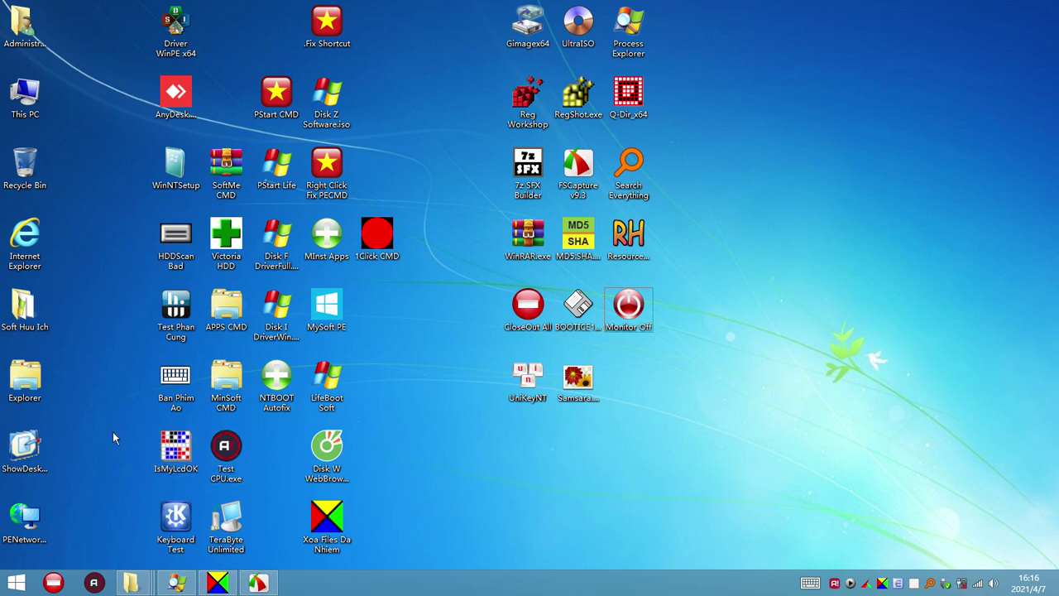
Move the desktop selection to the MD5 SHA shortcut and launch the checksum tool
left_click_drag(745, 432, 489, 8)
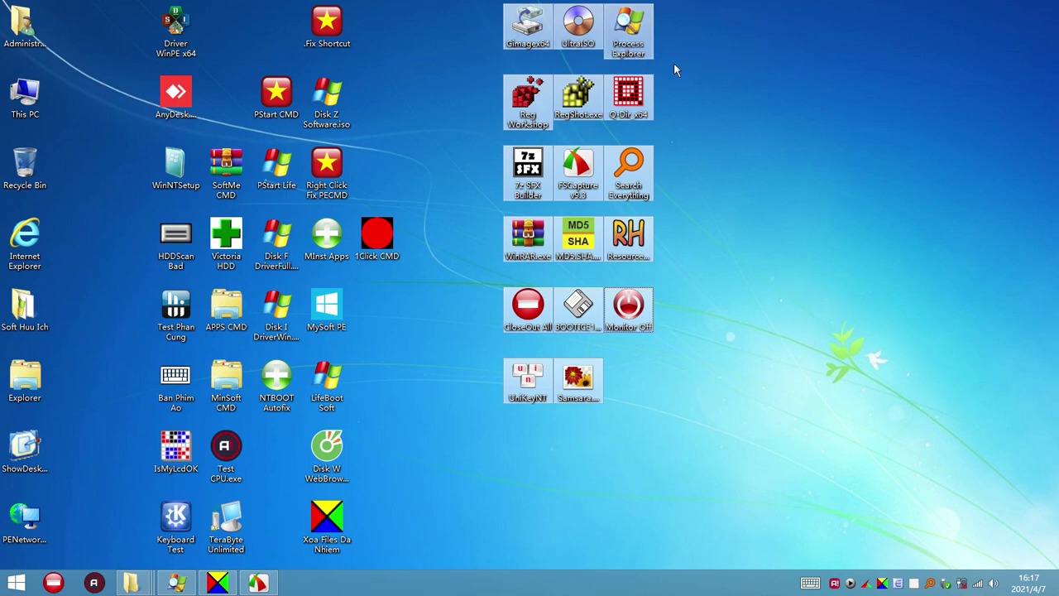
left_click(539, 38)
key("Right")
key("Right")
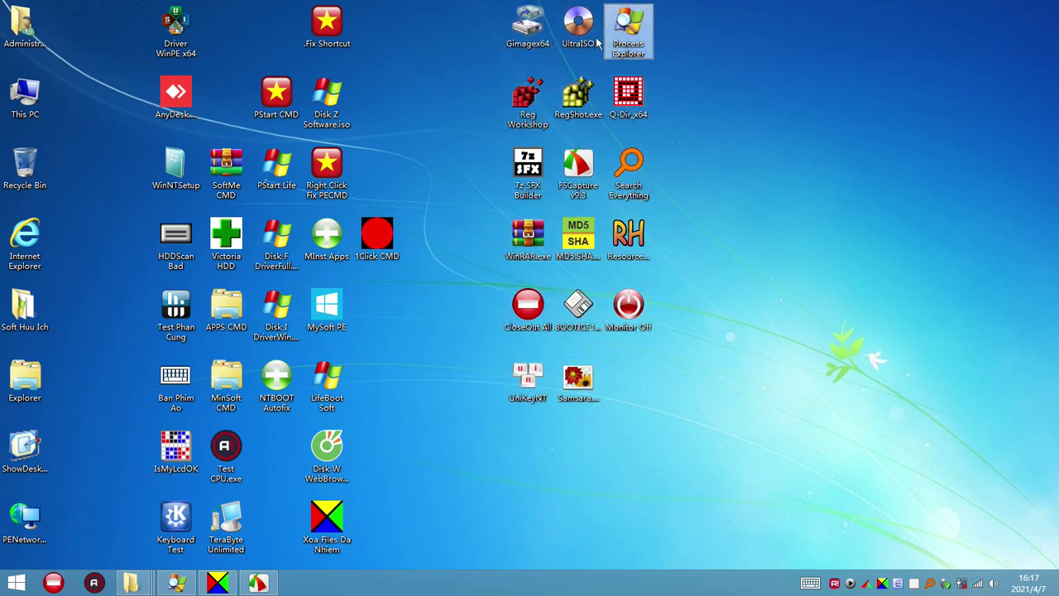
key("Right")
key("Right")
key("Right")
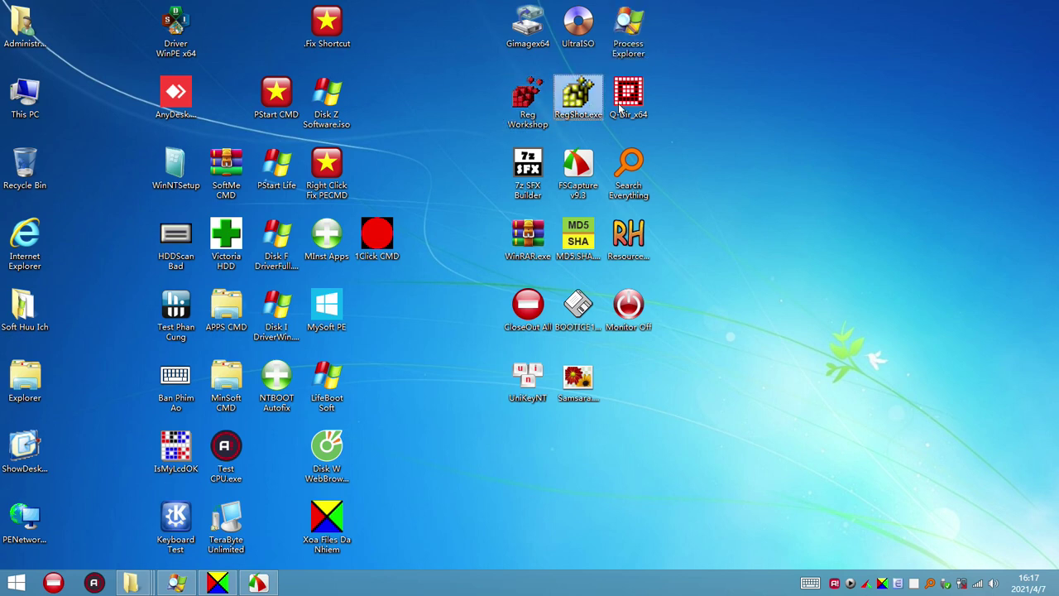
key("Right")
key("Right")
key("Right")
key("Right")
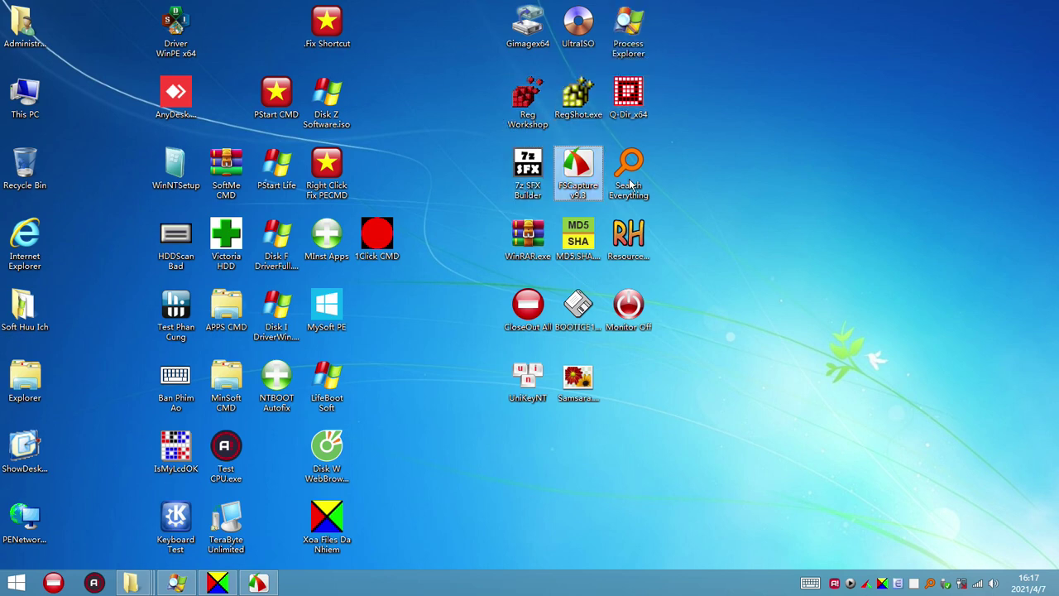
key("Right")
key("Right")
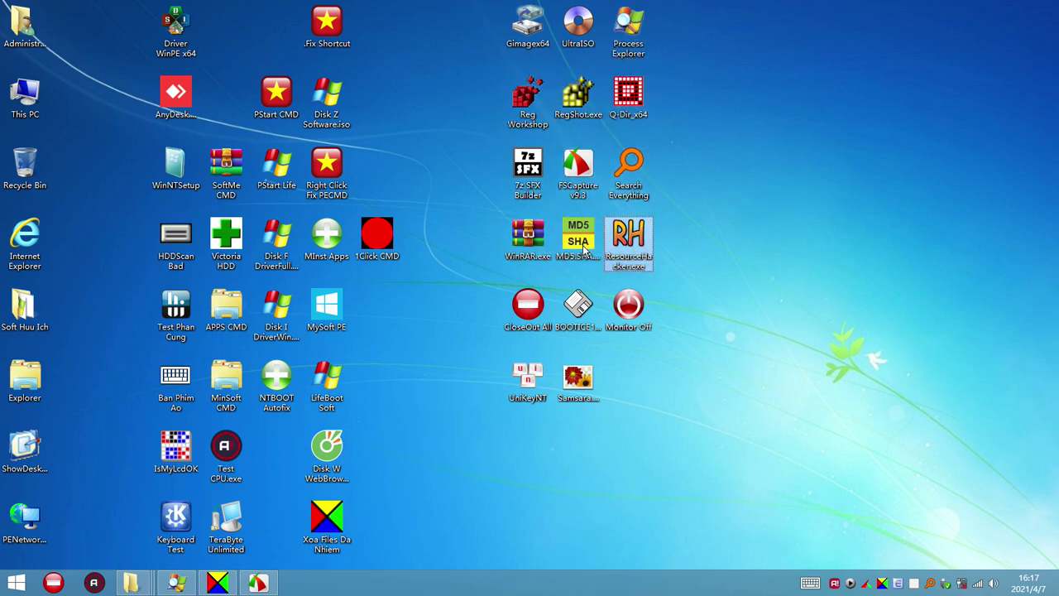
key("Left")
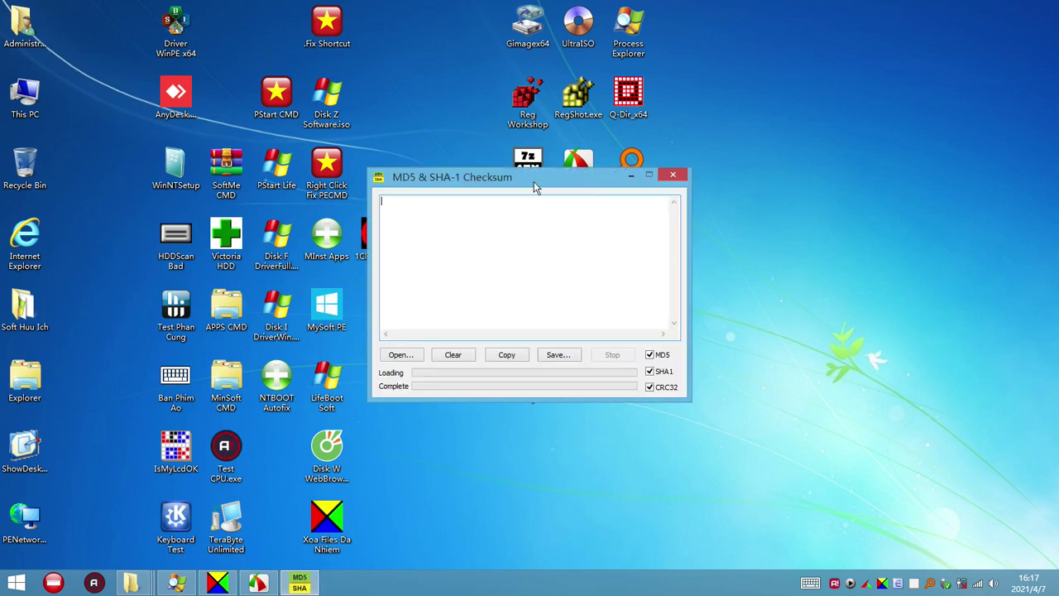
Hash the MD5 SHA shortcut, ResourceHacker.exe and Search Everything shortcut, then close the tool
left_click_drag(535, 184, 878, 160)
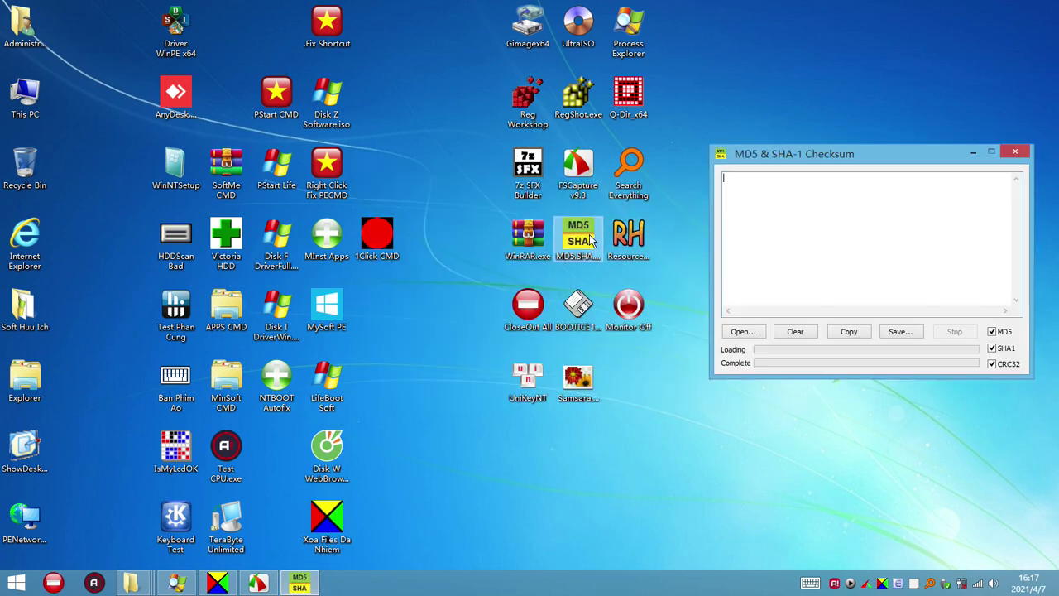
left_click_drag(578, 236, 827, 240)
left_click_drag(619, 247, 827, 248)
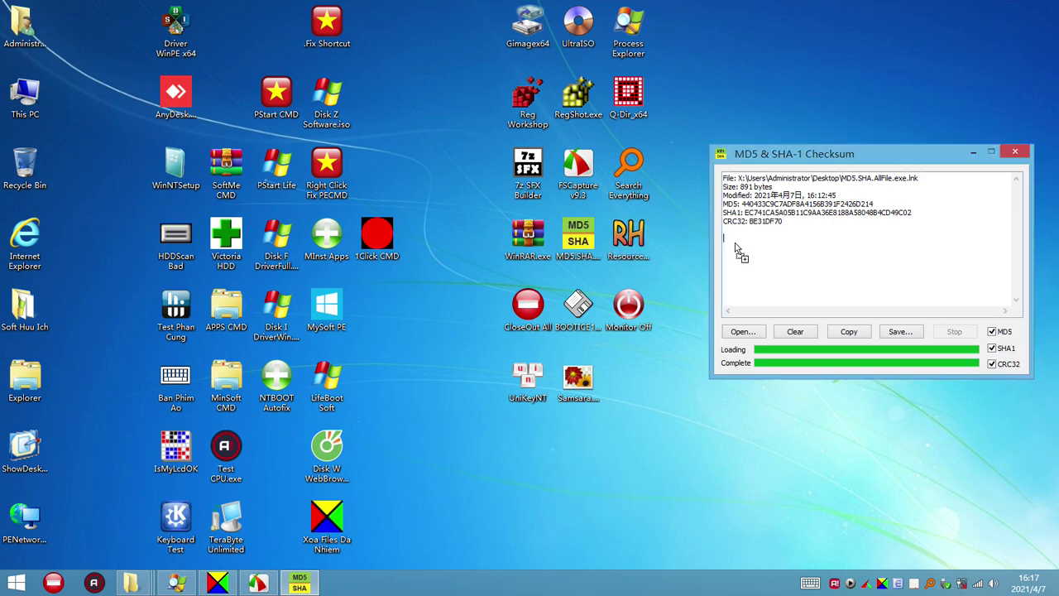
left_click_drag(628, 194, 827, 249)
left_click(1017, 156)
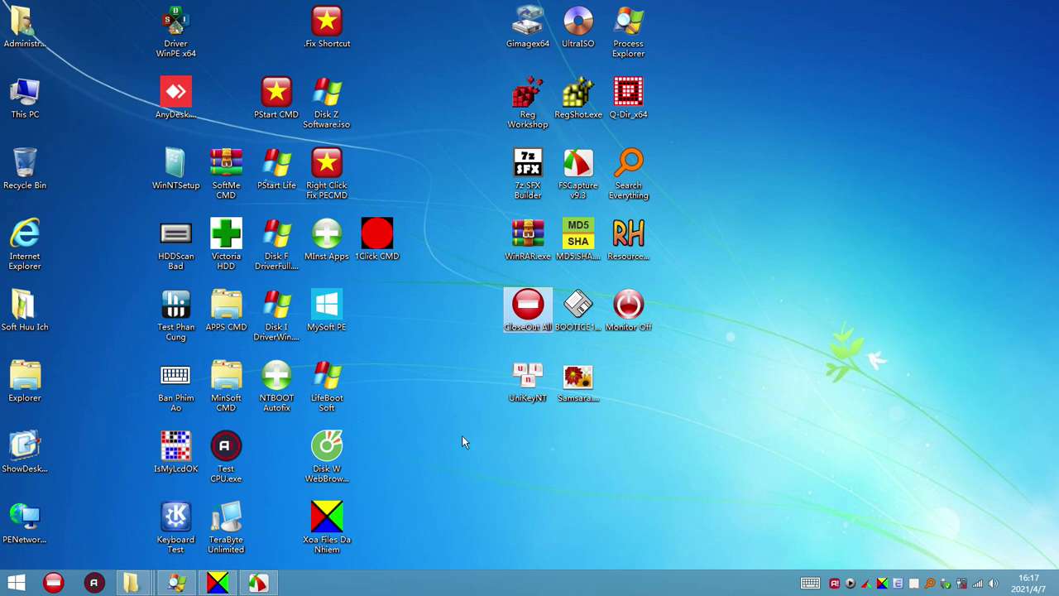
Launch Paint with the mspaint command and move its window up and left
key("super+r")
type("ms")
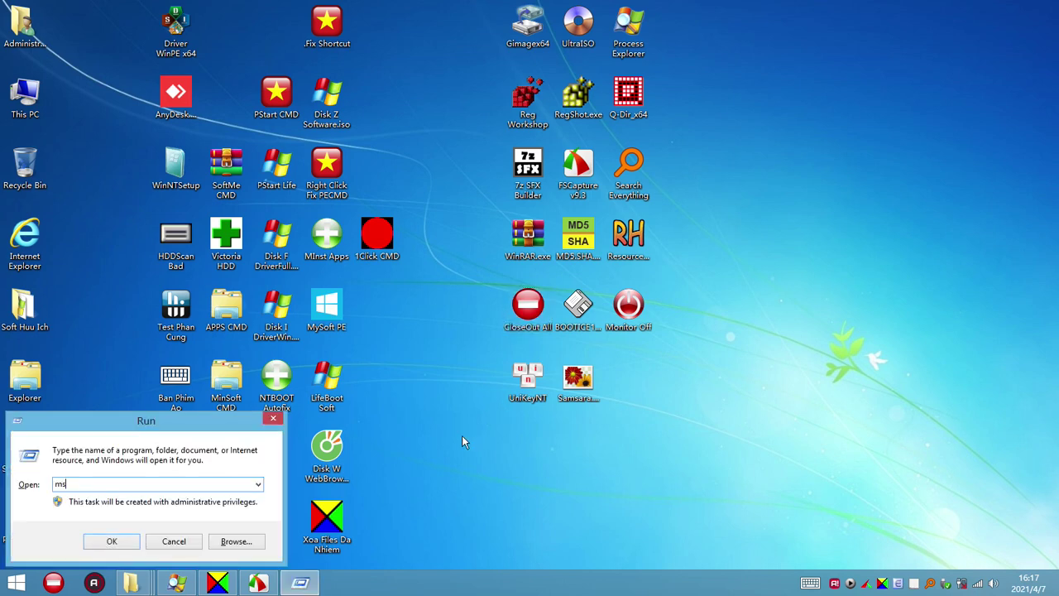
type("paint")
key("Return")
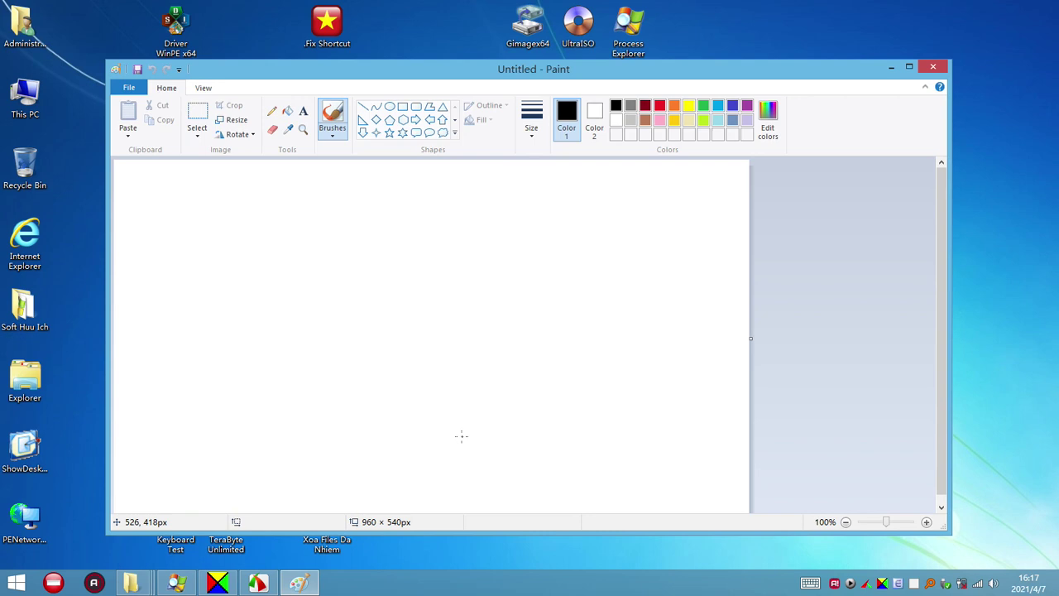
left_click_drag(572, 72, 493, 53)
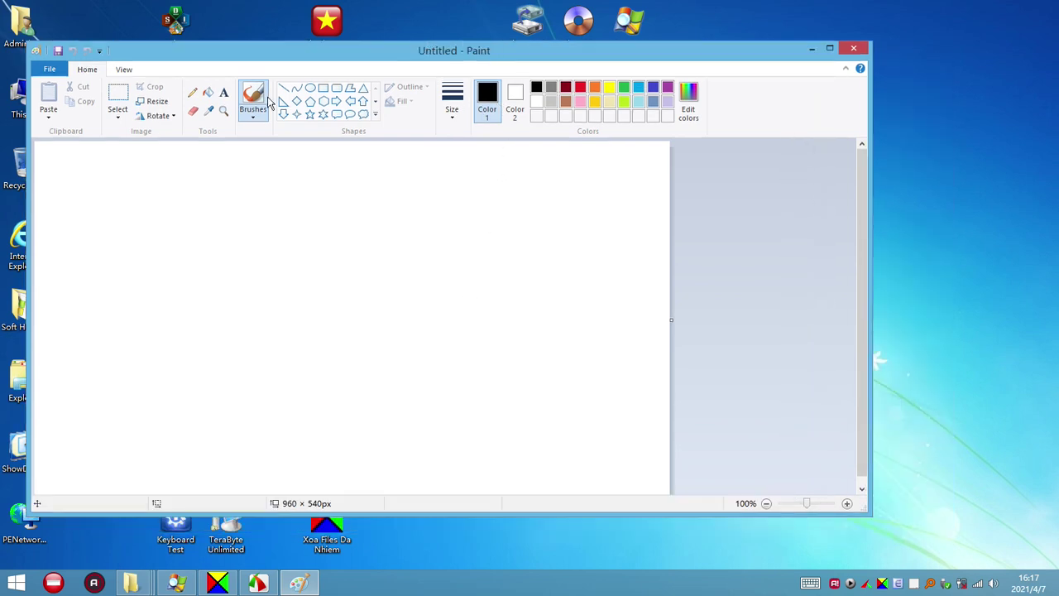
Fill the blank canvas with a custom pure red colour
left_click(208, 92)
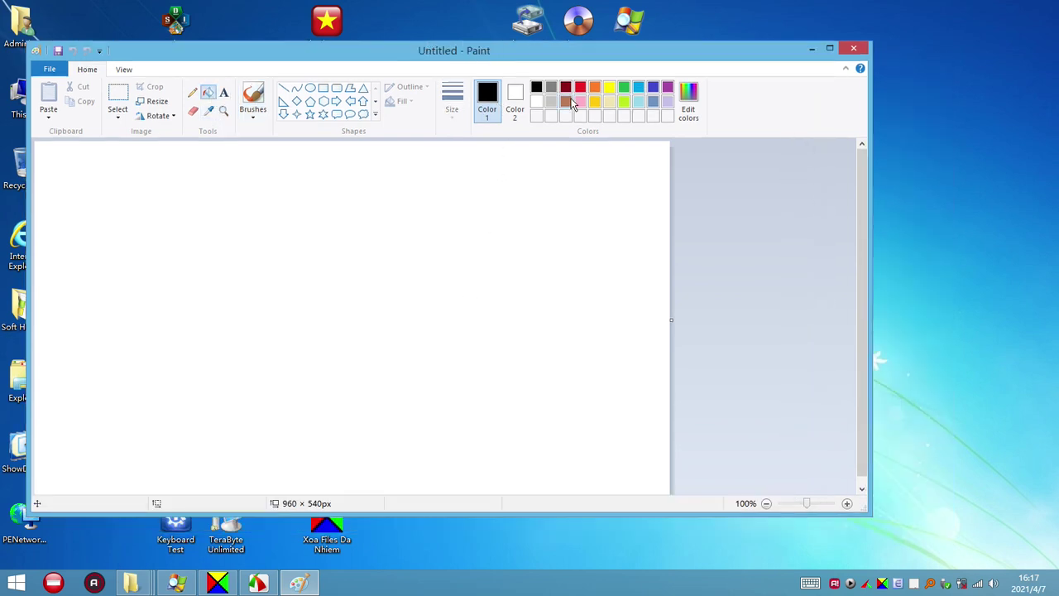
left_click(688, 100)
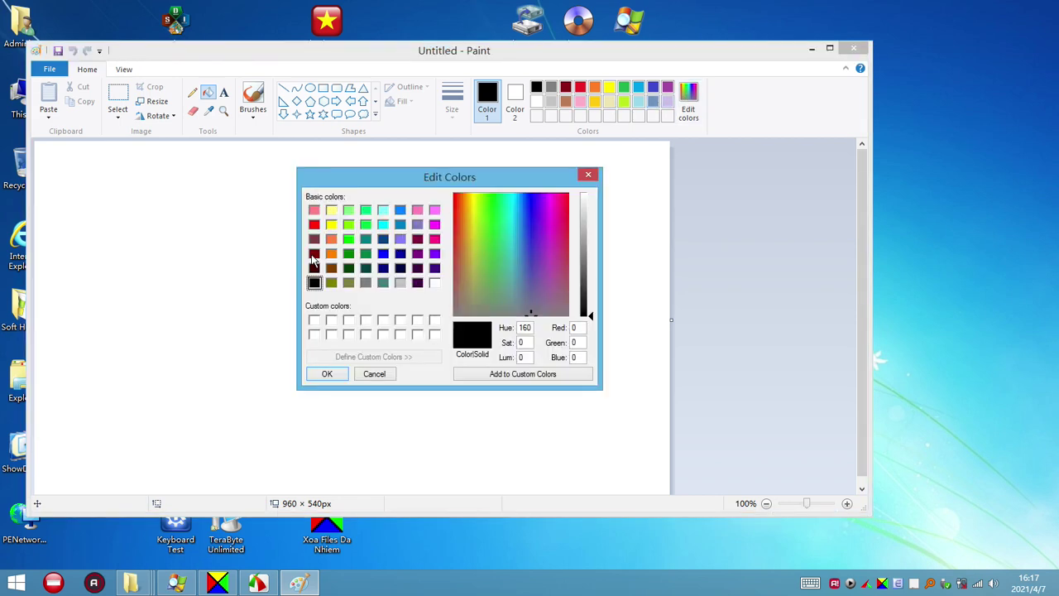
left_click(314, 225)
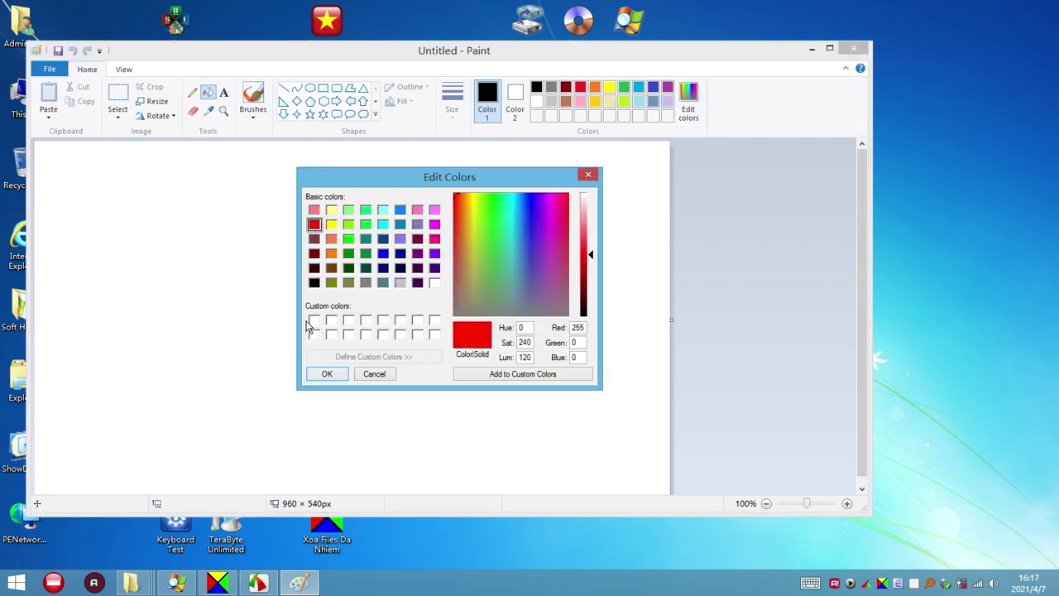
left_click(331, 372)
left_click(331, 329)
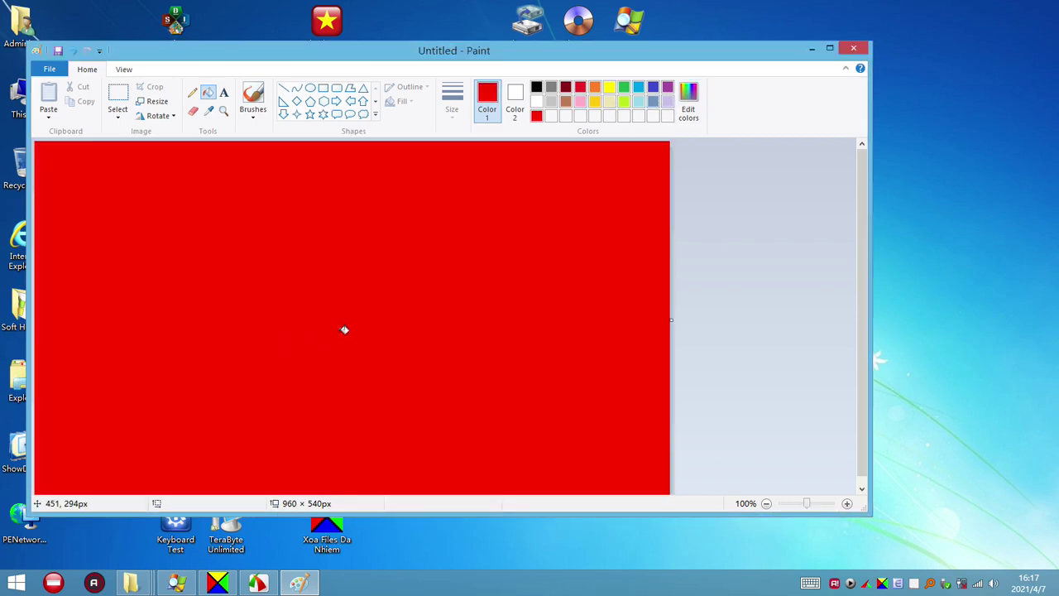
key("ctrl+z")
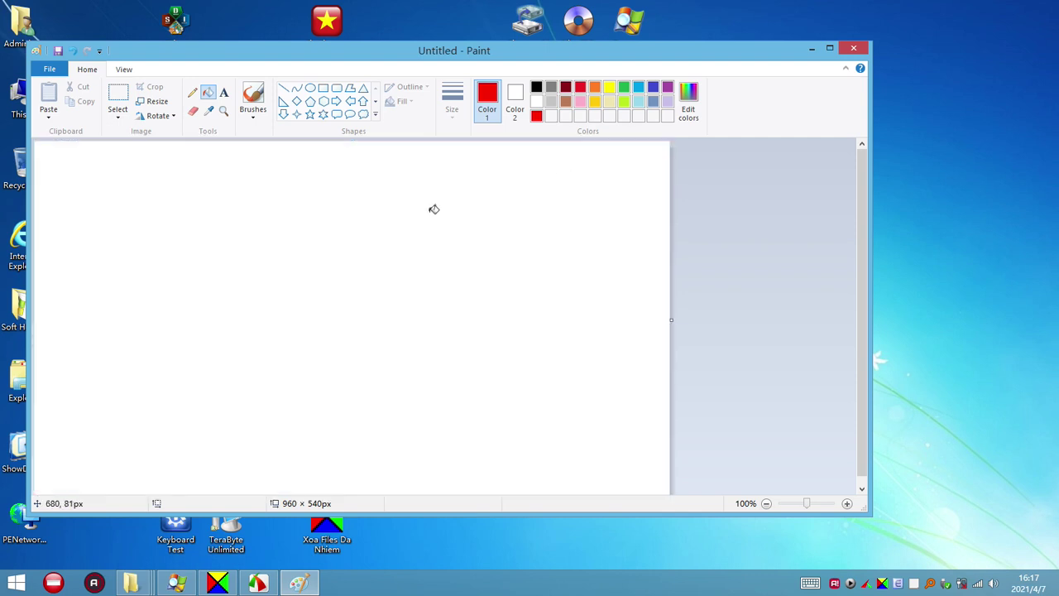
left_click(401, 224)
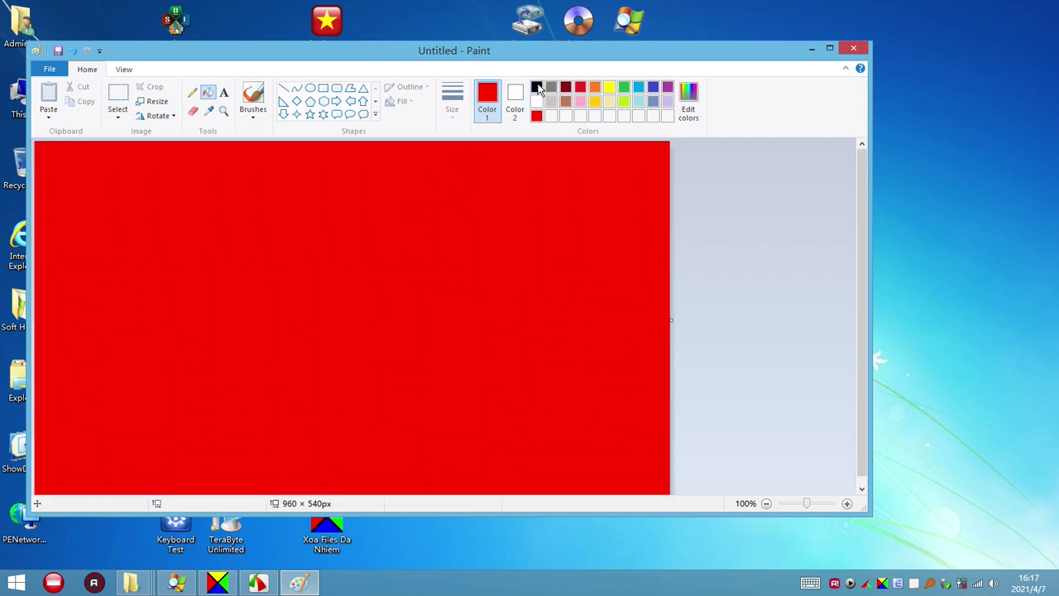
Draw a large oval across the red canvas and fill it solid black
left_click(537, 88)
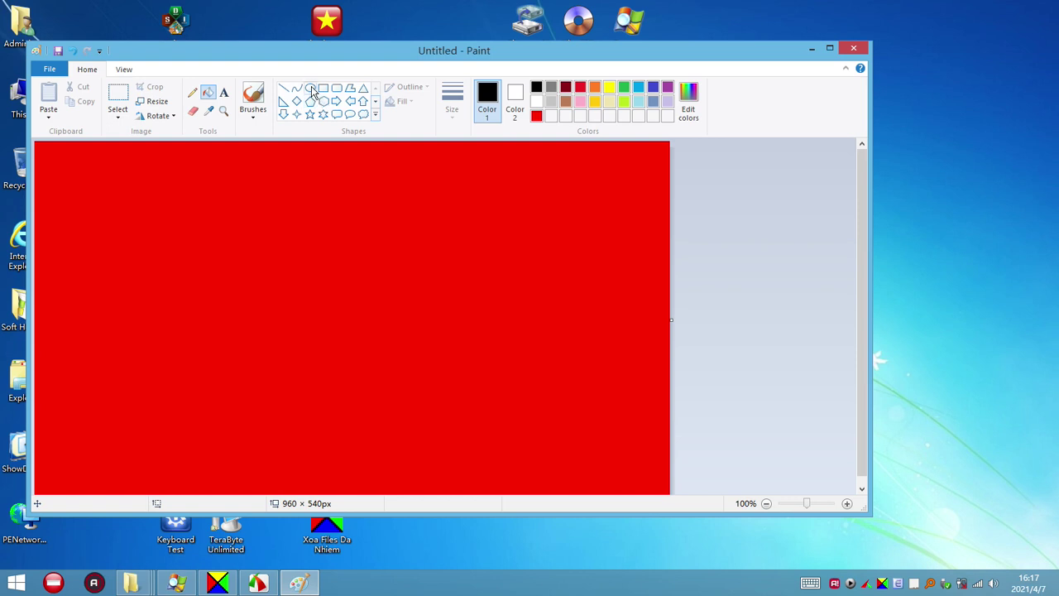
left_click(309, 89)
left_click_drag(191, 195, 566, 486)
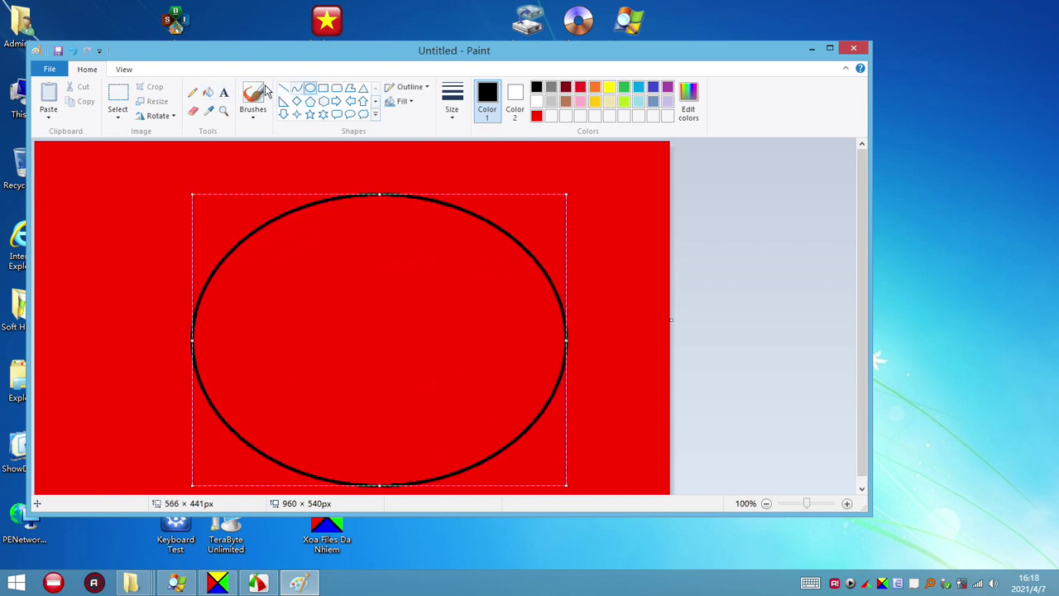
left_click(210, 97)
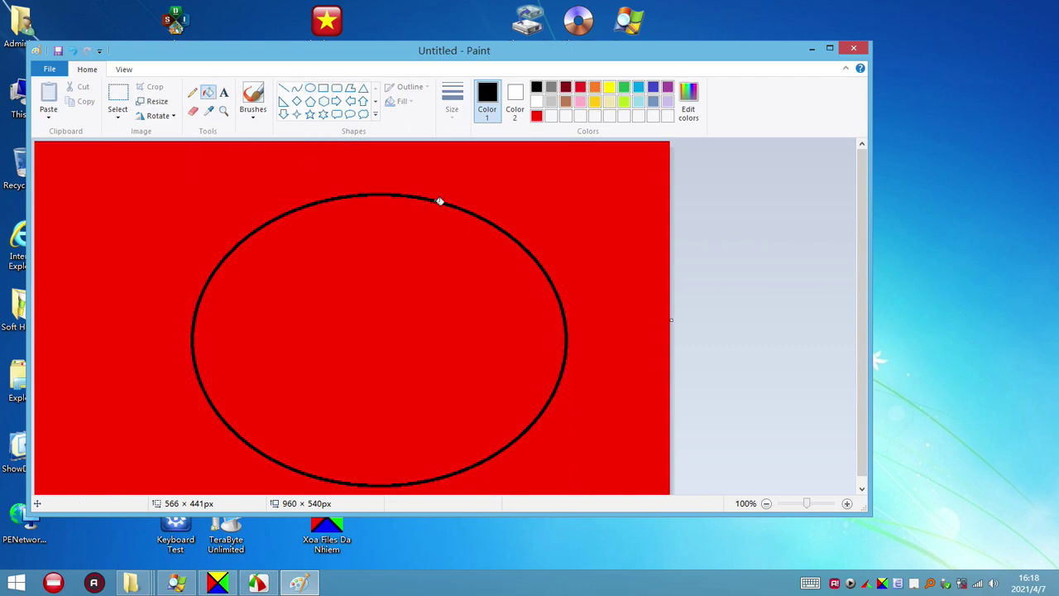
left_click(394, 286)
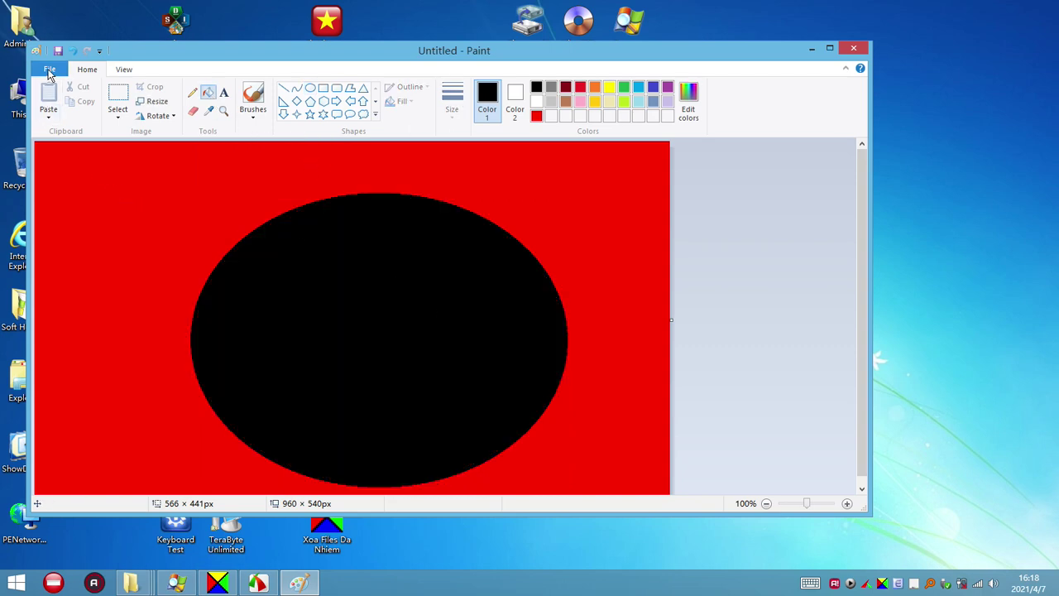
left_click(50, 69)
Save the picture to the Desktop as Untitled.png
left_click(90, 174)
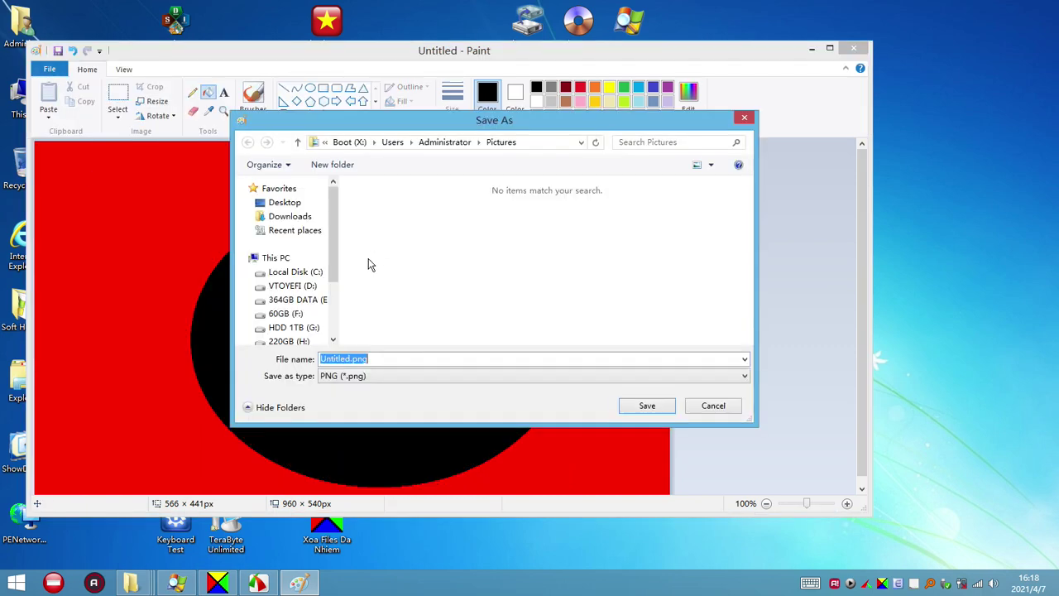
left_click(283, 202)
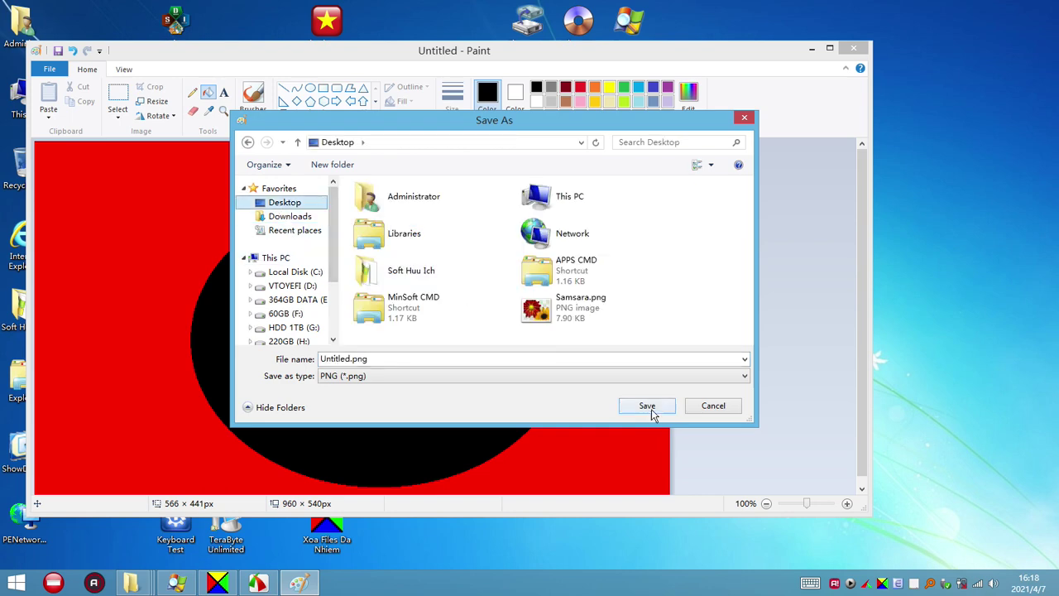
left_click(647, 406)
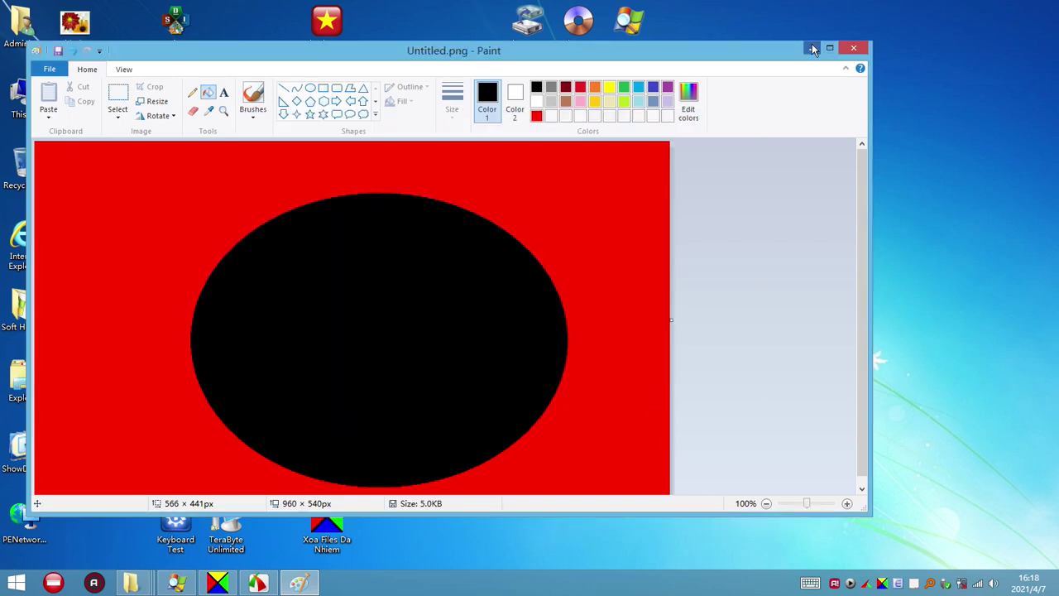
Minimize Paint, open Untitled.png in the image viewer to check it, then close the viewer
left_click(812, 48)
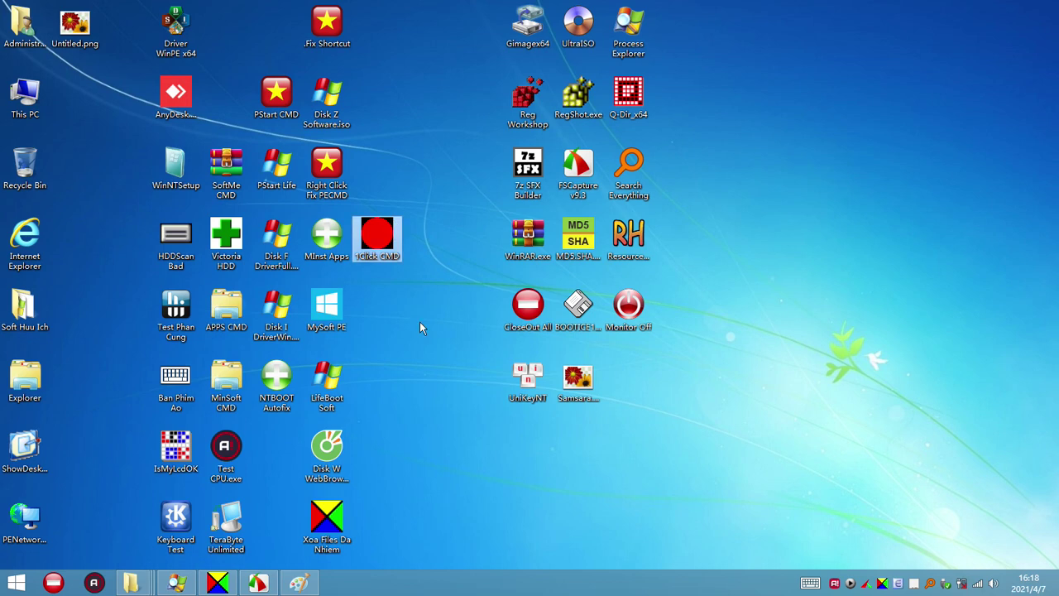
double_click(89, 37)
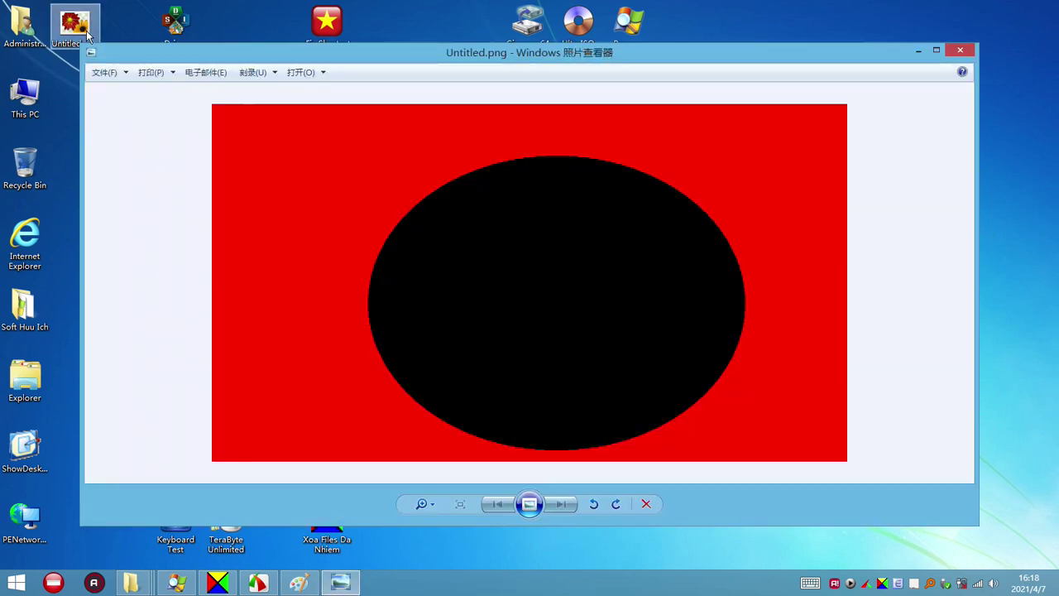
left_click(958, 53)
left_click(380, 237)
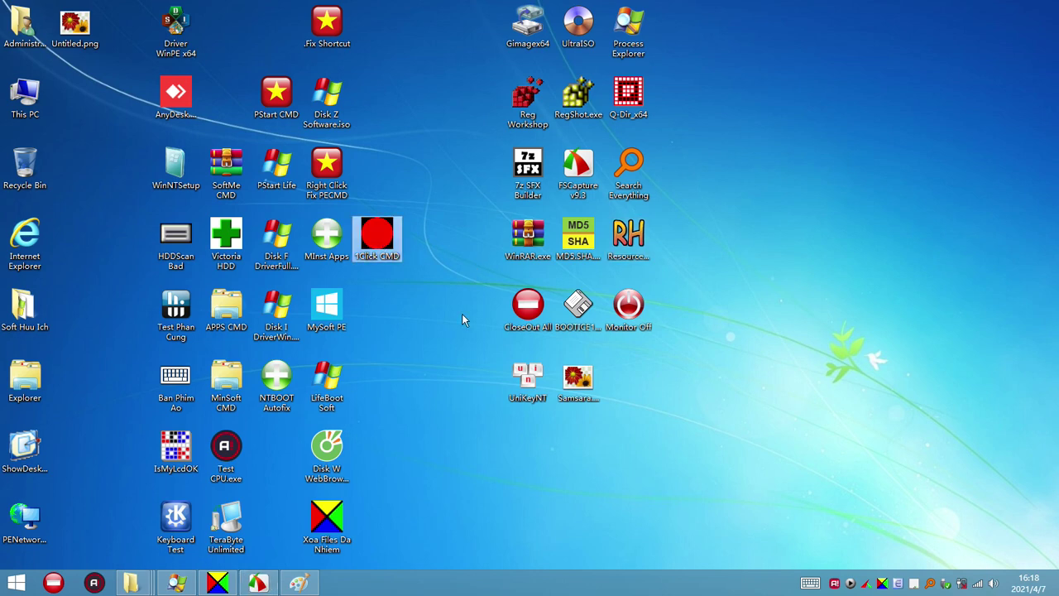
Move the Untitled.png icon beside the other desktop icons
left_click_drag(74, 25, 414, 329)
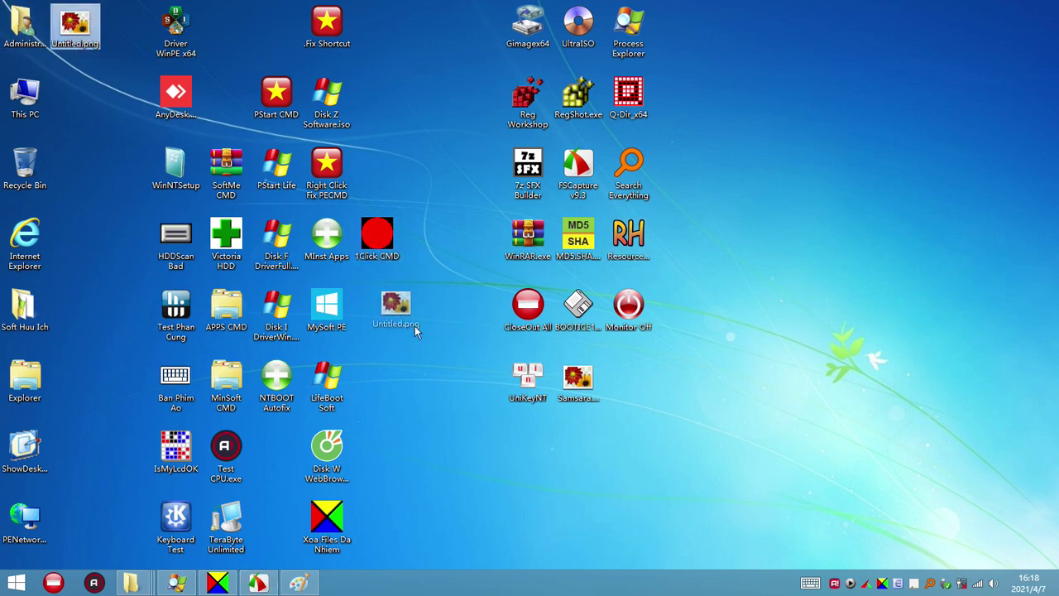
left_click_drag(428, 365, 429, 368)
left_click(377, 237)
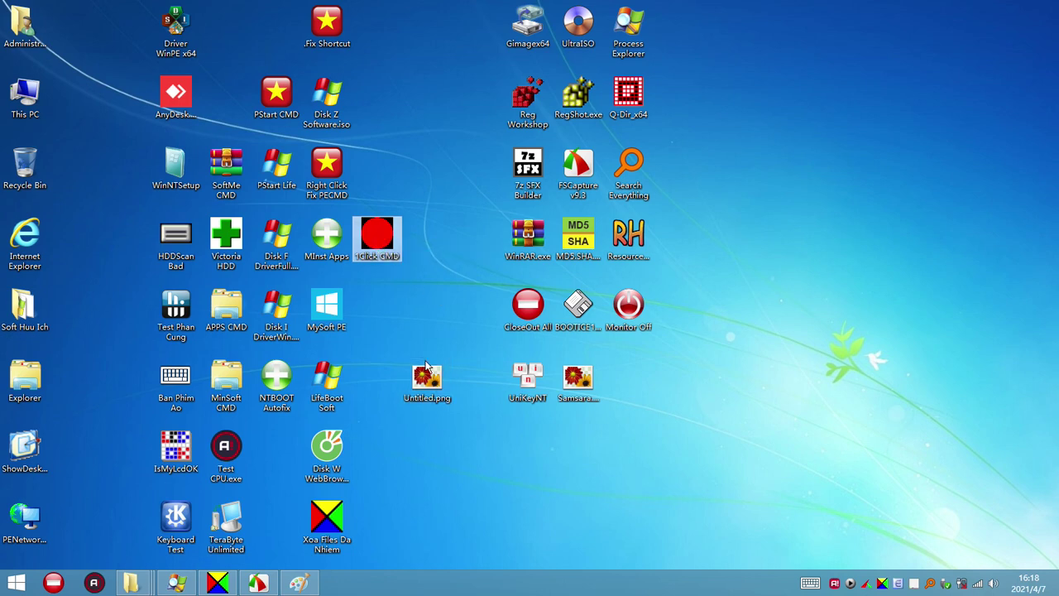
Dismiss Untitled.png's context menu and open This PC, selecting the Boot (X:) drive
left_click(440, 389)
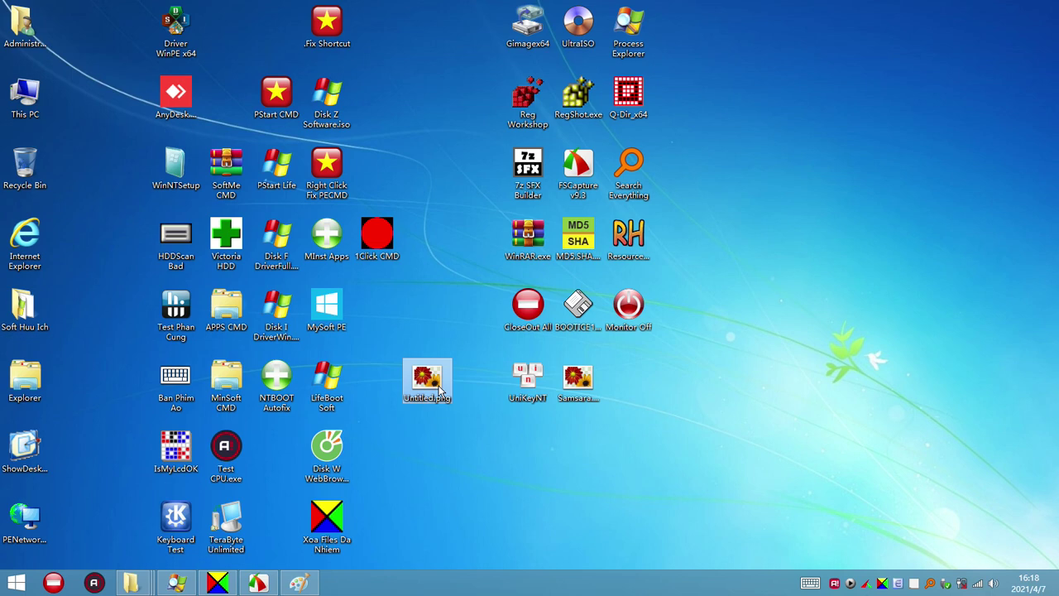
right_click(439, 388)
mouse_move(593, 166)
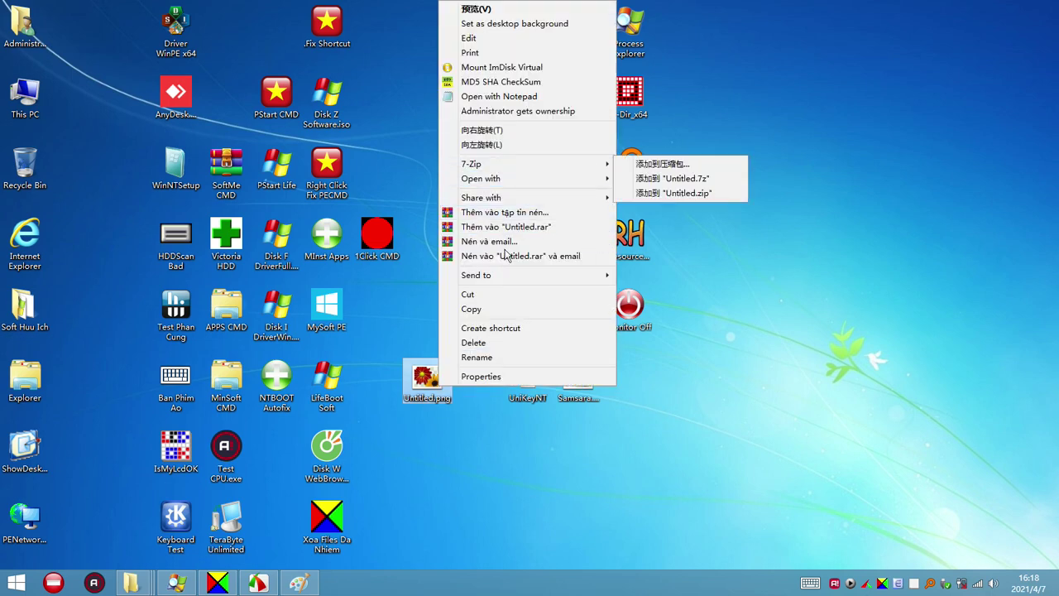
left_click(383, 427)
left_click(384, 431)
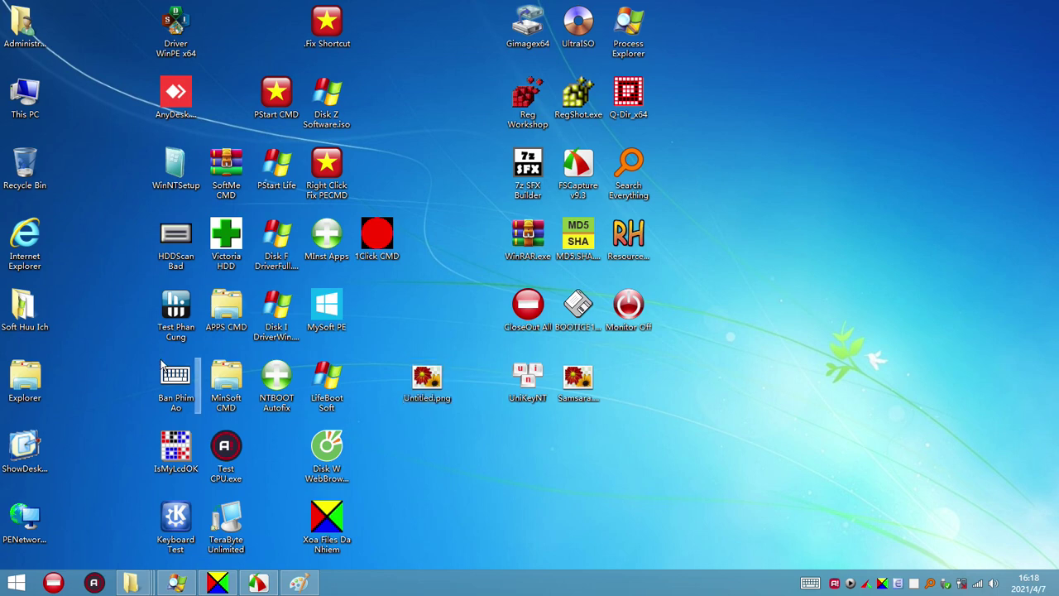
double_click(24, 377)
left_click(446, 324)
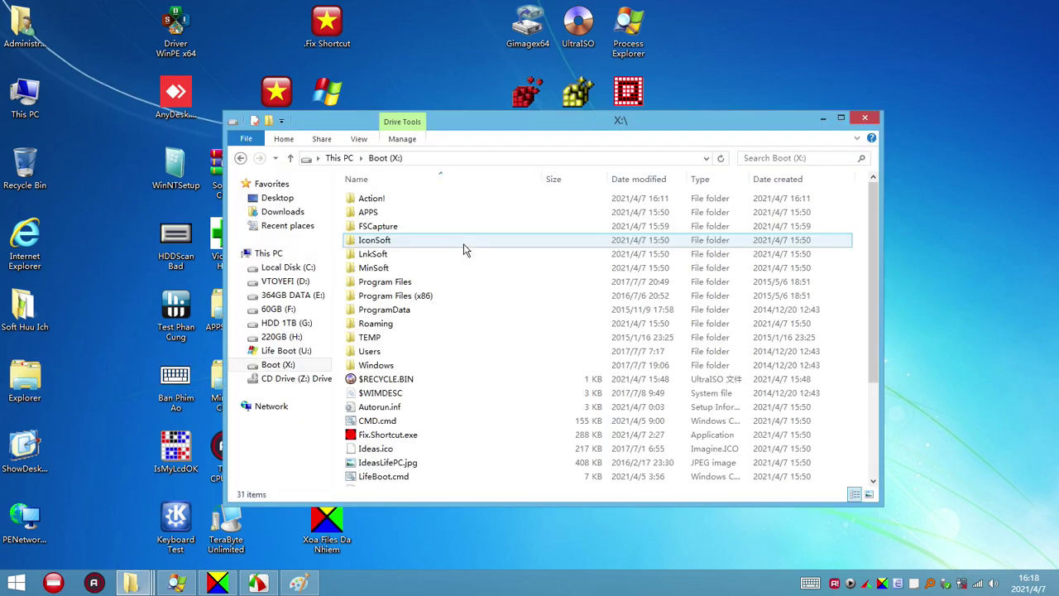
Browse to X:\Program Files\Imagine and run Imagine64.exe
double_click(404, 287)
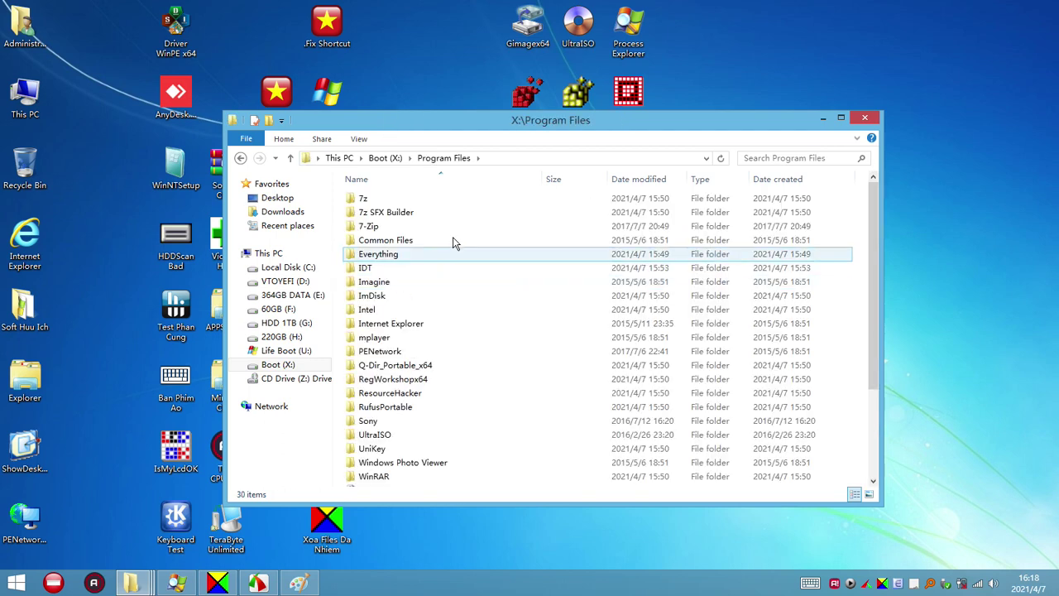
left_click(383, 282)
double_click(383, 282)
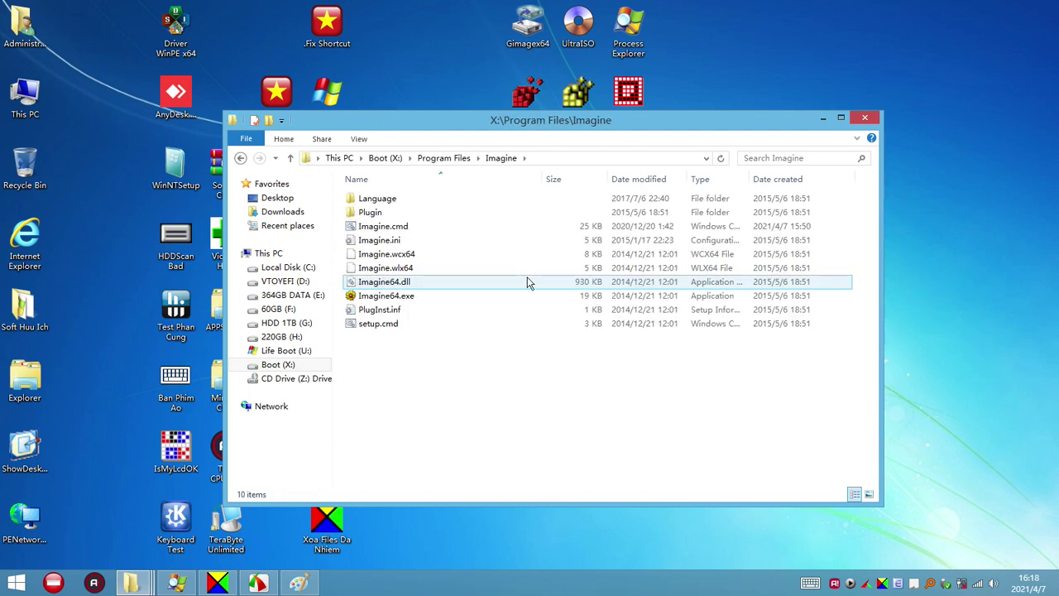
double_click(402, 297)
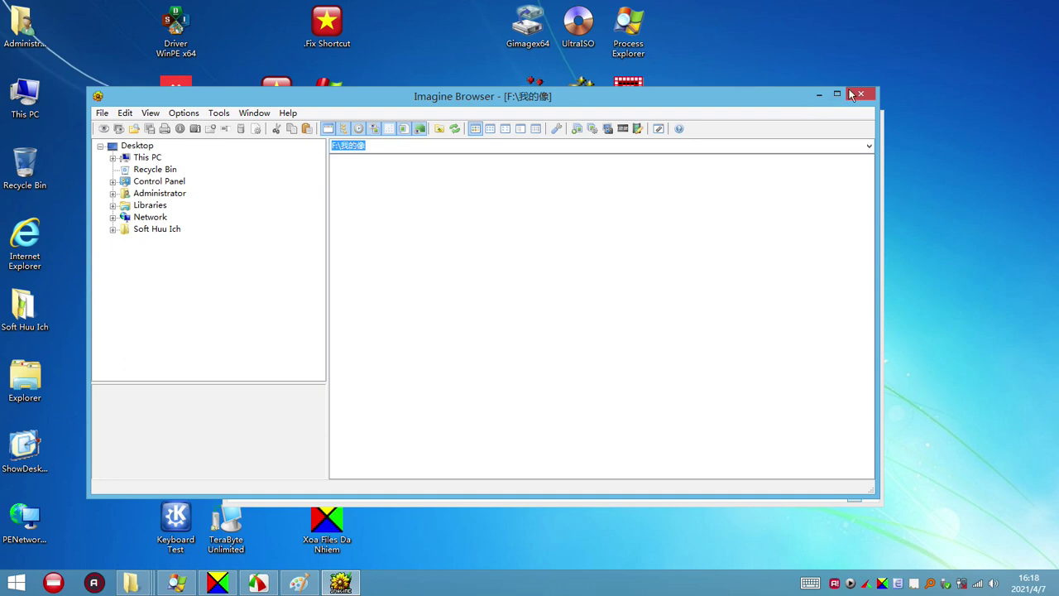
Open Untitled.png from the Desktop in Imagine
left_click_drag(764, 105, 837, 222)
left_click(174, 230)
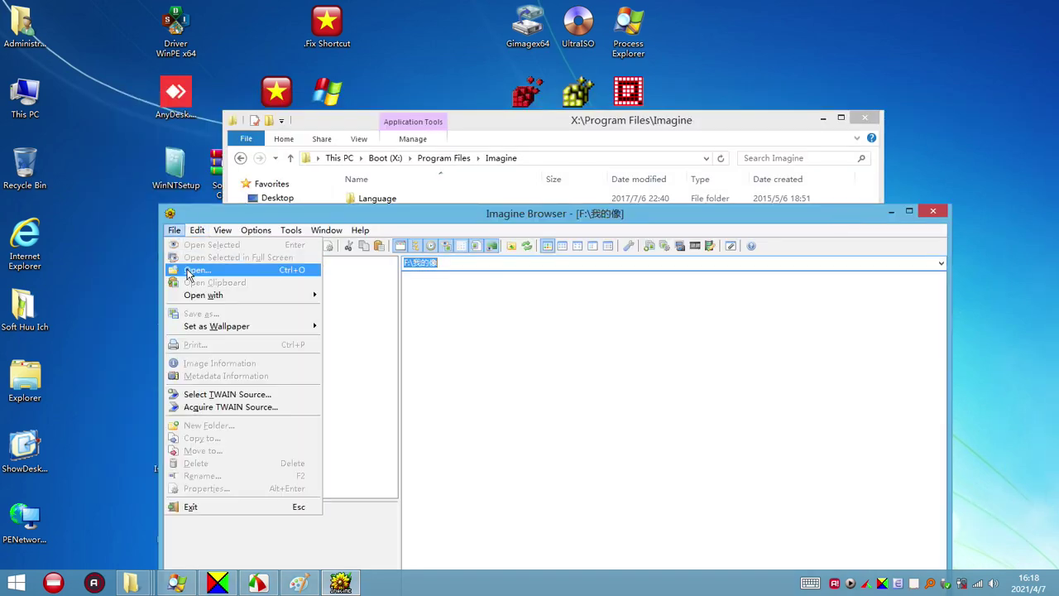
left_click(190, 268)
left_click(216, 298)
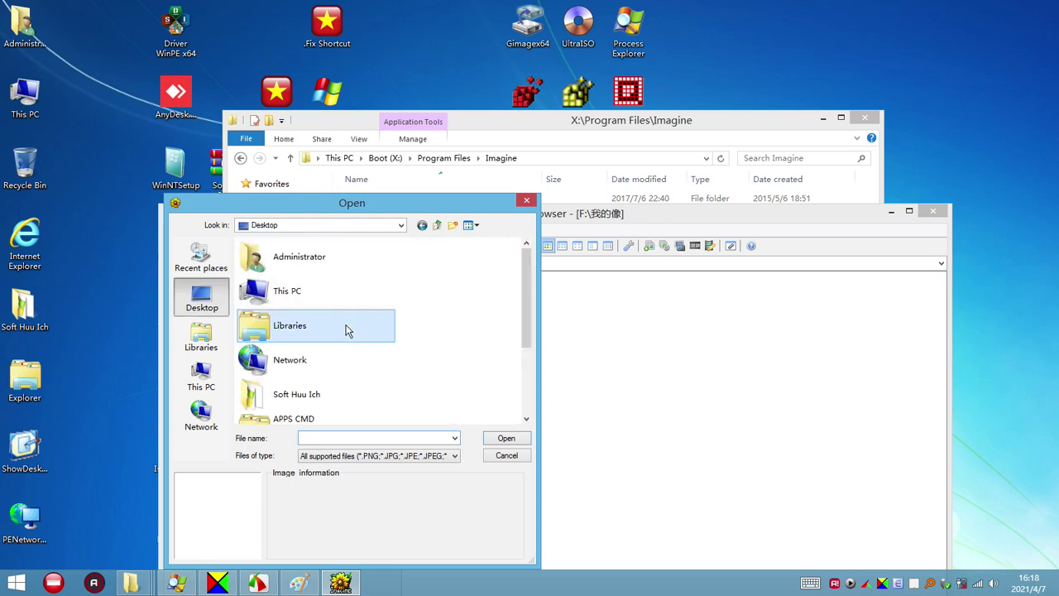
scroll(339, 356, "down", 2)
scroll(302, 399, "down", 1)
double_click(303, 419)
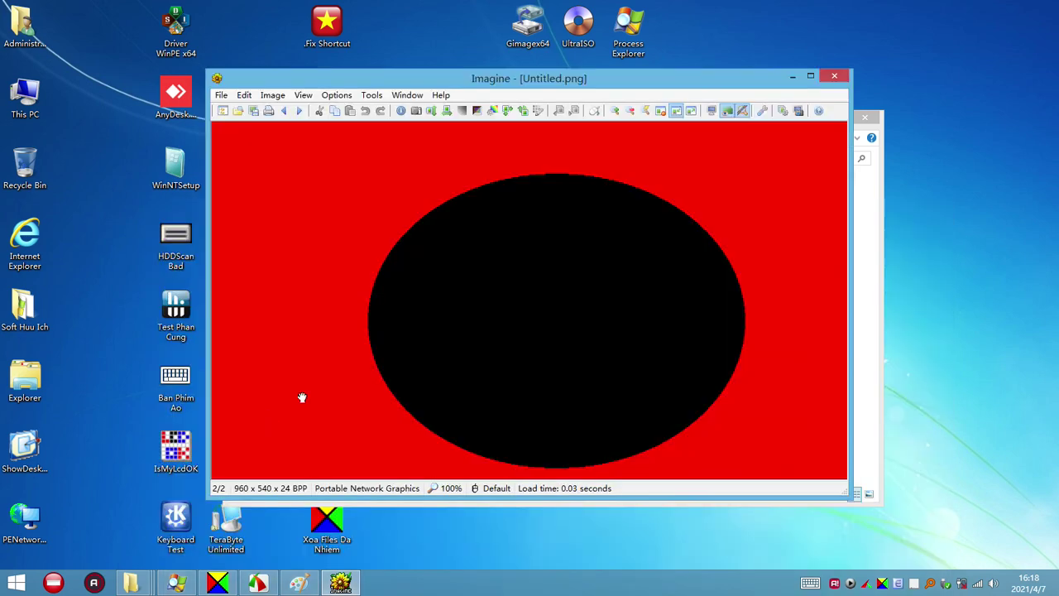
Save the image as Untitled.ico in Windows Icon (*.ICO) format
left_click(222, 96)
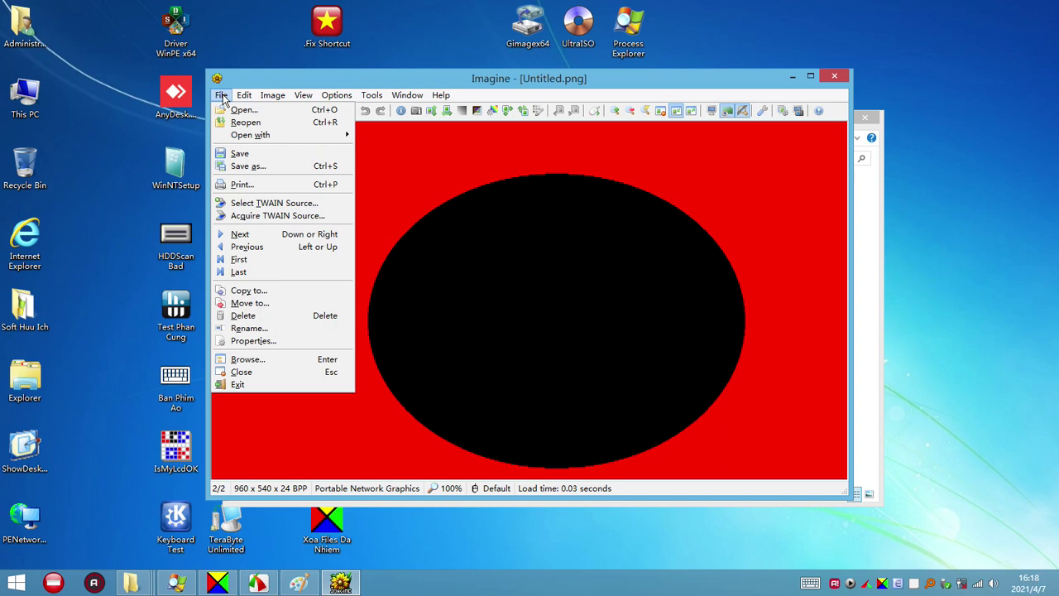
left_click(246, 168)
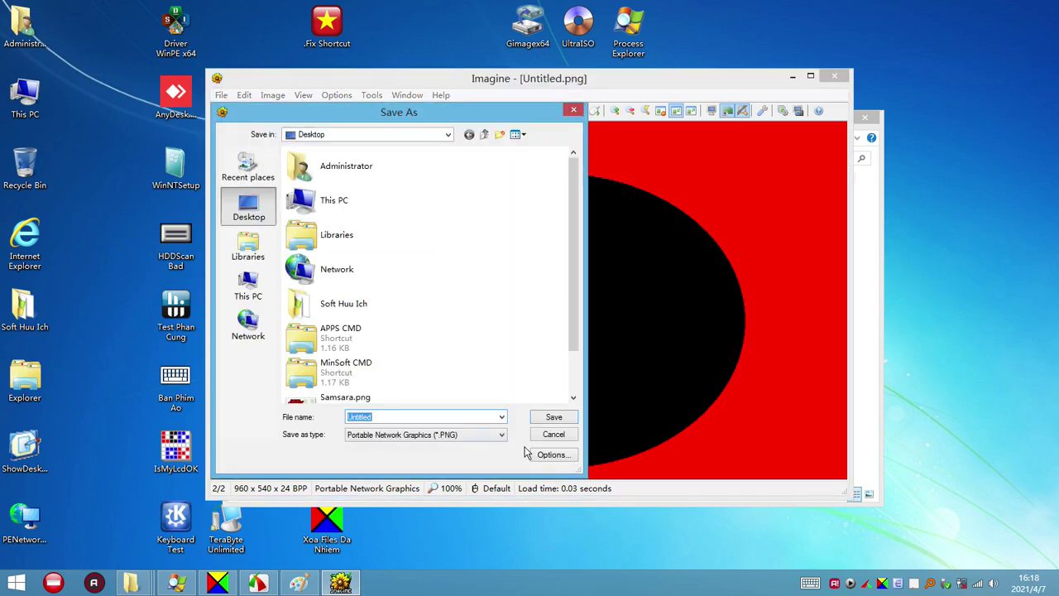
left_click(501, 435)
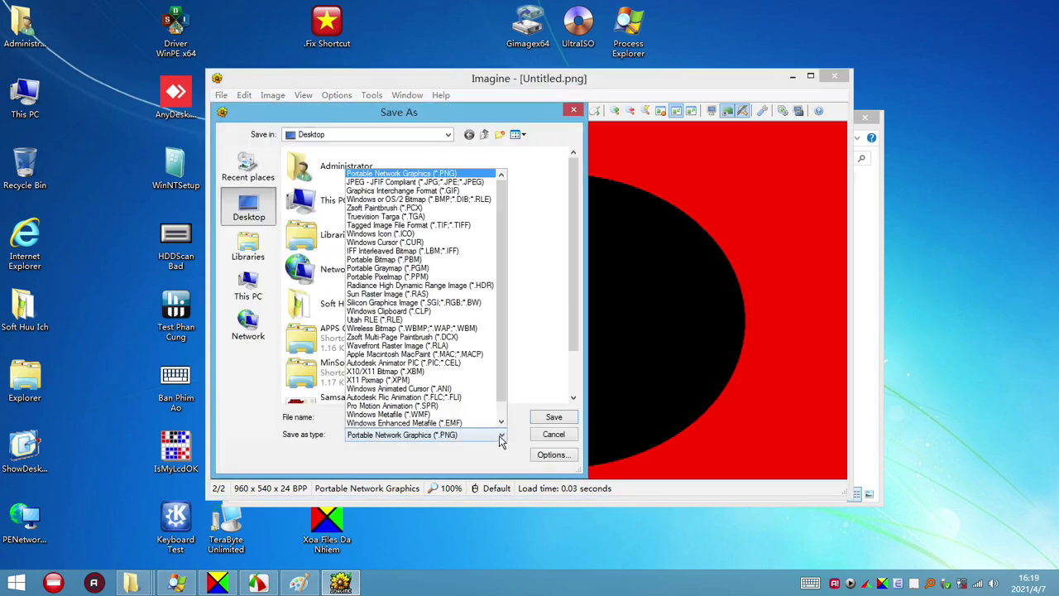
left_click(411, 234)
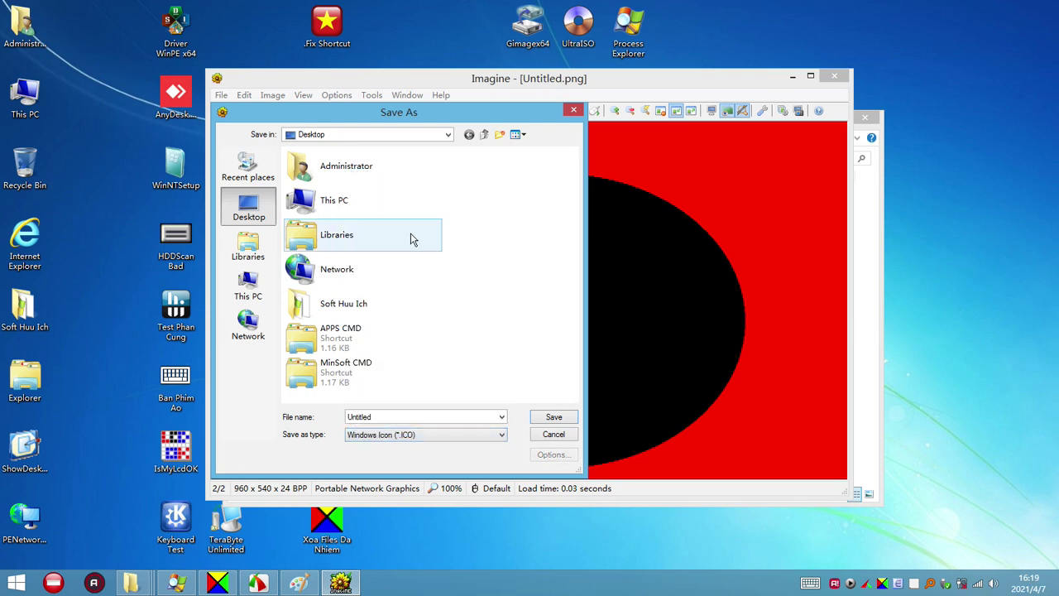
left_click(565, 419)
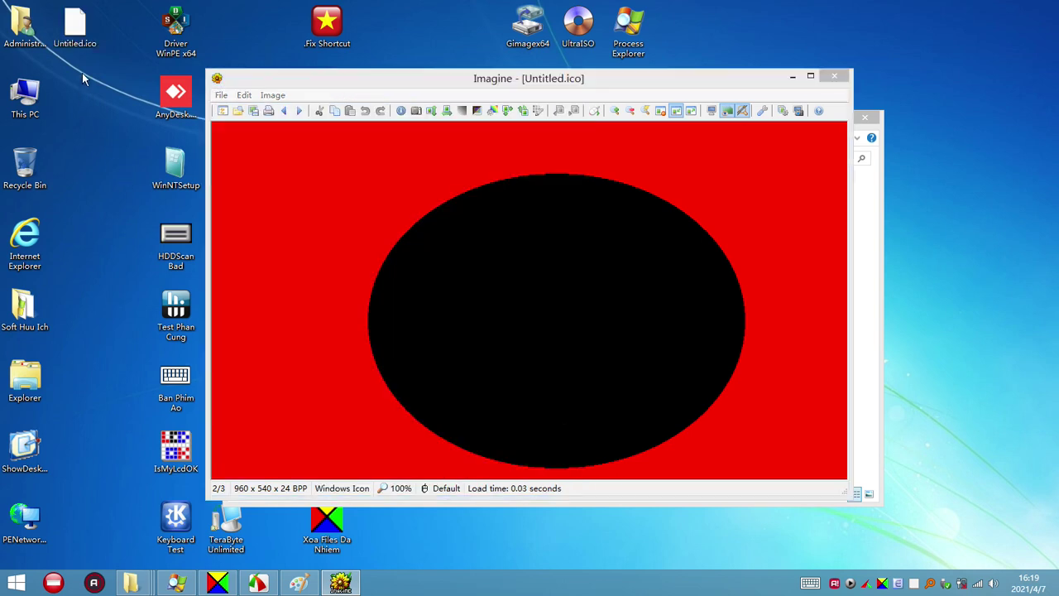
Open Untitled.ico with the Image & Animation Viewer, then bring the Paint window back
right_click(75, 32)
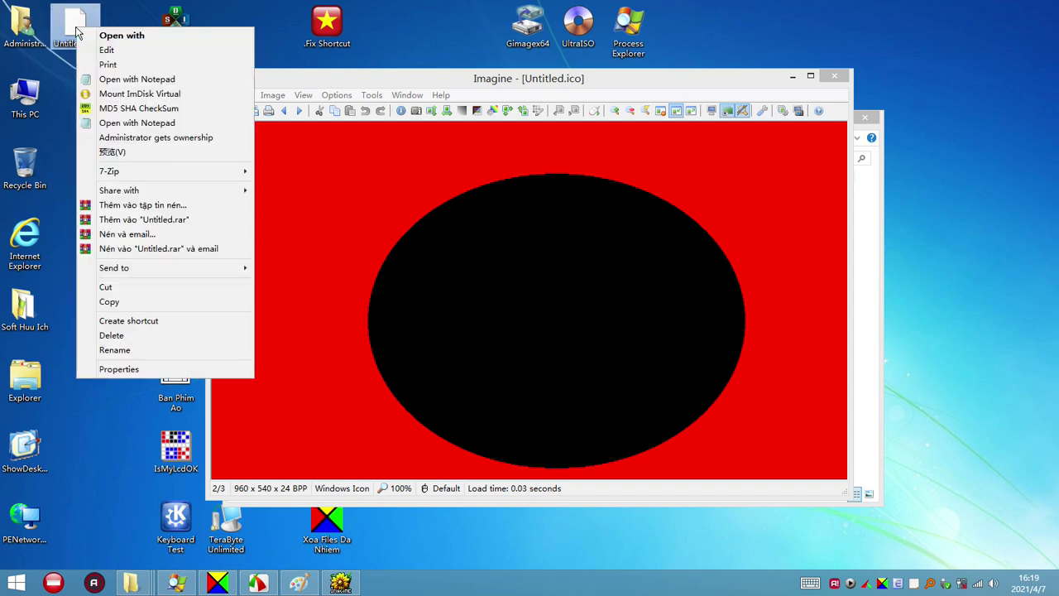
left_click(83, 35)
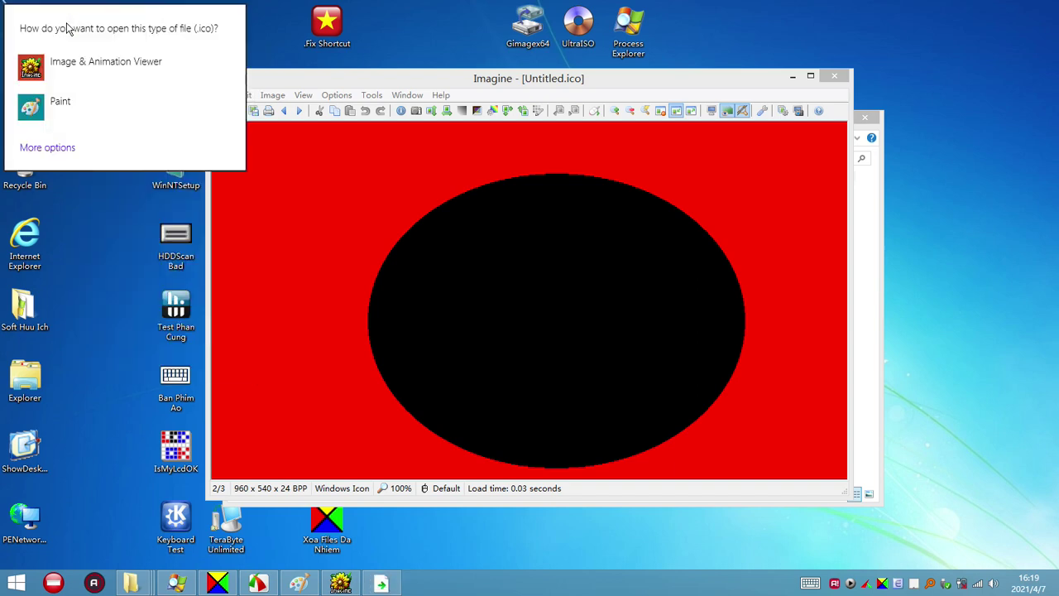
left_click(69, 71)
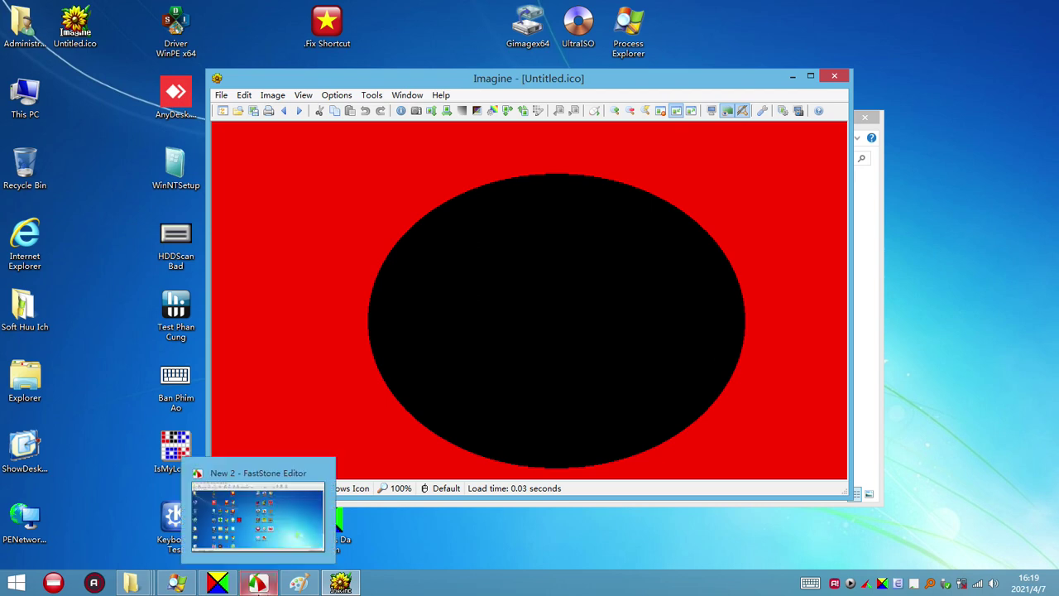
left_click(284, 484)
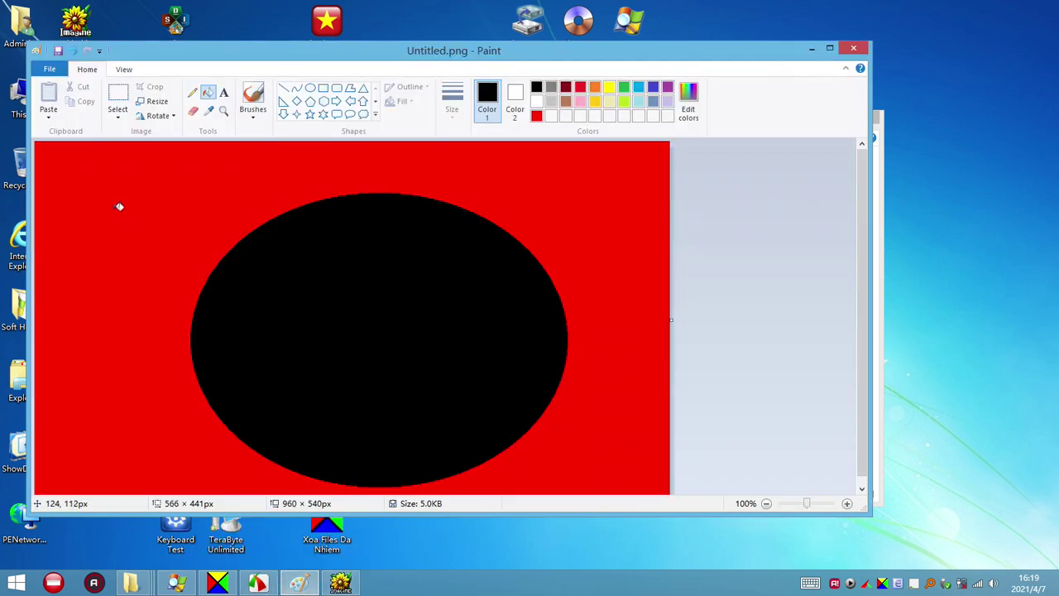
Resize the picture from 960 × 144 to 256 × 256 pixels with aspect ratio unlocked
left_click(157, 101)
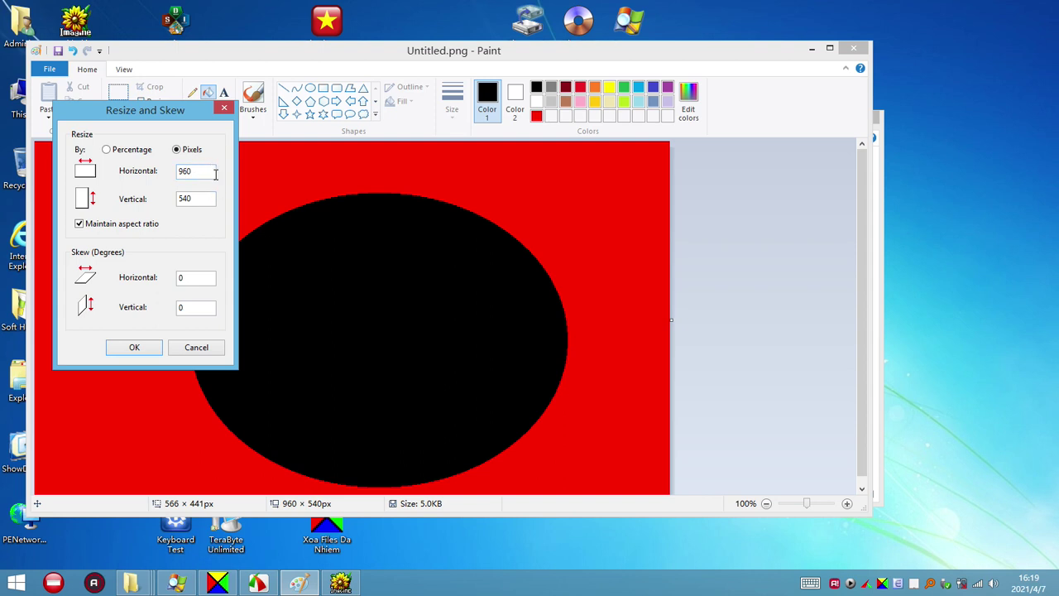
left_click_drag(165, 112, 269, 162)
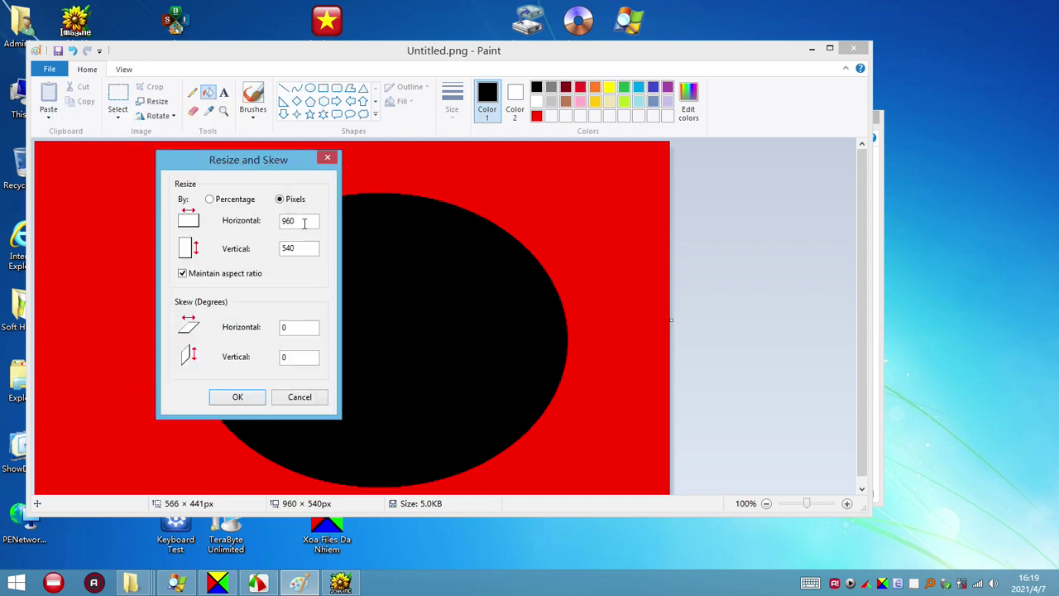
double_click(302, 222)
type("256")
key("Tab")
left_click(183, 275)
left_click_drag(280, 247, 263, 250)
type("256")
left_click(241, 402)
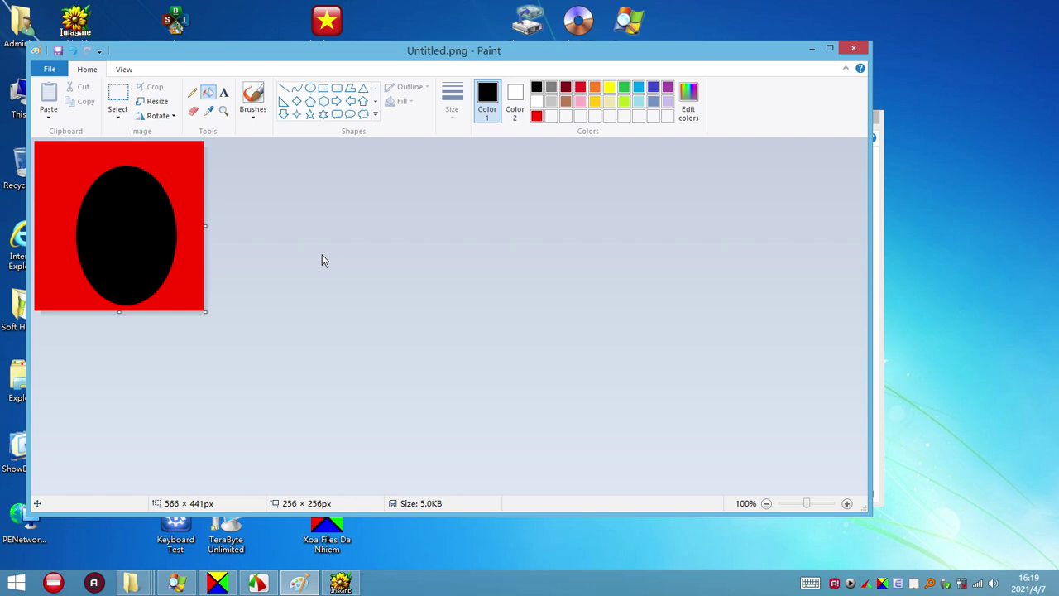
Close Paint without saving, plus the Imagine viewer and the Imagine folder window
left_click(853, 48)
left_click(477, 291)
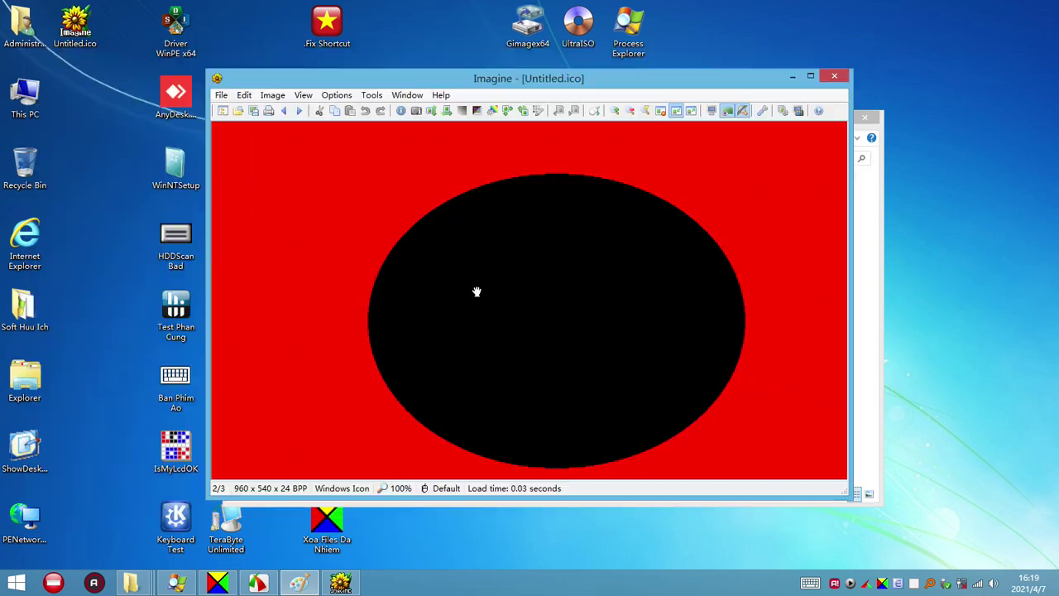
left_click(834, 76)
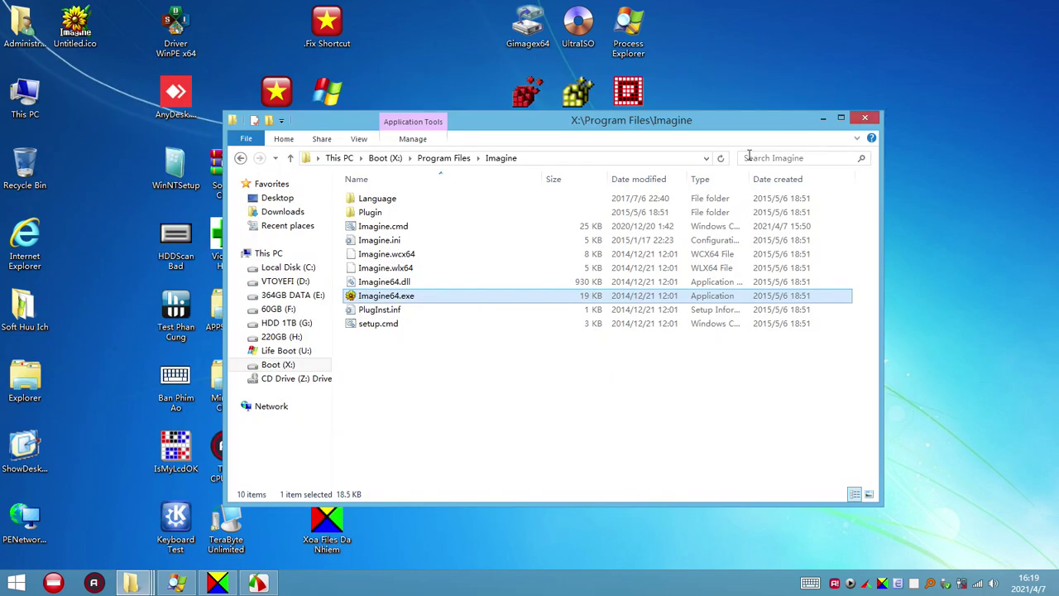
left_click(865, 120)
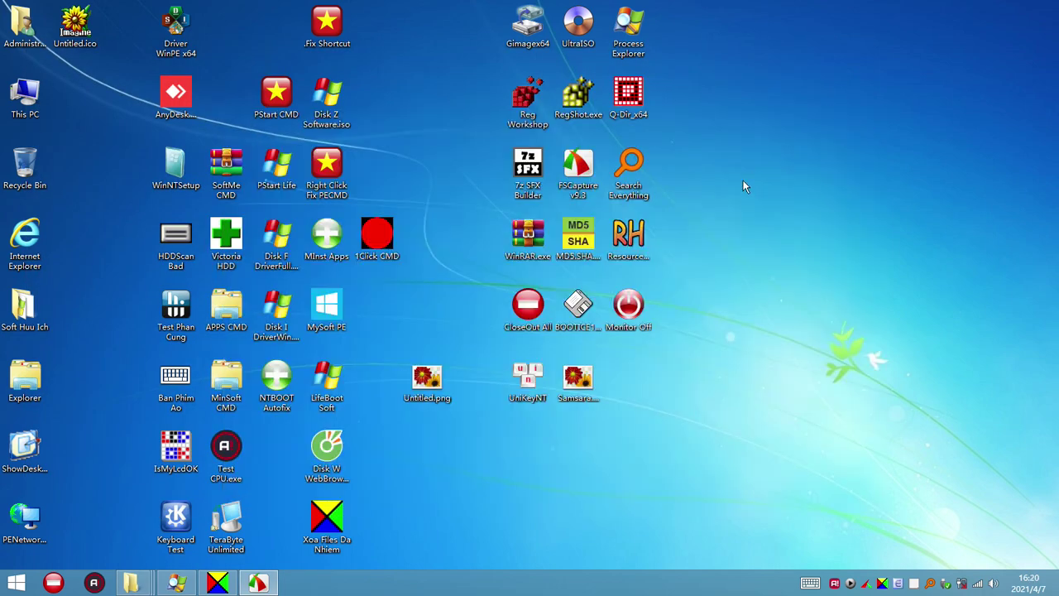
Place Untitled.png next to Samsara, then launch Process Explorer and minimize it
left_click_drag(427, 381, 628, 383)
left_click(684, 151)
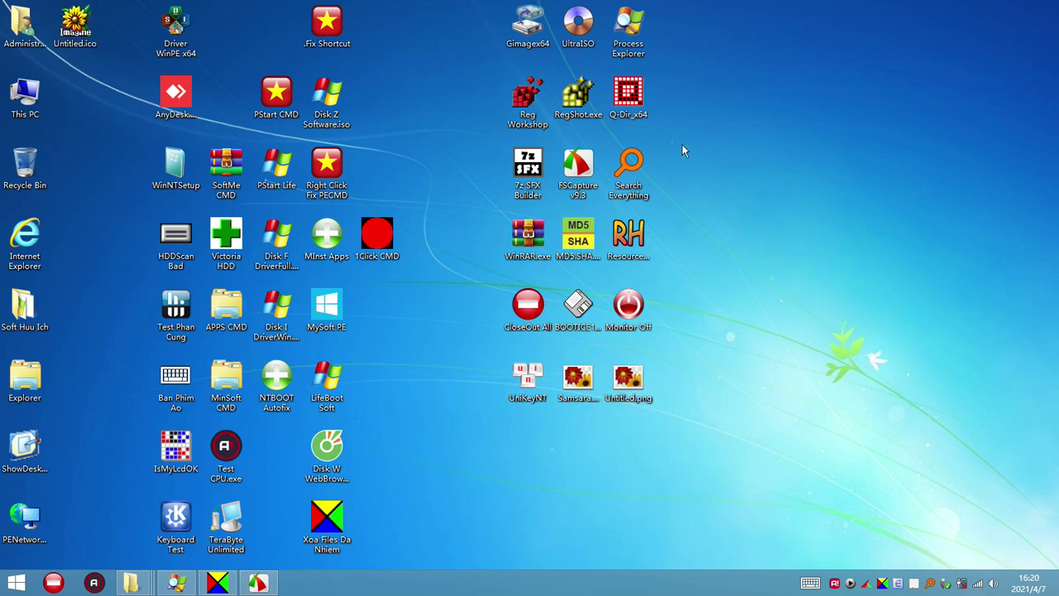
double_click(637, 35)
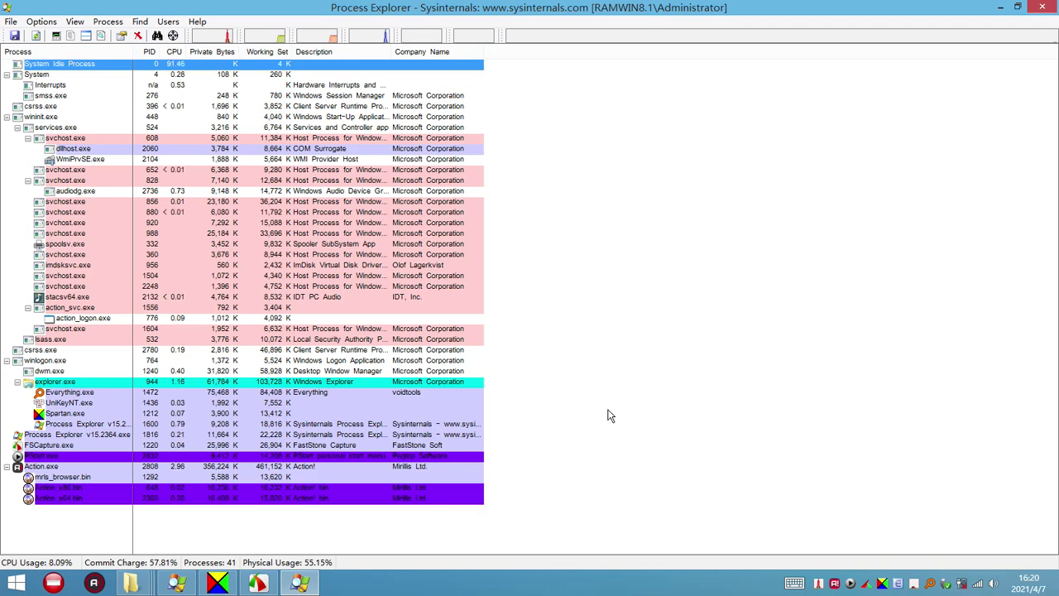
left_click(1000, 7)
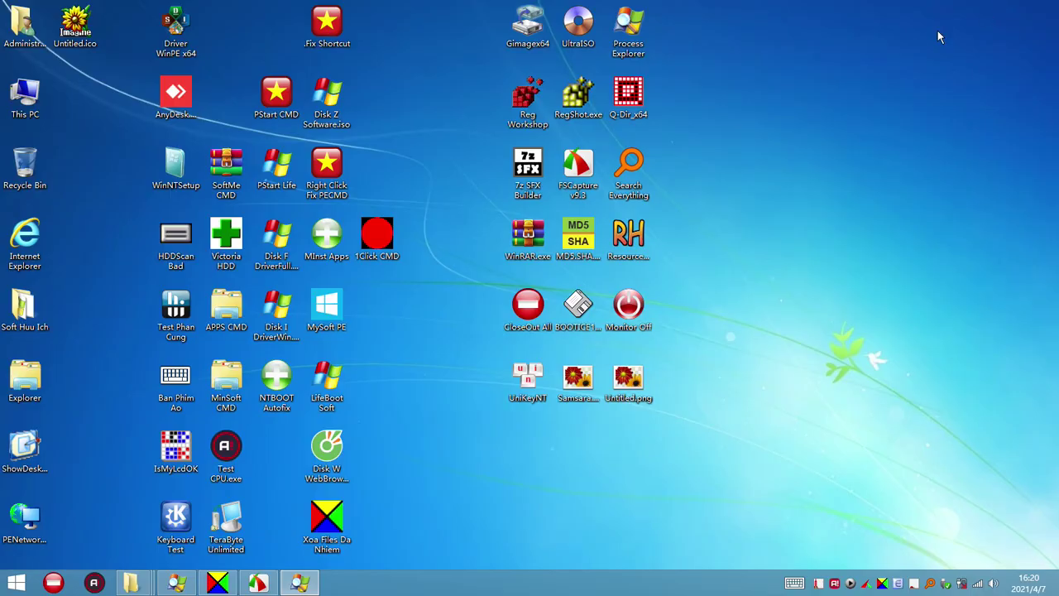
Launch 7z SFX Builder and move its window into place
double_click(532, 178)
left_click_drag(585, 141, 675, 144)
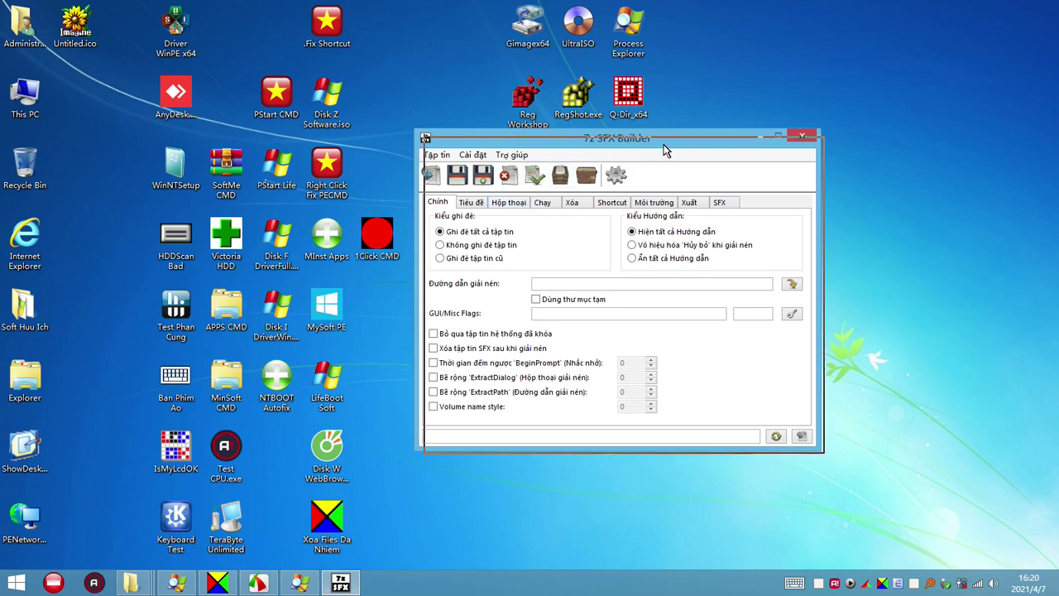
left_click_drag(662, 145, 667, 150)
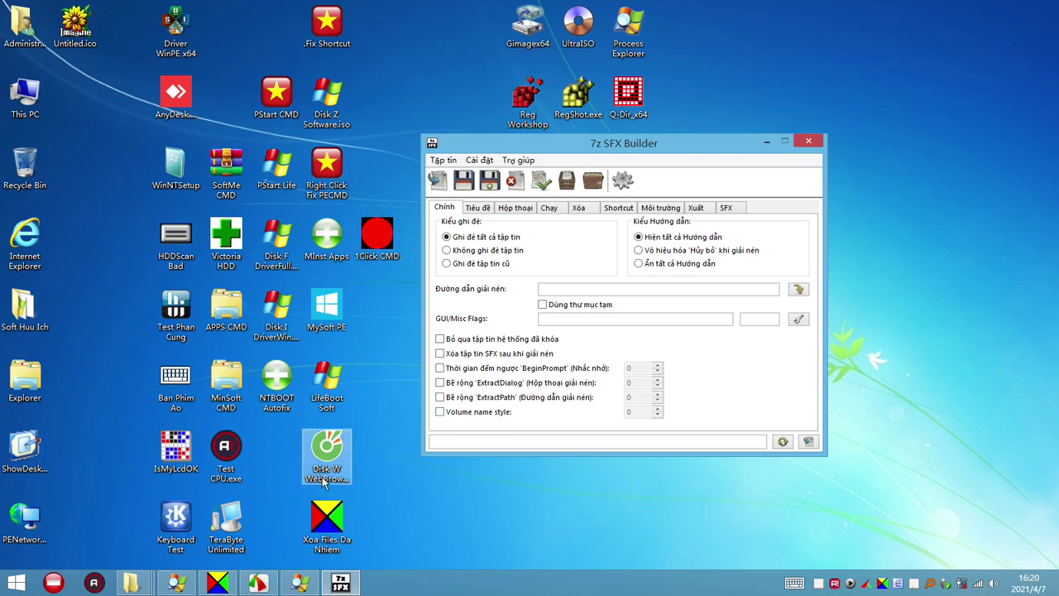
Load Fix.Shortcut.exe from the Boot (X:) drive into the builder
left_click(437, 179)
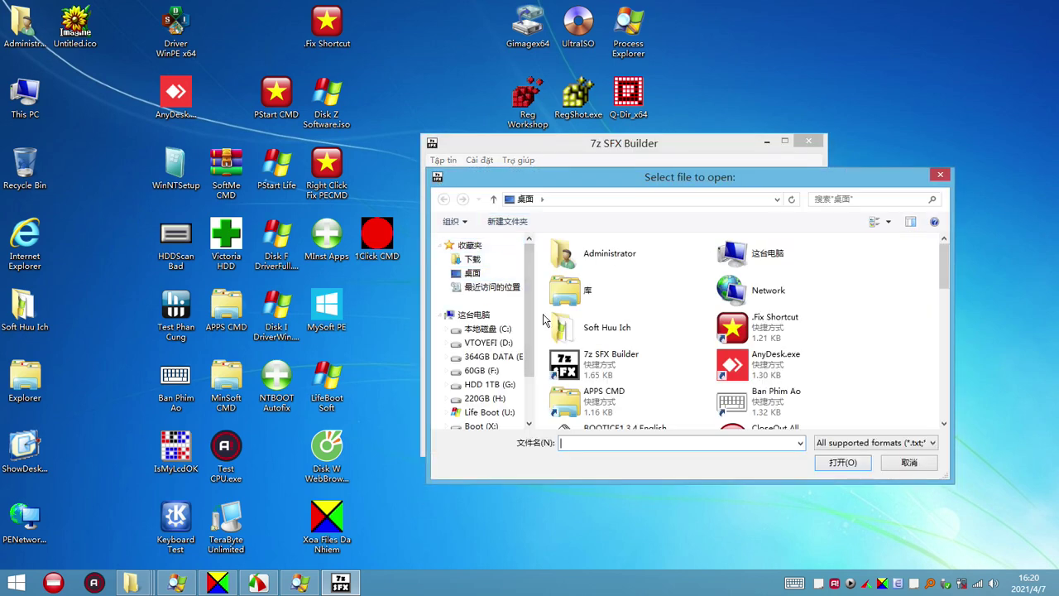
left_click_drag(529, 306, 532, 341)
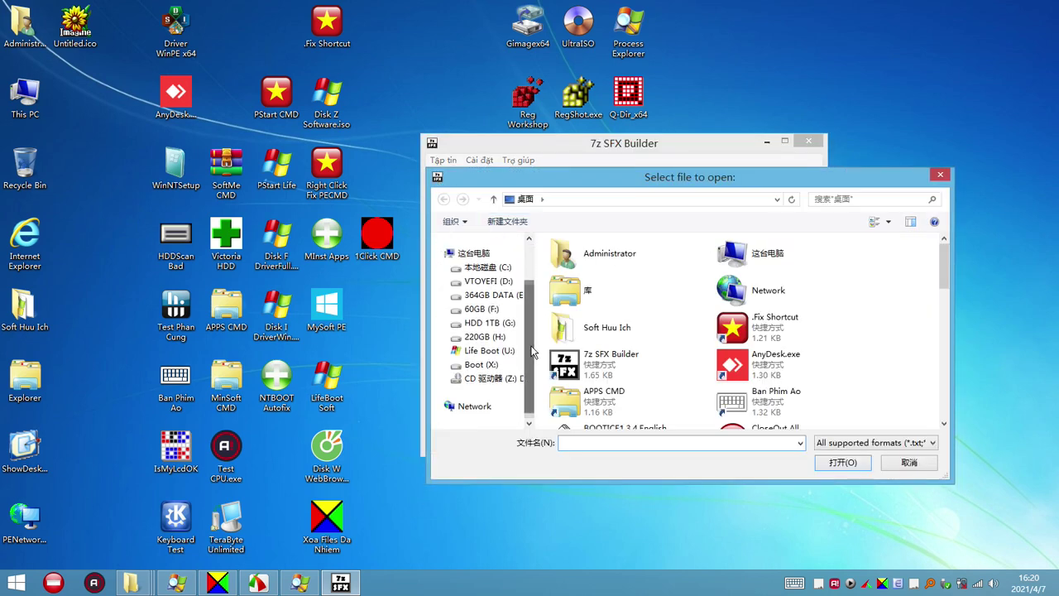
left_click(481, 364)
scroll(651, 356, "down", 2)
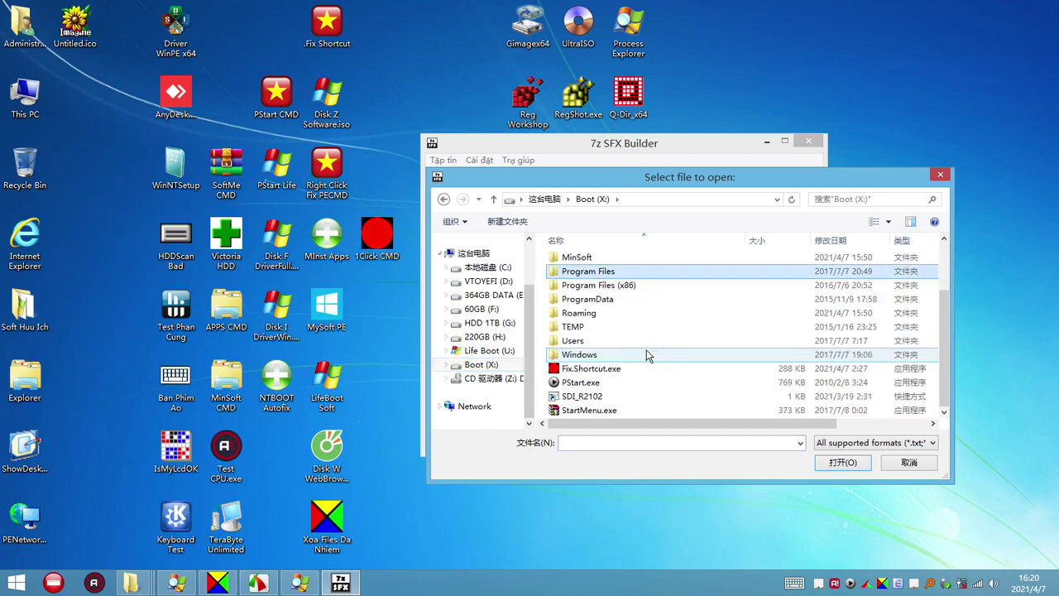
double_click(593, 374)
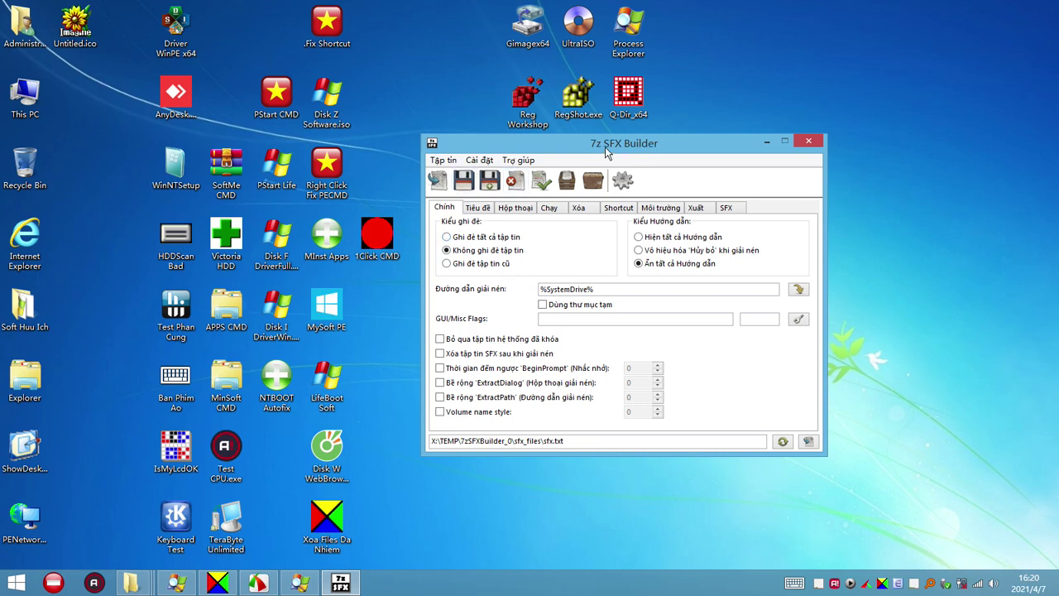
Step through the settings pages to SFX build settings and move the window lower
left_click(484, 209)
left_click(511, 208)
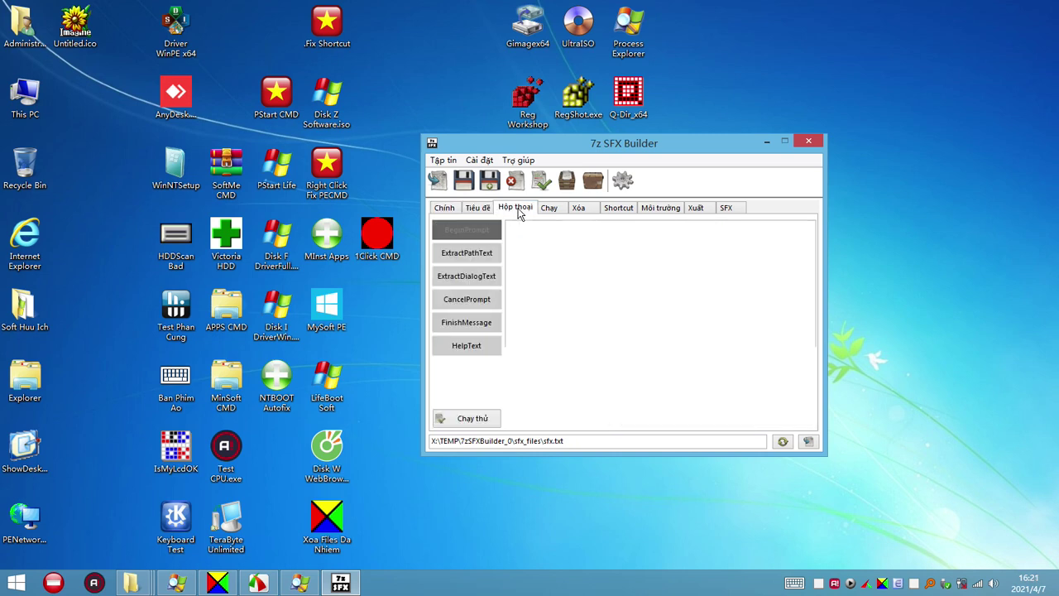
left_click(550, 208)
left_click(578, 208)
left_click(619, 209)
left_click(660, 208)
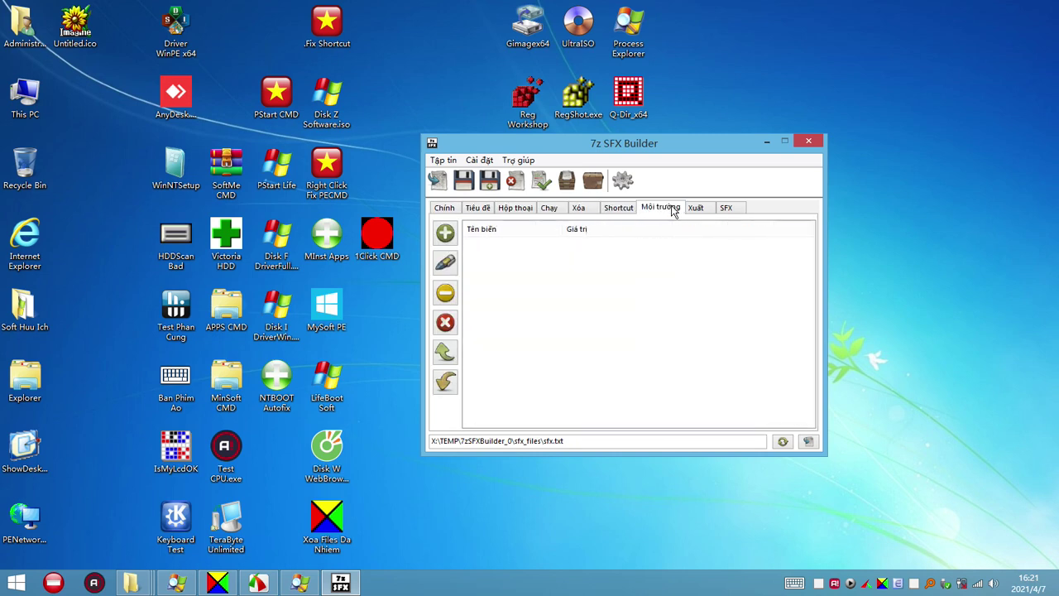
left_click(696, 208)
left_click(725, 209)
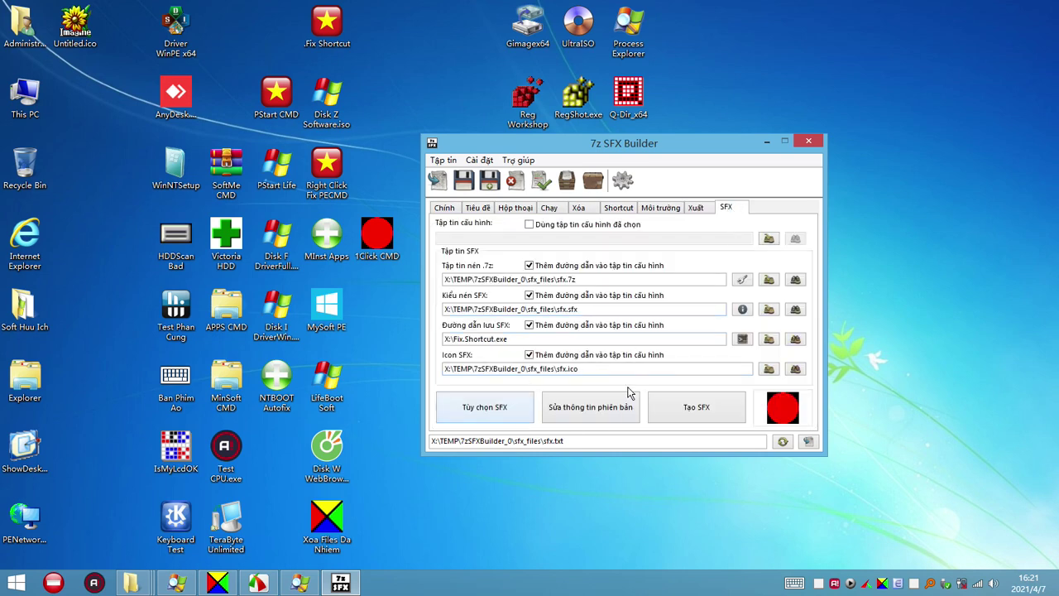
left_click_drag(669, 149, 669, 233)
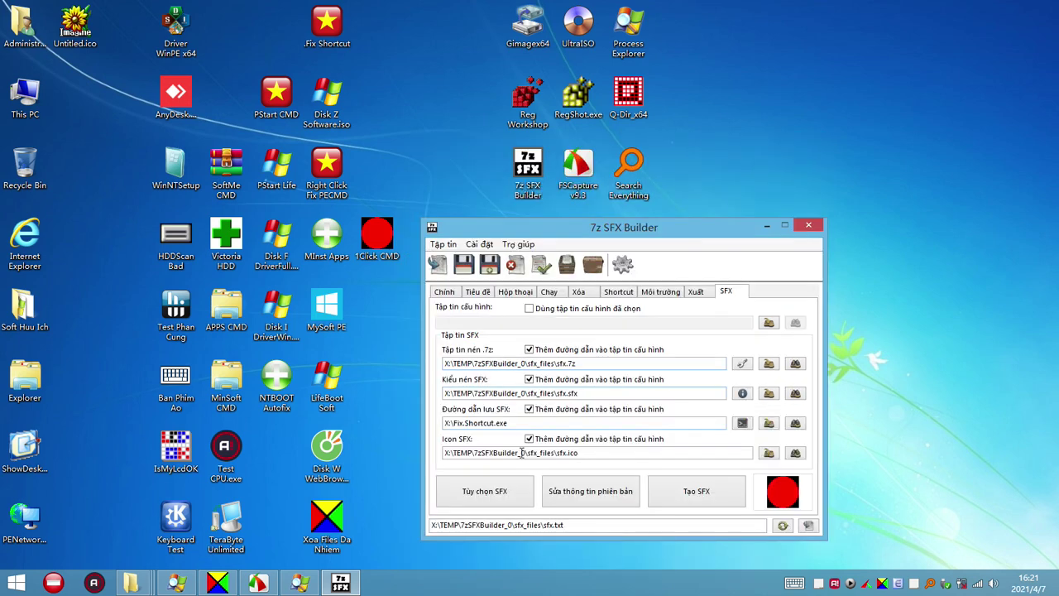
Enable UPX compression in the SFX options and save them
left_click(512, 494)
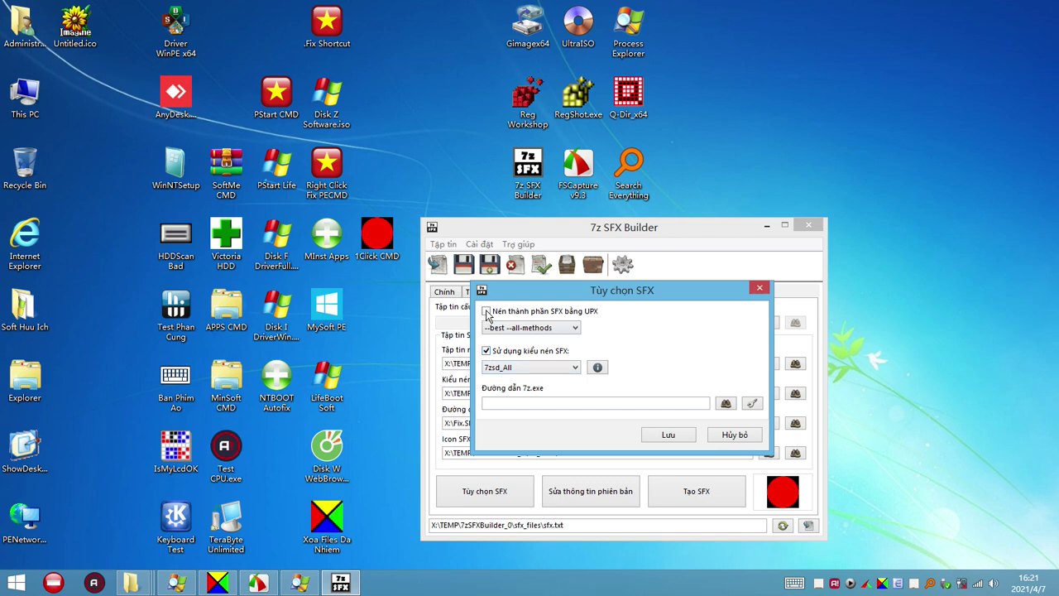
left_click(487, 312)
left_click(669, 436)
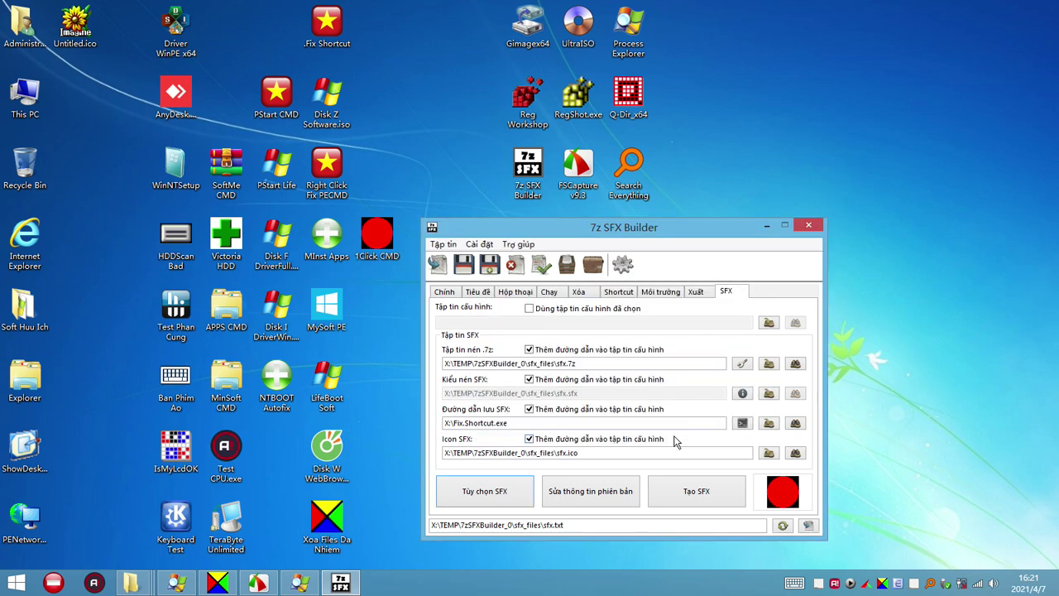
Review File Version, Company Name and File Description in the version information editor
left_click(592, 501)
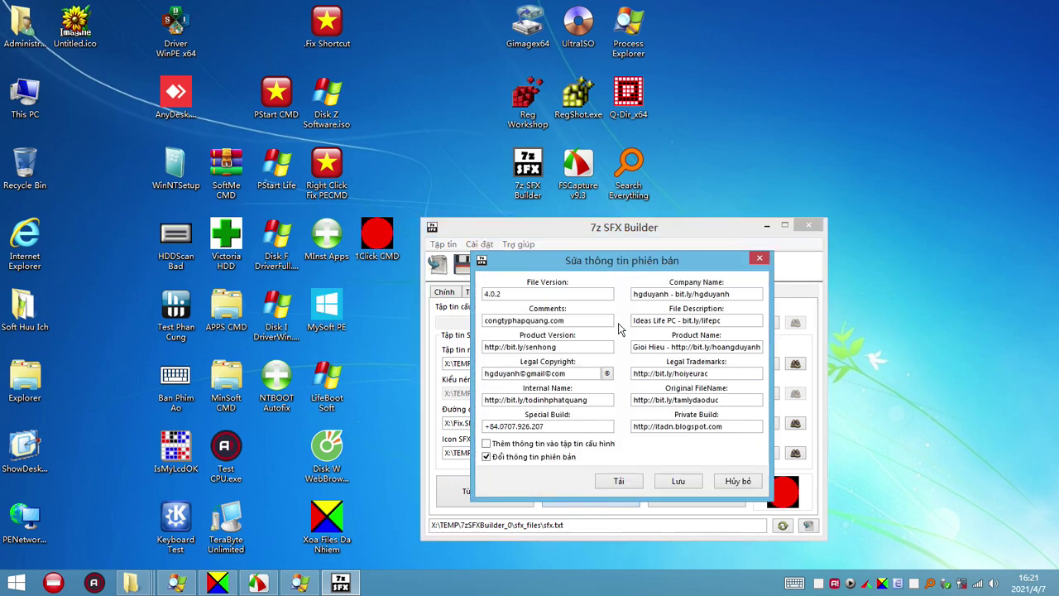
left_click_drag(579, 296, 448, 298)
left_click_drag(741, 294, 621, 296)
left_click_drag(726, 321, 579, 319)
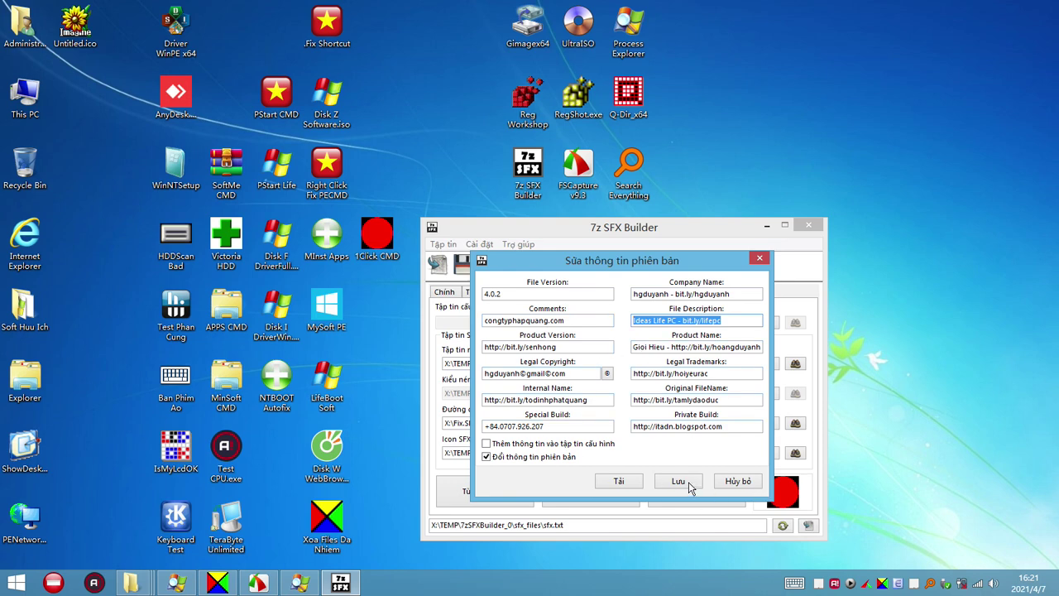
left_click(740, 487)
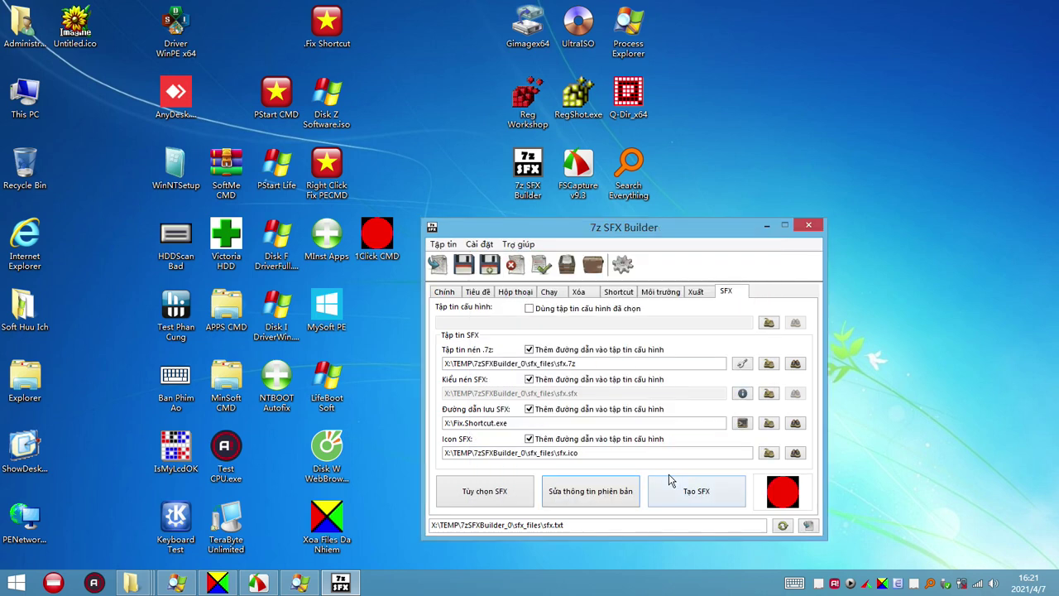
Set the output to Fix Shortcut.exe on the Desktop and build the self-extractor
left_click(795, 423)
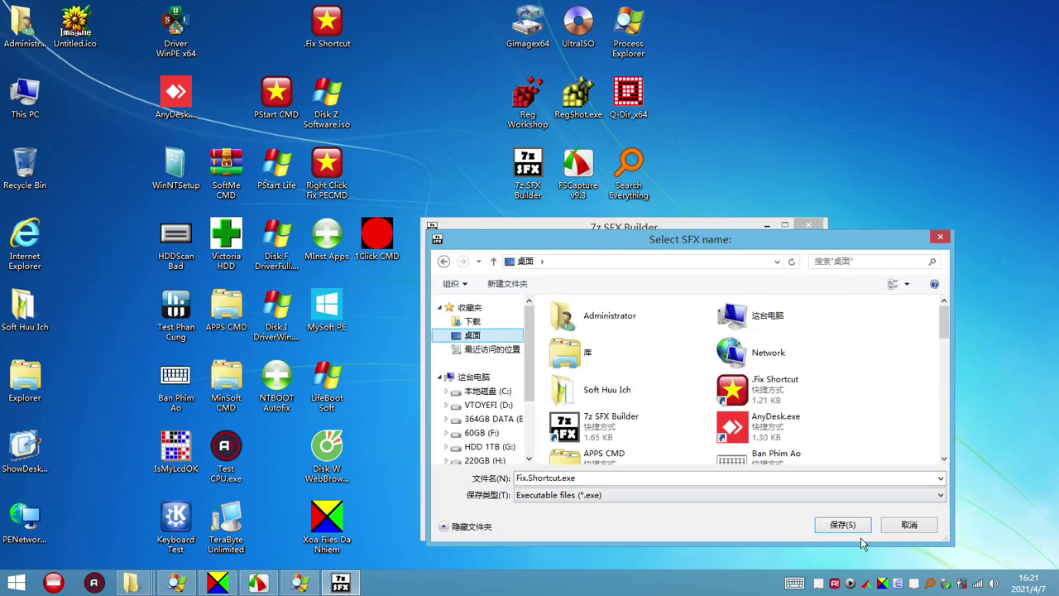
left_click(527, 478)
left_click(527, 478)
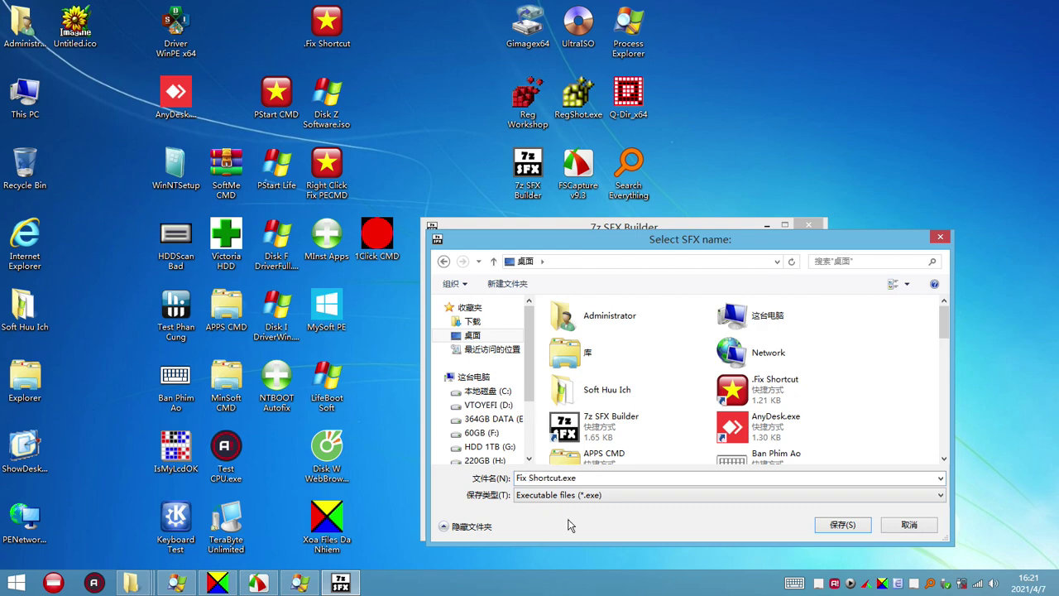
left_click(846, 524)
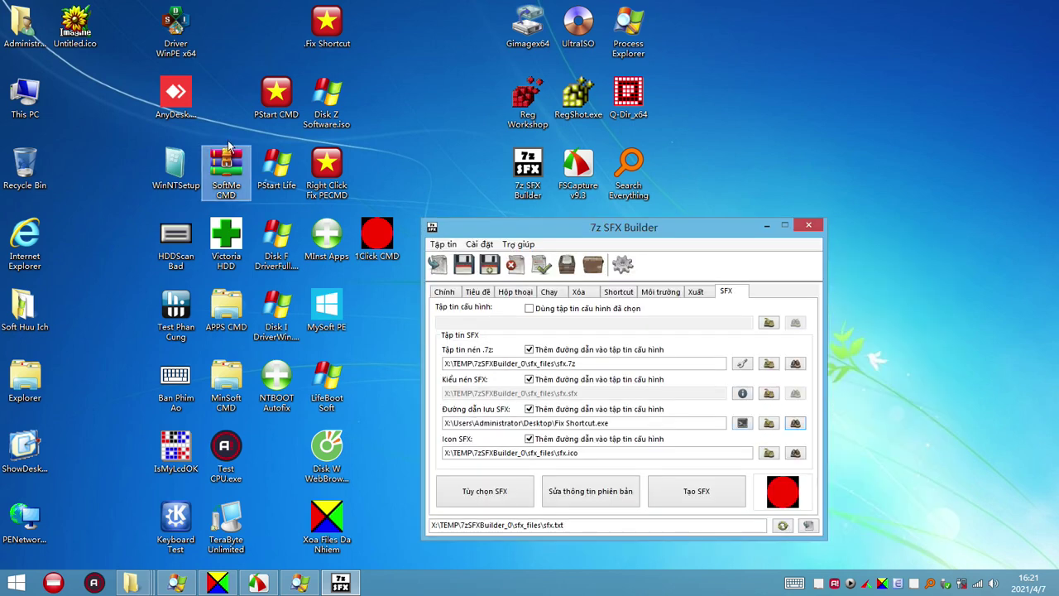
left_click(77, 74)
left_click(700, 506)
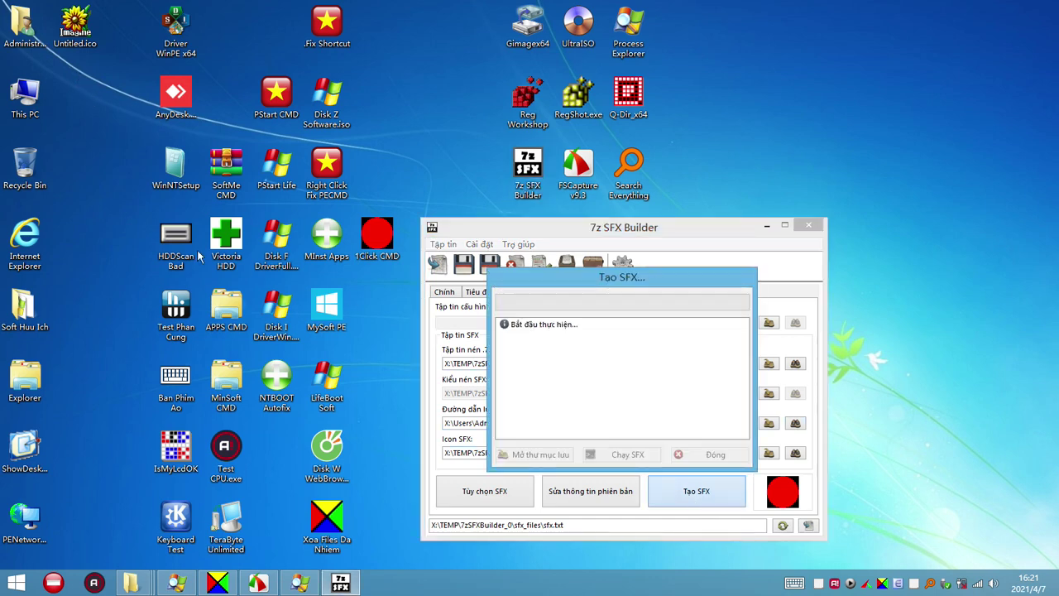
Check the new desktop Fix Shortcut.exe and the build-completed log lines, then switch to Process Explorer
left_click(75, 95)
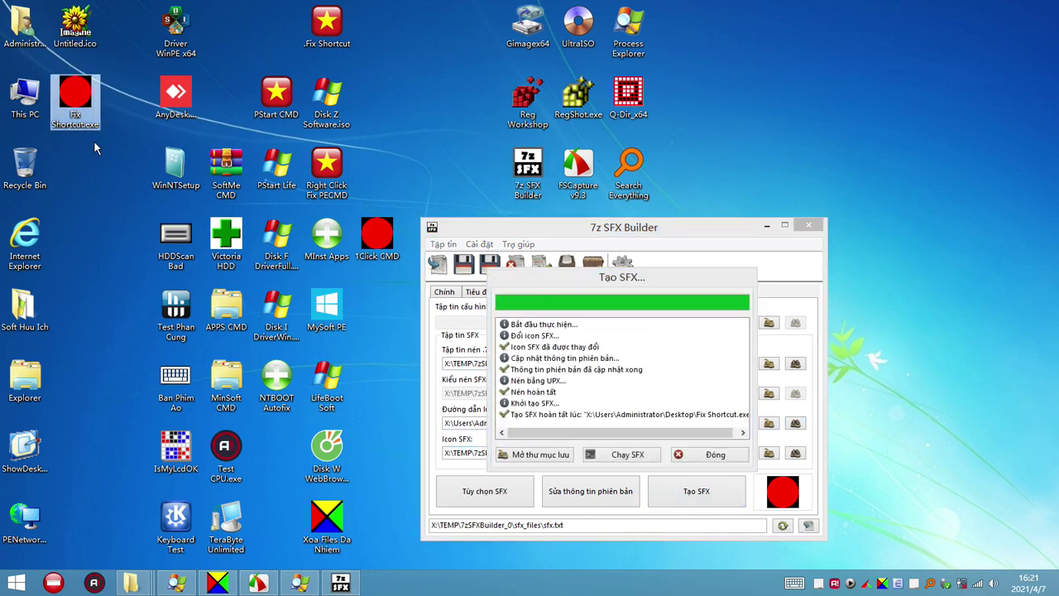
left_click(672, 296)
left_click(644, 415)
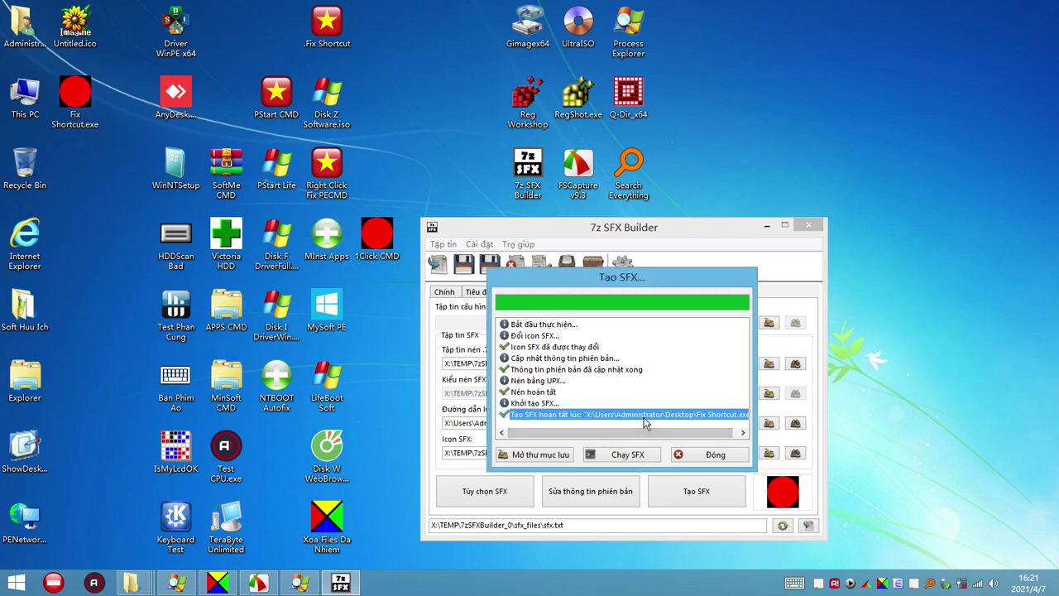
left_click(563, 405)
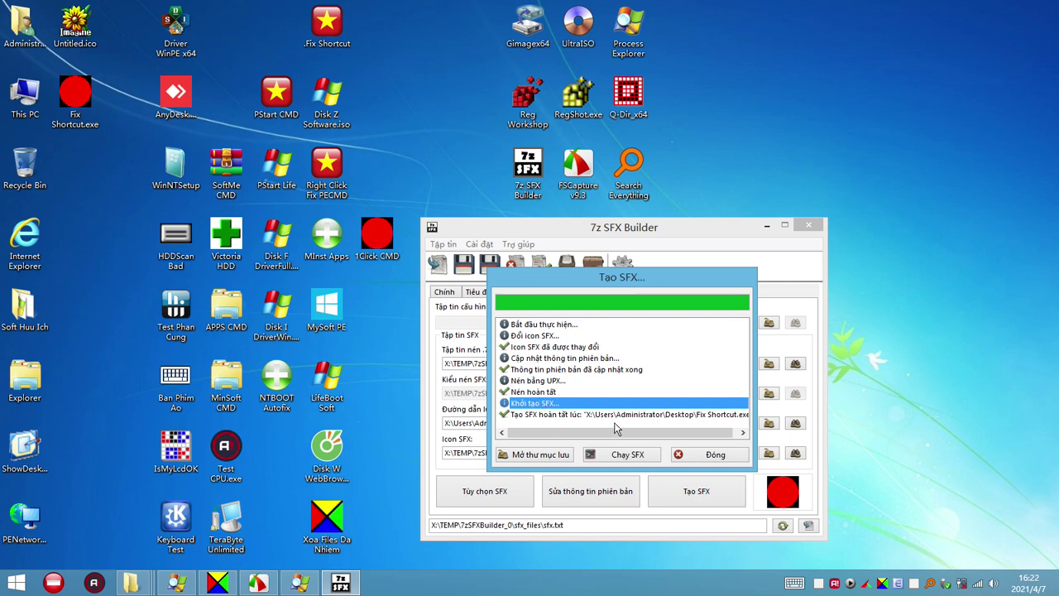
left_click(178, 583)
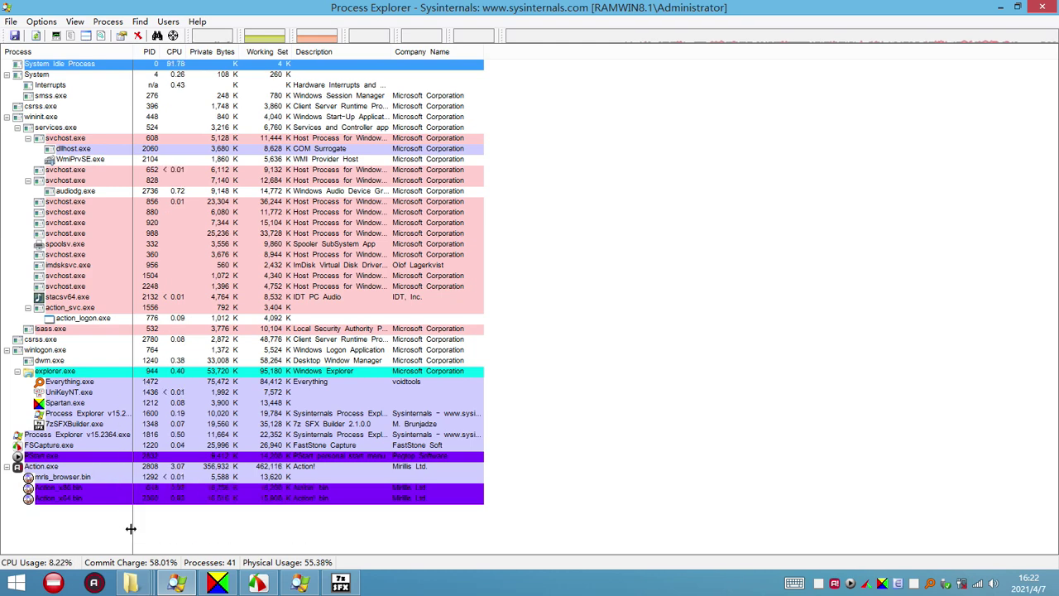
left_click(930, 582)
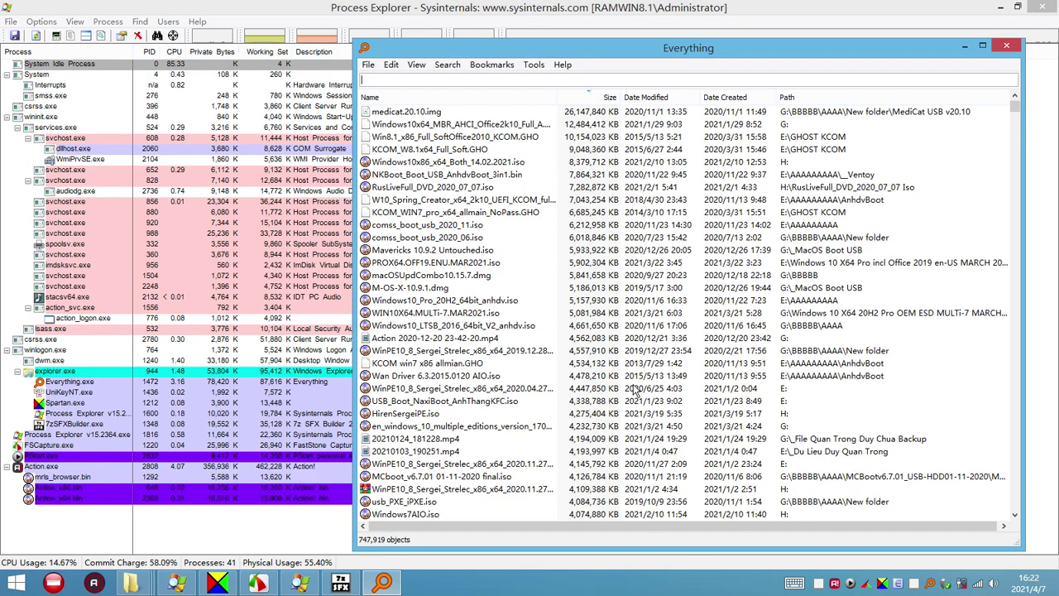
type("pc")
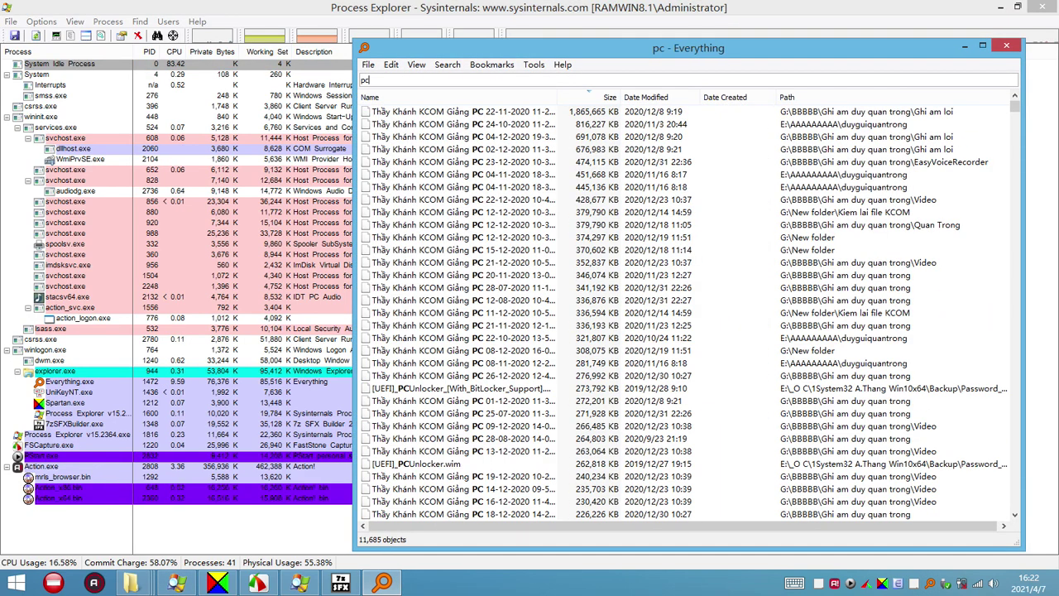
type("hn")
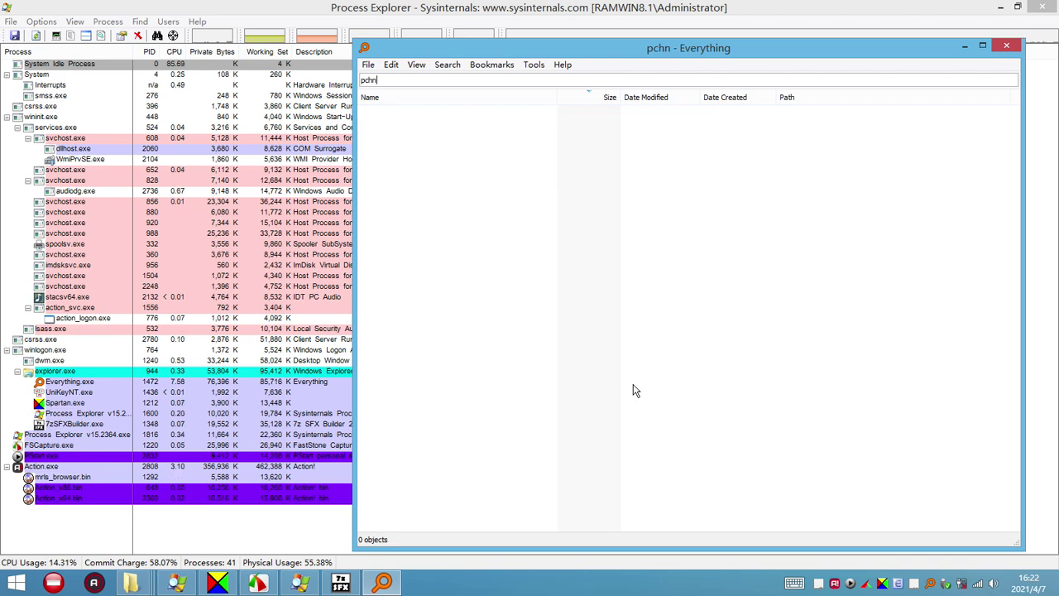
key("BackSpace")
type("unt")
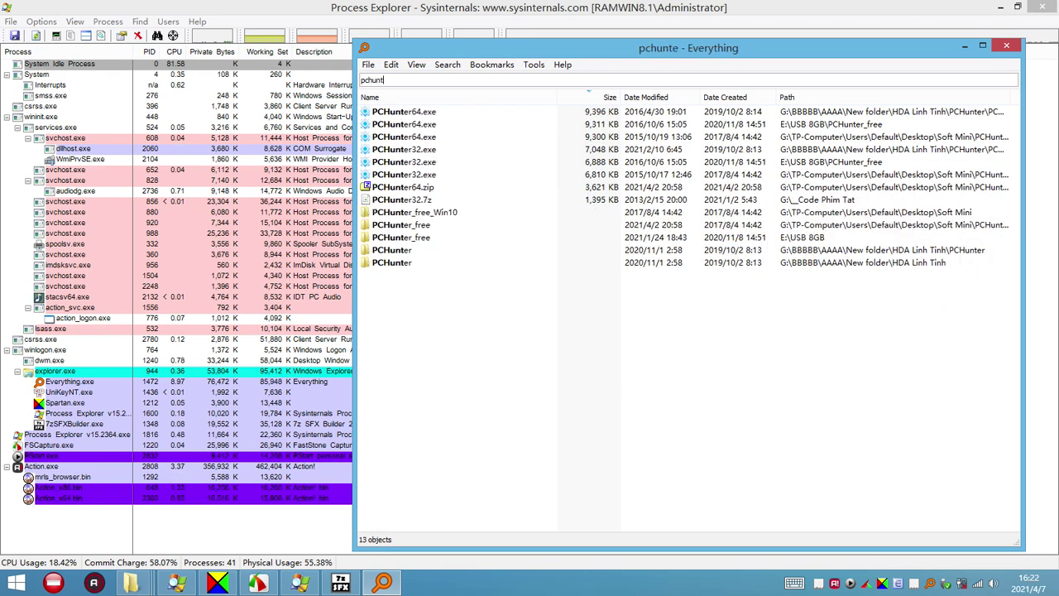
type("er")
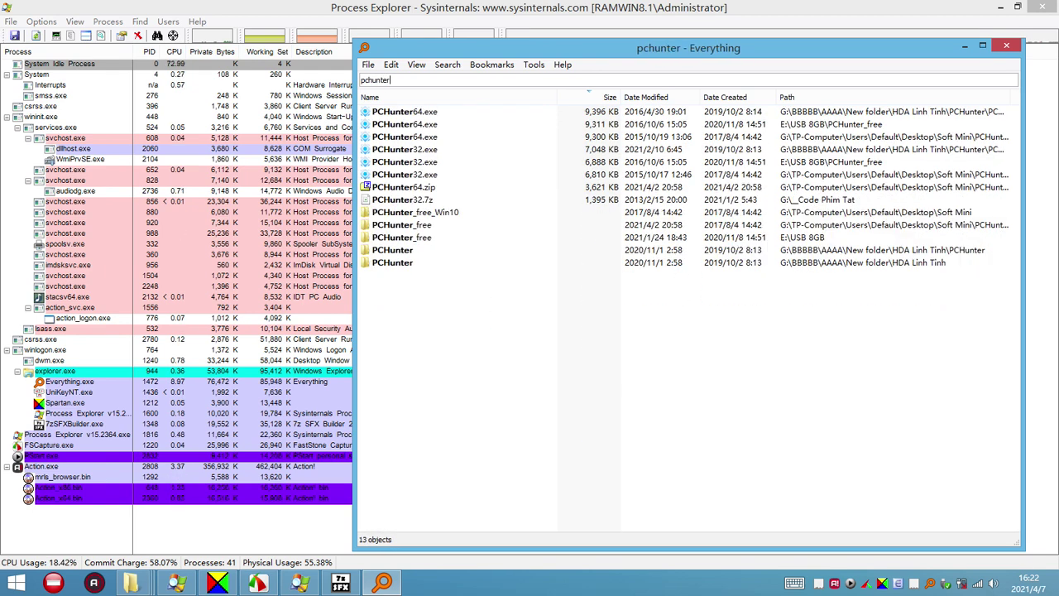
double_click(400, 189)
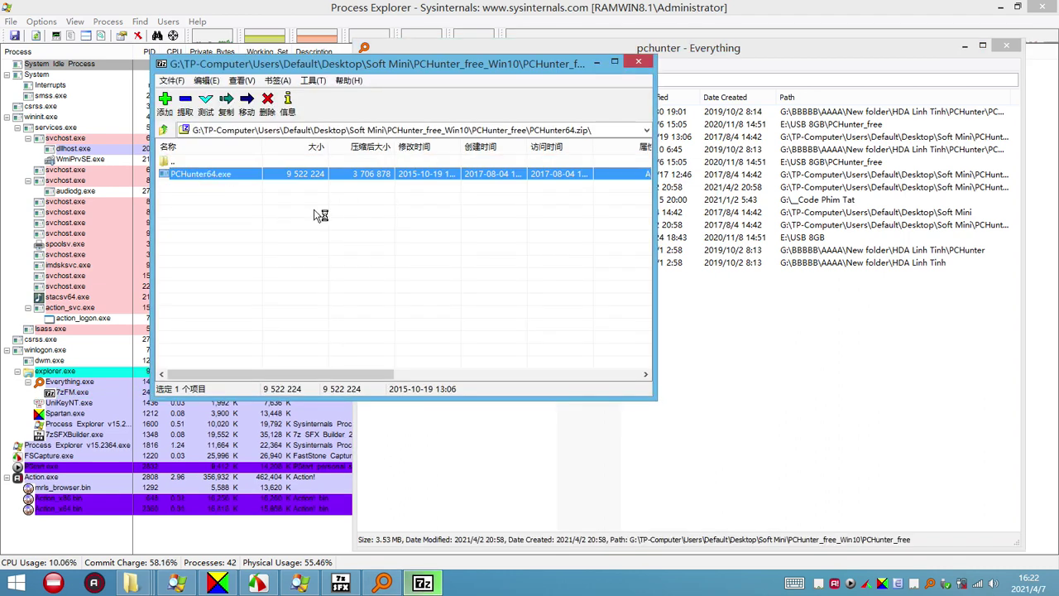
key("Return")
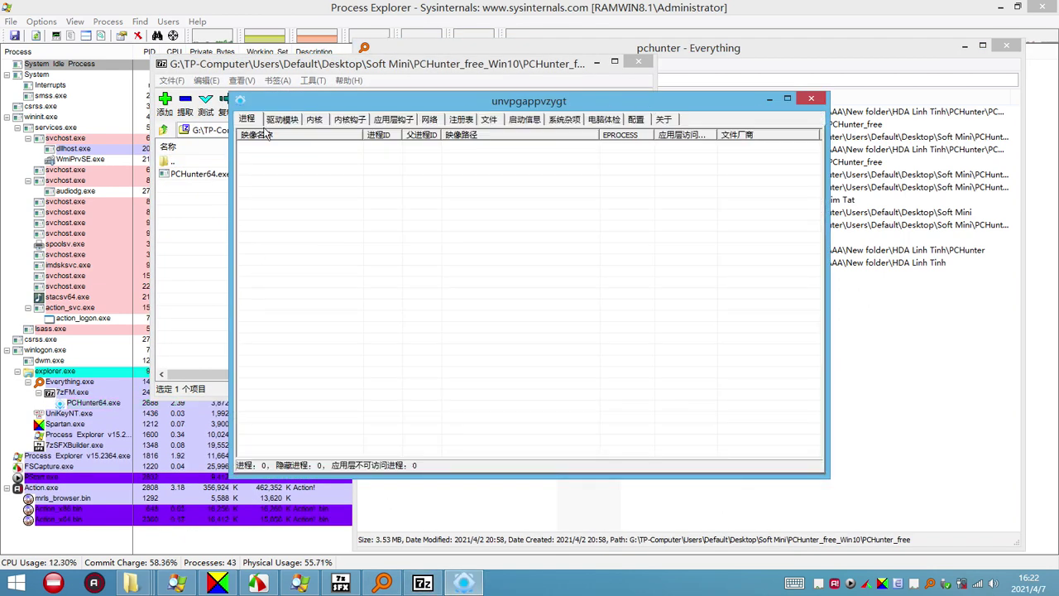
left_click(288, 121)
left_click(321, 121)
left_click(350, 121)
left_click(389, 121)
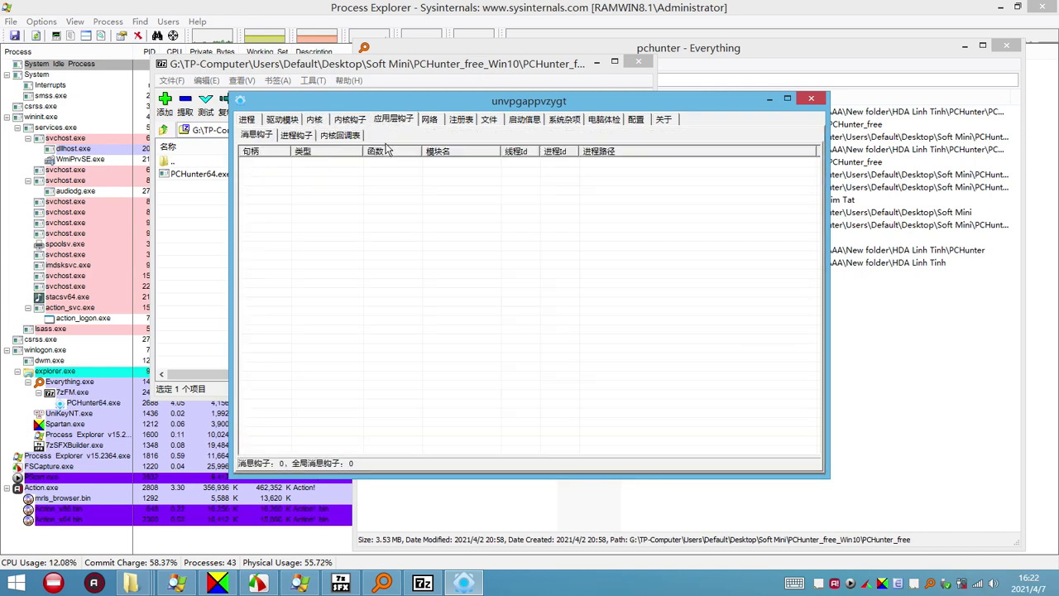
left_click(347, 135)
left_click(294, 135)
left_click(287, 120)
left_click(309, 120)
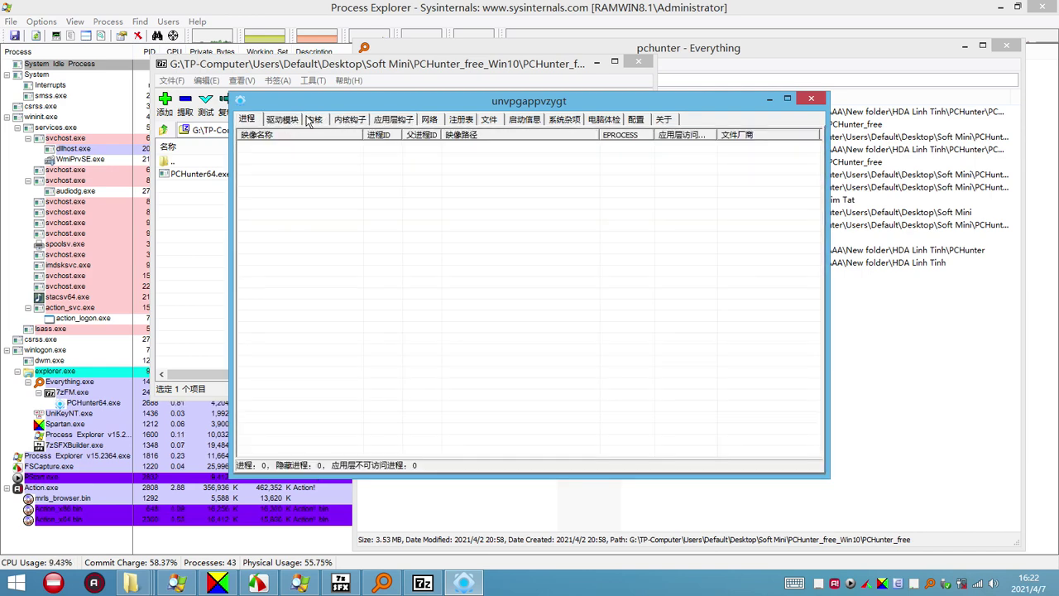
left_click(350, 120)
left_click(393, 119)
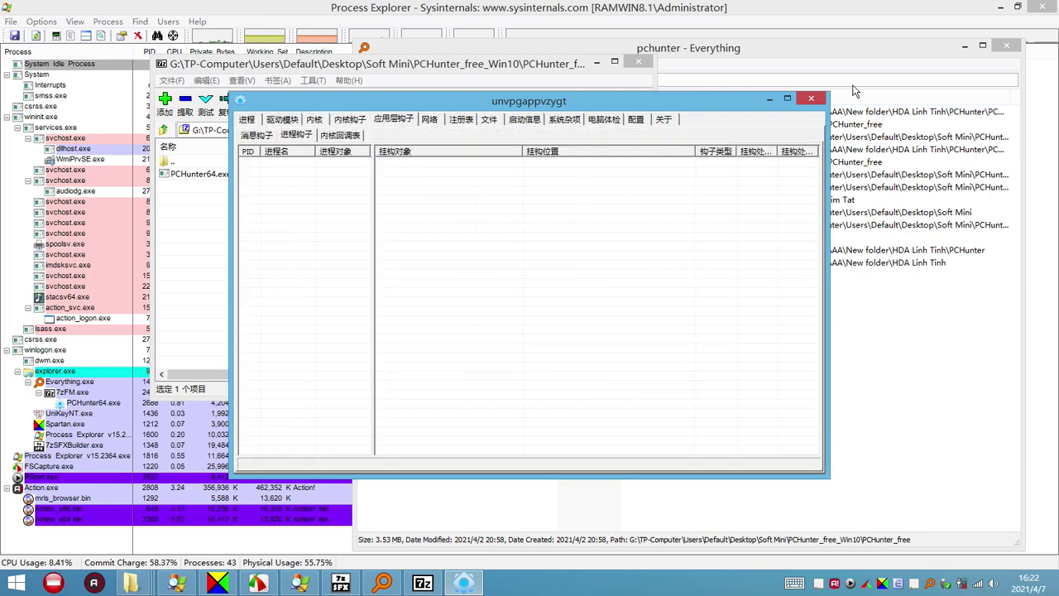
left_click(812, 99)
left_click(638, 63)
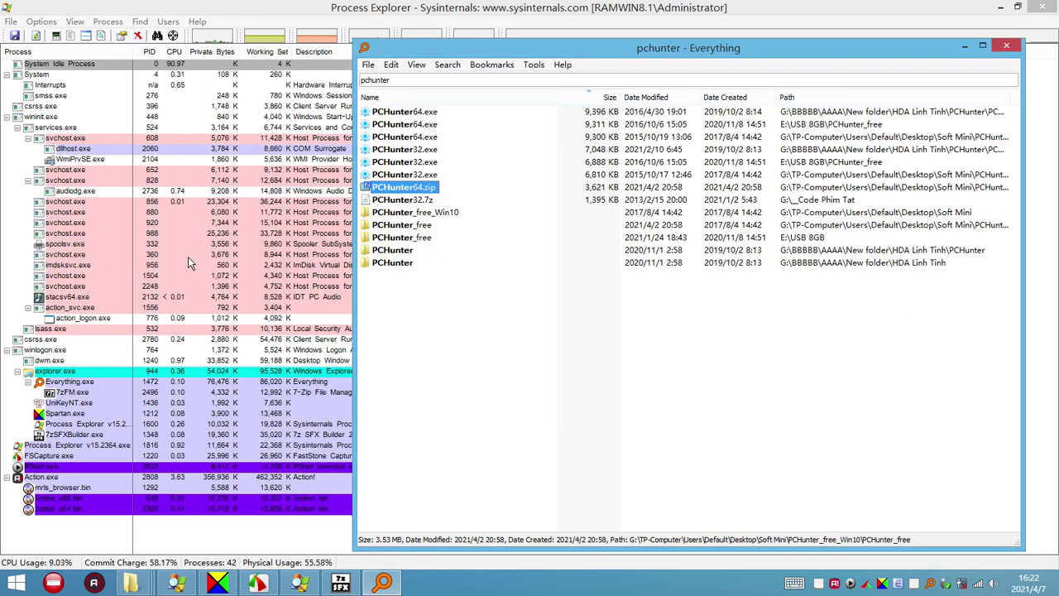
left_click(1006, 46)
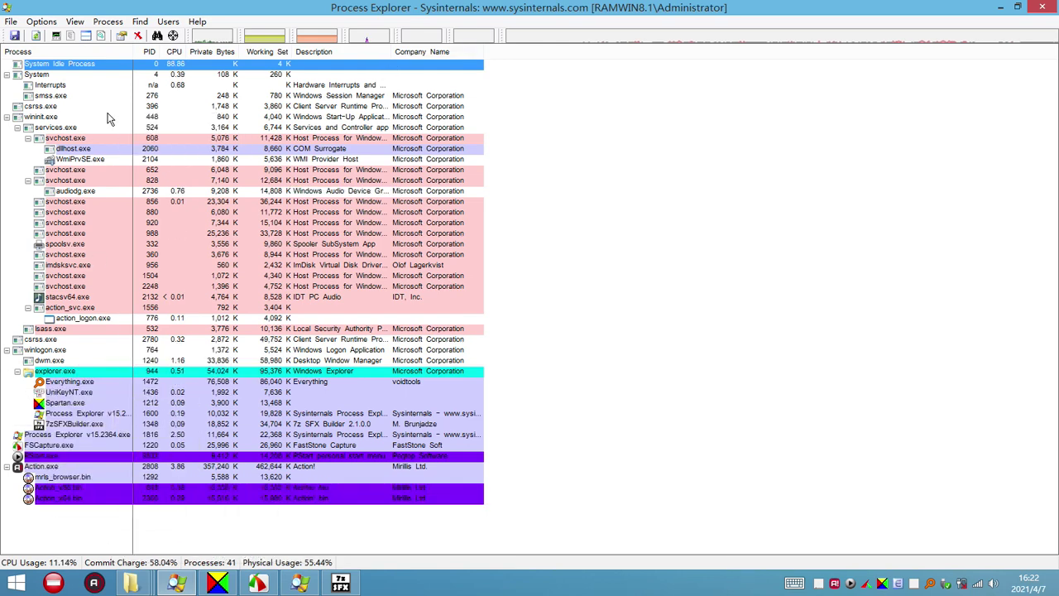
Show the 7zSFXBuilder.exe process's handles in an enlarged lower pane
left_click(93, 424)
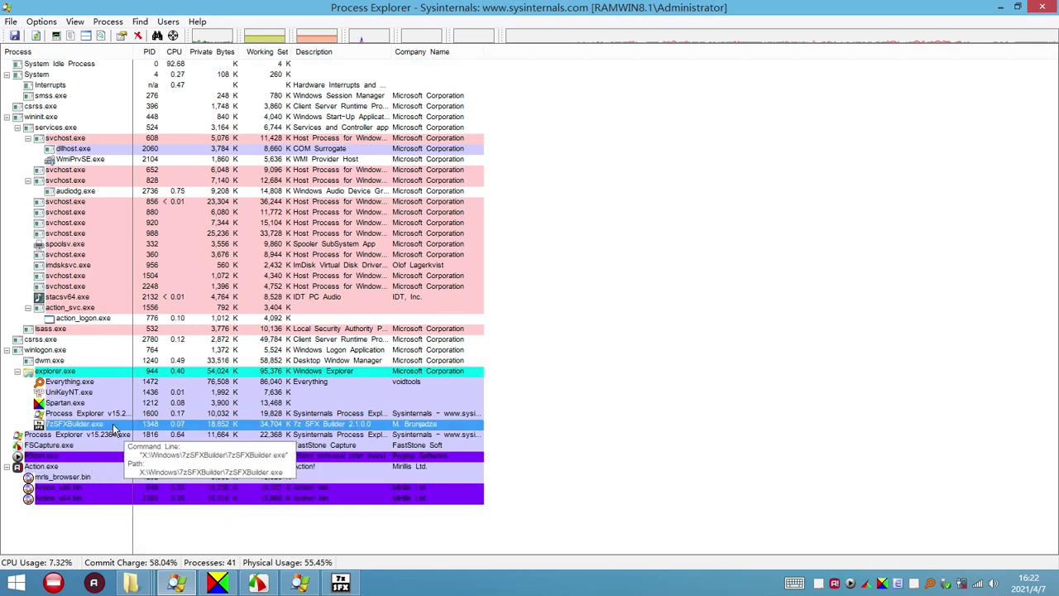
left_click(85, 37)
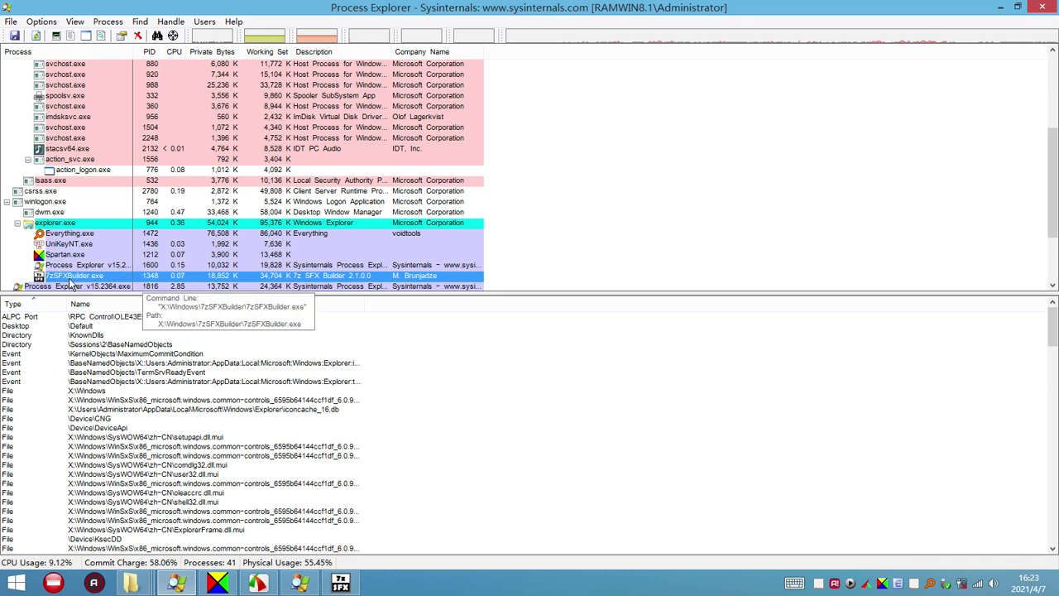
left_click_drag(124, 290, 131, 70)
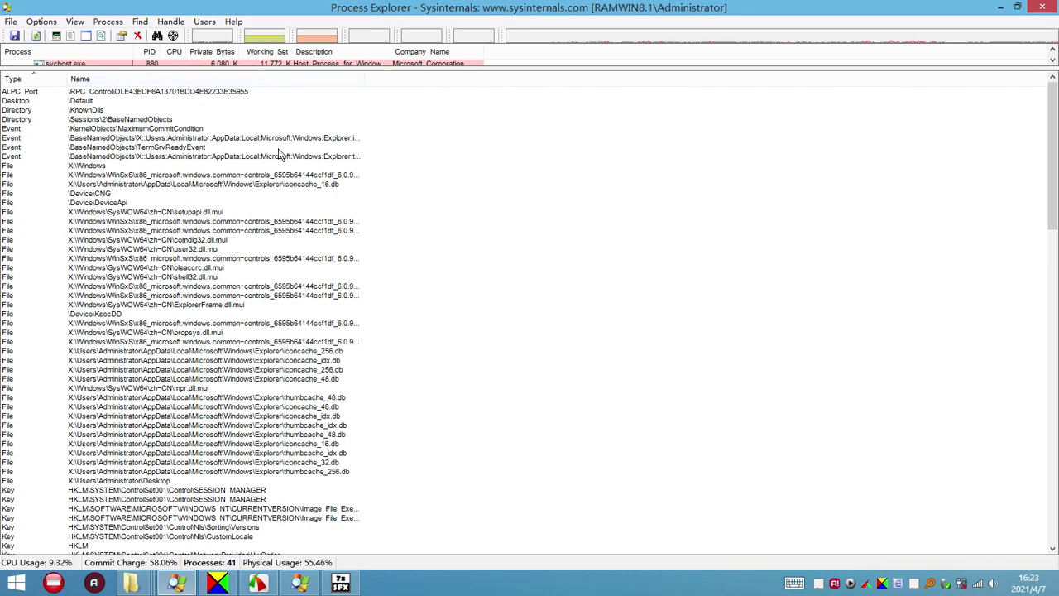
Widen the Name column and inspect the X:\Windows, iconcache and setupapi.dll.mui handles
left_click(230, 167)
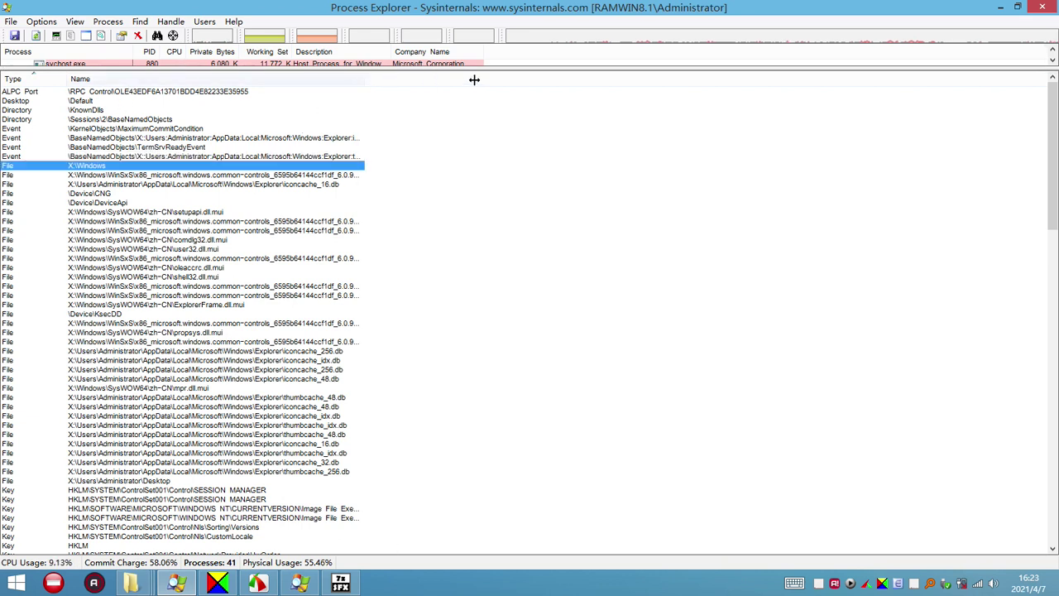
left_click_drag(474, 79, 529, 83)
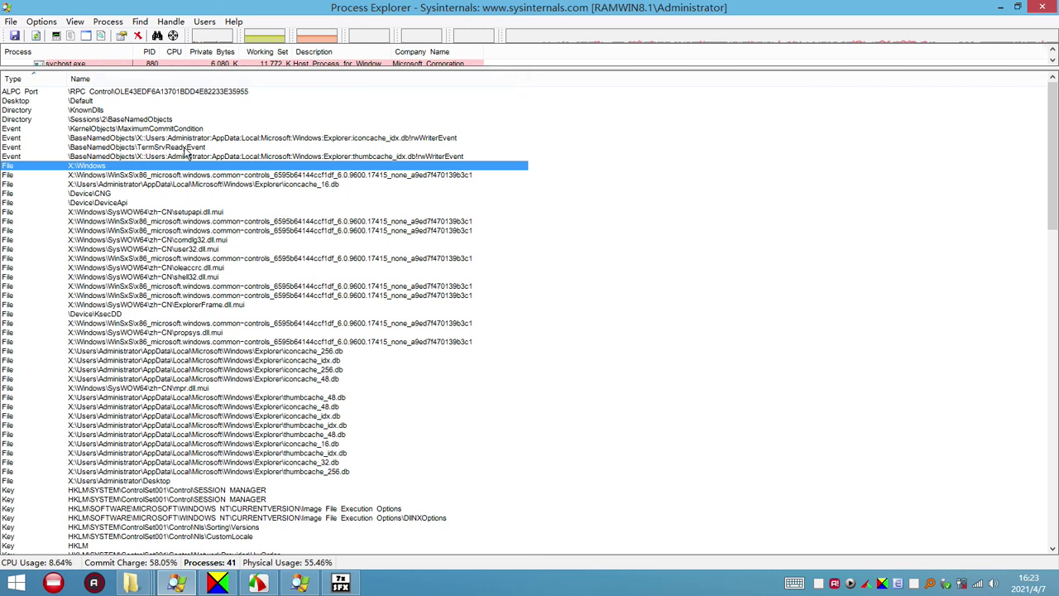
left_click(187, 147)
left_click(199, 138)
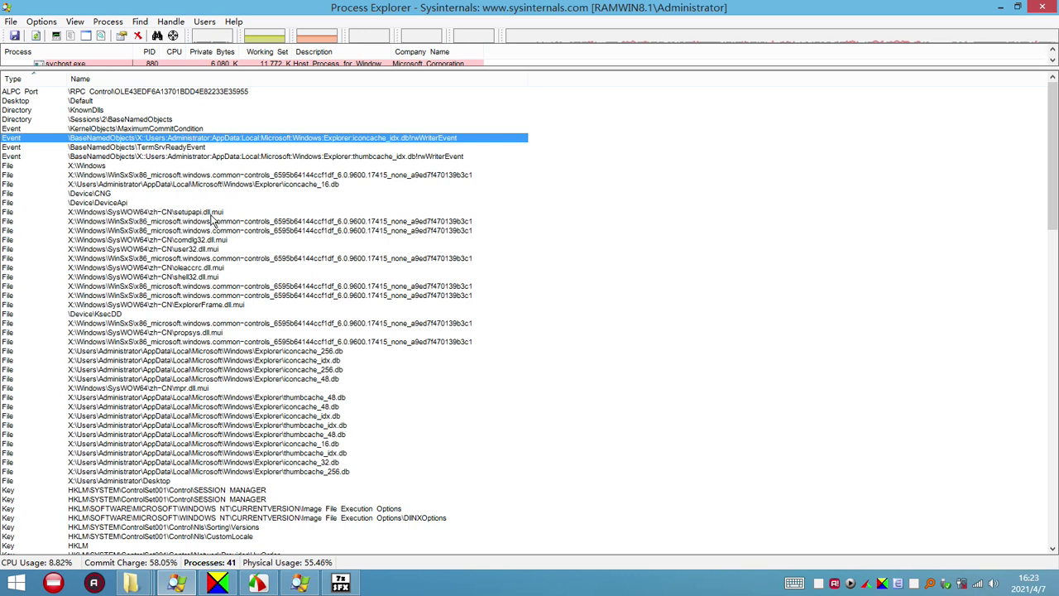
left_click(213, 213)
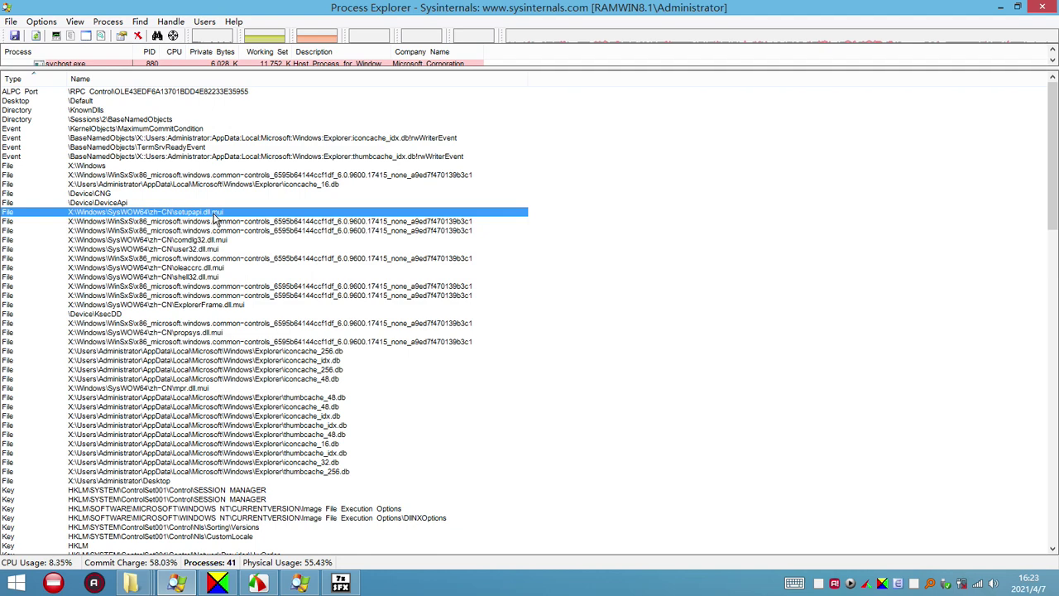
Minimize Process Explorer and open the Boot (X:) drive in a maximized Explorer window
left_click(1000, 7)
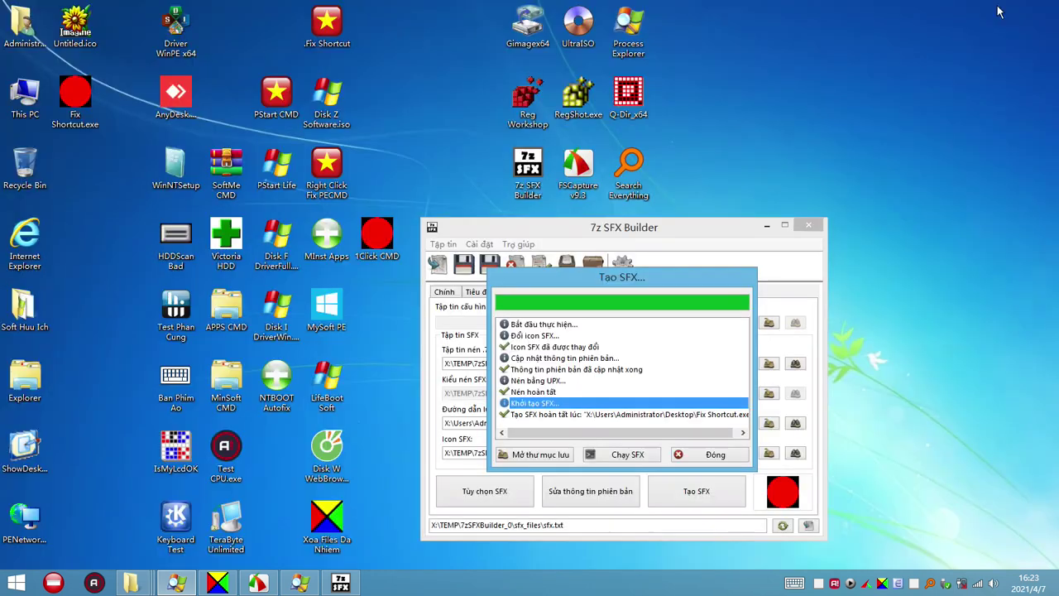
double_click(26, 95)
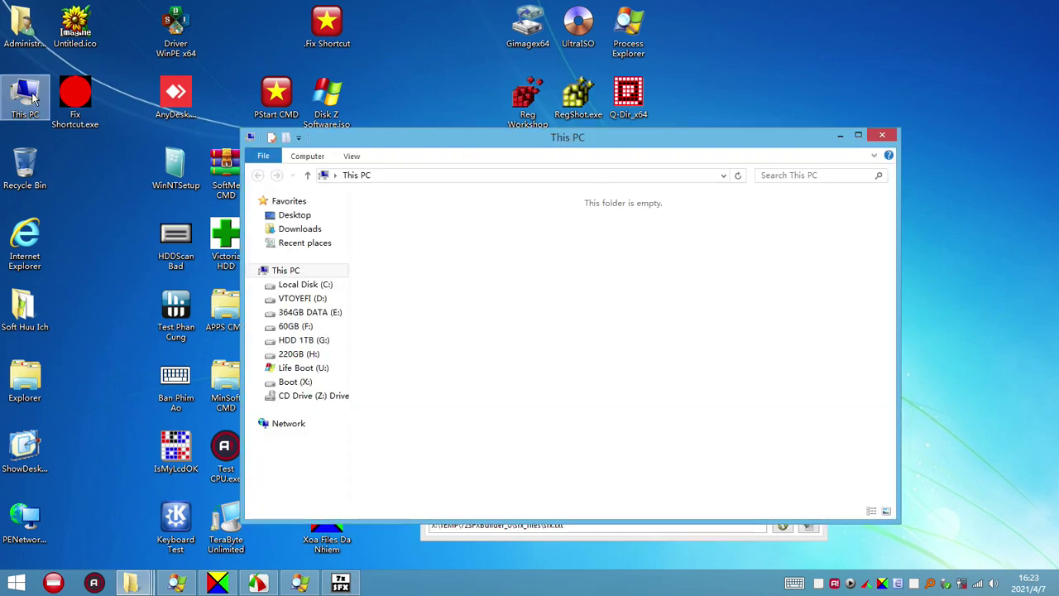
left_click(457, 341)
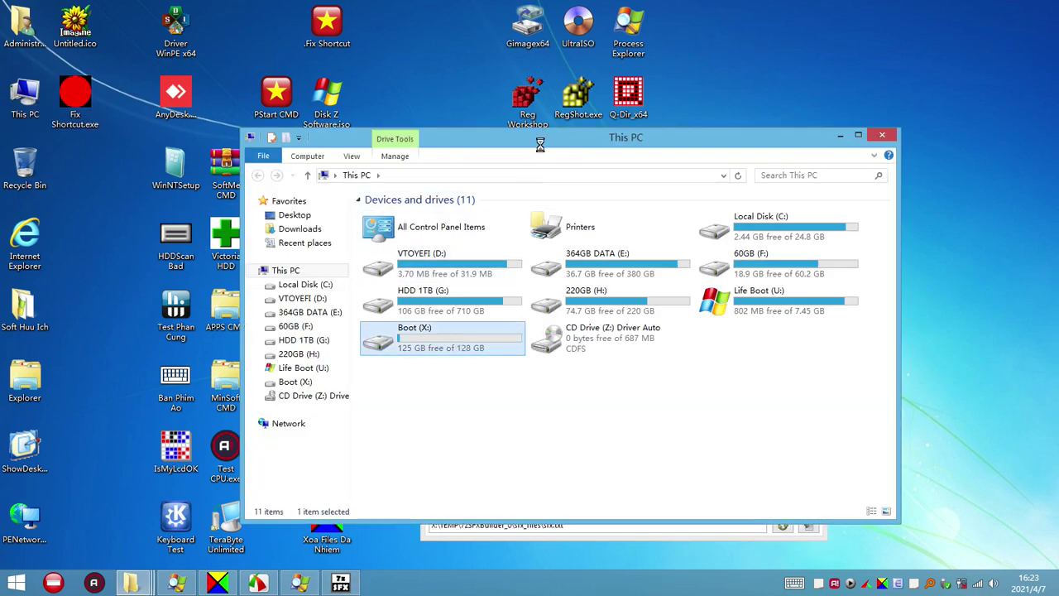
key("Return")
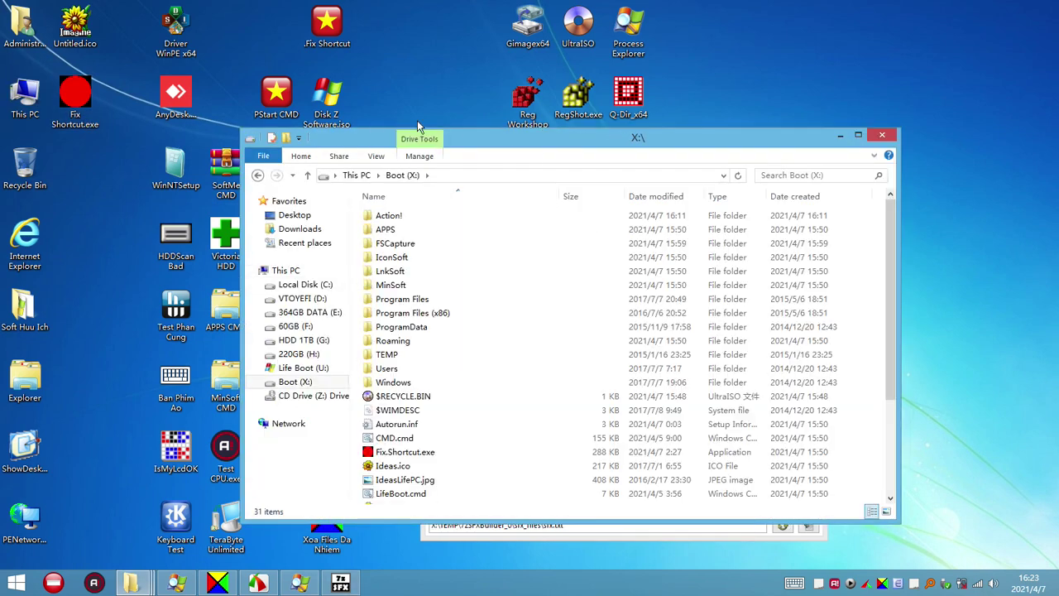
double_click(472, 137)
Go to X:\Windows\Branding\Basebrd, select basebrd.dll, and show the desktop
double_click(164, 255)
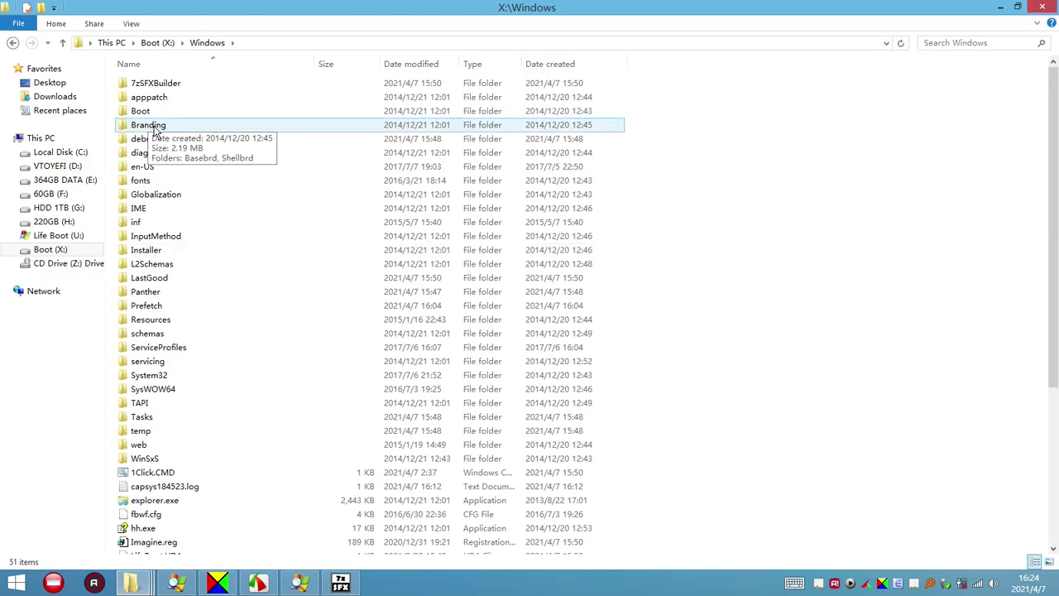
double_click(154, 128)
double_click(157, 85)
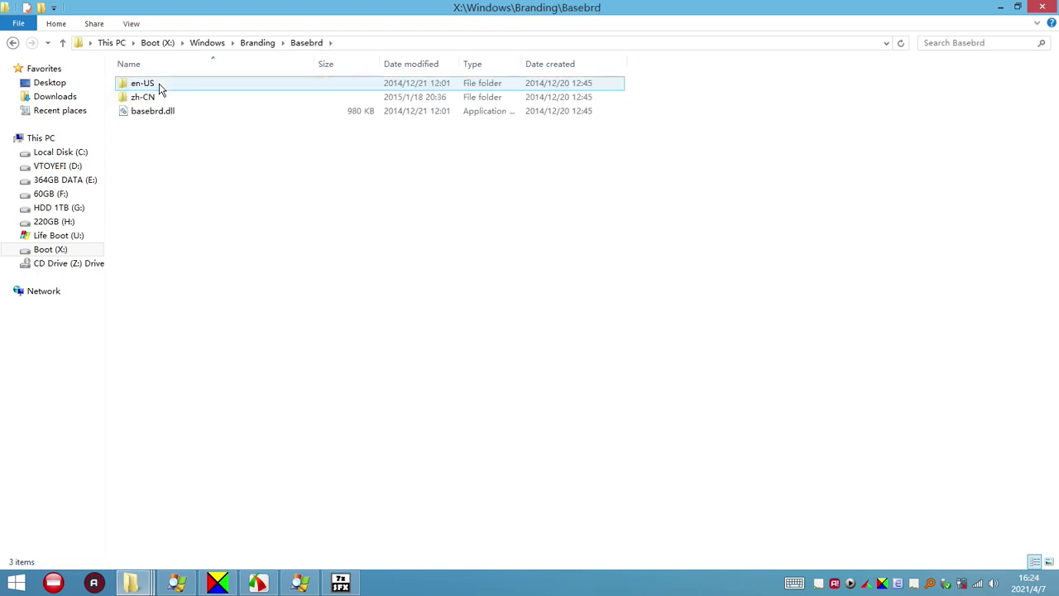
left_click(170, 112)
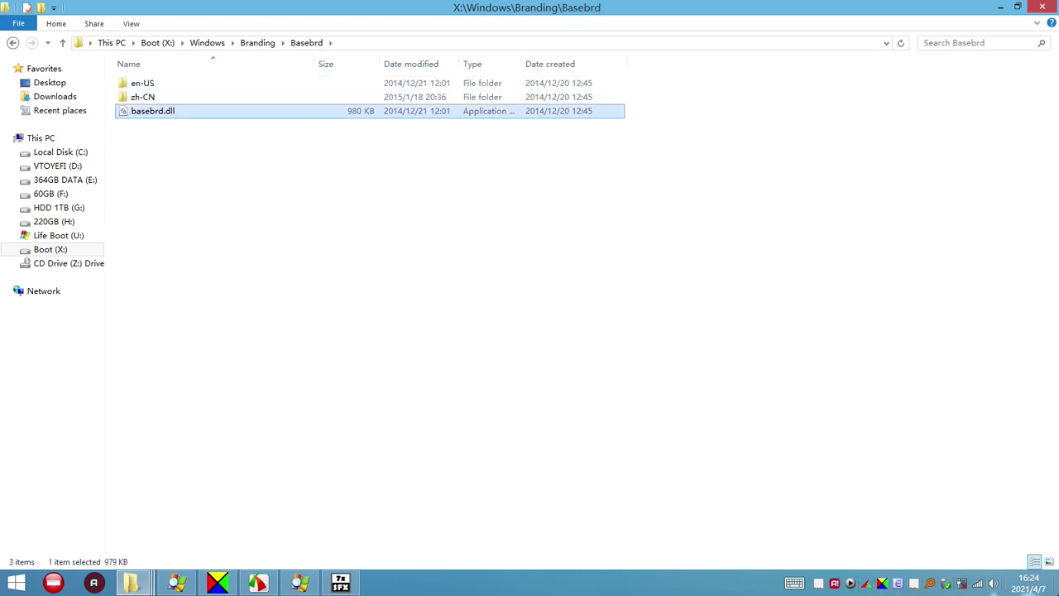
left_click(1055, 584)
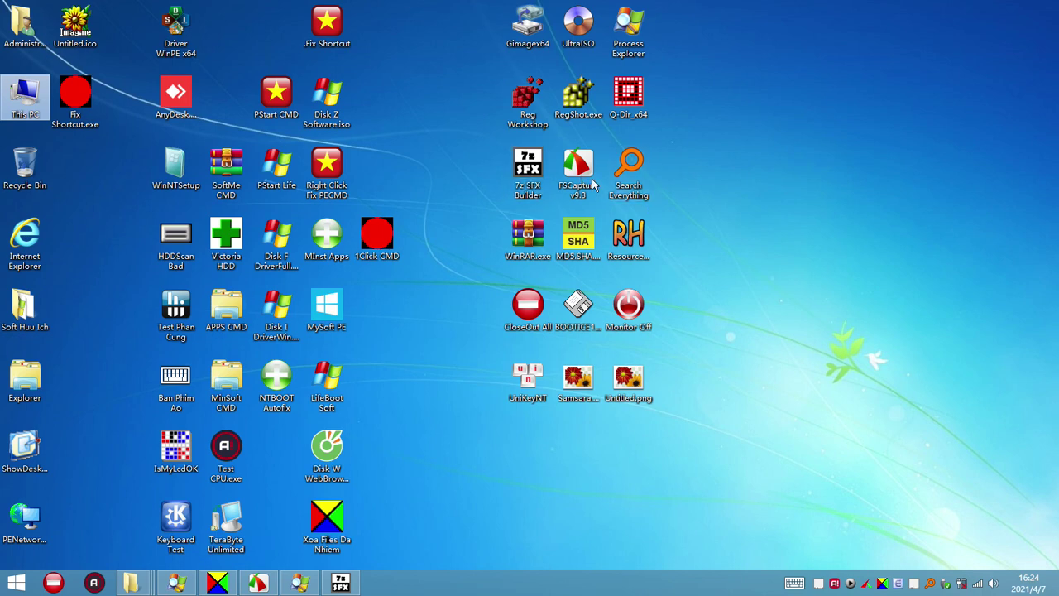
Launch Resource Hacker and drag basebrd.dll from the Basebrd folder into it
double_click(629, 236)
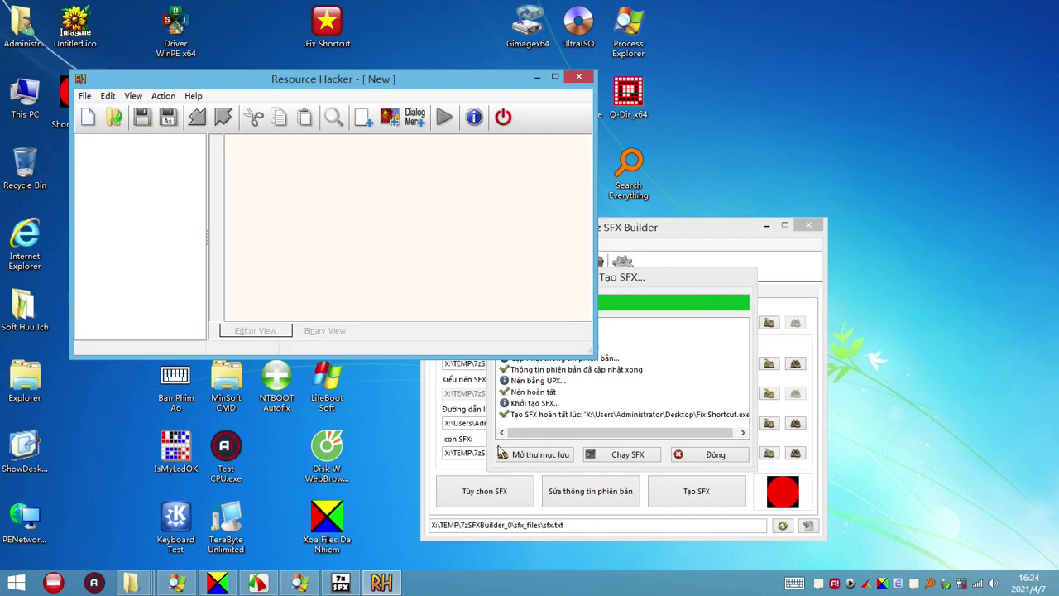
left_click(131, 582)
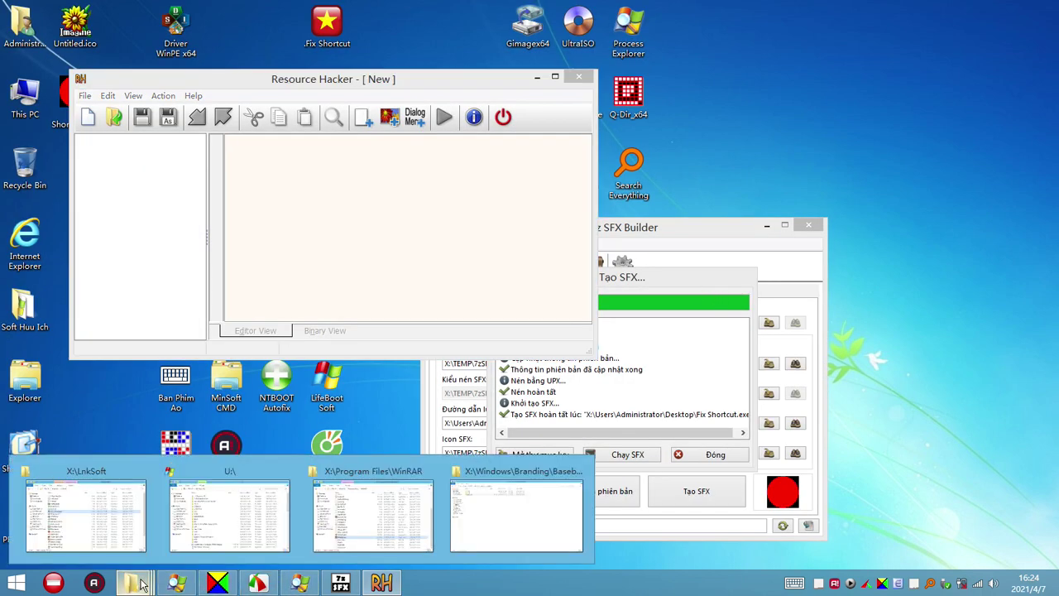
left_click(507, 502)
double_click(309, 16)
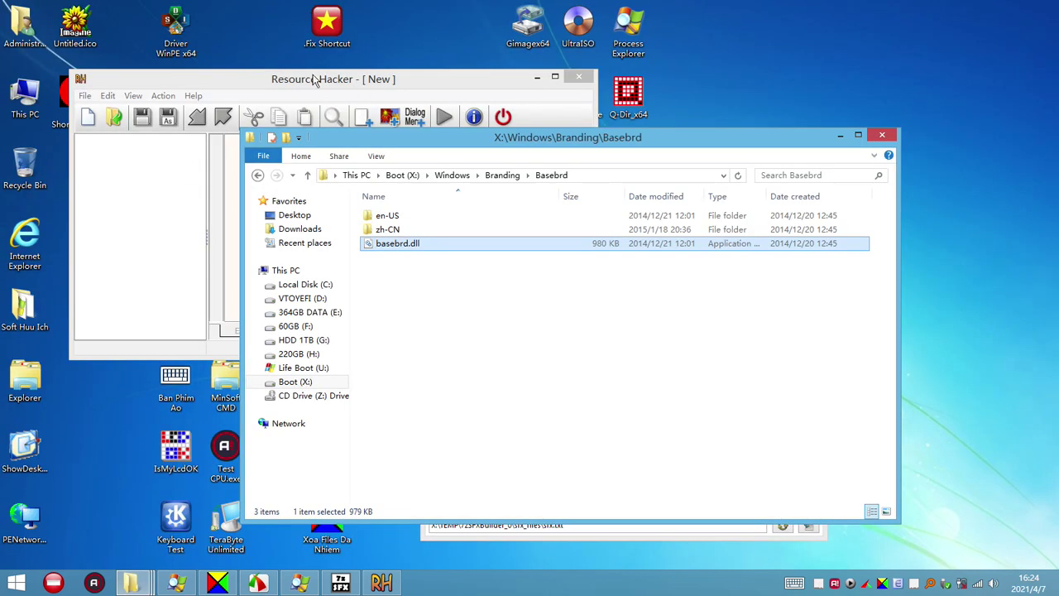
left_click_drag(396, 244, 152, 232)
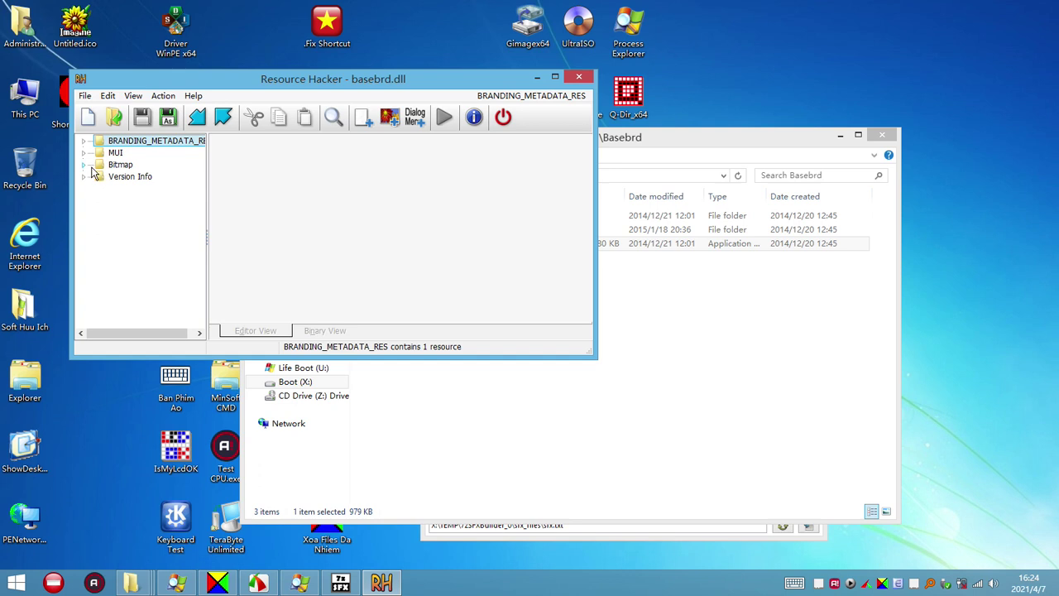
Show basebrd.dll's Version Info 1 : 1033 script, highlighting FileVersion 6.3.9600.17415
left_click(85, 176)
left_click(145, 190)
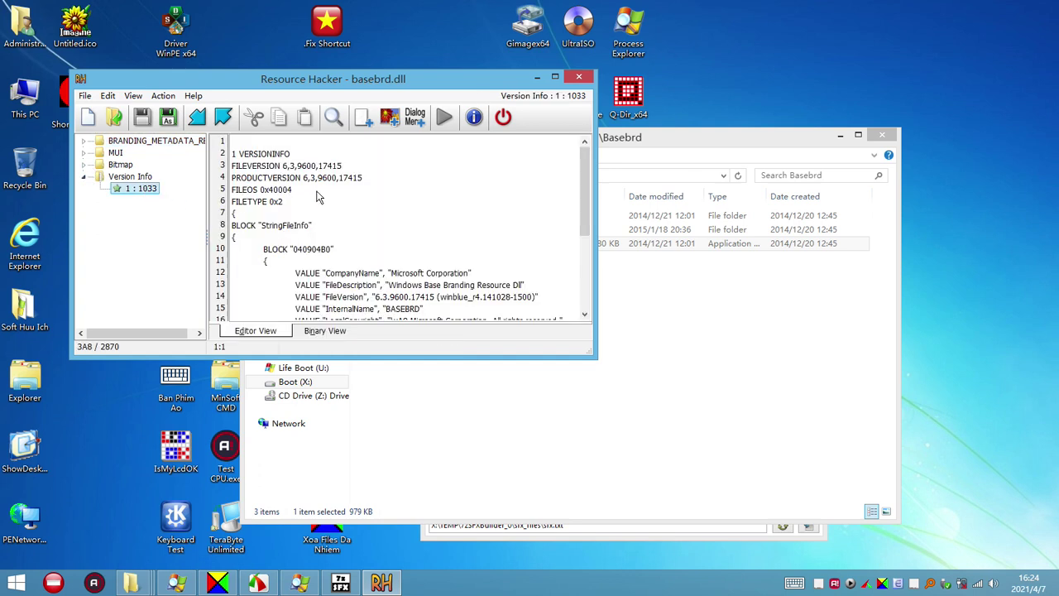
left_click(285, 166)
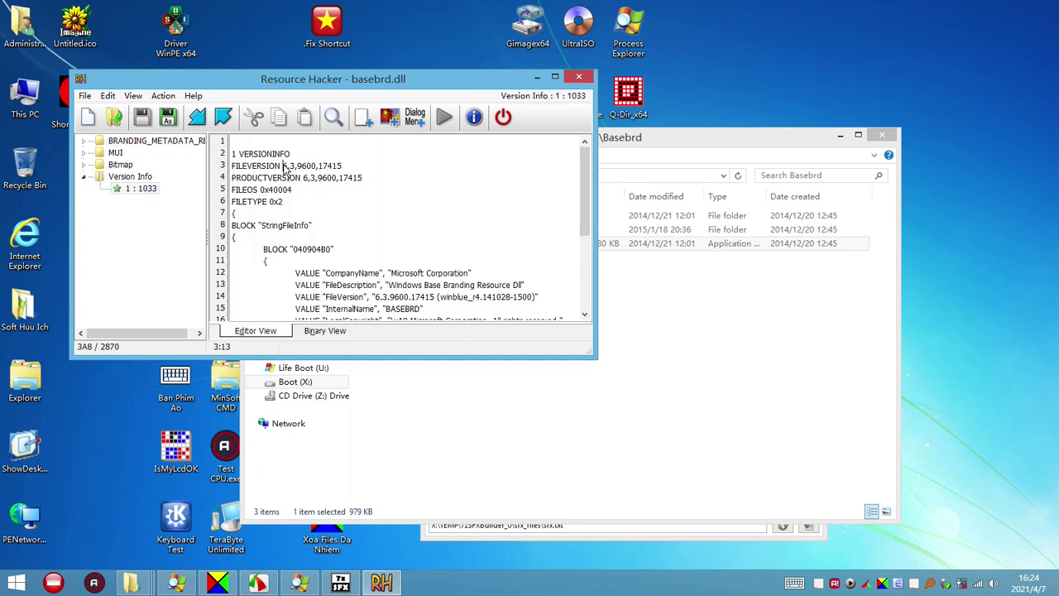
left_click(379, 299)
left_click(411, 299)
Compare This PC's system information with the FileVersion build number and winblue label
right_click(30, 96)
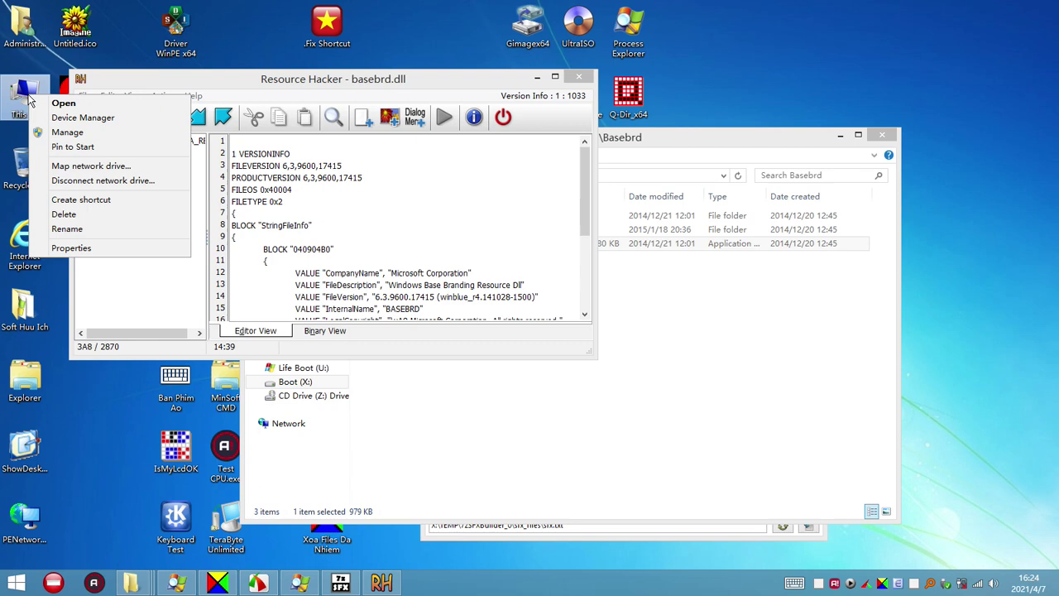
left_click(73, 249)
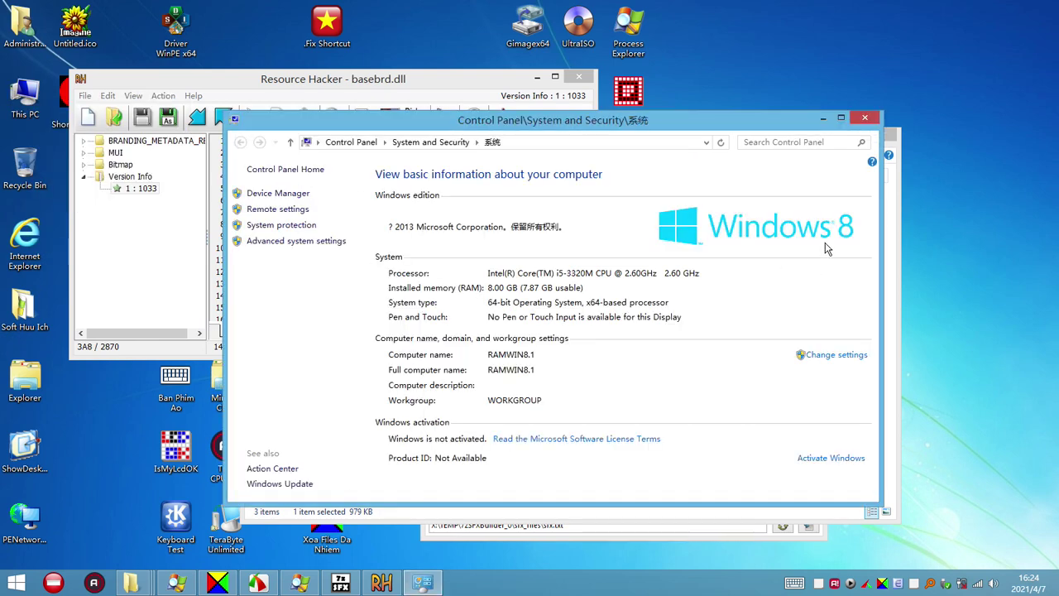
left_click(864, 118)
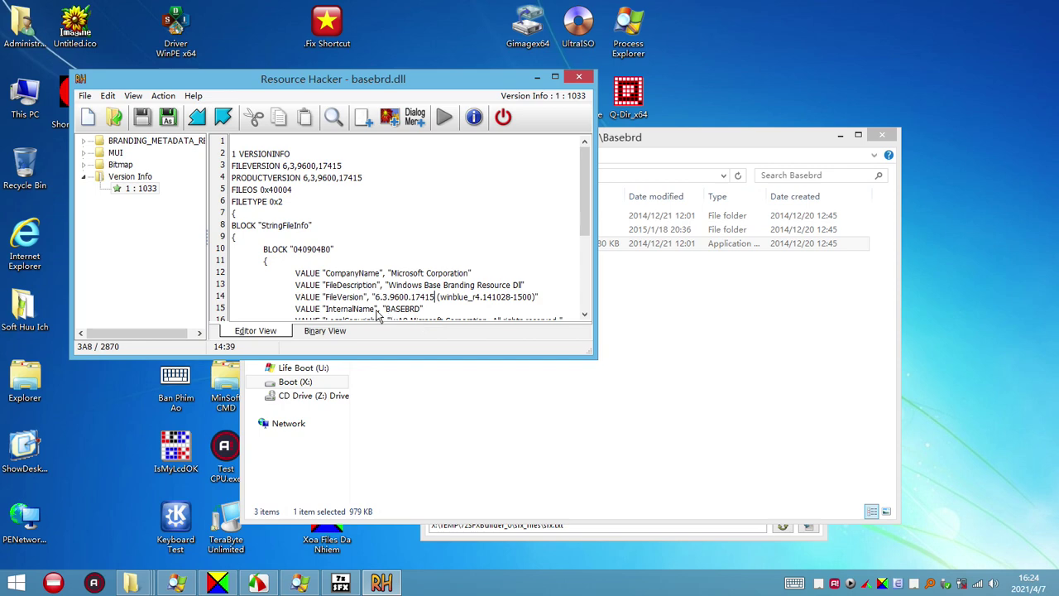
left_click(385, 297)
key("Right")
key("Right")
left_click(441, 301)
left_click(406, 300)
Open the Branding\Shellbrd folder and load shellbrd.dll into Resource Hacker
left_click(668, 329)
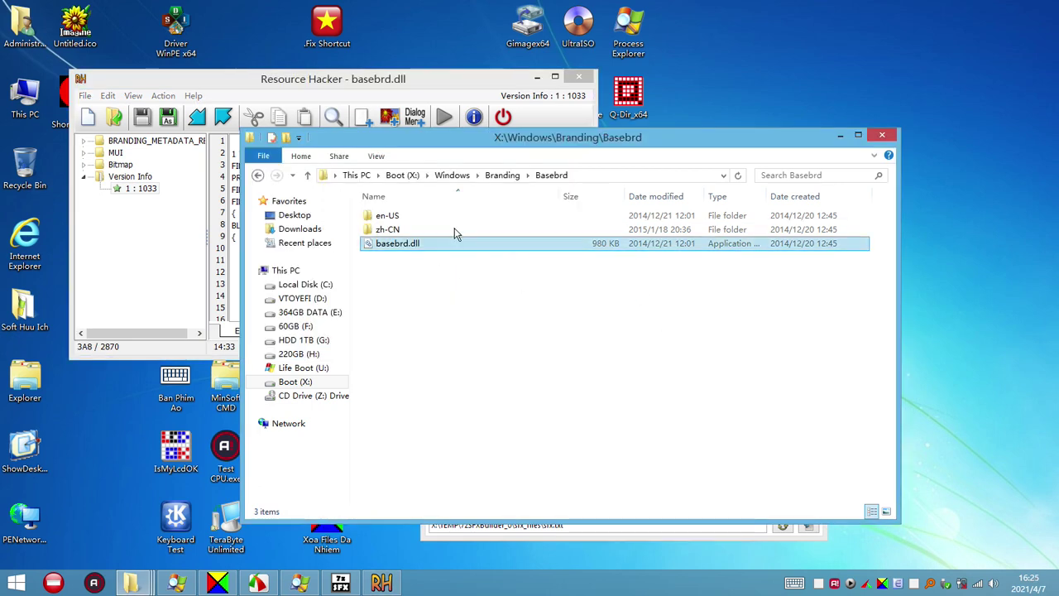
left_click(510, 177)
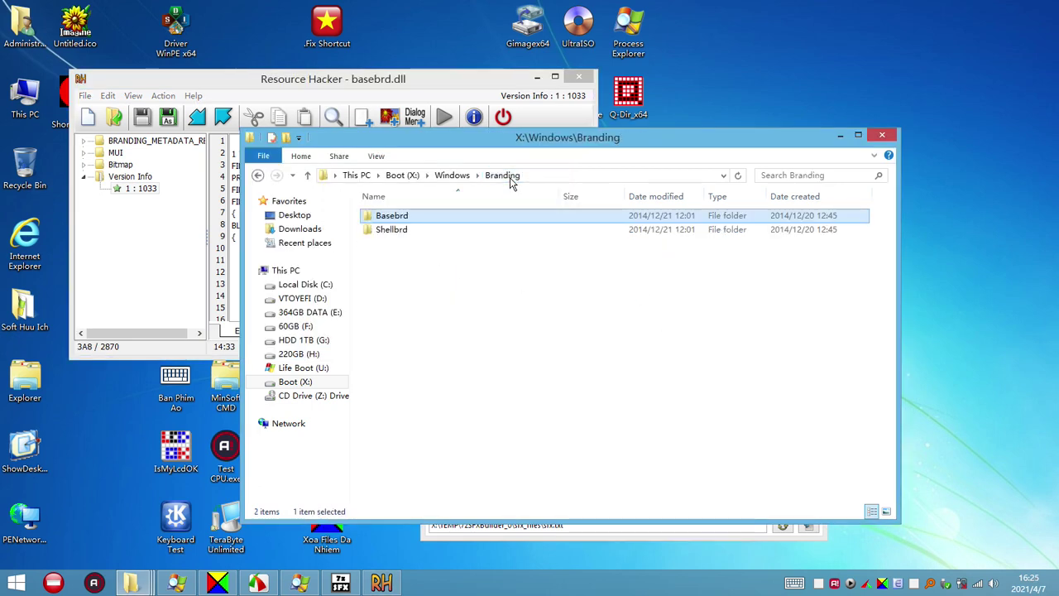
double_click(393, 230)
left_click_drag(393, 232, 151, 251)
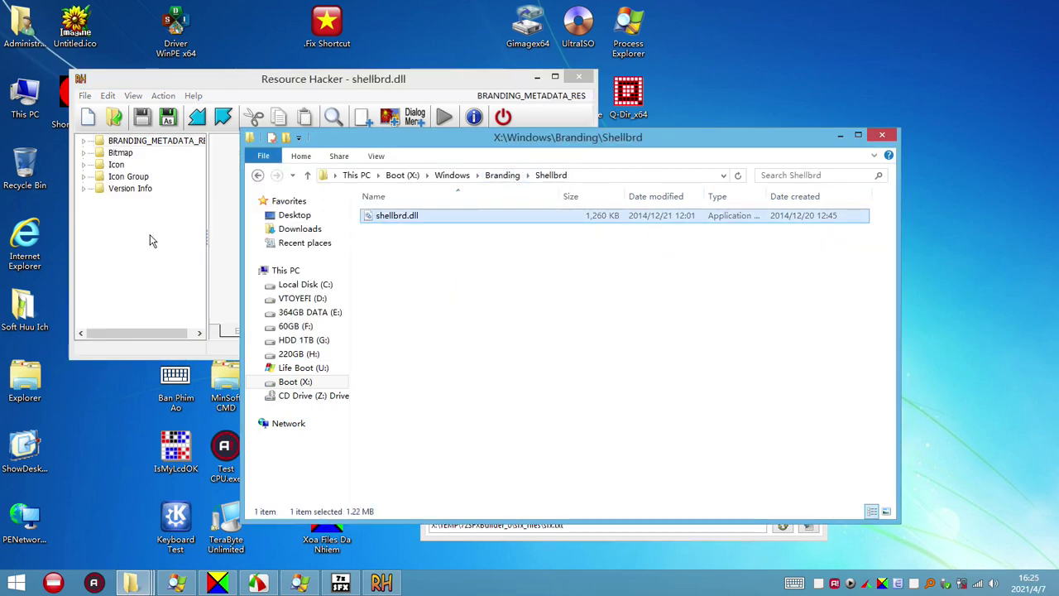
left_click(151, 252)
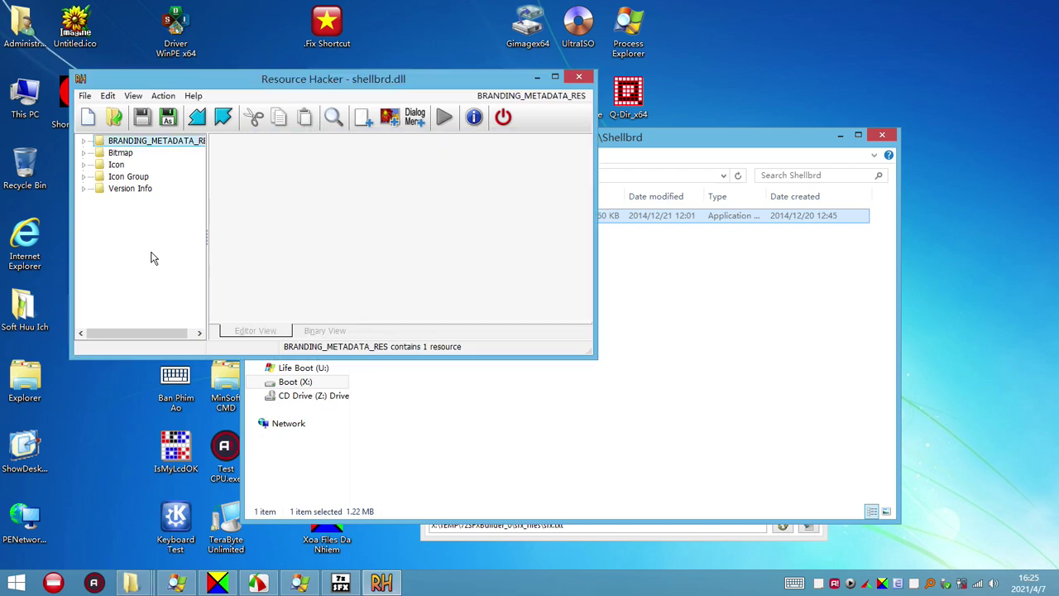
Show shellbrd.dll's Version Info 1 : 1033 script, then return Explorer to the Branding folder
left_click(84, 189)
left_click(136, 200)
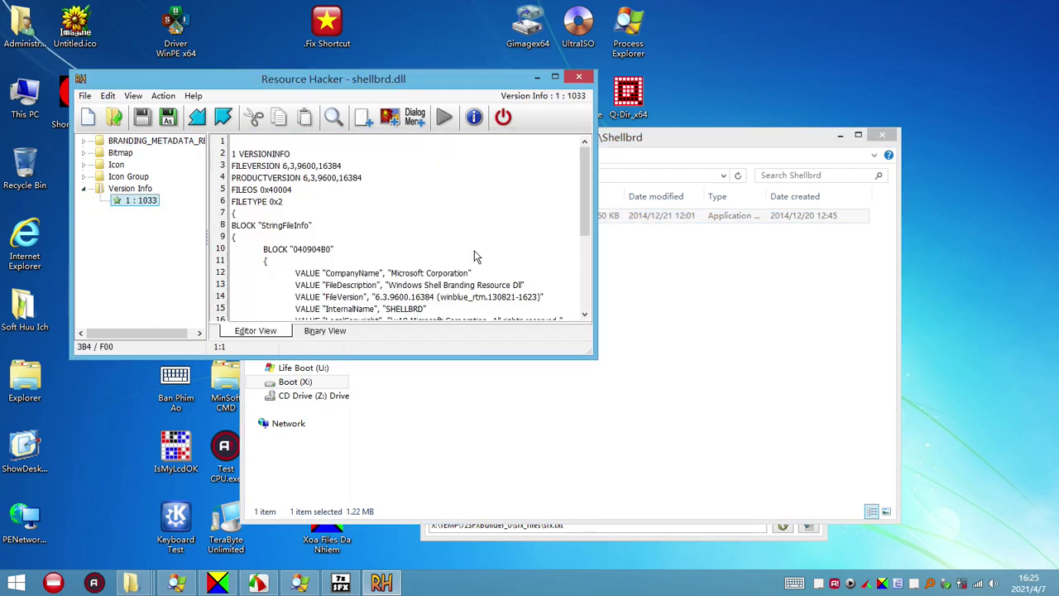
left_click(701, 315)
left_click(499, 176)
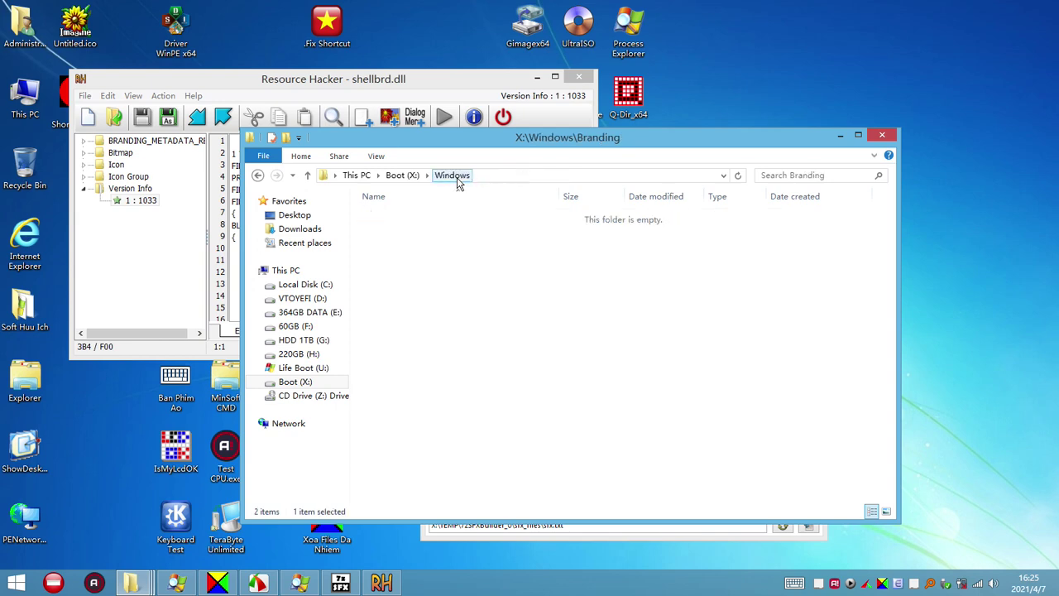
Go up to X:\Windows, enlarge the window, and look over Tasks, explorer.exe and regedit.exe
left_click(457, 176)
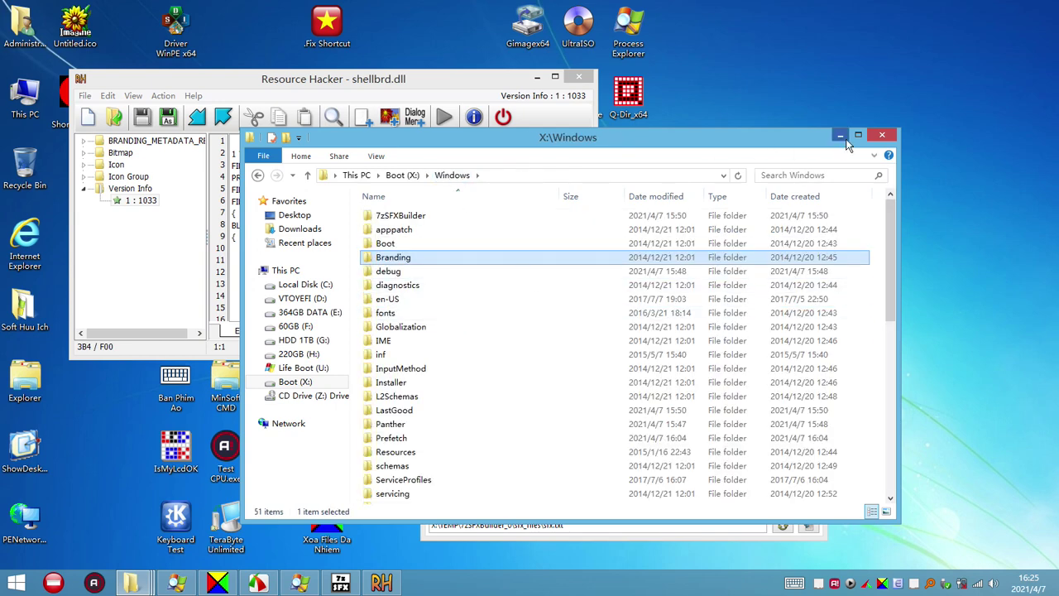
left_click_drag(901, 128, 1048, 2)
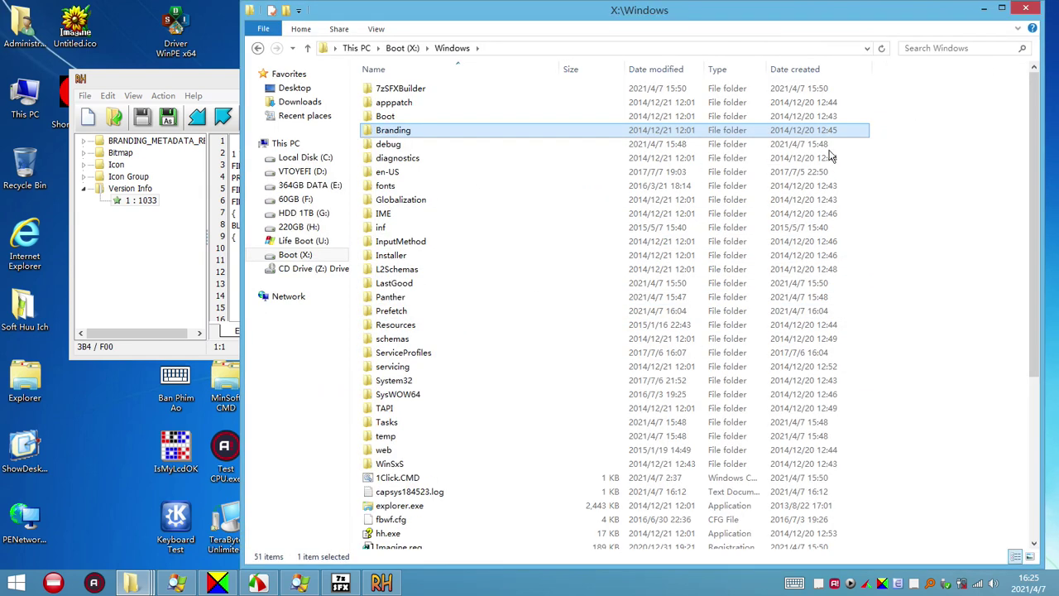
left_click(414, 418)
scroll(414, 419, "down", 6)
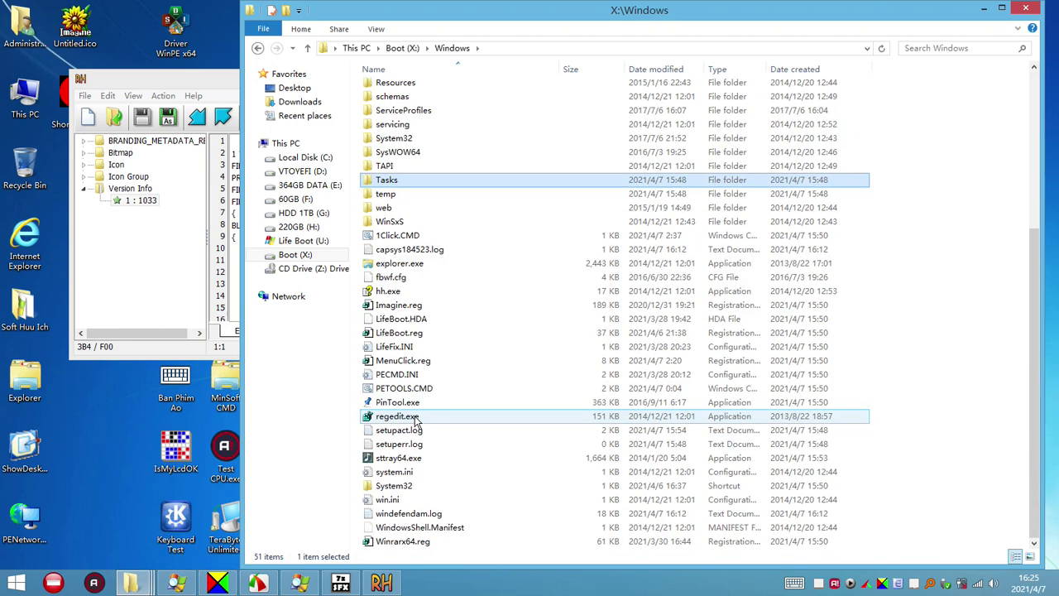
left_click(419, 264)
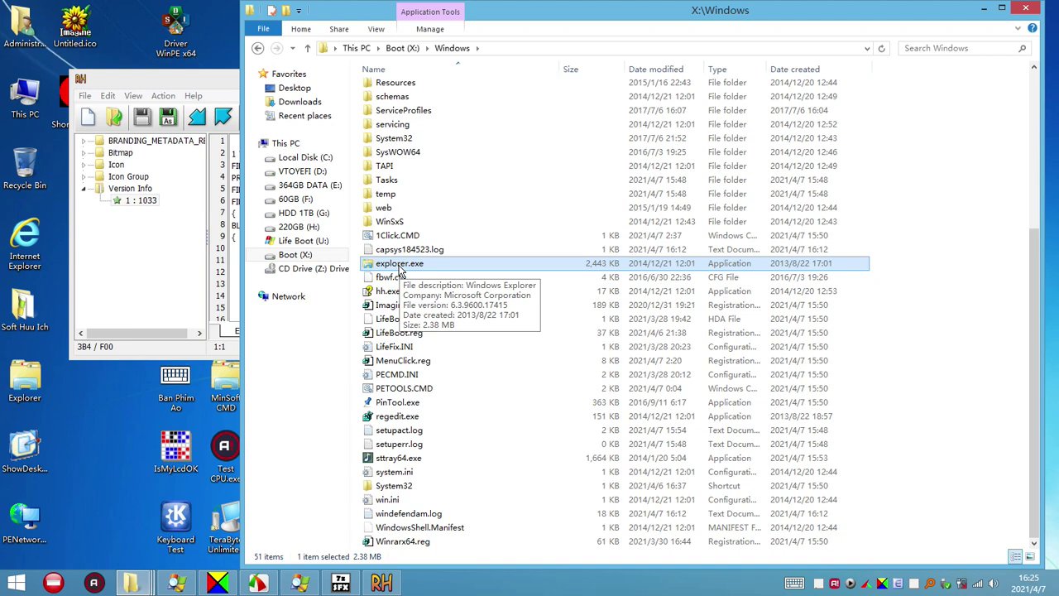
left_click(405, 418)
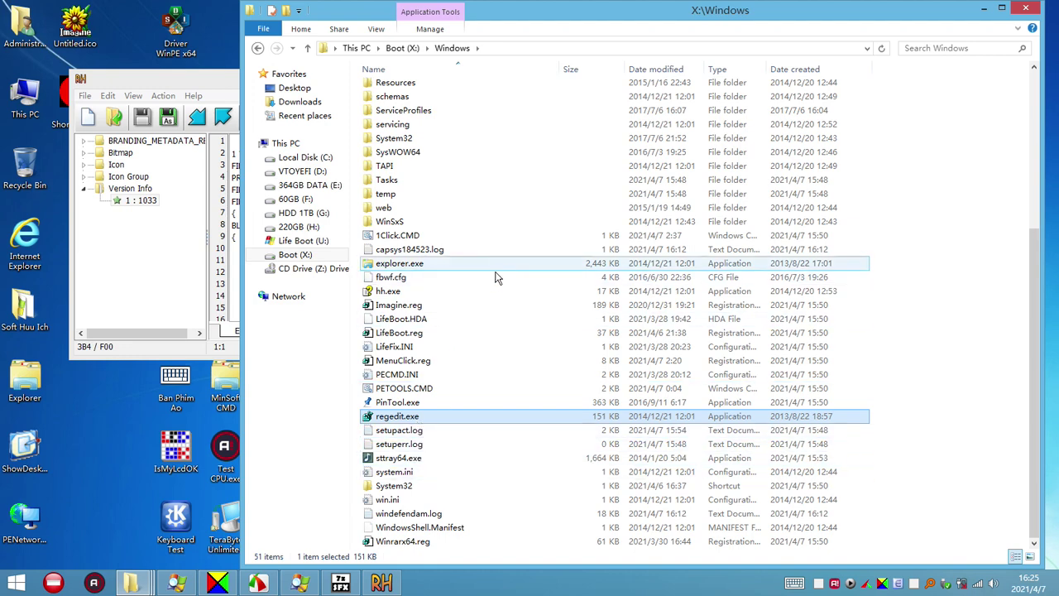
Open System32, sort its files by type, and select bdechangepin.exe
double_click(404, 139)
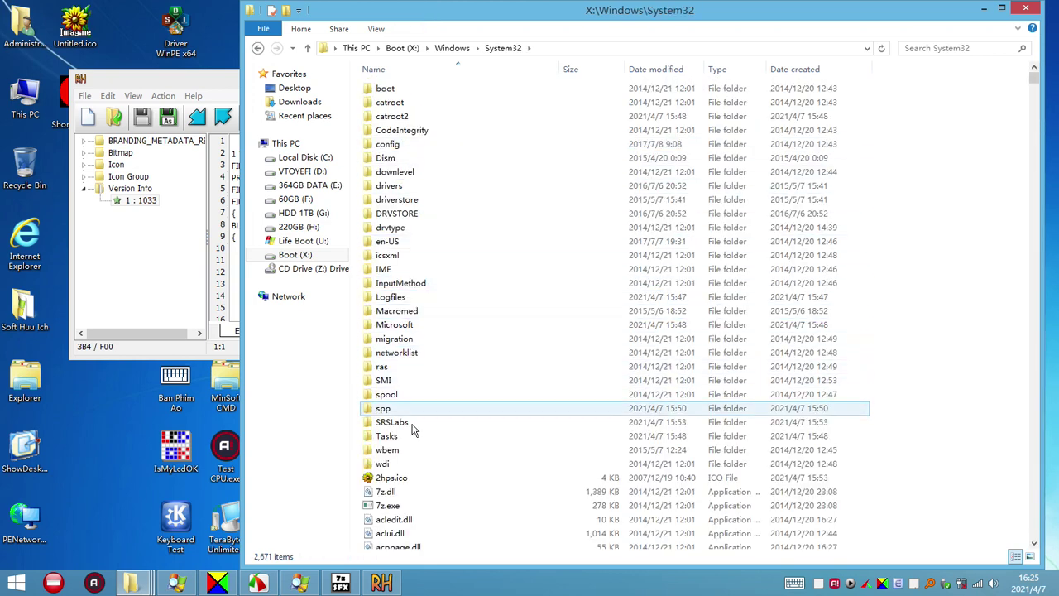
left_click(744, 72)
left_click(424, 494)
scroll(424, 493, "down", 15)
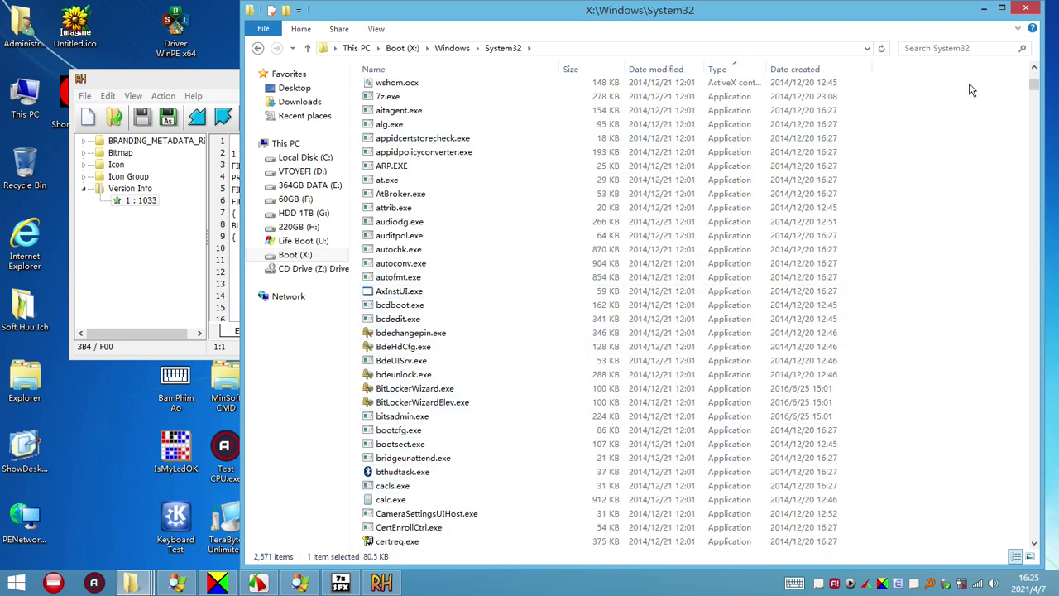
left_click(407, 334)
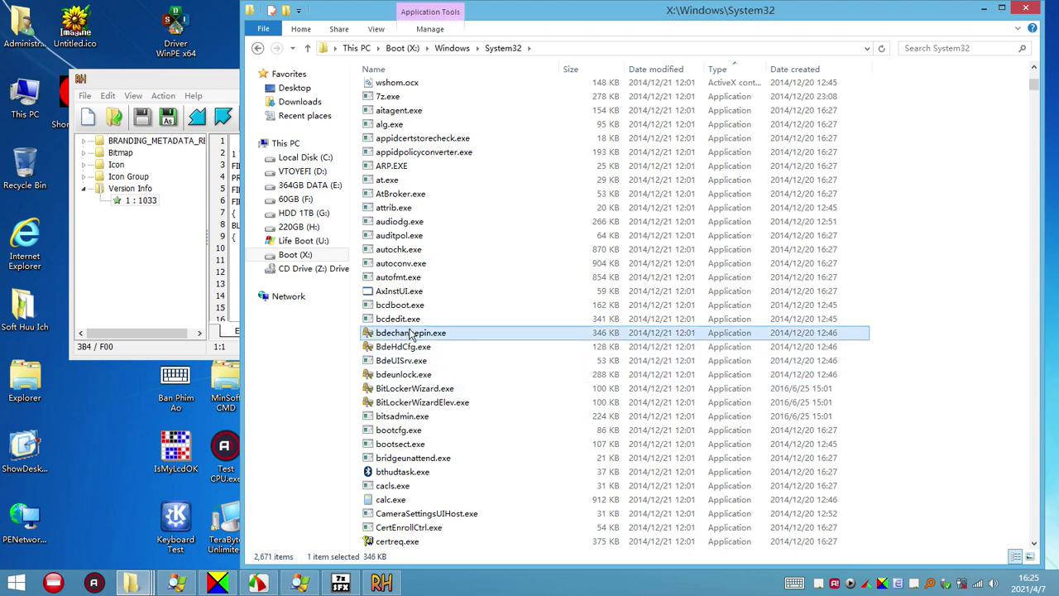
mouse_move(420, 340)
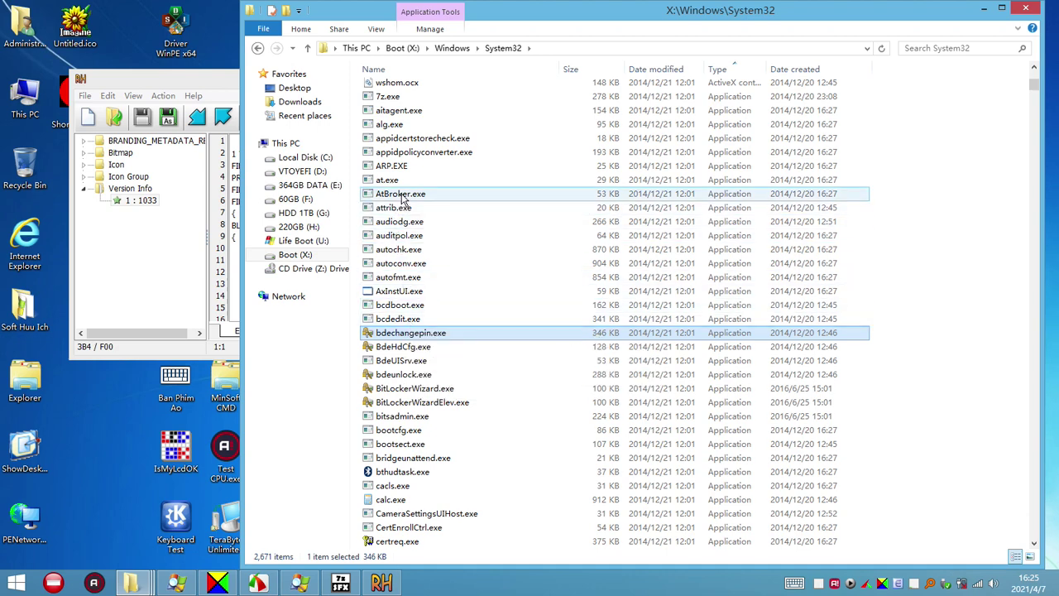
mouse_move(404, 199)
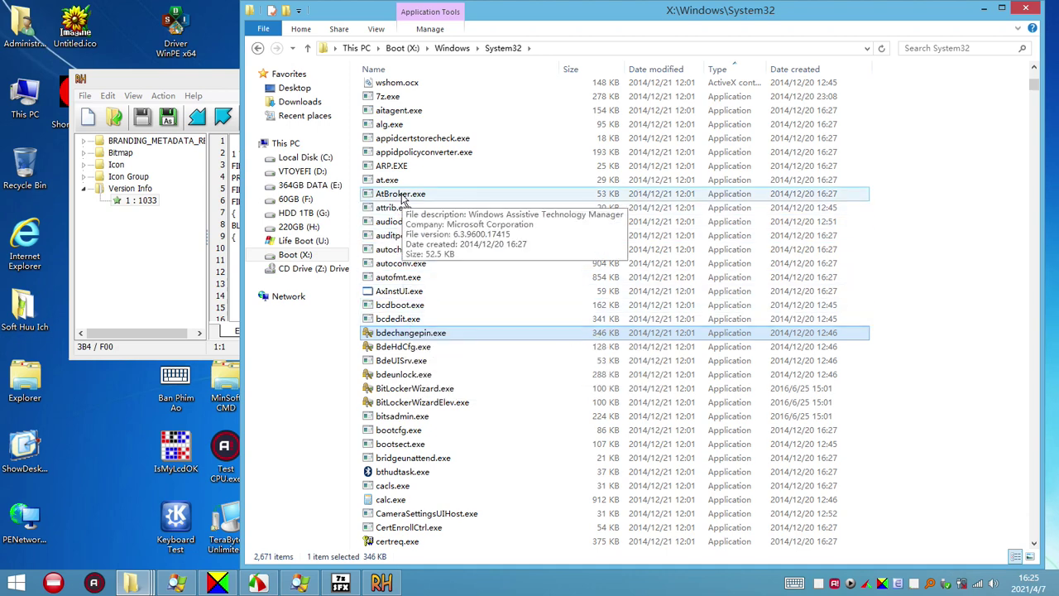
Browse the applications calc.exe, ComputerDefaults.exe and eudcedit.exe
left_click(394, 500)
scroll(494, 394, "down", 8)
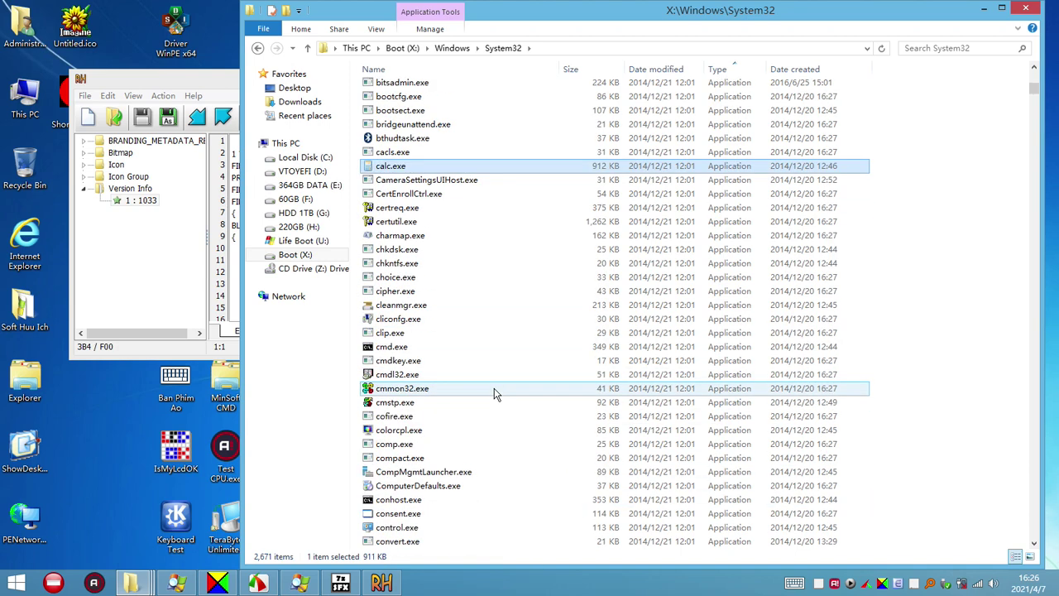
left_click(422, 487)
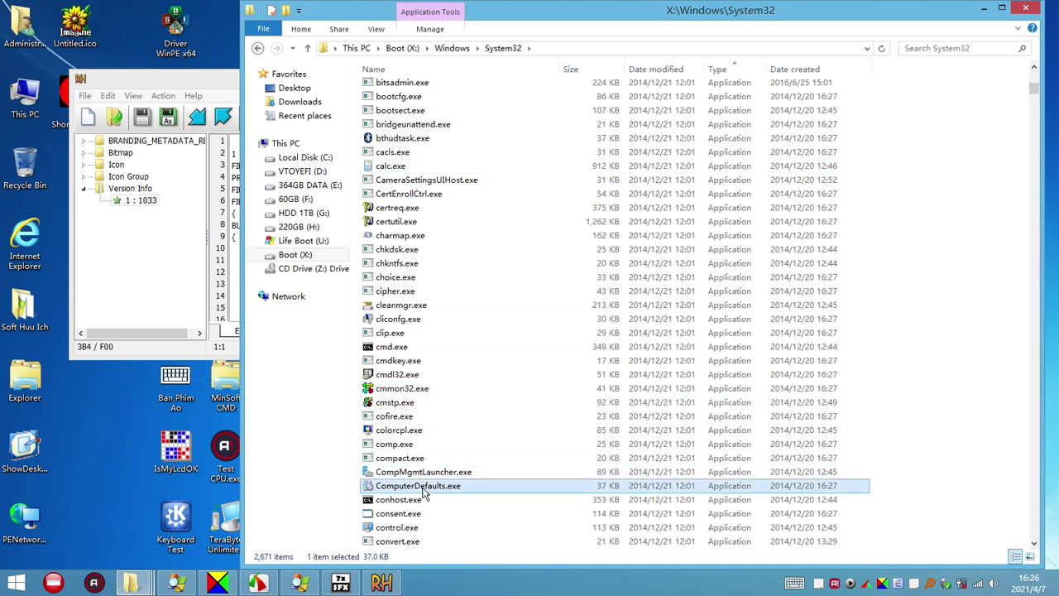
scroll(430, 447, "down", 7)
scroll(441, 394, "down", 1)
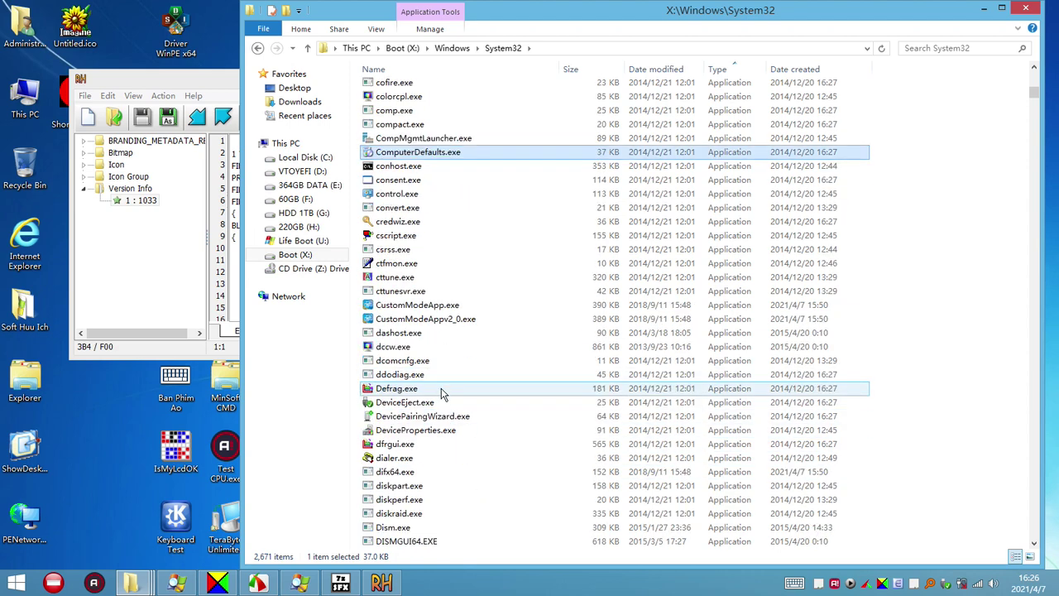
scroll(496, 401, "down", 11)
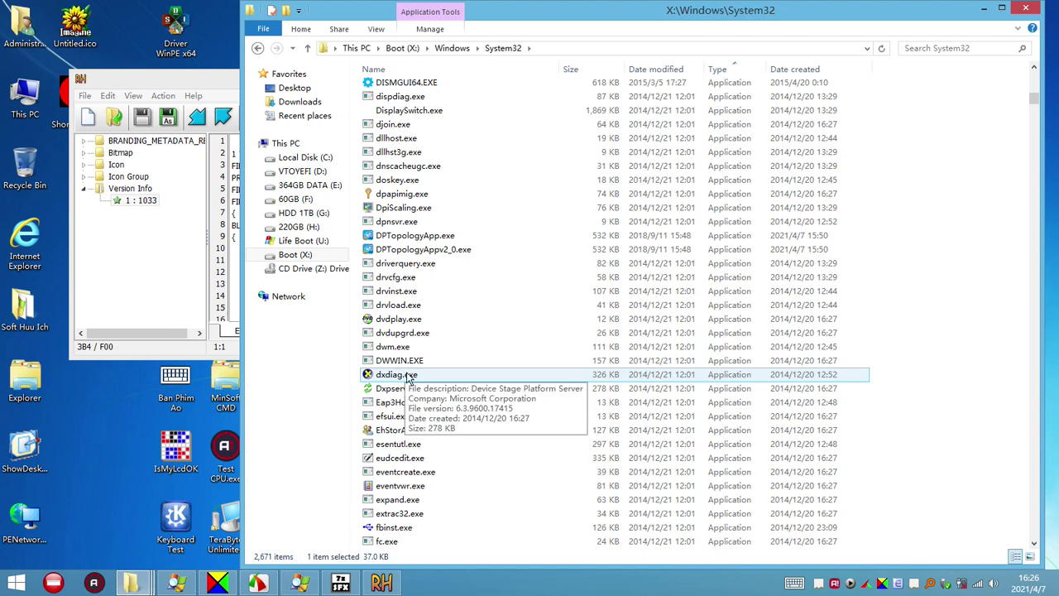
left_click(418, 458)
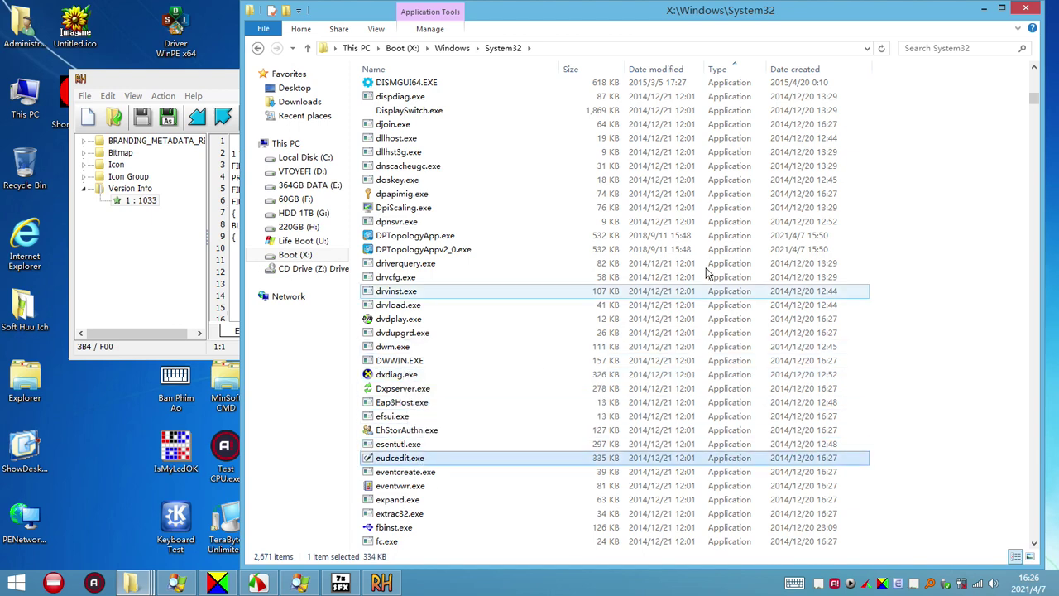
Browse the api-ms-win-core, bdesvc.dll and browser.dll DLLs, then minimize the System32 window
left_click_drag(1037, 105, 1035, 155)
left_click(465, 237)
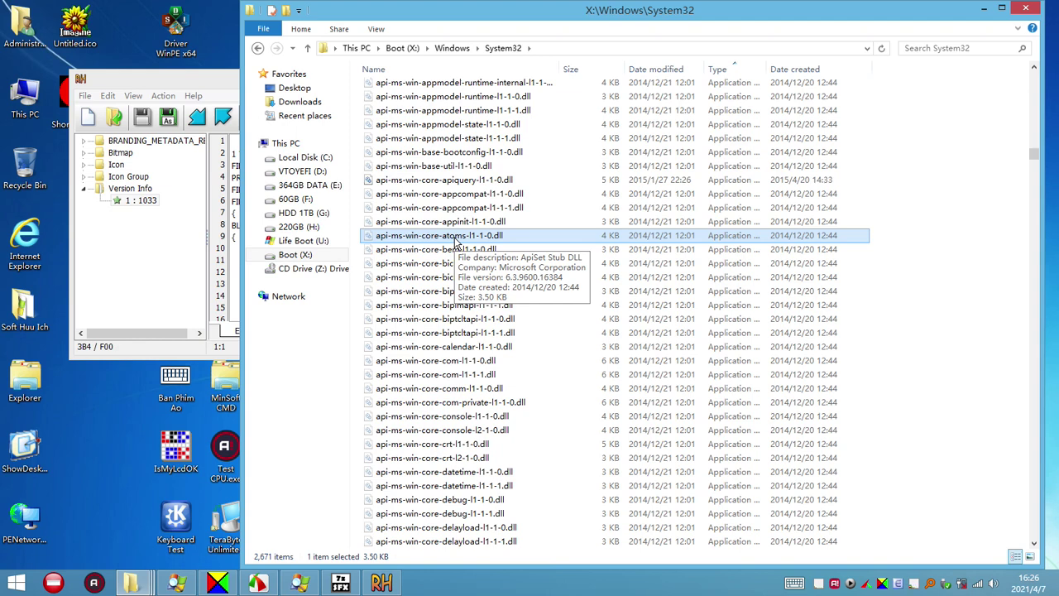
left_click(460, 291)
left_click_drag(1035, 156, 1035, 205)
left_click(395, 332)
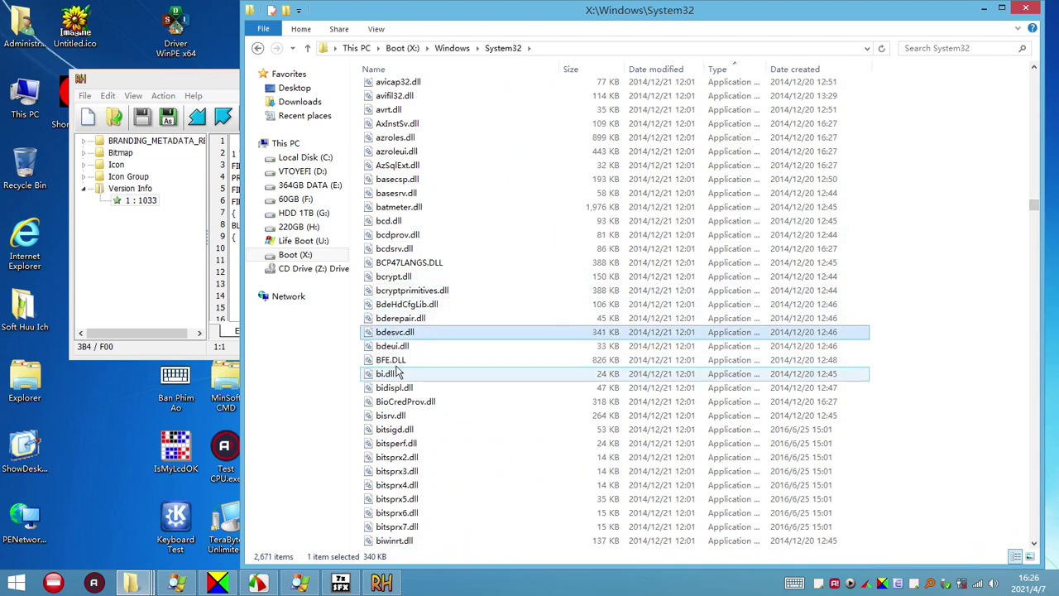
mouse_move(405, 339)
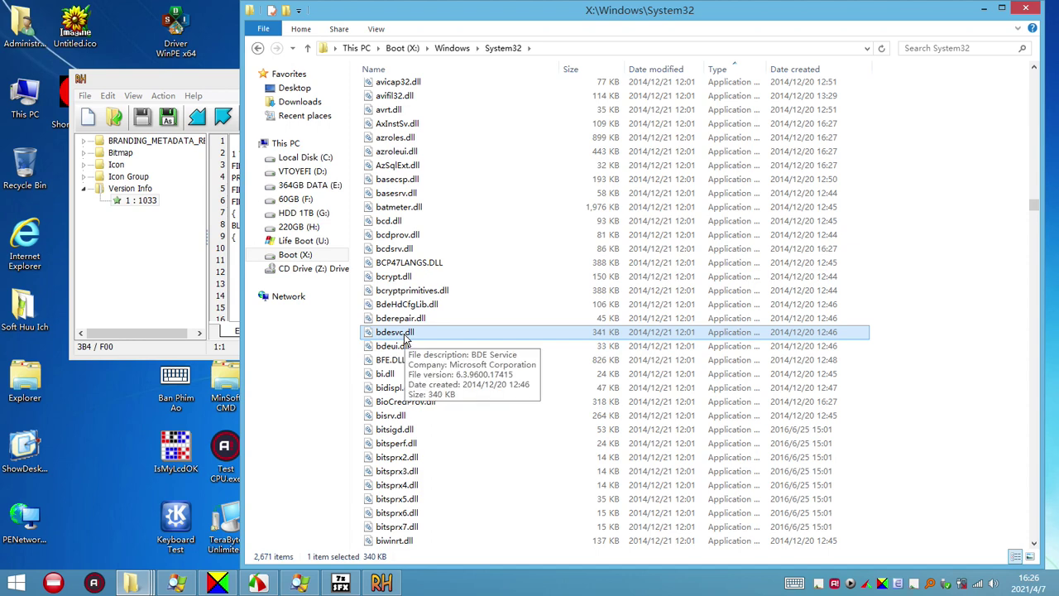
scroll(405, 339, "down", 7)
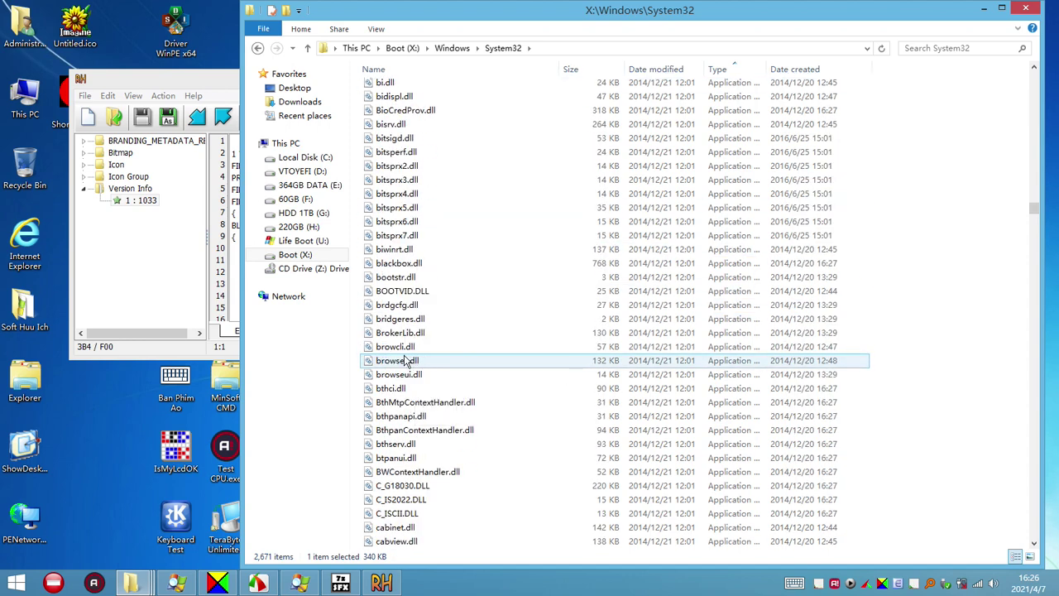
left_click(405, 364)
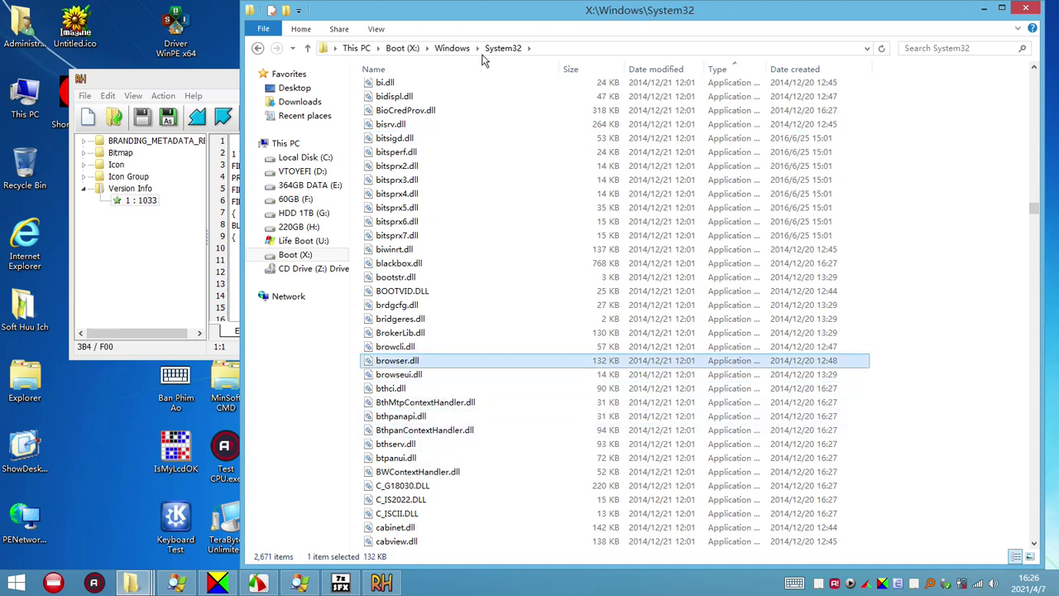
scroll(456, 326, "down", 6)
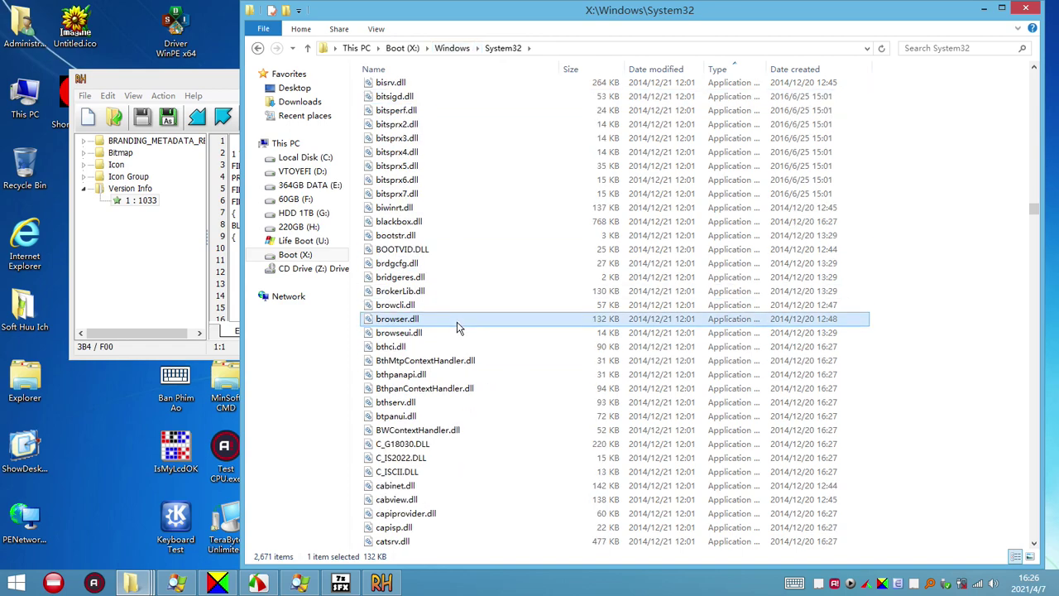
left_click_drag(1034, 212, 1034, 77)
left_click(983, 12)
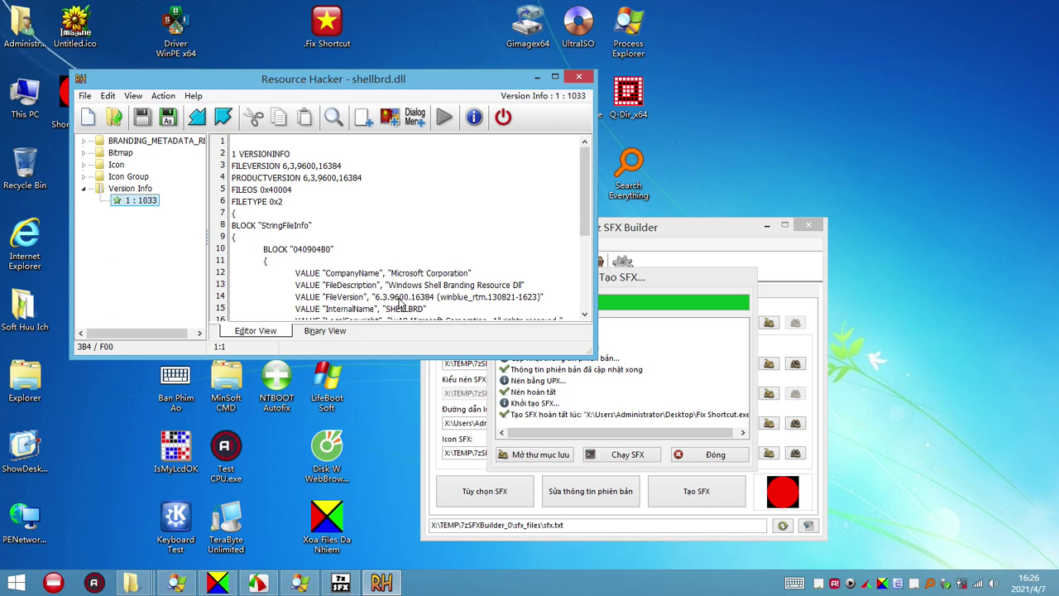
Minimize Resource Hacker, restore Process Explorer, and toggle the lower handle view
left_click(536, 77)
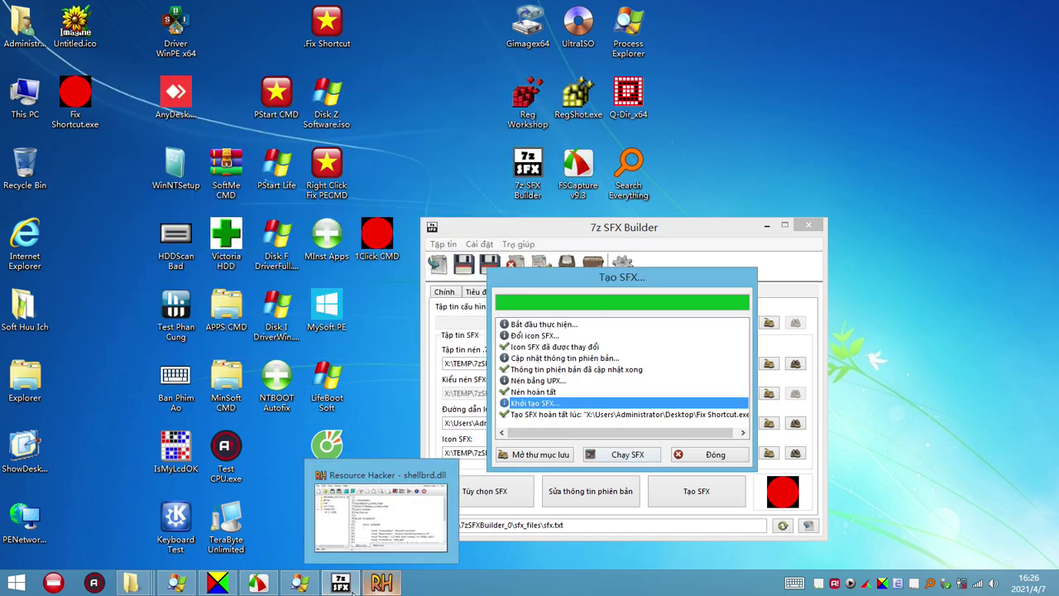
left_click(300, 582)
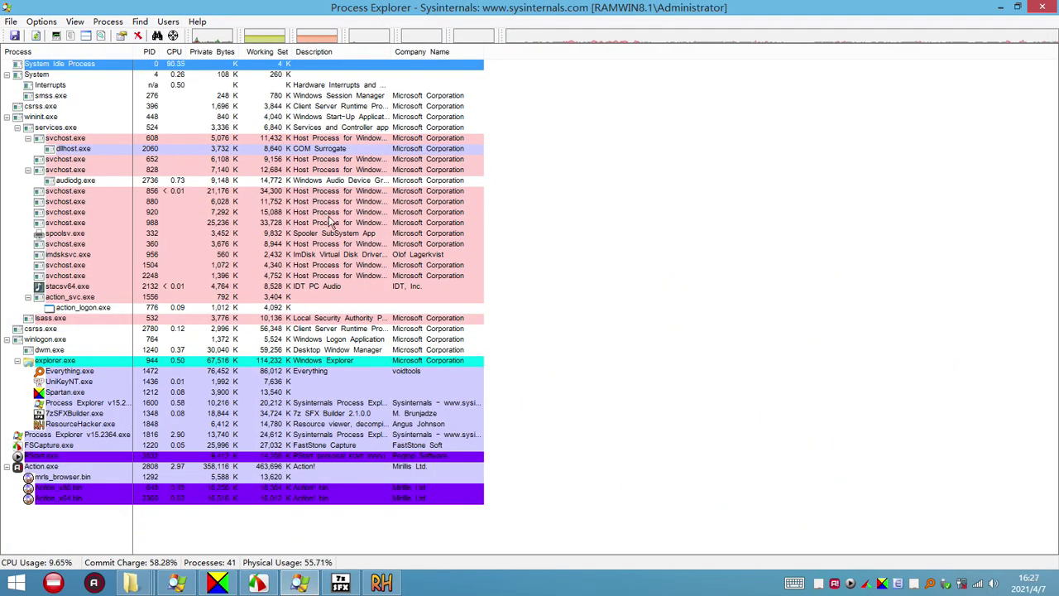
mouse_move(201, 586)
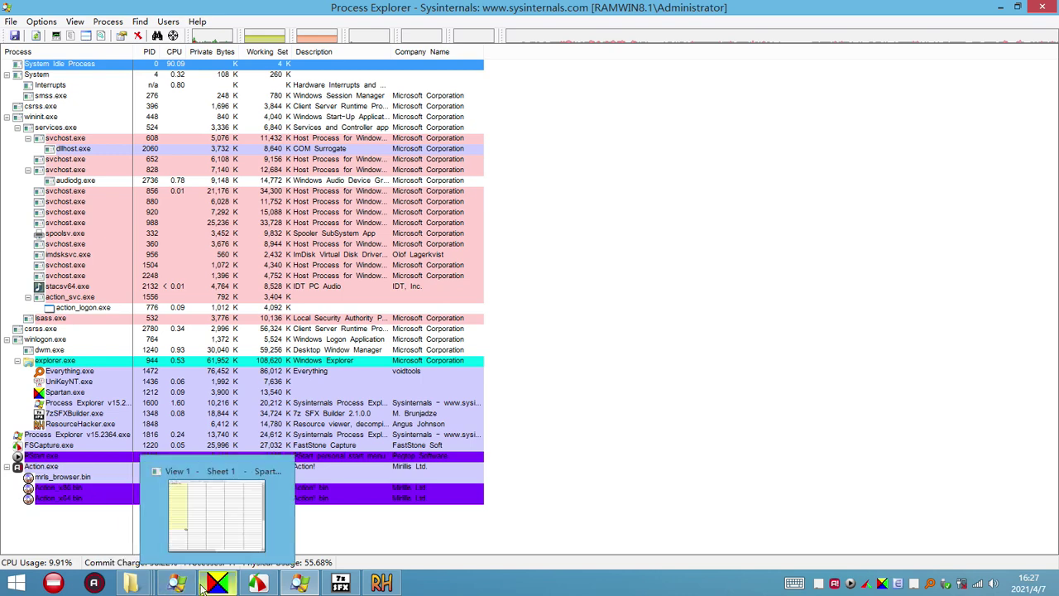
left_click(83, 36)
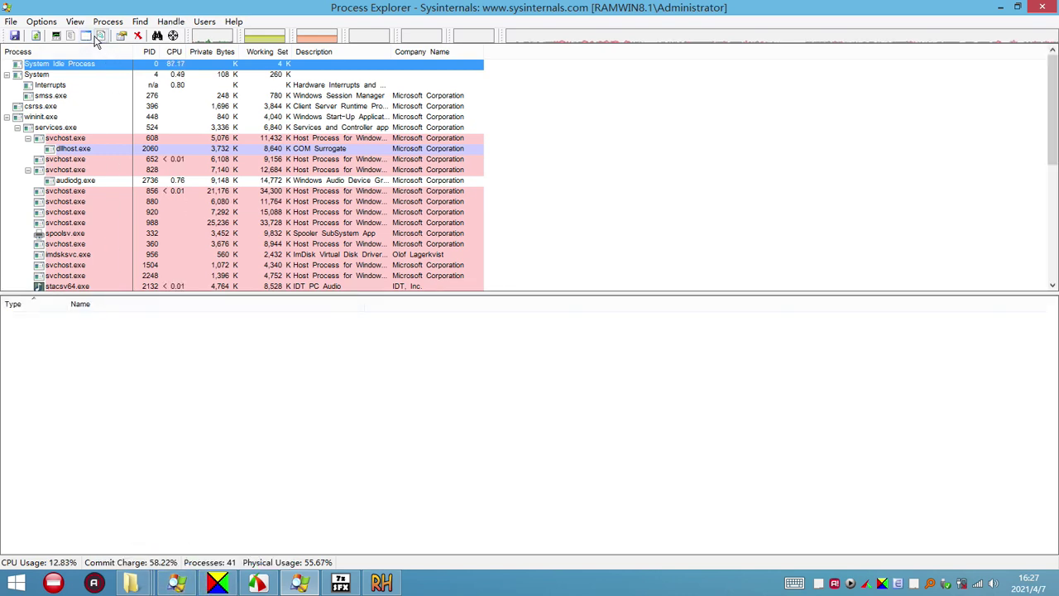
left_click(87, 36)
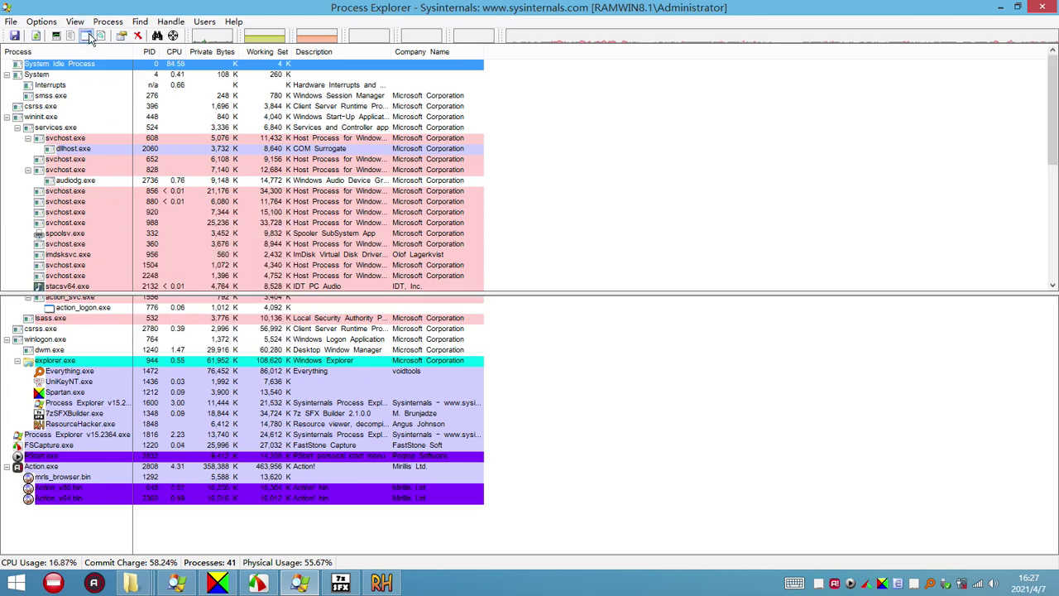
left_click(85, 36)
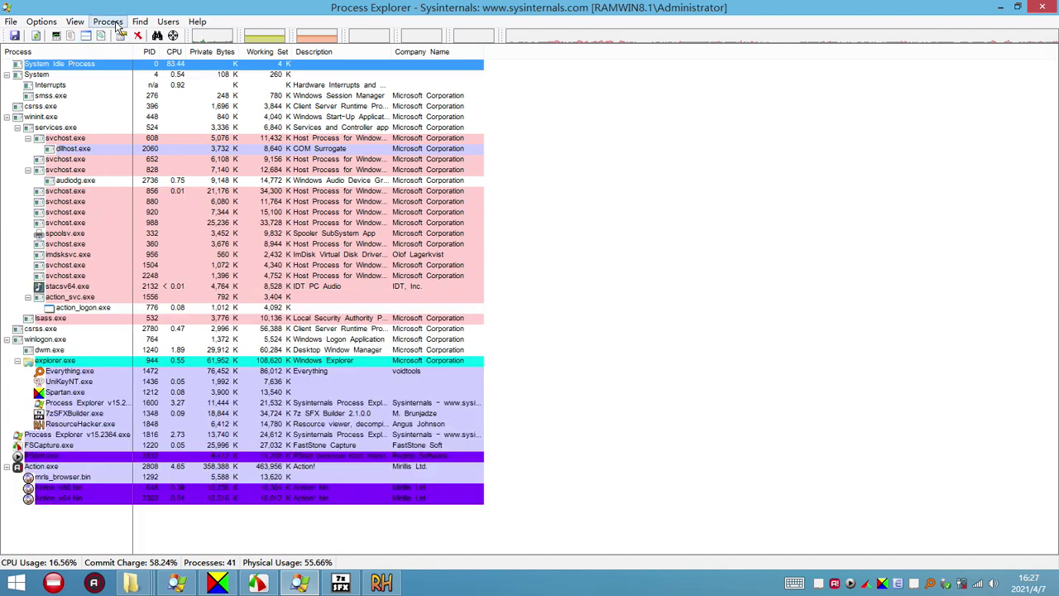
Show, resize and hide the DLL pane, then select the 7zSFXBuilder.exe process
left_click(101, 35)
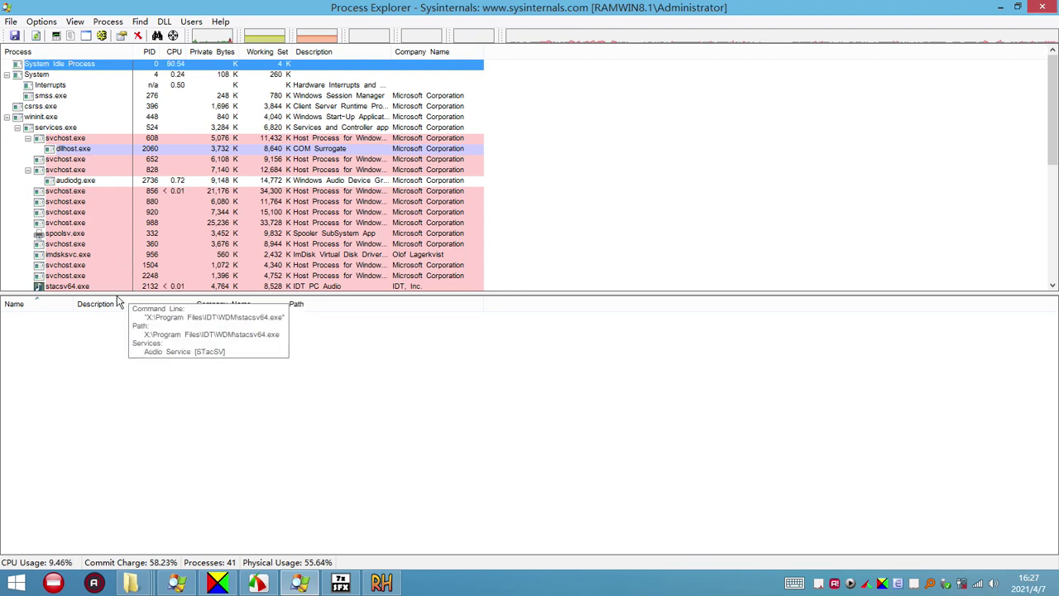
left_click_drag(121, 270, 126, 70)
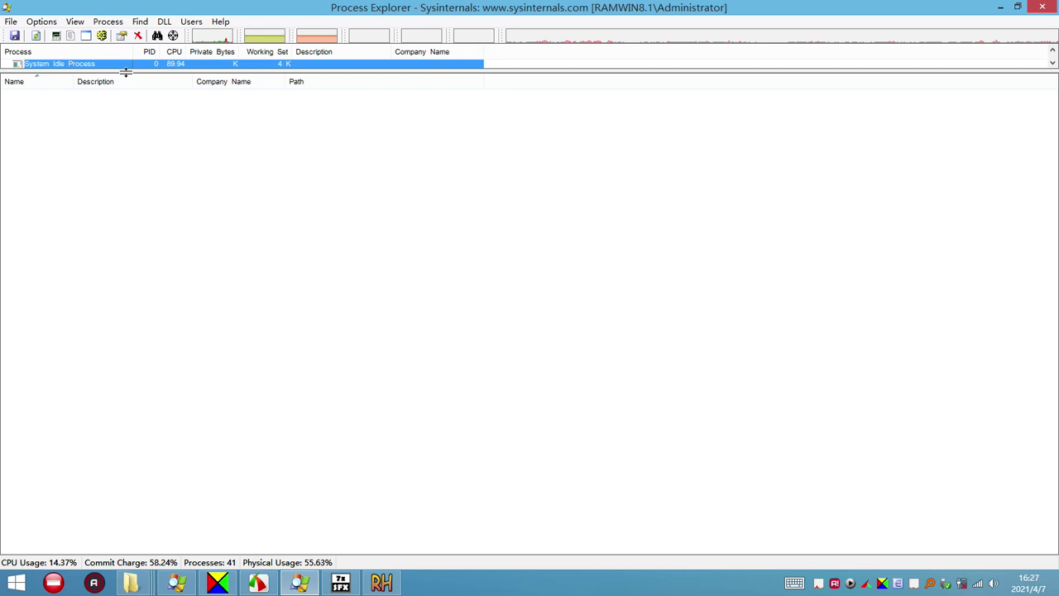
left_click(113, 154)
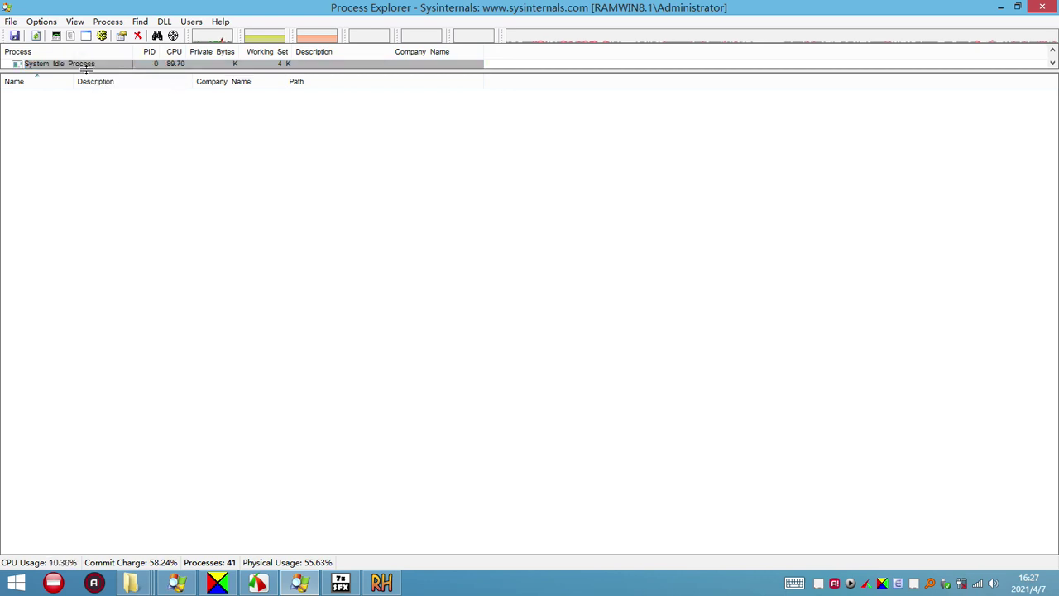
left_click_drag(83, 72, 82, 153)
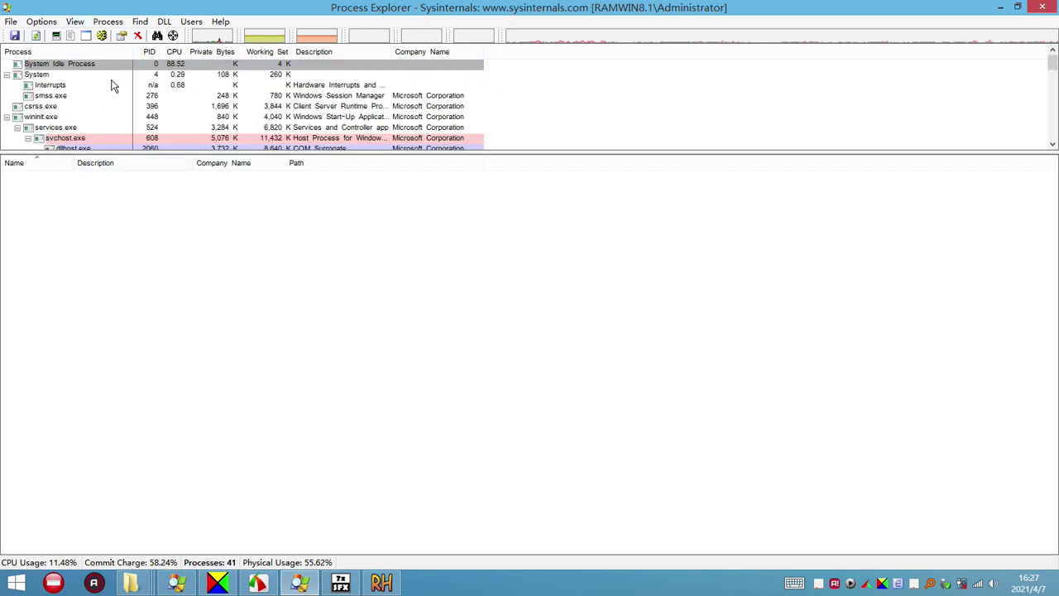
left_click(85, 35)
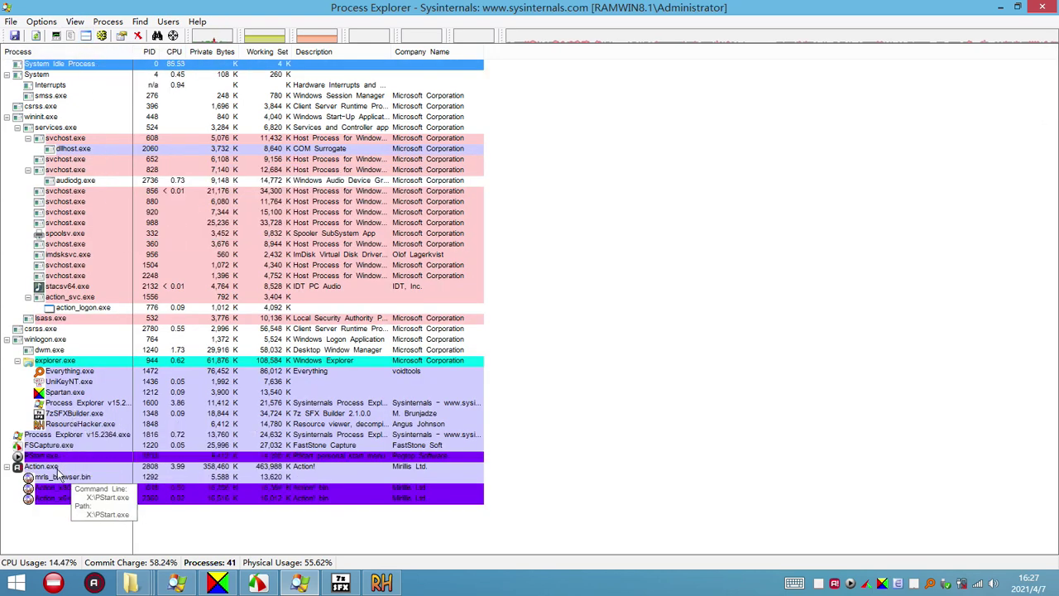
left_click(92, 413)
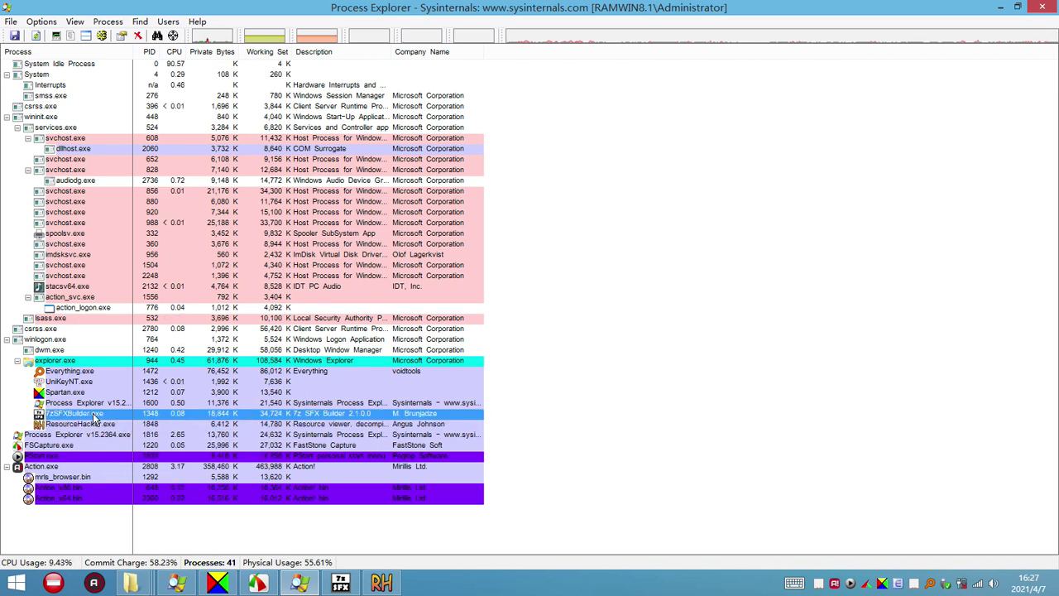
List 7zSFXBuilder.exe's DLLs, narrow the Name column, widen Description, and toggle the lower pane
left_click(85, 36)
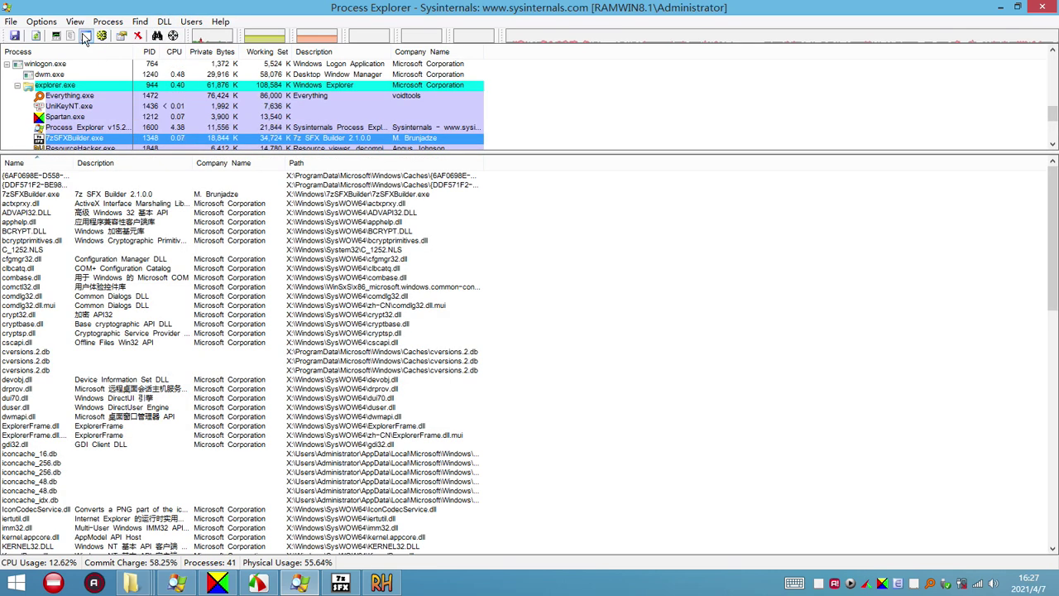
left_click_drag(85, 135, 144, 95)
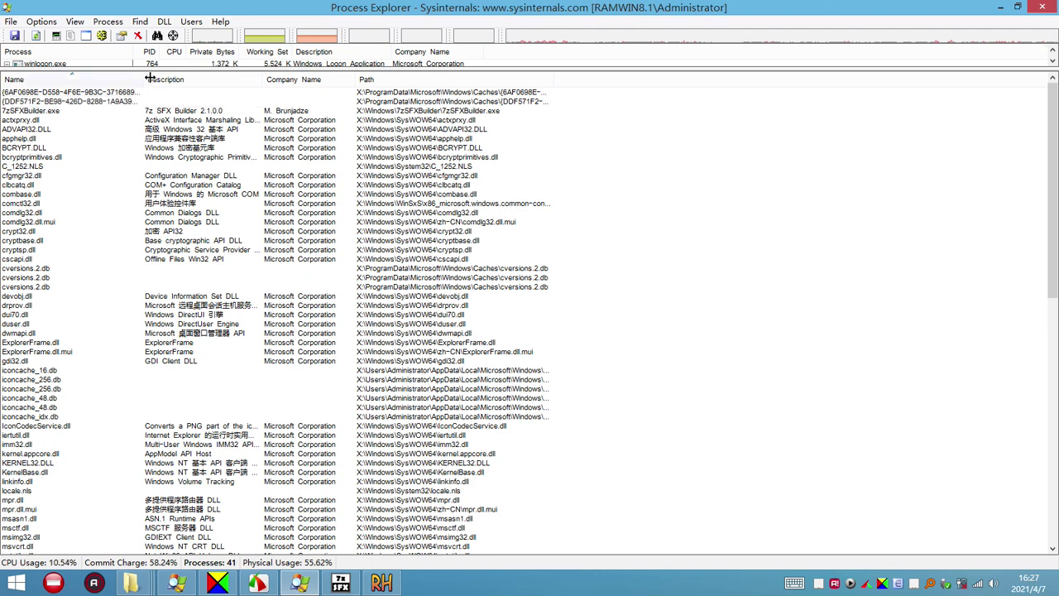
left_click_drag(146, 79, 88, 105)
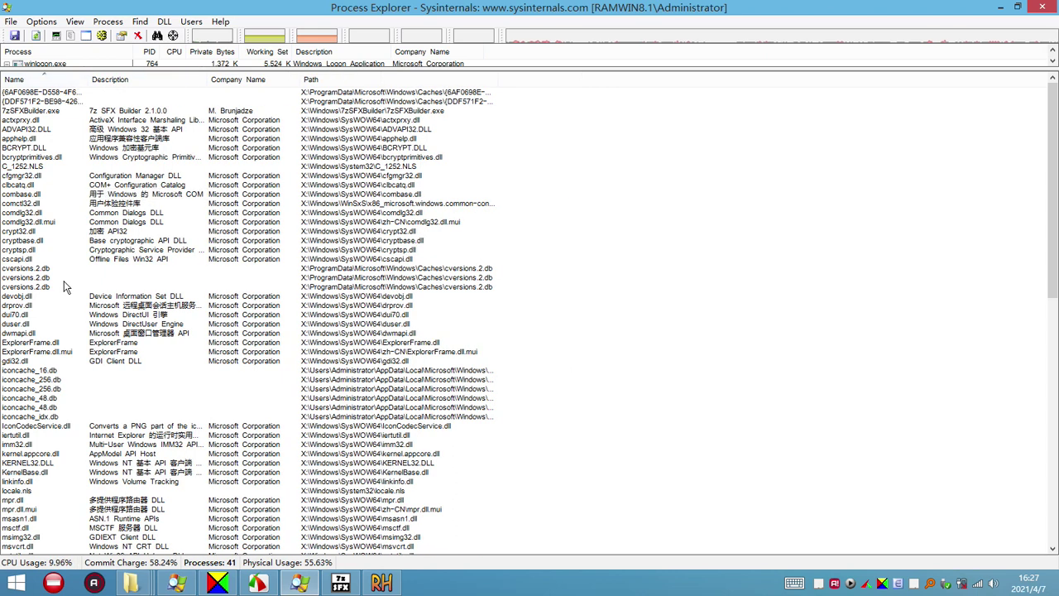
left_click(49, 113)
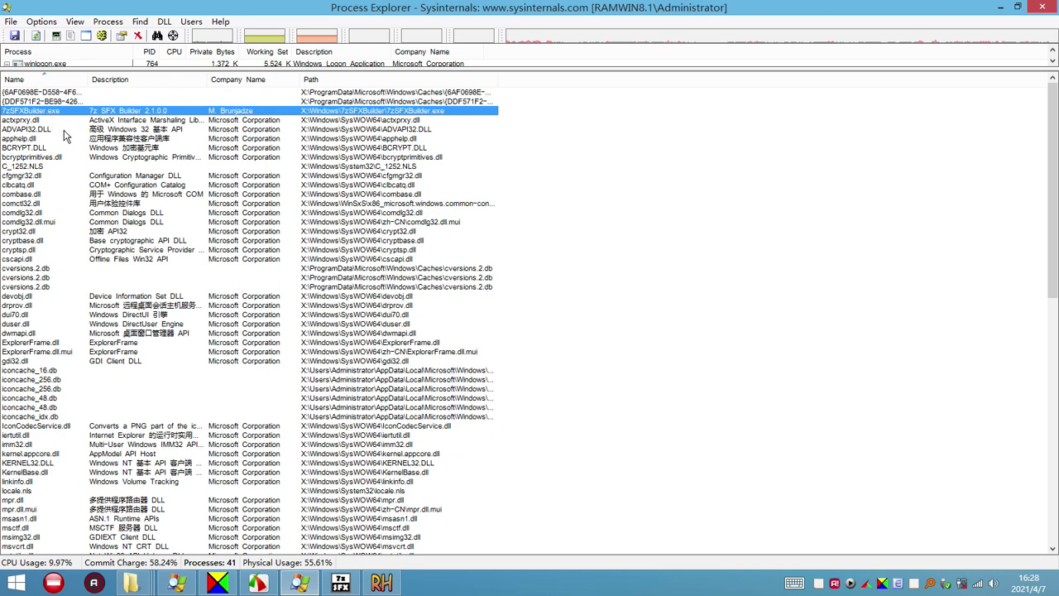
left_click_drag(211, 78, 242, 80)
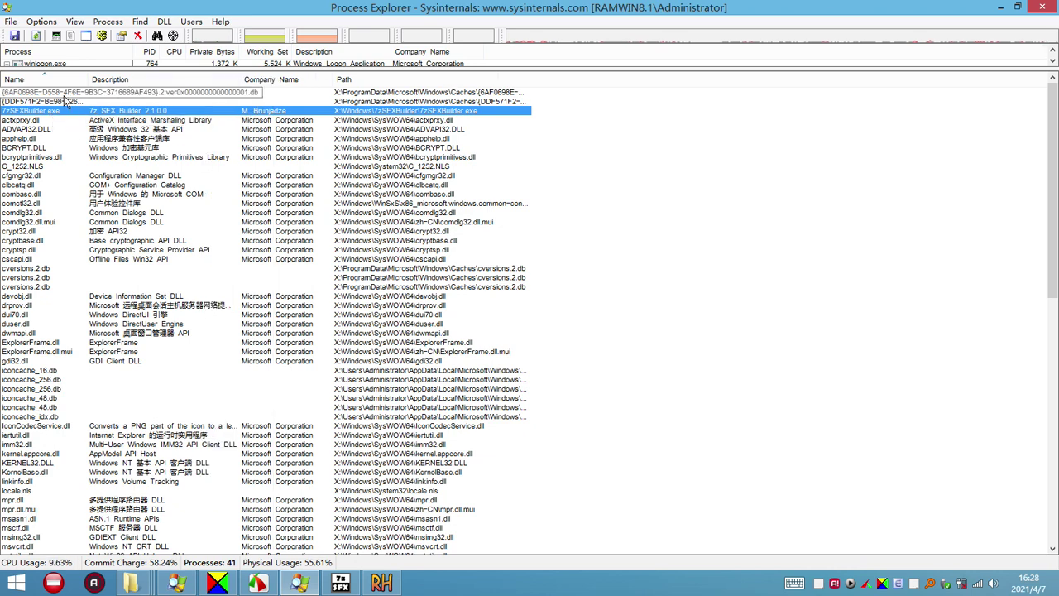
left_click(85, 37)
left_click(85, 38)
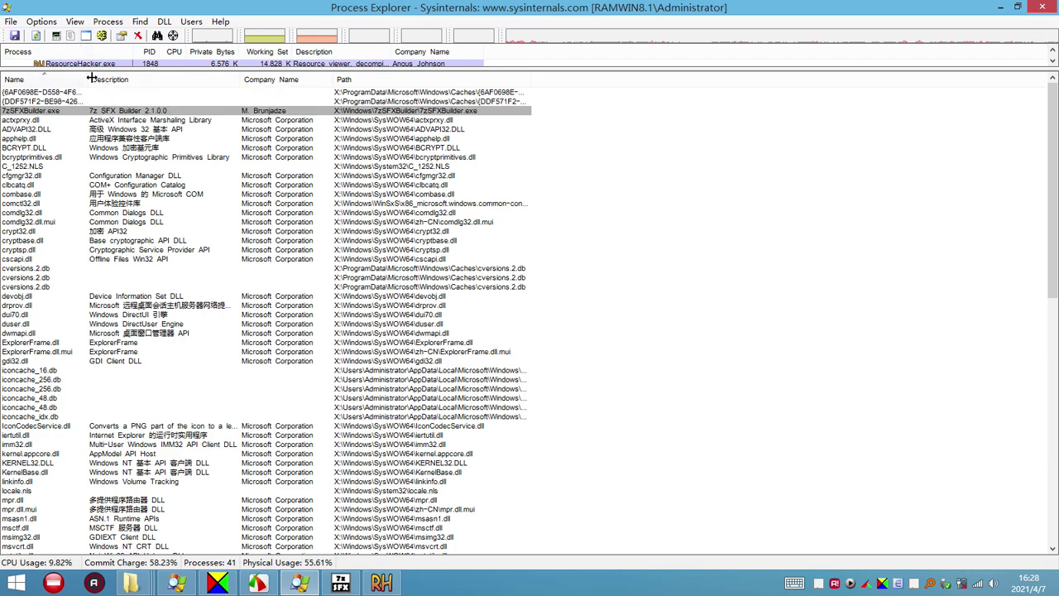
Show the process's open handles in the lower pane and widen the handle Name column
left_click(86, 35)
left_click(101, 36)
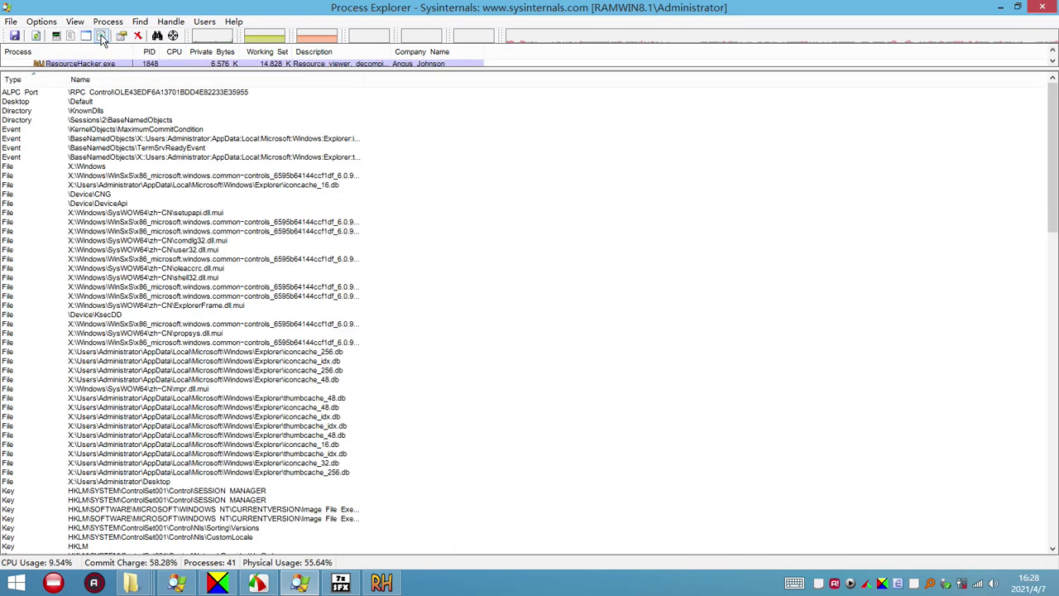
scroll(162, 354, "down", 11)
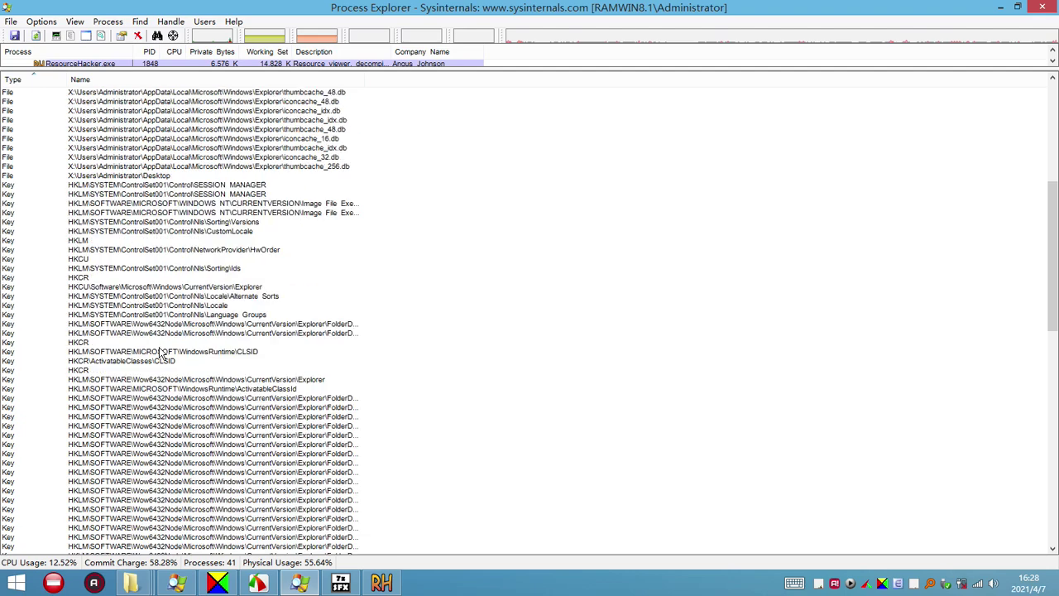
scroll(161, 354, "down", 20)
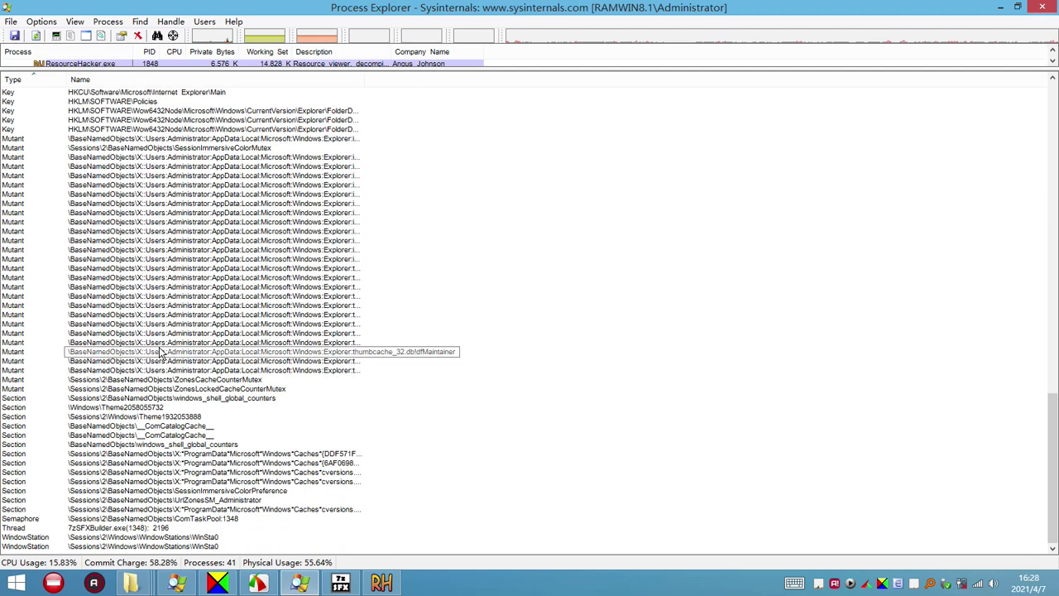
left_click_drag(382, 86, 624, 85)
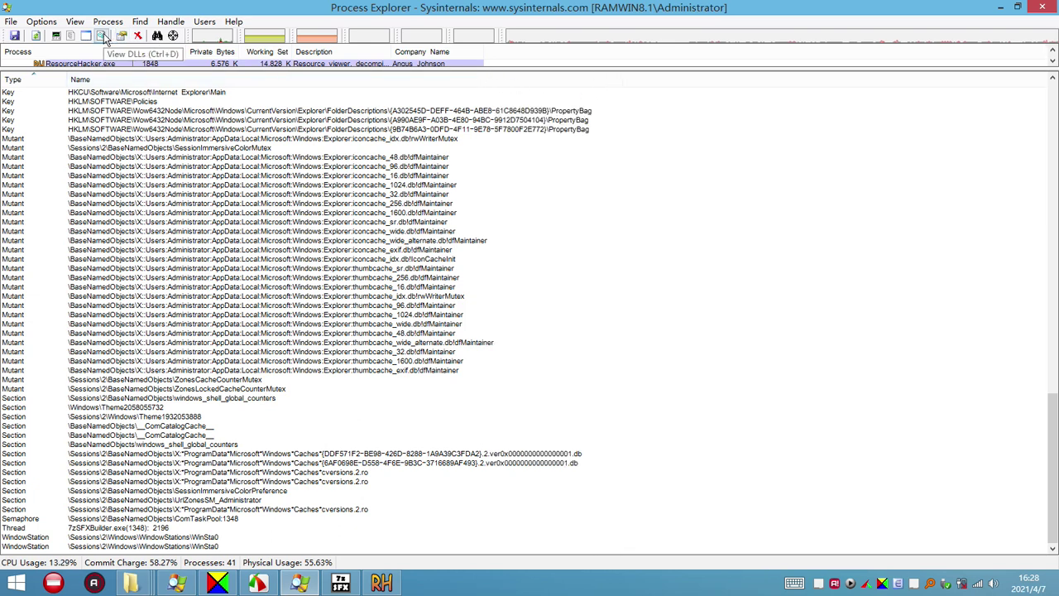
Reopen the handles pane and inspect the thumbcache_96.db mutant and FolderDescriptions registry key handles
left_click(101, 37)
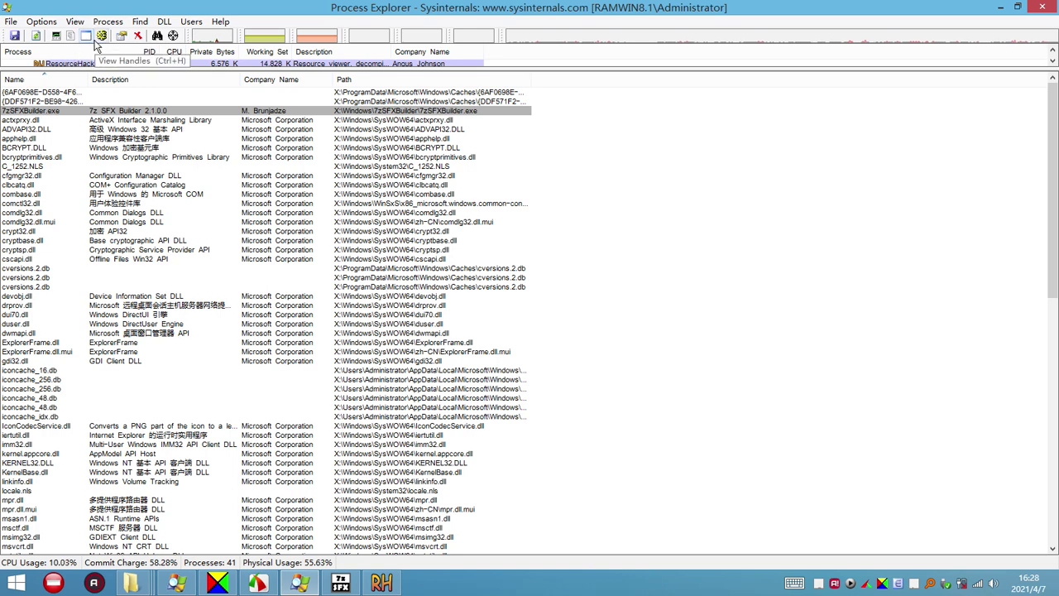
left_click(86, 39)
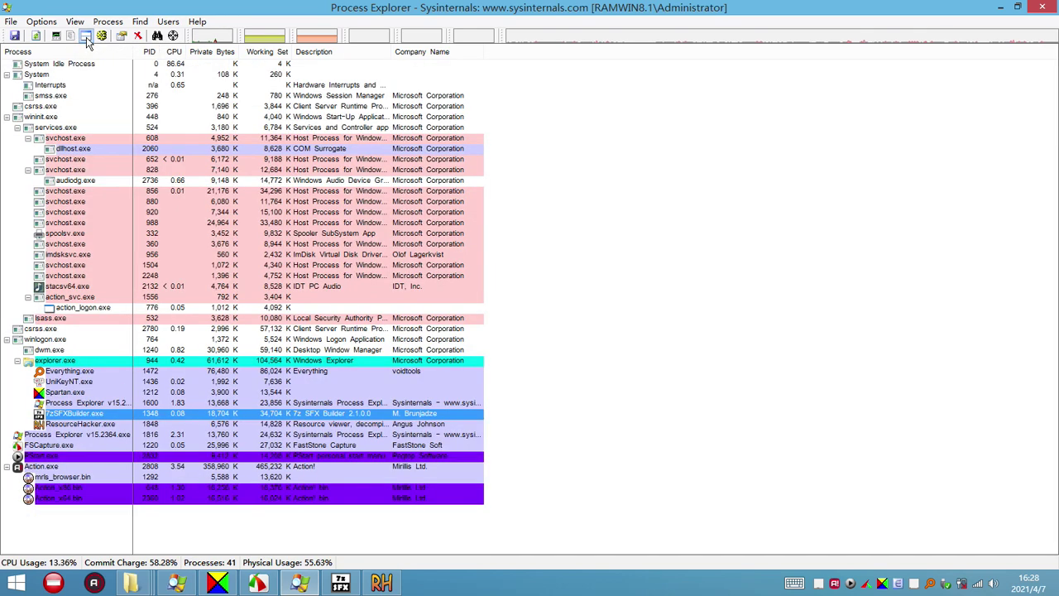
left_click(102, 37)
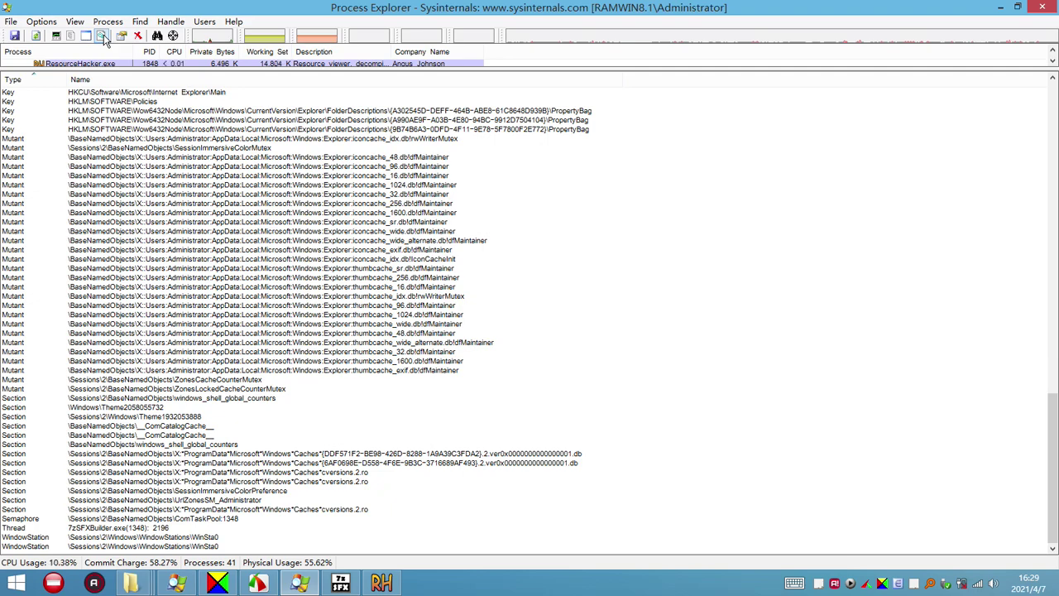
left_click(138, 305)
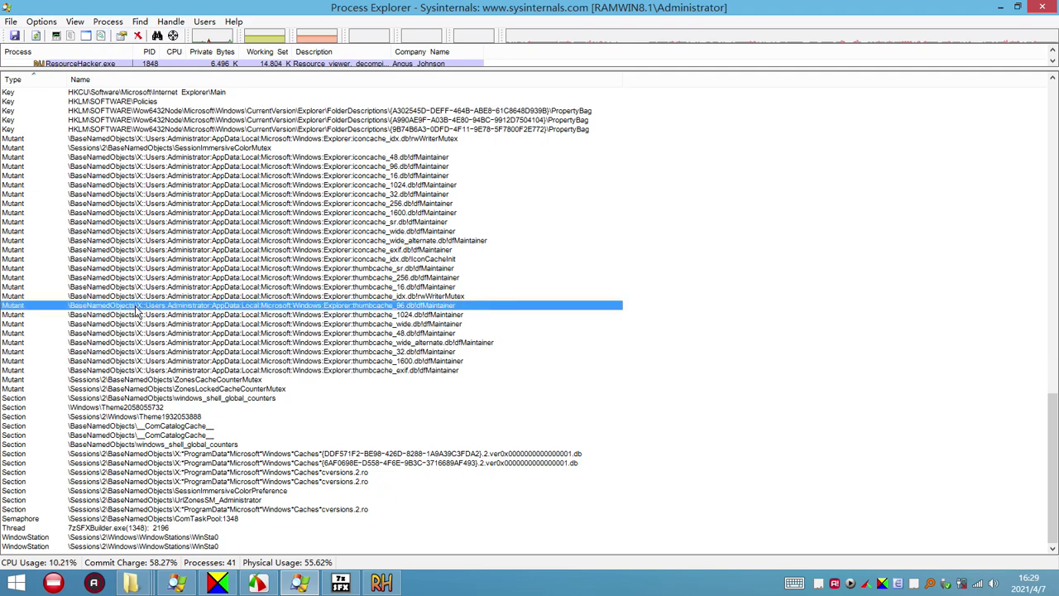
scroll(138, 310, "up", 20)
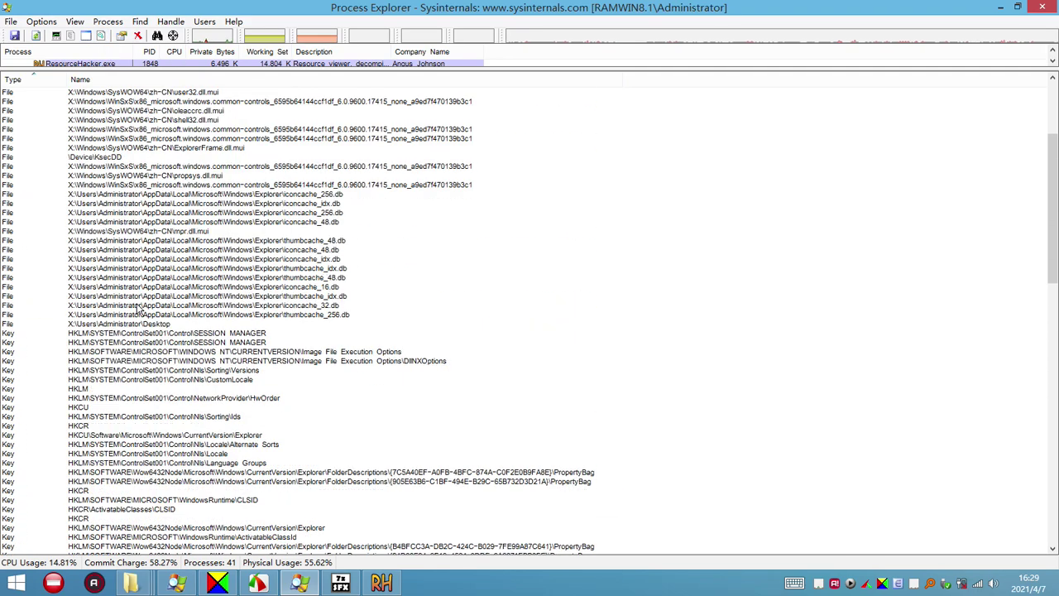
scroll(138, 310, "up", 6)
scroll(124, 323, "down", 12)
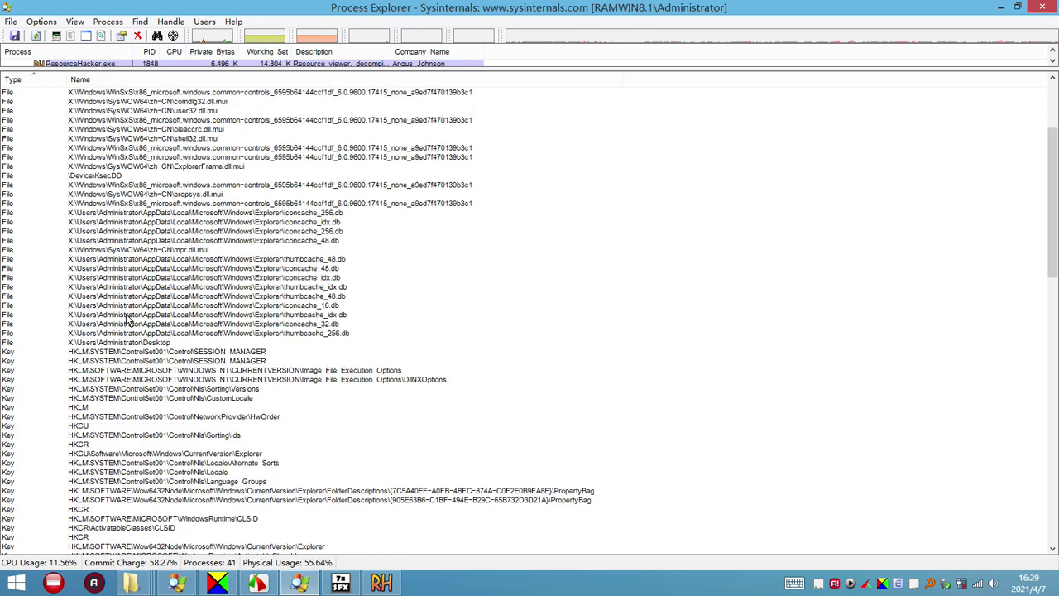
left_click(406, 306)
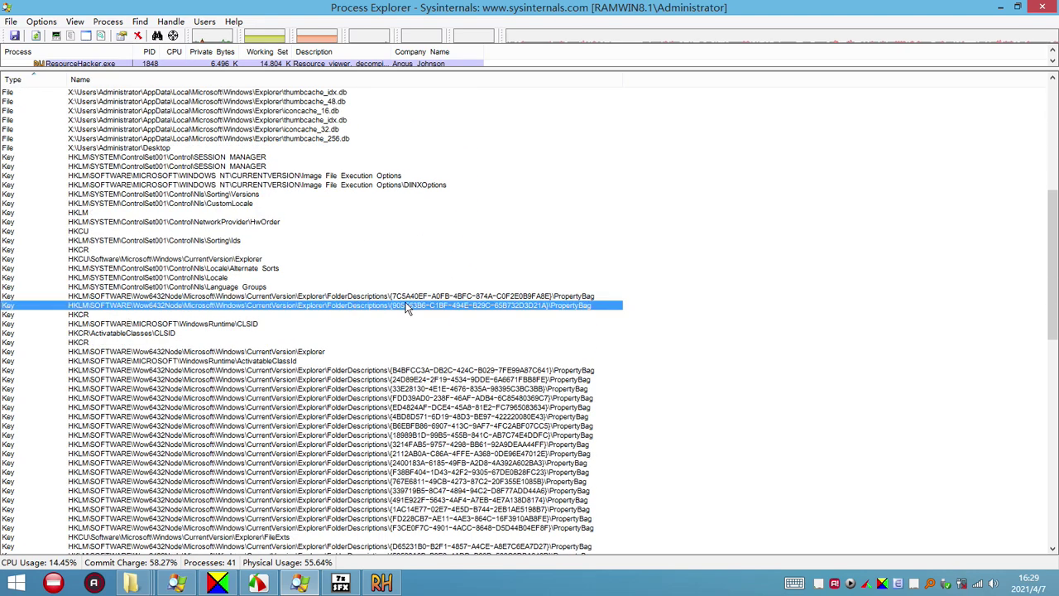
right_click(183, 306)
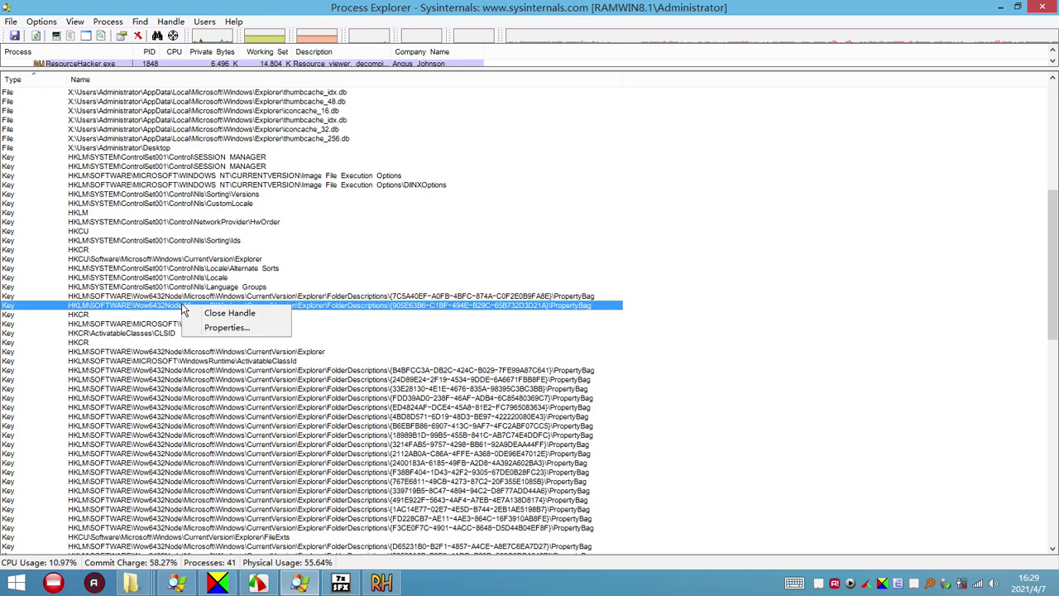
left_click(234, 328)
left_click(221, 154)
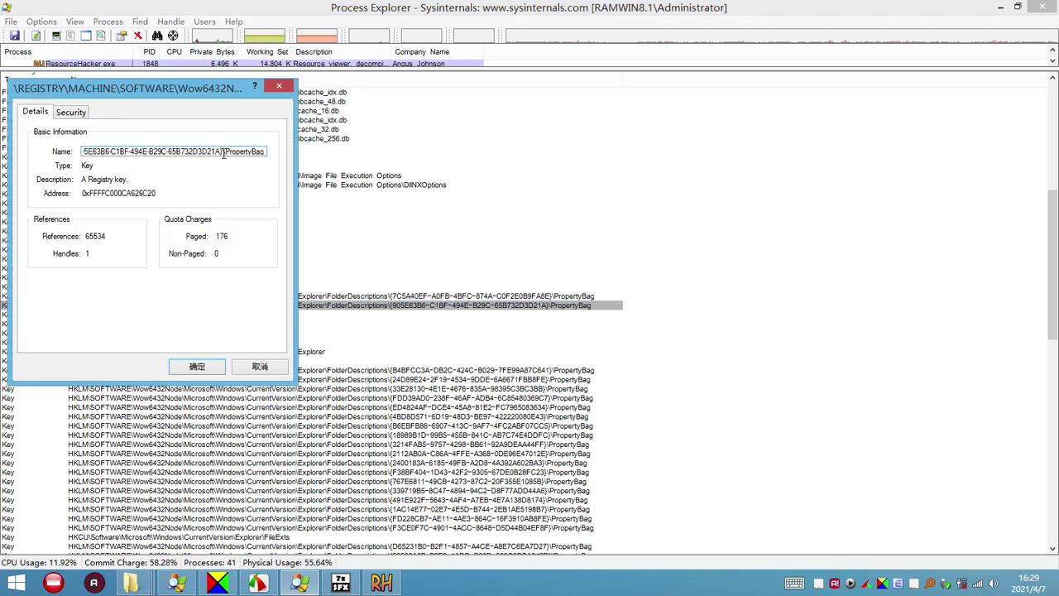
left_click_drag(223, 154, 289, 160)
left_click(84, 152)
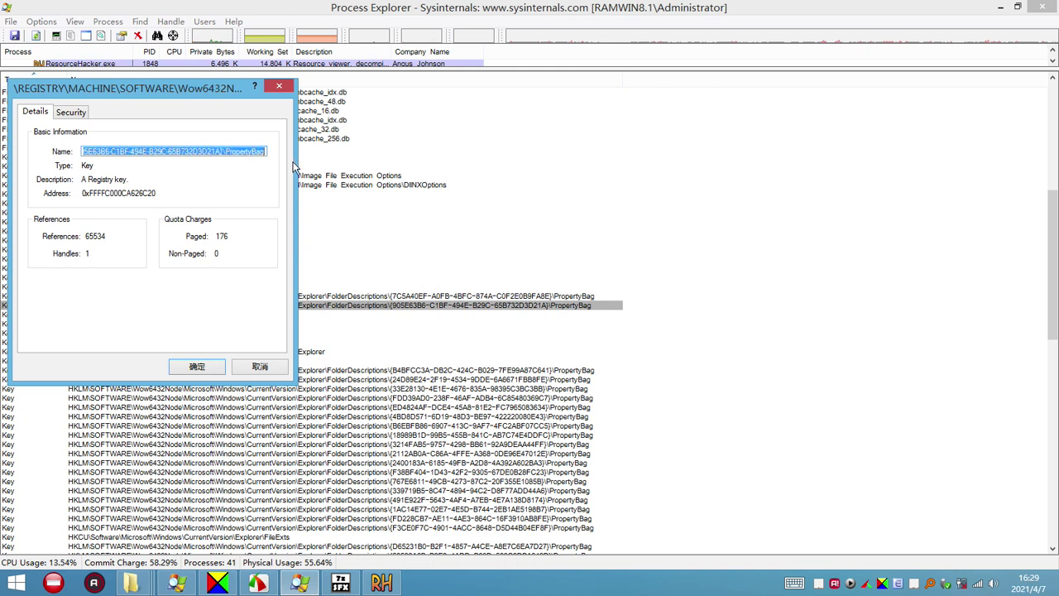
left_click(259, 368)
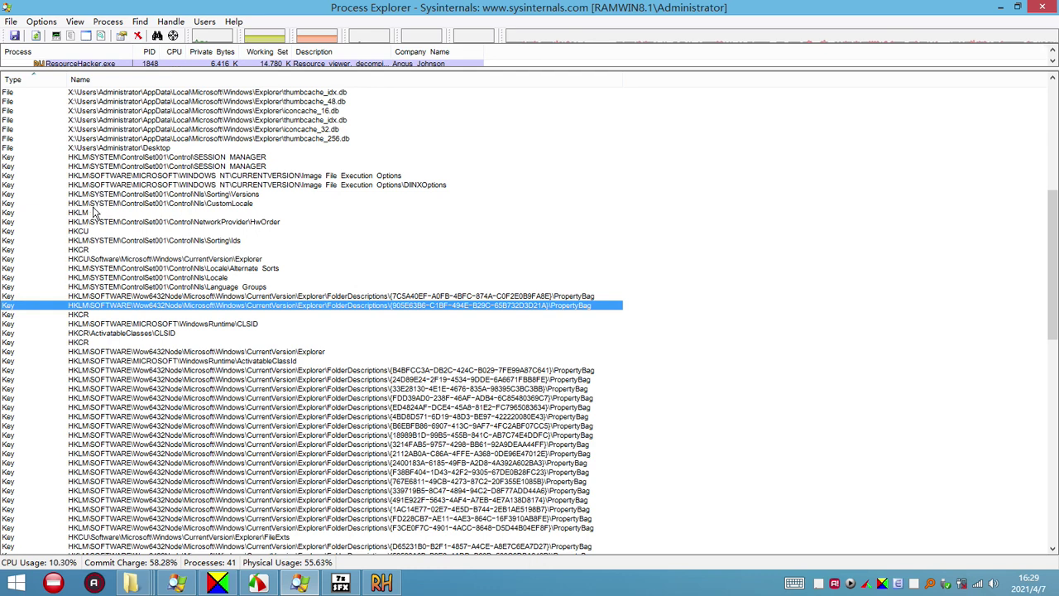
left_click(129, 120)
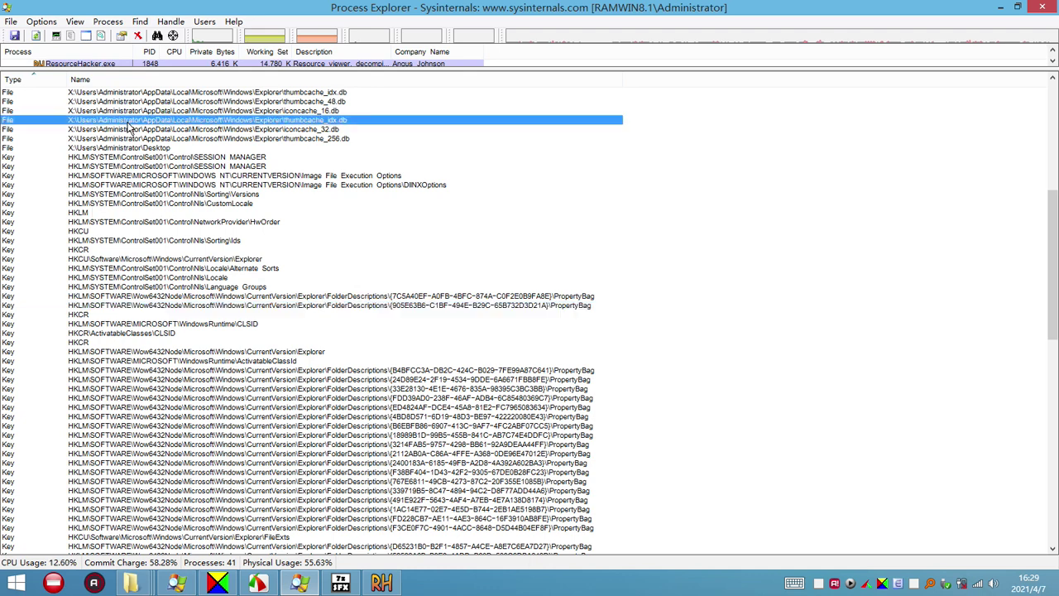
Show the DLL list again and browse BCRYPT.DLL, wsock32.dll, psapi.dll and 7zSFXBuilder.exe
left_click(102, 37)
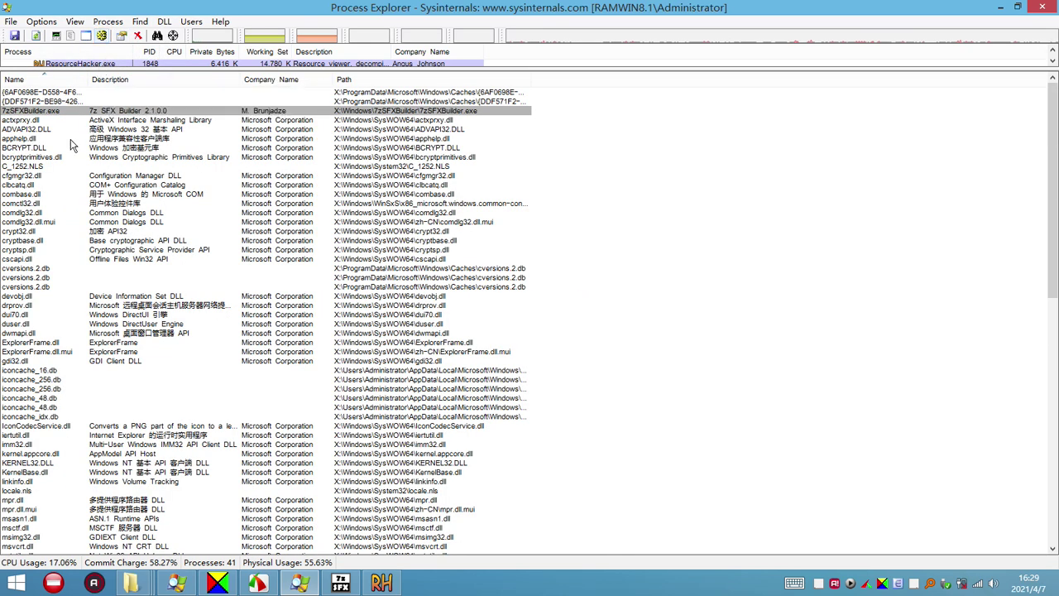
left_click(31, 152)
scroll(39, 293, "down", 18)
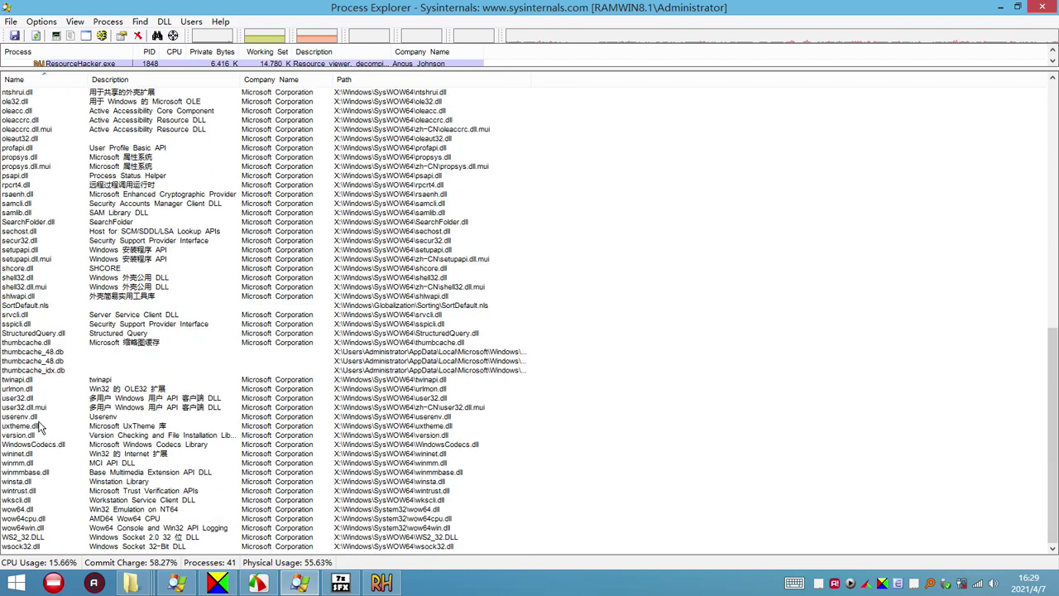
left_click(29, 547)
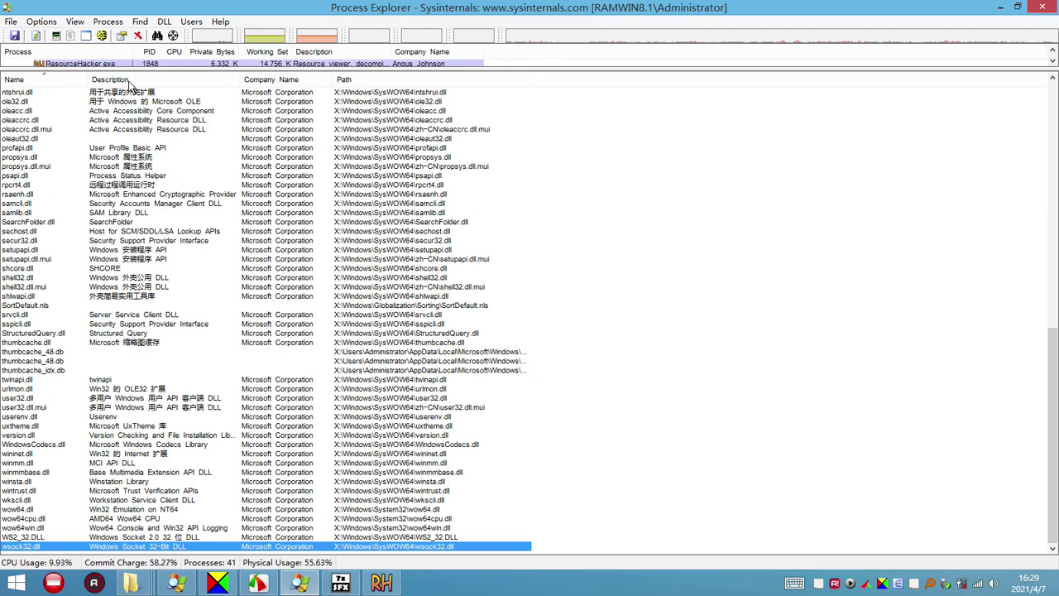
left_click(34, 176)
scroll(72, 219, "up", 20)
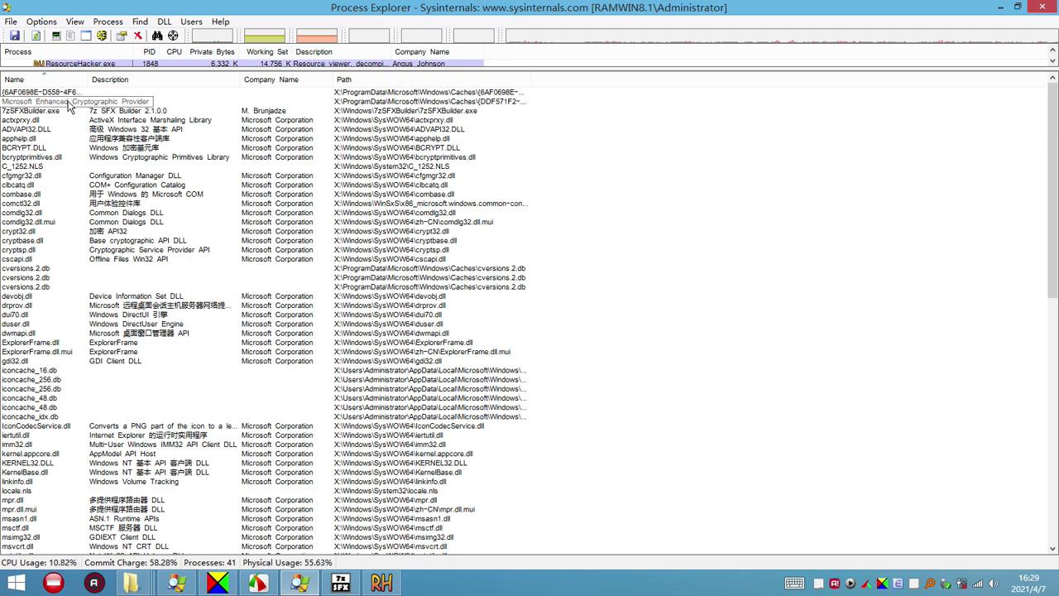
left_click(57, 110)
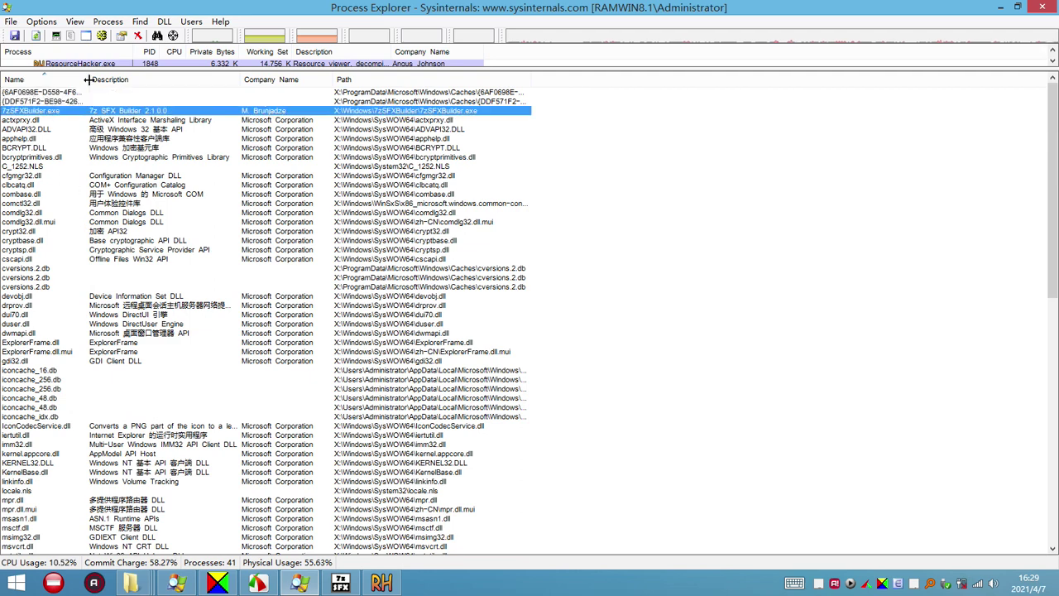
Widen the Name and Path columns, then inspect crypt32.dll, actxprxy.dll and ADVAPI32.DLL
left_click_drag(88, 80, 268, 79)
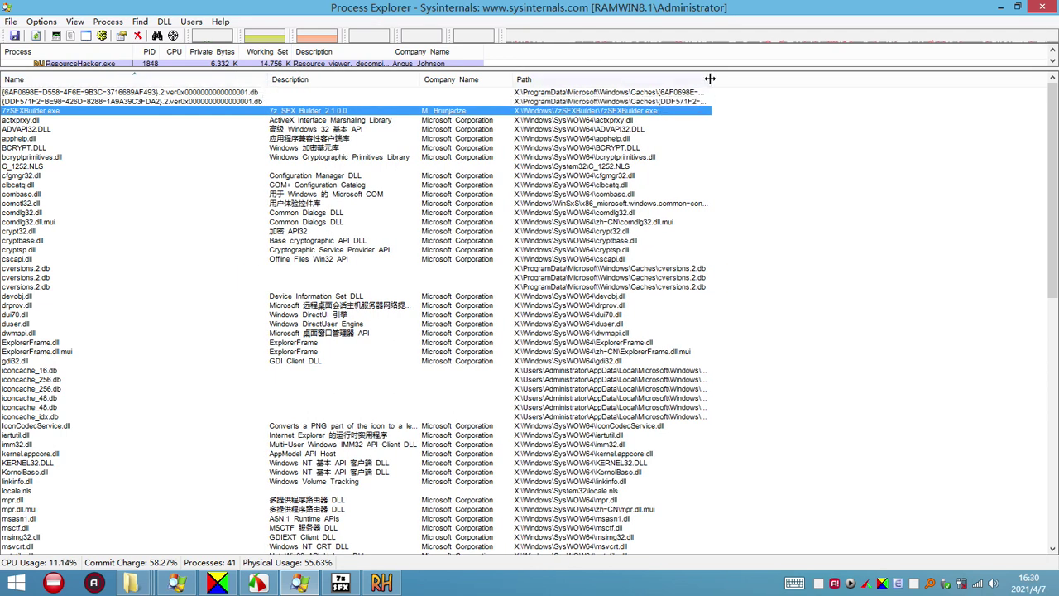
left_click_drag(710, 80, 963, 82)
left_click(53, 232)
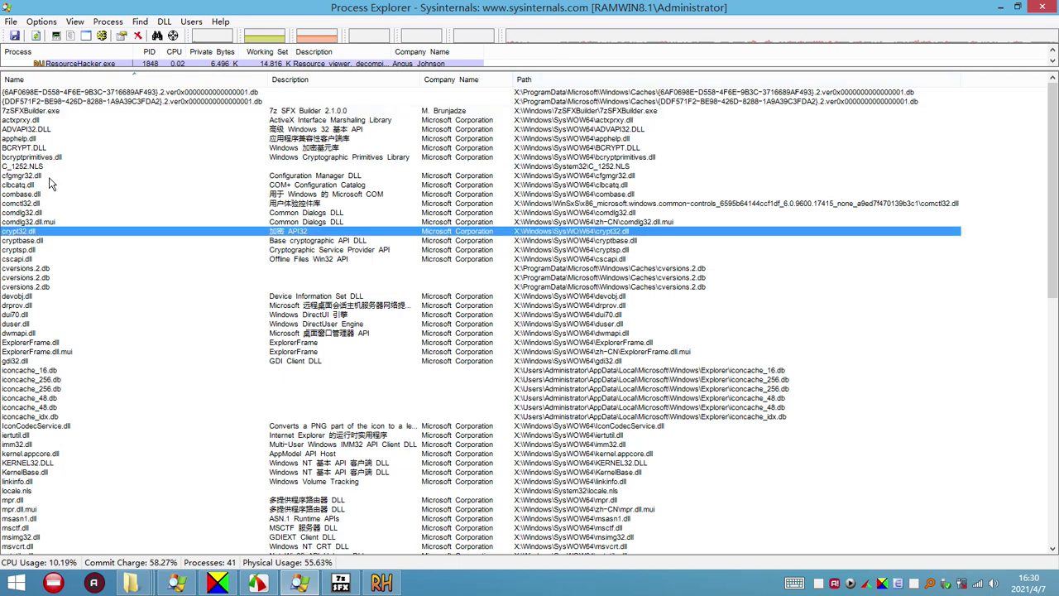
left_click(26, 122)
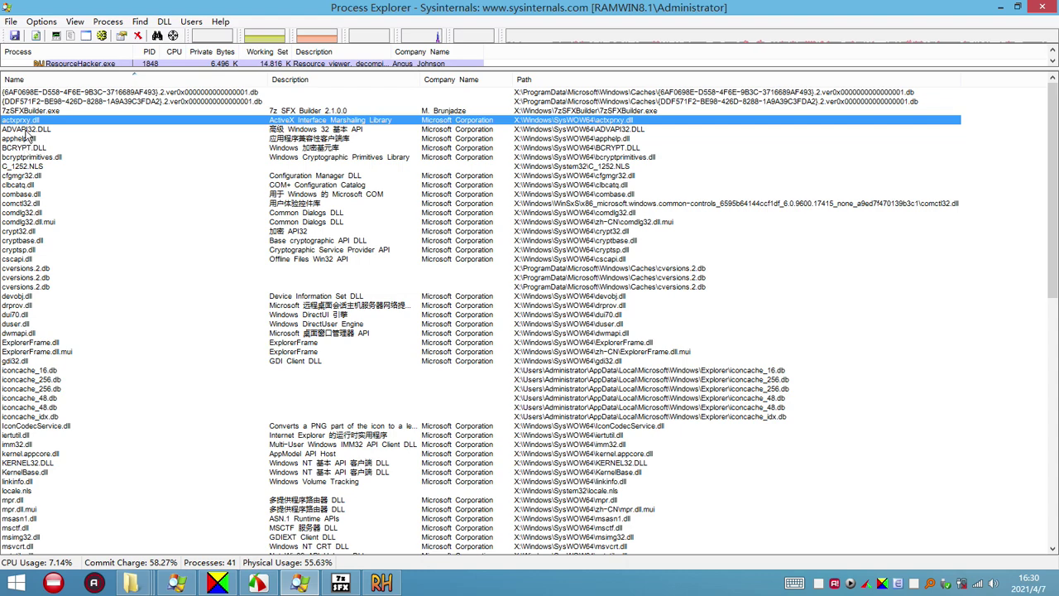
left_click(28, 129)
Bring the Explorer window forward, maximize it on Local Disk (C:), and open SOURCES
mouse_move(132, 584)
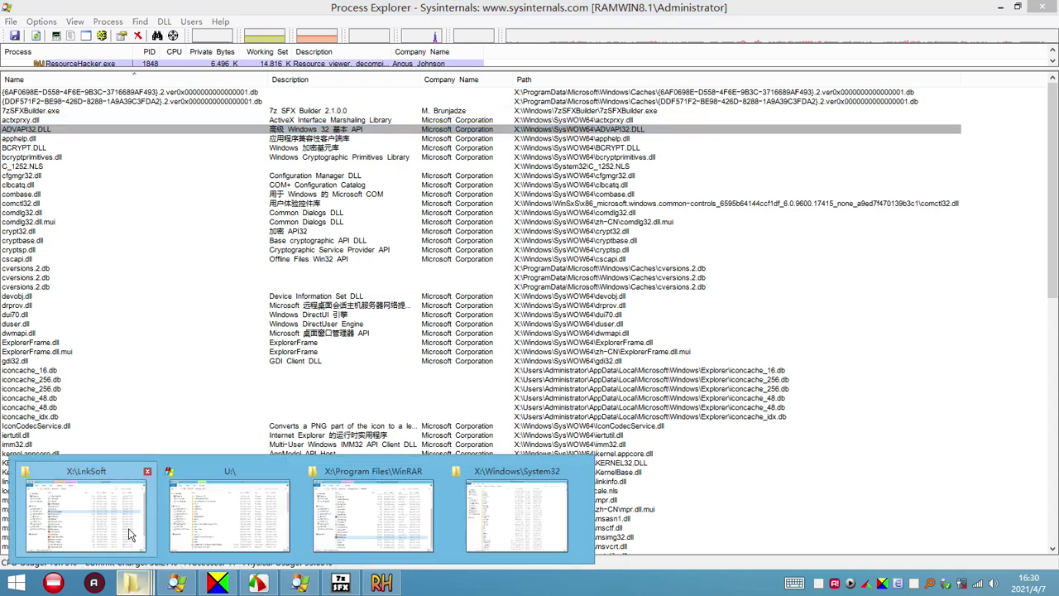
left_click(128, 529)
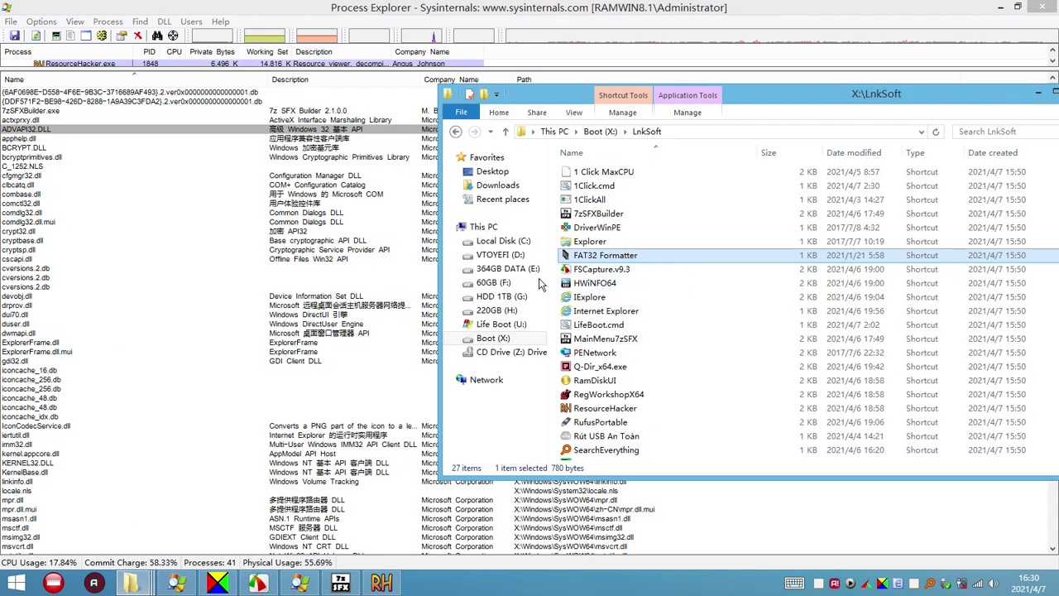
left_click(502, 241)
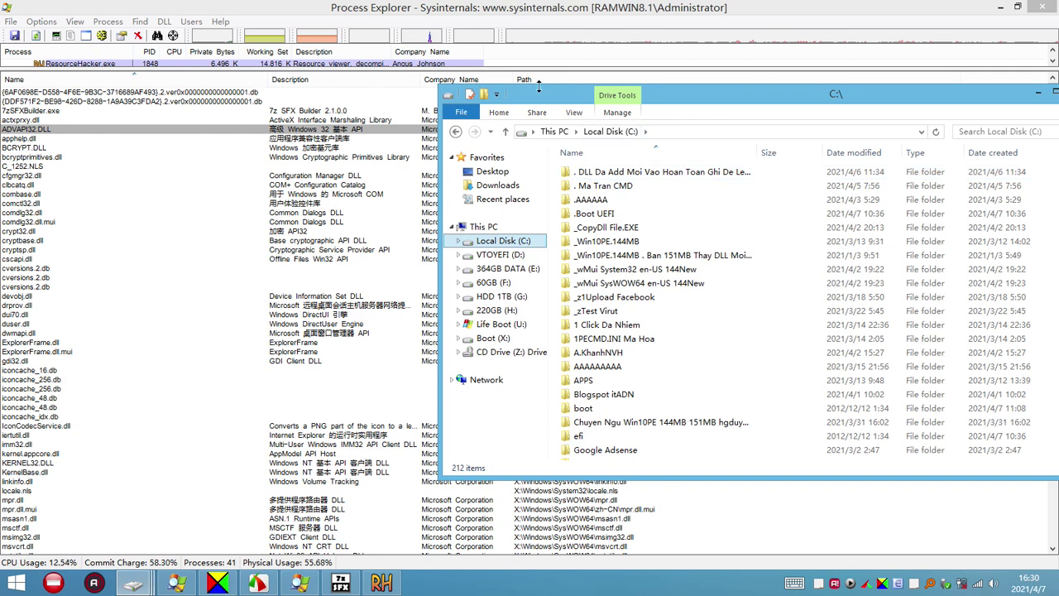
double_click(568, 100)
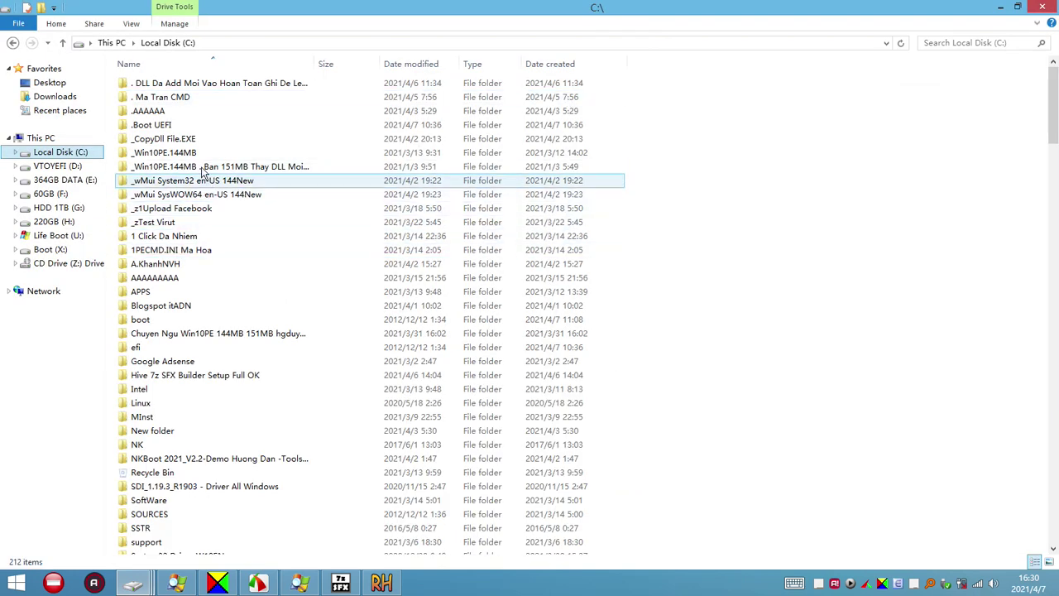
left_click(171, 279)
scroll(173, 347, "down", 4)
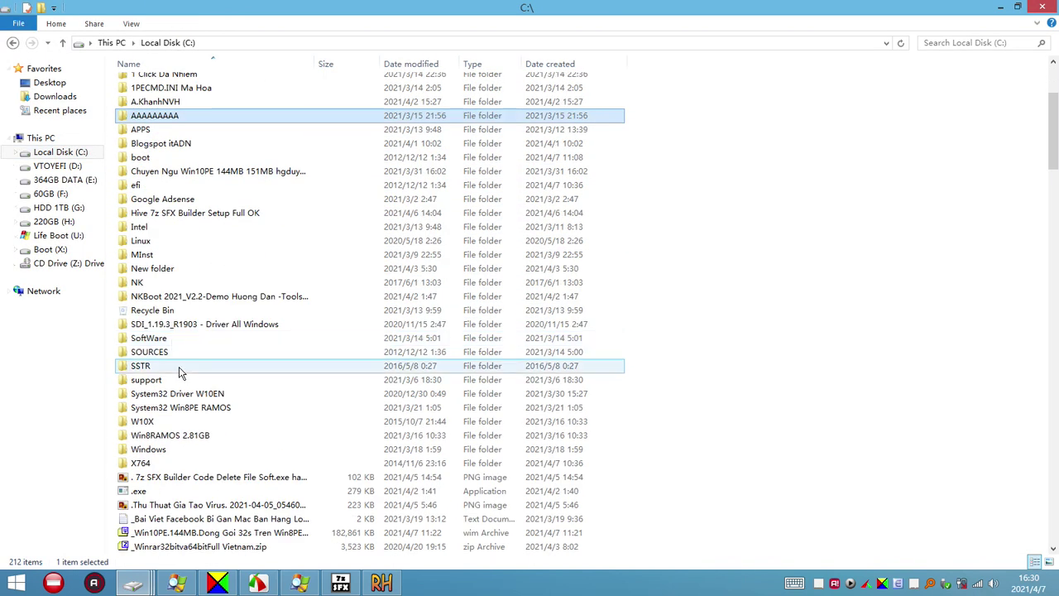
double_click(151, 352)
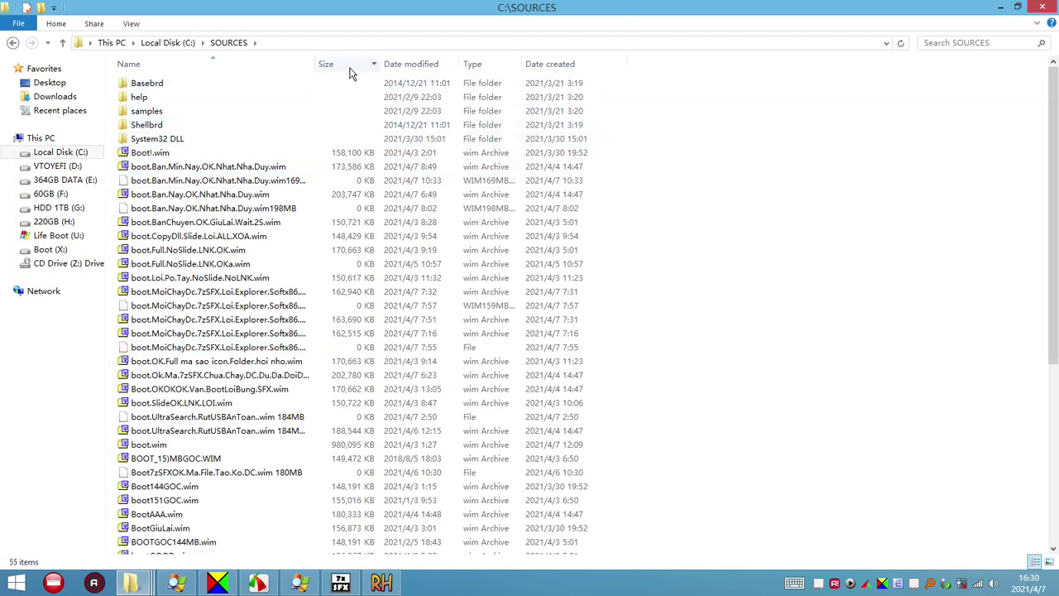
Sort SOURCES newest first, widen Name, and select the 158MB boot.MoiChayDc.7zSFX.Loi.Explorer.Softx86.wim
left_click(403, 66)
left_click_drag(315, 64, 510, 73)
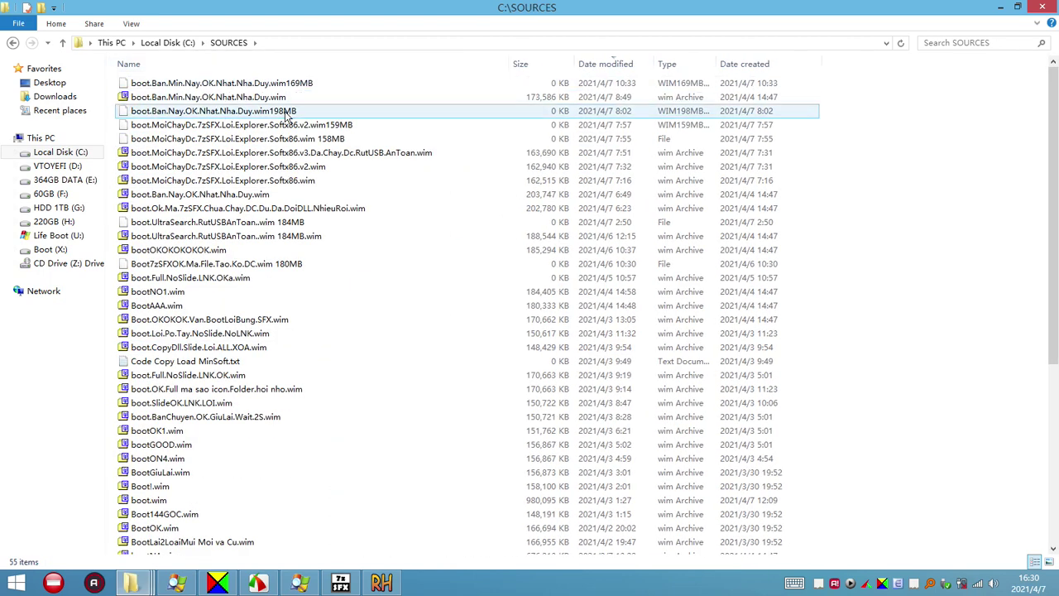
left_click(225, 97)
scroll(235, 248, "down", 7)
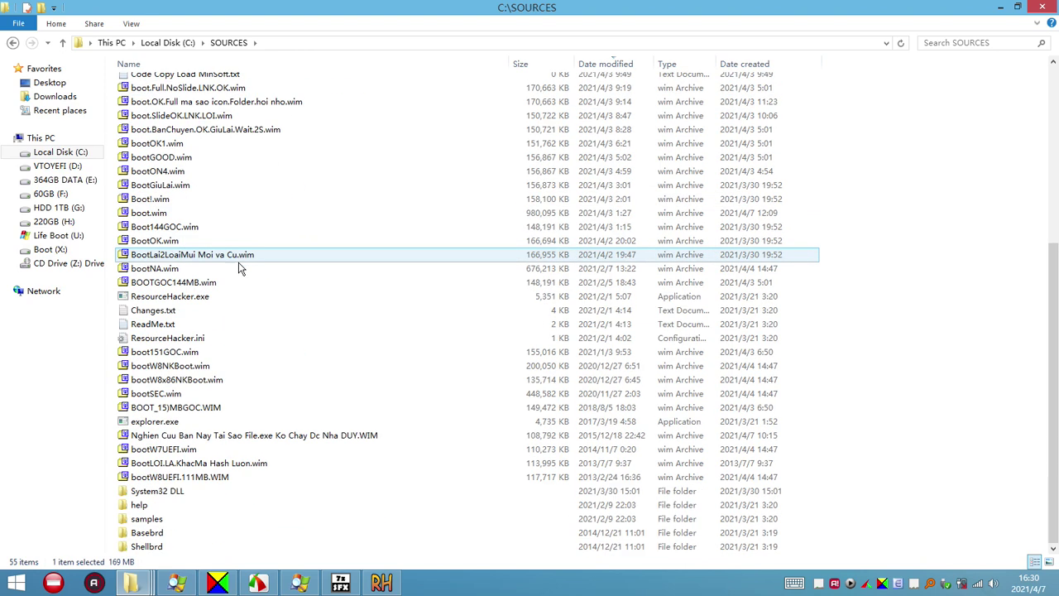
left_click(194, 477, "shift")
scroll(283, 371, "up", 7)
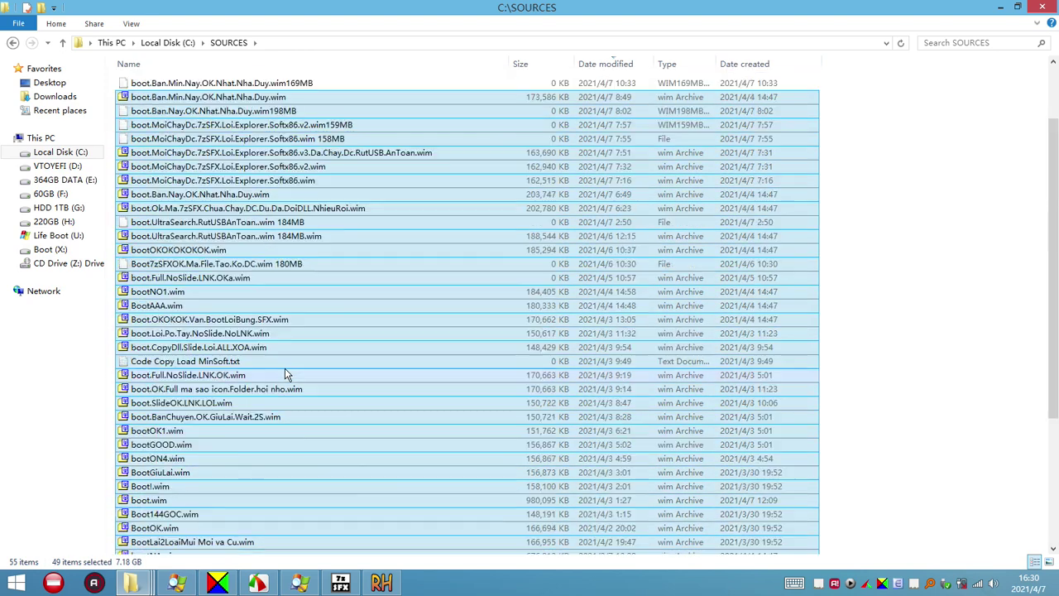
left_click(277, 139)
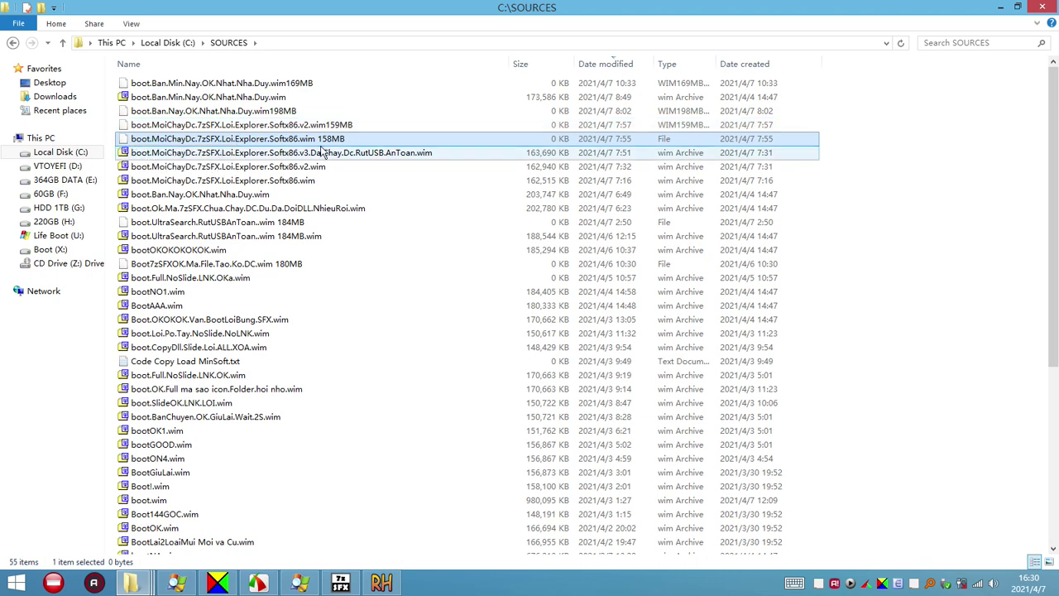
Minimize Explorer and compare the 7zSFXBuilder.exe, apphelp.dll, ADVAPI32.DLL and actxprxy.dll rows
left_click(1001, 12)
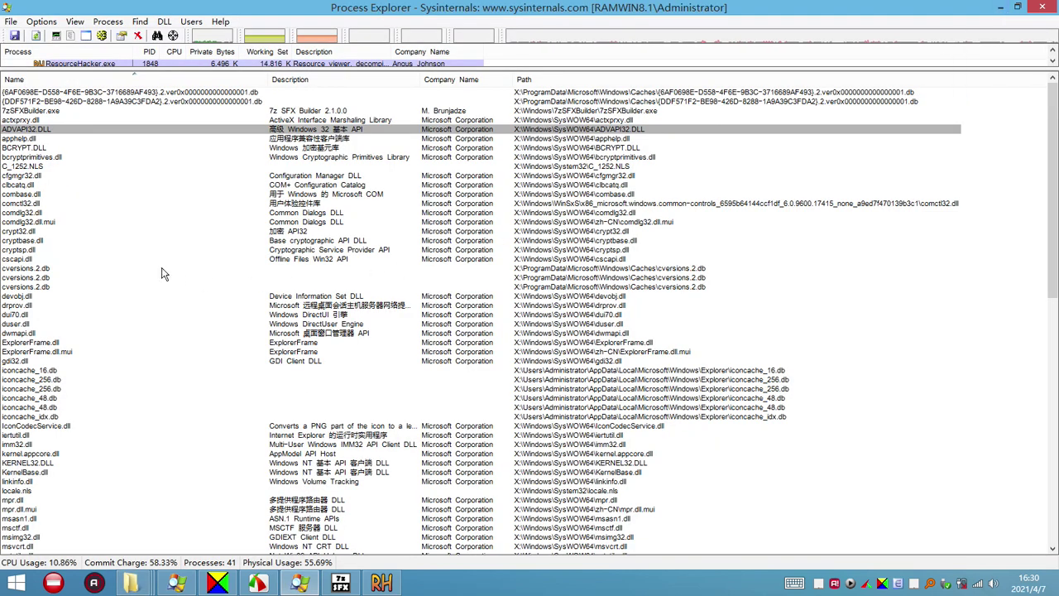
left_click(25, 139)
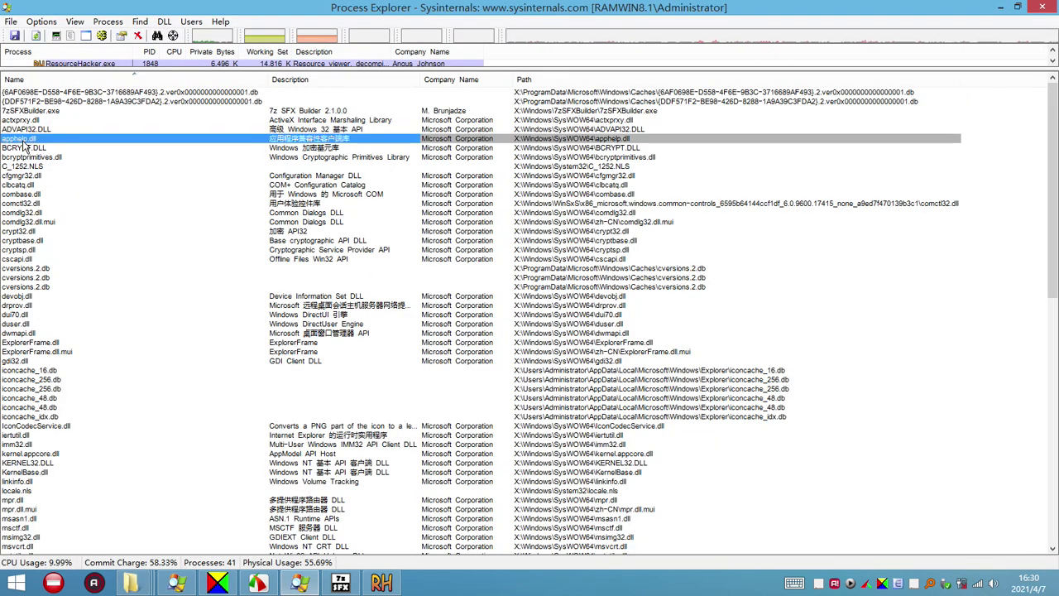
left_click(34, 130)
left_click(37, 120)
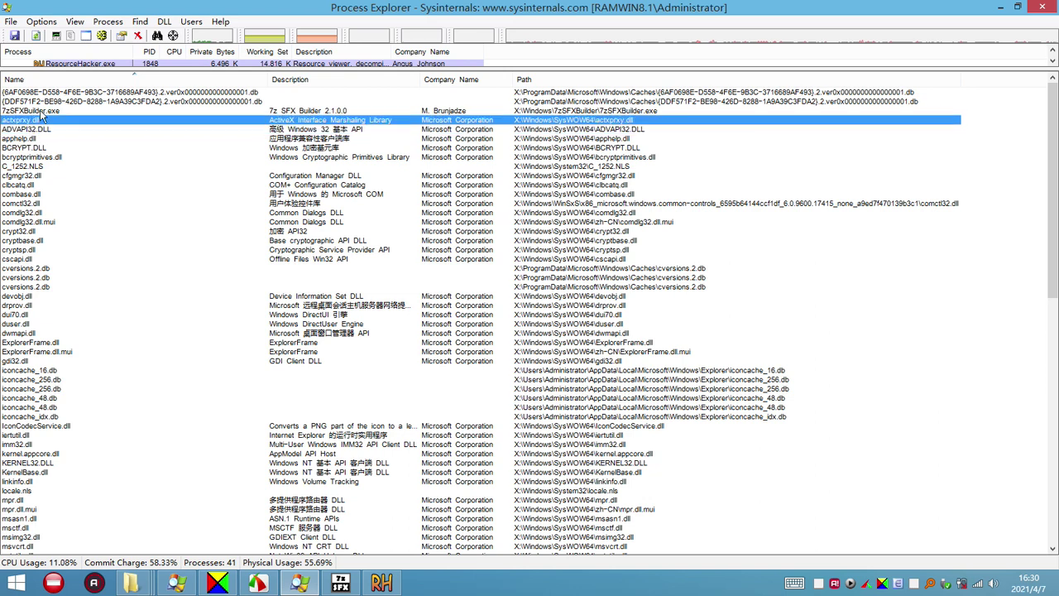
left_click(40, 110)
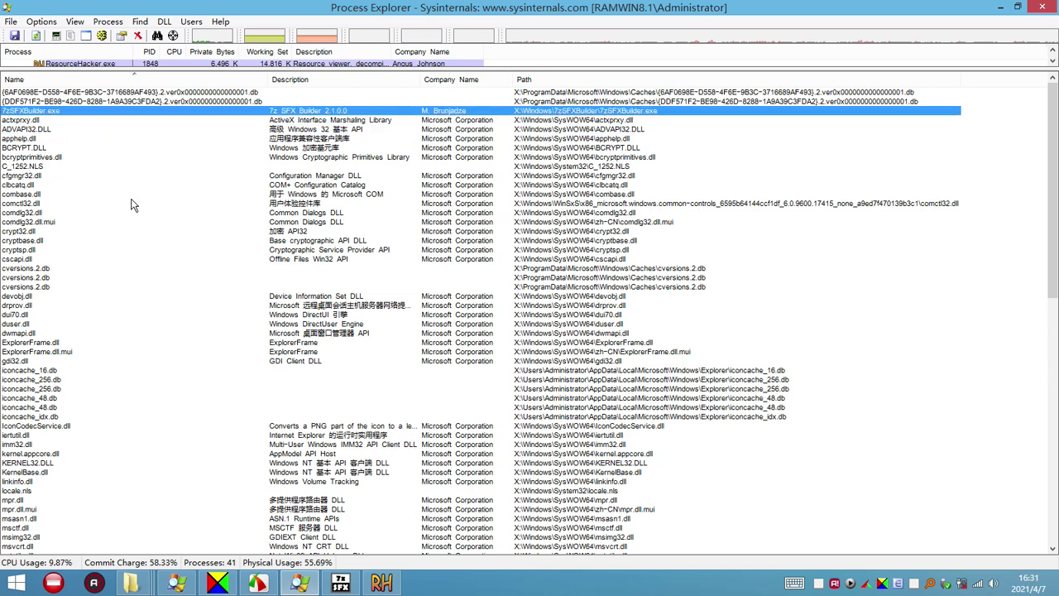
left_click(40, 121)
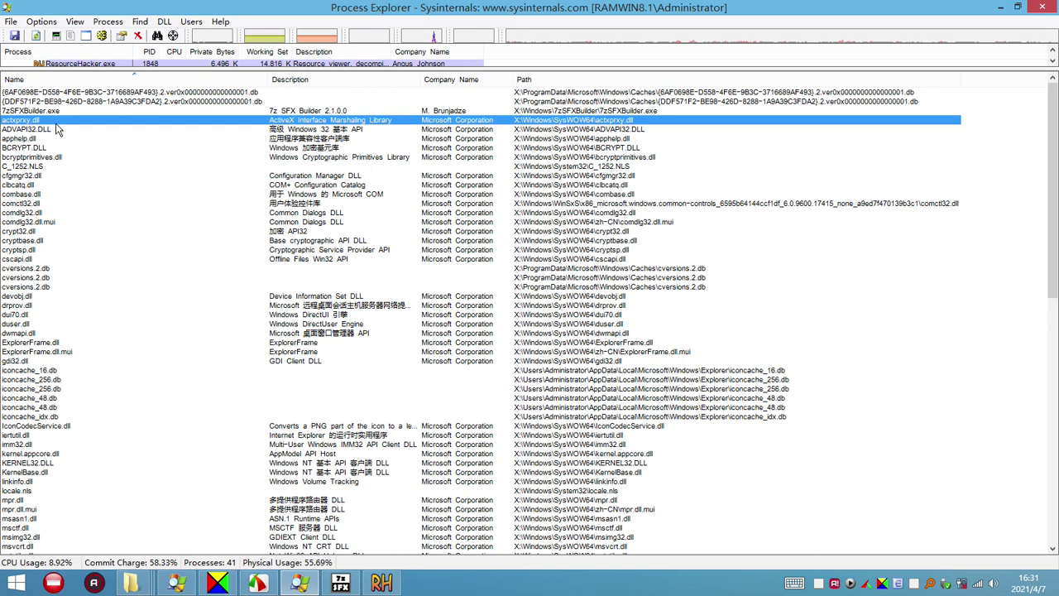
left_click(53, 112)
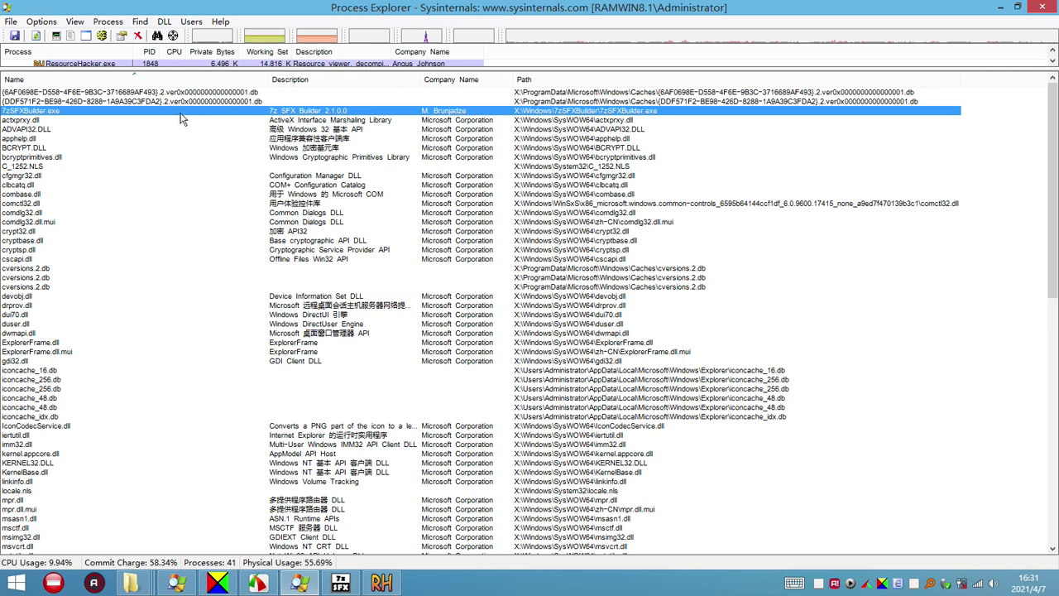
left_click(35, 130)
left_click(51, 111)
left_click(35, 121)
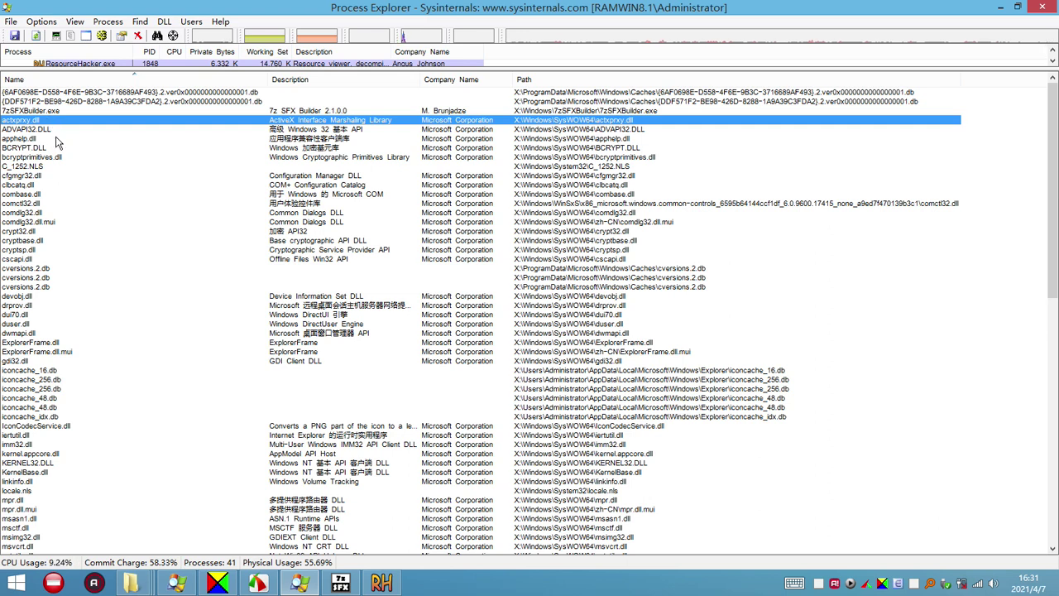
Bring the SOURCES window back and look over the v2 and v3 boot.MoiChayDc images
mouse_move(131, 583)
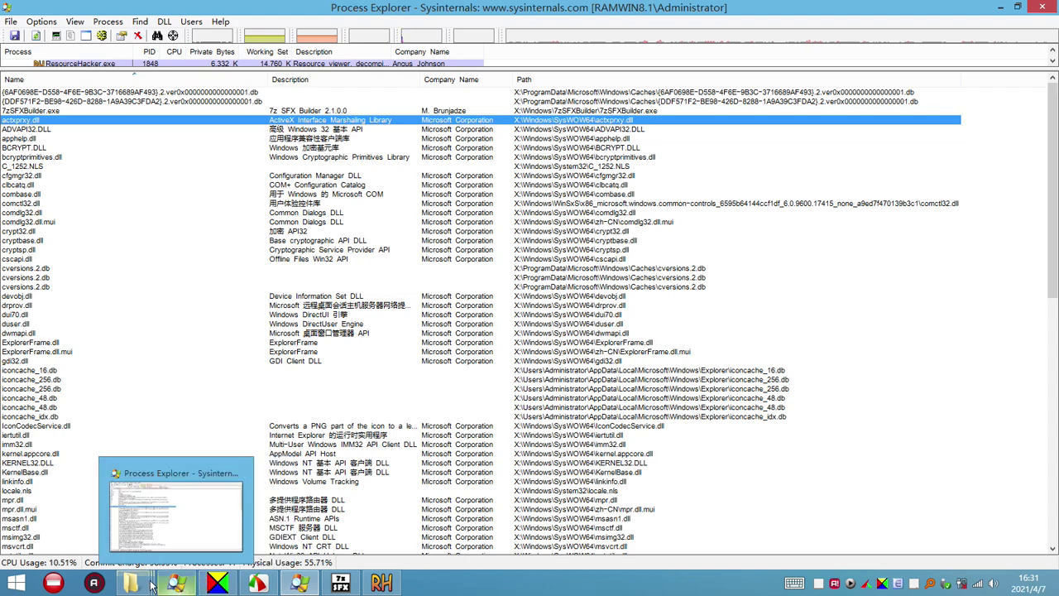
left_click(143, 516)
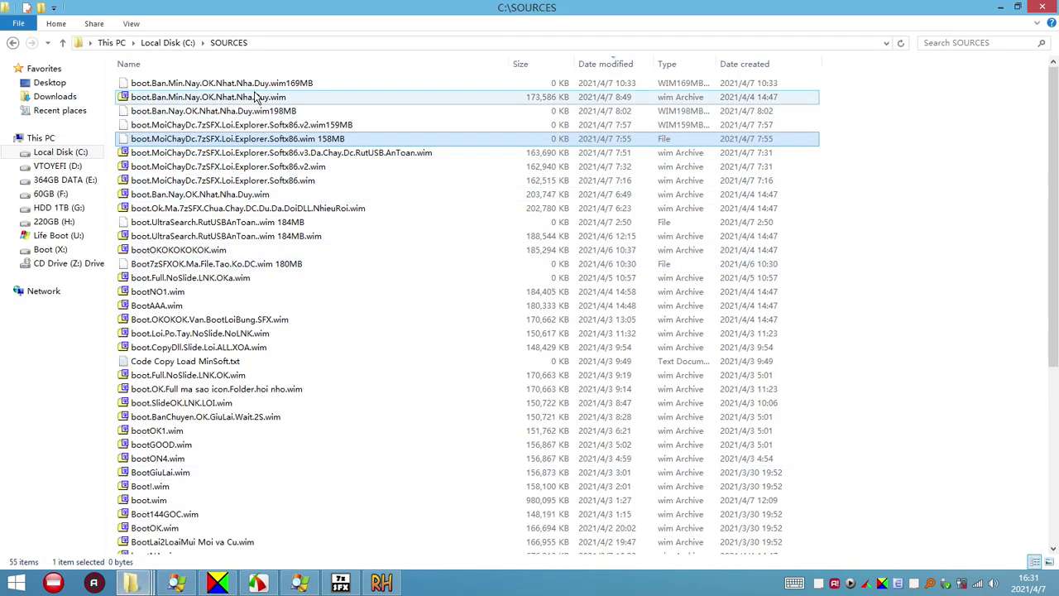
left_click(269, 166)
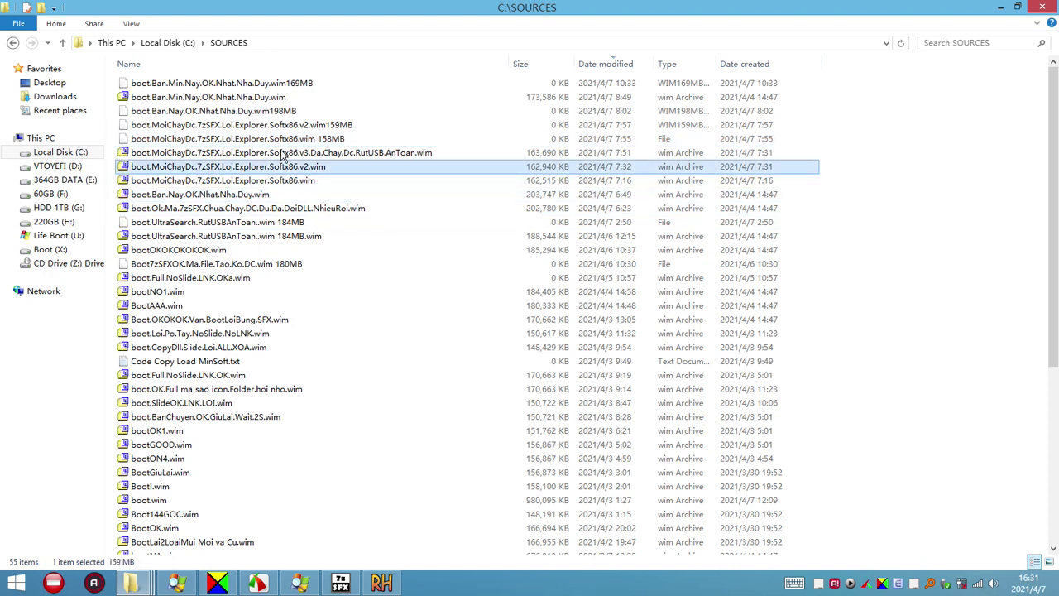
left_click(281, 154)
left_click(248, 125)
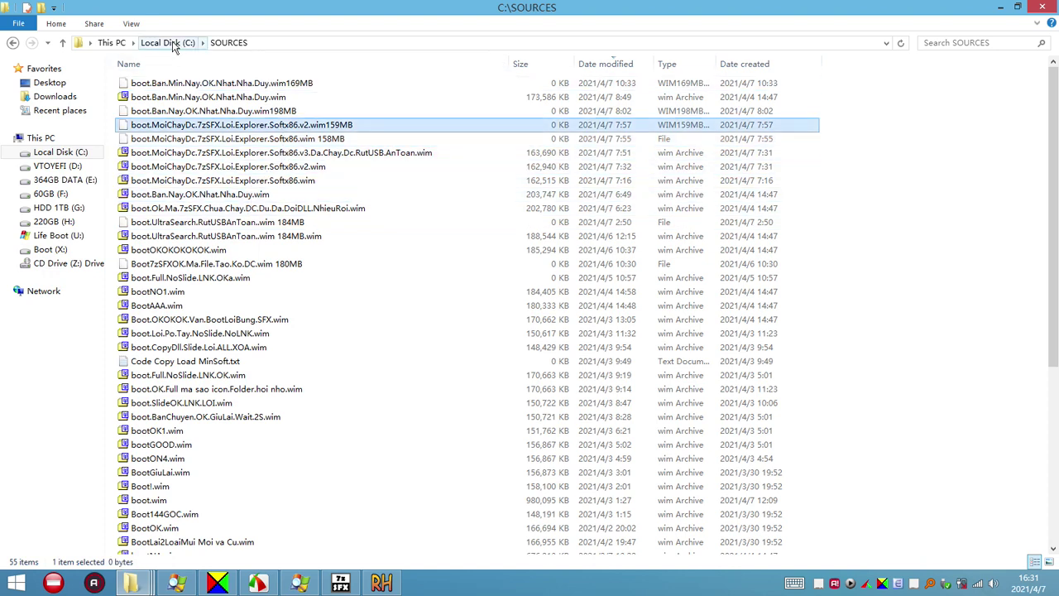
Open the 32 DLL 06.04.2021 11h30p folder inside the long-named DLL folder and sort by type
left_click(172, 43)
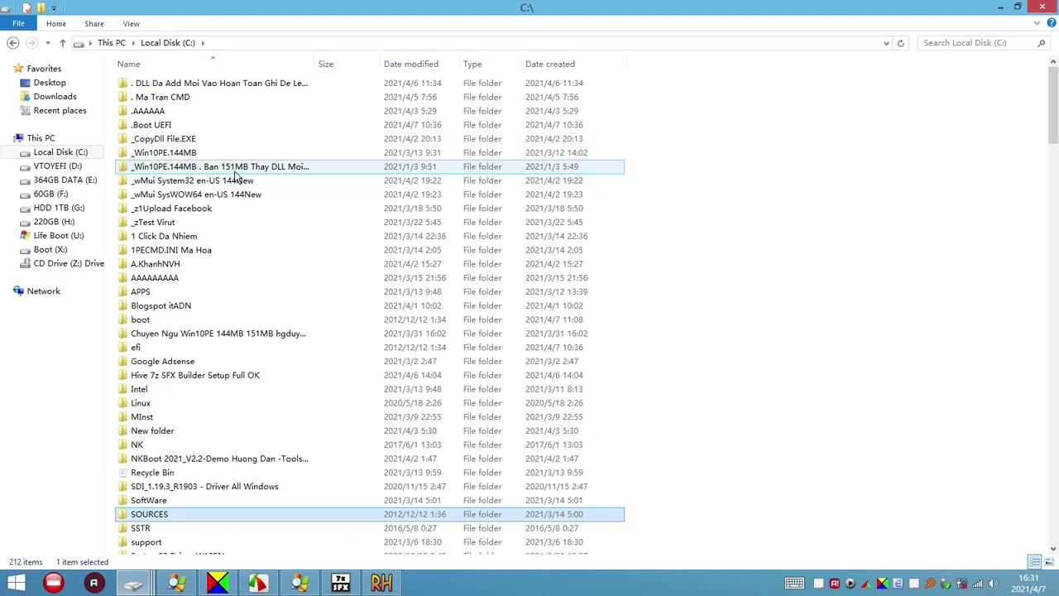
double_click(224, 85)
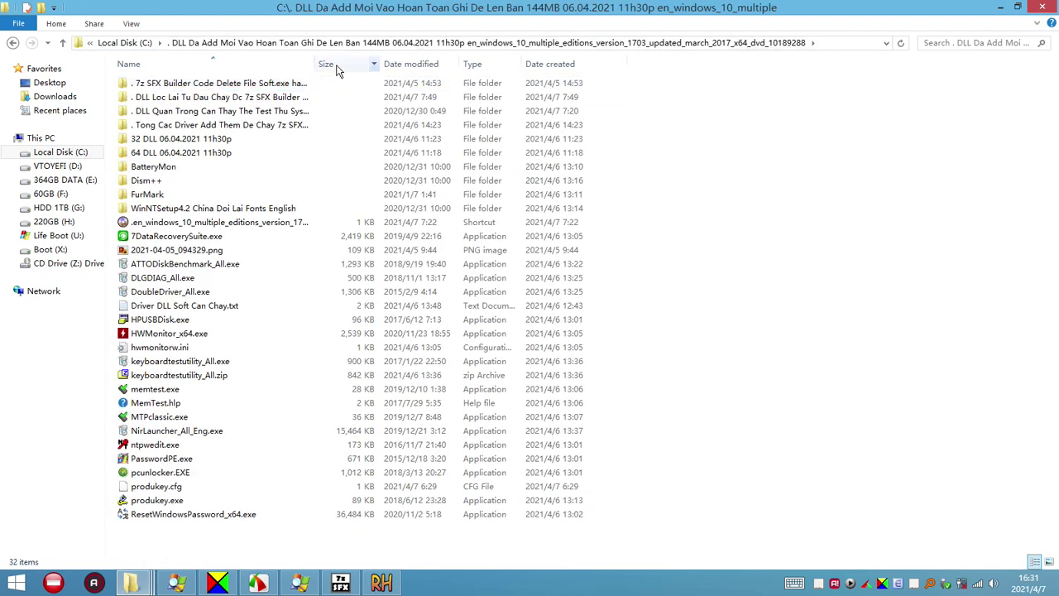
left_click_drag(318, 64, 568, 95)
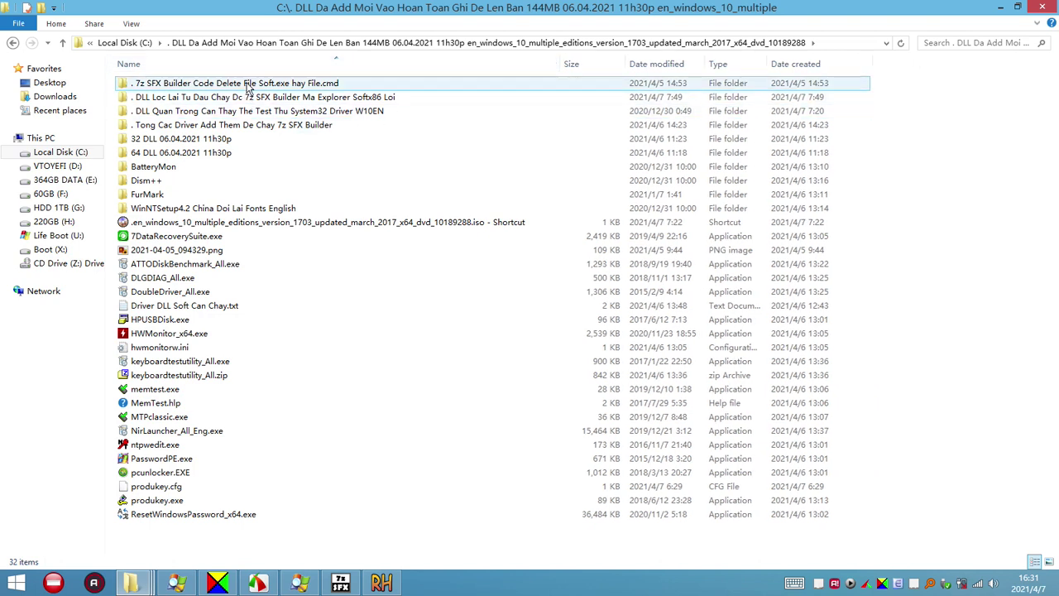
left_click(223, 140)
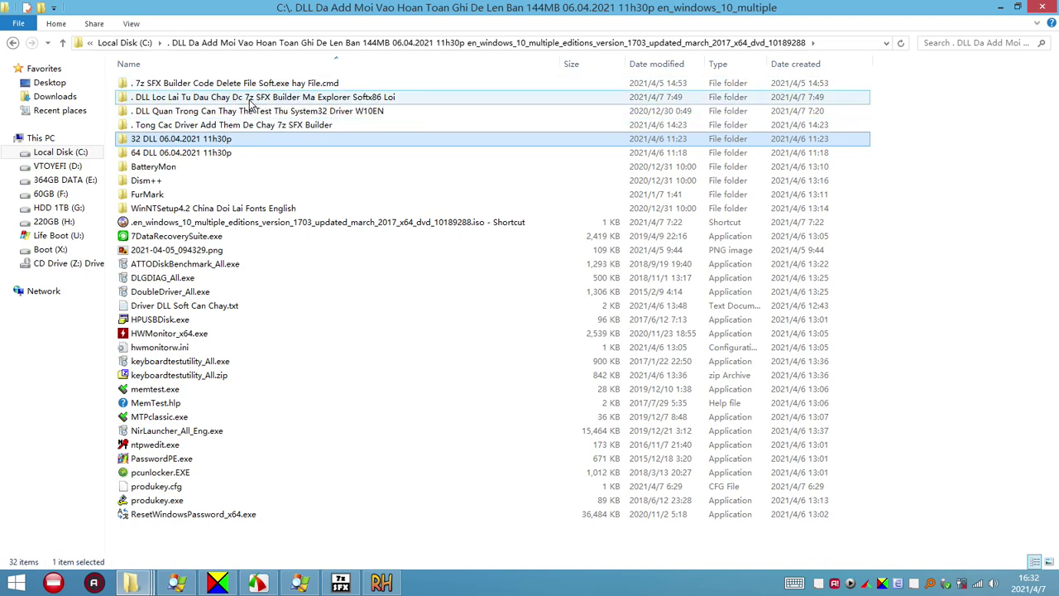
double_click(220, 140)
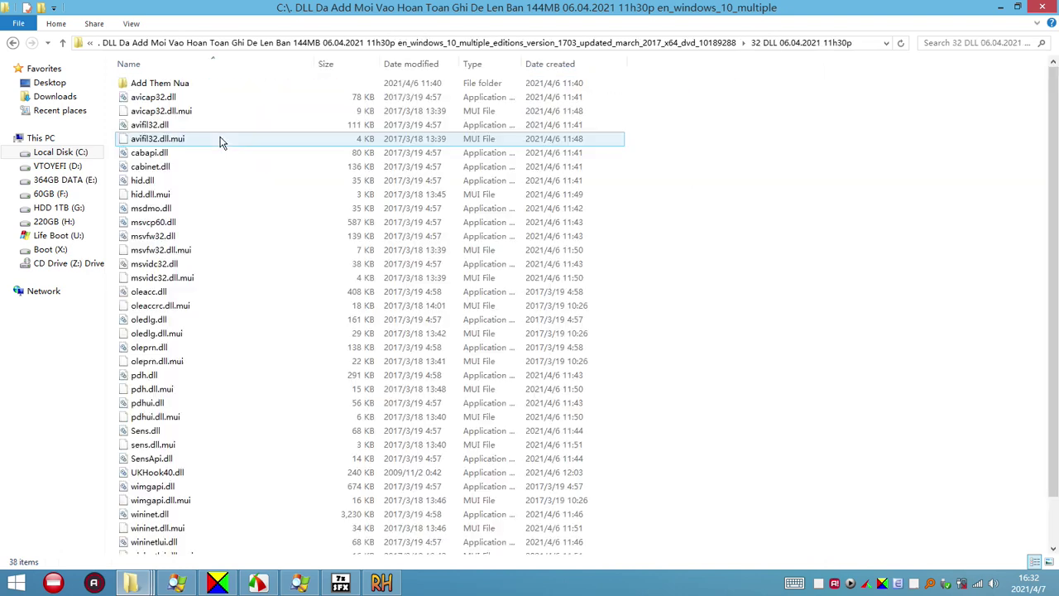
left_click(476, 64)
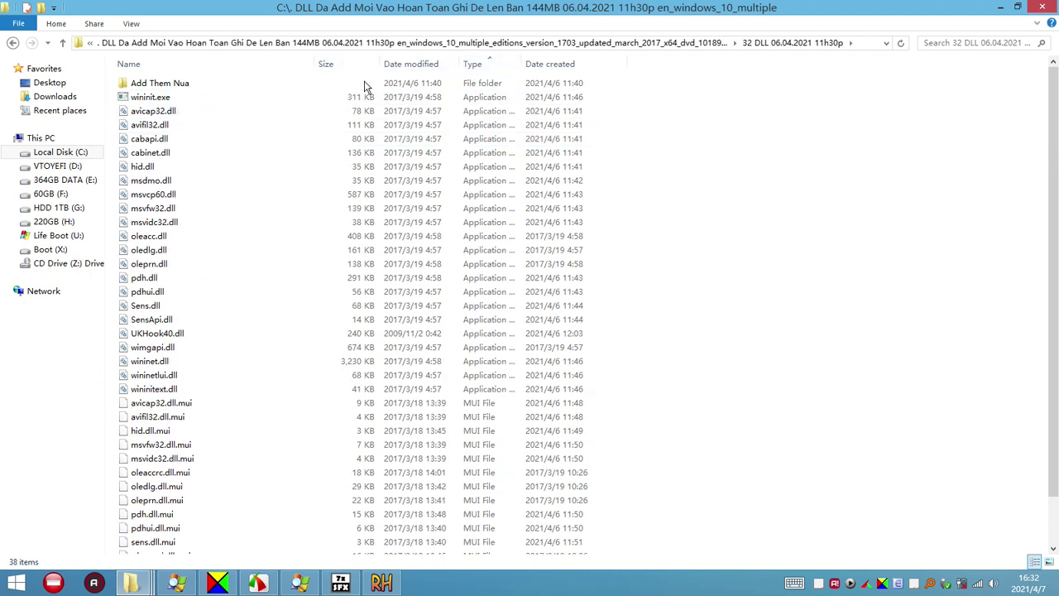
left_click_drag(315, 63, 238, 67)
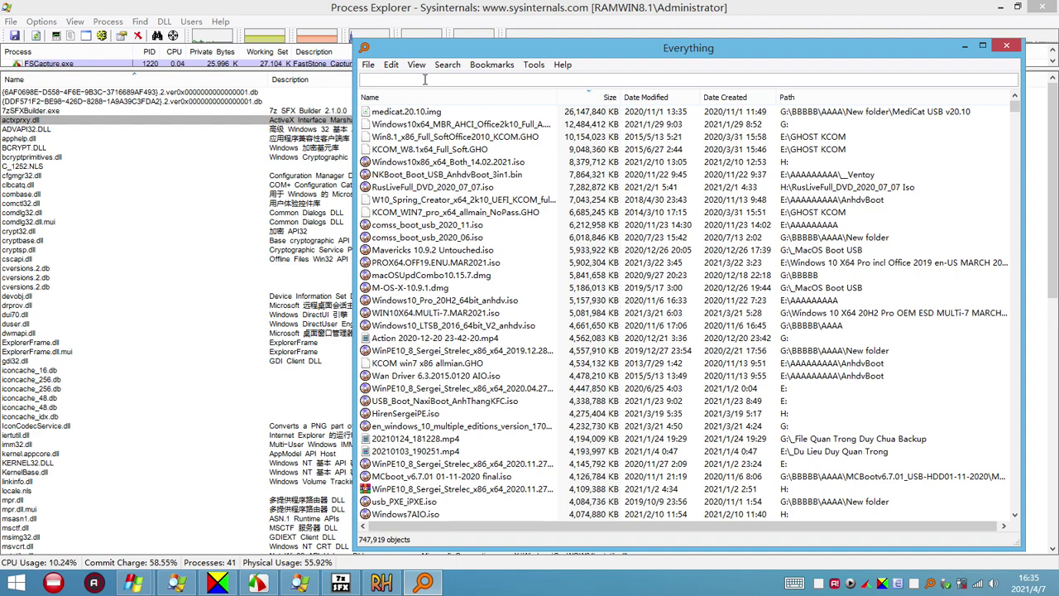
Search Everything for 1703 and browse the Windows 10 version 1703 ISO results
type("1703")
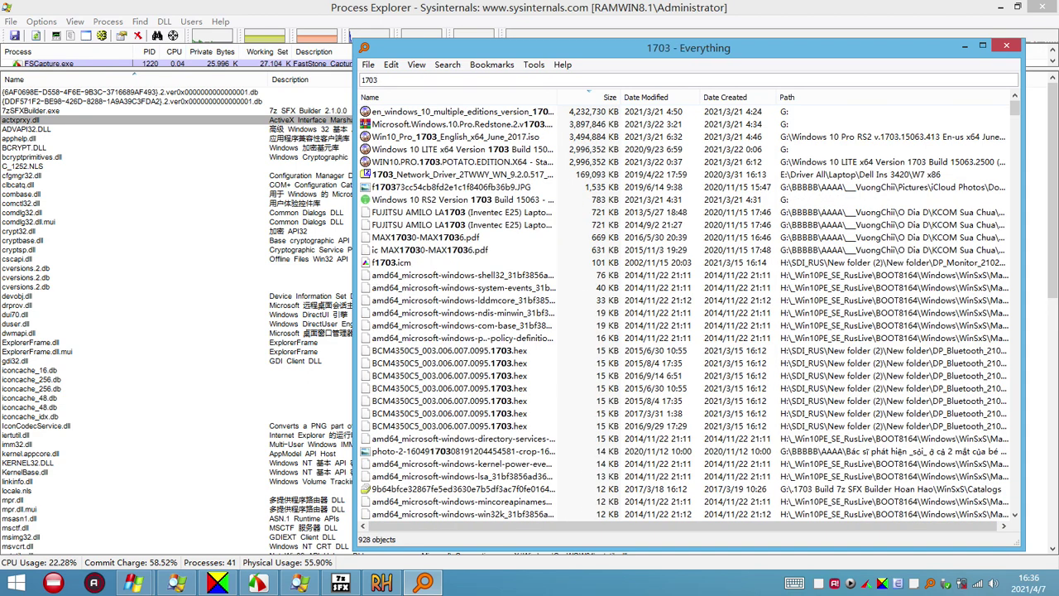
left_click(542, 116)
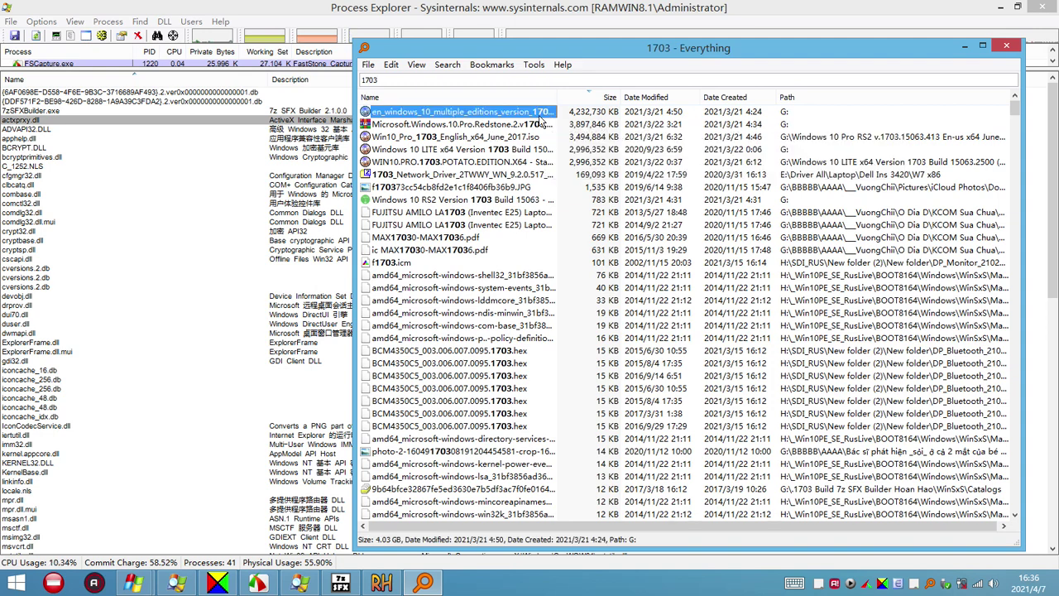
left_click(450, 159)
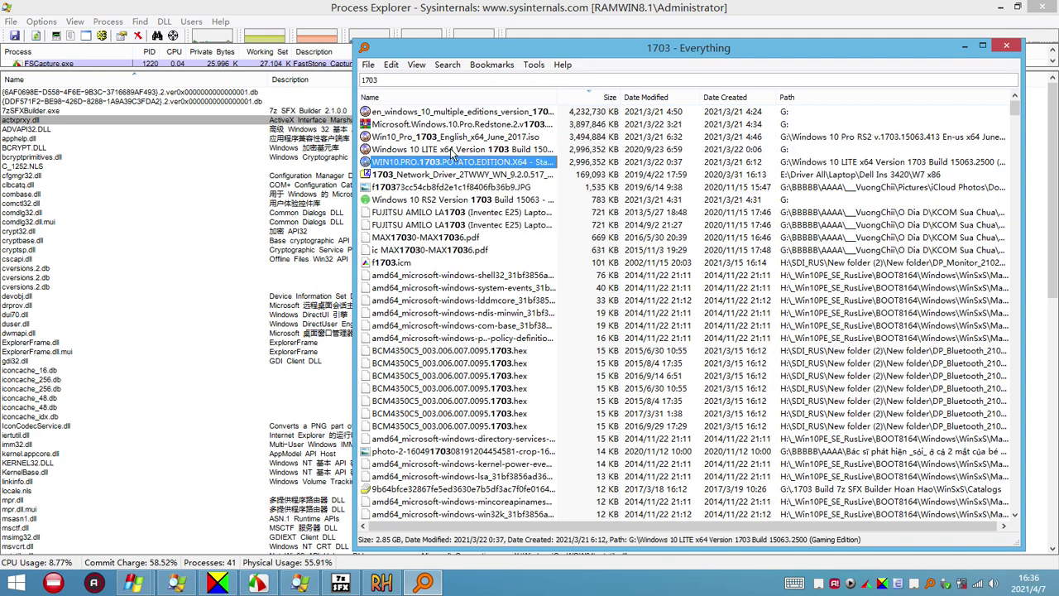
left_click(450, 148)
key("Up")
key("Up")
key("Up")
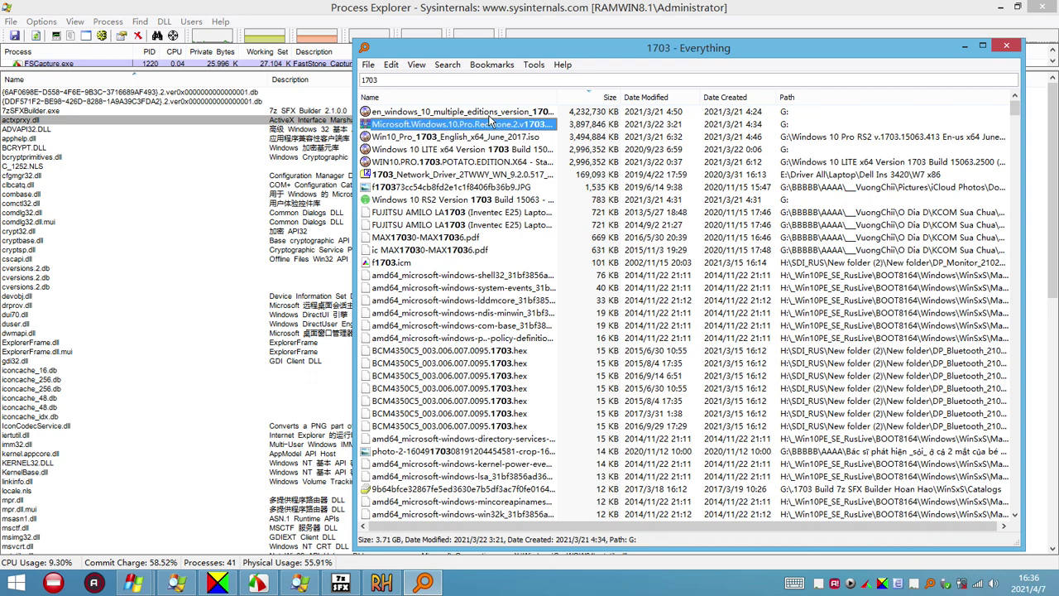
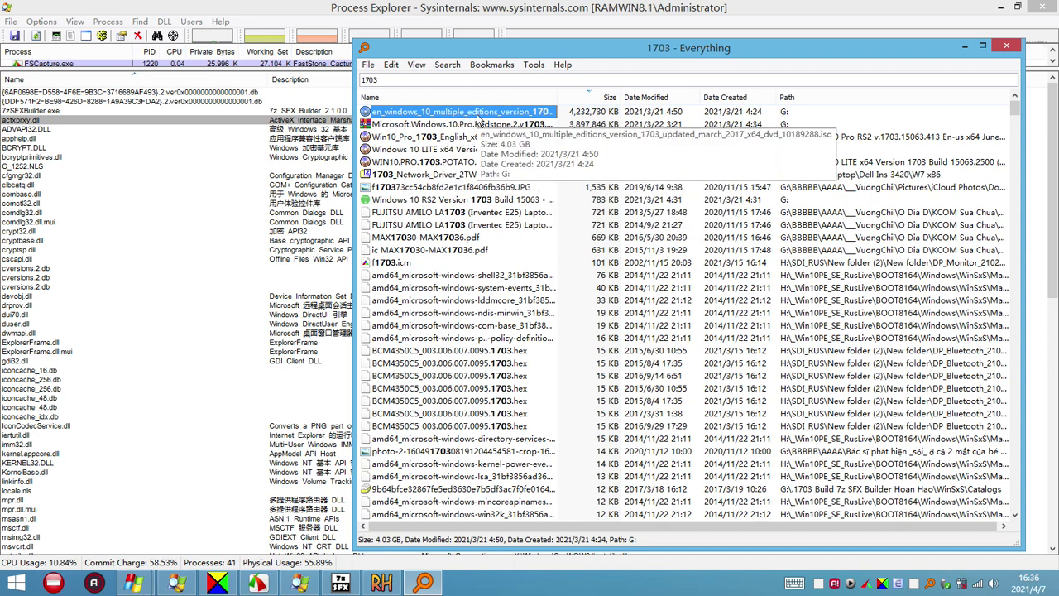
Bring the WinRAR folder window forward and switch it to the Local Disk (C:) root
left_click(142, 585)
left_click(201, 513)
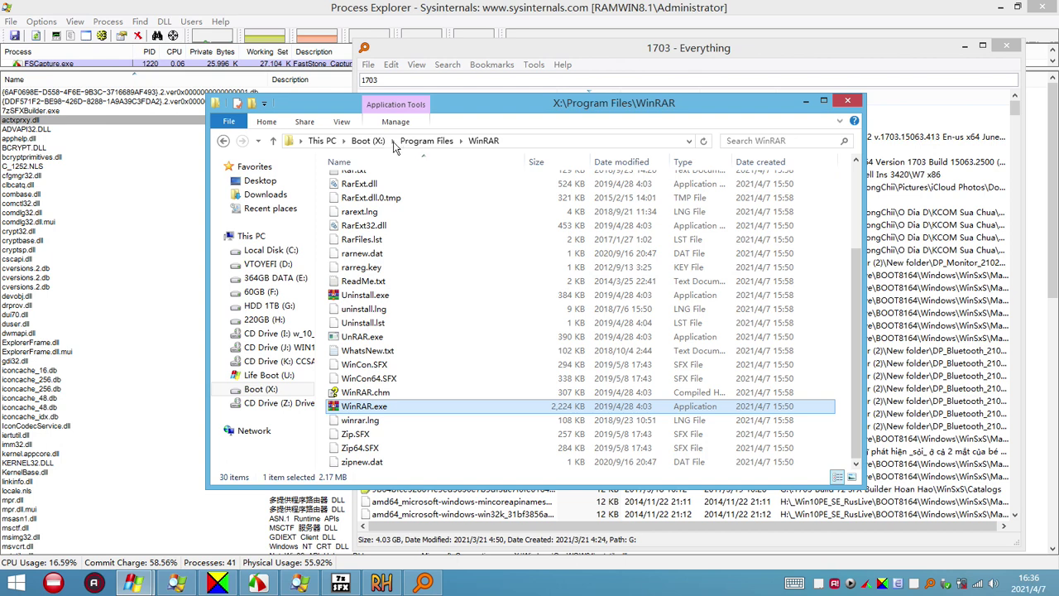
left_click(271, 250)
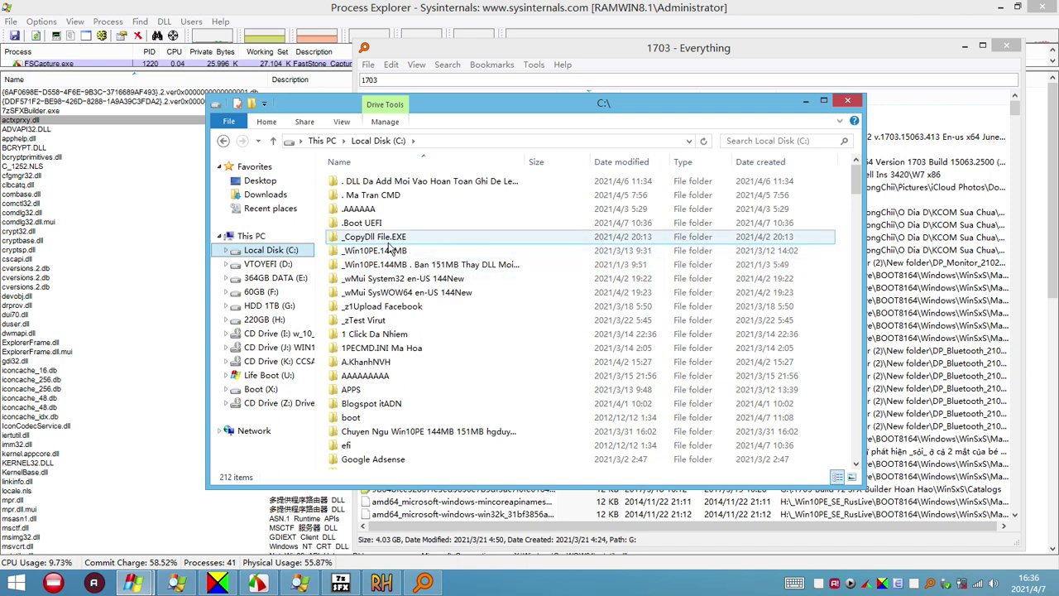
Look into _CopyDll File.EXE and the Win10PE 151MB DLL test folders, then open the added-DLLs folder
double_click(390, 238)
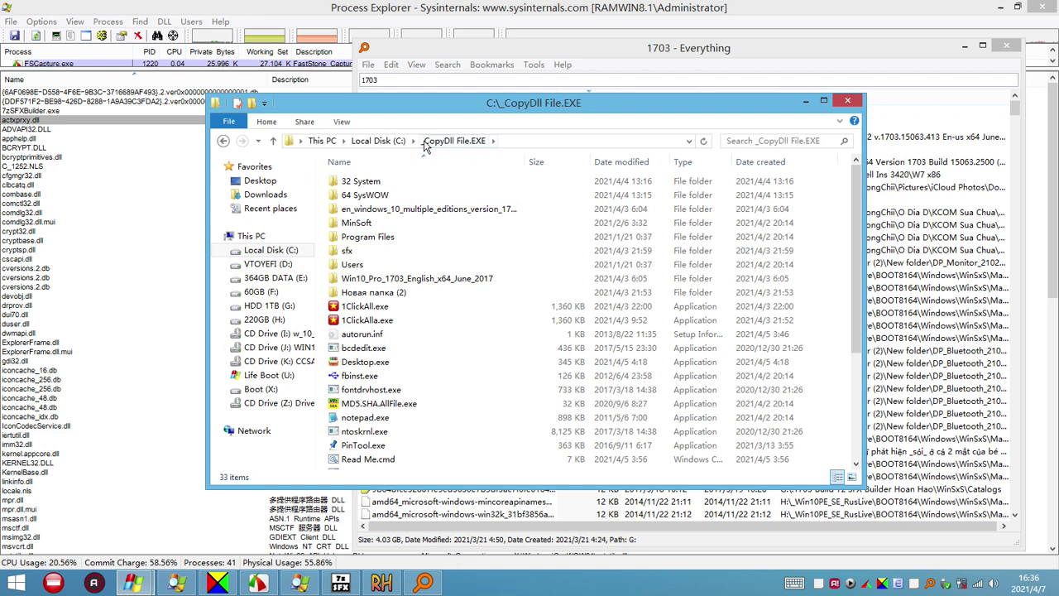
left_click(393, 142)
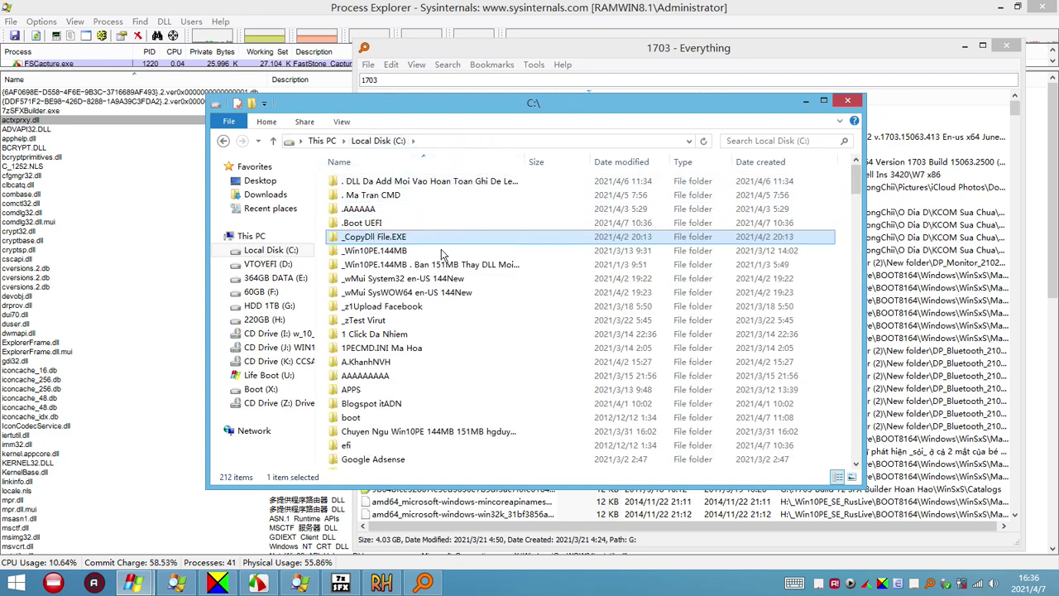
double_click(444, 265)
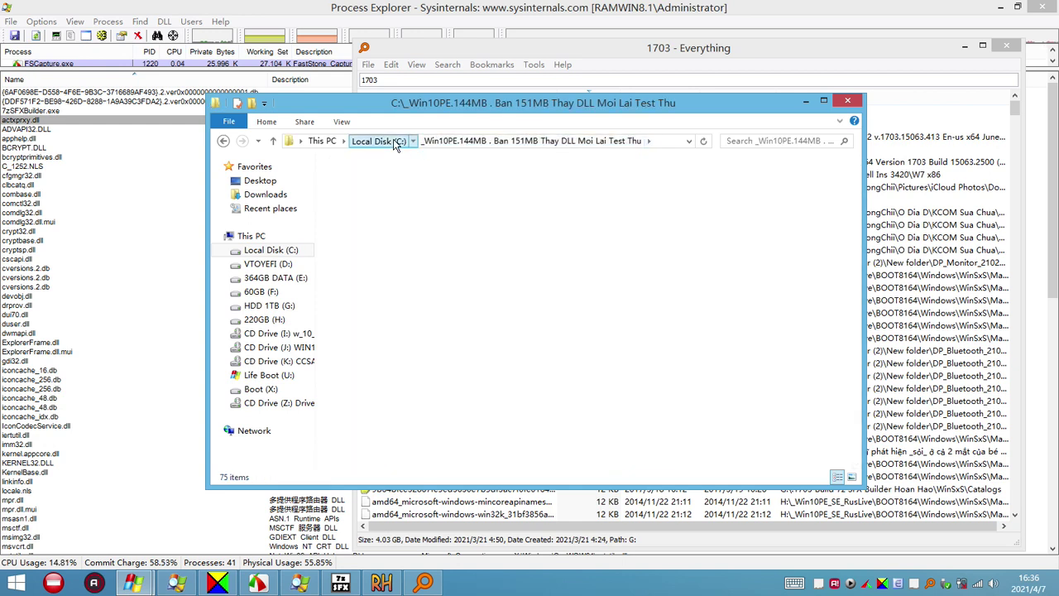
left_click(377, 141)
left_click(454, 279)
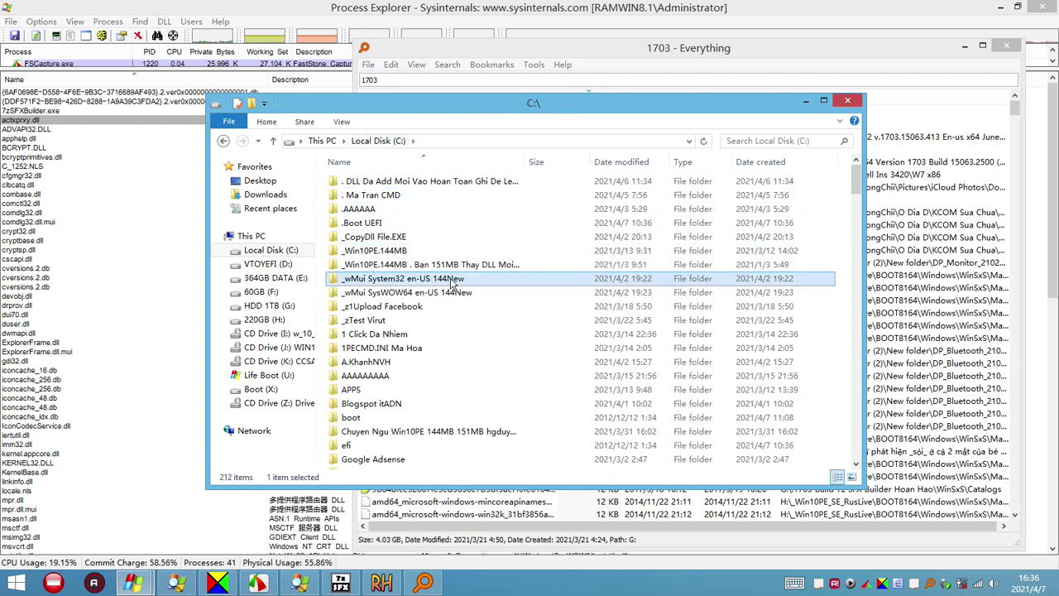
double_click(389, 181)
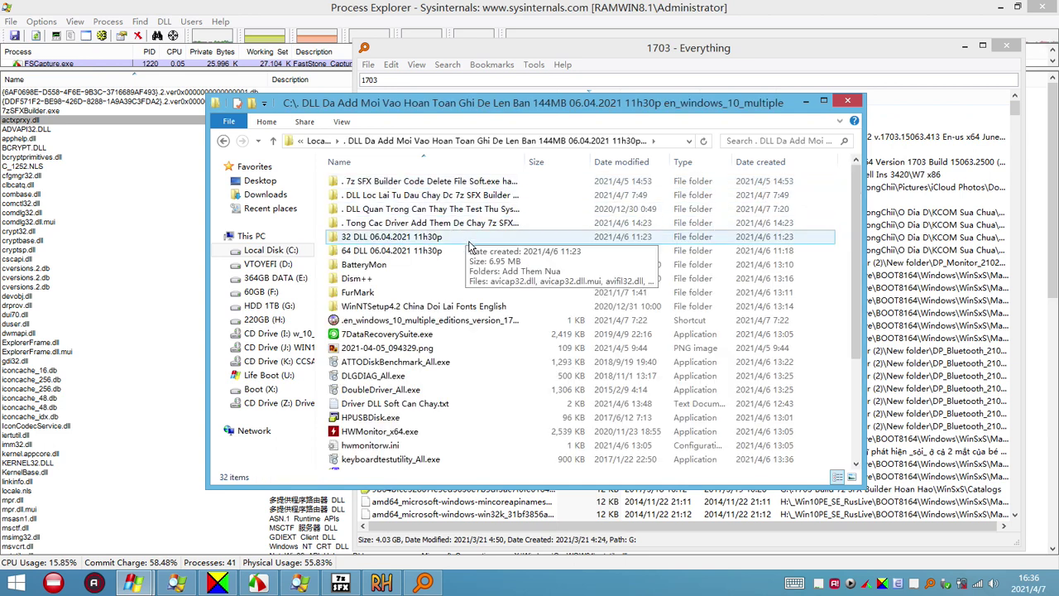
Widen the Name column, open the 7z SFX Builder driver folder and move its window lower right
left_click(466, 223)
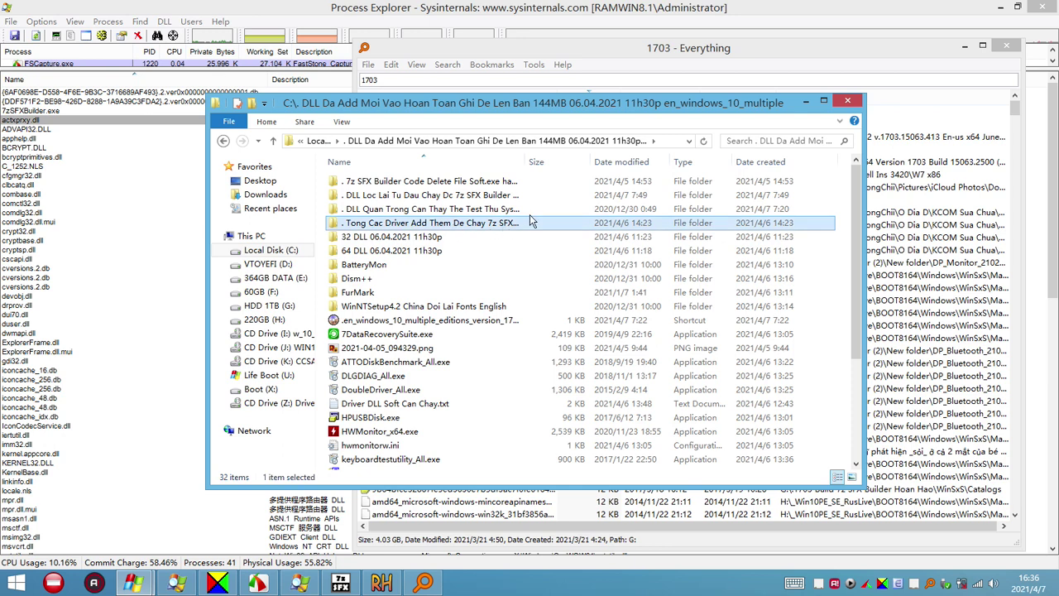
left_click_drag(528, 161, 638, 162)
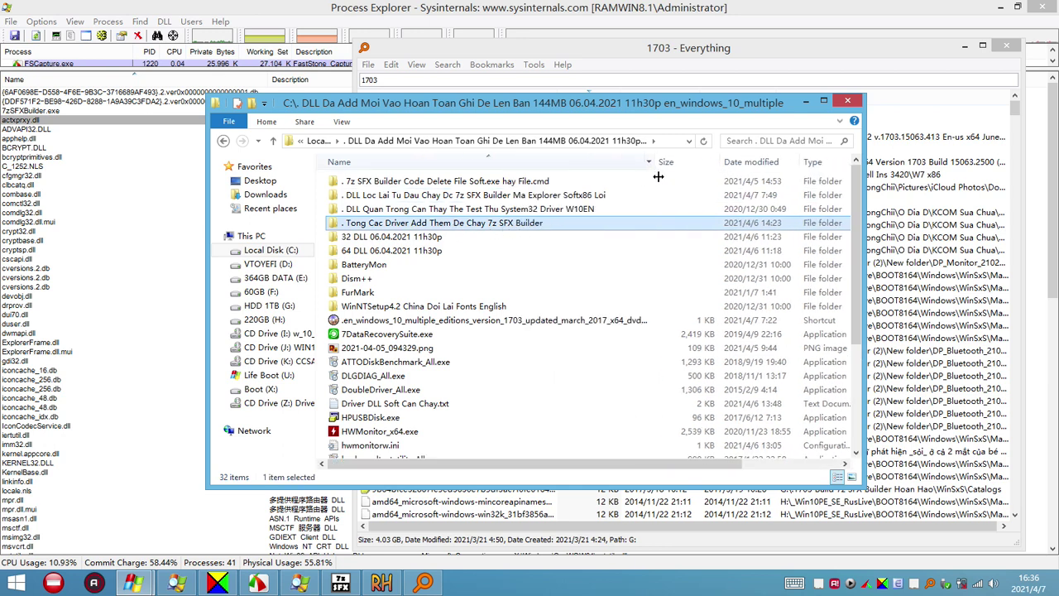
double_click(468, 226)
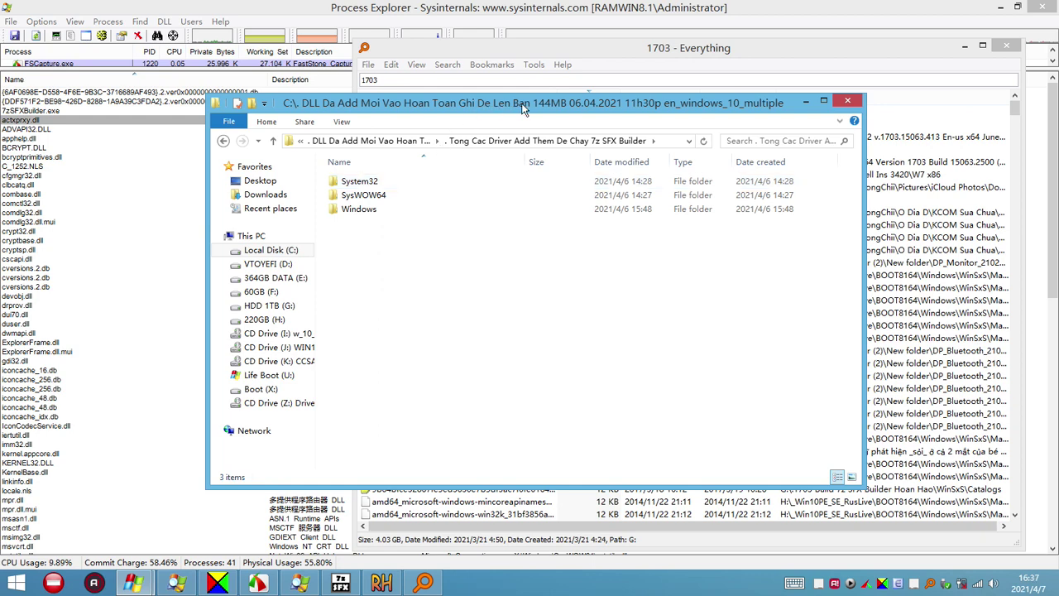
left_click_drag(523, 109, 717, 175)
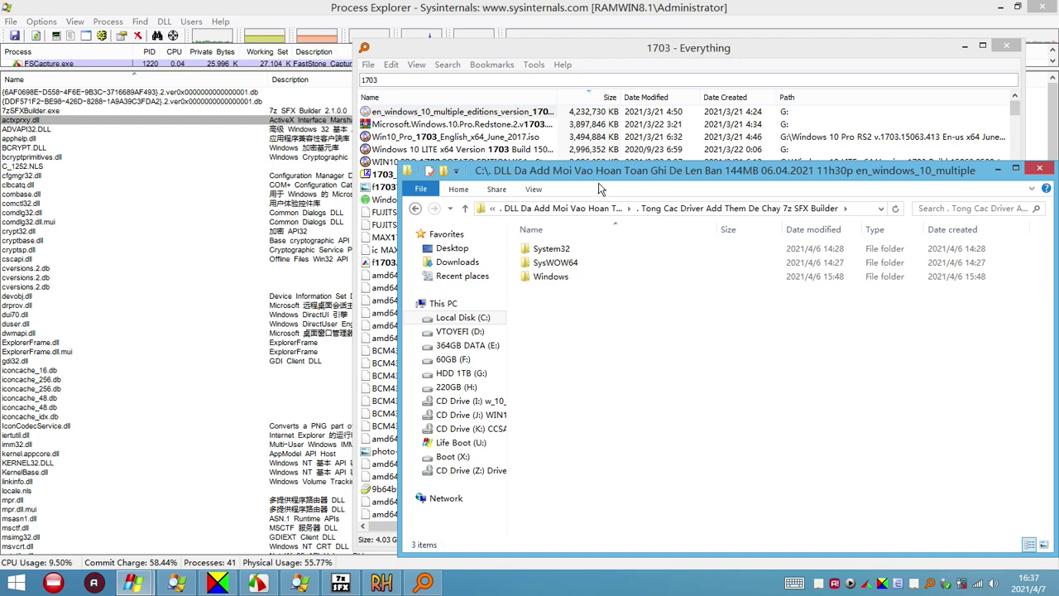
Close Everything and dock a narrower Process Explorer at the left, with Path right after Name
left_click_drag(403, 164, 550, 230)
left_click(1005, 46)
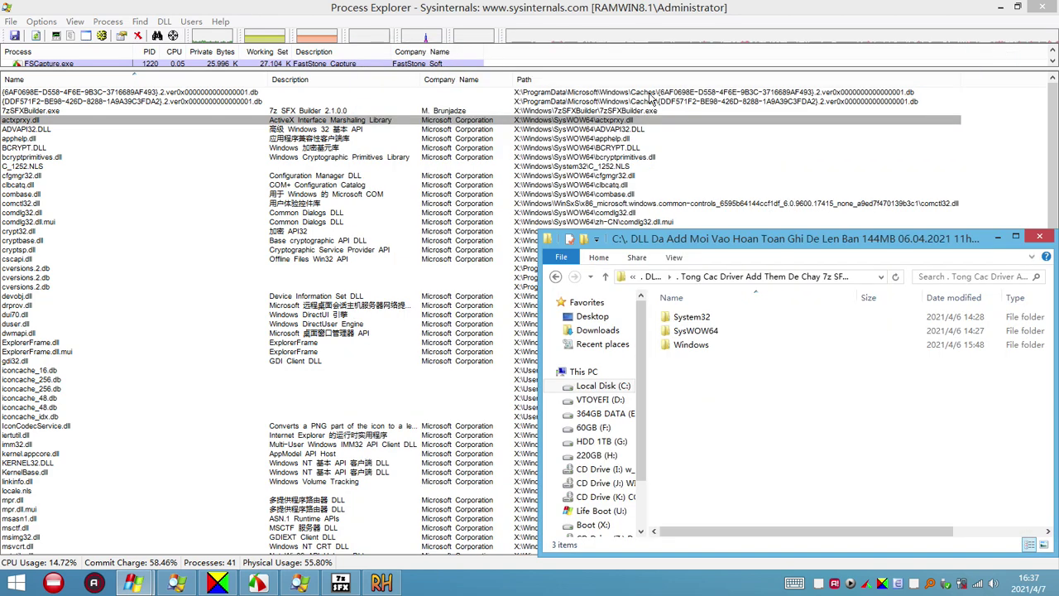
left_click(847, 10)
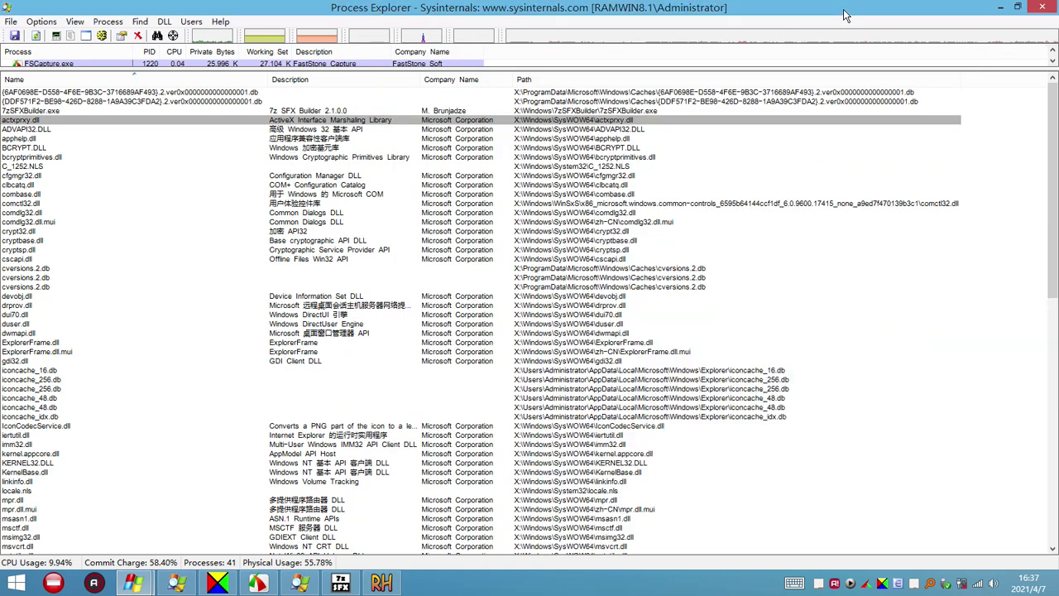
left_click(1017, 6)
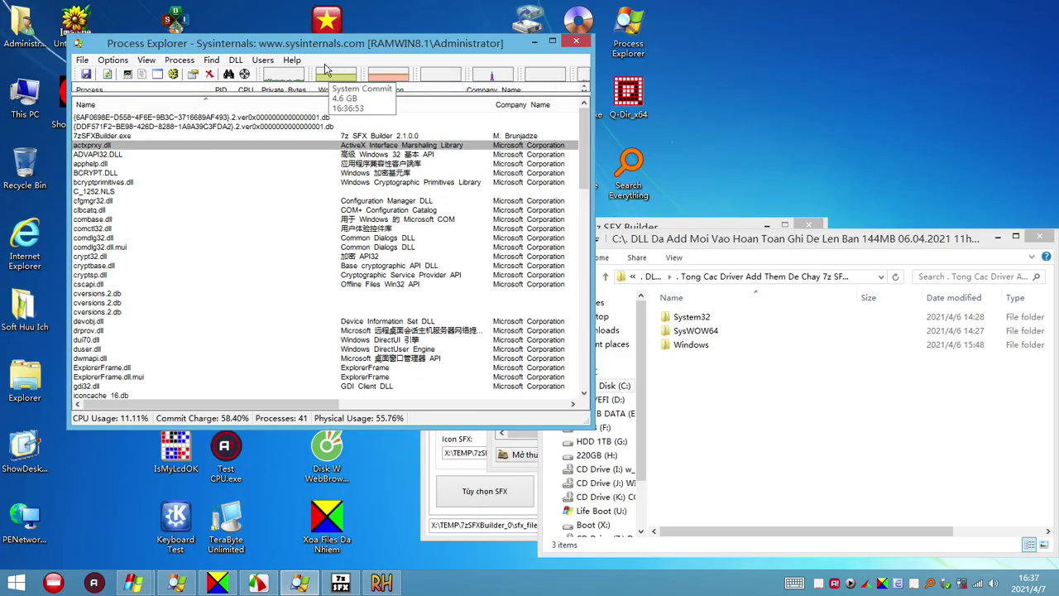
left_click_drag(312, 49, 260, 18)
left_click_drag(526, 396, 571, 568)
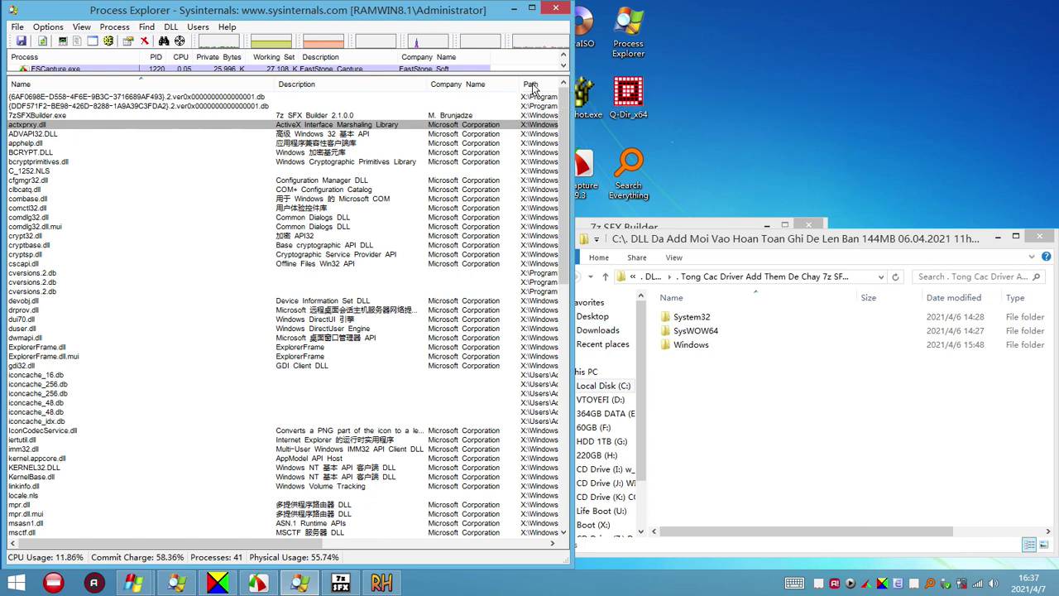
left_click_drag(533, 85, 307, 87)
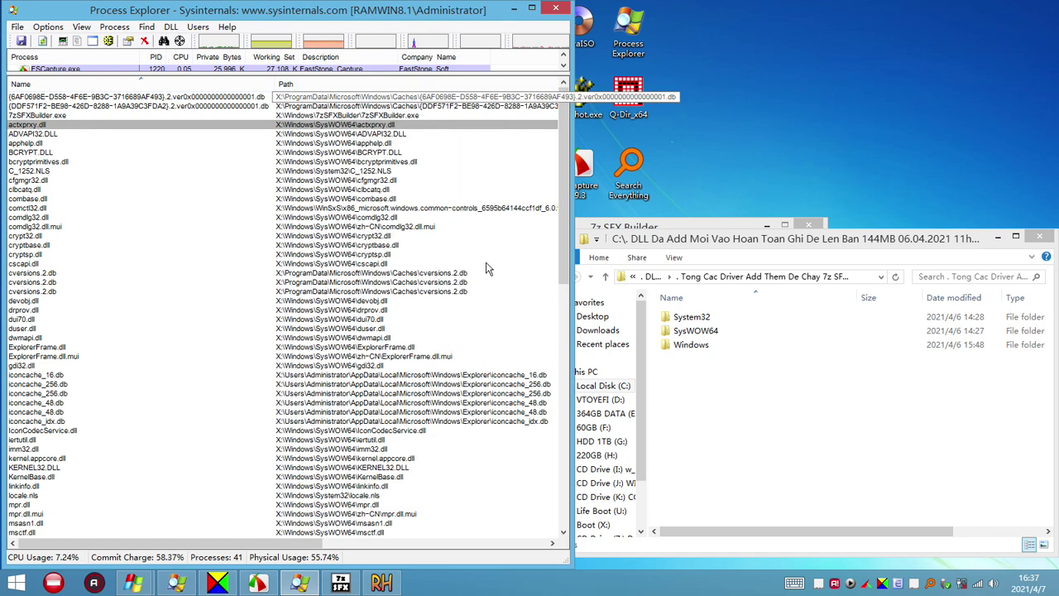
left_click_drag(305, 544, 237, 532)
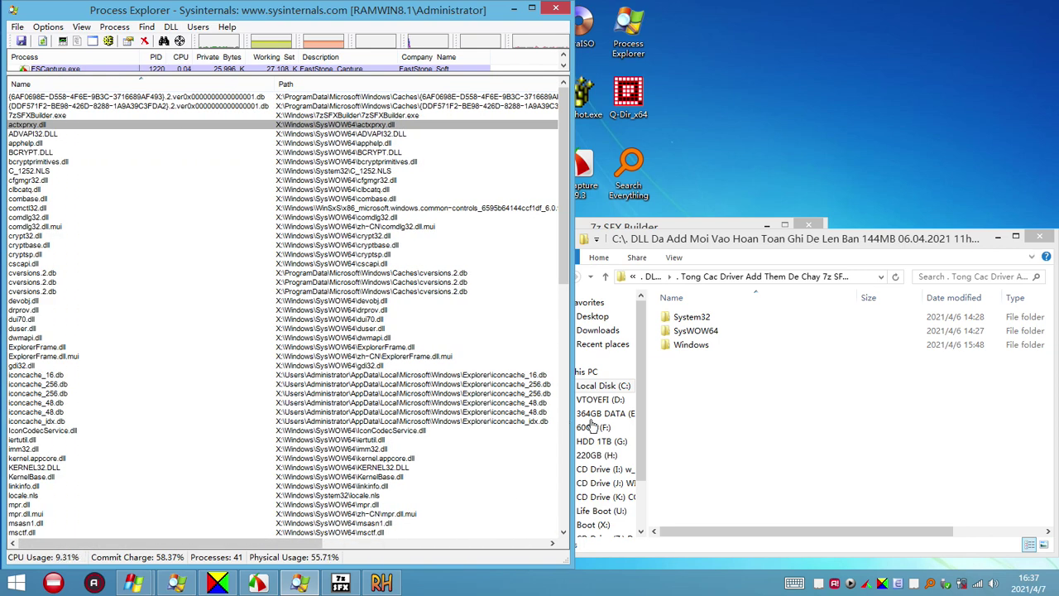
Make the driver folder window taller at the screen top and open a new This PC window
left_click(757, 239)
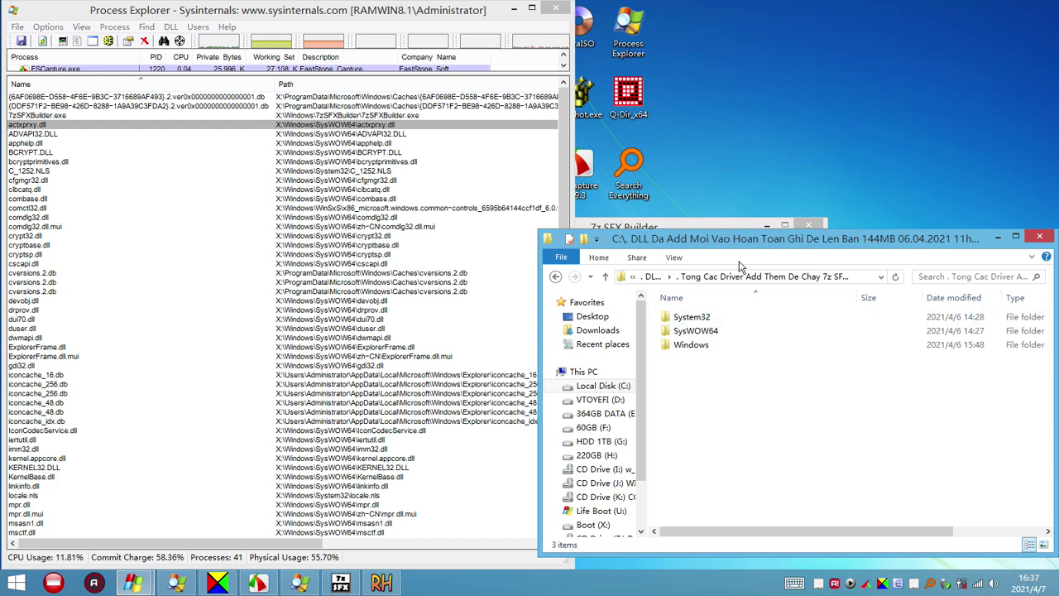
key("shift+Print")
left_click_drag(728, 37, 763, 15)
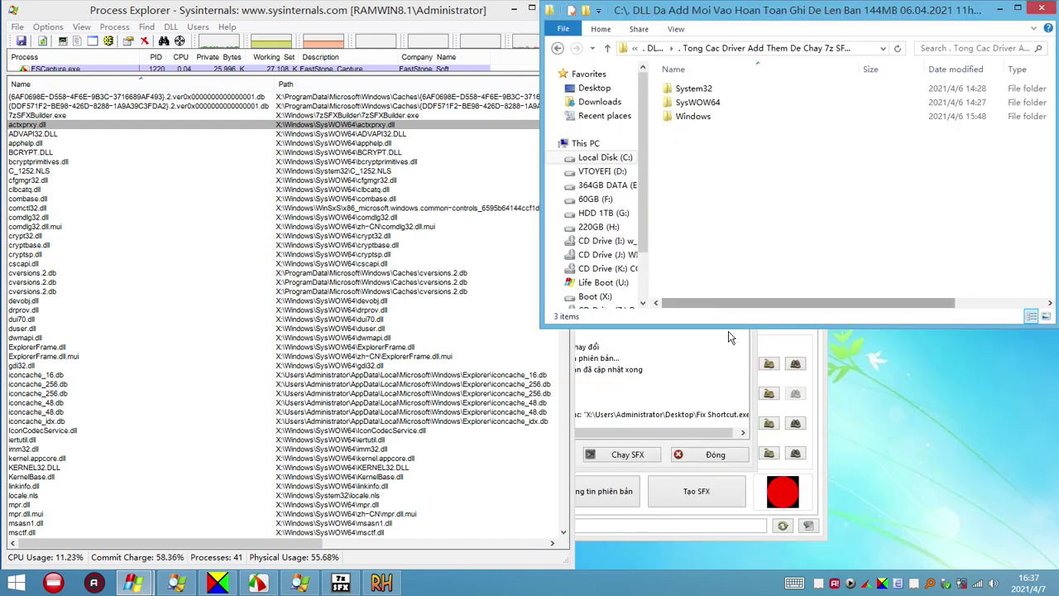
left_click_drag(730, 325, 737, 566)
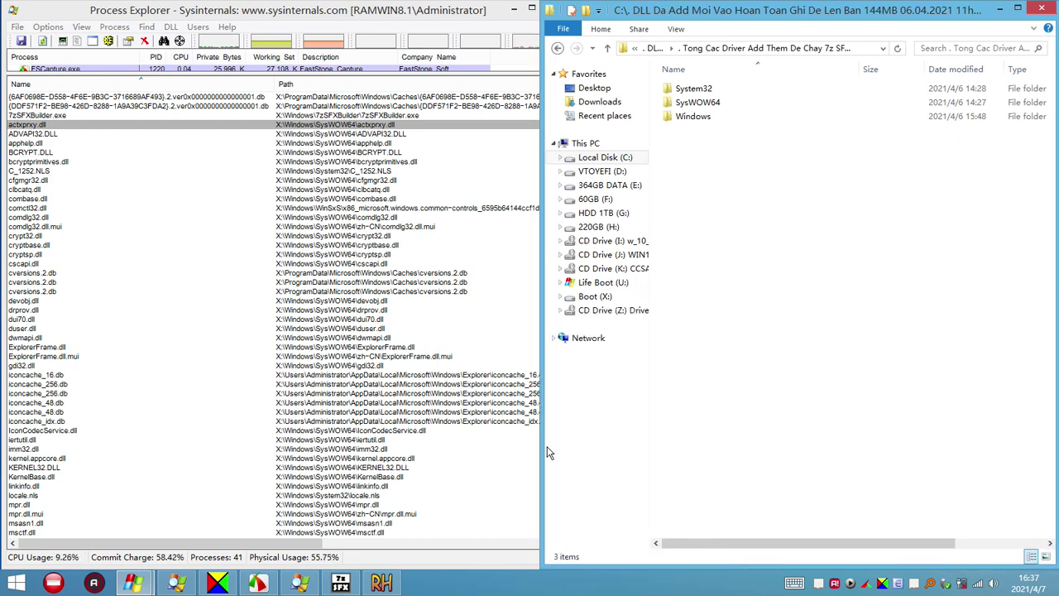
left_click_drag(543, 447, 612, 451)
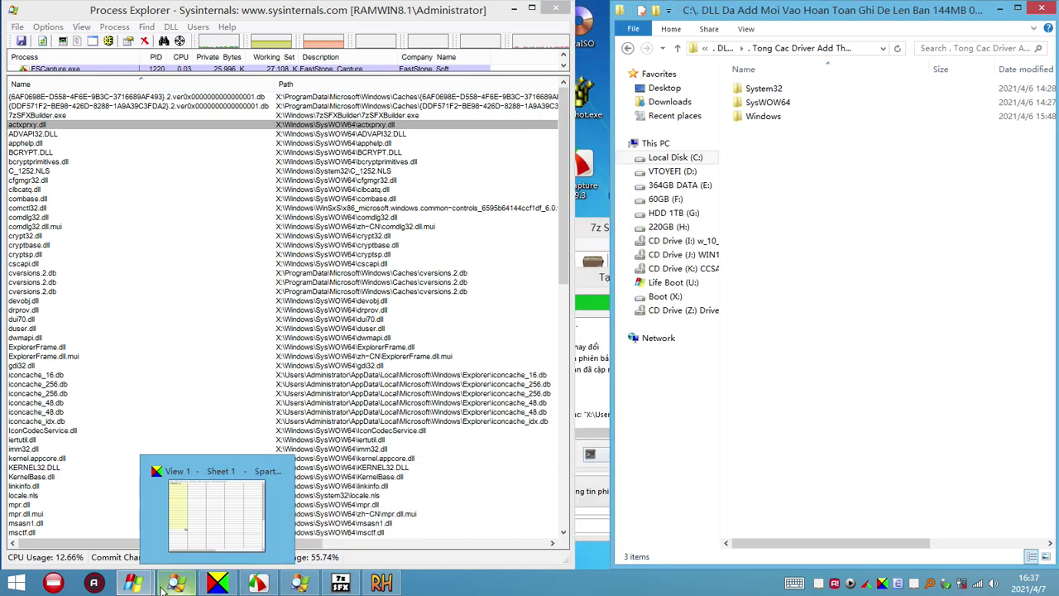
mouse_move(140, 587)
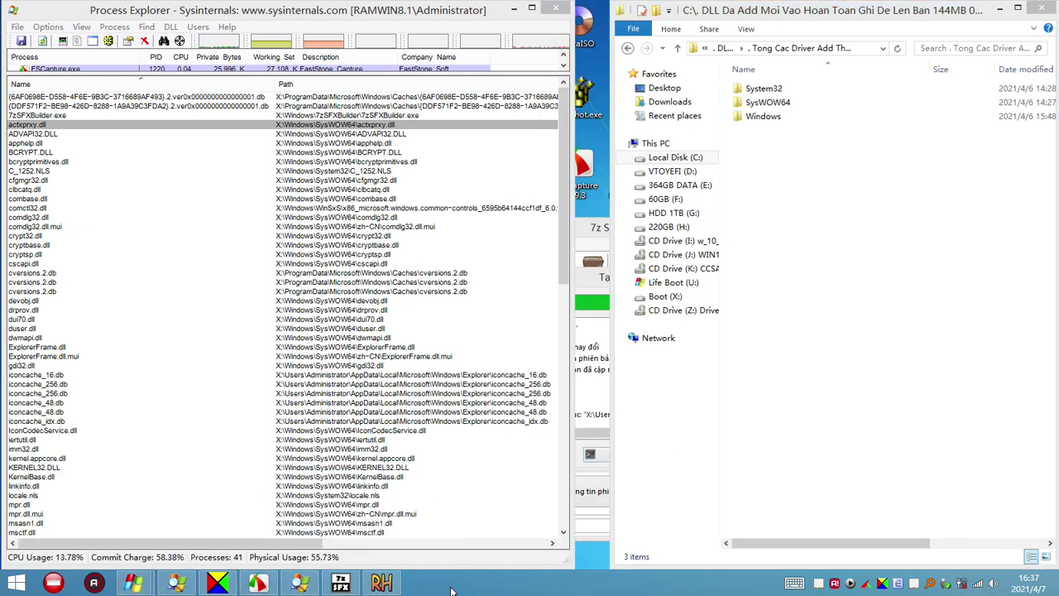
key("super+e")
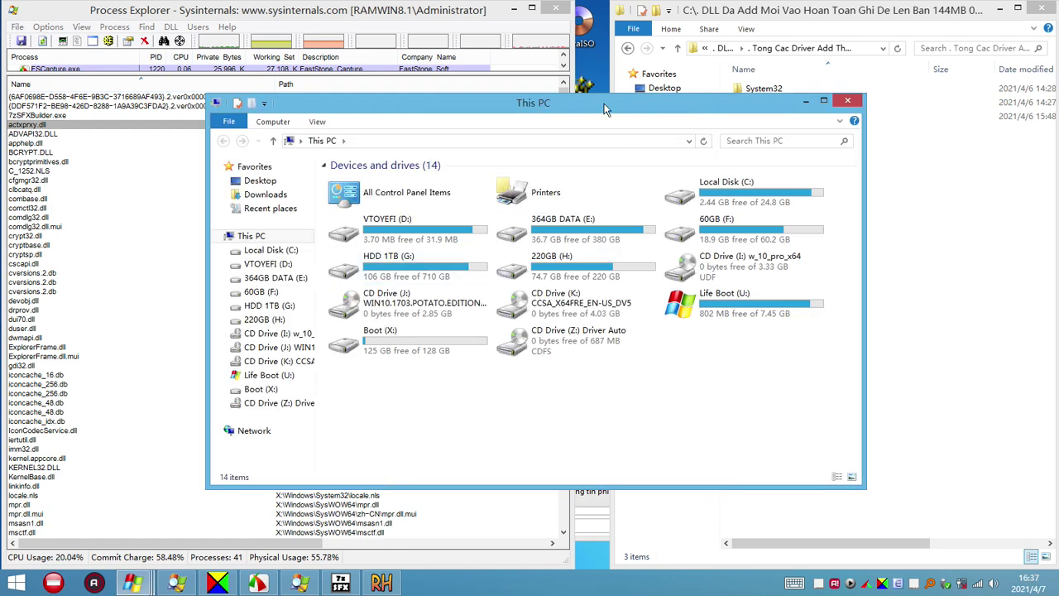
Fit the This PC window into the lower right and open the Boot (X:) drive
key("shift+Print")
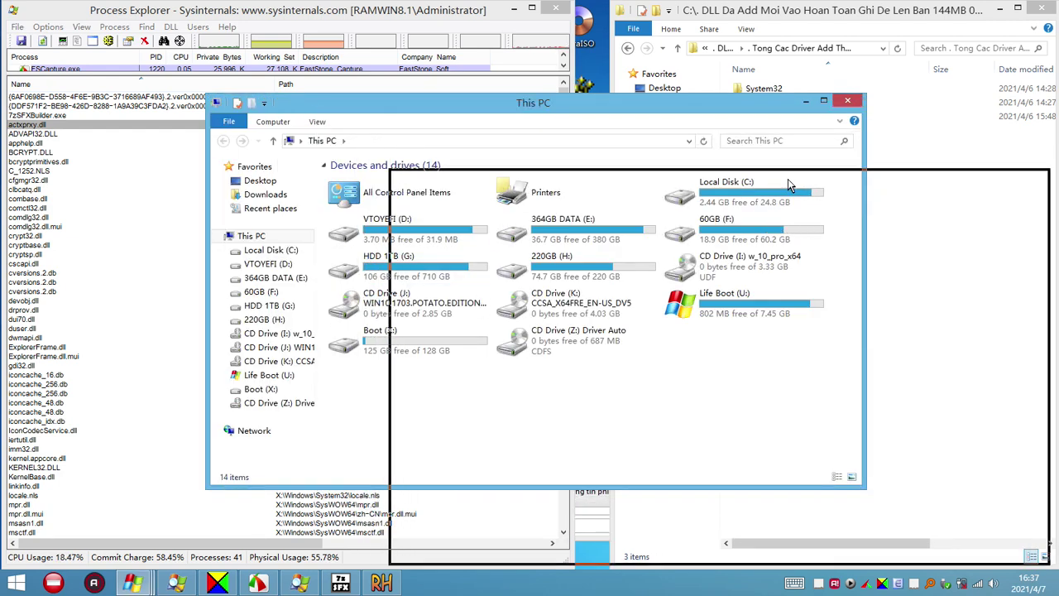
left_click_drag(788, 182, 801, 187)
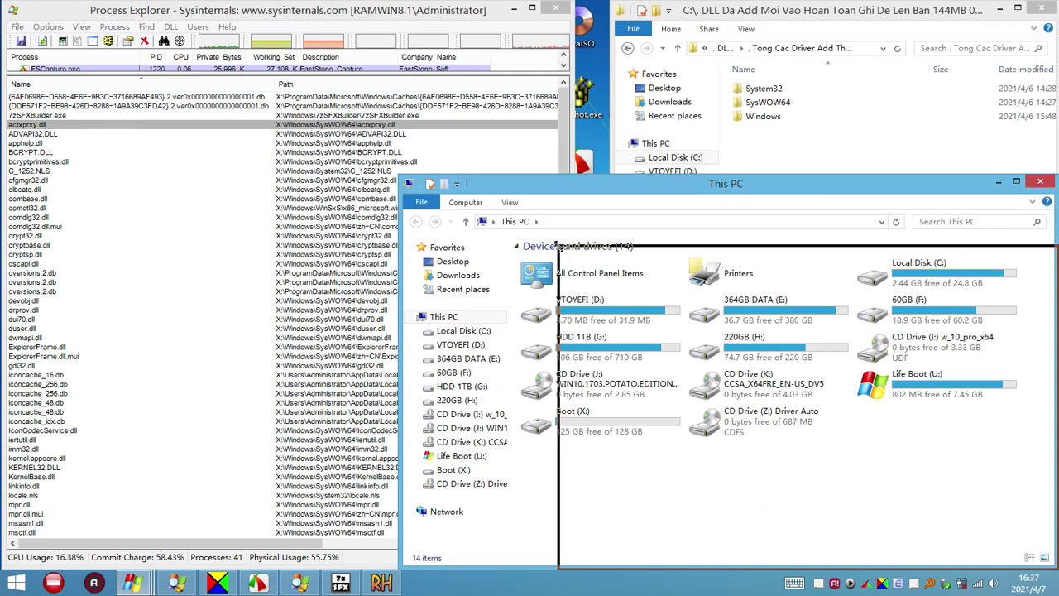
left_click_drag(558, 246, 559, 241)
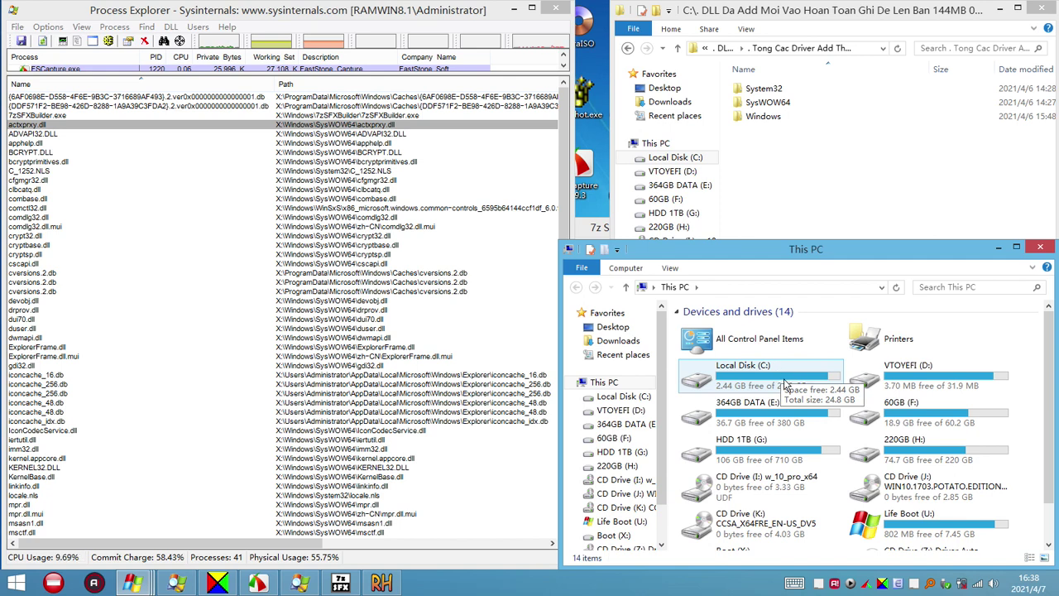
left_click(782, 458)
scroll(803, 476, "down", 1)
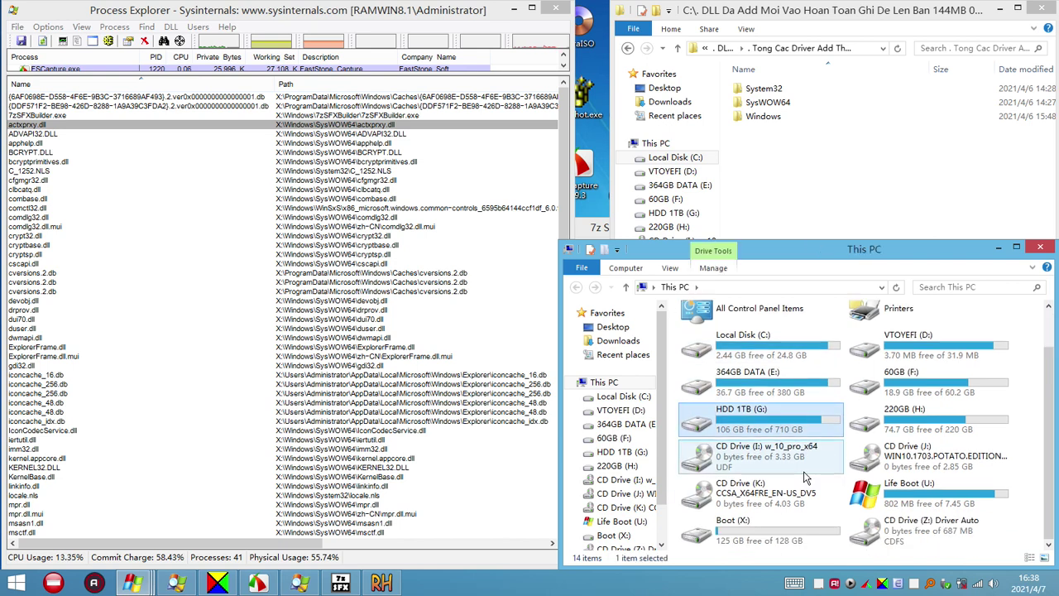
left_click(779, 527)
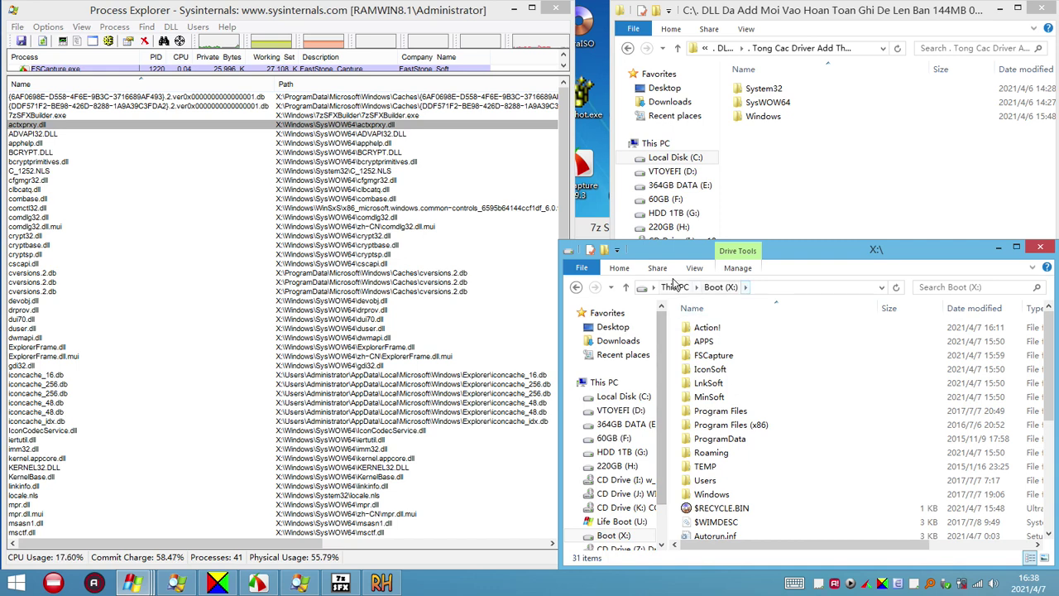
Create a folder named '. DLL Chon Loc' on Boot (X:) and open it
left_click(605, 251)
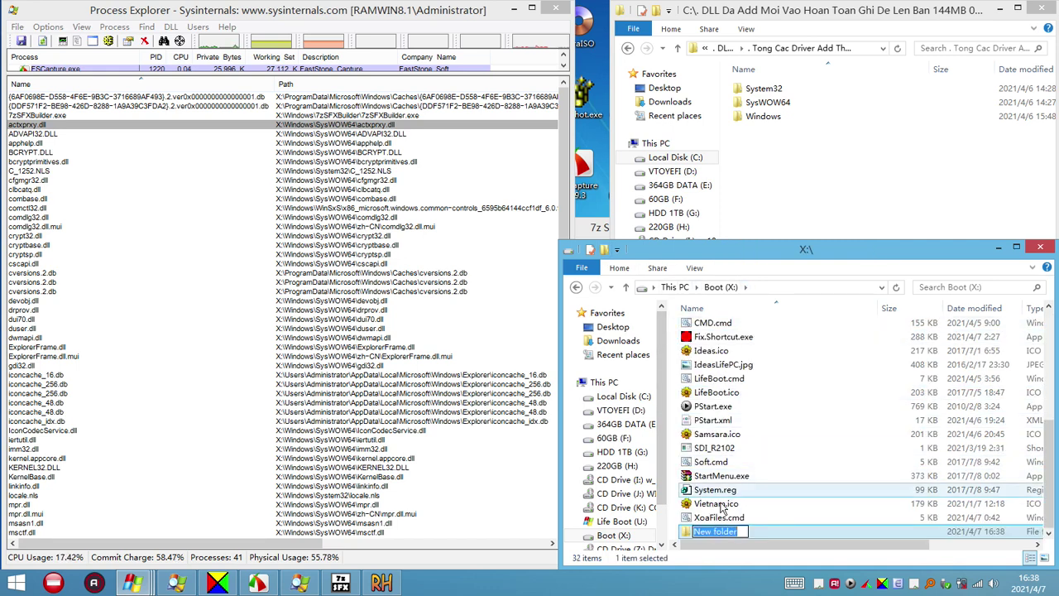
type("c")
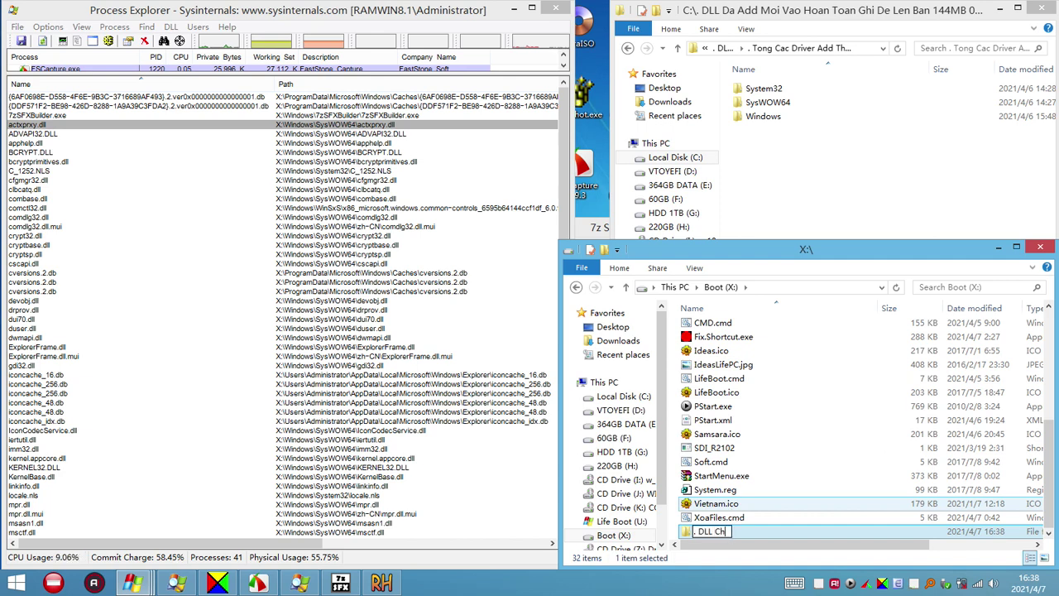
type("on Lo")
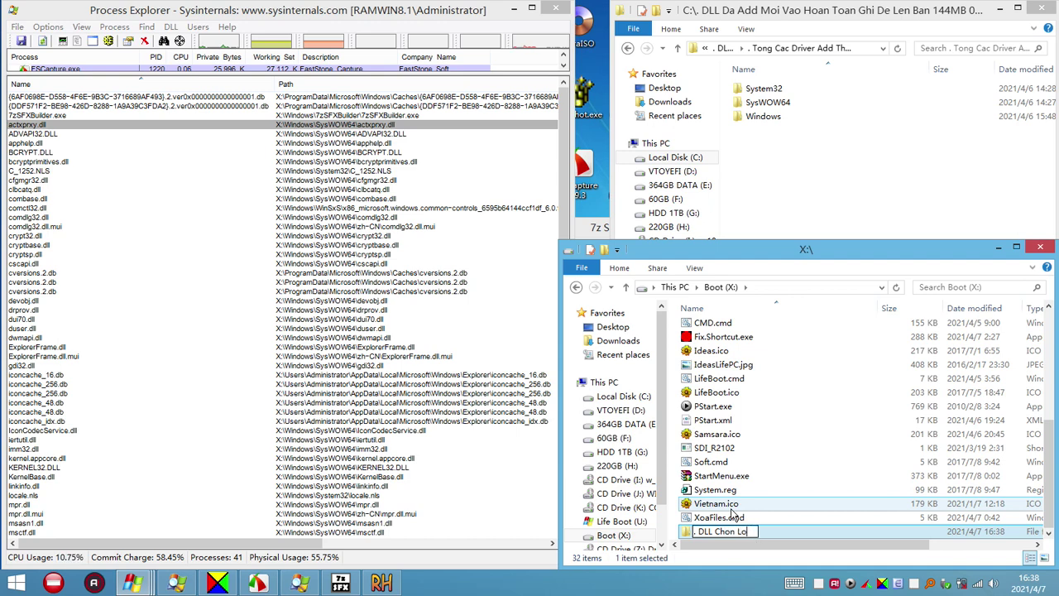
type("c")
key("Return")
key("Return")
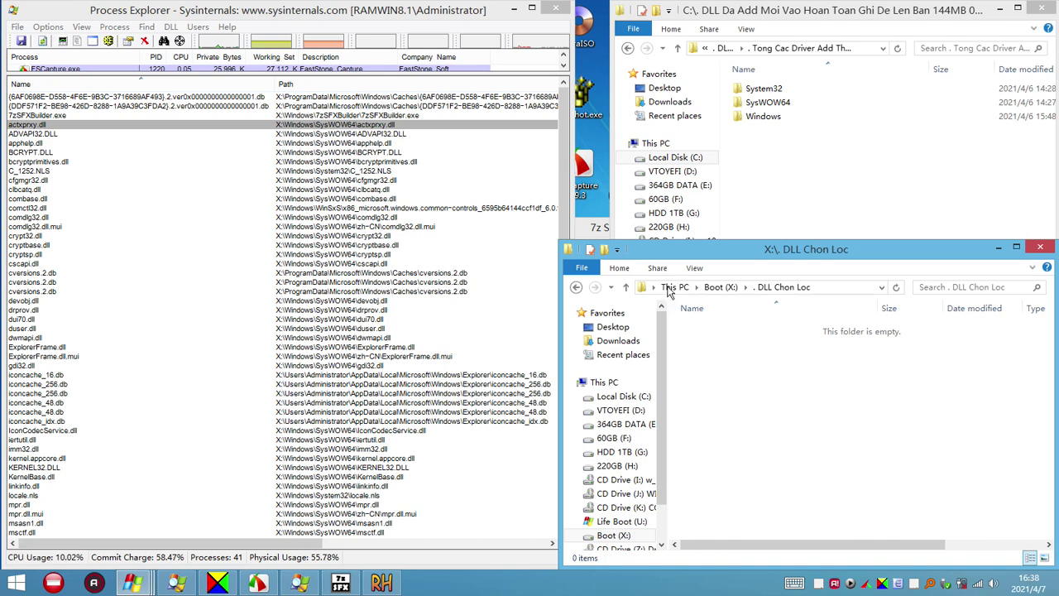
Create New folder and New folder (2) inside '. DLL Chon Loc'
left_click(604, 252)
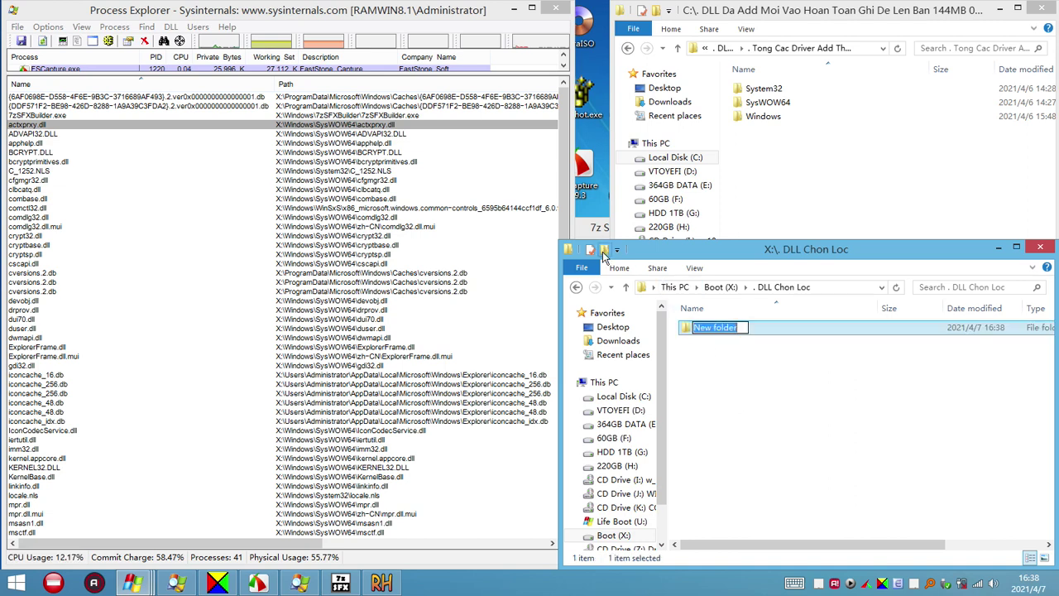
left_click(604, 252)
left_click(716, 327)
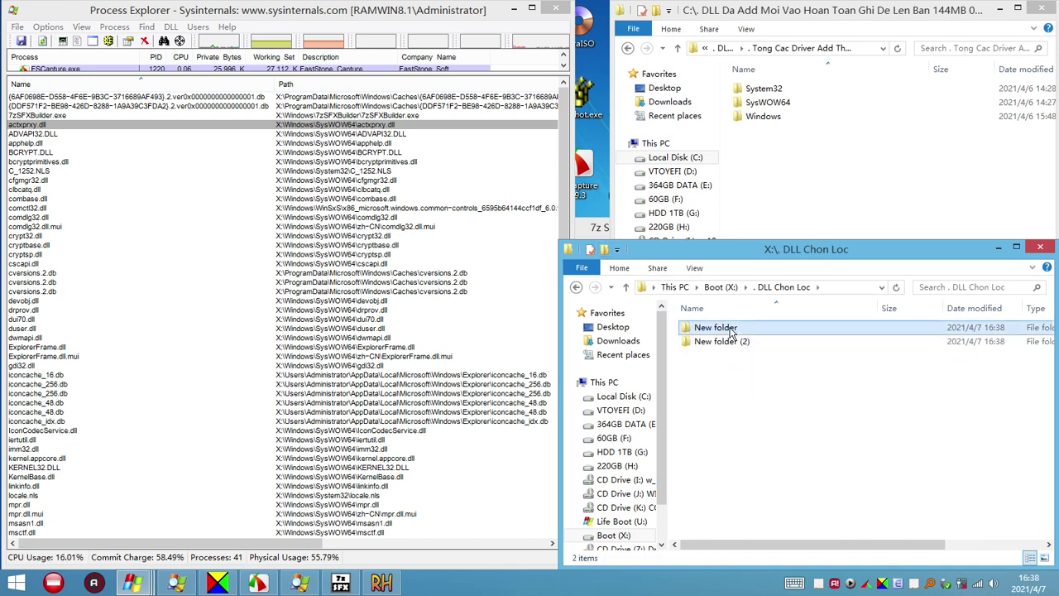
Put the source System32 folder name into edit mode and narrow the source window
left_click(790, 91)
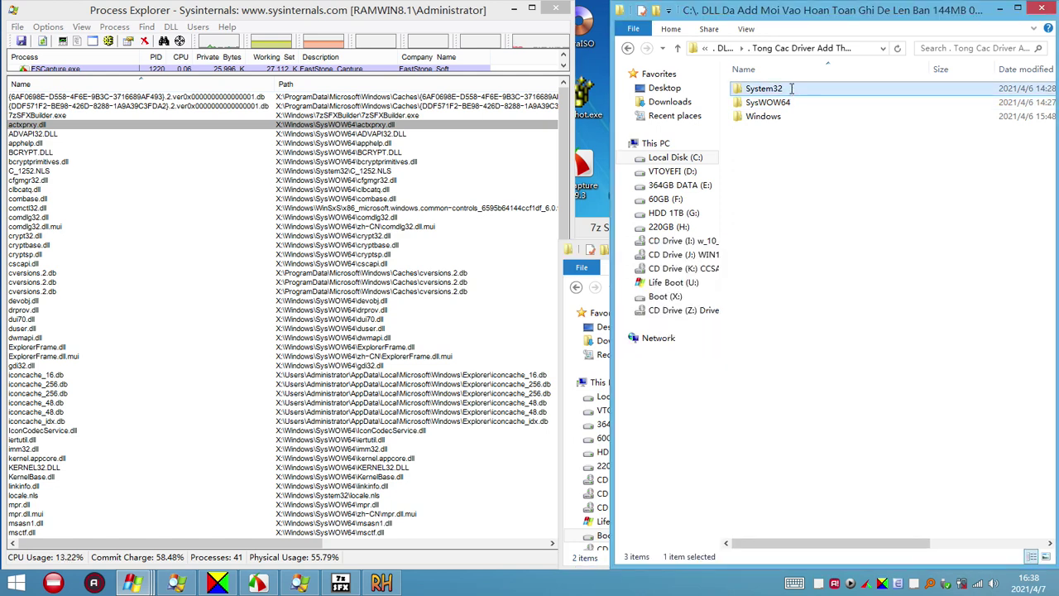
left_click(791, 89)
key("ctrl+c")
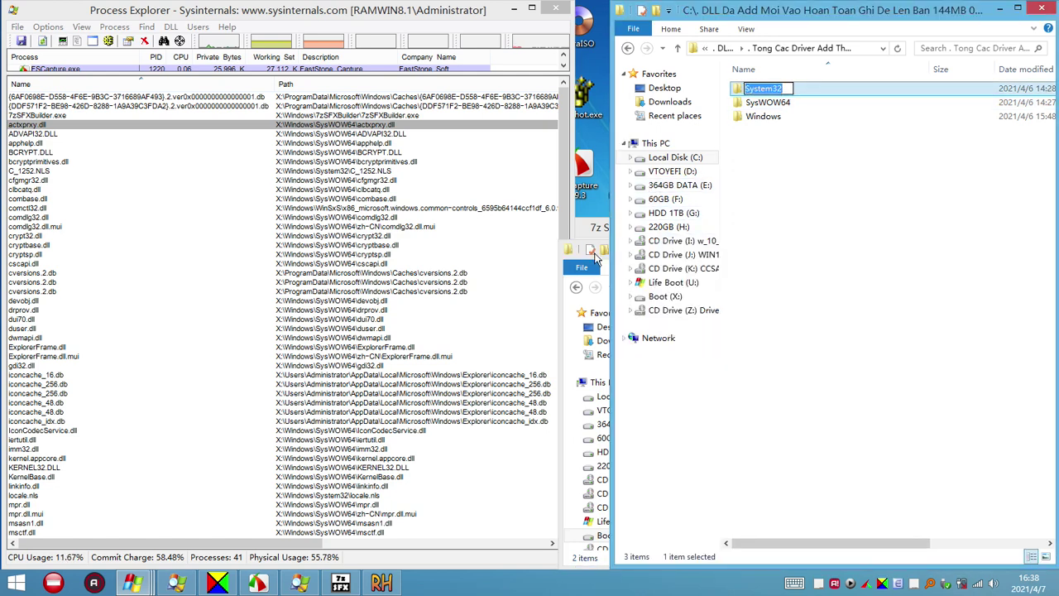
left_click_drag(610, 277, 664, 277)
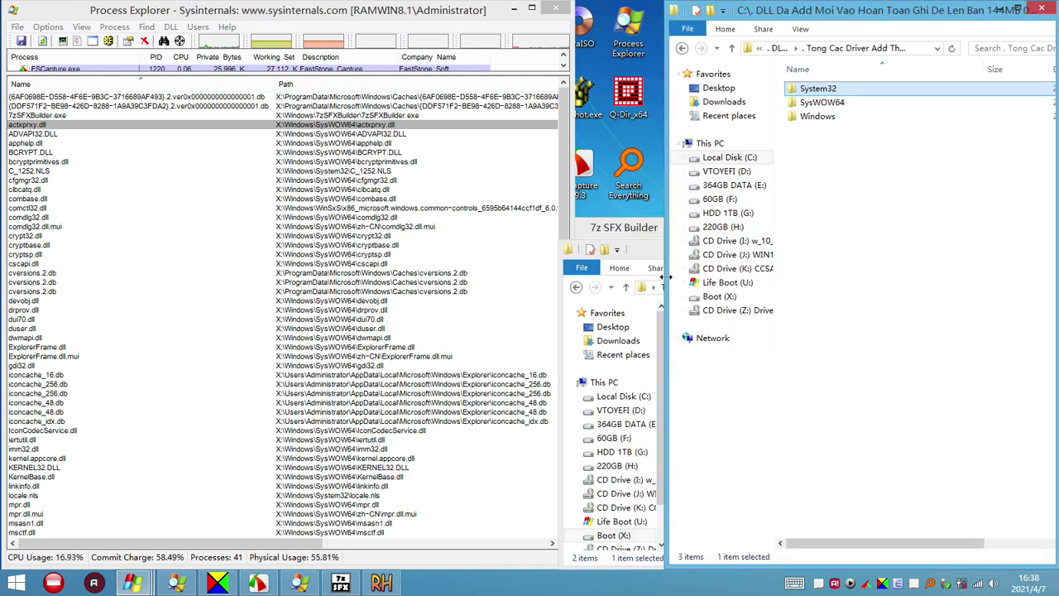
left_click(654, 253)
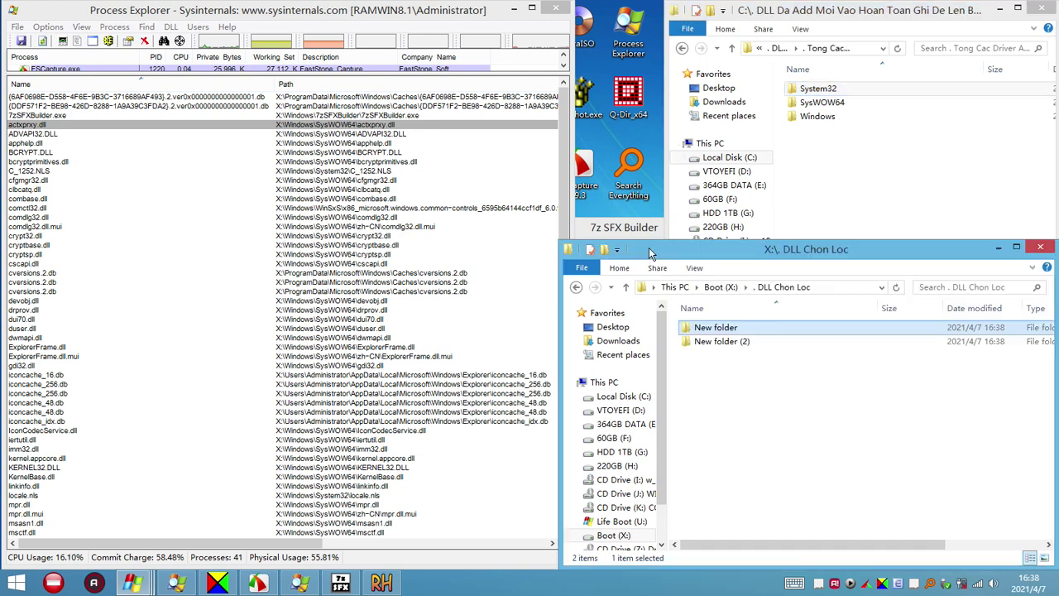
left_click(882, 585)
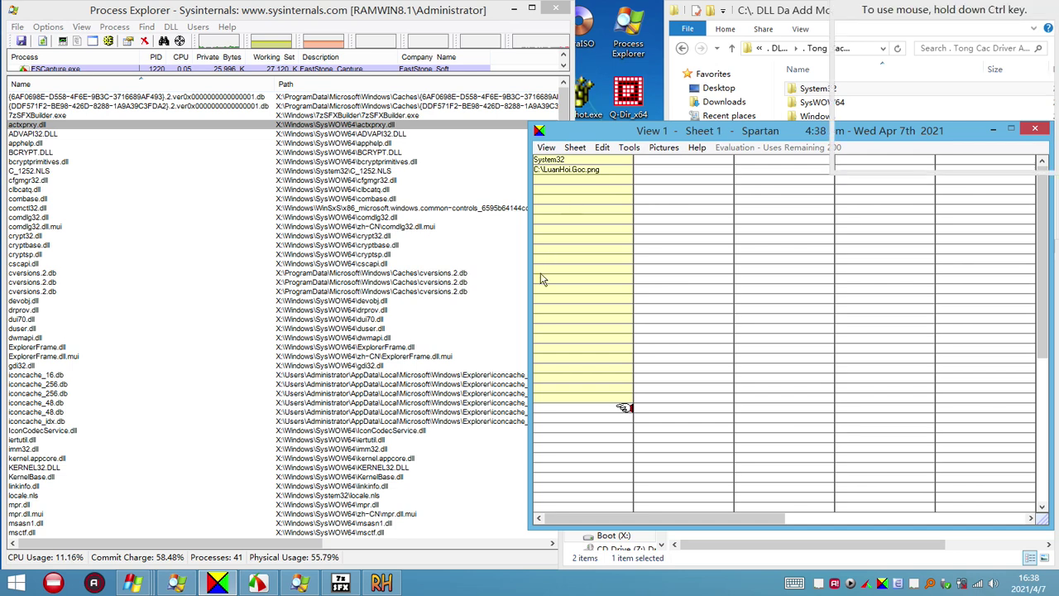
left_click_drag(530, 286, 816, 409)
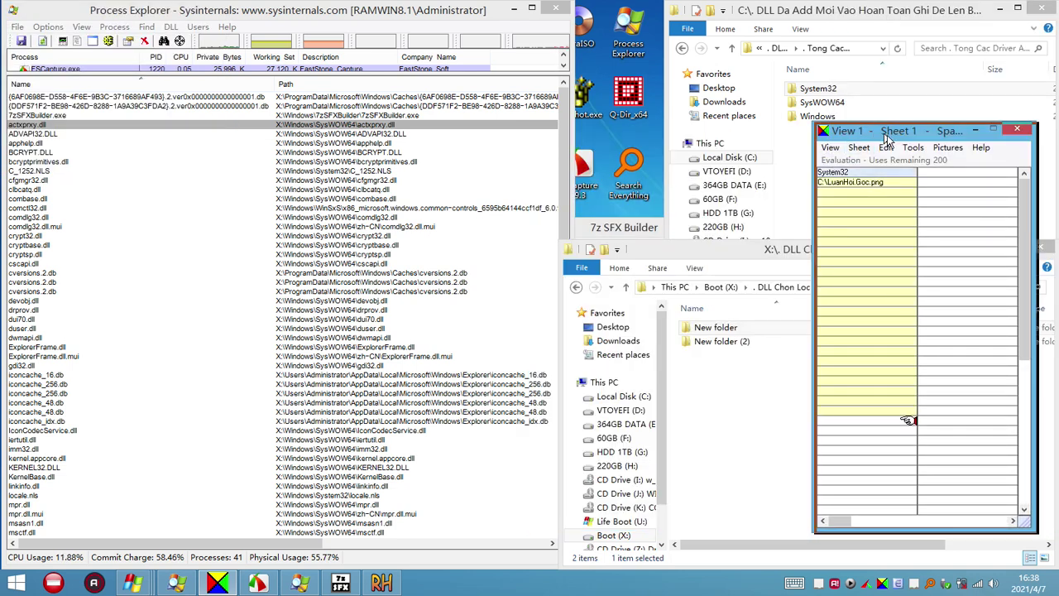
left_click_drag(887, 140, 906, 163)
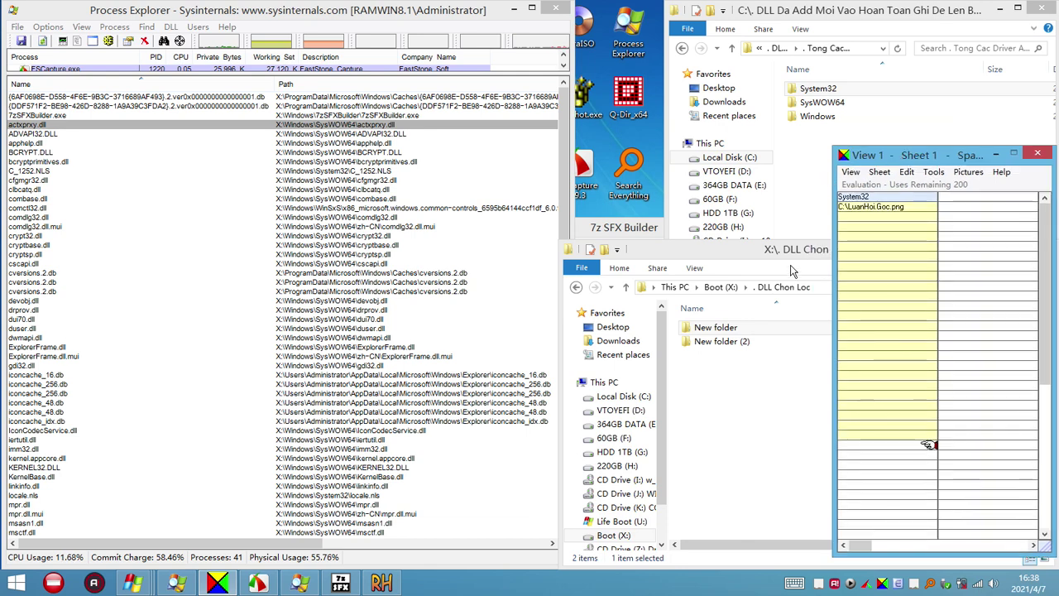
left_click(790, 271)
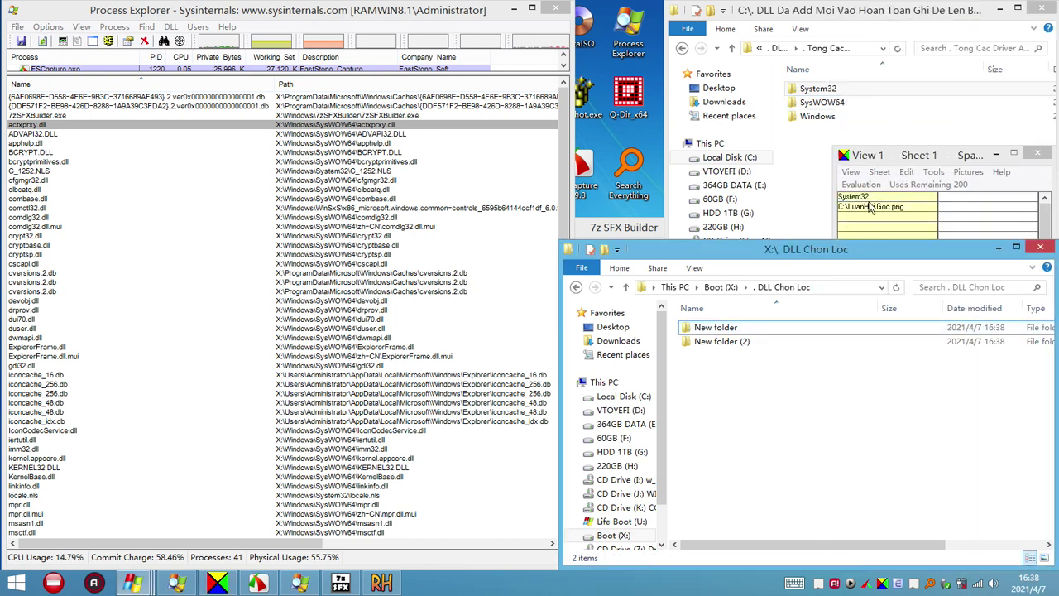
left_click(805, 154)
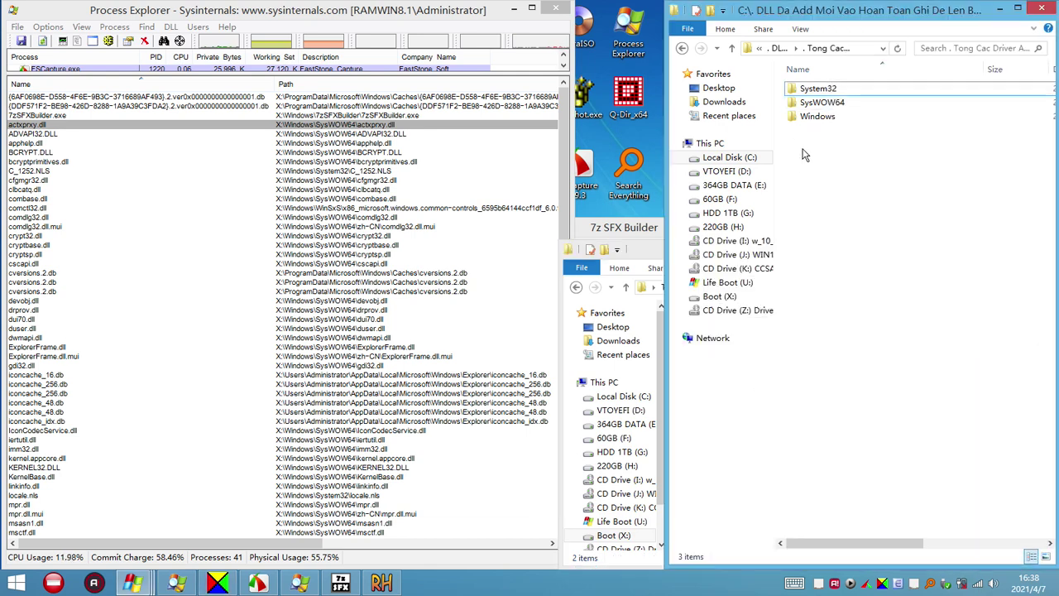
left_click(219, 585)
left_click_drag(970, 157, 477, 160)
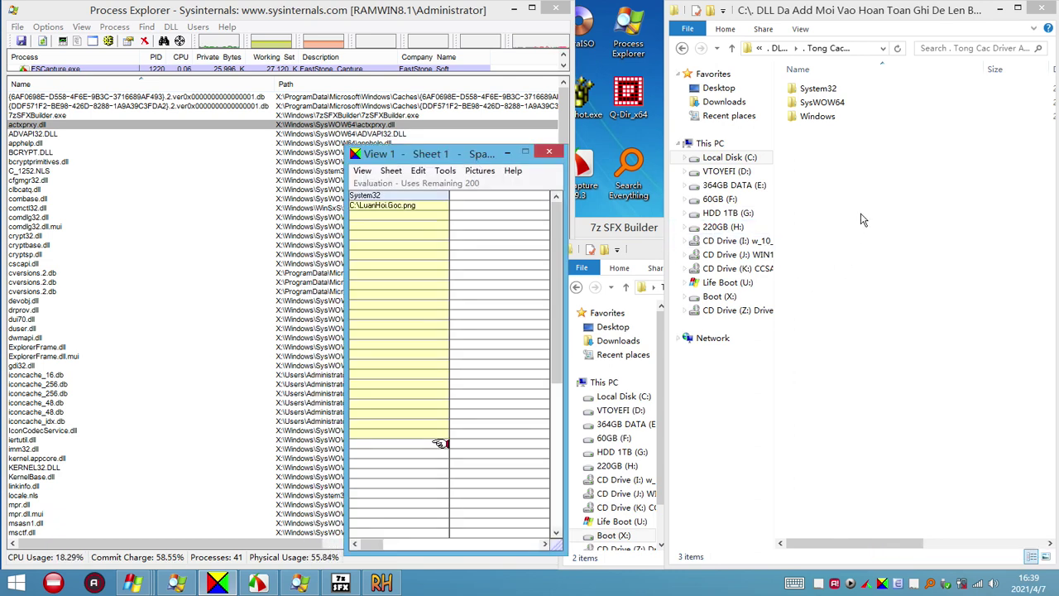
left_click(507, 153)
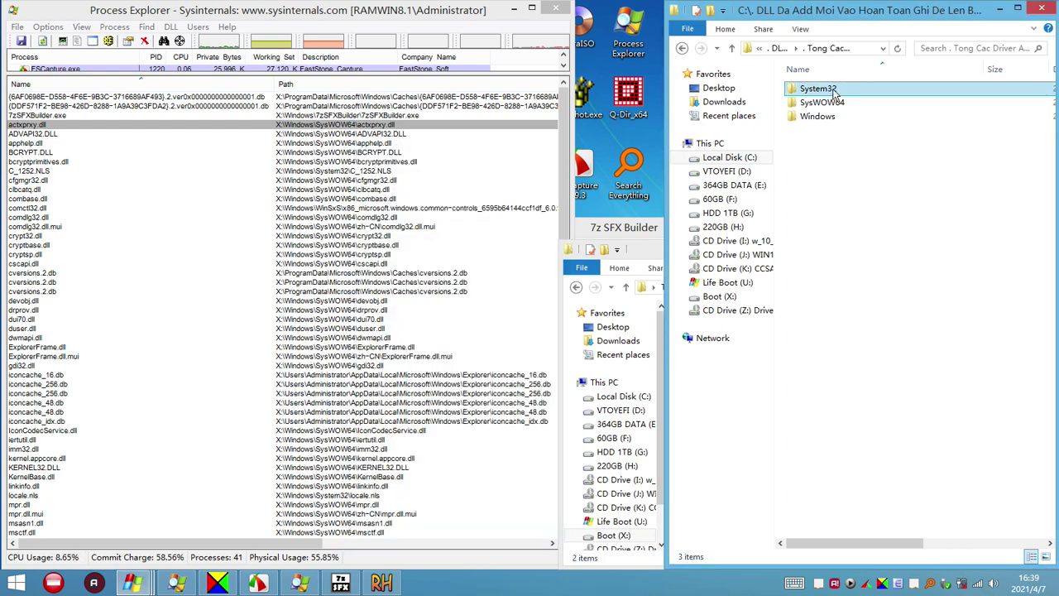
left_click(643, 244)
Rename New folder to System32 by pasting the copied name
left_click(719, 329)
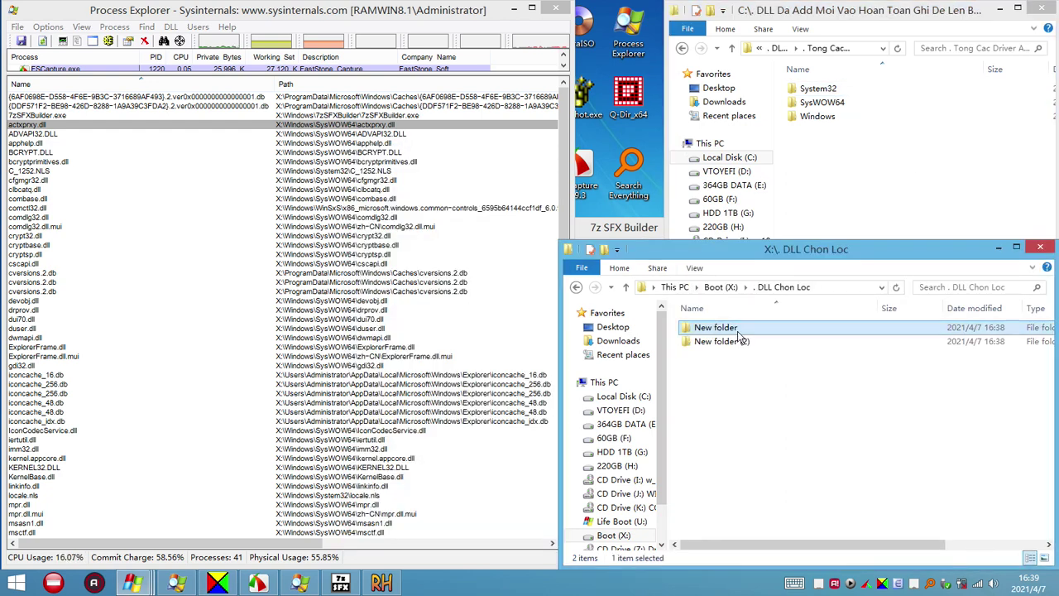
left_click(738, 332)
key("ctrl+v")
key("Return")
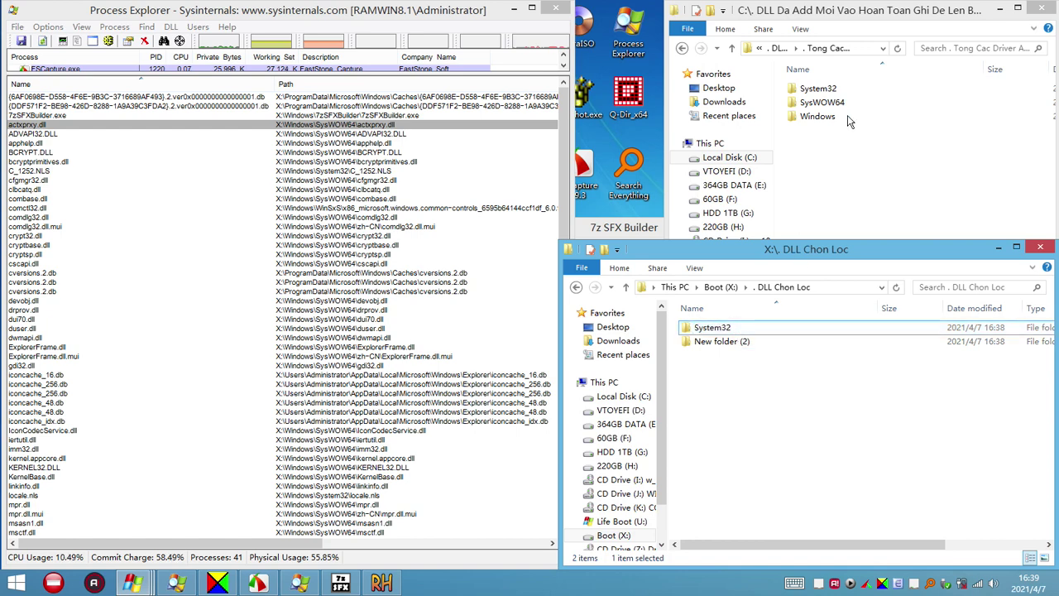
Take the SysWOW64 name from the source window and rename New folder (2) to SysWOW64
left_click(834, 106)
left_click(844, 104)
key("ctrl+c")
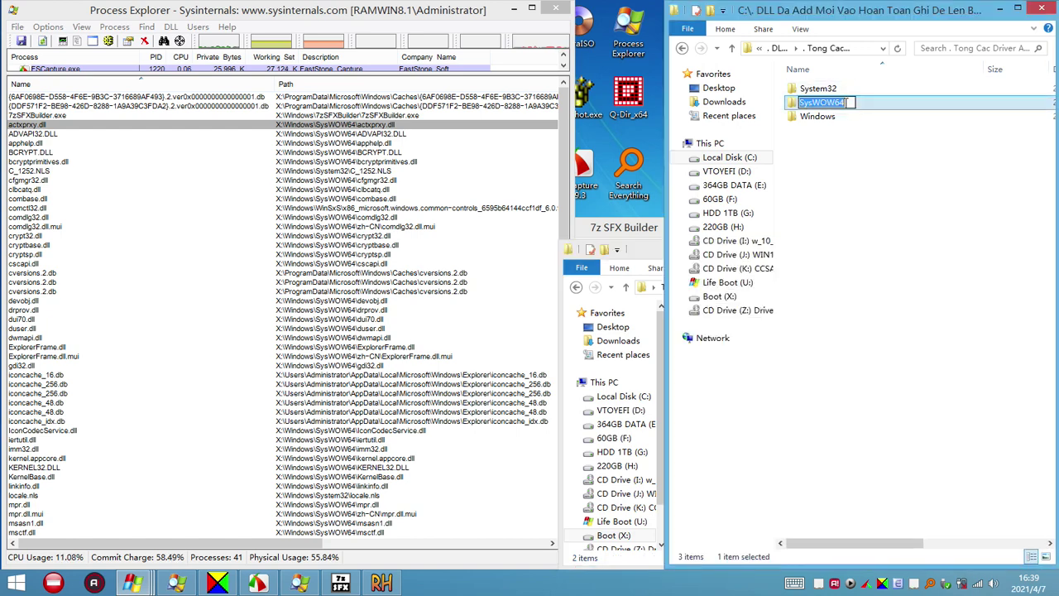
left_click(652, 250)
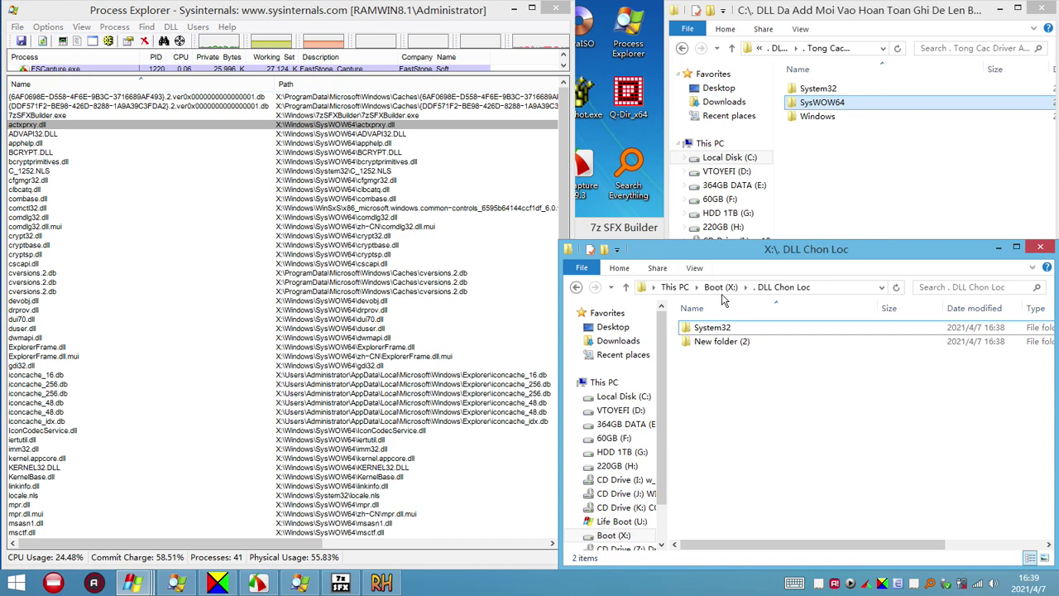
left_click(733, 342)
left_click(759, 343)
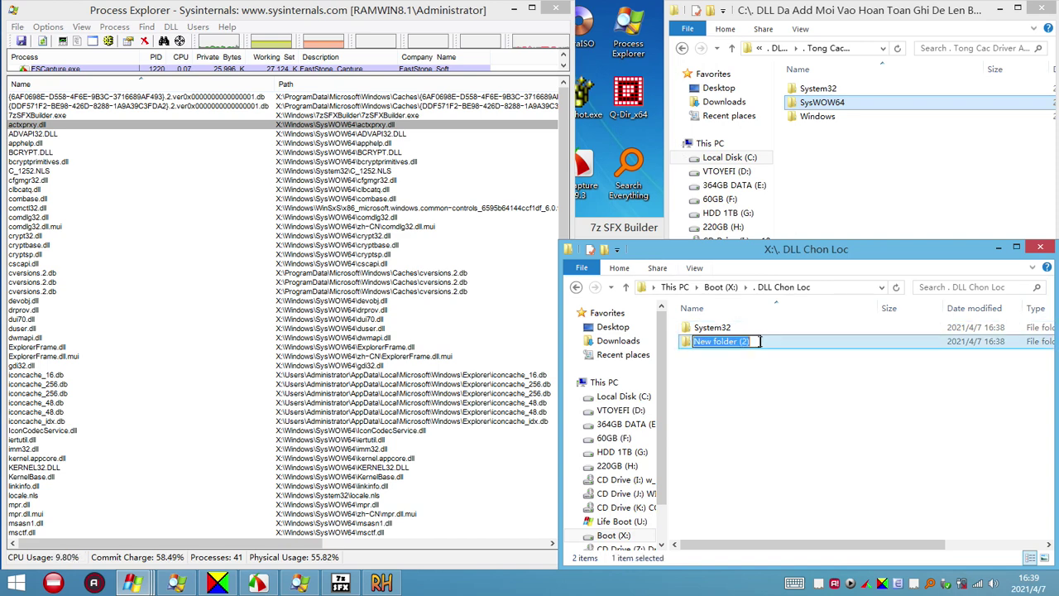
key("ctrl+v")
key("Return")
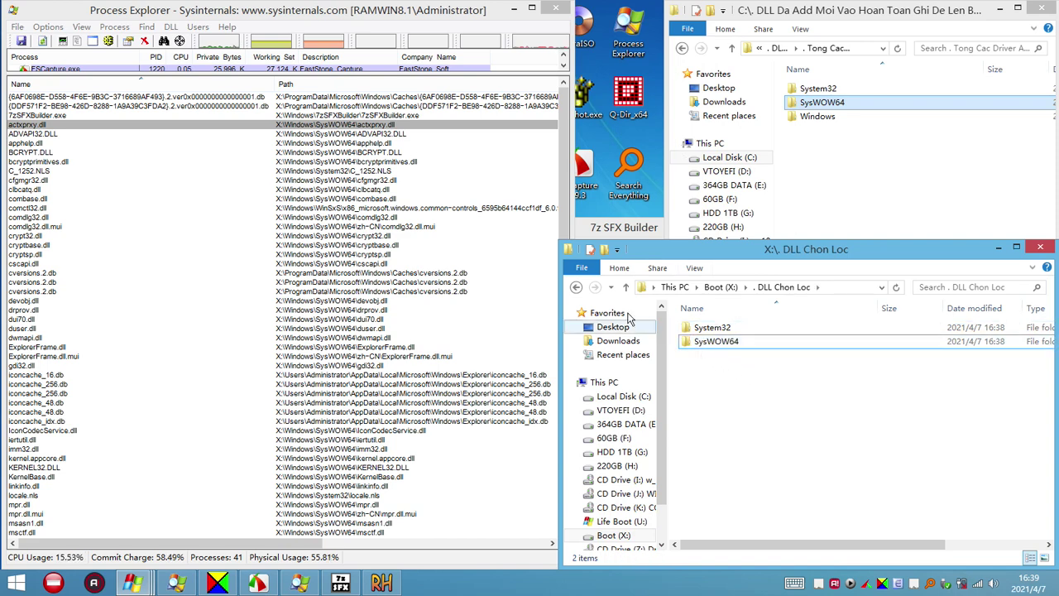
left_click(39, 134)
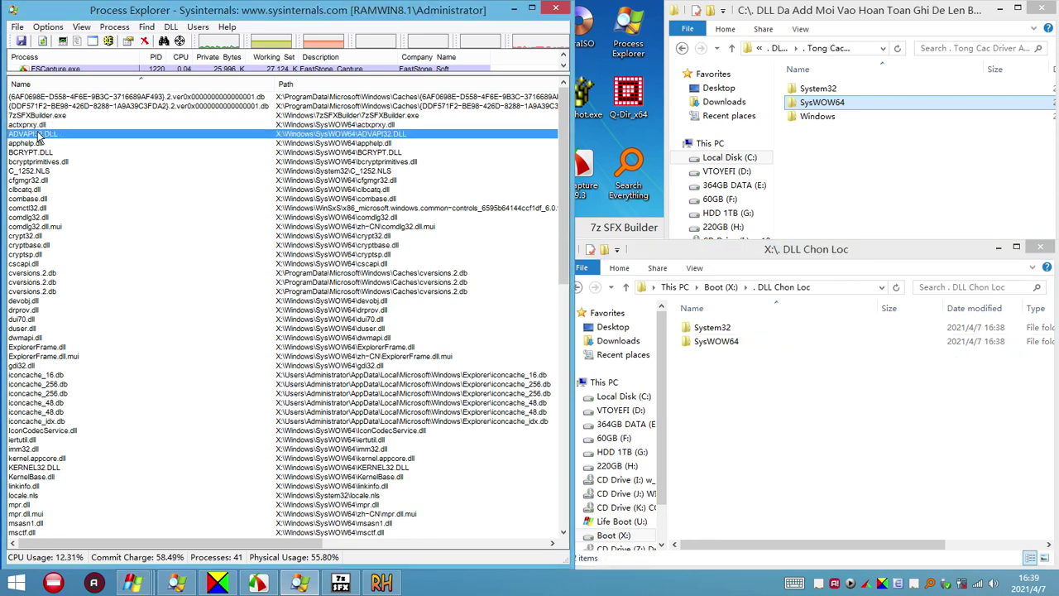
Open actxprxy.dll's Properties and copy the name actxprxy.dll from its X:\Windows\SysWOW64 path
left_click(37, 124)
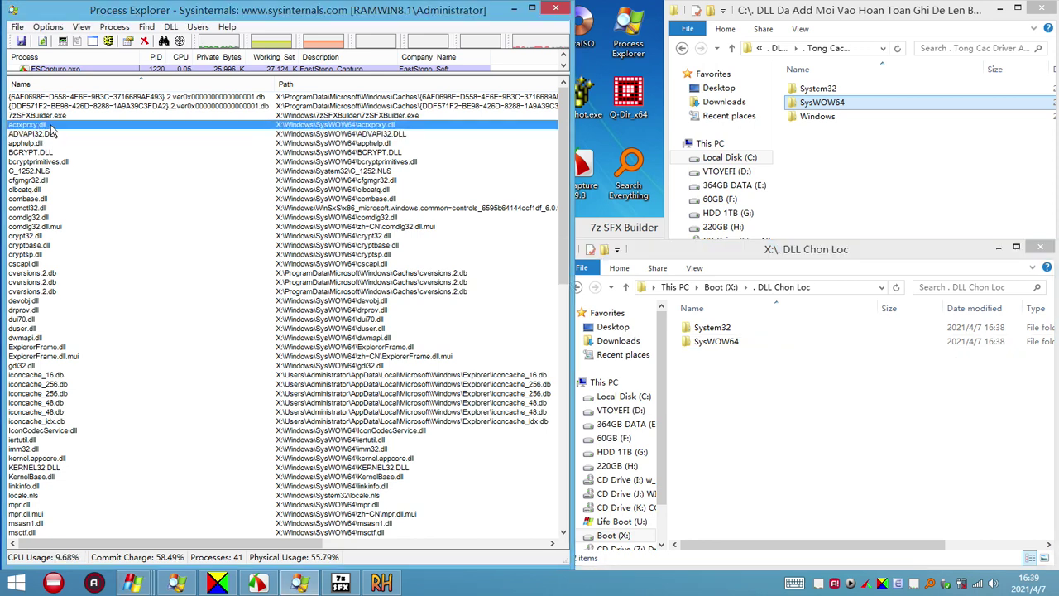
right_click(50, 126)
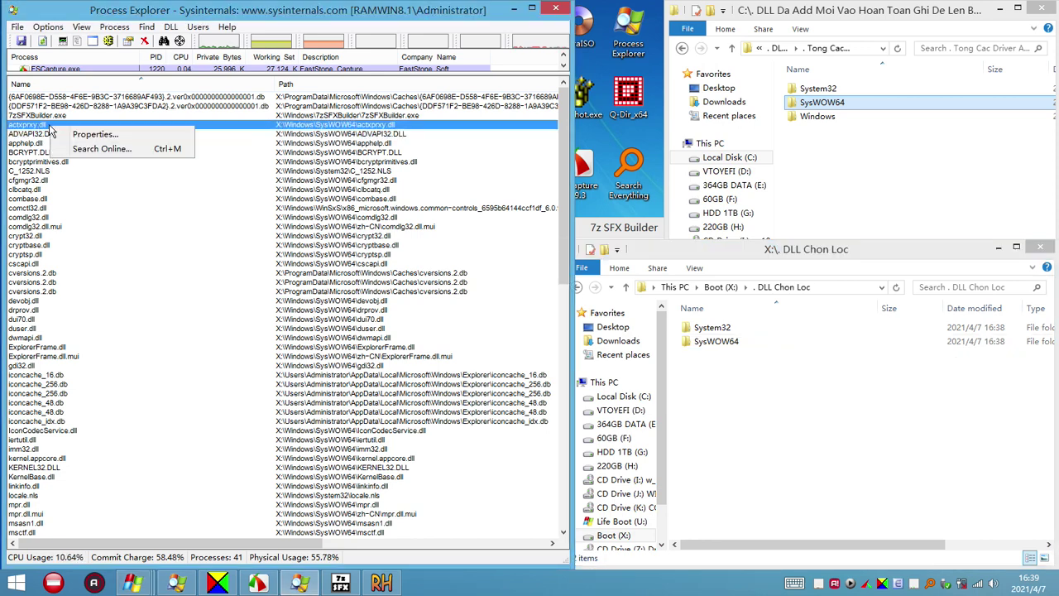
left_click(83, 134)
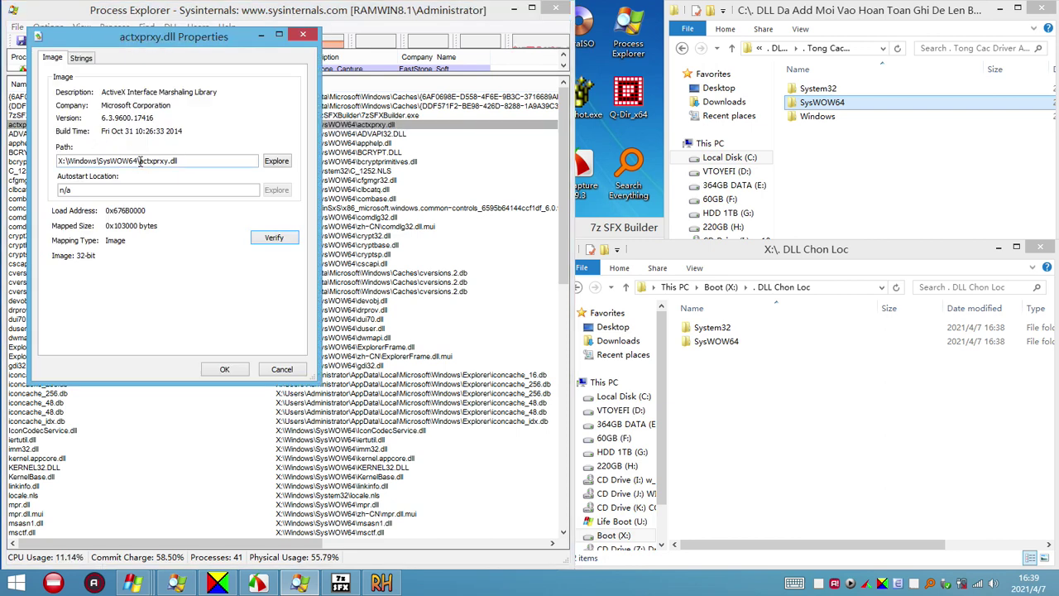
left_click_drag(140, 161, 192, 161)
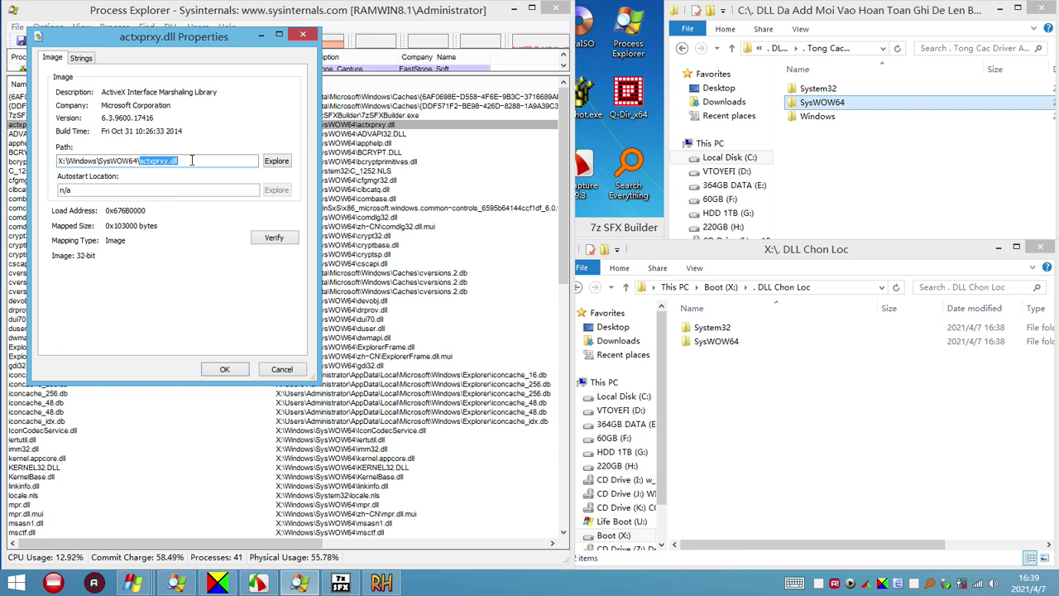
right_click(171, 160)
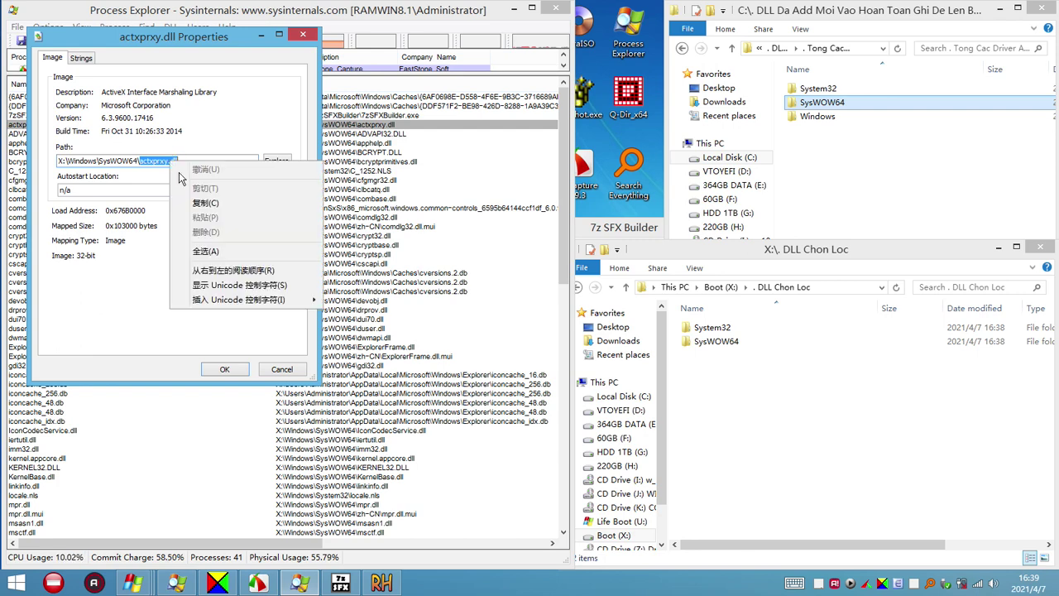
left_click(199, 203)
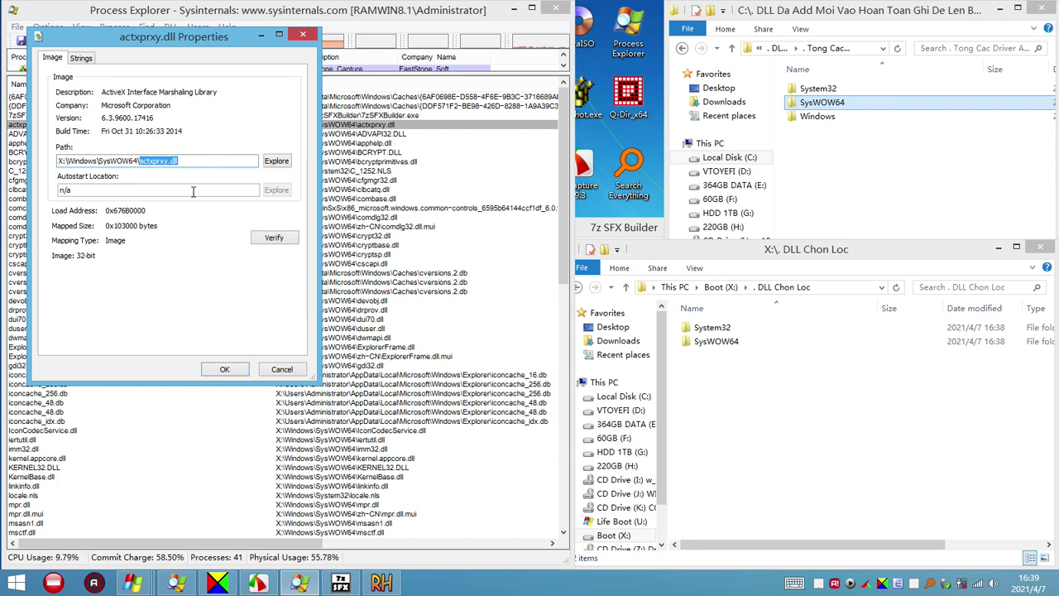
right_click(164, 164)
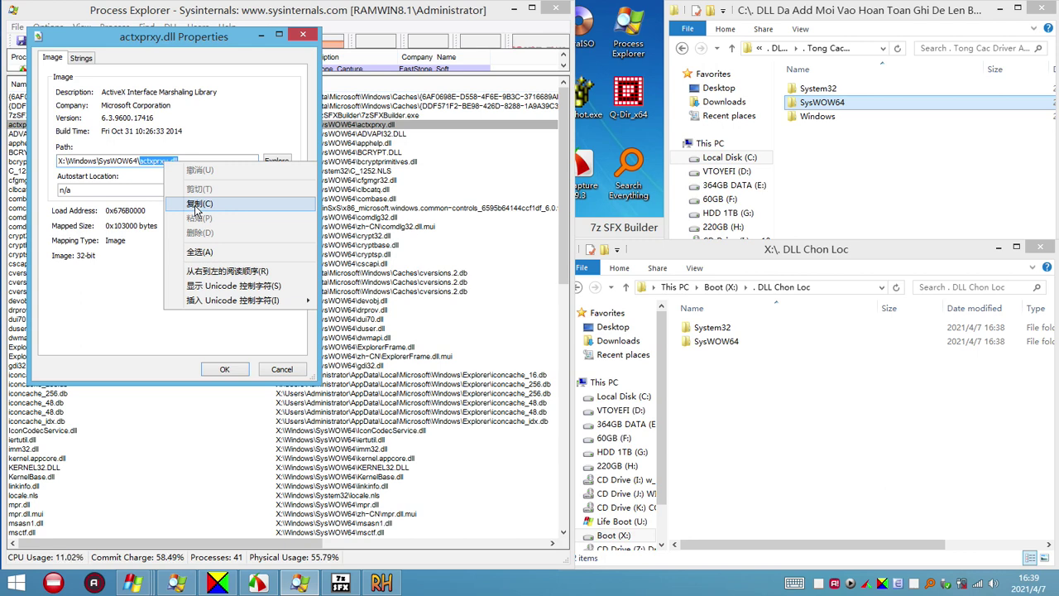
left_click(196, 205)
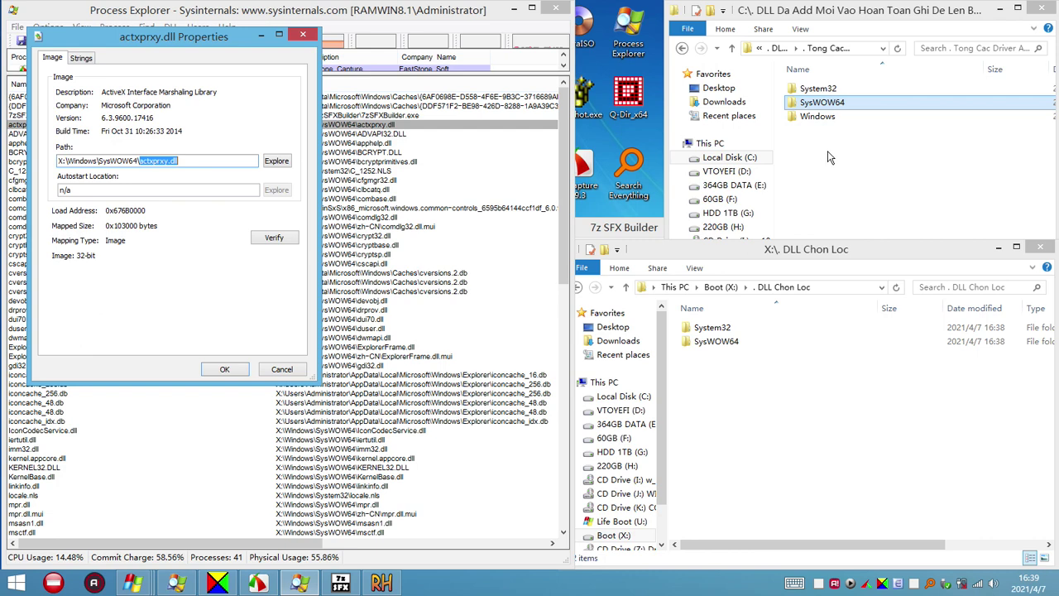
Search the build's SysWOW64 folder for actxprxy.dll and select the 254 KB result
left_click(836, 90)
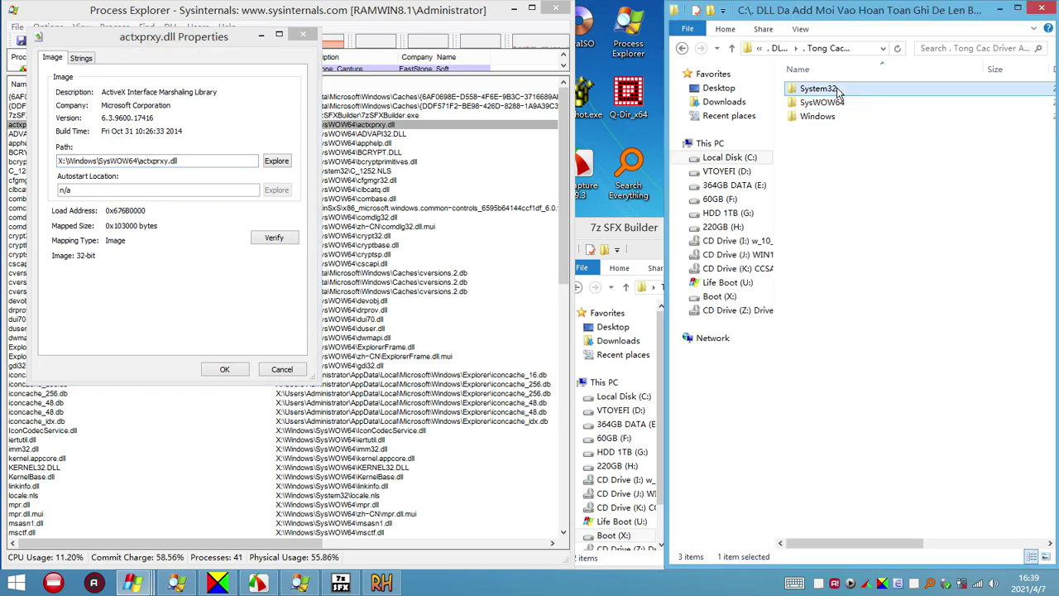
left_click_drag(137, 161, 127, 161)
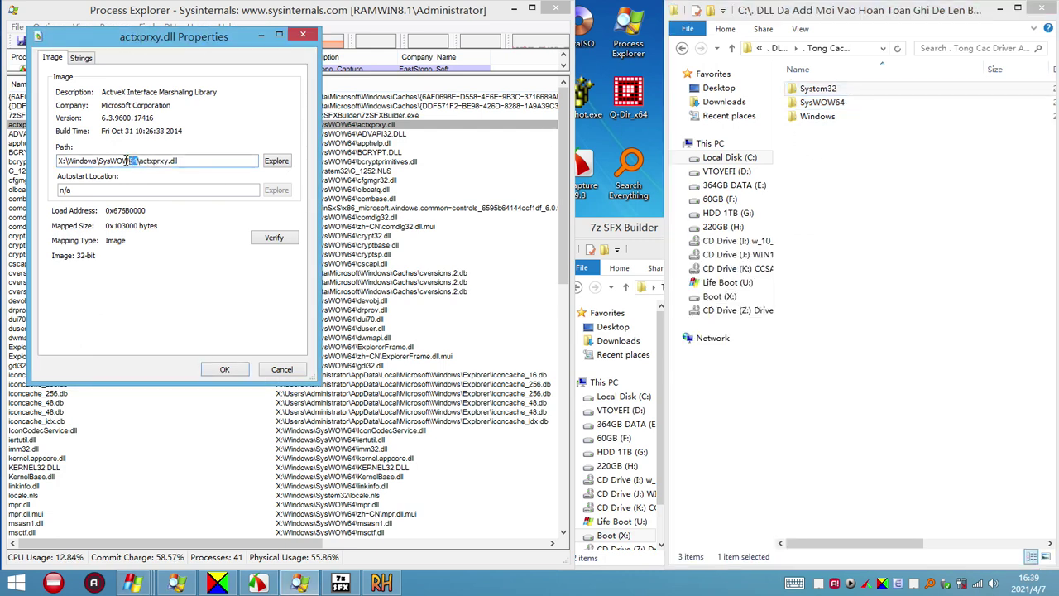
double_click(860, 103)
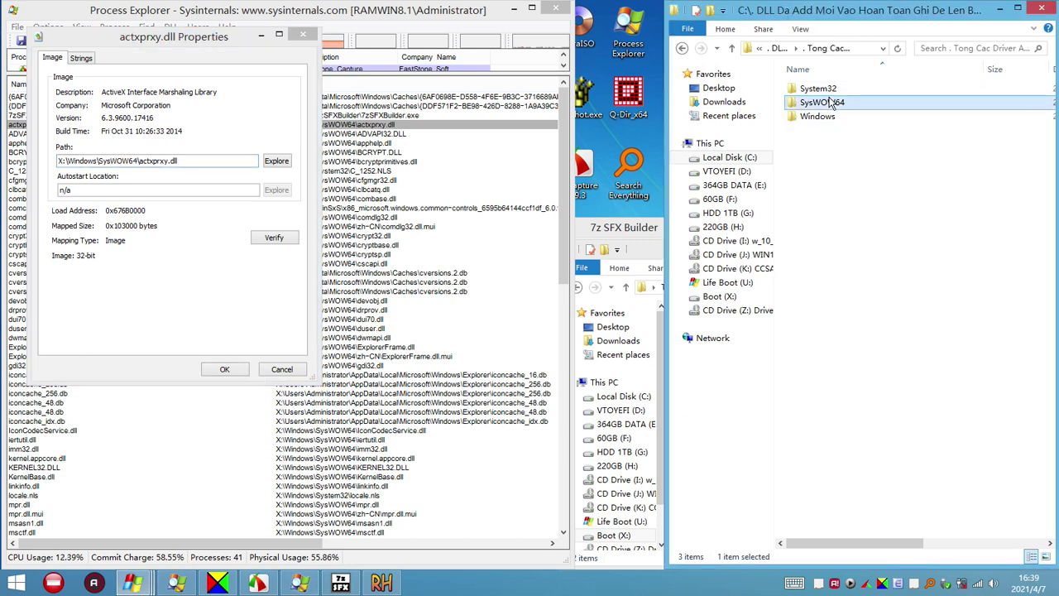
left_click(971, 48)
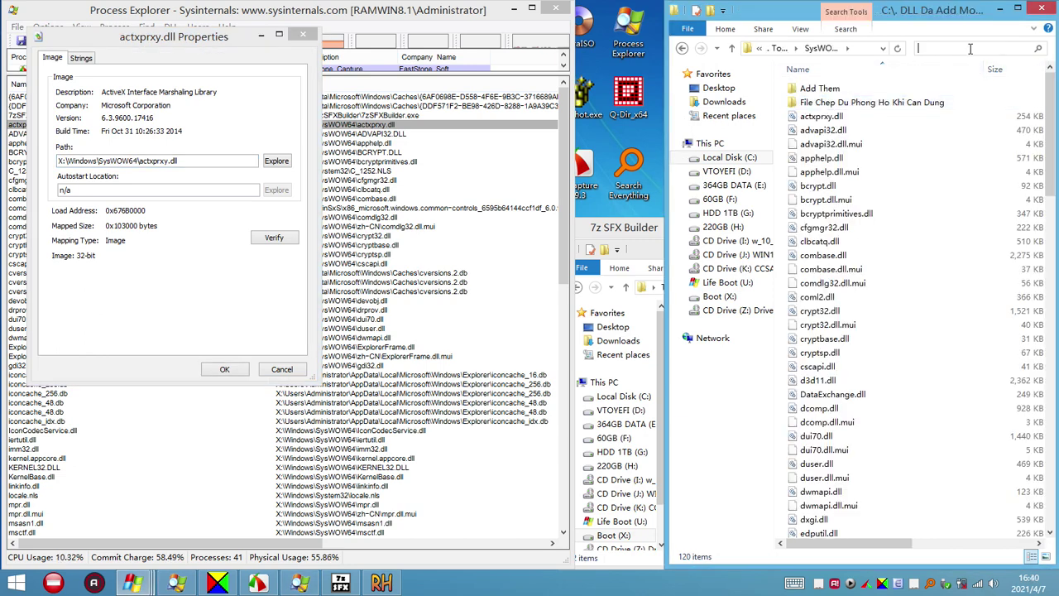
key("ctrl+v")
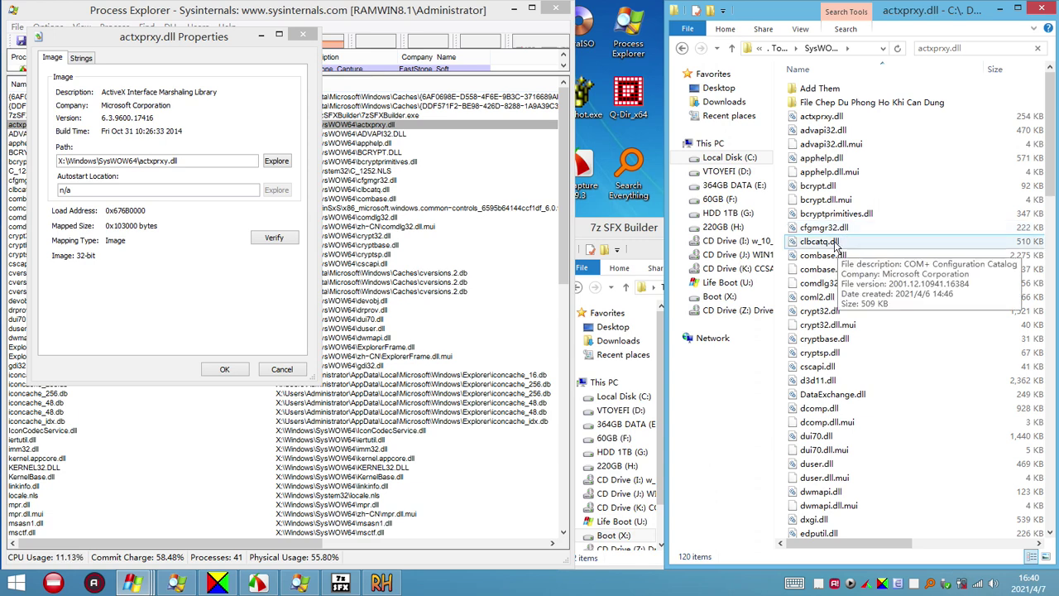
left_click(833, 271)
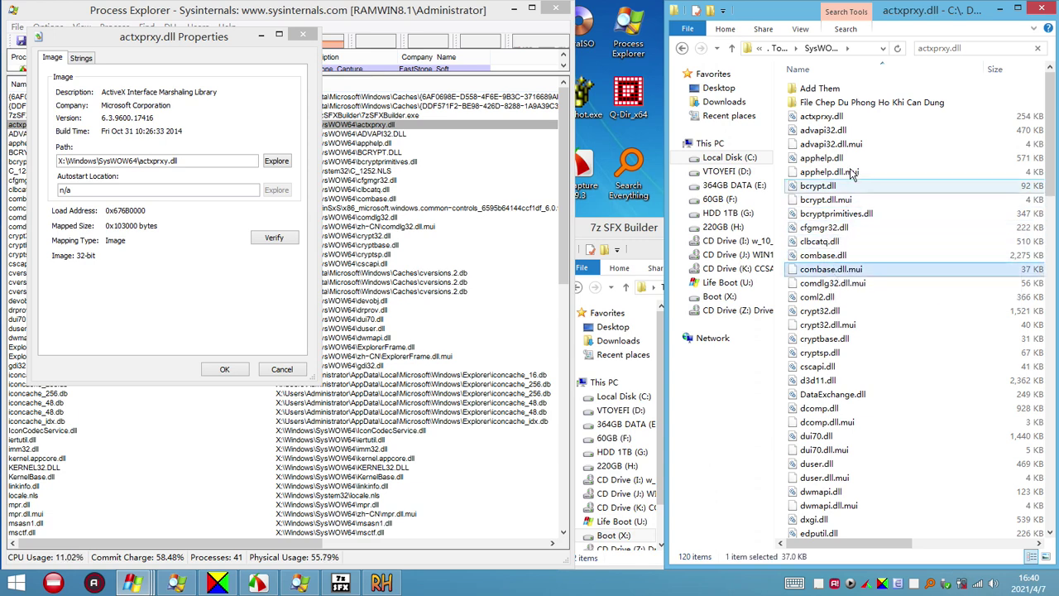
left_click(845, 120)
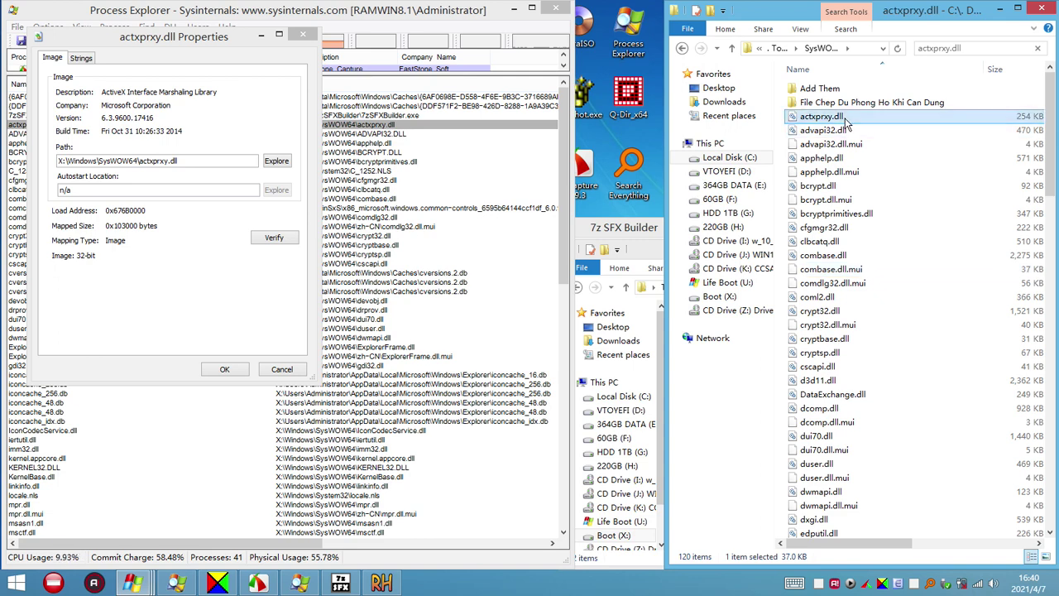
left_click(288, 164)
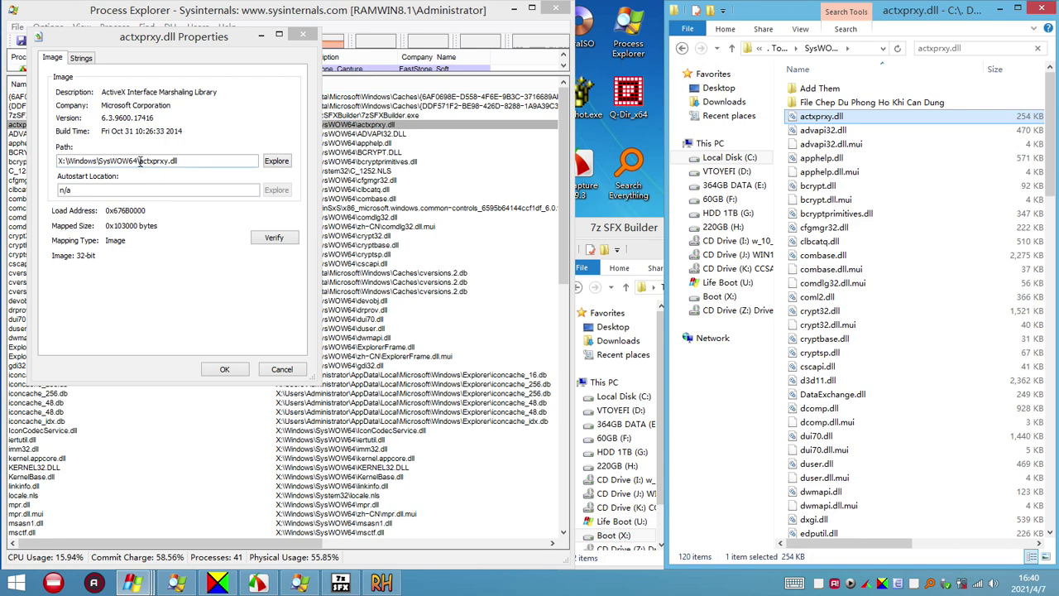
left_click(822, 130)
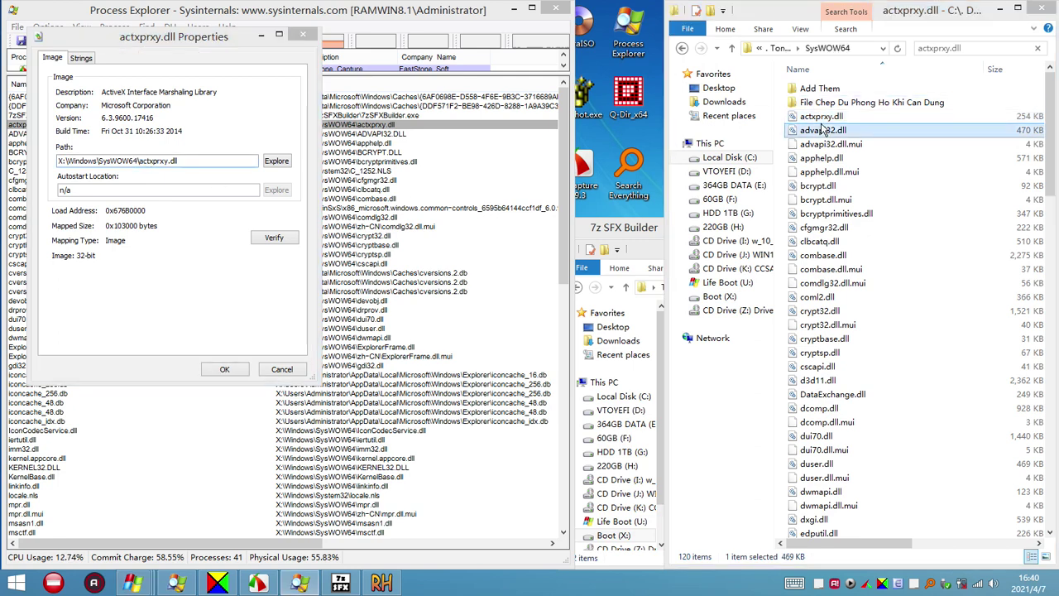
left_click(829, 187)
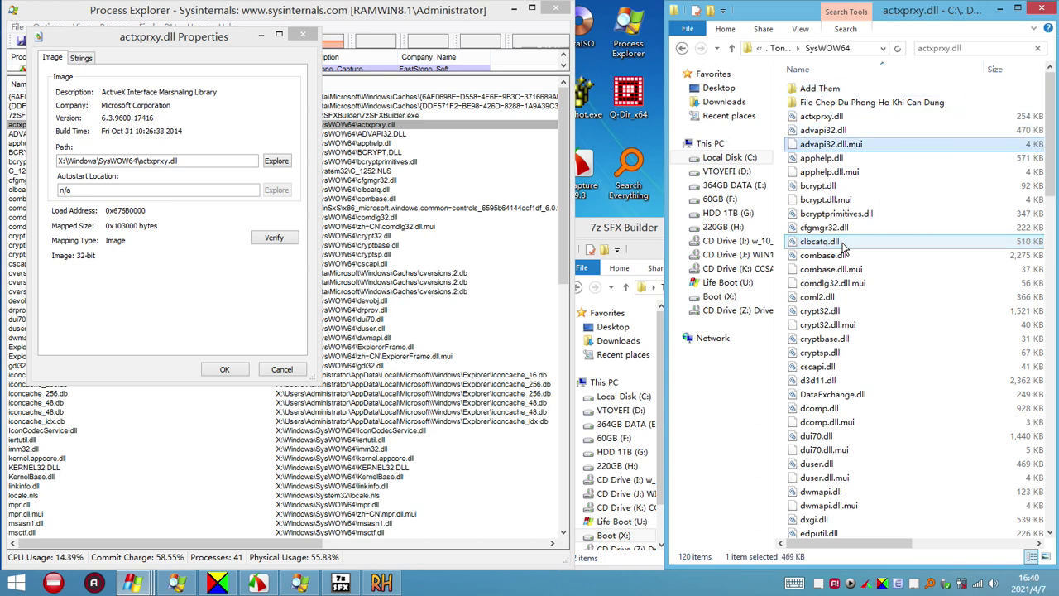
left_click(842, 118)
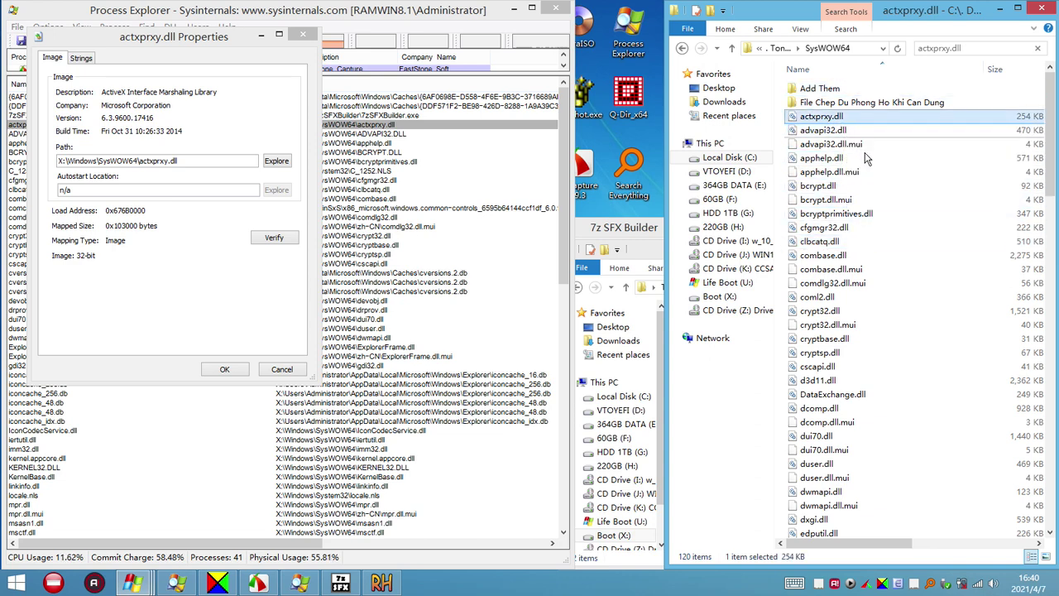
mouse_move(826, 123)
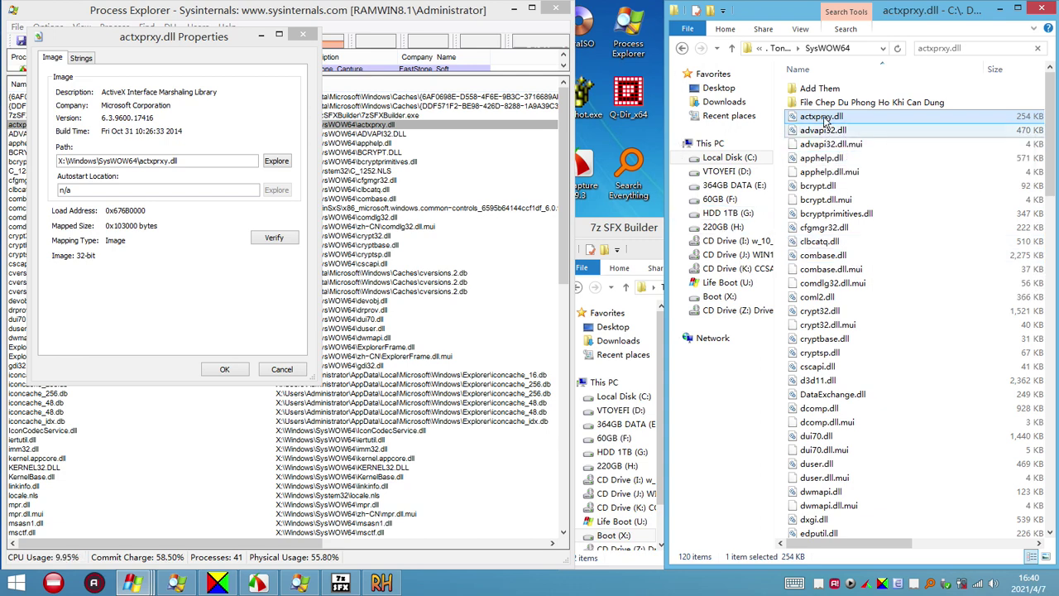
Close the finished SFX build dialog and select SysWOW64 inside DLL Chon Loc
left_click(645, 239)
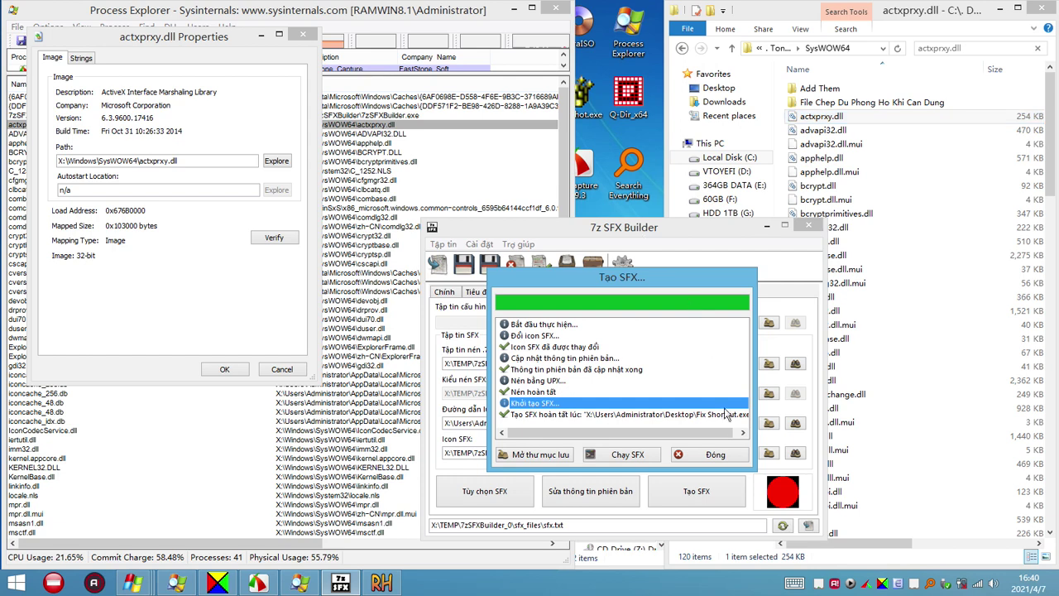
left_click(715, 455)
left_click(766, 225)
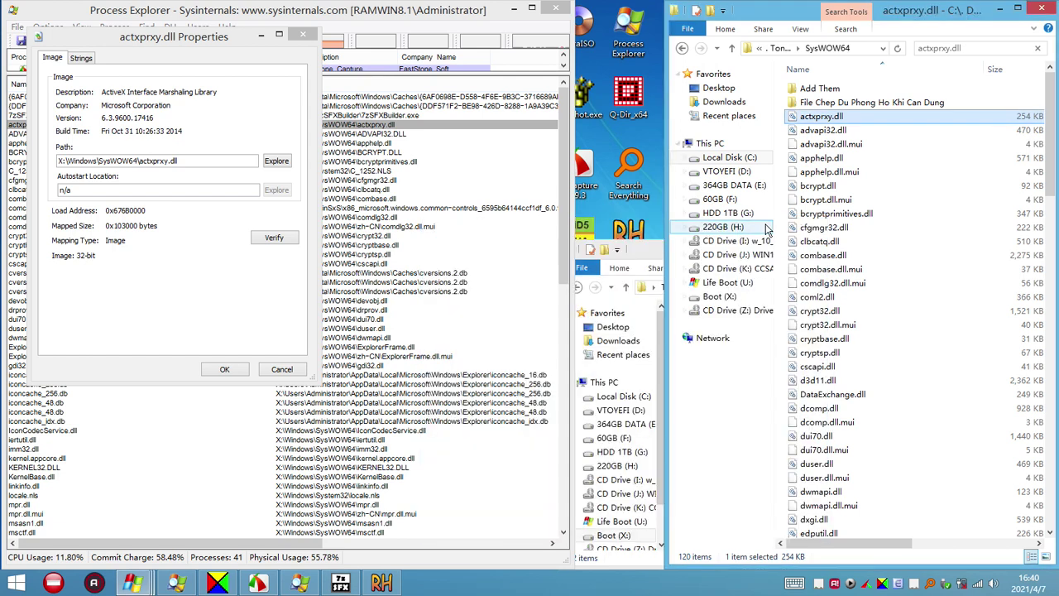
left_click(637, 258)
left_click(726, 343)
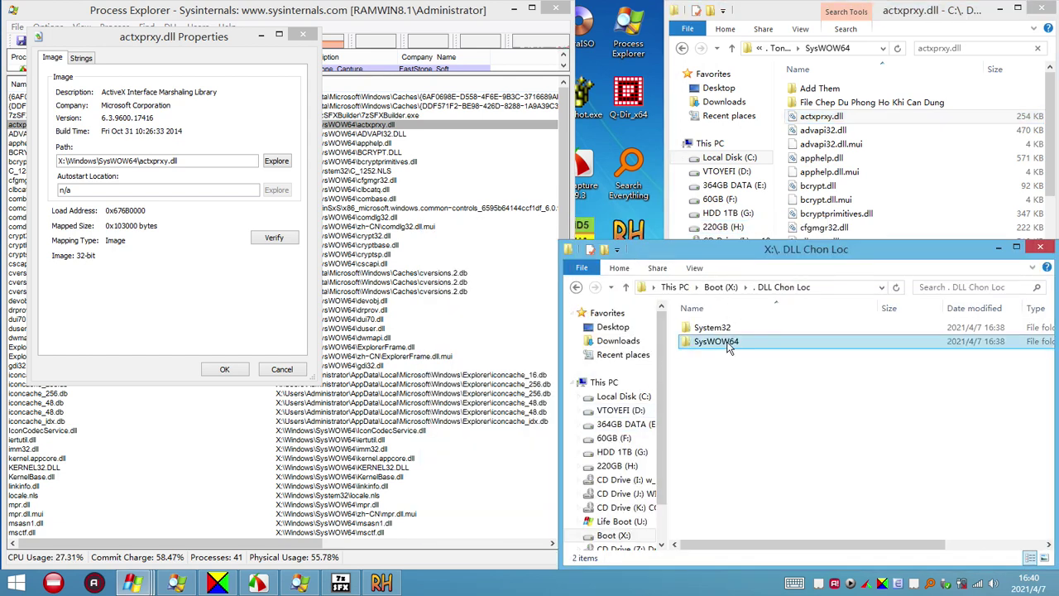
Paste actxprxy.dll into X:\. DLL Chon Loc\SysWOW64
double_click(731, 340)
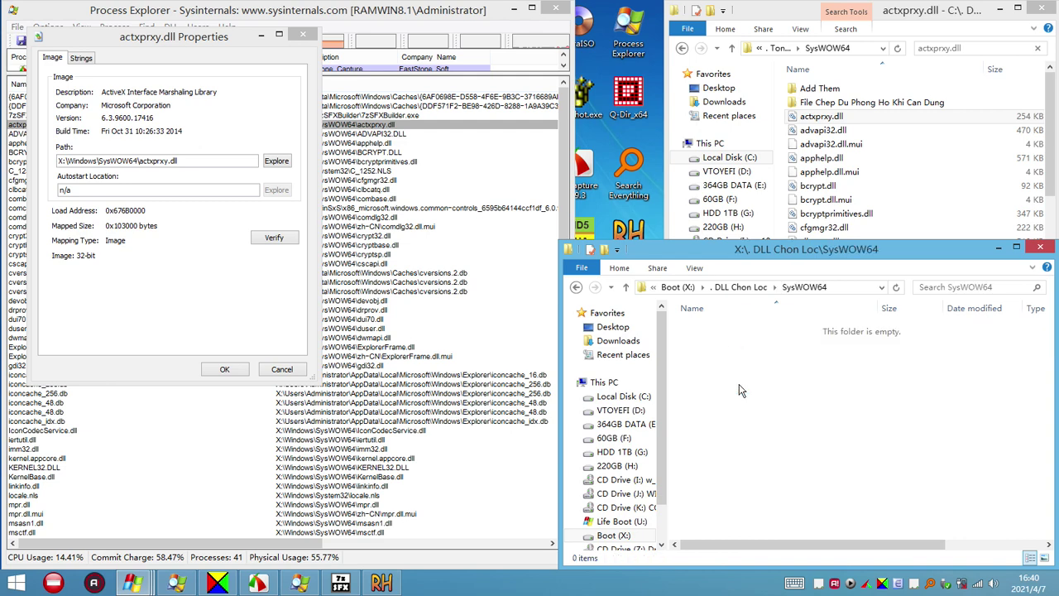
key("ctrl+v")
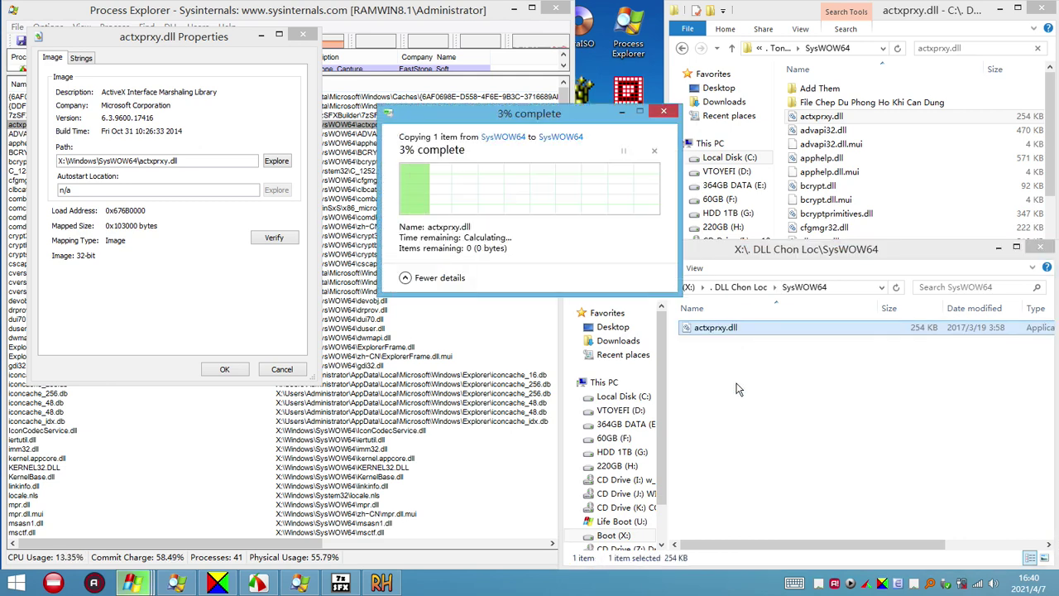
left_click(739, 388)
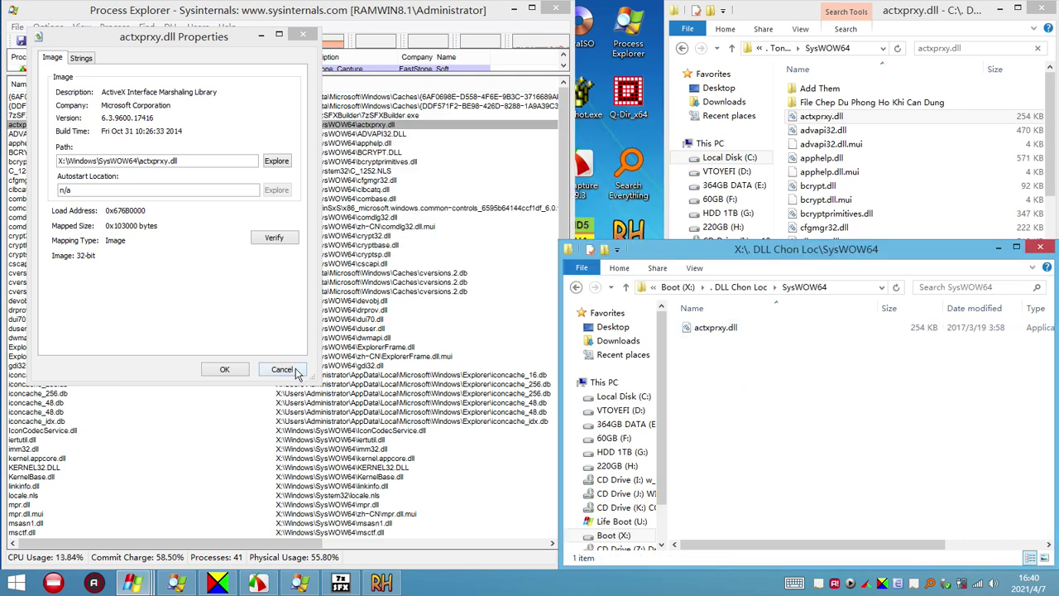
Scroll through the source SysWOW64 file list and maximize that window
left_click(831, 145)
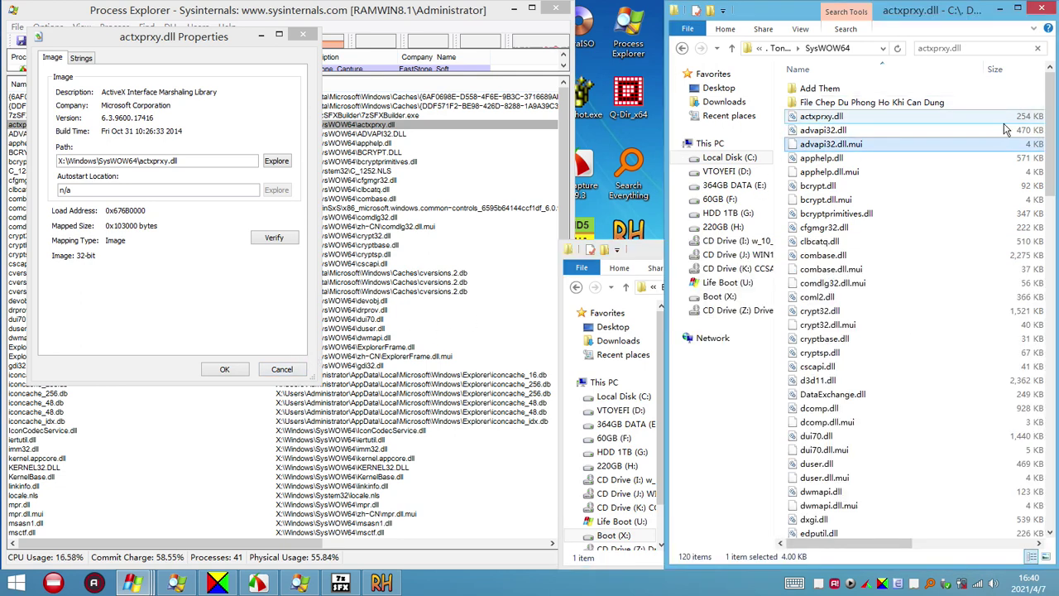
scroll(884, 143, "down", 5)
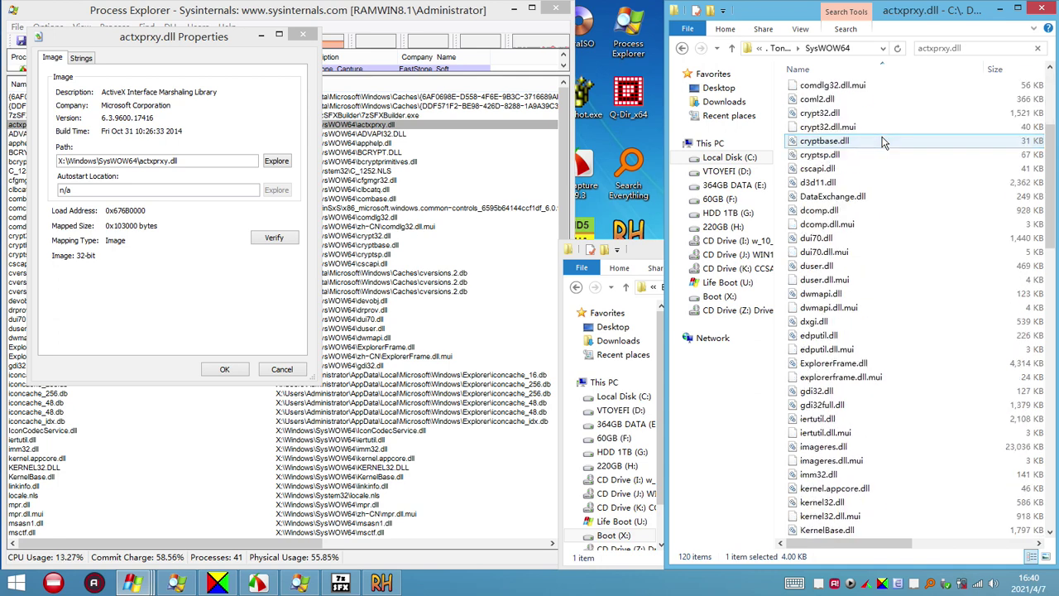
scroll(884, 143, "up", 5)
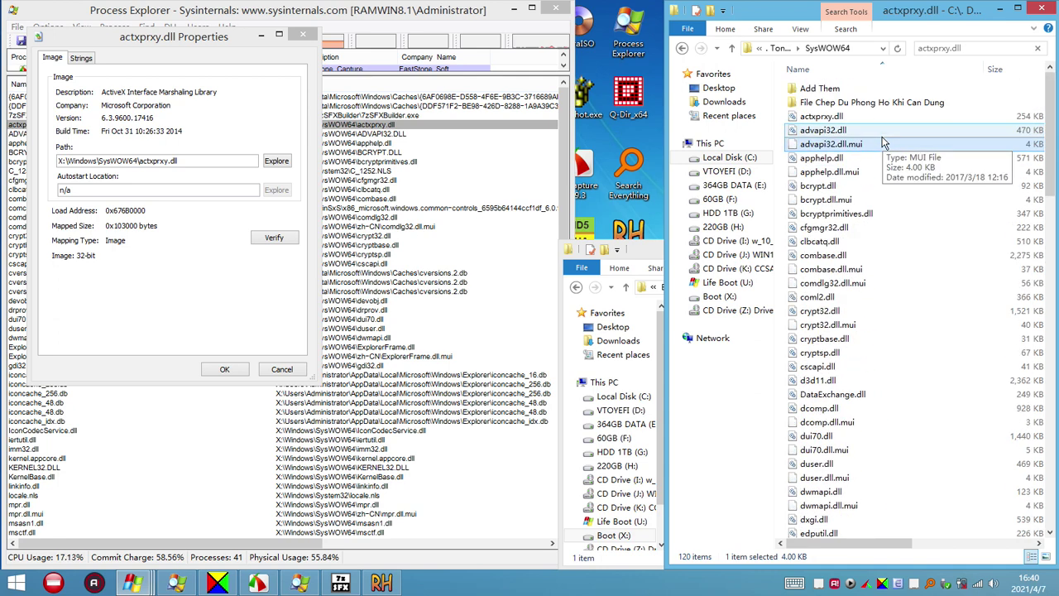
scroll(883, 143, "down", 5)
scroll(884, 143, "up", 5)
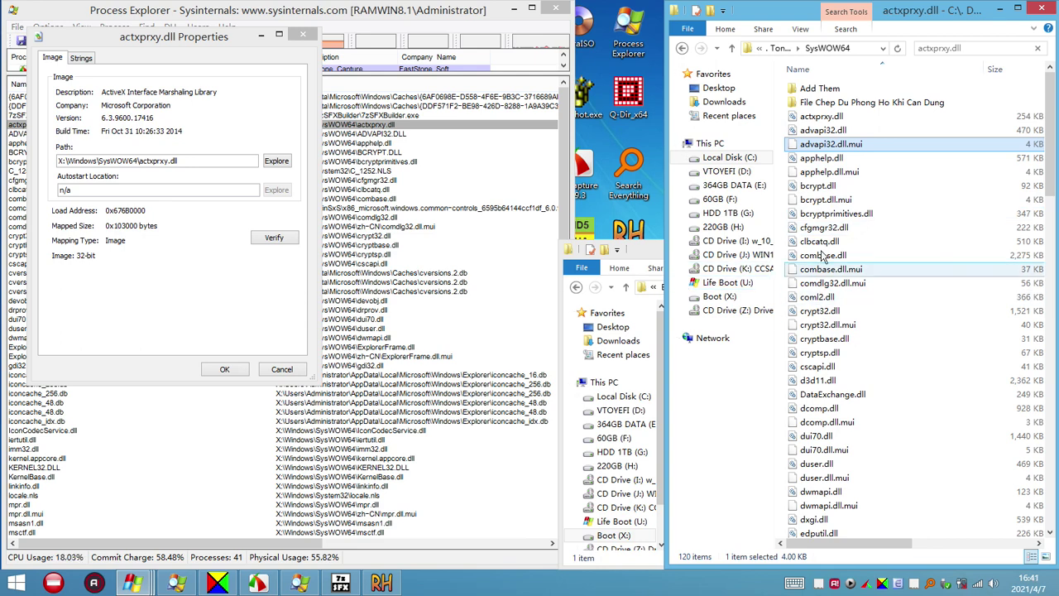
left_click(824, 172)
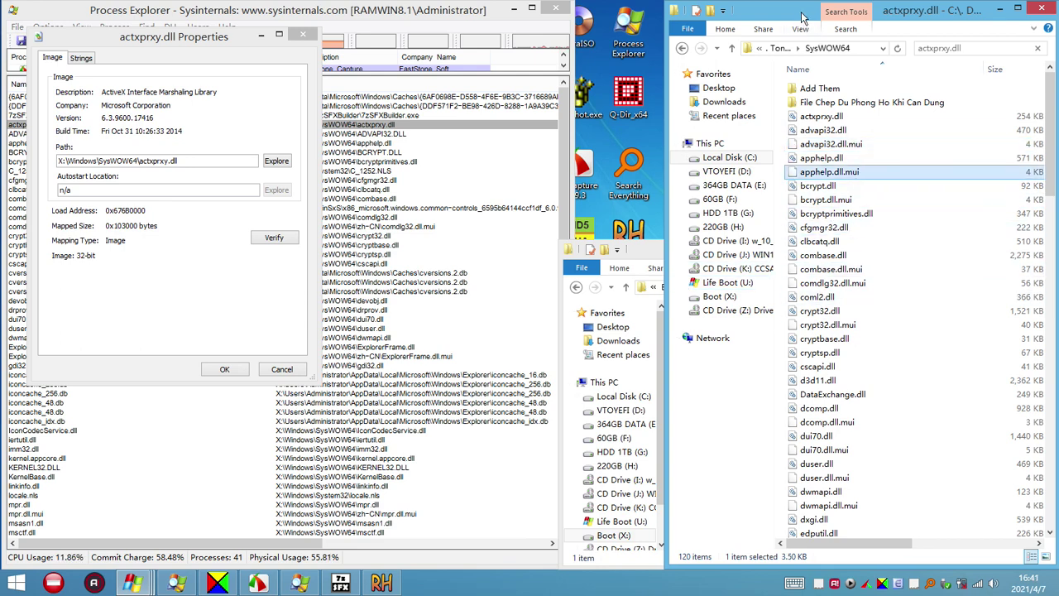
left_click(1018, 8)
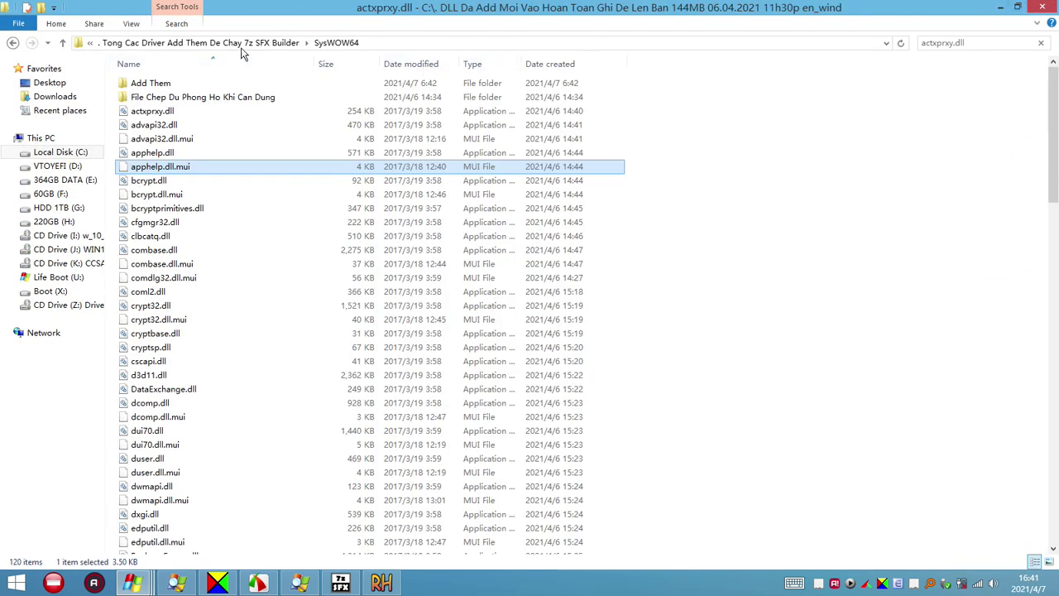
Browse the DLL folders: 32 DLL 06.04.2021 11h30p, DLL Quan Trong System32, DLL Loc Lai, 1703 ISO DLL S64
left_click(269, 47)
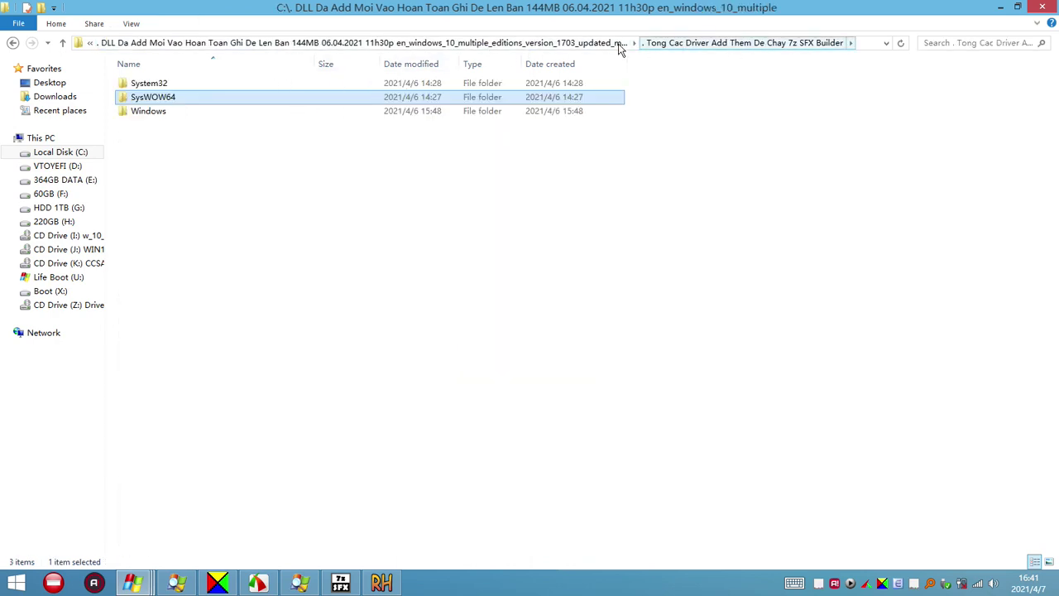
left_click(620, 48)
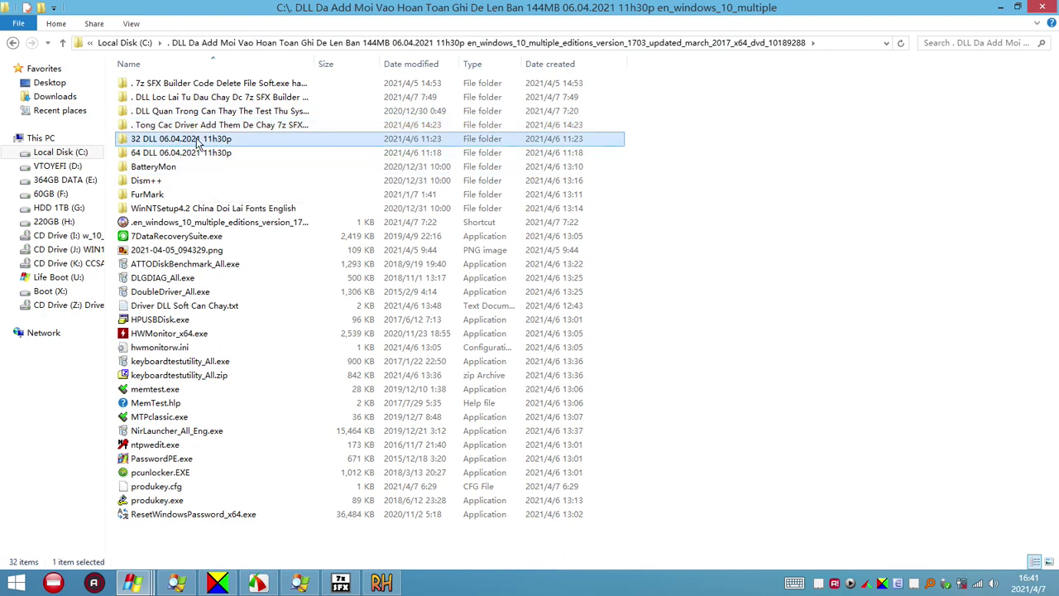
double_click(199, 138)
key("BackSpace")
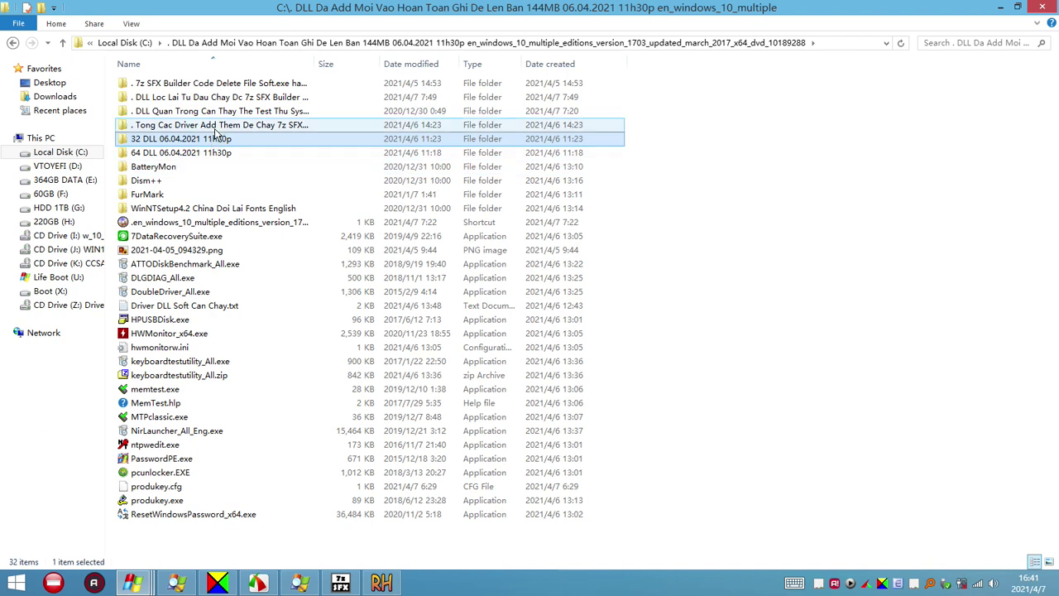
left_click(215, 125)
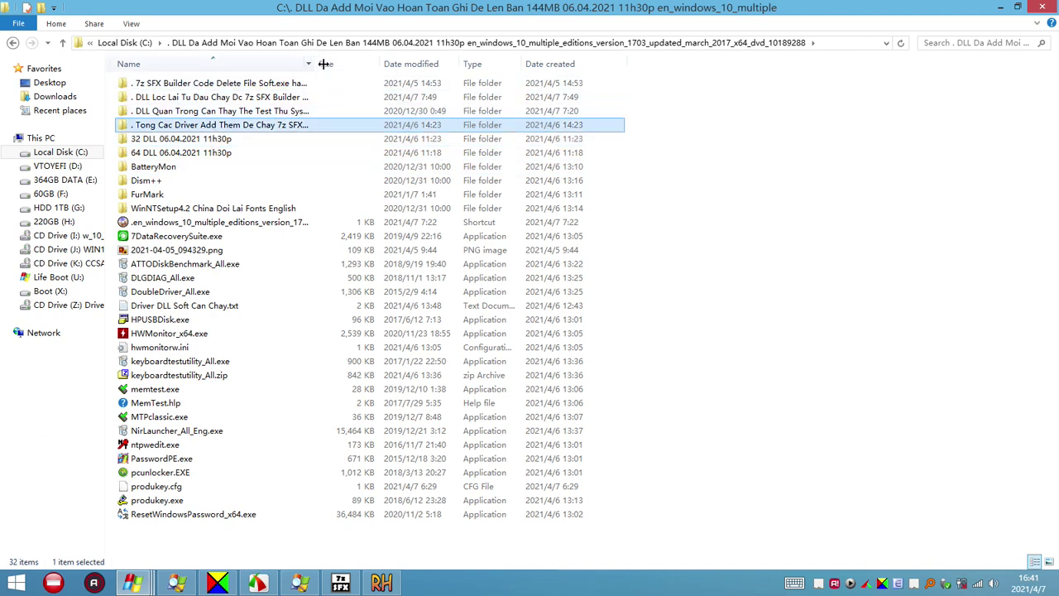
left_click_drag(317, 64, 378, 71)
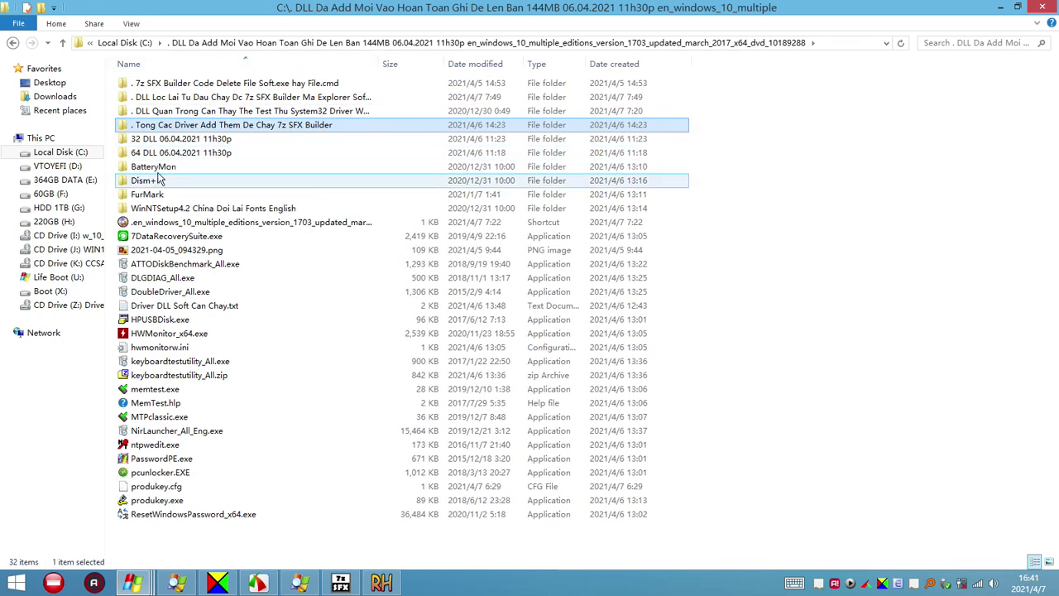
double_click(170, 113)
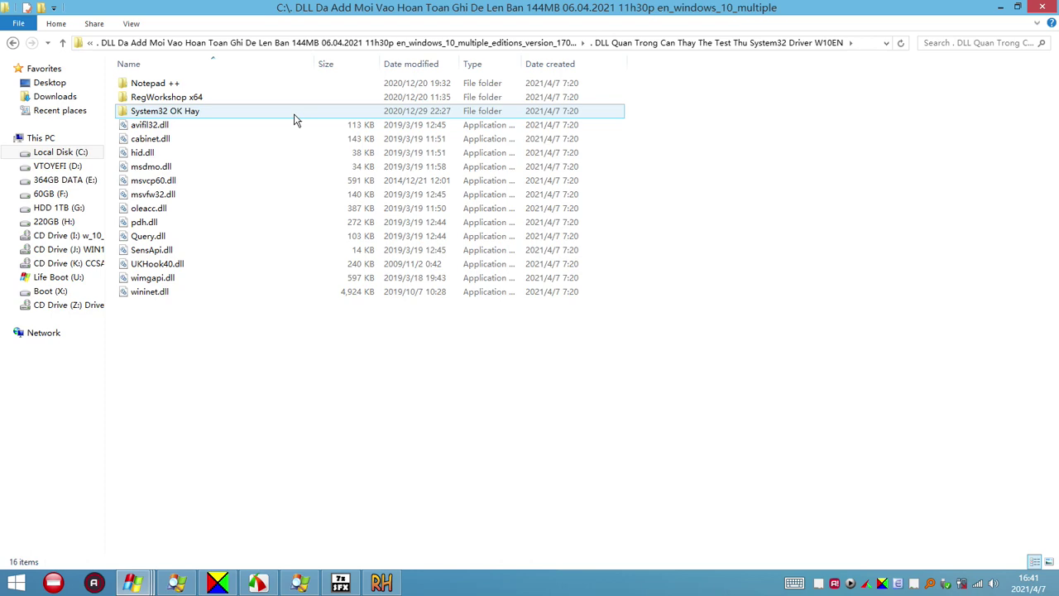
key("BackSpace")
double_click(219, 98)
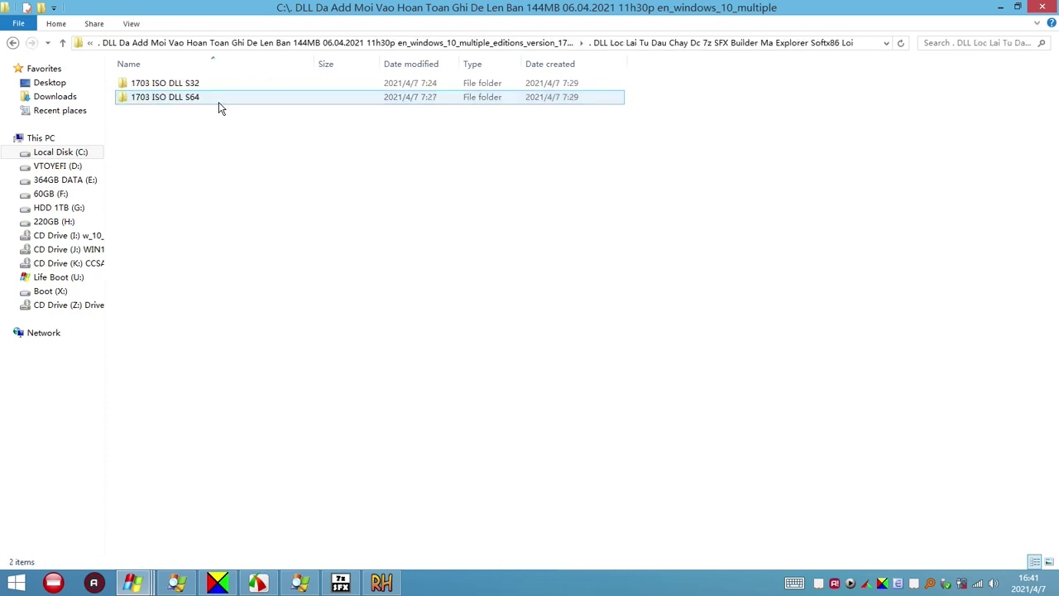
double_click(218, 102)
key("BackSpace")
key("BackSpace")
left_click(159, 171)
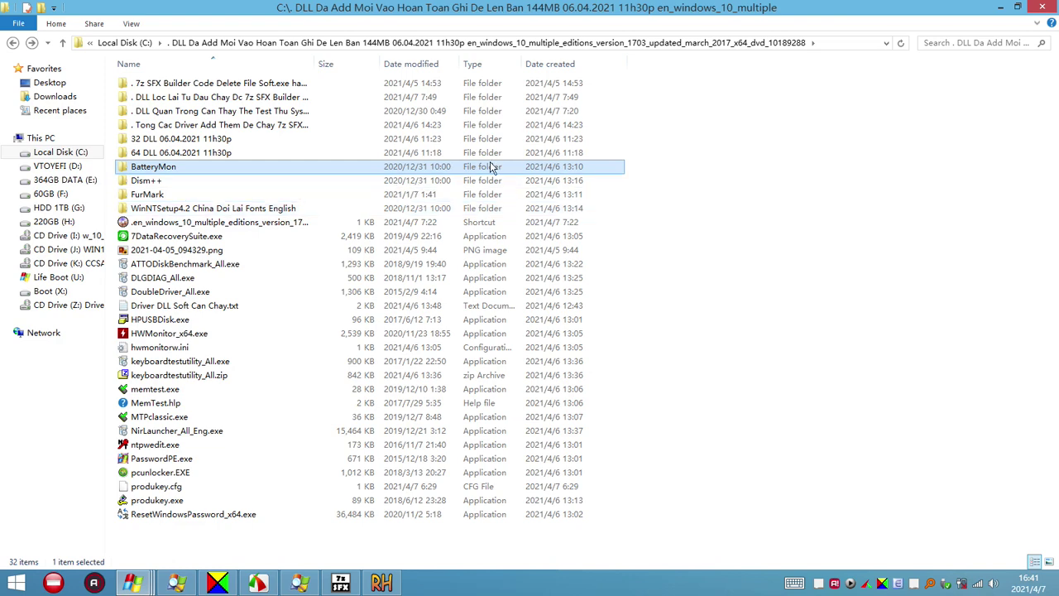
Open '.1703 Build 7z SFX Builder Hoan Hao' on HDD 1TB (G:) and restore the window beside Process Explorer
double_click(530, 138)
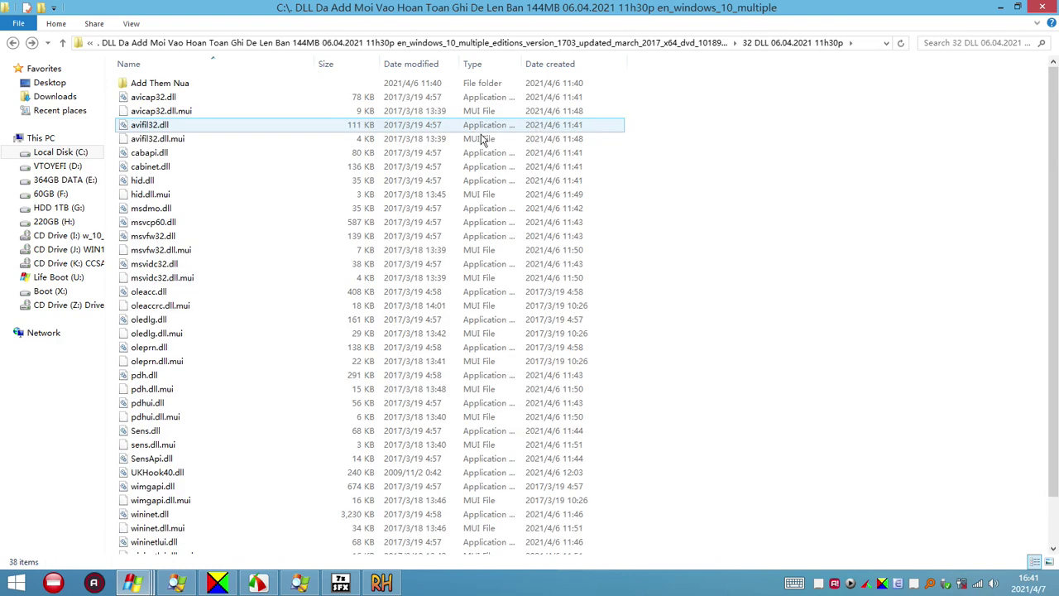
left_click(575, 44)
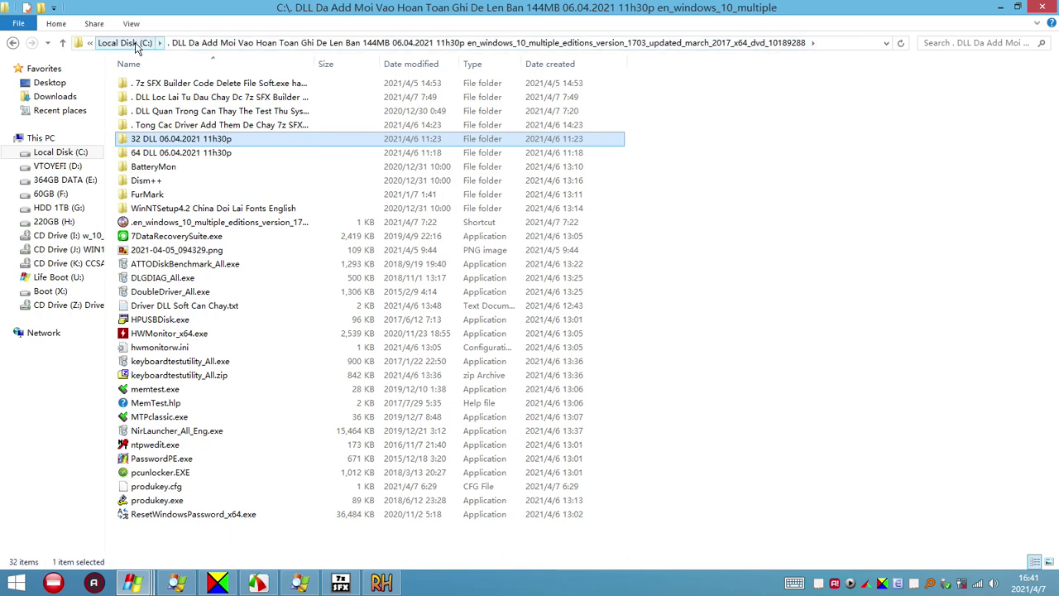
left_click(137, 43)
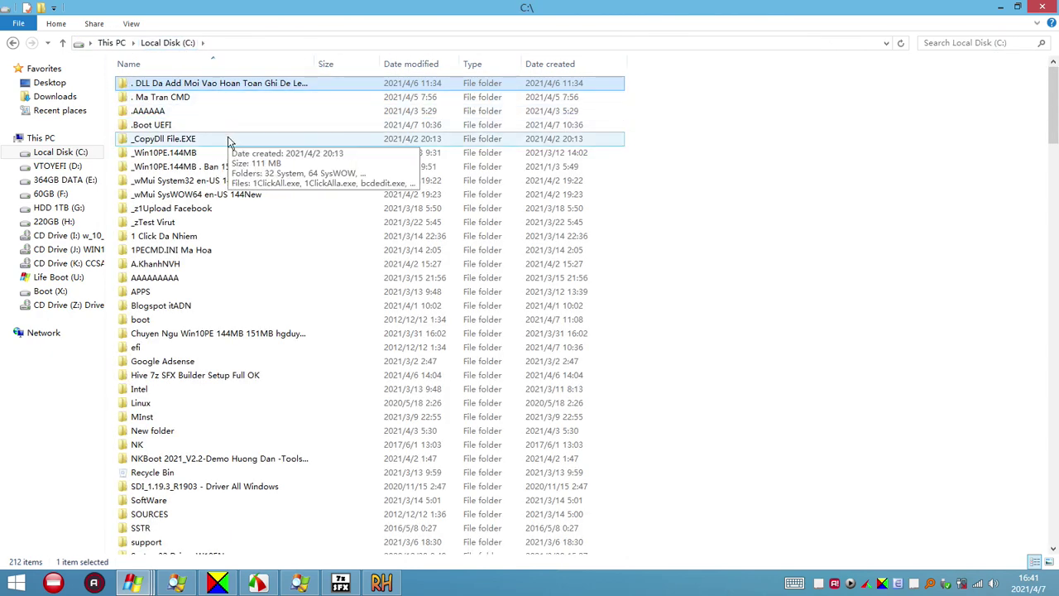
left_click(186, 143)
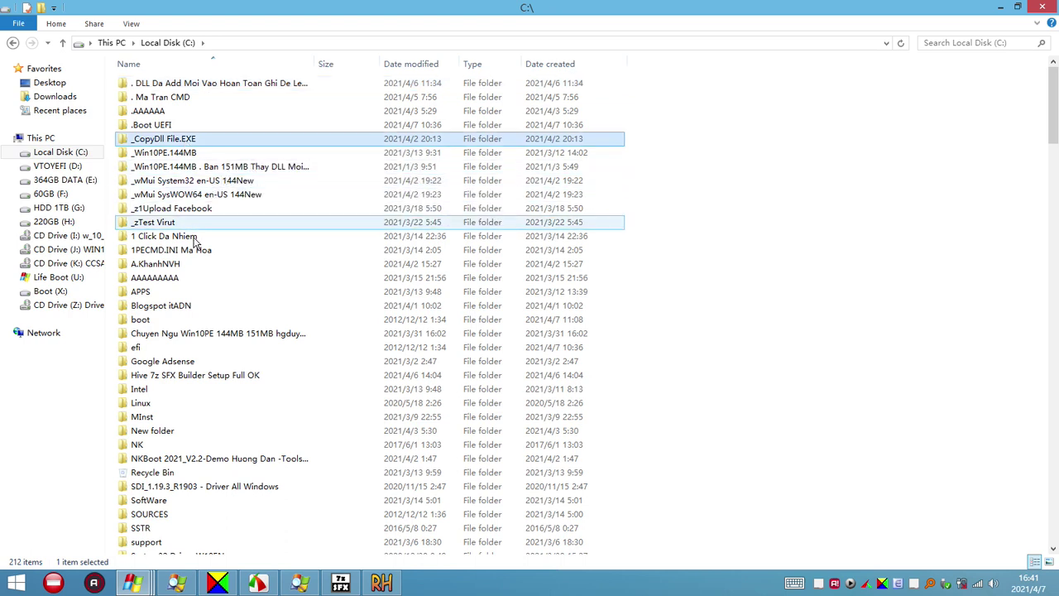
mouse_move(195, 242)
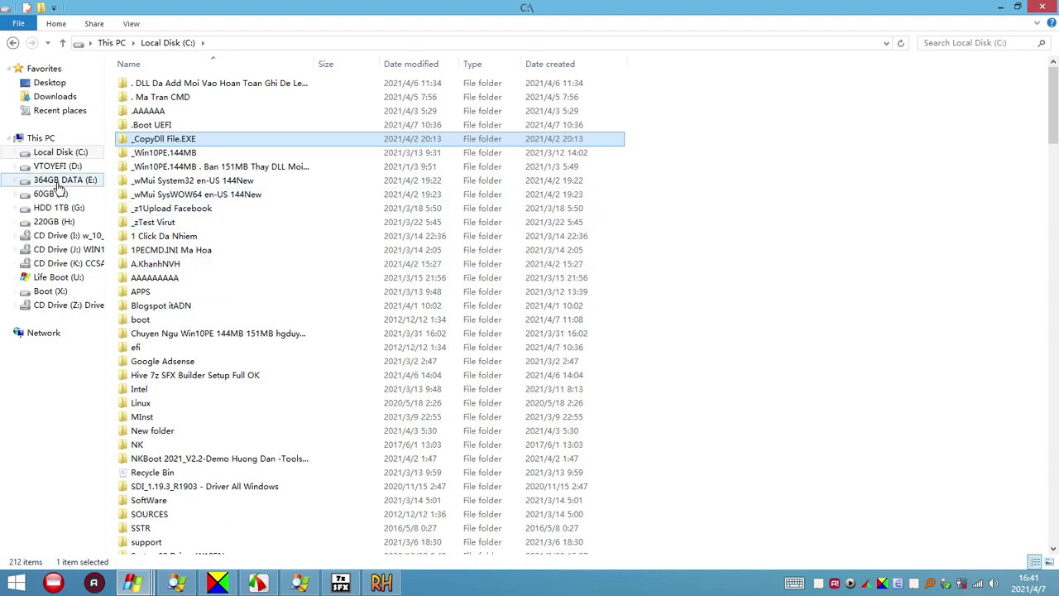
left_click(59, 208)
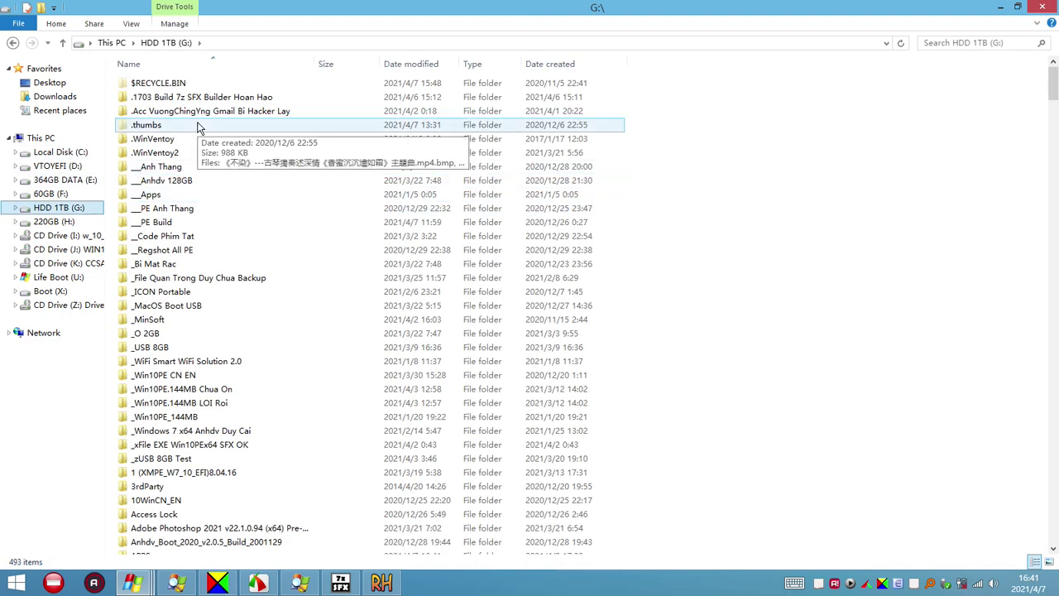
double_click(238, 101)
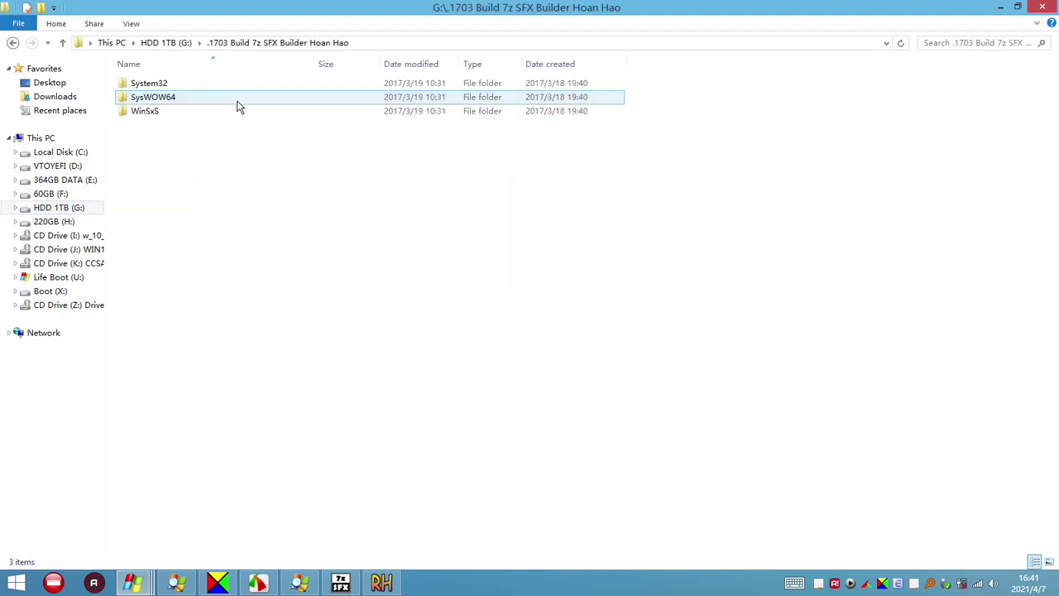
double_click(460, 8)
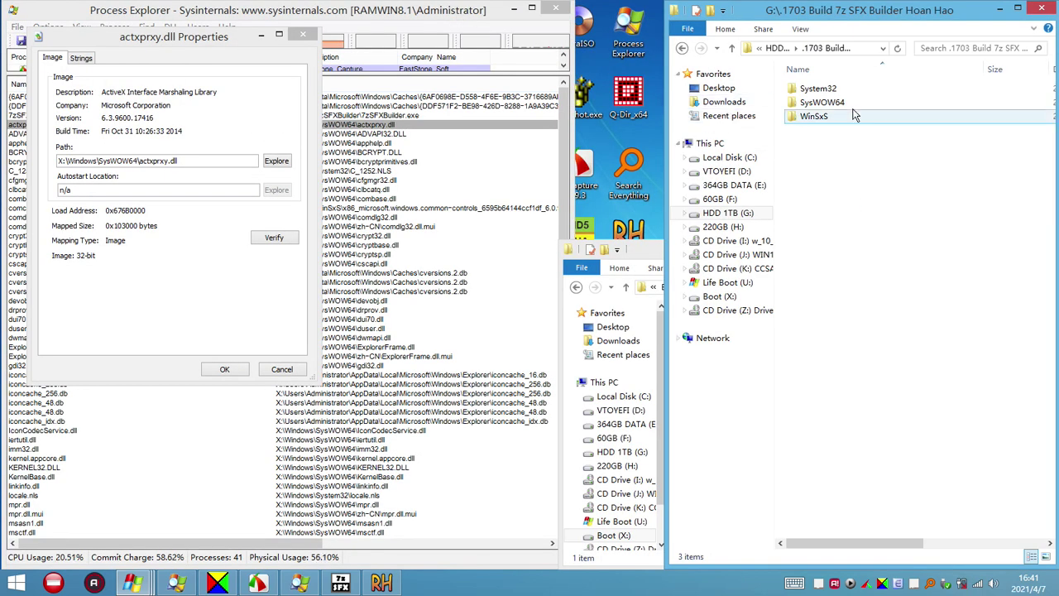
Open the build's System32 folder and then its en-US language folder
double_click(819, 87)
scroll(848, 257, "down", 4)
left_click(849, 256)
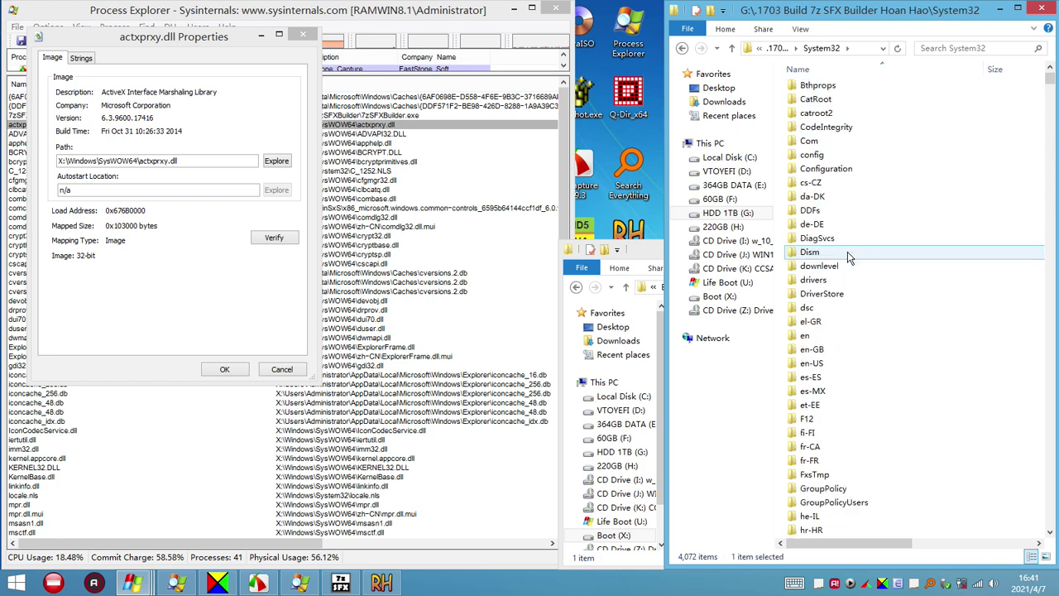
scroll(848, 257, "down", 20)
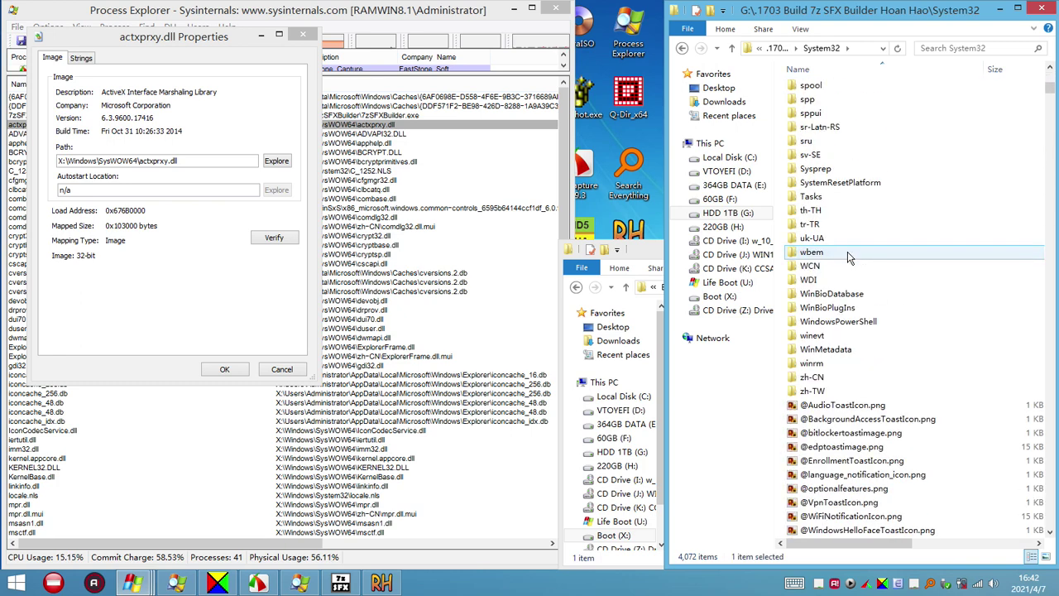
scroll(848, 256, "down", 10)
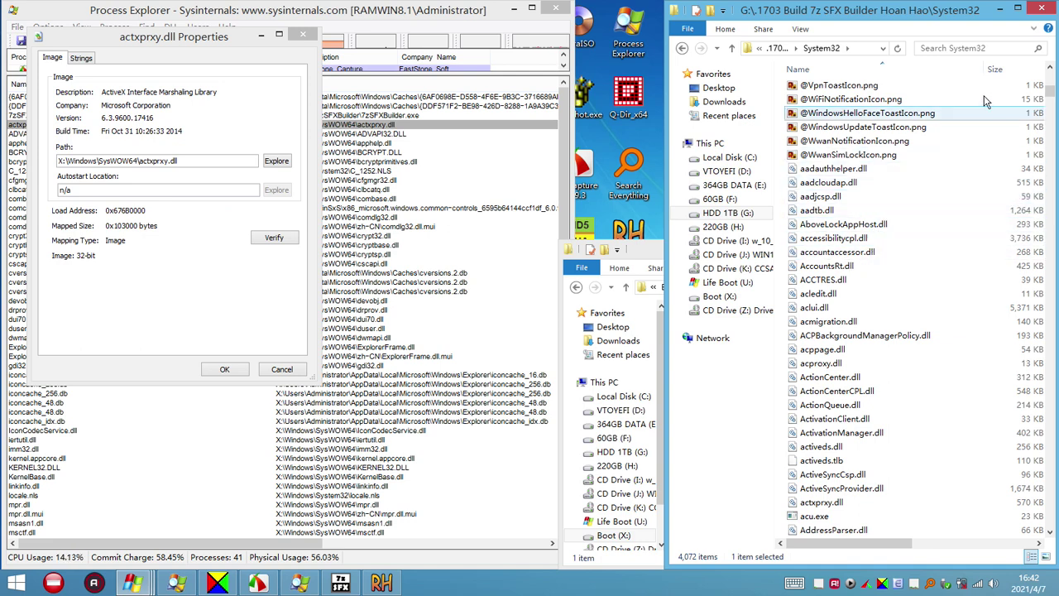
left_click_drag(1048, 100, 1048, 76)
left_click(813, 157)
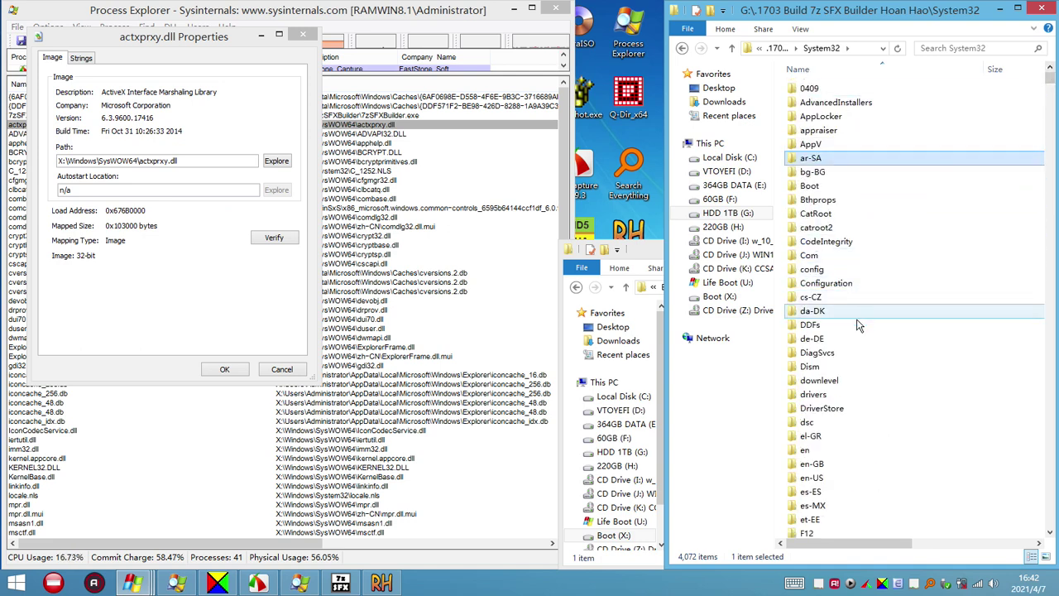
double_click(814, 479)
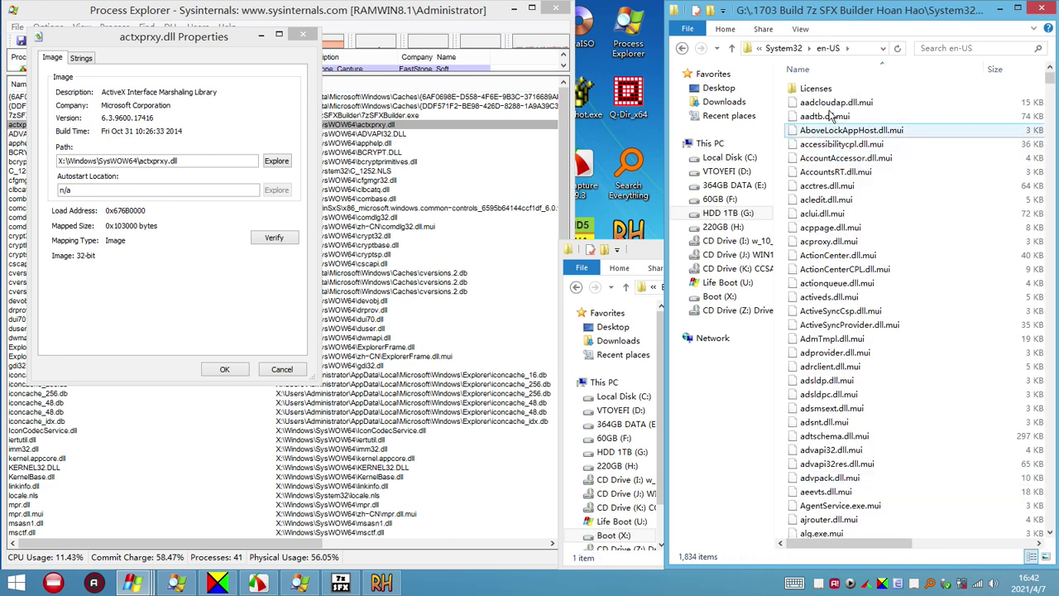
Copy actxprxy.dll's name from its Process Explorer properties and search en-US for it
left_click(836, 117)
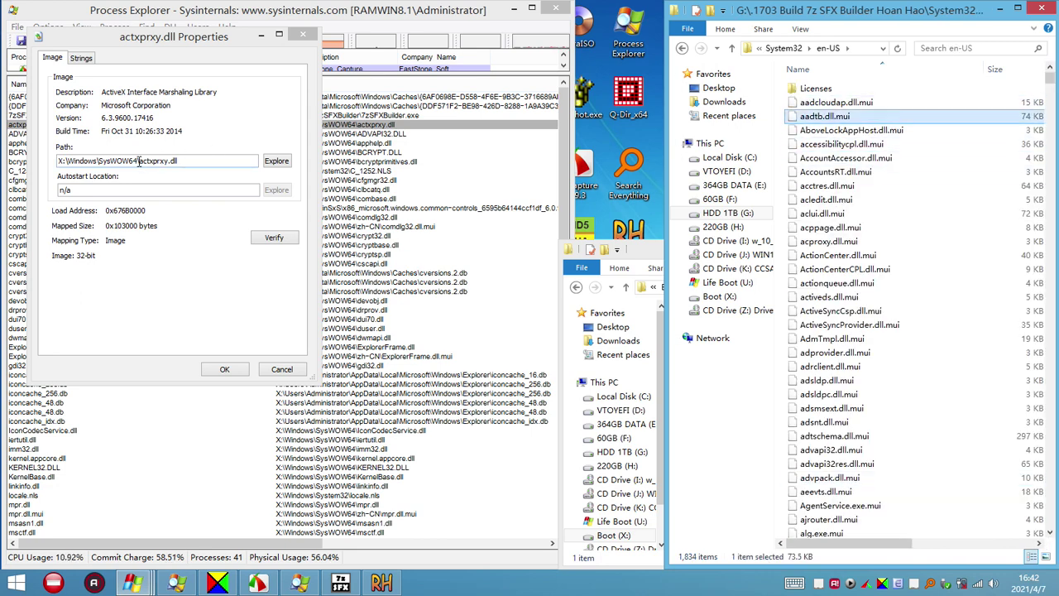
key("Escape")
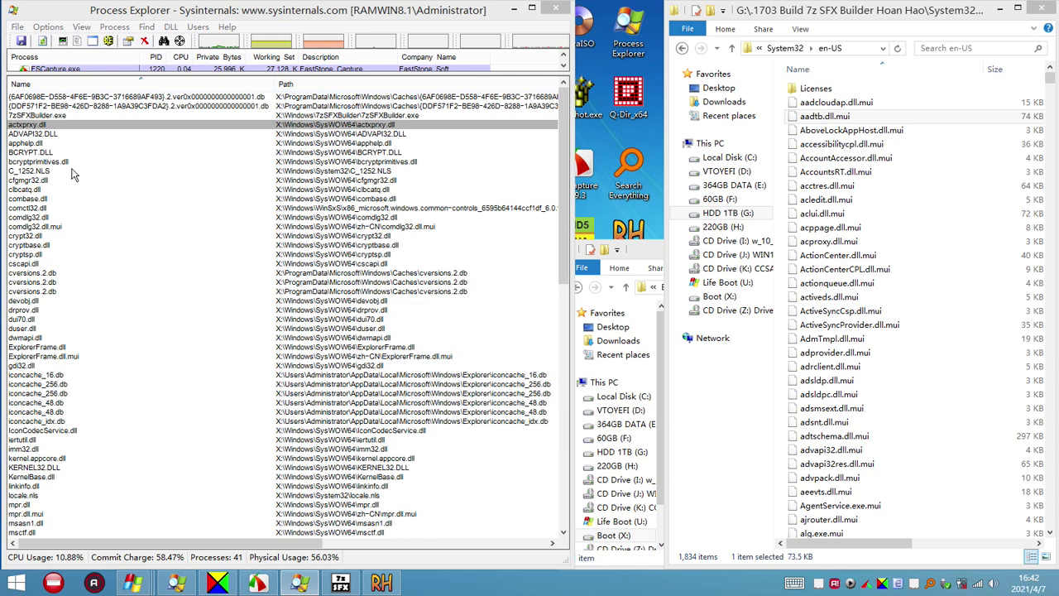
right_click(47, 131)
left_click(70, 133)
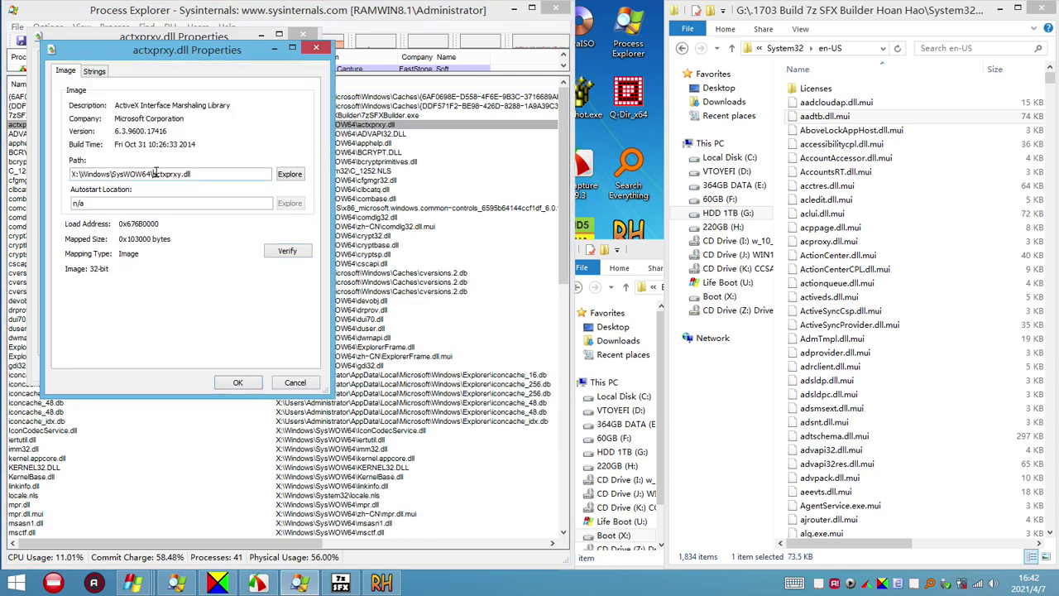
right_click(186, 177)
left_click(227, 221)
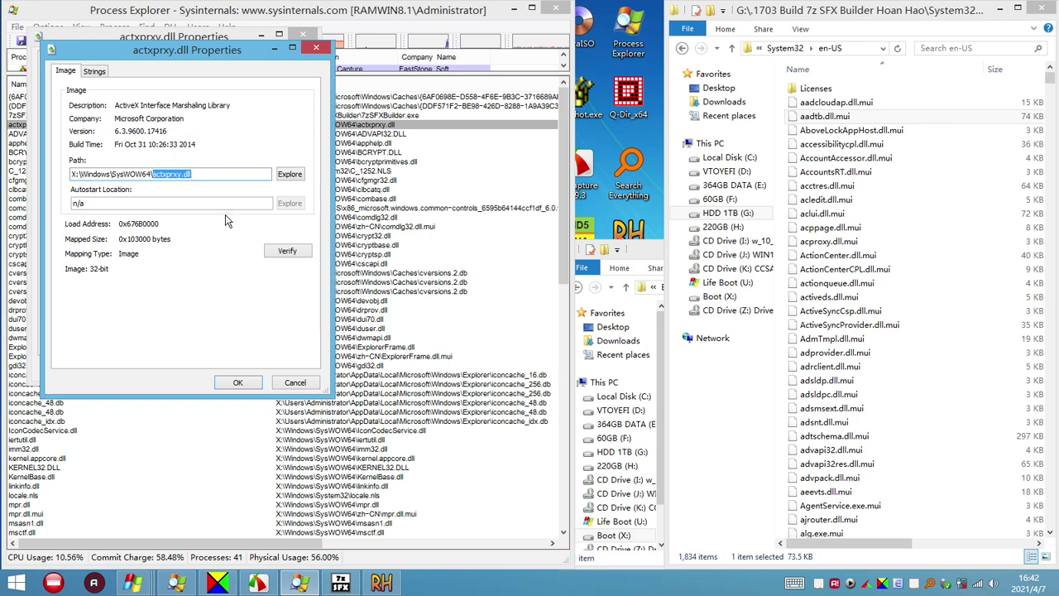
left_click(983, 48)
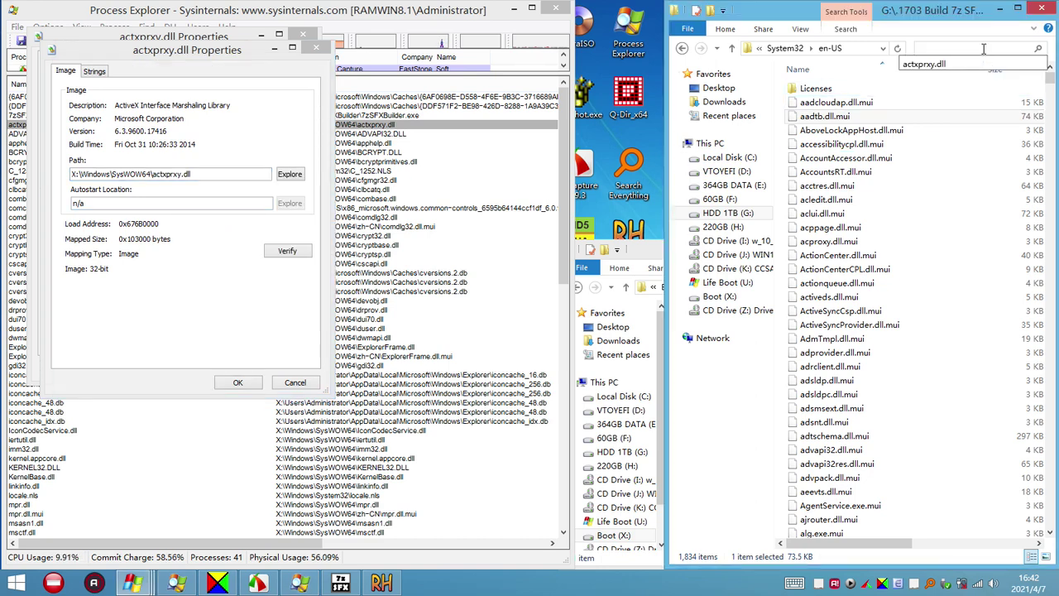
left_click(942, 65)
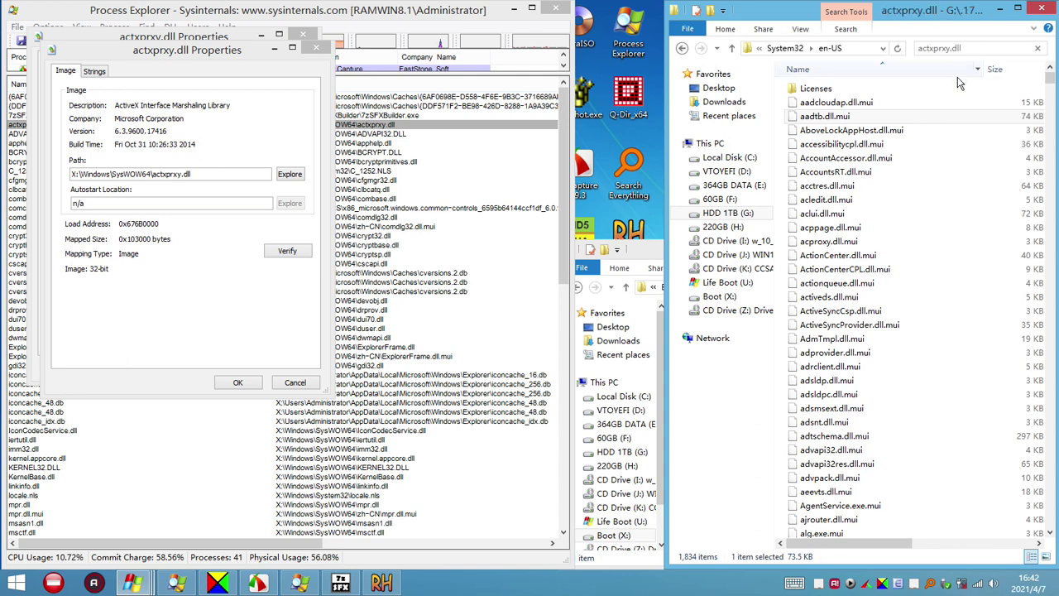
Bring up the SysWOW64 folder window that holds actxprxy.dll
left_click(638, 258)
left_click_drag(774, 385, 713, 324)
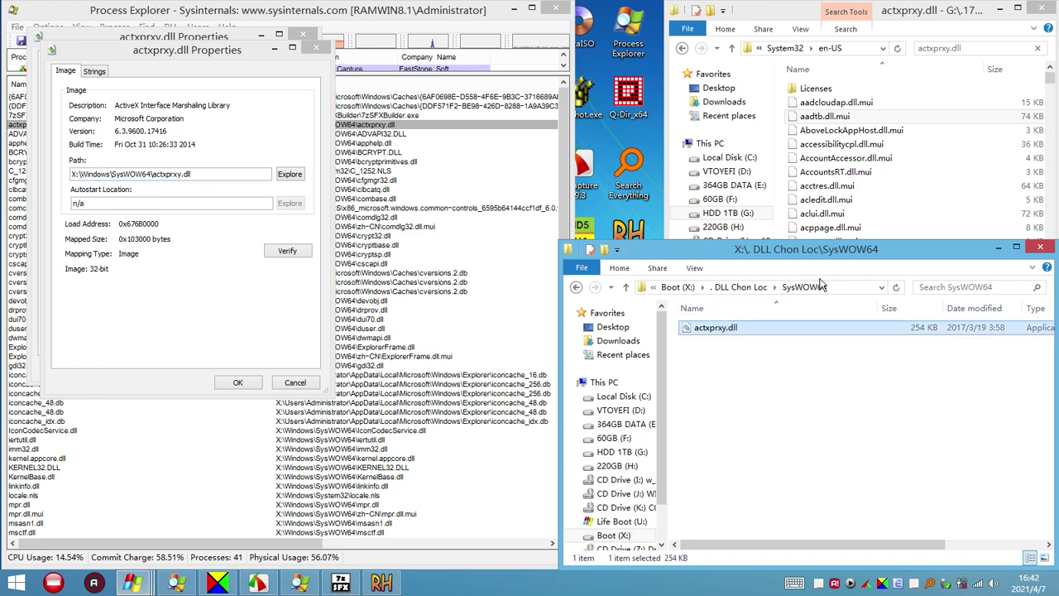
left_click(753, 416)
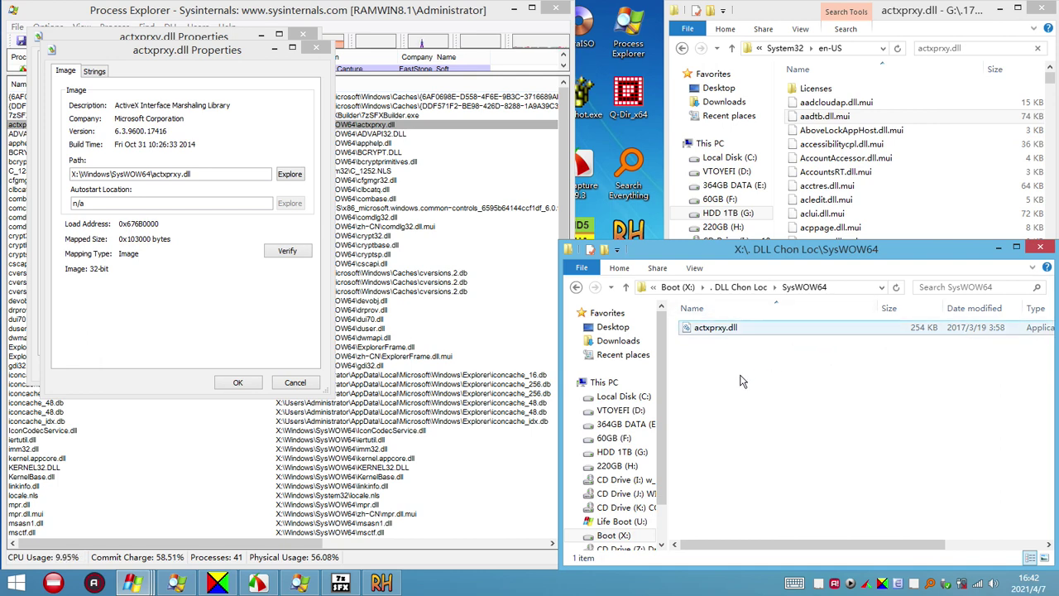
left_click(605, 250)
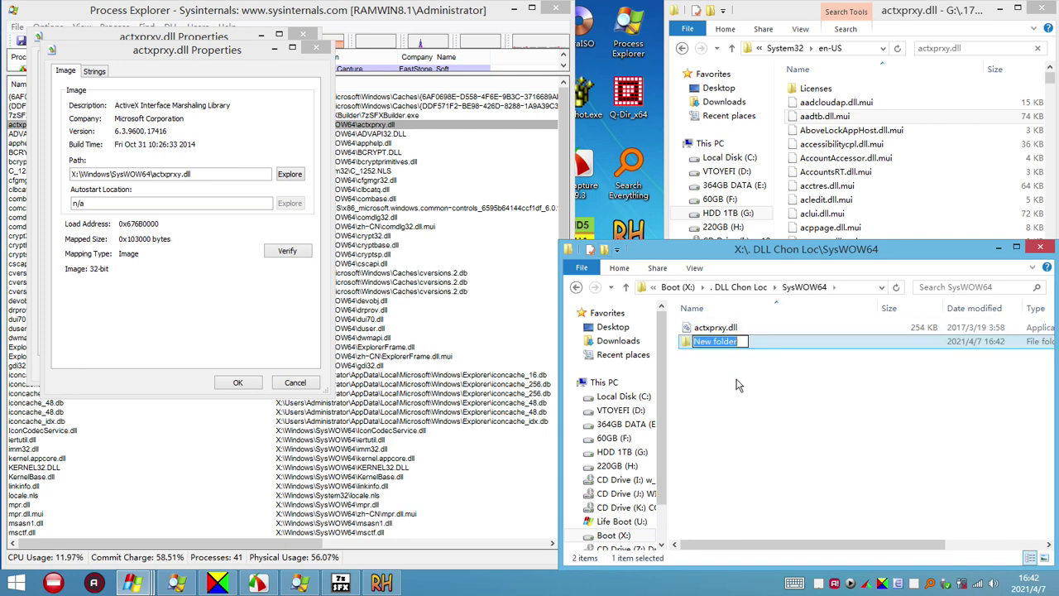
key("Return")
double_click(726, 342)
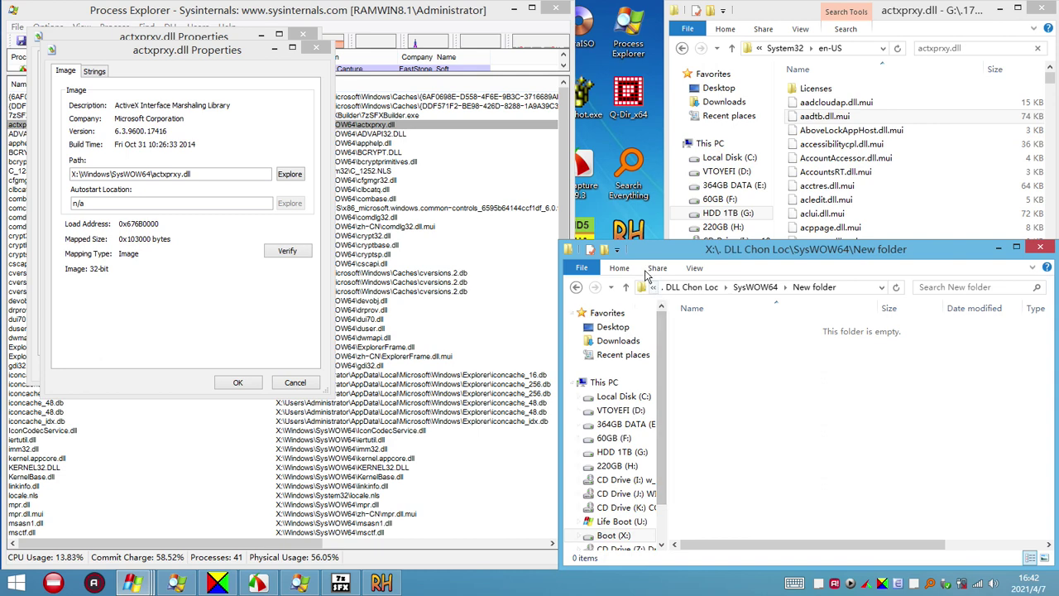
left_click(754, 287)
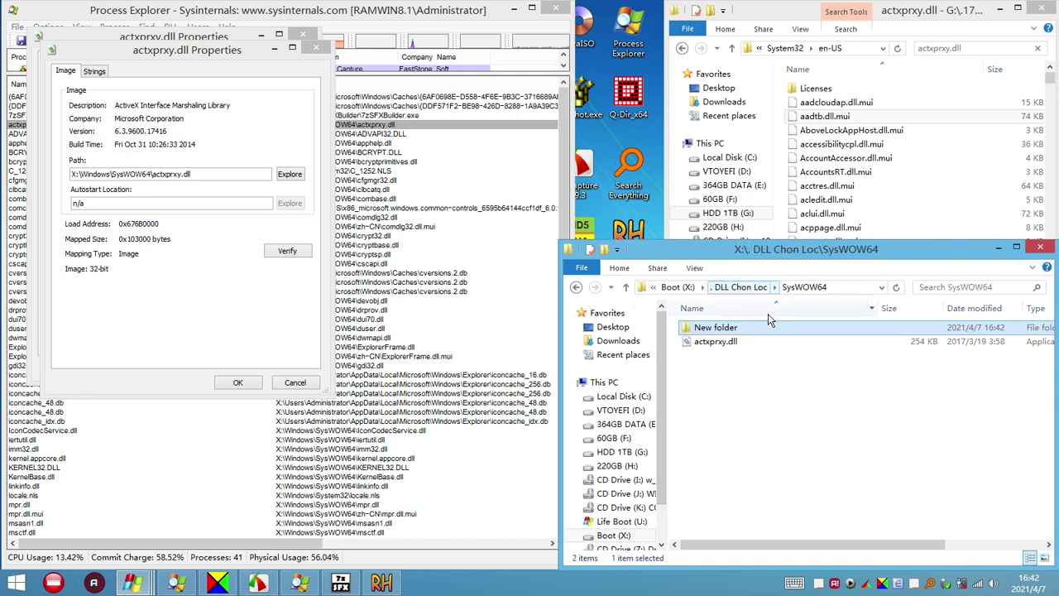
right_click(716, 331)
left_click(749, 282)
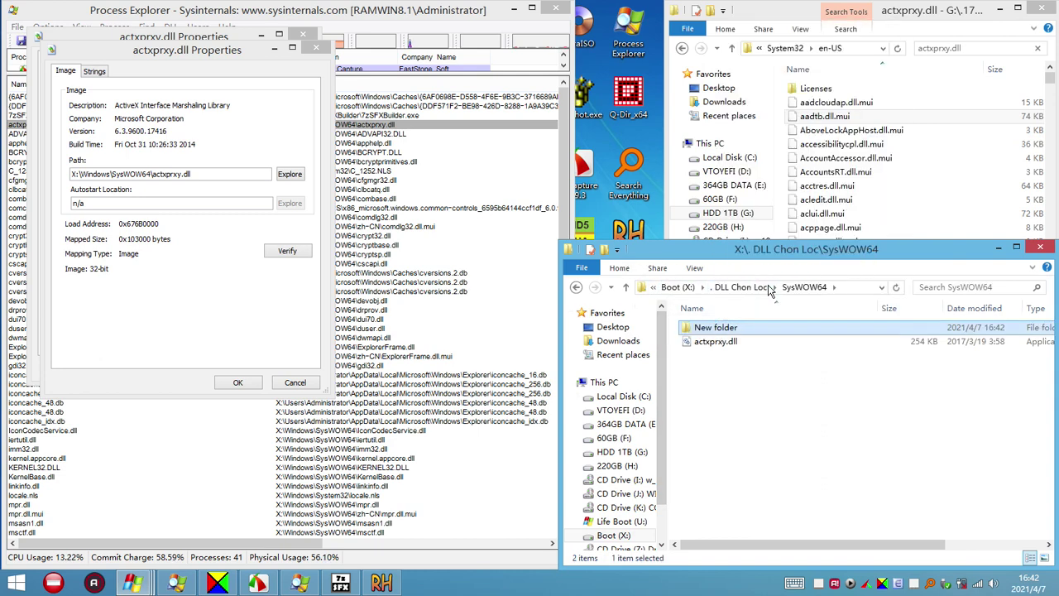
left_click(589, 348)
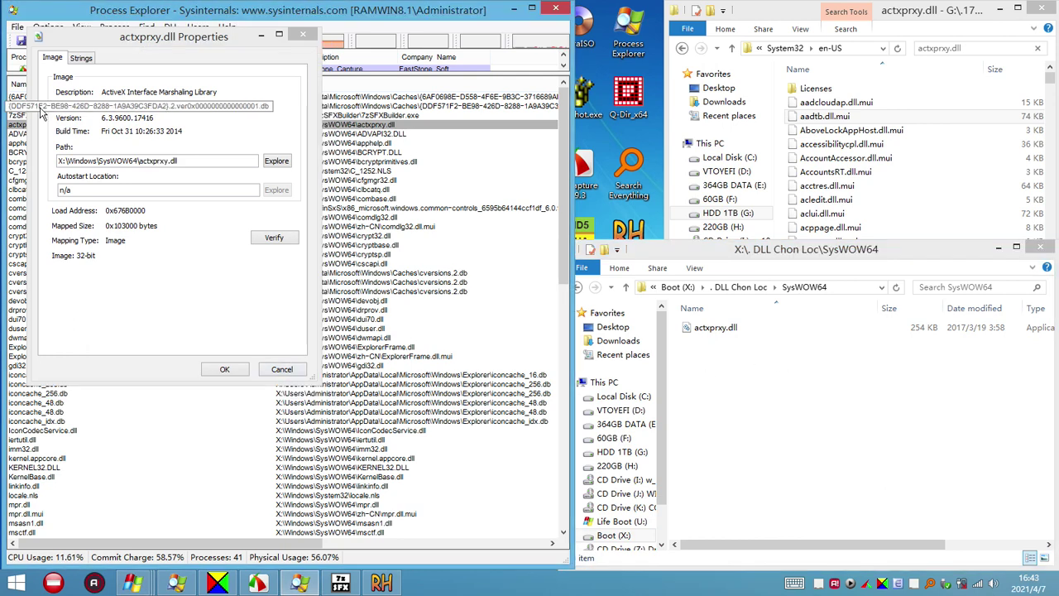
Copy the ADVAPI32.DLL file name from its Process Explorer properties path
left_click(282, 370)
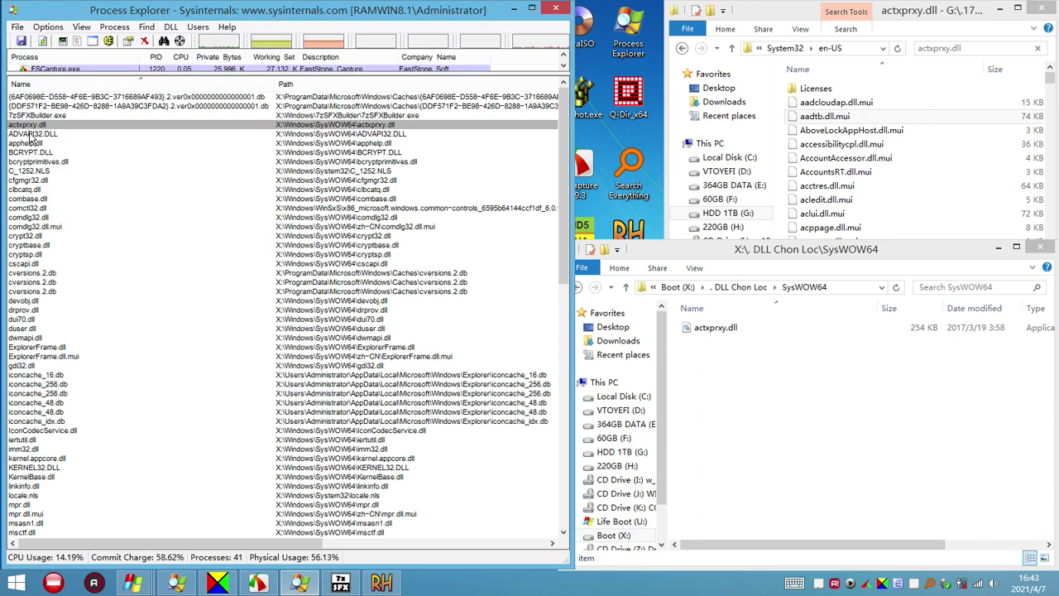
left_click(34, 137)
right_click(48, 140)
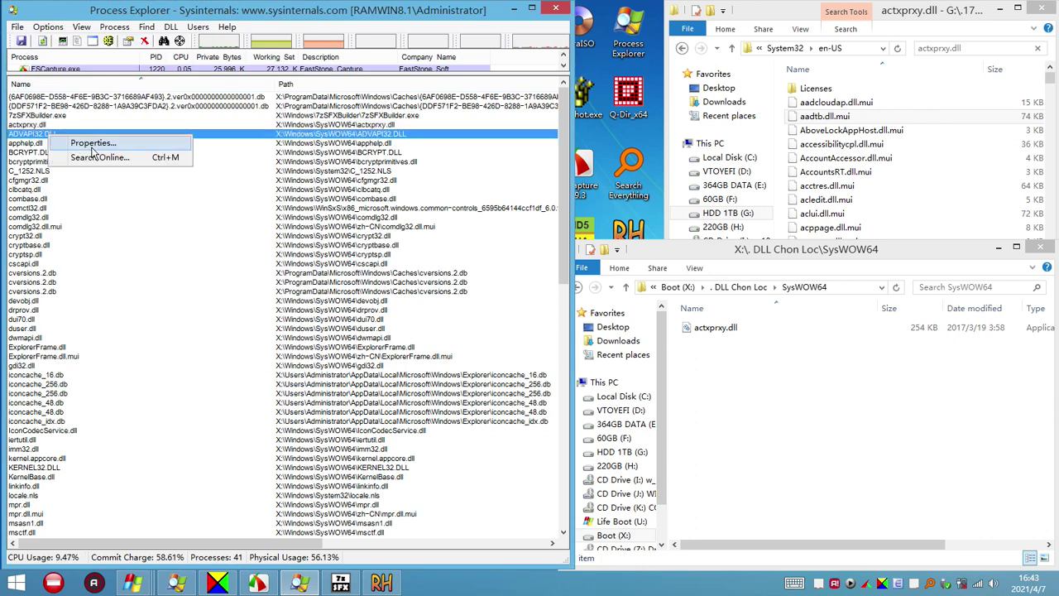
left_click(89, 147)
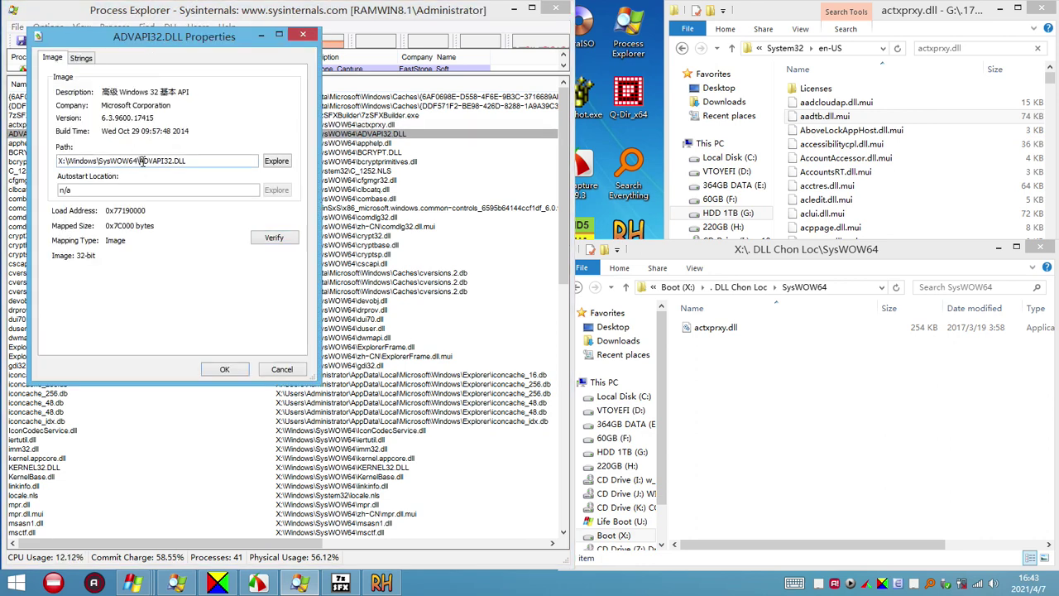
left_click_drag(141, 162, 190, 162)
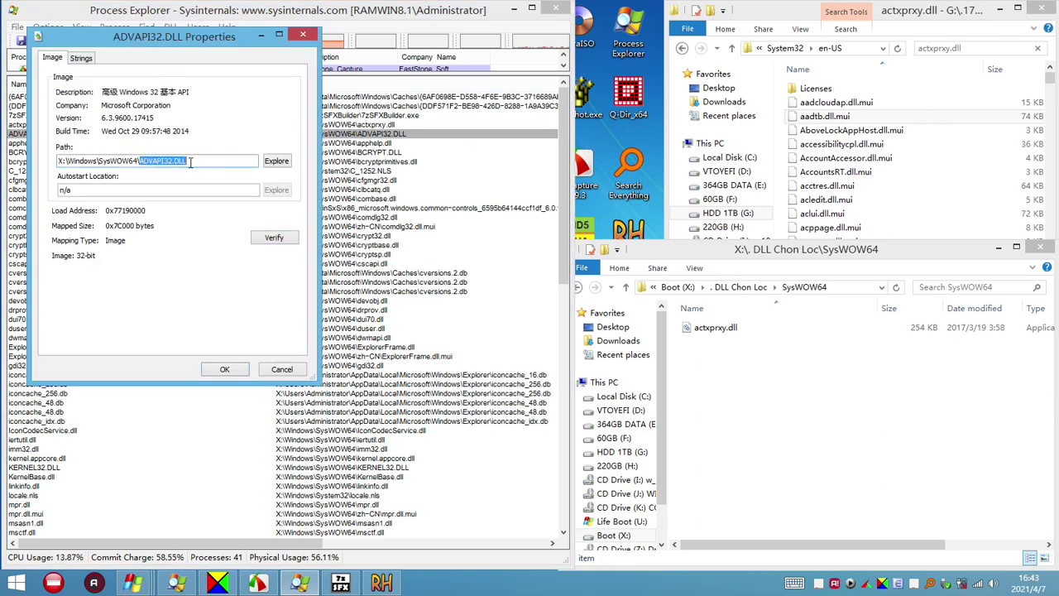
right_click(179, 162)
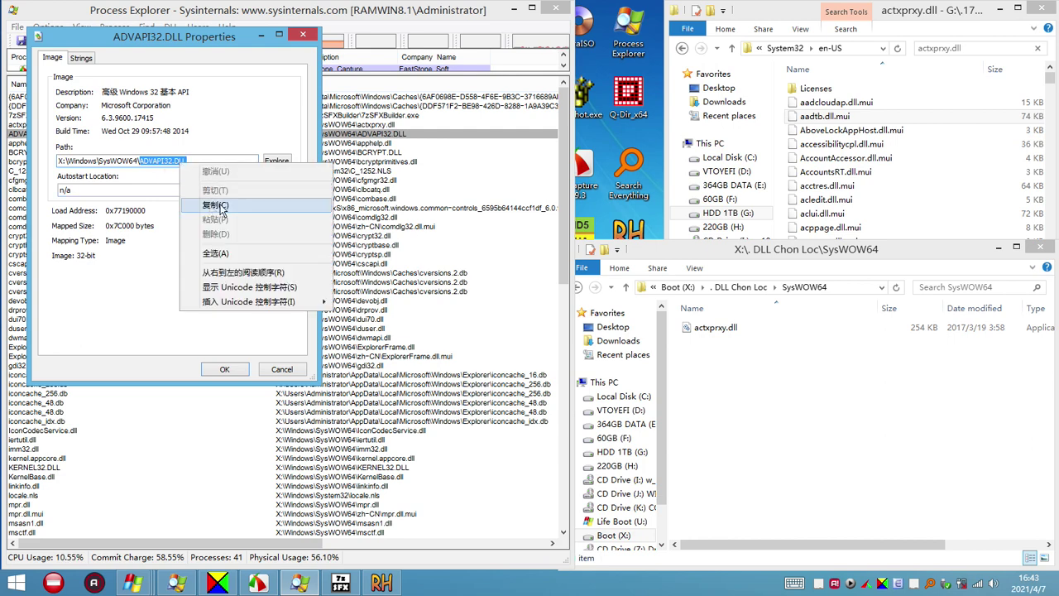
left_click(211, 204)
Search the en-US folder for ADVAPI32.DLL and browse its .mui files
left_click(980, 47)
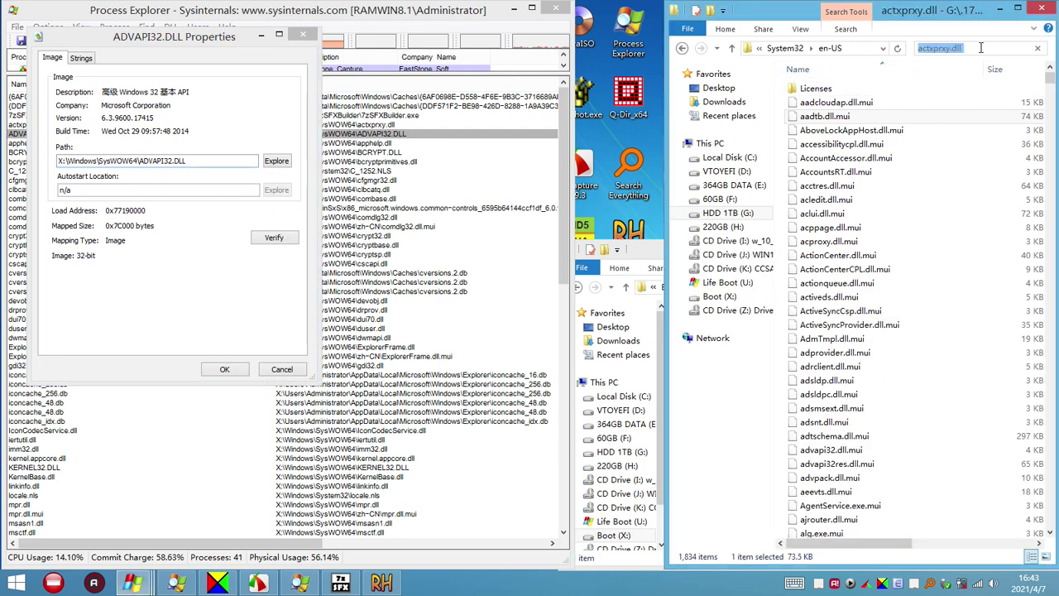
right_click(956, 51)
left_click(983, 83)
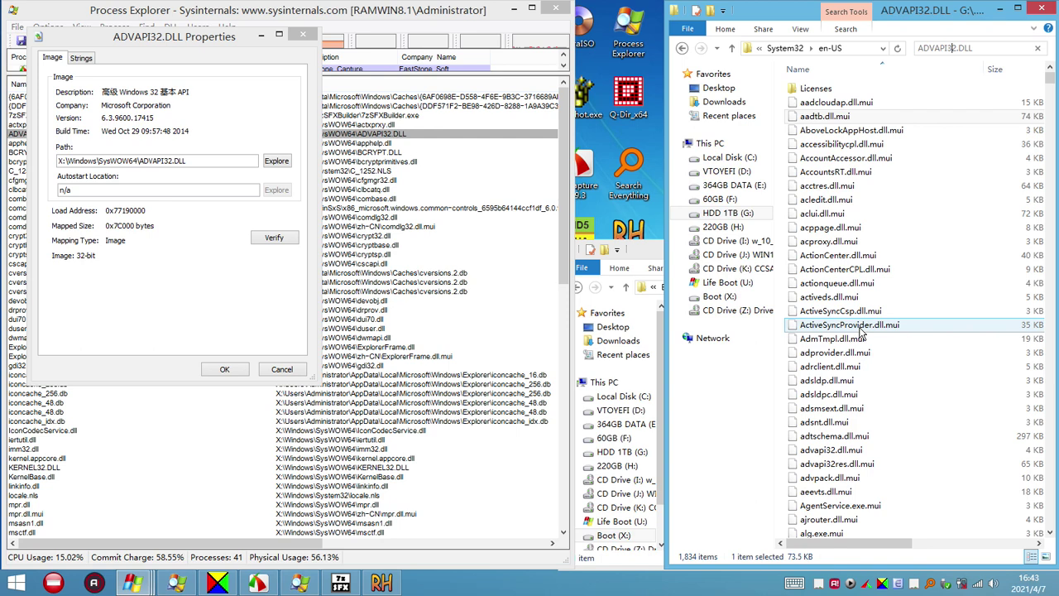
left_click(848, 328)
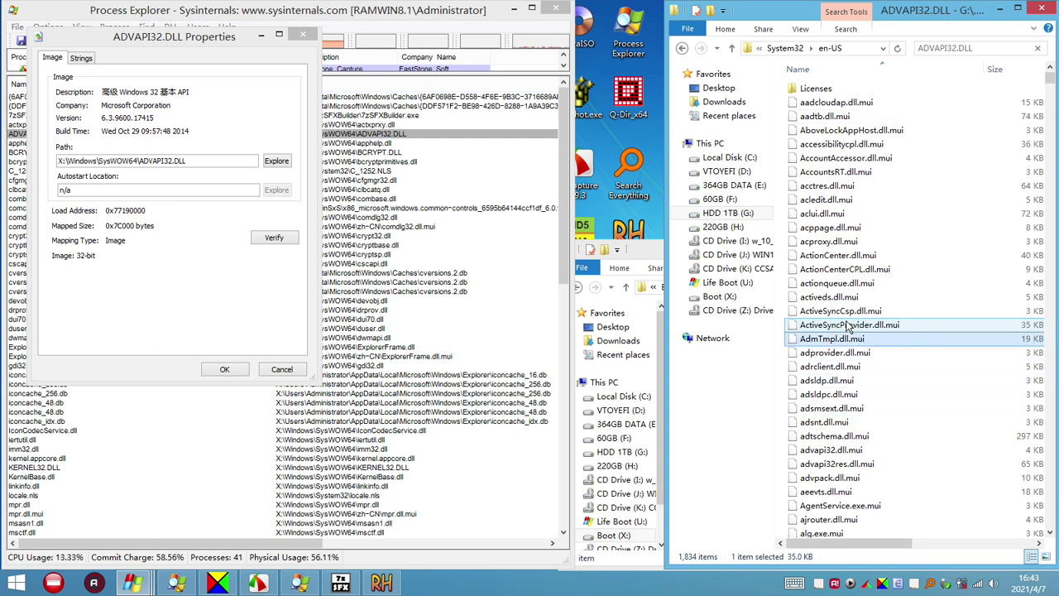
left_click(836, 423)
scroll(844, 447, "down", 7)
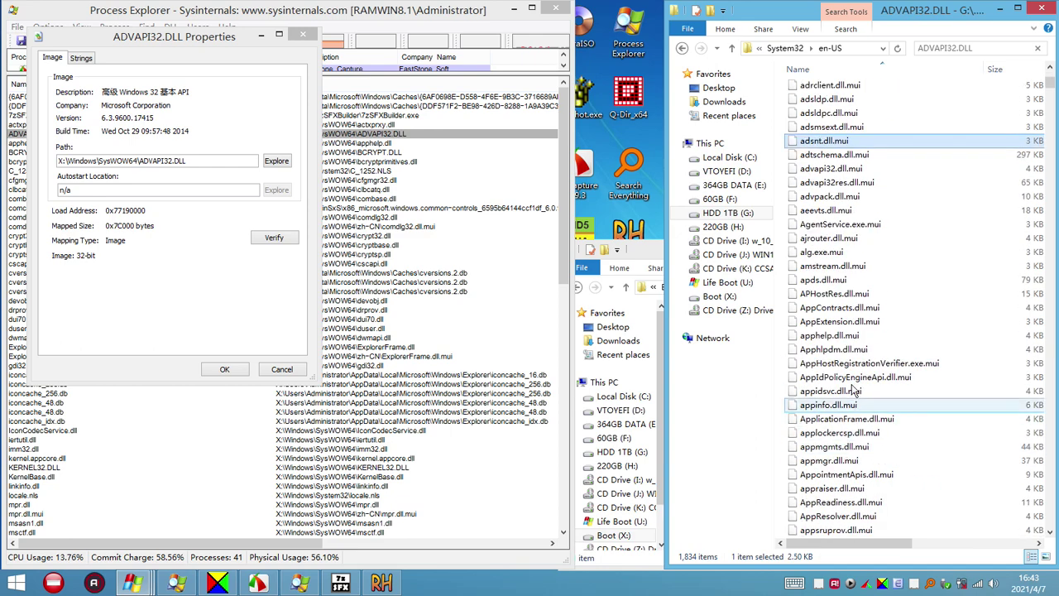
left_click(845, 423)
scroll(846, 424, "down", 7)
left_click(840, 404)
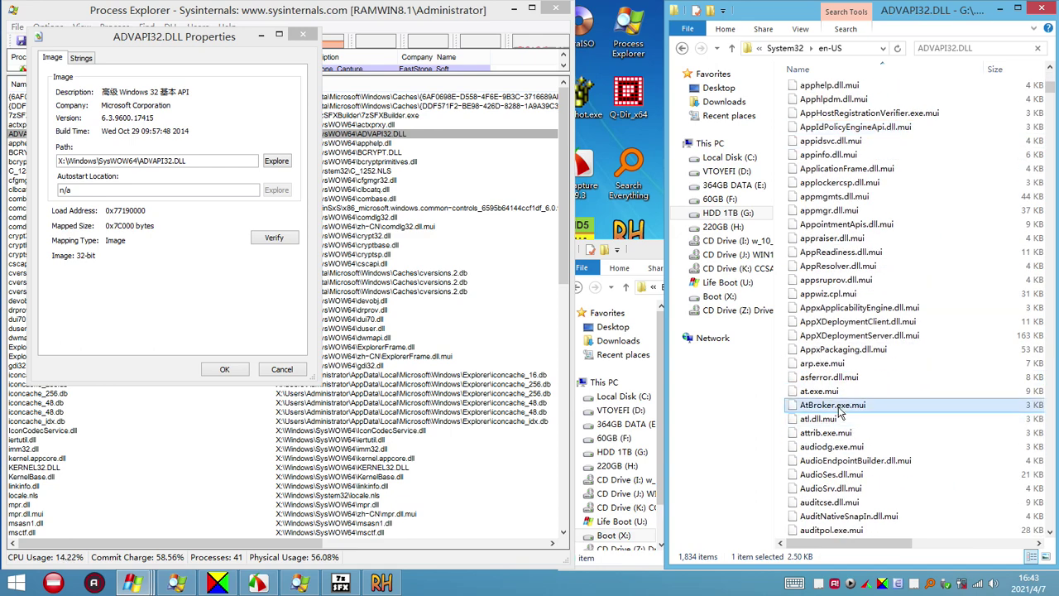
scroll(839, 404, "down", 6)
scroll(817, 304, "up", 3)
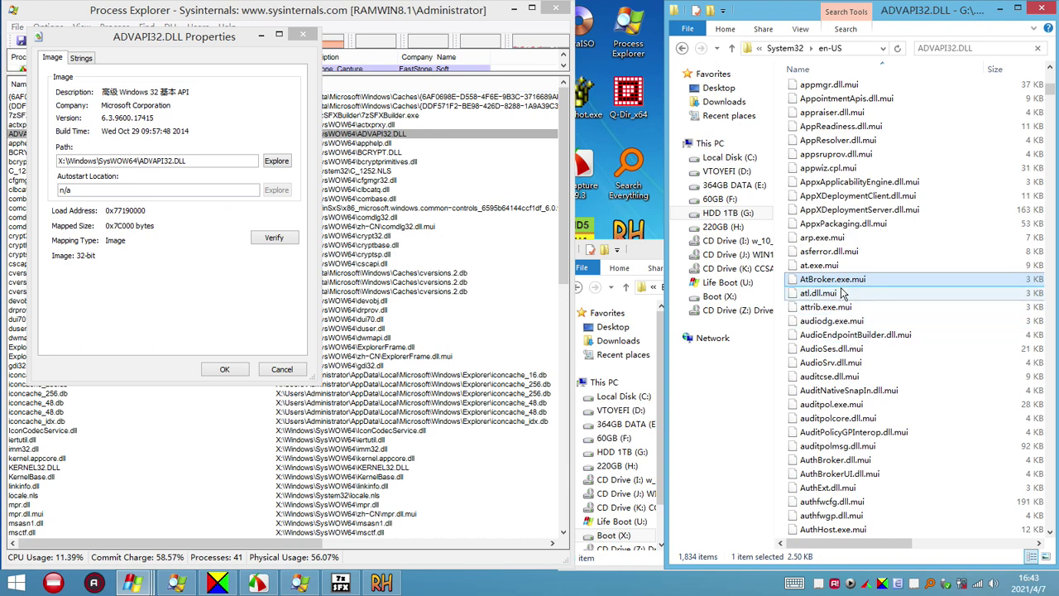
scroll(842, 261, "up", 1)
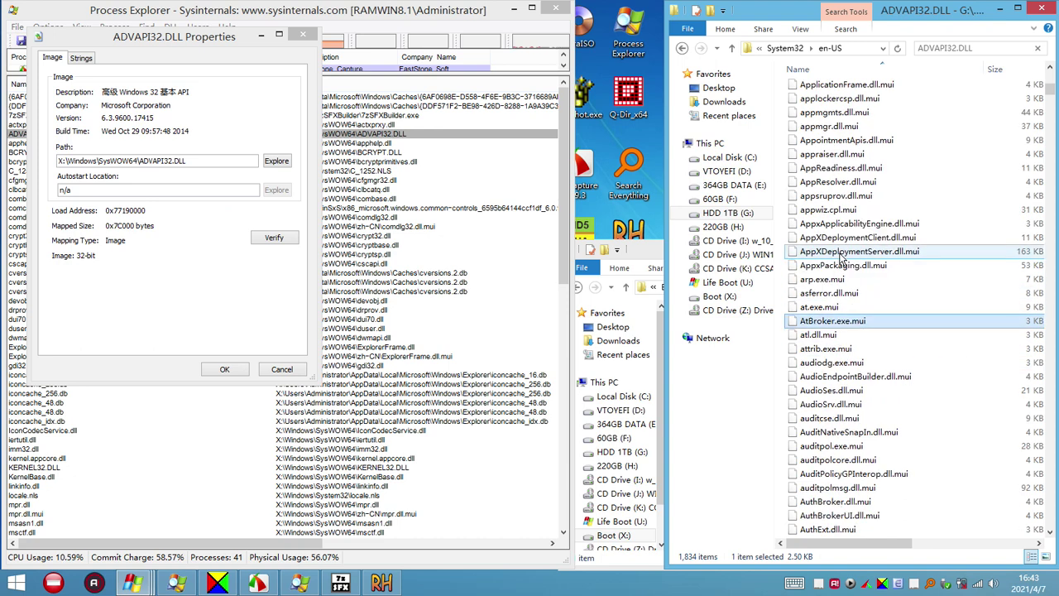
left_click(831, 252)
scroll(836, 261, "up", 2)
left_click(836, 265)
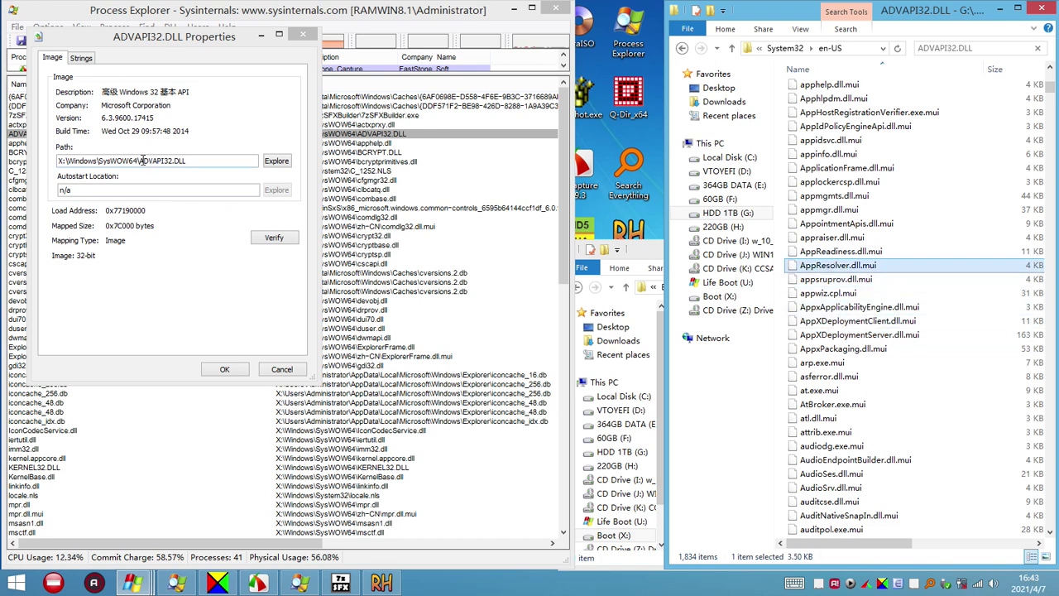
Go up from en-US to the build's SysWOW64 folder
left_click_drag(140, 161, 122, 159)
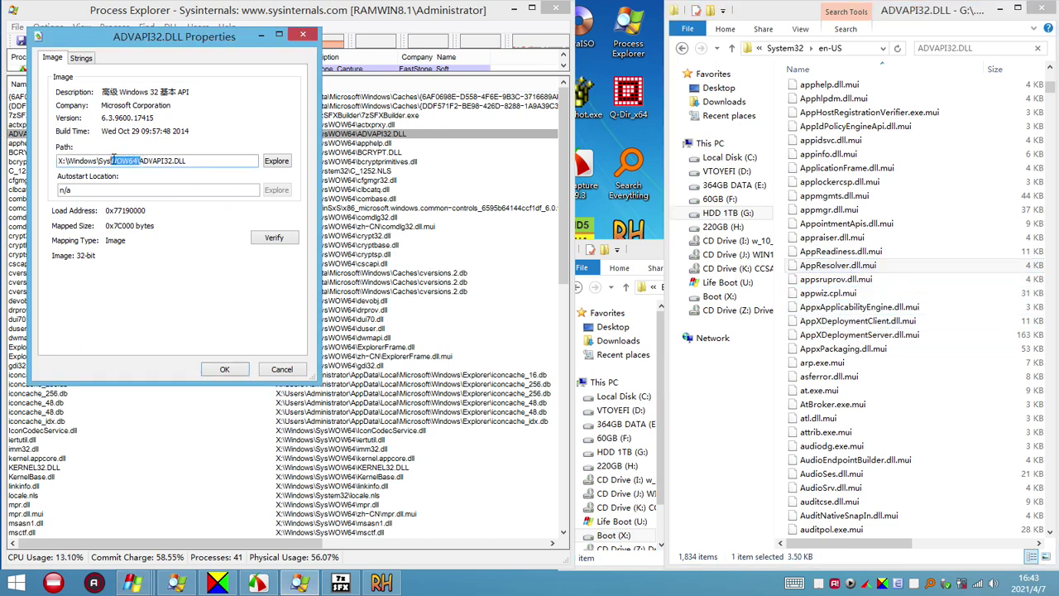
left_click(759, 48)
left_click(785, 48)
left_click(784, 48)
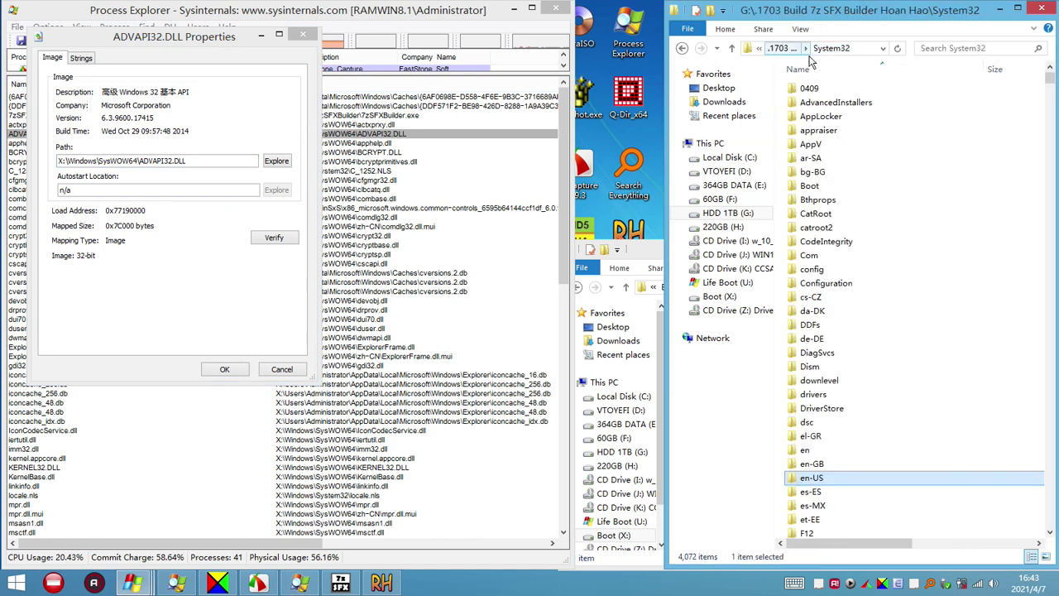
left_click(795, 50)
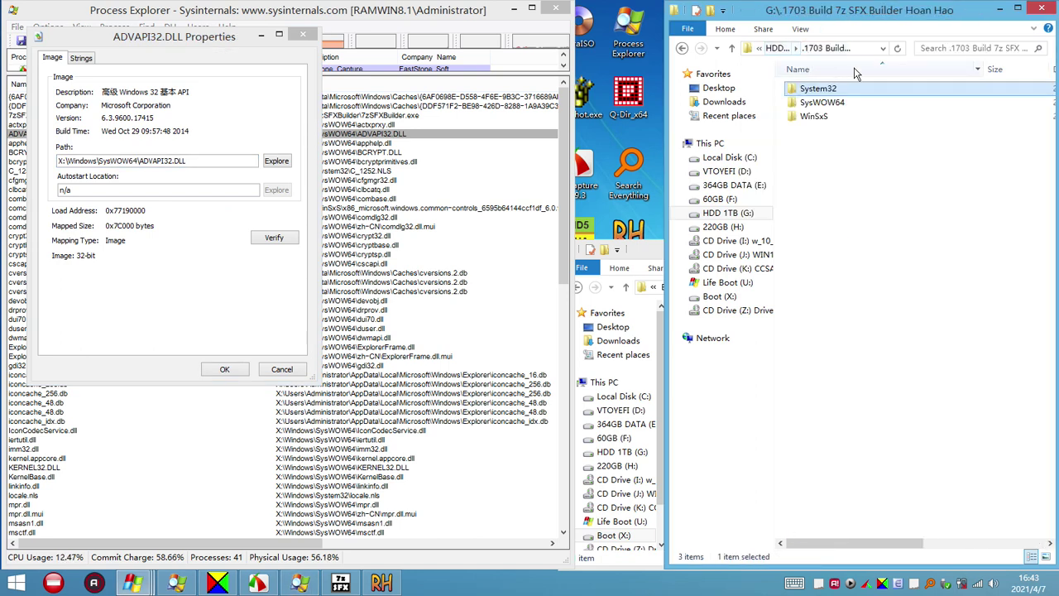
left_click(834, 108)
left_click(822, 340)
scroll(827, 356, "down", 12)
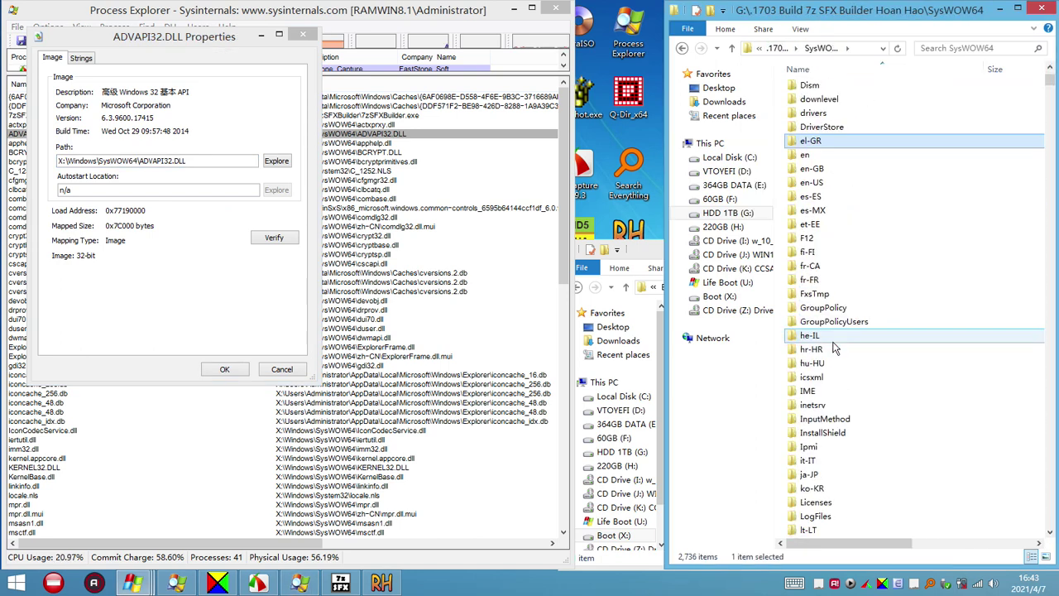
scroll(837, 389, "up", 12)
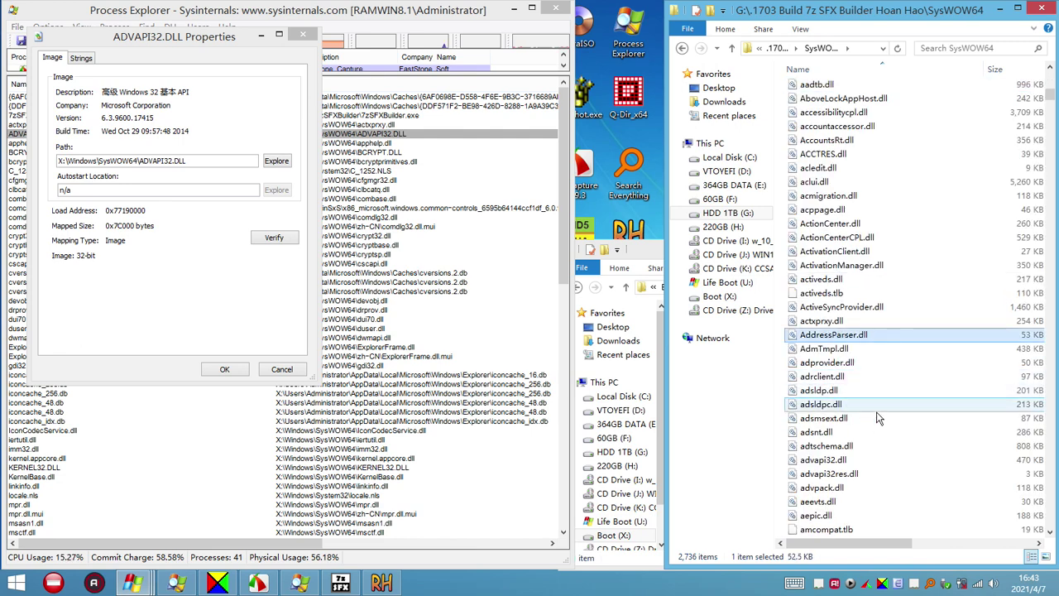
Find advapi32.dll in the SysWOW64 list by jumping to names starting with 'ad'
left_click(836, 488)
scroll(836, 451, "down", 6)
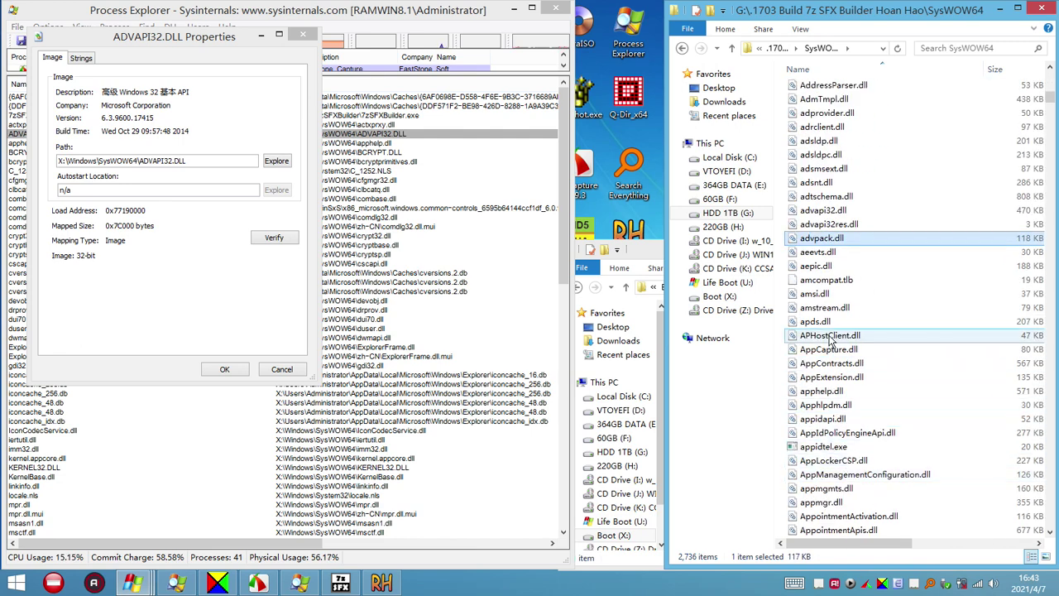
left_click(837, 460)
scroll(838, 465, "down", 4)
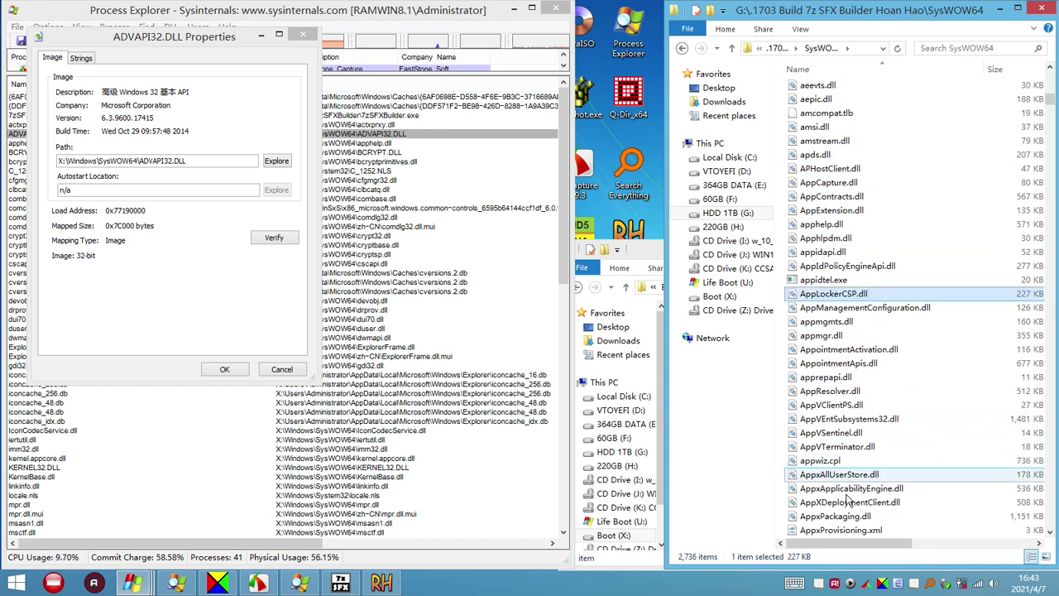
key("Down")
key("Home")
left_click(840, 405)
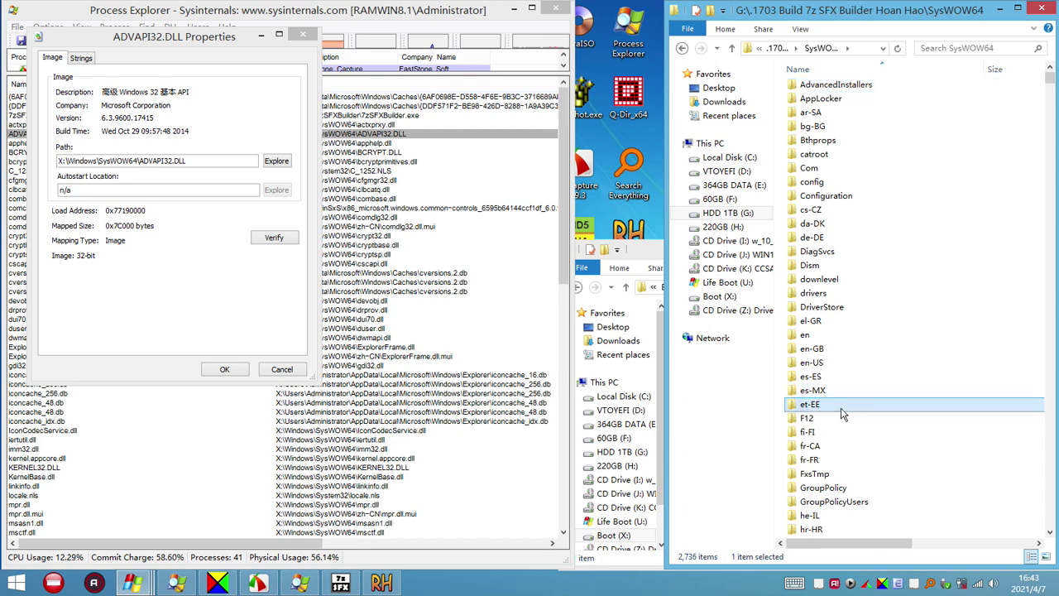
key("a")
key("d")
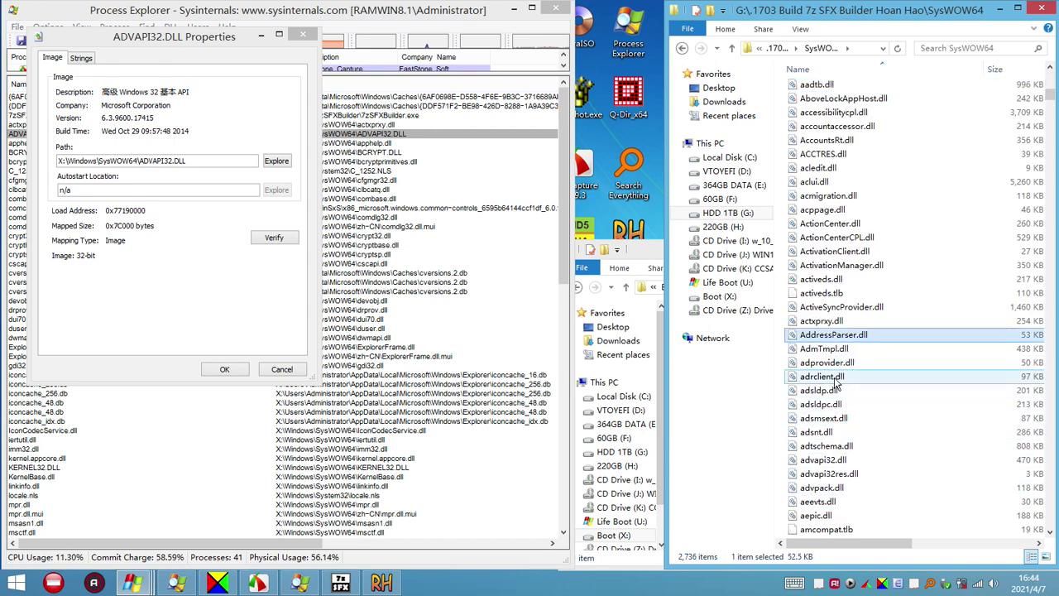
left_click(835, 379)
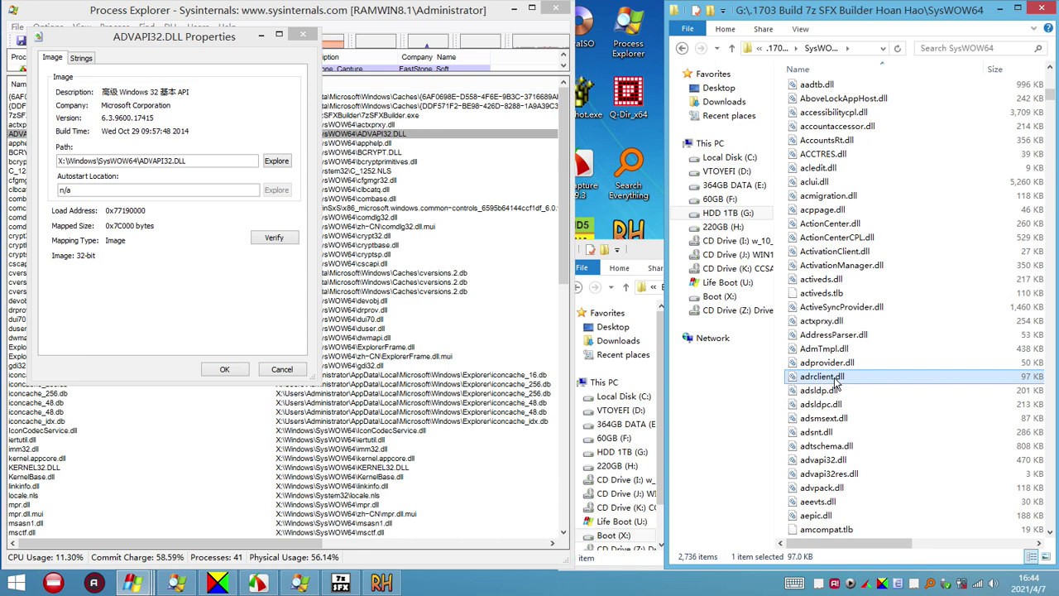
left_click(839, 464)
Copy advapi32.dll and paste it into X:\. DLL Chon Loc\SysWOW64
right_click(835, 466)
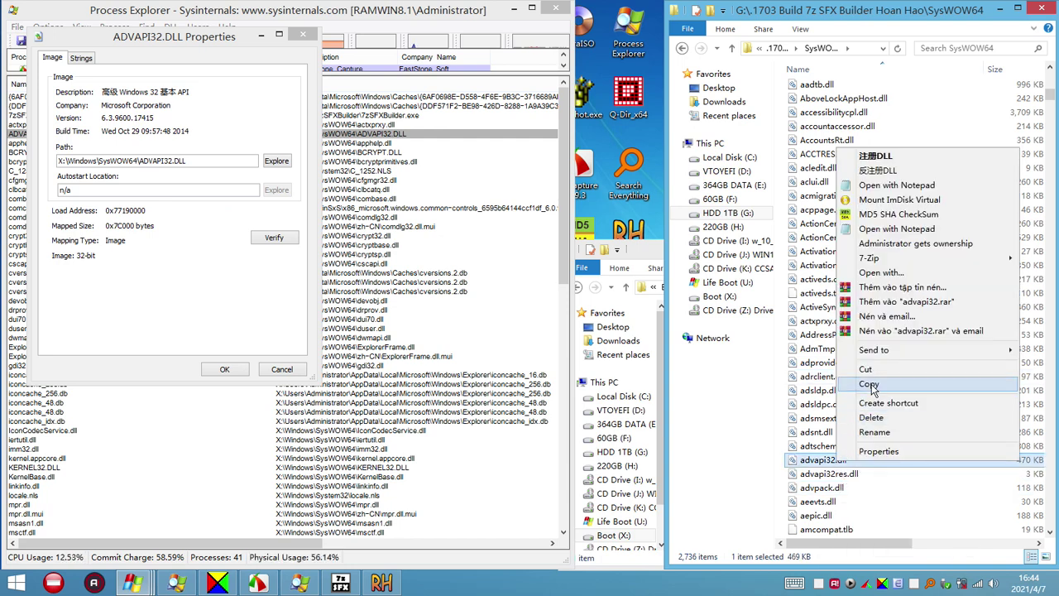
left_click(852, 387)
left_click(654, 251)
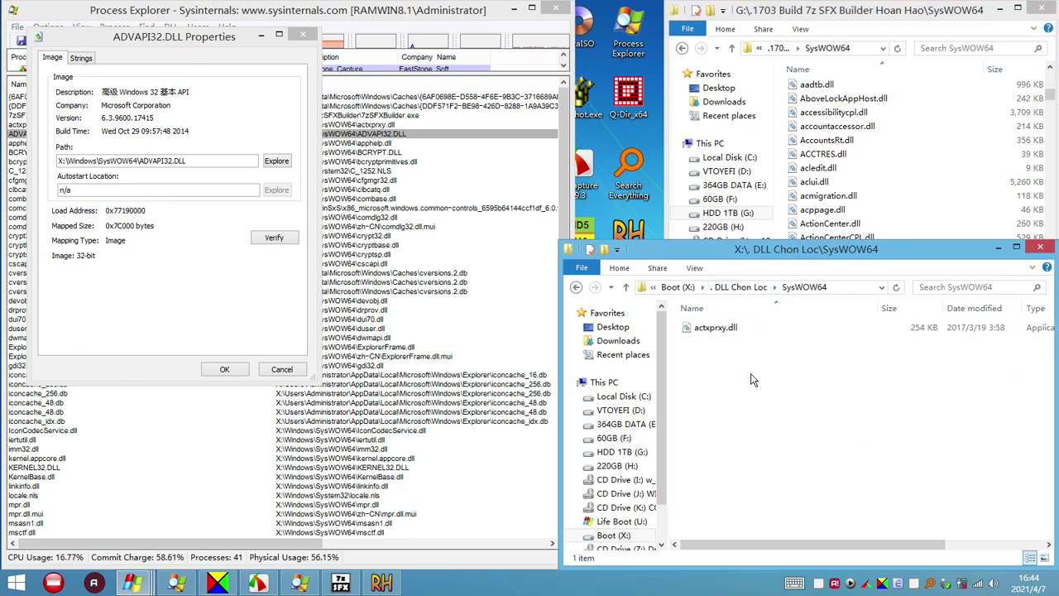
key("ctrl+v")
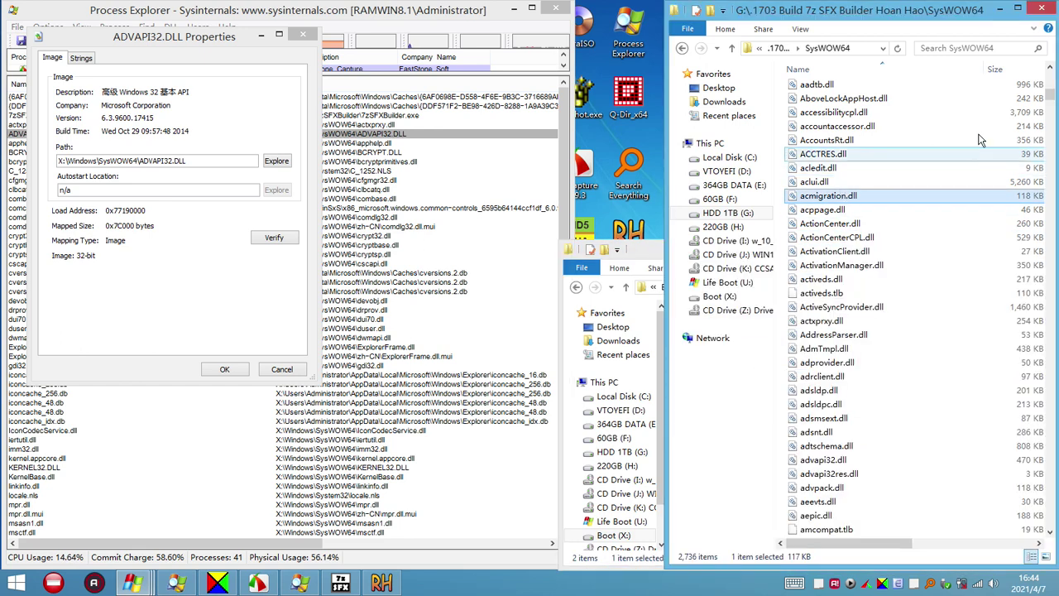
scroll(827, 157, "up", 10)
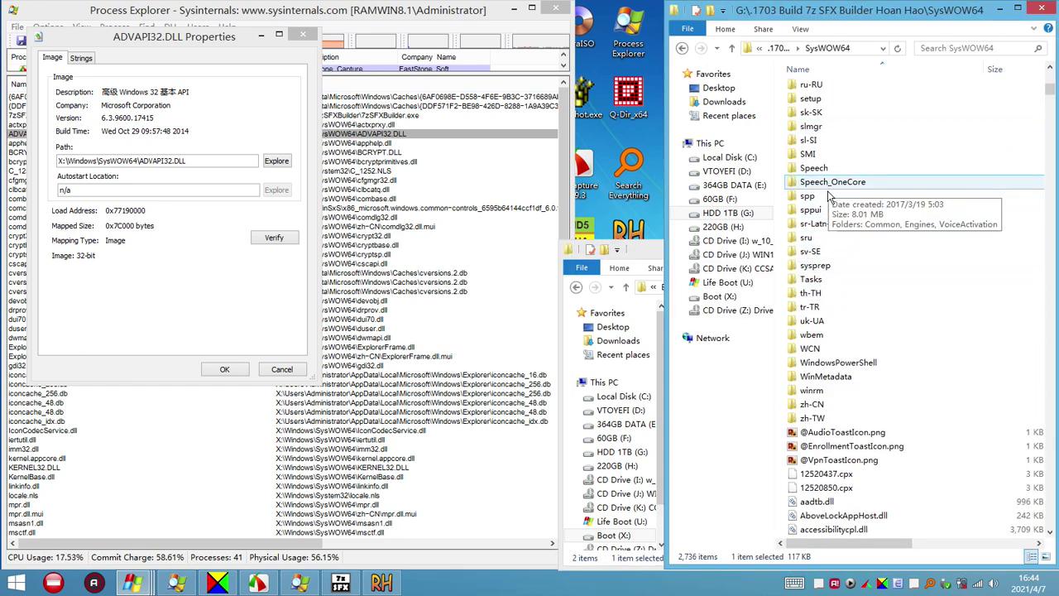
scroll(811, 252, "up", 3)
scroll(858, 323, "up", 14)
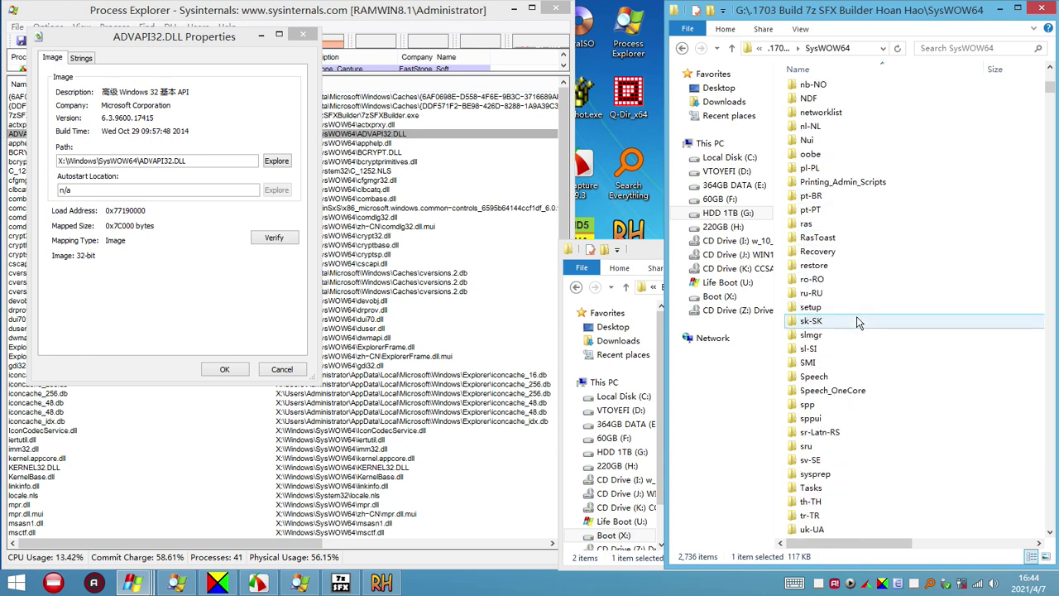
scroll(858, 323, "up", 5)
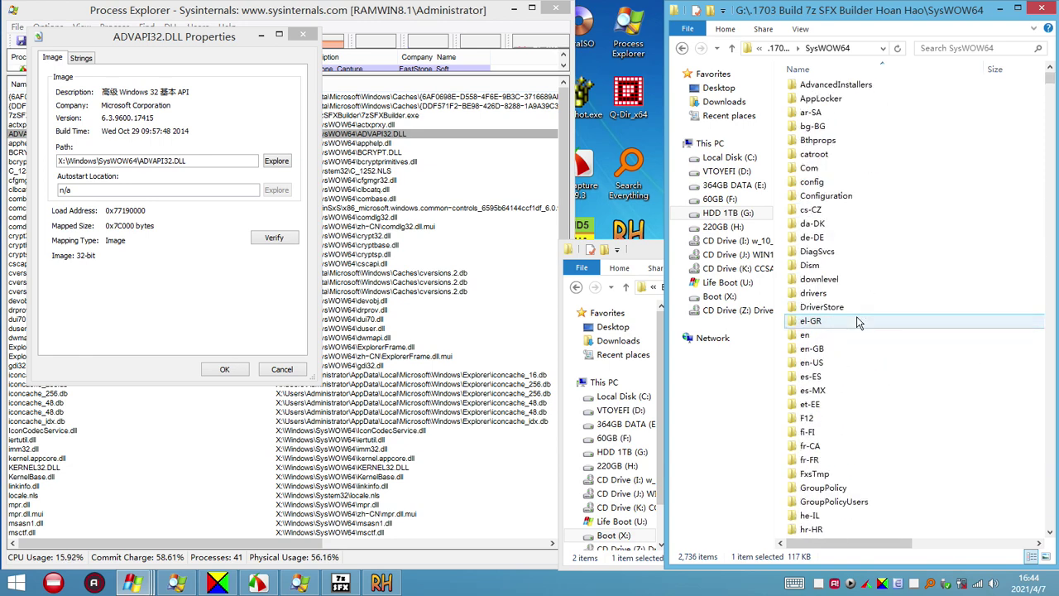
Open SysWOW64's en-US folder and locate advapi32.dll.mui by typing 'ad'
double_click(837, 364)
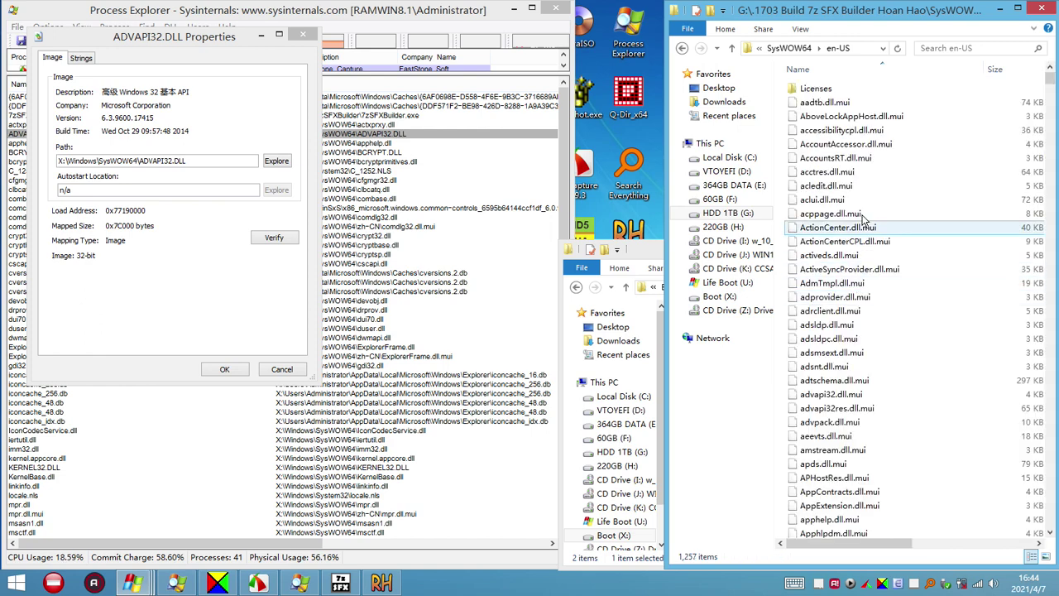
left_click(827, 325)
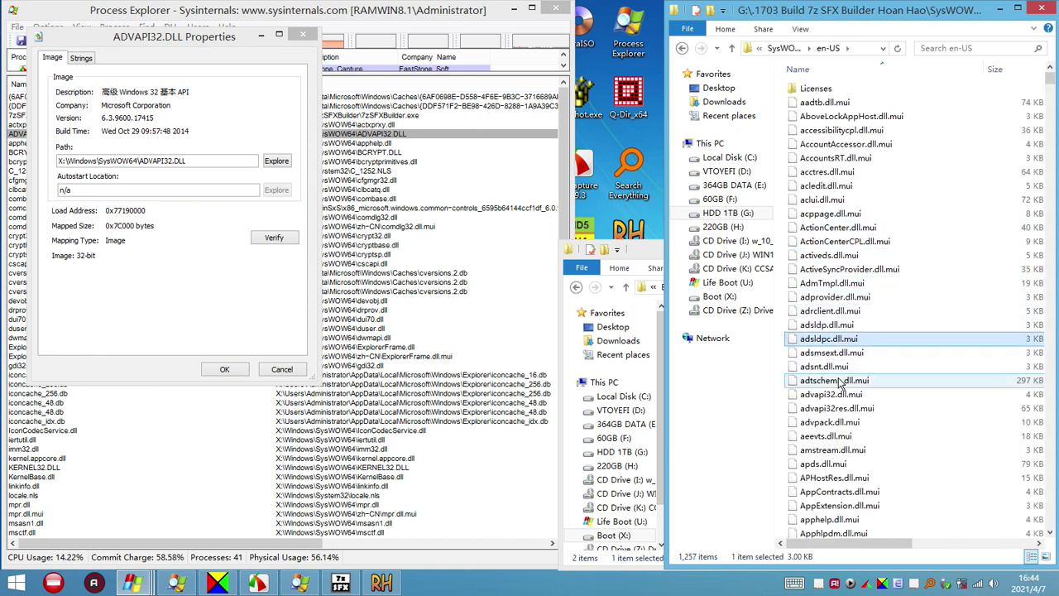
left_click(838, 408)
scroll(848, 436, "down", 4)
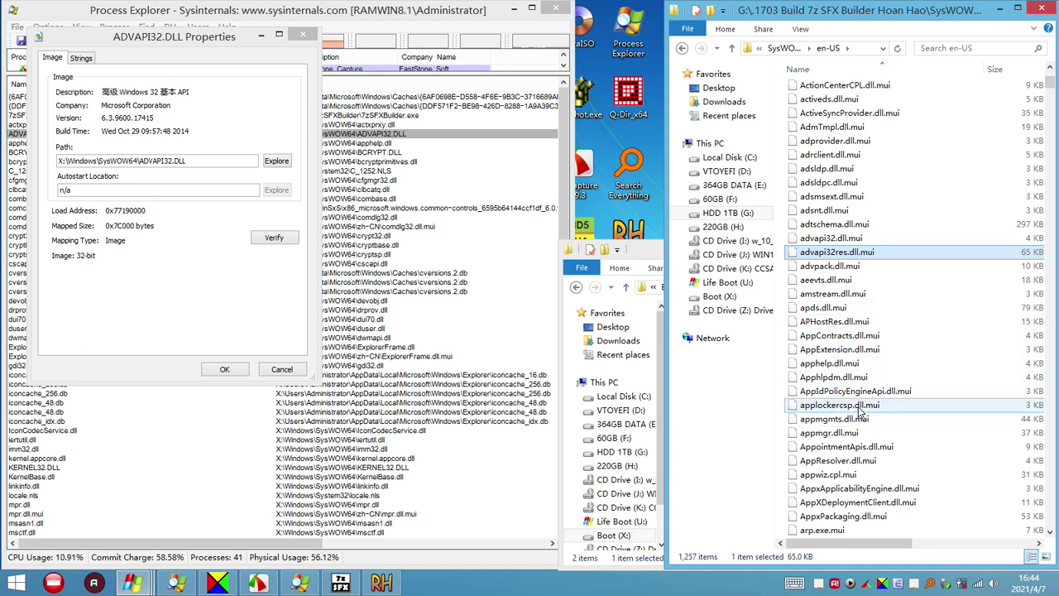
left_click(829, 363)
scroll(843, 446, "down", 5)
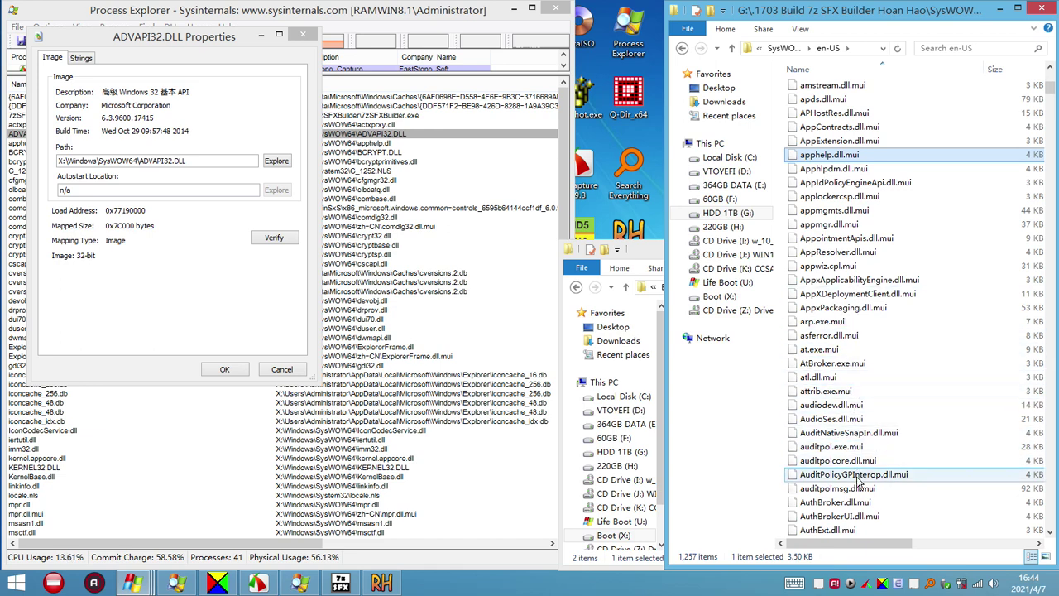
left_click(856, 476)
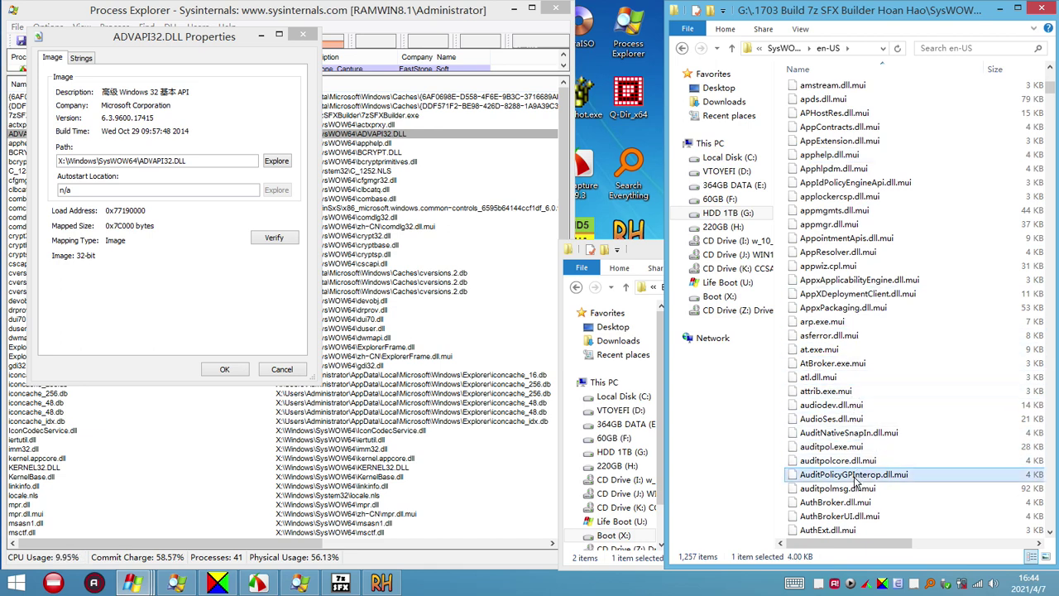
left_click(827, 392)
type("ad")
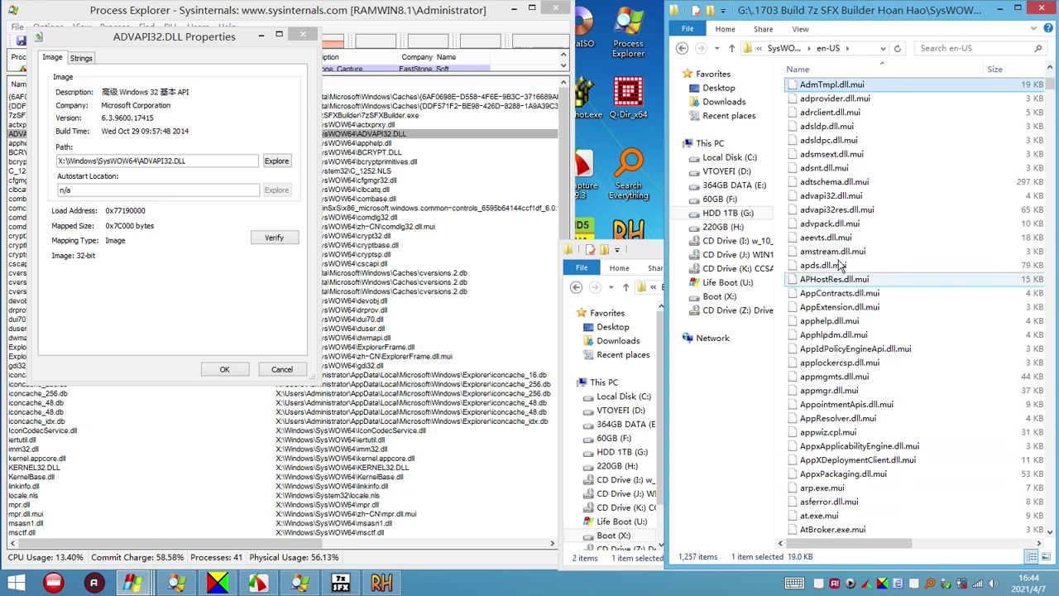
left_click(837, 211)
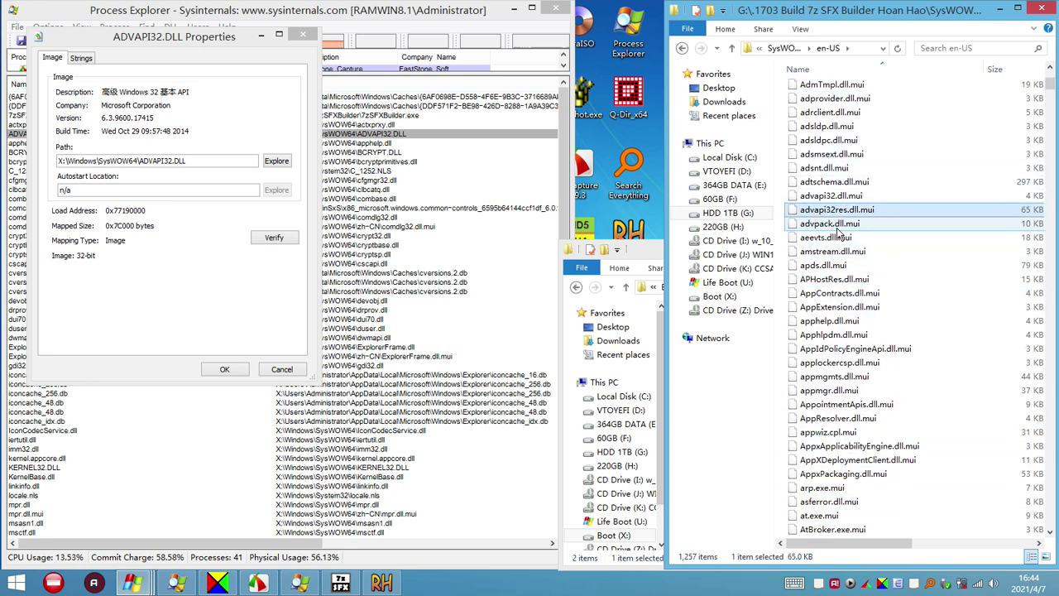
left_click(842, 199)
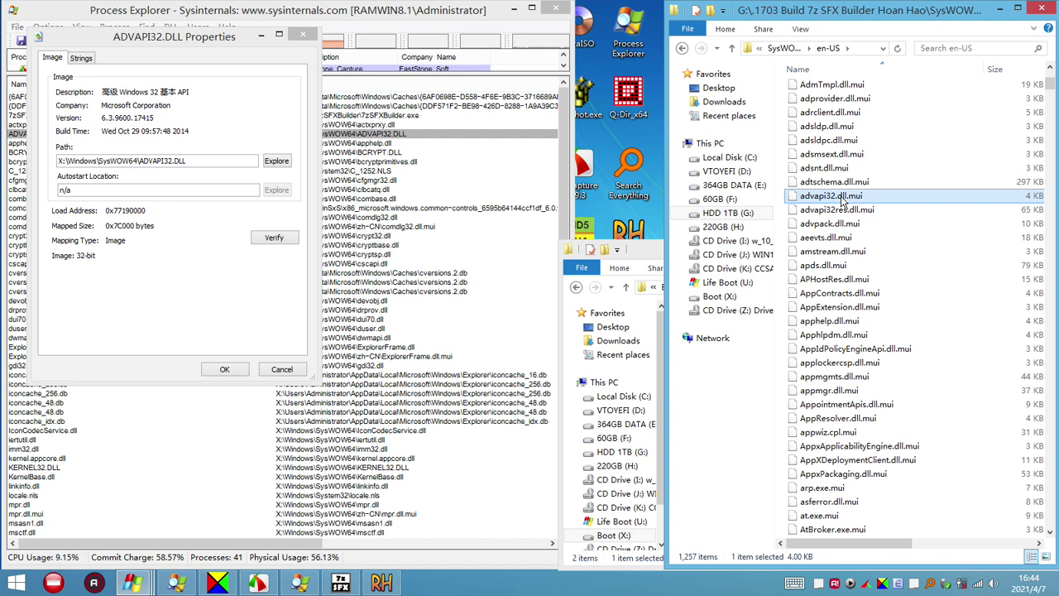
Copy advapi32.dll.mui into X:\. DLL Chon Loc\SysWOW64 and close the ADVAPI32.DLL properties
right_click(842, 199)
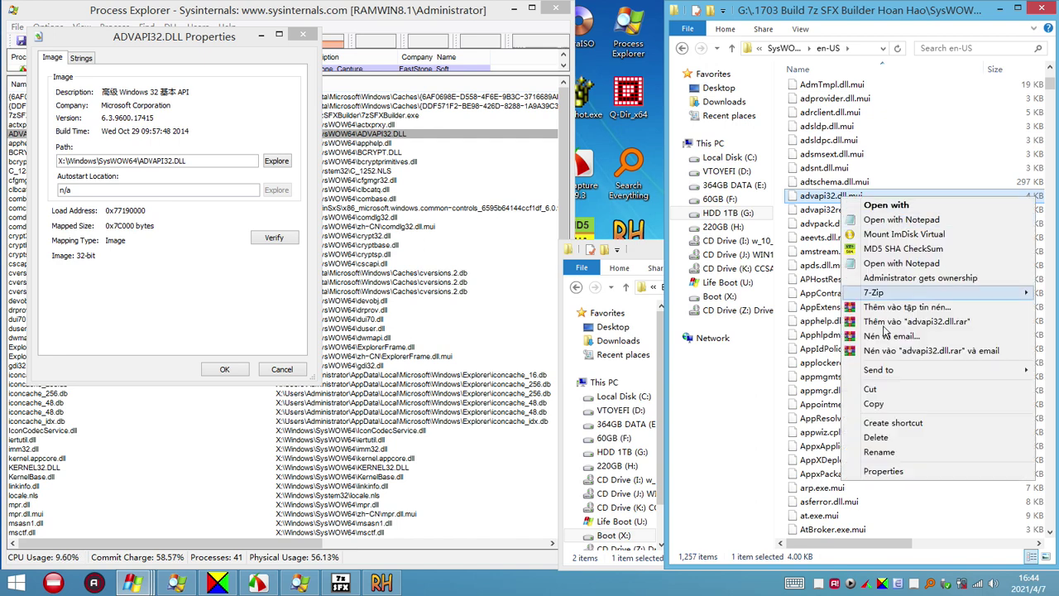
left_click(870, 389)
left_click(651, 246)
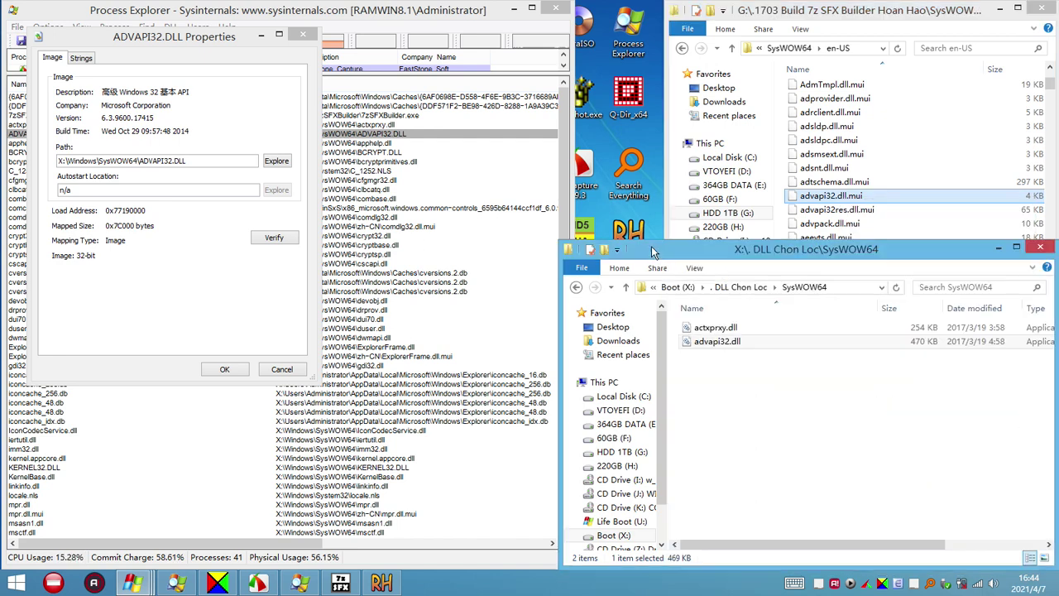
right_click(765, 419)
left_click(797, 293)
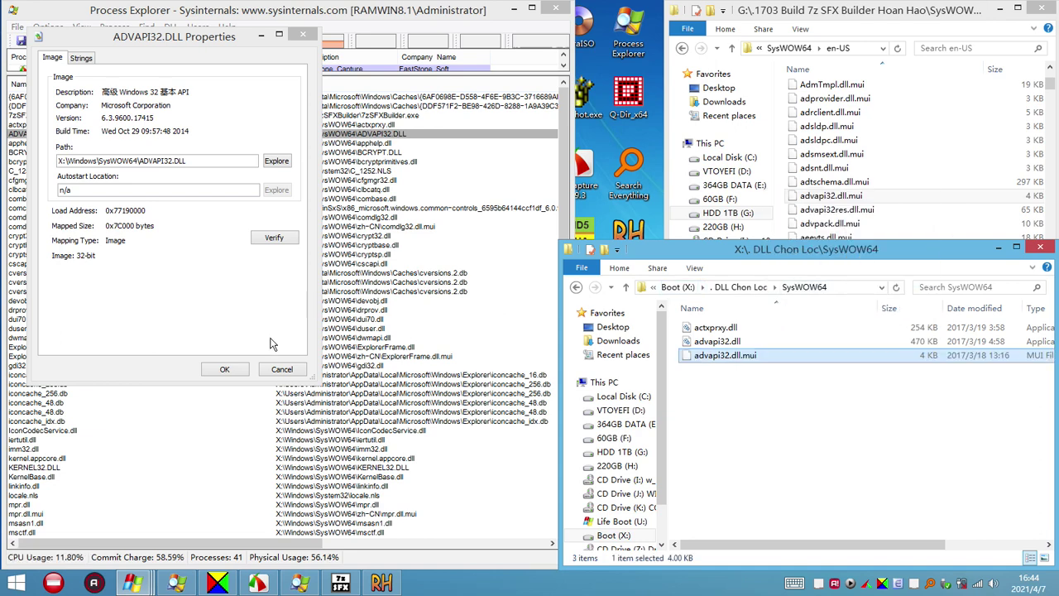
left_click(286, 371)
left_click(21, 348)
scroll(21, 347, "down", 5)
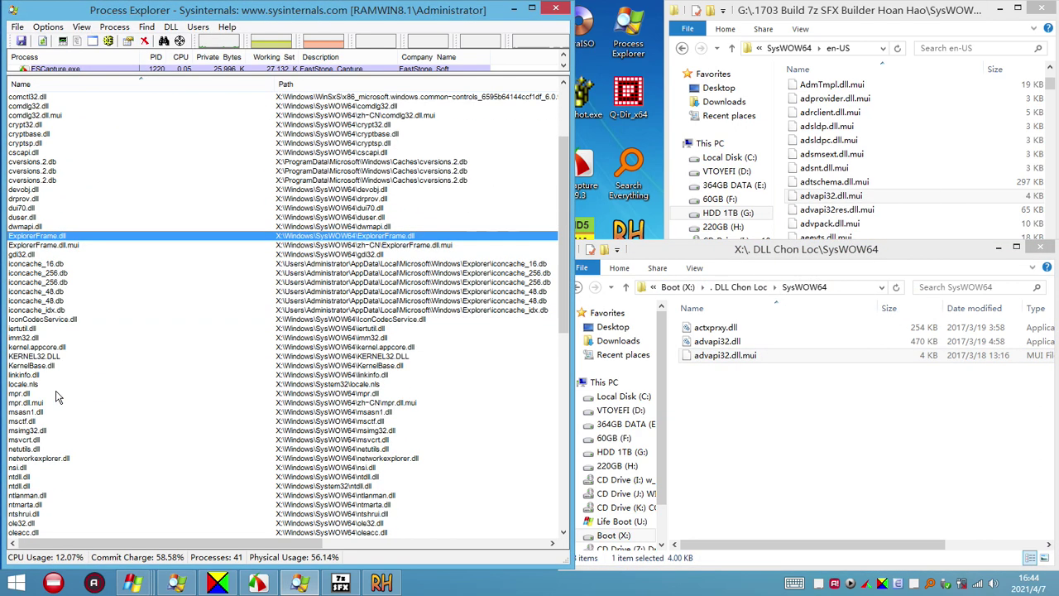
left_click(76, 170)
scroll(54, 205, "up", 5)
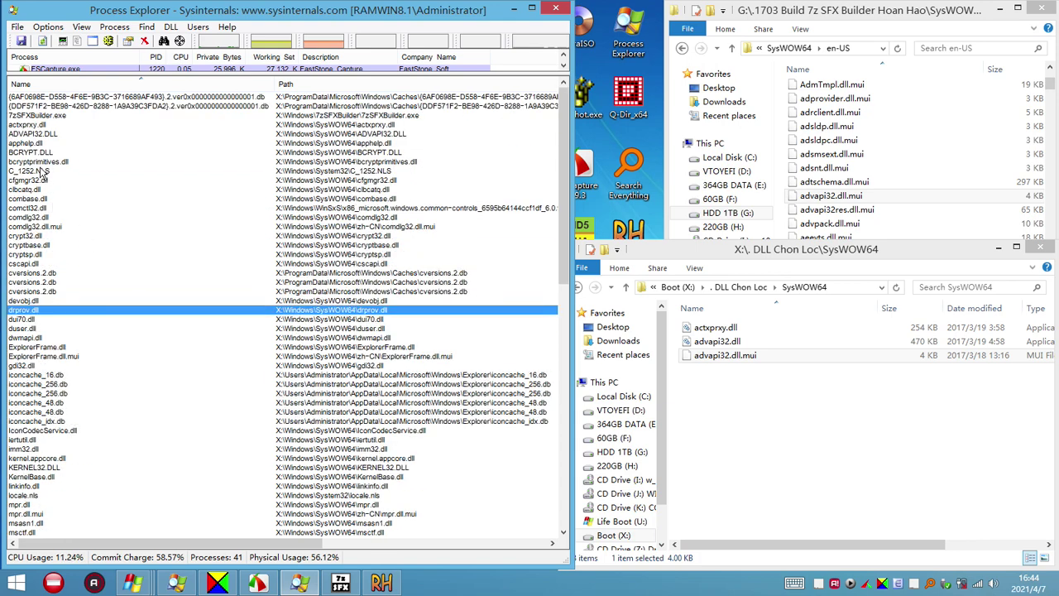
left_click(41, 172)
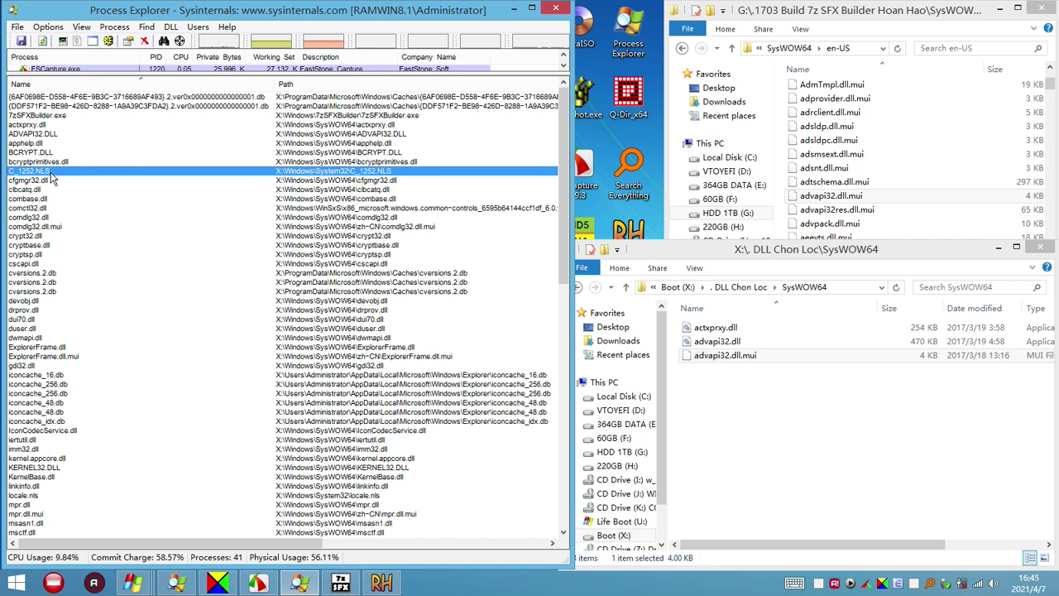
left_click(38, 403)
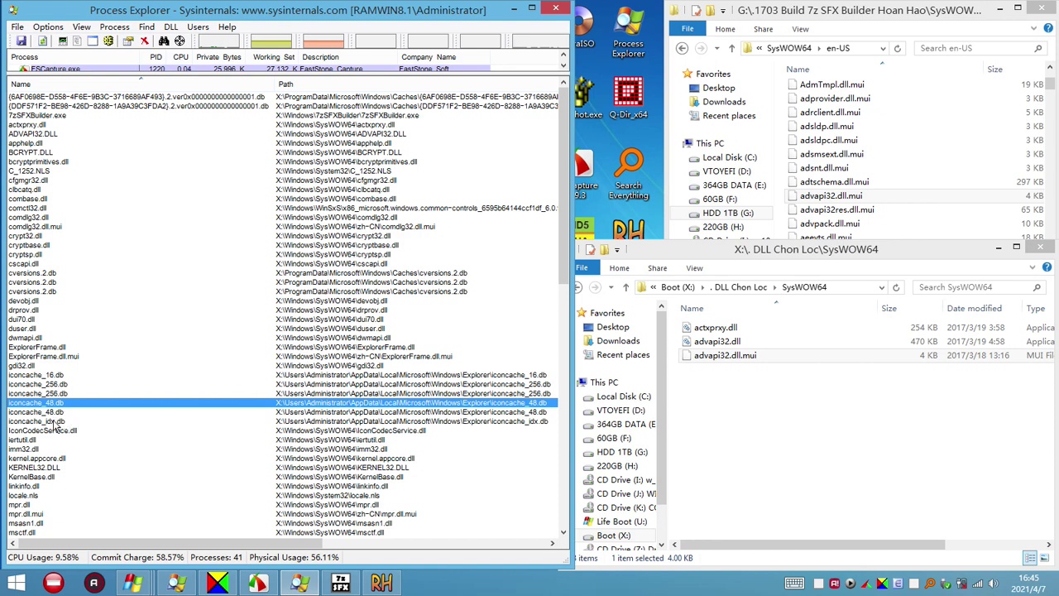
left_click(48, 377)
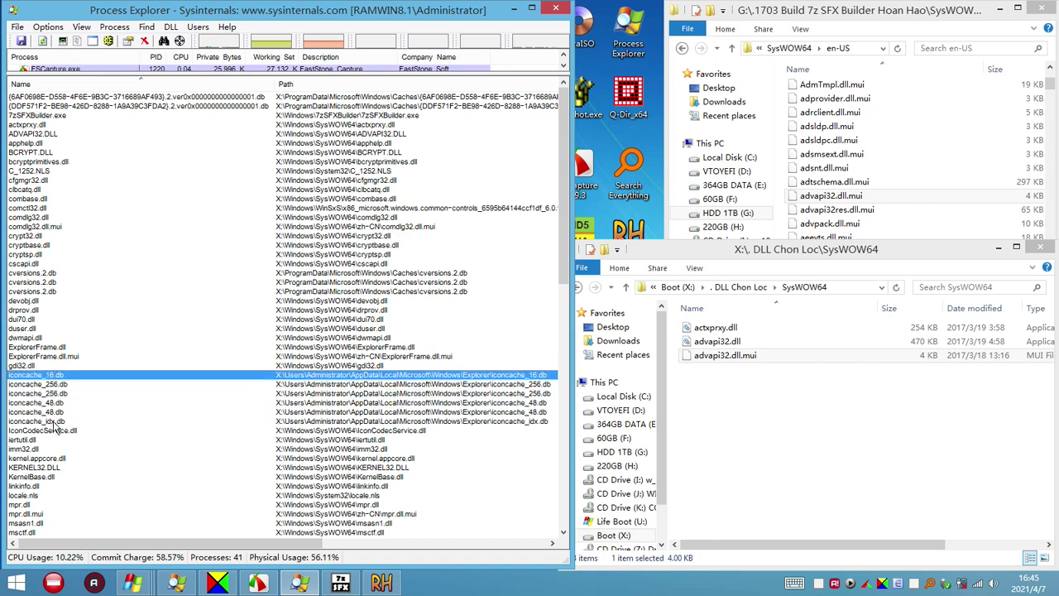
left_click(54, 422)
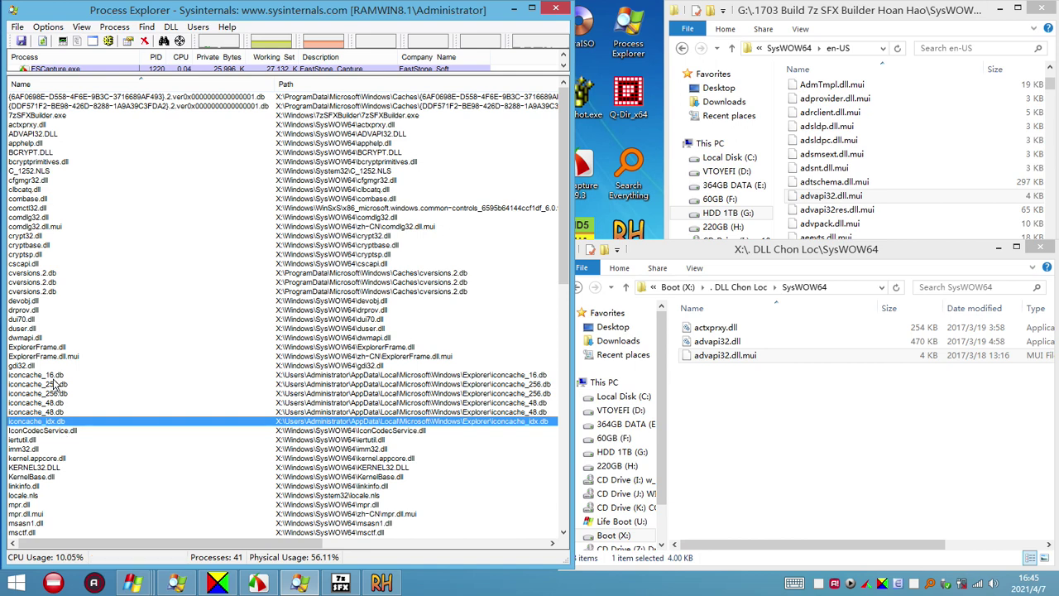
left_click(56, 377)
left_click(54, 422)
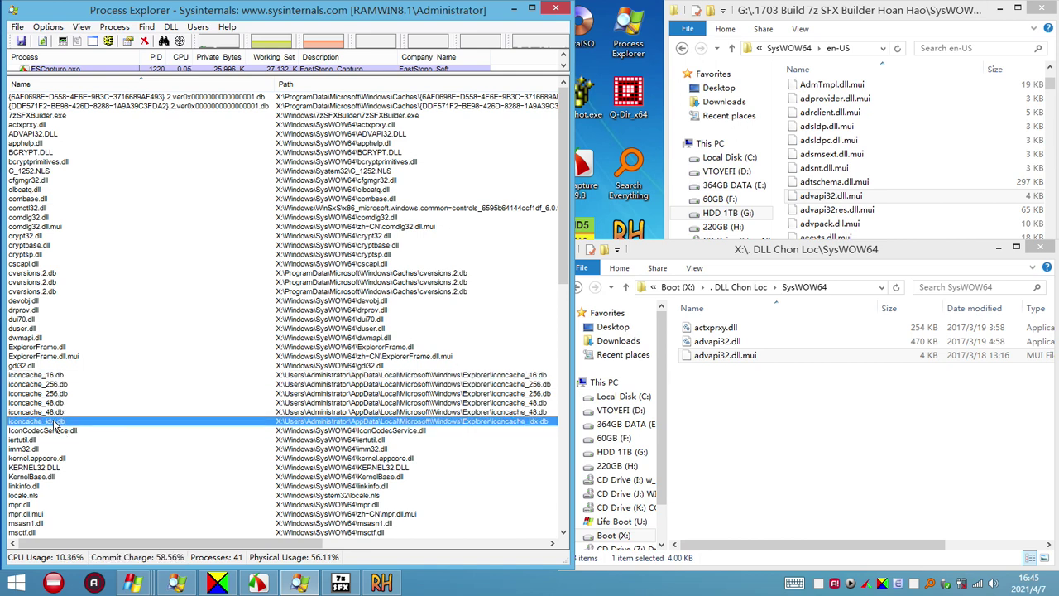
key("Up")
key("Up")
key("Up")
key("Up")
key("Up")
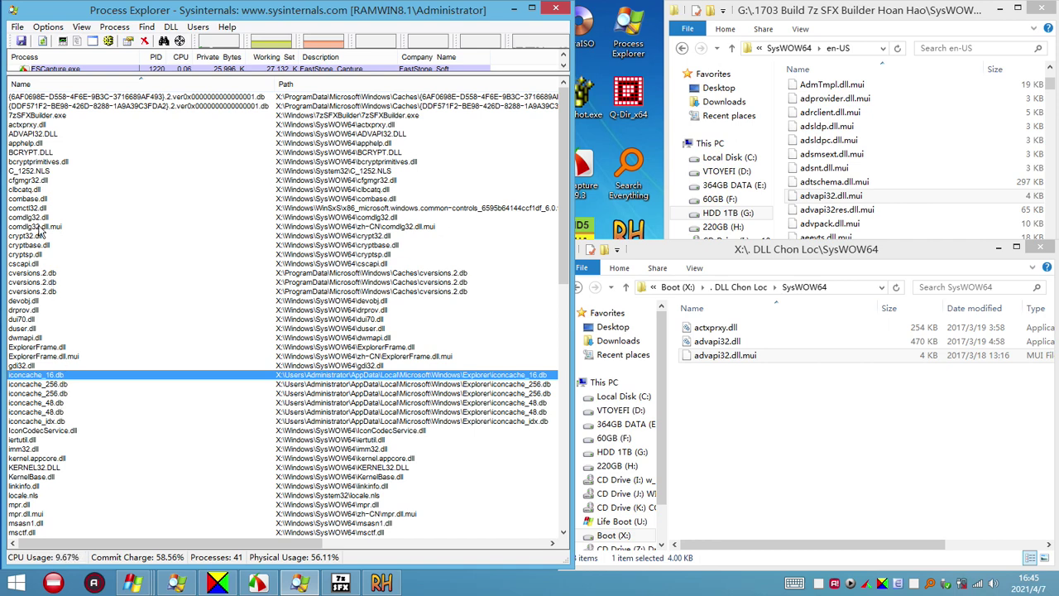
left_click(37, 189)
left_click(40, 181)
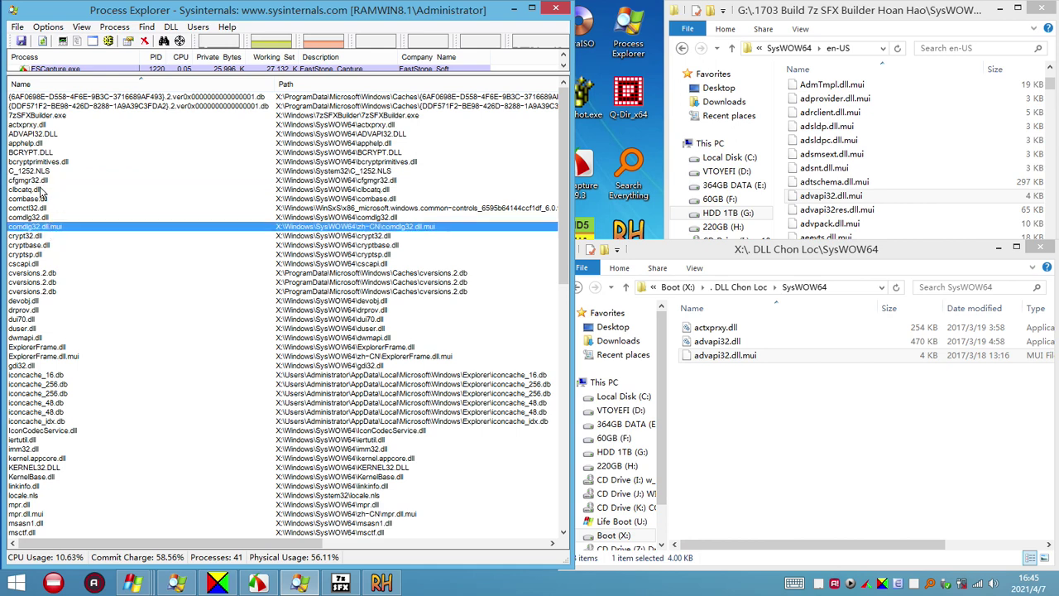
key("Up")
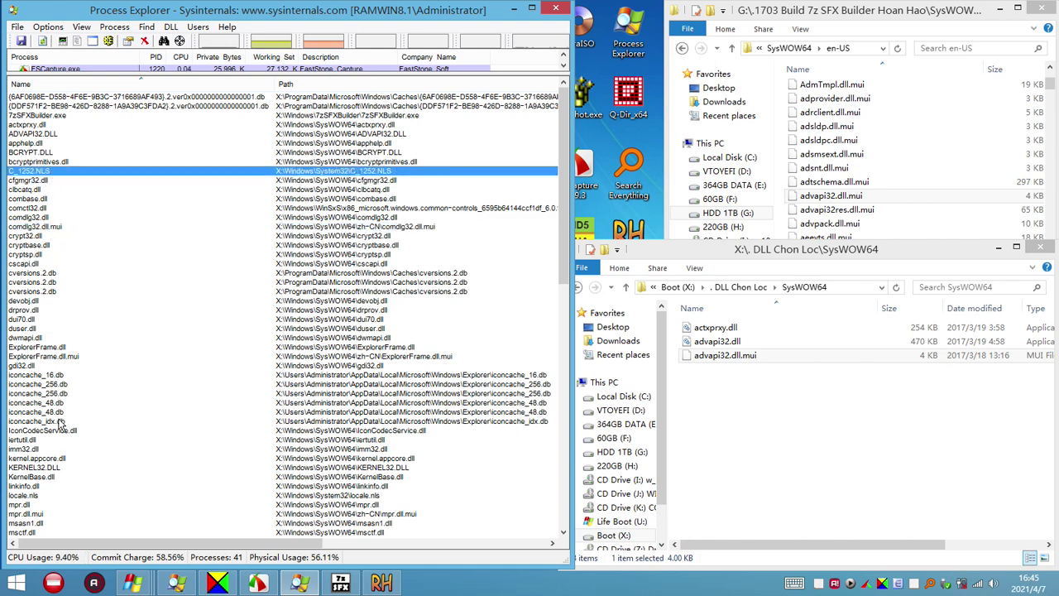
scroll(60, 442, "down", 14)
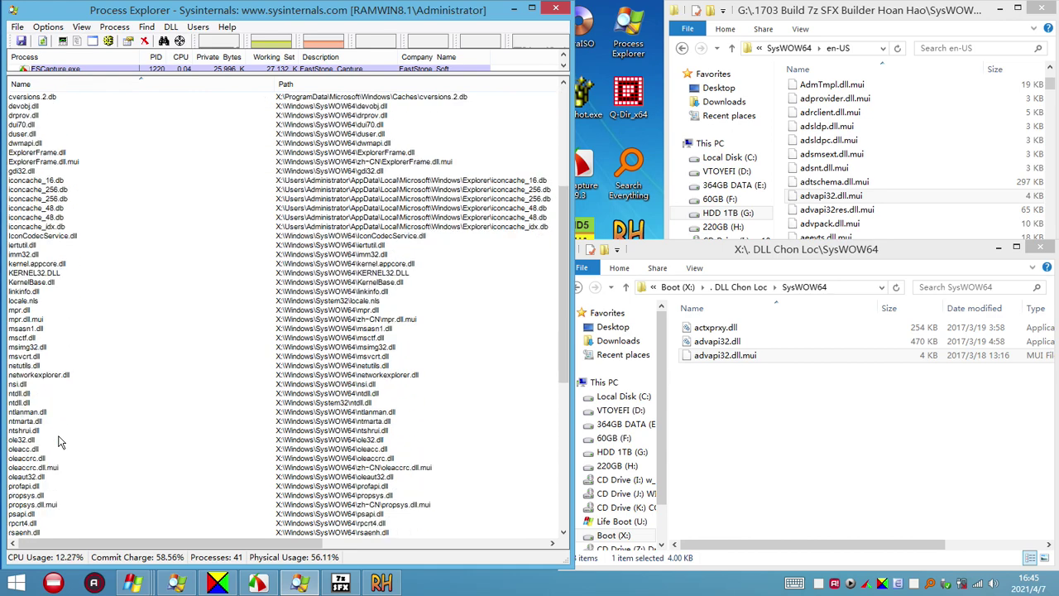
scroll(60, 443, "down", 6)
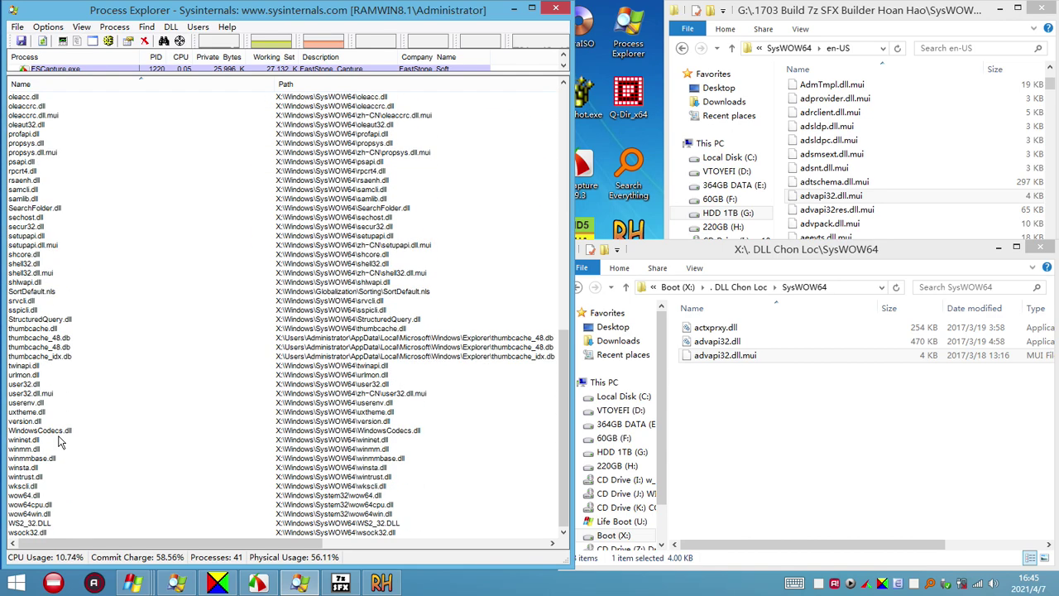
left_click(57, 431)
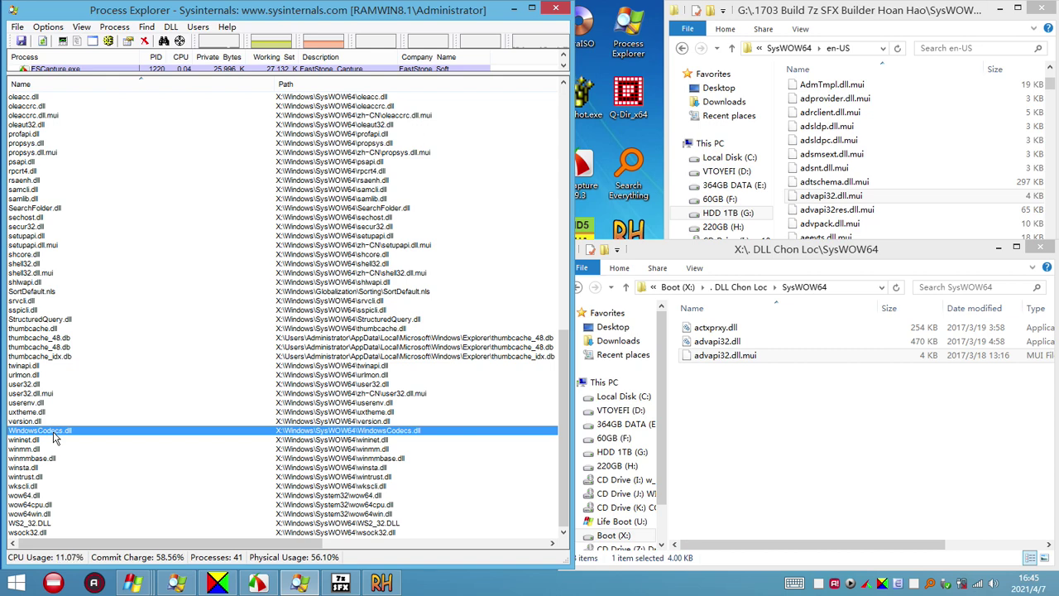
Navigate via C: and DLL Da Add into the 32 DLL 06.04.2021 11h30p folder, maximized
left_click(748, 288)
double_click(715, 329)
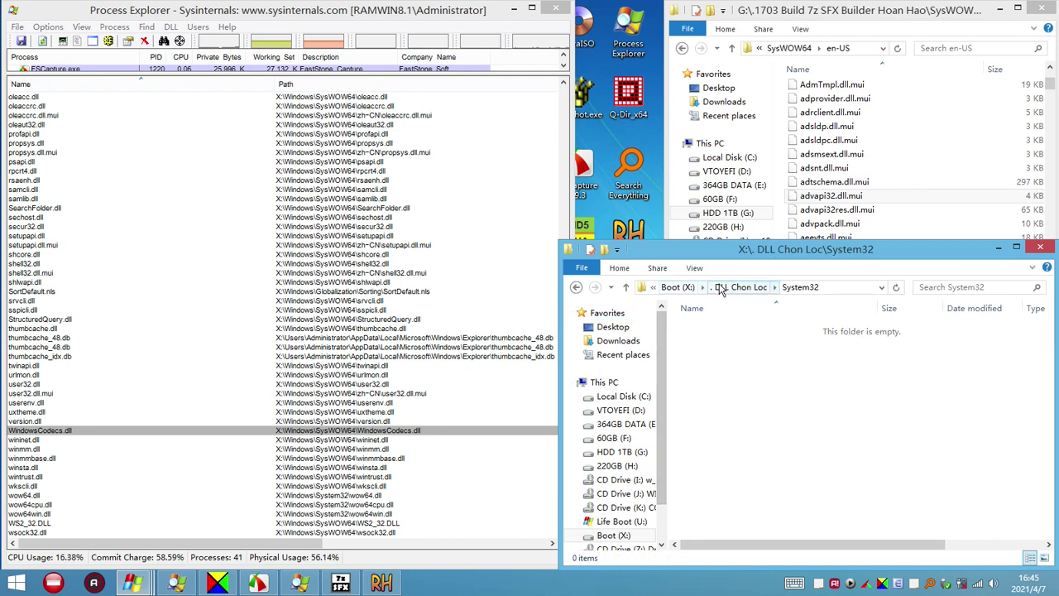
left_click(619, 397)
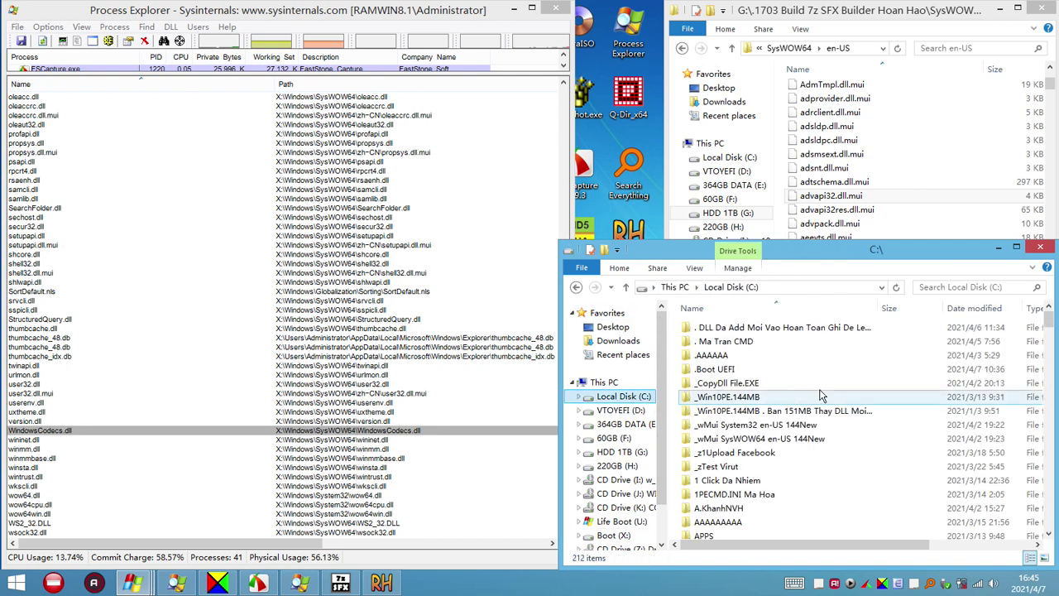
left_click(728, 397)
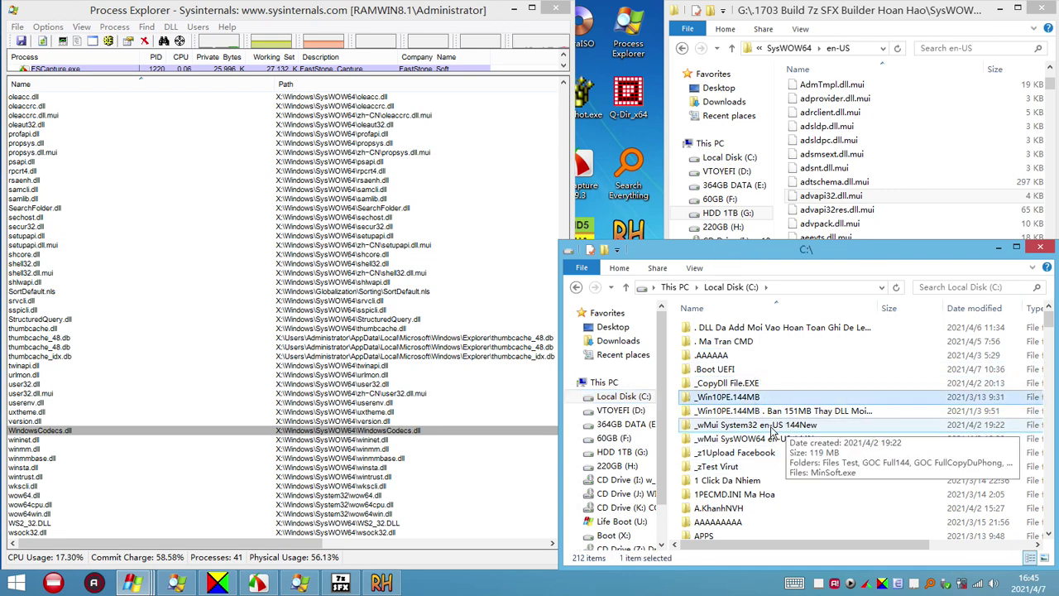
double_click(771, 428)
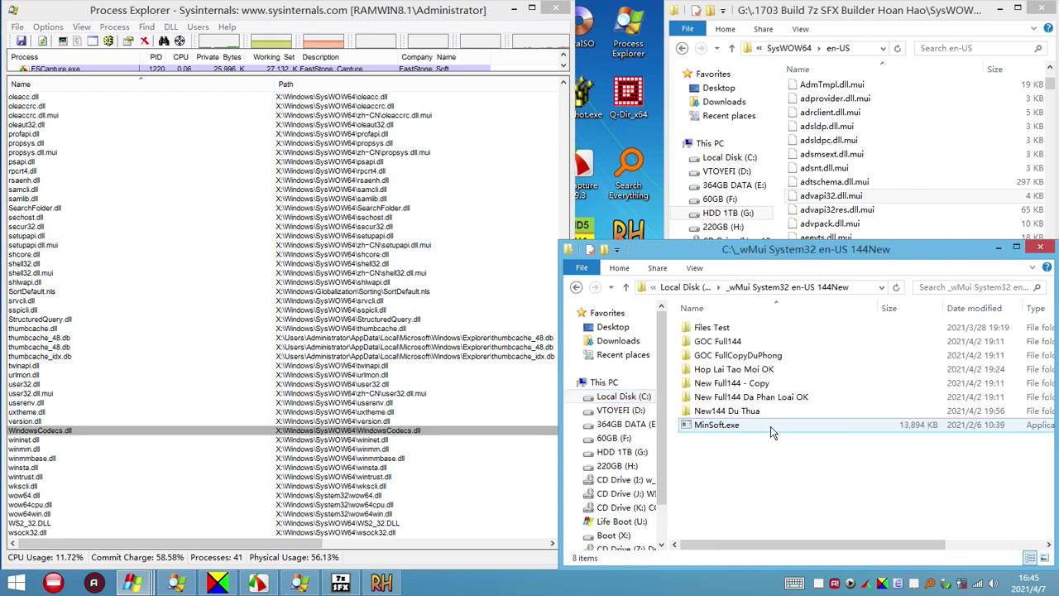
left_click(700, 289)
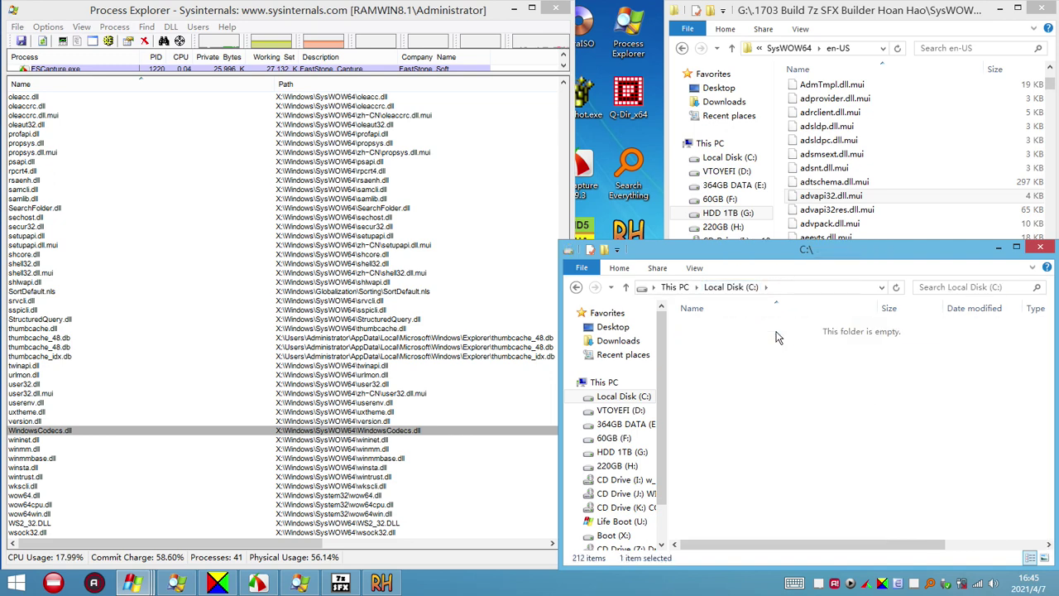
double_click(778, 337)
double_click(778, 389)
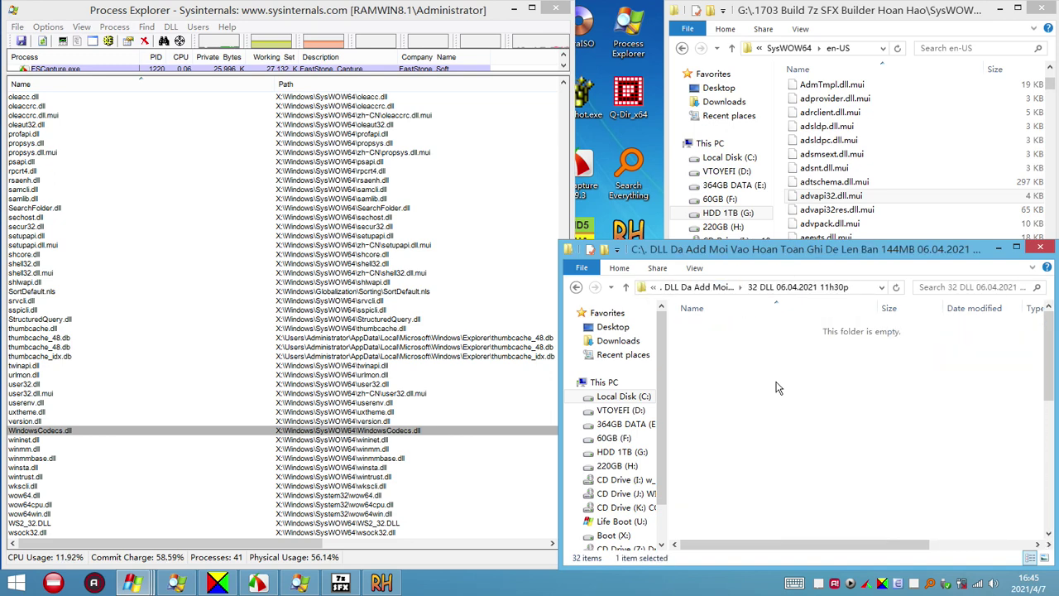
double_click(840, 247)
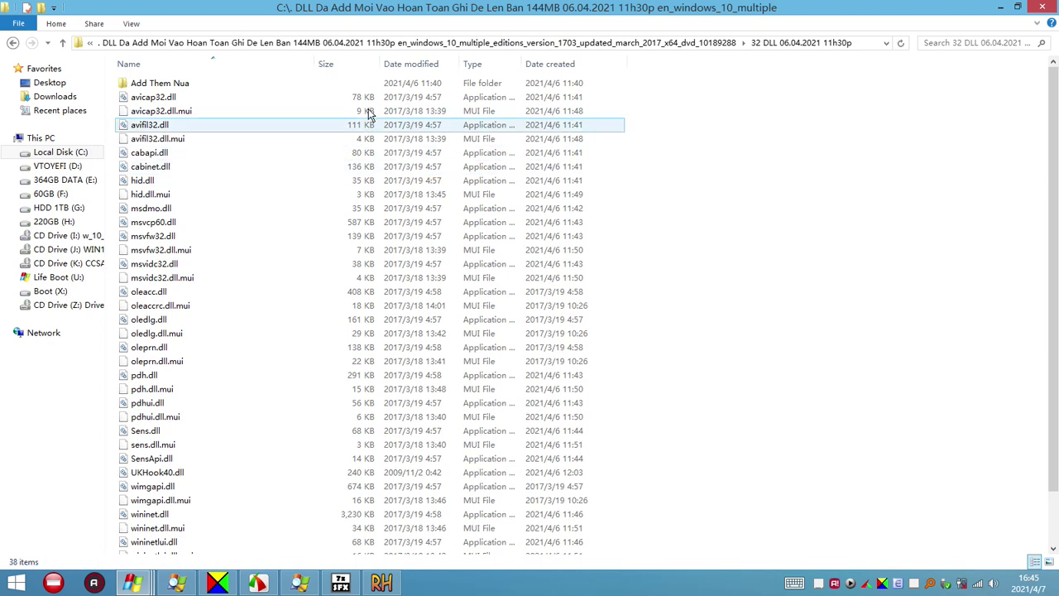
Sort by type with applications first and select wininit.exe through wininitext.dll (22 files)
left_click(486, 66)
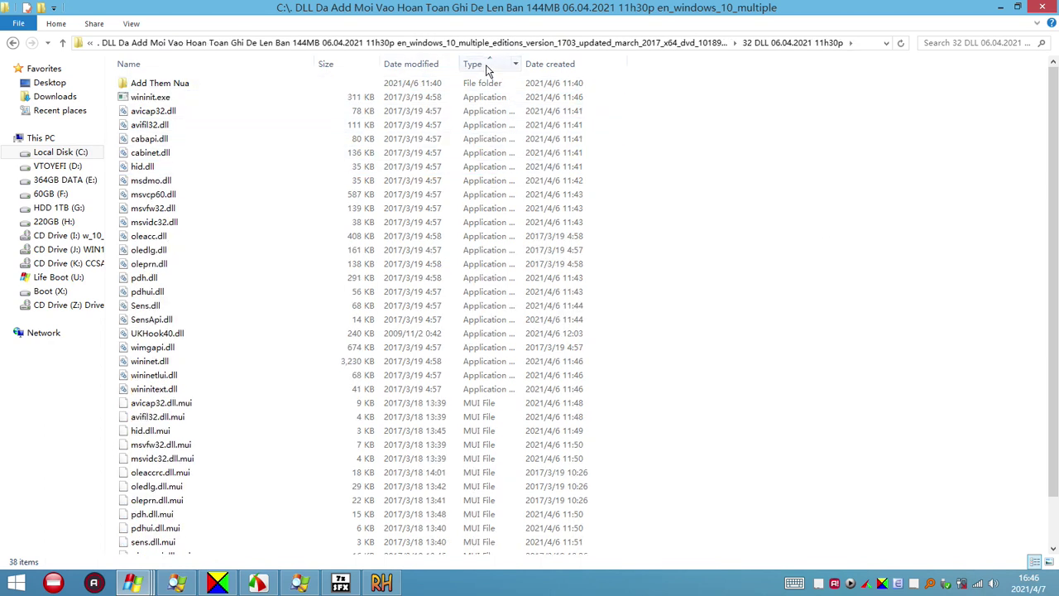
left_click(210, 405)
scroll(273, 397, "down", 2)
scroll(331, 385, "up", 2)
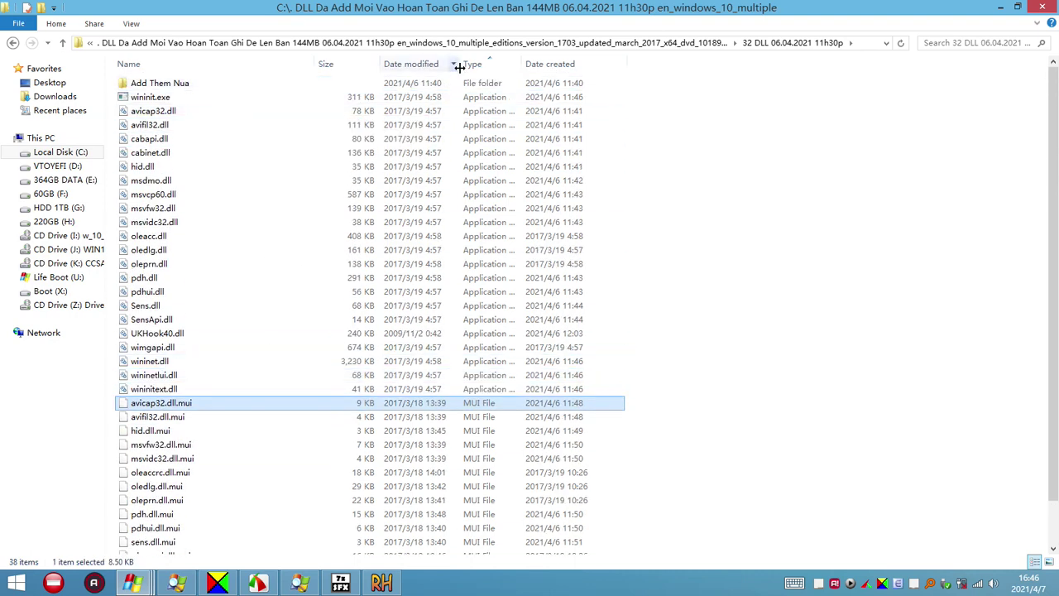
left_click(494, 68)
left_click(496, 67)
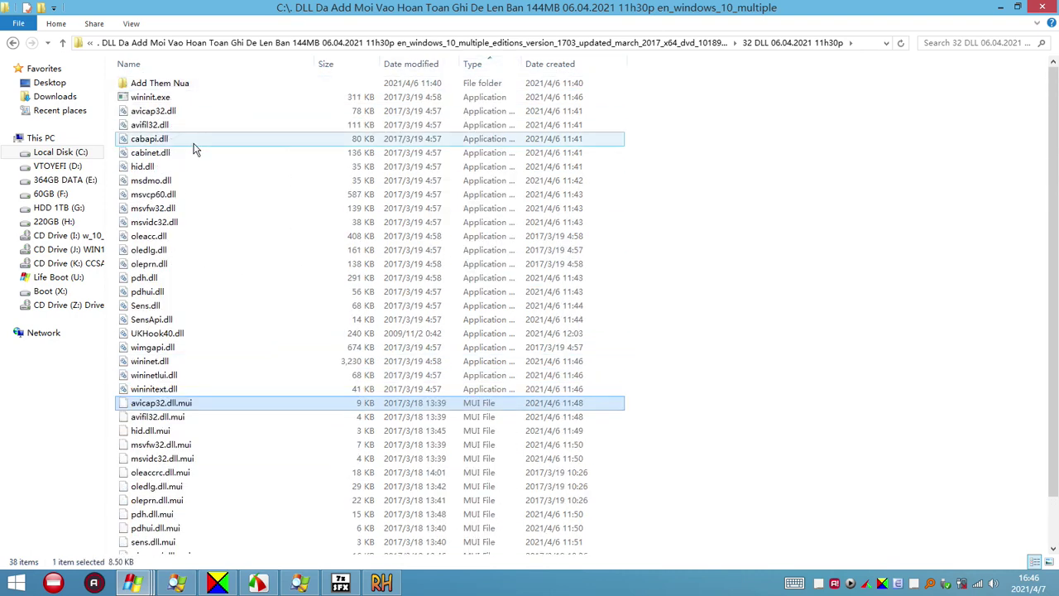
left_click(157, 98)
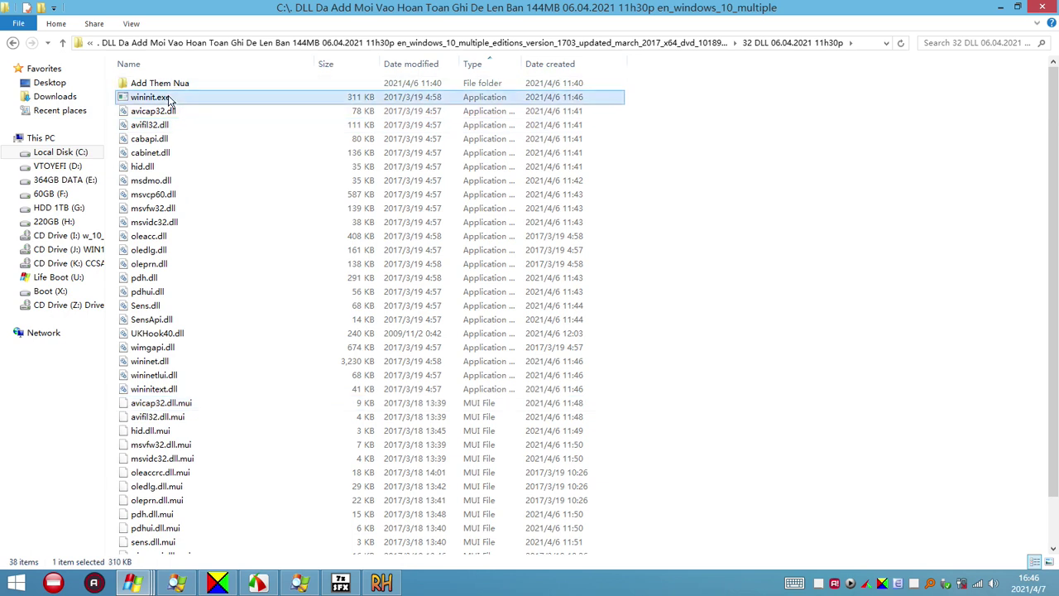
left_click(169, 389, "shift")
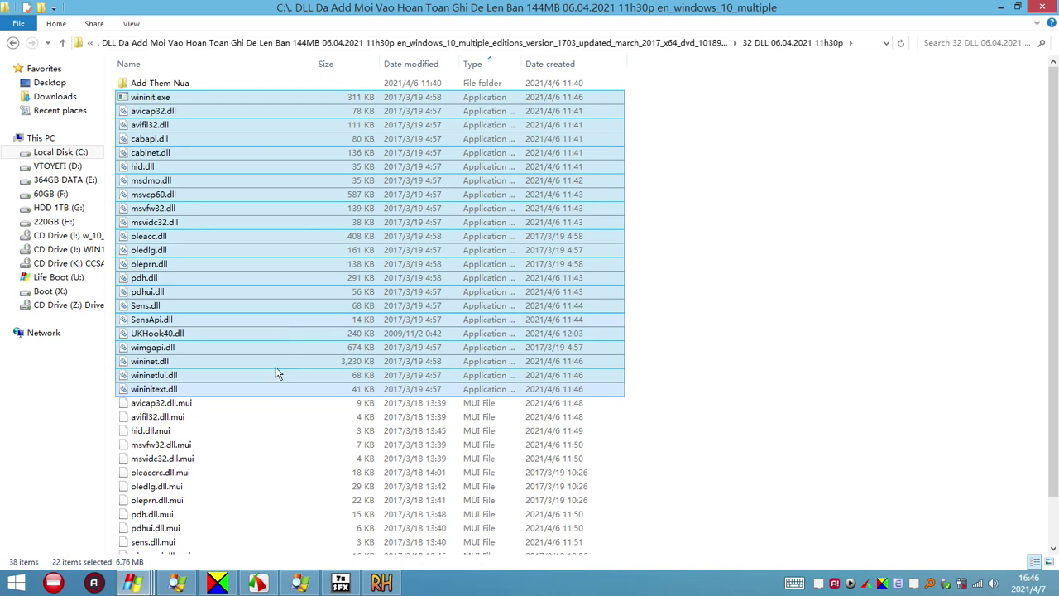
scroll(255, 409, "down", 2)
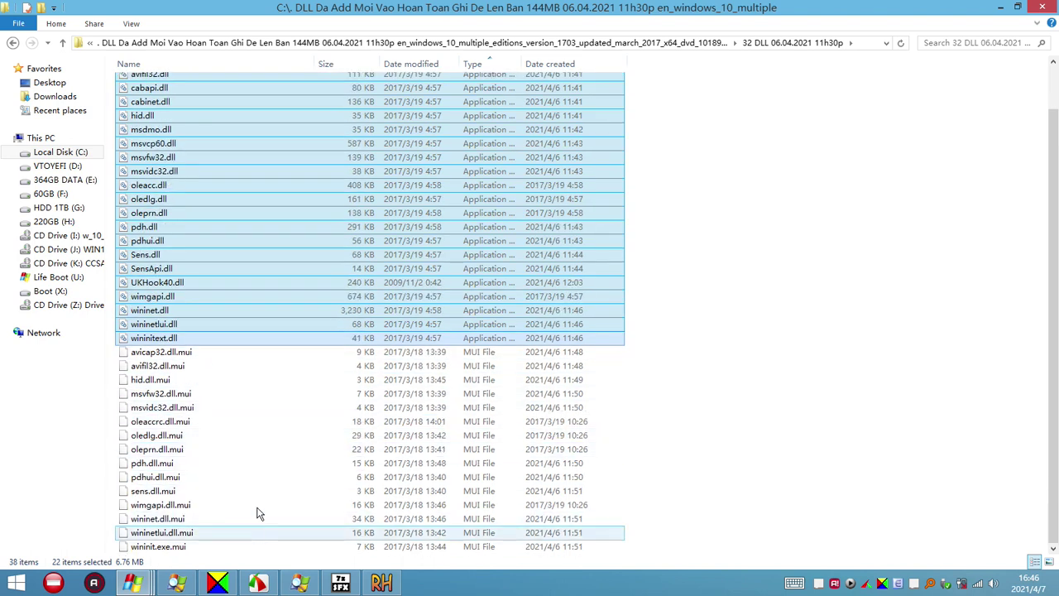
Copy the 22 selected files and navigate to C:\_Win10PE.144MB\Windows
right_click(245, 262)
left_click(281, 385)
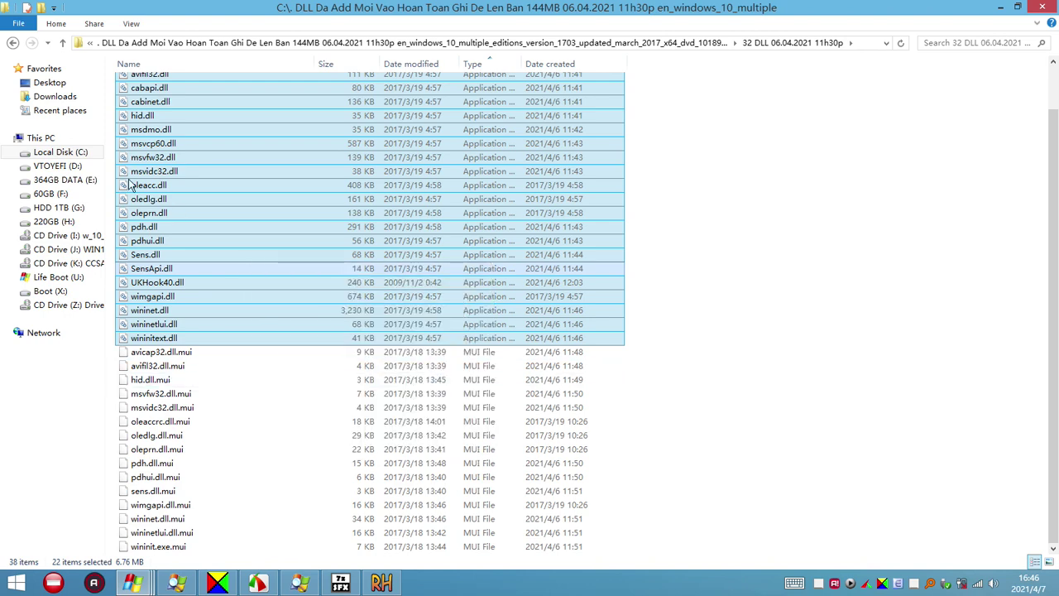
left_click(76, 151)
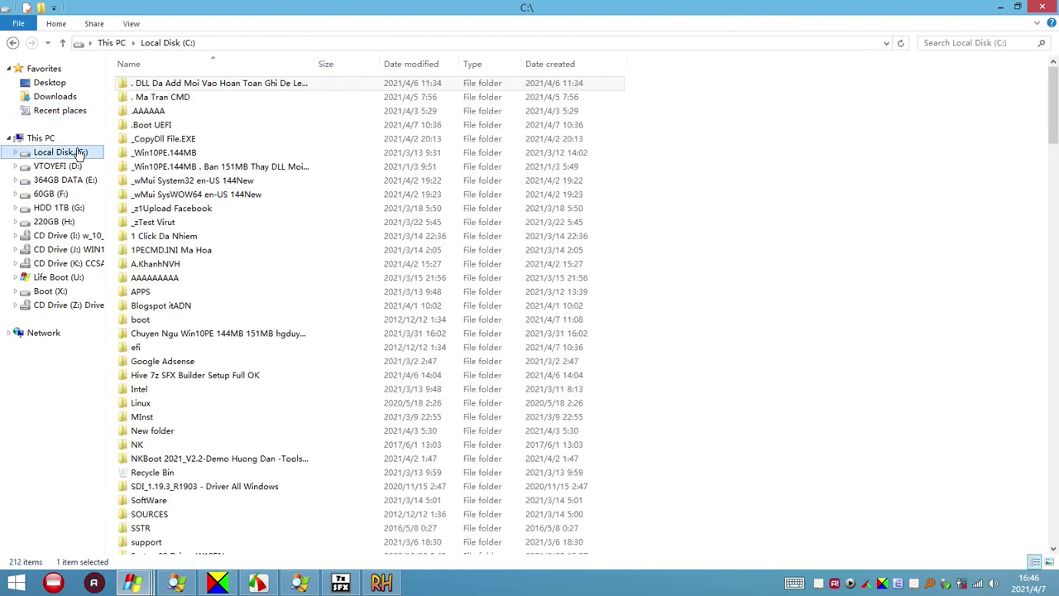
left_click(194, 154)
double_click(193, 158)
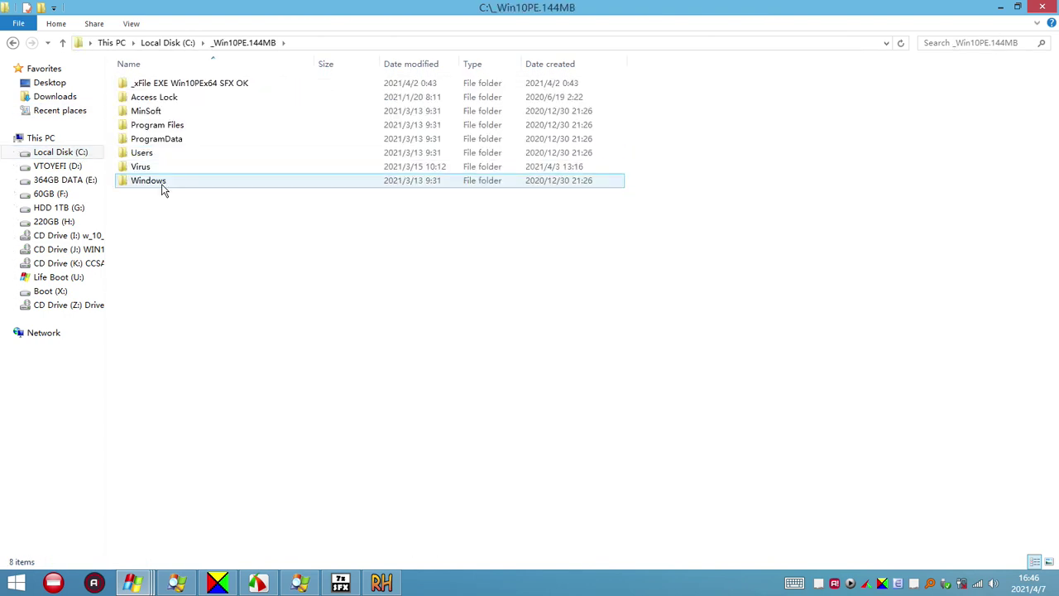
double_click(161, 181)
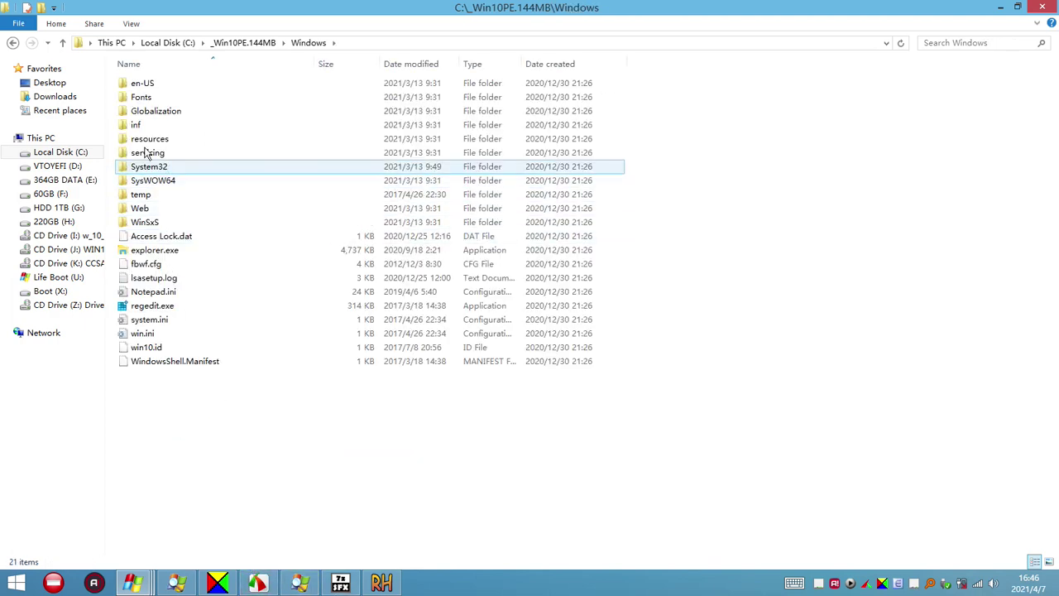
left_click(12, 44)
left_click(13, 44)
left_click(13, 44)
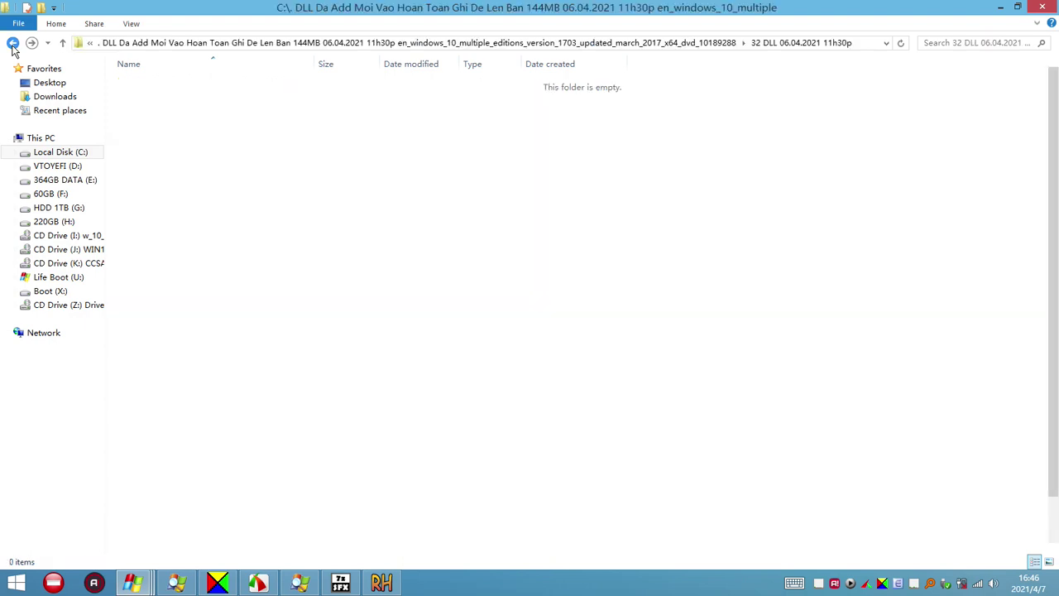
left_click(12, 43)
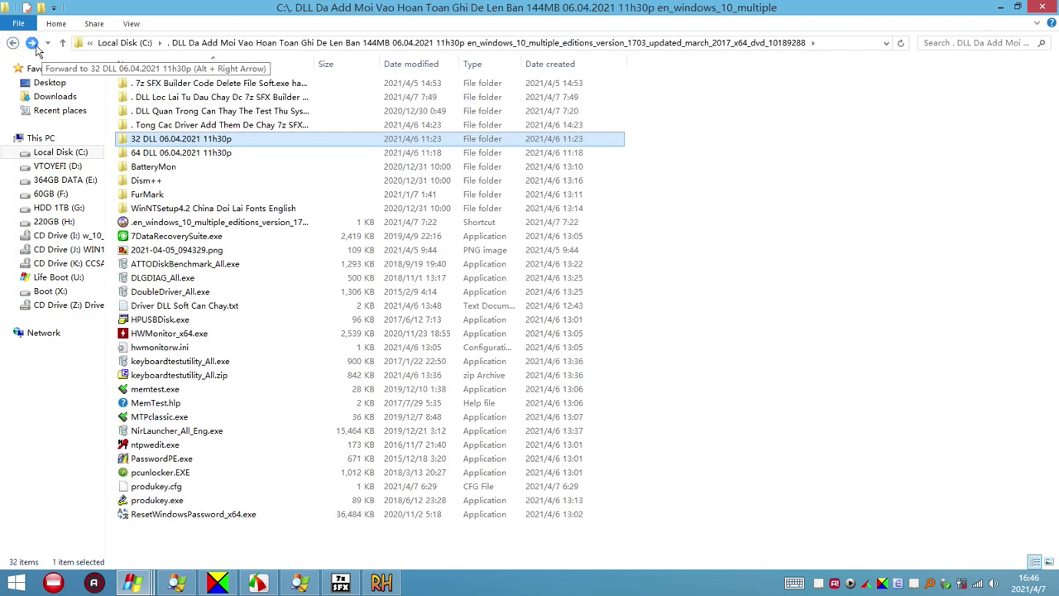
left_click(32, 44)
left_click(32, 44)
left_click(32, 44)
left_click(33, 44)
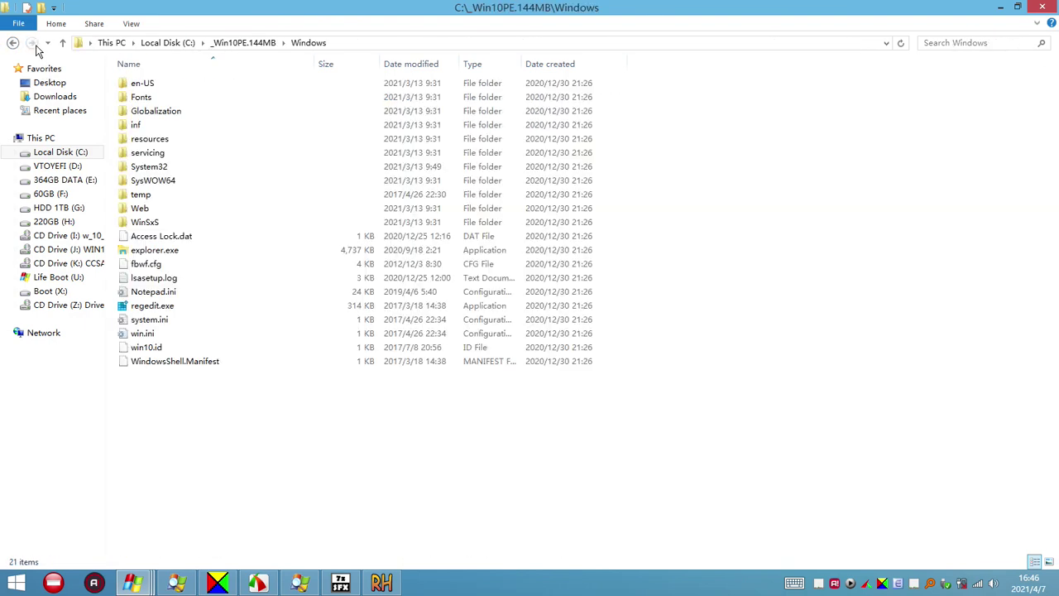
Paste the files into System32, replacing the same-named files
double_click(149, 166)
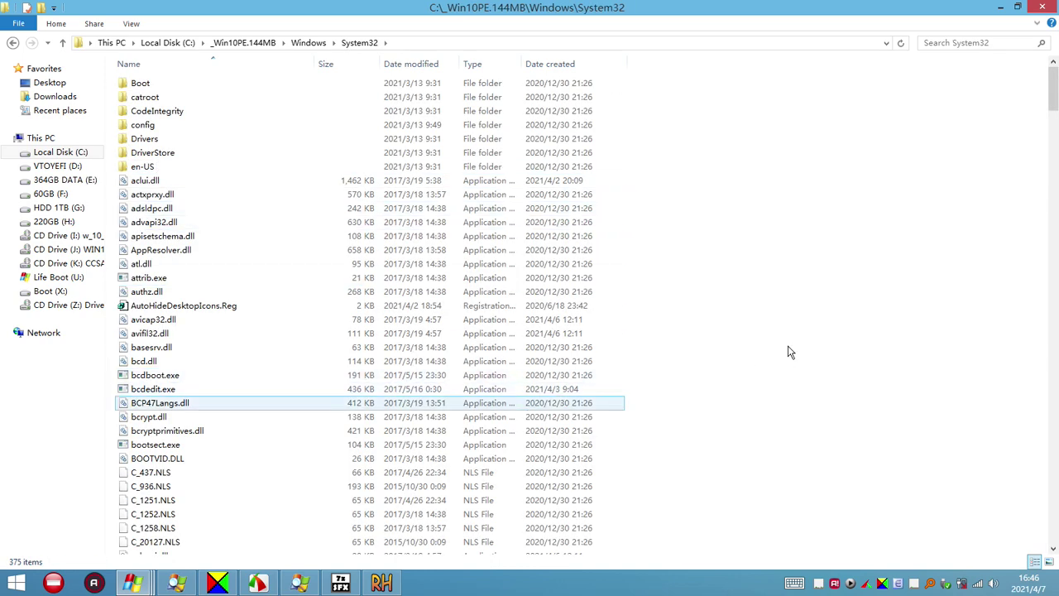
right_click(700, 421)
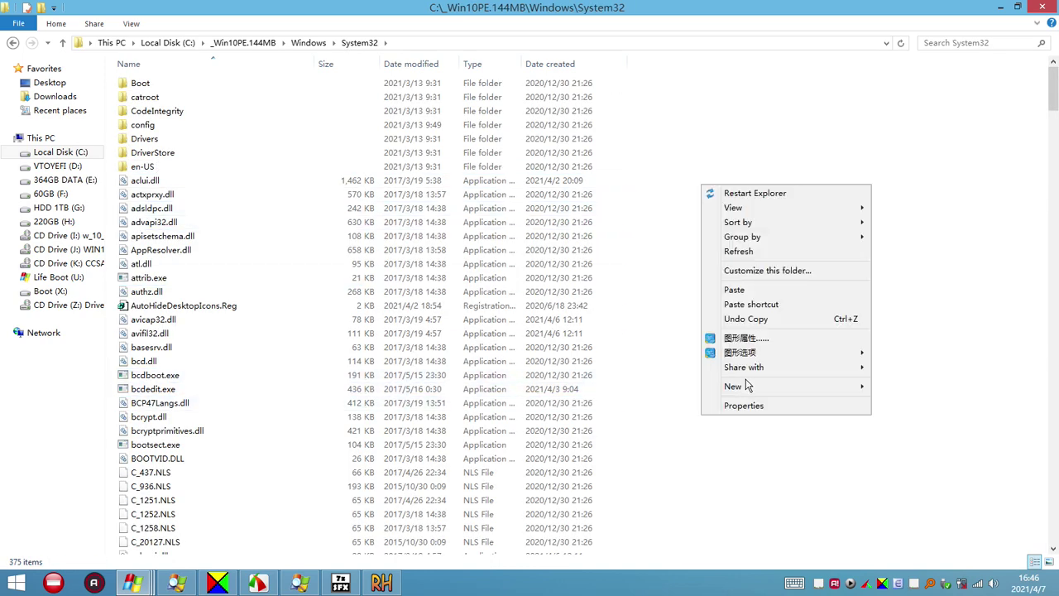
left_click(747, 294)
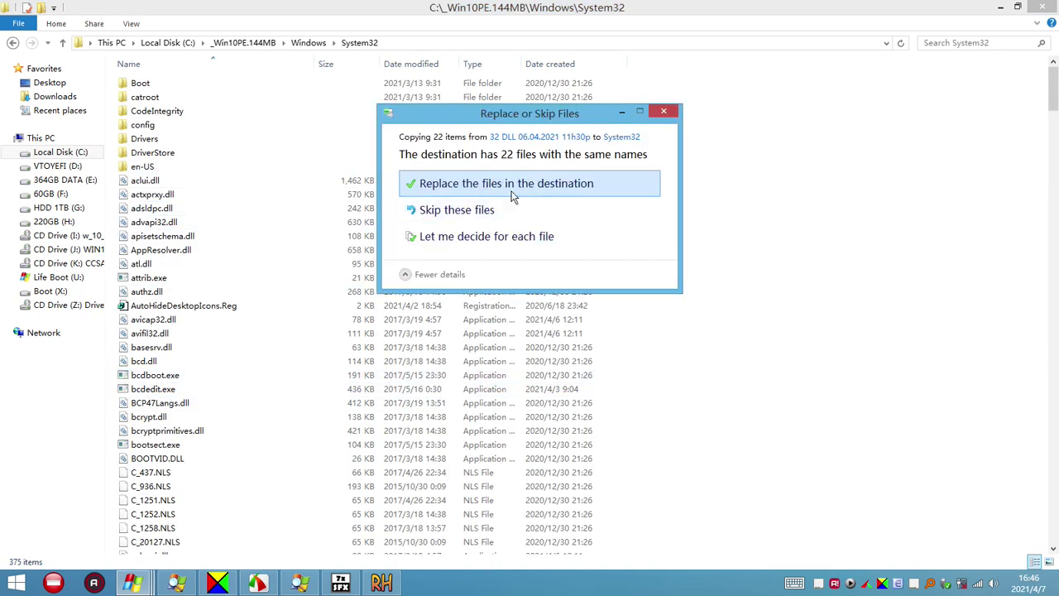
left_click(460, 212)
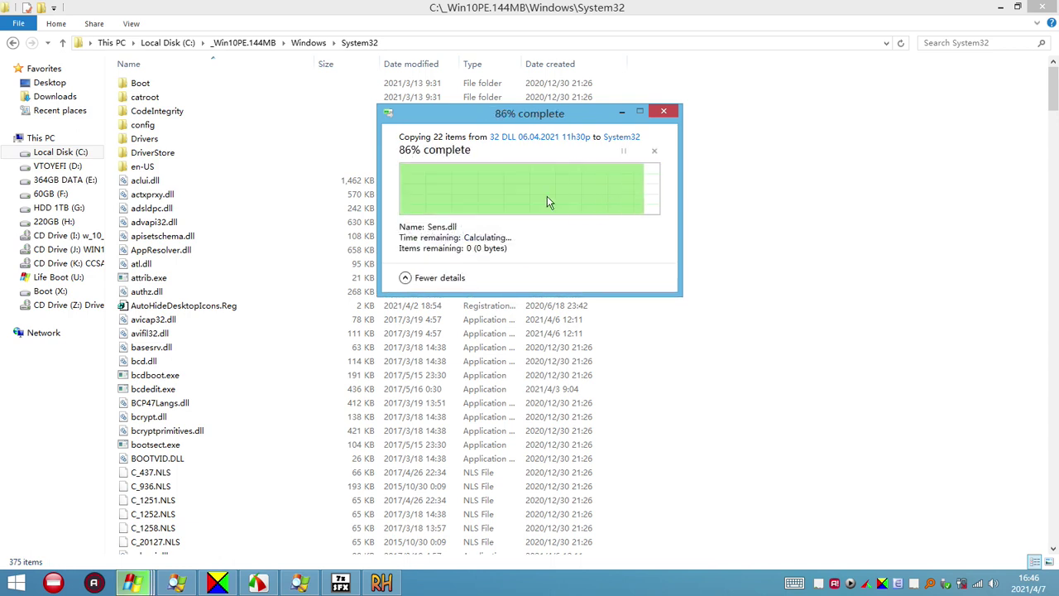
Check System32 sorted by type, then return to the 32 DLL folder
left_click(12, 43)
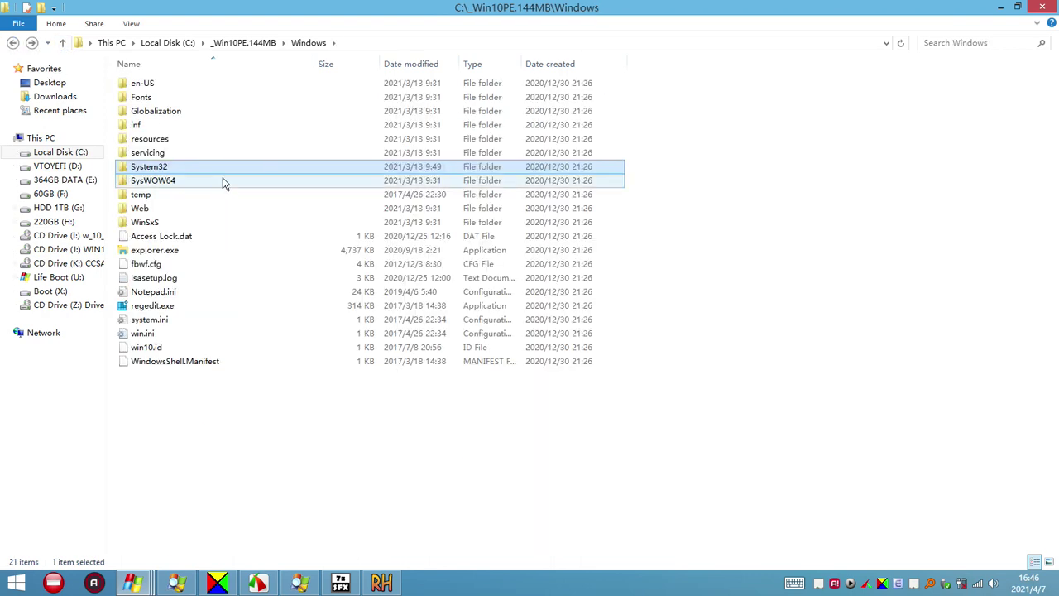
double_click(163, 166)
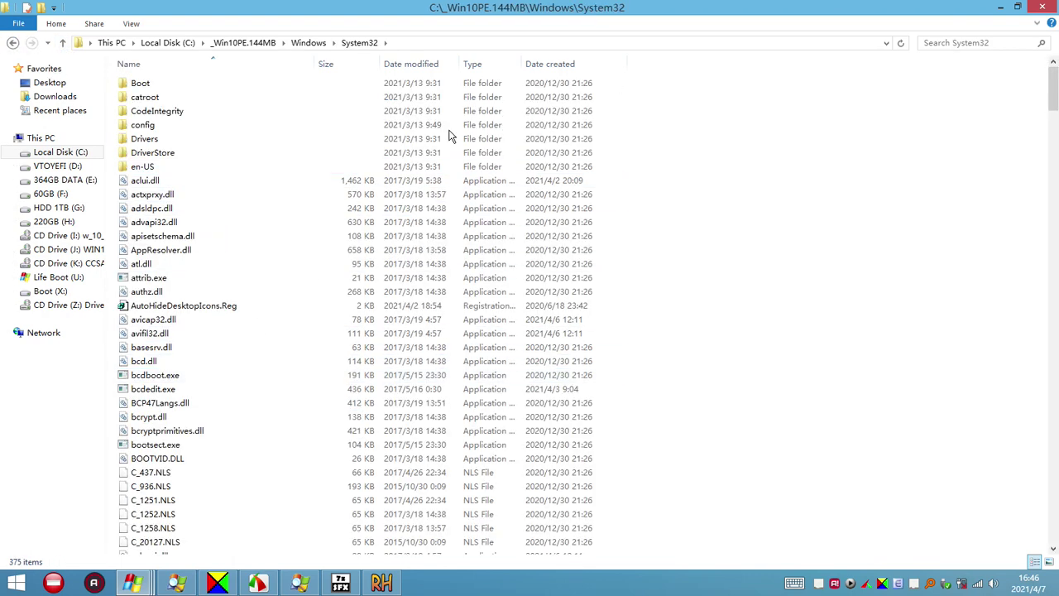
left_click(482, 67)
scroll(213, 339, "down", 12)
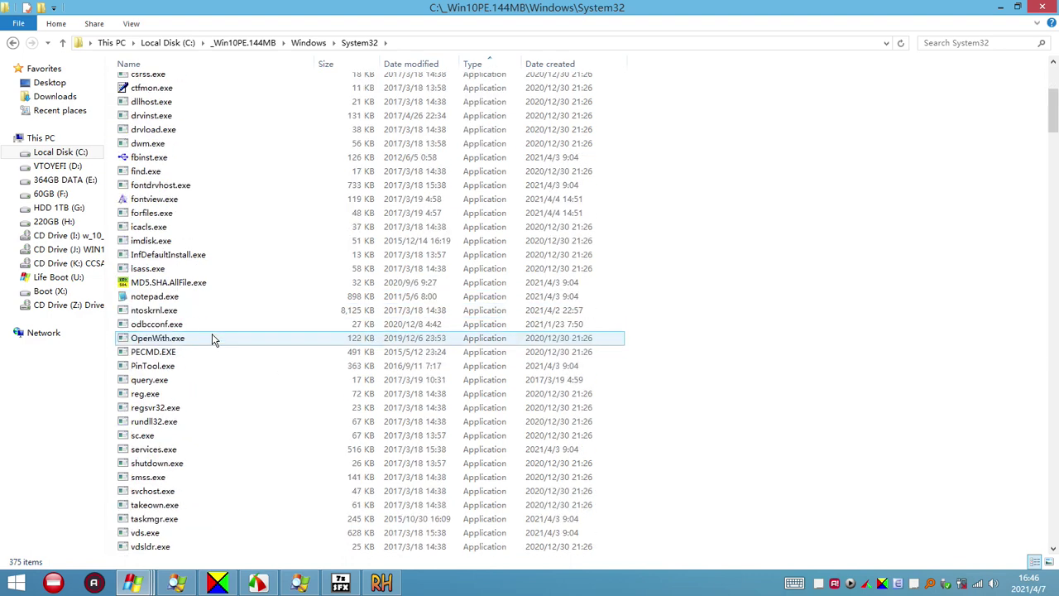
scroll(225, 366, "up", 12)
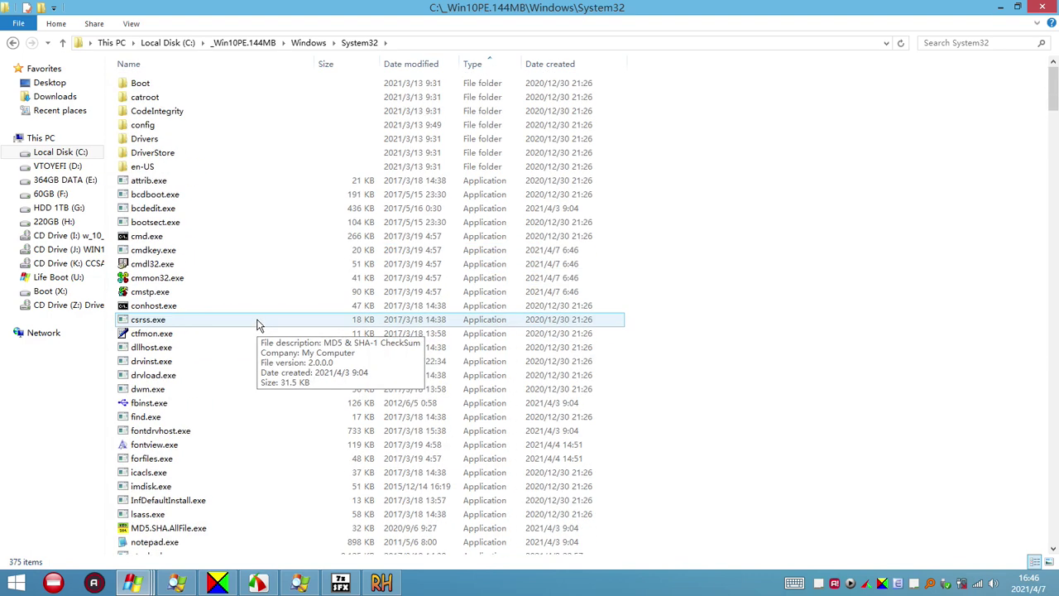
left_click(12, 43)
left_click(11, 43)
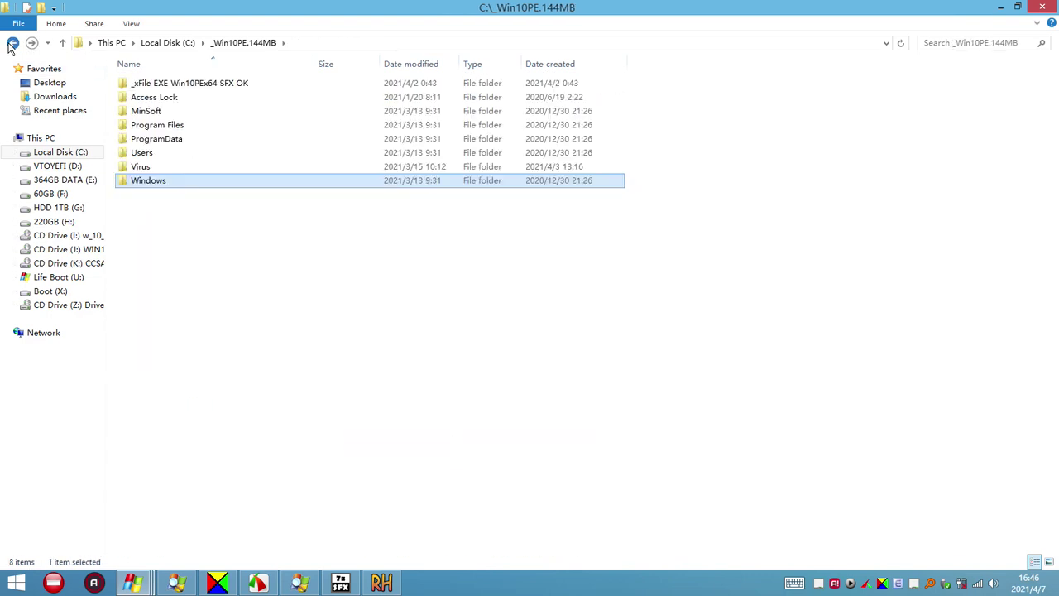
left_click(12, 43)
left_click(12, 43)
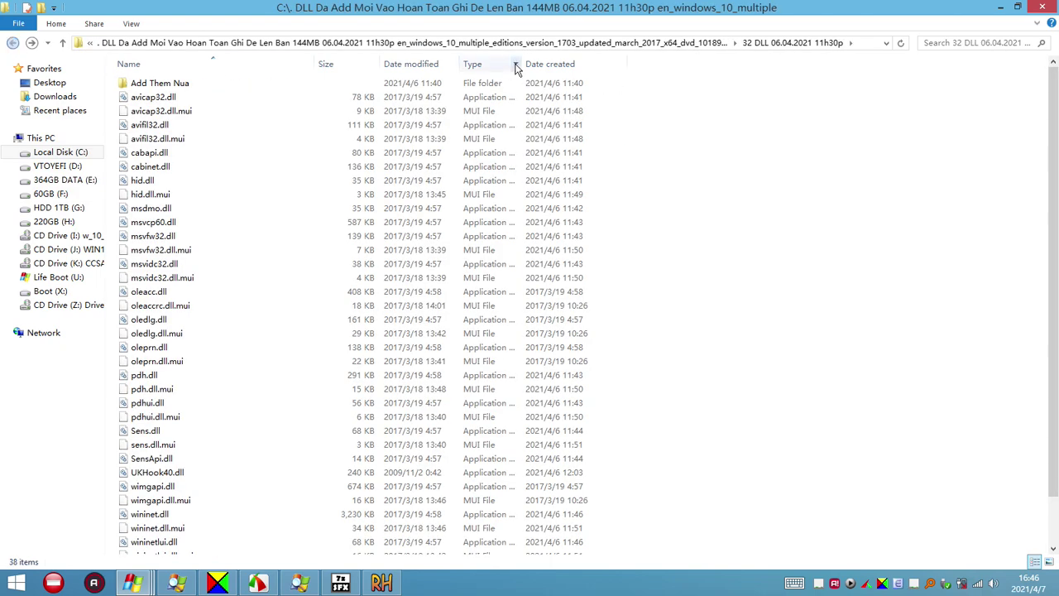
Sort the 32 DLL folder by type and copy the 15 .mui files, avicap32.dll.mui through wininit.exe.mui
left_click(485, 70)
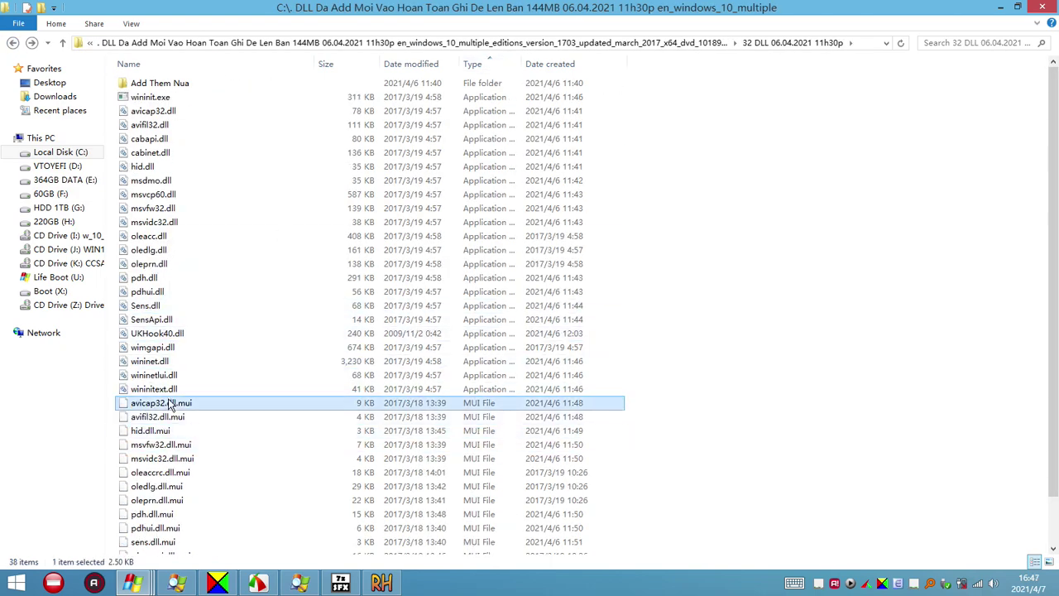
left_click(177, 402)
scroll(250, 435, "down", 1)
scroll(250, 435, "down", 1)
left_click(174, 546, "shift")
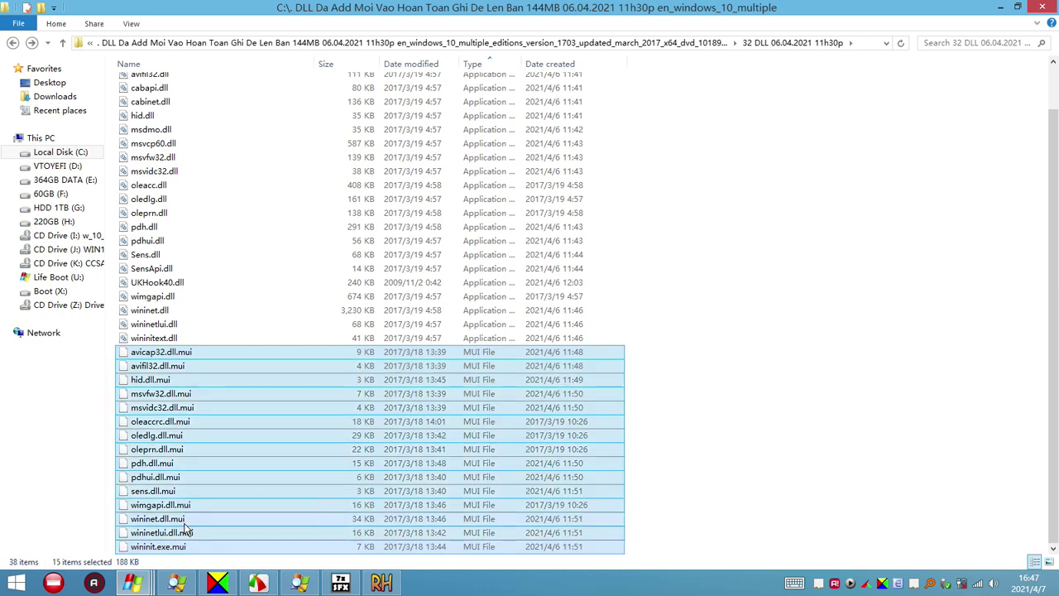
right_click(185, 522)
left_click(243, 431)
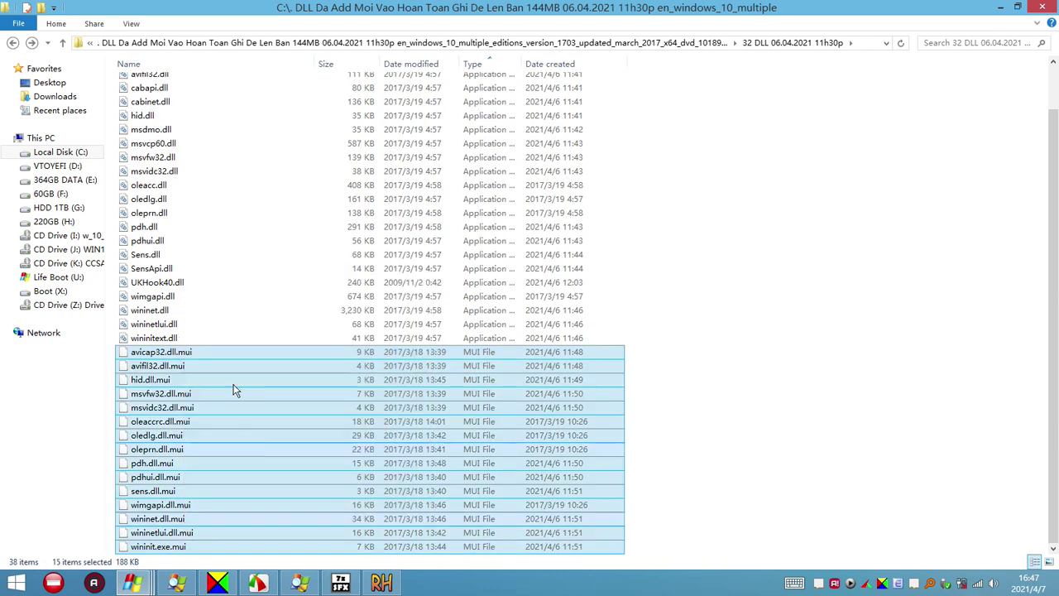
Paste them into C:\_Win10PE.144MB\Windows\System32\en-US, replacing the same-named files
left_click(60, 151)
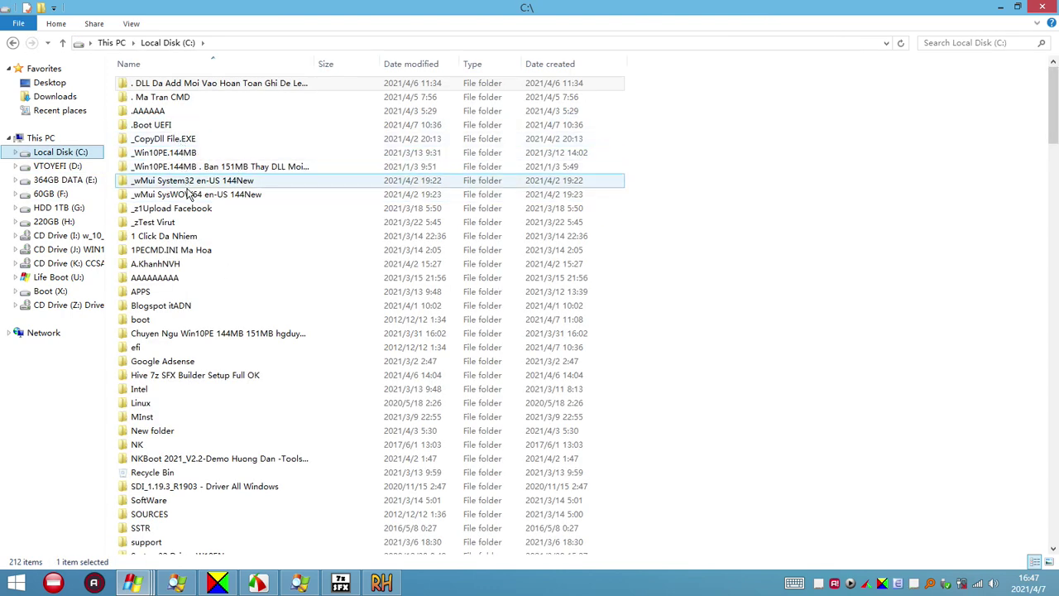
double_click(176, 153)
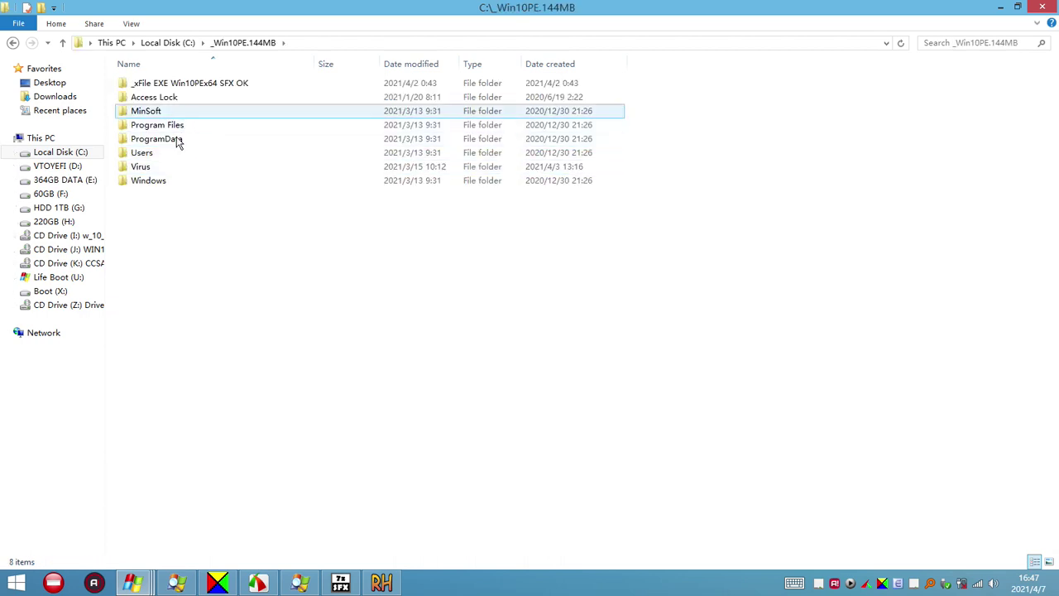
double_click(149, 181)
double_click(171, 169)
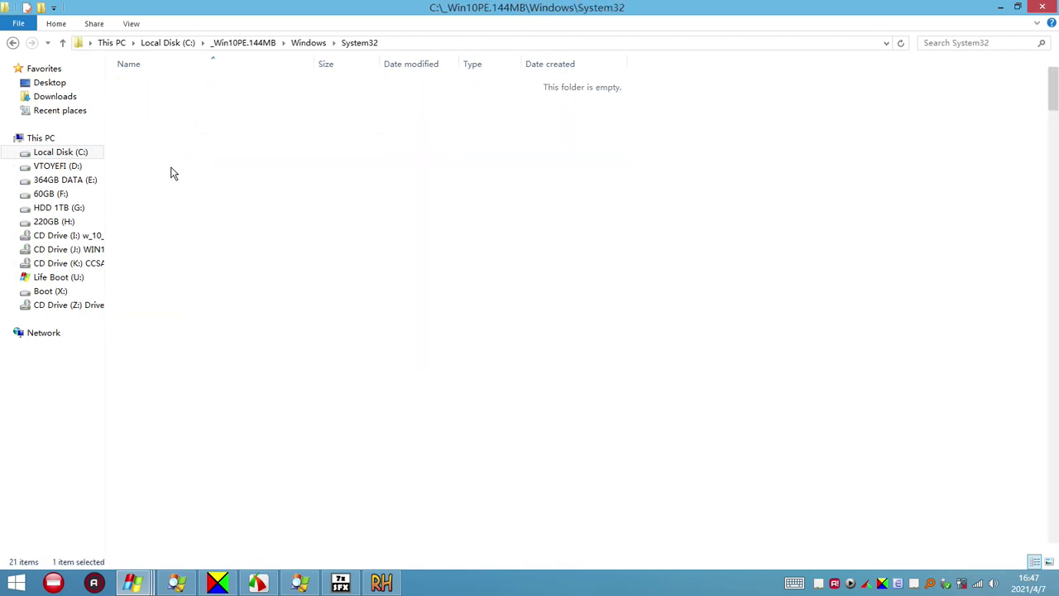
double_click(171, 169)
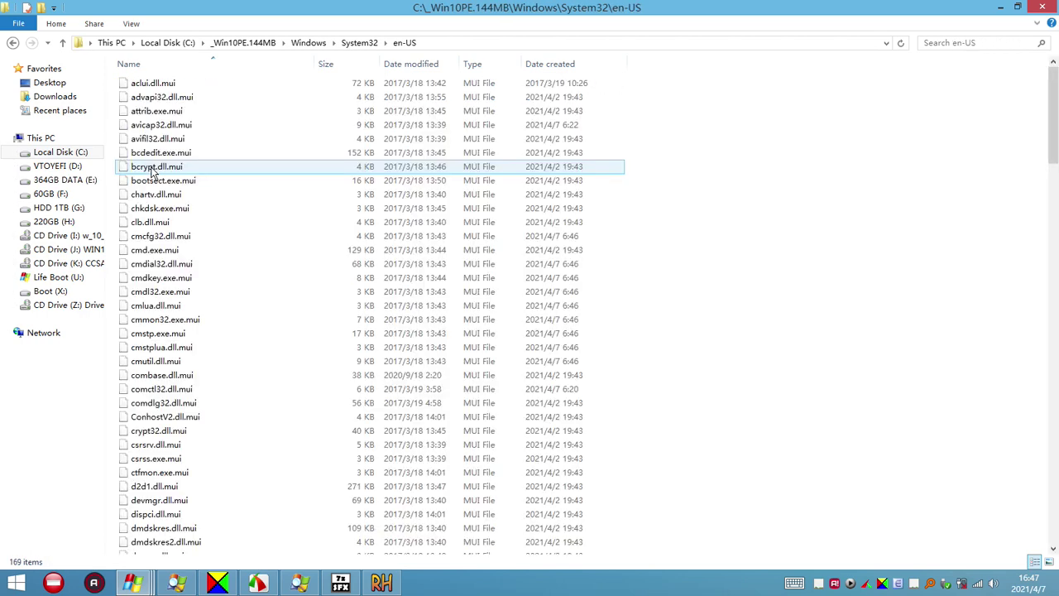
right_click(718, 230)
left_click(778, 328)
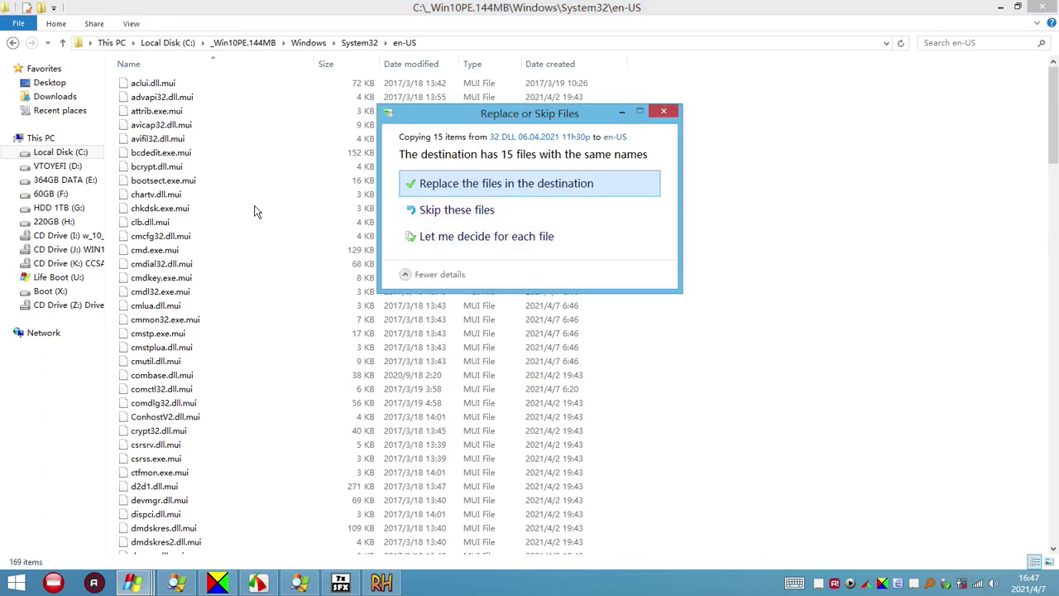
left_click(457, 212)
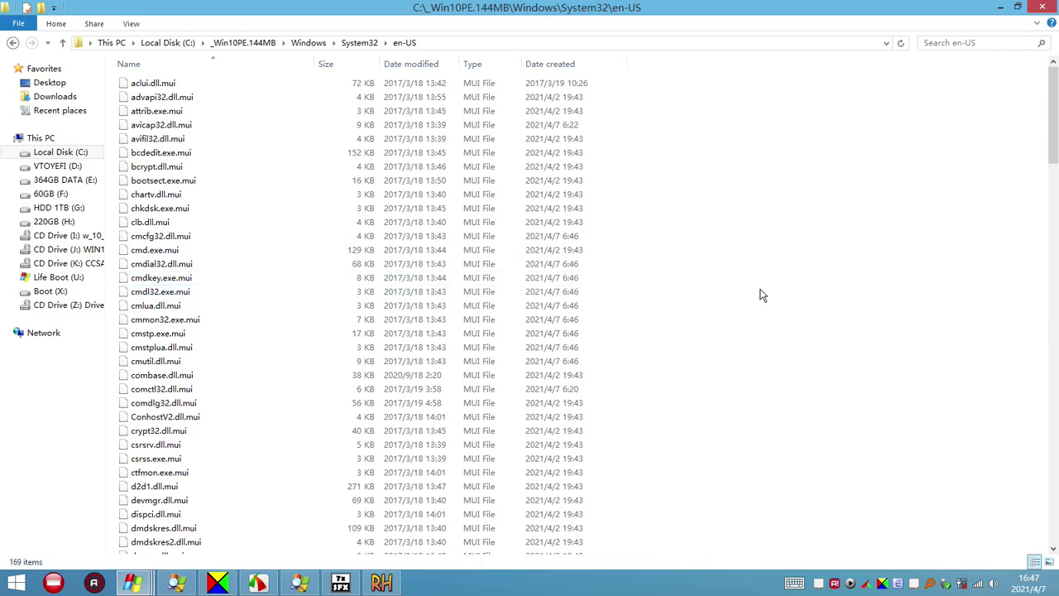
left_click(256, 48)
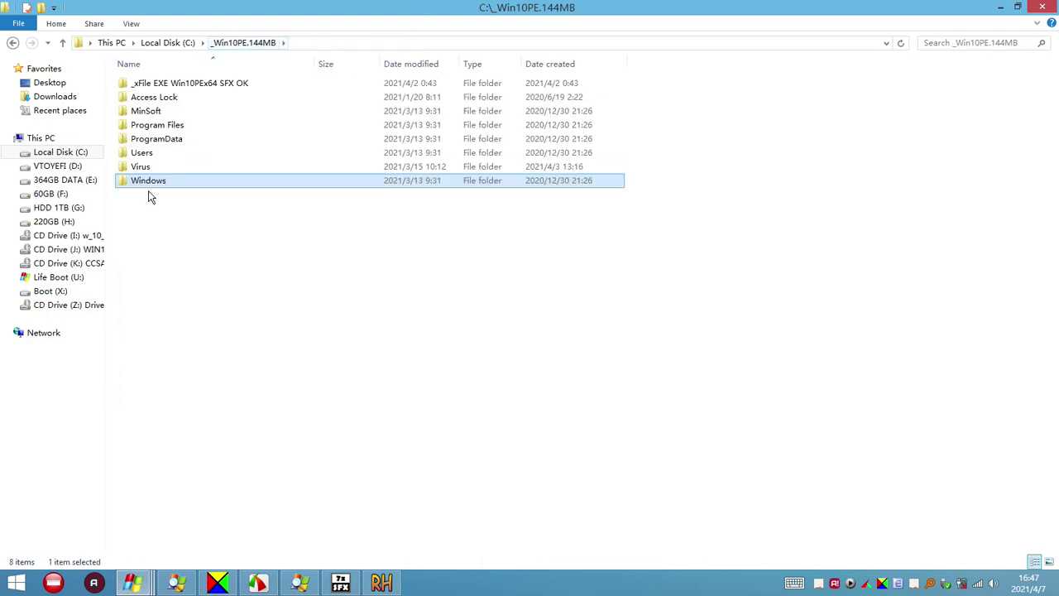
left_click(13, 43)
Navigate back from en-US and open the 64 DLL 06.04.2021 11h30p folder
left_click(12, 43)
left_click(12, 43)
left_click(12, 43)
left_click(13, 43)
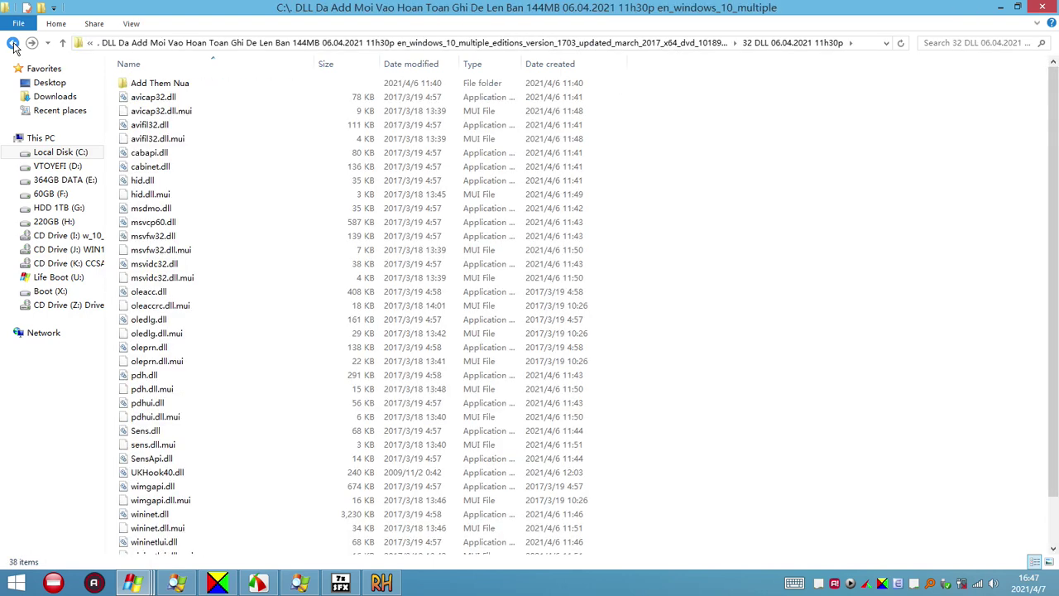
left_click(13, 43)
double_click(217, 157)
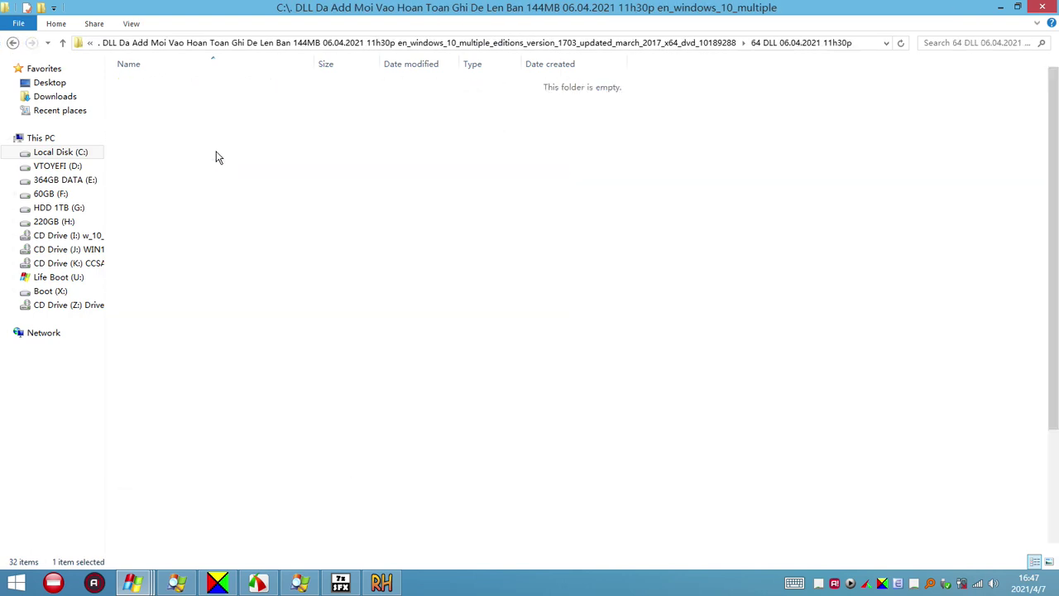
Sort by type and copy the 31 DLLs, avicap32.dll through wininet.dll
left_click(482, 66)
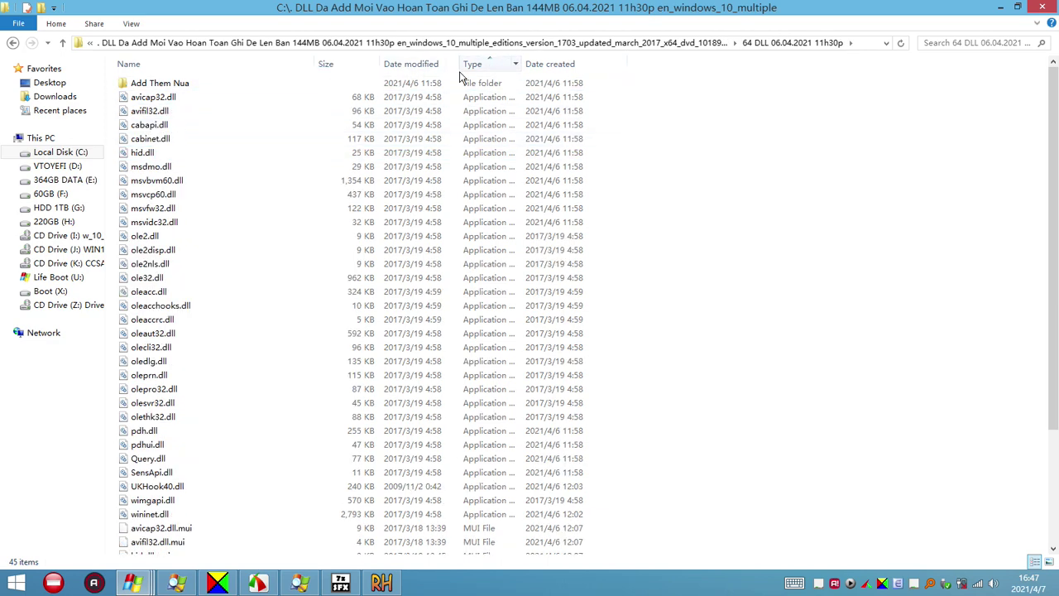
left_click(153, 97)
scroll(225, 249, "down", 4)
left_click(165, 369, "shift")
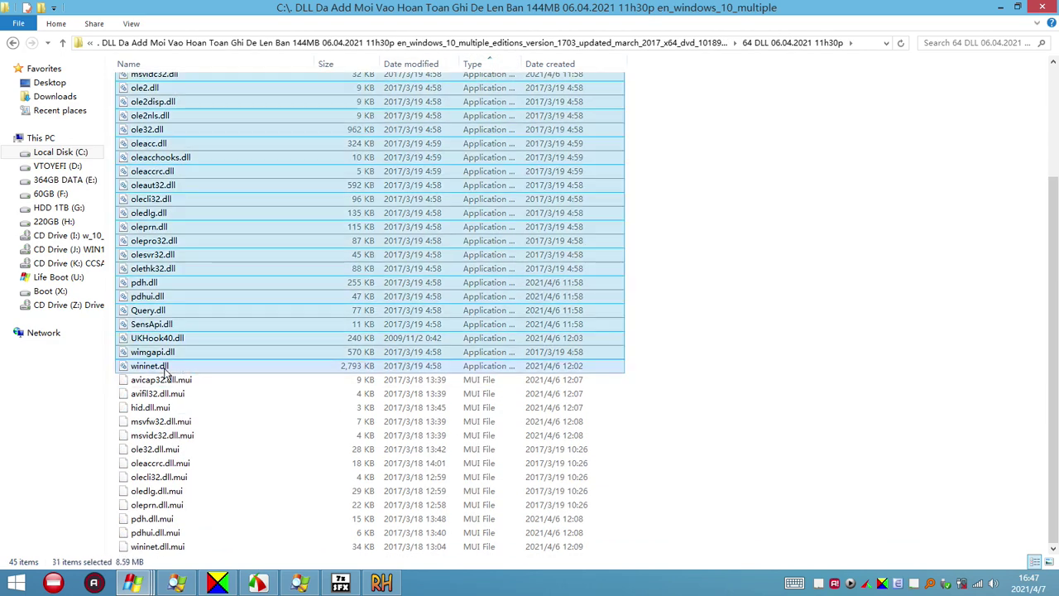
right_click(205, 316)
left_click(278, 436)
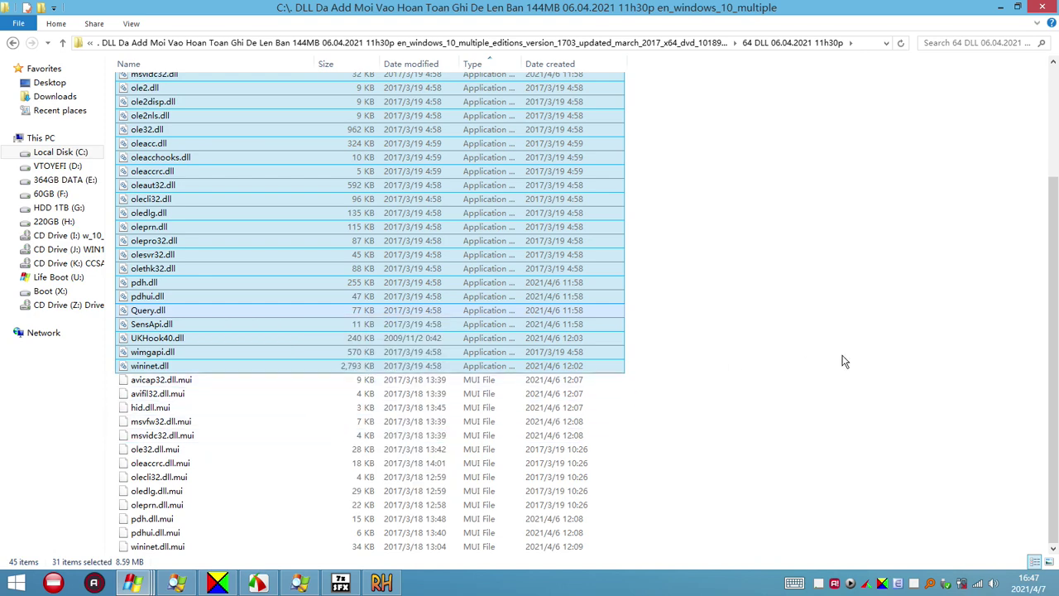
Paste the DLLs into C:\_Win10PE.144MB\Windows\SysWOW64, skipping files that already exist
left_click(843, 359)
left_click(62, 152)
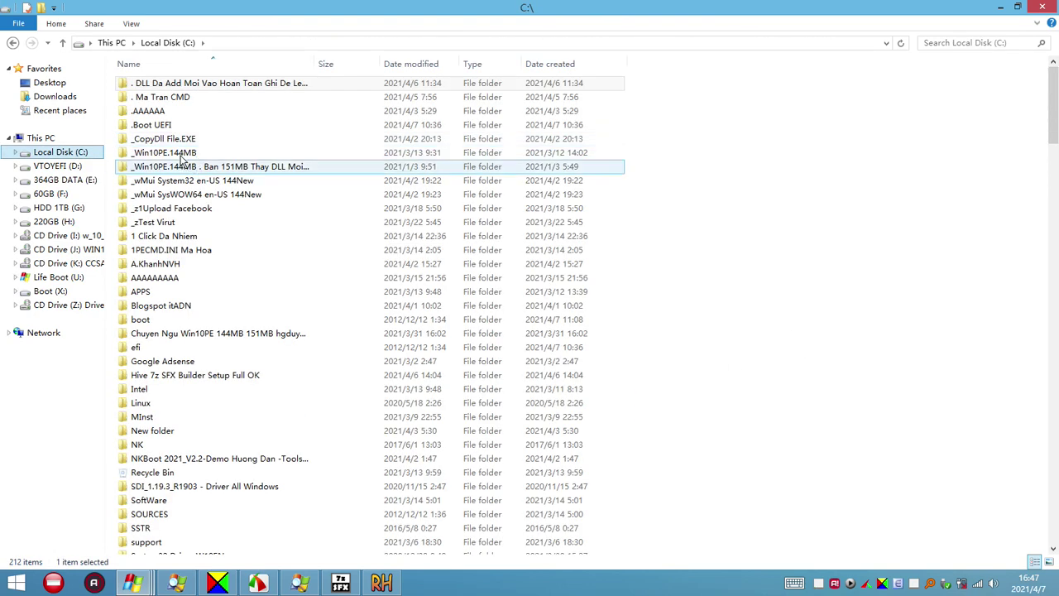
double_click(203, 154)
double_click(162, 183)
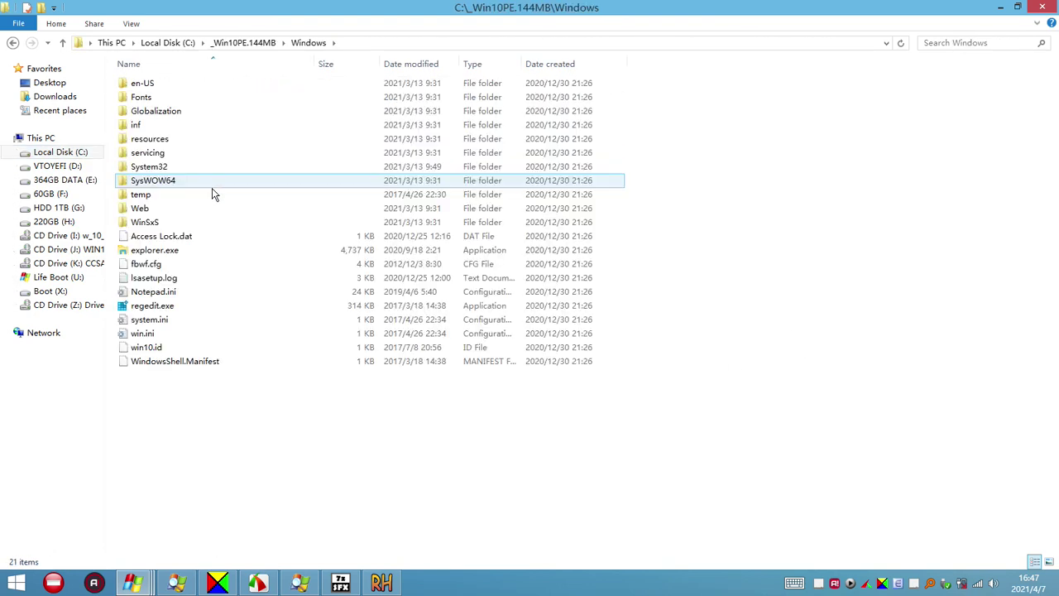
double_click(213, 182)
right_click(705, 222)
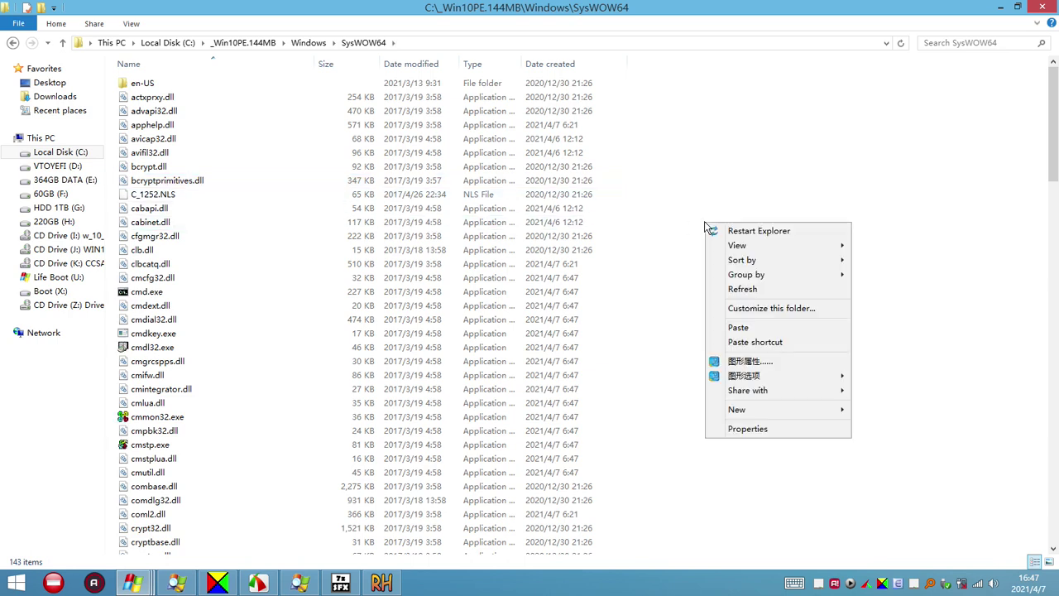
left_click(741, 323)
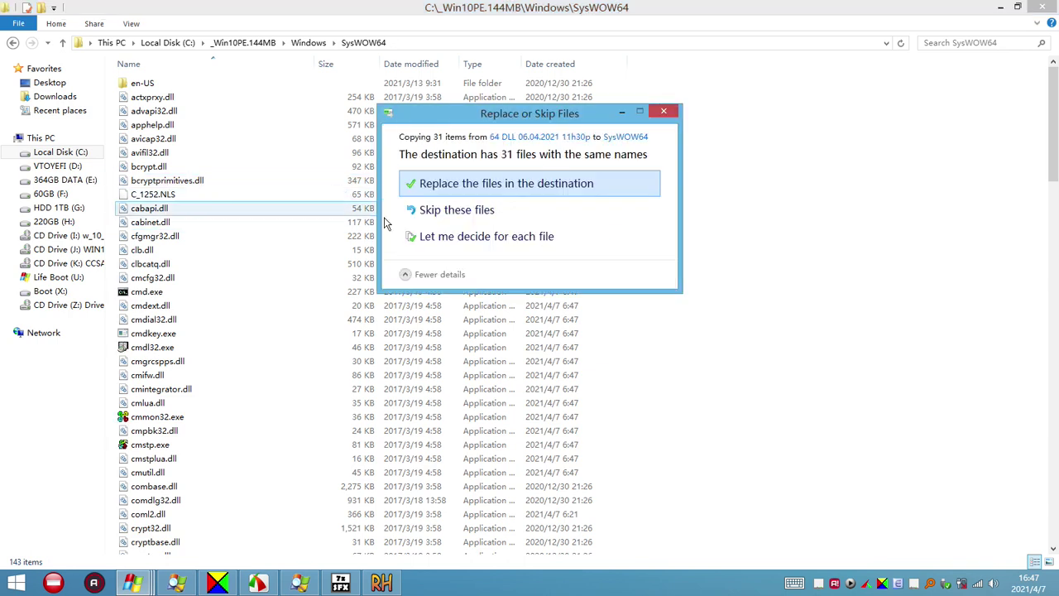
left_click(452, 209)
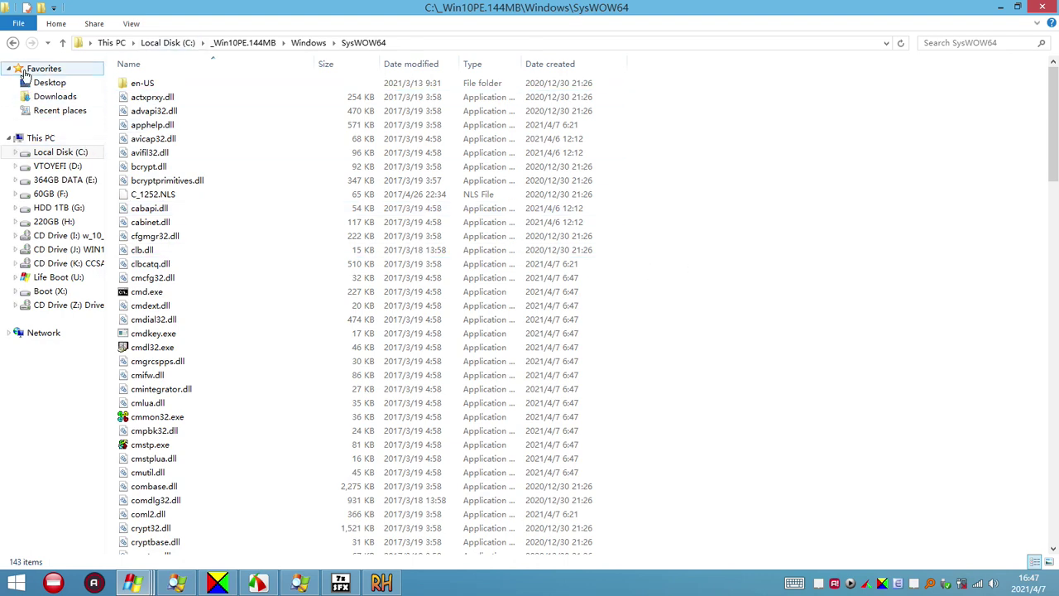
left_click(13, 43)
left_click(14, 43)
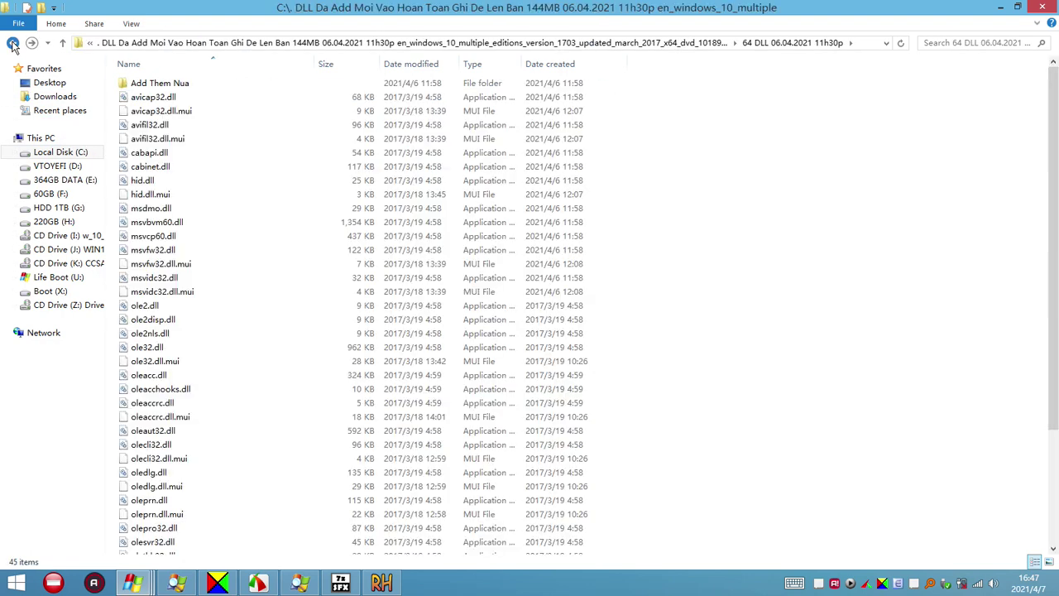
Return to the 64 DLL folder and look inside the Add Them Nua subfolder
left_click(13, 43)
left_click(31, 44)
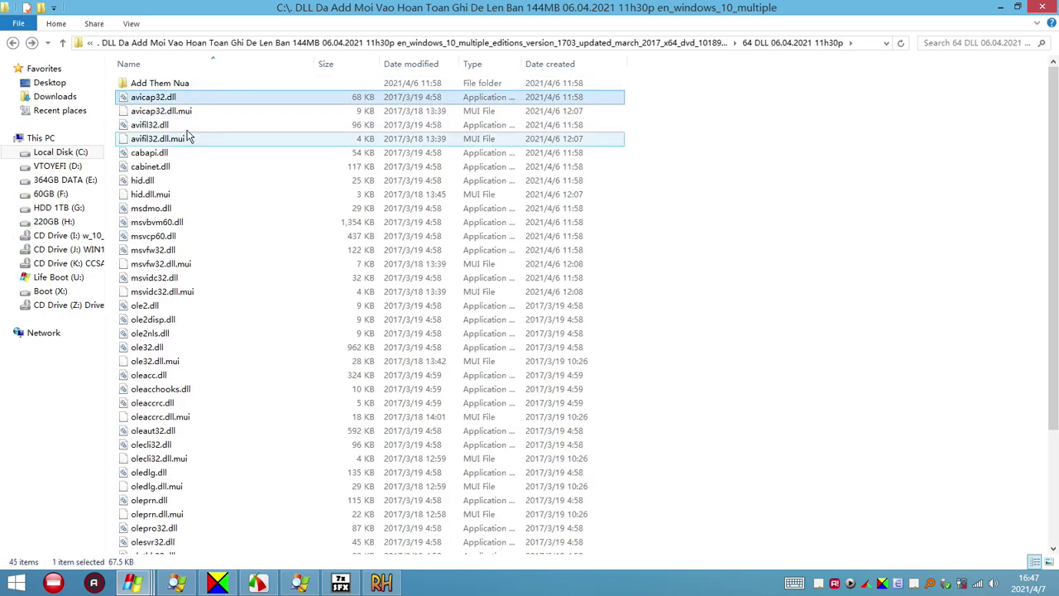
double_click(177, 86)
left_click(182, 43)
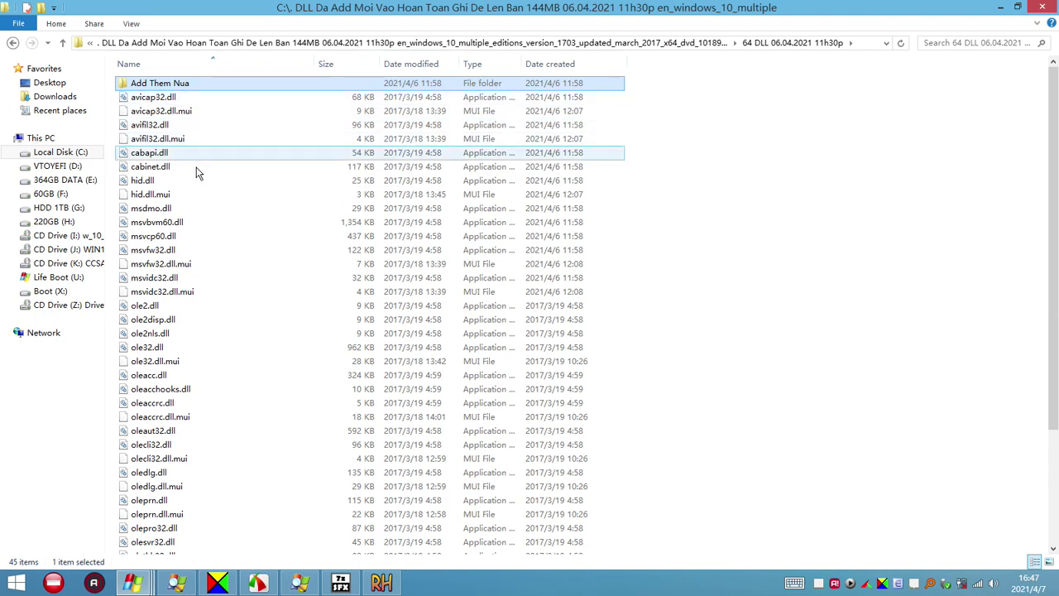
Review avifil32, msdmo, msvbvm60, msvcp60 and msvfw32 files, leaving their names unchanged
left_click(168, 126)
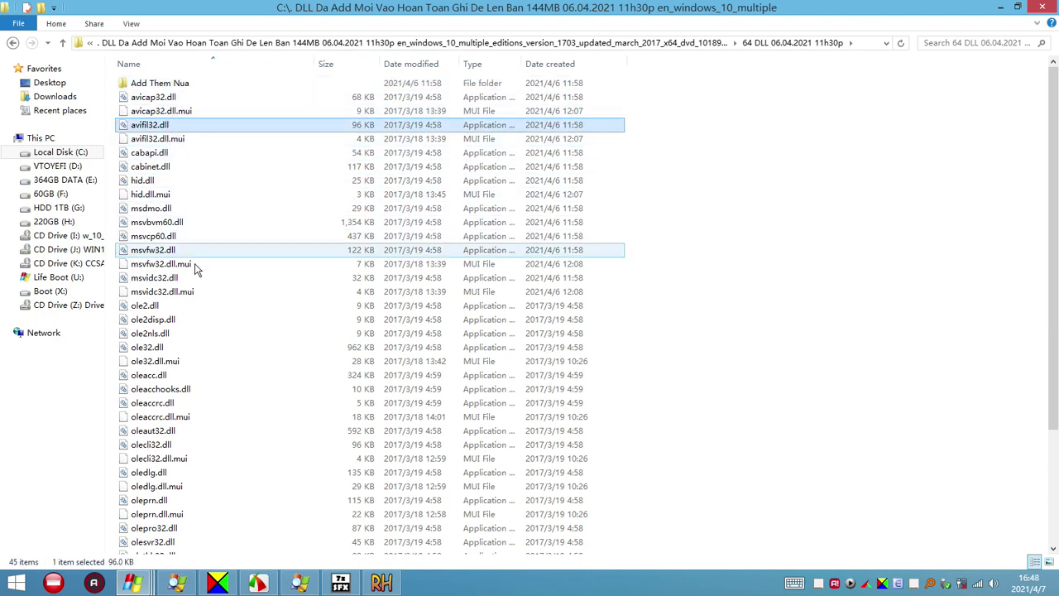
left_click(168, 223)
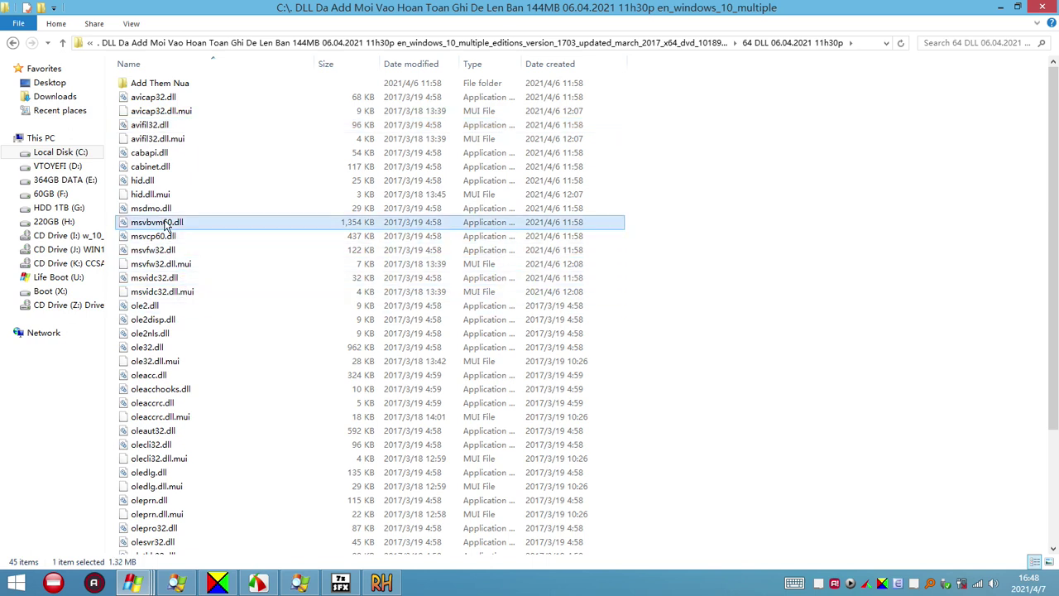
left_click(163, 210)
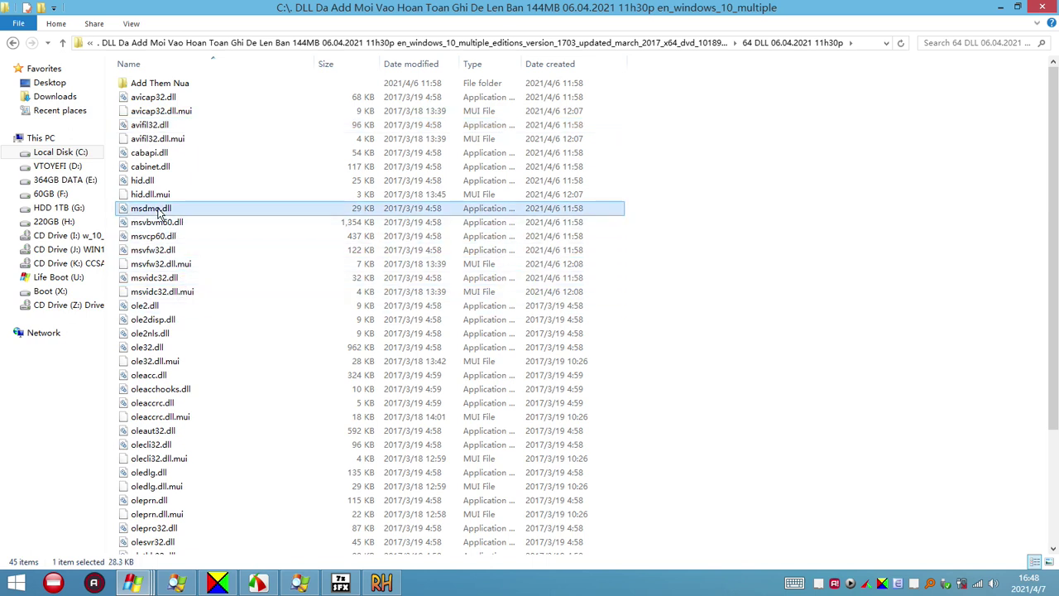
left_click(153, 236, "shift")
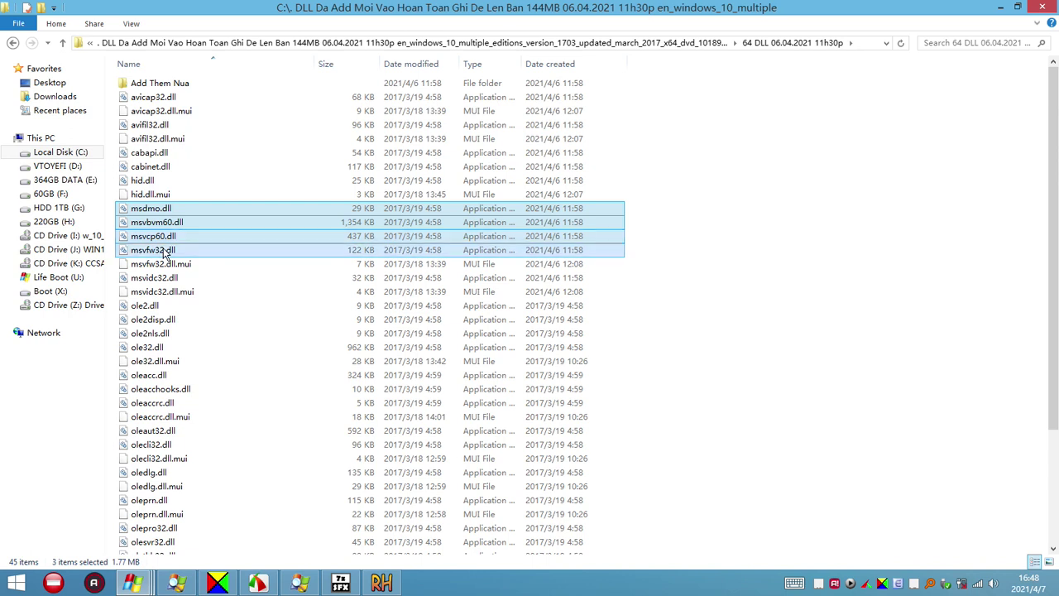
left_click(211, 252, "shift")
left_click(150, 251)
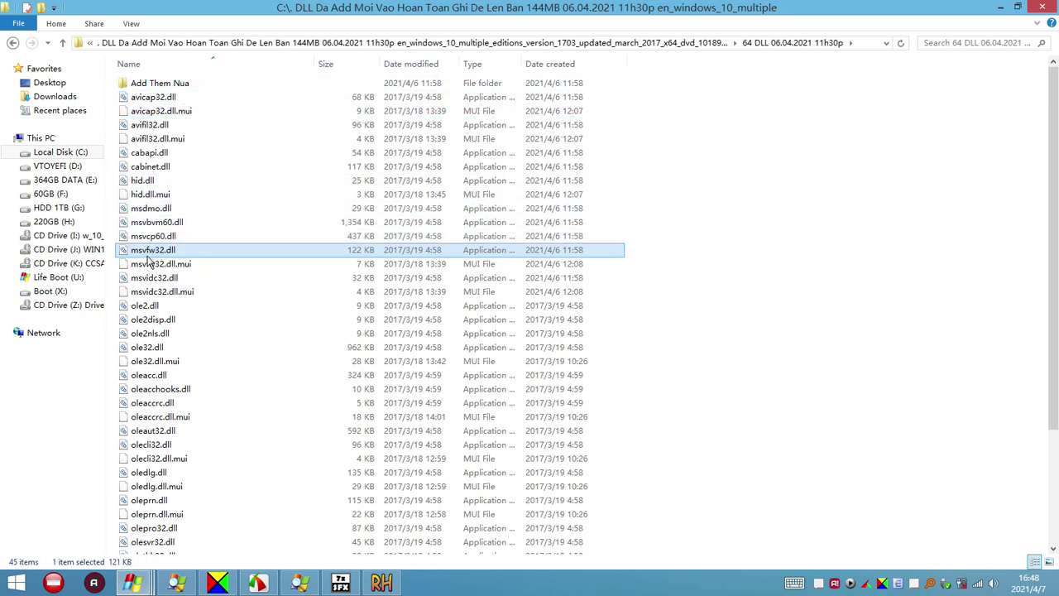
left_click(150, 238)
left_click(150, 226)
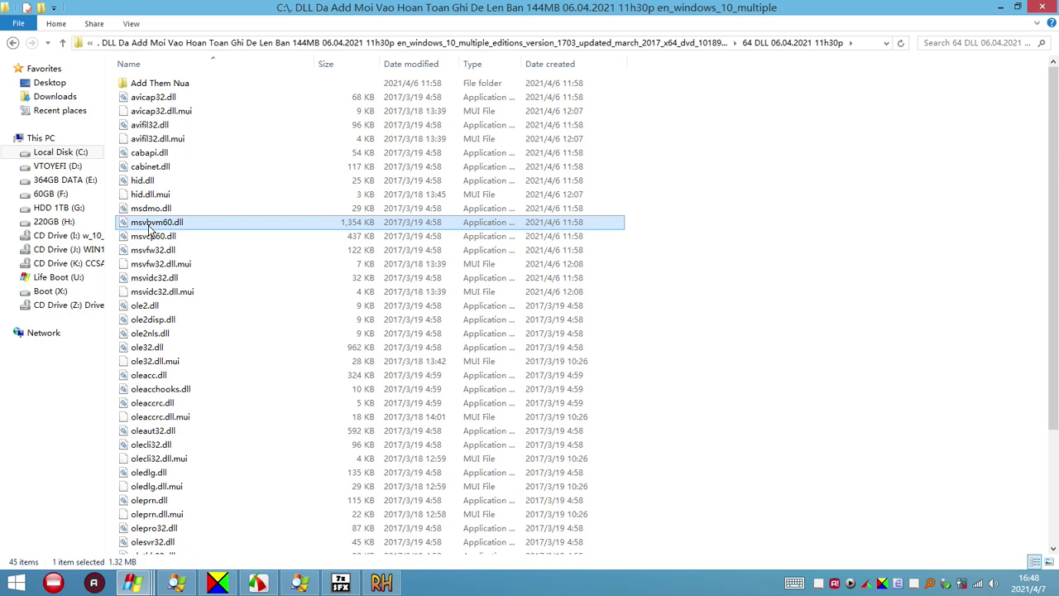
left_click(147, 222)
left_click(146, 222)
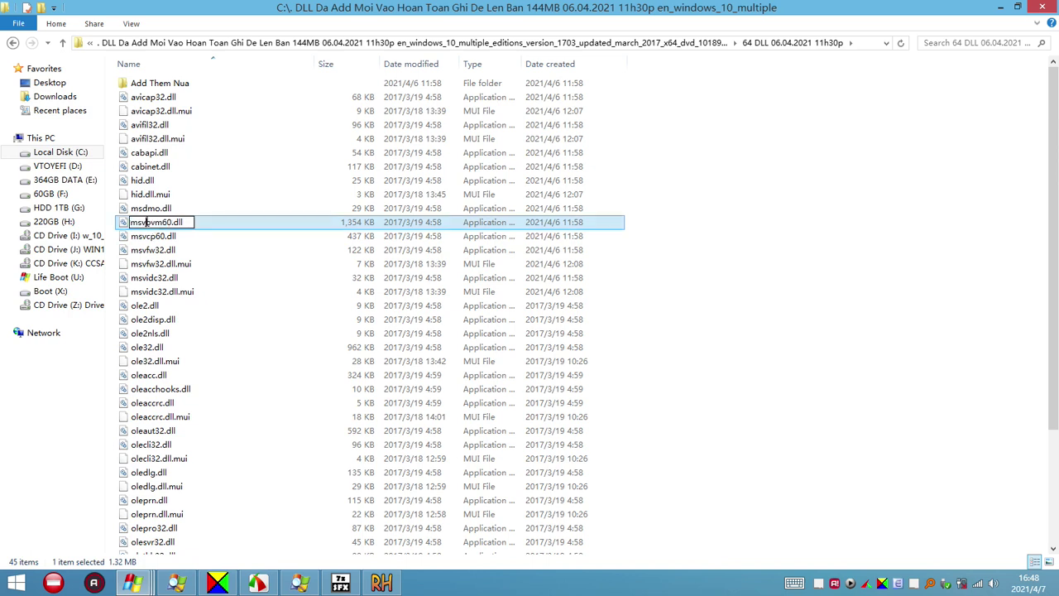
left_click(149, 239)
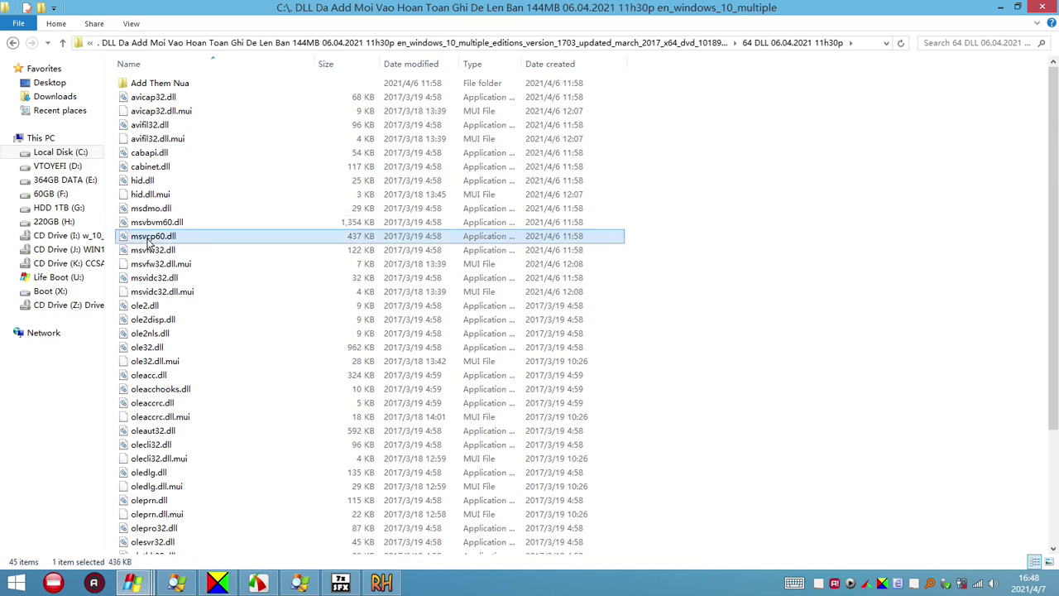
left_click(148, 239)
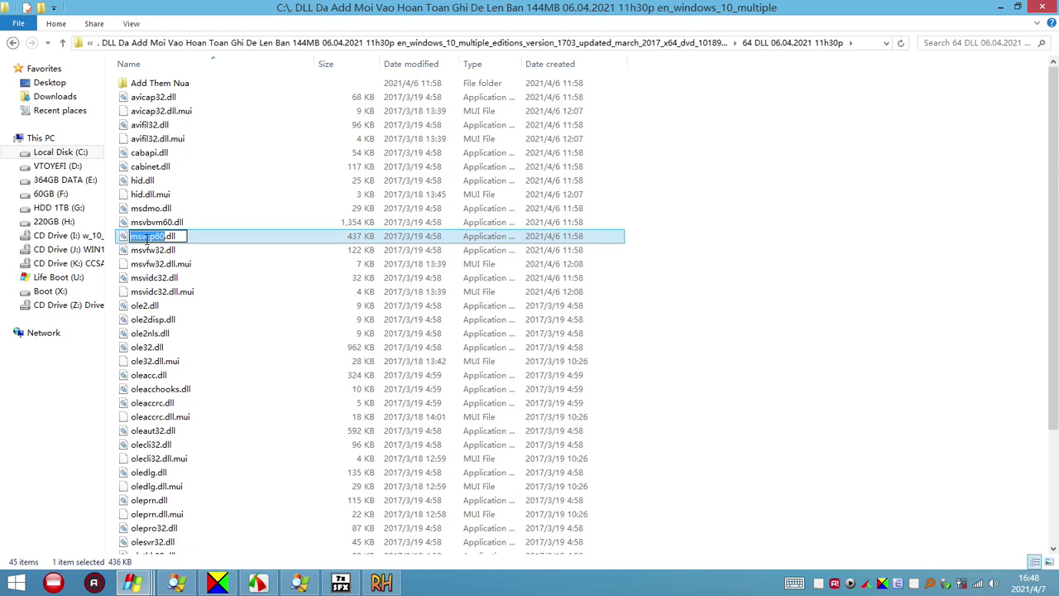
left_click(191, 264)
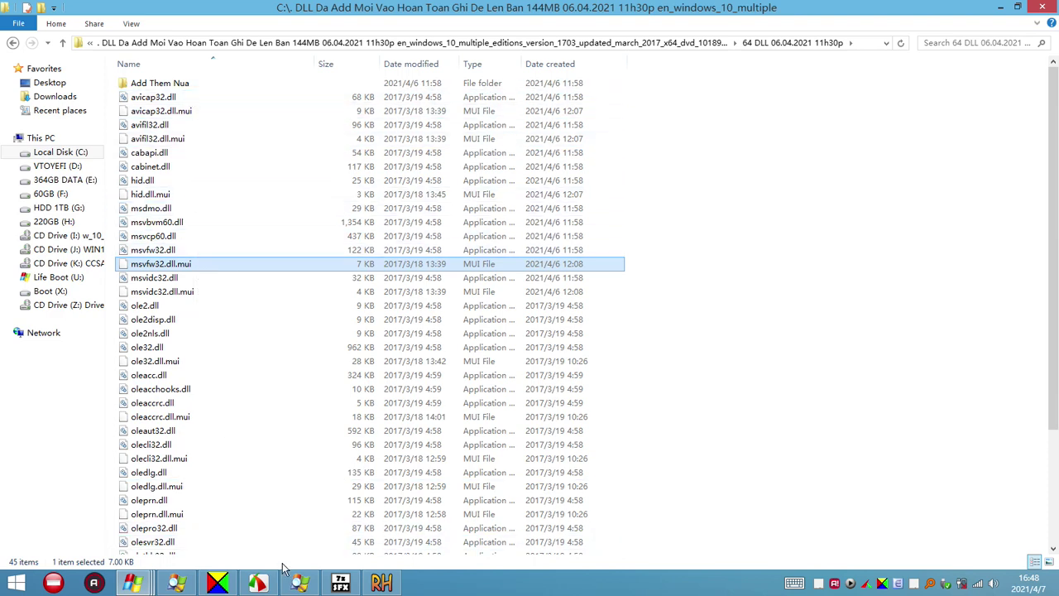
Check Process Explorer's loaded DLL list, including thumbcache_idx.db and userenv.dll
left_click(299, 582)
left_click(49, 357)
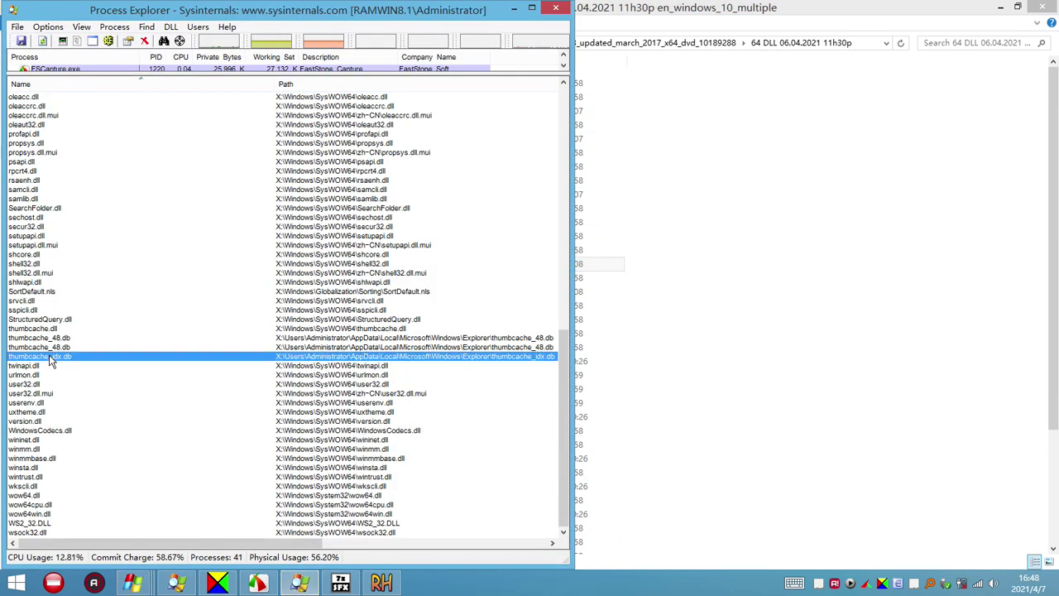
left_click(40, 402)
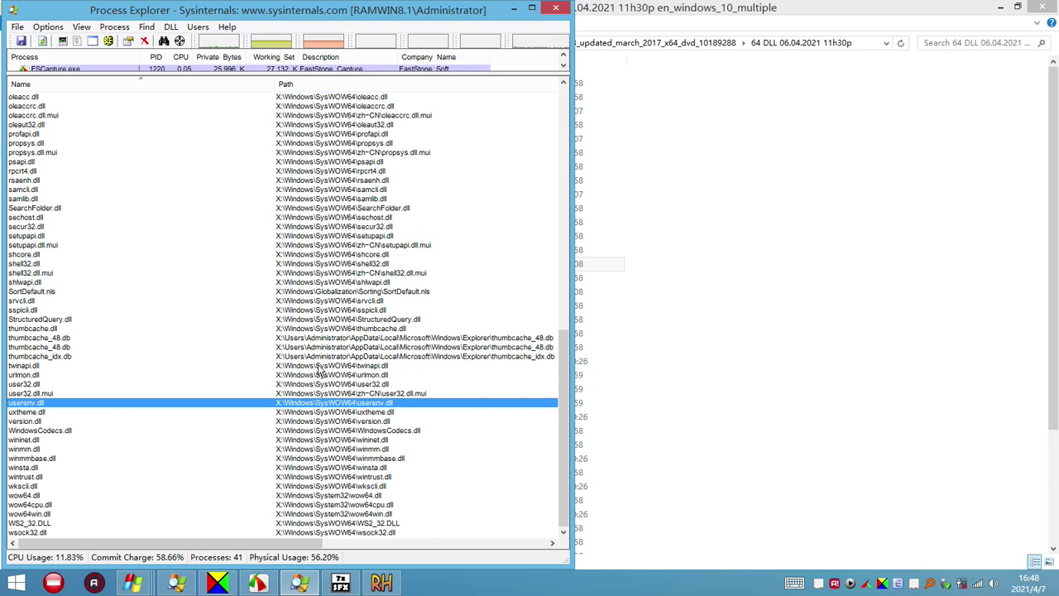
left_click(673, 378)
Clear the file selection, open Local Disk (C:), and show the desktop
left_click(301, 266)
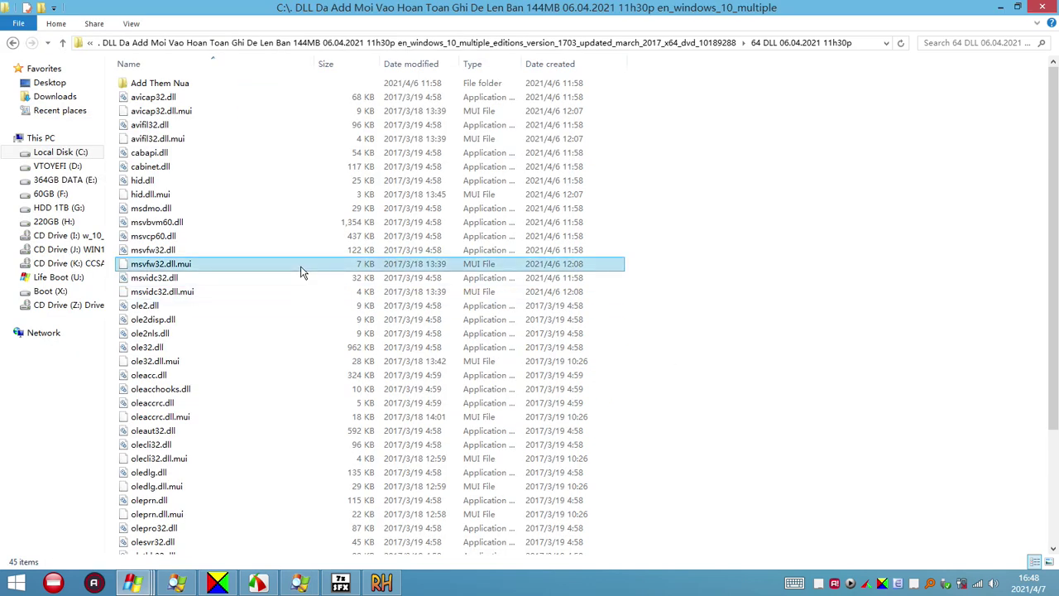
scroll(301, 266, "down", 4)
scroll(301, 265, "up", 4)
left_click(778, 178)
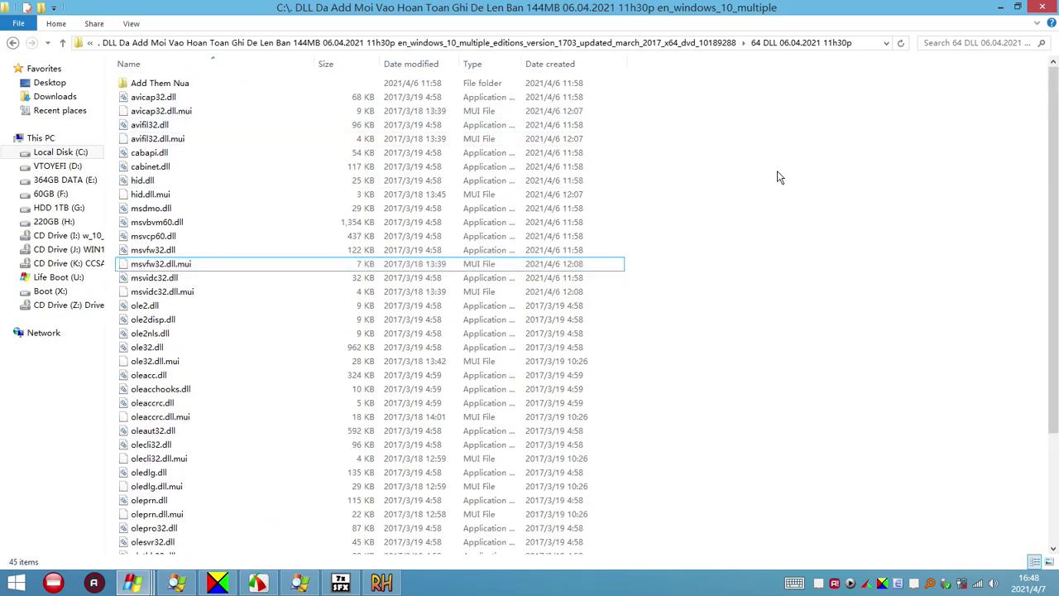
left_click(66, 157)
left_click(1056, 584)
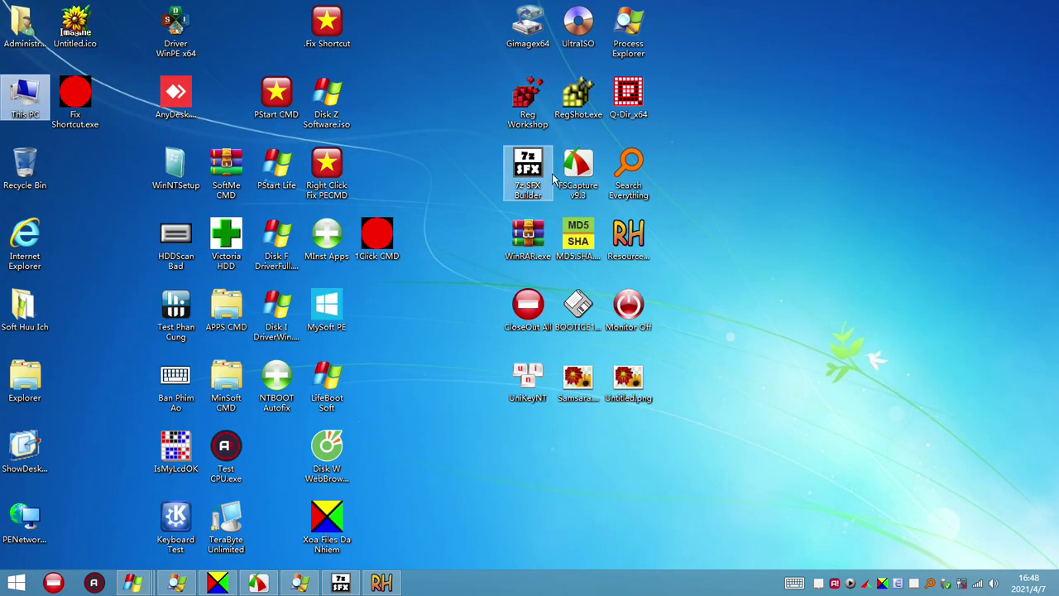
Launch GImageX and pick C:\_Win10PE.144MB as the capture source folder
double_click(534, 46)
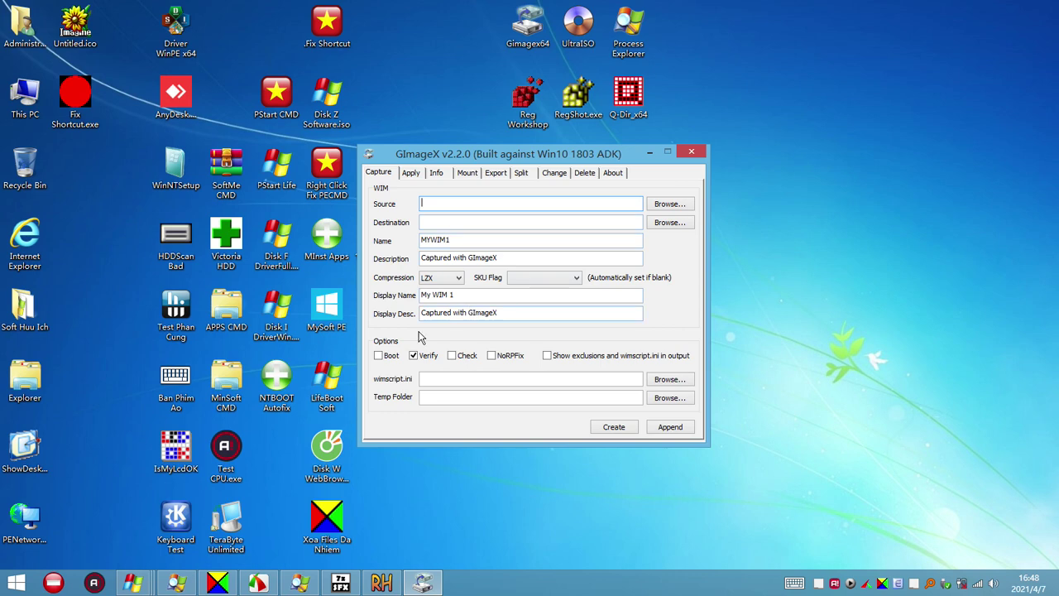
left_click(675, 208)
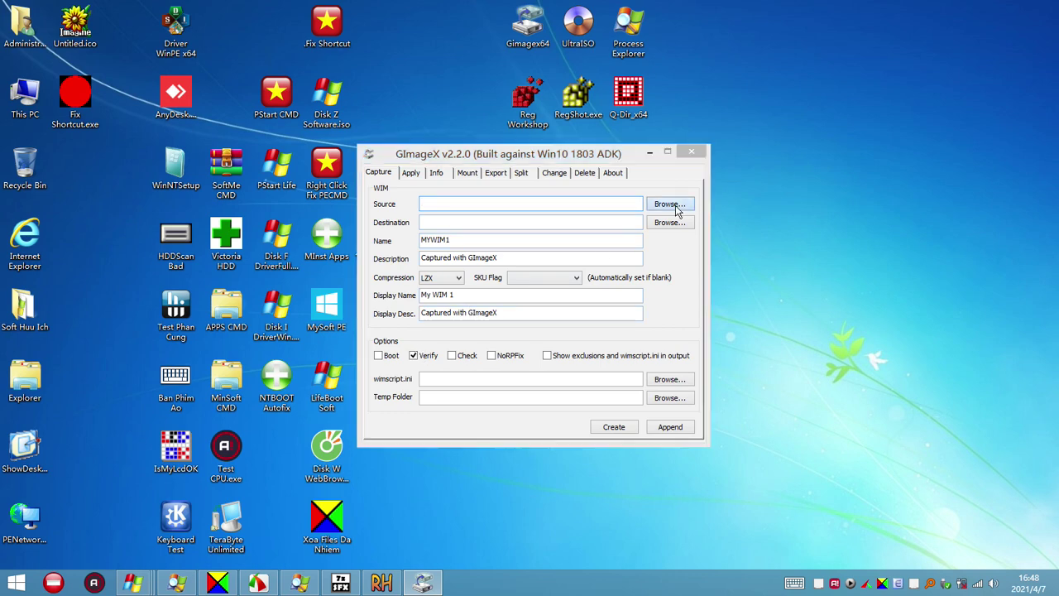
double_click(448, 259)
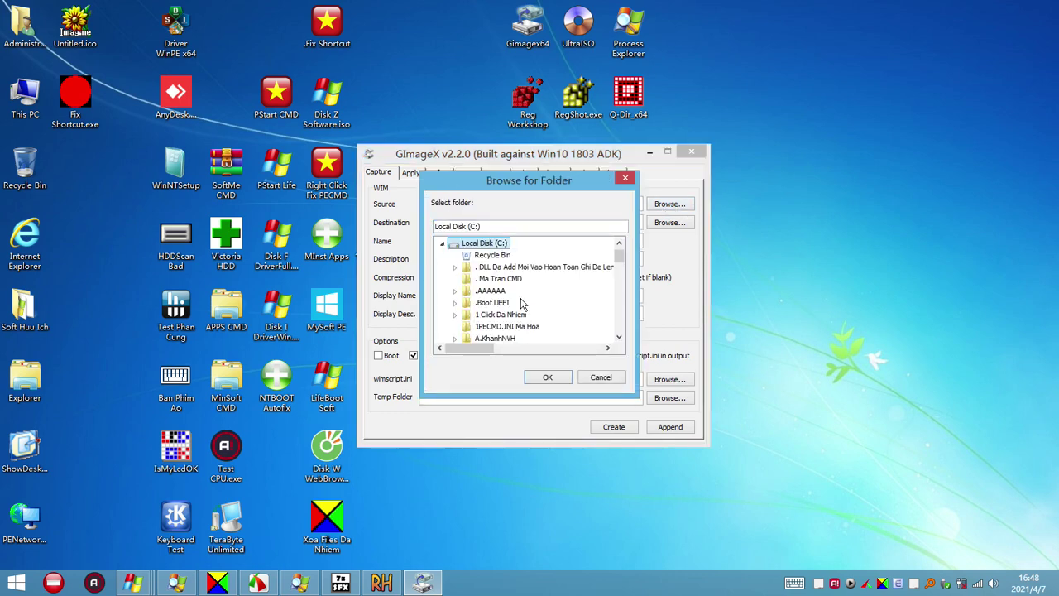
scroll(508, 281, "down", 15)
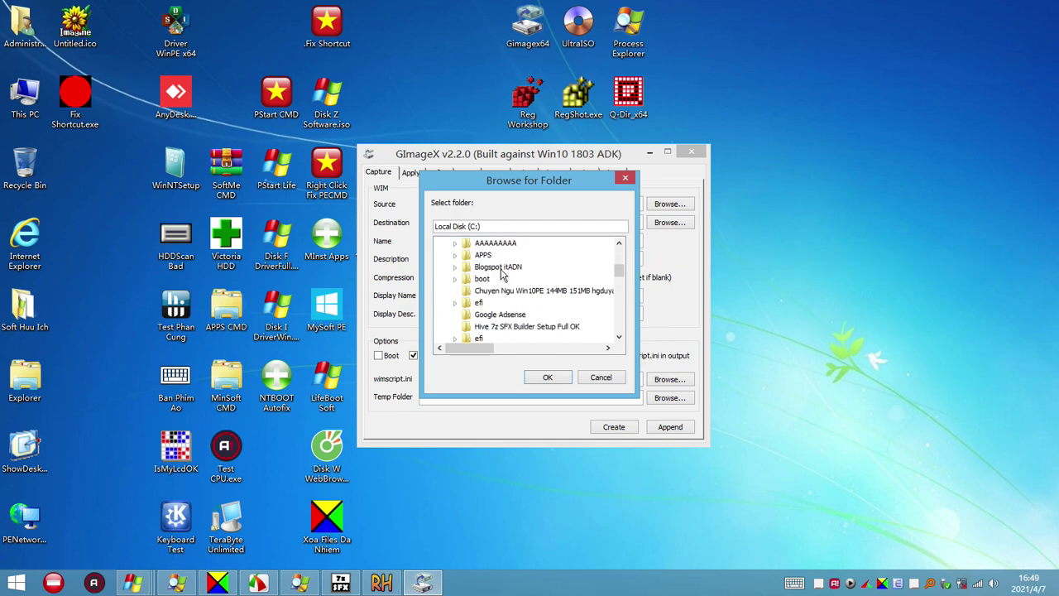
left_click(518, 303)
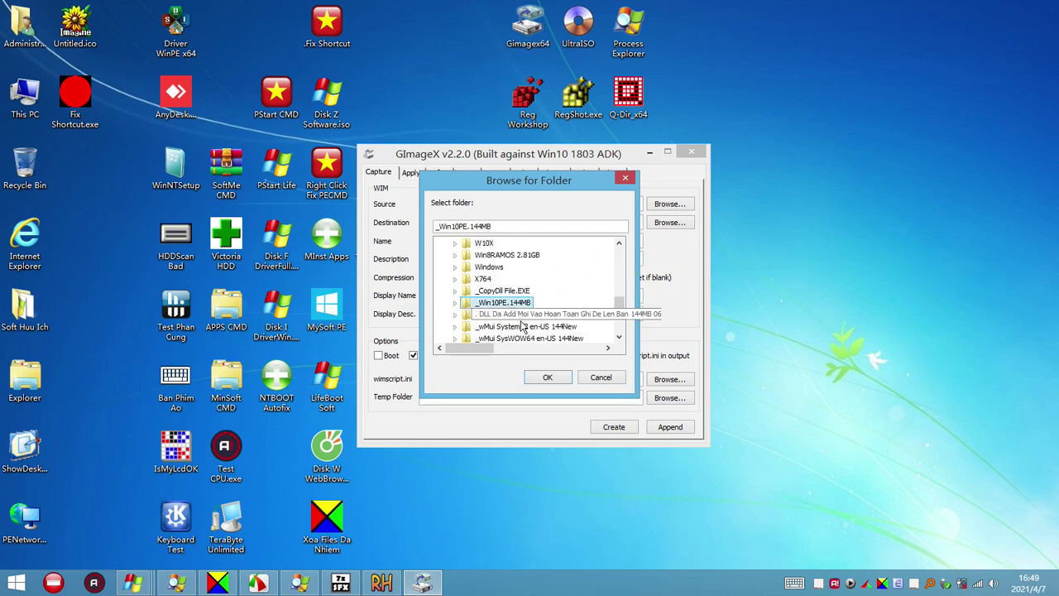
left_click(548, 376)
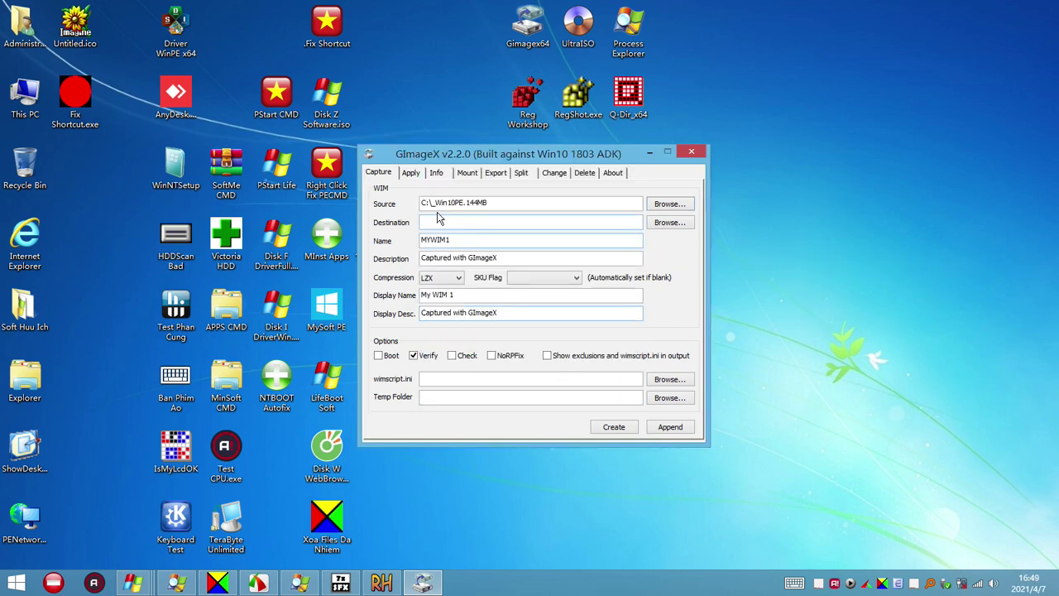
Check the source path, then browse for an image file on the Apply tab
left_click(518, 203)
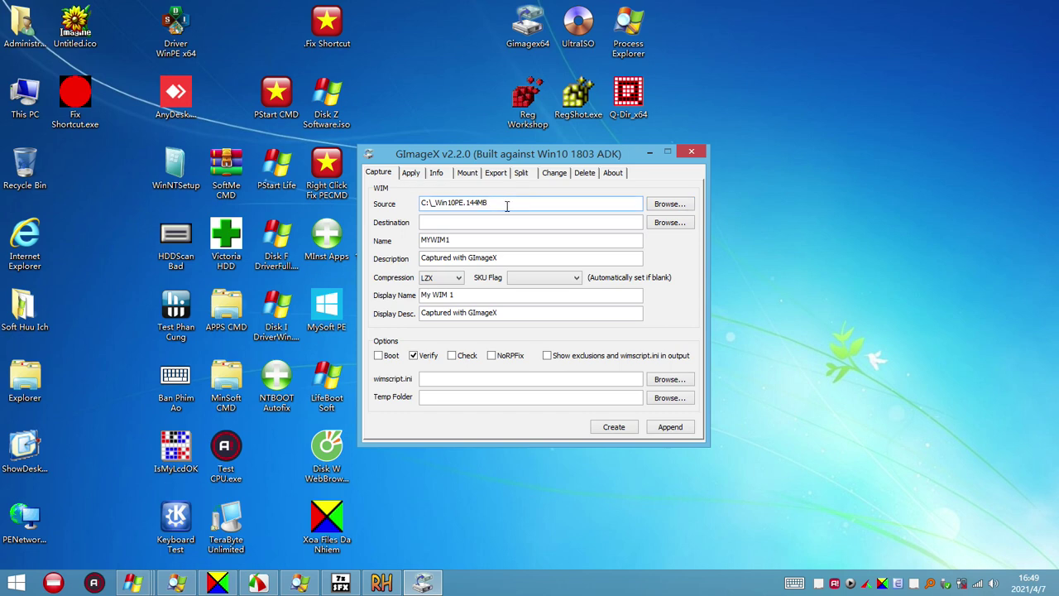
left_click(417, 176)
left_click(686, 206)
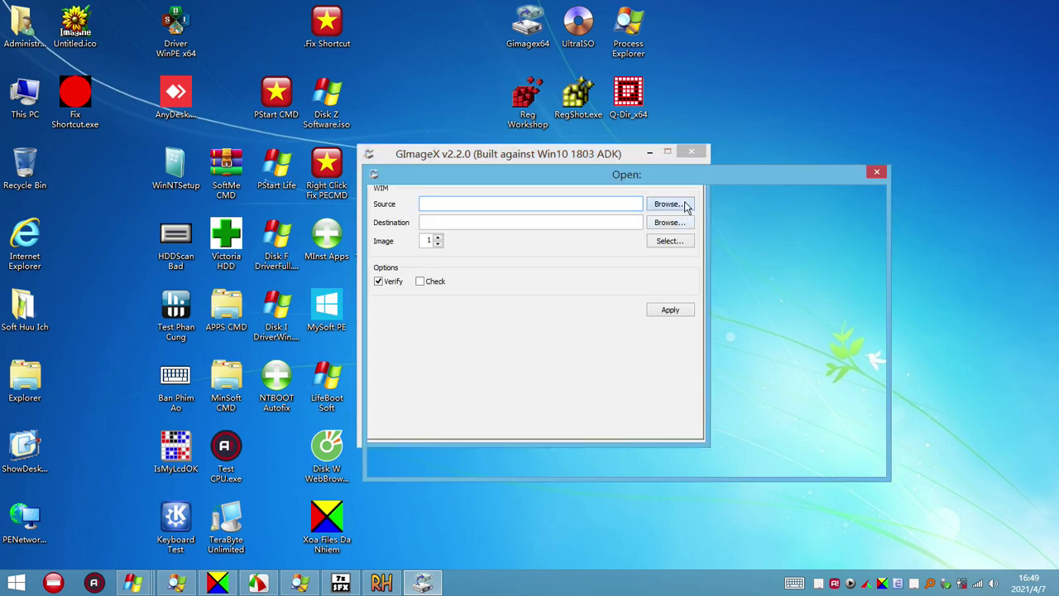
Load C:\SOURCES\Boot!.wim as the apply source image
left_click(442, 331)
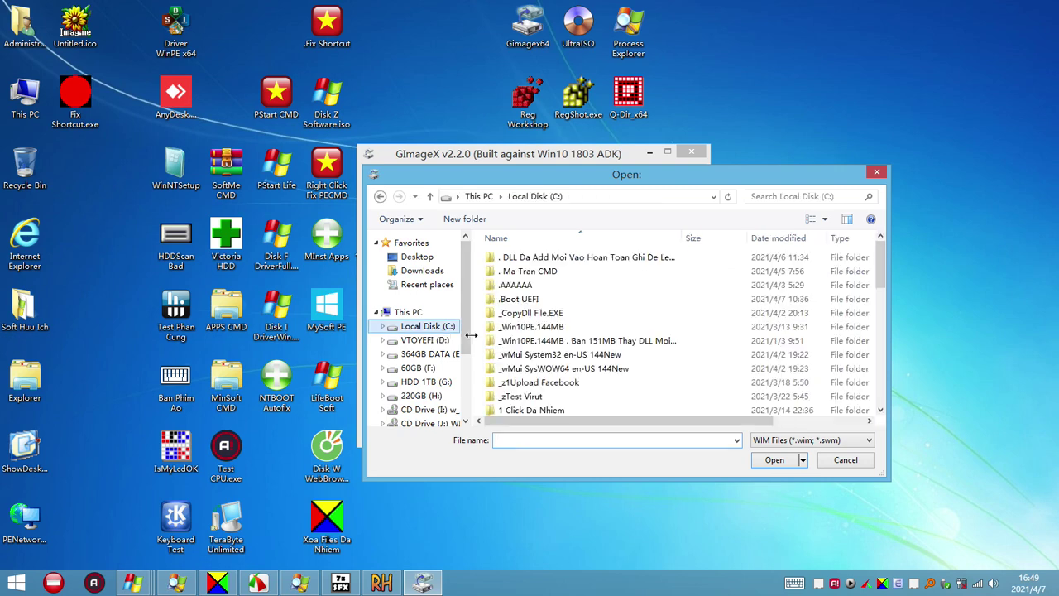
scroll(579, 368, "down", 5)
scroll(578, 367, "down", 3)
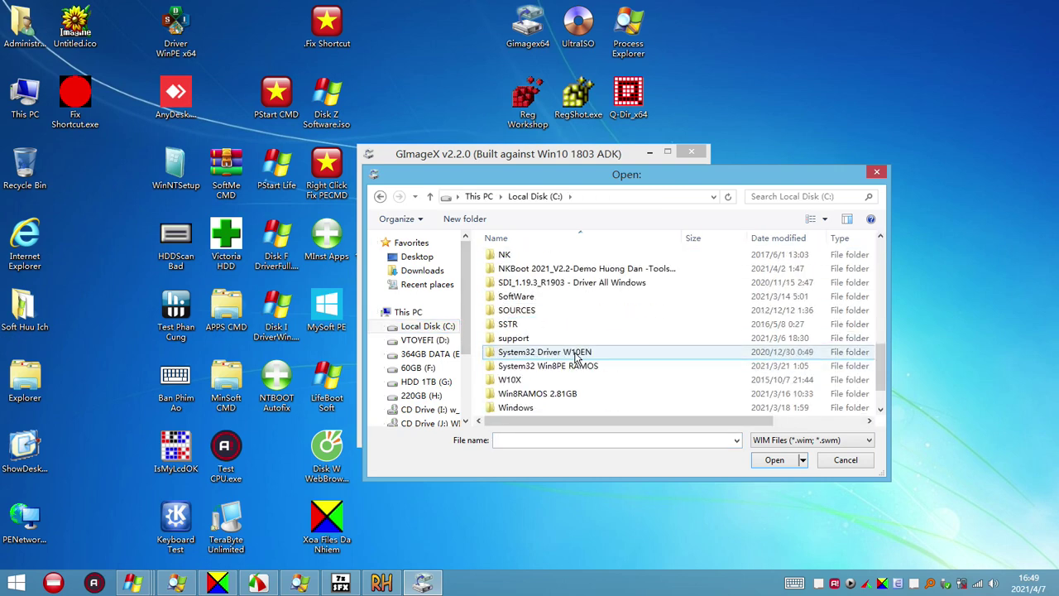
double_click(534, 311)
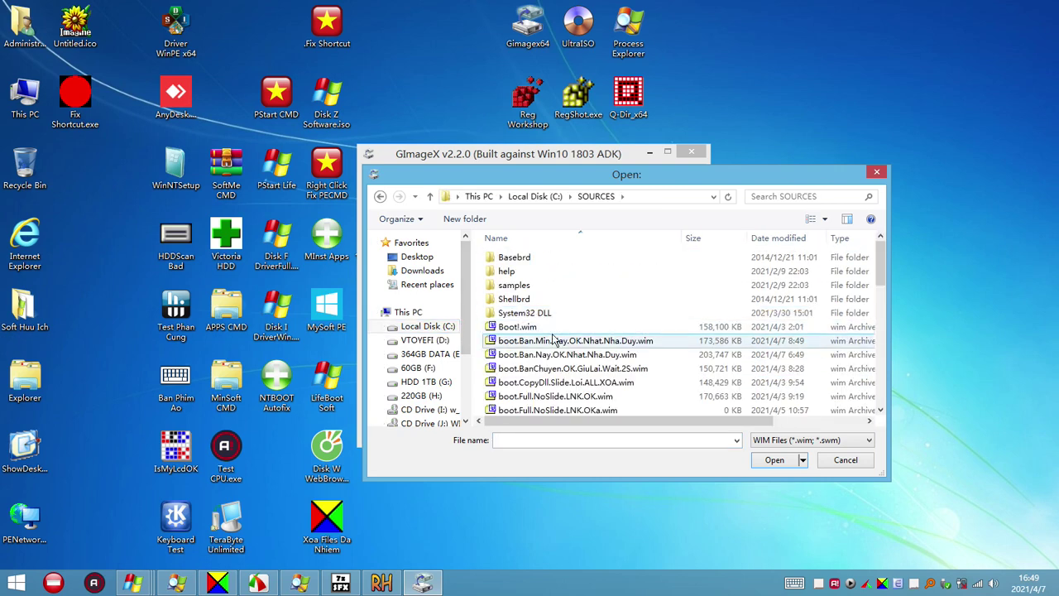
left_click(525, 329)
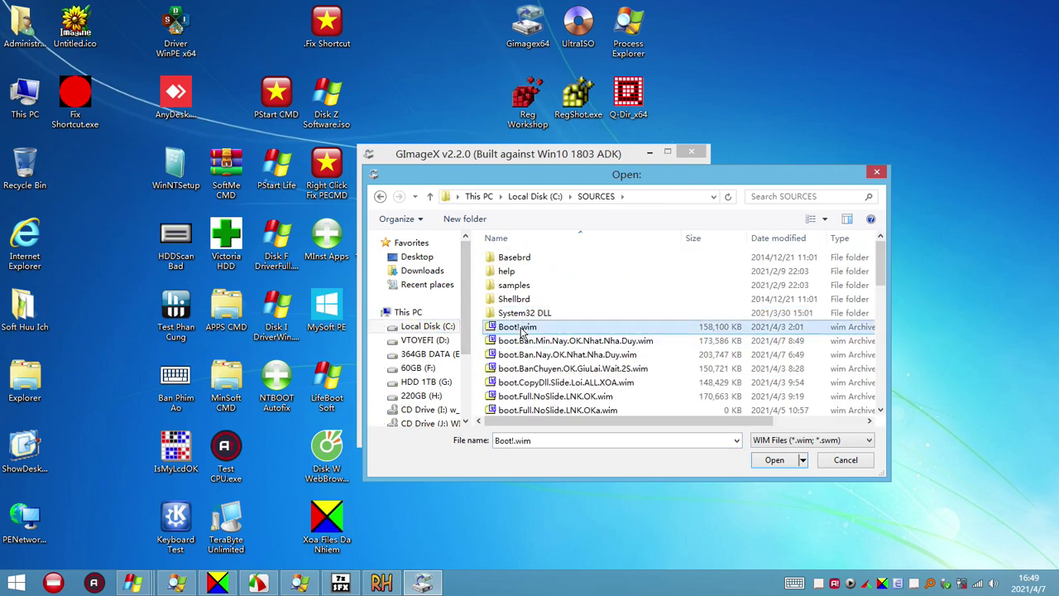
left_click(763, 459)
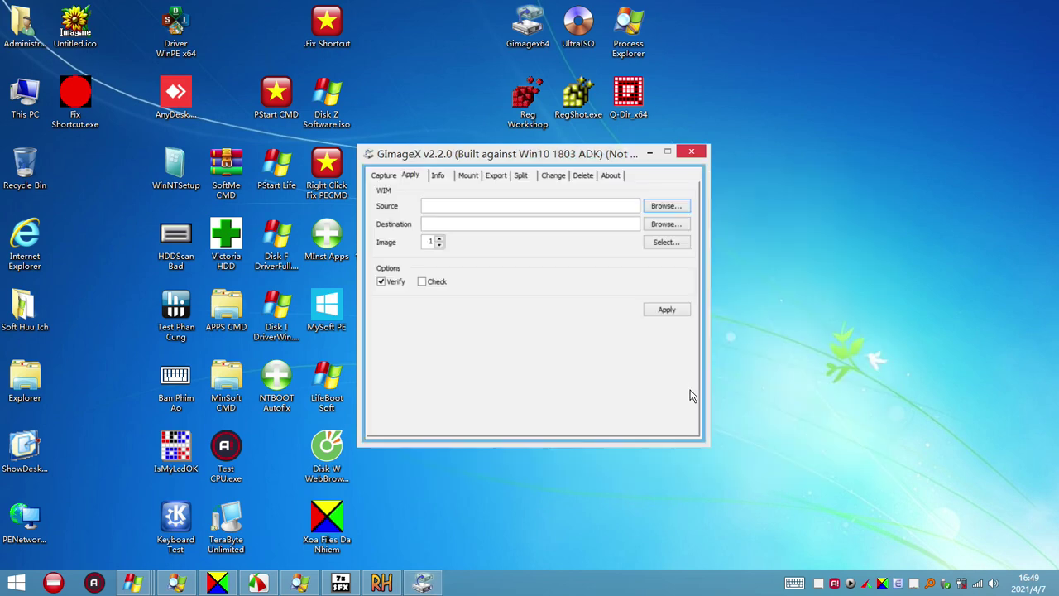
Paste C:\SOURCES as the apply destination, uncheck Verify, and return to the Capture tab
left_click(660, 223)
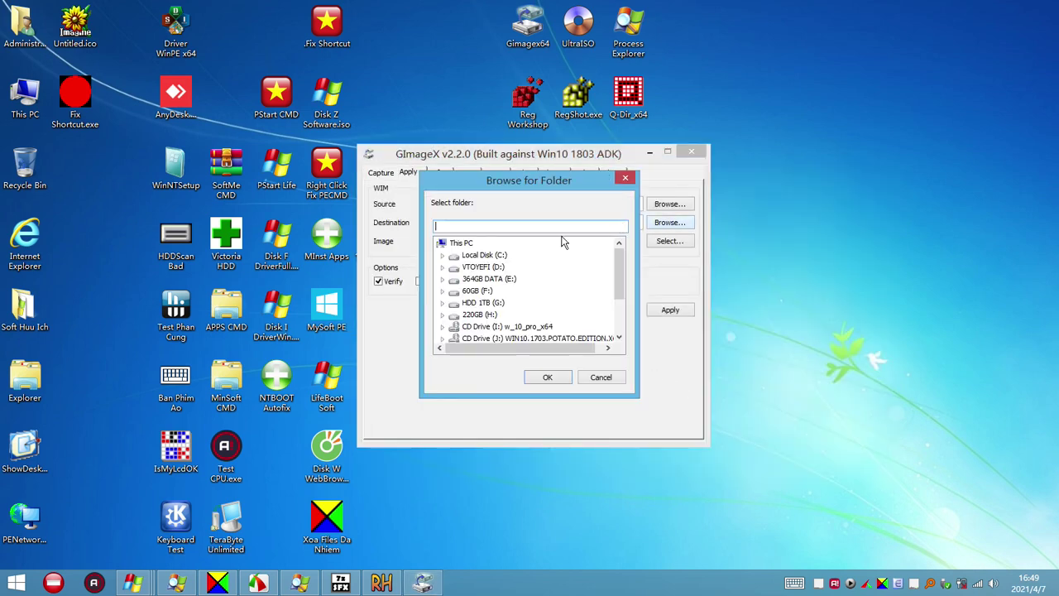
left_click(602, 376)
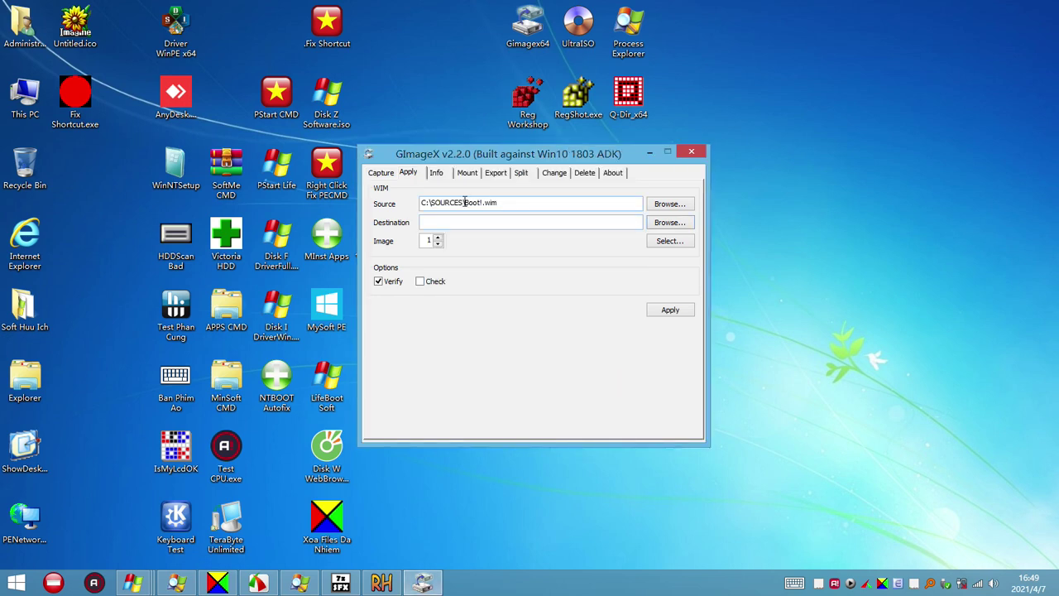
left_click_drag(464, 202, 394, 202)
key("ctrl+c")
left_click(488, 222)
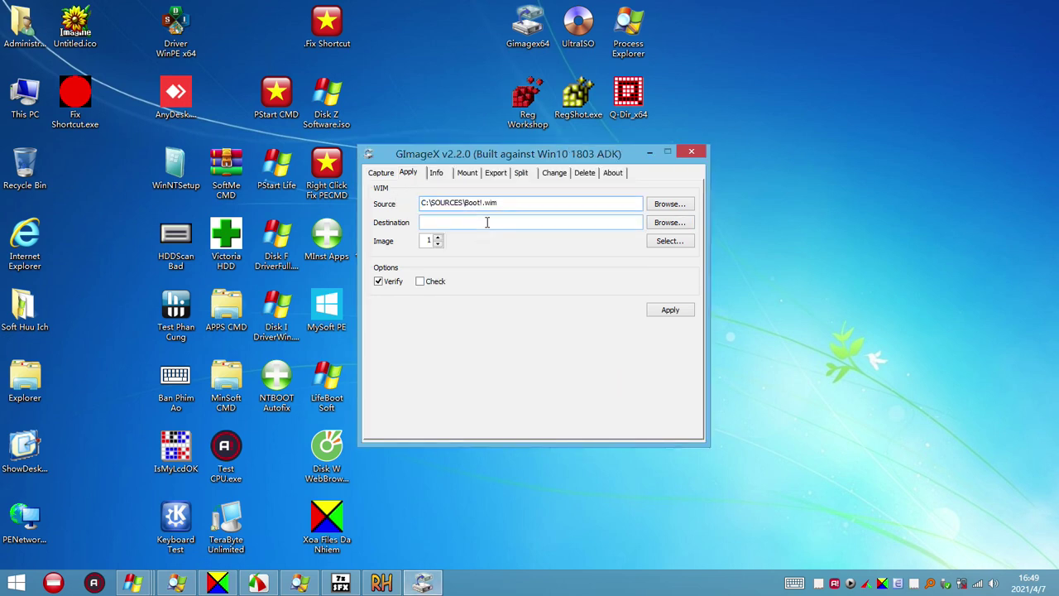
key("ctrl+v")
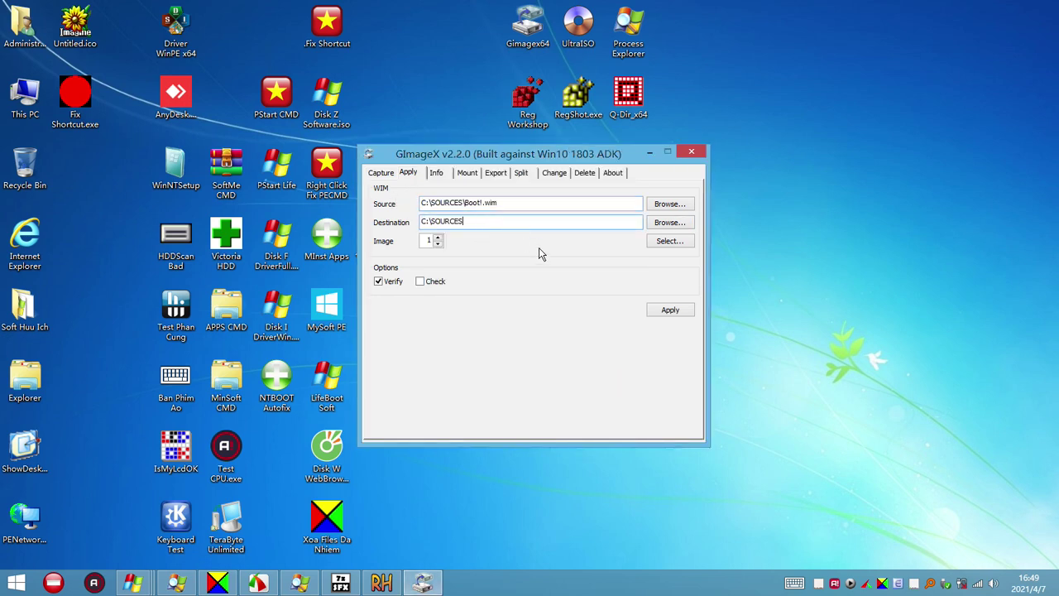
left_click(379, 282)
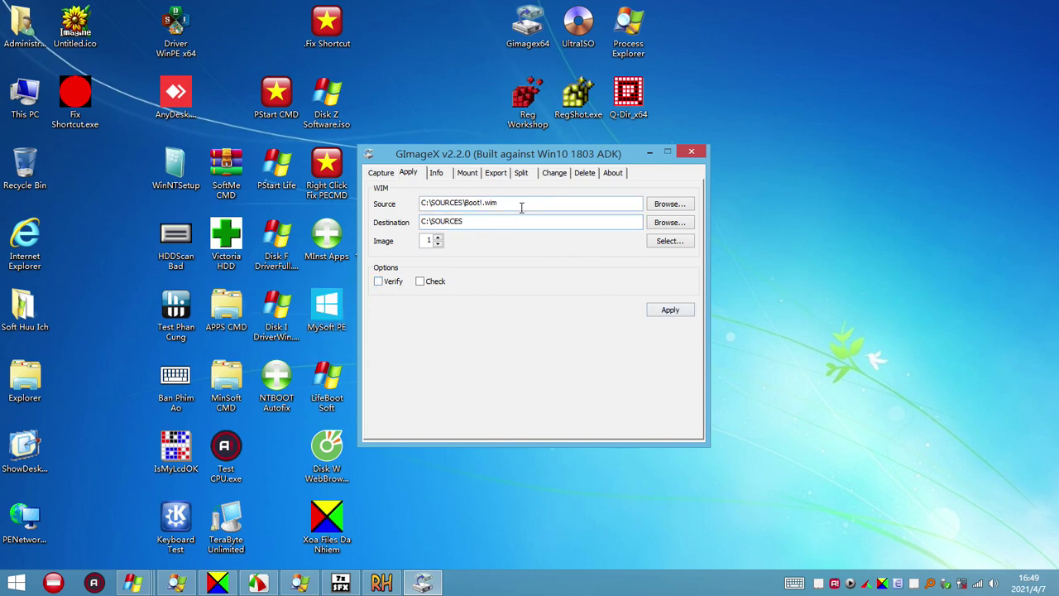
left_click_drag(521, 207, 473, 198)
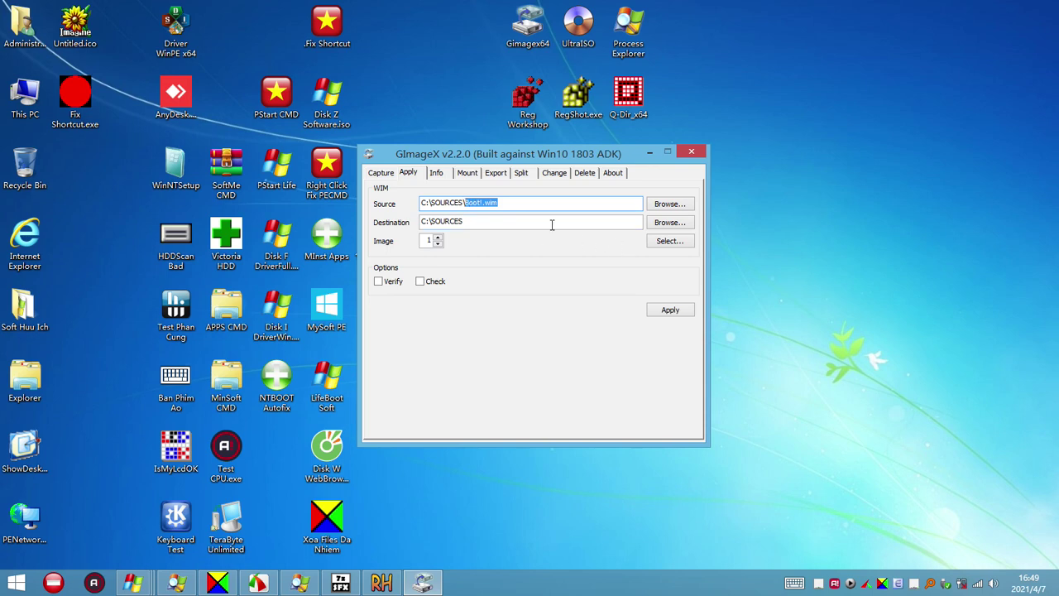
left_click(384, 173)
left_click_drag(517, 203, 435, 192)
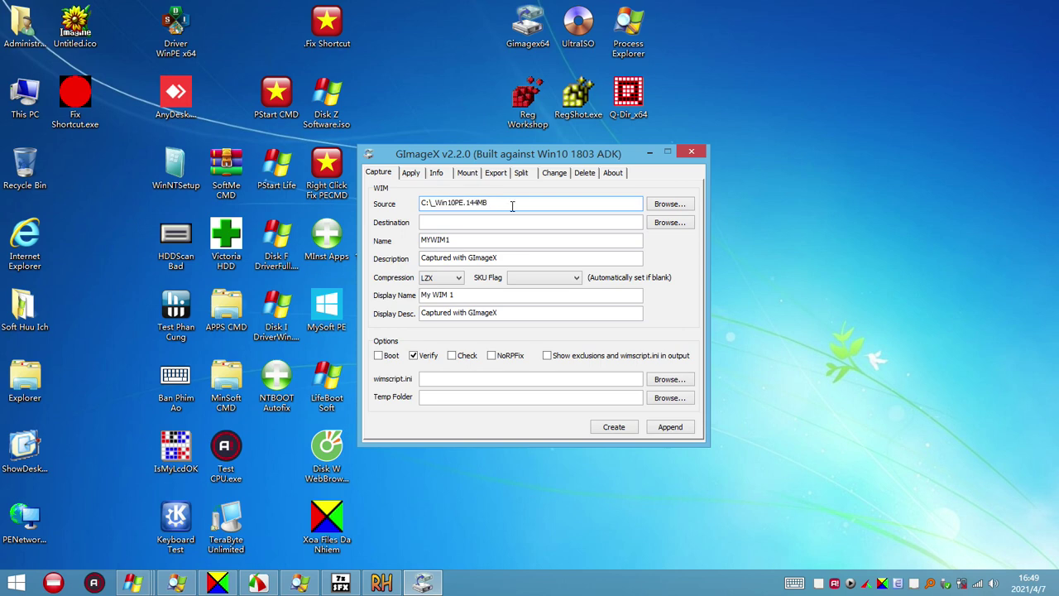
Set the capture destination to C:\_Win10PE.144MB.wim, uncheck Verify, tick Boot, and minimize GImageX
left_click_drag(513, 207, 391, 207)
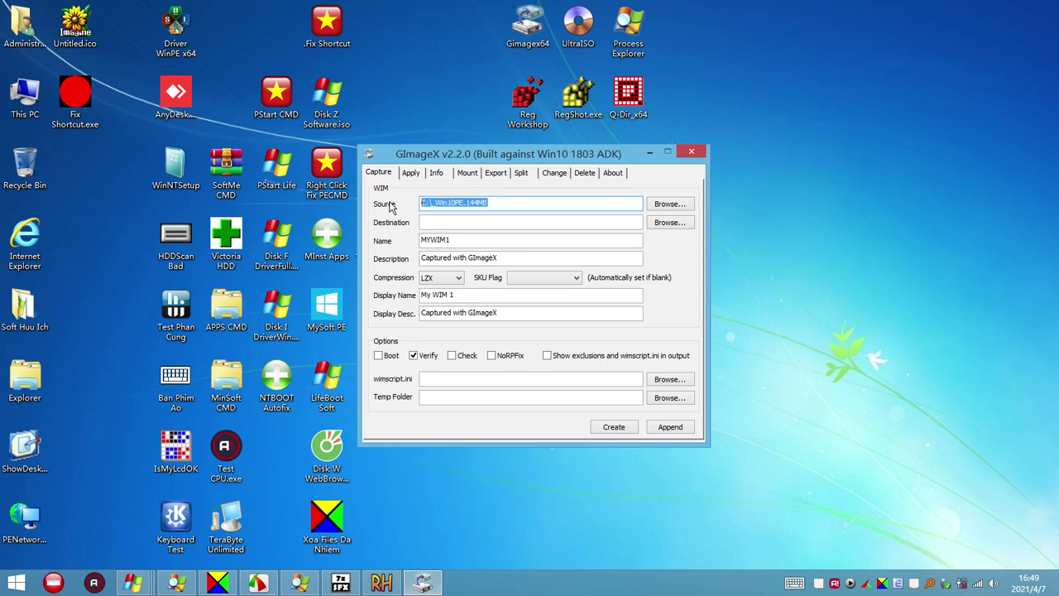
left_click(473, 222)
type("C:\\_Win10PE.144MB")
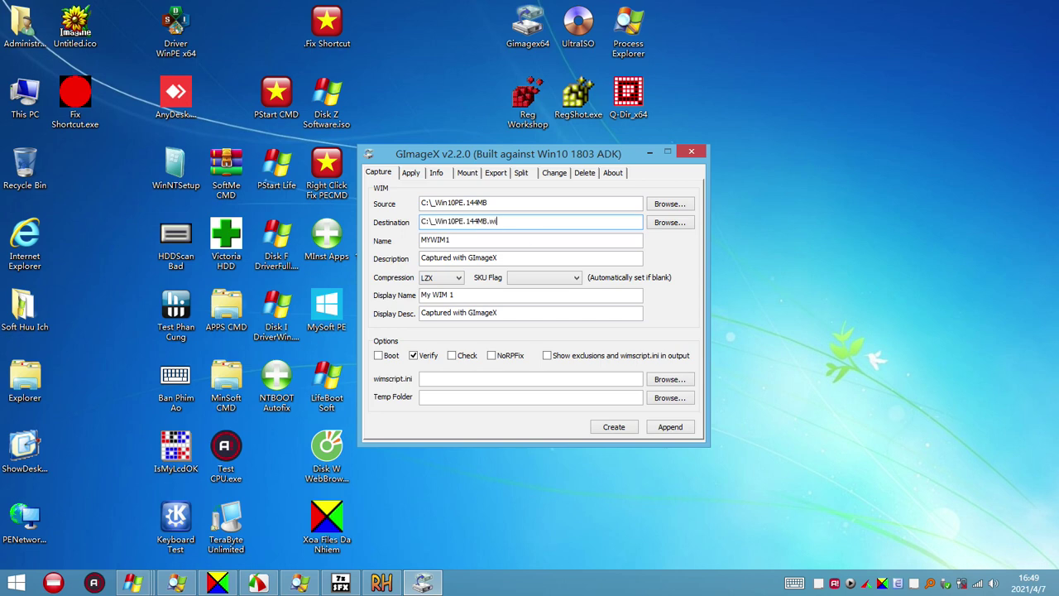
left_click(414, 358)
left_click(379, 356)
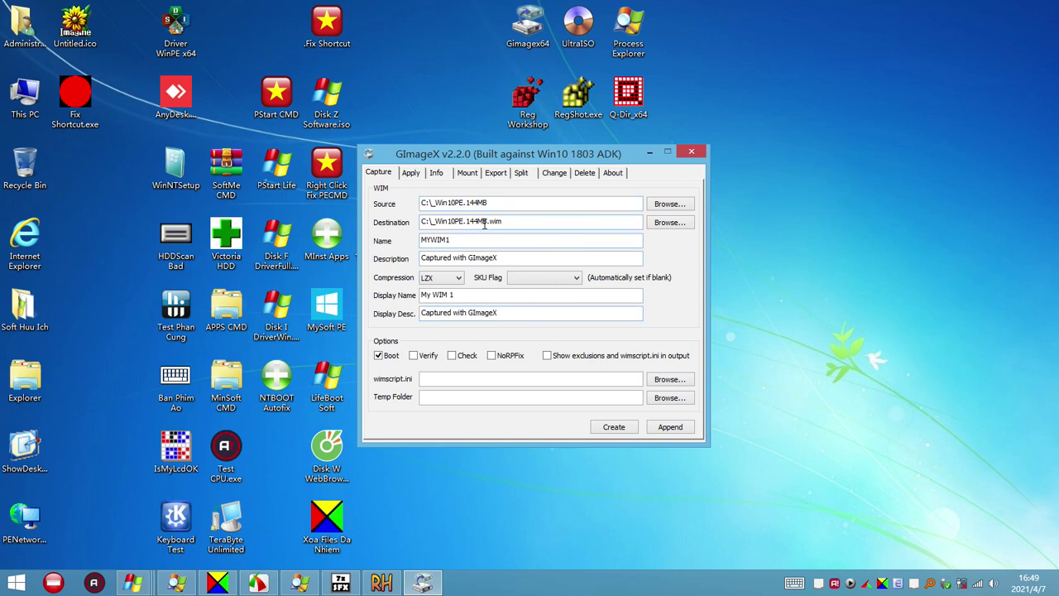
left_click_drag(512, 223, 404, 222)
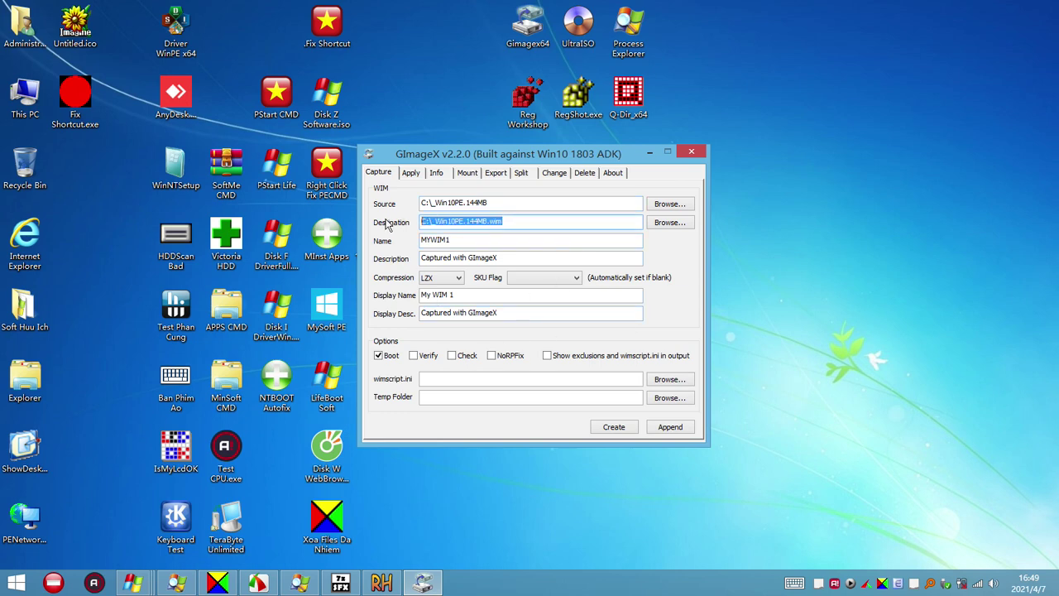
left_click(524, 223)
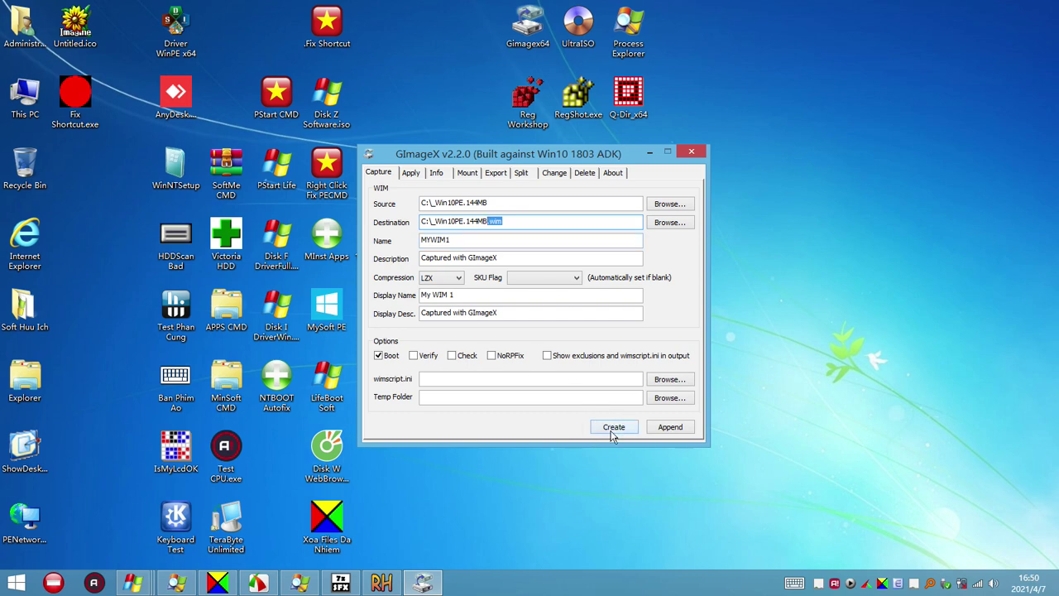
left_click(651, 152)
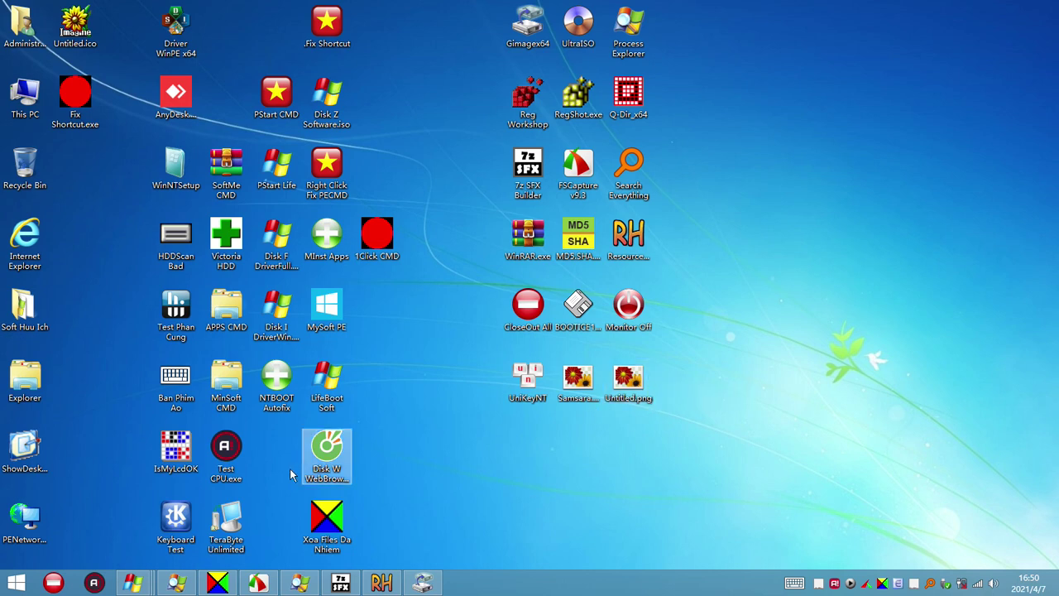
Restore Process Explorer, show the DLL pane, widen its Name column and enlarge the process list
left_click(176, 583)
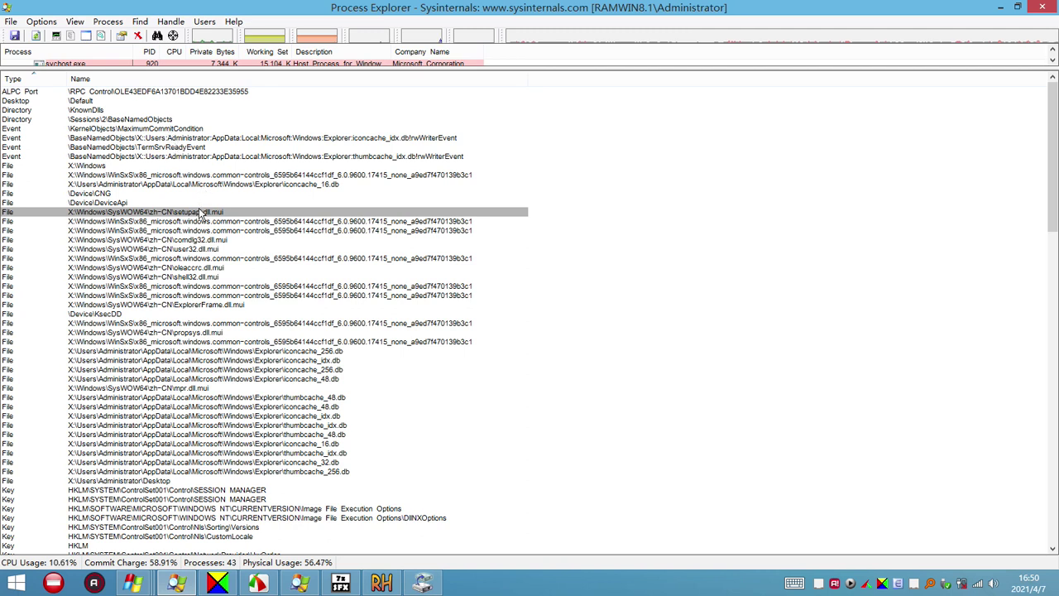
left_click(101, 36)
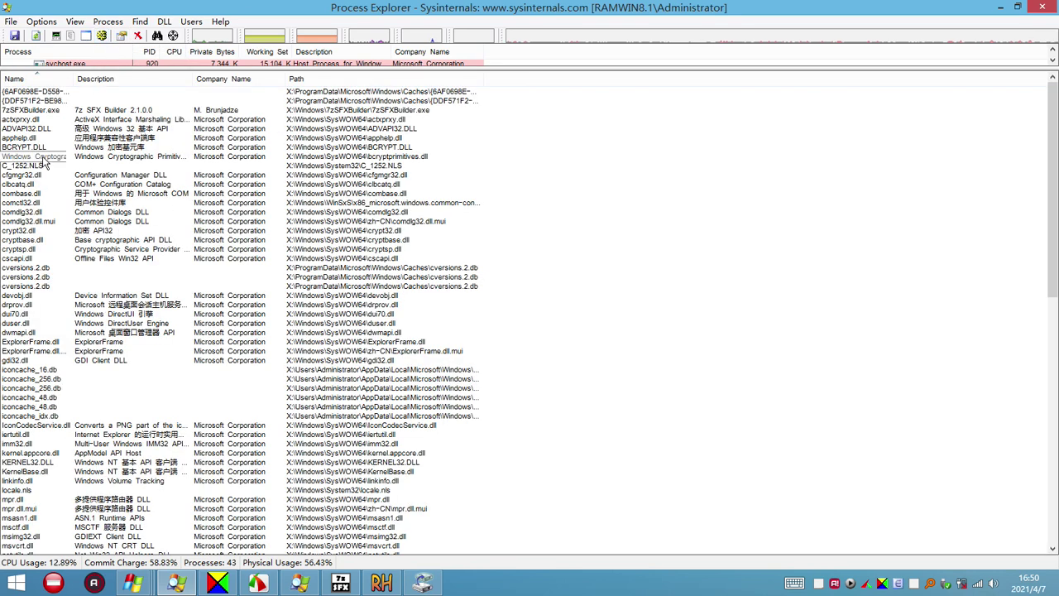
mouse_move(89, 82)
left_mouse_down()
mouse_move(154, 89)
mouse_move(83, 87)
mouse_move(95, 81)
left_mouse_up()
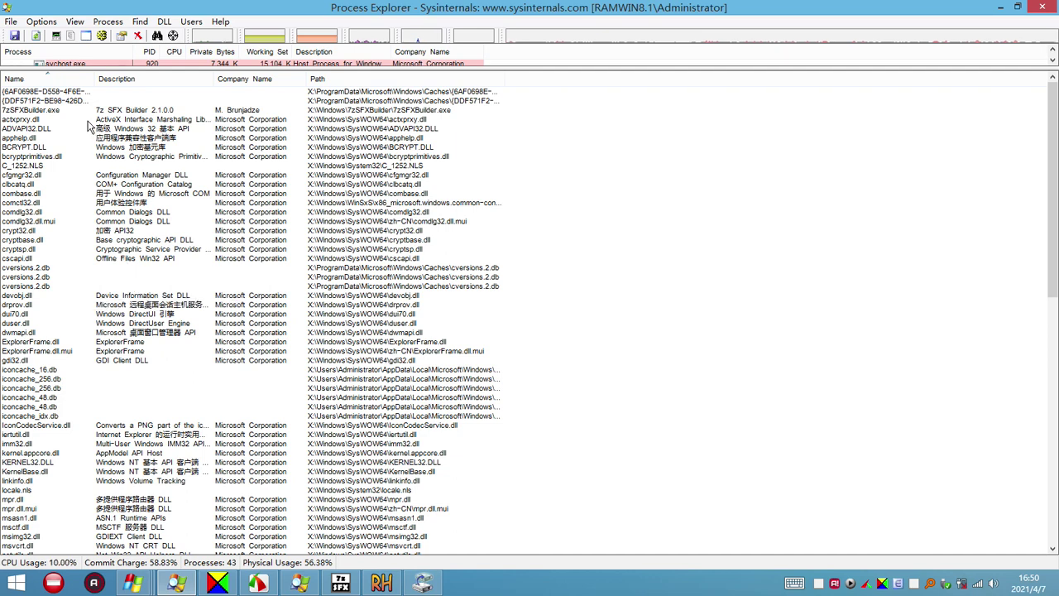
mouse_move(93, 79)
left_mouse_down()
mouse_move(179, 110)
mouse_move(95, 83)
left_mouse_up()
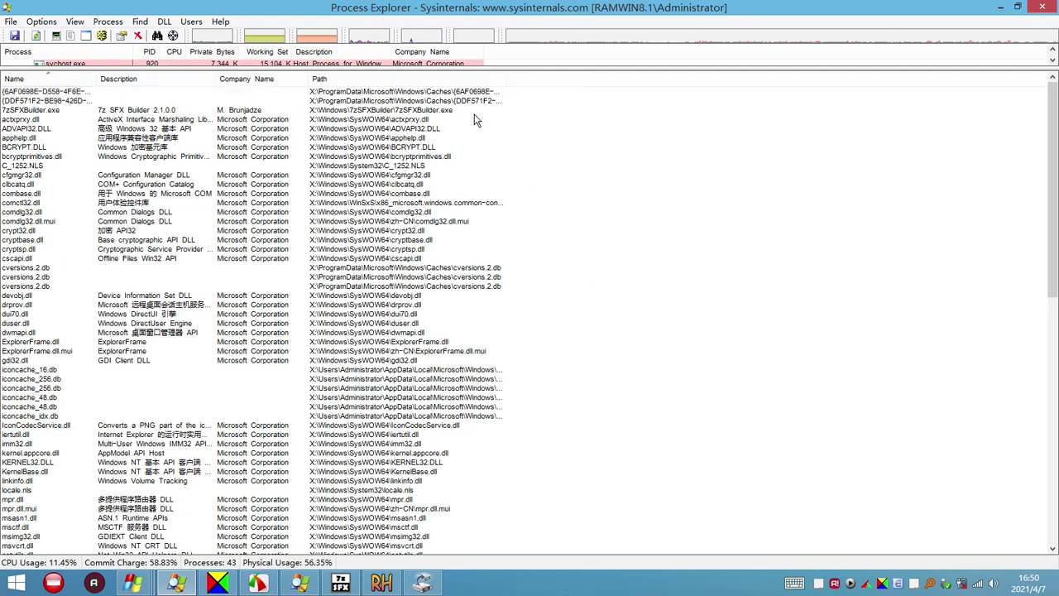
left_click_drag(500, 66, 513, 262)
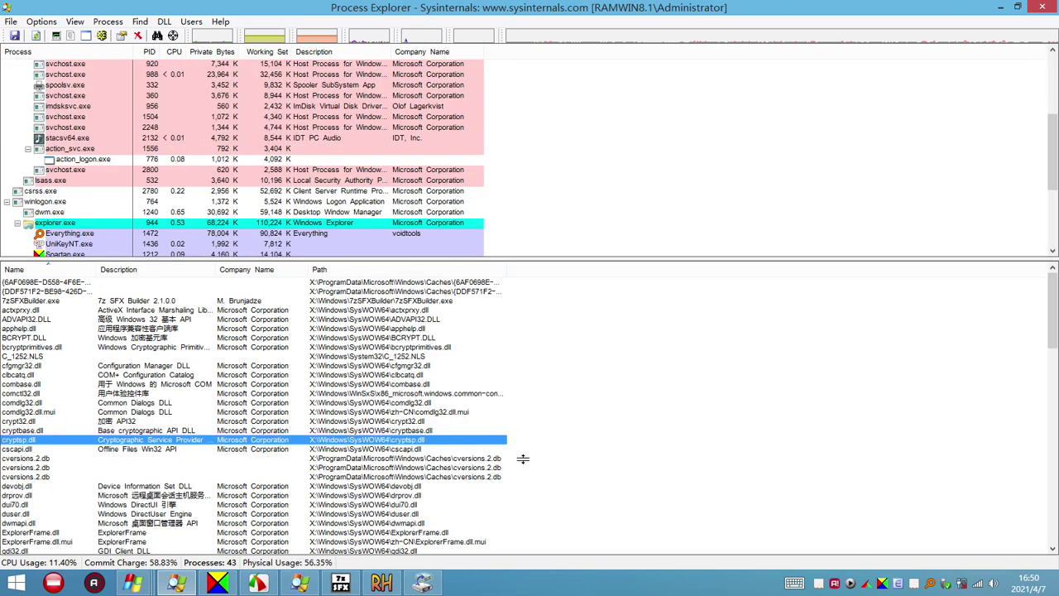
left_click_drag(523, 459, 524, 452)
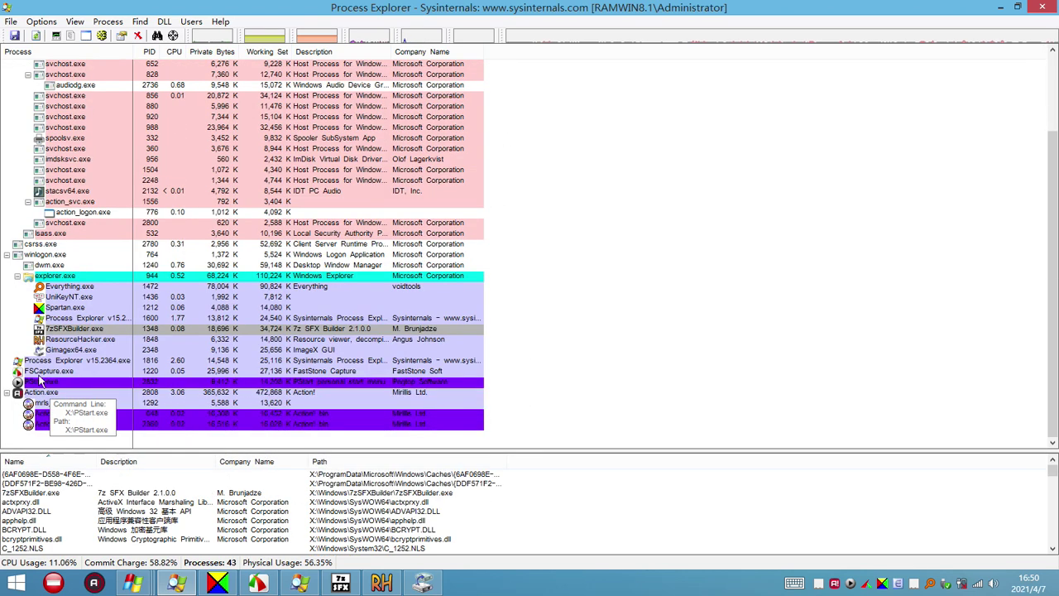
Select 7zSFXBuilder.exe to list its loaded DLLs, then minimize Process Explorer
left_click(76, 520)
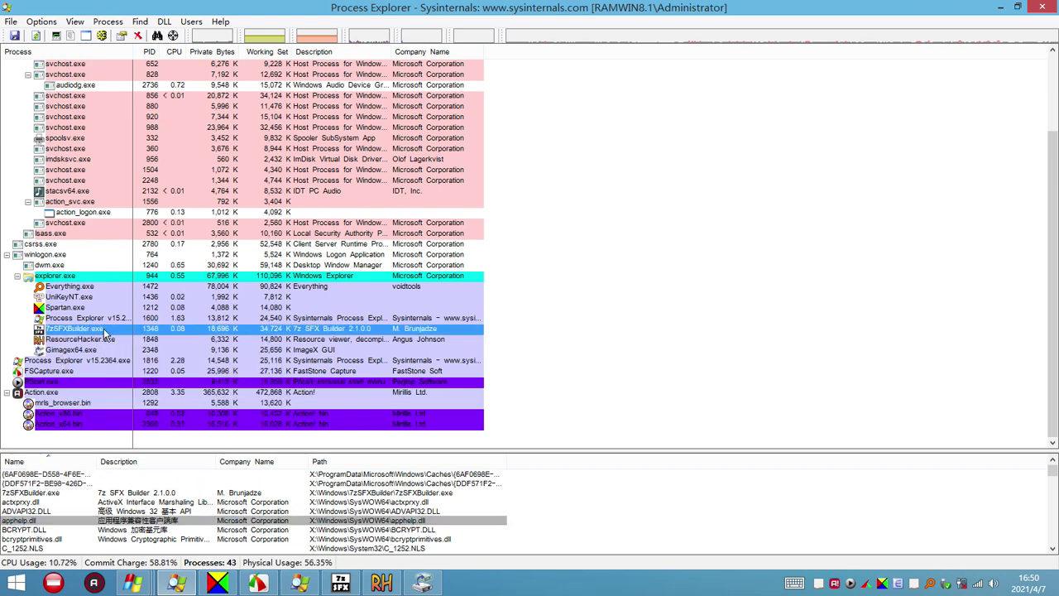
left_click(106, 319)
left_click(97, 326)
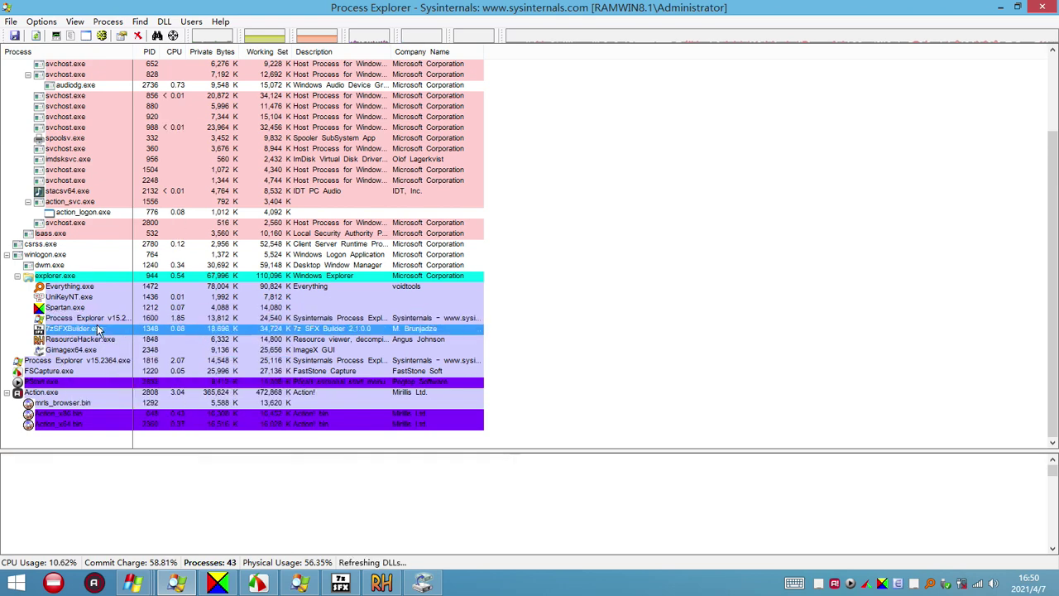
left_click(97, 319)
left_click(104, 331)
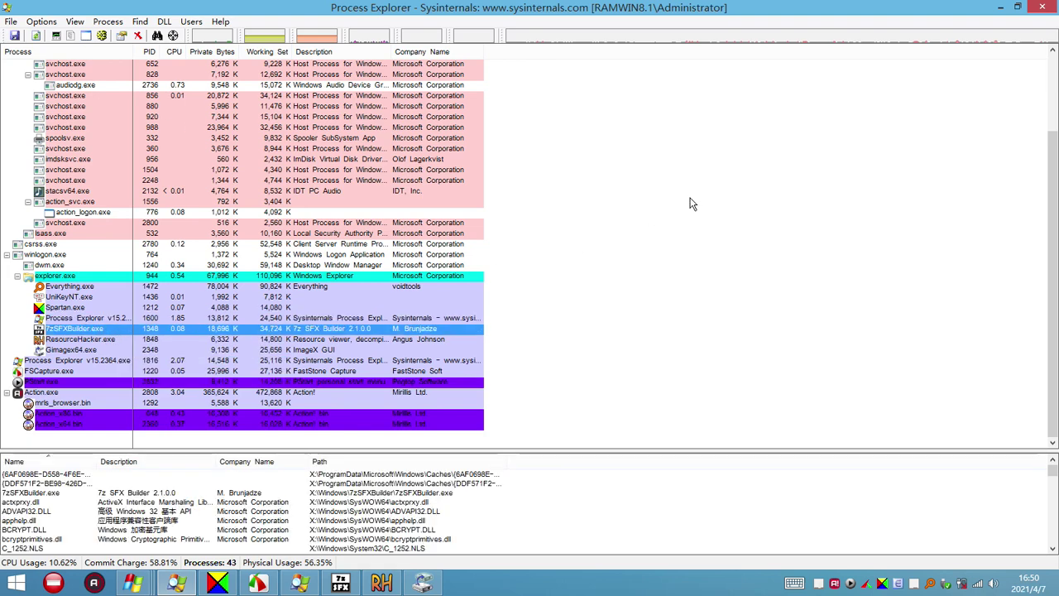
left_click(999, 6)
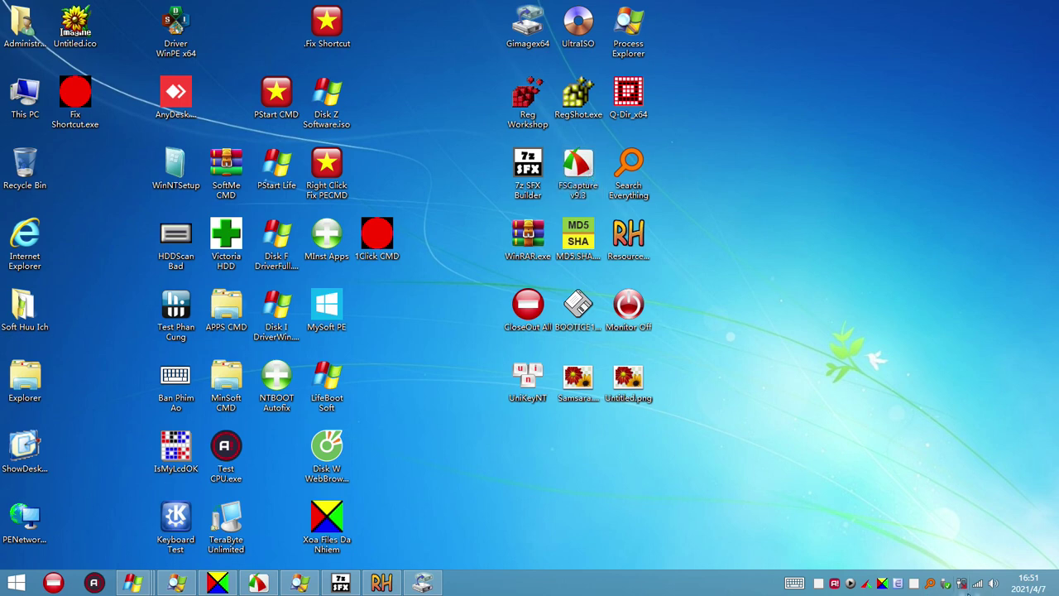
Exit the Everything tray app, then open, maximize and close the This PC window
right_click(931, 584)
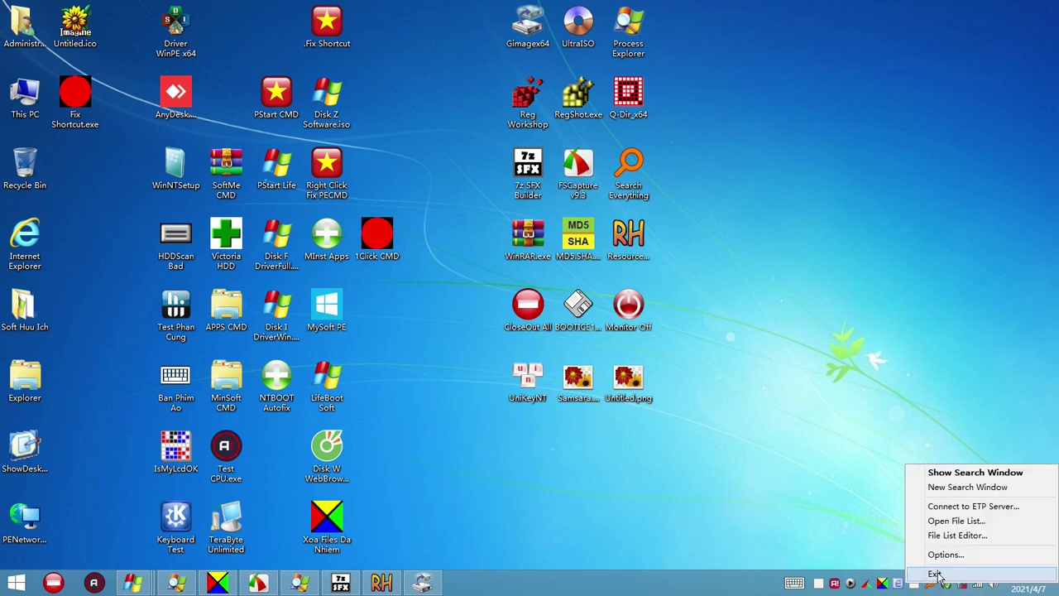
left_click(935, 574)
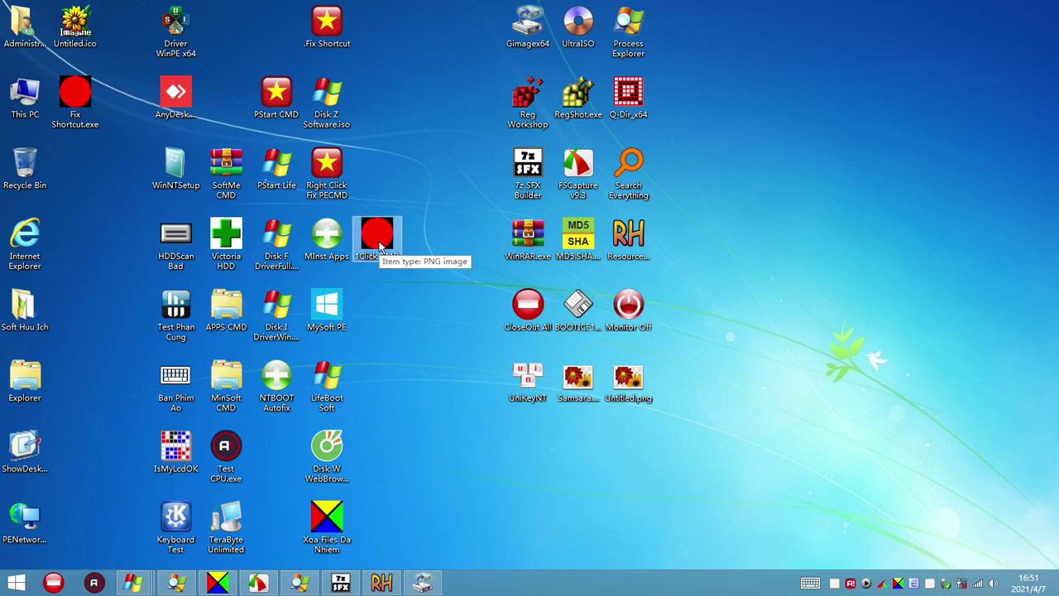
double_click(35, 97)
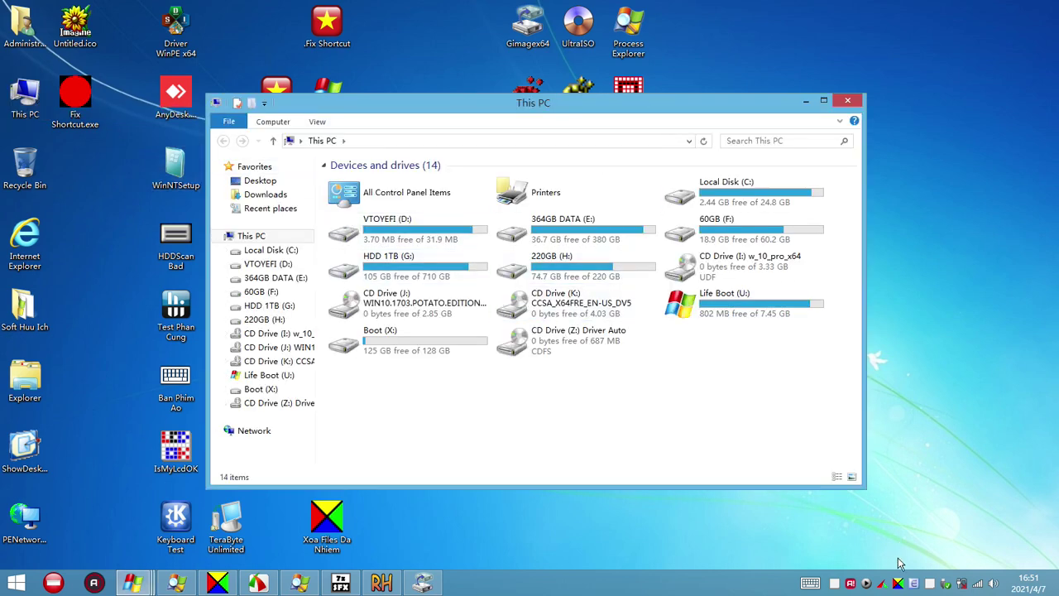
left_click(823, 101)
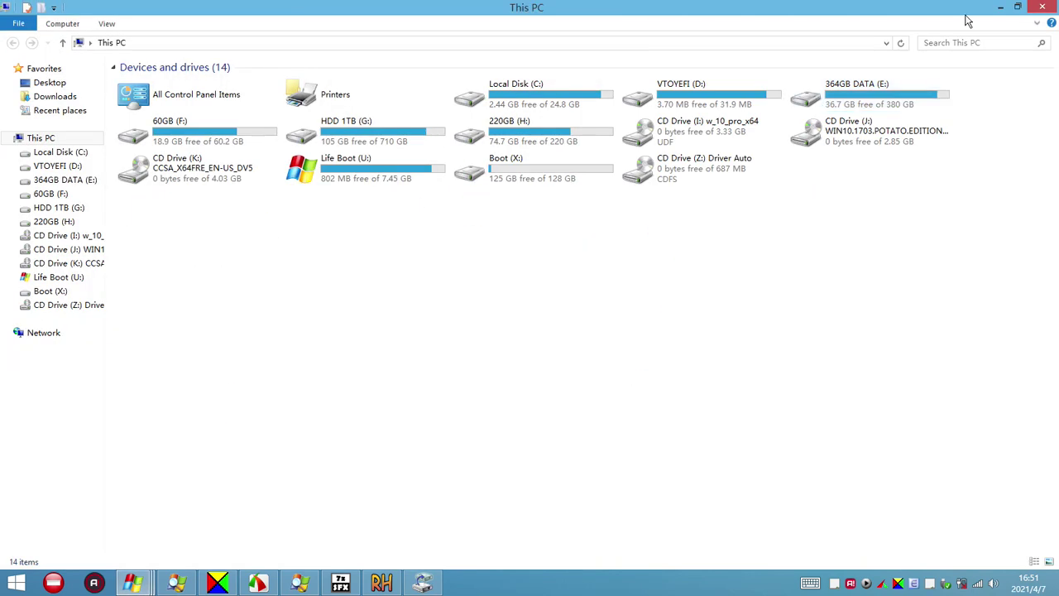
left_click(1001, 8)
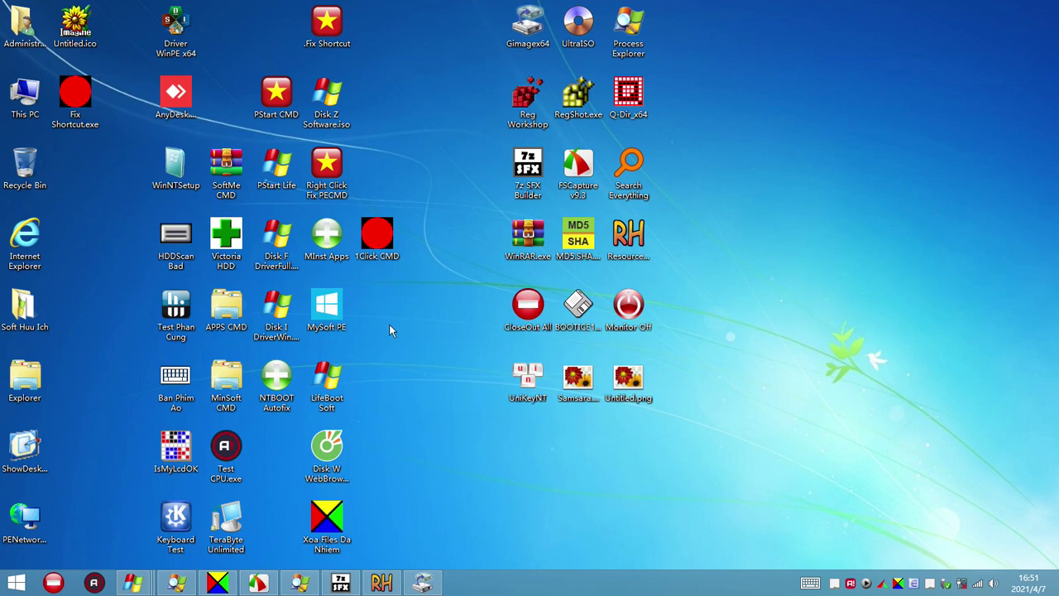
Launch Everything, move its window left, and view the Help > About version information
double_click(629, 170)
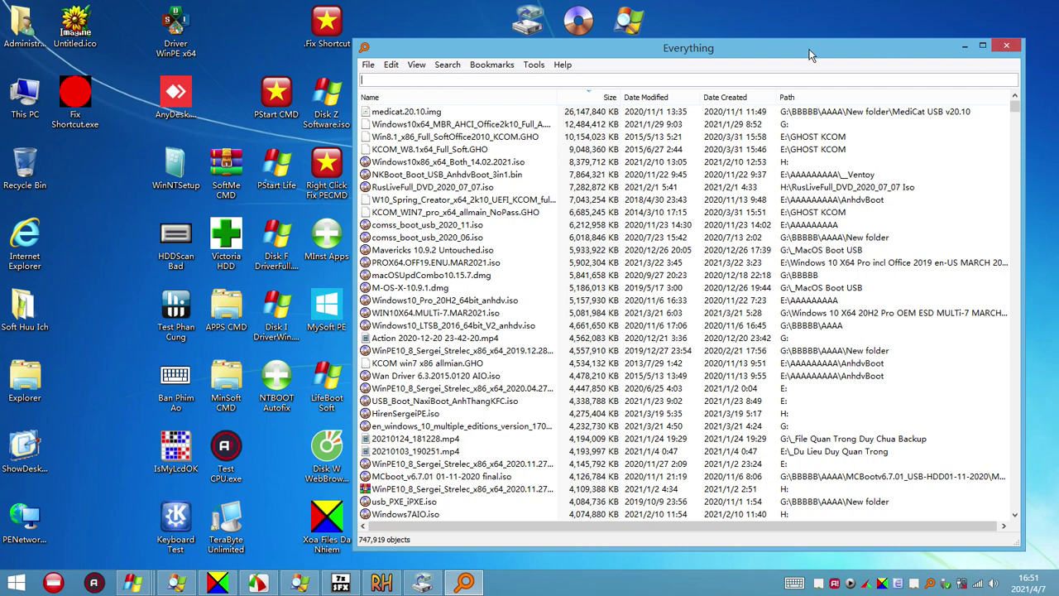
left_click_drag(811, 54, 606, 64)
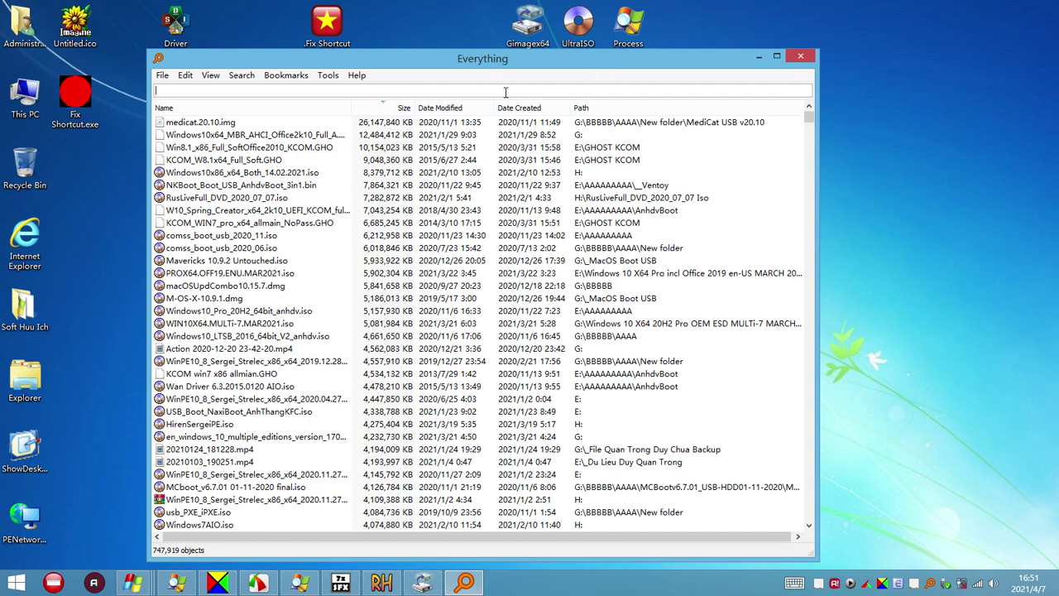
left_click(351, 76)
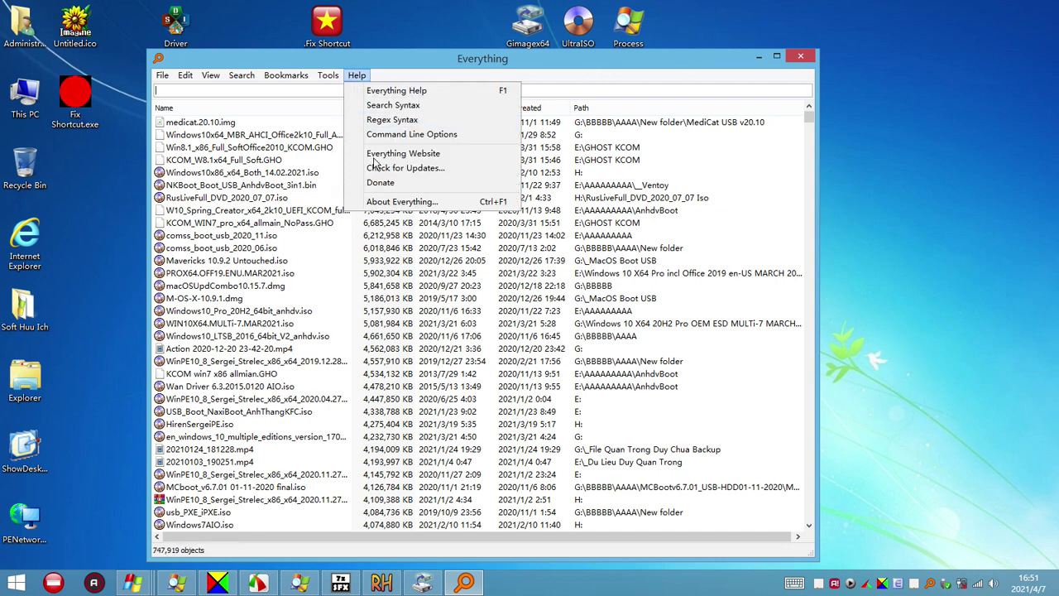
left_click(397, 199)
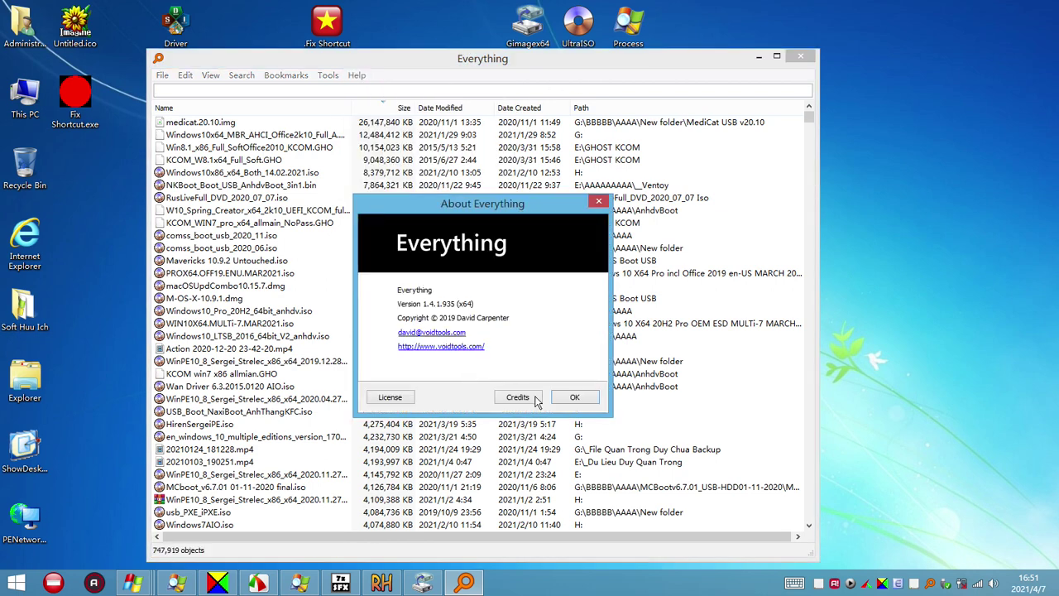
left_click(566, 401)
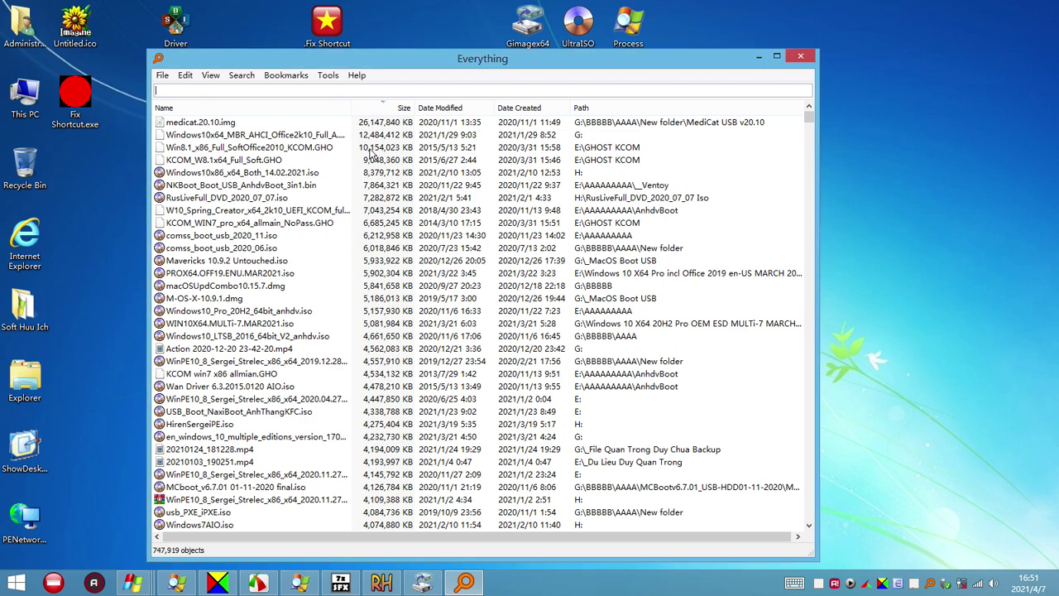
Sort the file list by Size, ending with largest files first
left_click(391, 107)
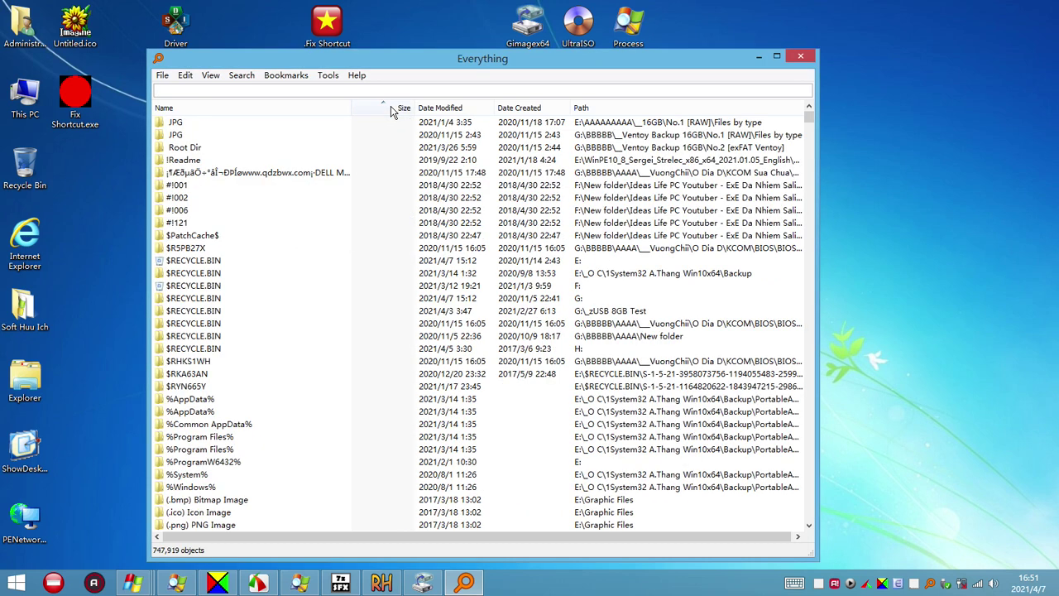
left_click(392, 108)
left_click(392, 108)
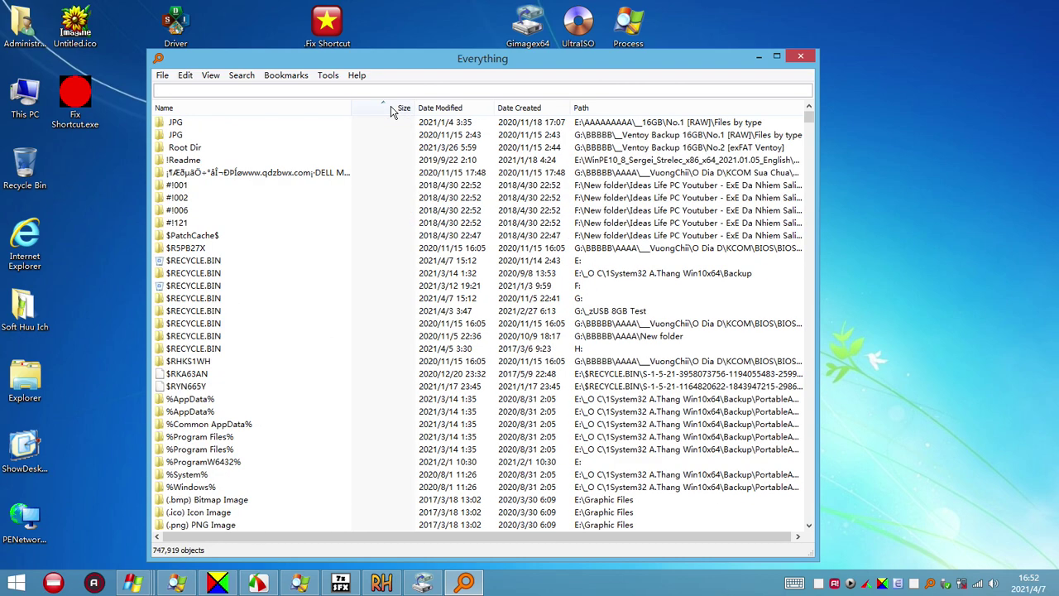
left_click(392, 108)
left_click(392, 109)
left_click(392, 108)
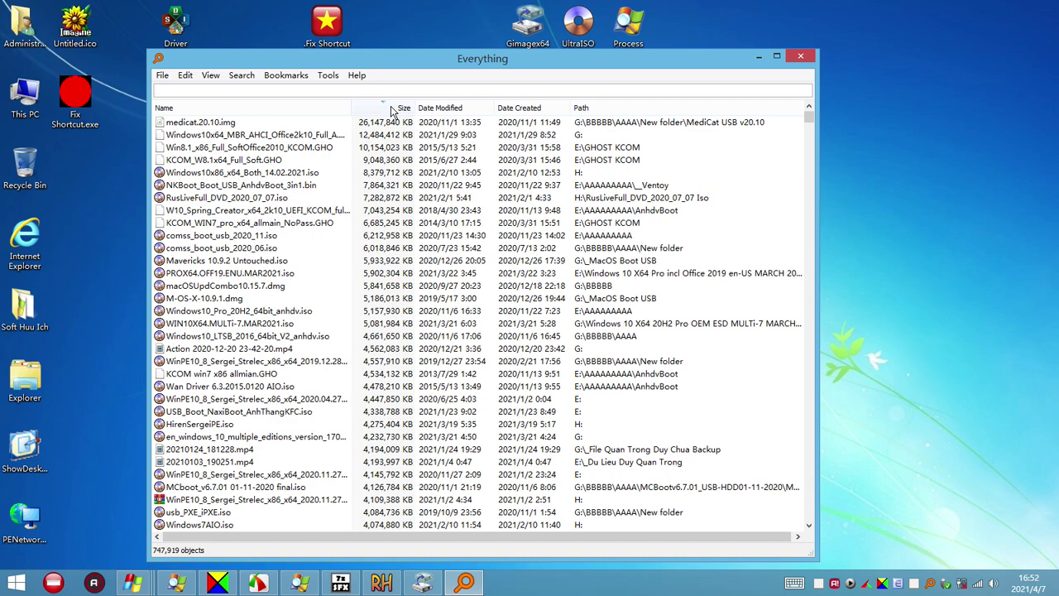
left_click(392, 108)
left_click(392, 109)
left_click(392, 109)
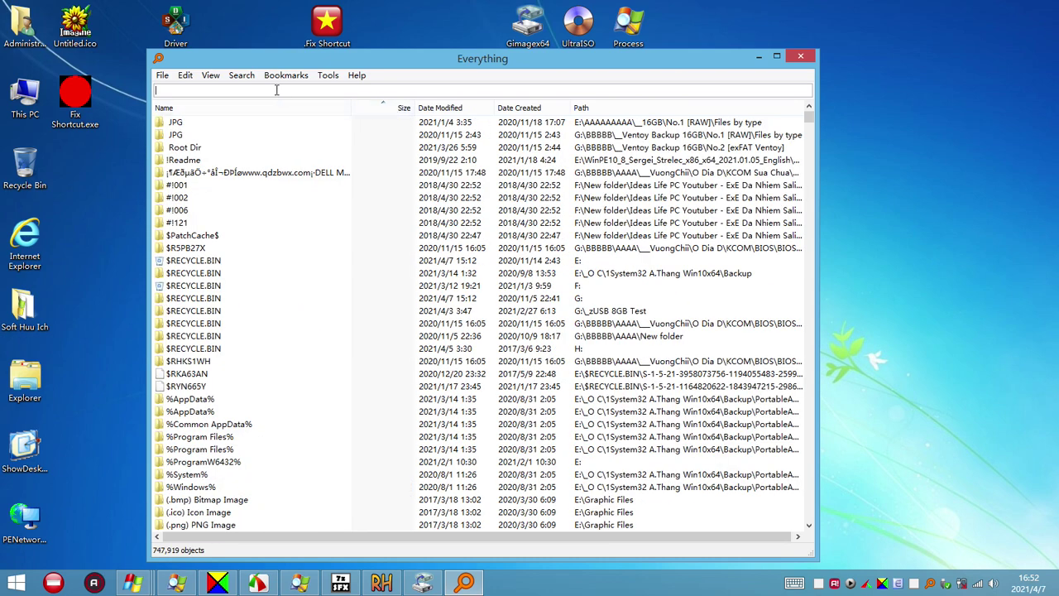
left_click(377, 113)
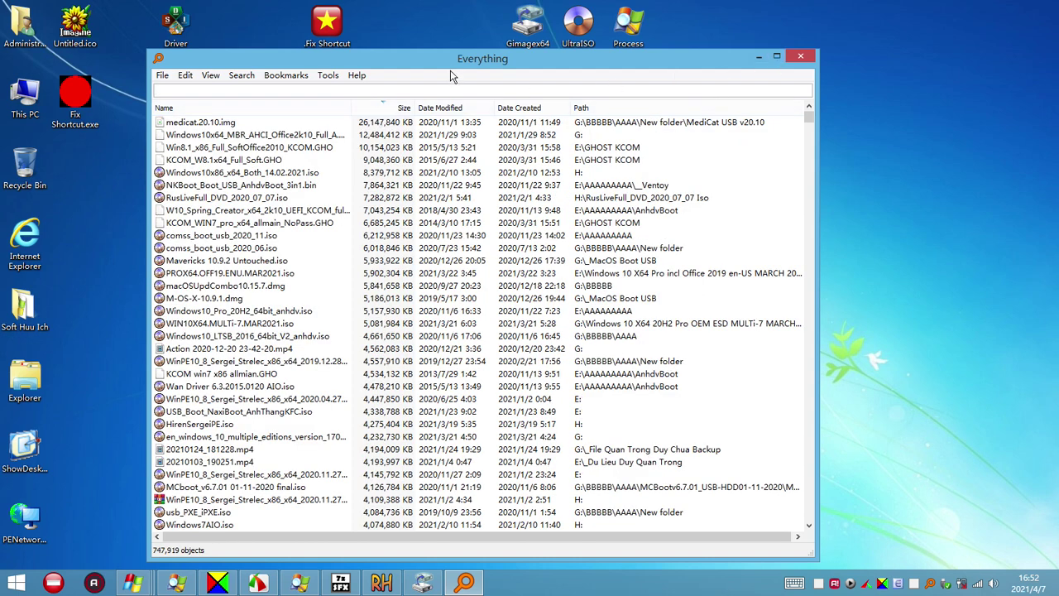
Reposition and widen the window, drag Date Created before Date Modified, then close Everything
left_click_drag(464, 64, 528, 60)
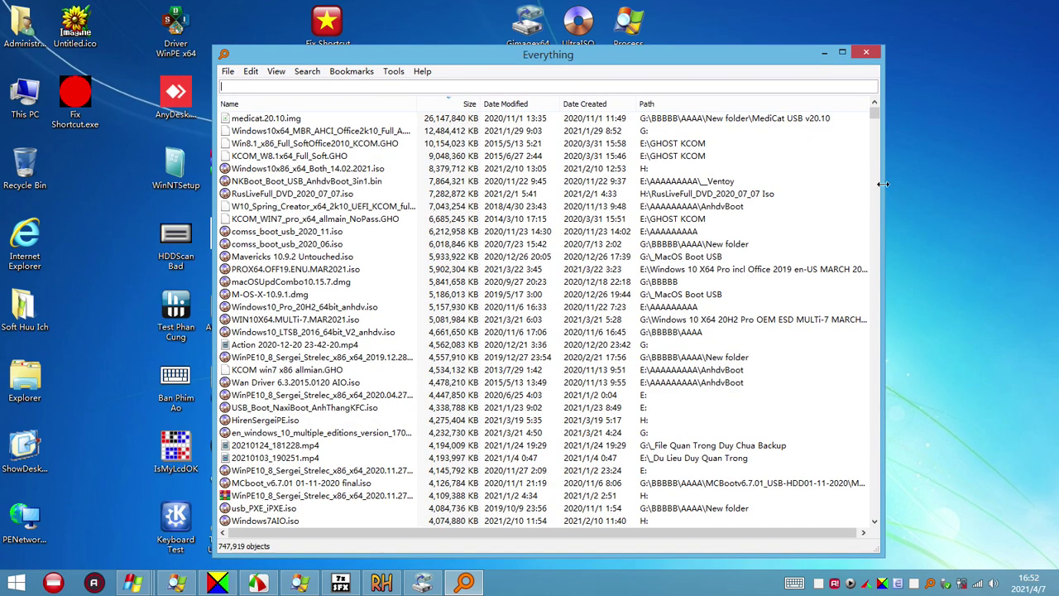
left_click_drag(885, 189, 974, 192)
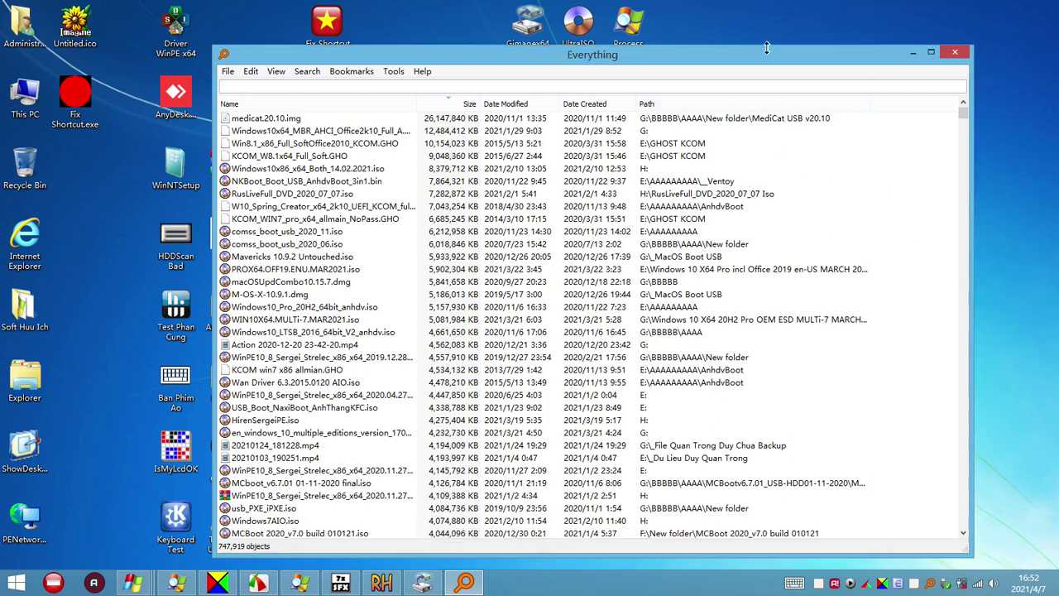
left_click_drag(767, 47, 767, 17)
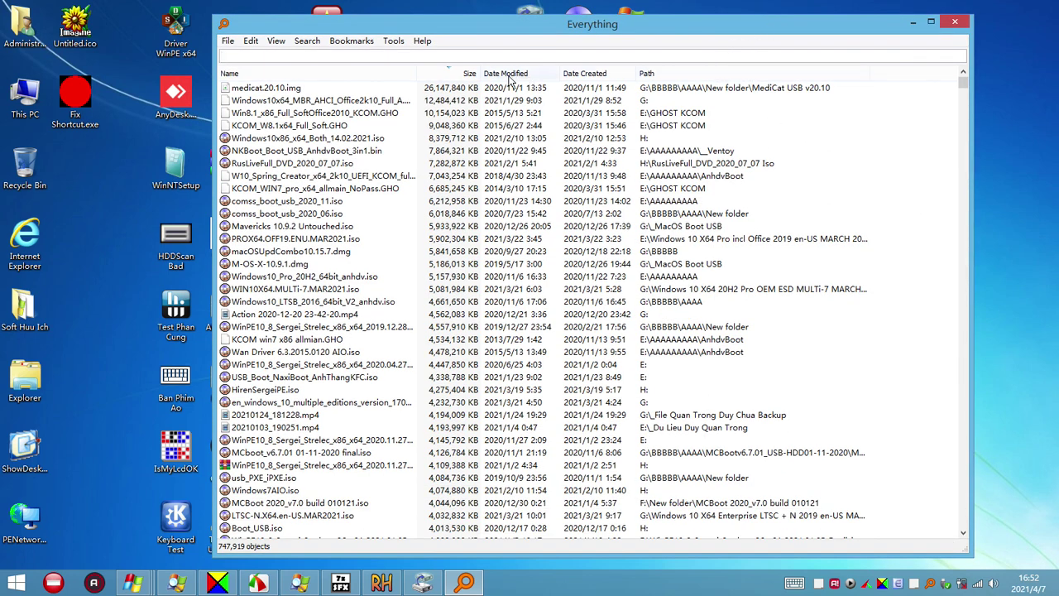
left_click_drag(680, 75, 465, 77)
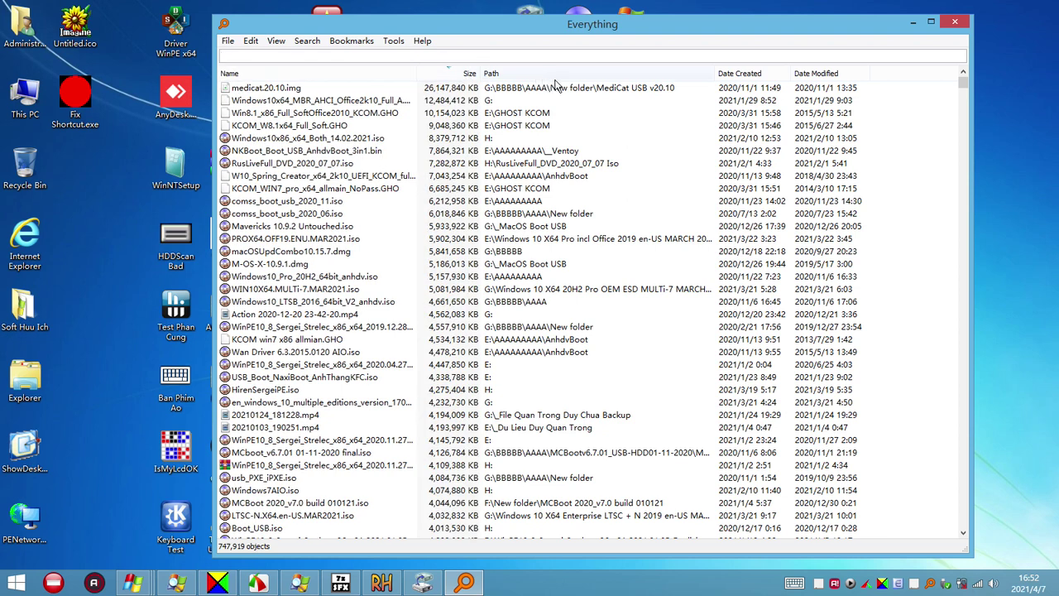
left_click(955, 22)
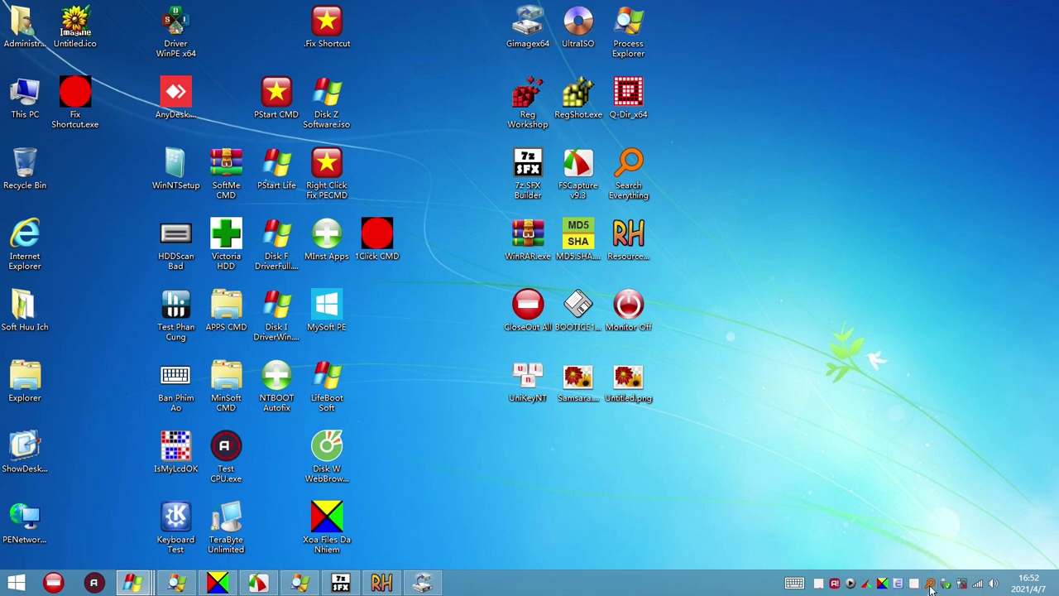
Browse Boot (X:) > Users > Default > AppData folders, then return to Users
double_click(24, 379)
double_click(426, 358)
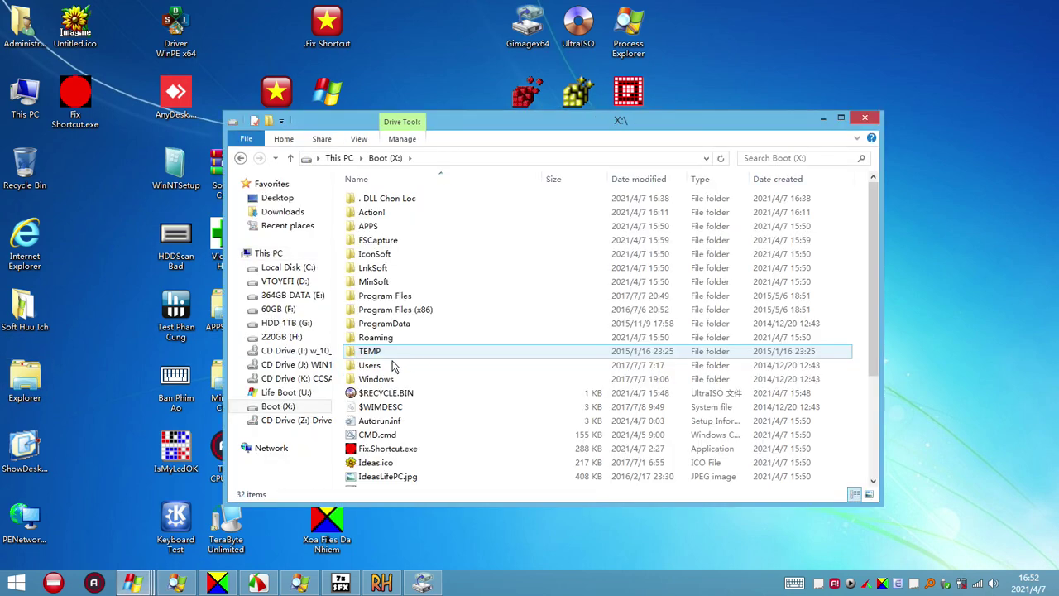
double_click(387, 366)
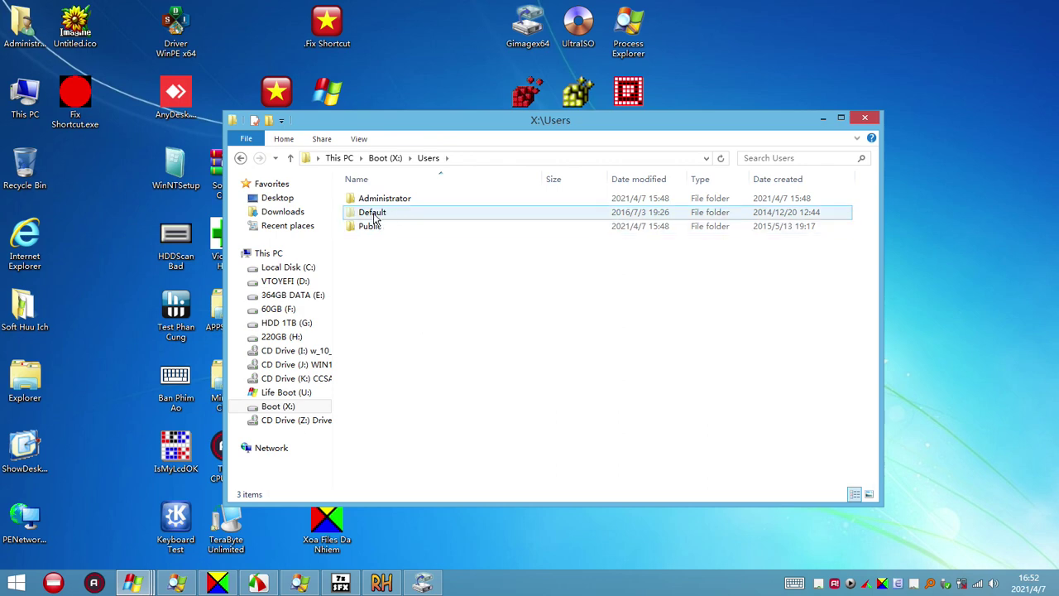
double_click(374, 214)
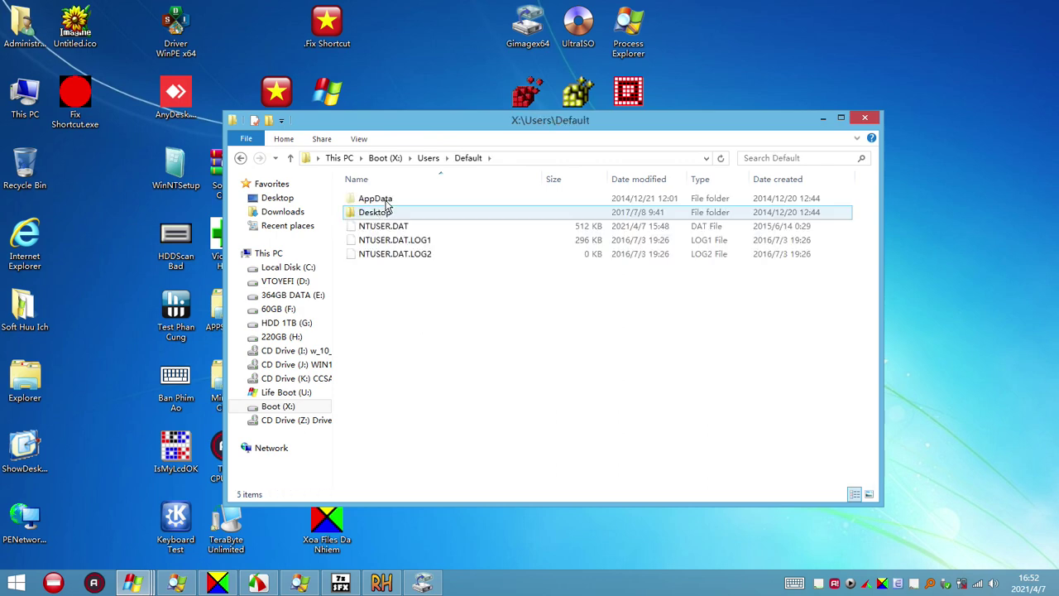
double_click(384, 200)
double_click(385, 213)
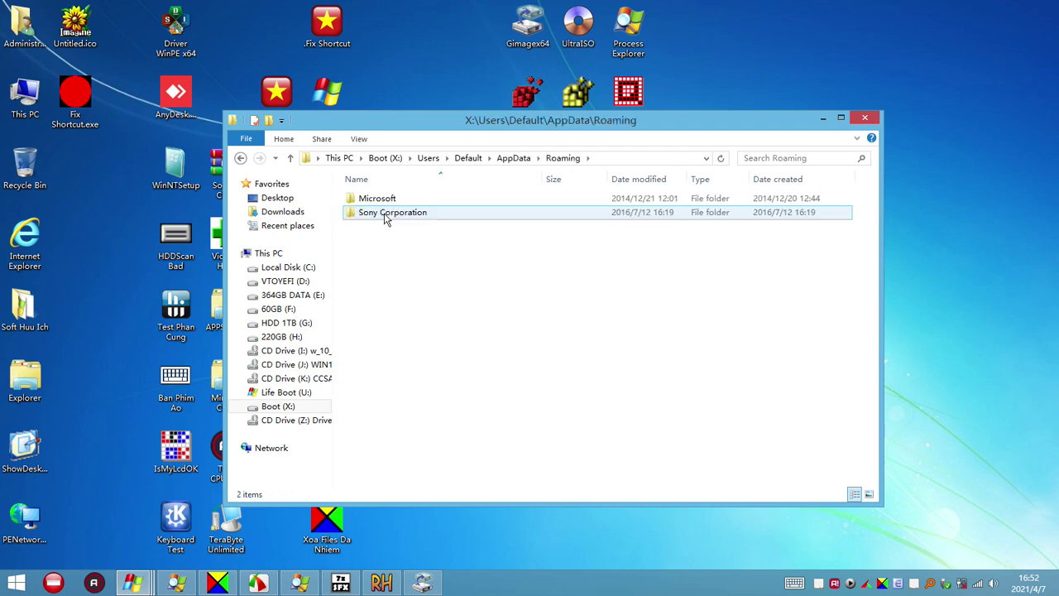
left_click(512, 158)
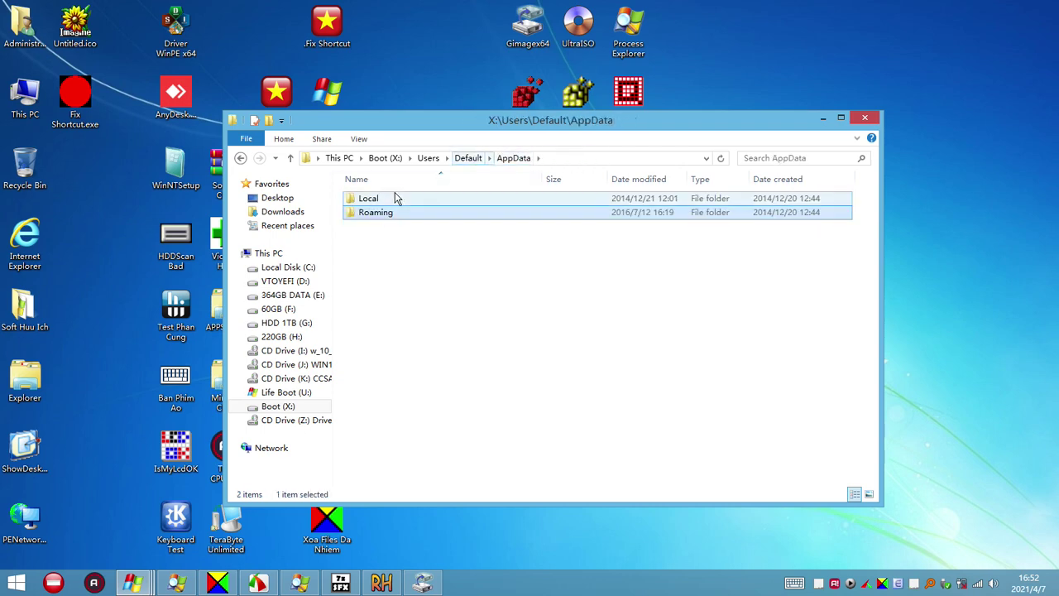
double_click(367, 200)
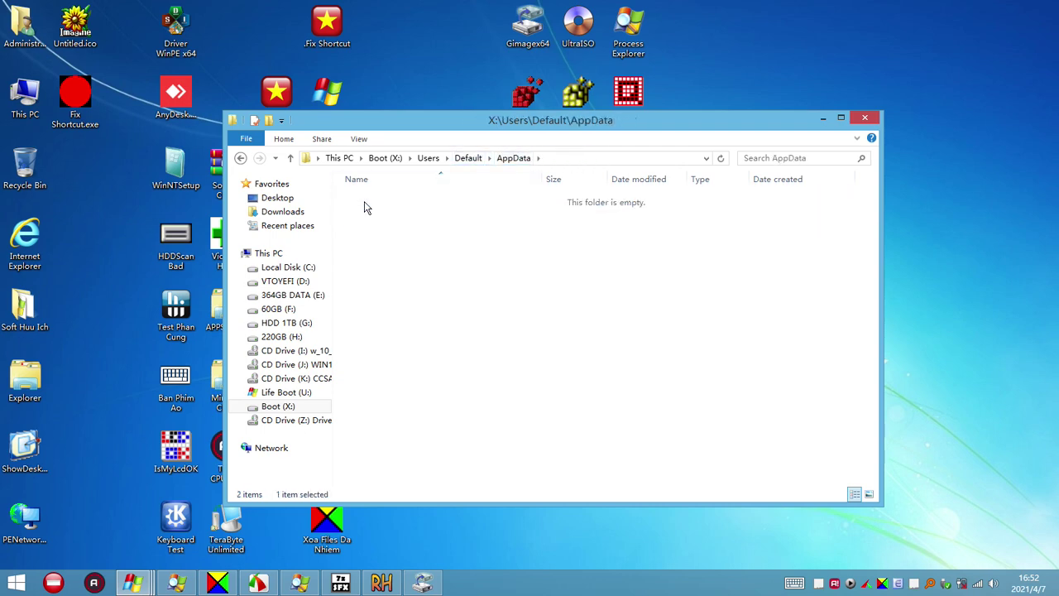
left_click(468, 158)
left_click(434, 158)
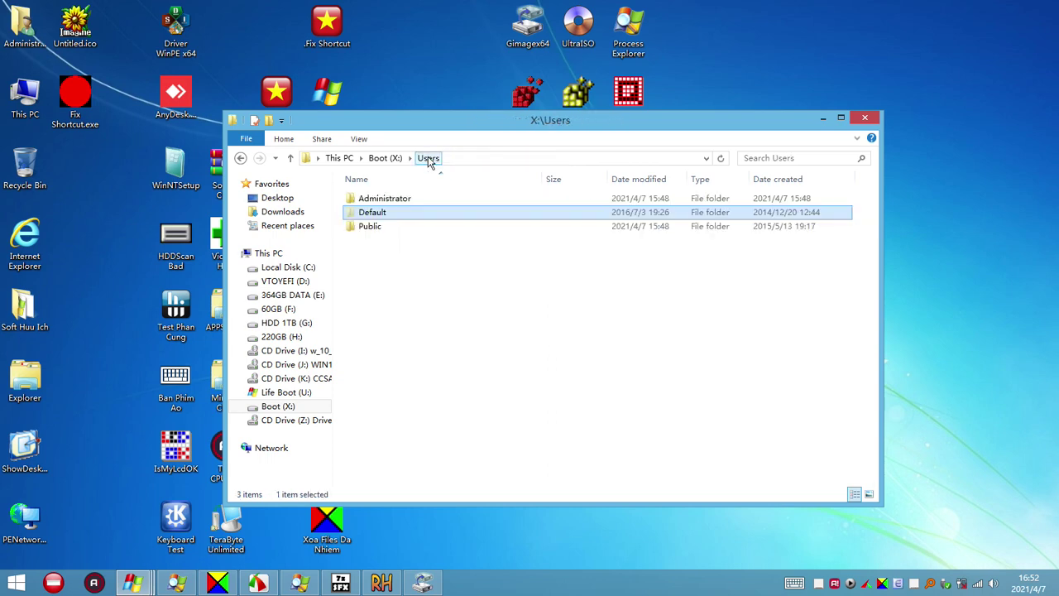
Open Administrator\AppData\Roaming\Everything\Everything.ini in Notepad, maximized
double_click(405, 199)
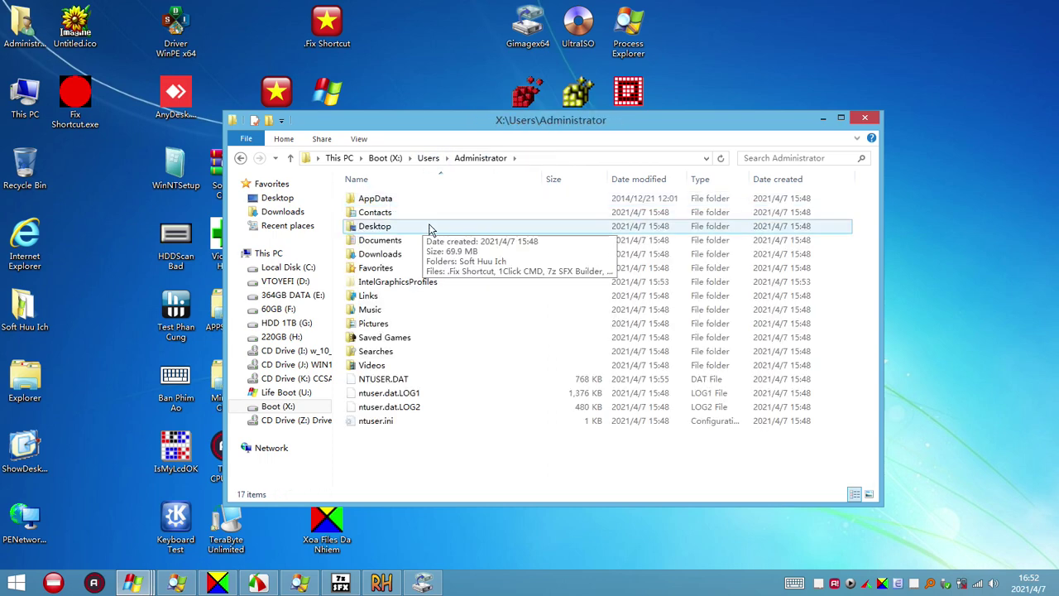
double_click(363, 199)
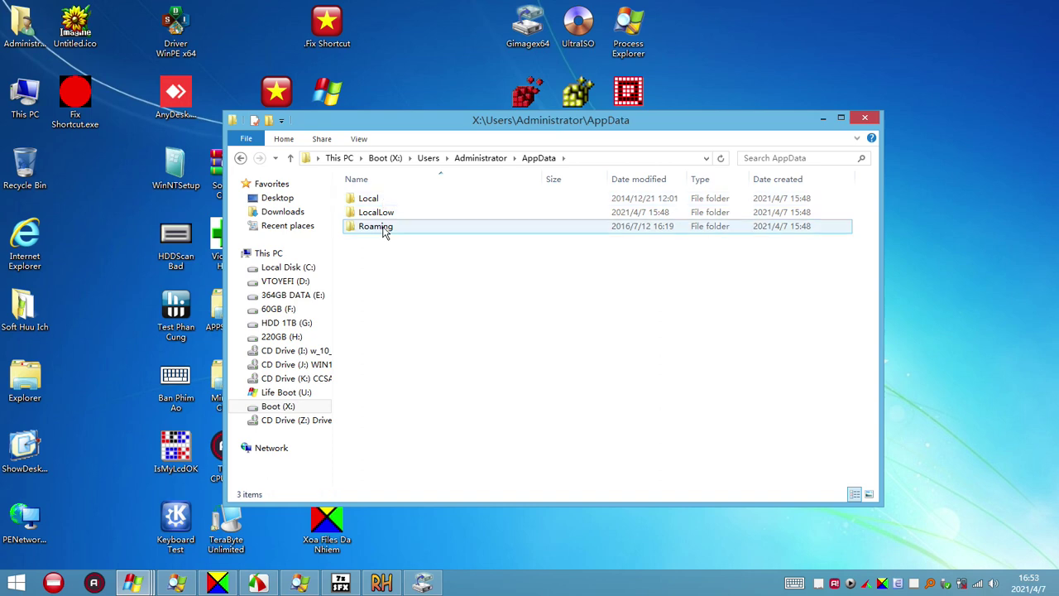
double_click(383, 229)
double_click(397, 214)
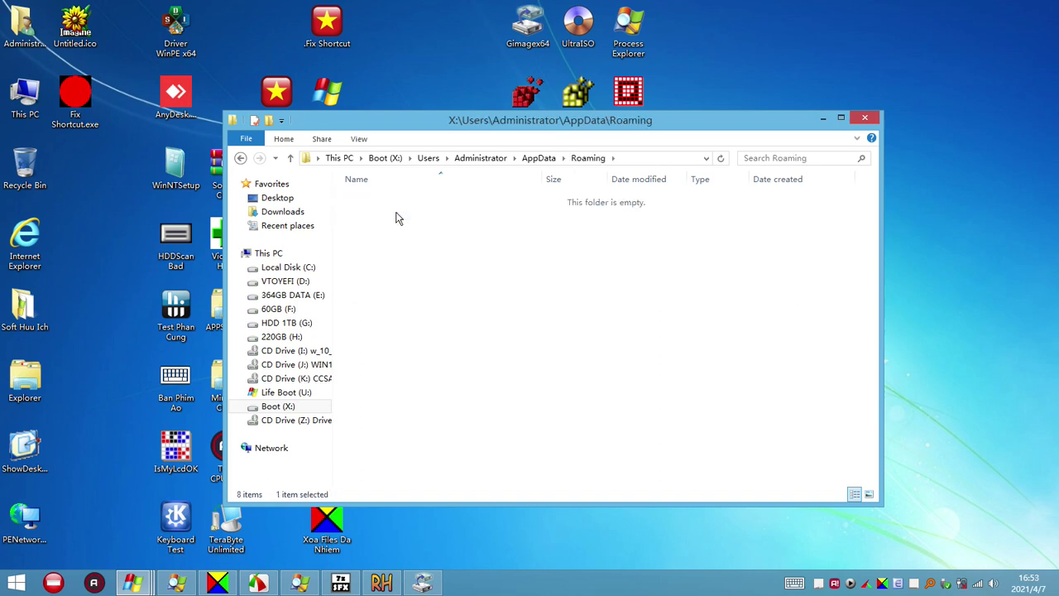
left_click(408, 203)
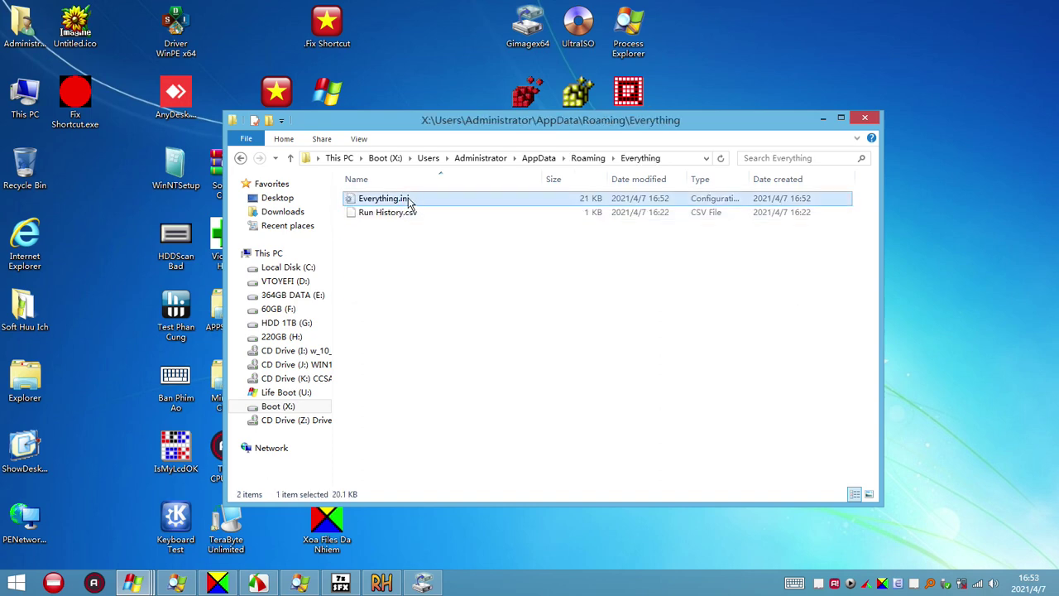
double_click(408, 203)
left_click(767, 27)
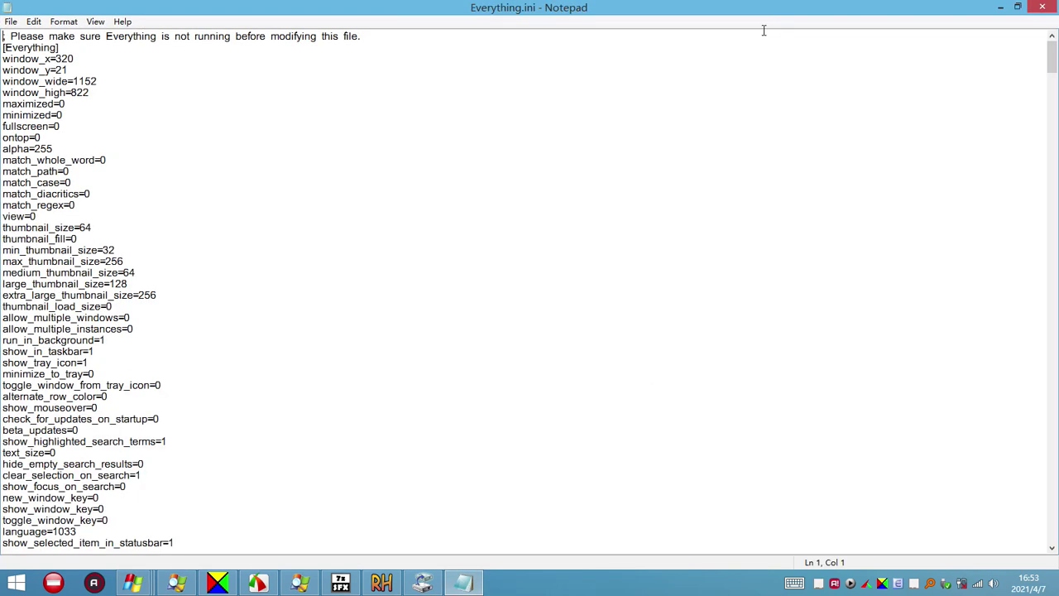
Select and scroll through the Everything.ini settings text, then close Notepad unchanged
left_click(313, 474)
left_click_drag(306, 519, 134, 107)
left_click(135, 107)
left_click(529, 37)
left_click_drag(1051, 56, 1056, 22)
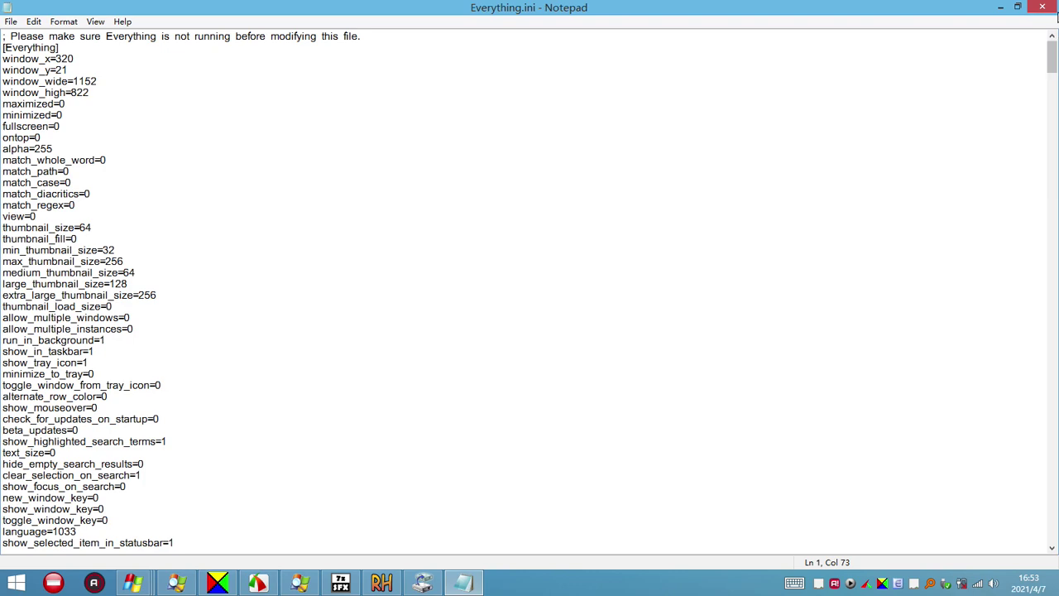
left_click(1045, 7)
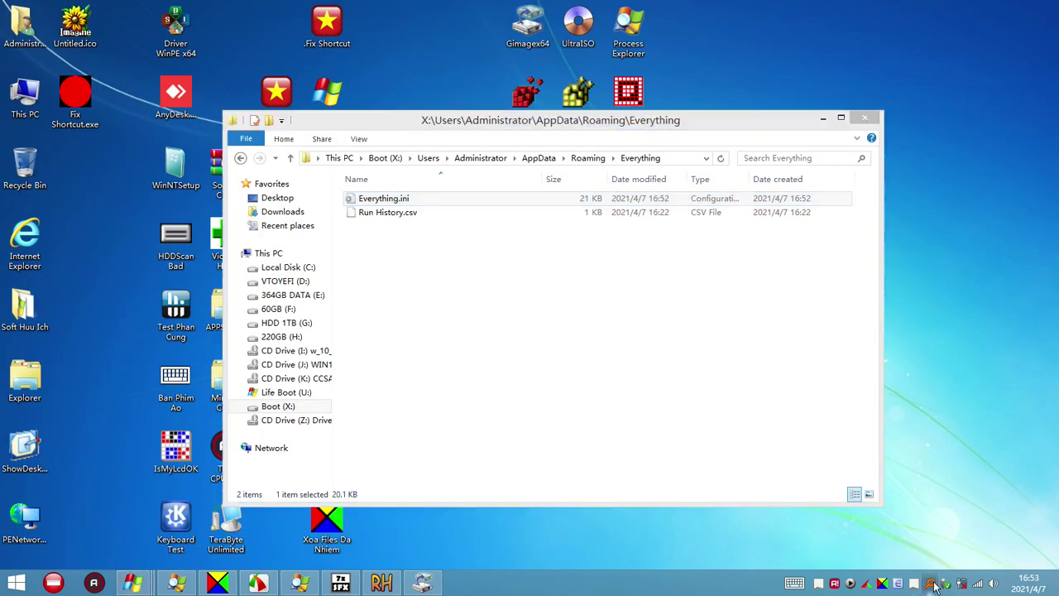
Open and close the Everything window, then inspect the Explorer folder path text
left_click(931, 584)
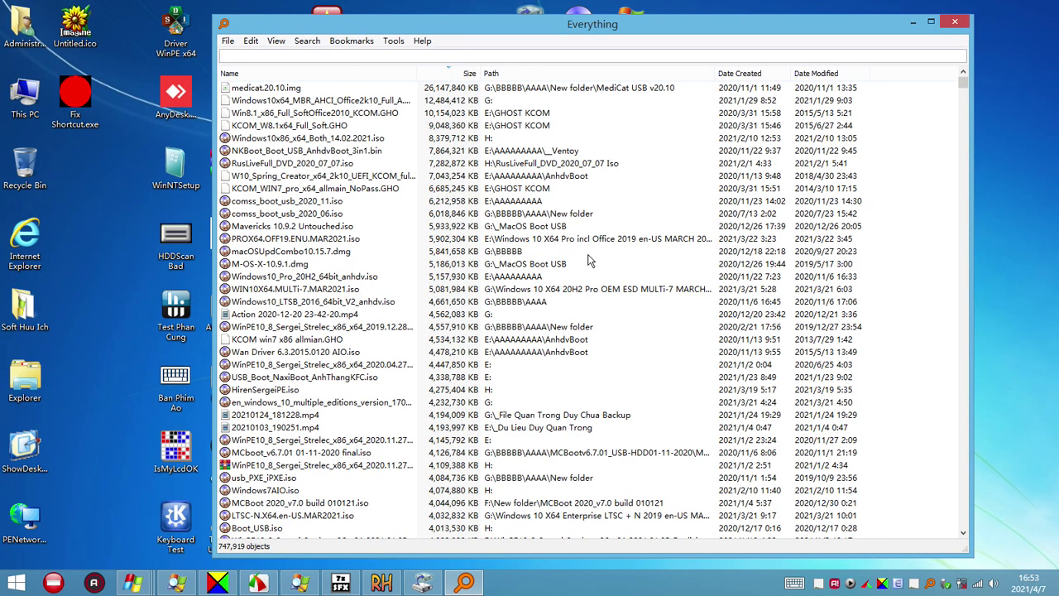
left_click(954, 24)
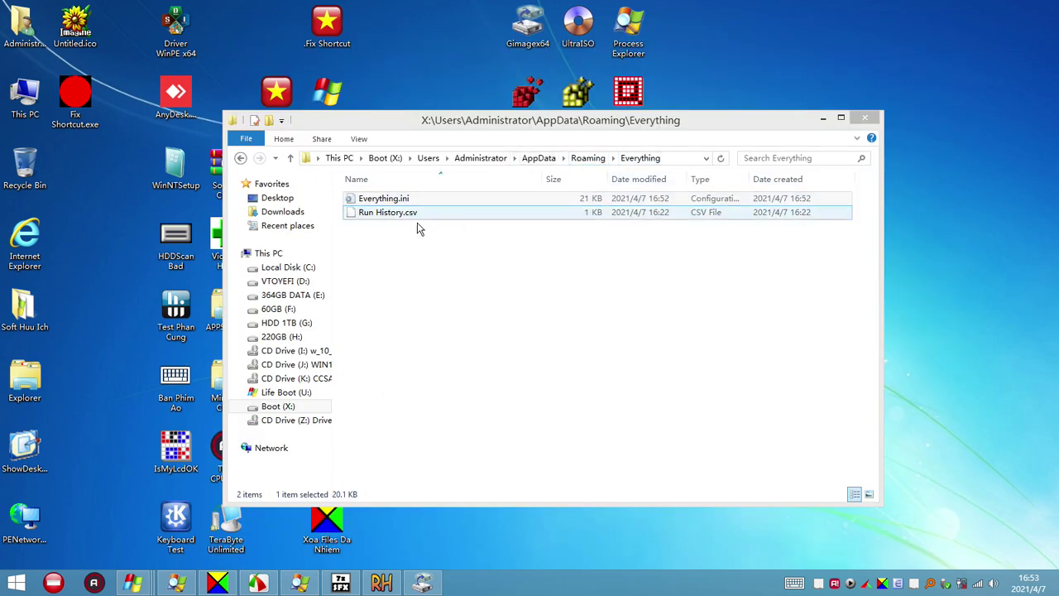
left_click(438, 243)
left_click(676, 157)
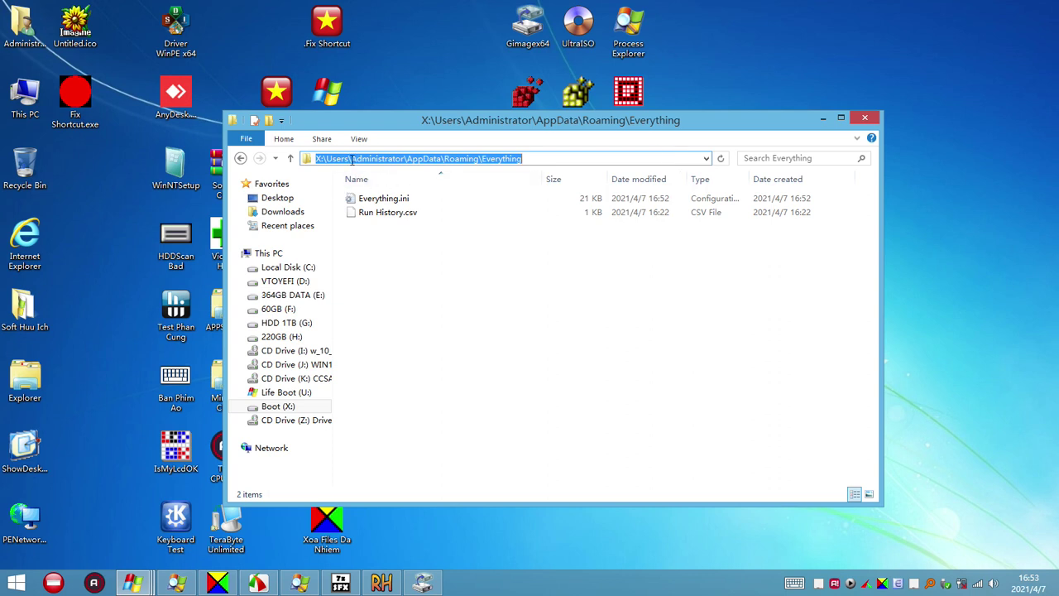
left_click_drag(352, 159, 400, 158)
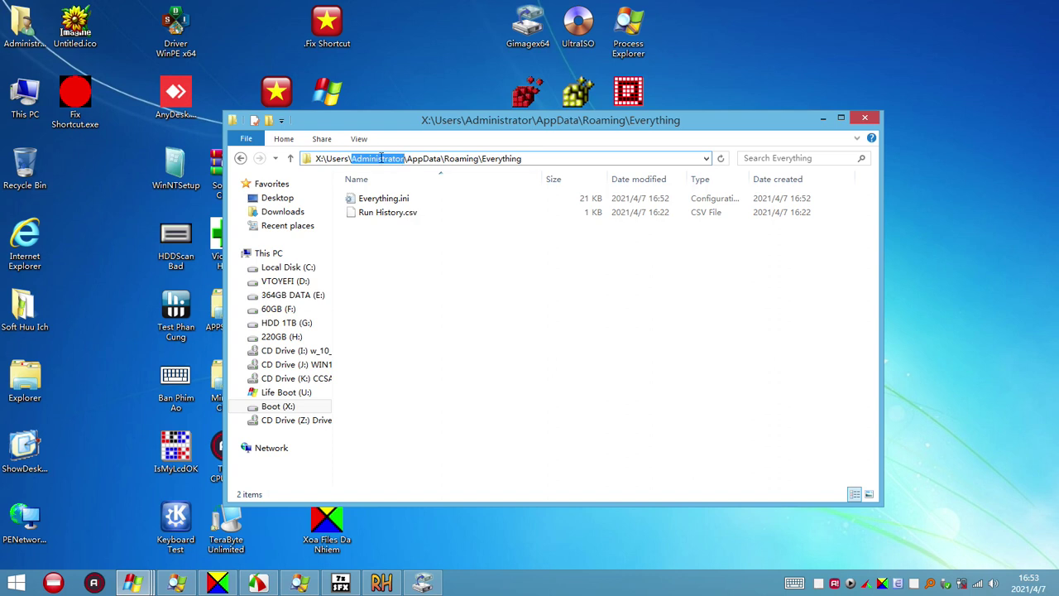
left_click(421, 276)
Enter %AppData% in the address bar to show the Roaming folder
left_click(670, 157)
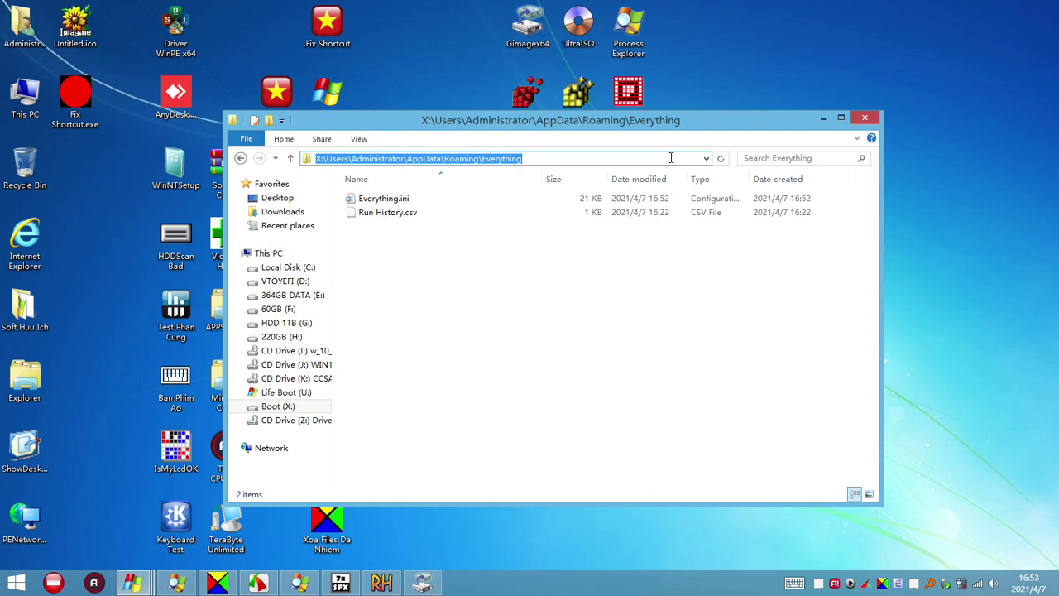
type("%AppData%")
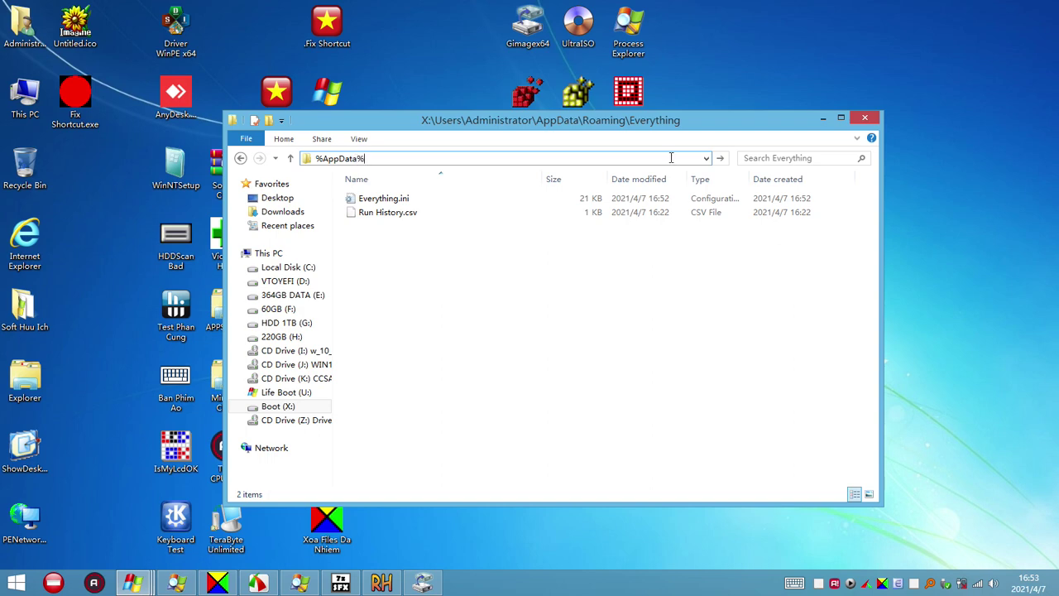
key("ctrl+a")
key("ctrl+c")
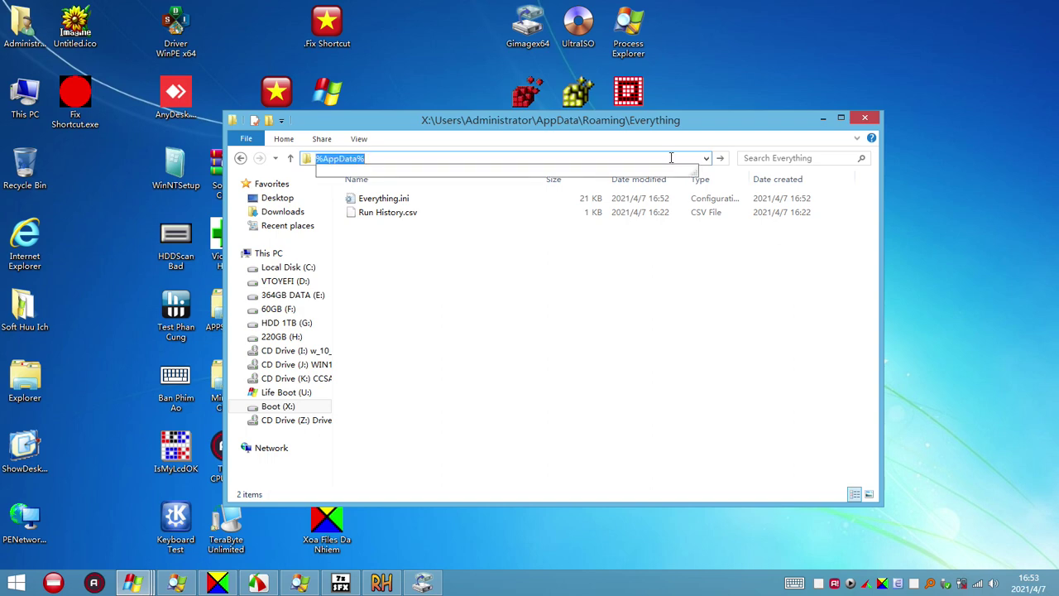
left_click(671, 157)
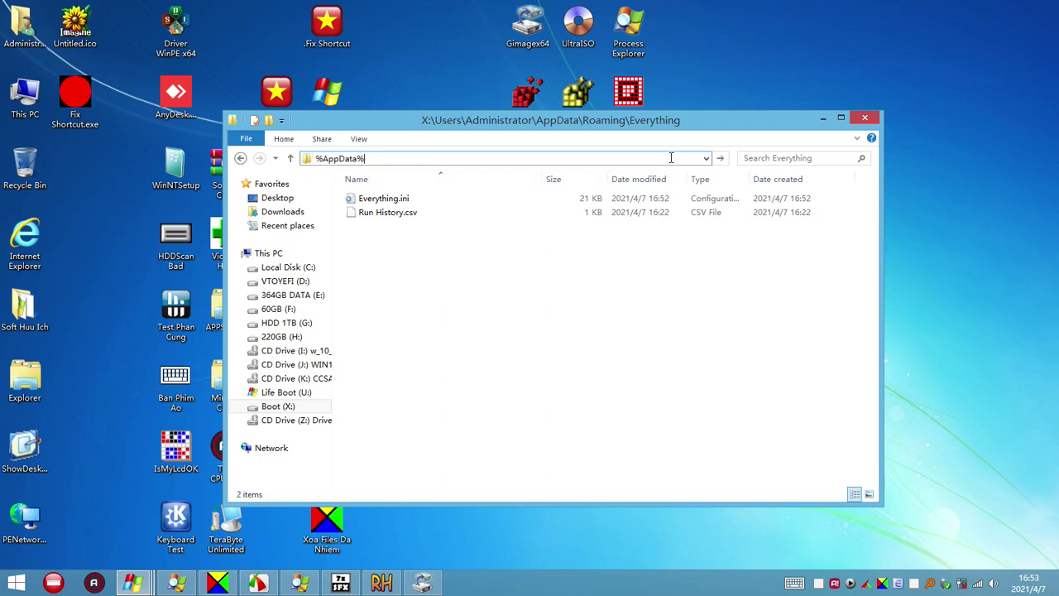
key("Return")
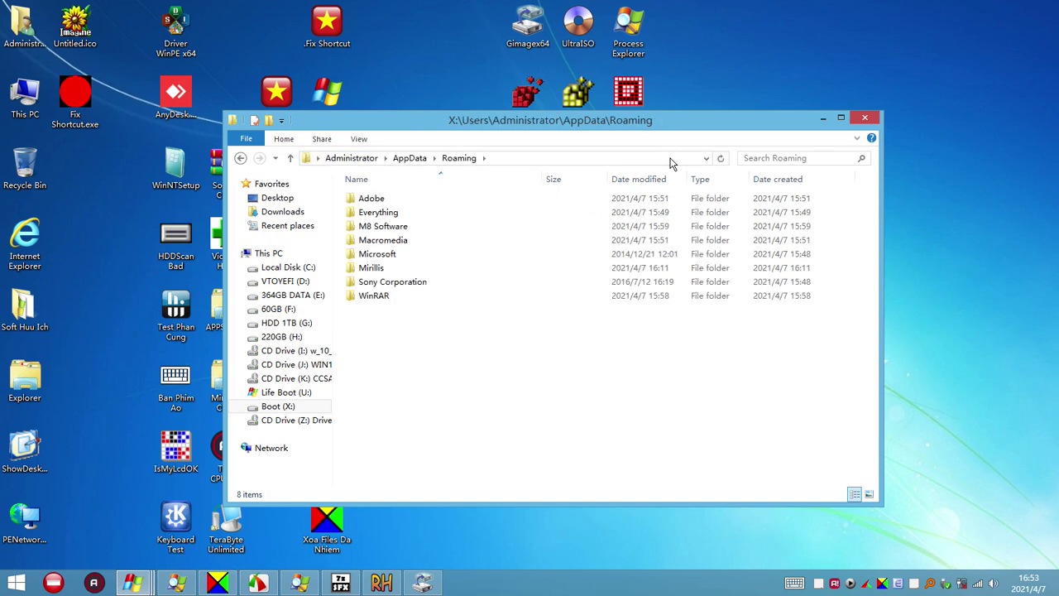
left_click(515, 157)
left_click(422, 347)
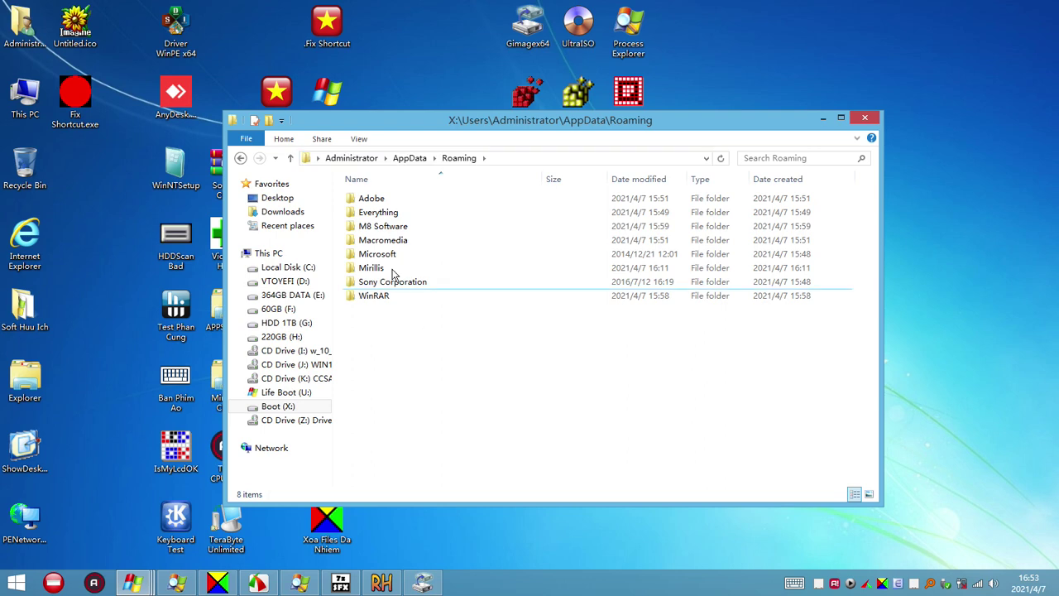
Exit the running Everything tool from its tray icon
right_click(393, 214)
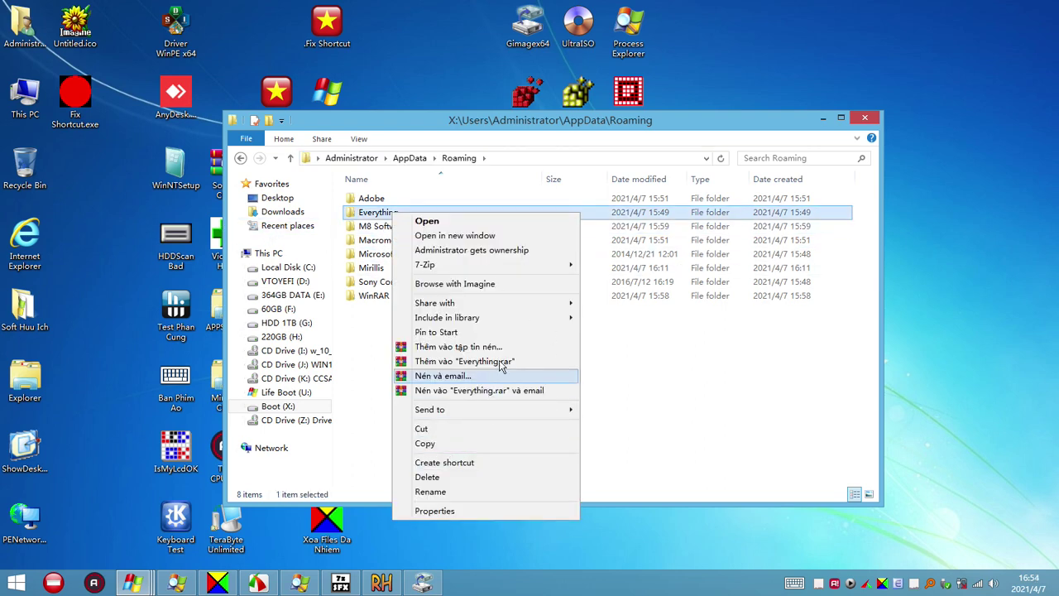
left_click(678, 420)
right_click(929, 583)
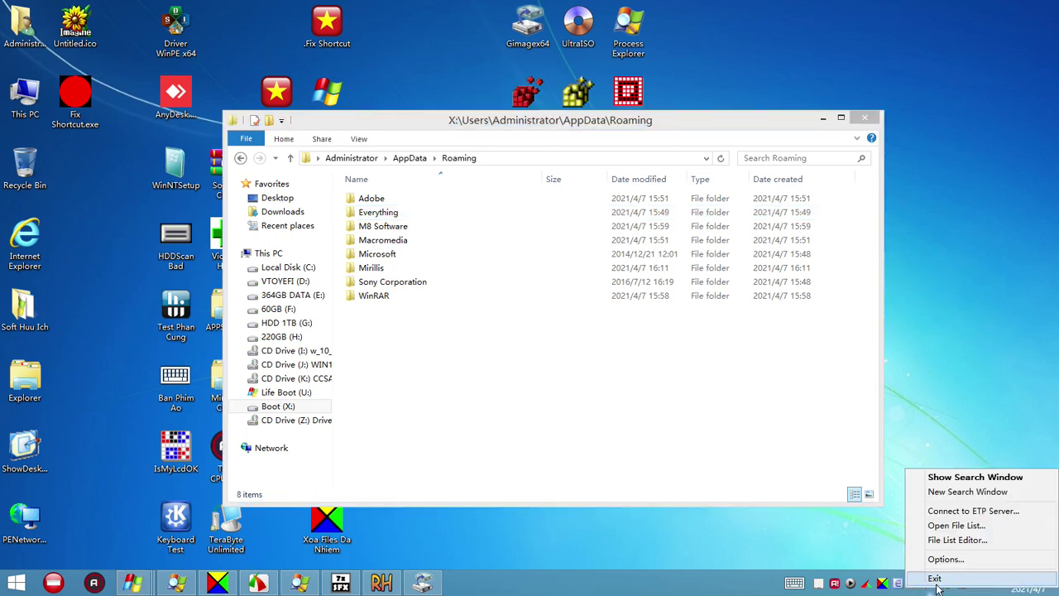
left_click(940, 576)
Add the Everything folder to a WinRAR SFX archive using Best compression
right_click(384, 213)
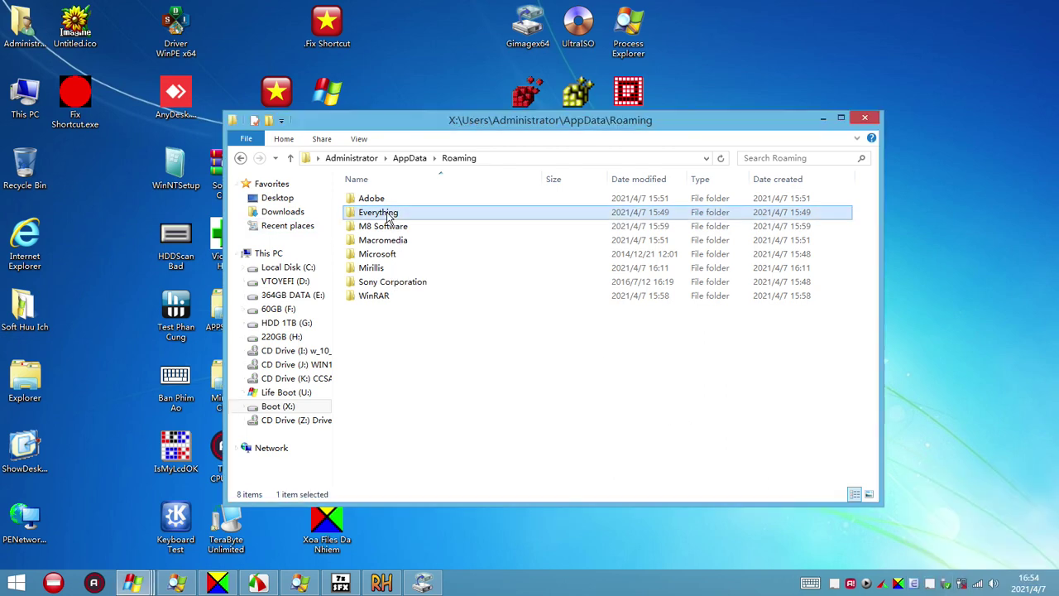
left_click(460, 347)
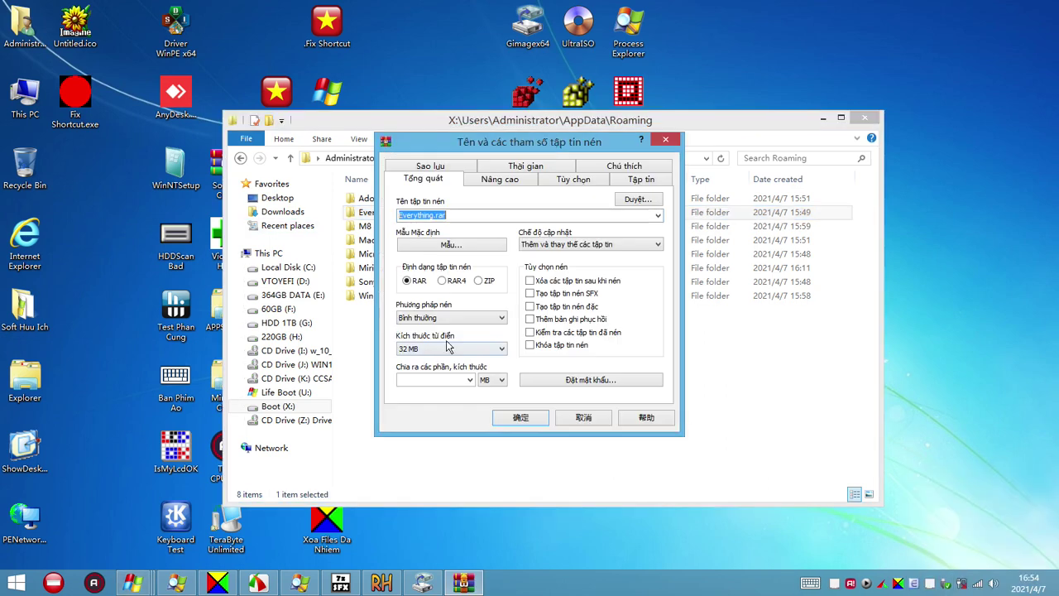
left_click(468, 317)
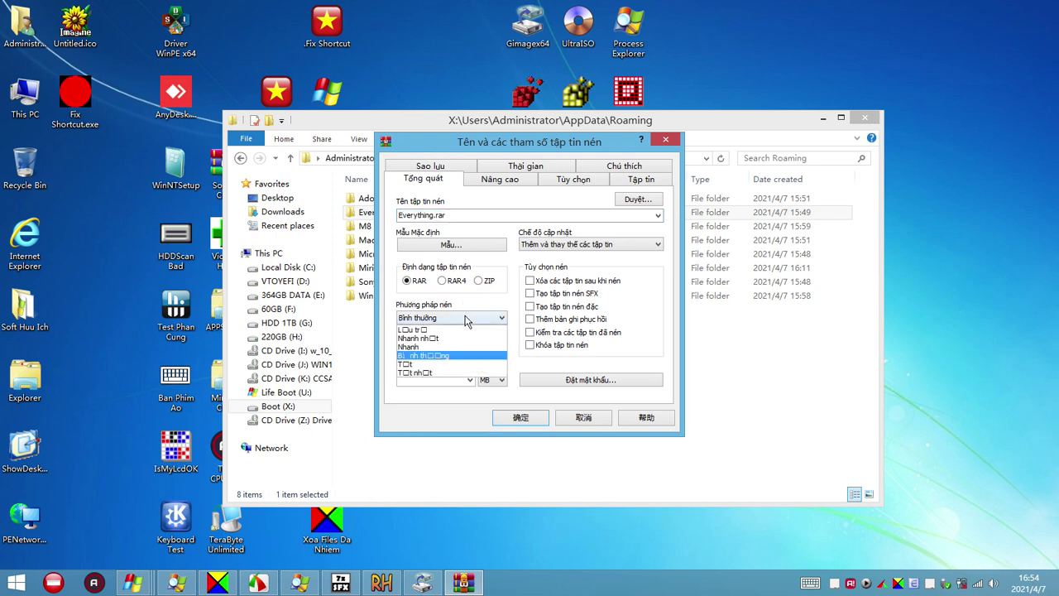
left_click(435, 369)
left_click(530, 293)
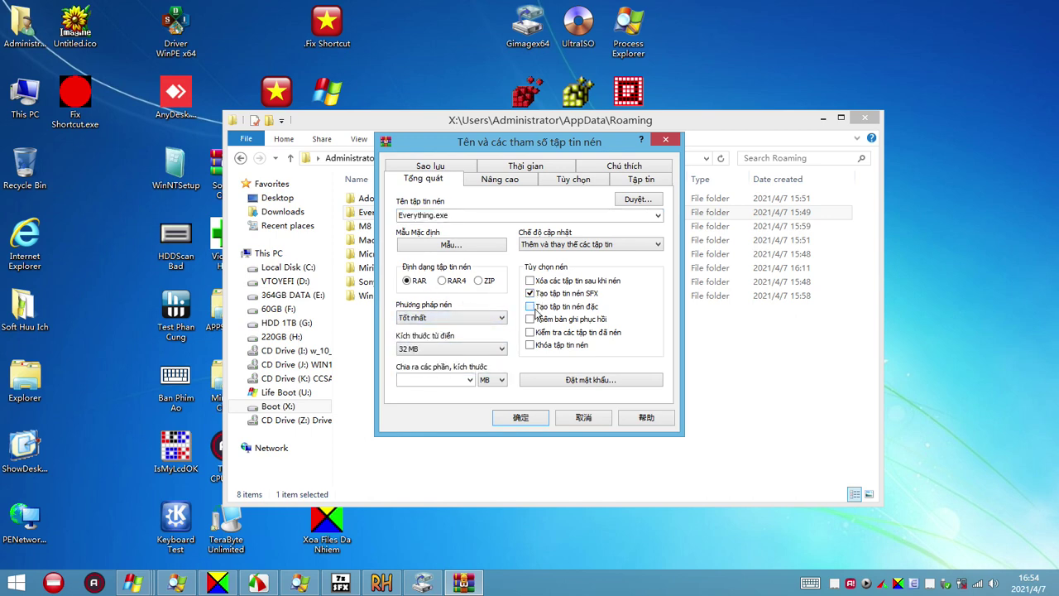
Set the SFX extraction path to %AppData% and create Everything.exe
left_click(489, 183)
left_click(612, 283)
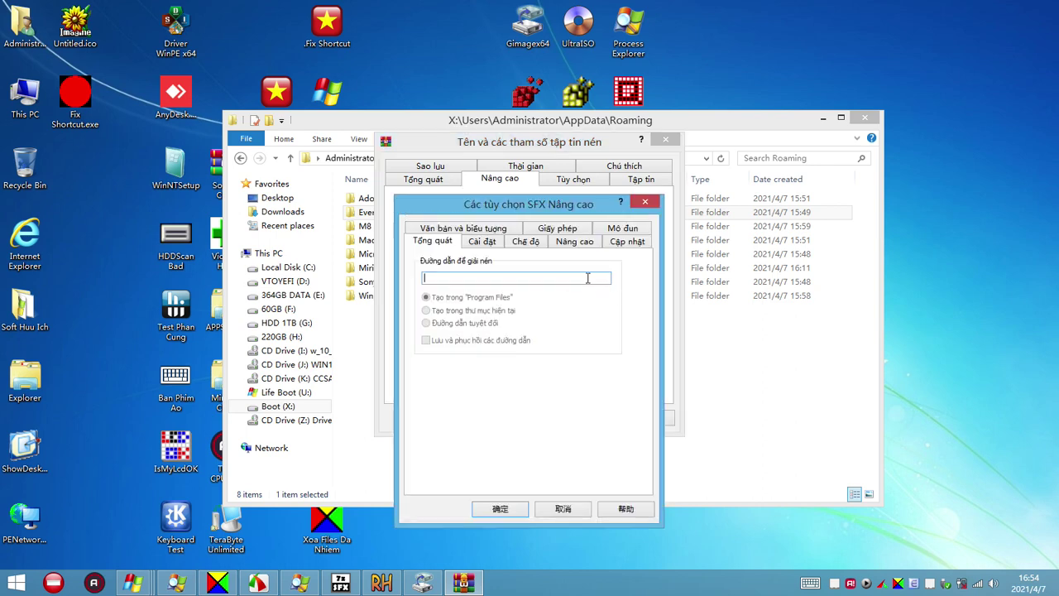
key("ctrl+v")
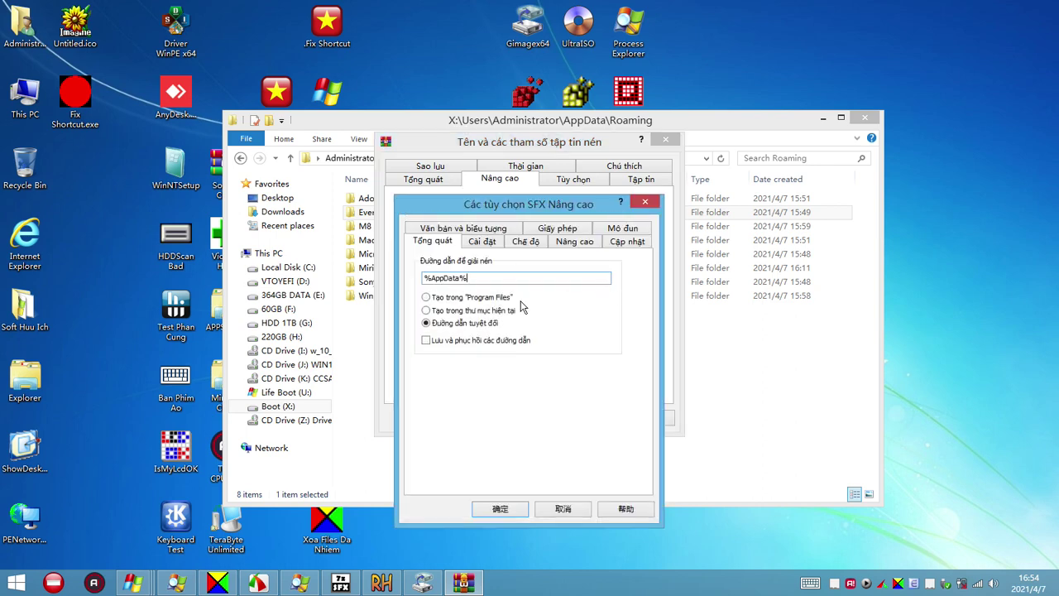
left_click(483, 241)
left_click(524, 243)
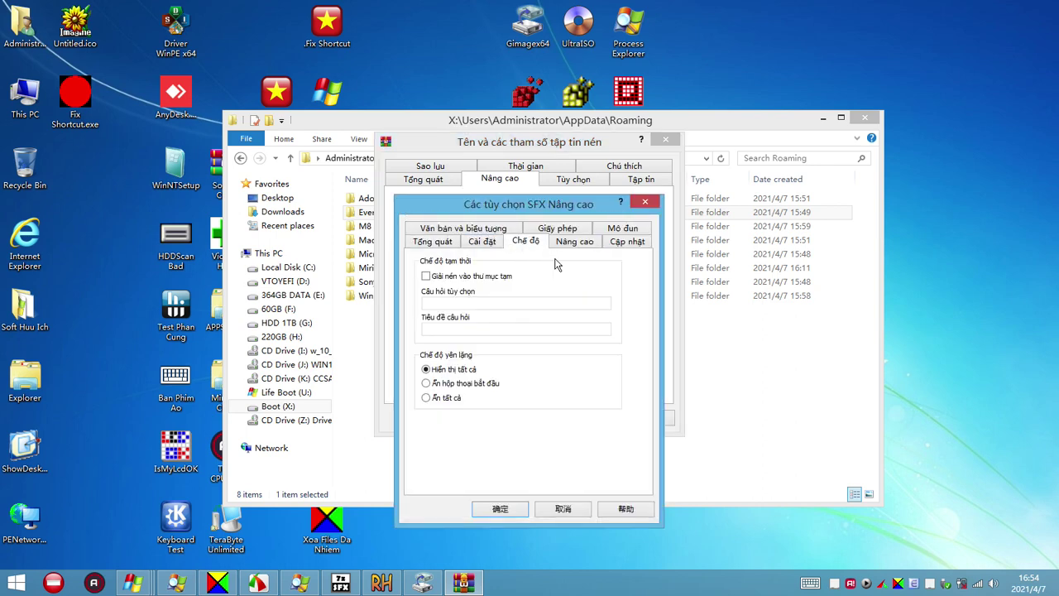
left_click(597, 242)
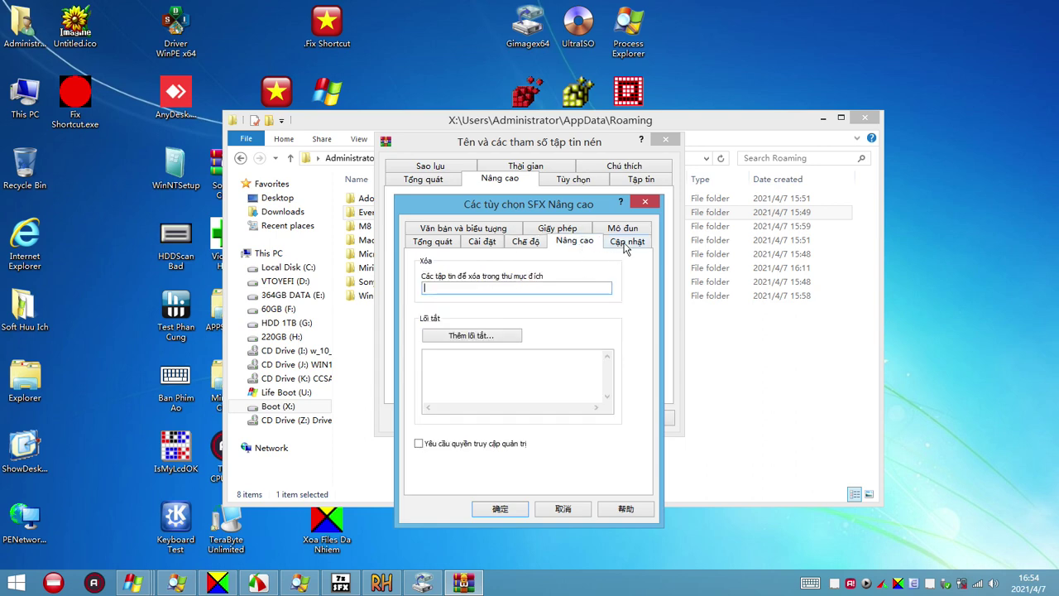
left_click(627, 245)
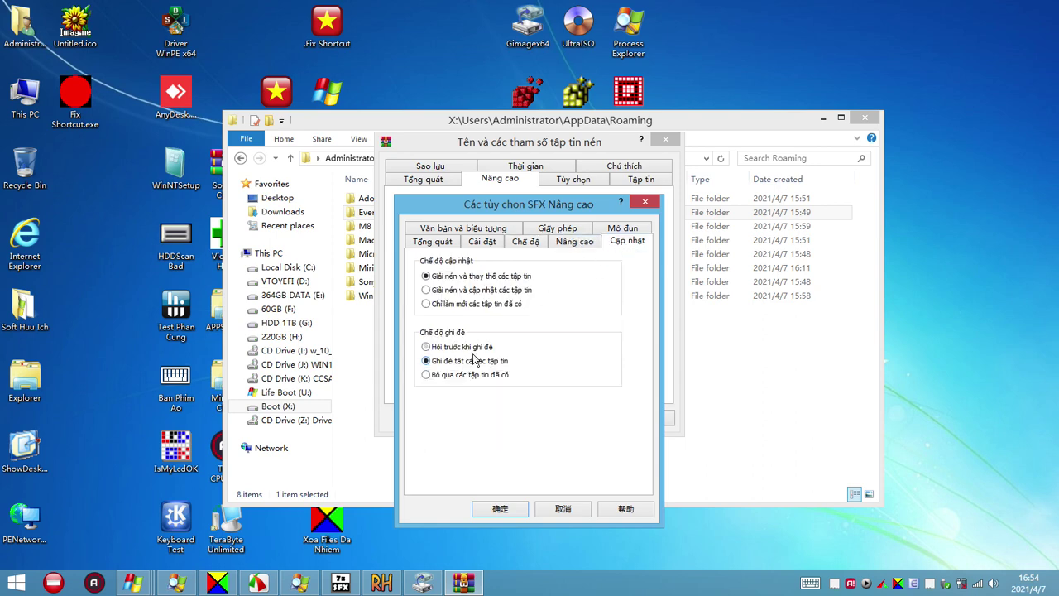
left_click(458, 227)
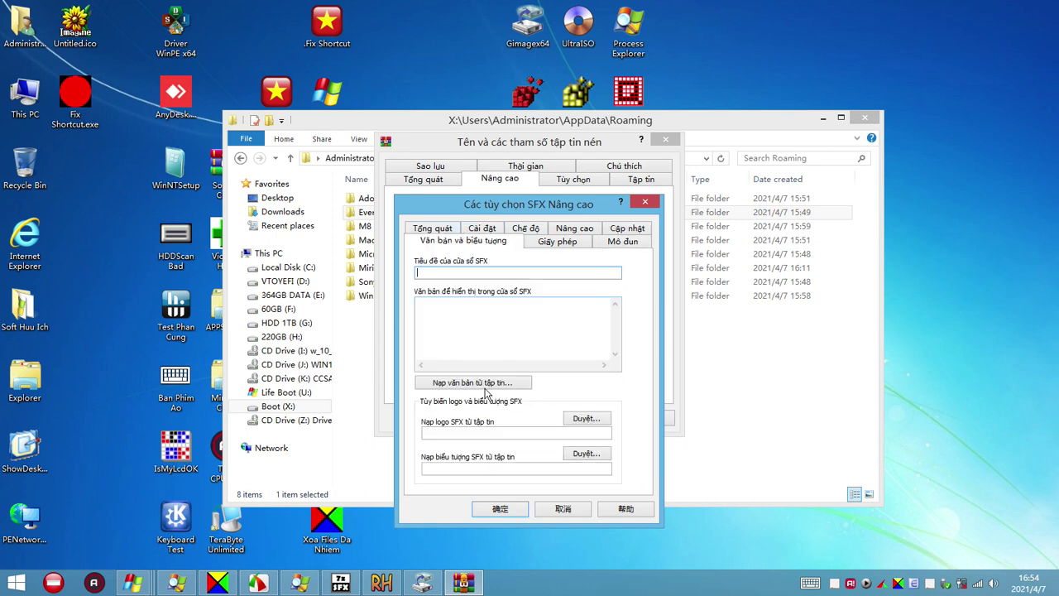
left_click(500, 509)
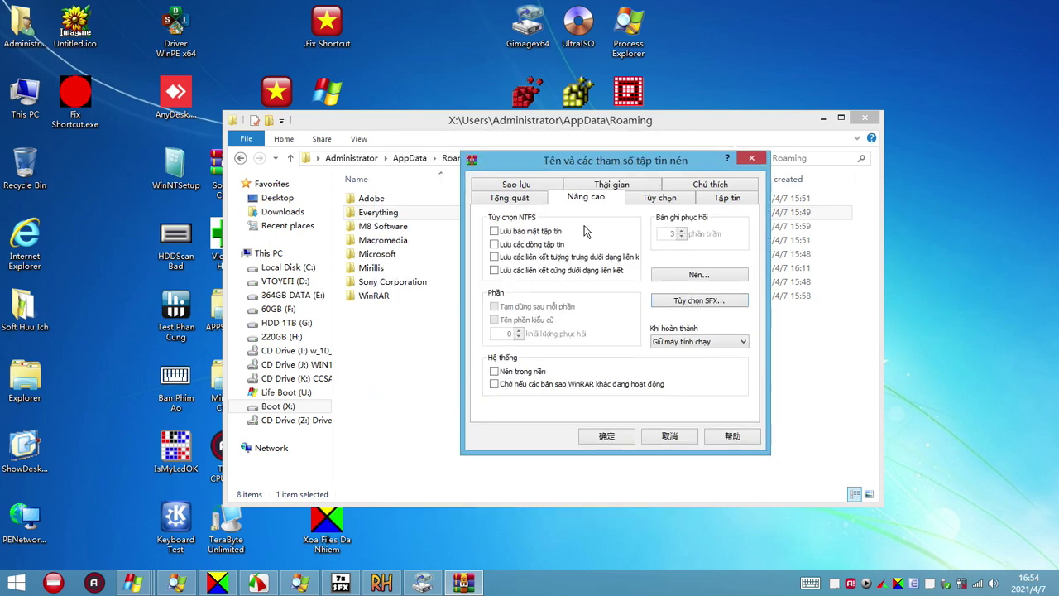
left_click(621, 437)
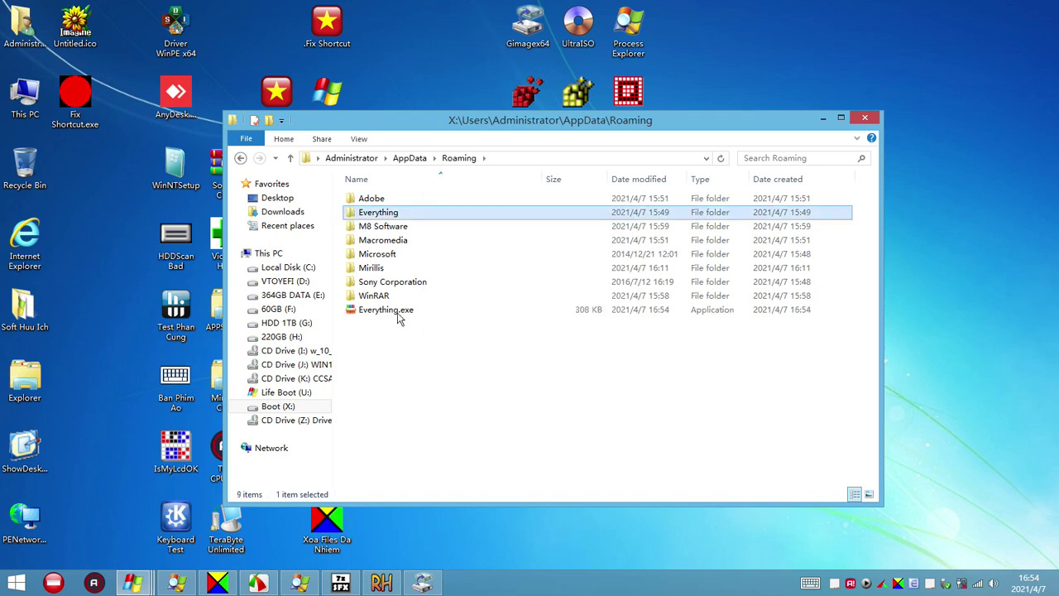
Permanently delete the old Everything folder from Roaming
left_click(397, 313)
right_click(382, 216)
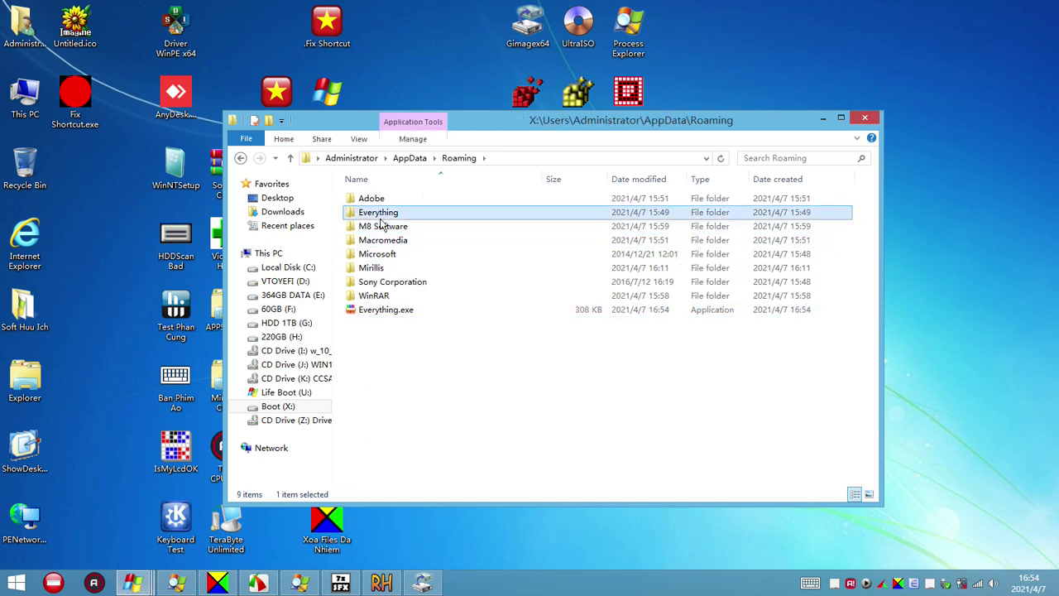
left_click(476, 482)
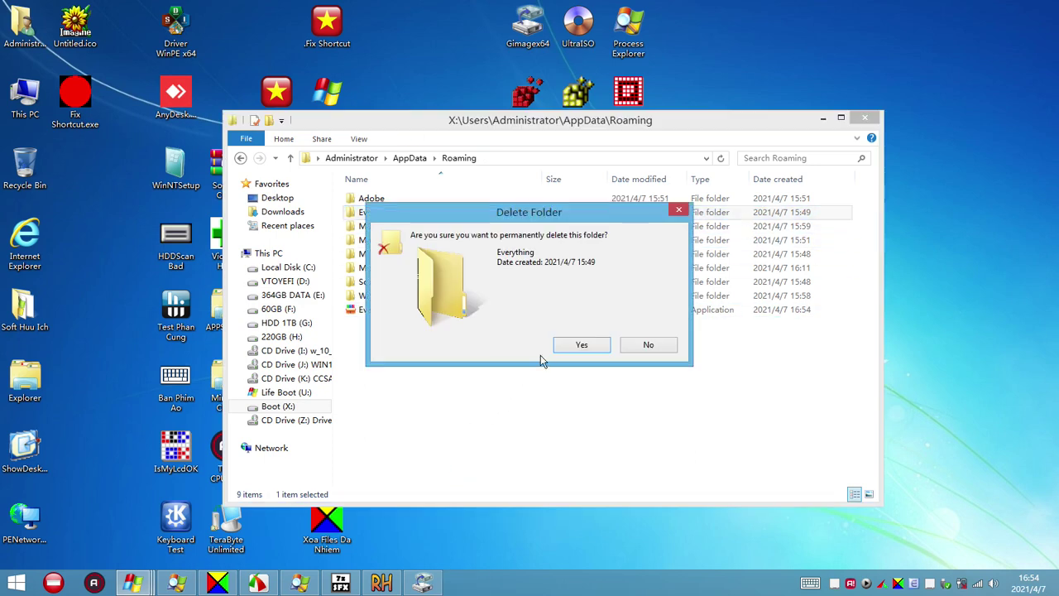
left_click(579, 347)
Move Everything.exe to the desktop and run it to extract the Everything folder
left_click(405, 299)
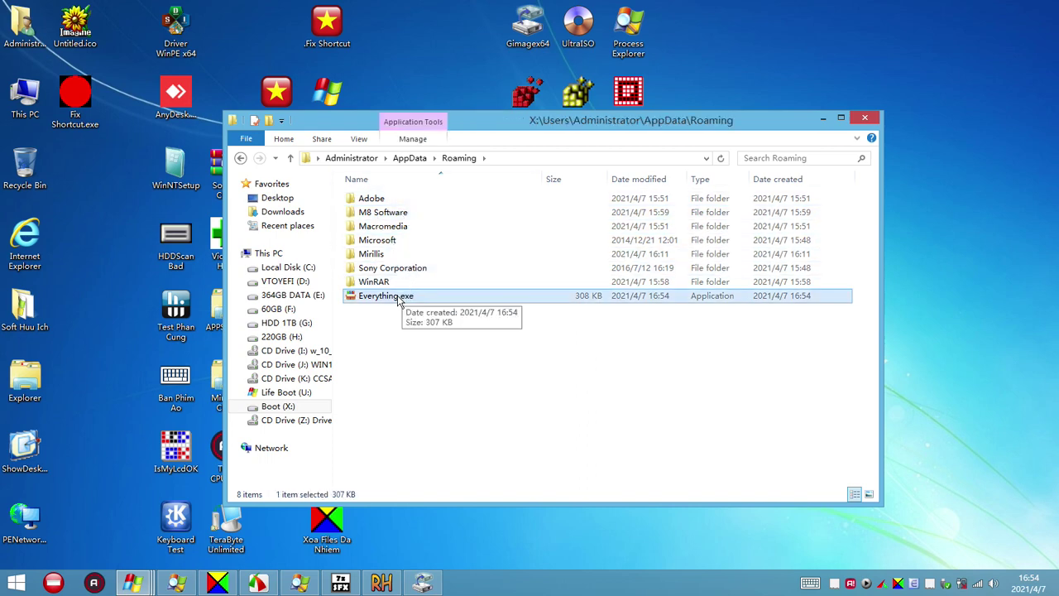
key("ctrl+x")
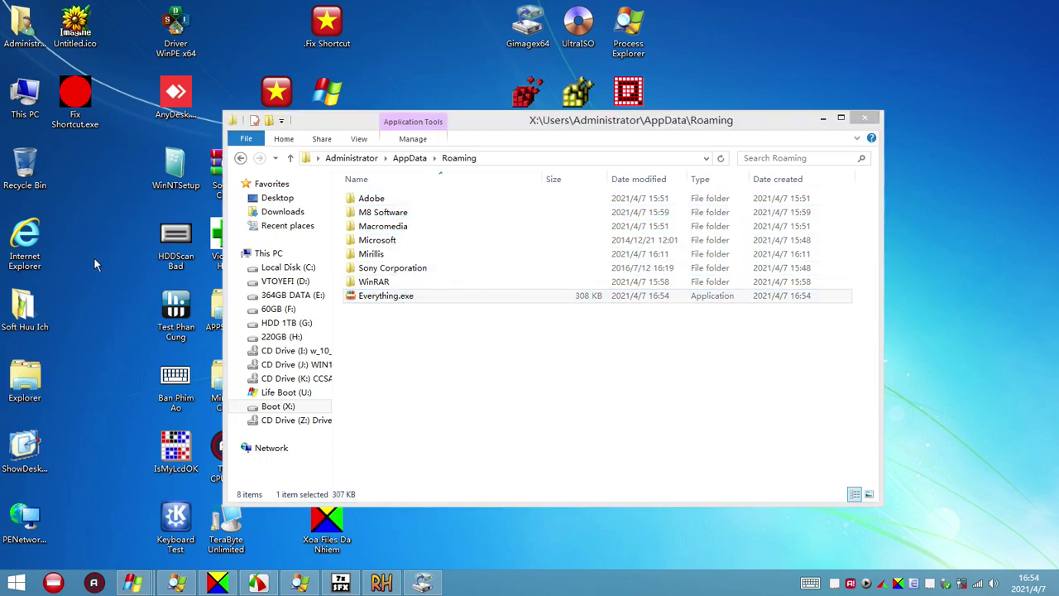
left_click(94, 257)
key("ctrl+v")
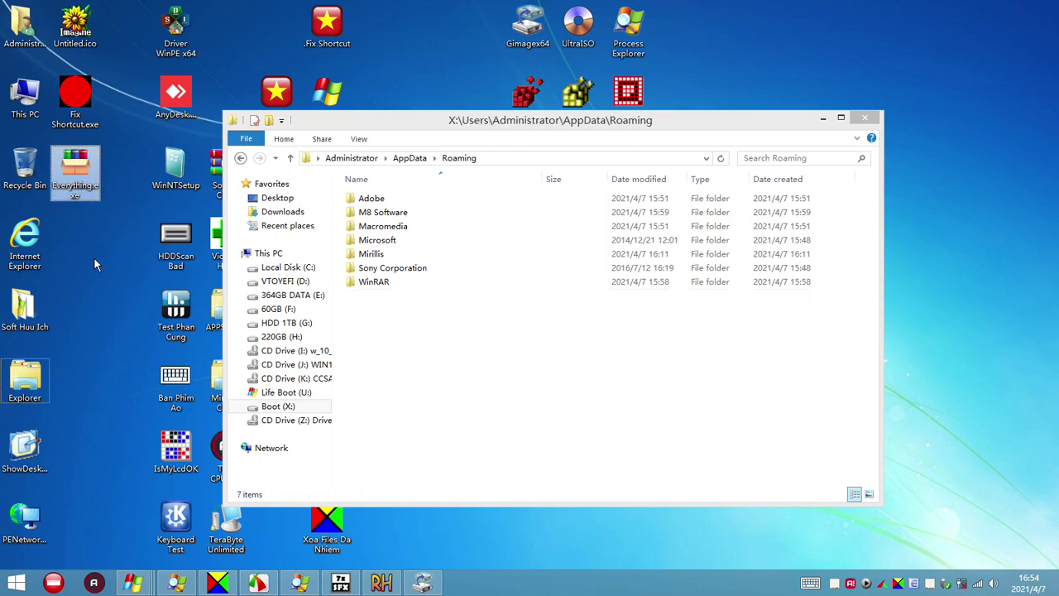
double_click(79, 169)
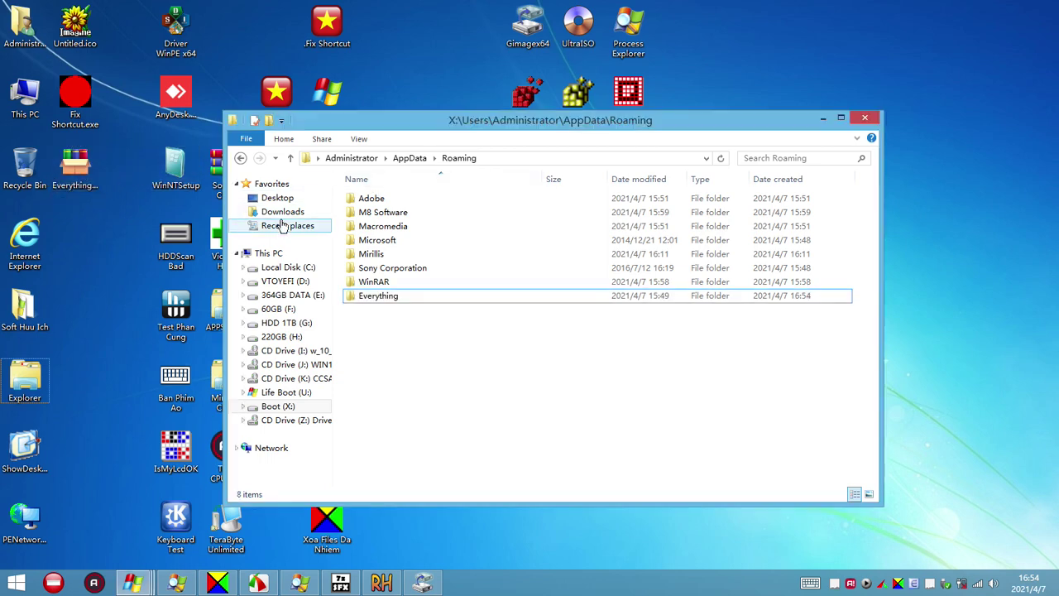
Check the extracted Everything folder and desktop Everything.exe, then minimize the Roaming window
left_click(394, 298)
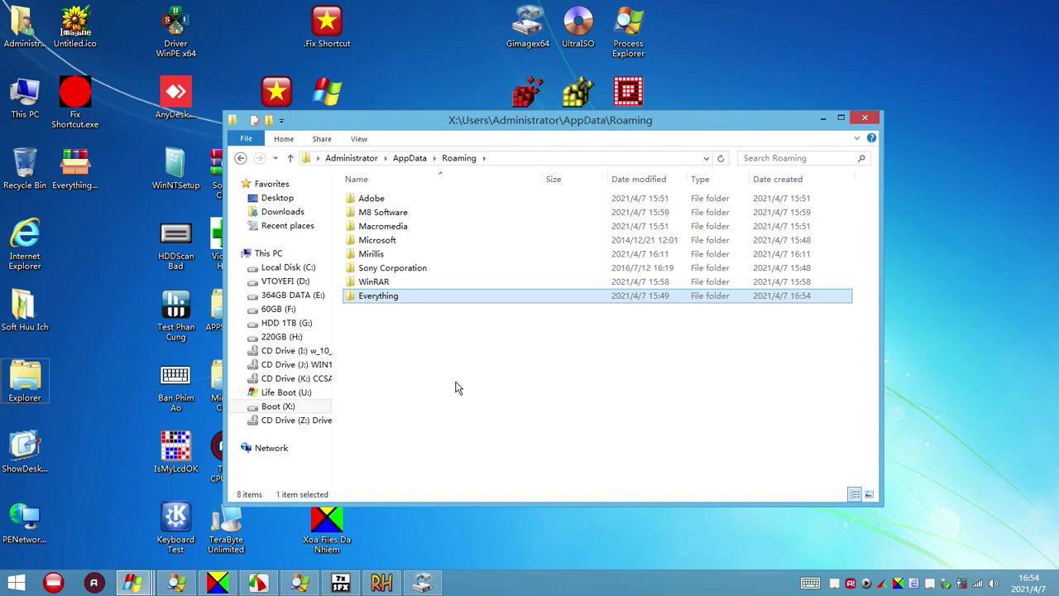
left_click(83, 178)
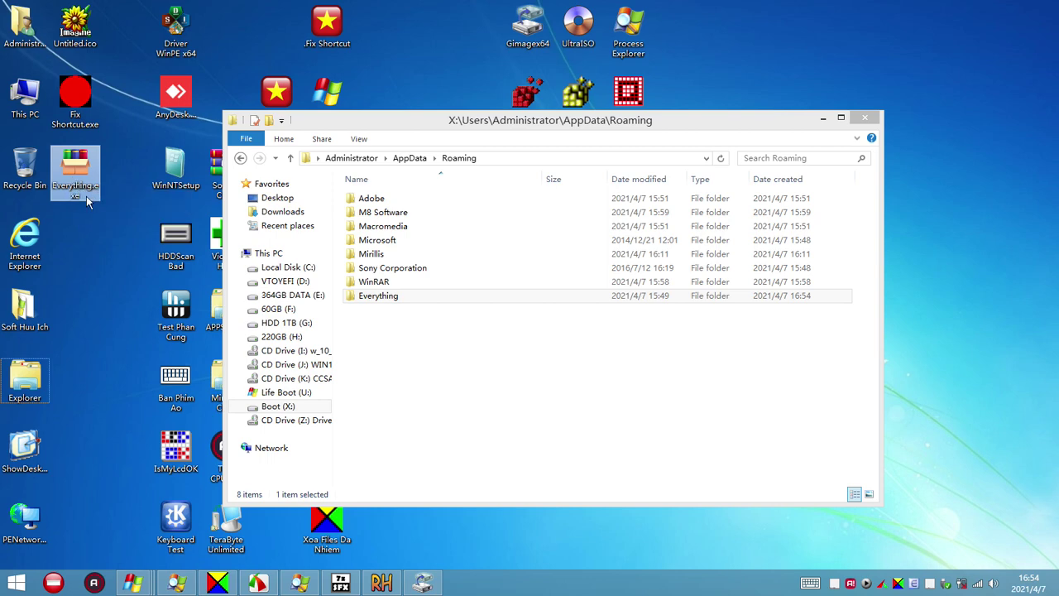
left_click(86, 196)
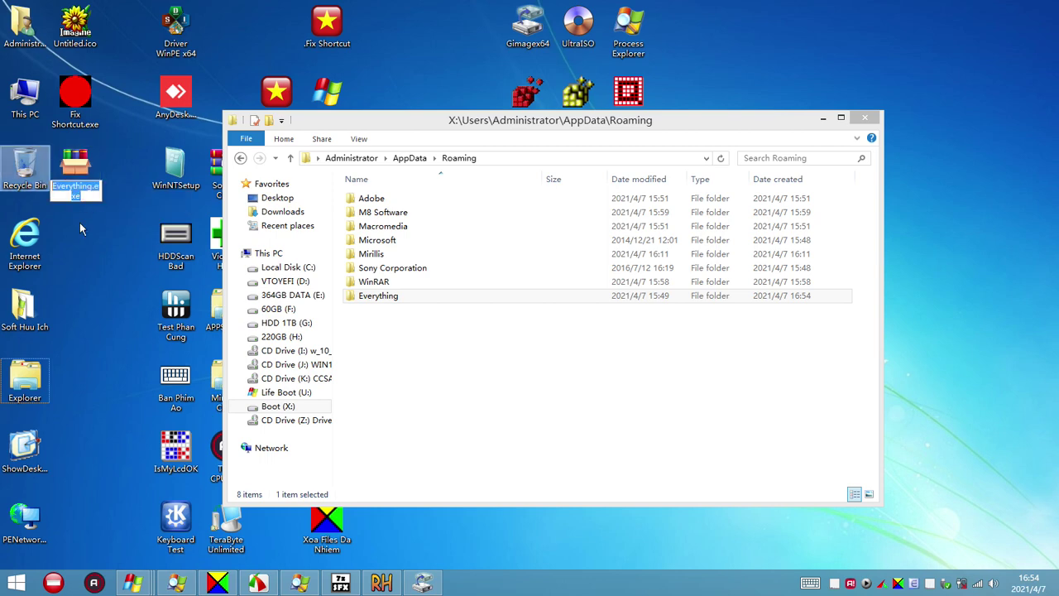
left_click(89, 245)
left_click(395, 298)
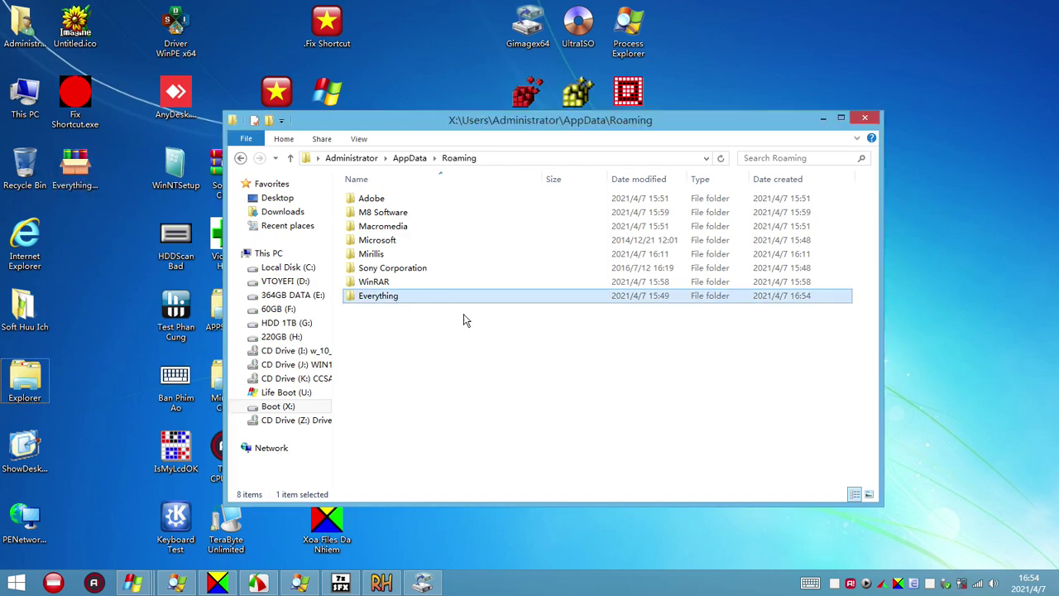
left_click(478, 358)
left_click(77, 184)
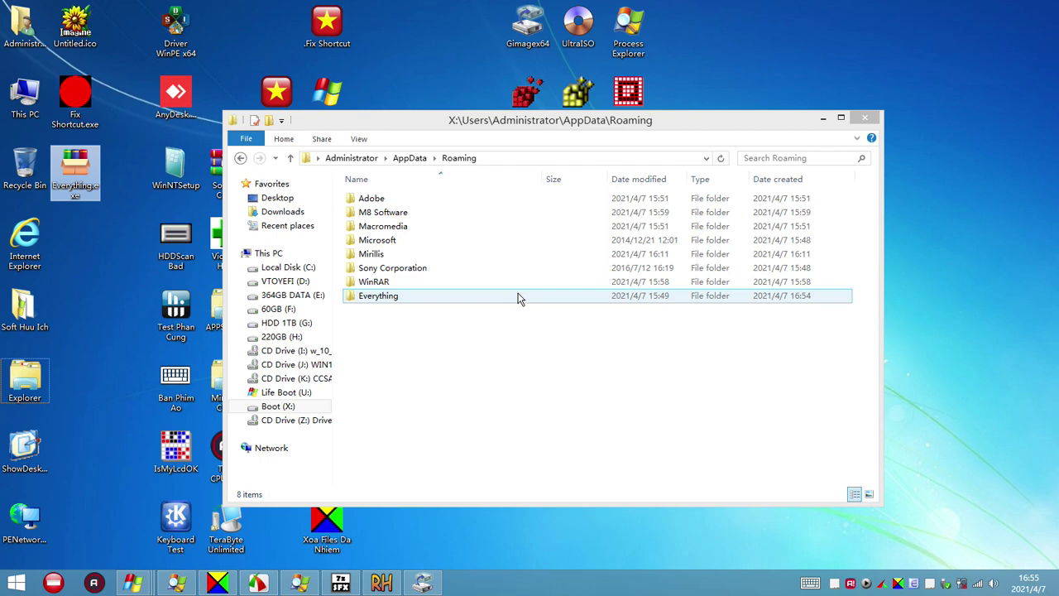
left_click(823, 119)
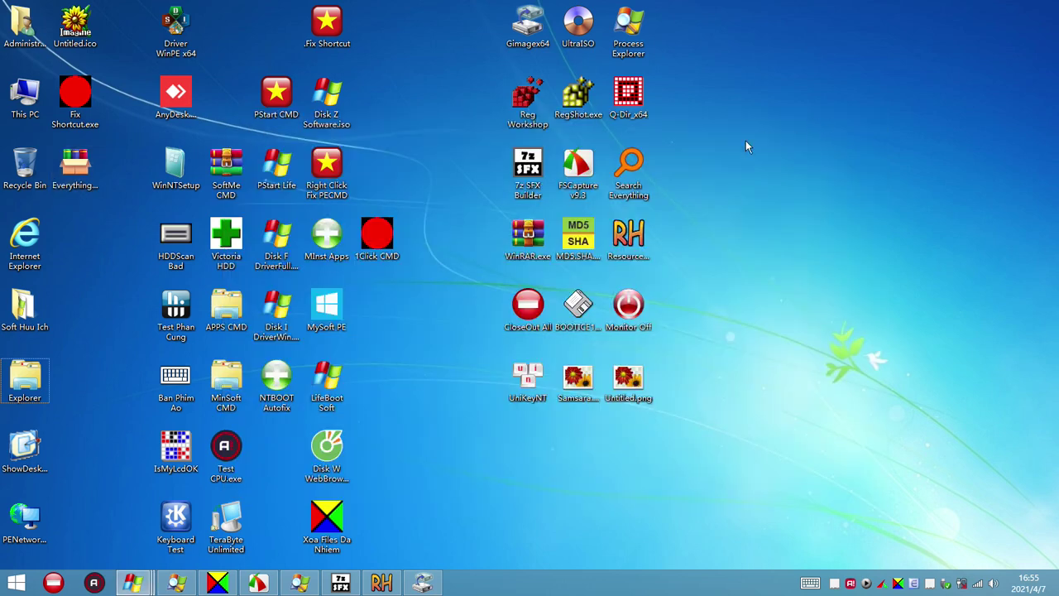
Launch 7z SFX Builder and return to the Roaming folder window
double_click(528, 174)
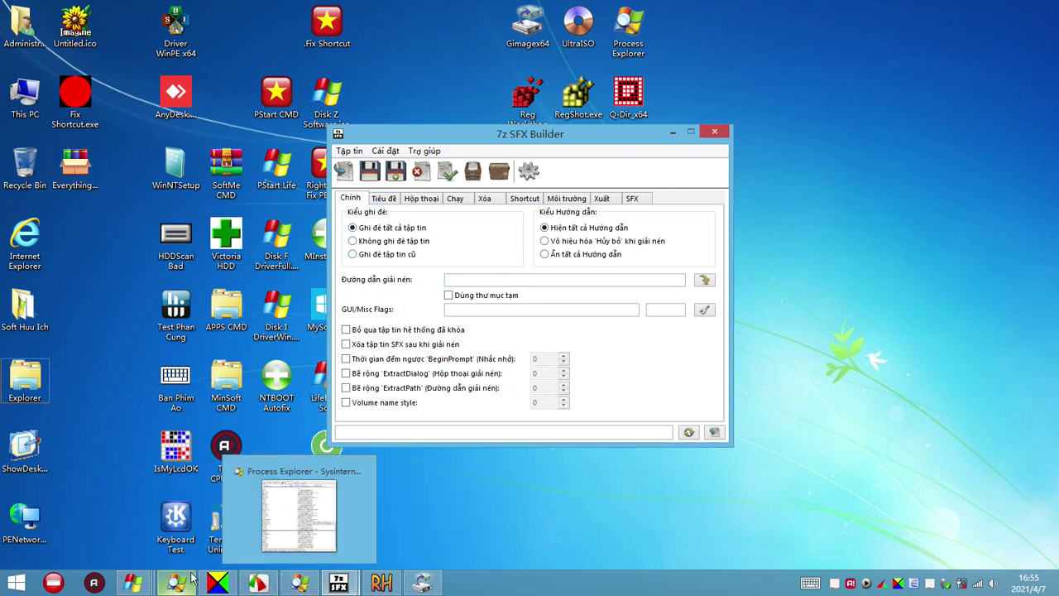
mouse_move(133, 583)
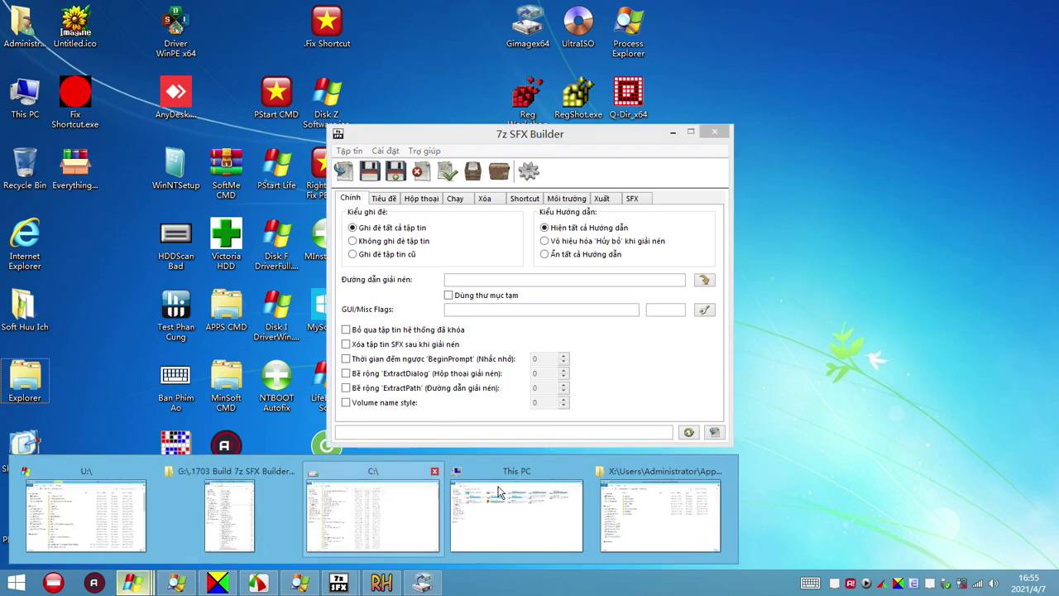
left_click(630, 499)
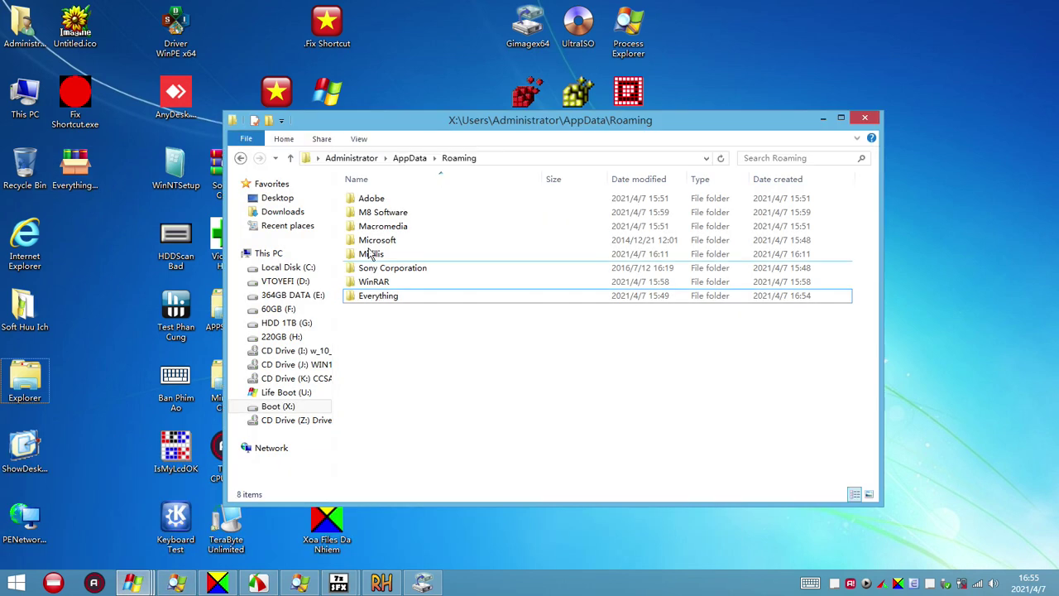
Set up a 7z archive of Everything with Ultra compression, then cancel it
right_click(400, 299)
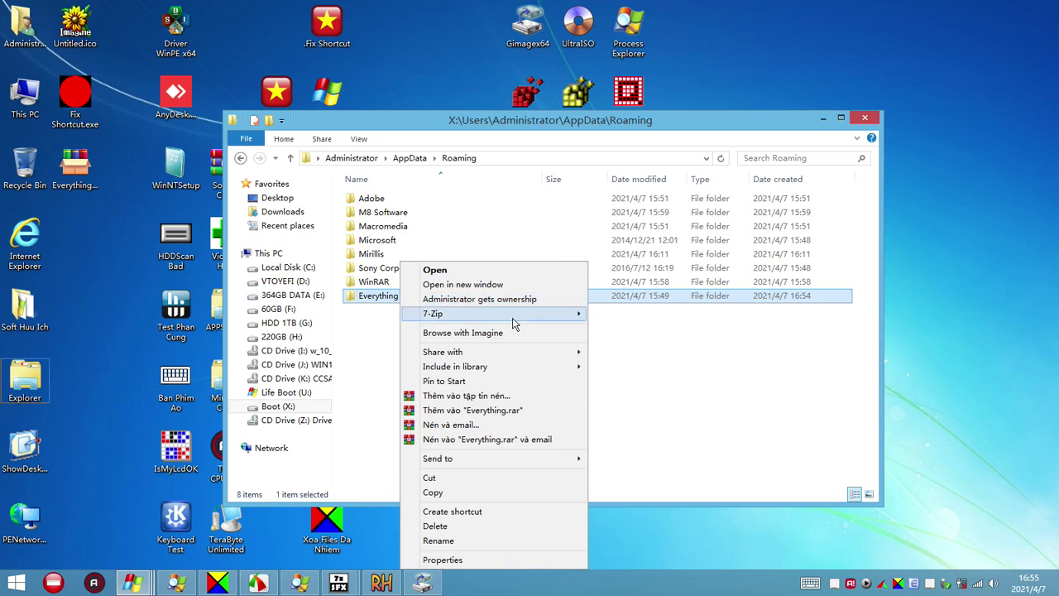
mouse_move(513, 322)
left_click(677, 313)
left_click(478, 164)
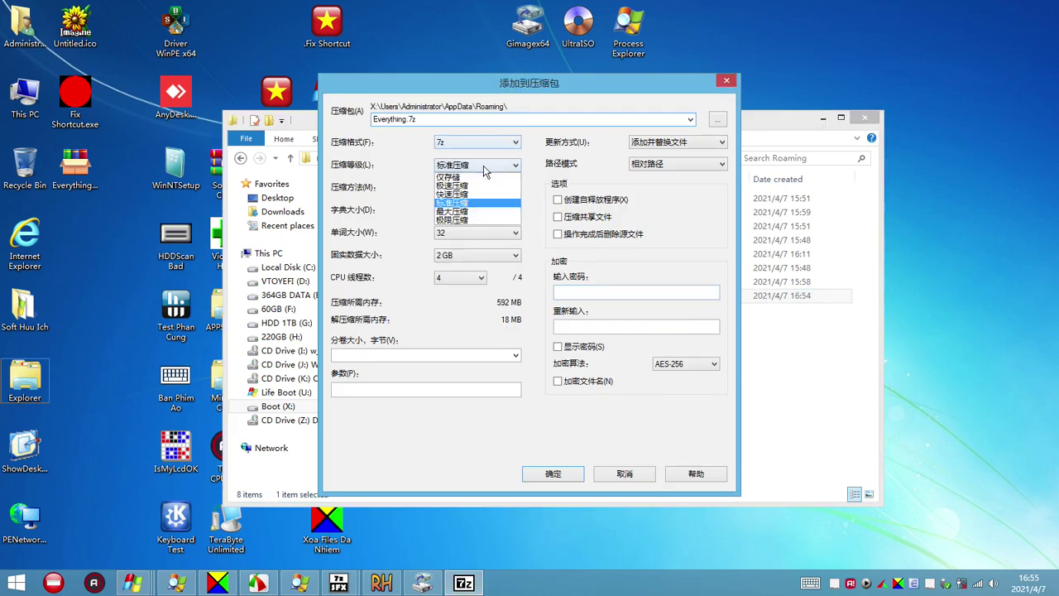
left_click(472, 220)
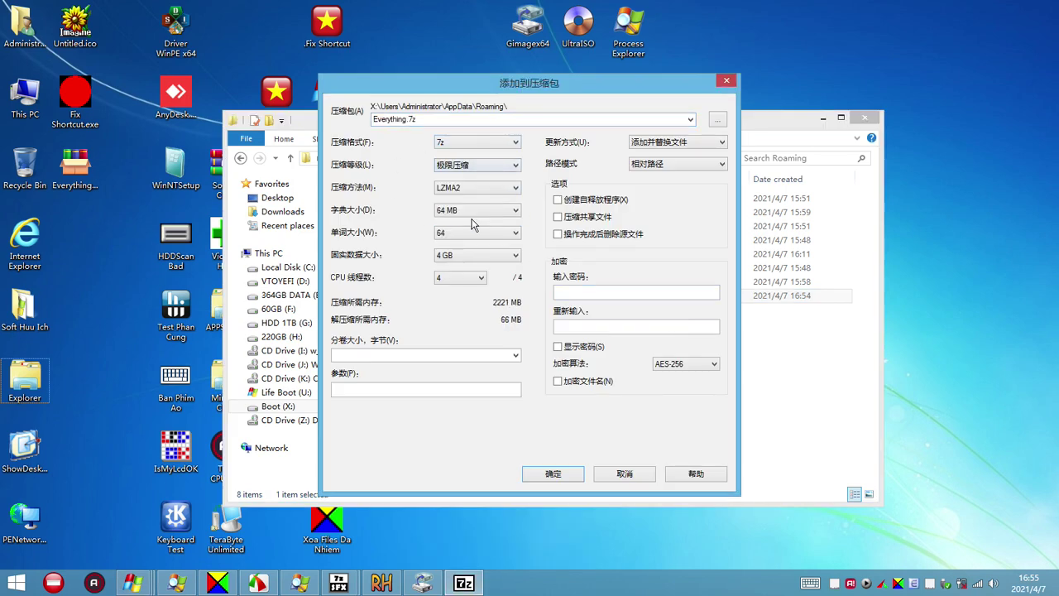
left_click(491, 146)
left_click(467, 154)
left_click(476, 165)
left_click(473, 221)
left_click(726, 81)
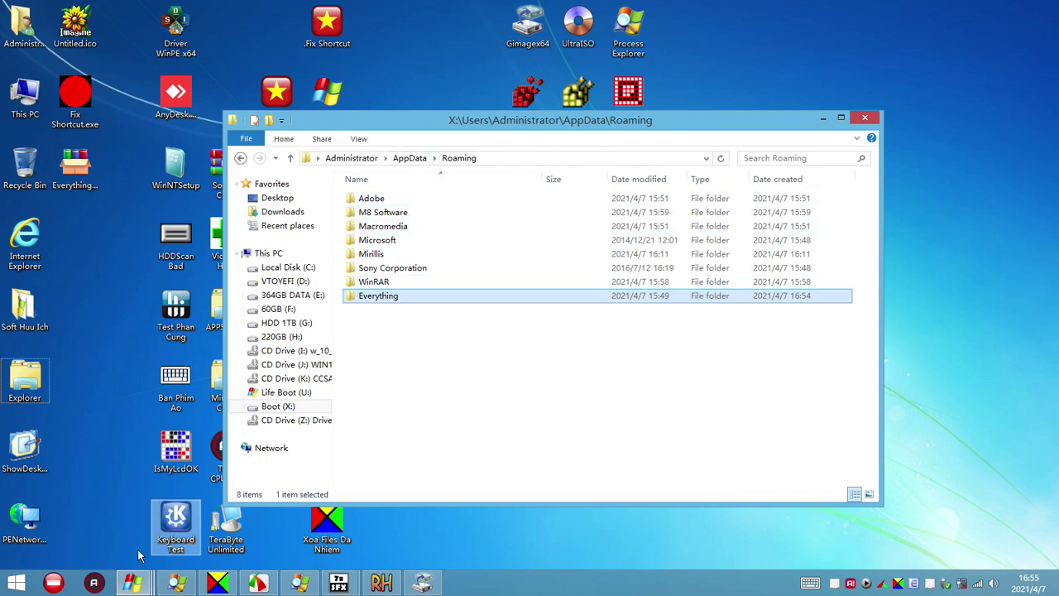
Go to Boot (X:) > Program Files > 7-Zip, permanently delete Lang, and close the window
double_click(46, 372)
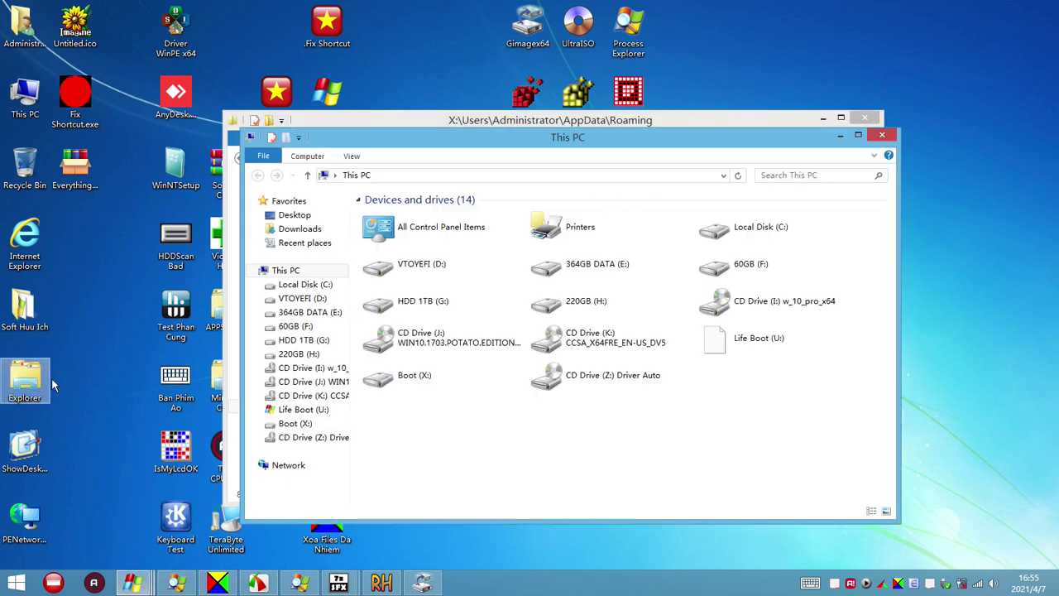
left_click(488, 382)
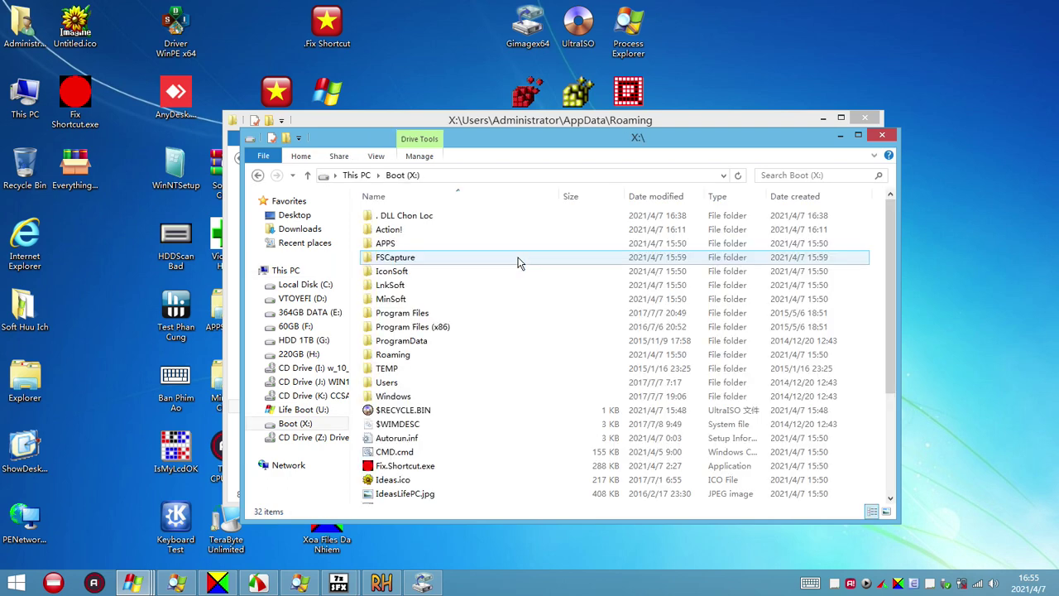
left_click(422, 315)
double_click(422, 316)
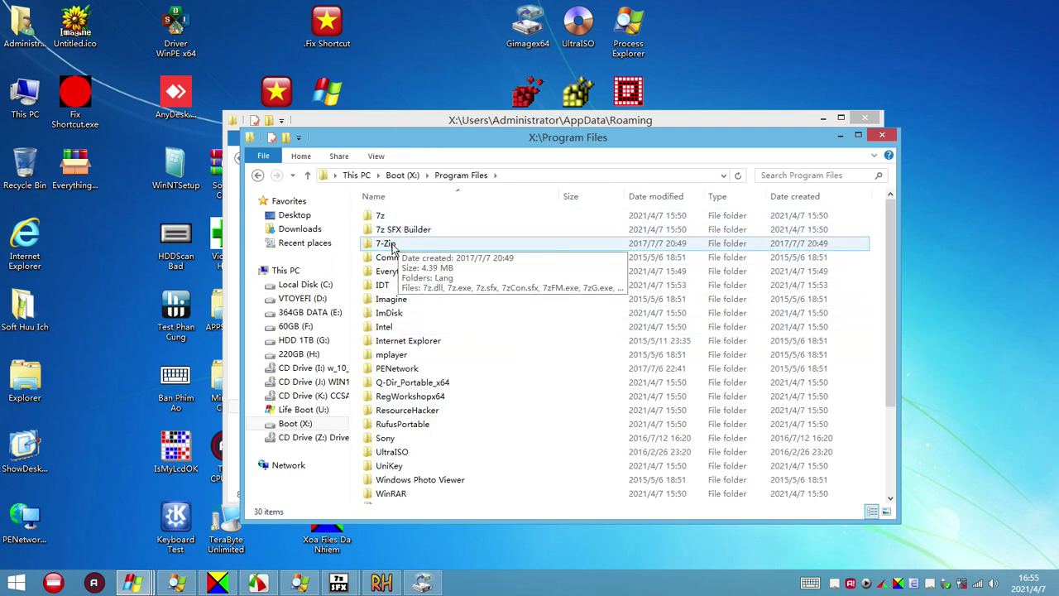
double_click(389, 245)
left_click(391, 219)
right_click(403, 220)
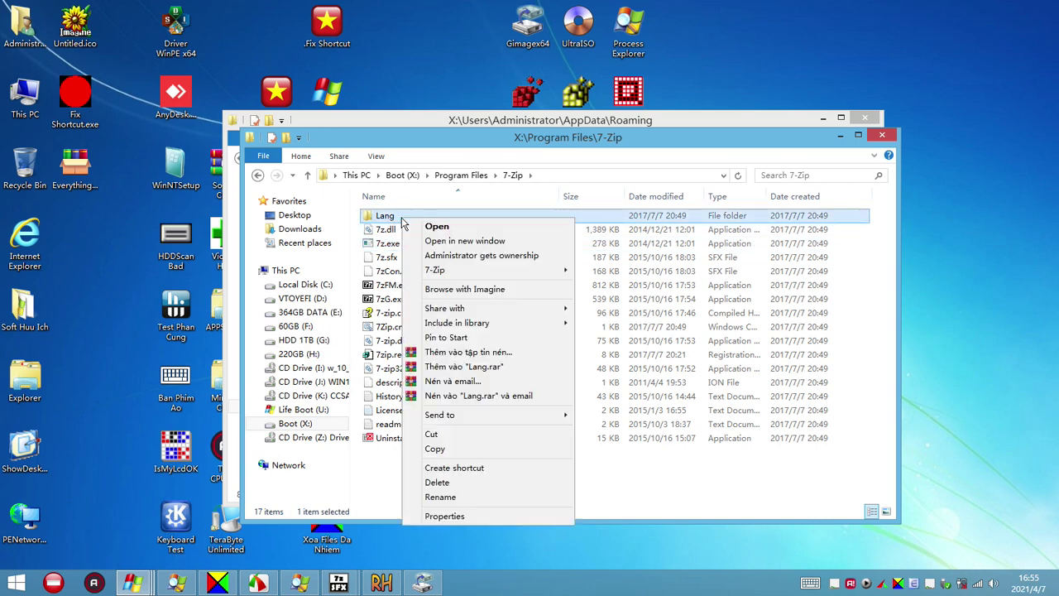
left_click(439, 482)
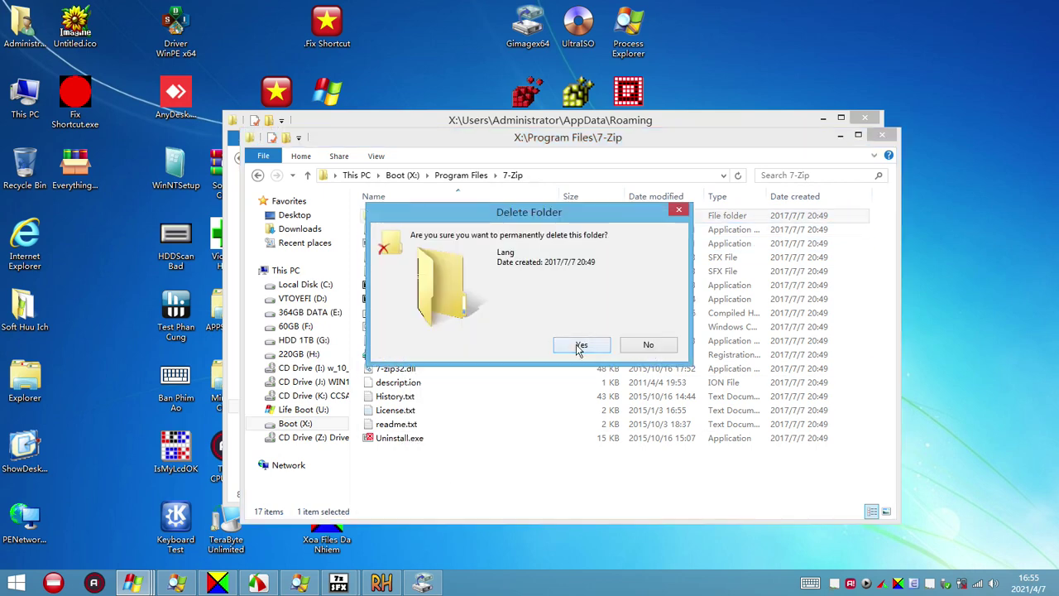
left_click(566, 344)
left_click(882, 135)
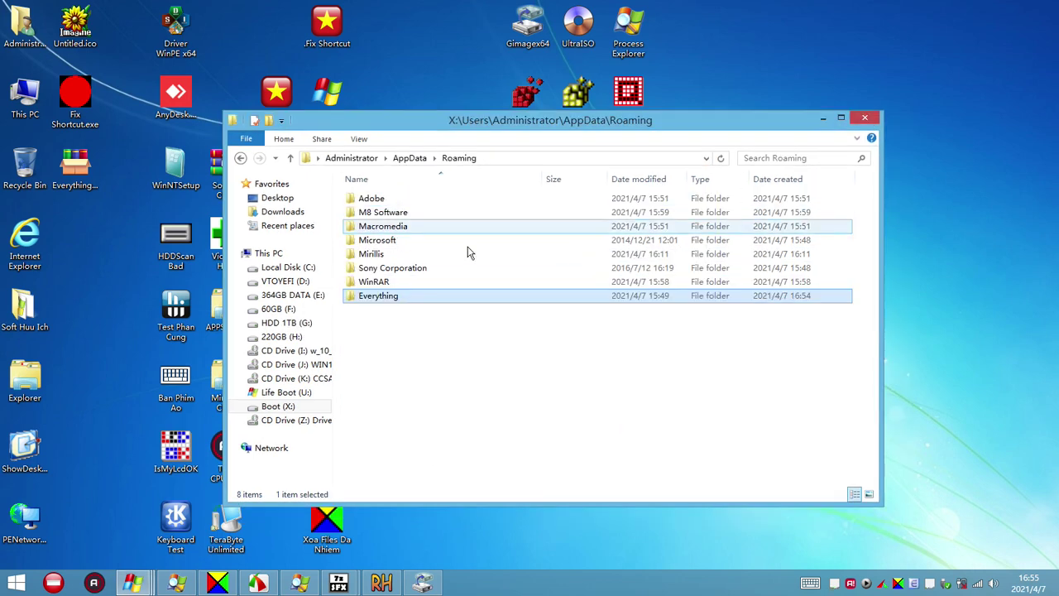
Archive the Everything folder as Everything.7z with Ultra compression, then select the new archive
right_click(401, 298)
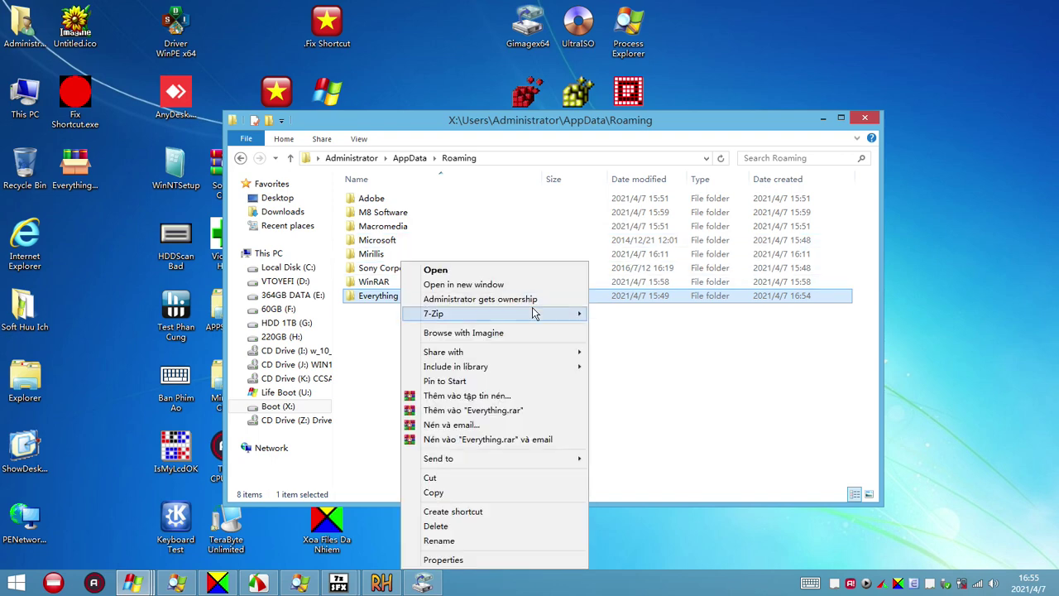
mouse_move(579, 313)
left_click(627, 314)
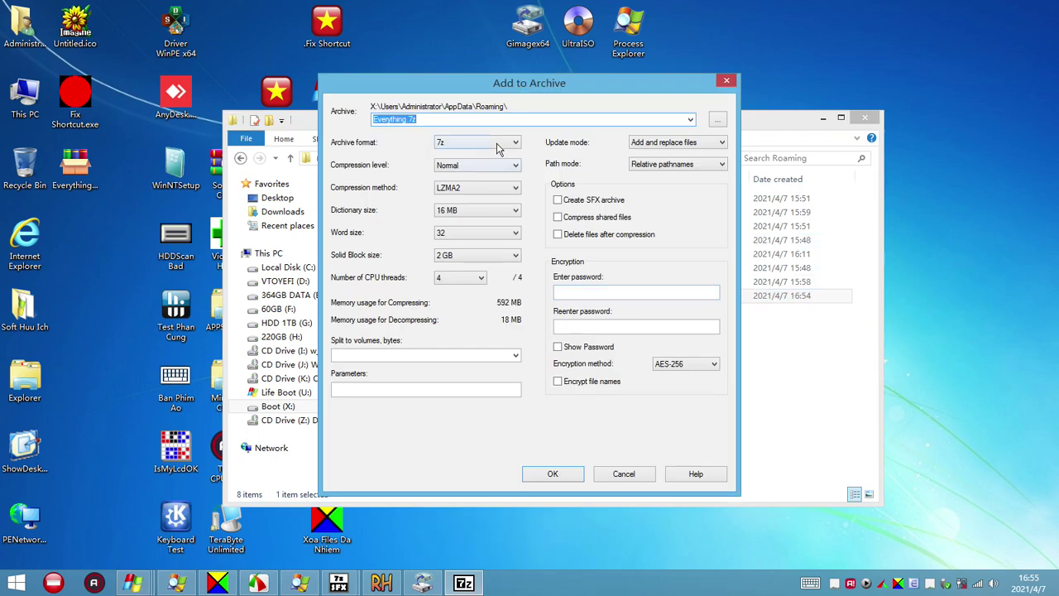
left_click(497, 170)
left_click(464, 222)
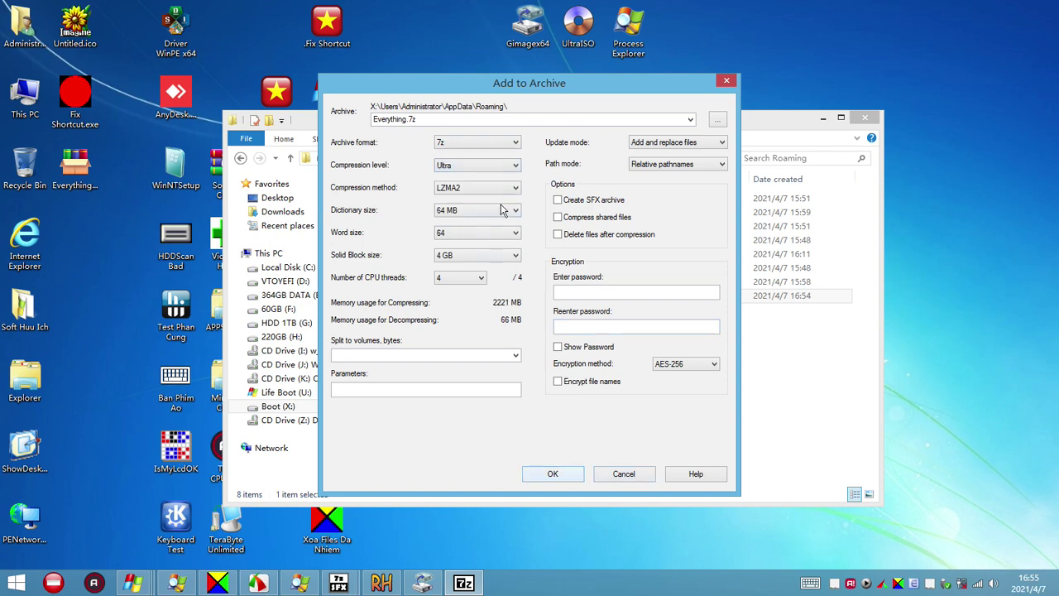
left_click(497, 169)
left_click(494, 171)
left_click(569, 475)
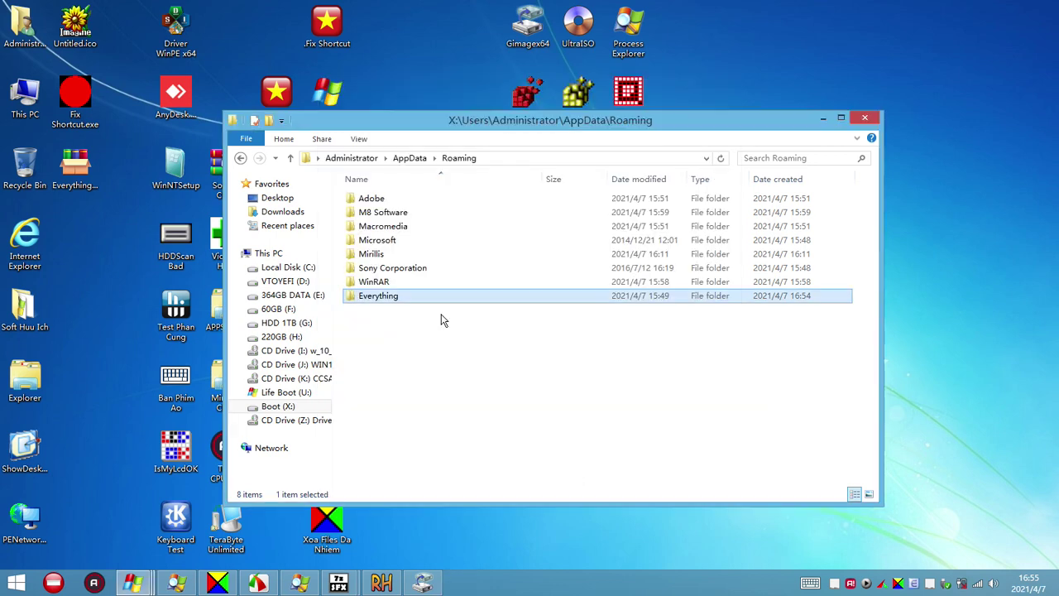
left_click(395, 317)
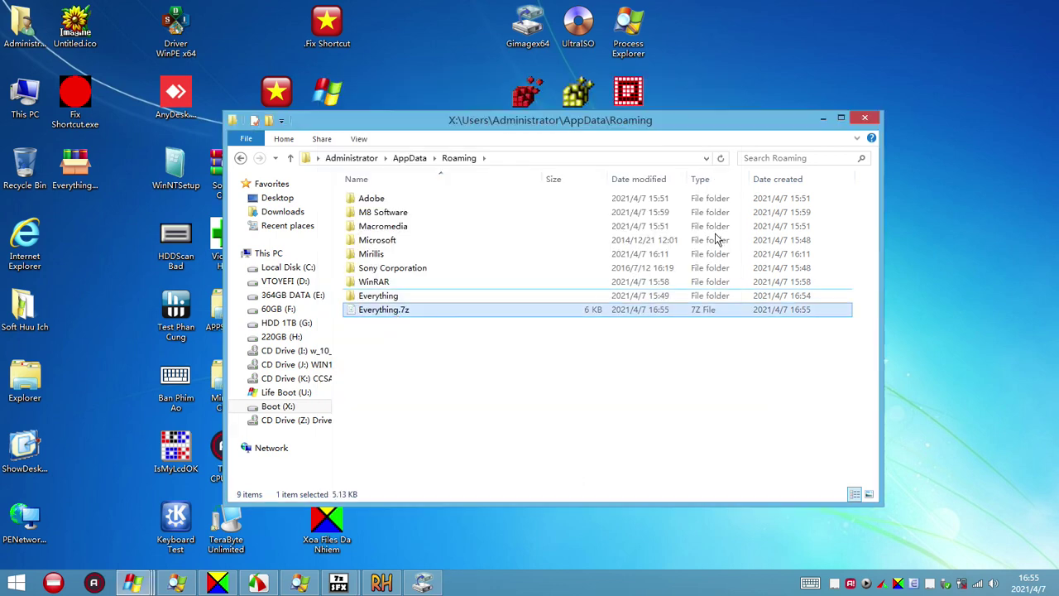
Set the SFX to hide all extraction dialogs, then go through the tabs to the SFX options
left_click(823, 118)
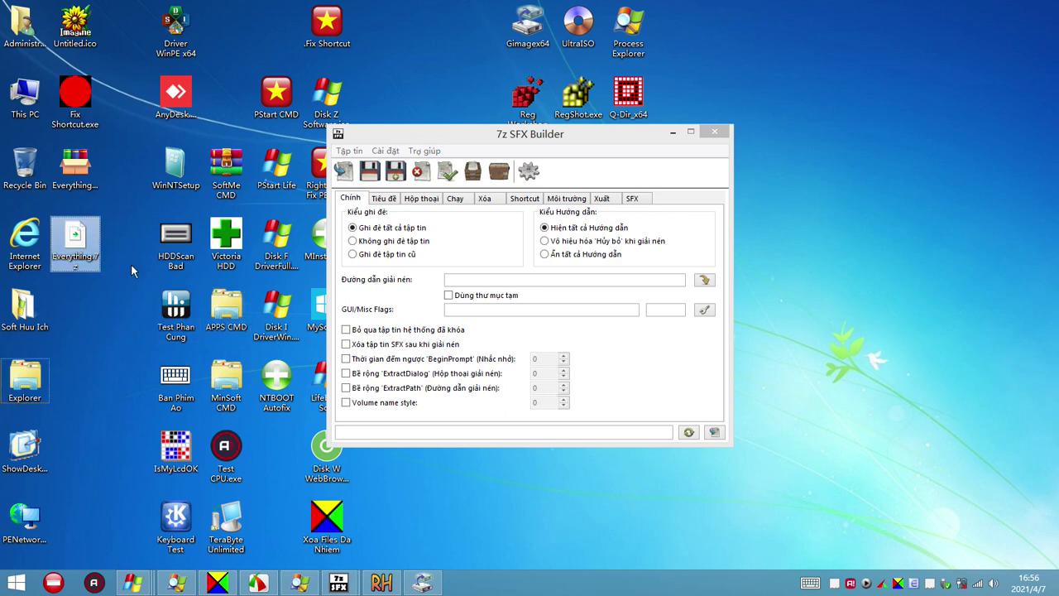
left_click(411, 234)
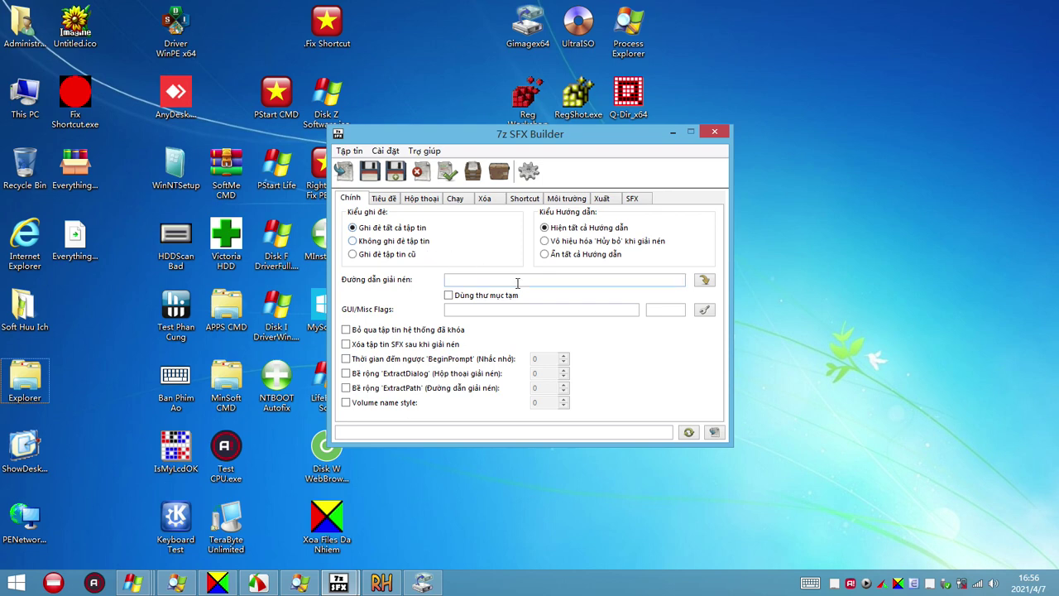
left_click(456, 201)
left_click(485, 200)
left_click(527, 202)
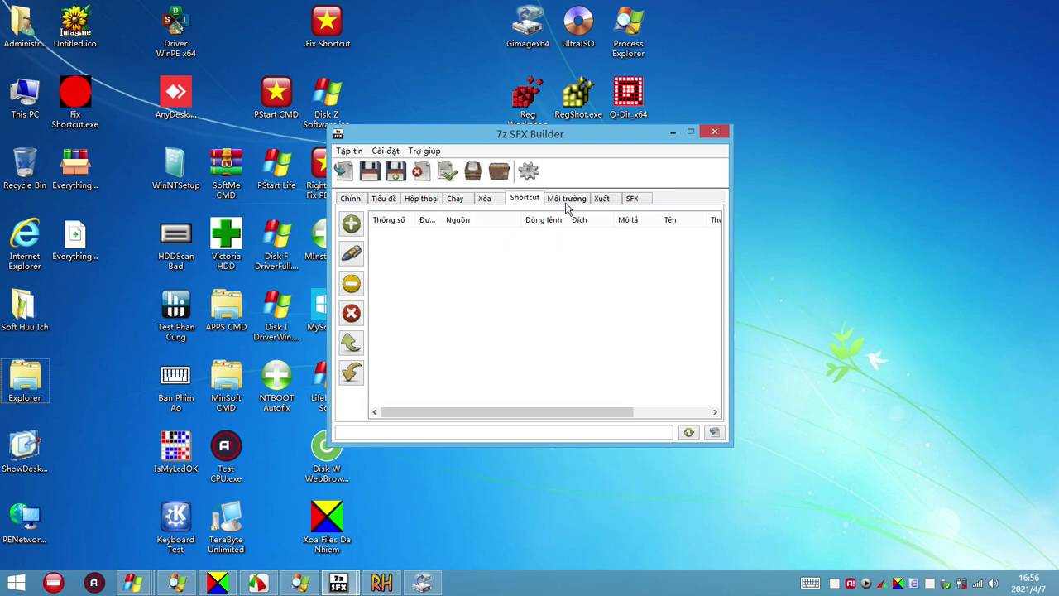
left_click(570, 201)
left_click(602, 201)
left_click(649, 203)
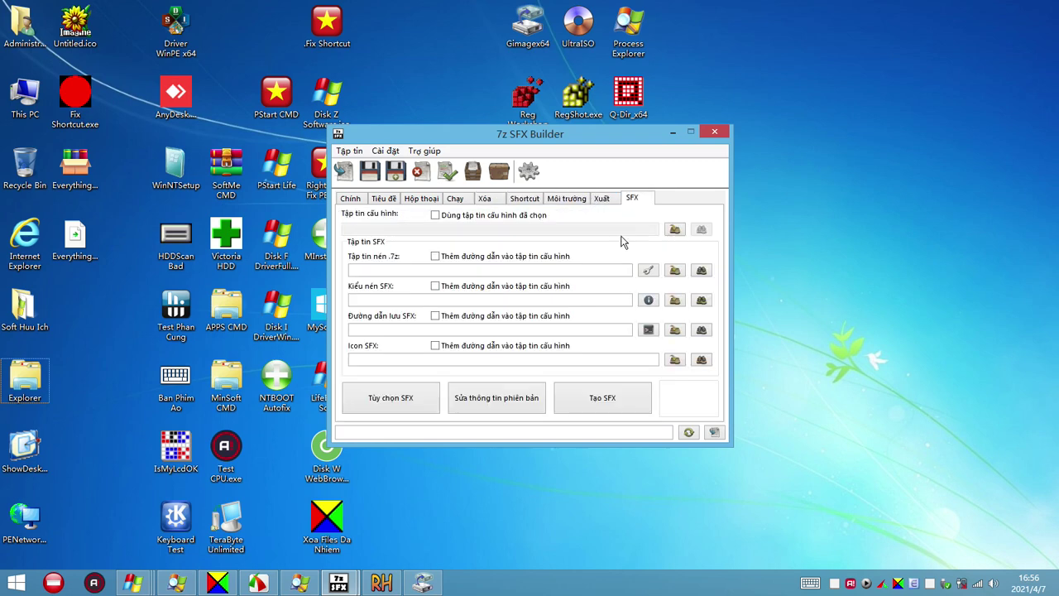
left_click(393, 402)
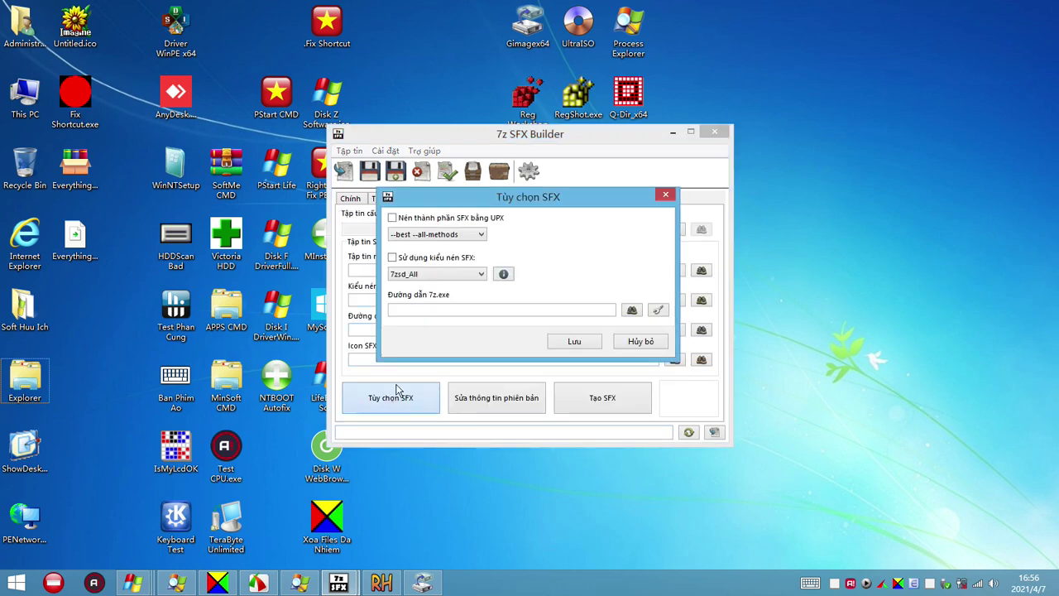
Select the 7zsd_All SFX module and enter 123 as file version, company name and description
left_click(393, 258)
left_click(582, 341)
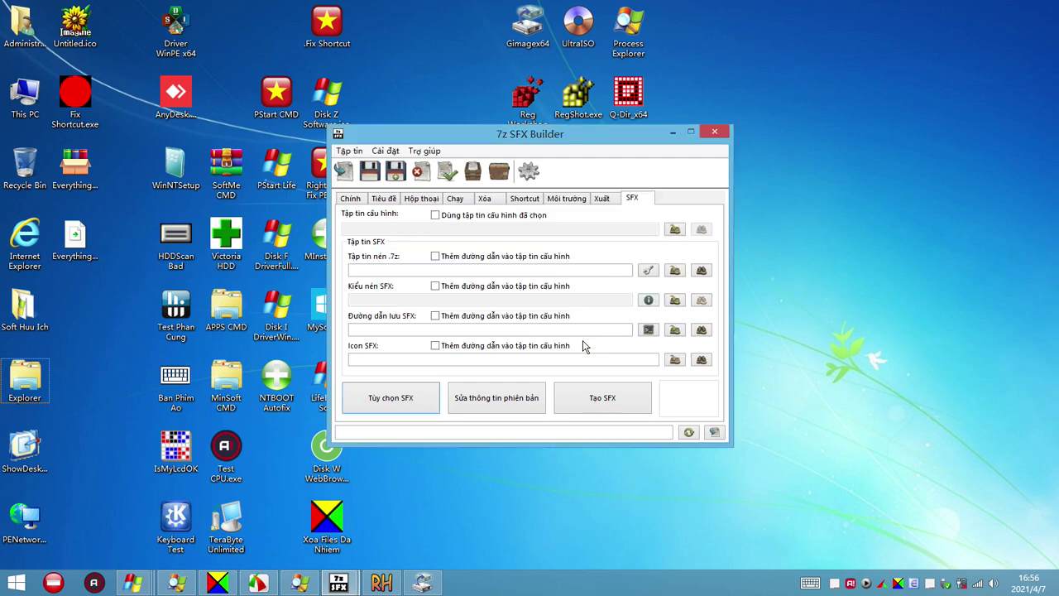
left_click(494, 404)
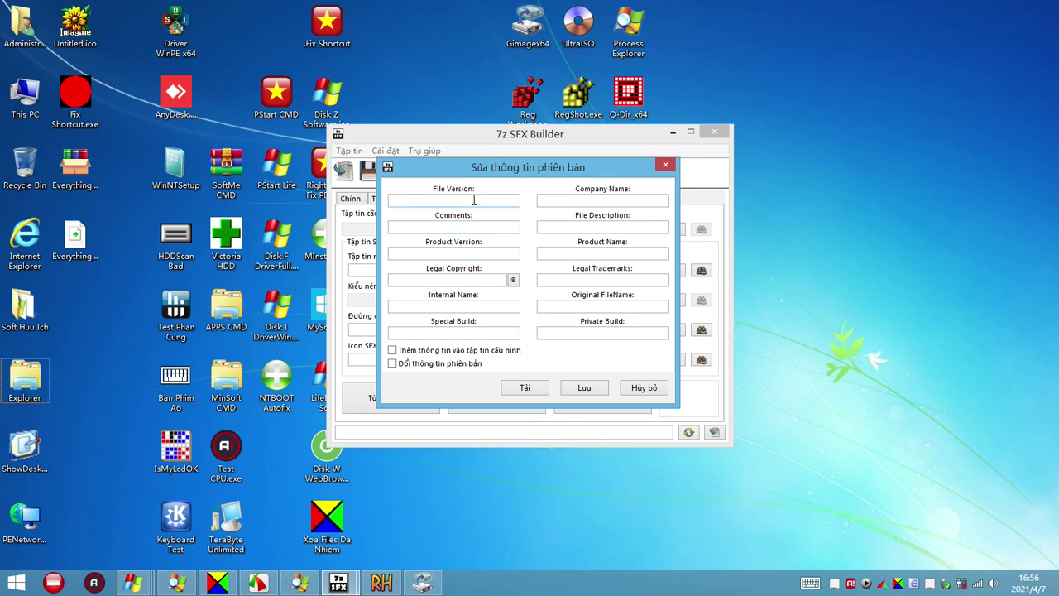
type("123")
left_click(587, 201)
type("123")
left_click(573, 227)
type("123")
left_click(578, 387)
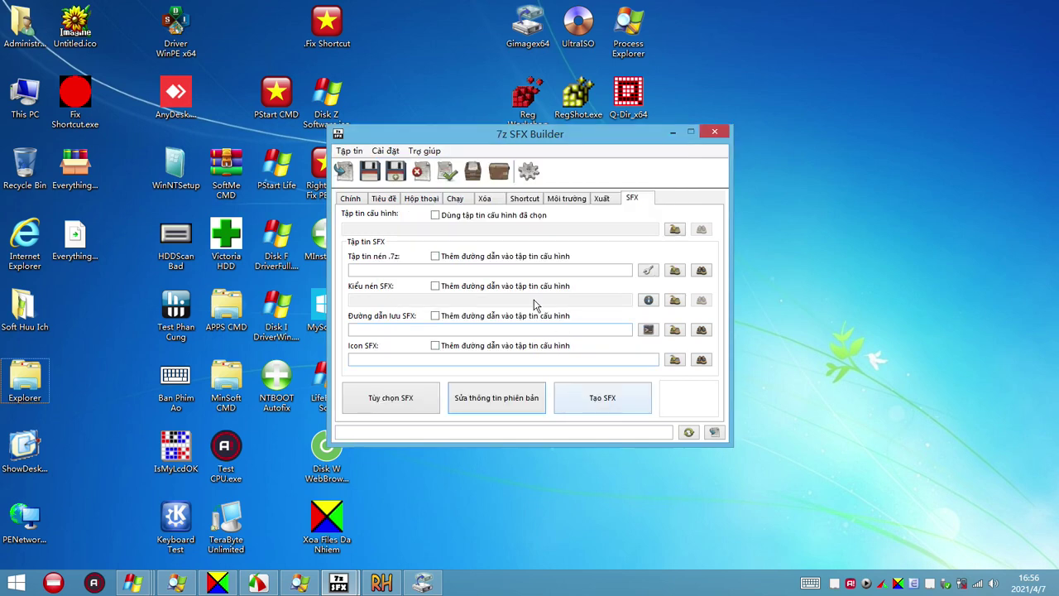
Enable replacing the version information and save it
left_click(467, 400)
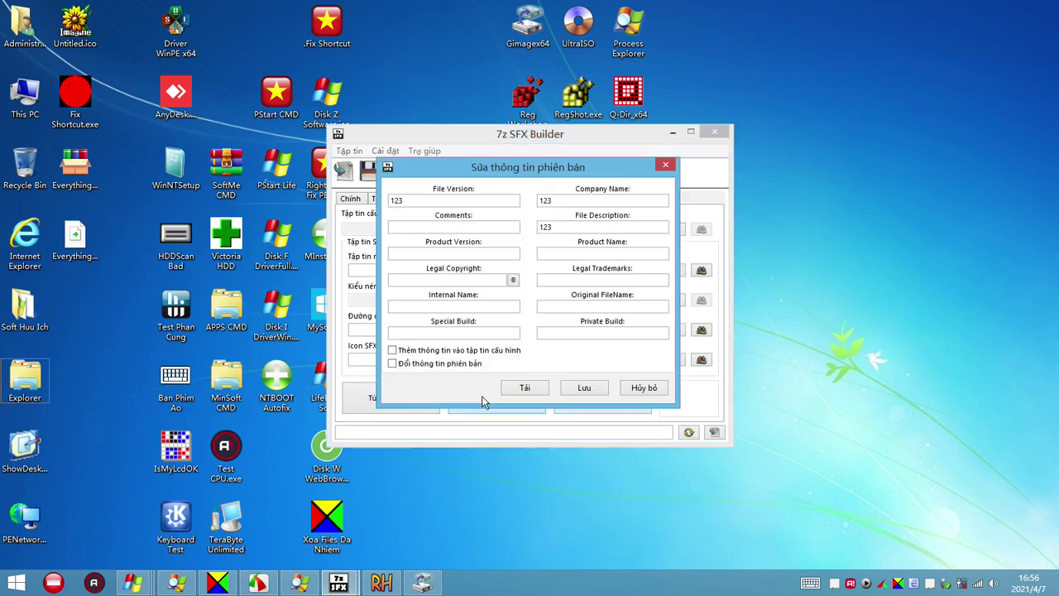
left_click(394, 365)
left_click(406, 201)
left_click(584, 388)
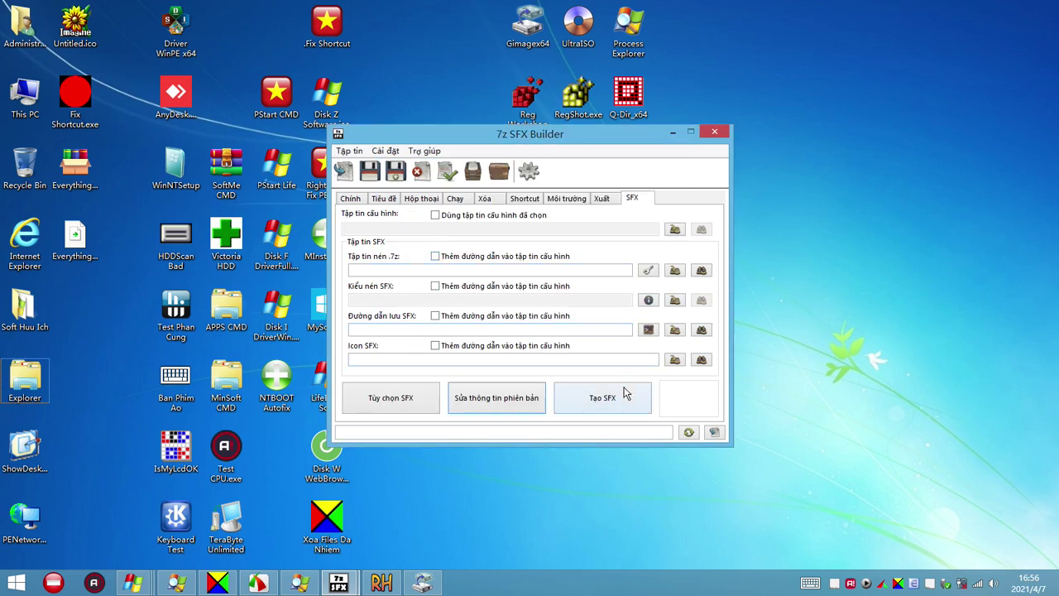
Choose Everything.7z on the desktop as the archive to pack
left_click(701, 270)
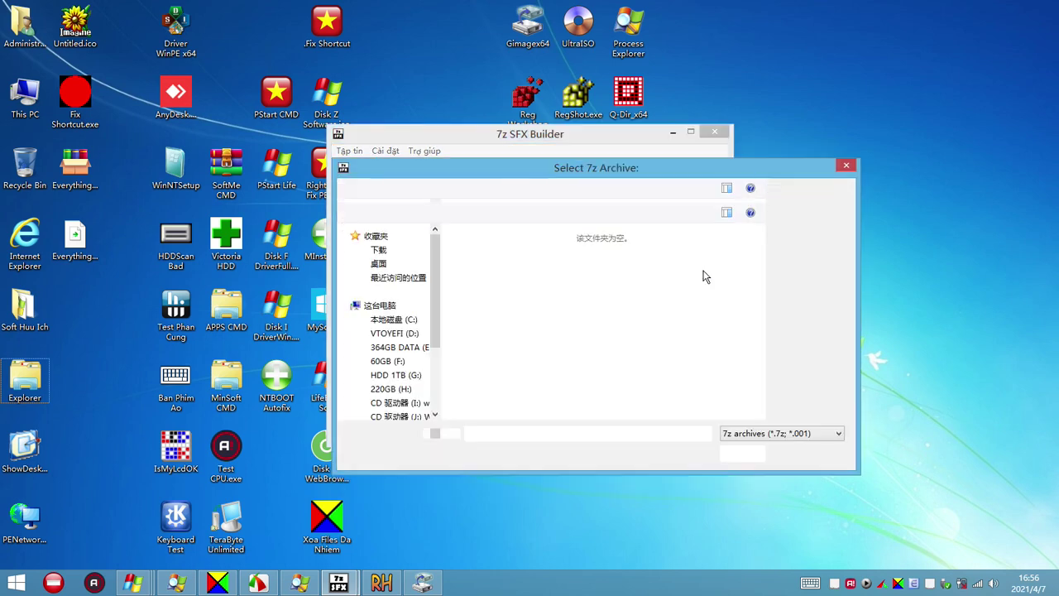
left_click(554, 332)
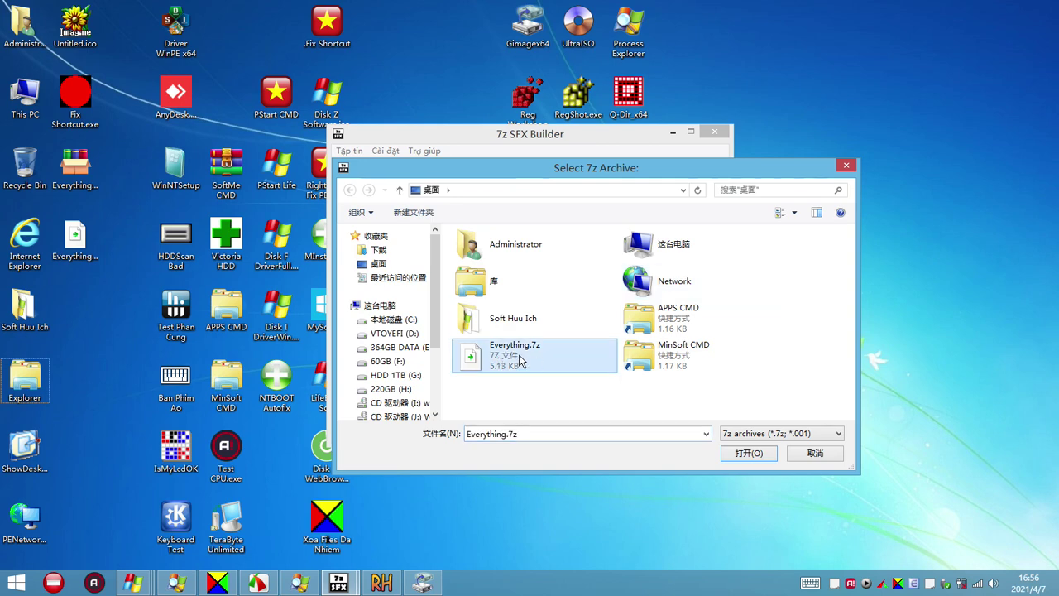
double_click(579, 337)
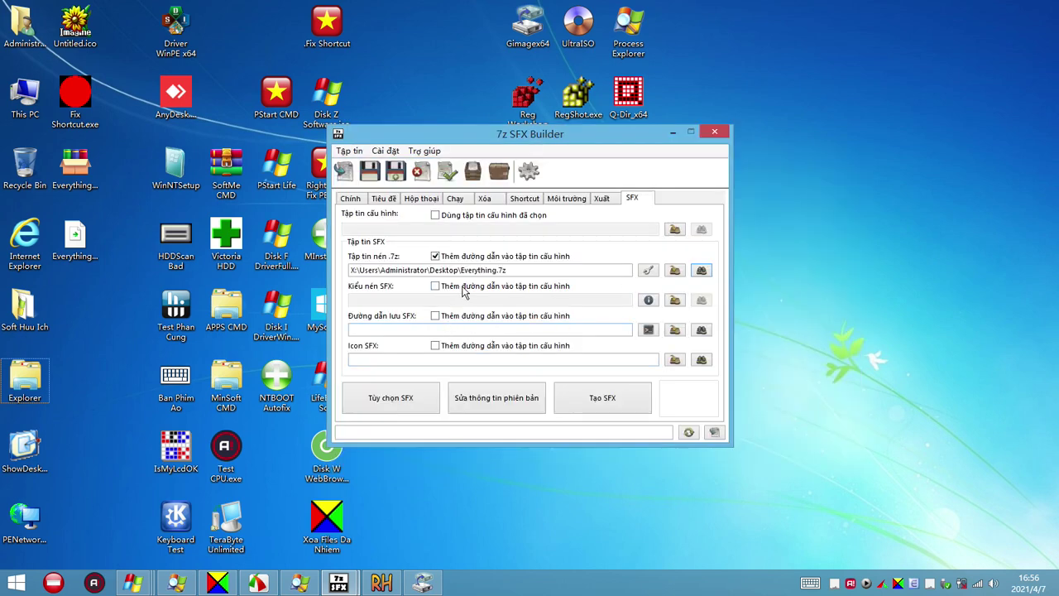
Save the SFX output as Everything.exe on the desktop, replacing the existing file
left_click(701, 329)
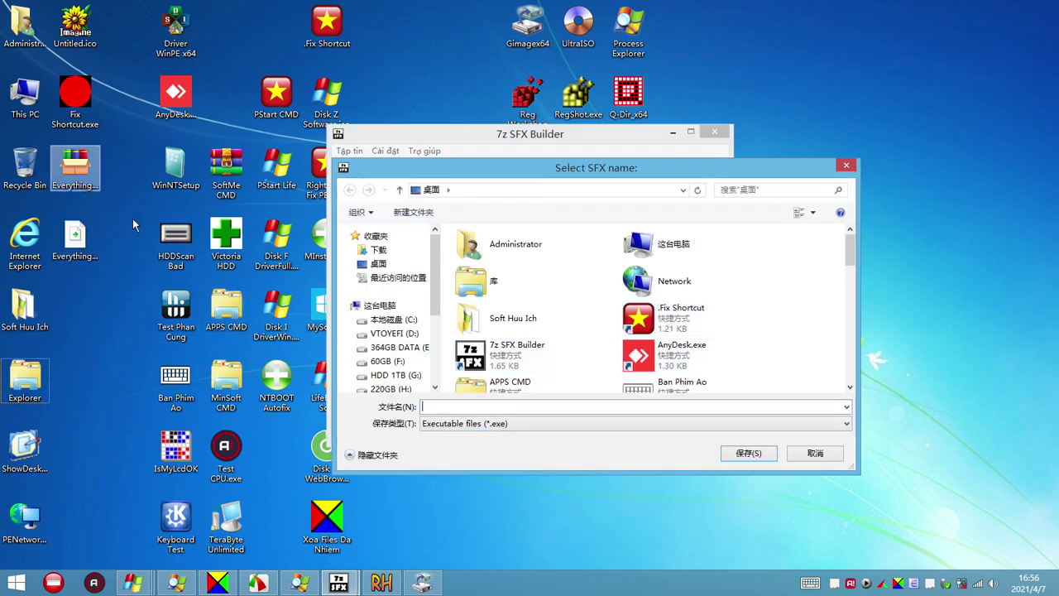
double_click(591, 169)
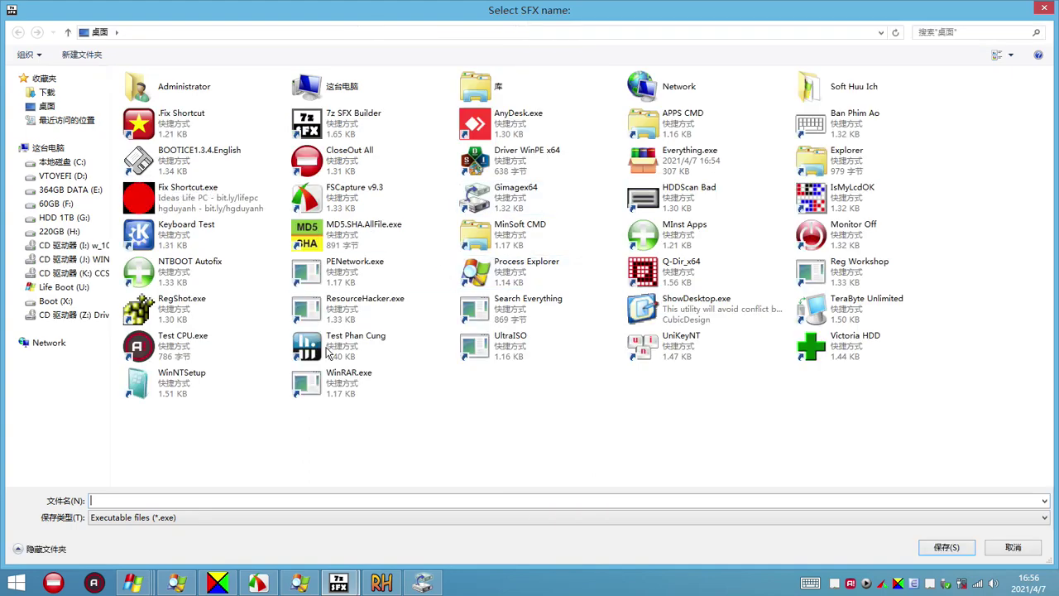
left_click(691, 162)
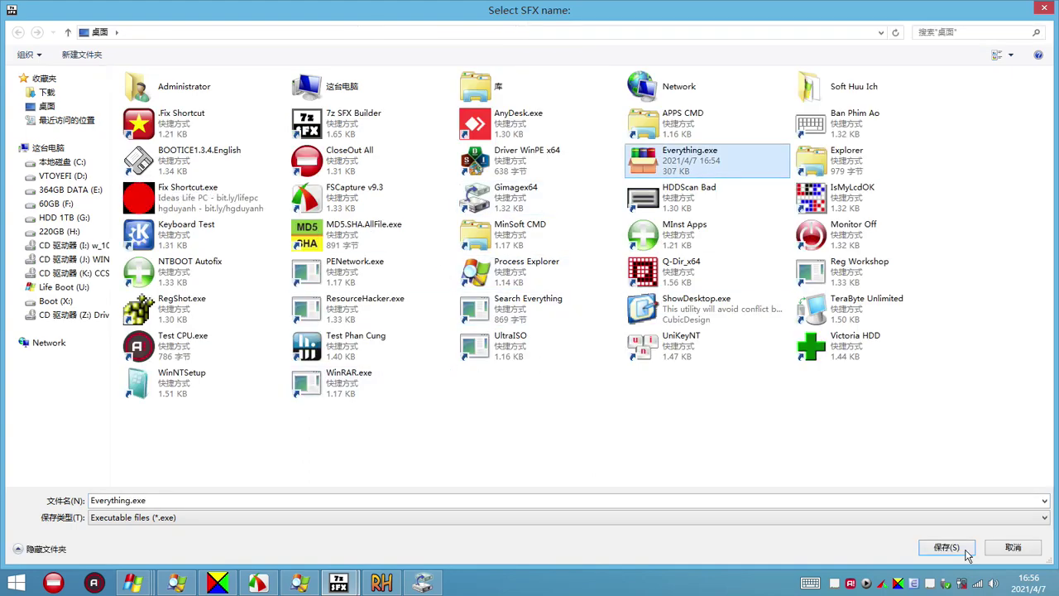
left_click(948, 547)
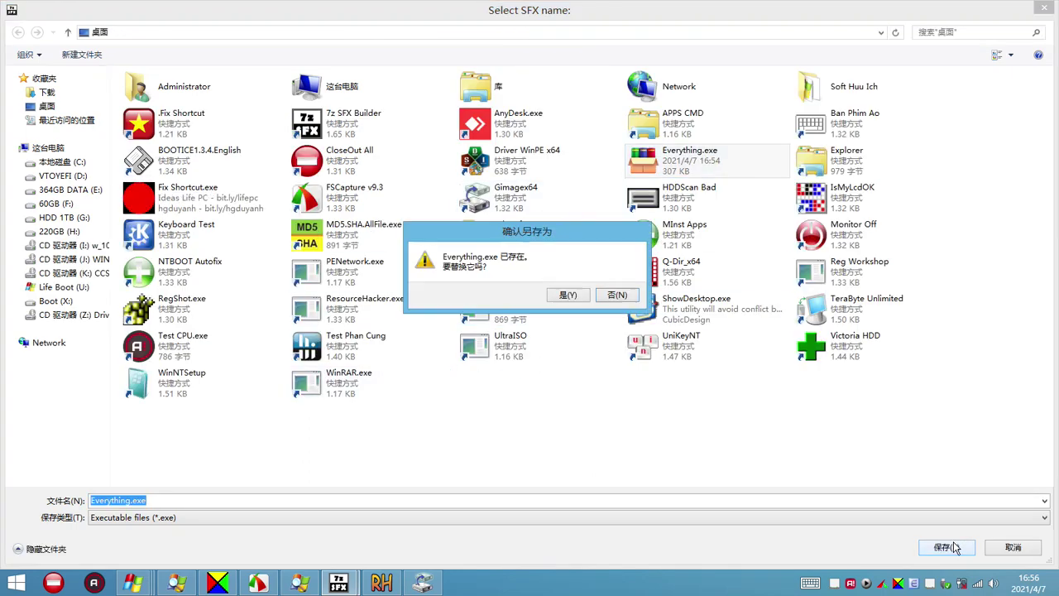
left_click(571, 295)
left_click(429, 360)
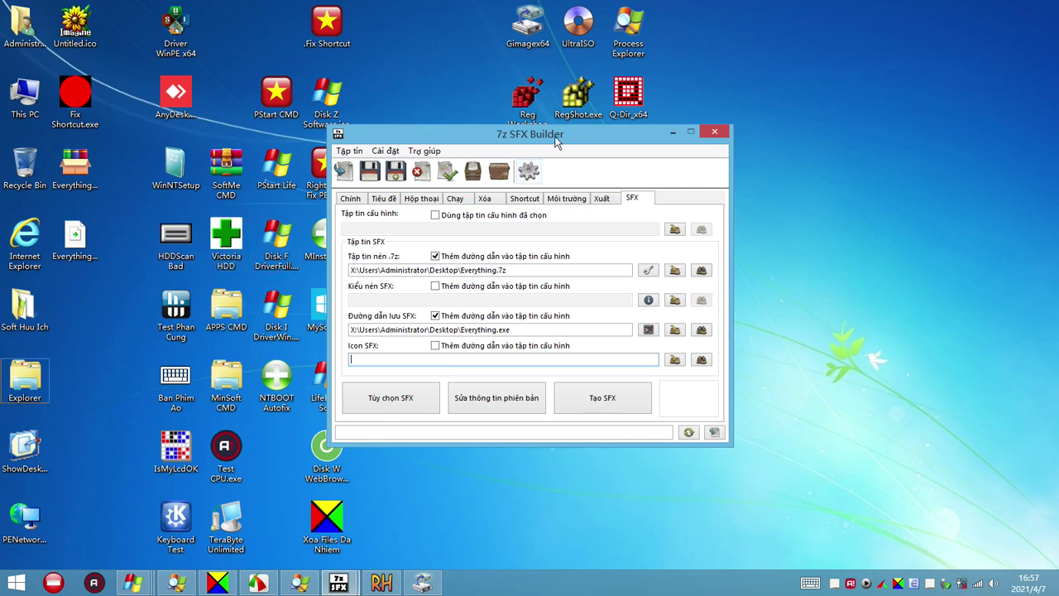
Set the SFX icon to LifeBoot.ico from the Life Boot (U:) drive
left_click_drag(556, 142, 903, 147)
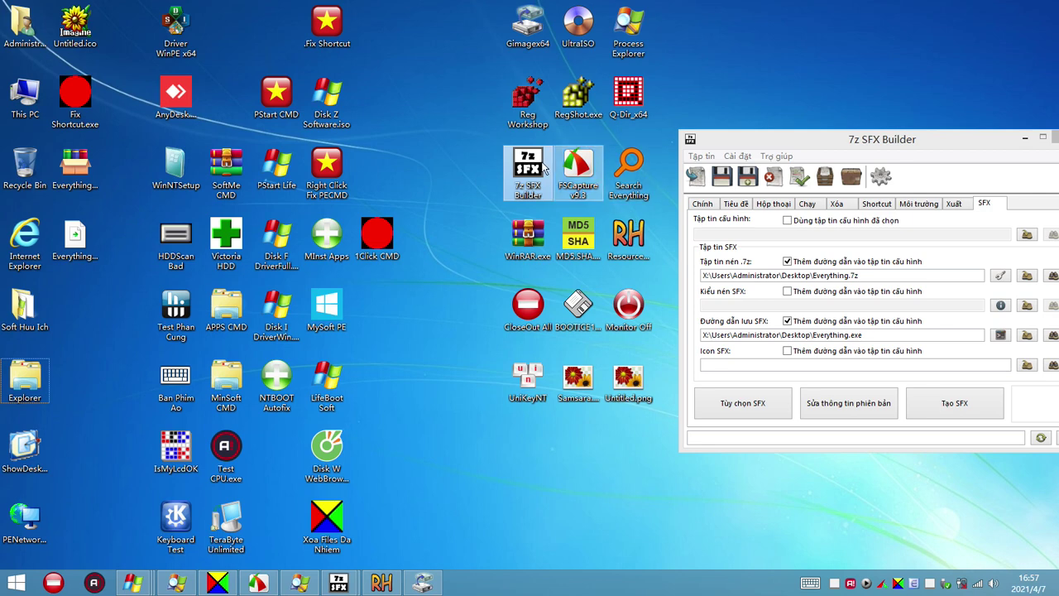
left_click_drag(825, 139, 621, 142)
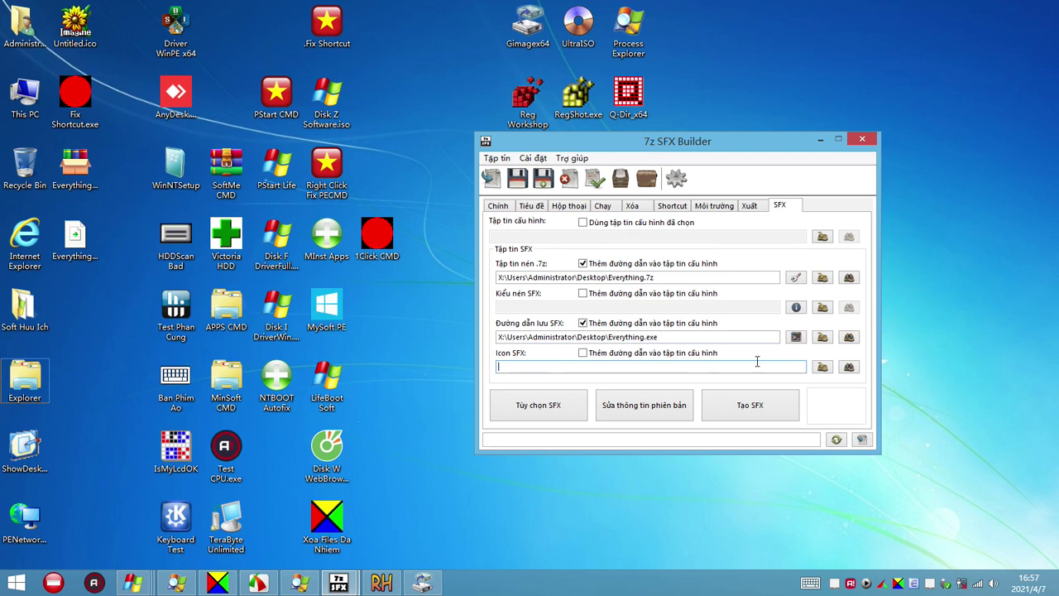
left_click(848, 368)
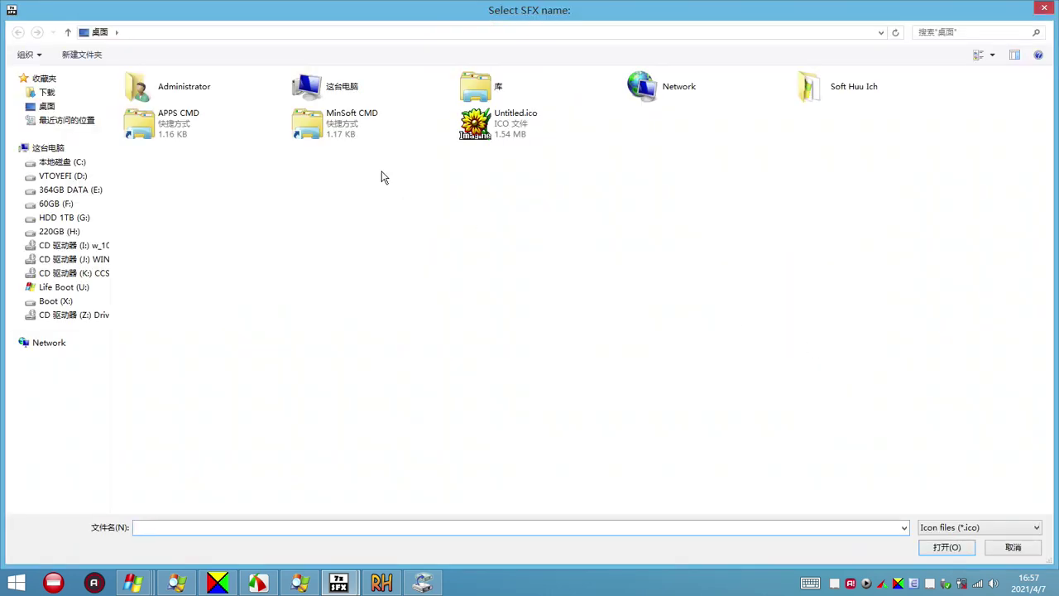
left_click(504, 130)
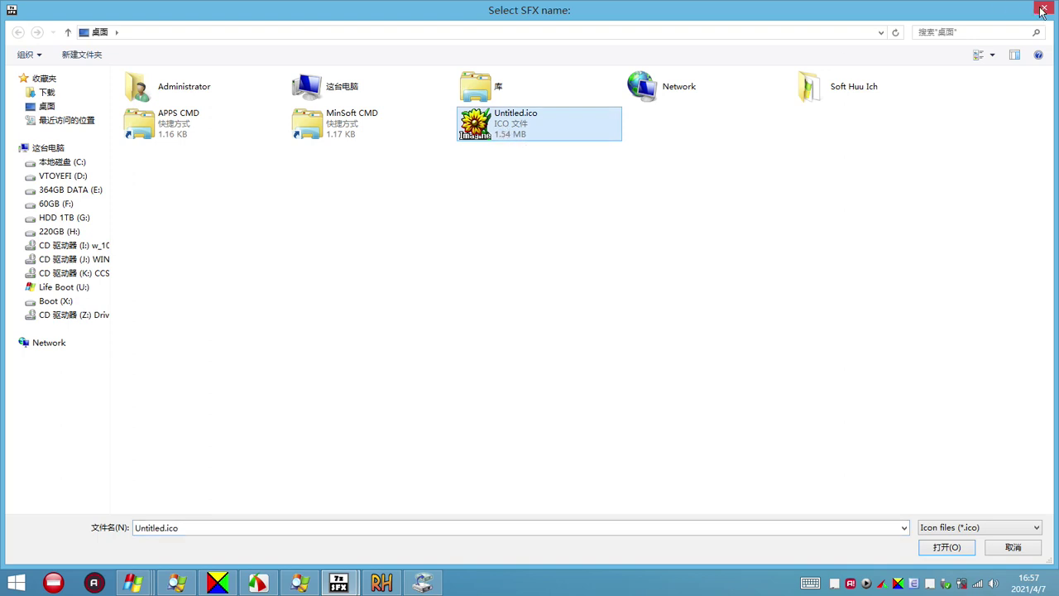
left_click(63, 287)
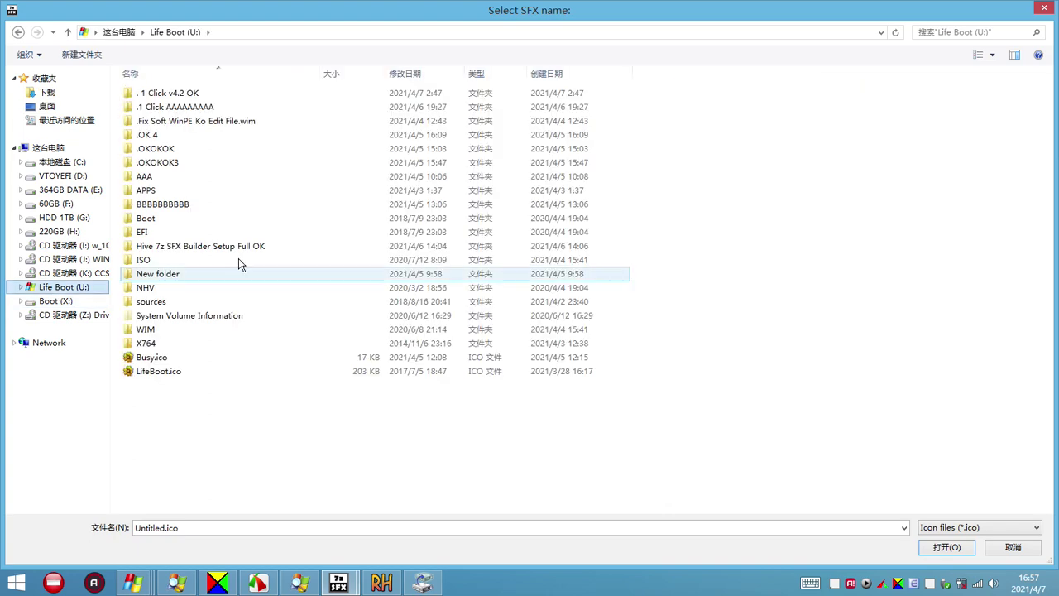
double_click(167, 377)
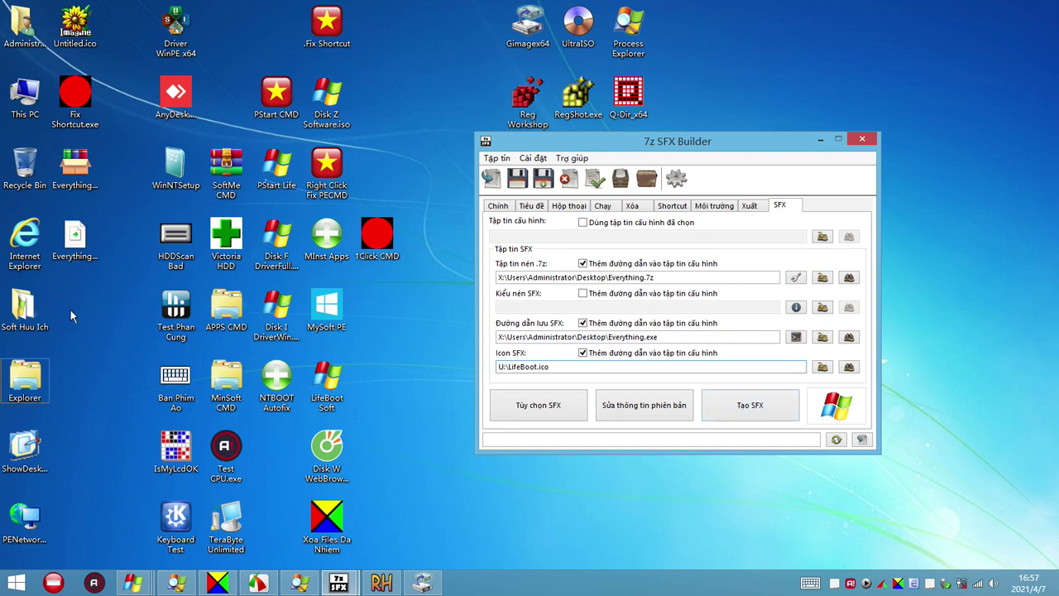
left_click(74, 170)
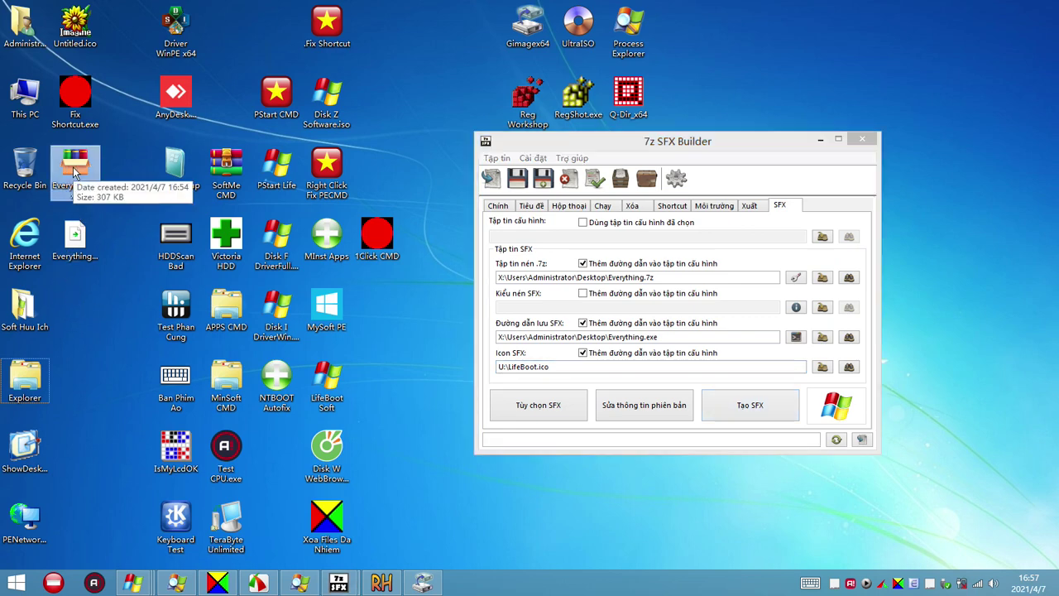
Permanently delete the old Everything.exe from the desktop and build the new SFX
left_click(78, 175)
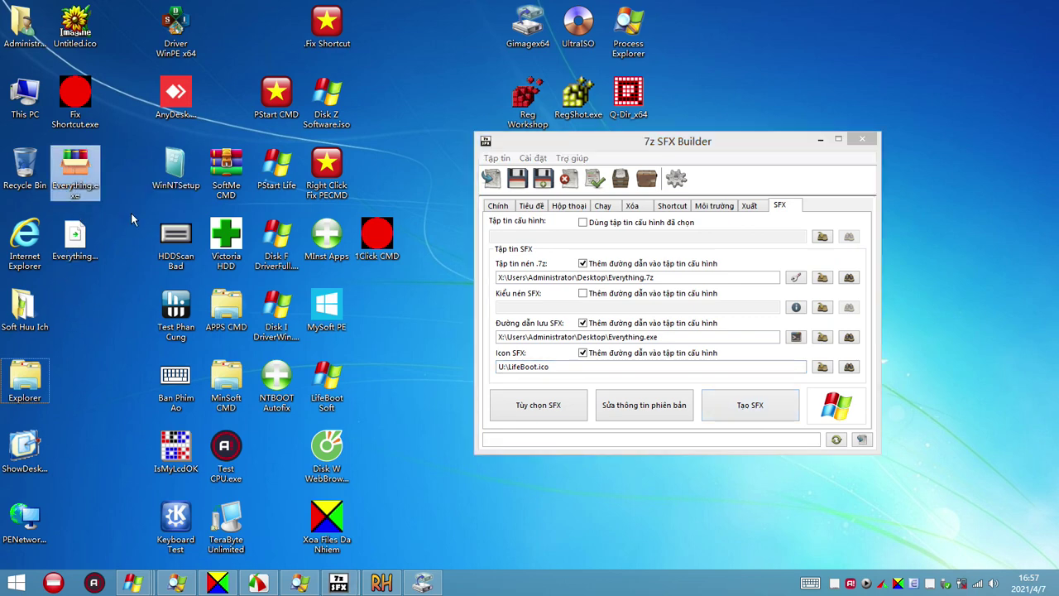
right_click(75, 176)
left_click(142, 526)
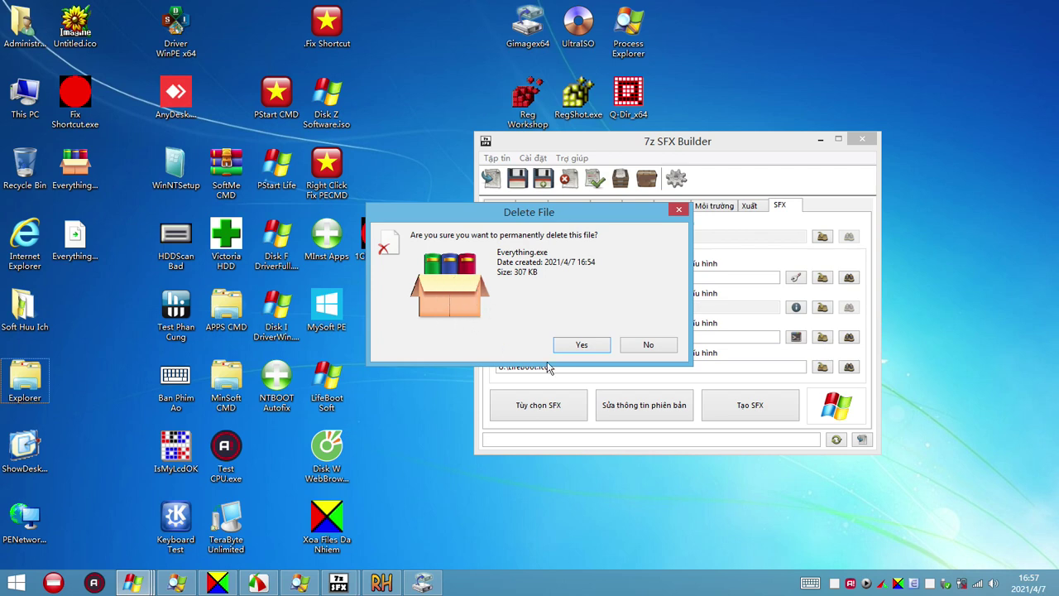
left_click(592, 346)
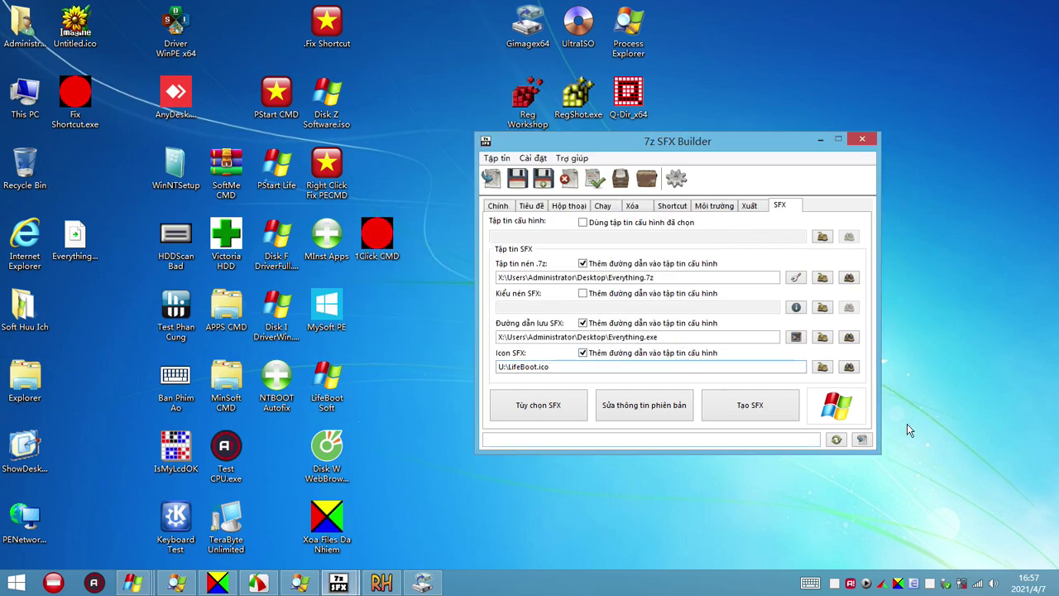
left_click(761, 410)
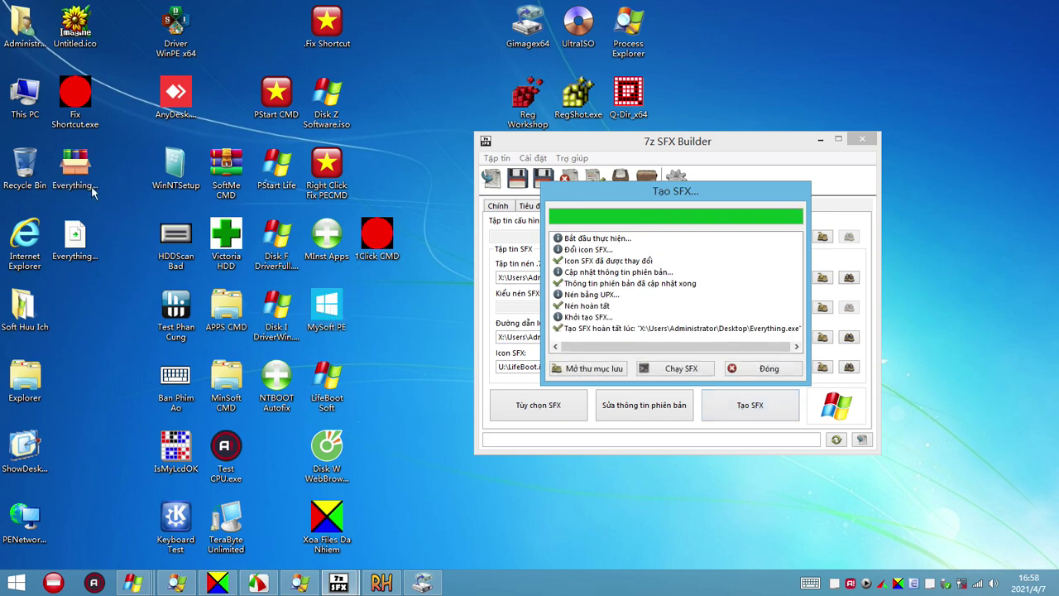
Move the Everything icon beside Soft Huu Ich and open the Boot (X:) drive
left_click_drag(74, 169, 93, 327)
right_click(81, 319)
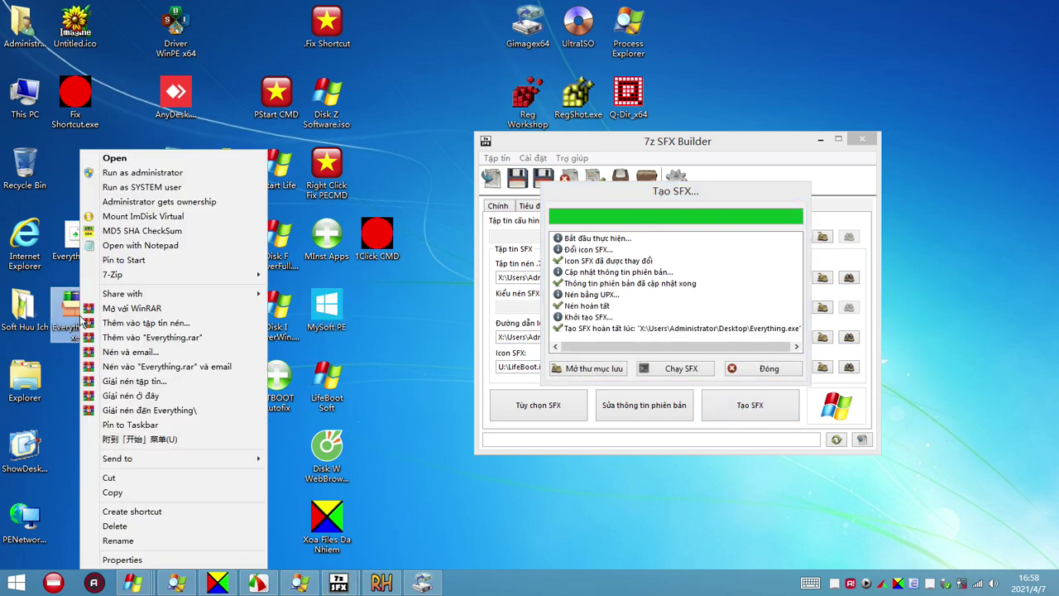
left_click(135, 478)
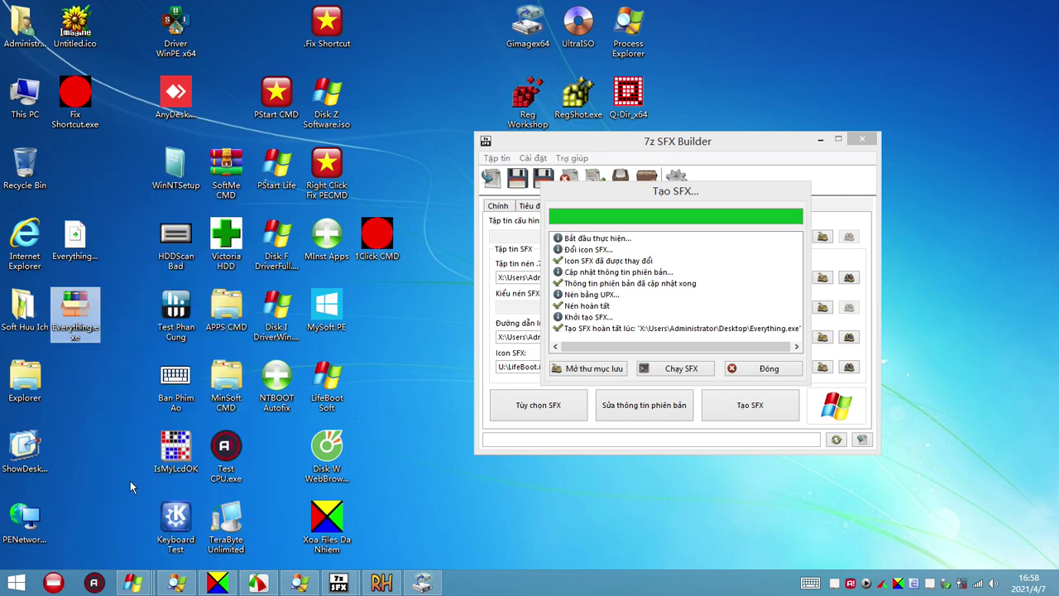
double_click(39, 380)
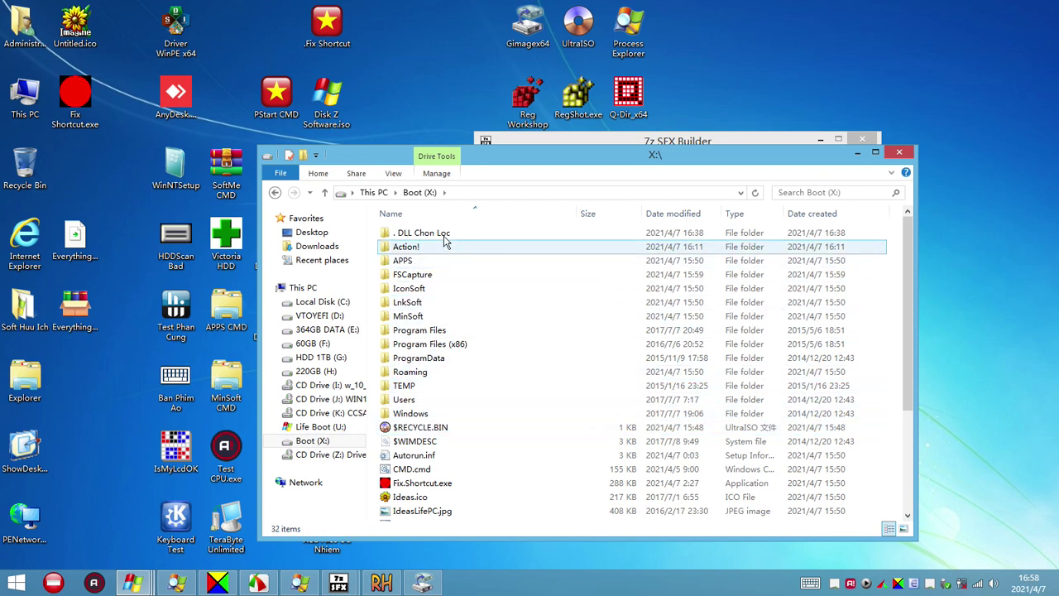
Paste Everything.exe into the . DLL Chon Loc folder and view it as extra large icons
double_click(438, 234)
key("ctrl+v")
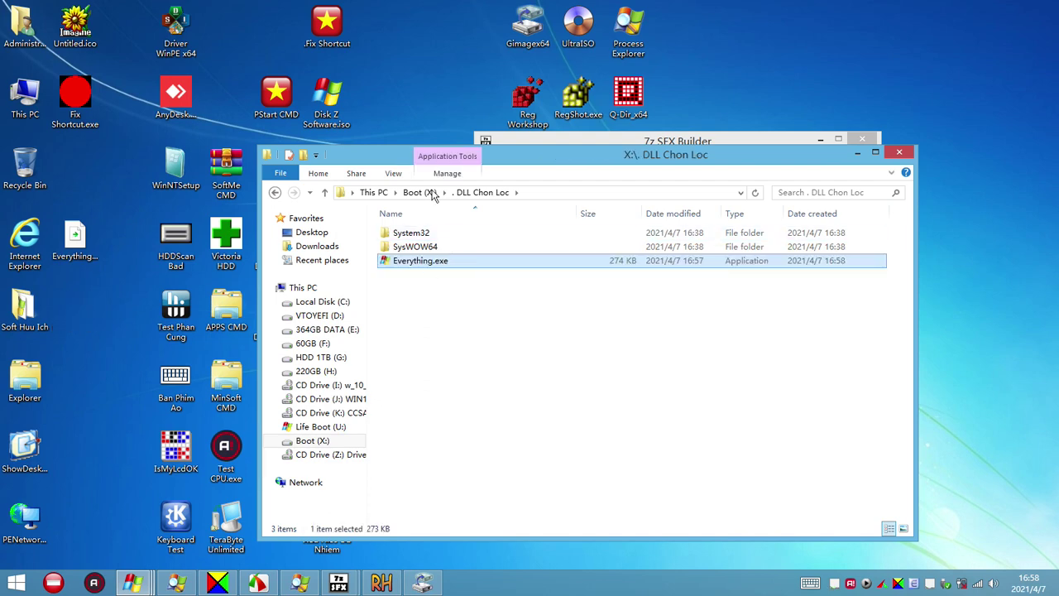
left_click(396, 174)
left_click(411, 196)
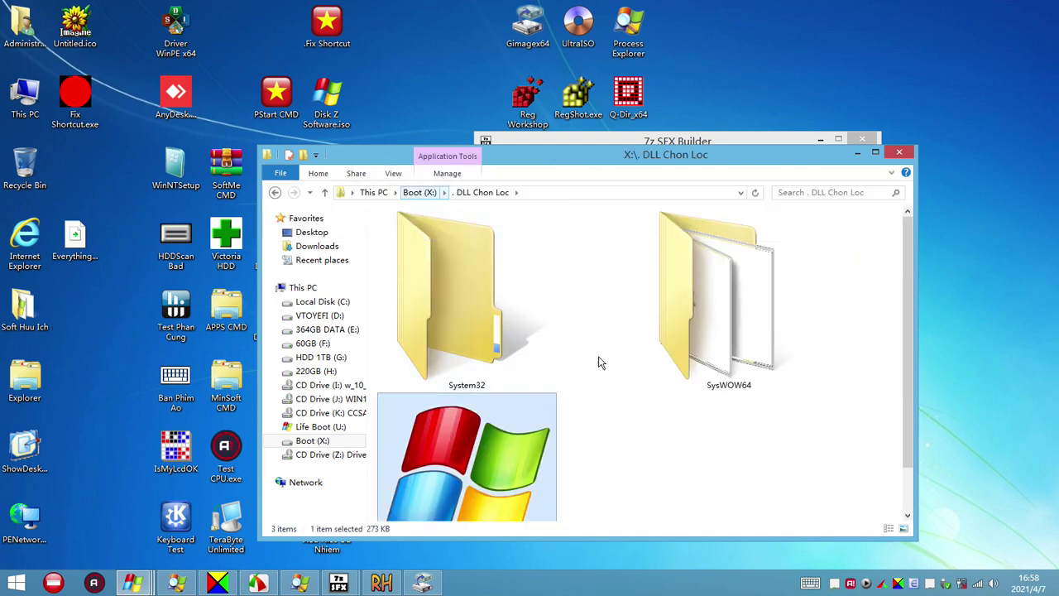
Drag Everything.exe from the folder onto the desktop and close the window
left_click(633, 427)
scroll(633, 427, "down", 1)
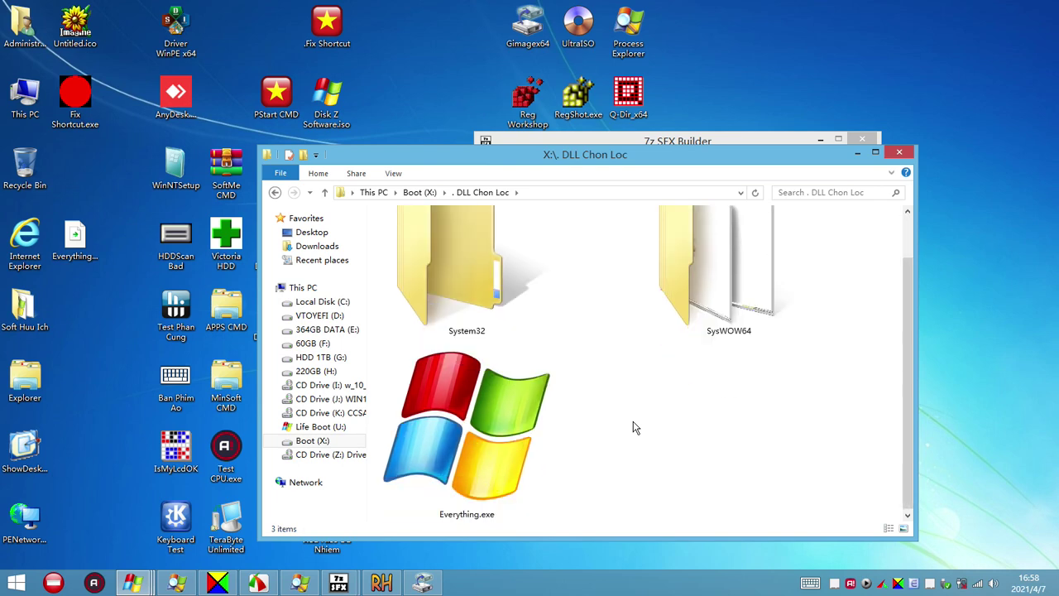
left_click(507, 450)
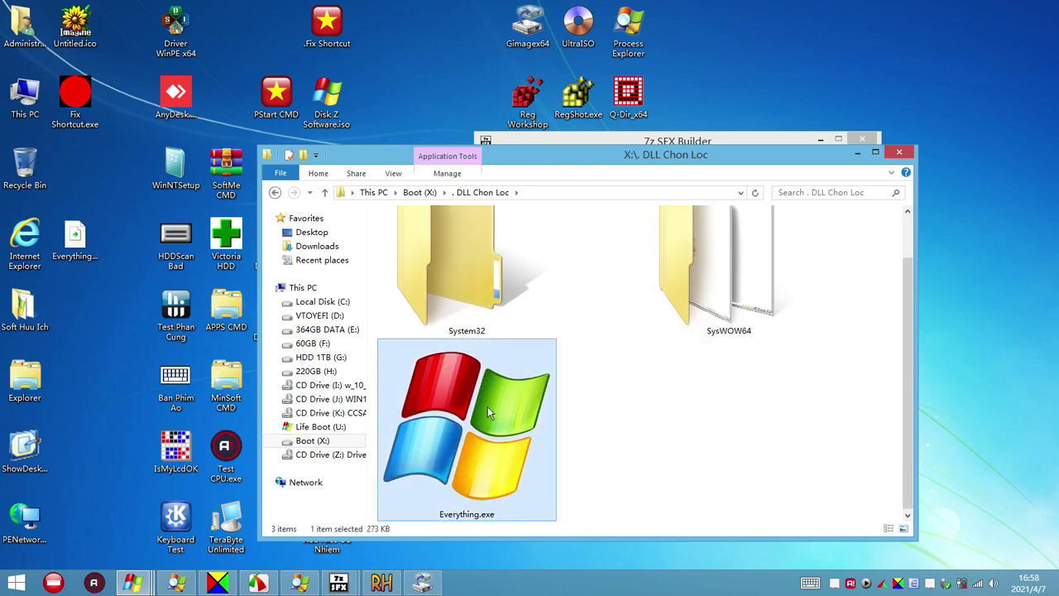
left_click_drag(487, 406, 98, 184)
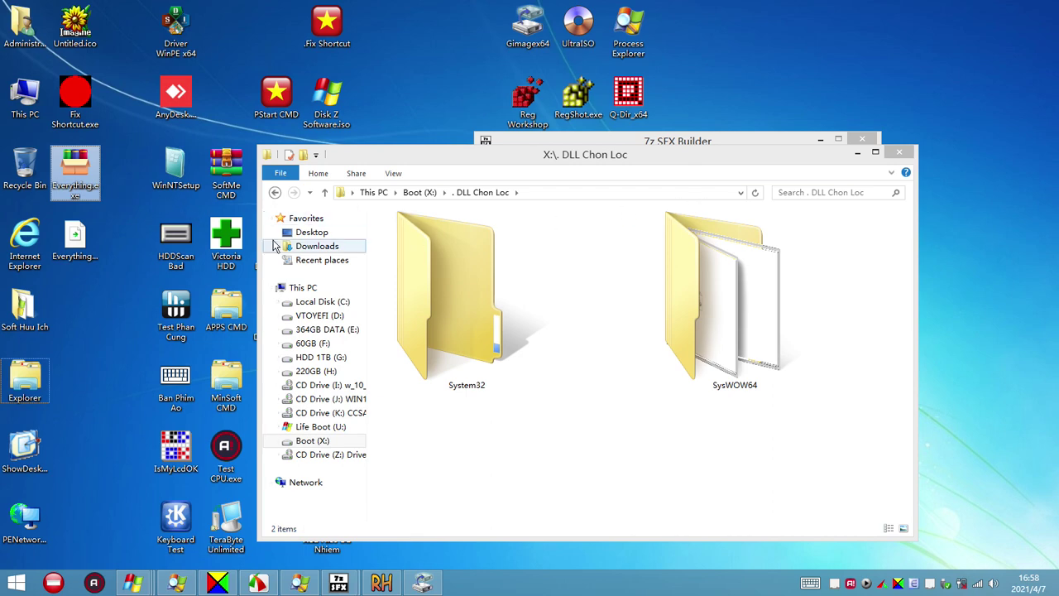
left_click(895, 153)
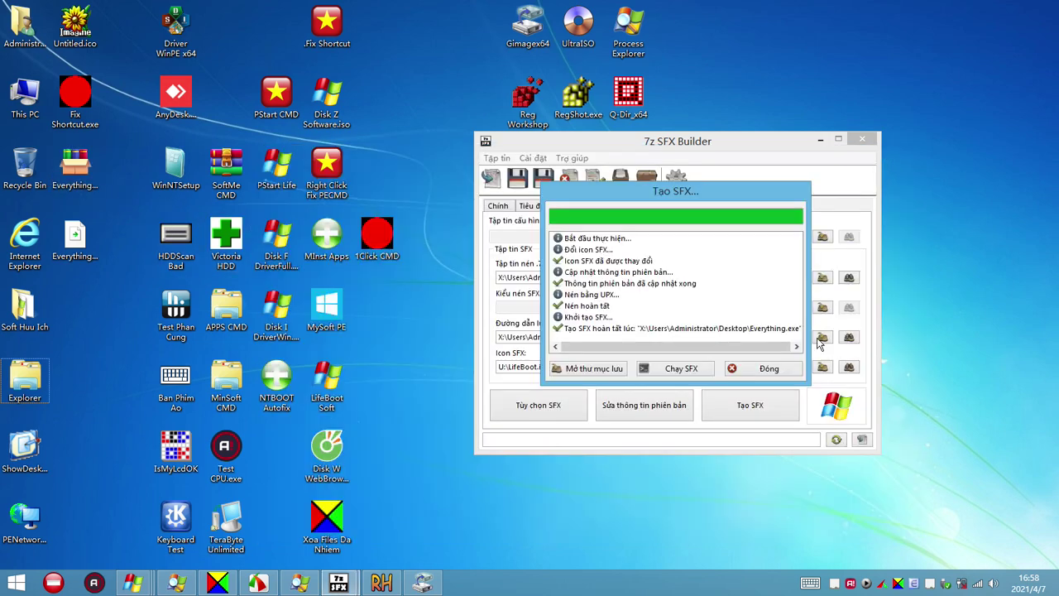
Close the build report and cancel the icon browse, keeping U:\LifeBoot.ico
left_click(769, 369)
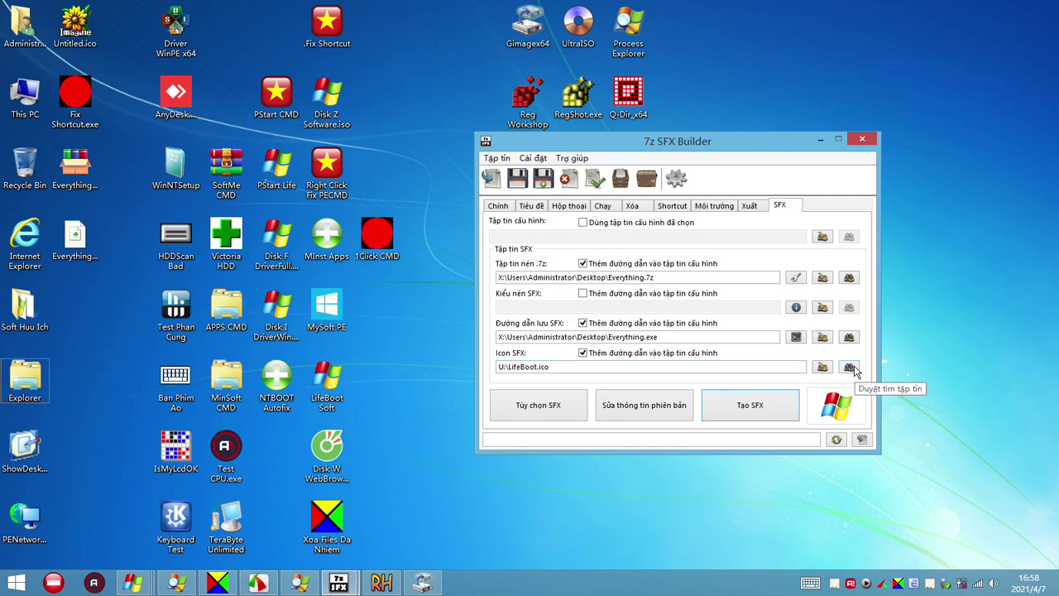
left_click(849, 369)
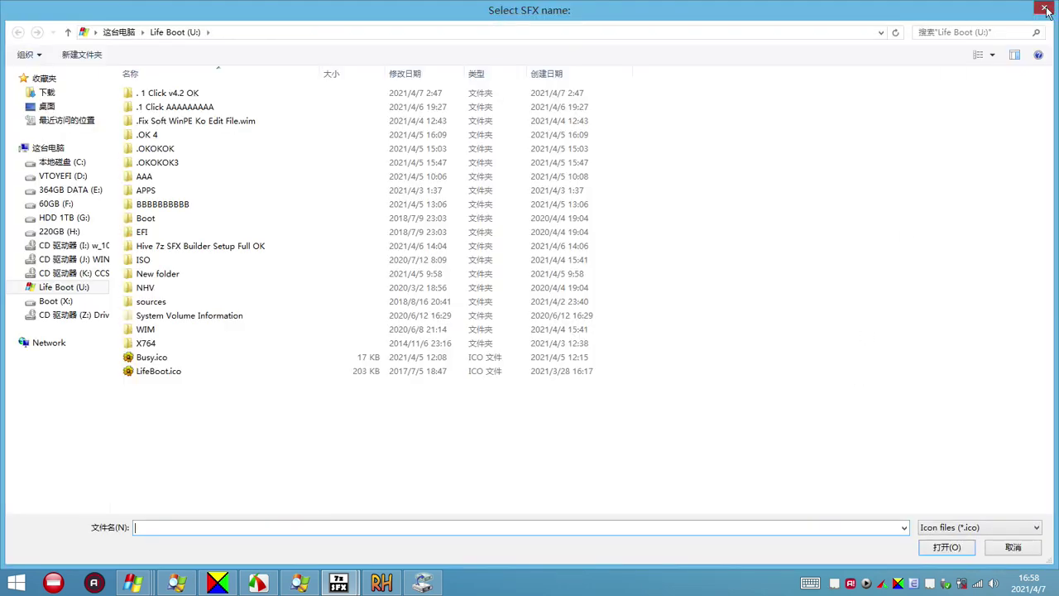
left_click(1044, 7)
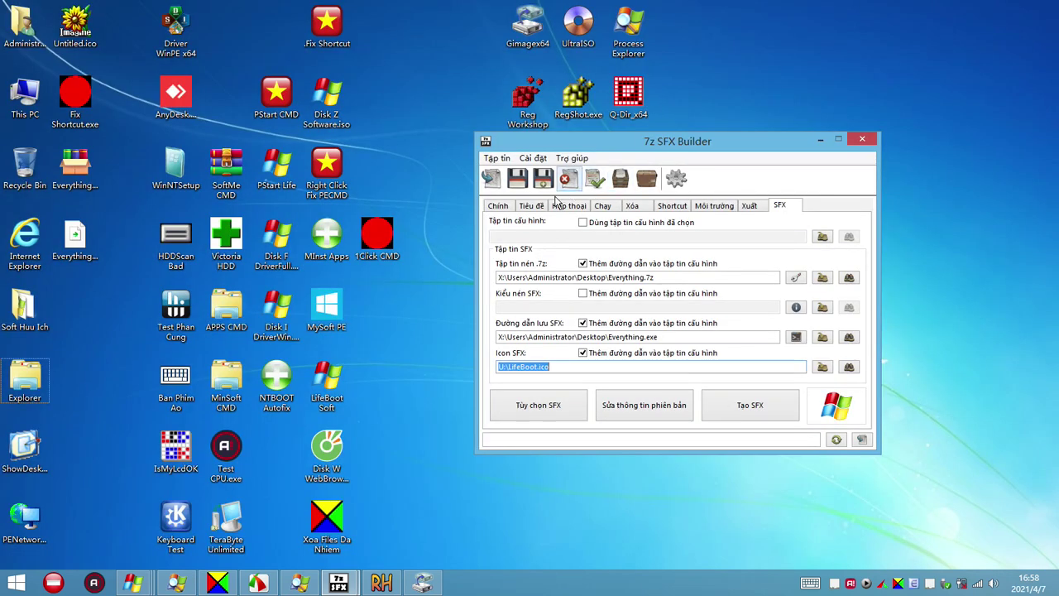
left_click(98, 178)
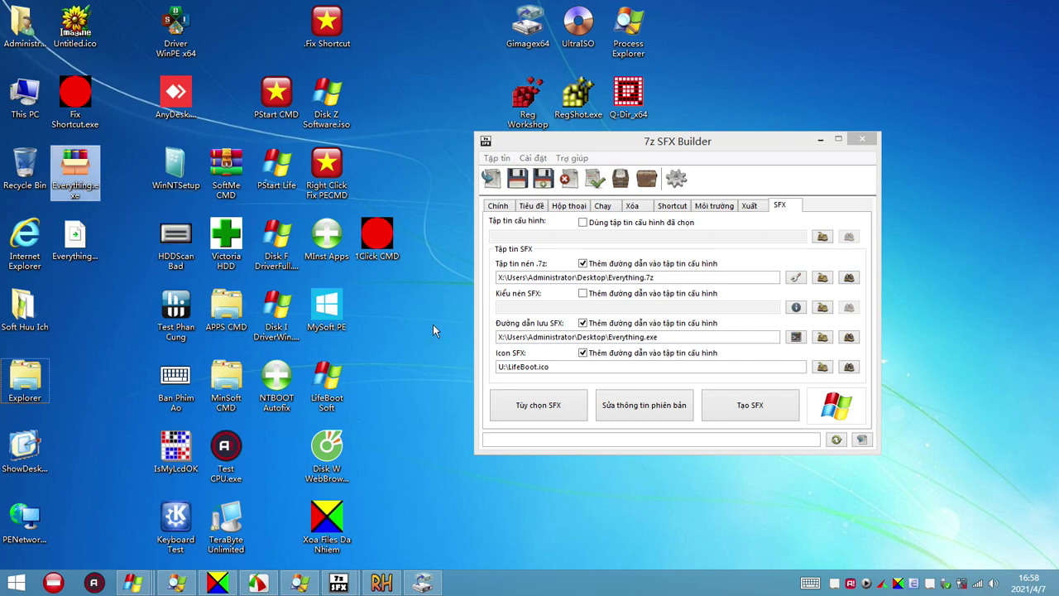
Move Untitled.ico, Fix Shortcut and both Everything files to the desktop's right edge
left_click(822, 139)
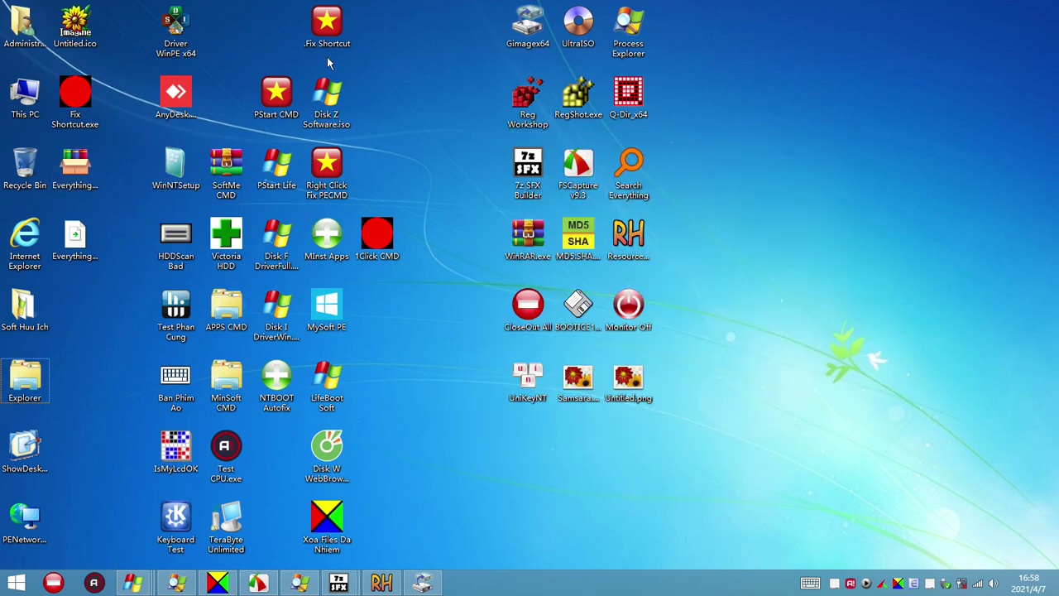
left_click_drag(412, 542, 114, 6)
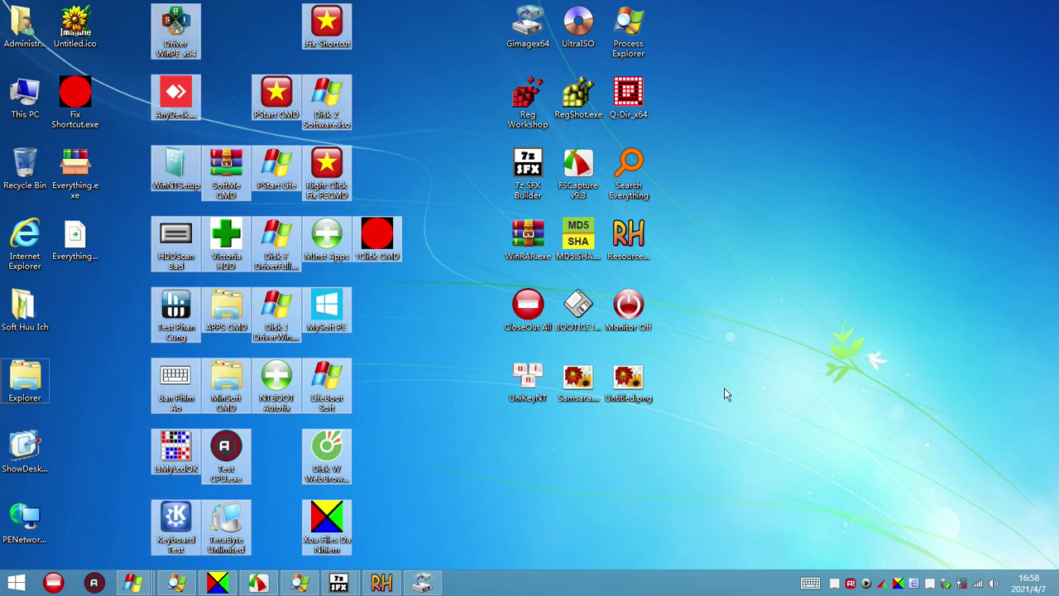
left_click_drag(725, 425, 433, 11)
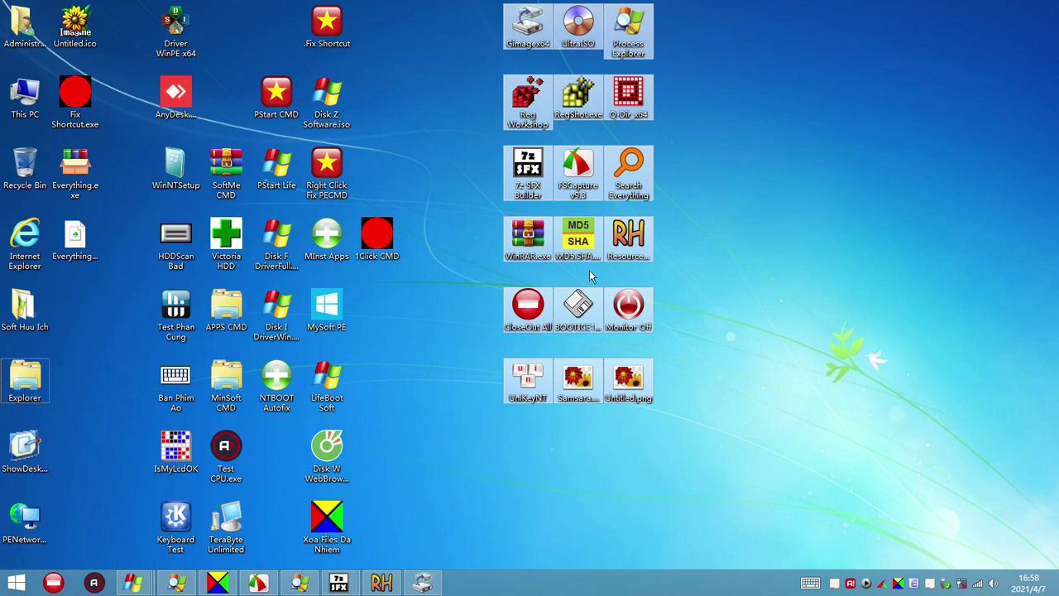
left_click(523, 419)
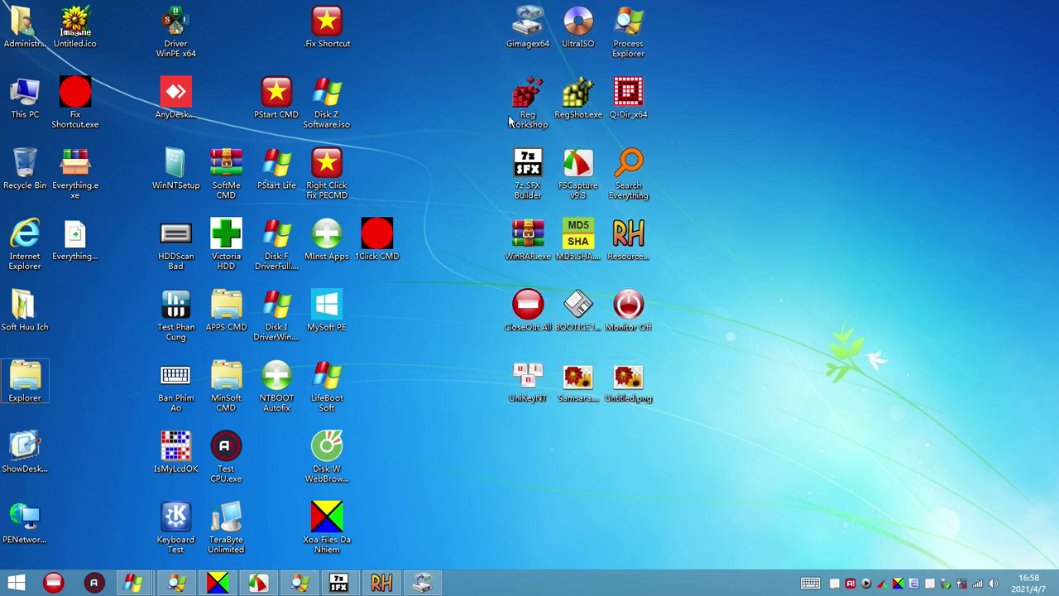
left_click_drag(109, 286, 51, 8)
left_click_drag(84, 100, 815, 240)
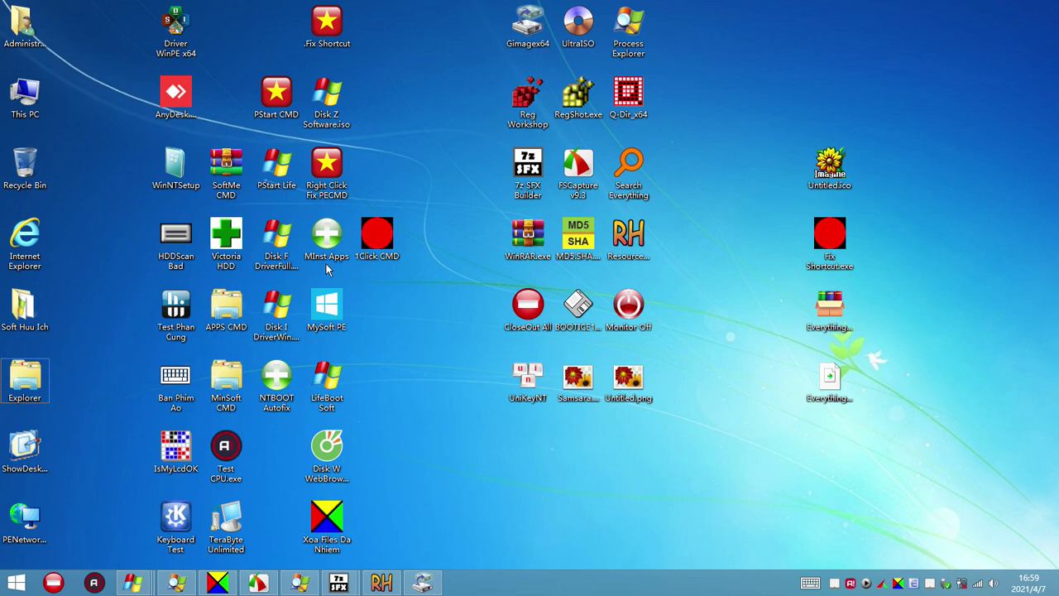
Copy the 18 right-block desktop icons and create a New folder on the desktop
left_click_drag(707, 437, 505, 3)
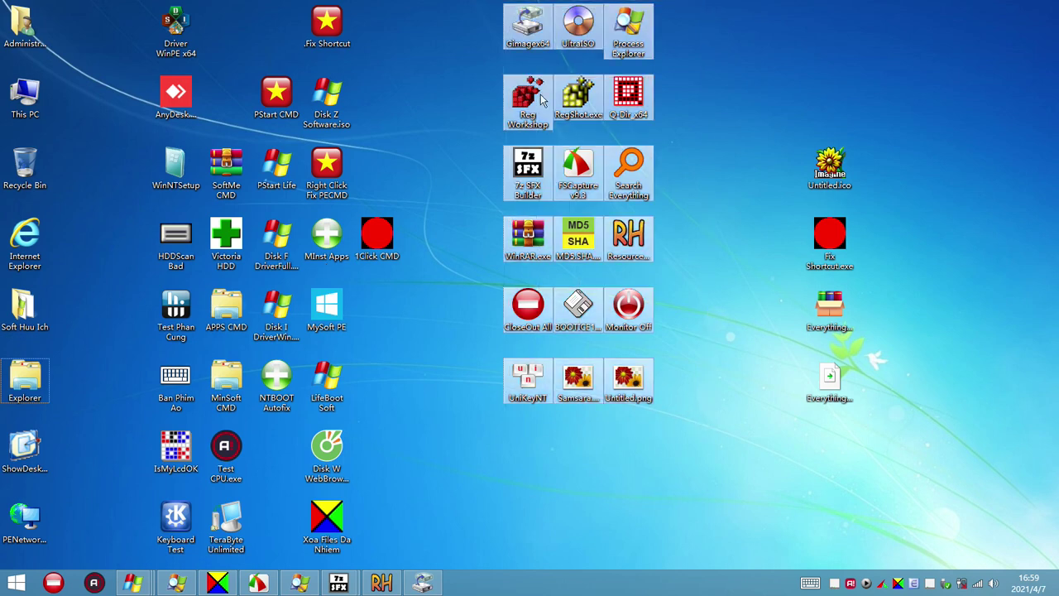
right_click(533, 176)
left_click(587, 440)
left_click(666, 441)
right_click(666, 441)
mouse_move(802, 411)
left_click(866, 408)
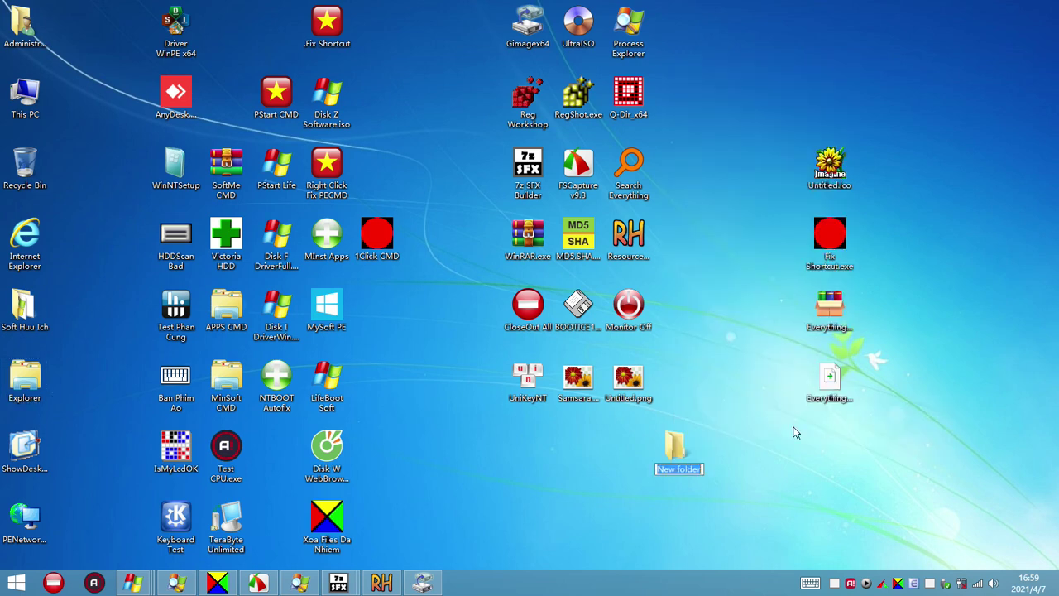
left_click(715, 454)
Paste the copied shortcuts into New folder and check its contents
left_click(677, 448)
right_click(681, 448)
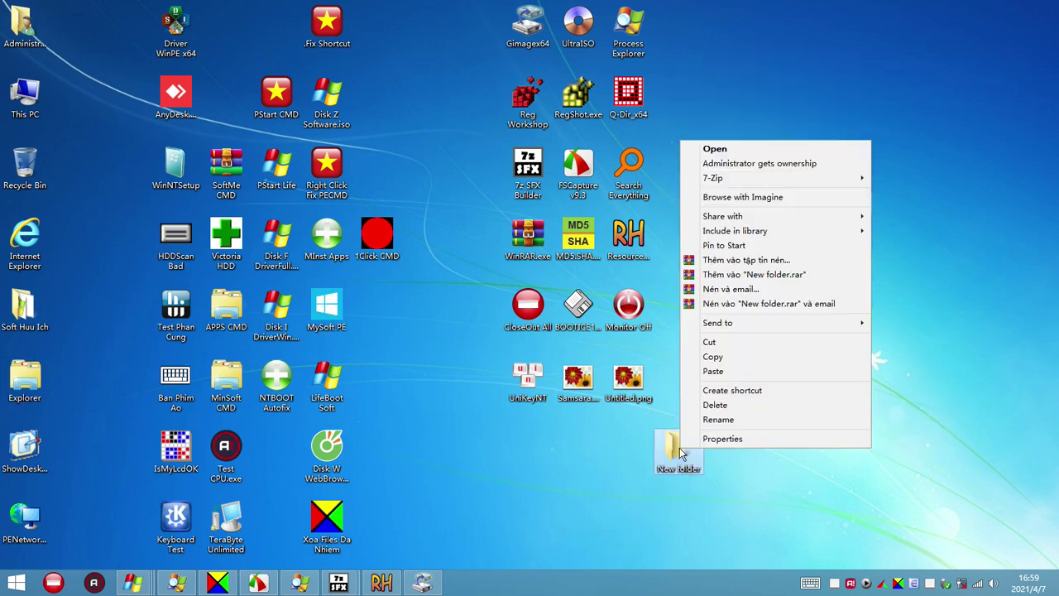
left_click(725, 373)
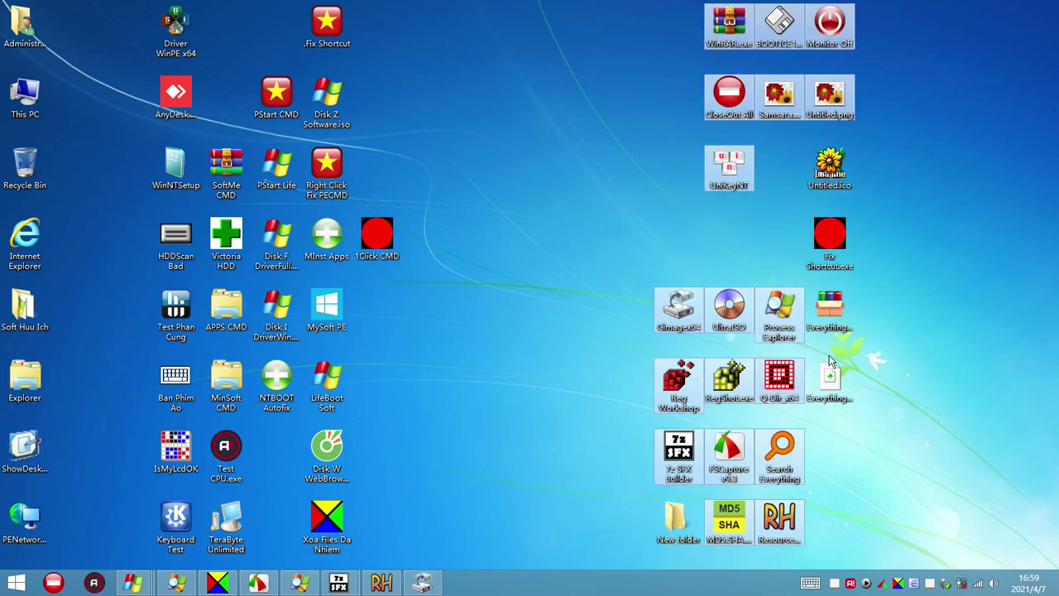
left_click(675, 529)
double_click(674, 534)
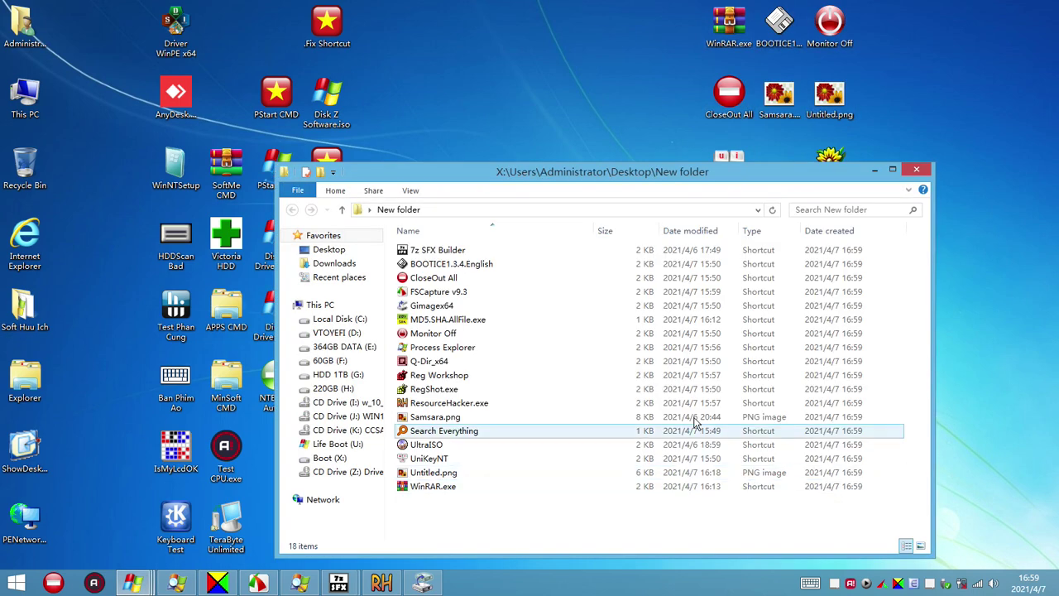
left_click(915, 175)
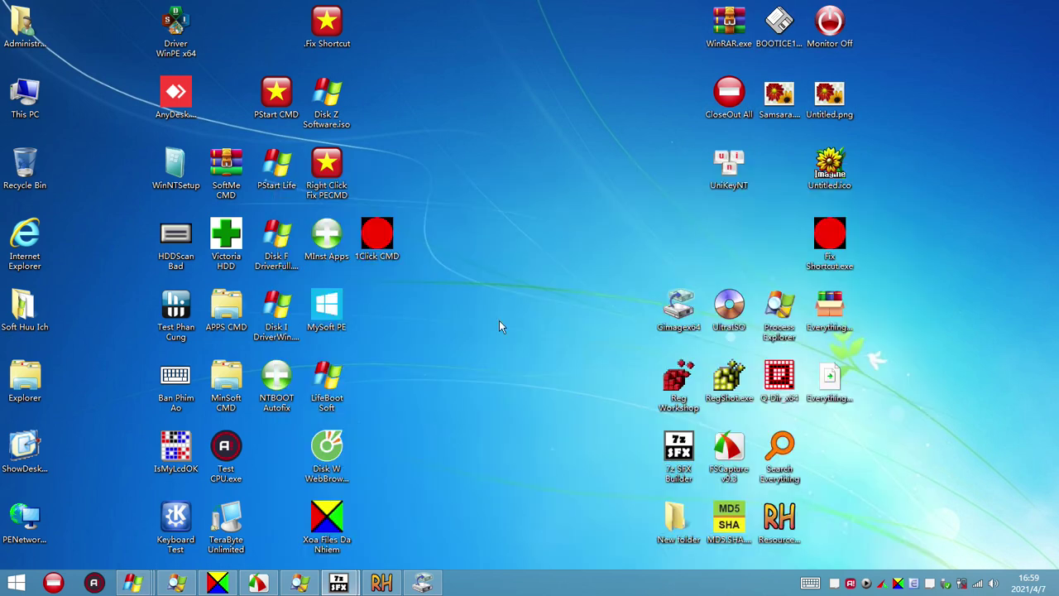
Run the Xoa Files Da Nhiem cleanup and move WinRAR.exe into the right icon group
double_click(329, 540)
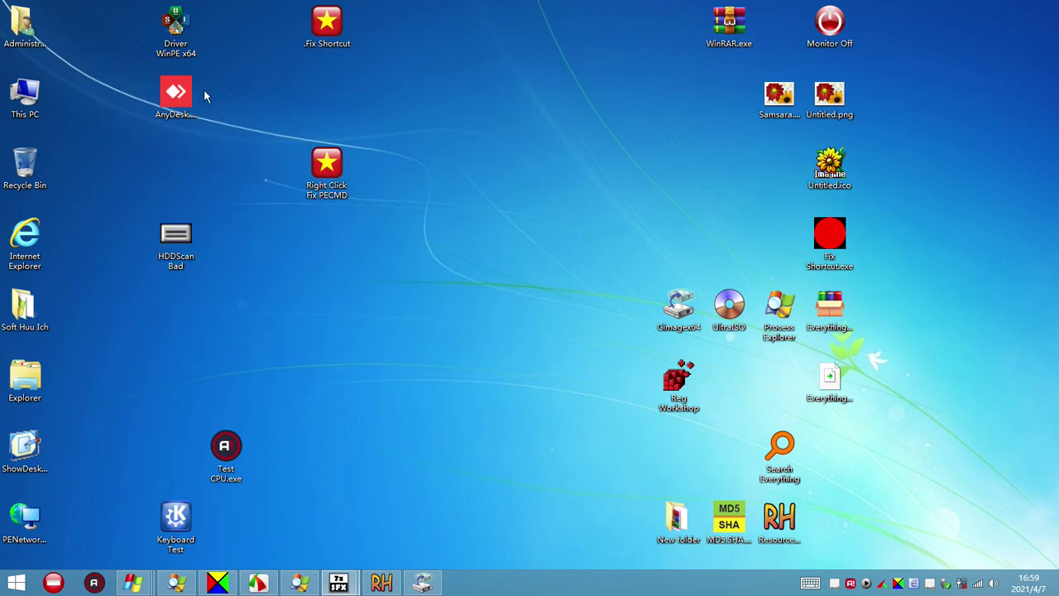
left_click(333, 32)
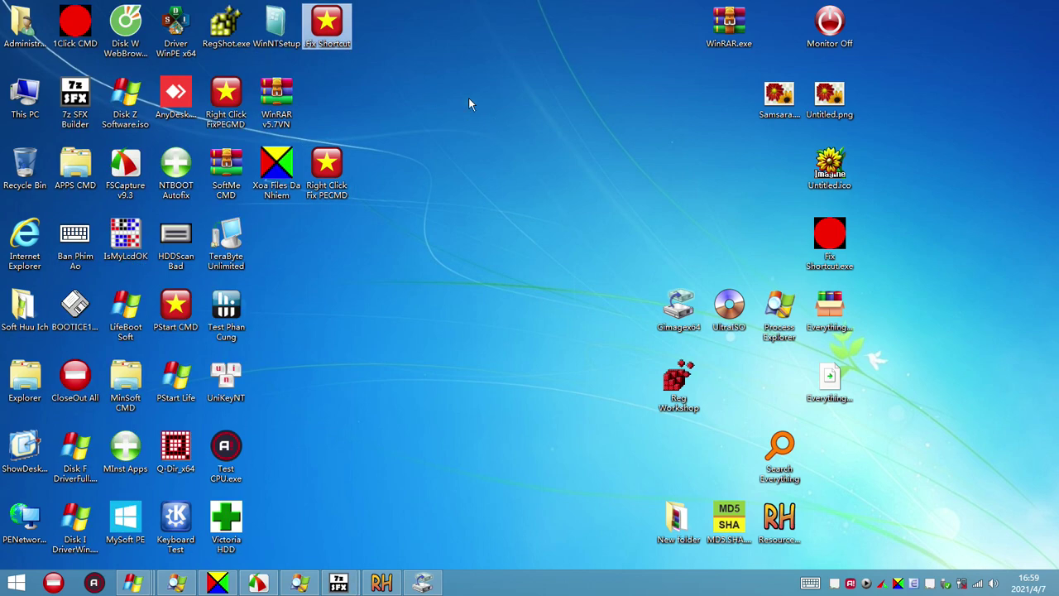
double_click(277, 170)
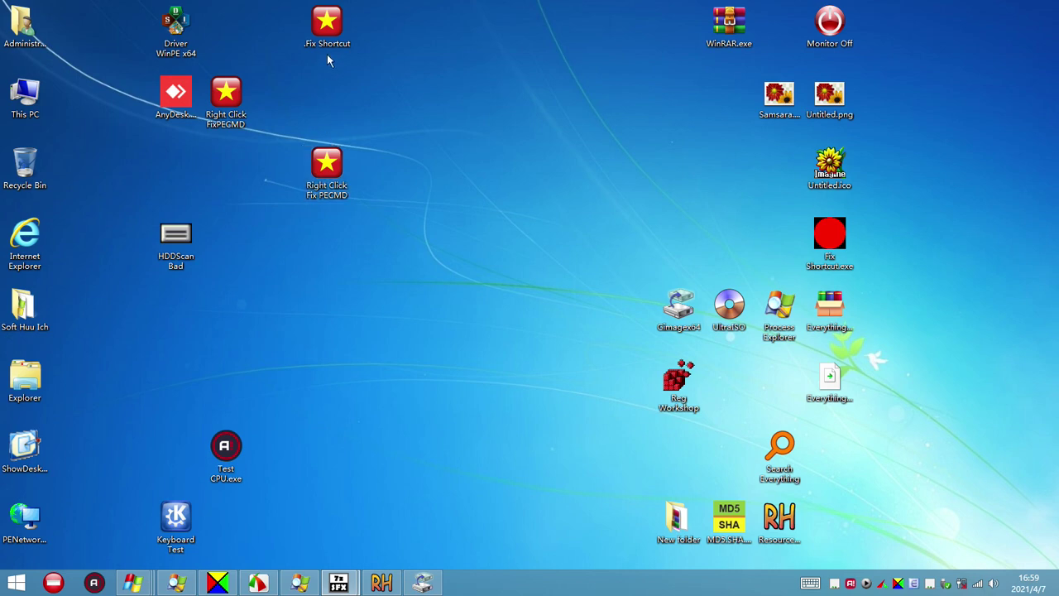
right_click(331, 29)
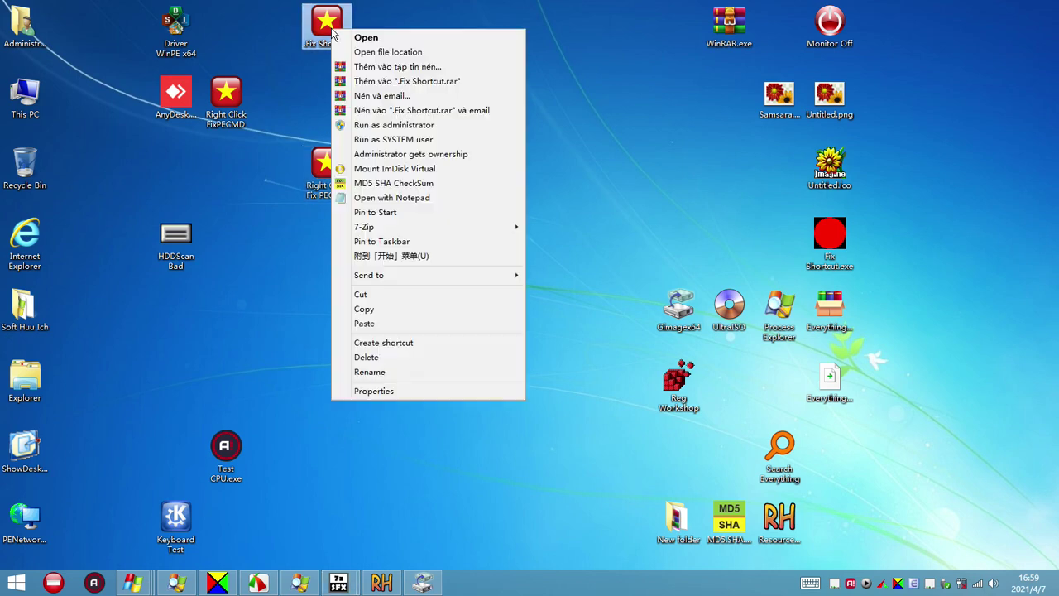
left_click(307, 99)
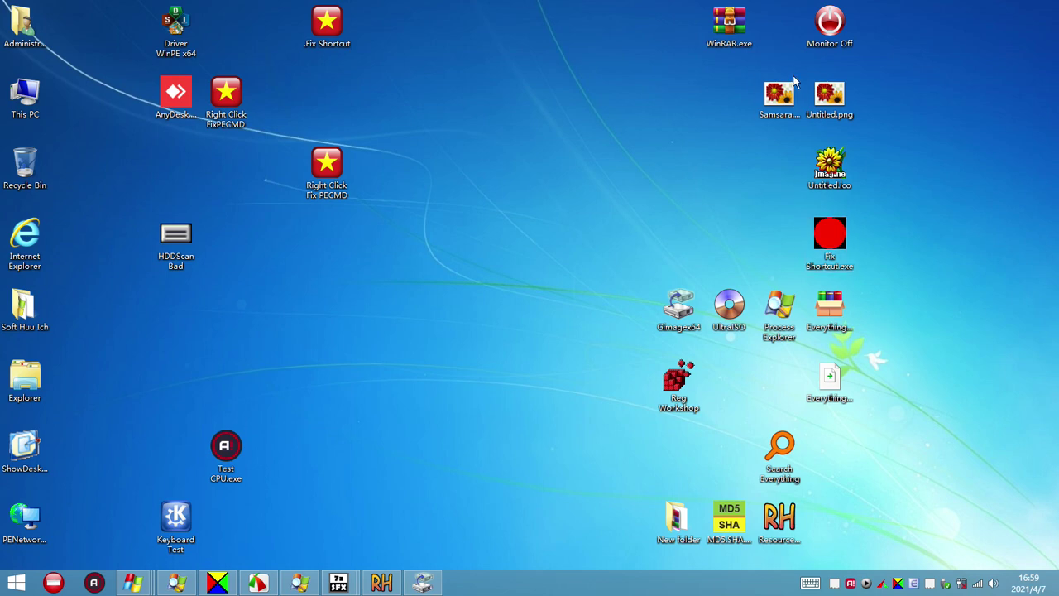
left_click_drag(722, 33, 720, 250)
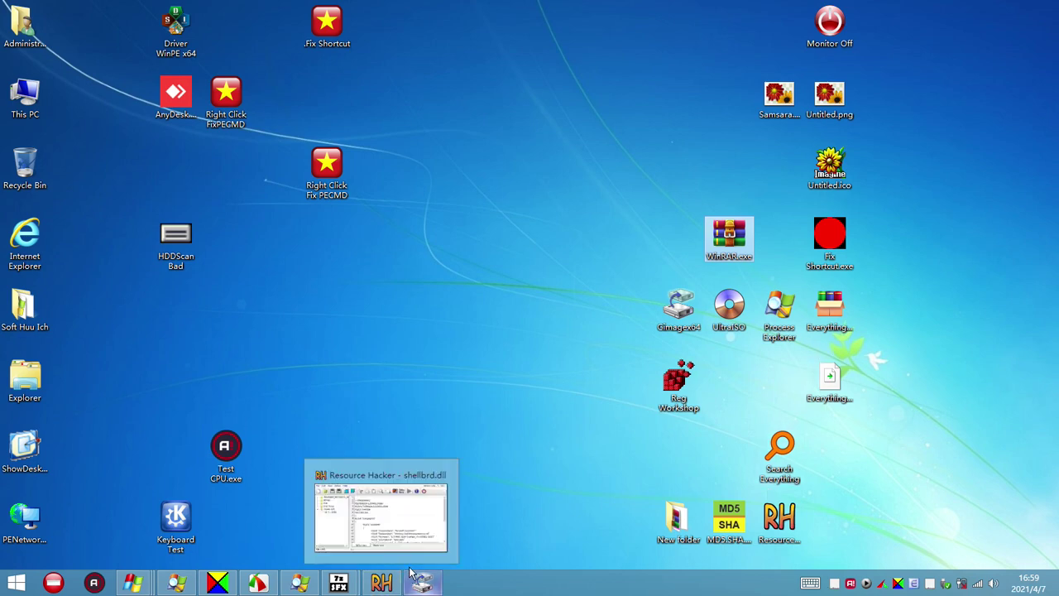
Move the MD5.SHA shortcut into New folder, keeping the existing file
left_click(524, 341)
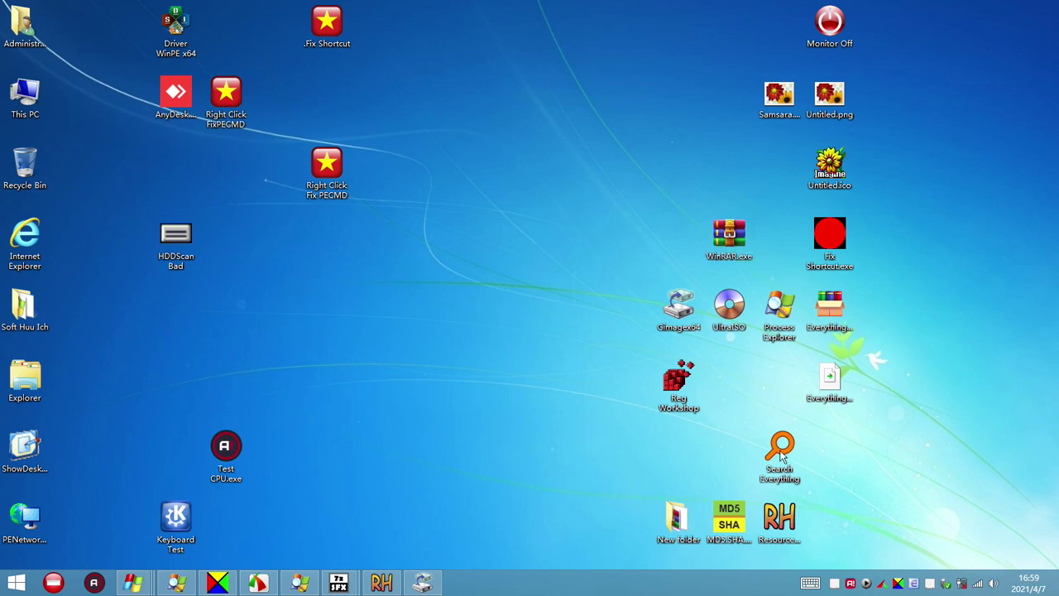
double_click(679, 523)
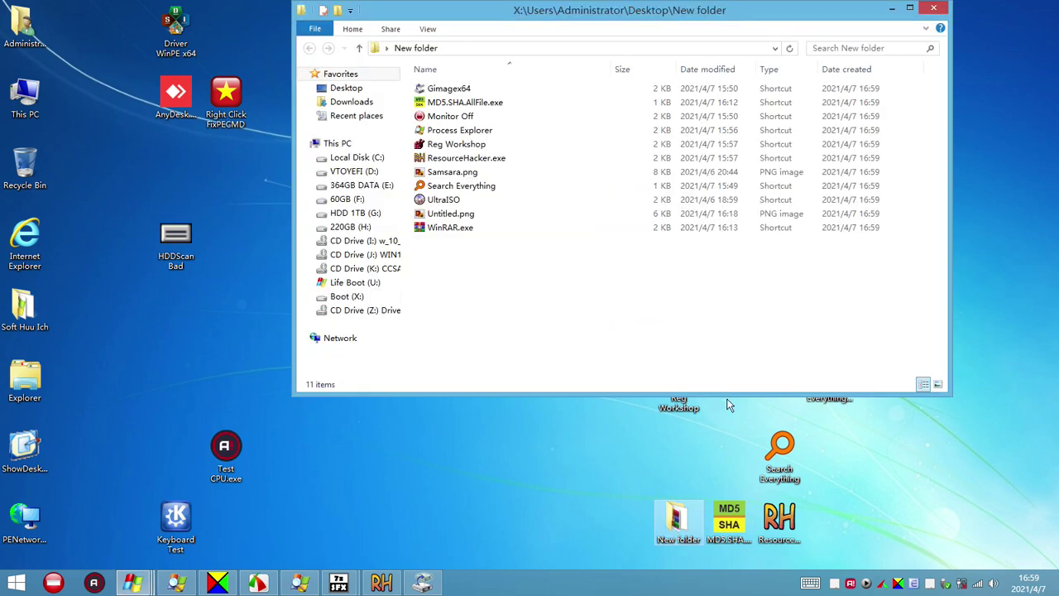
left_click(891, 9)
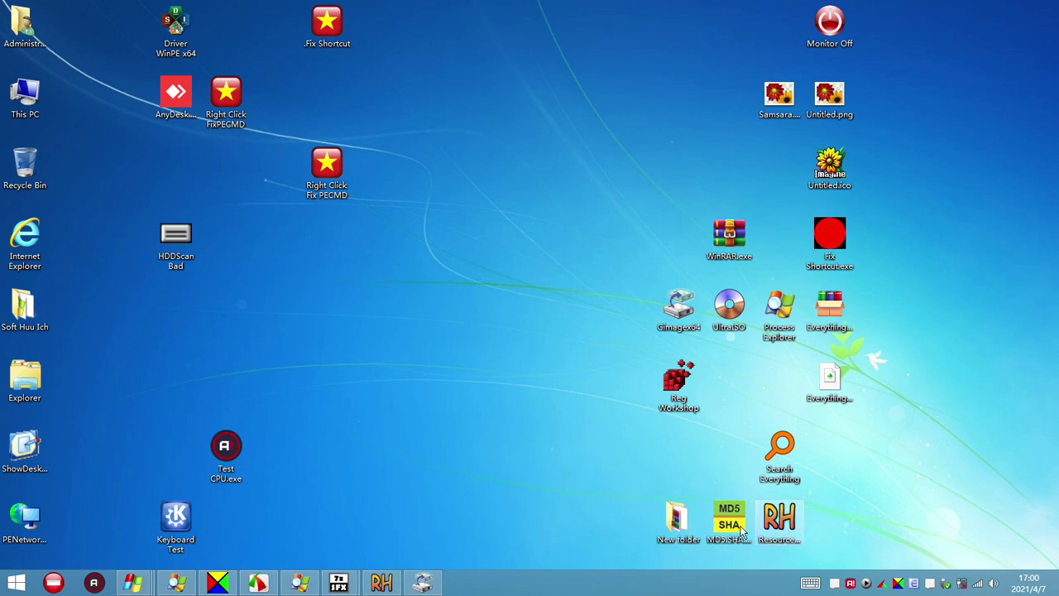
left_click_drag(729, 520, 681, 534)
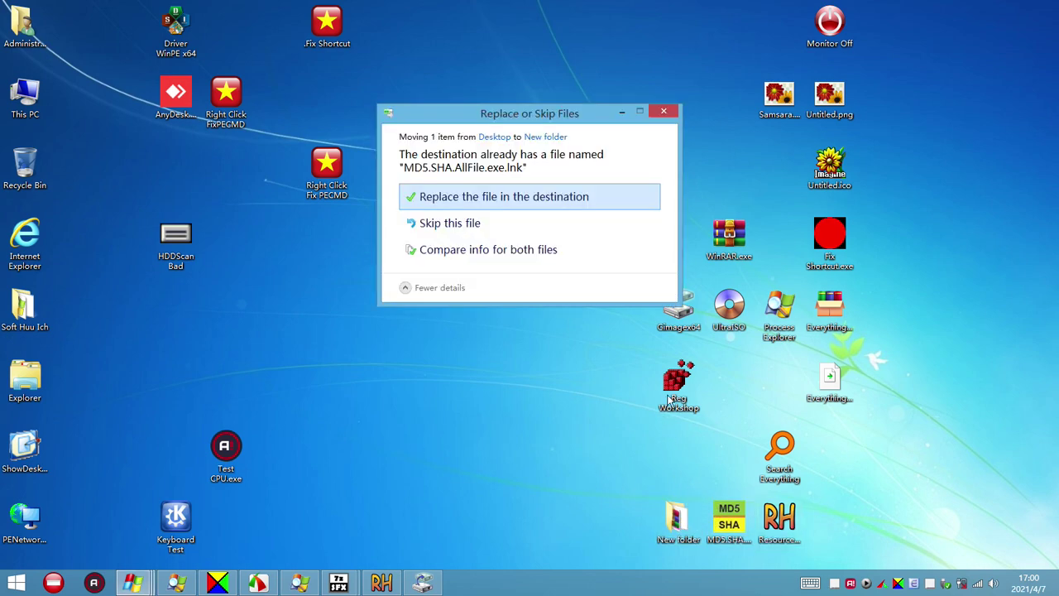
left_click(667, 109)
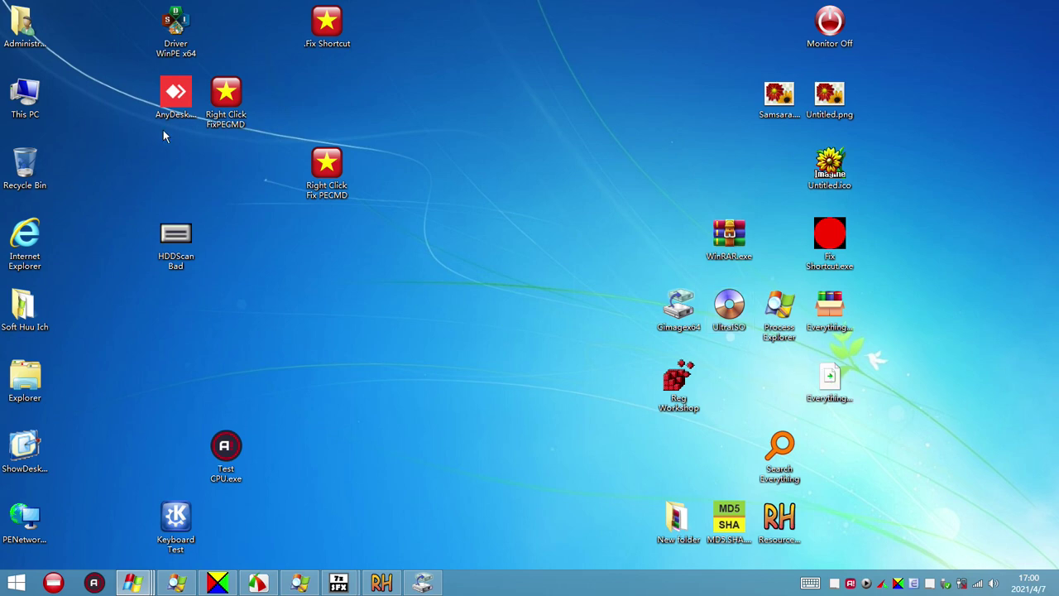
Delete all desktop icons except New folder, Recycle Bin, This PC, Administrator and Internet Explorer
key("ctrl+a")
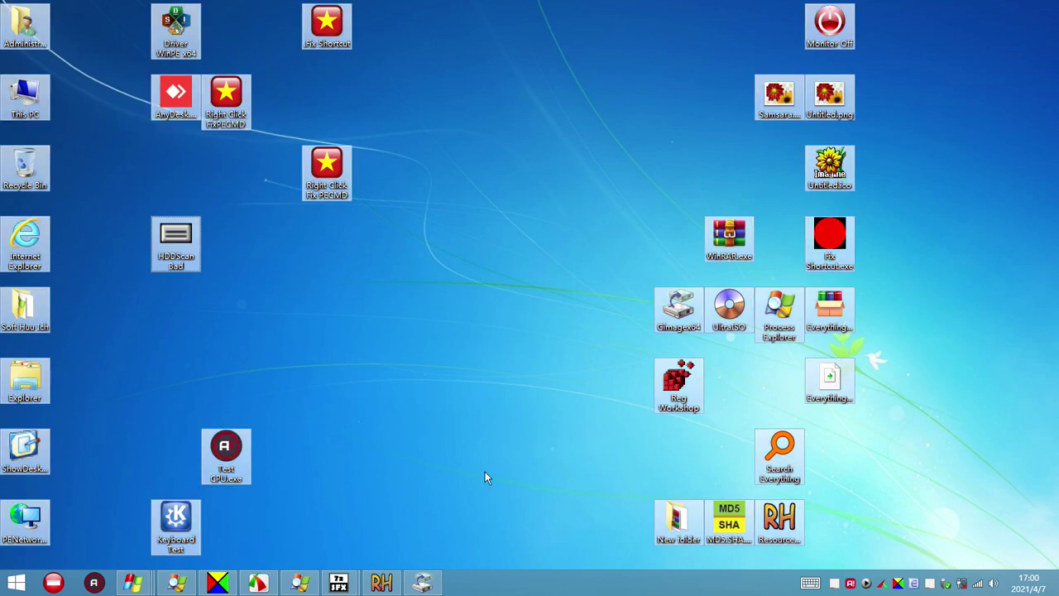
left_click(682, 528, "ctrl")
left_click(32, 167, "ctrl")
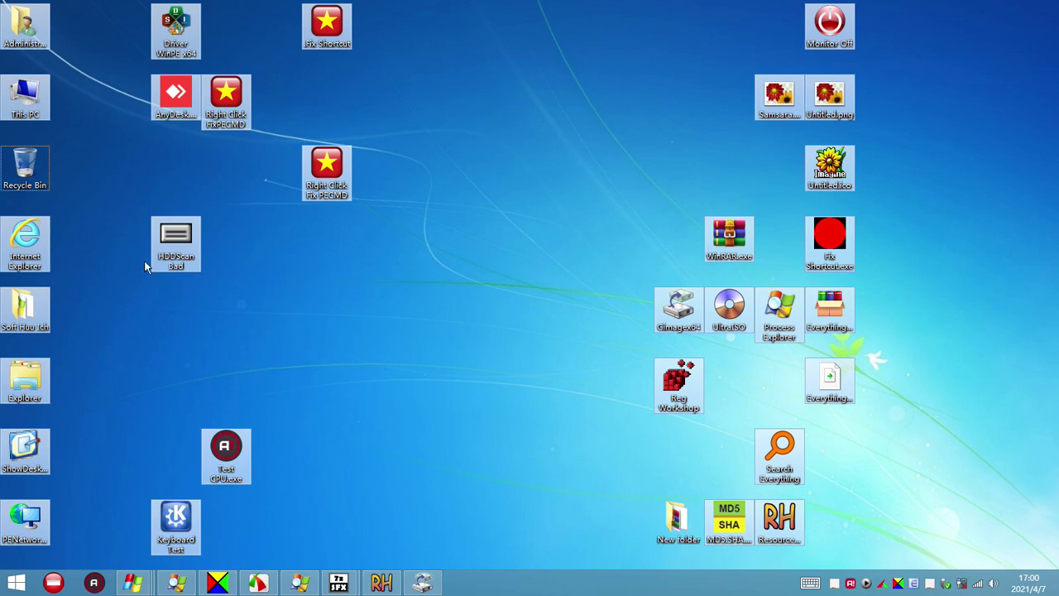
right_click(38, 246)
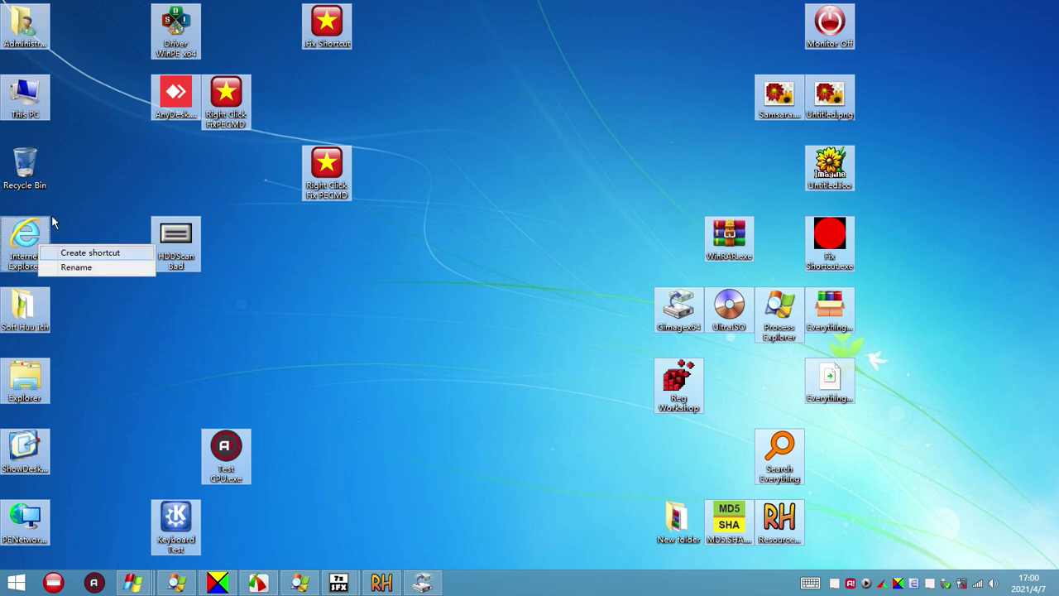
left_click(25, 100, "ctrl")
left_click(24, 31, "ctrl")
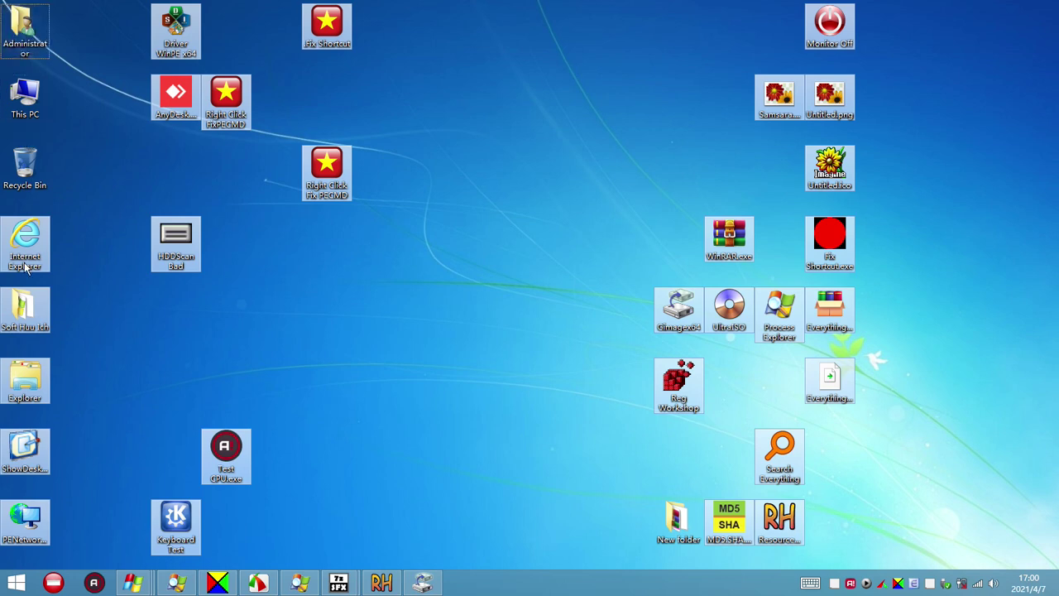
left_click(26, 267, "ctrl")
right_click(46, 313)
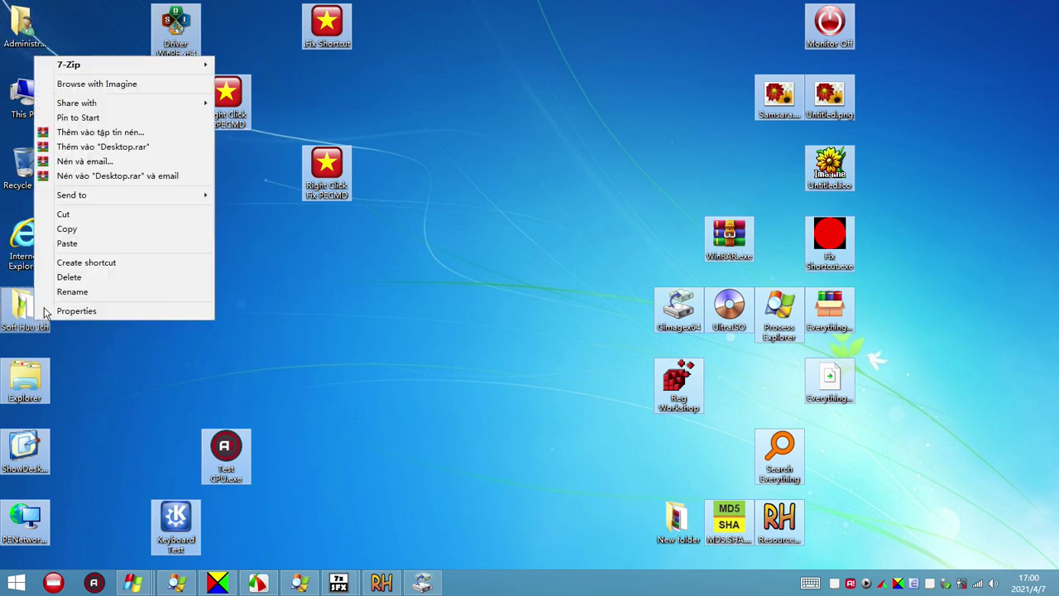
left_click(56, 281)
left_click(592, 305)
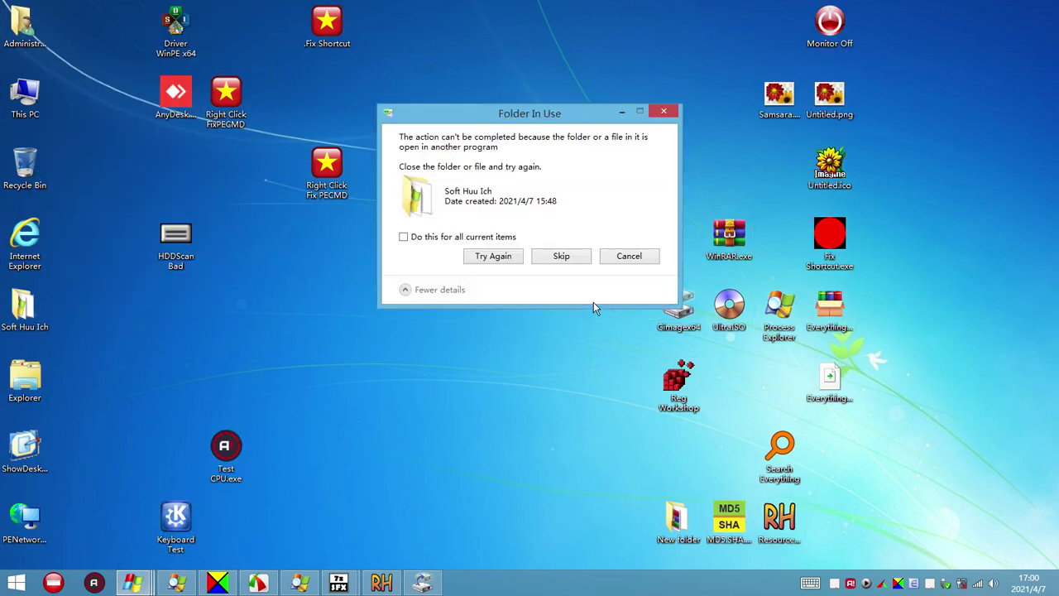
left_click(638, 258)
Place New folder's eleven files on the desktop's right edge, with New folder above Reg Workshop
double_click(677, 519)
left_click_drag(512, 266, 399, 67)
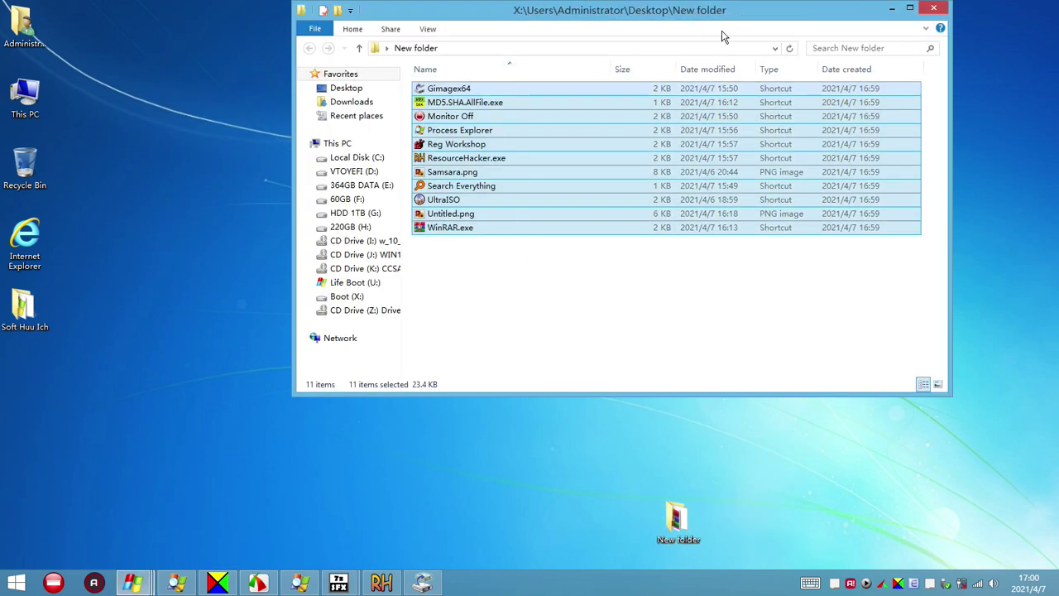
left_click(933, 9)
key("ctrl+v")
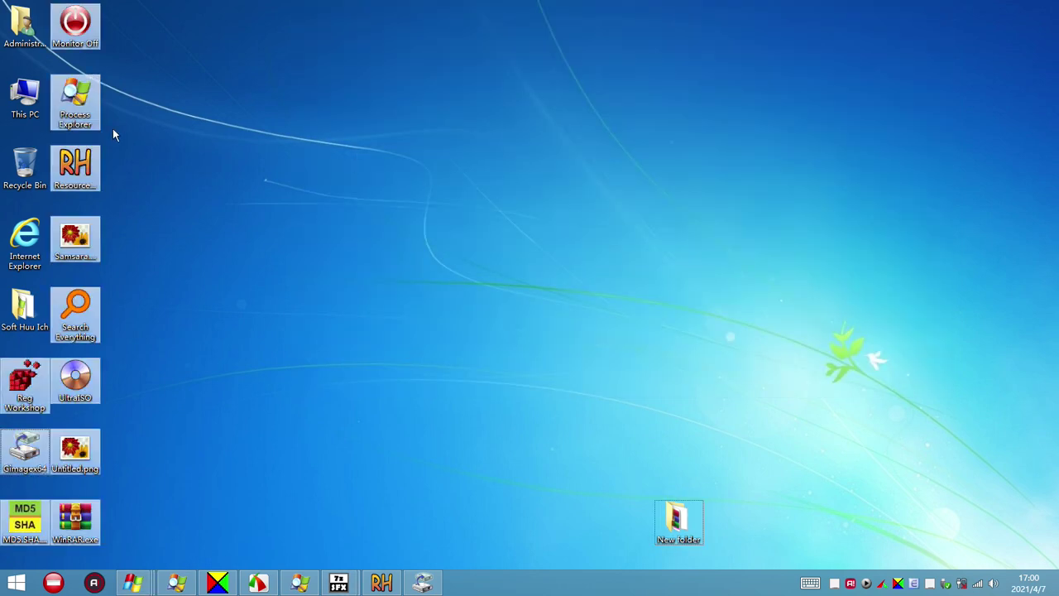
left_click_drag(81, 106, 992, 115)
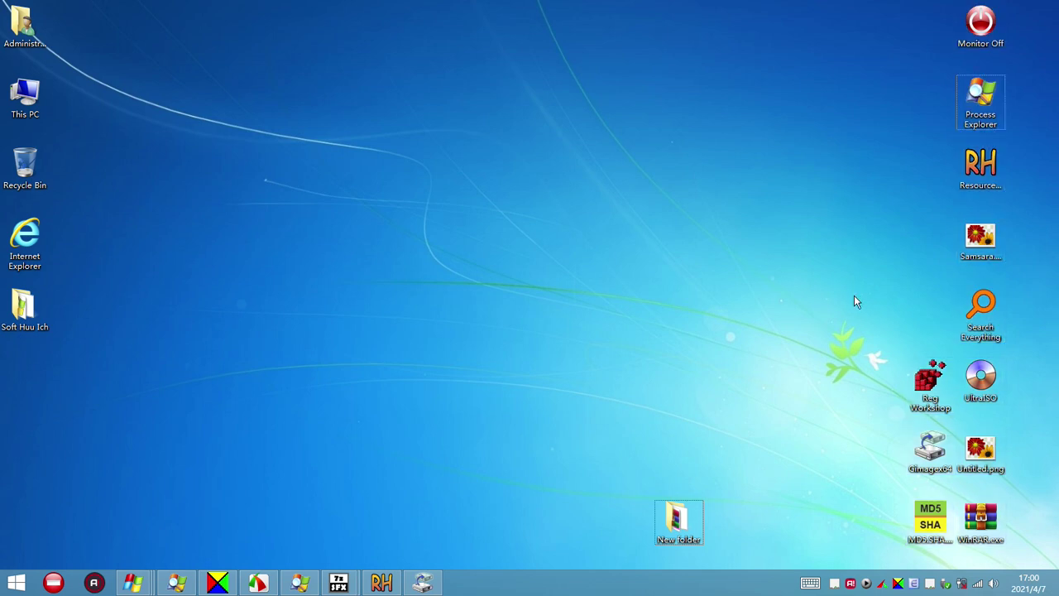
left_click_drag(685, 538, 937, 326)
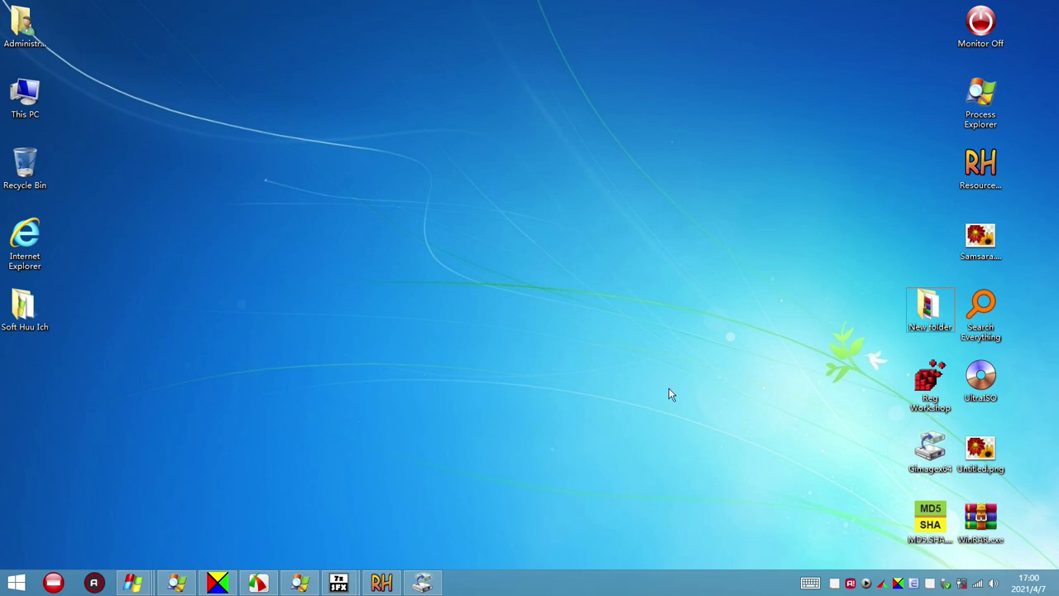
Quit Process Explorer with Alt+F4 and open This PC to list the drives
left_click(175, 584)
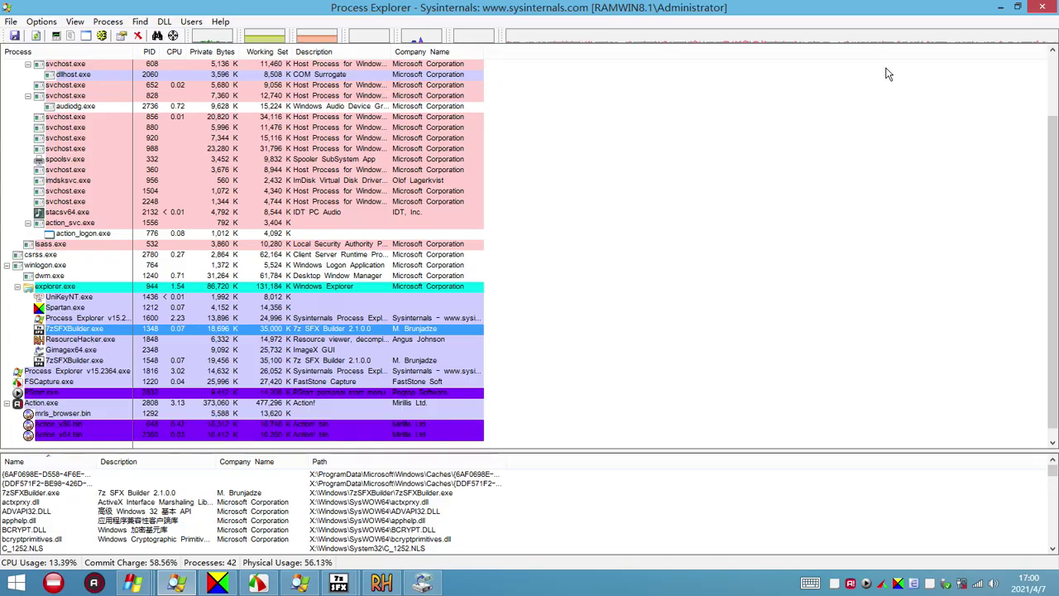
key("alt+F4")
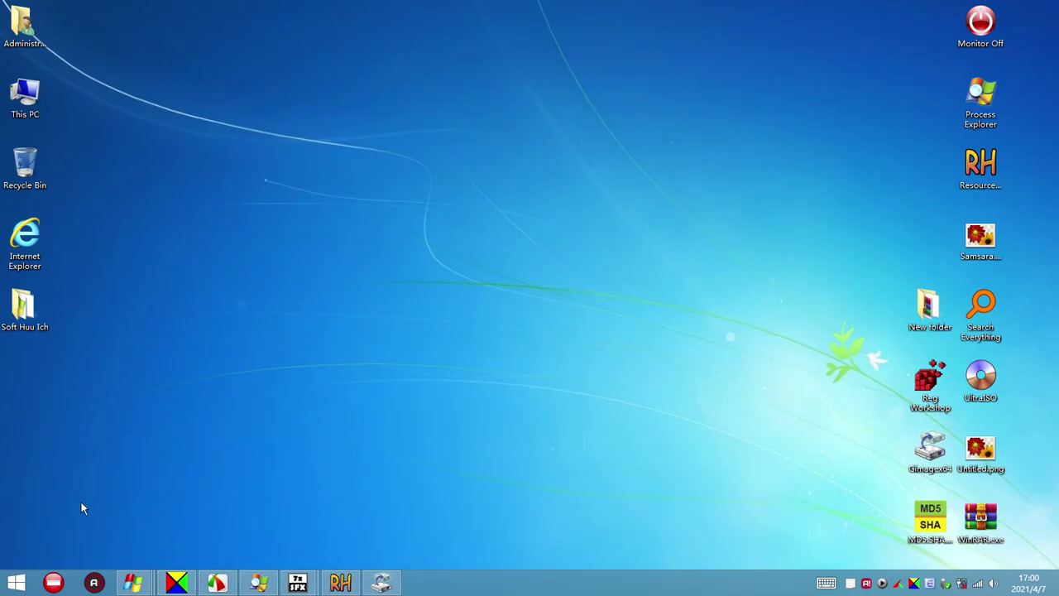
double_click(26, 89)
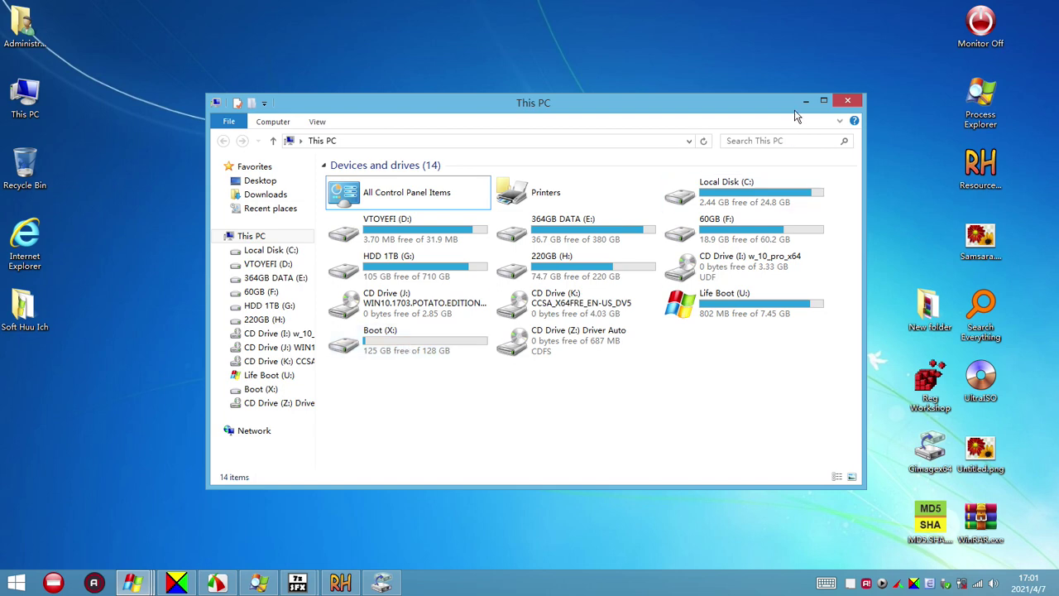
Open the MinSoft folder on the Boot (X:) drive and select RegShot.exe
left_click(437, 350)
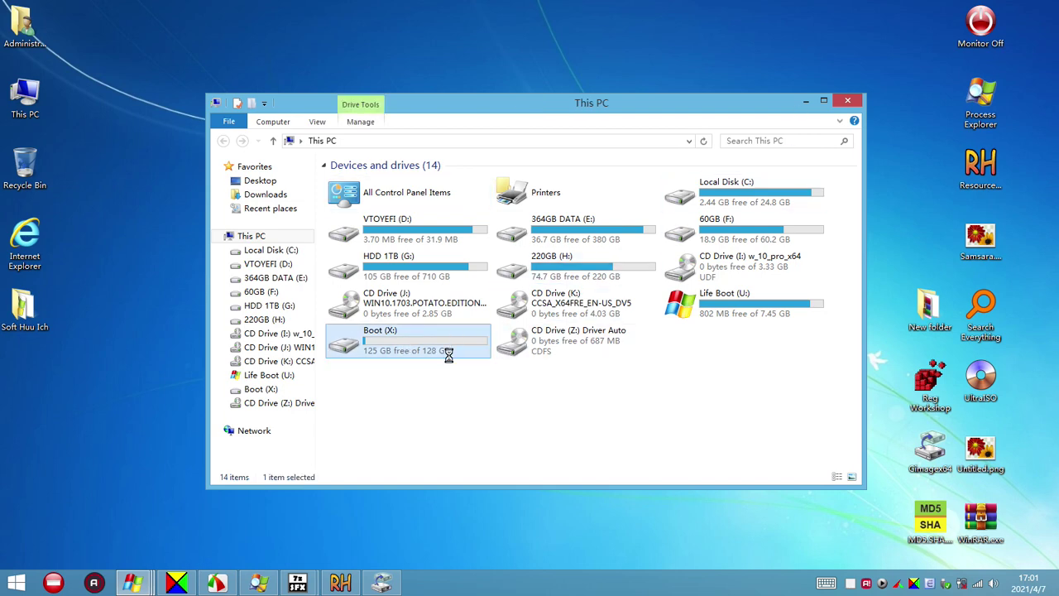
double_click(447, 353)
left_click(366, 264)
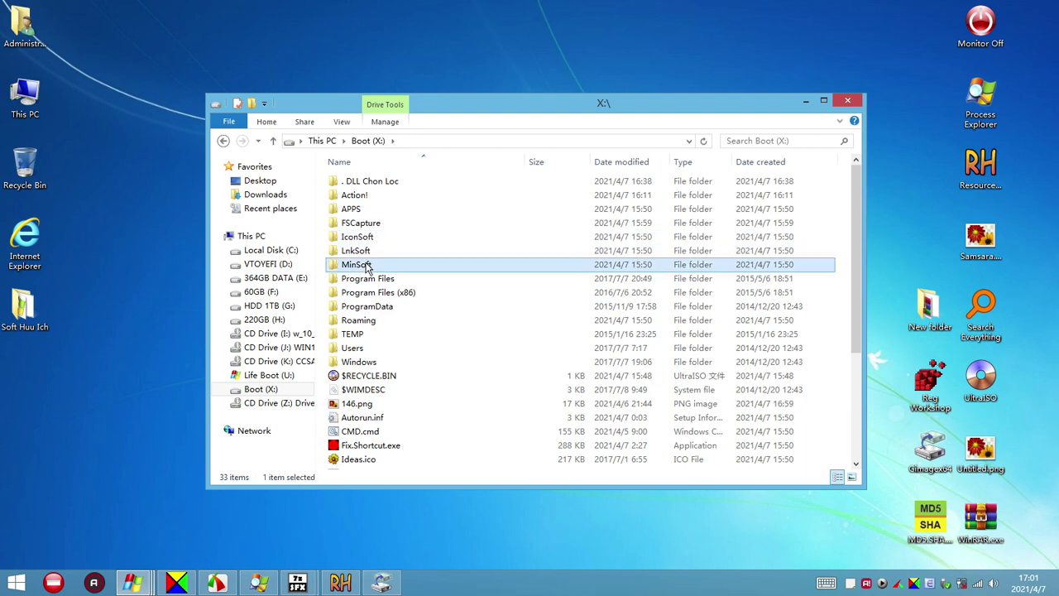
double_click(366, 265)
left_click(393, 306)
key("r")
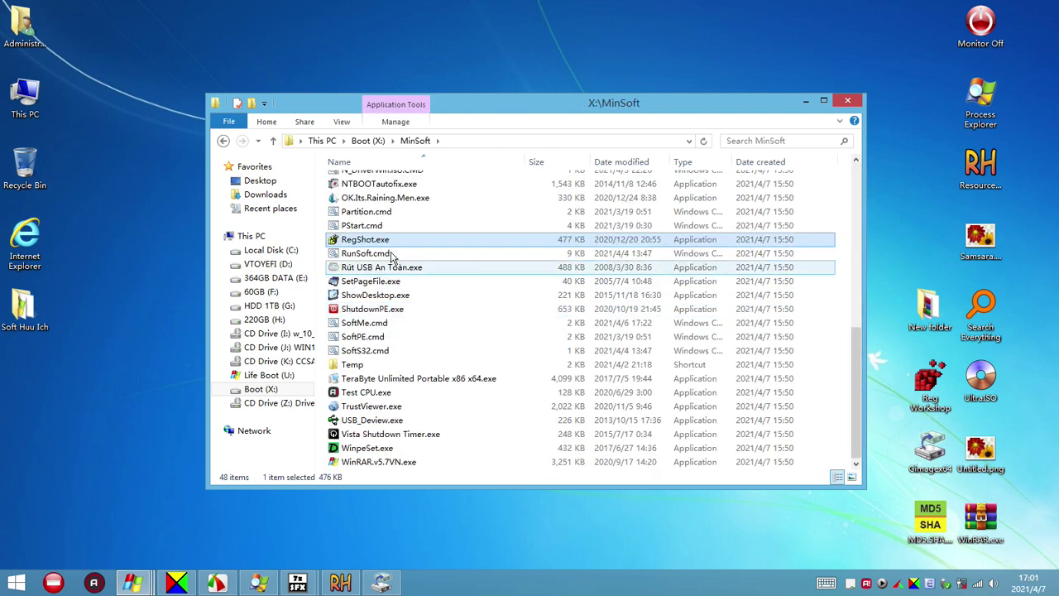
Create a RegShot.exe desktop shortcut, launch Regshot from it and move its window right
right_click(381, 245)
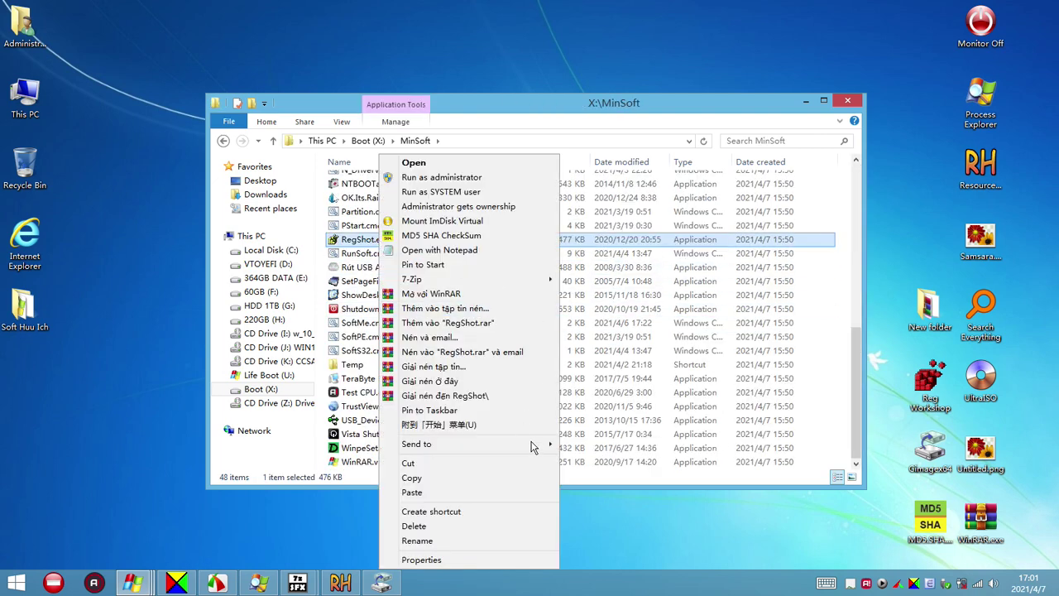
mouse_move(532, 446)
left_click(626, 303)
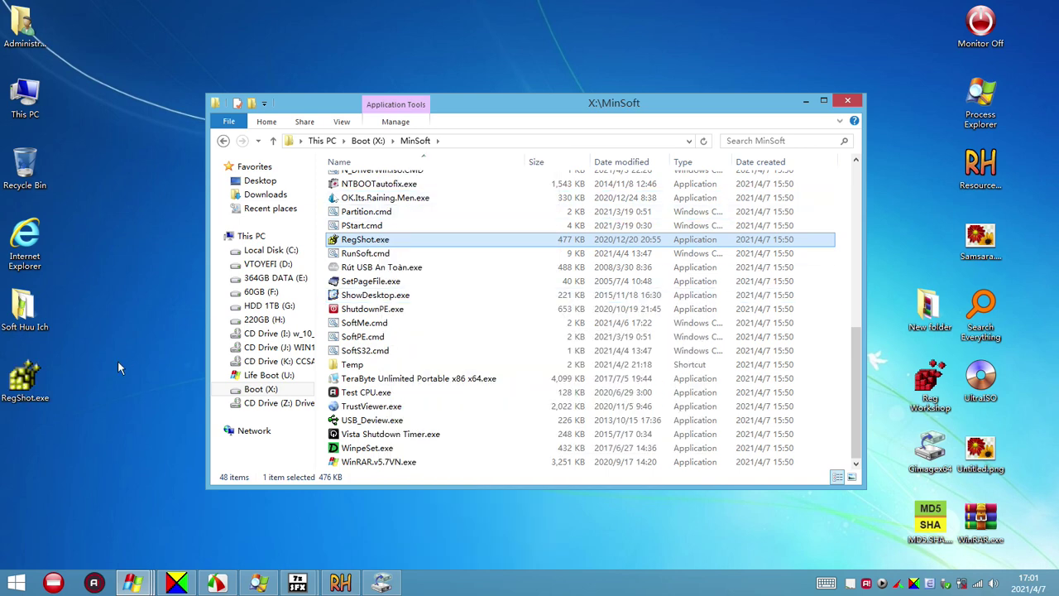
double_click(25, 380)
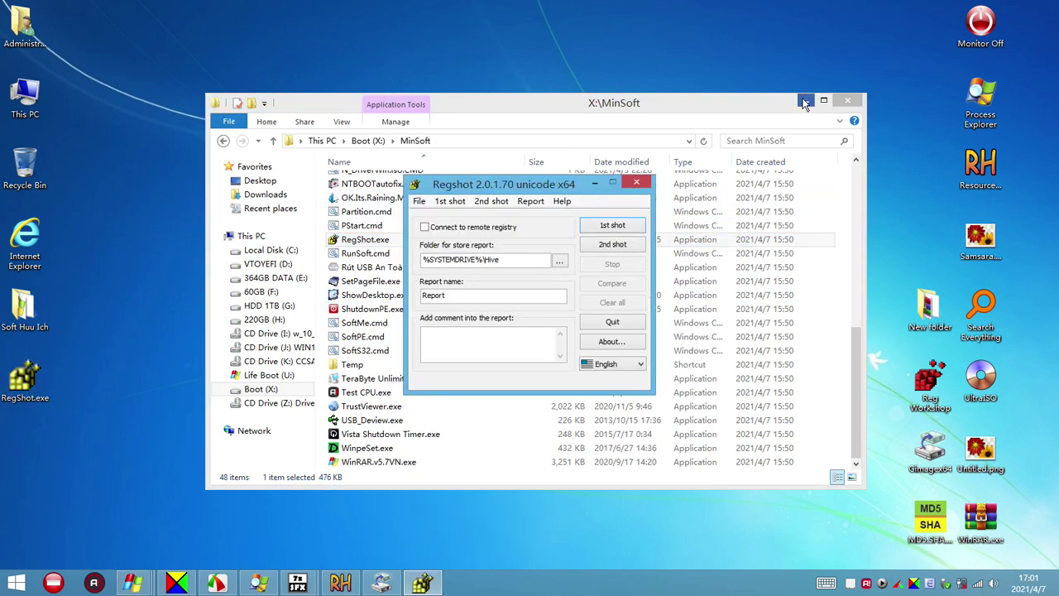
left_click(805, 100)
left_click_drag(501, 185, 669, 209)
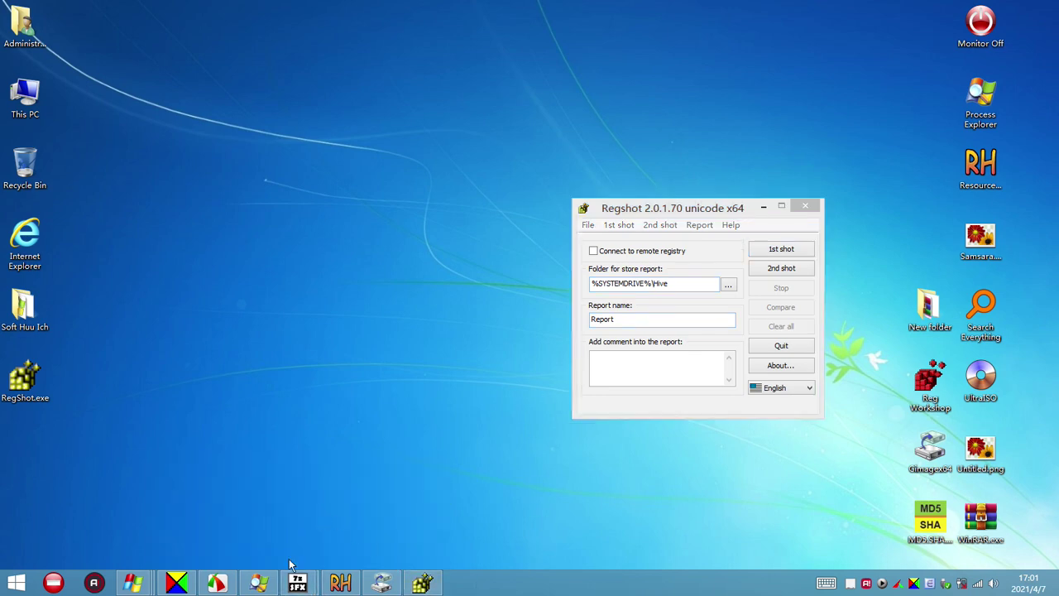
Close both 7z SFX Builder windows, answering No to saving changes each time
left_click(297, 582)
left_click(257, 519)
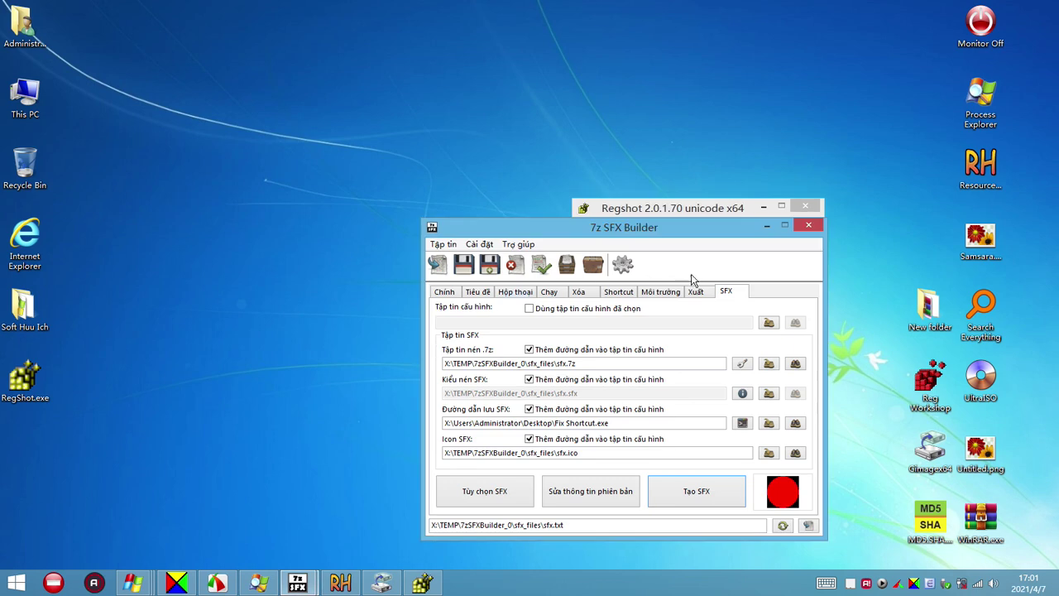
left_click(800, 228)
left_click(593, 340)
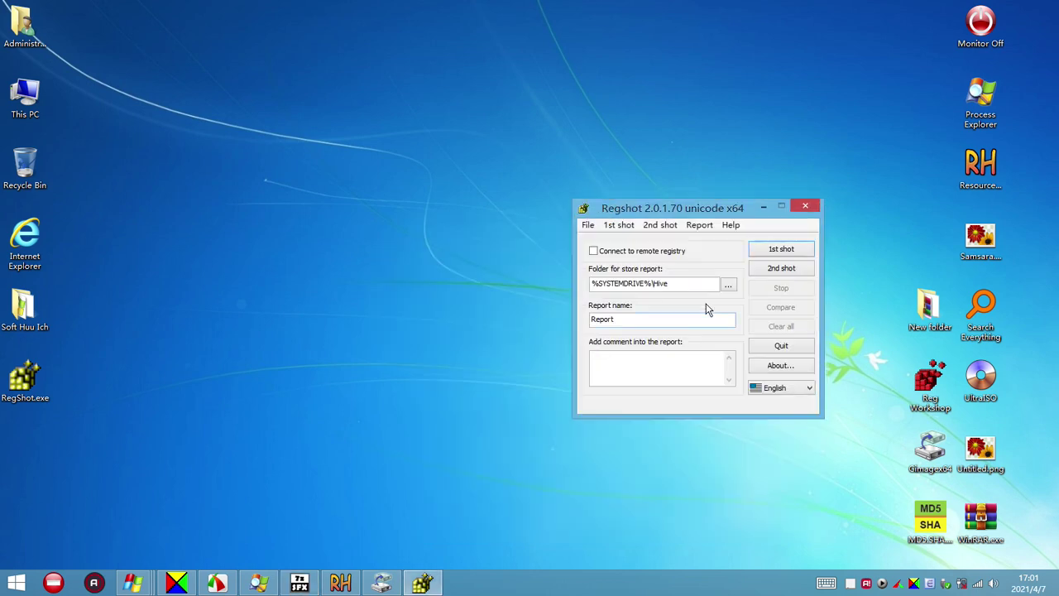
left_click(331, 509)
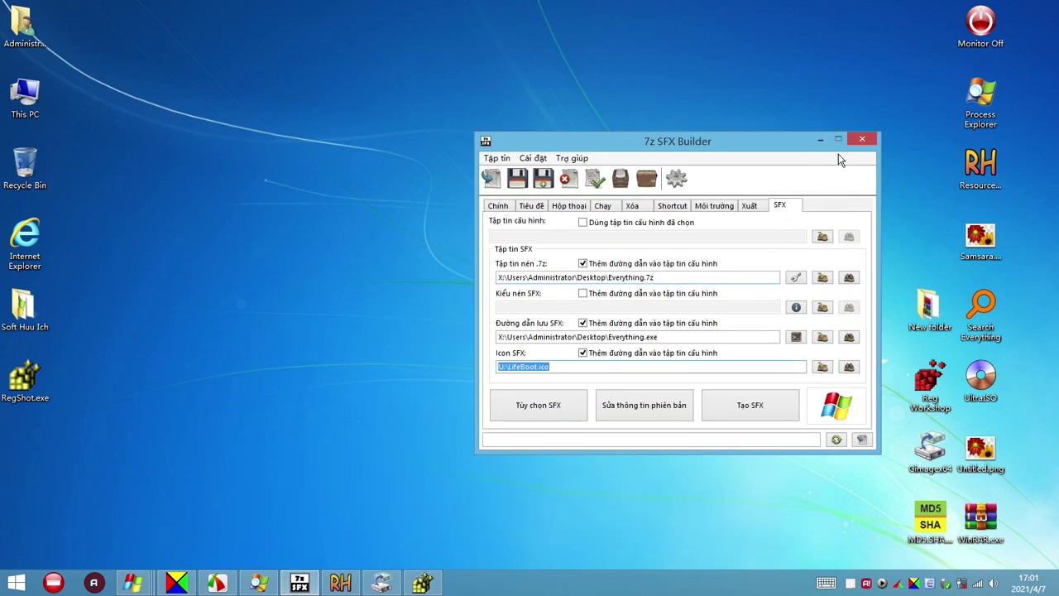
left_click(862, 139)
left_click(586, 337)
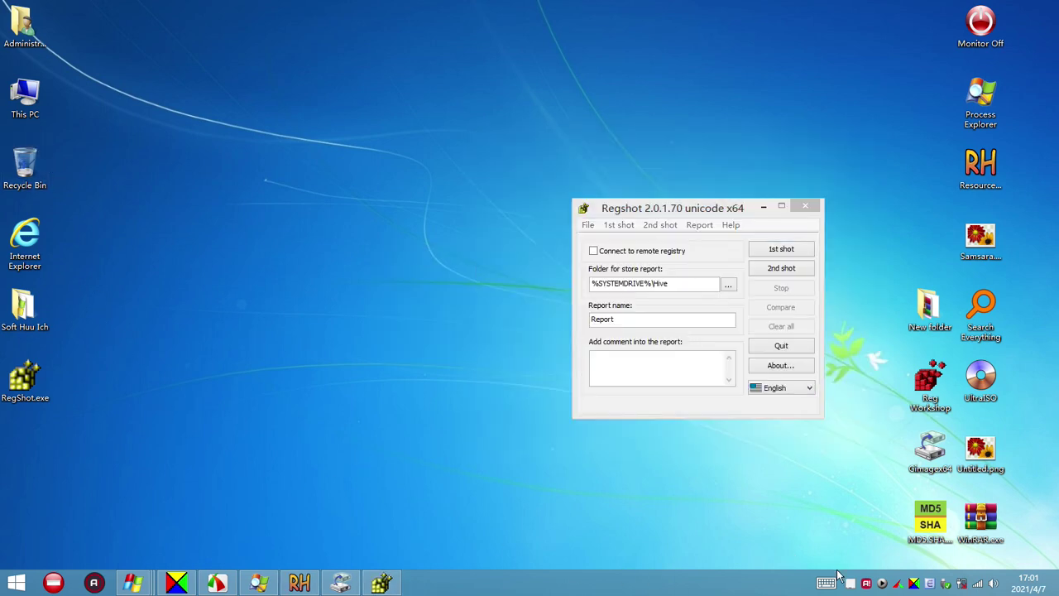
mouse_move(367, 589)
double_click(990, 321)
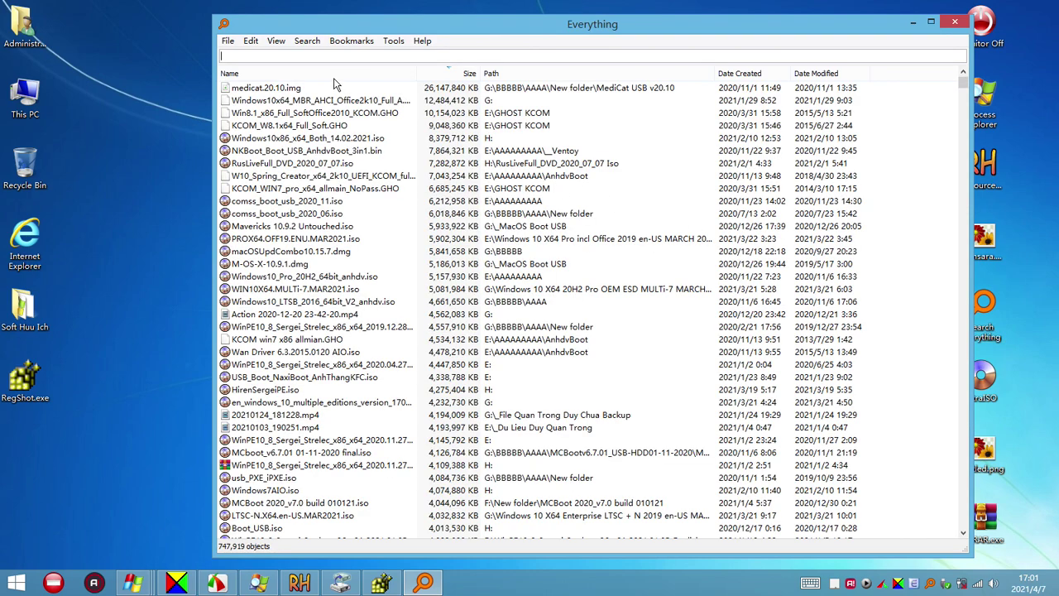
left_click(309, 303)
scroll(350, 354, "down", 20)
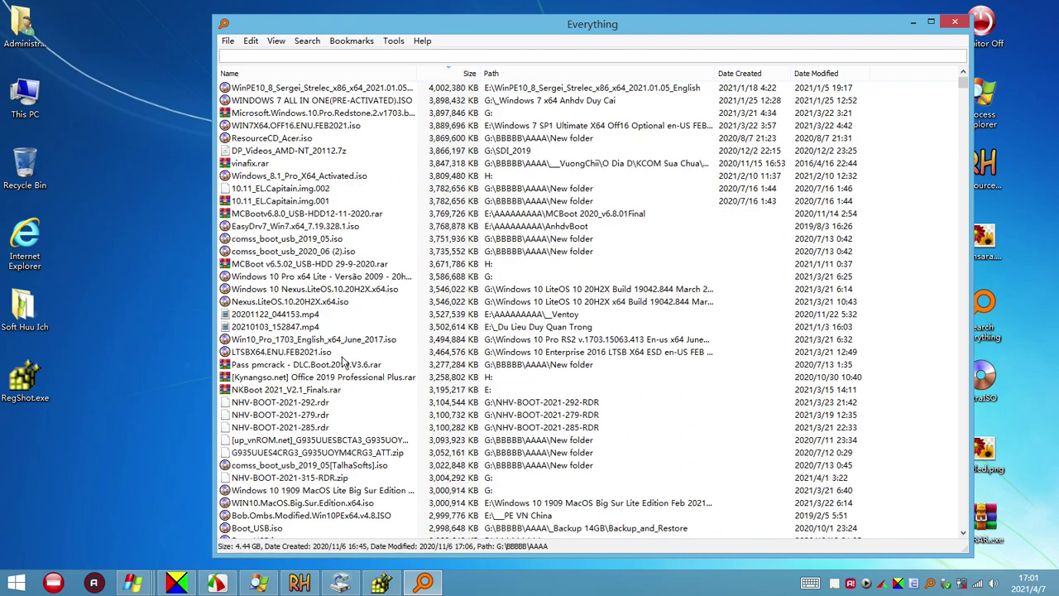
scroll(351, 354, "down", 6)
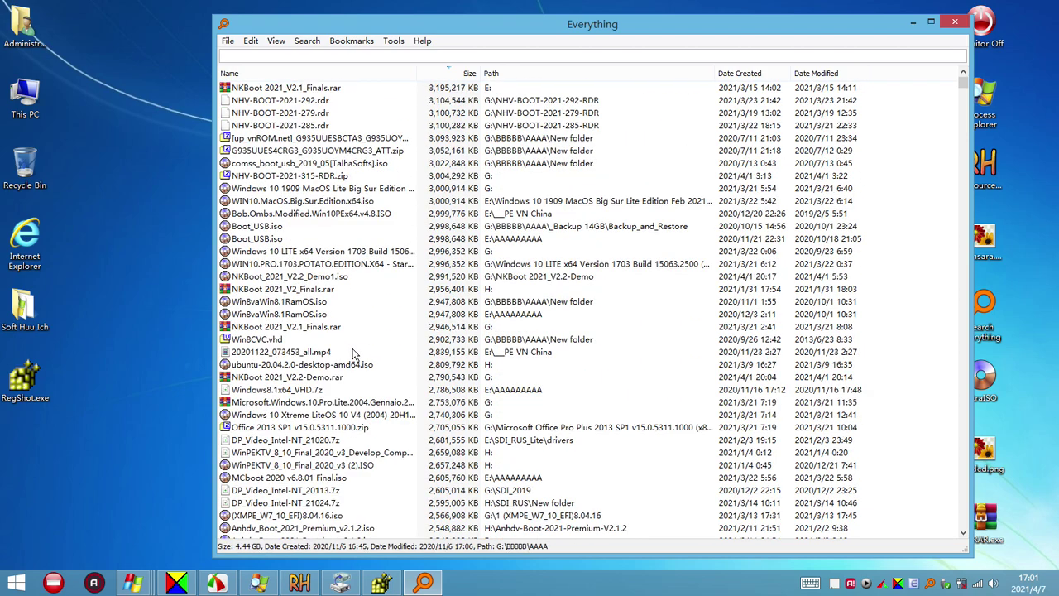
scroll(357, 352, "down", 9)
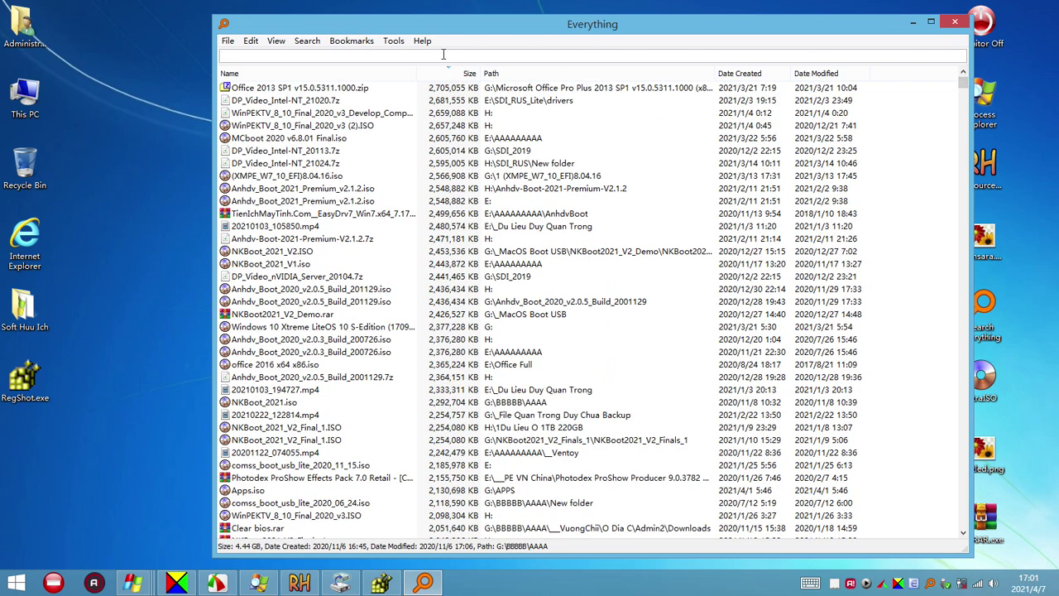
left_click(955, 21)
Open HDD 1TB (G:) from This PC, sorted by Date modified, in a full-height window
double_click(41, 100)
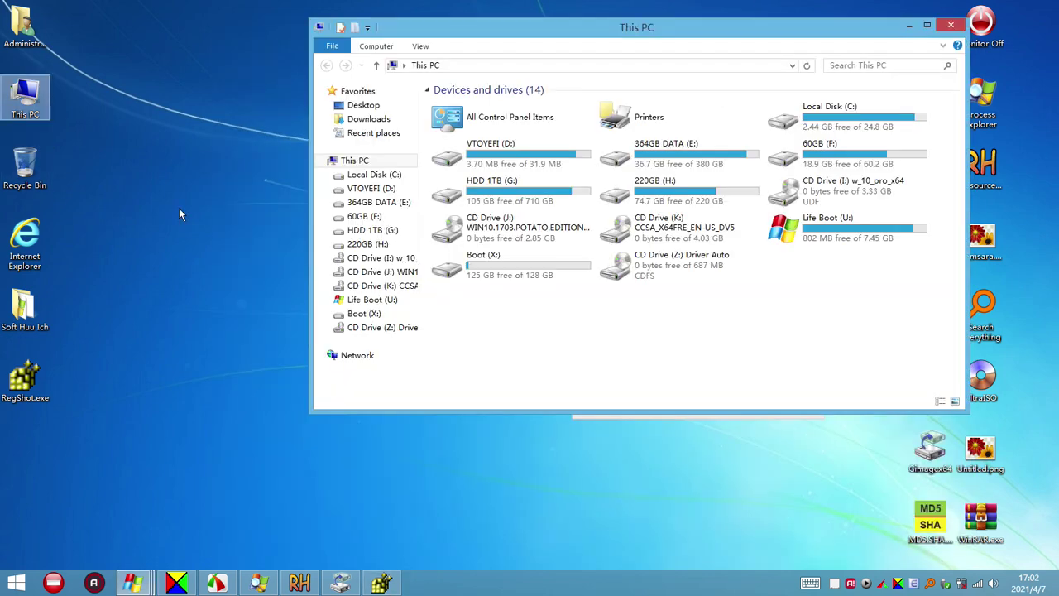
left_click(382, 232)
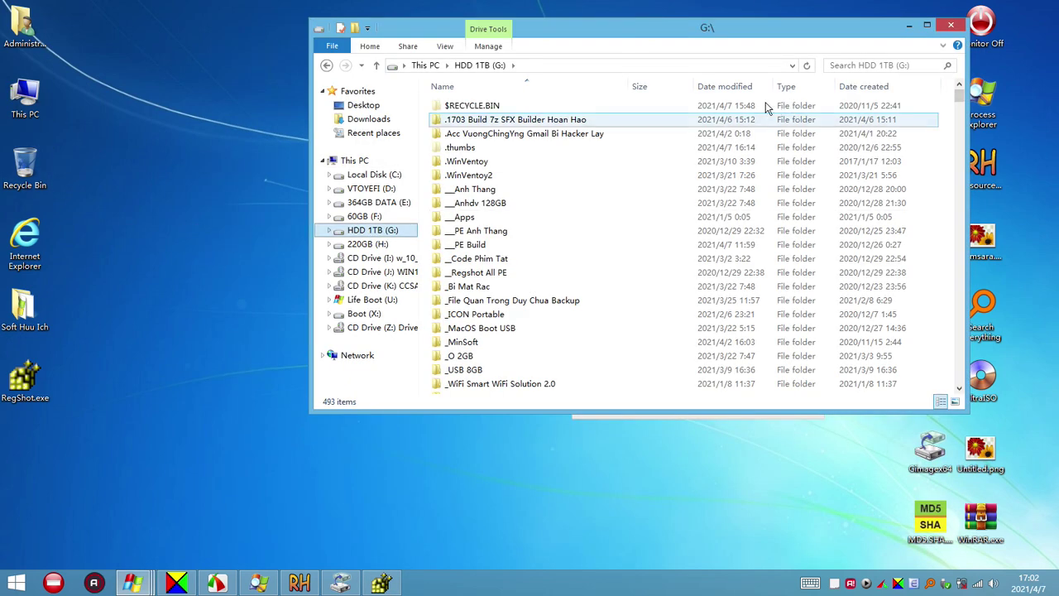
left_click(743, 91)
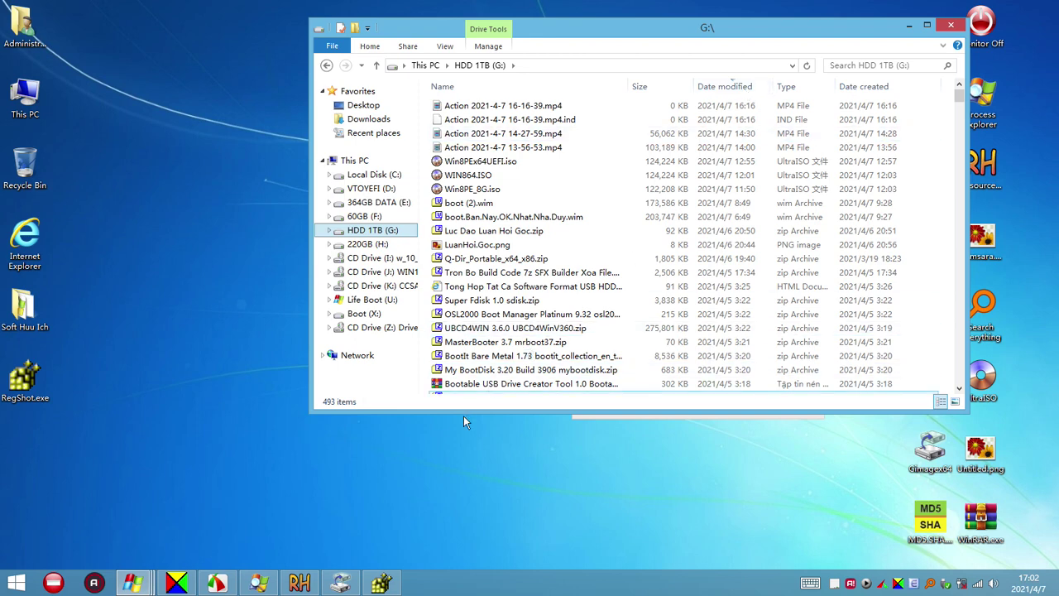
left_click_drag(466, 411, 460, 580)
left_click_drag(598, 9, 71, 18)
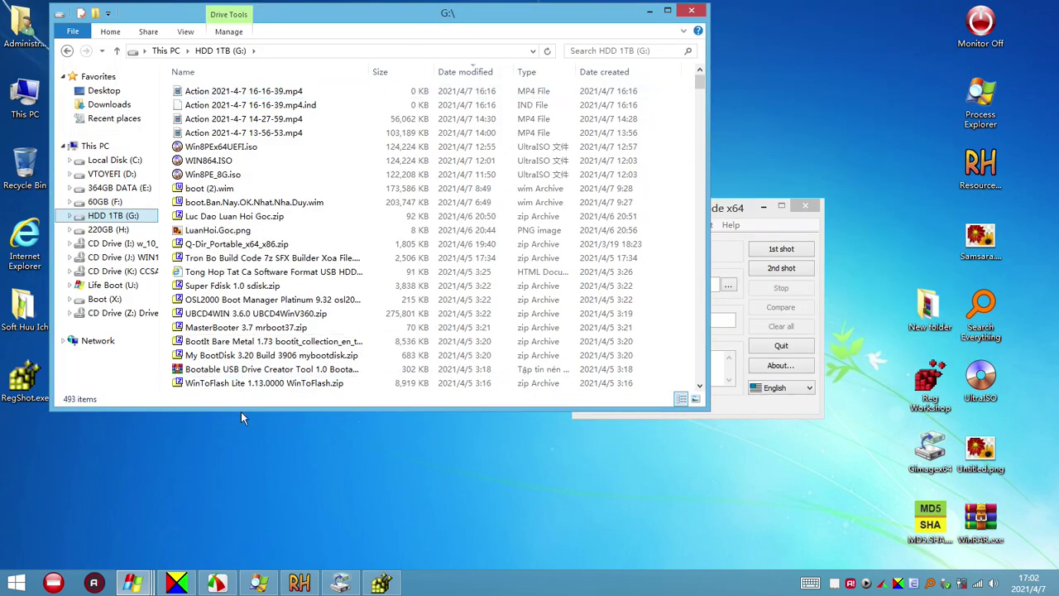
left_click_drag(241, 407, 240, 579)
Browse the G: archives and select the Kingston SSD Manager setup zip
left_click(234, 453)
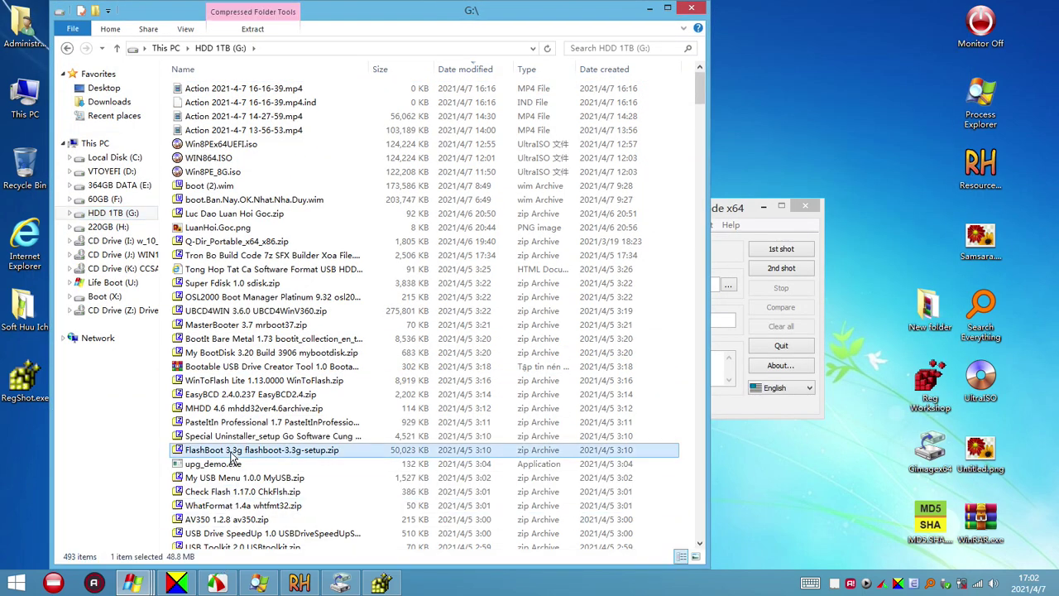
scroll(281, 374, "down", 3)
scroll(280, 374, "down", 8)
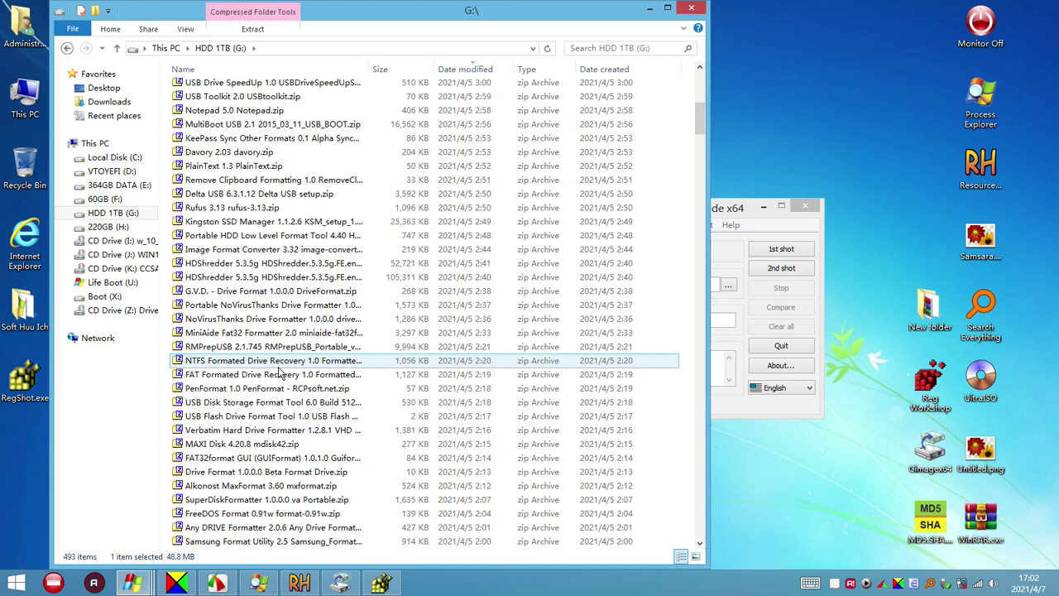
left_click(302, 235)
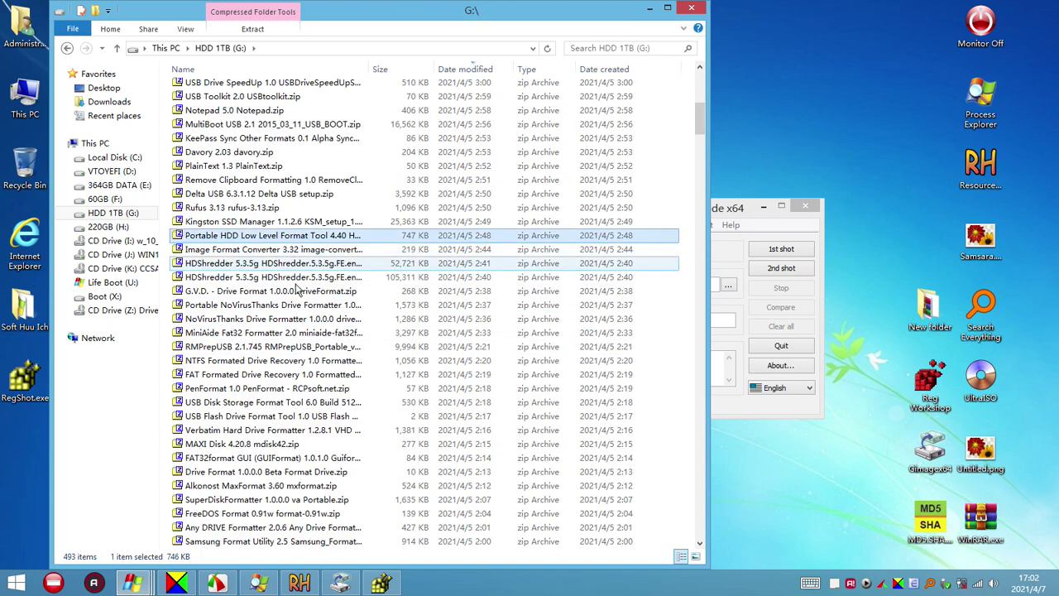
scroll(322, 295, "down", 5)
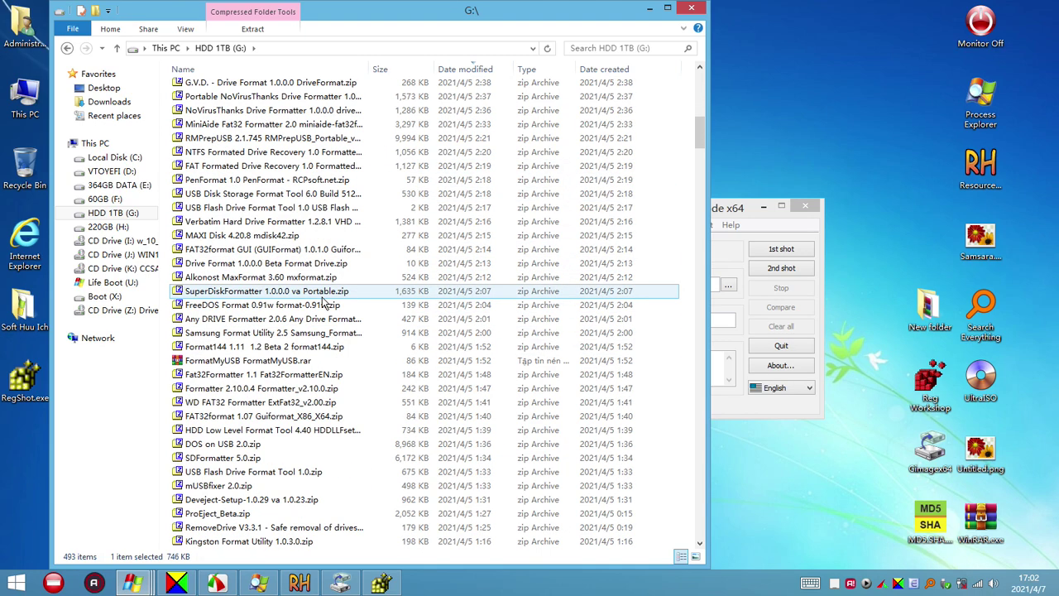
scroll(326, 359, "down", 4)
scroll(314, 360, "down", 6)
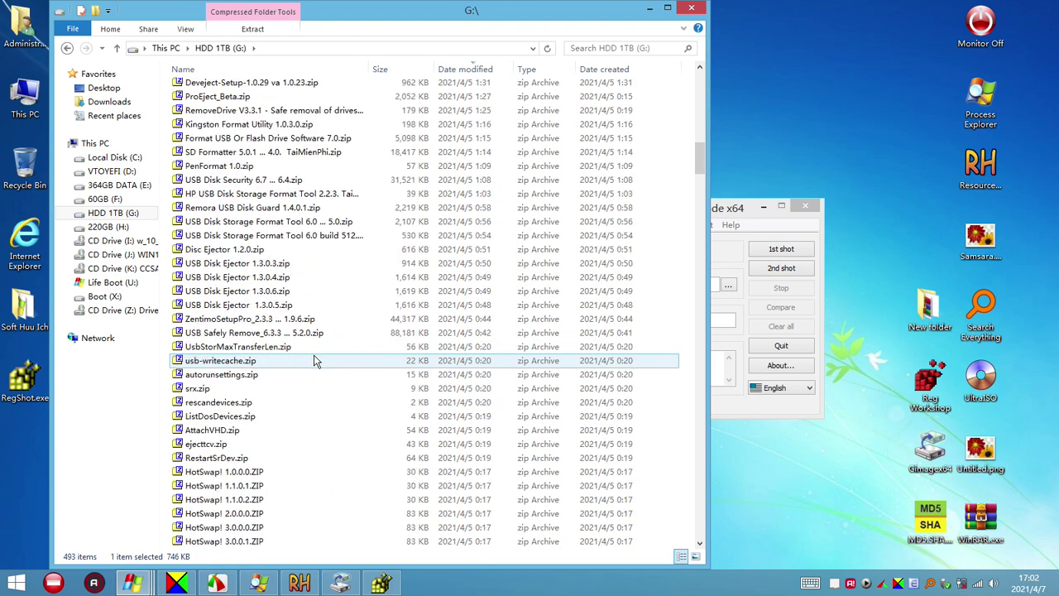
scroll(319, 356, "up", 3)
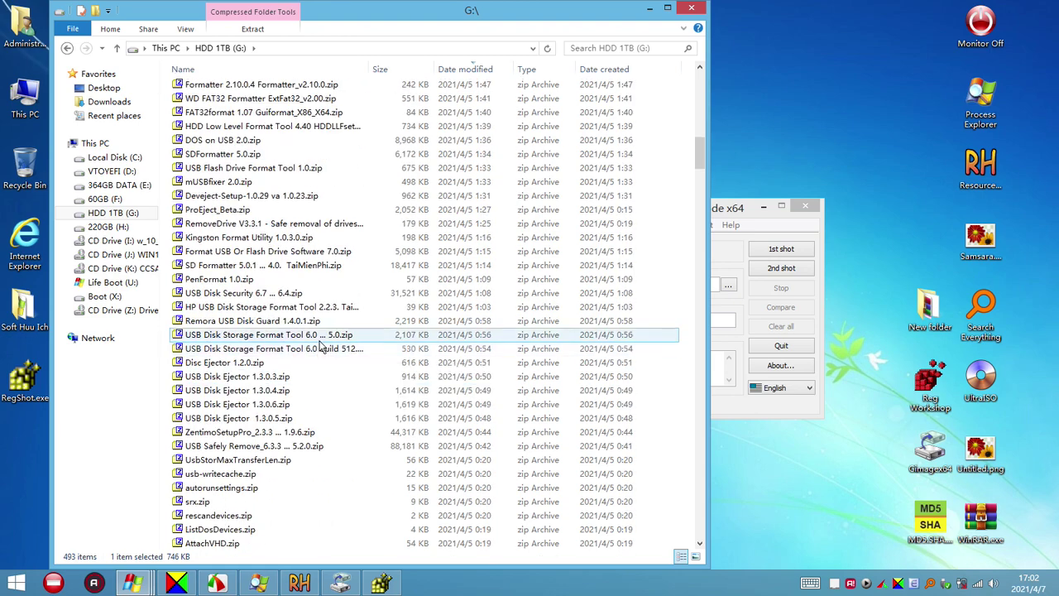
scroll(324, 319, "up", 3)
scroll(324, 320, "up", 7)
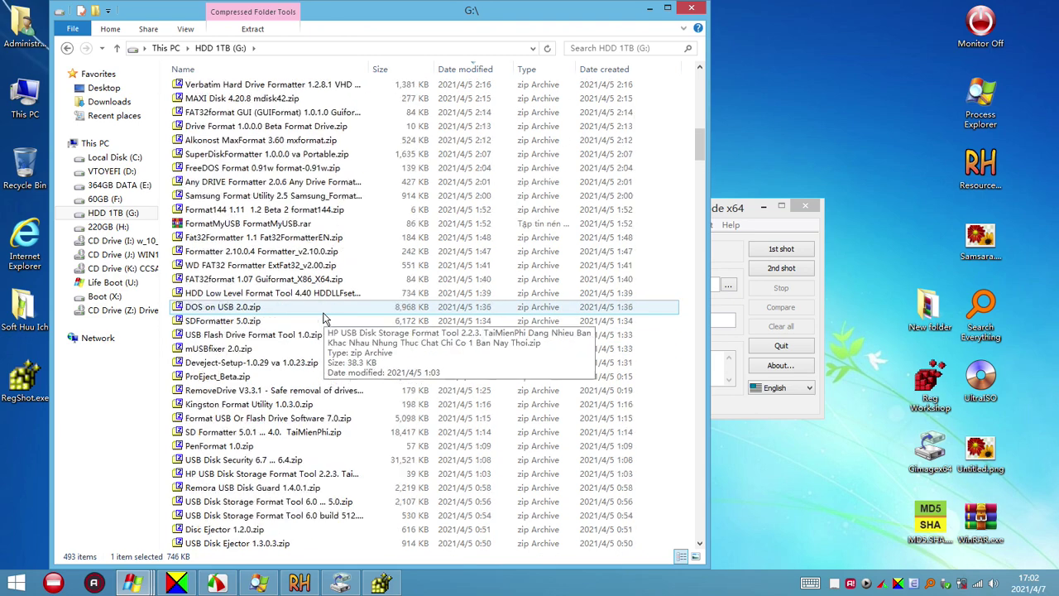
left_click(339, 223)
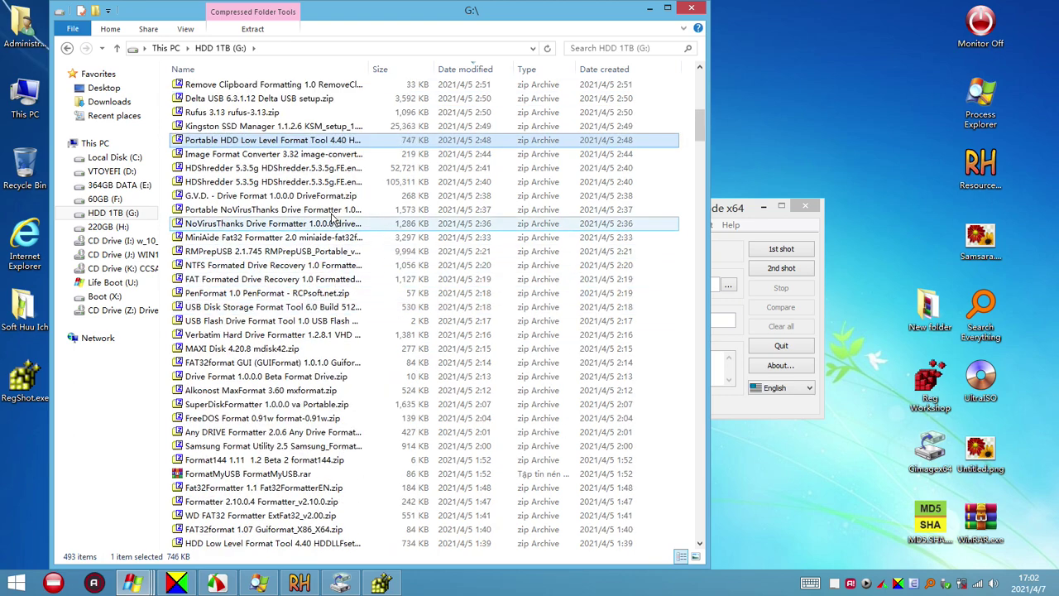
scroll(352, 289, "up", 5)
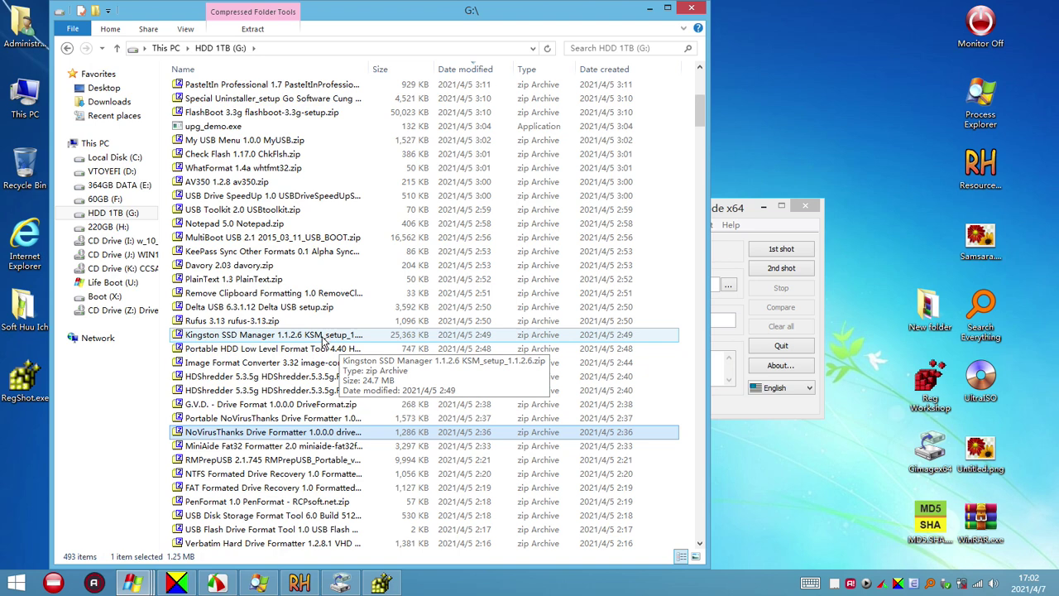
left_click(323, 335)
Open KSM_setup_1.1.2.6.zip in 7-Zip, widen the Name column, and arrange it beside Regshot
double_click(316, 340)
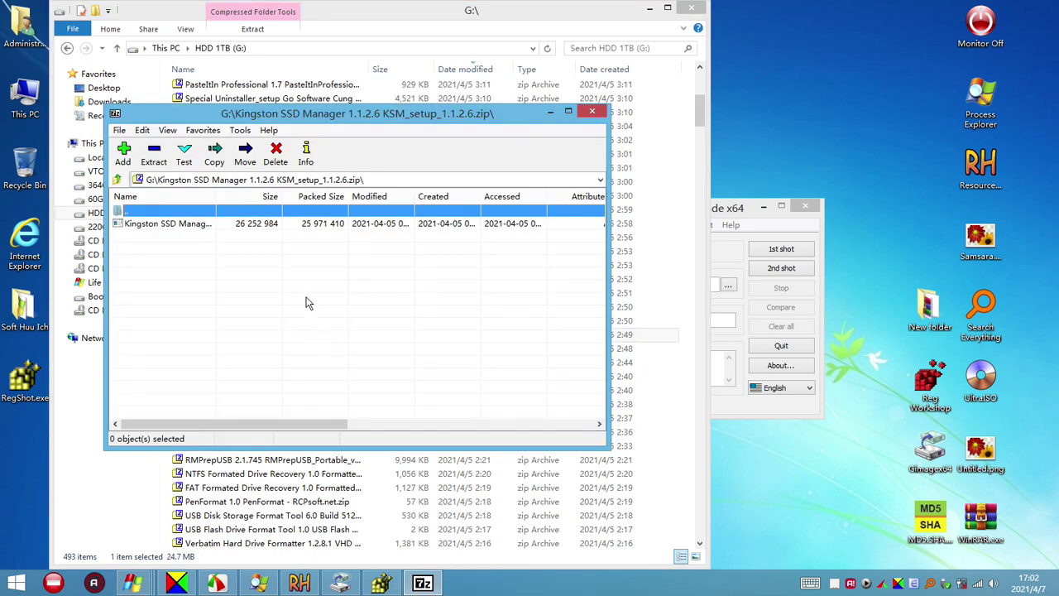
left_click(185, 225)
left_click_drag(216, 197, 367, 207)
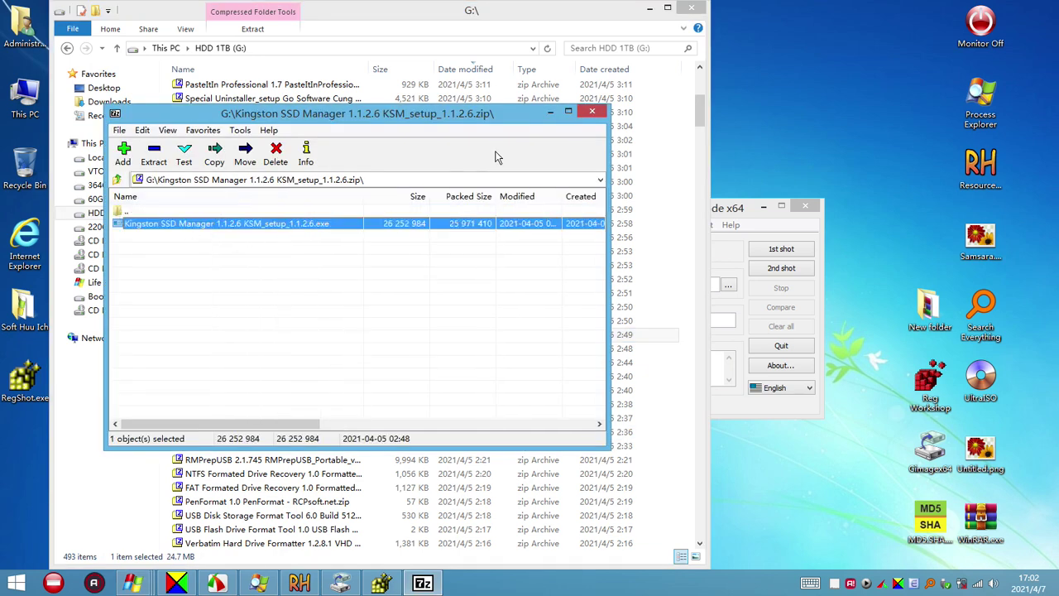
left_click(649, 9)
left_click_drag(666, 212, 643, 189)
left_click_drag(239, 110, 195, 78)
Dismiss Regshot's 1st shot menu without scanning and close Regshot
left_click(220, 211)
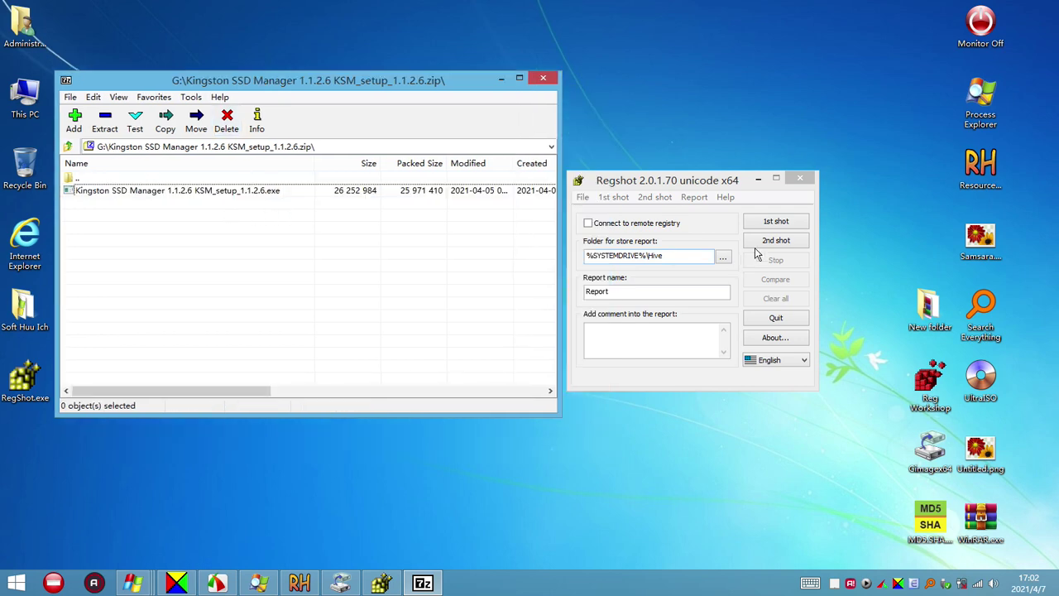
left_click(788, 224)
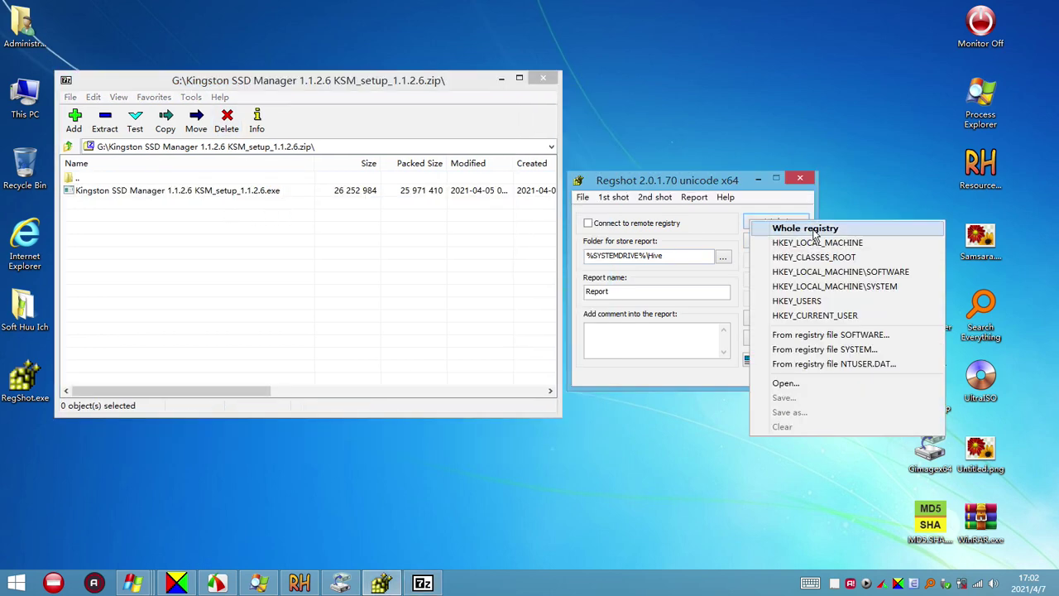
left_click(735, 178)
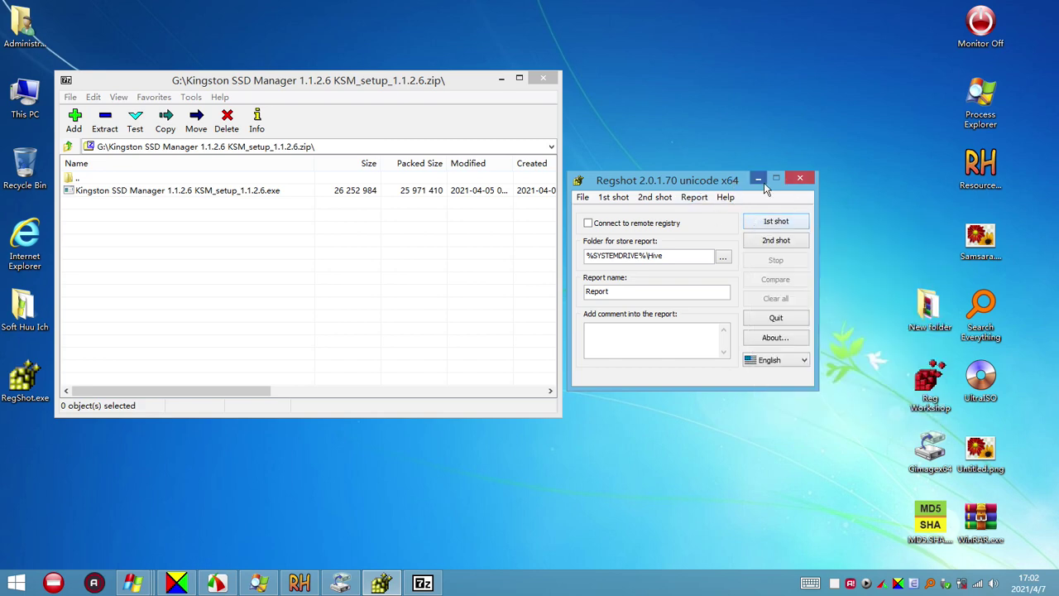
left_click(799, 178)
Relaunch Regshot from the desktop, move it right, and take a Whole registry 1st shot
double_click(24, 376)
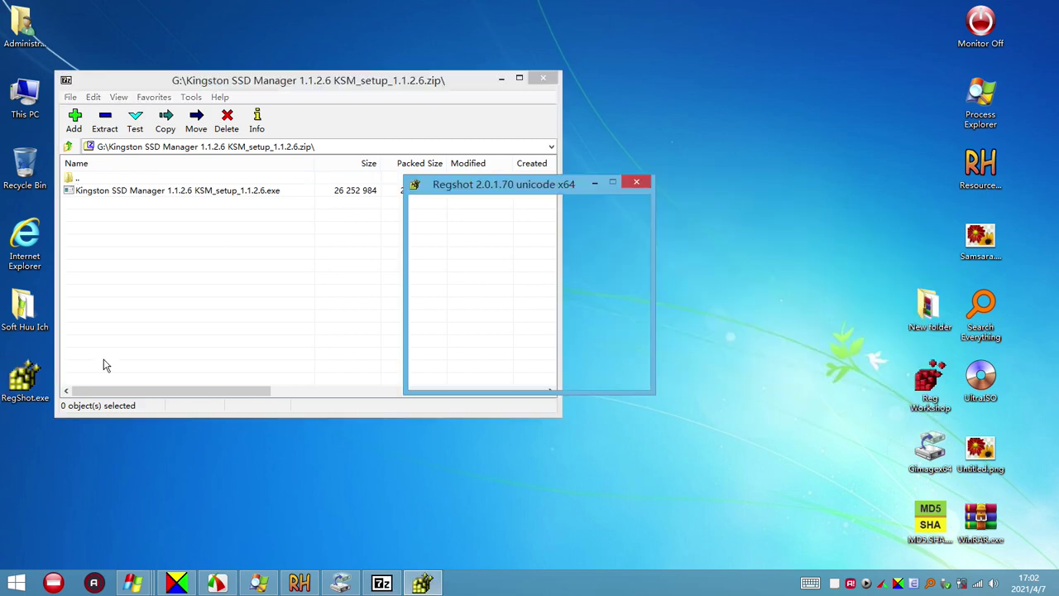
left_click_drag(574, 187, 730, 196)
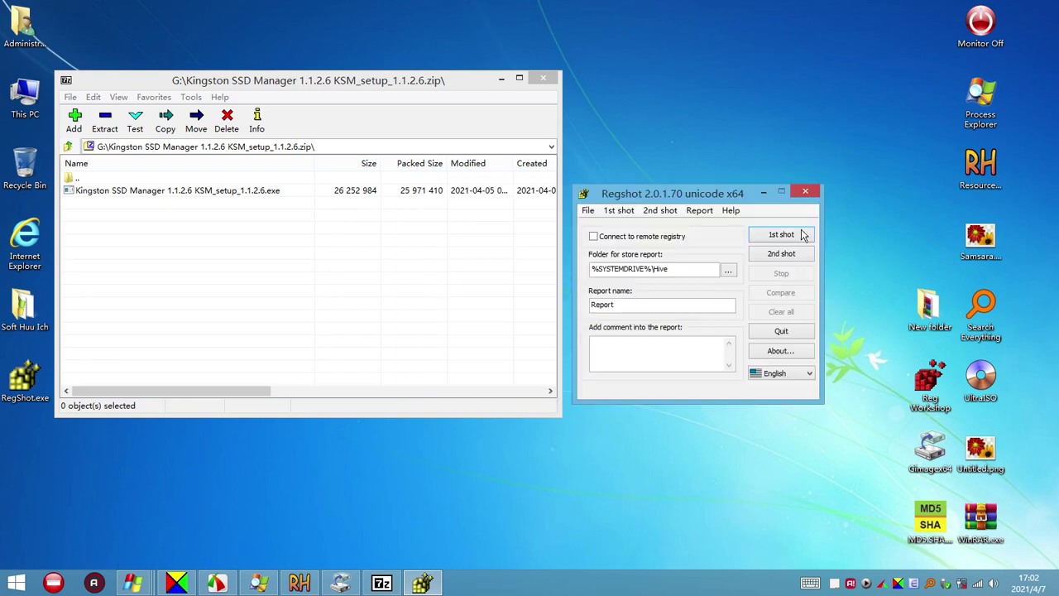
left_click(803, 236)
left_click(800, 239)
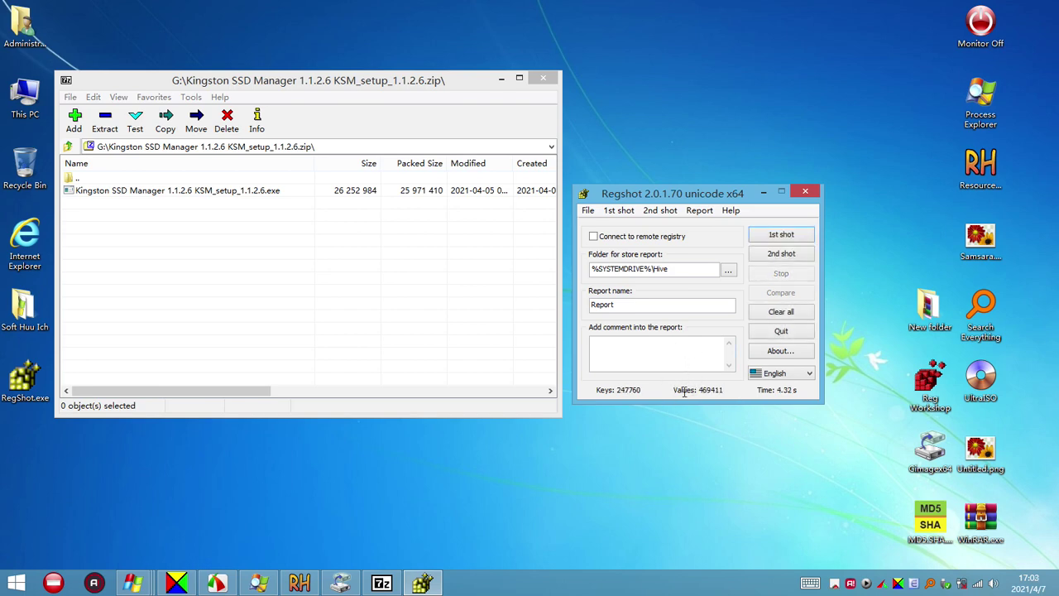
Run the Kingston installer, accept the licence, and set the path to X:\Program Files\Kingston_SSD_Manager
double_click(172, 192)
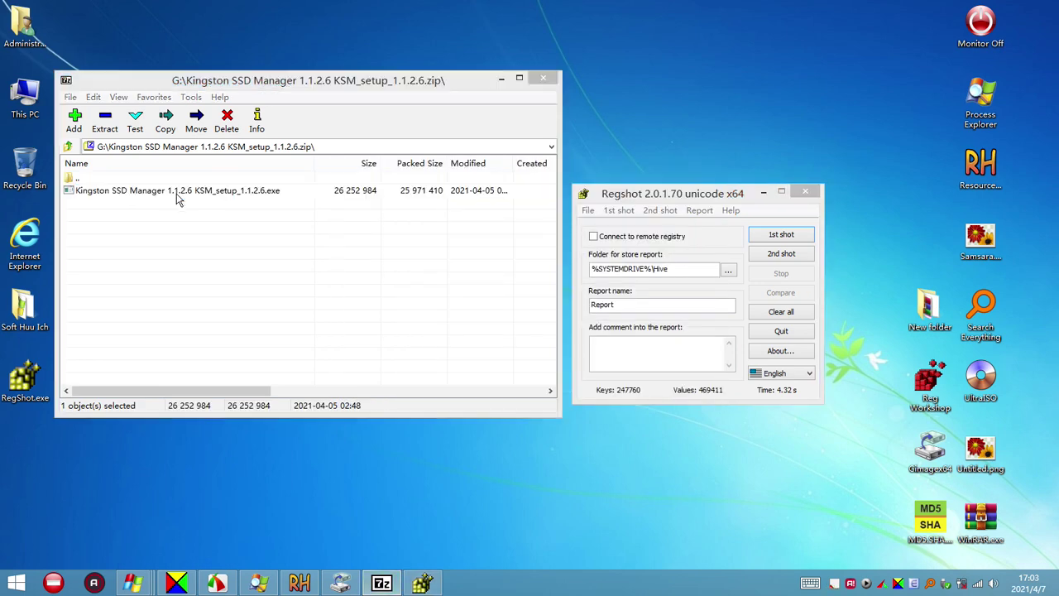
left_click(452, 356)
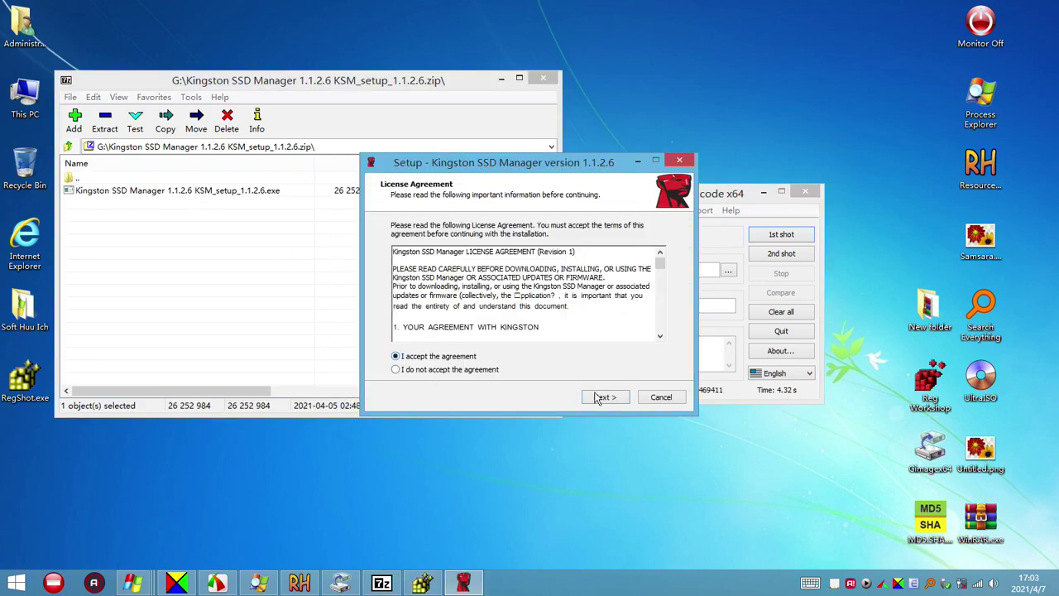
left_click(614, 402)
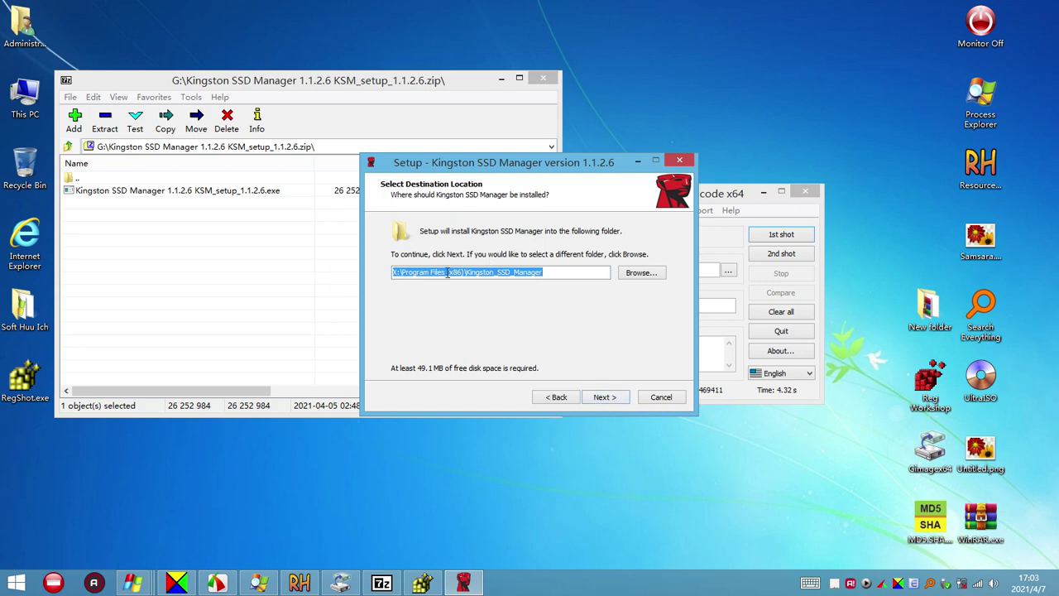
left_click_drag(447, 273, 457, 276)
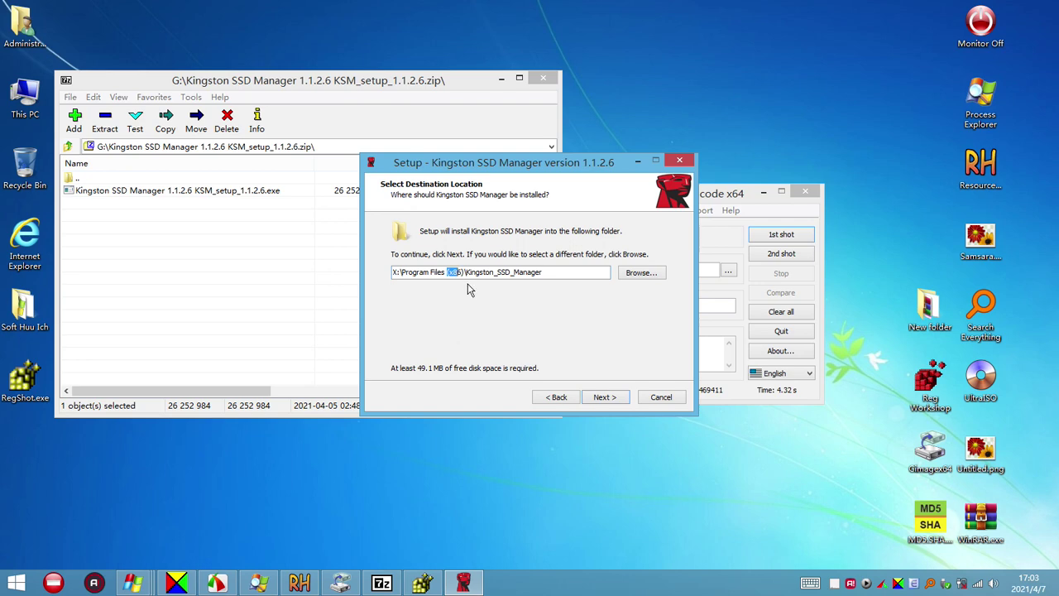
key("Delete")
key("Delete")
key("Delete")
key("BackSpace")
left_click(603, 397)
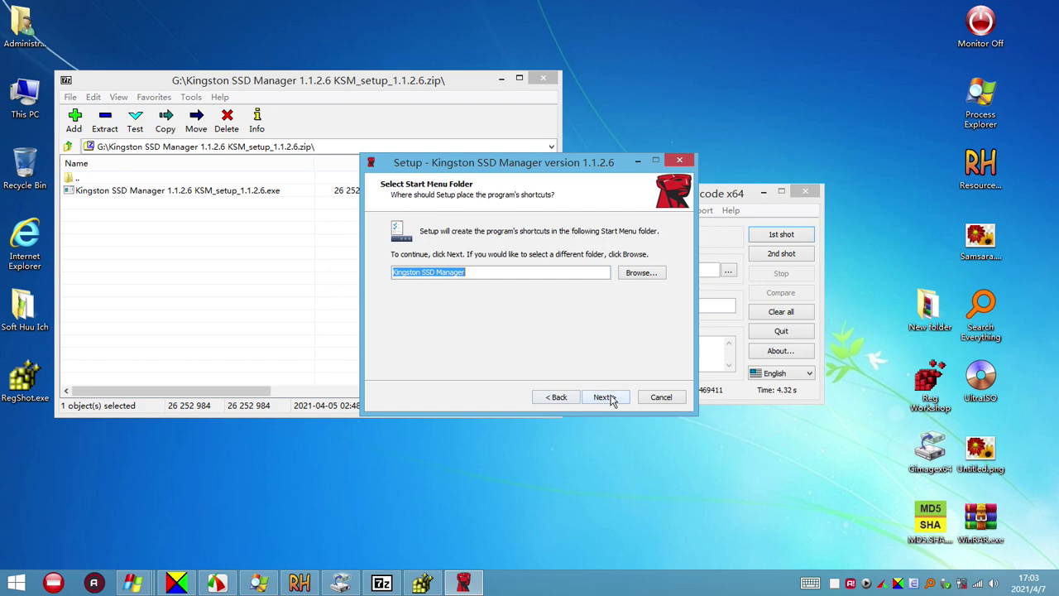
Install with default Start Menu folder and desktop shortcut, then dismiss the missing-DLL errors
left_click(603, 397)
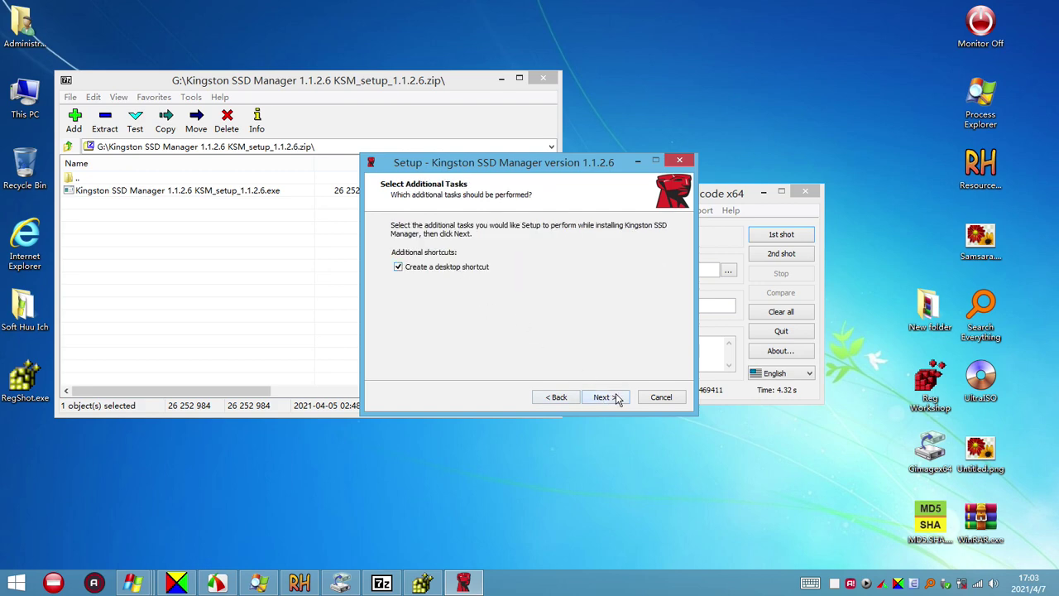
left_click(616, 397)
left_click(613, 397)
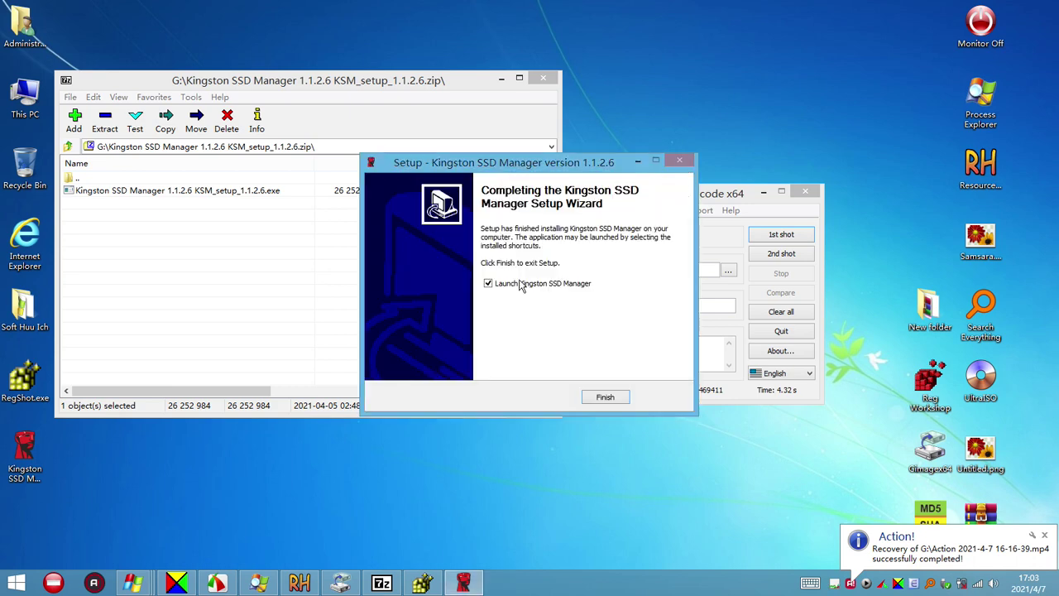
left_click(606, 398)
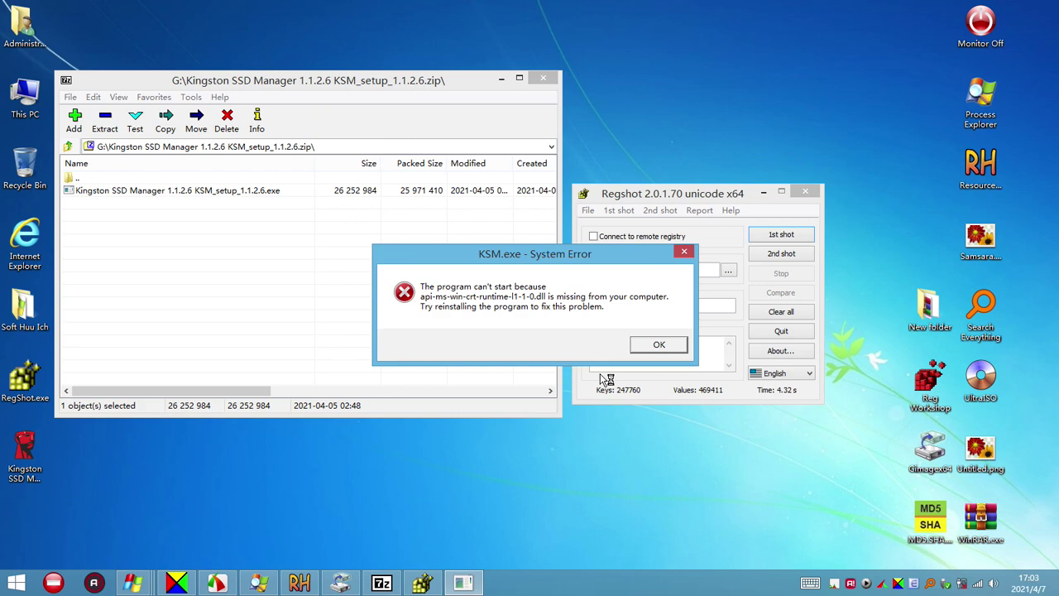
left_click(657, 345)
left_click(488, 297)
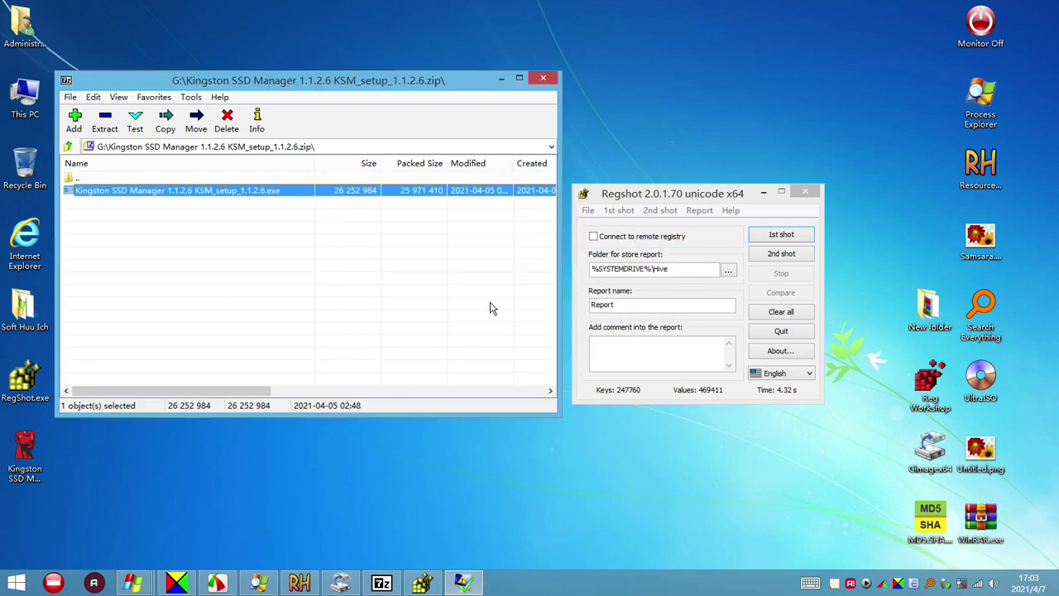
Close the Kingston archive, clear all Regshot shots, and open G: sorted by Date modified
left_click(545, 79)
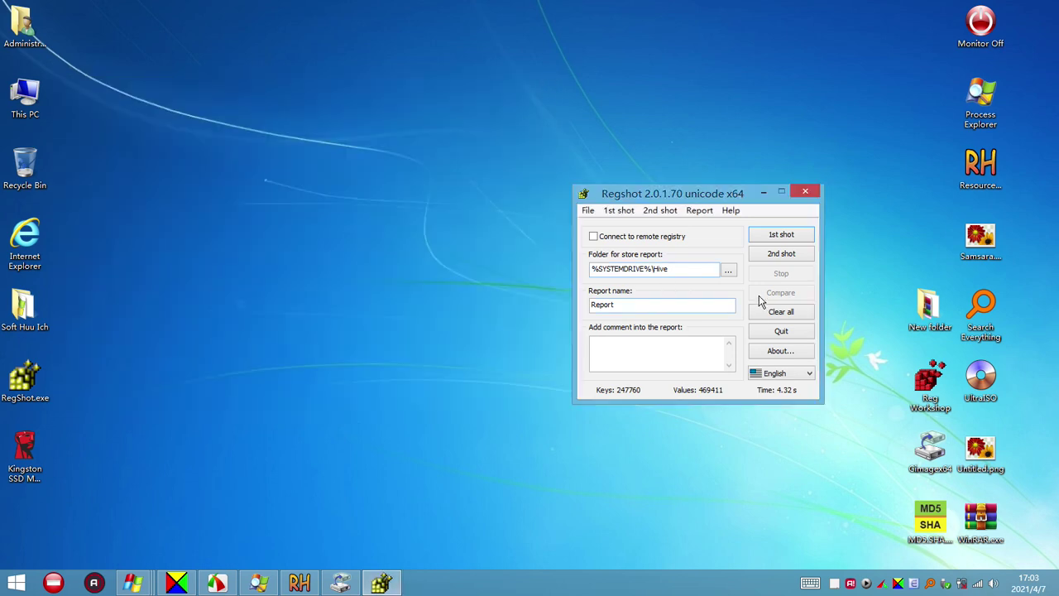
left_click(778, 314)
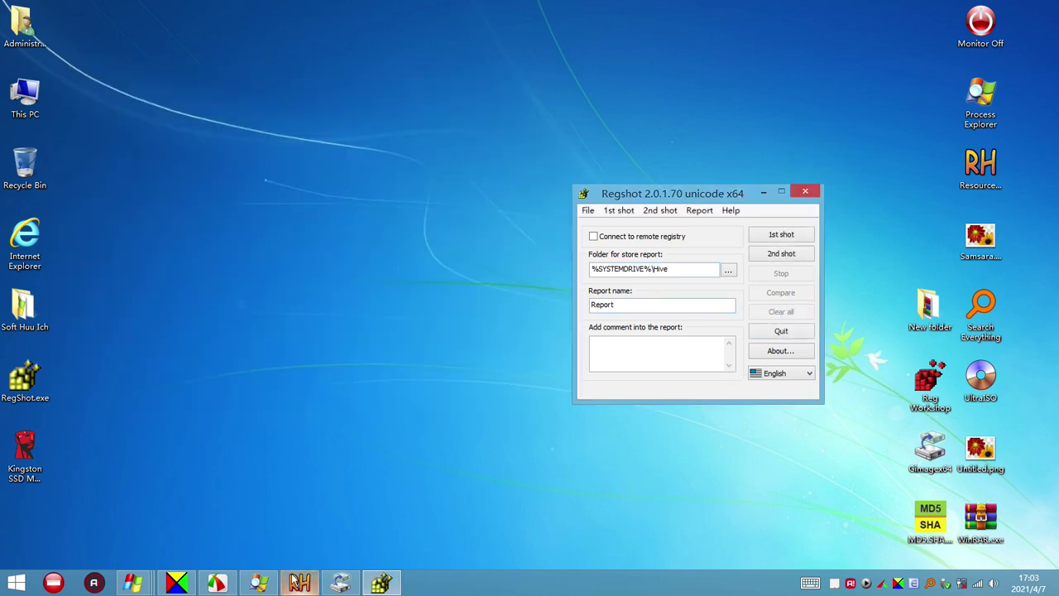
left_click(137, 584)
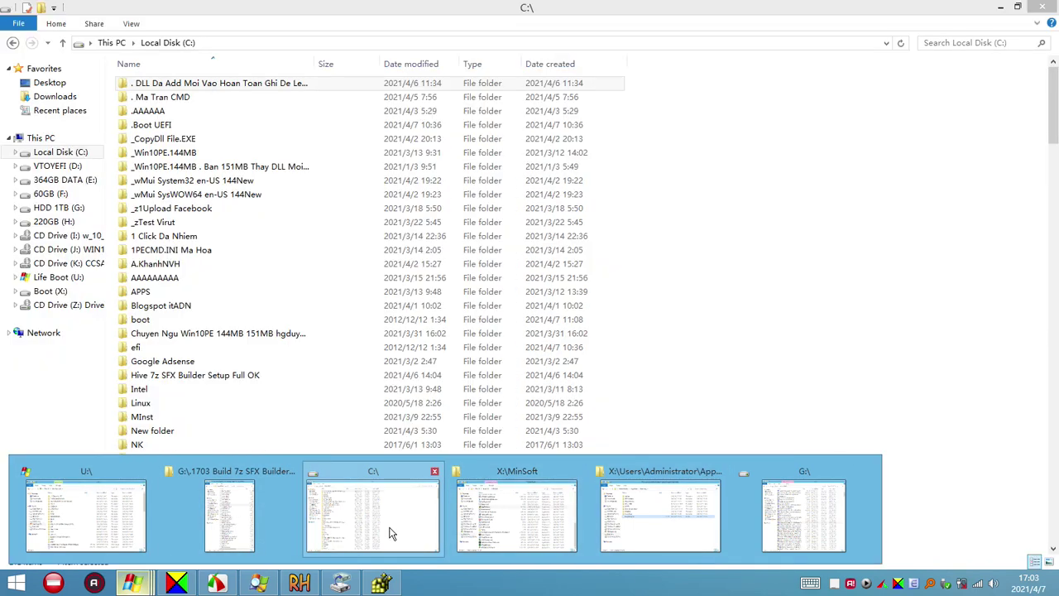
left_click(392, 534)
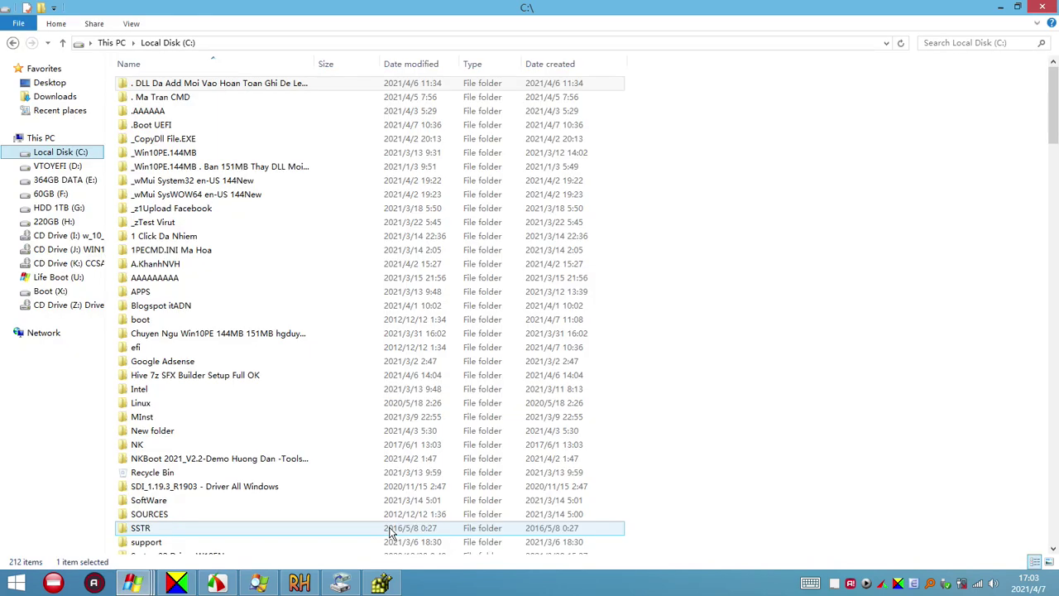
left_click(66, 208)
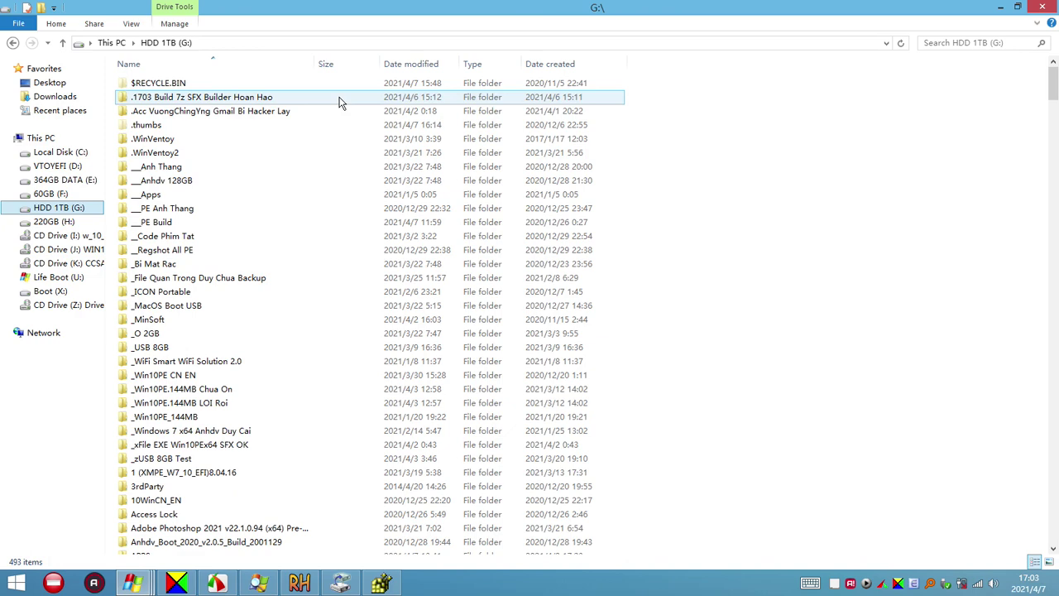
left_click(411, 64)
Browse the G: archives, selecting MultiBoot USB, HDShredder and then RMPrepUSB
left_click(267, 386)
scroll(281, 331, "down", 8)
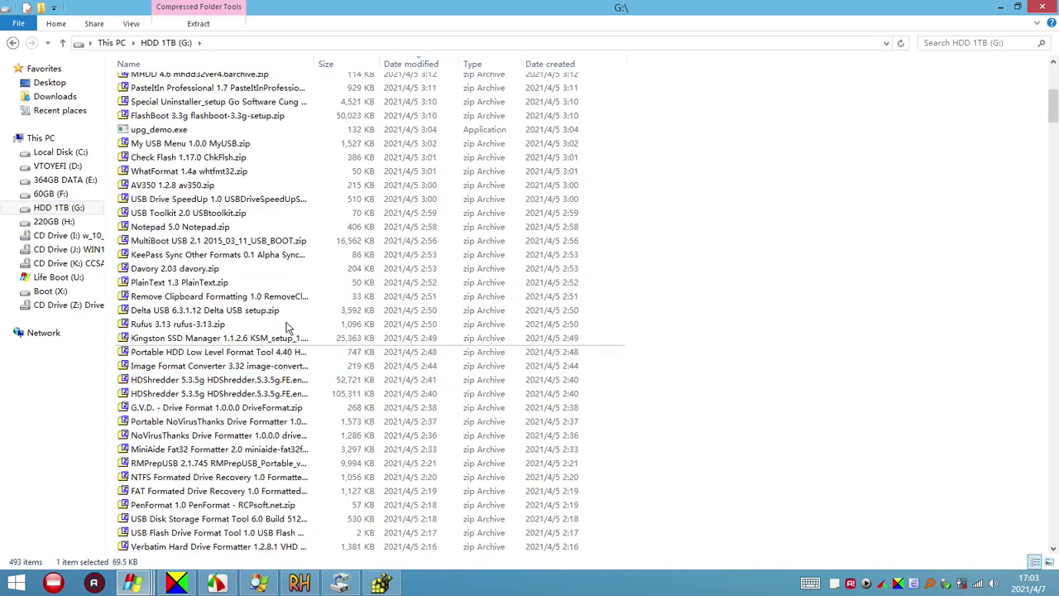
left_click(290, 241)
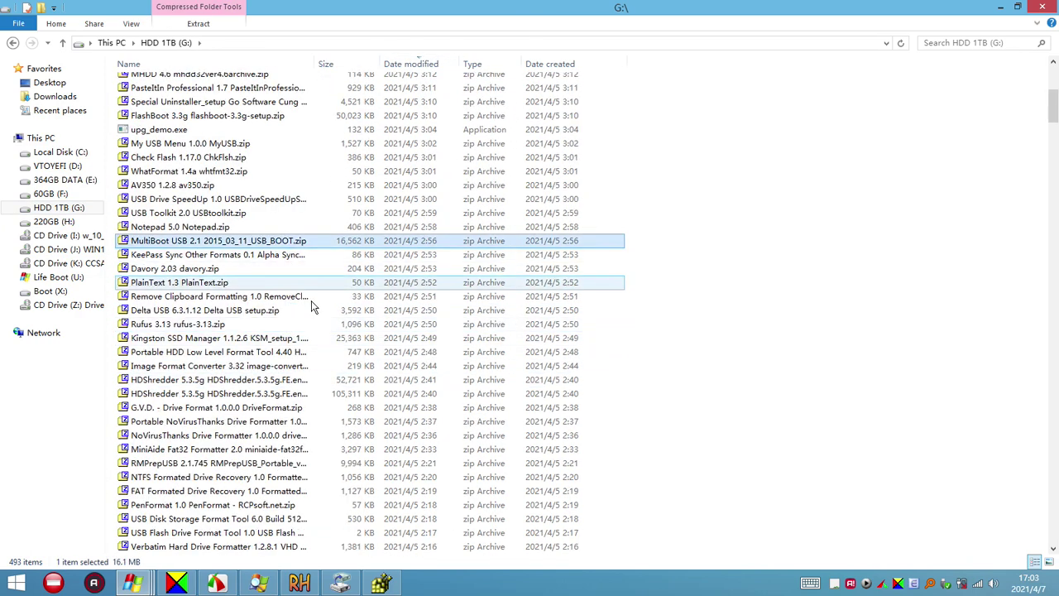
left_click(285, 381)
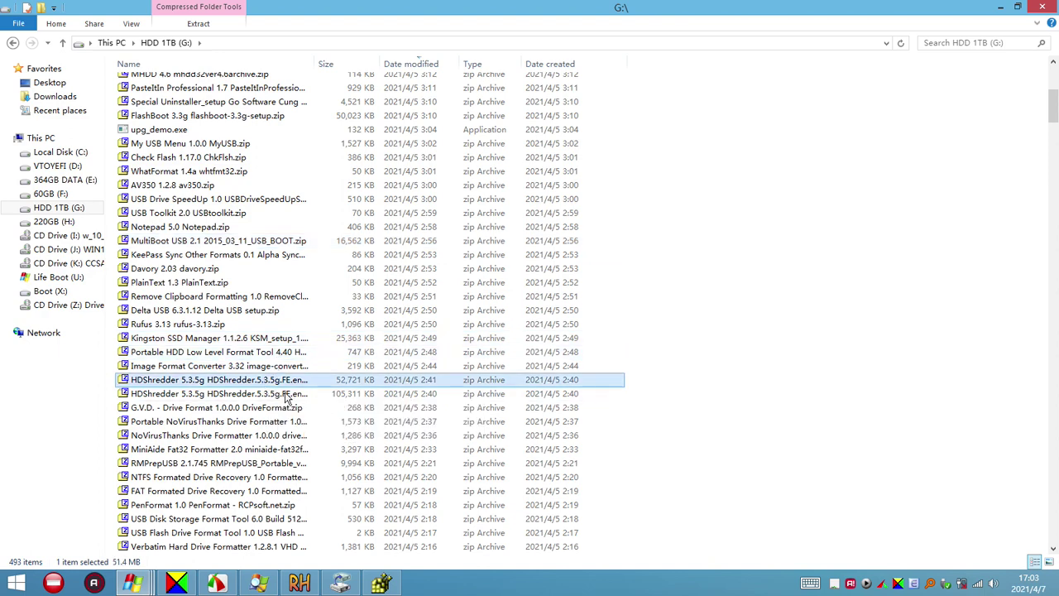
left_click(260, 463)
scroll(273, 389, "down", 5)
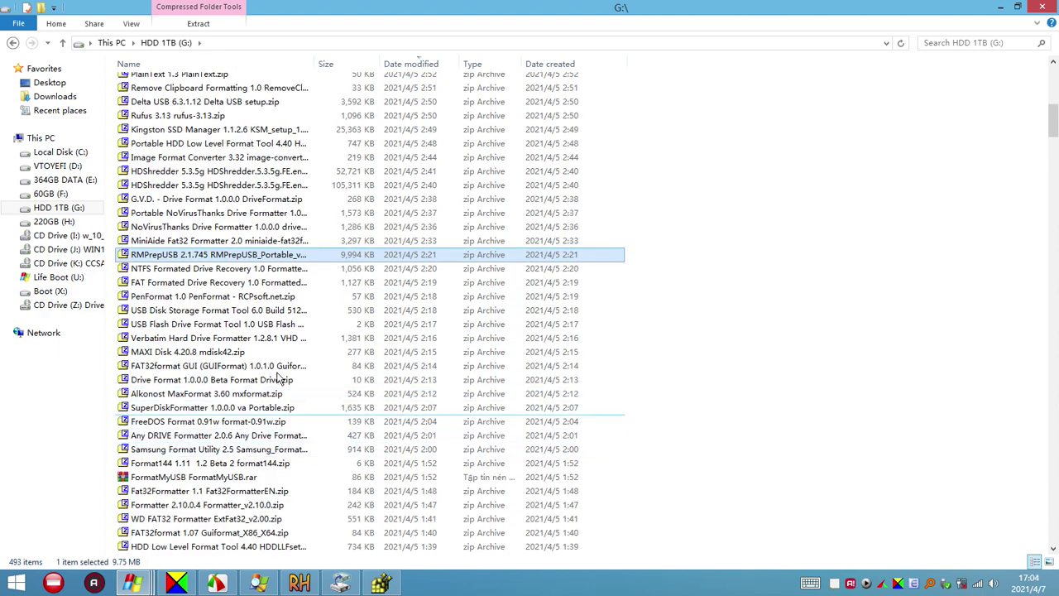
scroll(278, 376, "up", 1)
Check the RMPrepUSB zip, then open SDFormatter 5.0.zip's SDCardFormatterv5_WinEN folder and minimize Explorer
double_click(273, 288)
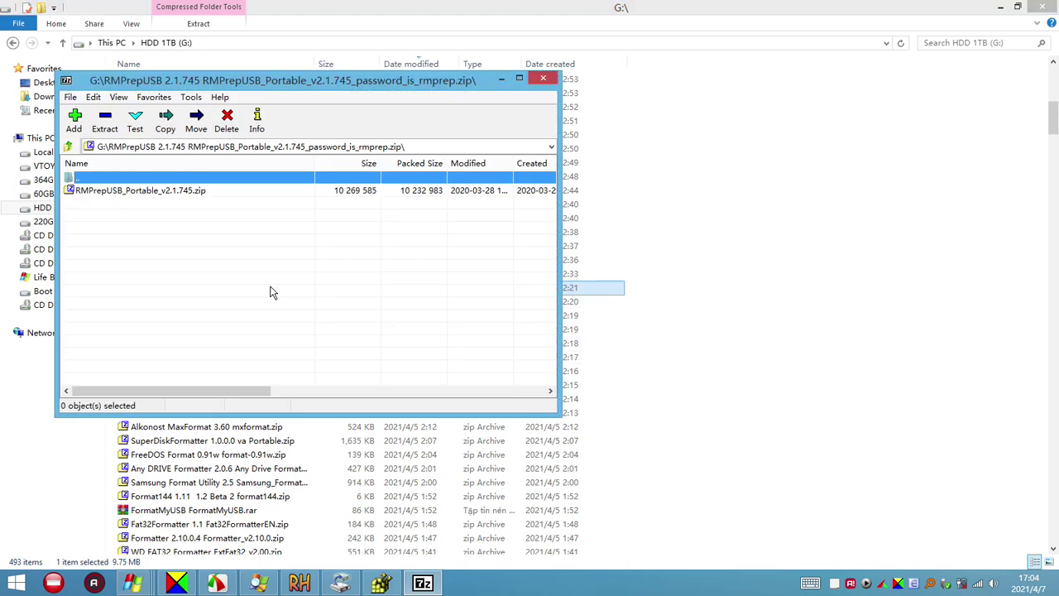
left_click(542, 80)
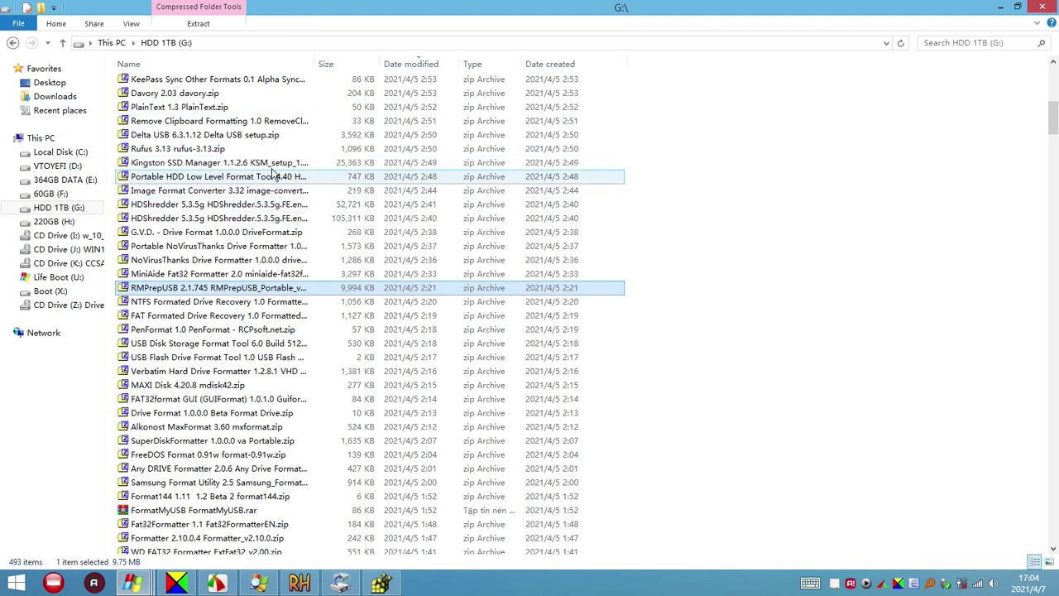
left_click(273, 440)
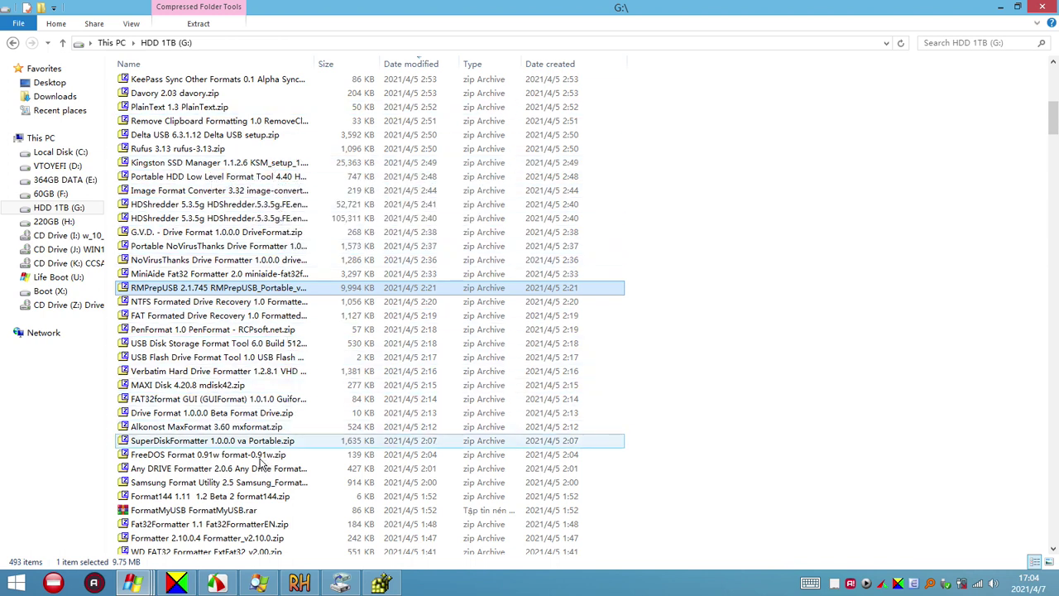
scroll(264, 439, "down", 5)
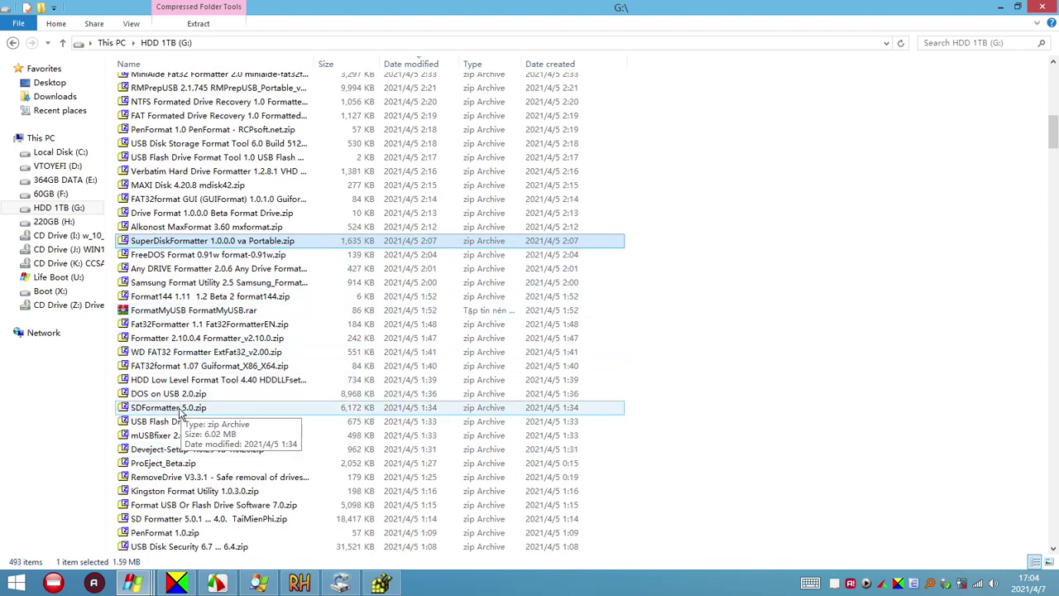
double_click(176, 414)
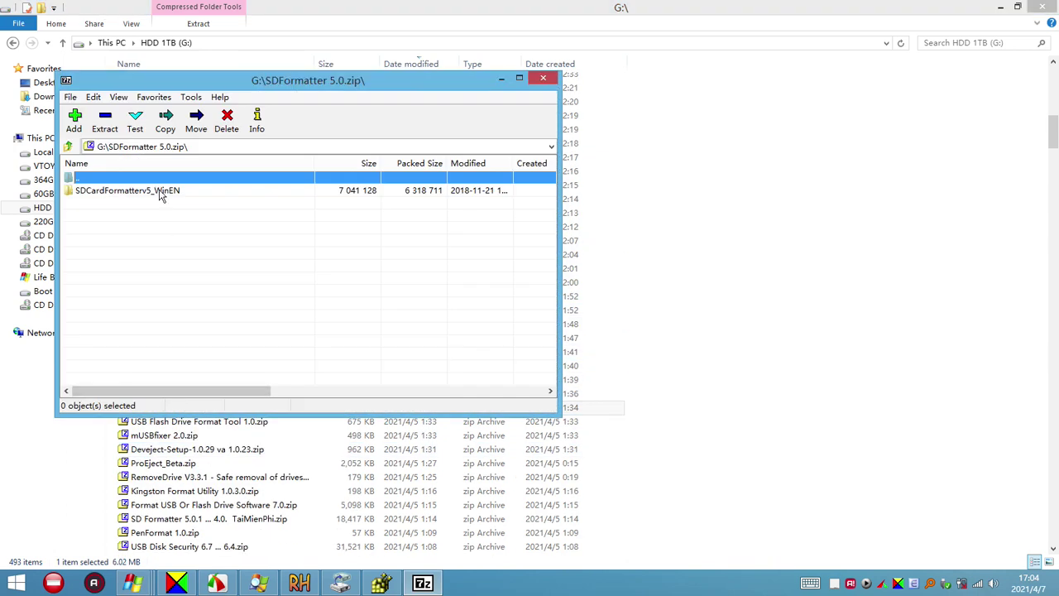
double_click(160, 192)
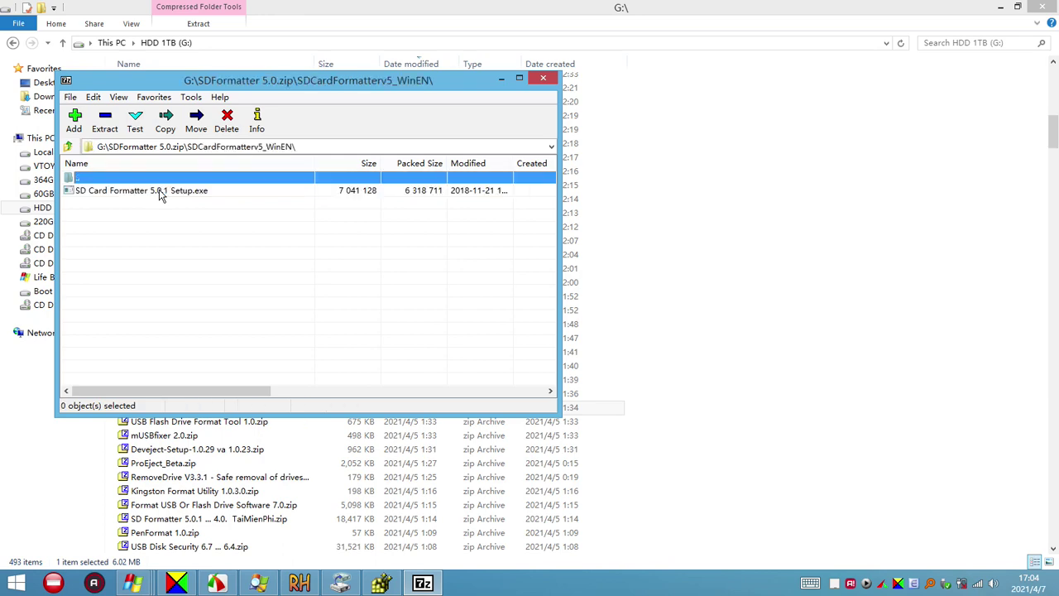
left_click(1007, 12)
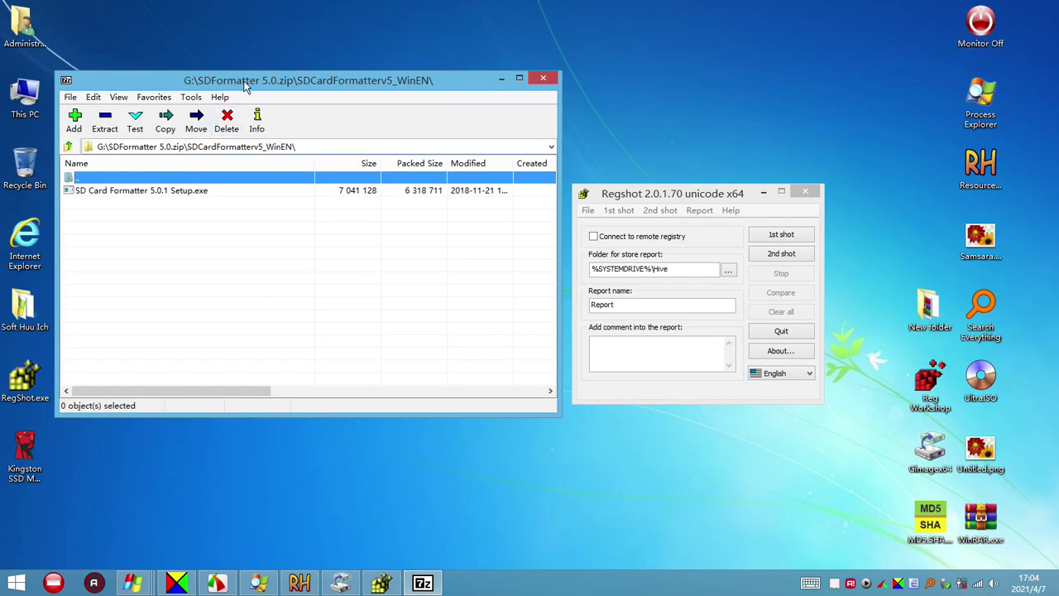
Narrow the 7-Zip window, select SD Card Formatter 5.0.1 Setup.exe, and take a Whole registry 1st shot
left_click_drag(246, 87, 297, 77)
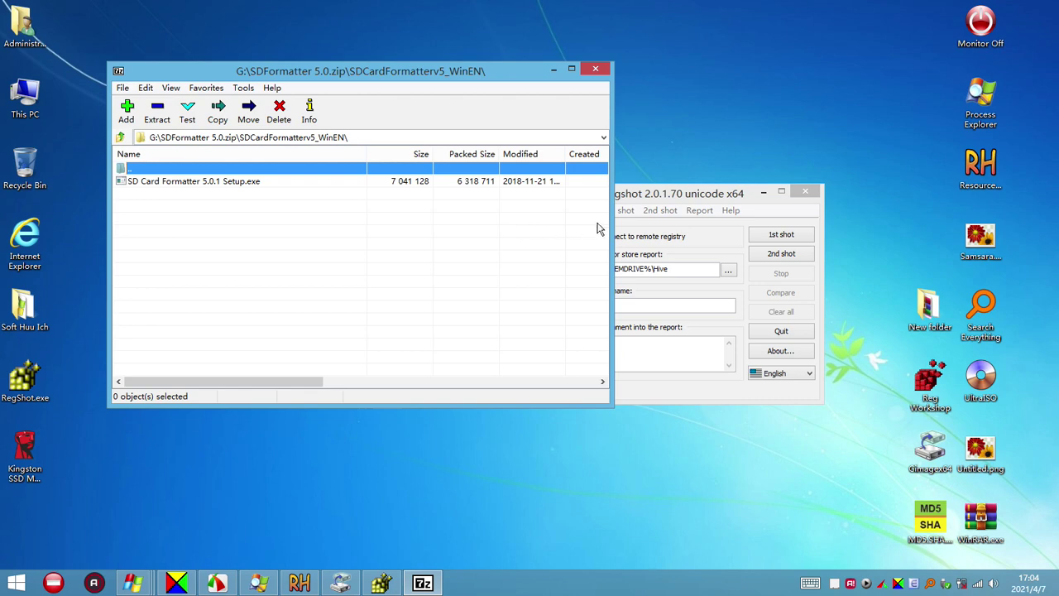
left_click_drag(608, 237, 486, 234)
left_click(189, 184)
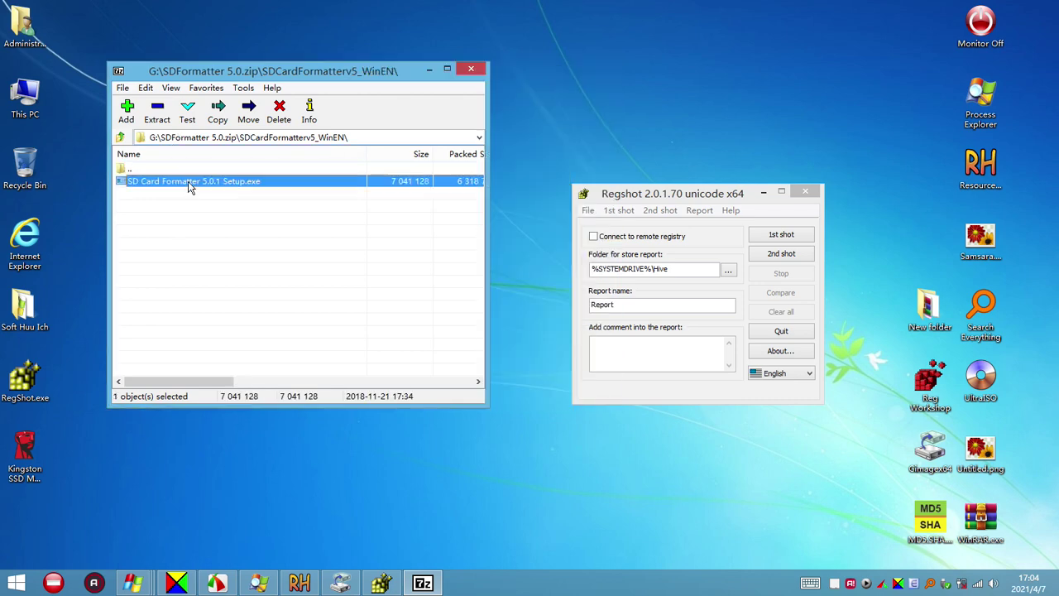
left_click(790, 238)
left_click(796, 242)
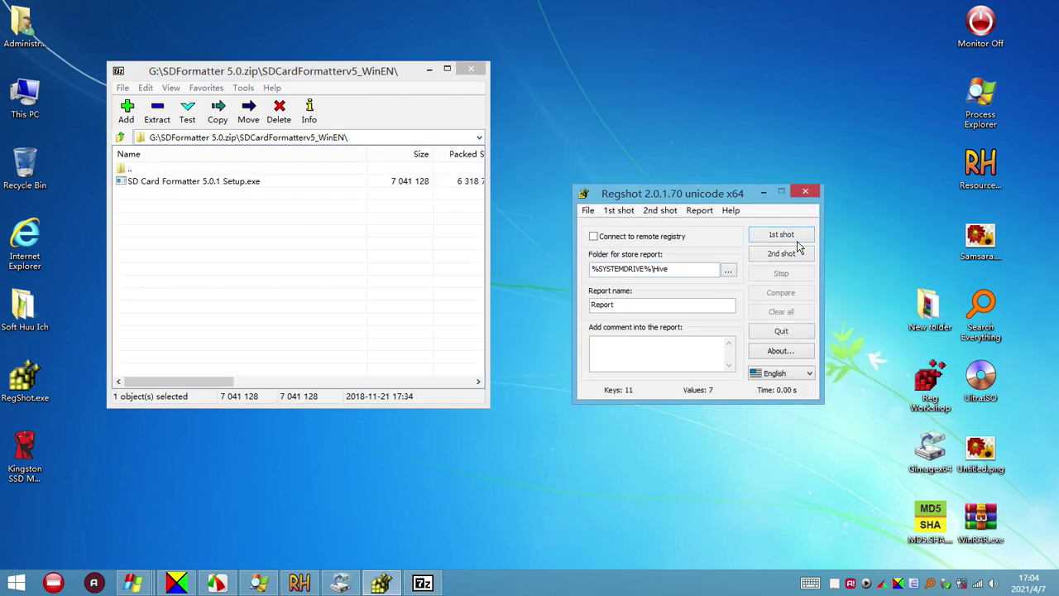
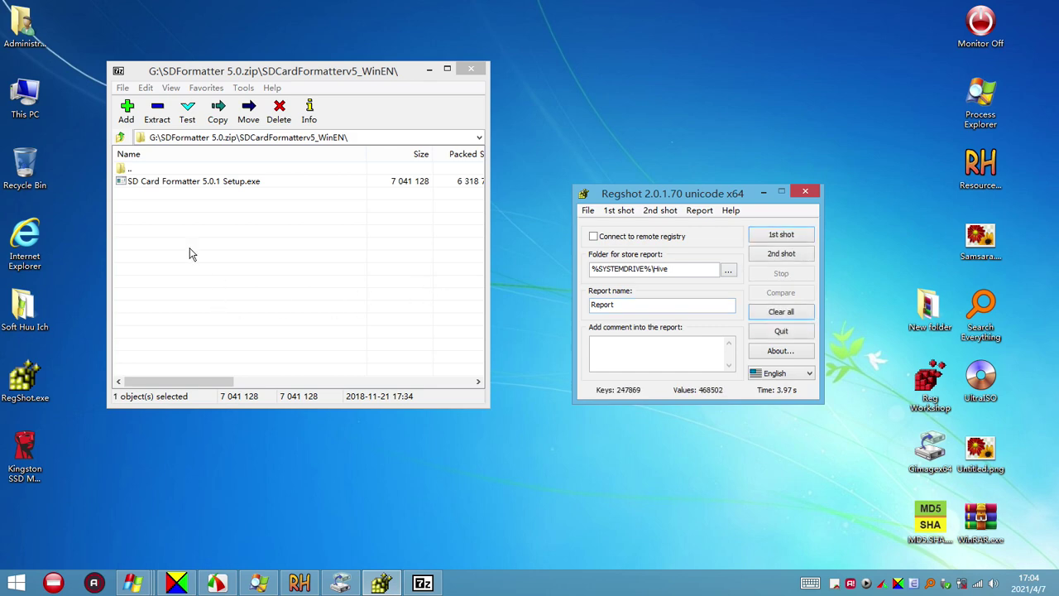
Install SD Card Formatter 5.0.1 from the 7-Zip archive to the default folder, accepting the license
double_click(207, 184)
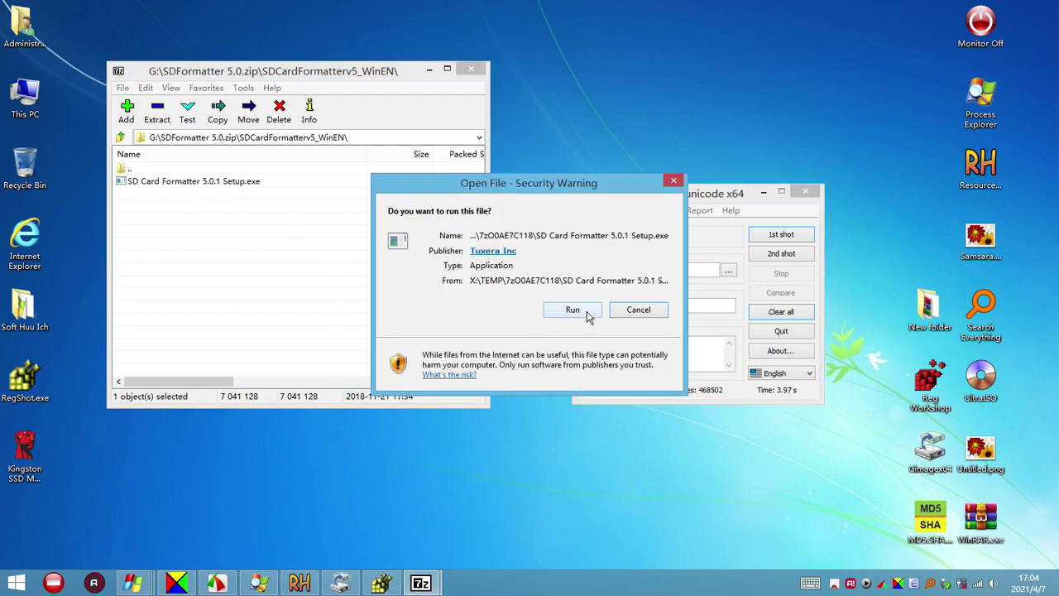
left_click(572, 310)
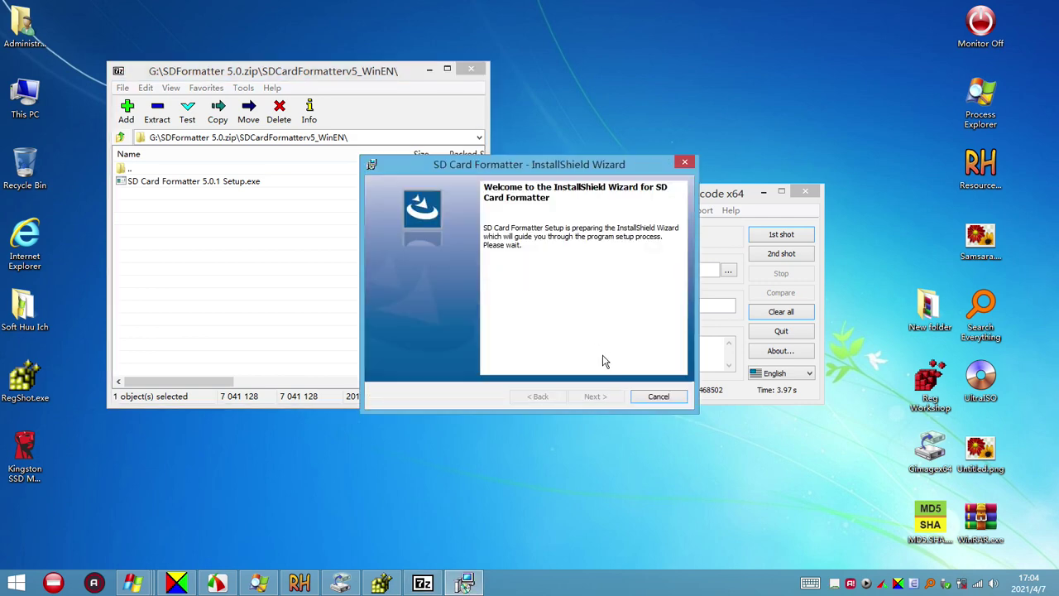
left_click(602, 398)
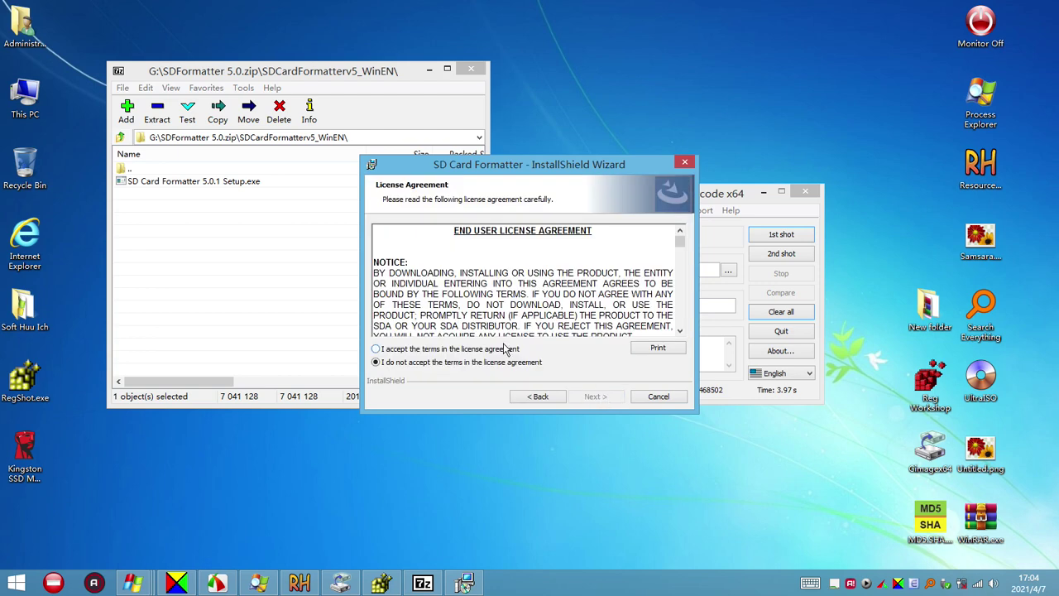
left_click(506, 349)
left_click(593, 397)
left_click(593, 398)
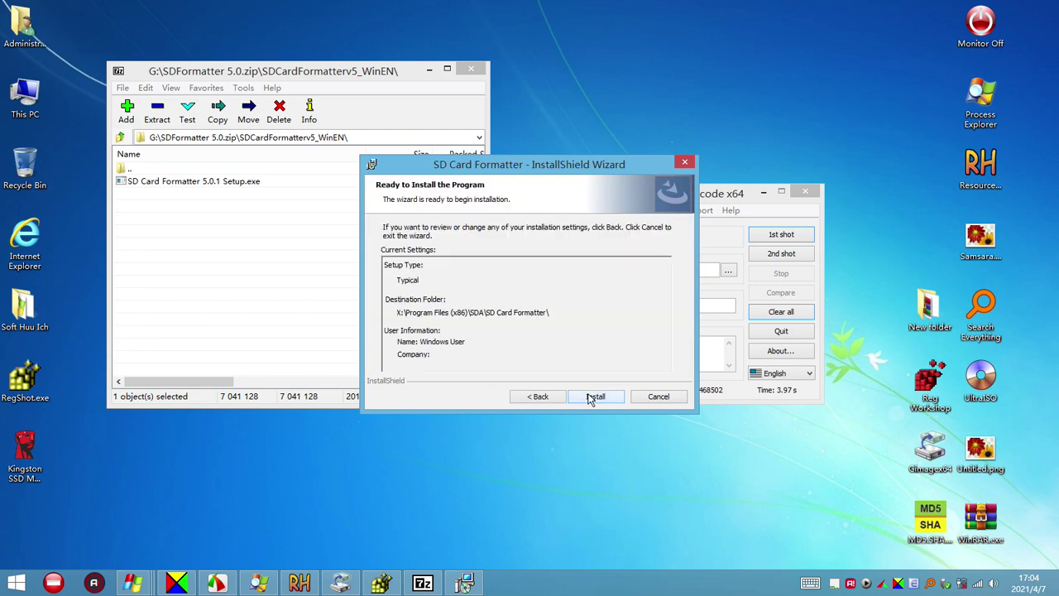
left_click(591, 398)
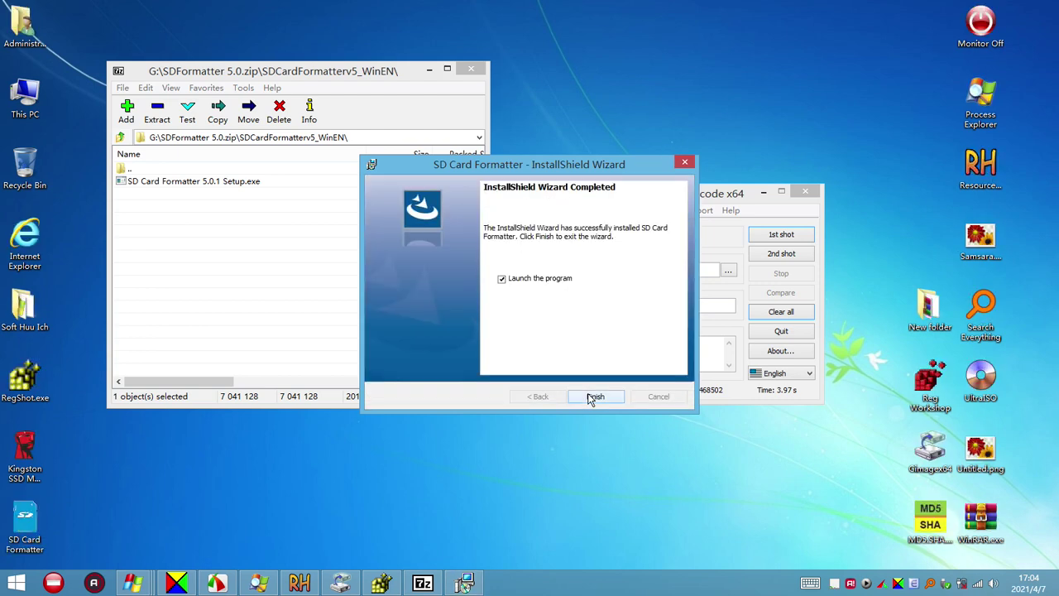
left_click(594, 397)
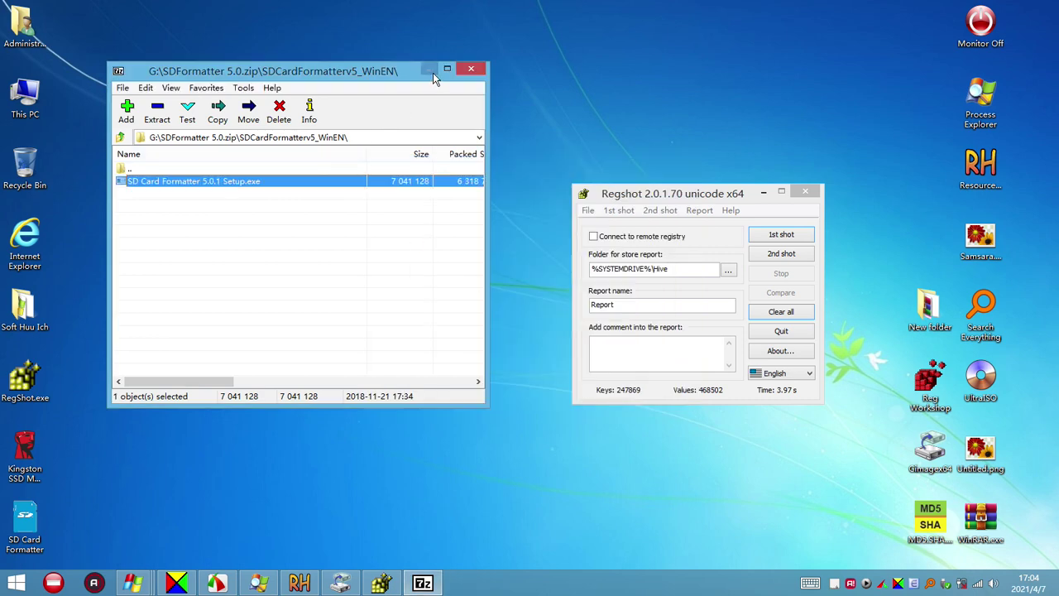
left_click(431, 71)
Launch SD Card Formatter from the desktop, move its window left and check the card list
double_click(26, 509)
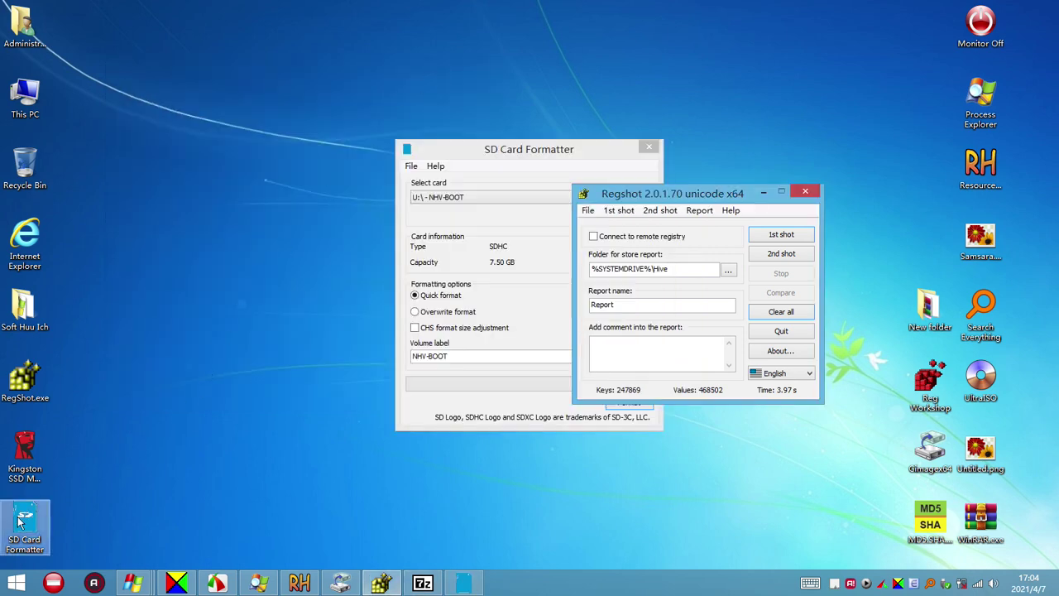
left_click_drag(491, 153, 342, 153)
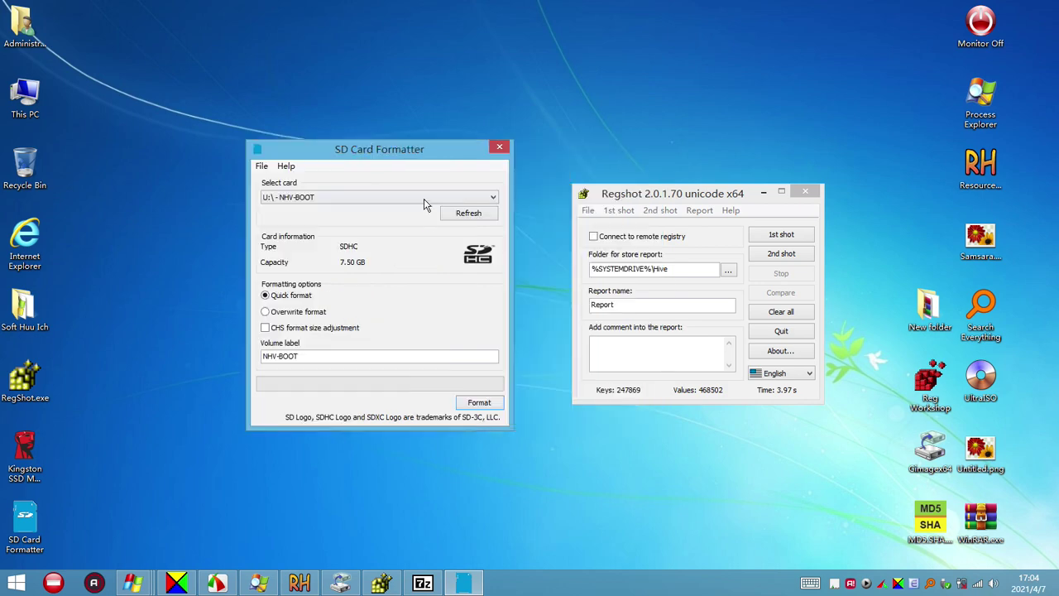
left_click(435, 197)
left_click(434, 198)
Take Regshot's 2nd shot of the whole registry and generate the comparison report
left_click(790, 256)
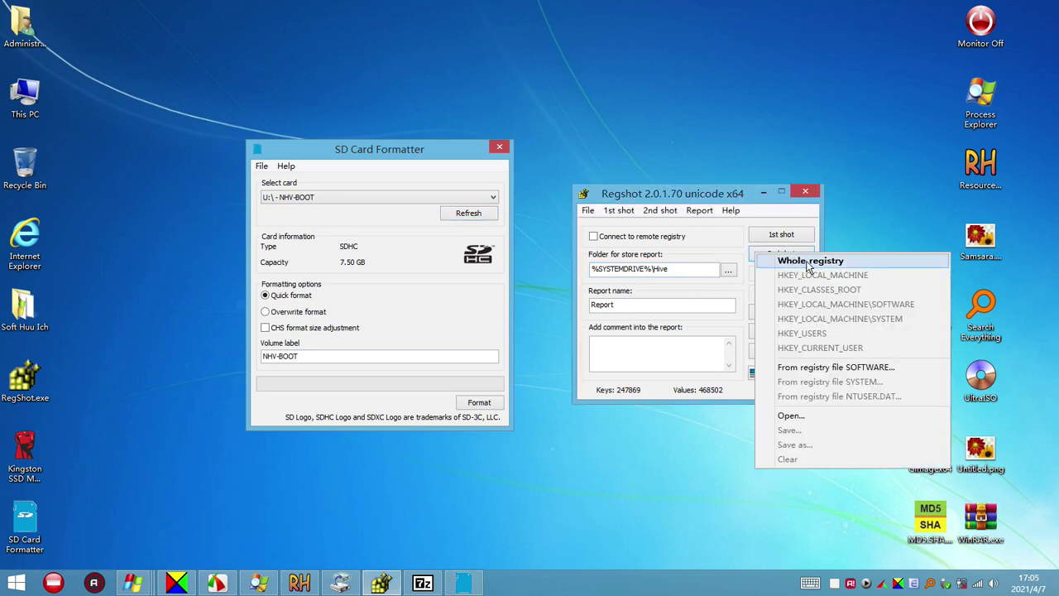
left_click(808, 261)
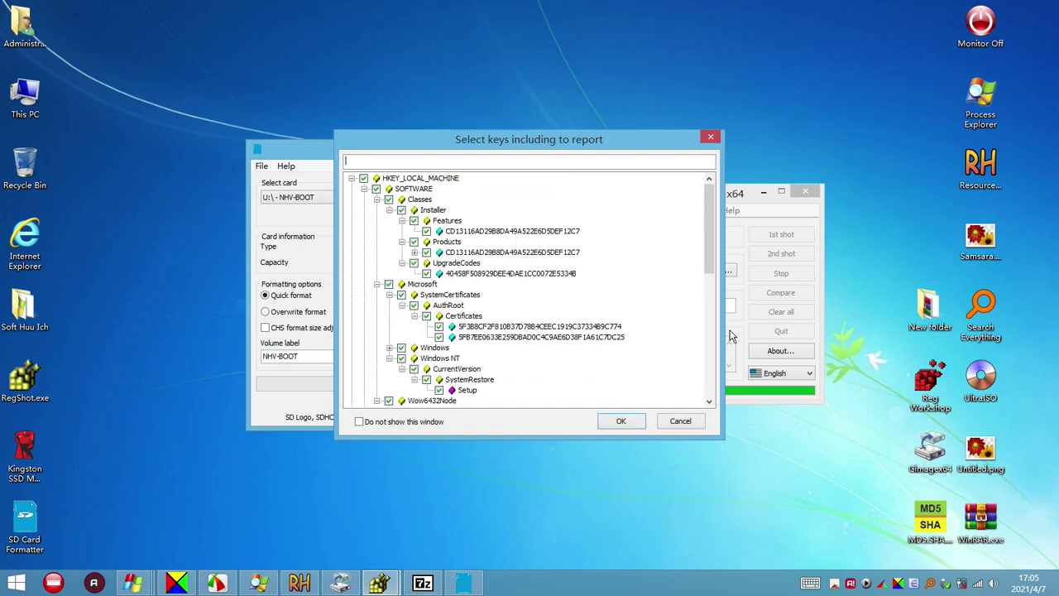
left_click(621, 421)
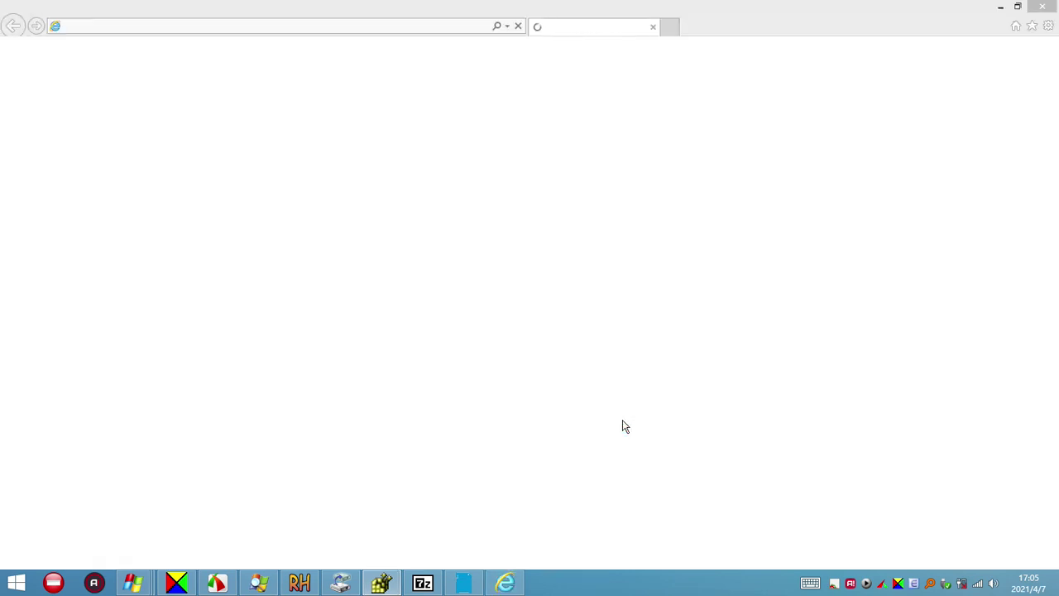
Minimize the report in Internet Explorer, open X:\Hive and select Report.1.RedoReg.txt
scroll(331, 348, "down", 15)
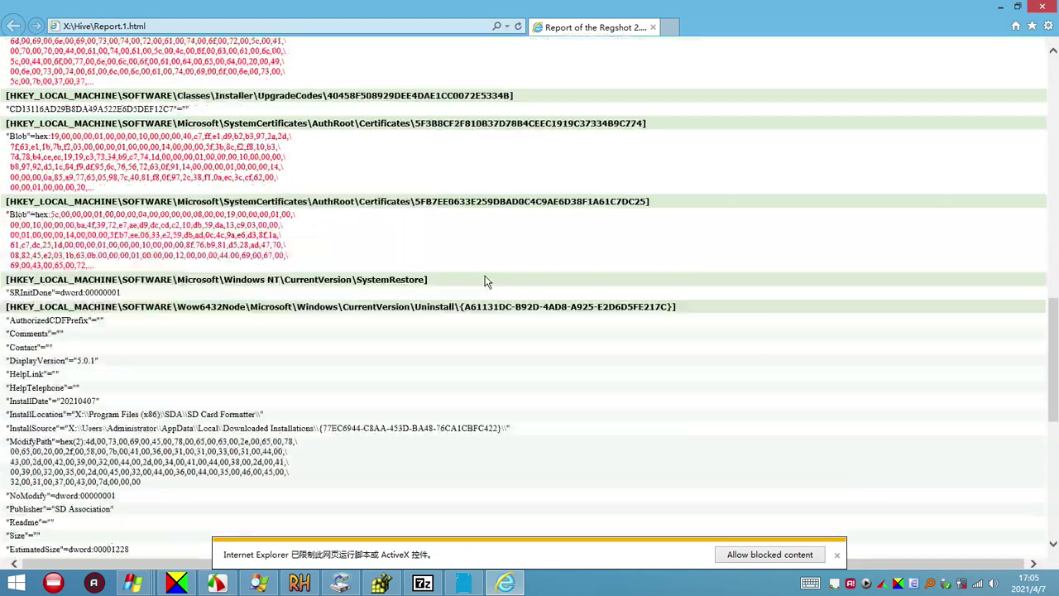
scroll(331, 347, "up", 5)
left_click(1001, 7)
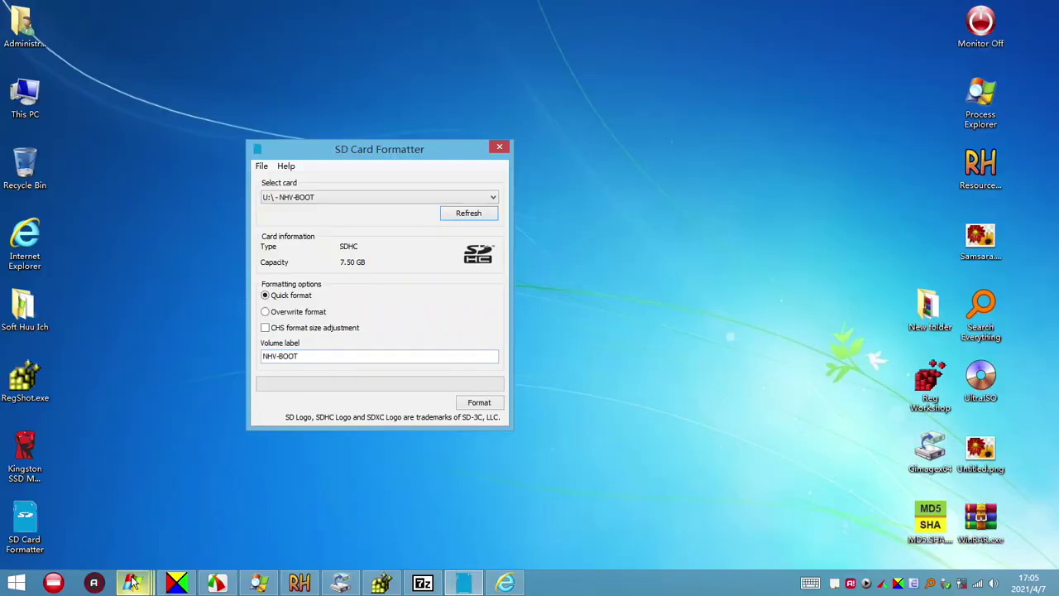
mouse_move(135, 562)
left_click(114, 523)
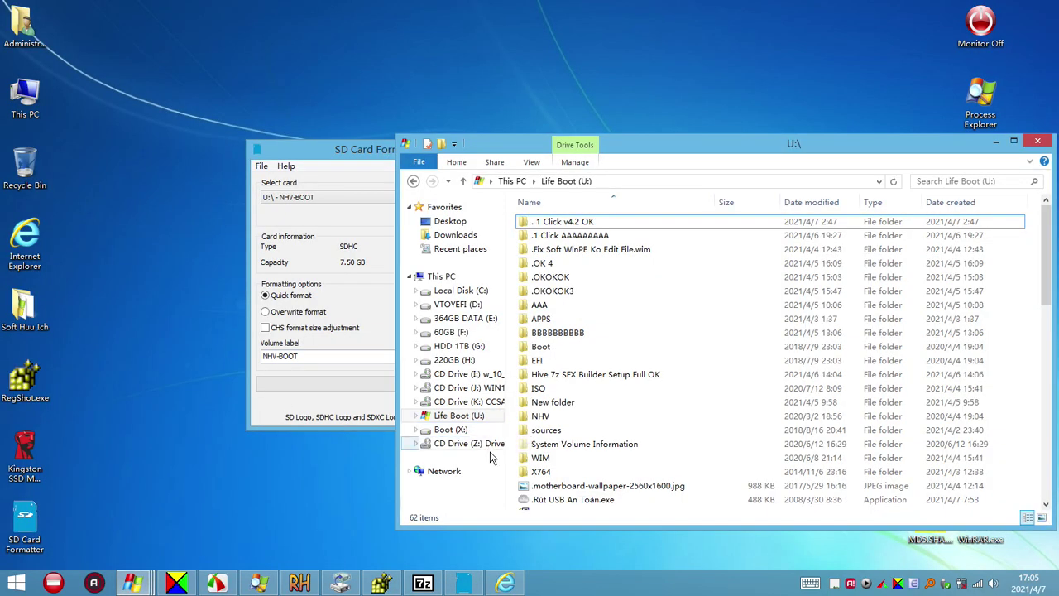
left_click(451, 430)
left_click(563, 281)
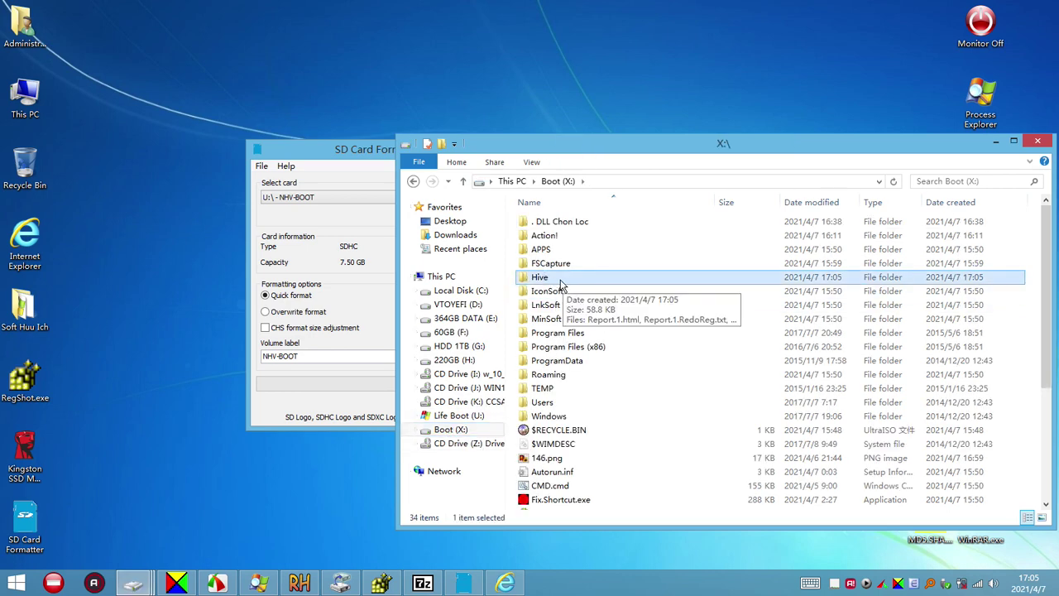
double_click(563, 283)
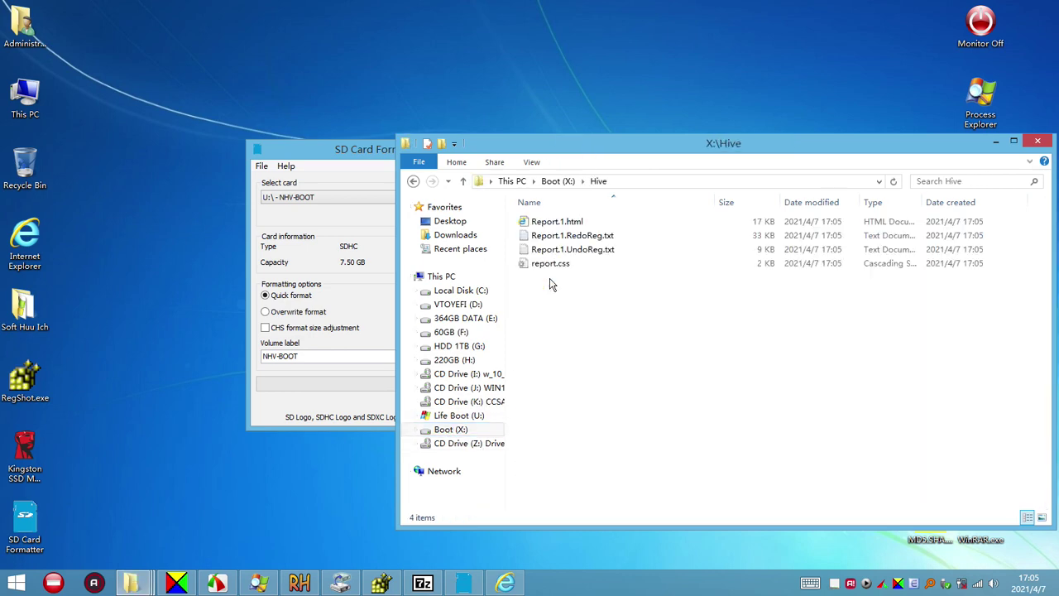
left_click(604, 240)
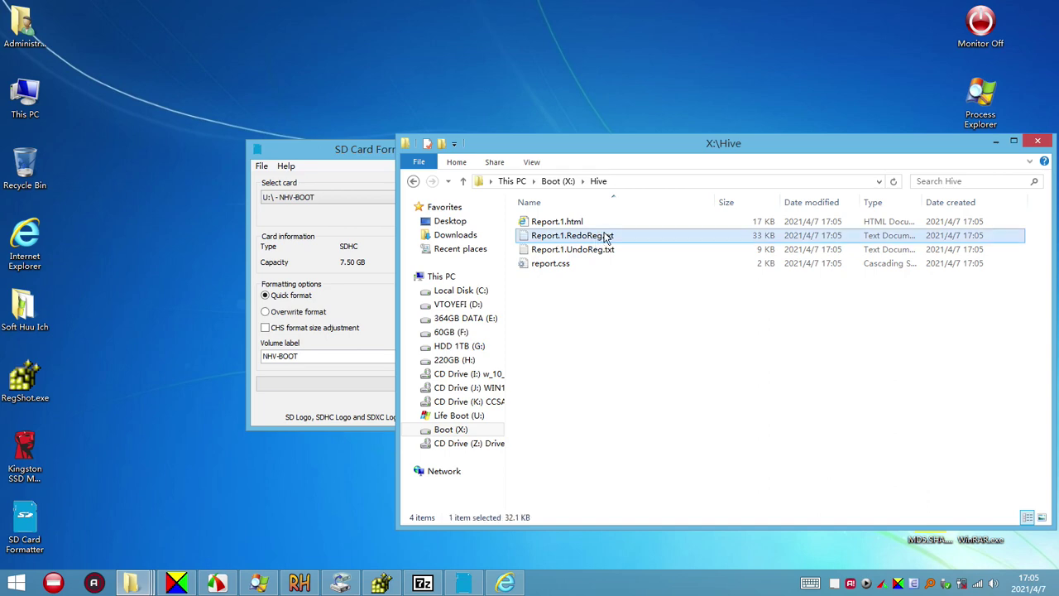
Open Report.1.RedoReg.txt in a maximized Notepad and delete the Regshot header comment block
double_click(605, 239)
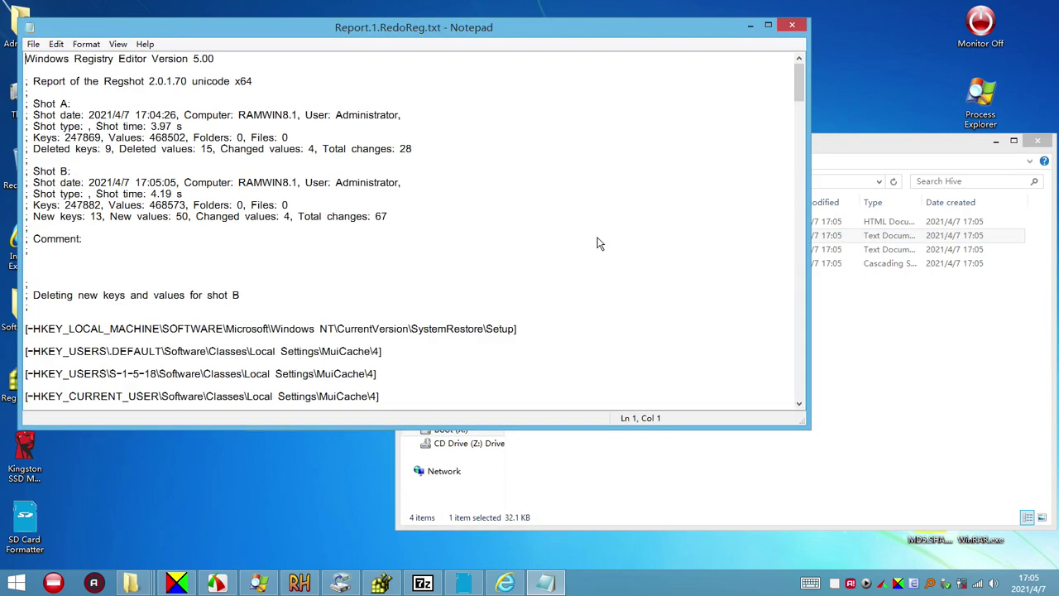
left_click(768, 25)
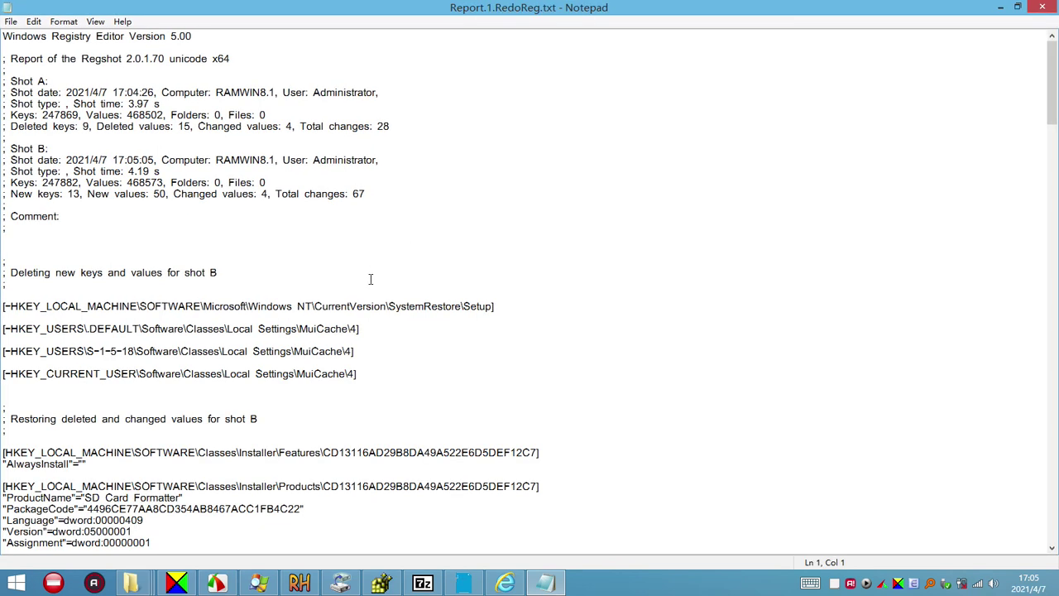
left_click_drag(12, 293, 4, 60)
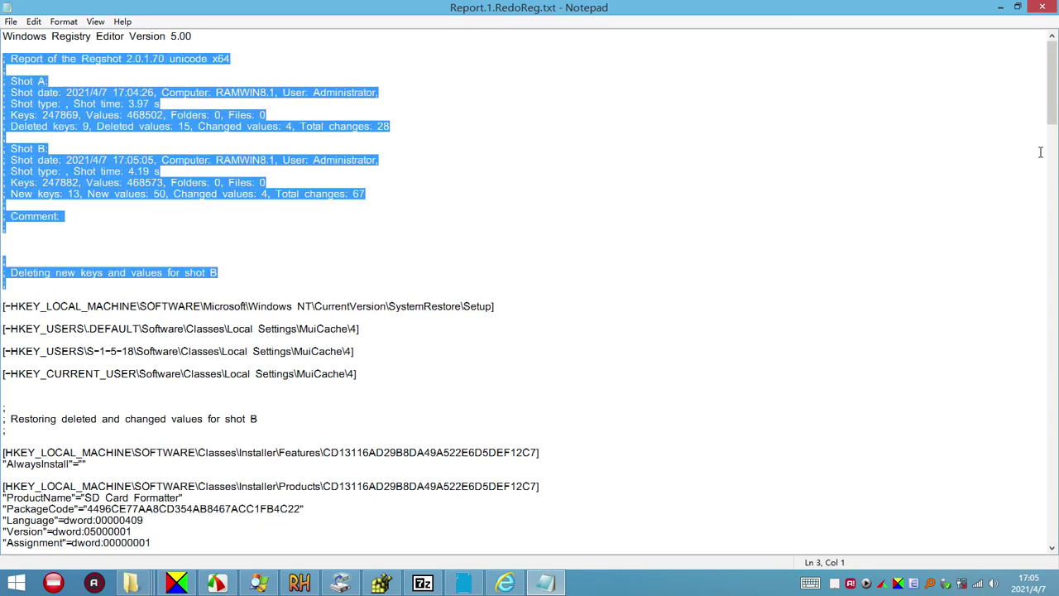
scroll(473, 378, "down", 20)
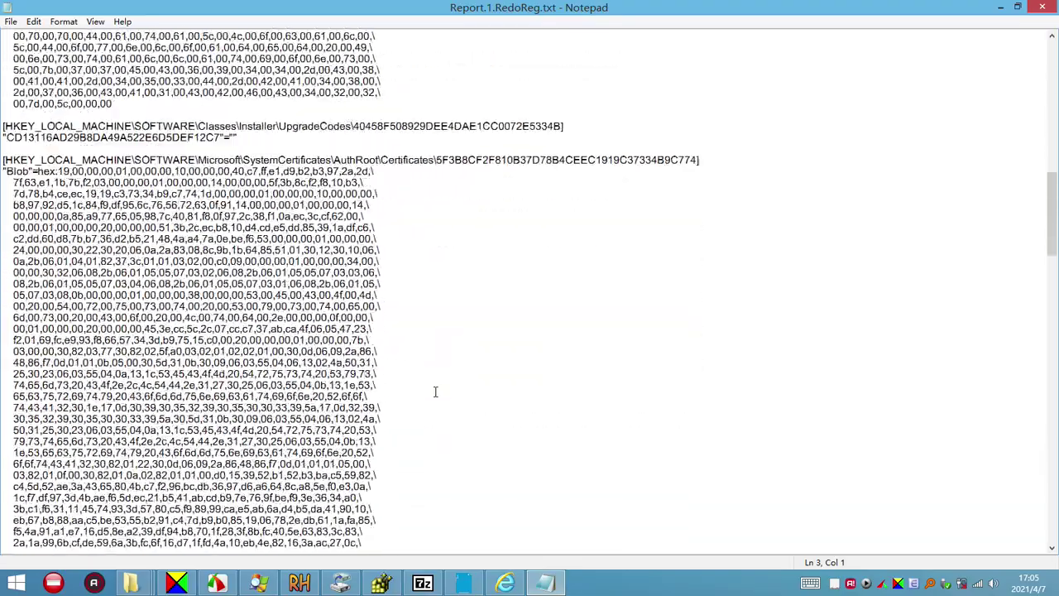
scroll(435, 391, "down", 20)
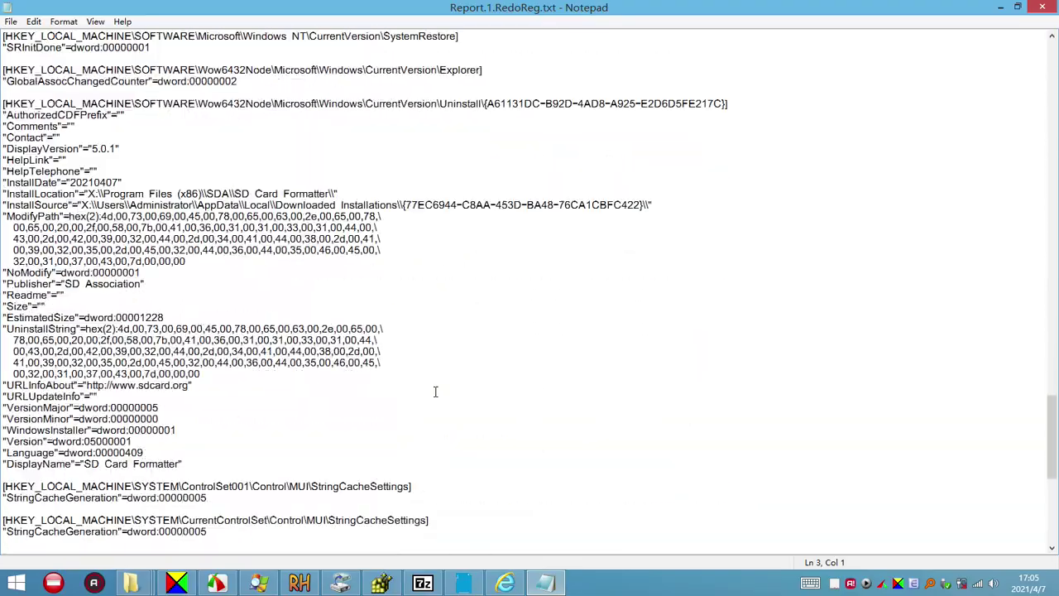
scroll(435, 391, "down", 12)
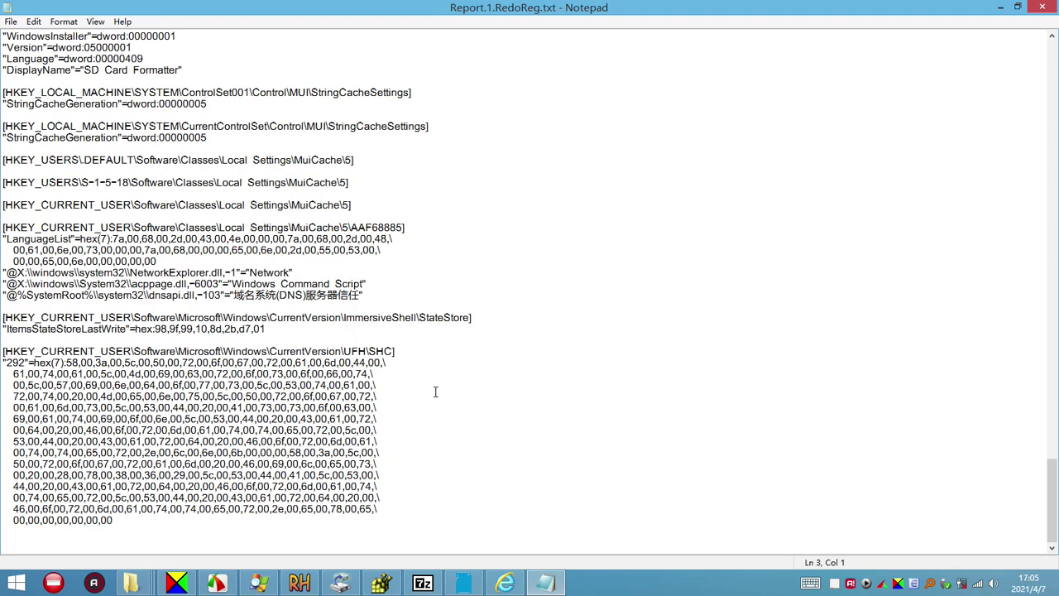
scroll(435, 391, "up", 1)
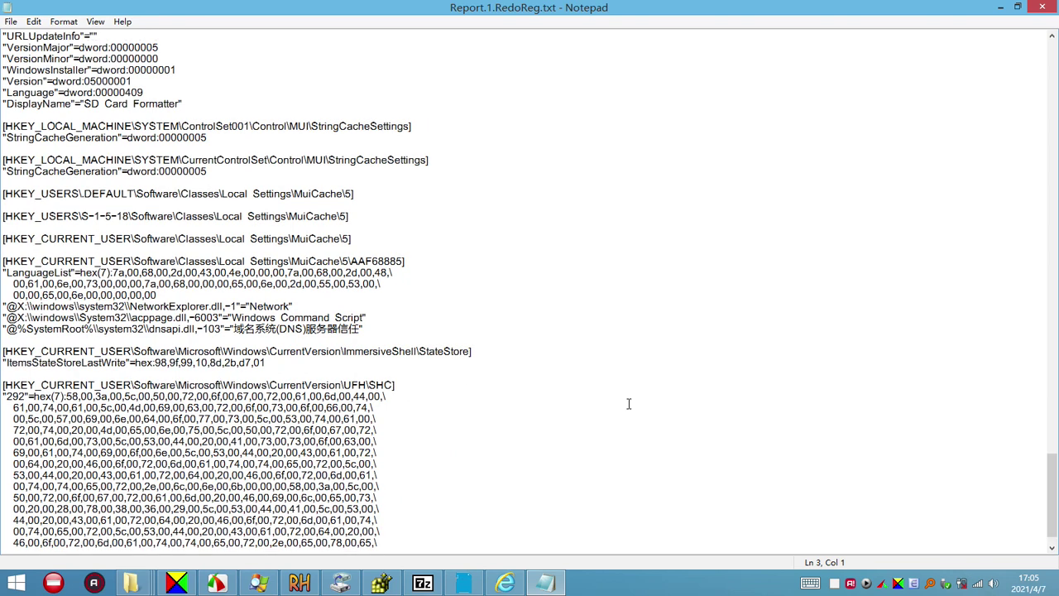
left_click_drag(1046, 455, 1046, 46)
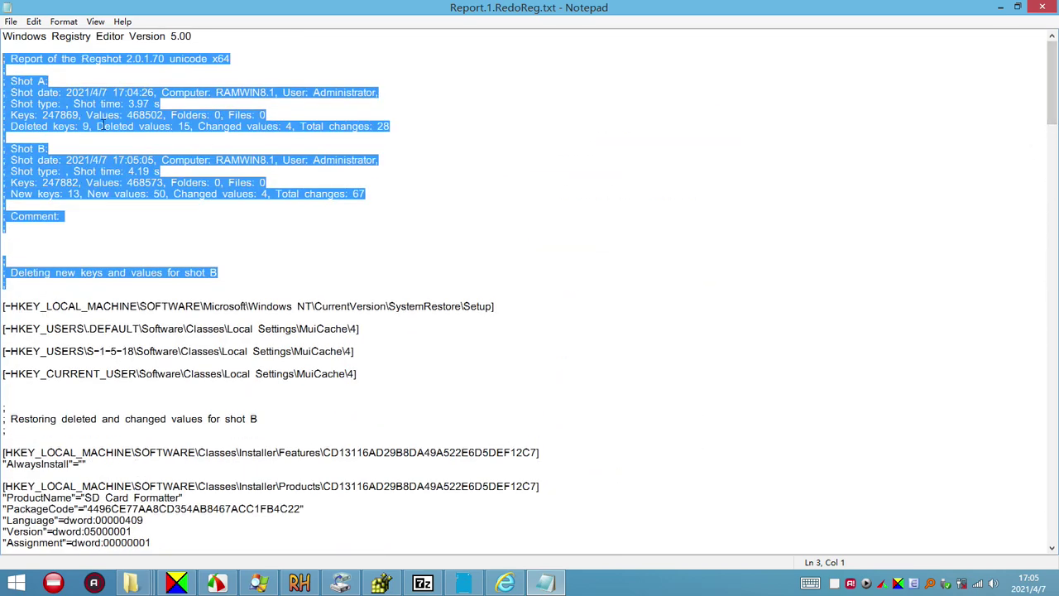
key("Delete")
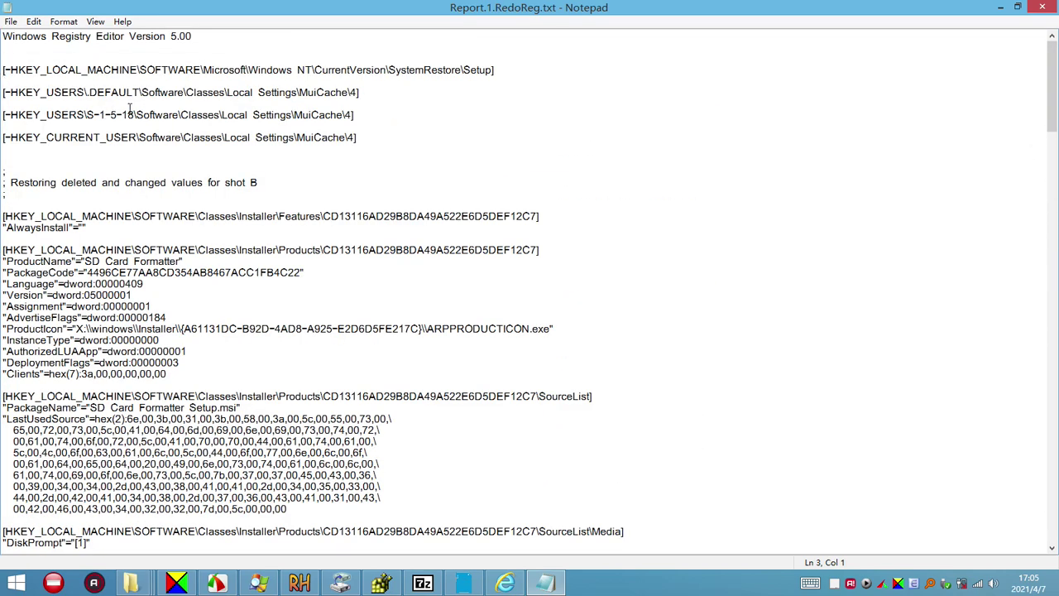
scroll(130, 107, "down", 1)
Start saving the edited report under a new name with Save As
left_click(10, 21)
left_click(43, 80)
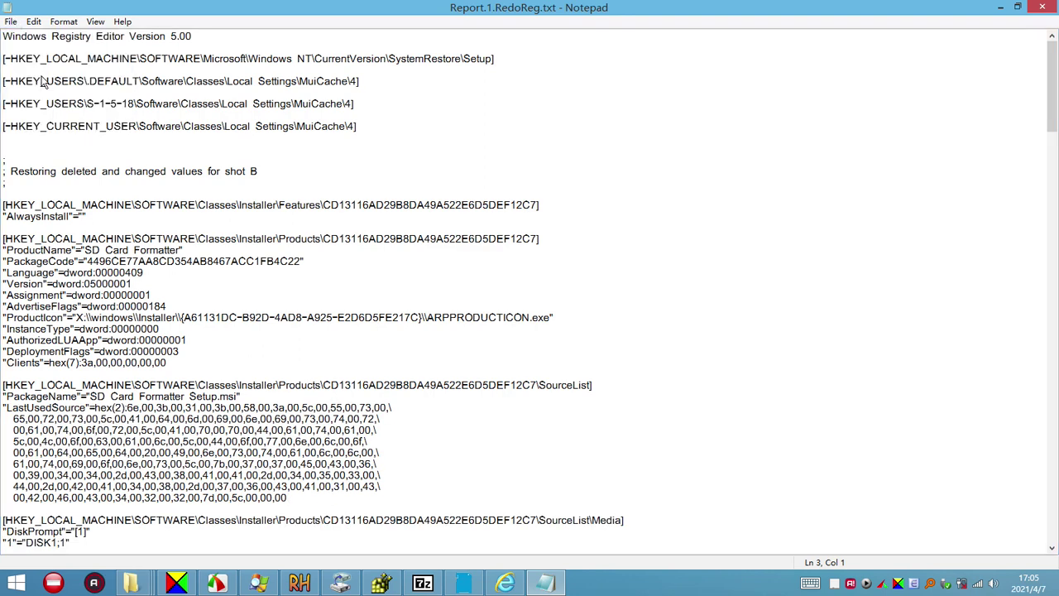
left_click_drag(108, 133, 80, 110)
Set the save location to Desktop and copy the name from the SD Card Formatter shortcut
left_click(66, 120)
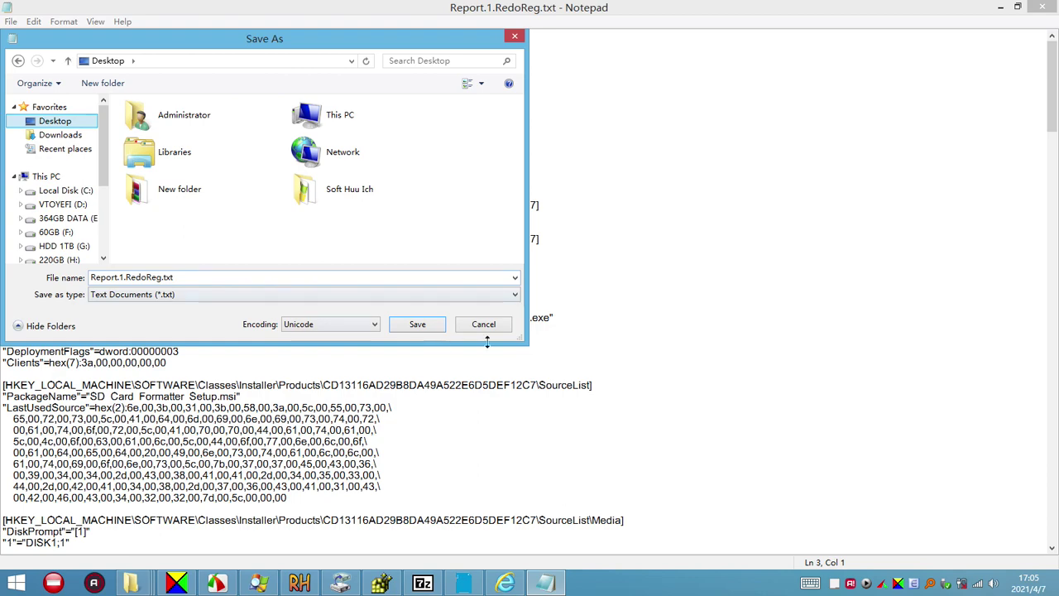
left_click(950, 582)
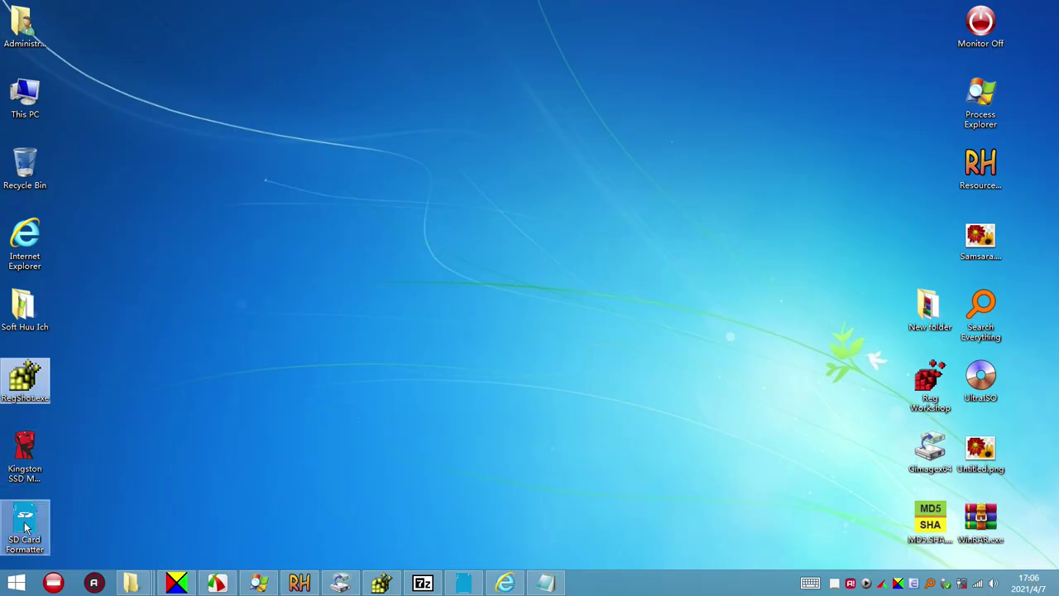
left_click(24, 530)
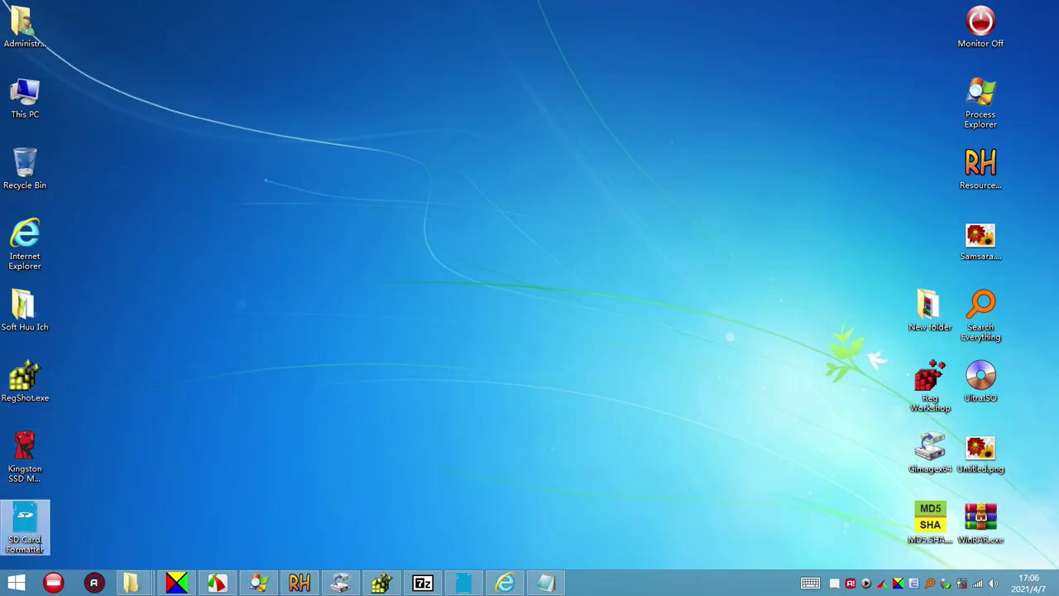
key("F2")
key("ctrl+c")
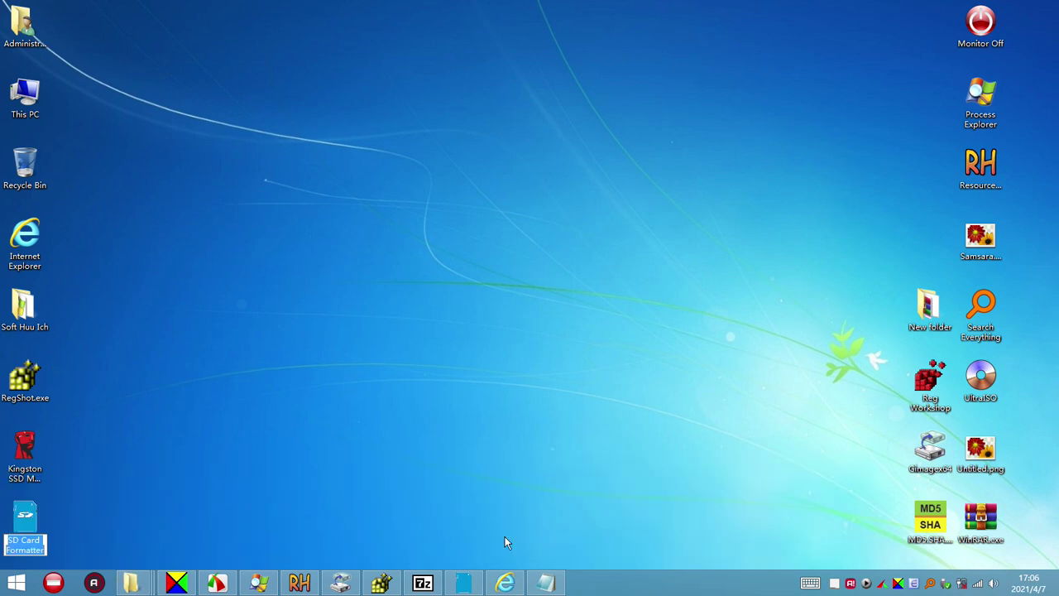
key("Return")
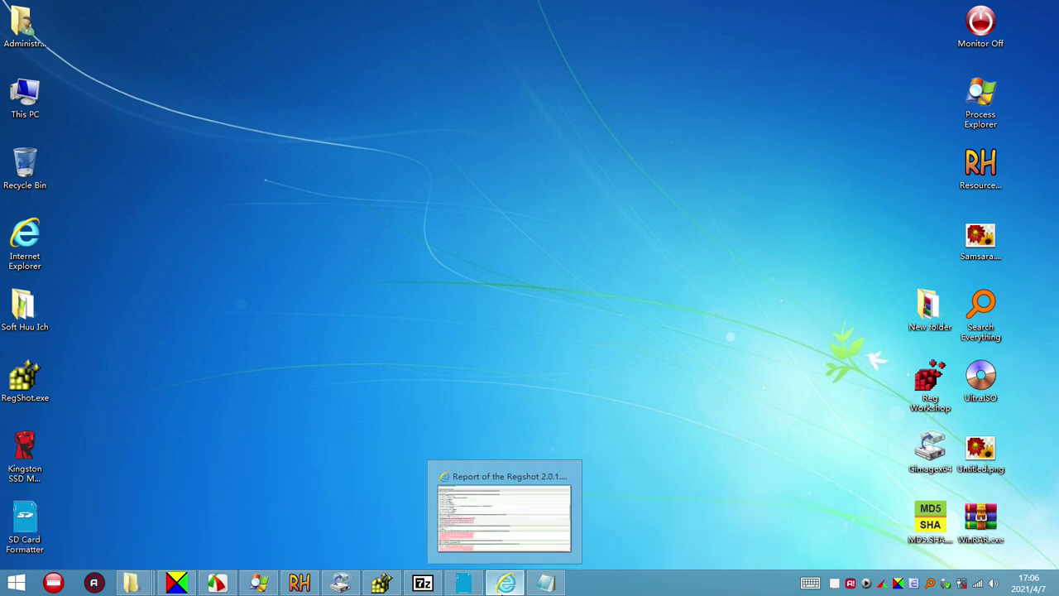
left_click(506, 583)
left_click(545, 583)
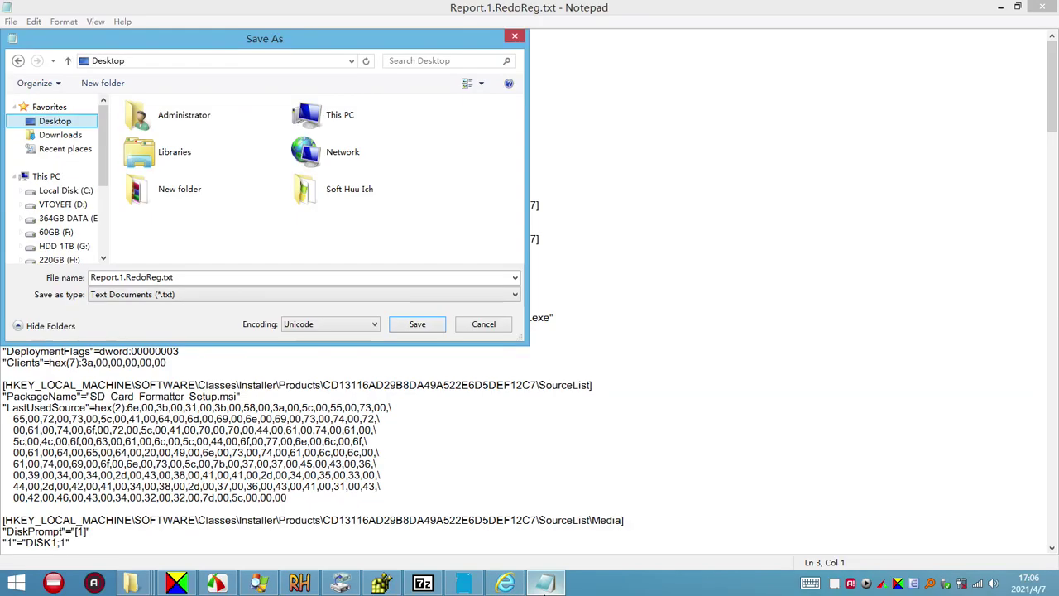
left_click(995, 21)
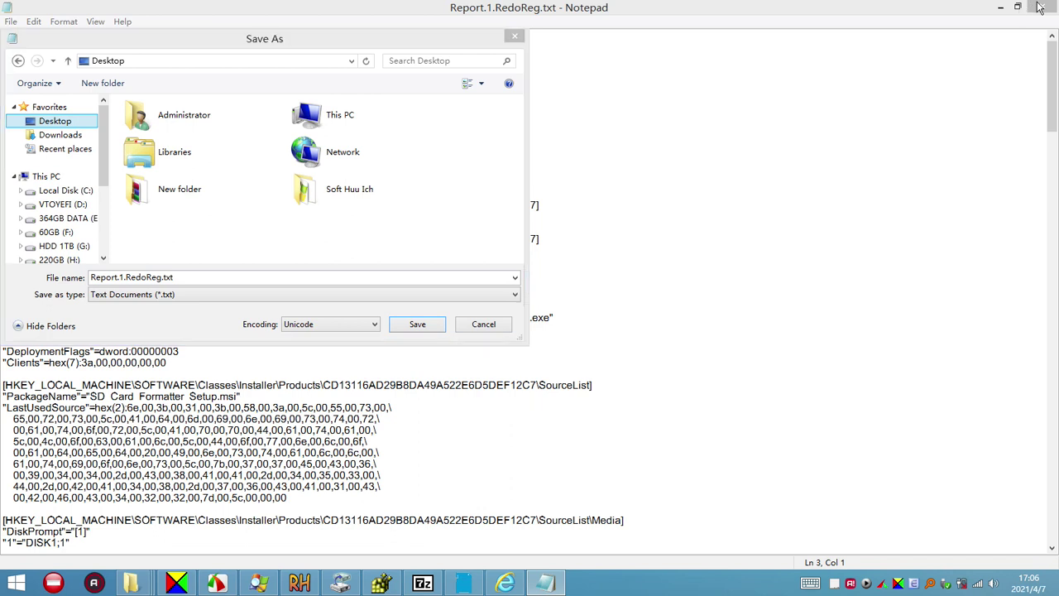
Save the report to the desktop as SD Card Formatter.reg and close Notepad
double_click(164, 278)
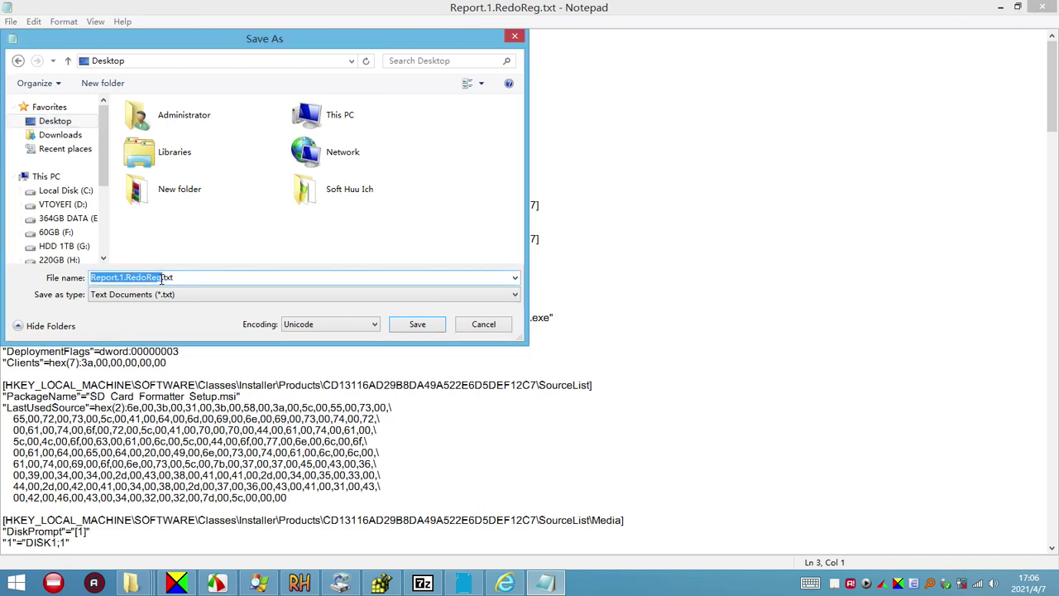
key("ctrl+v")
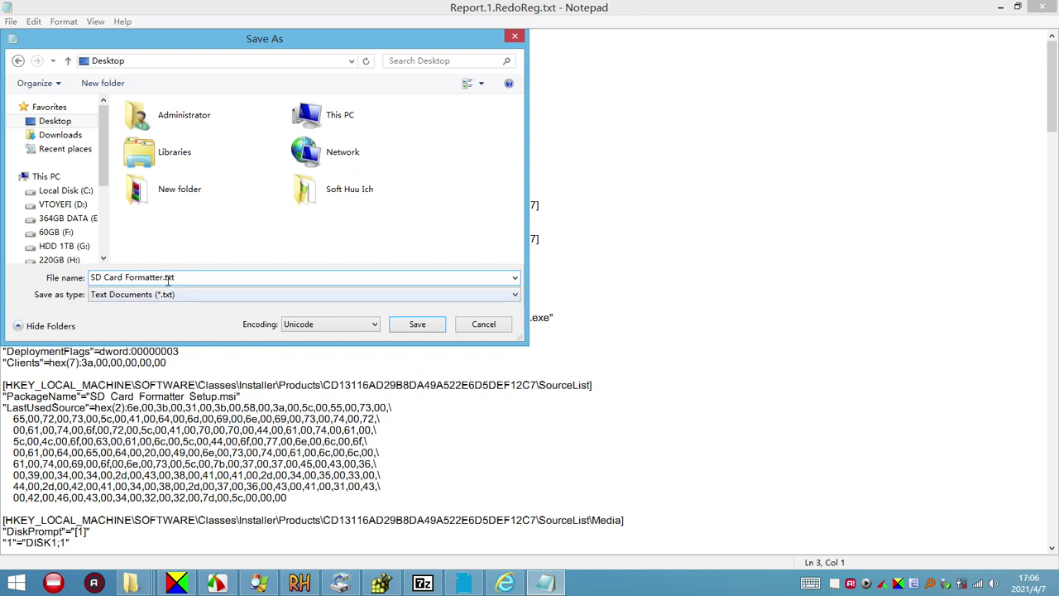
double_click(168, 278)
left_click(431, 325)
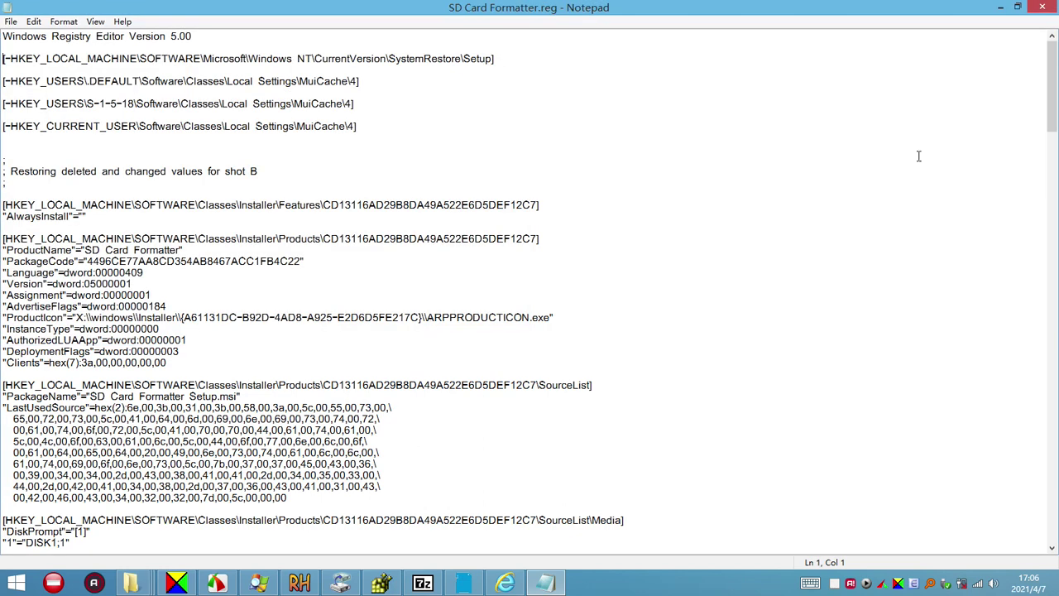
left_click(1042, 9)
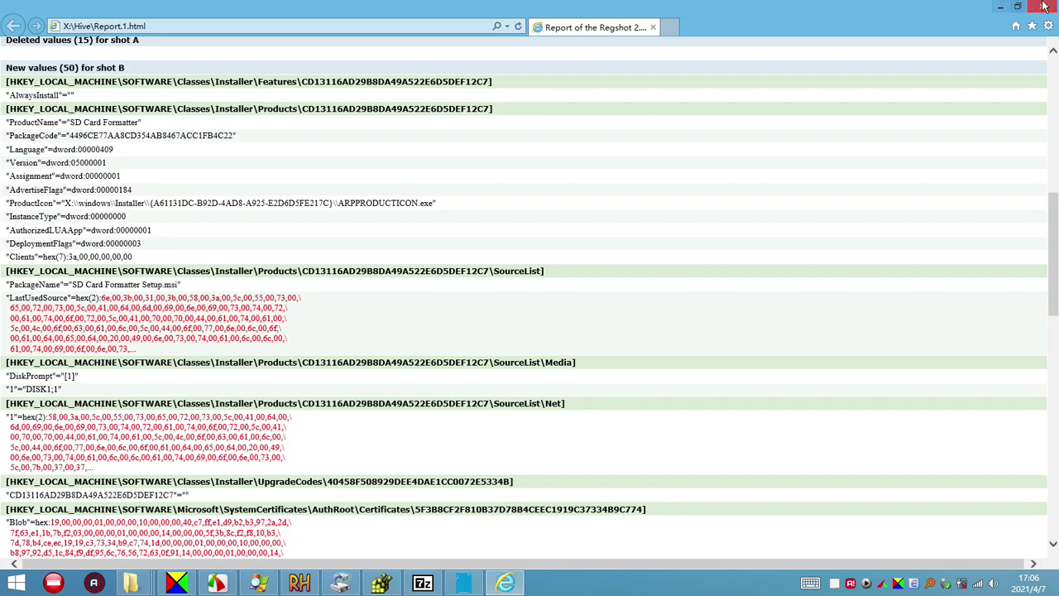
Close the browser report and rename the desktop file to SDCard Formatter.reg
left_click(1043, 7)
left_click_drag(74, 33, 76, 275)
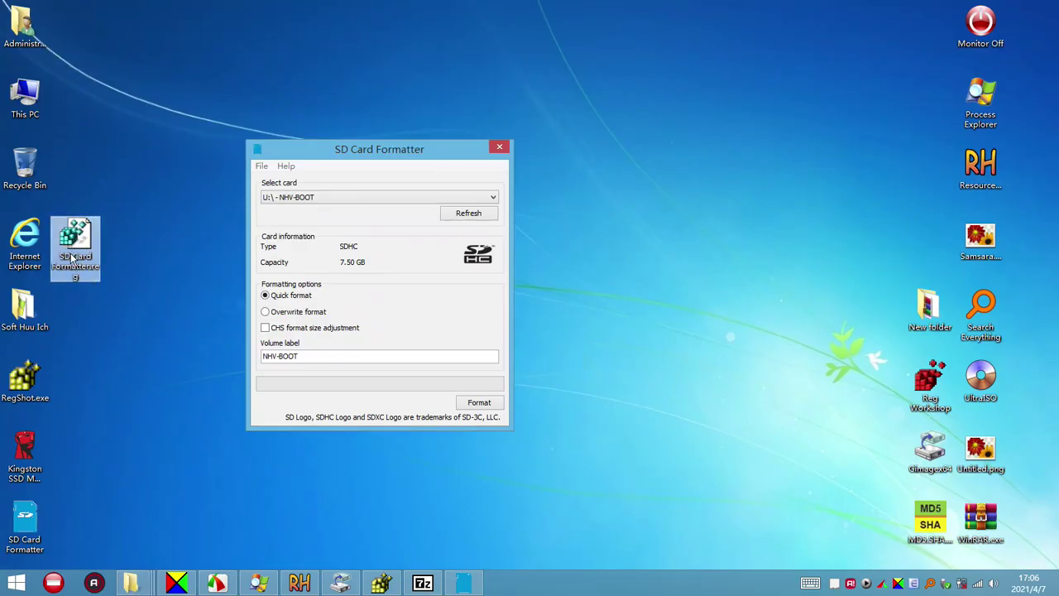
left_click(73, 259)
left_click(68, 258)
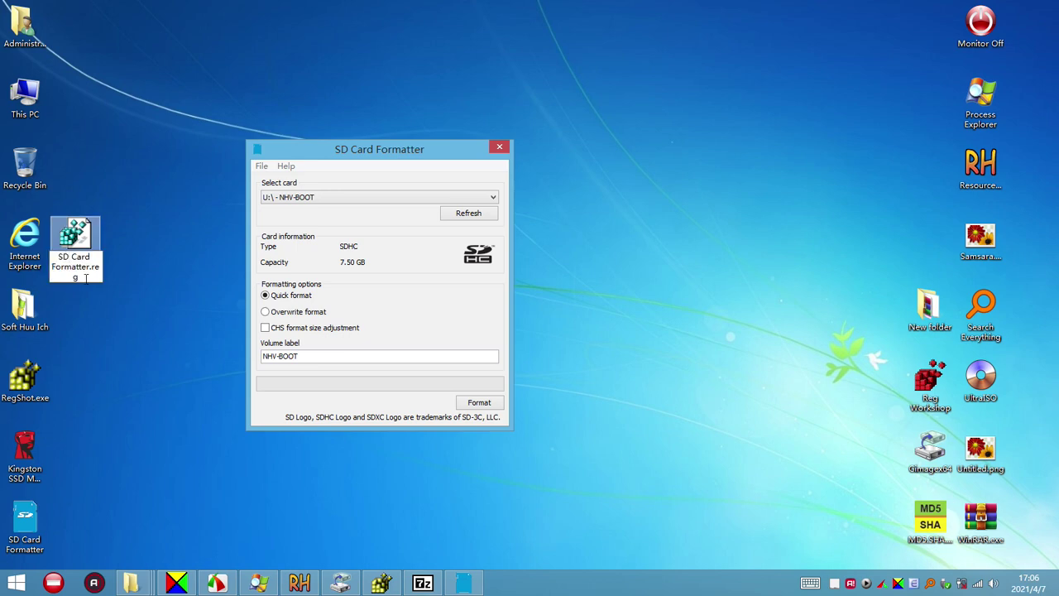
key("Delete")
key("Return")
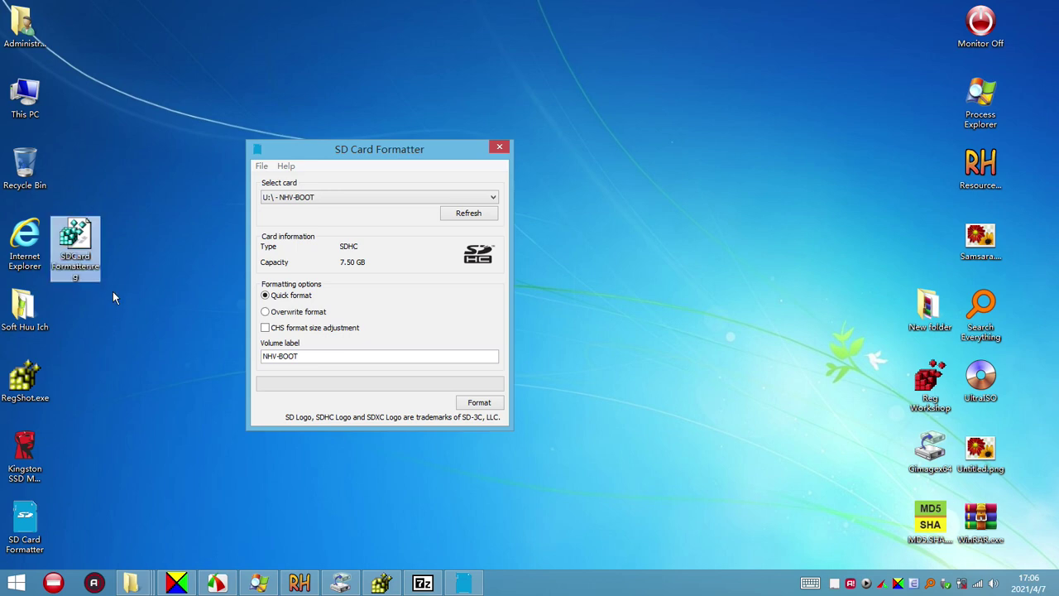
Open C:\_Win10PE.144MB\Windows\System32 from This PC
double_click(31, 101)
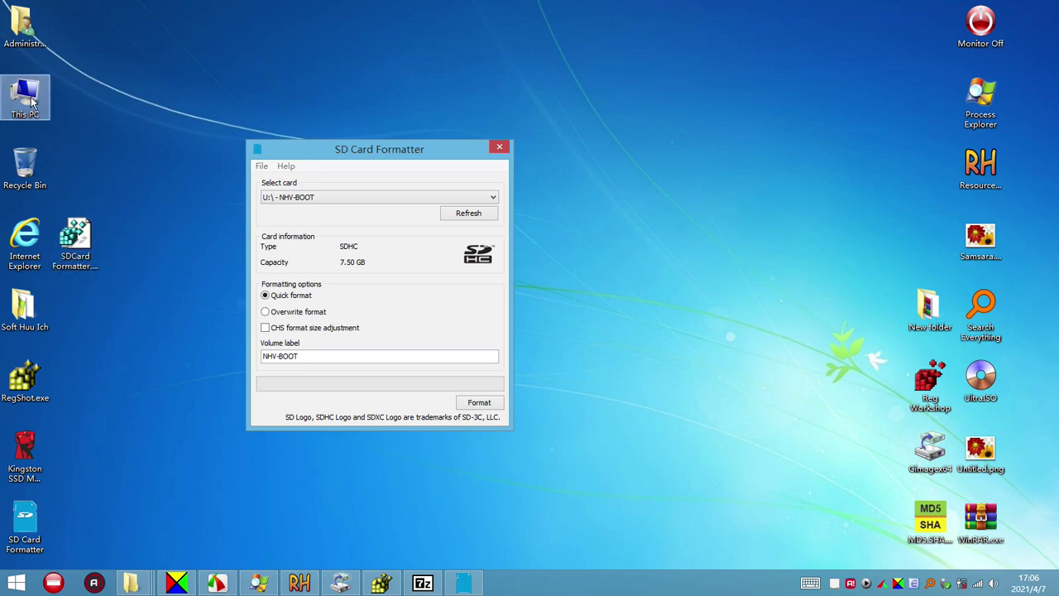
left_click(613, 126)
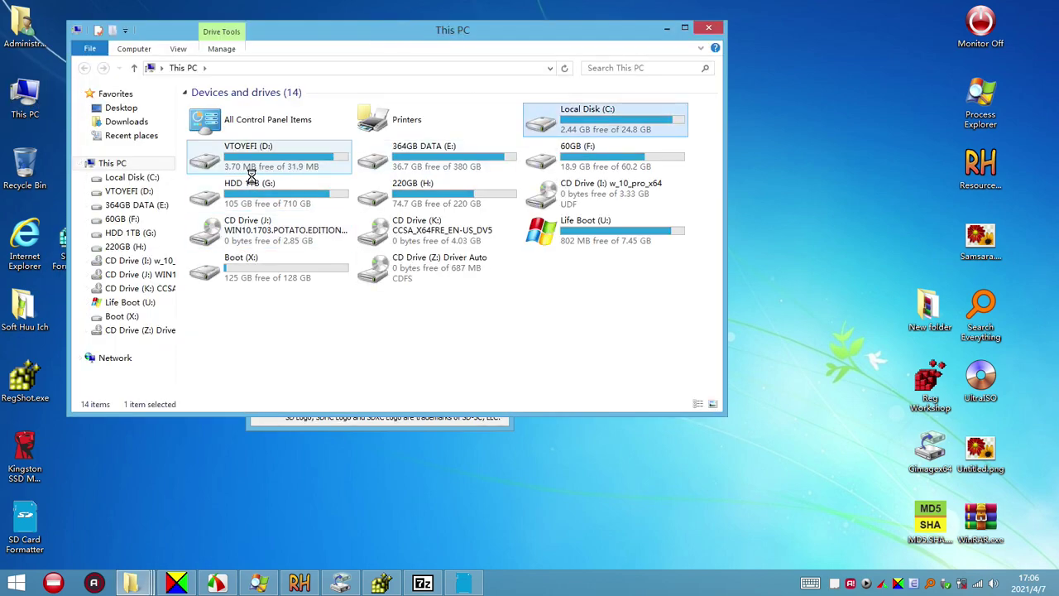
key("Return")
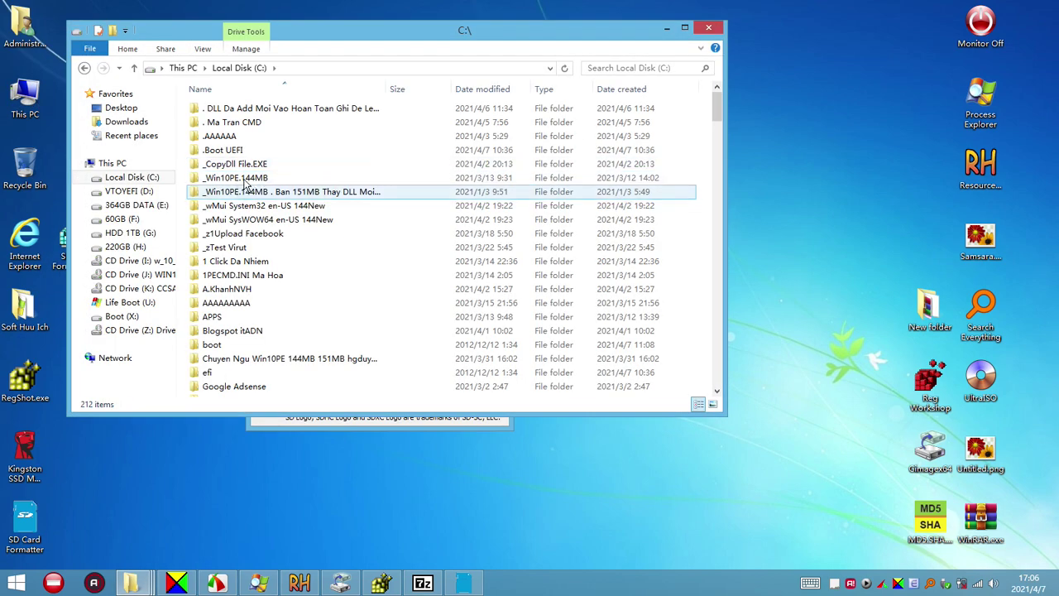
double_click(264, 178)
double_click(236, 206)
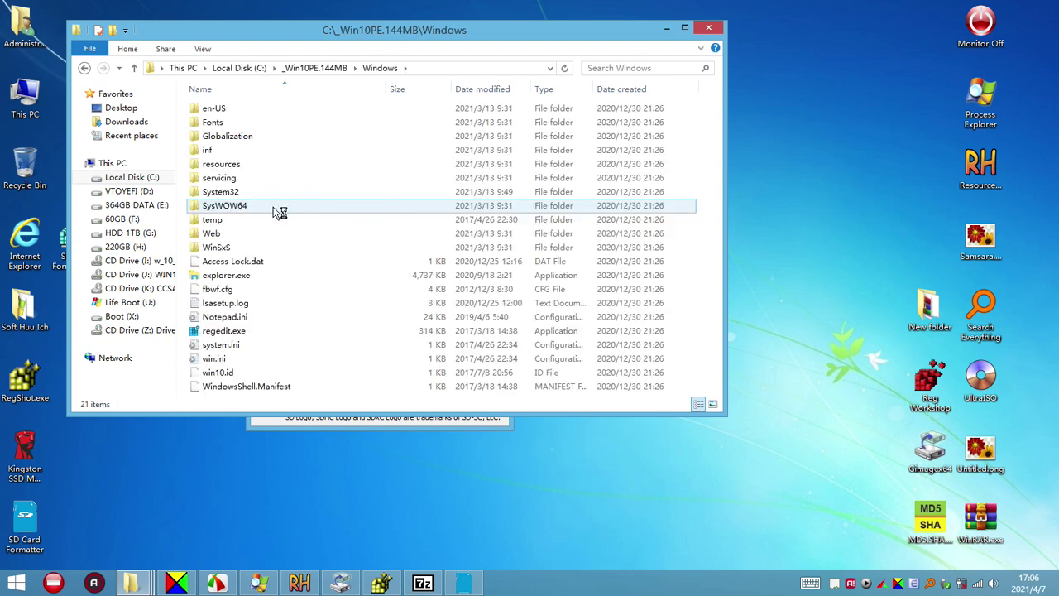
double_click(234, 192)
Maximize the System32 window and group its files by type, after trying date-modified sorting
left_click(513, 89)
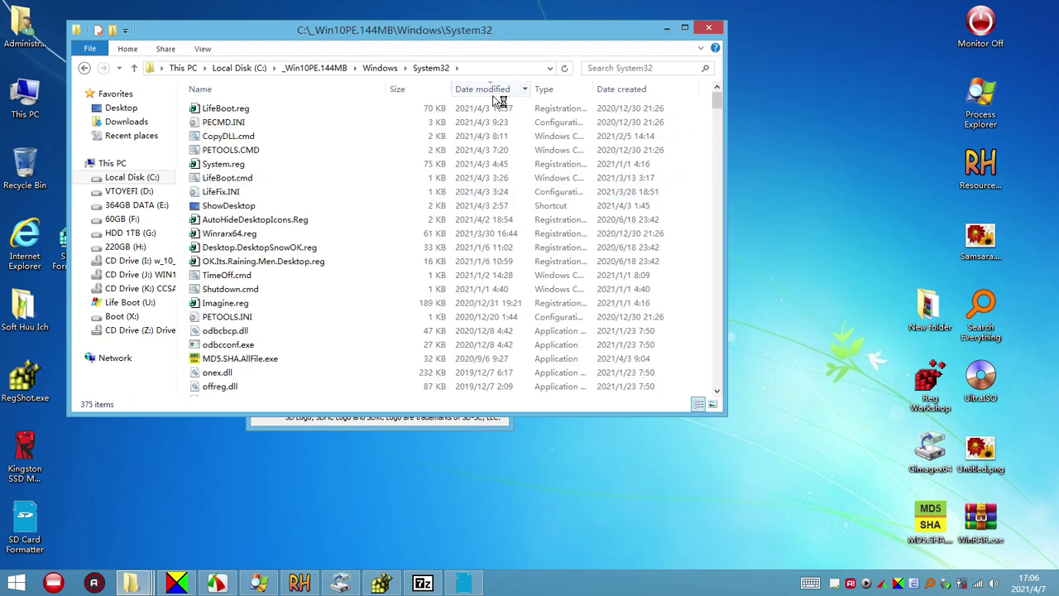
left_click(241, 165)
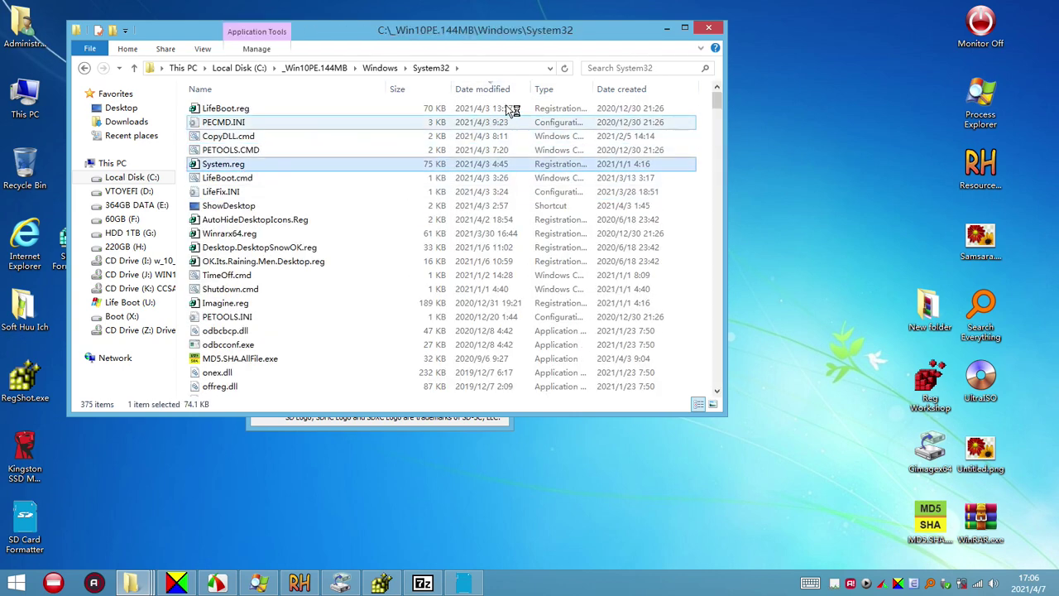
left_click(559, 91)
scroll(537, 211, "down", 2)
scroll(534, 222, "up", 20)
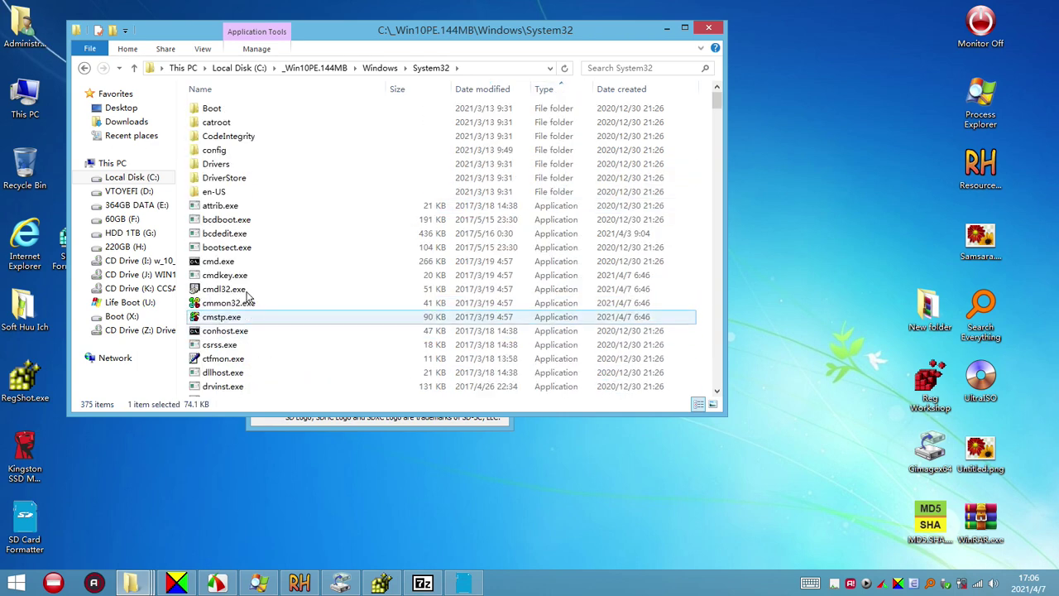
scroll(291, 263, "down", 12)
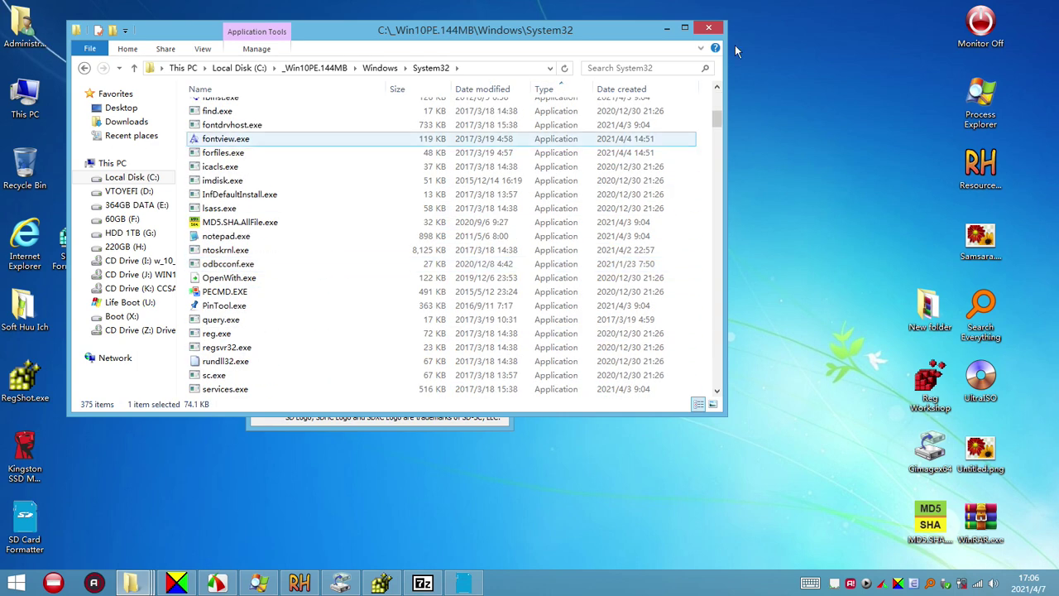
left_click(684, 28)
left_click(175, 197)
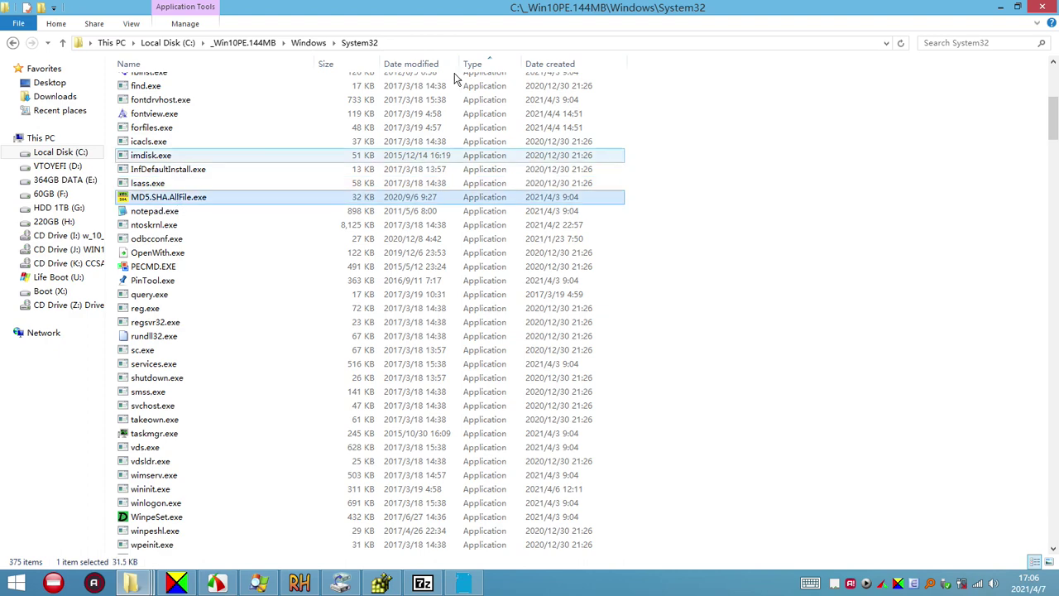
left_click(411, 66)
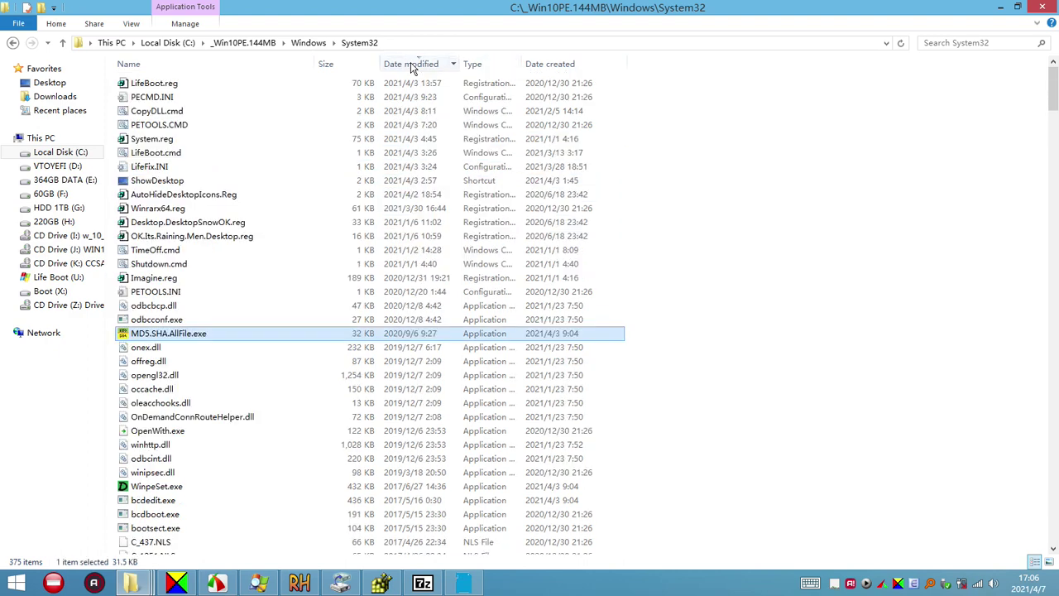
left_click(372, 86)
left_click(476, 66)
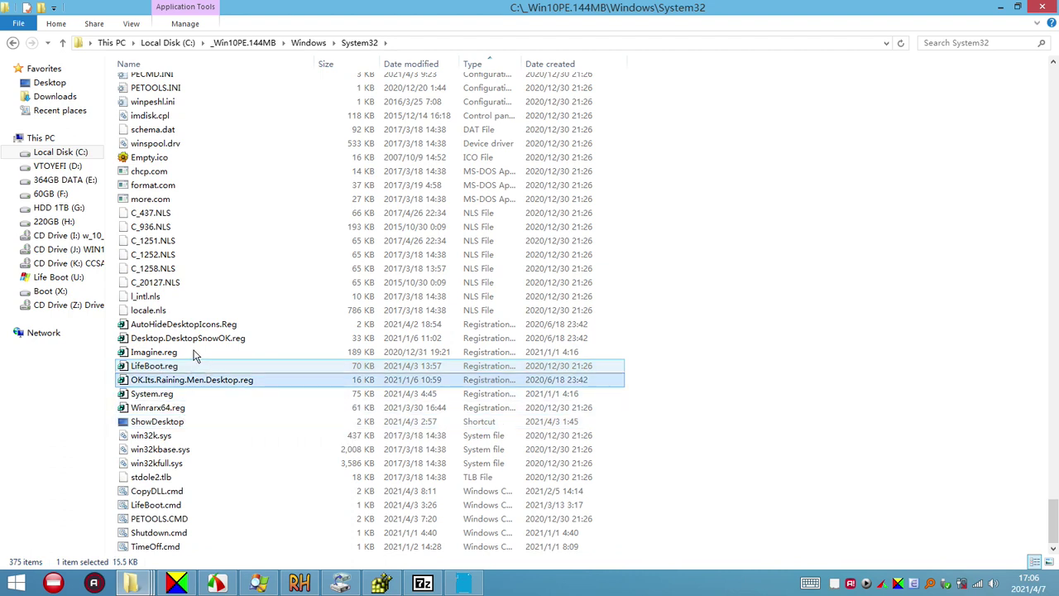
Select the AutoHideDesktopIcons, Desktop.DesktopSnowOK, Imagine and Winrarx64 .reg files
left_click(225, 328)
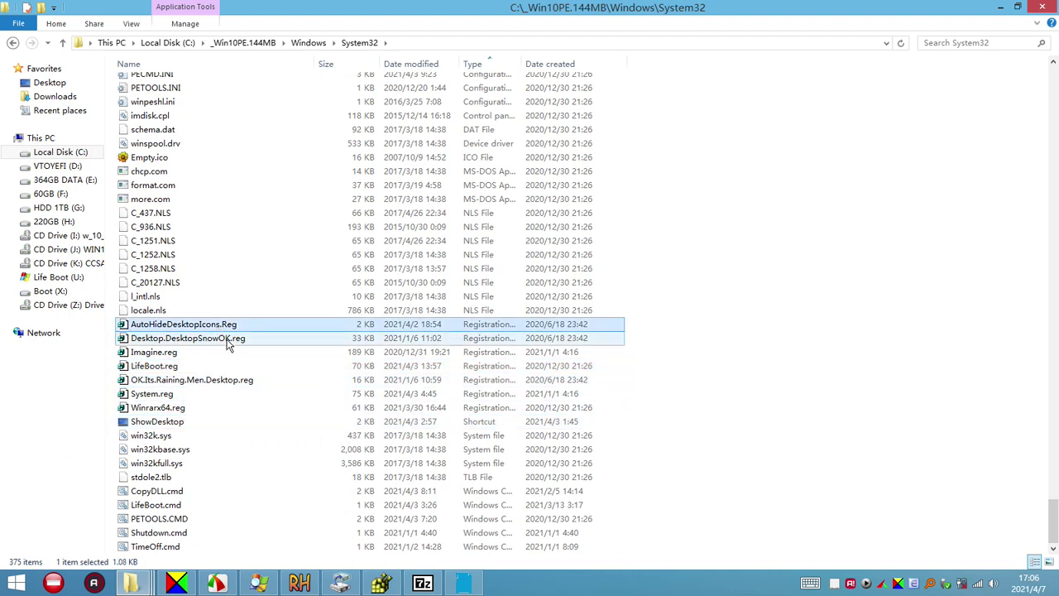
left_click(229, 339)
left_click(175, 410)
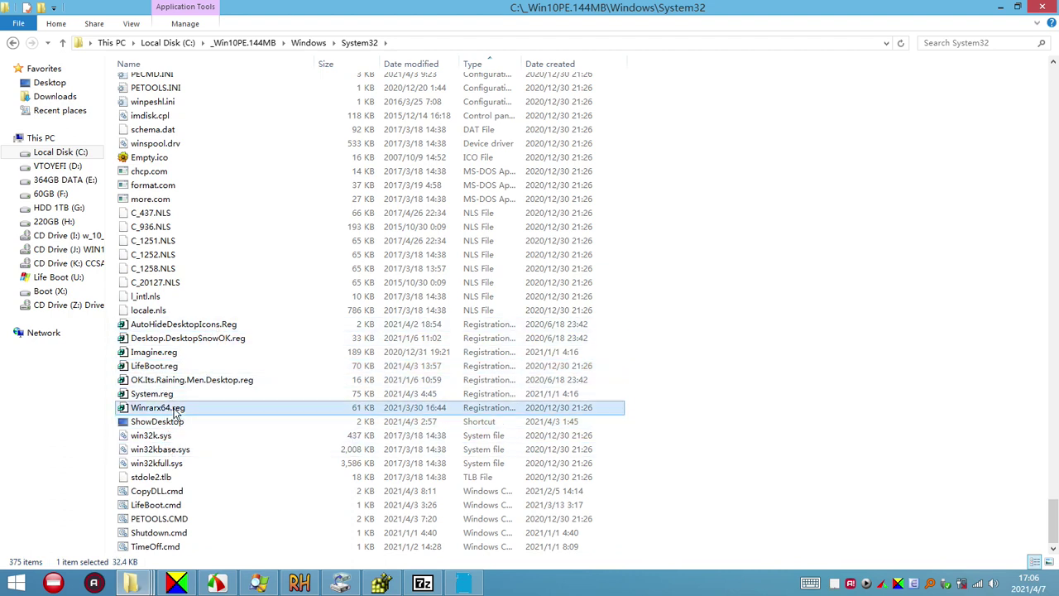
left_click(210, 383)
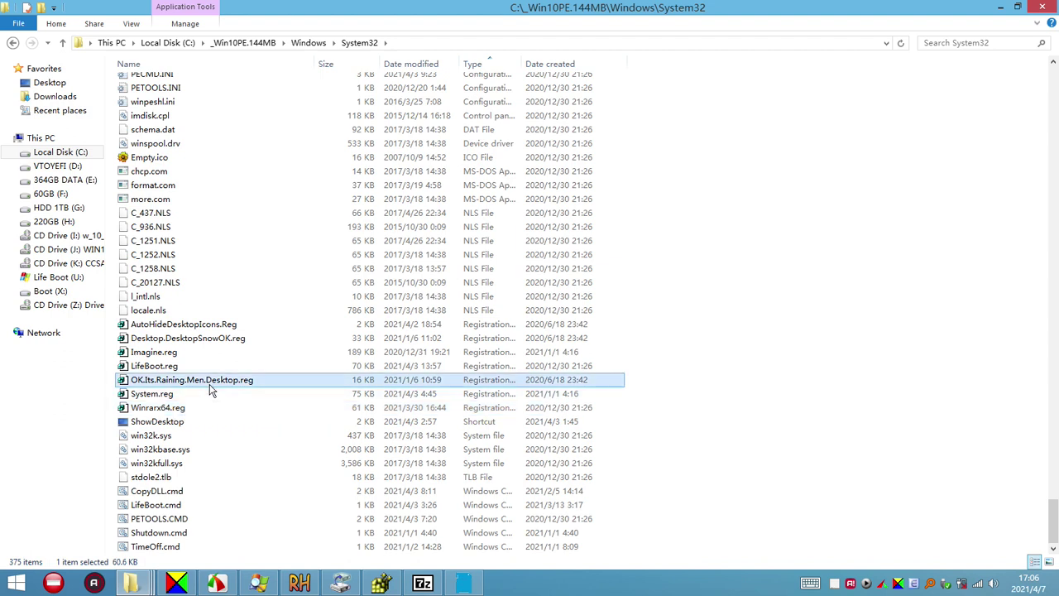
left_click(176, 410, "ctrl")
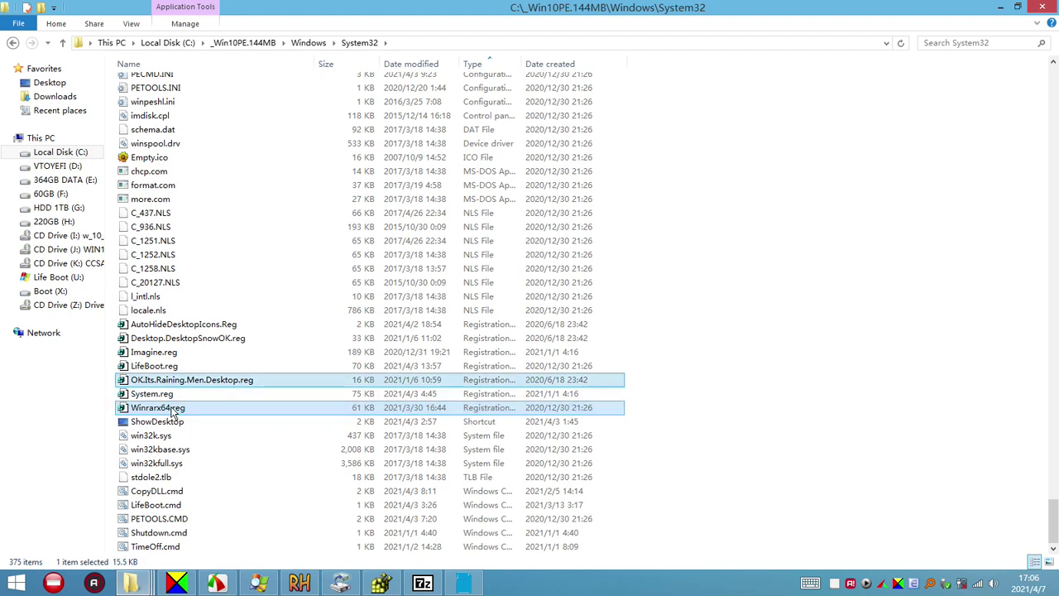
left_click(165, 353, "ctrl")
left_click(170, 337, "ctrl")
left_click(198, 324, "ctrl")
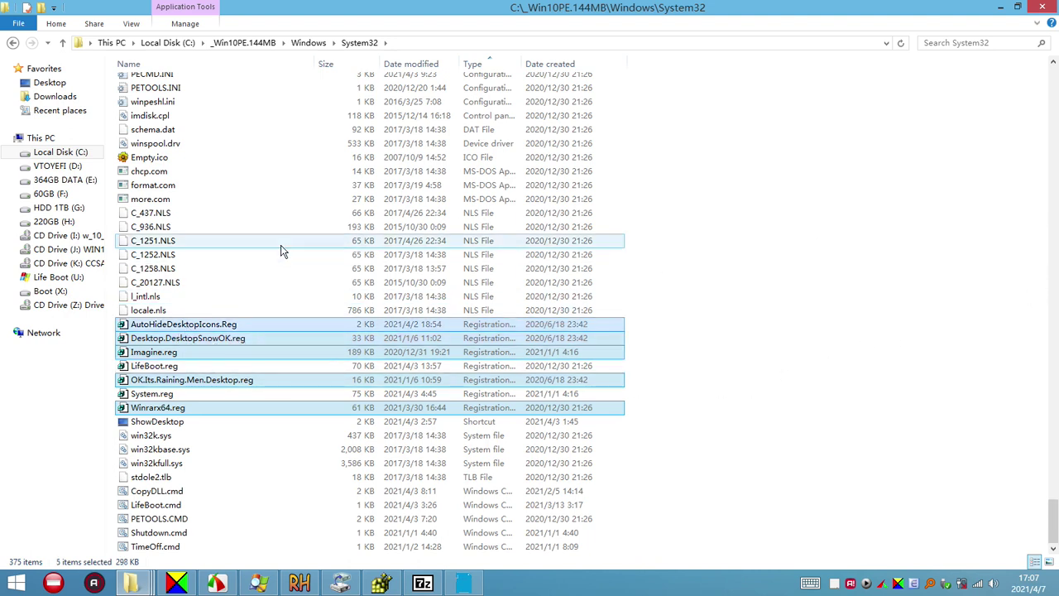
scroll(281, 251, "up", 7)
scroll(281, 251, "down", 3)
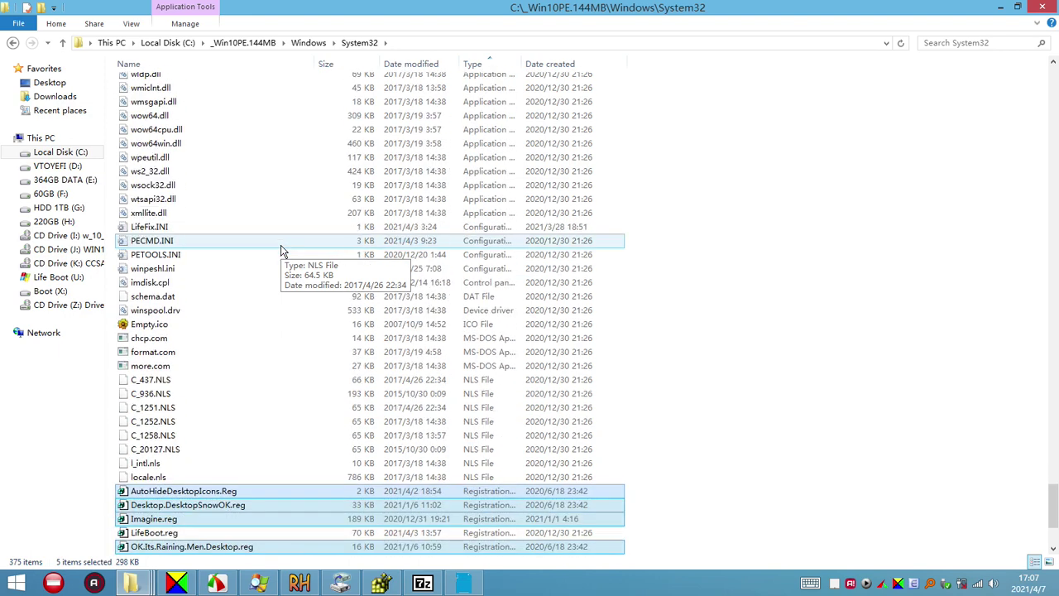
Open PECMD.INI maximized and mark its active and commented-out reg import lines
double_click(161, 240)
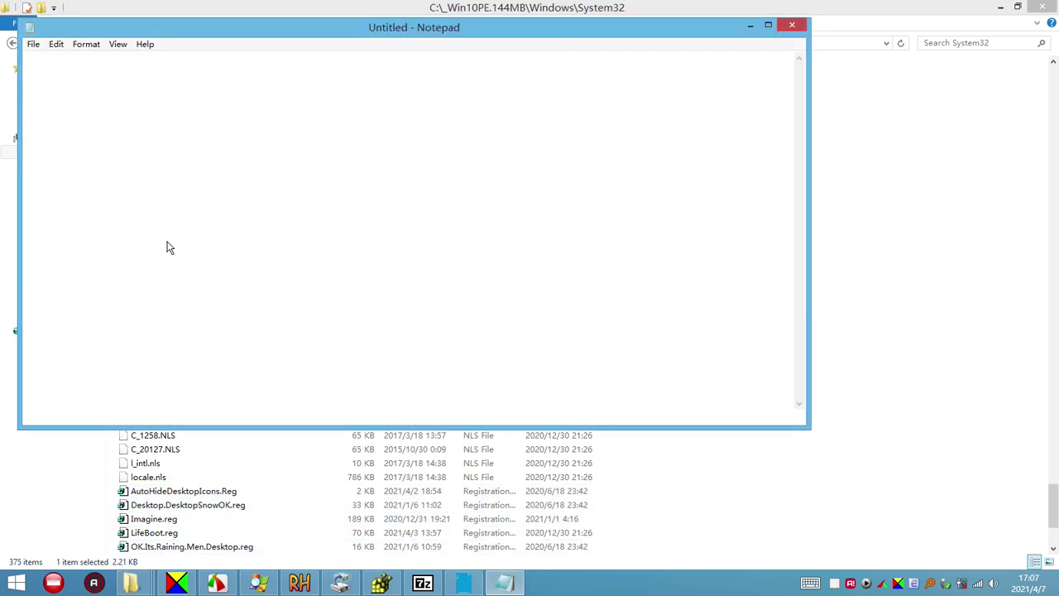
left_click(769, 26)
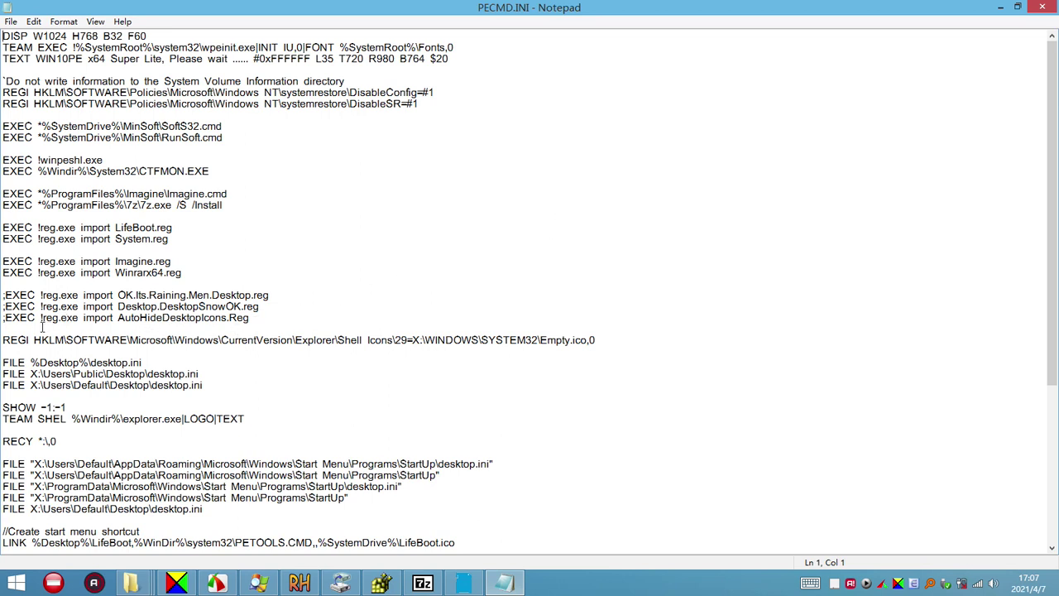
left_click_drag(18, 283, 3, 226)
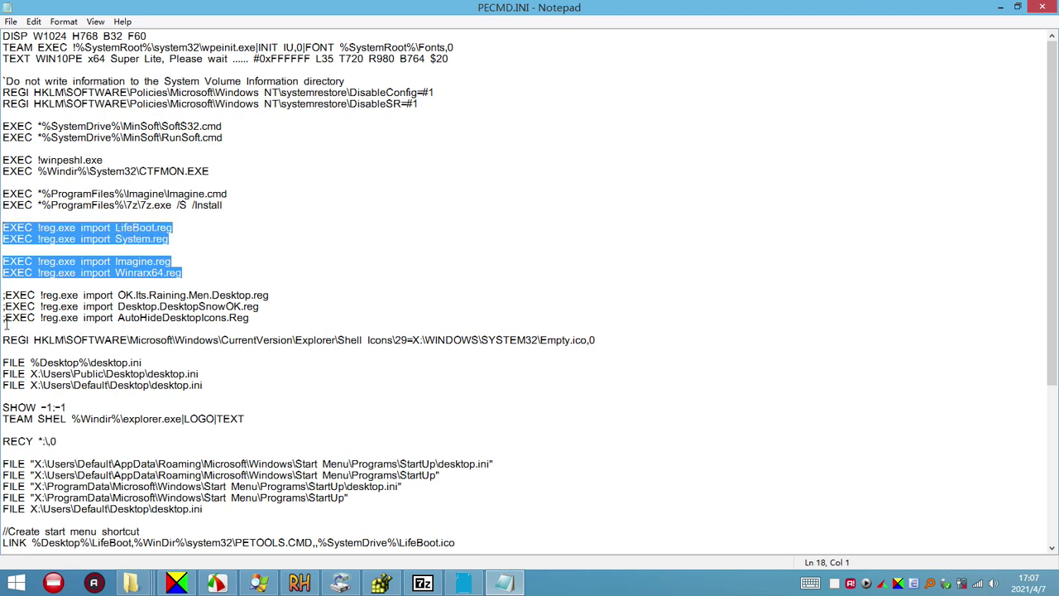
left_click_drag(6, 328, 4, 300)
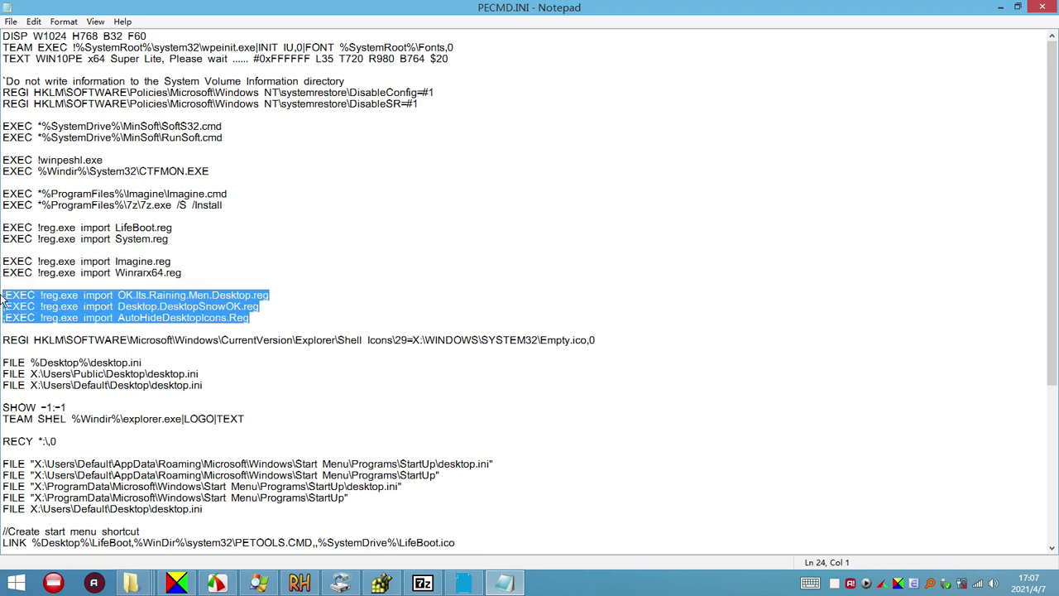
Select the LifeBoot through Winrarx64 reg import lines in PECMD.INI
scroll(57, 327, "down", 2)
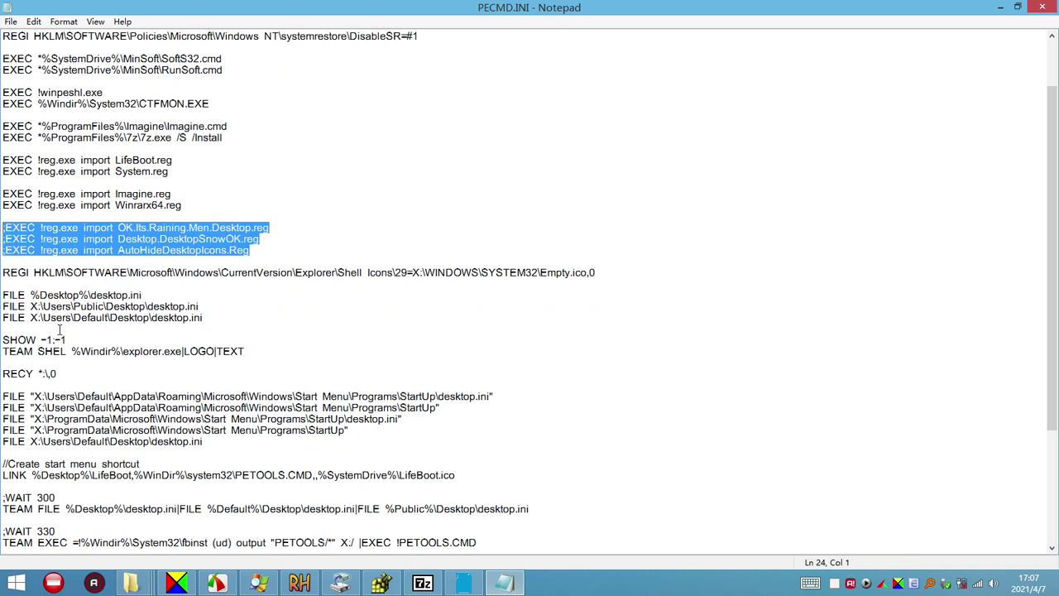
scroll(58, 329, "up", 2)
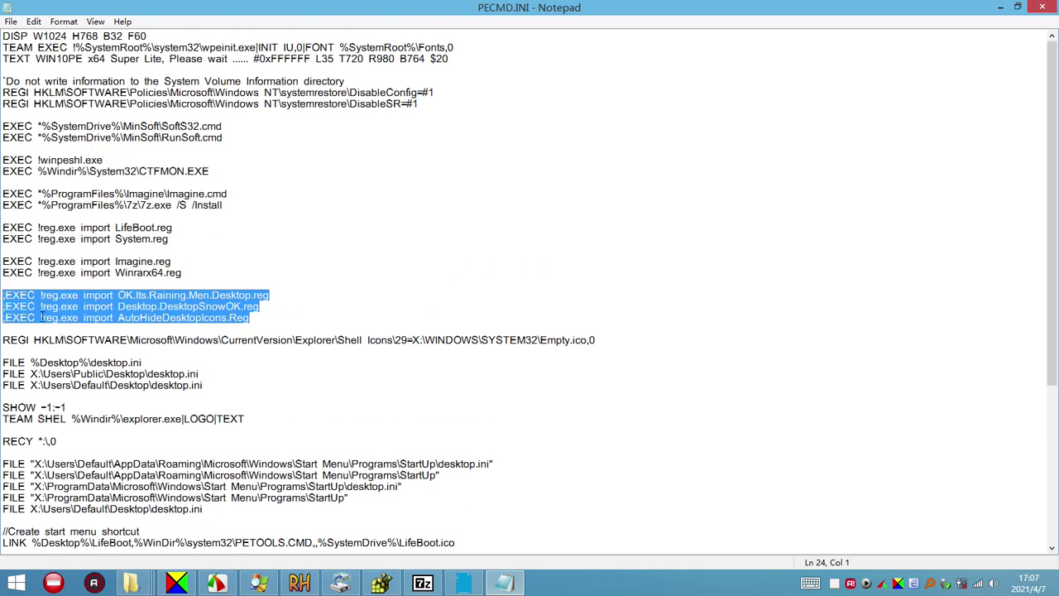
left_click(17, 276)
left_click_drag(9, 287, 3, 228)
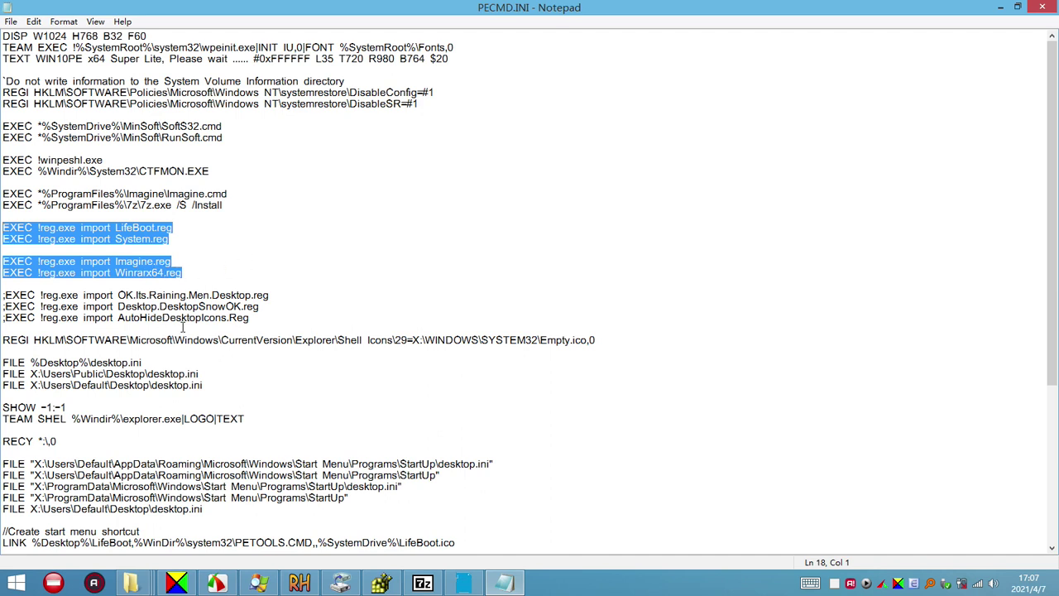
mouse_move(131, 583)
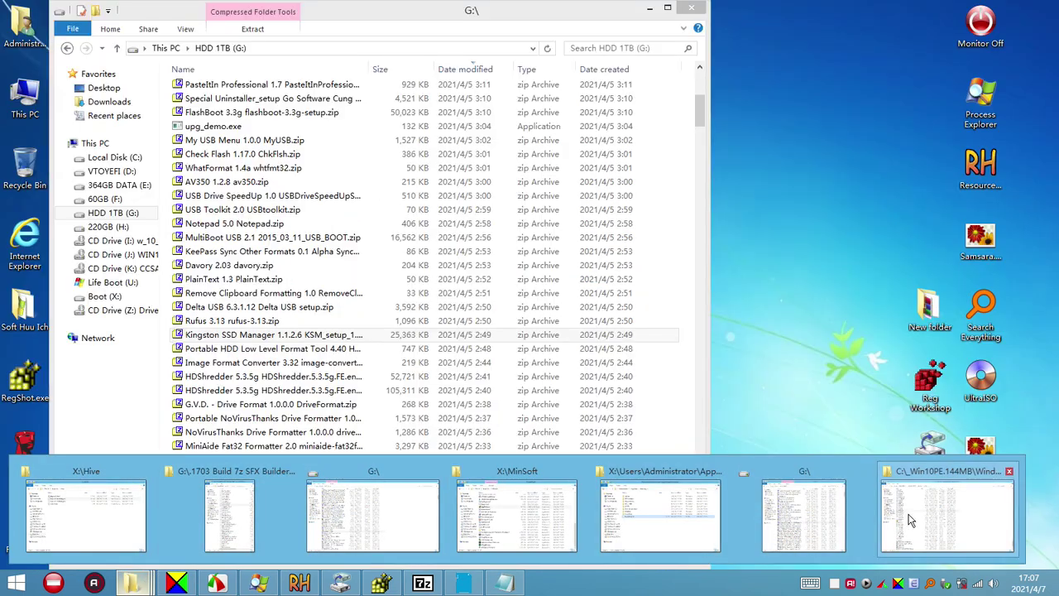
Check Desktop.DesktopSnowOK.reg in the System32 folder, then return to PECMD.INI in Notepad
left_click(910, 519)
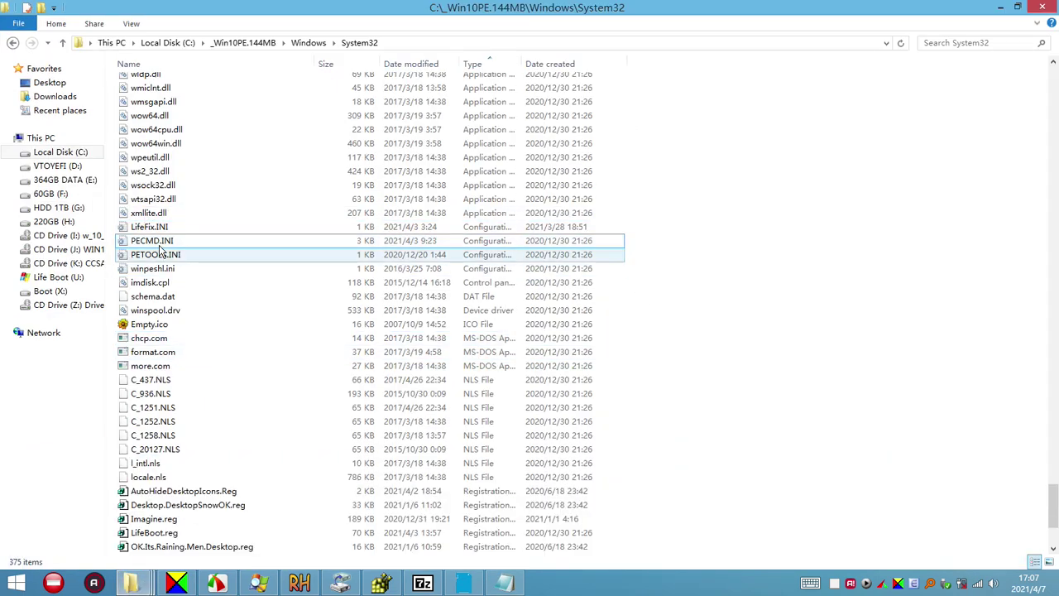
left_click(171, 505)
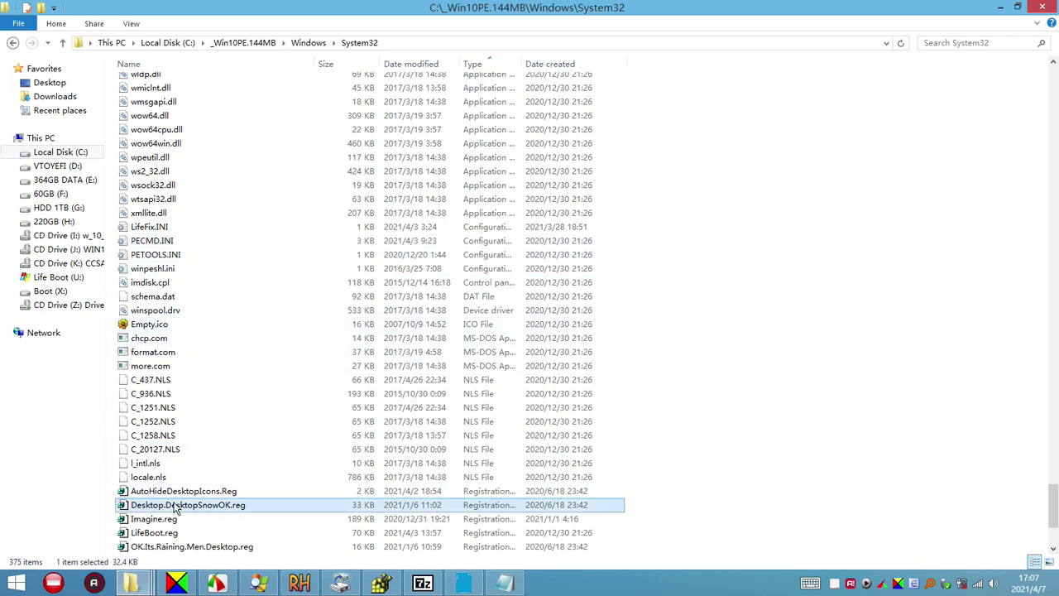
scroll(174, 506, "down", 4)
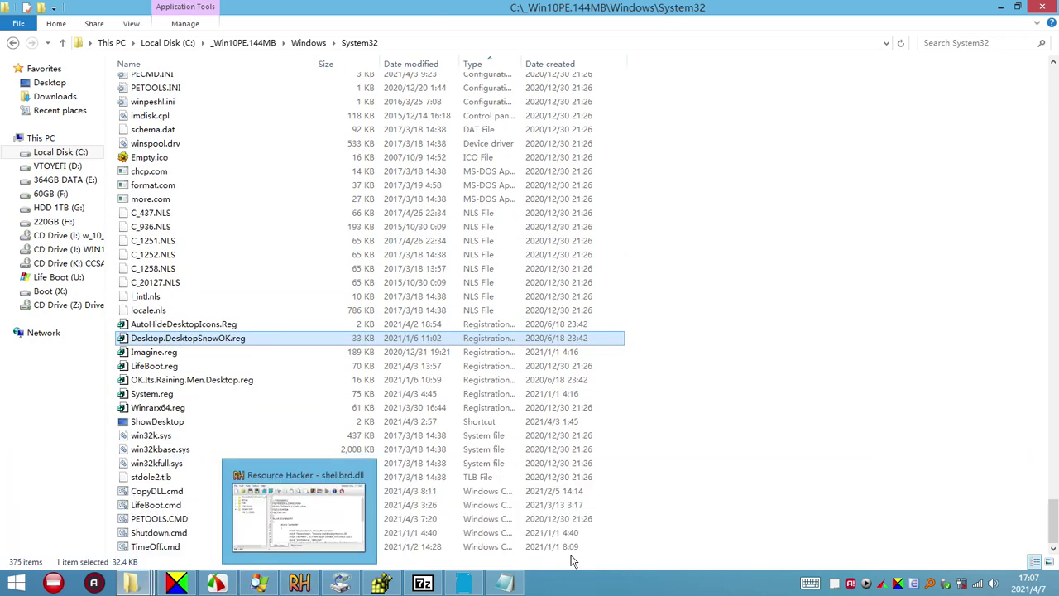
left_click(494, 590)
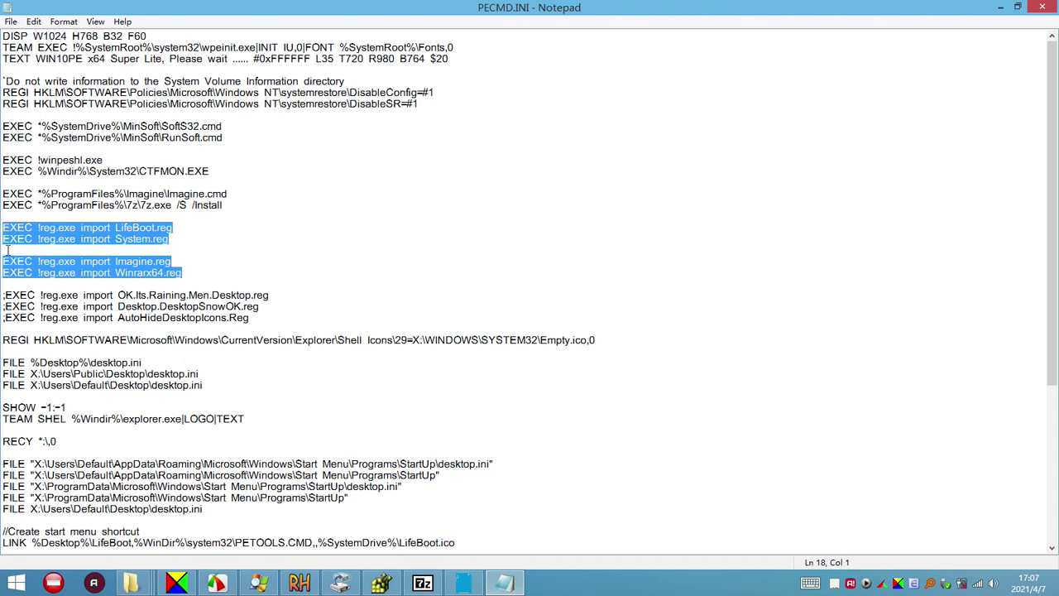
Copy %ProgramFiles% from the 7z line and prefix LifeBoot.reg with %ProgramFiles%\
left_click(104, 289)
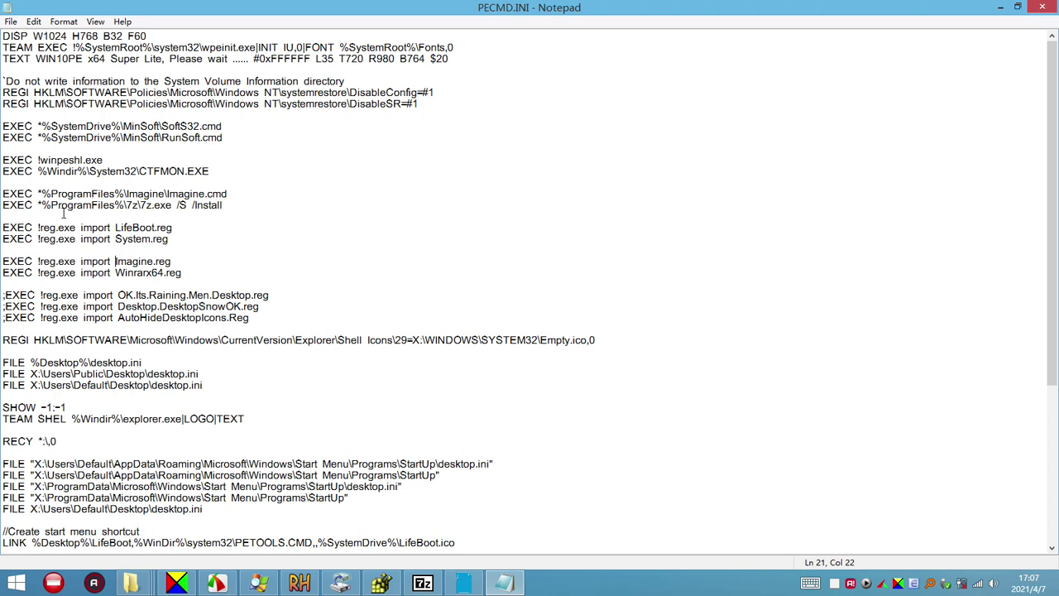
left_click_drag(44, 204, 122, 207)
key("ctrl+c")
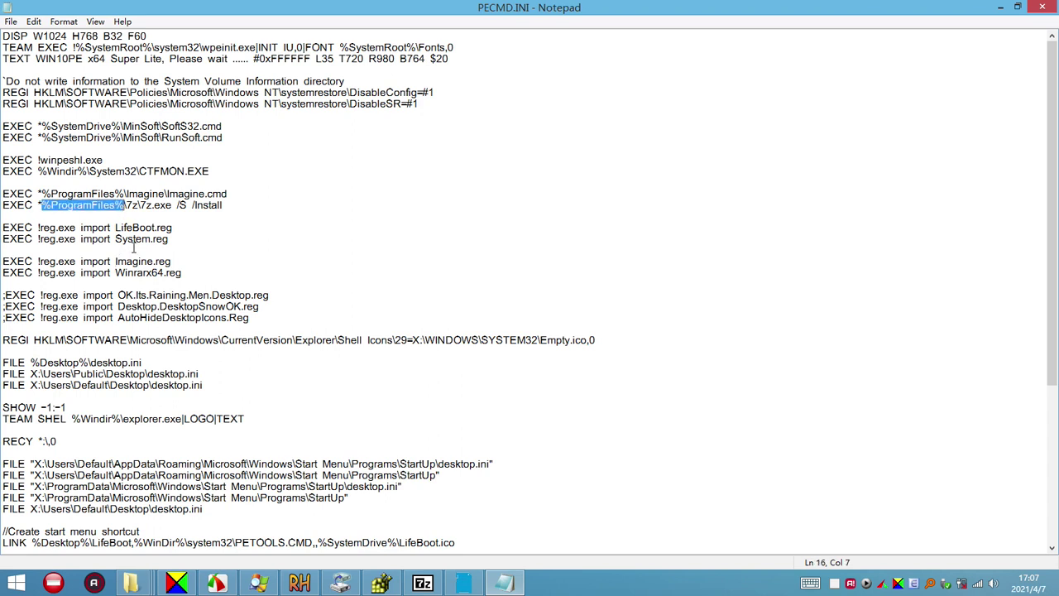
left_click(116, 227)
key("ctrl+v")
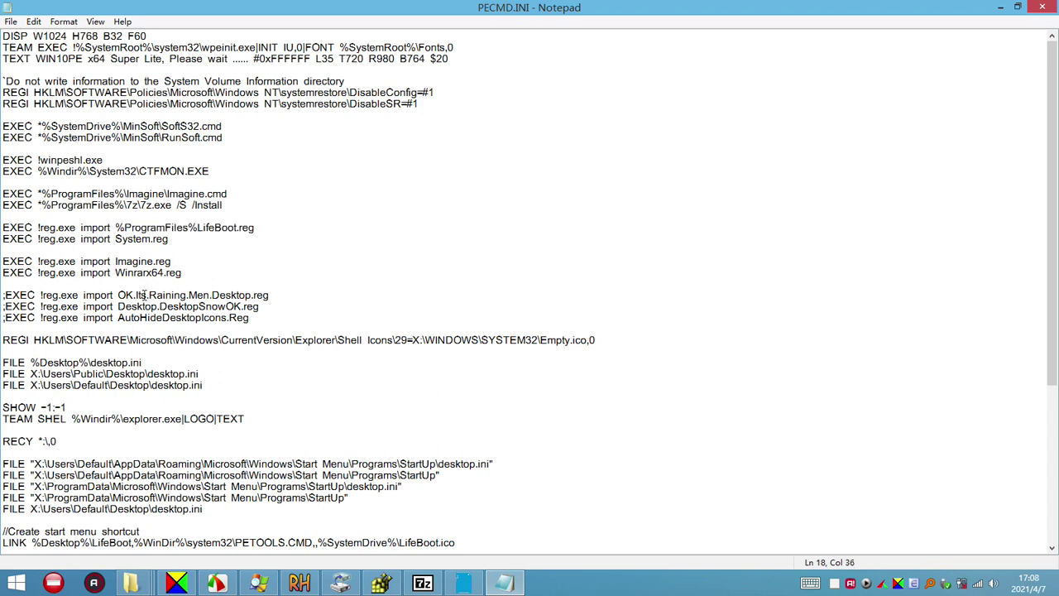
type("\\")
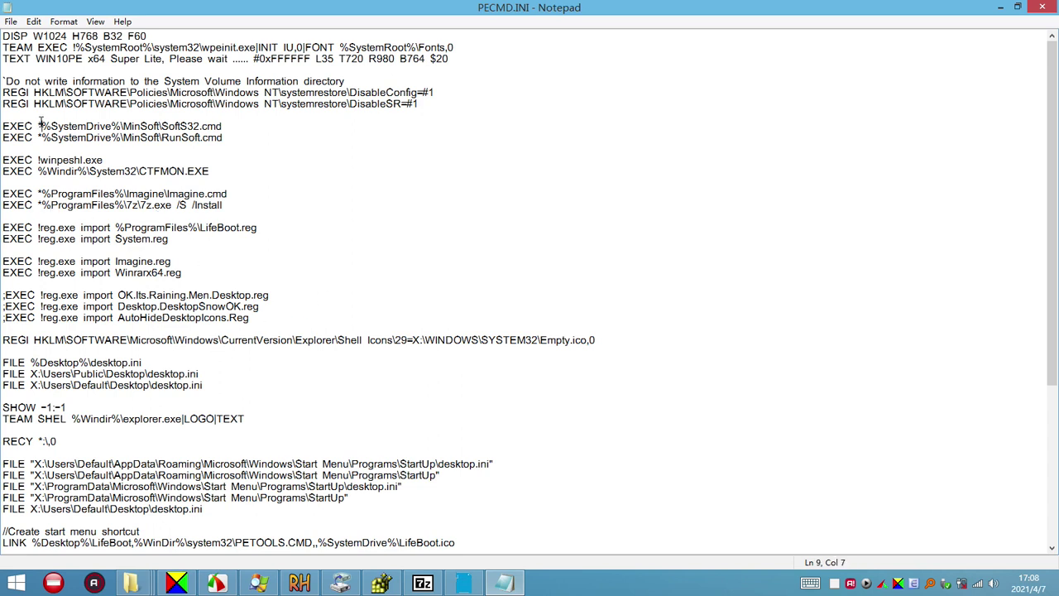
Inspect the %SystemDrive%\MinSoft path, then close PECMD.INI without saving
left_click_drag(39, 124, 162, 126)
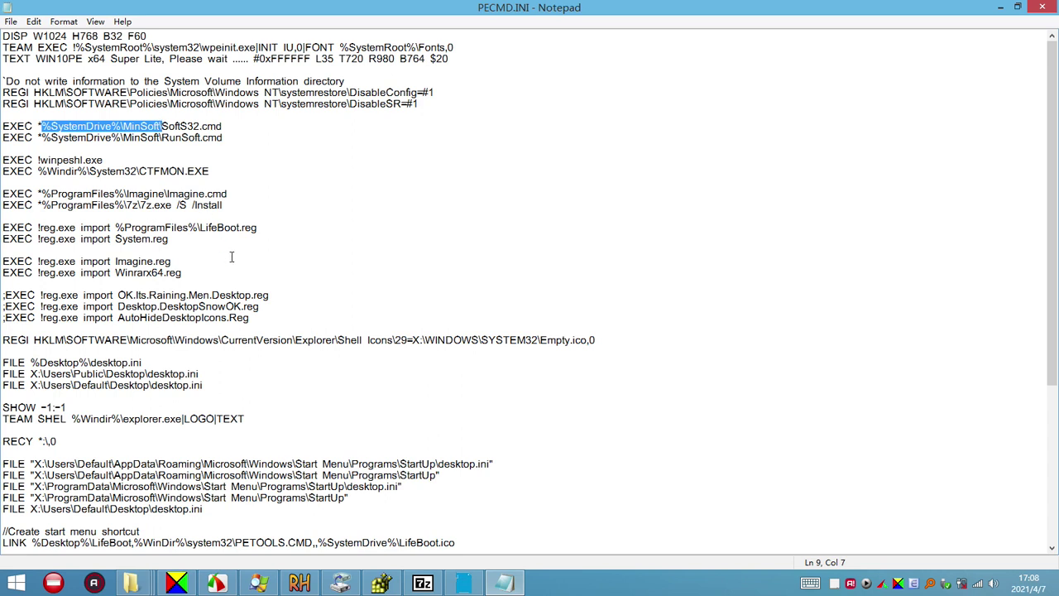
left_click(392, 273)
left_click(1041, 7)
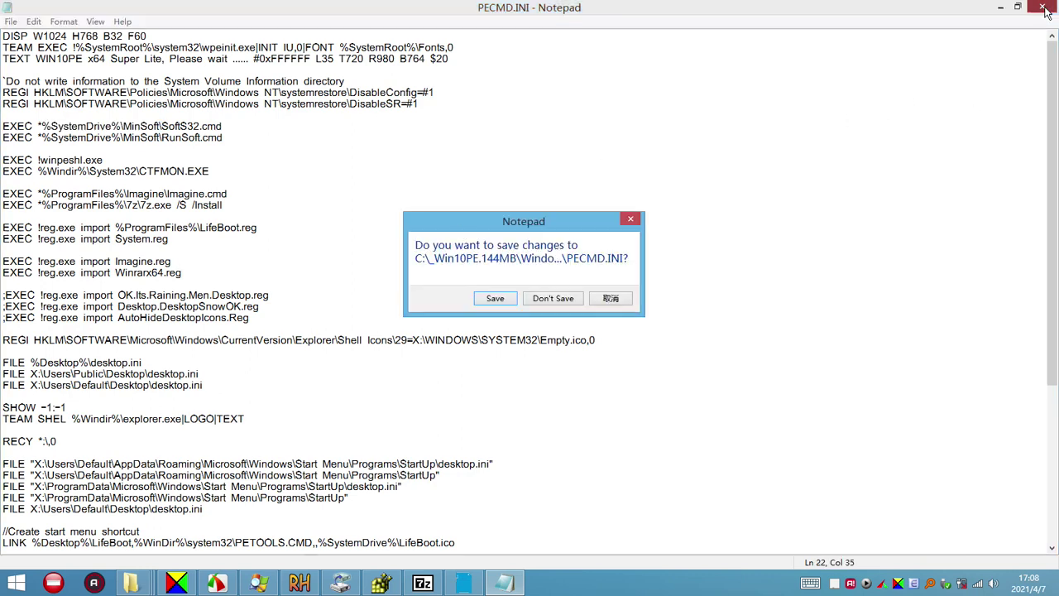
left_click(546, 299)
left_click(323, 421)
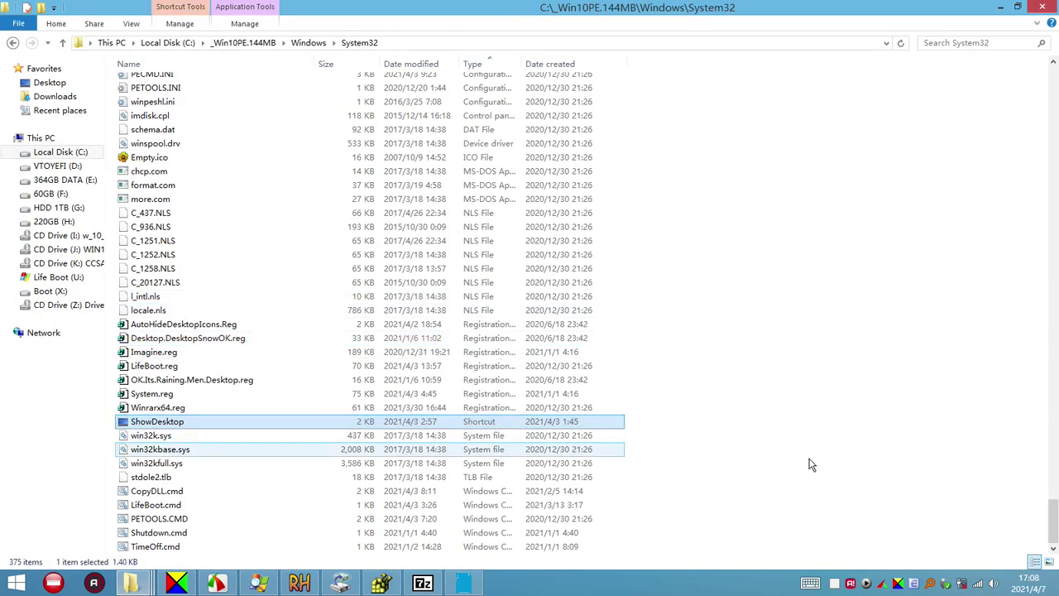
Close the System32 folder, reposition the SD Card Formatter window and bring Regshot back up
left_click(1043, 8)
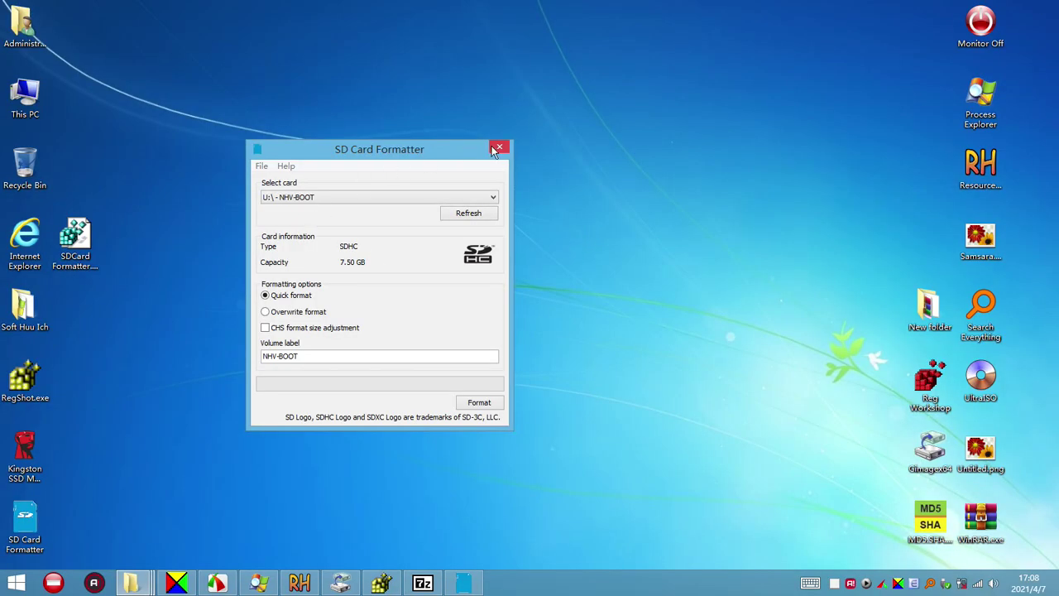
left_click_drag(399, 156, 263, 145)
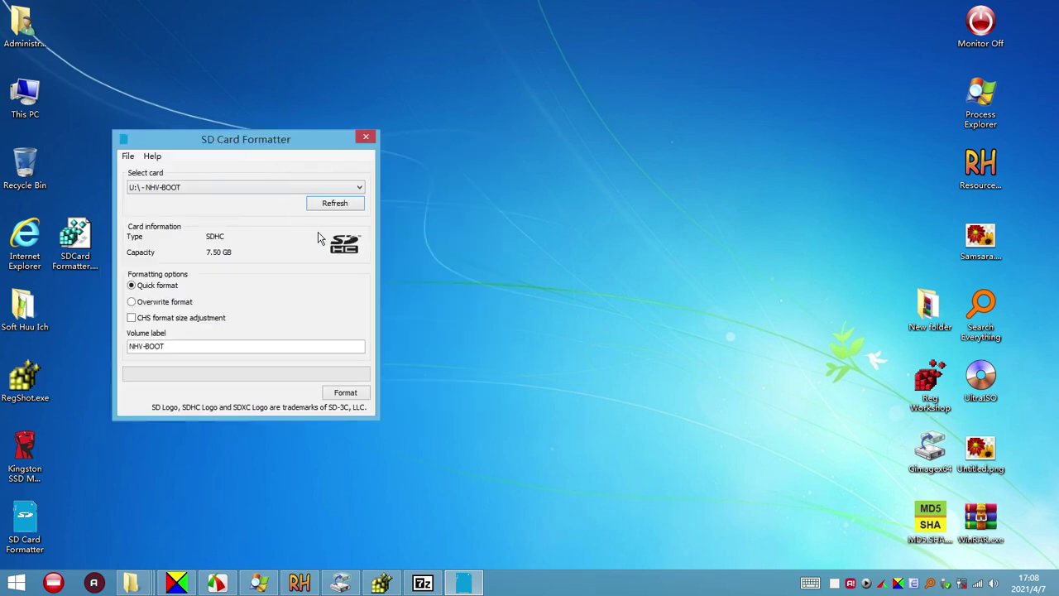
left_click_drag(306, 135, 395, 133)
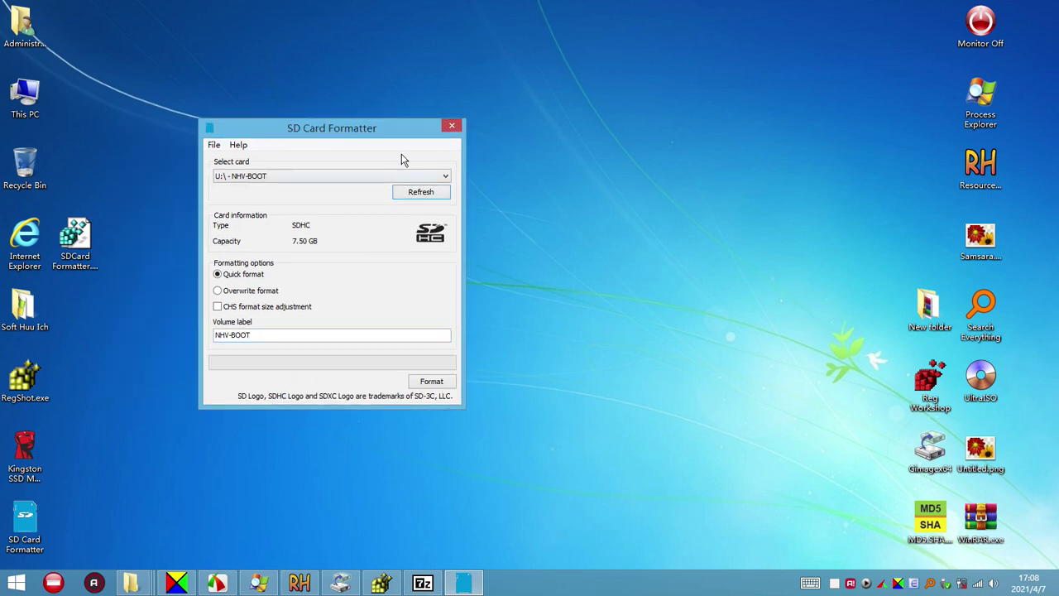
mouse_move(454, 586)
left_click(381, 583)
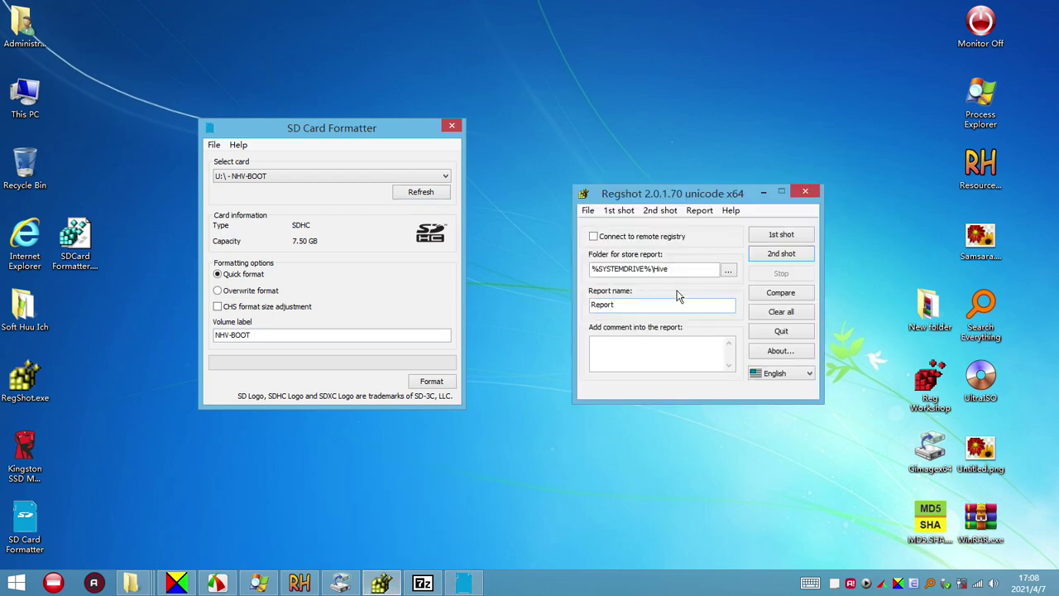
Clear Regshot's earlier shots and begin a new first shot of the whole registry
left_click(788, 312)
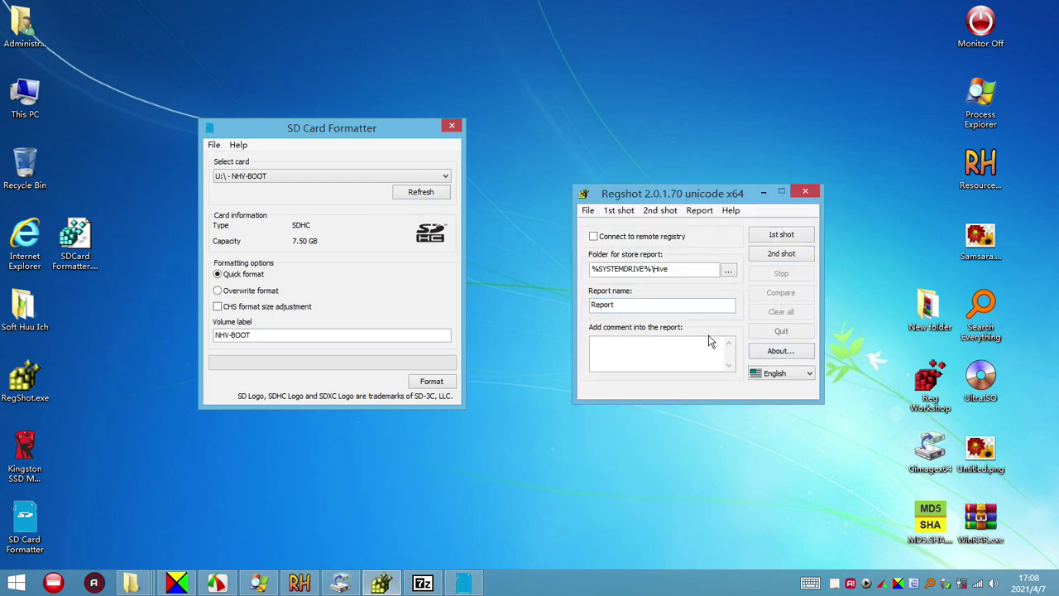
left_click(795, 239)
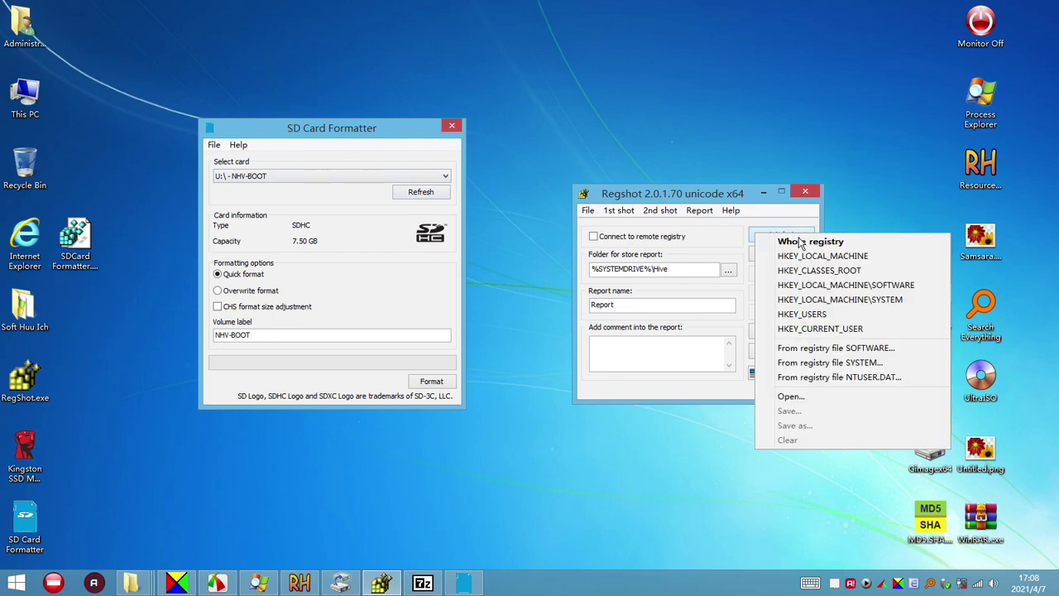
left_click(797, 239)
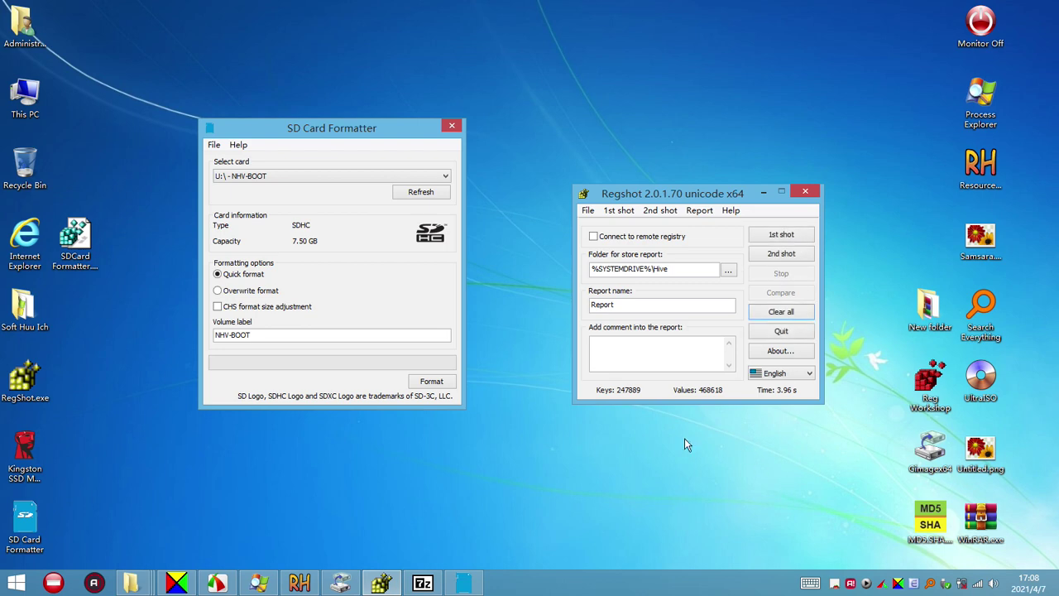
right_click(82, 252)
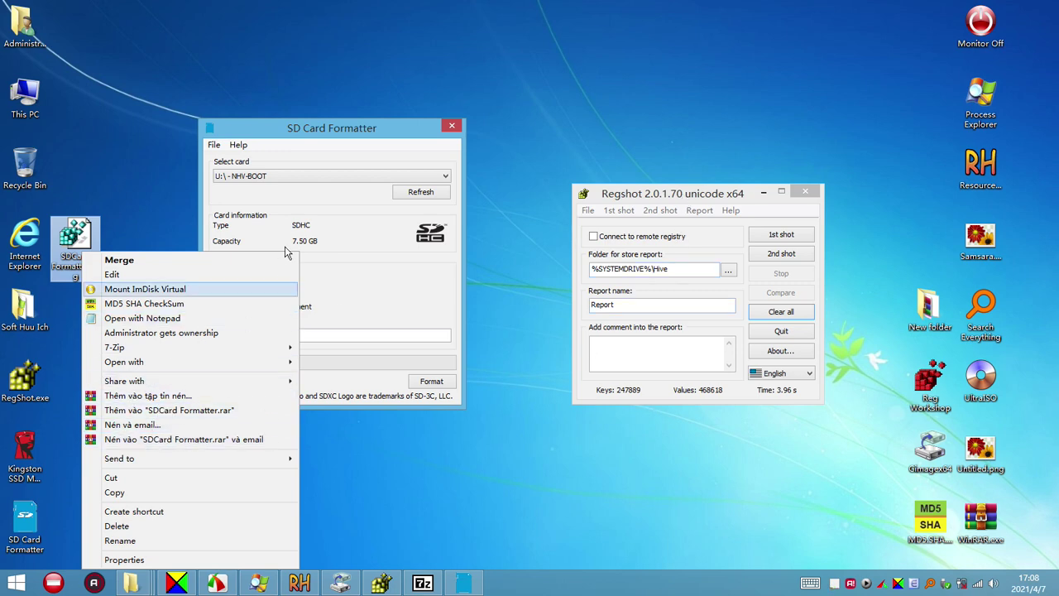
left_click(680, 200)
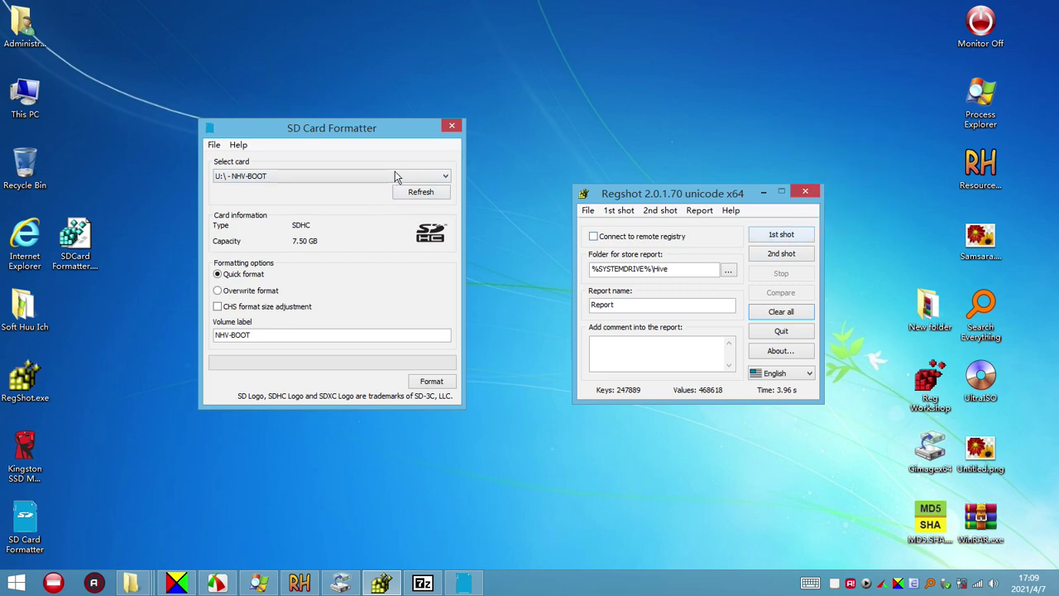
Leave Regshot's first-shot menu unchanged and keep NHV-BOOT as the selected card
left_click(765, 239)
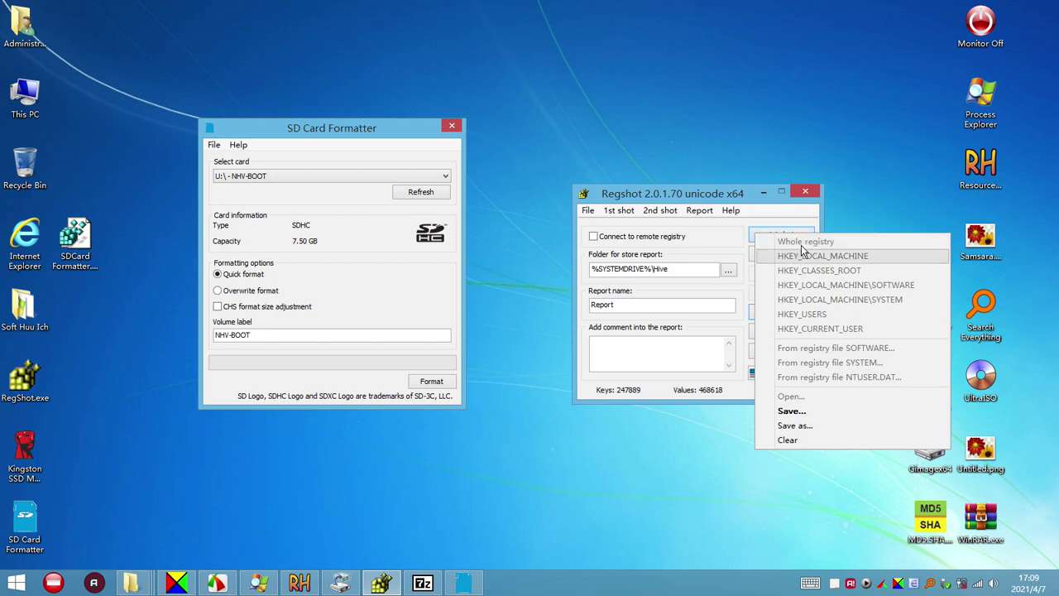
left_click(353, 131)
left_click(405, 176)
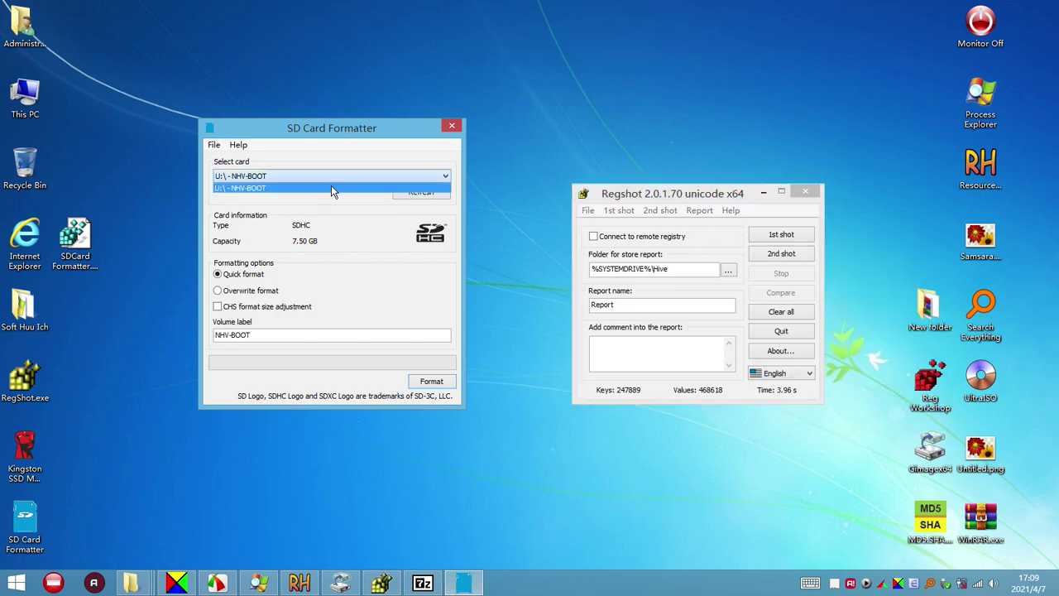
left_click(217, 311)
Toggle CHS format size adjustment on for the NHV-BOOT card
left_click(218, 309)
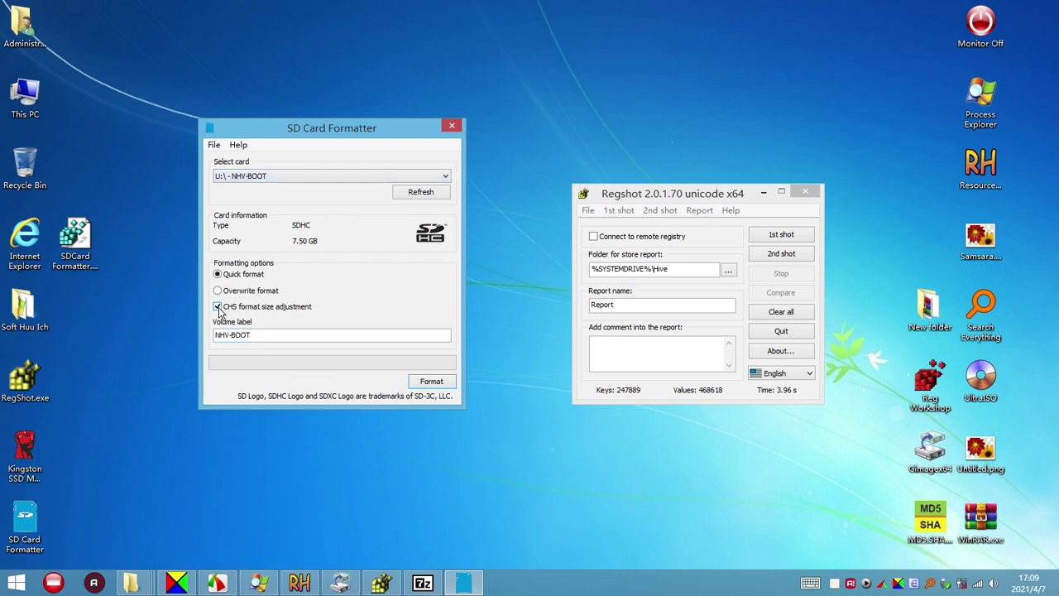
left_click(219, 308)
left_click(378, 176)
left_click(377, 184)
Try formatting NHV-BOOT with CHS adjustment, then with overwrite formatting, cancelling both times
left_click(430, 386)
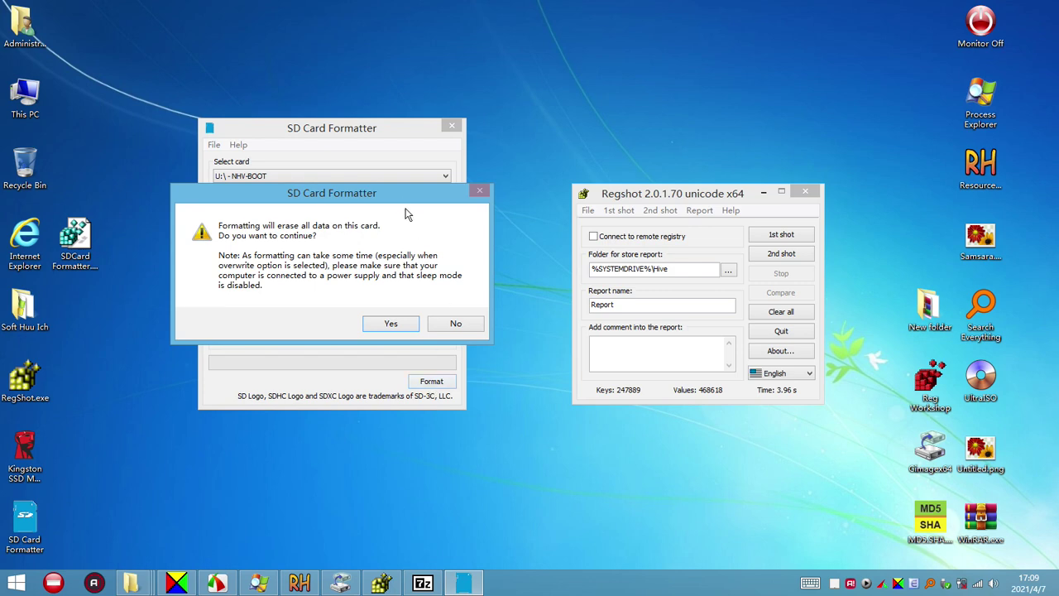
left_click_drag(404, 199, 479, 319)
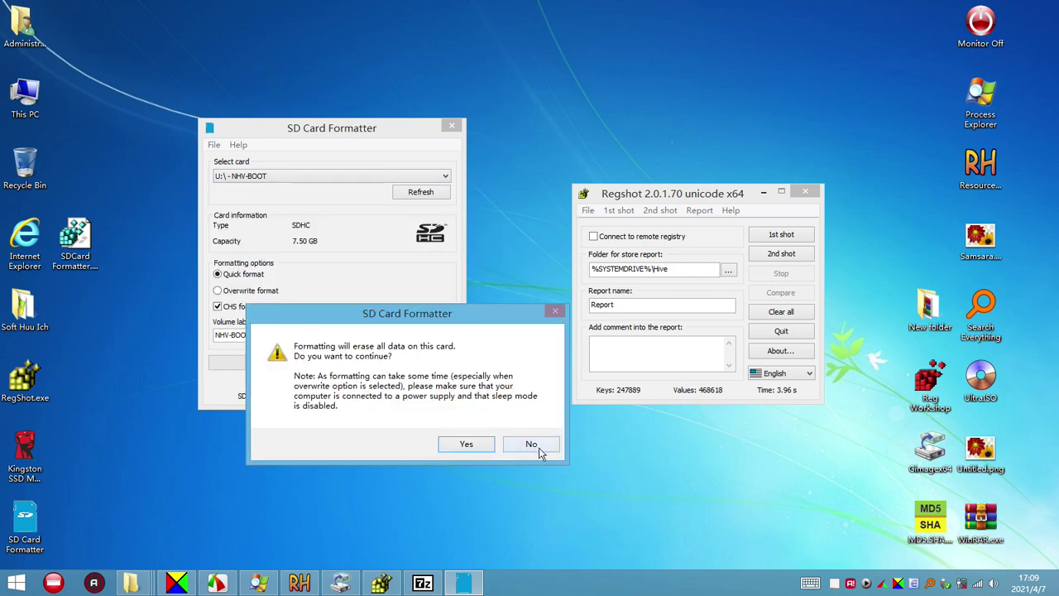
left_click(532, 444)
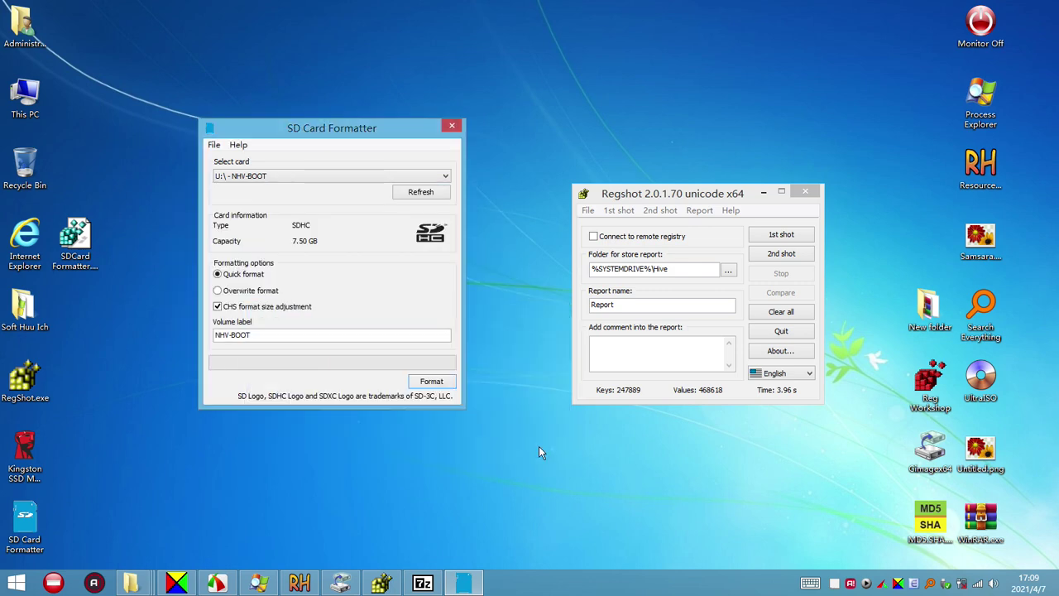
left_click(218, 307)
left_click(219, 291)
left_click(429, 385)
left_click(465, 326)
Relaunch SD Card Formatter, move it left, keep NHV-BOOT and tick CHS format size adjustment
left_click(384, 177)
left_click(383, 177)
left_click(452, 128)
double_click(30, 533)
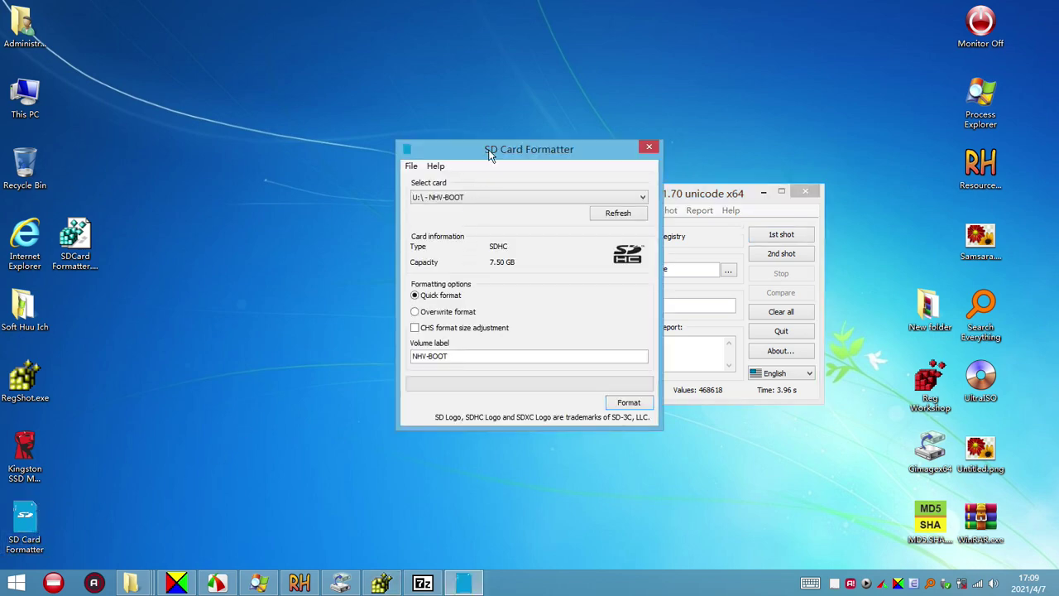
left_click_drag(488, 149, 341, 146)
left_click(379, 195)
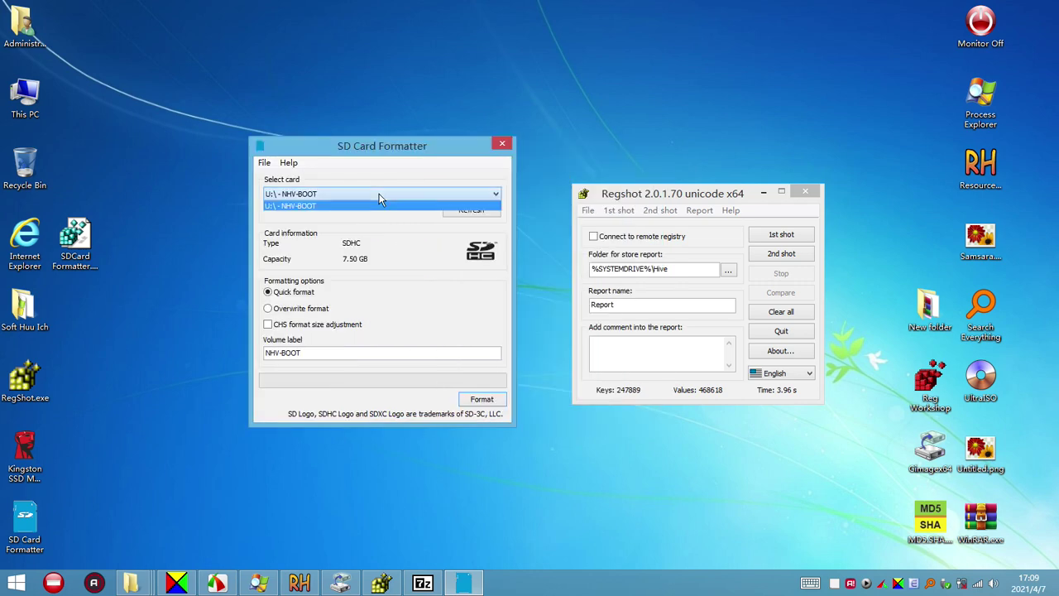
left_click(390, 294)
left_click(268, 325)
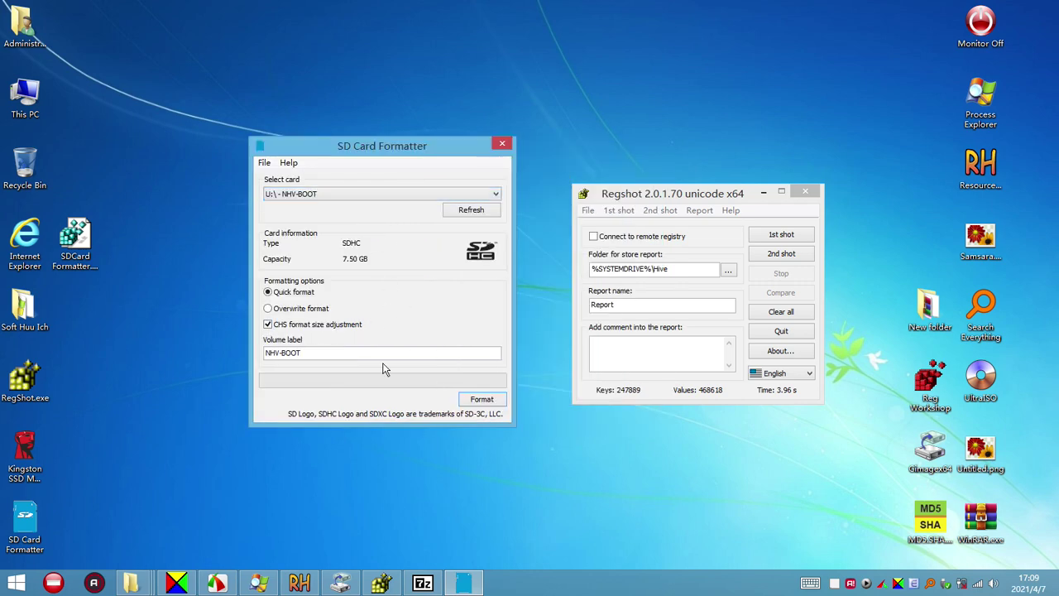
Restart the formatter once more, park it beside Regshot, and re-tick CHS format size adjustment
left_click(501, 144)
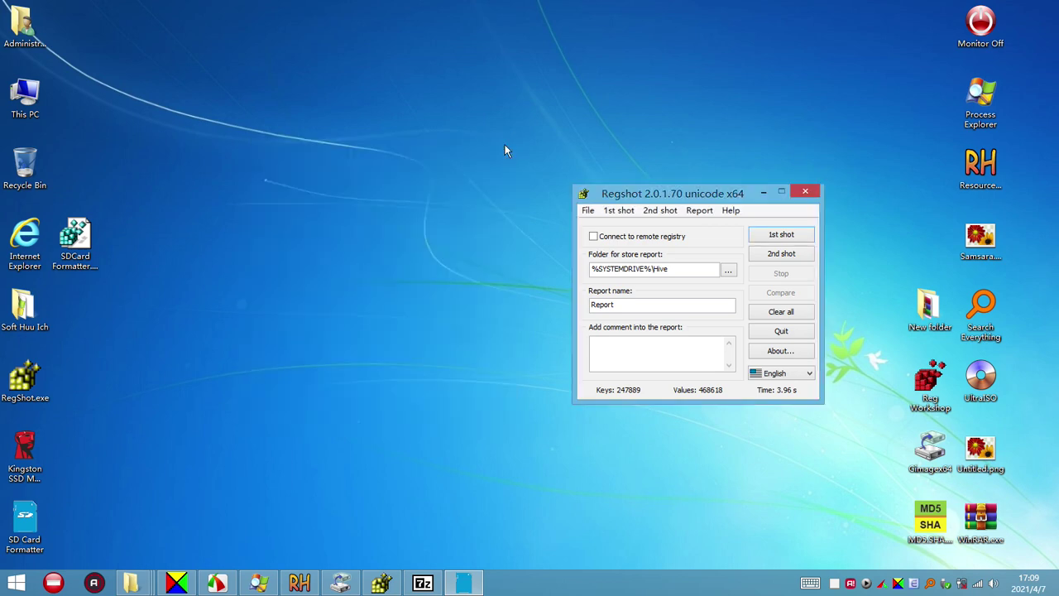
left_click(25, 530)
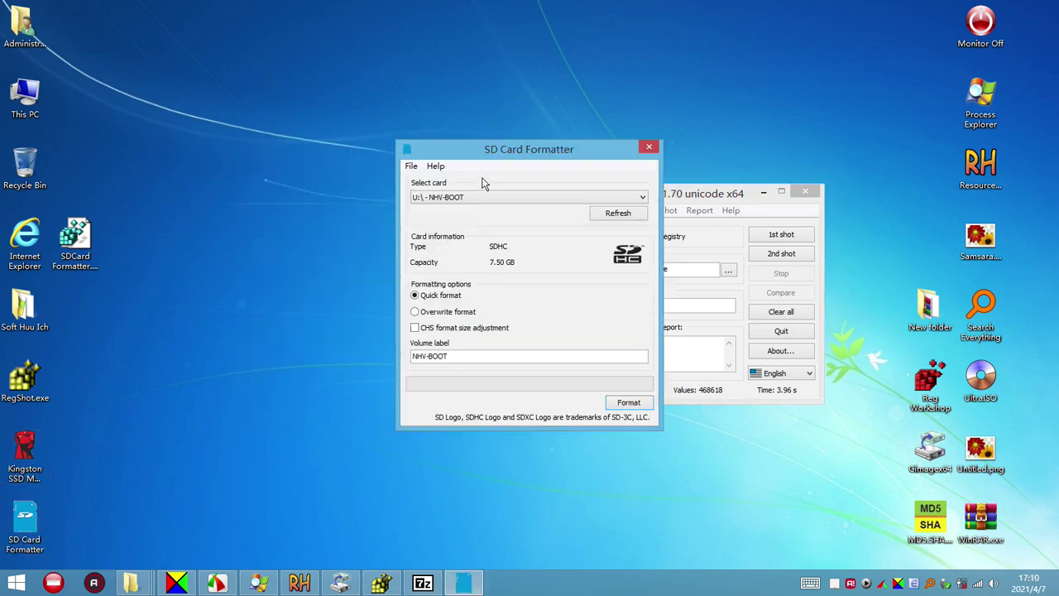
left_click_drag(511, 157, 331, 158)
left_click(234, 328)
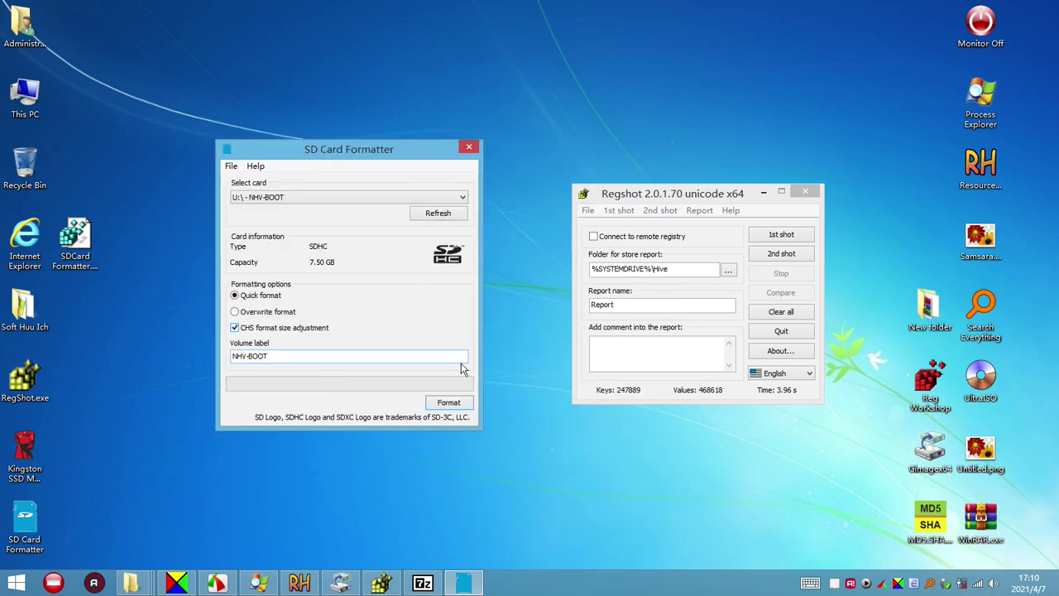
Take the second whole-registry shot, view the report's single new MuiCache value, then close it
left_click(781, 253)
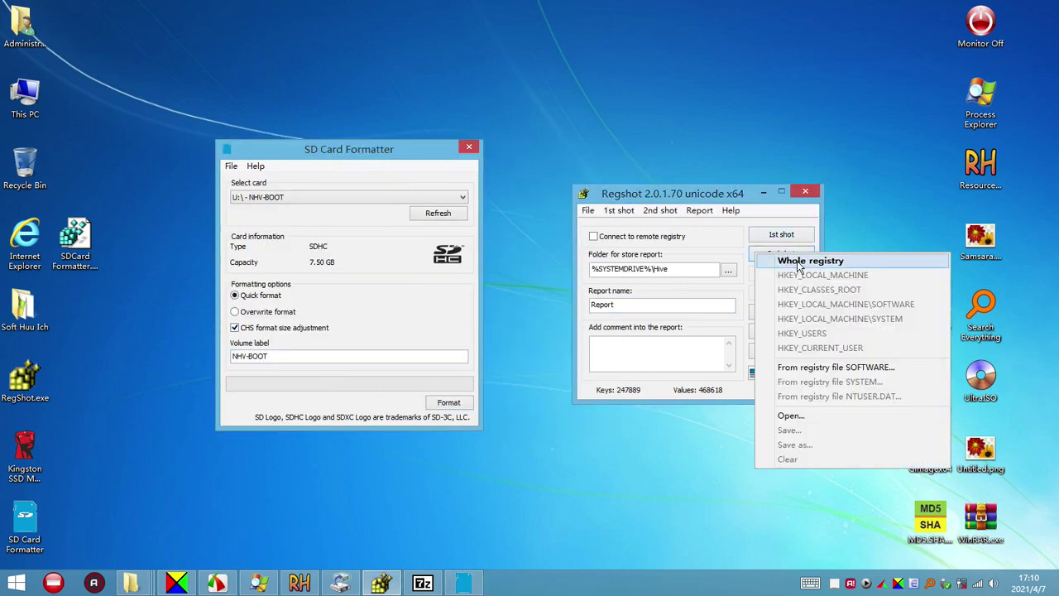
left_click(799, 263)
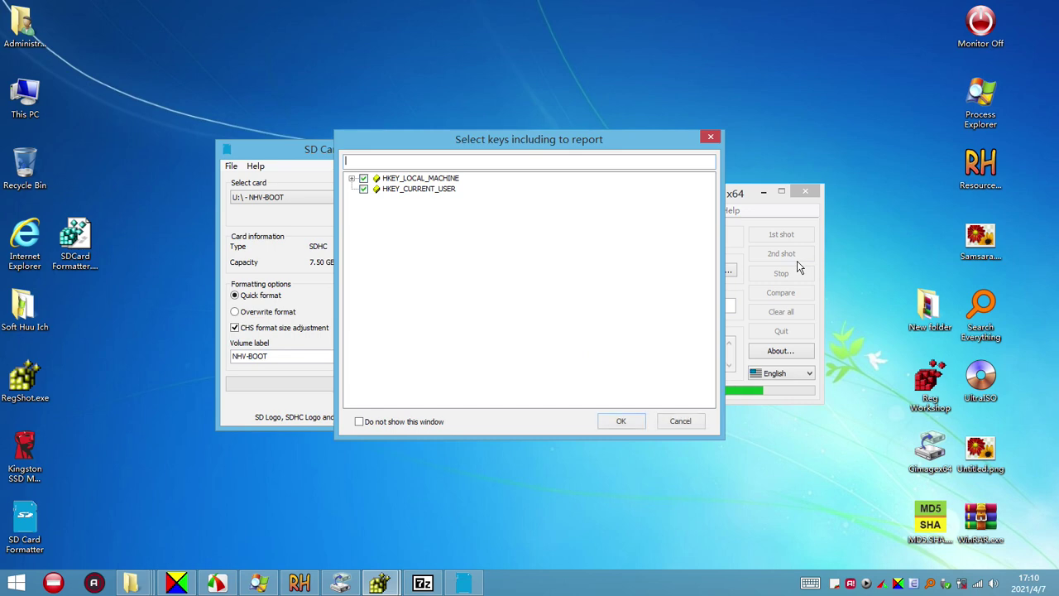
left_click(626, 420)
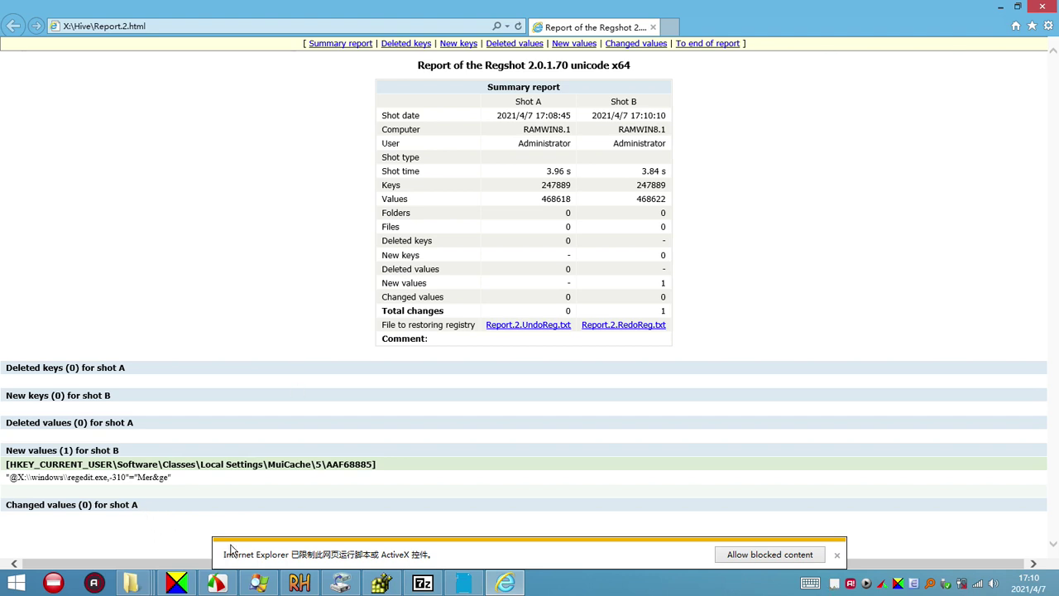
left_click(837, 556)
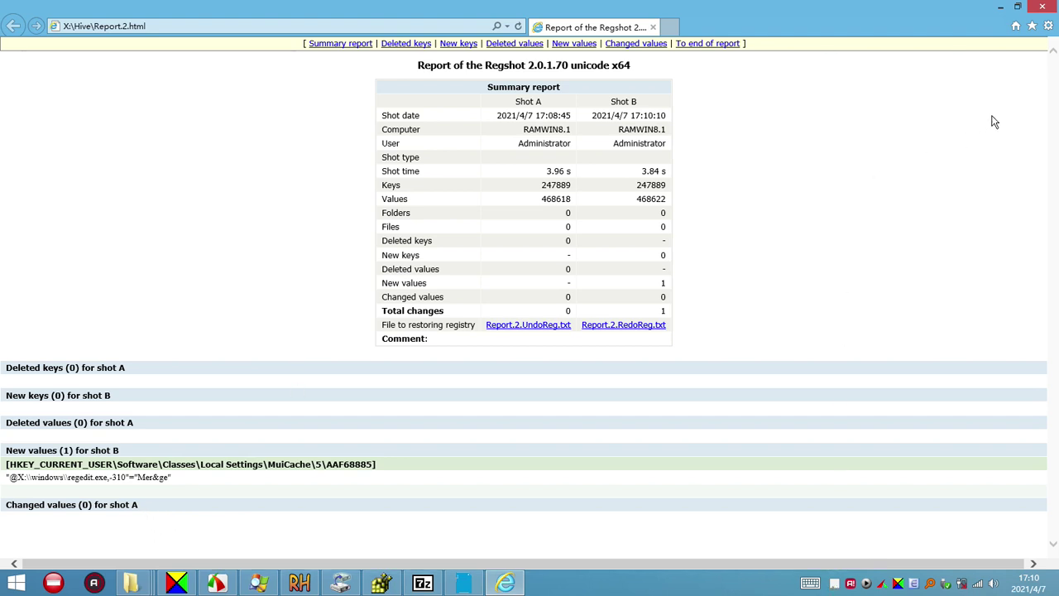
left_click(1042, 6)
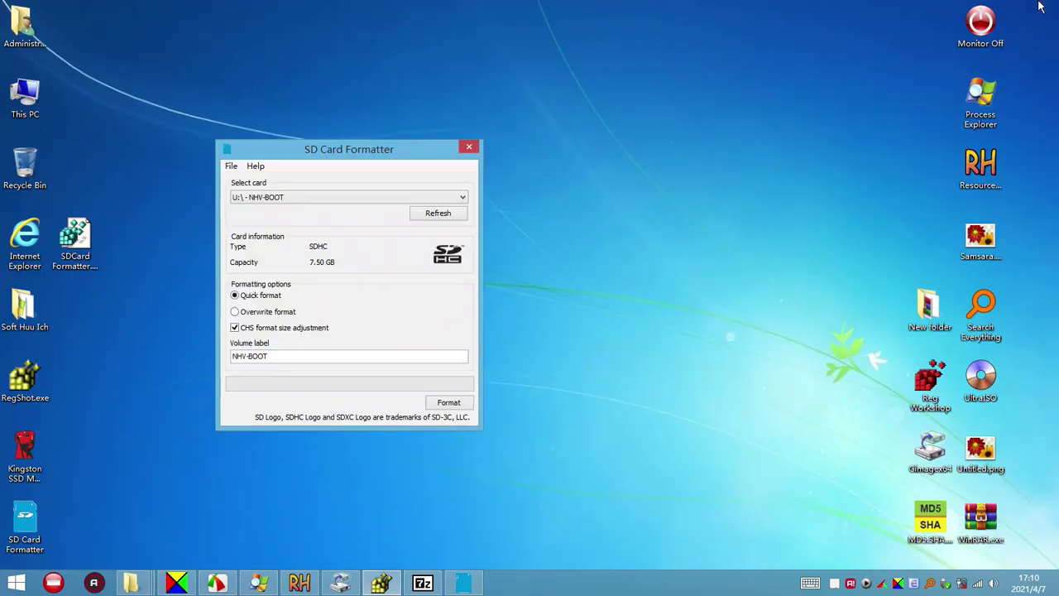
Close SD Card Formatter and clear both Regshot snapshots
left_click(469, 146)
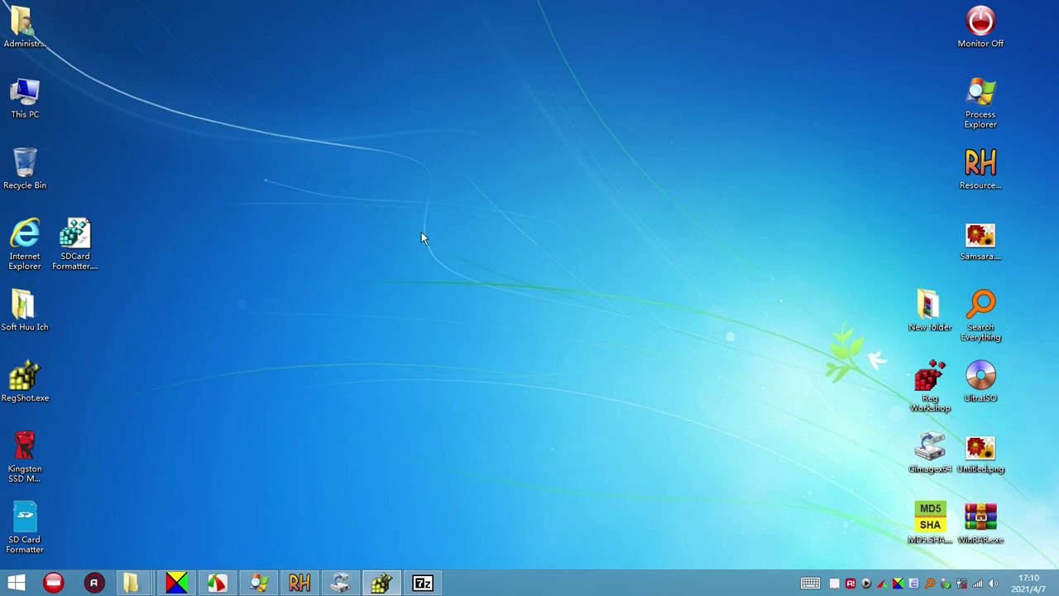
left_click(423, 583)
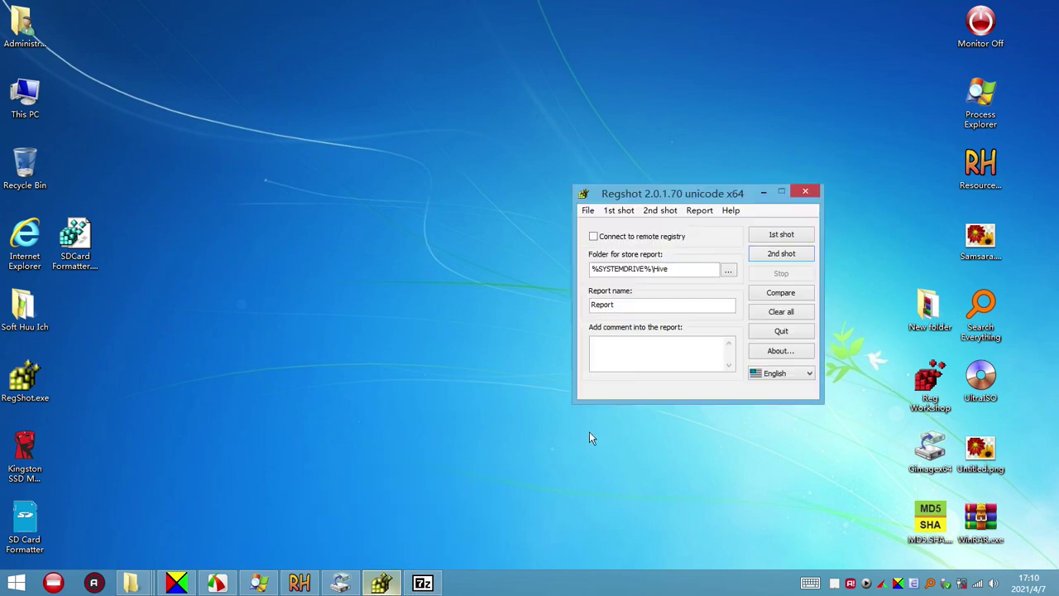
left_click(790, 311)
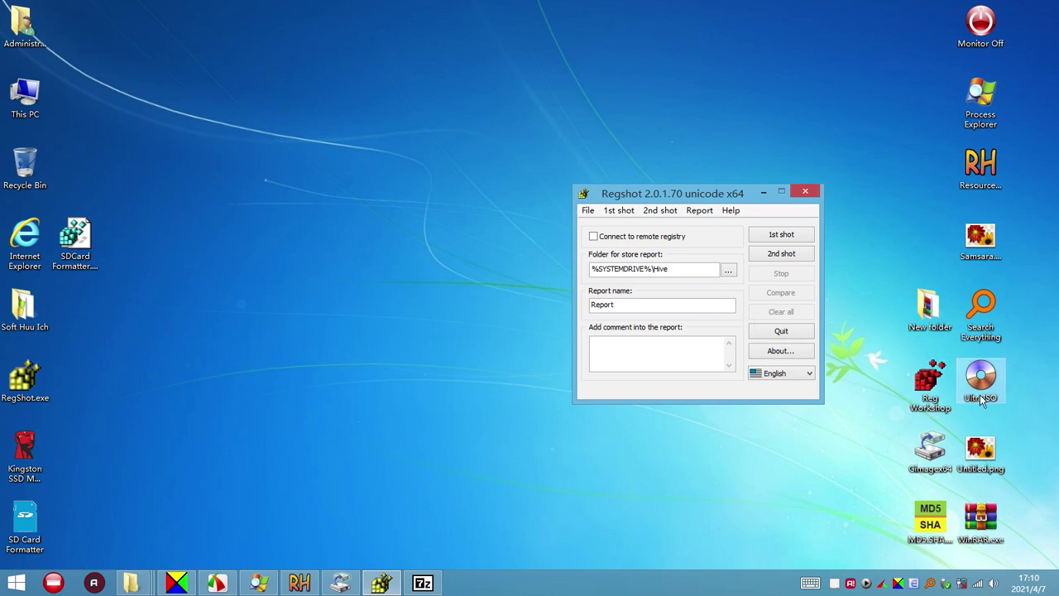
Move the Resource Hacker shortcut onto the open desktop and launch it
left_click(931, 451)
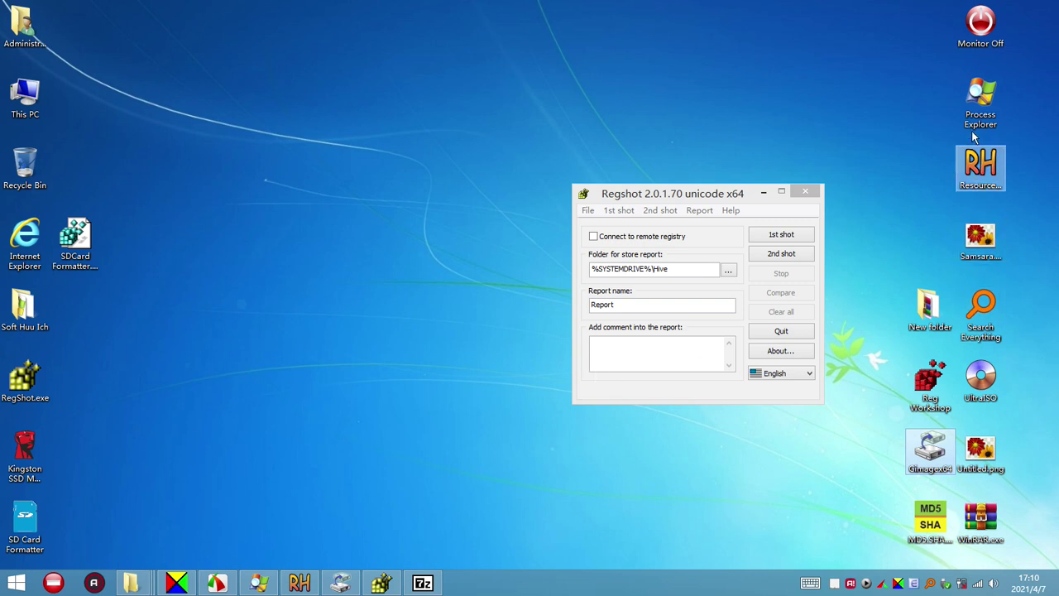
left_click_drag(994, 168, 387, 153)
double_click(386, 153)
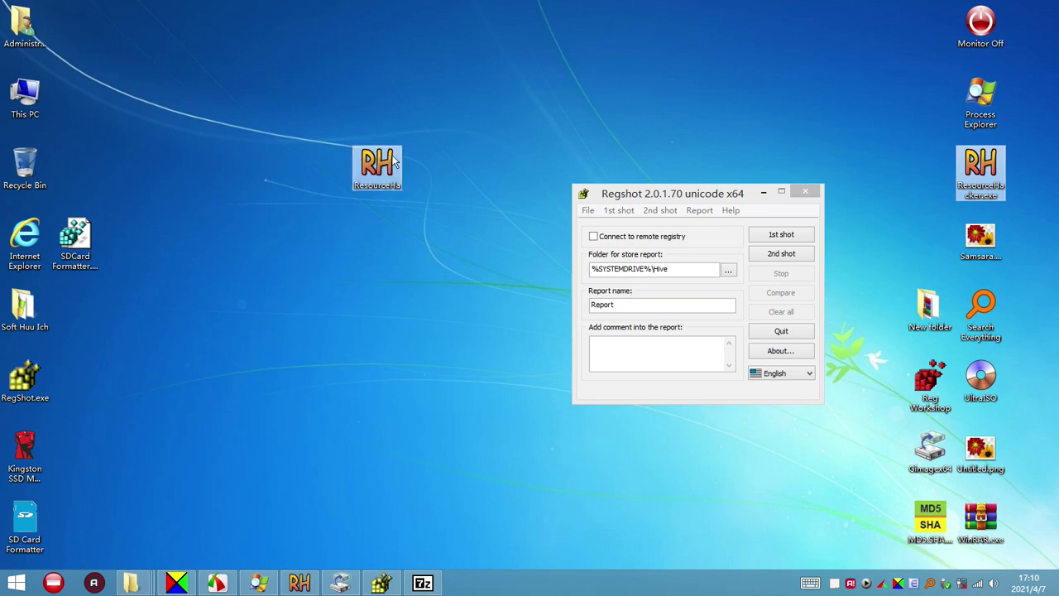
Nudge the Resource Hacker window and switch to the X:\Hive Explorer window
left_click_drag(329, 65, 362, 61)
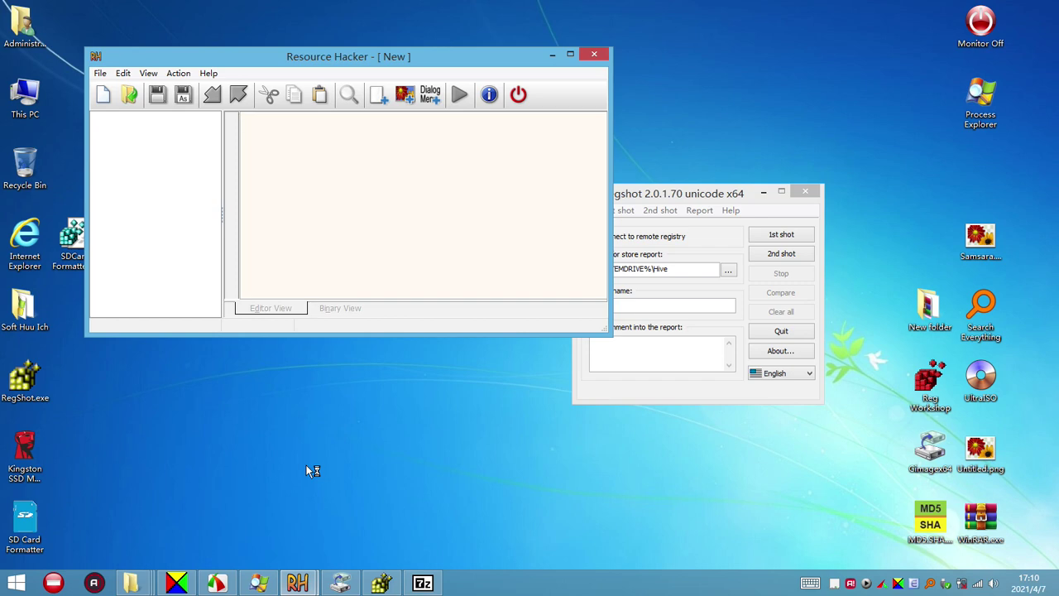
left_click(176, 584)
mouse_move(141, 583)
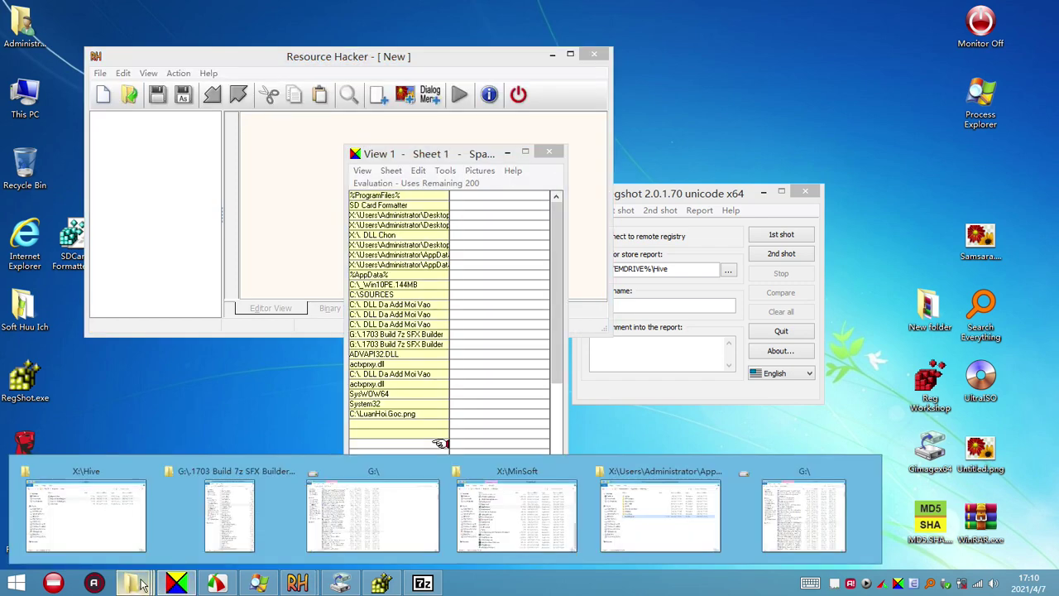
left_click(122, 516)
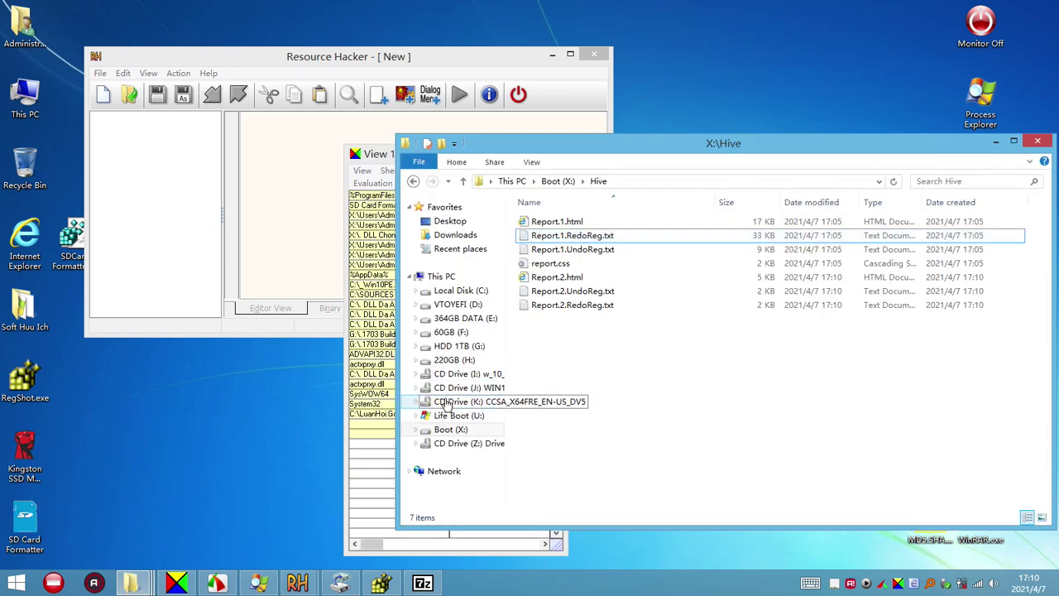
Browse Boot (X:) to Program Files (x86)\Spartan and drag Spartan.exe into Resource Hacker
left_click(451, 429)
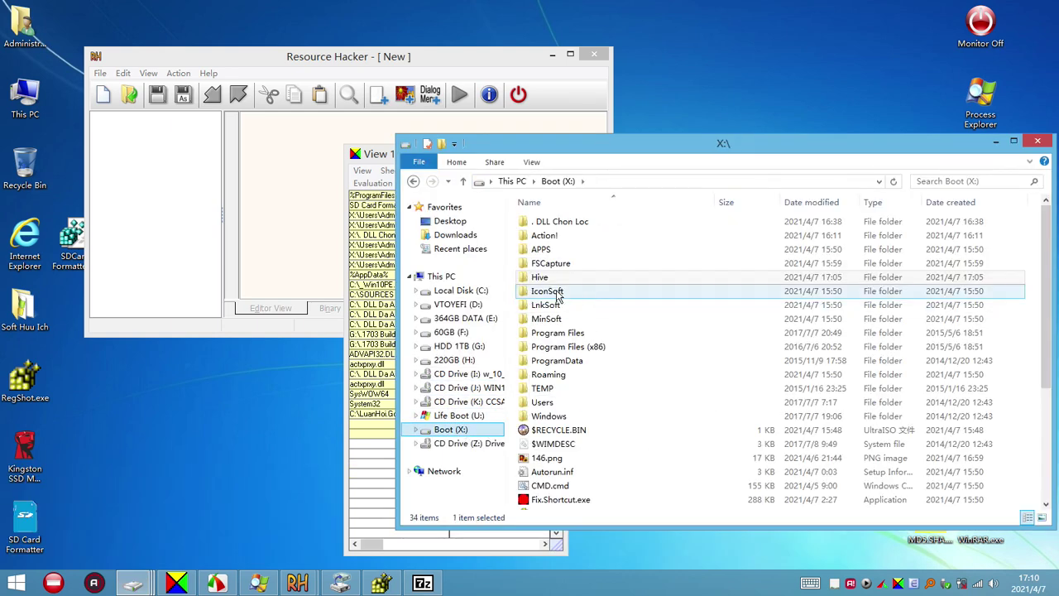
double_click(574, 335)
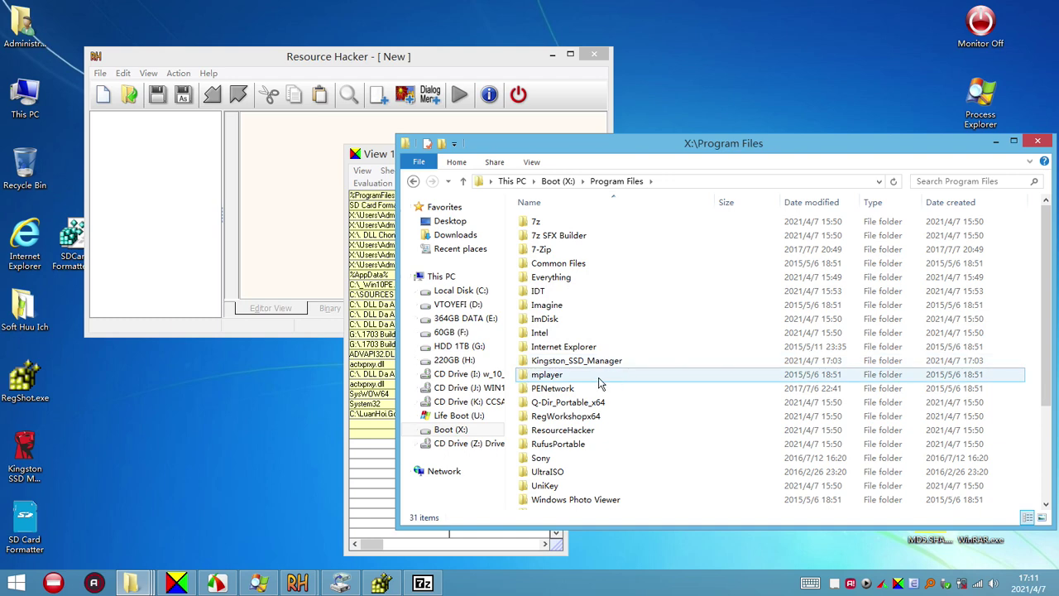
left_click(571, 431)
scroll(604, 446, "down", 3)
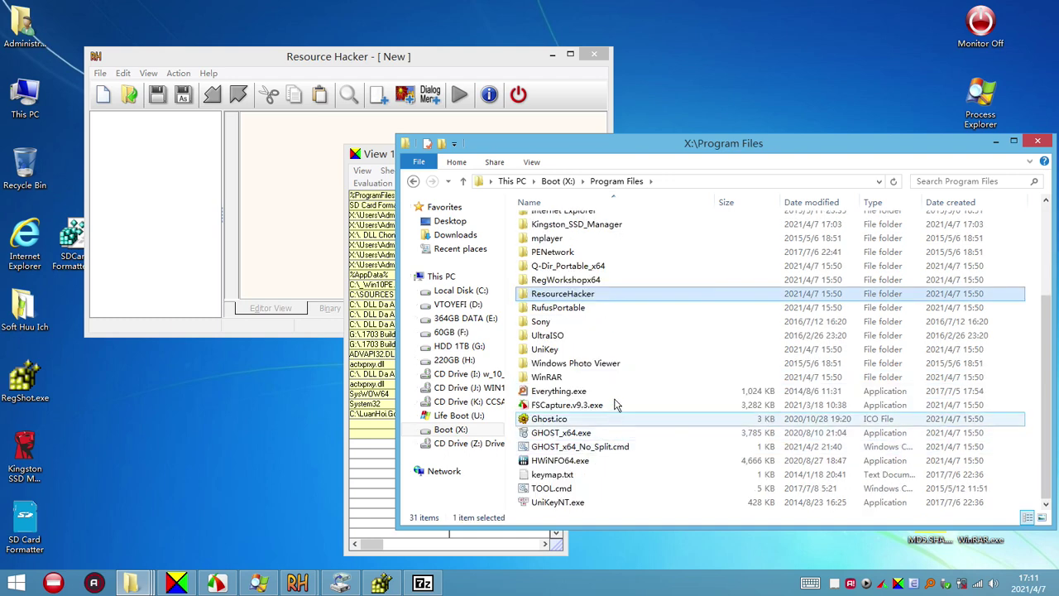
scroll(615, 405, "up", 2)
scroll(614, 398, "up", 1)
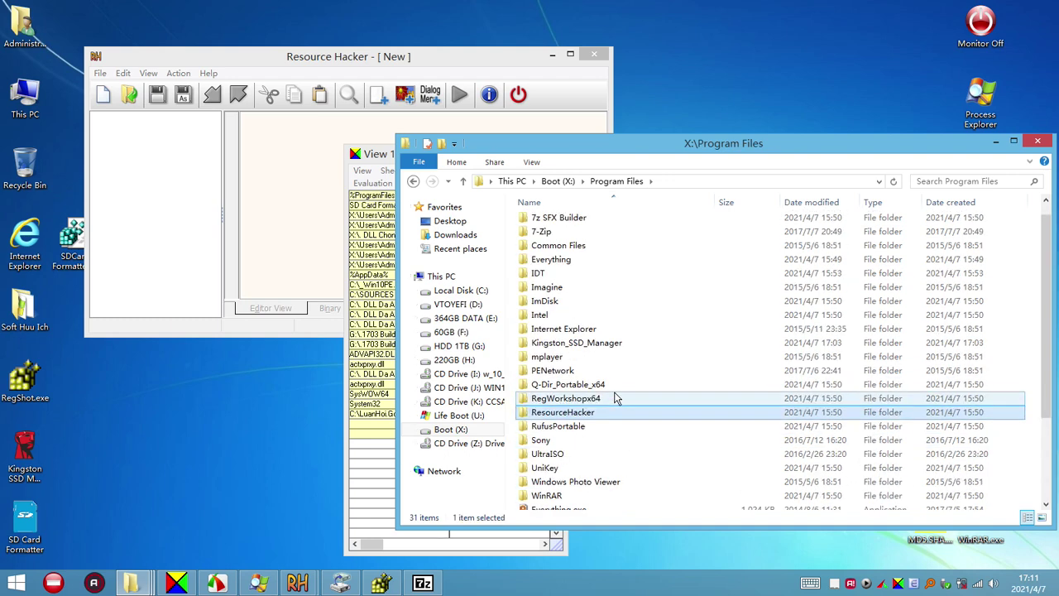
left_click(559, 181)
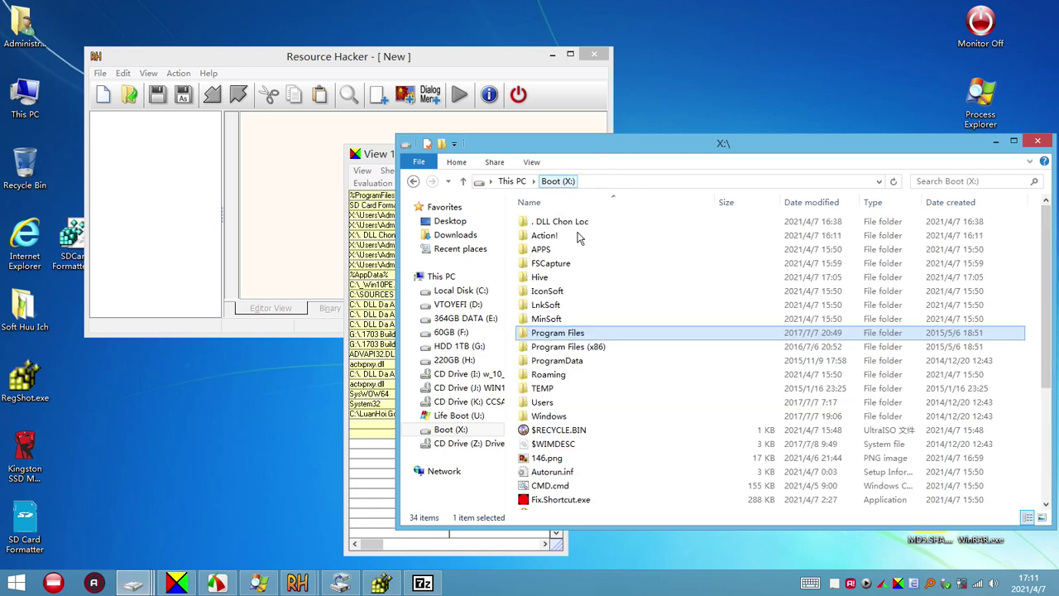
double_click(574, 345)
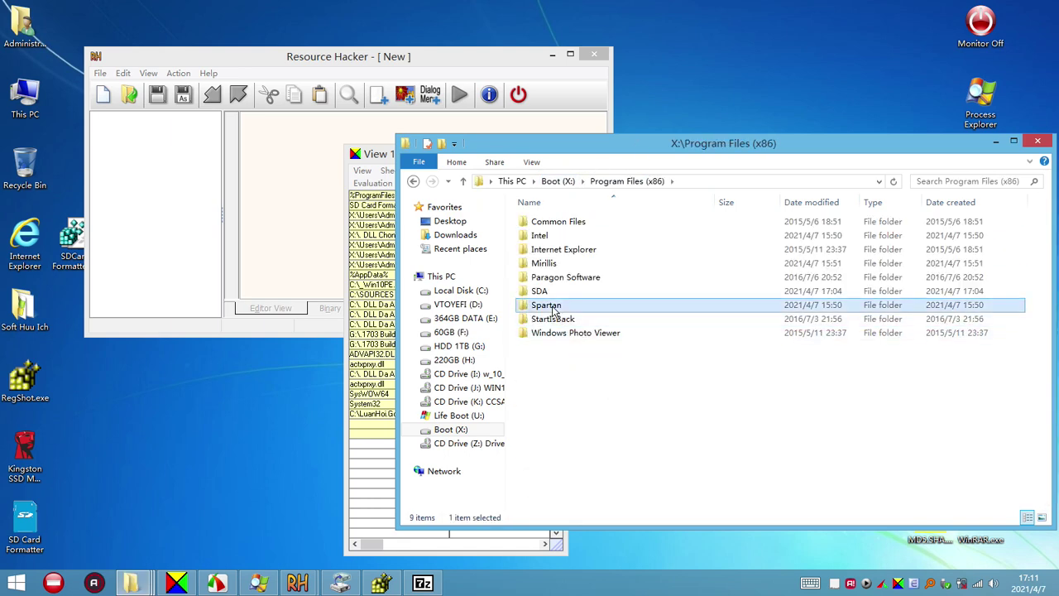
double_click(546, 304)
left_click_drag(553, 291, 184, 219)
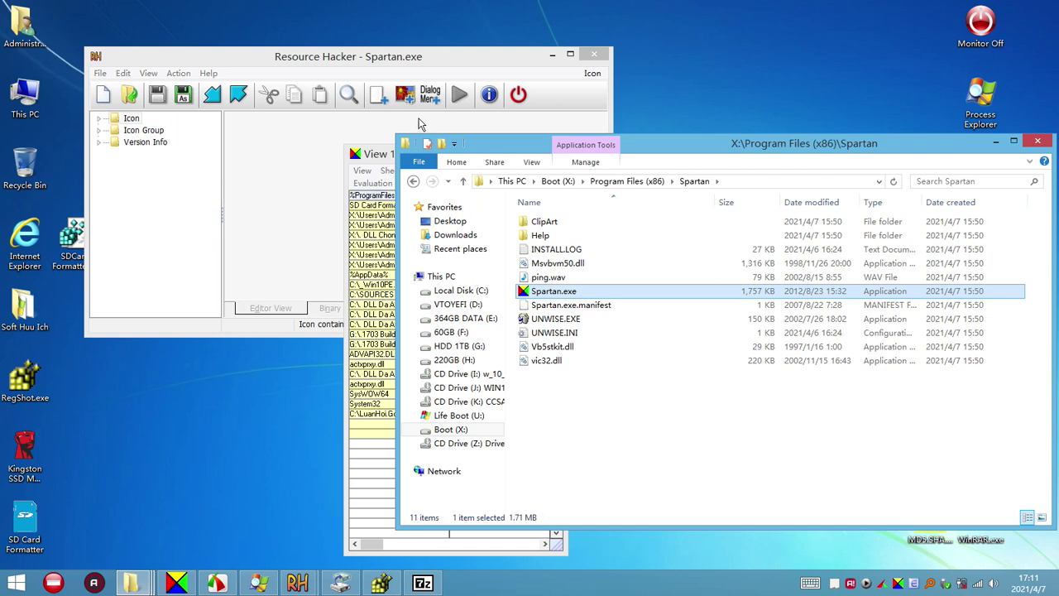
Move Explorer aside and start a blank [New] file in Resource Hacker
left_click(343, 190)
left_click(997, 142)
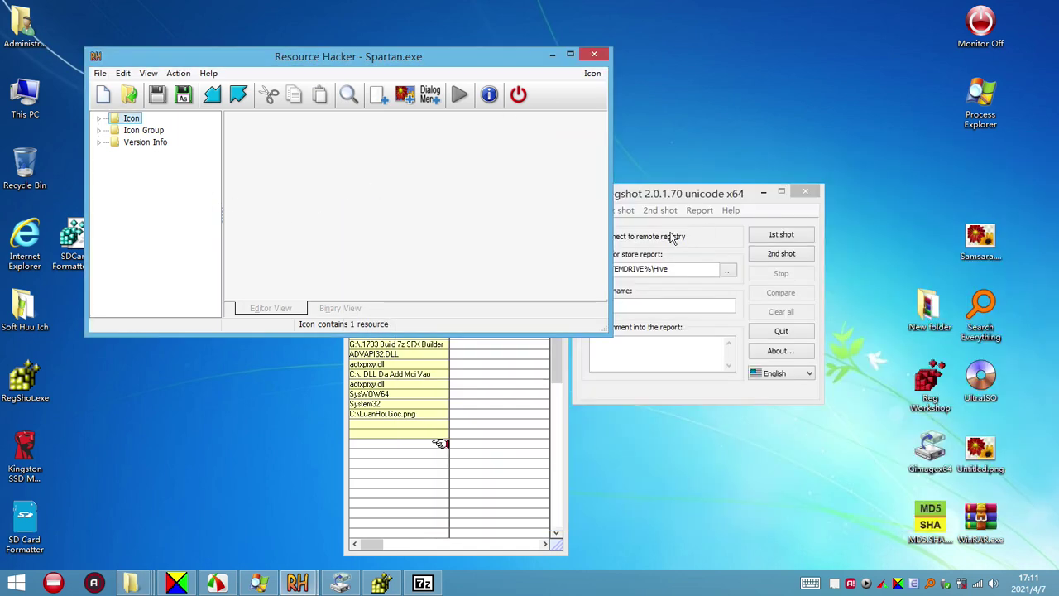
left_click(102, 94)
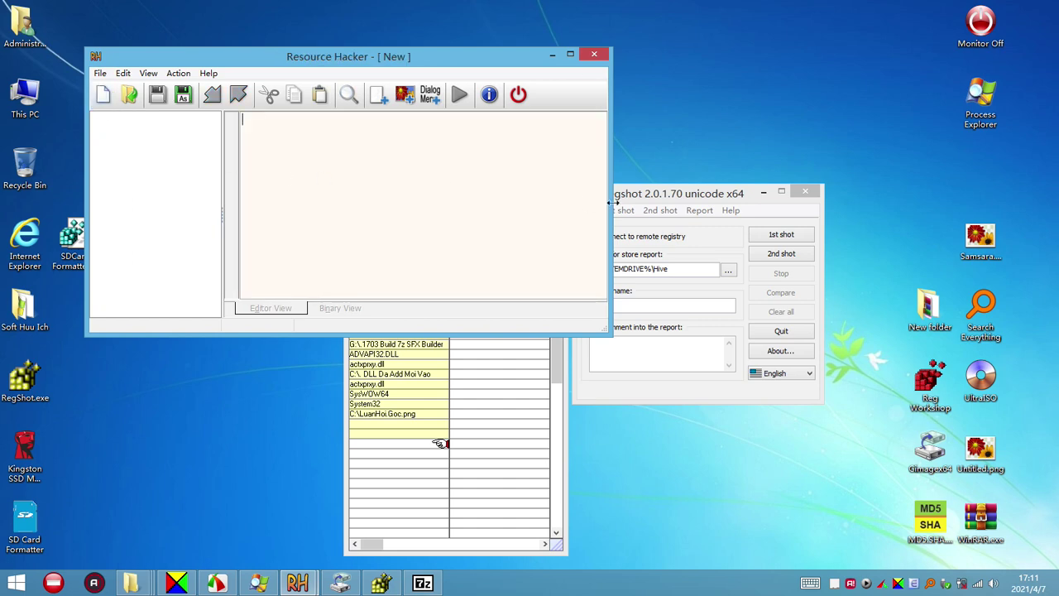
left_click(699, 210)
Take a fresh first whole-registry shot in Regshot (247888 keys, 468617 values)
left_click(763, 193)
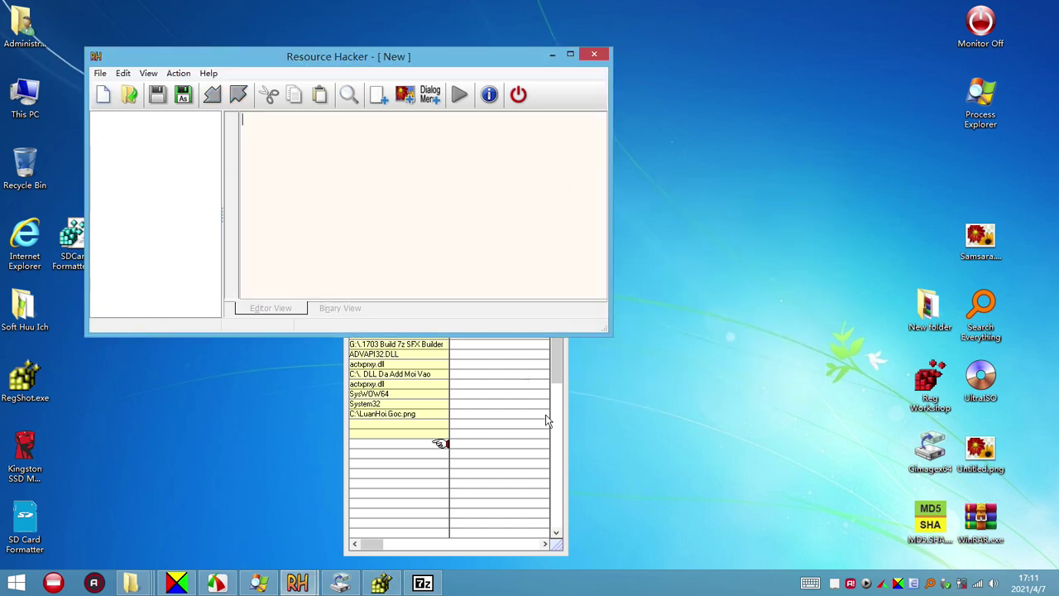
left_click(382, 583)
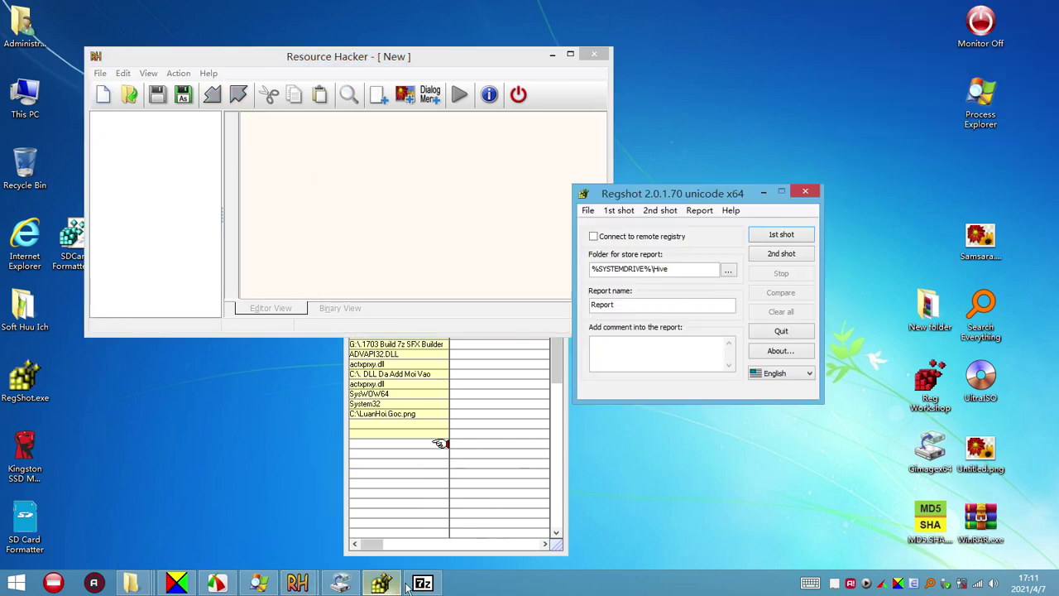
left_click(782, 238)
left_click(786, 241)
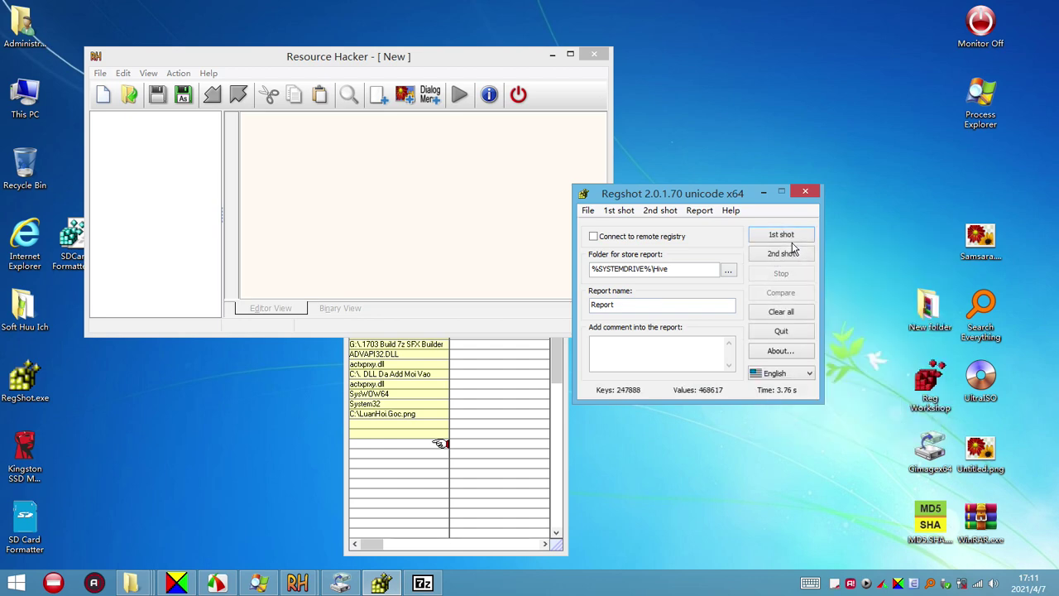
left_click(172, 158)
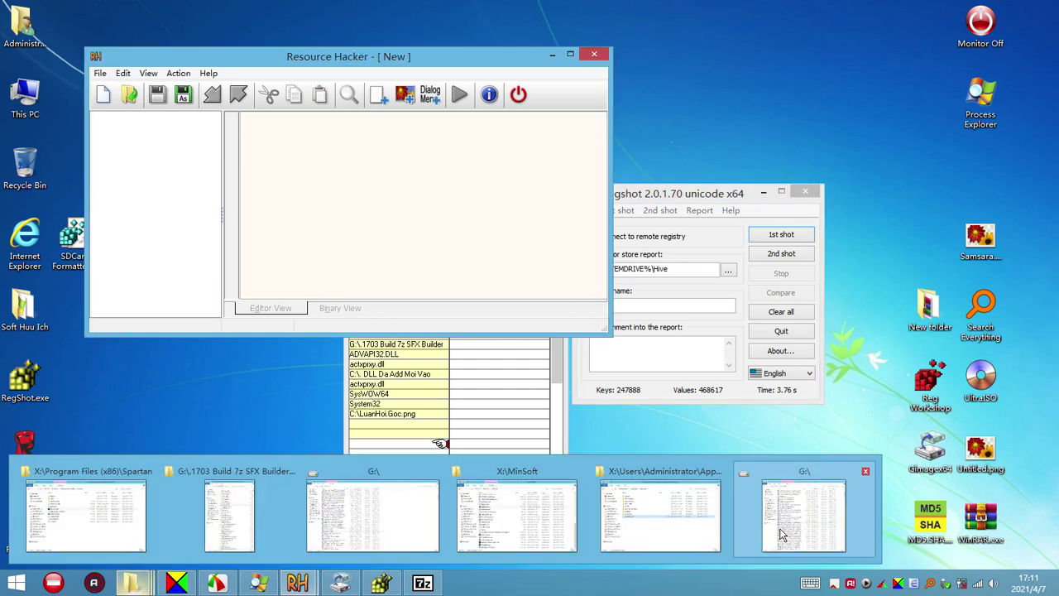
Reload Spartan.exe from the Spartan folder and expand its Icon resources to icon 30001
left_click(814, 529)
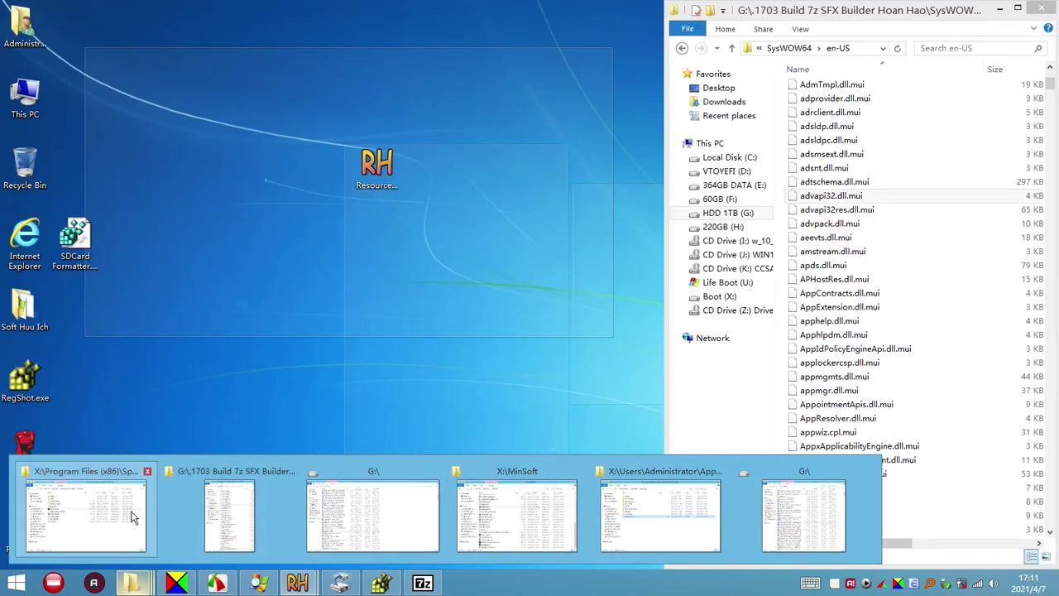
left_click(133, 517)
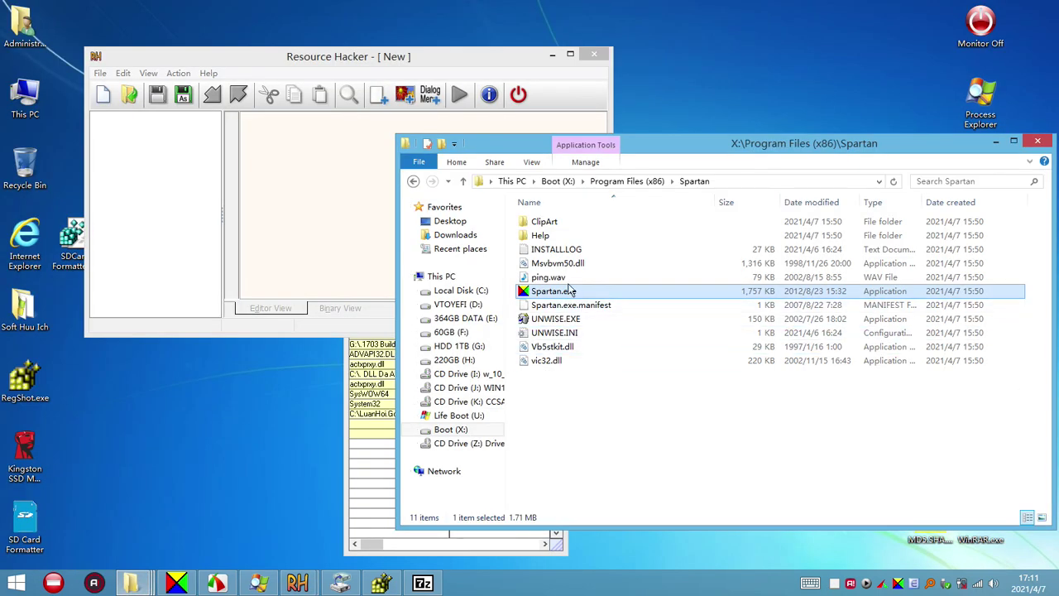
left_click_drag(569, 290, 164, 204)
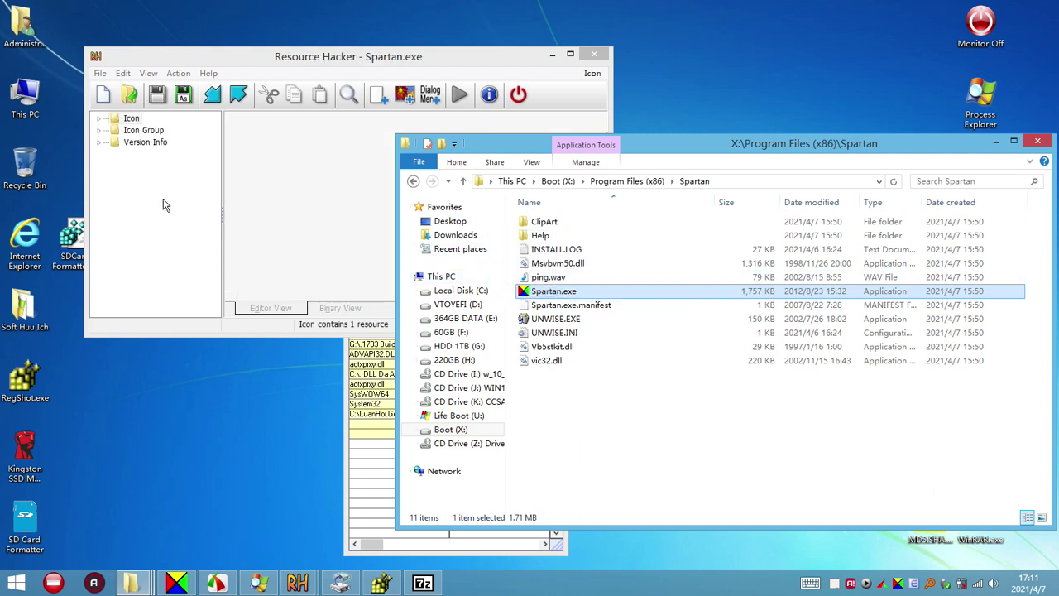
left_click(123, 152)
double_click(131, 119)
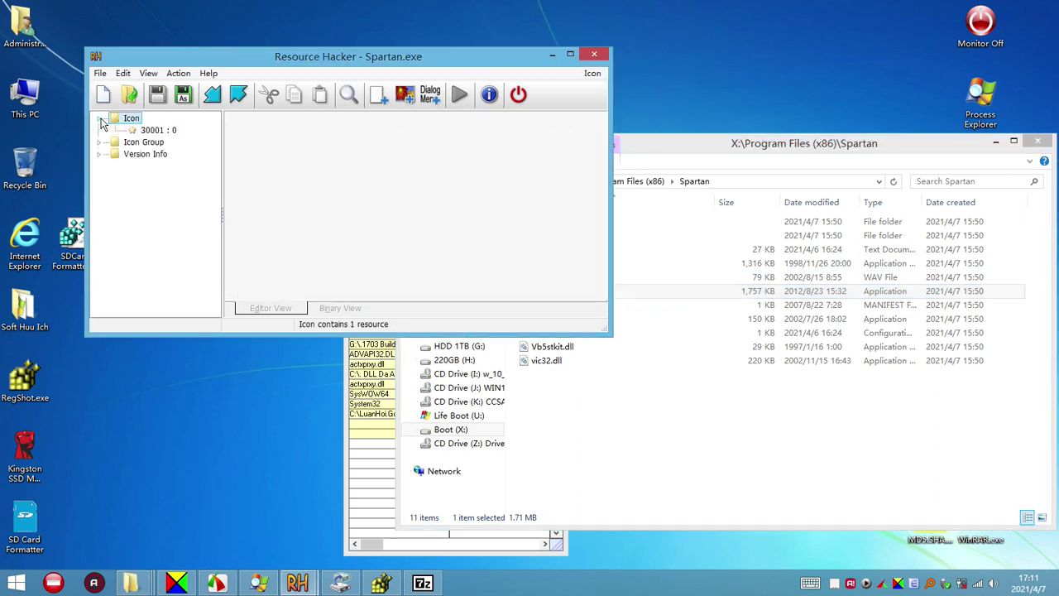
left_click(151, 131)
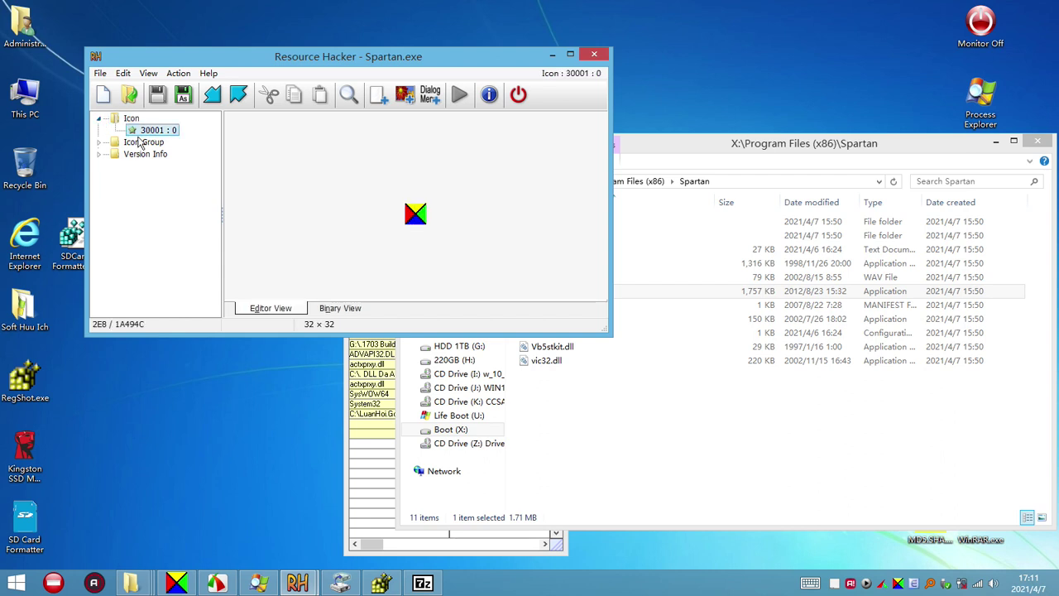
Inspect the Icon Group 1 : 0 and VERSIONINFO entries, returning to icon 30001
left_click(100, 143)
left_click(147, 154)
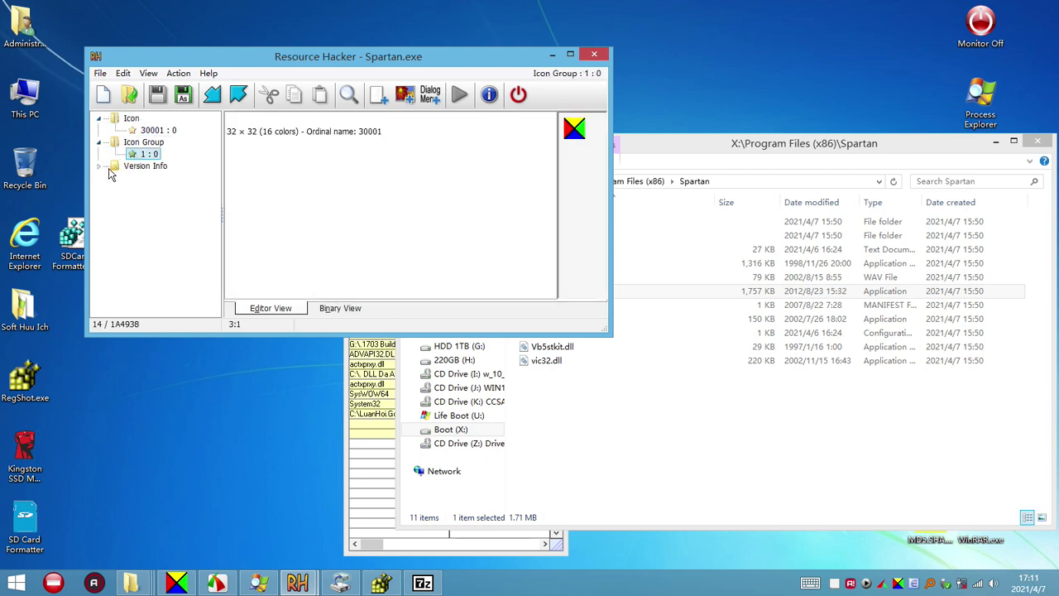
left_click(101, 167)
left_click(151, 178)
left_click(142, 154)
left_click(166, 132)
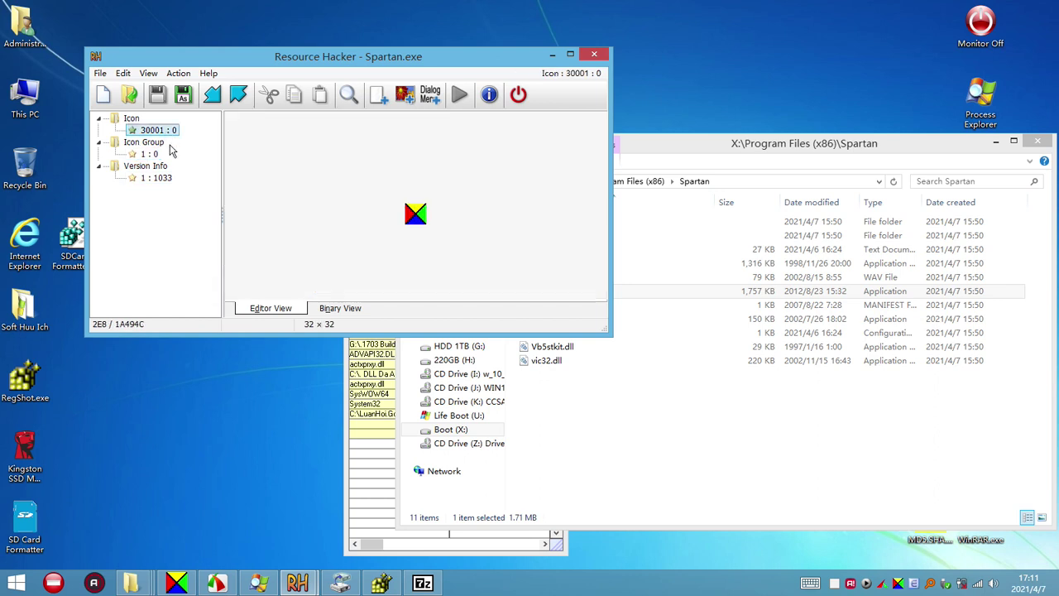
left_click(154, 155)
left_click(165, 132)
Save icon 30001 to the desktop as Icon30001.ico
right_click(168, 134)
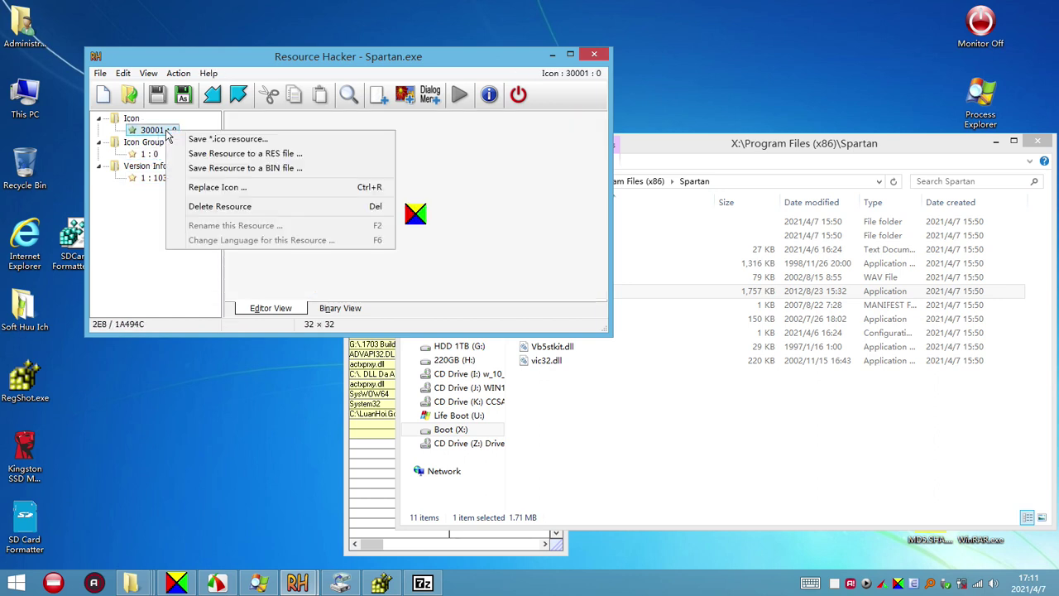
left_click(259, 140)
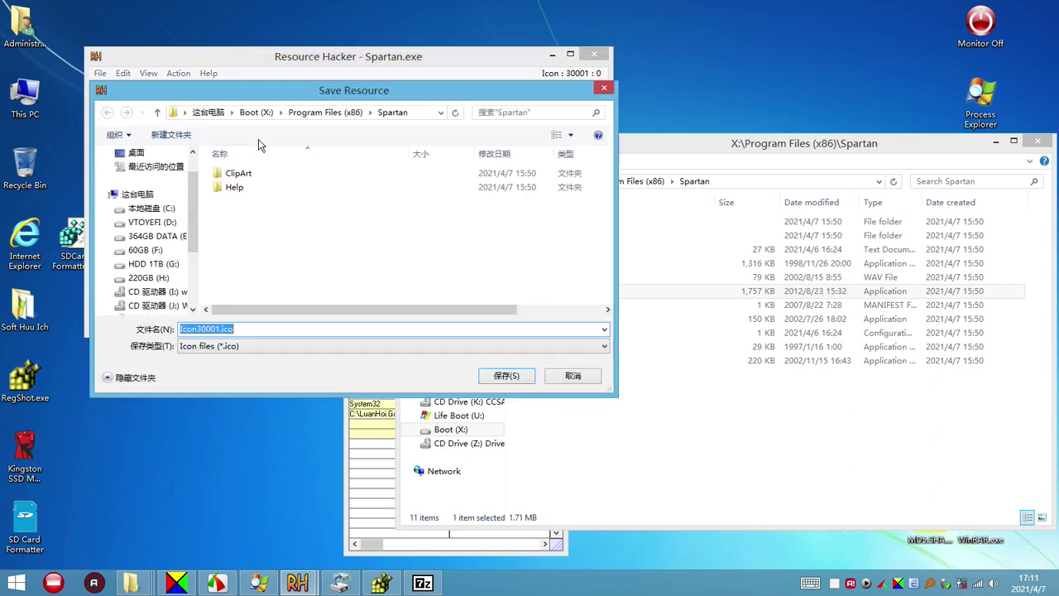
left_click(137, 154)
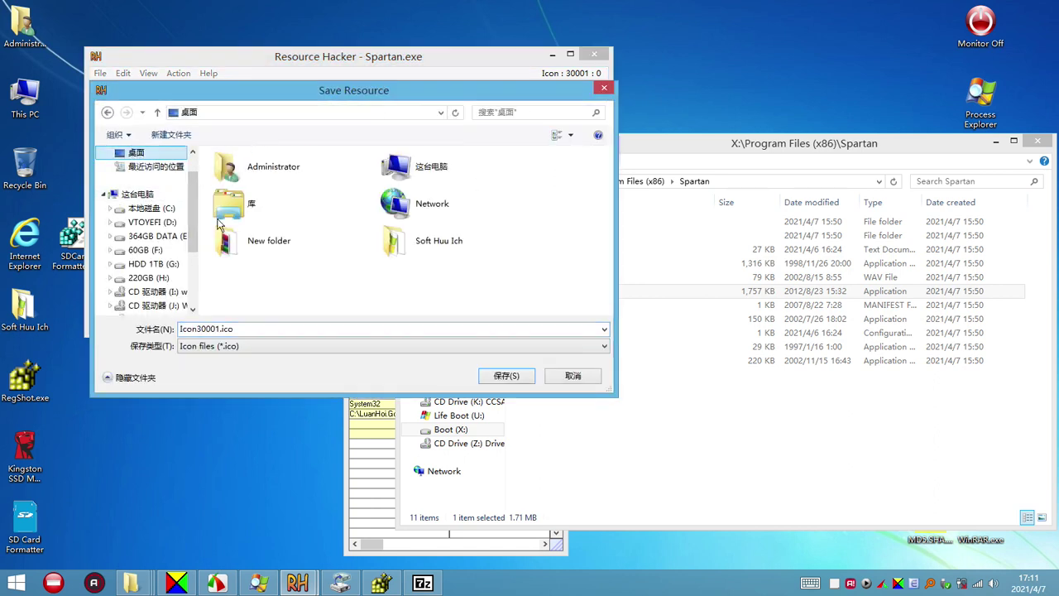
left_click(506, 376)
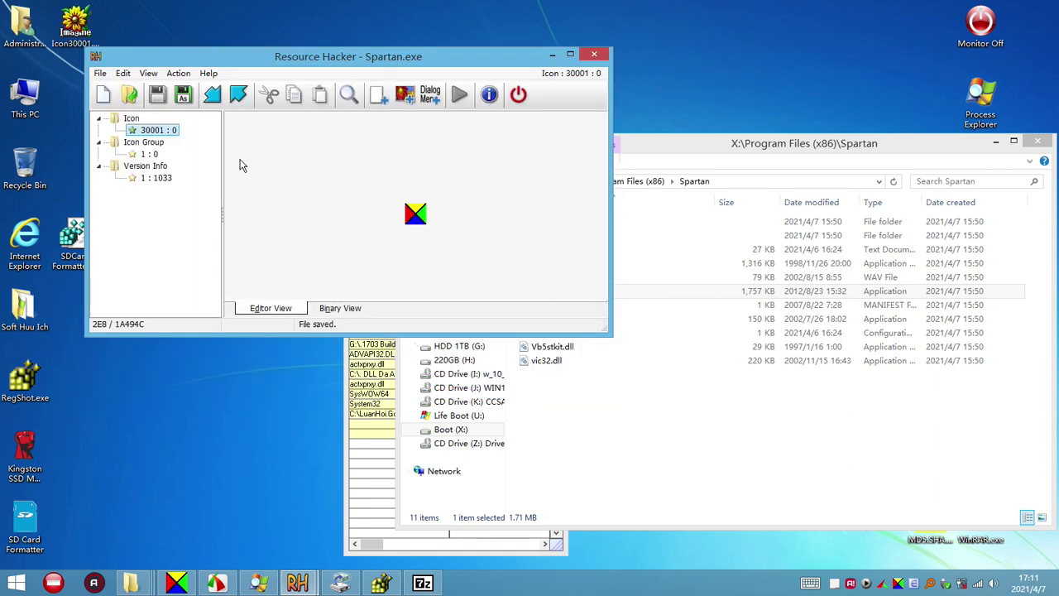
Open the exported Icon30001.ico in the image viewer to check it
left_click(547, 56)
double_click(76, 25)
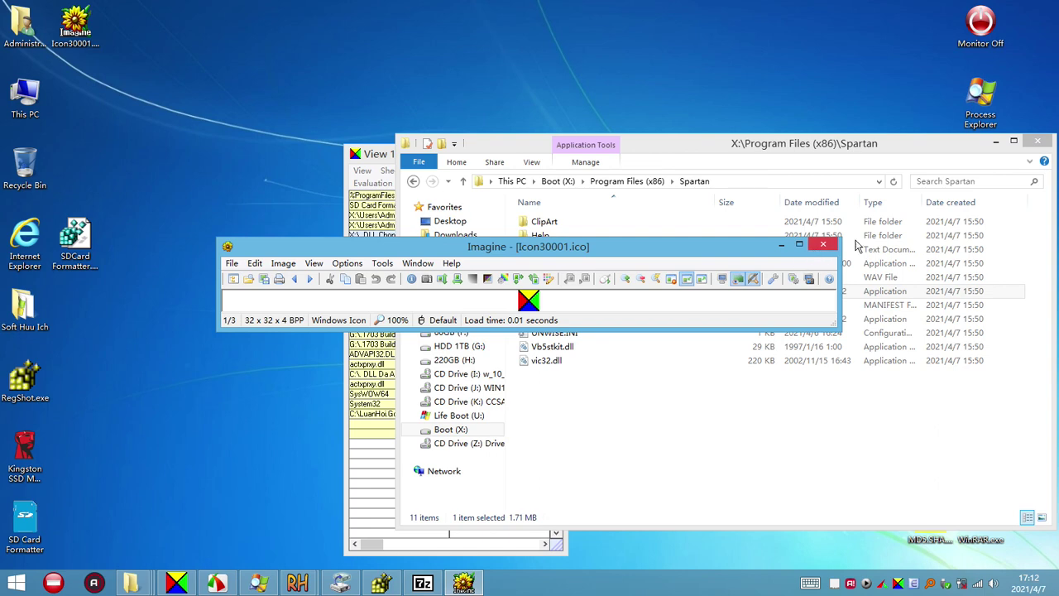
left_click(996, 142)
left_click(996, 142)
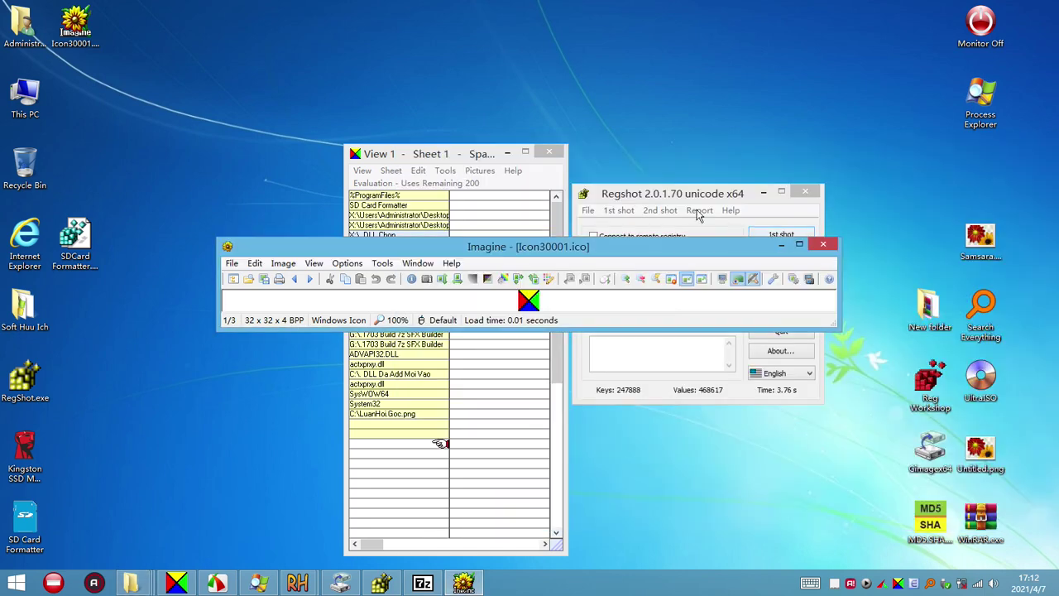
Take Regshot's second whole-registry shot, confirm the report keys, and close the report
left_click(695, 192)
left_click(800, 257)
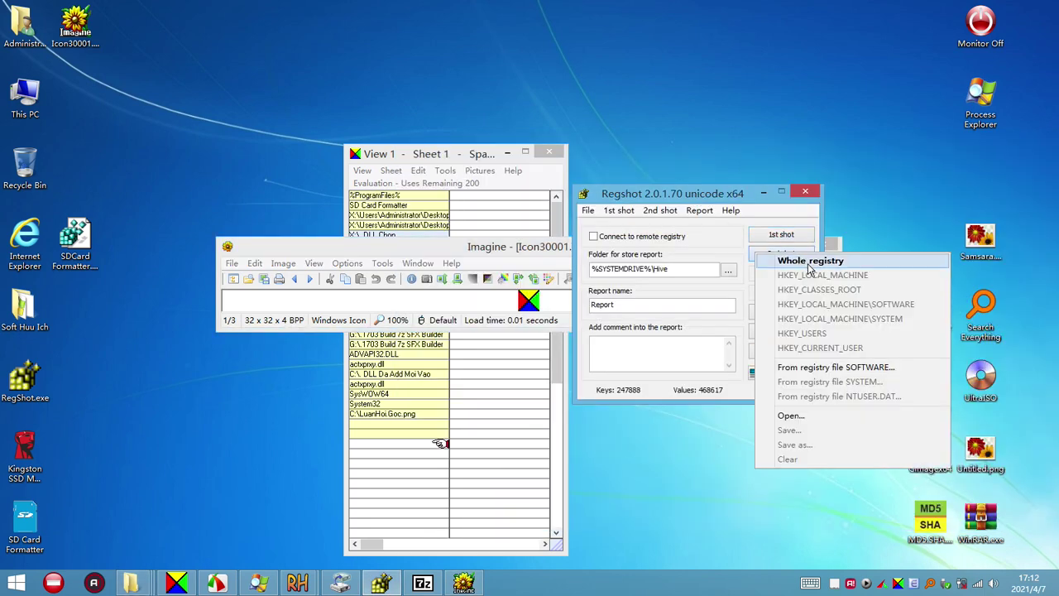
left_click(801, 259)
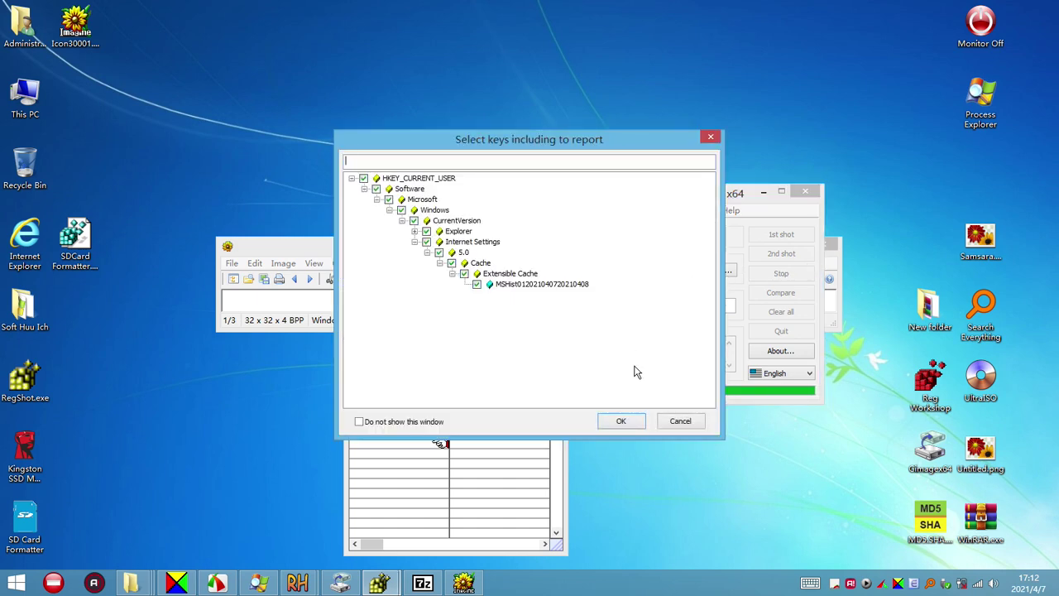
left_click(621, 421)
left_click(1047, 9)
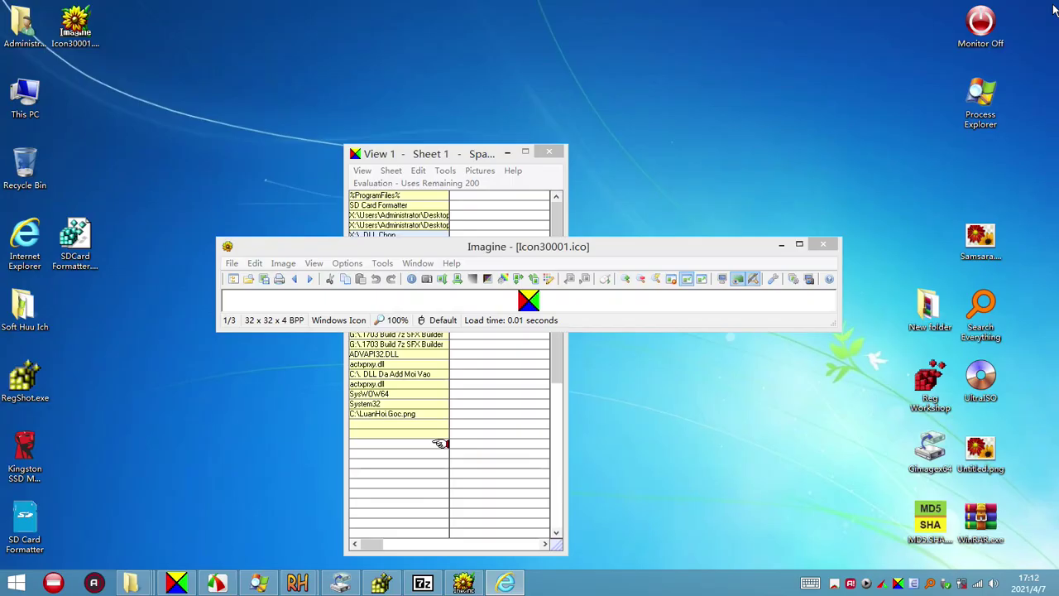
Open Report.3.RedoReg.txt from X:\Hive, sorted by creation date, in Notepad
mouse_move(139, 582)
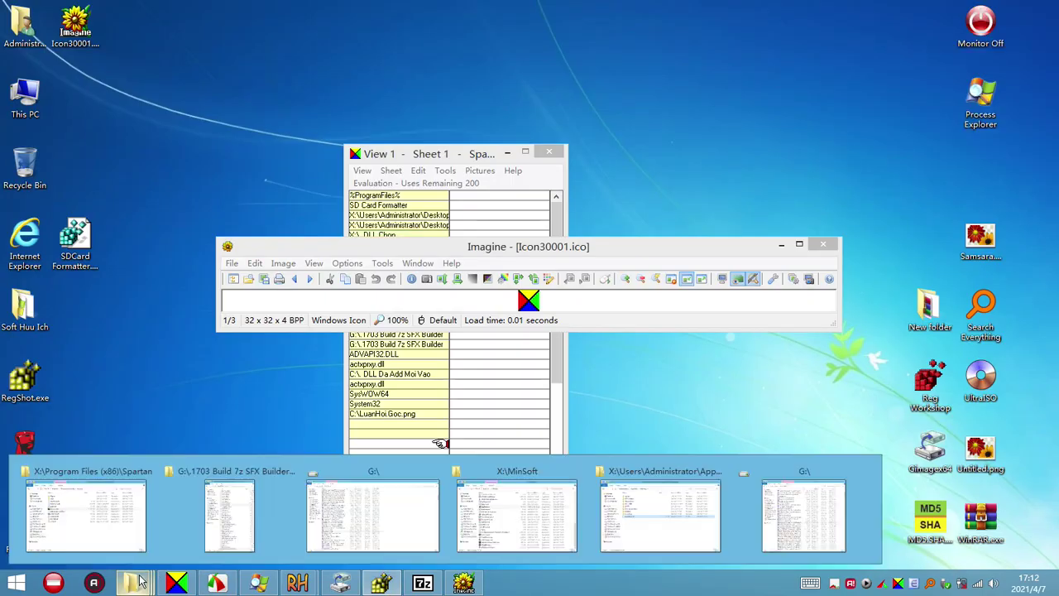
left_click(783, 511)
left_click(104, 296)
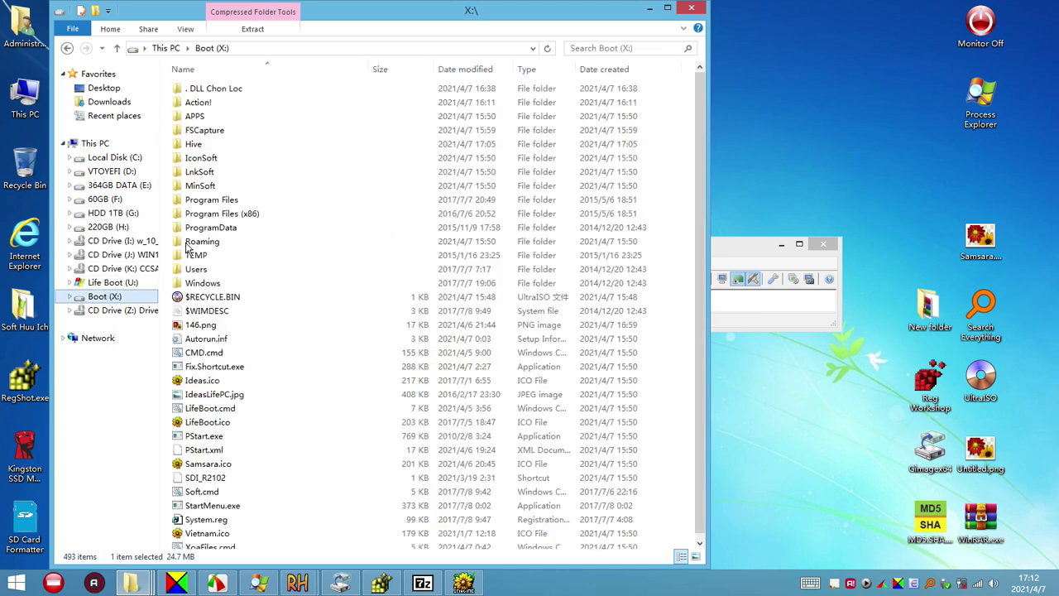
double_click(204, 145)
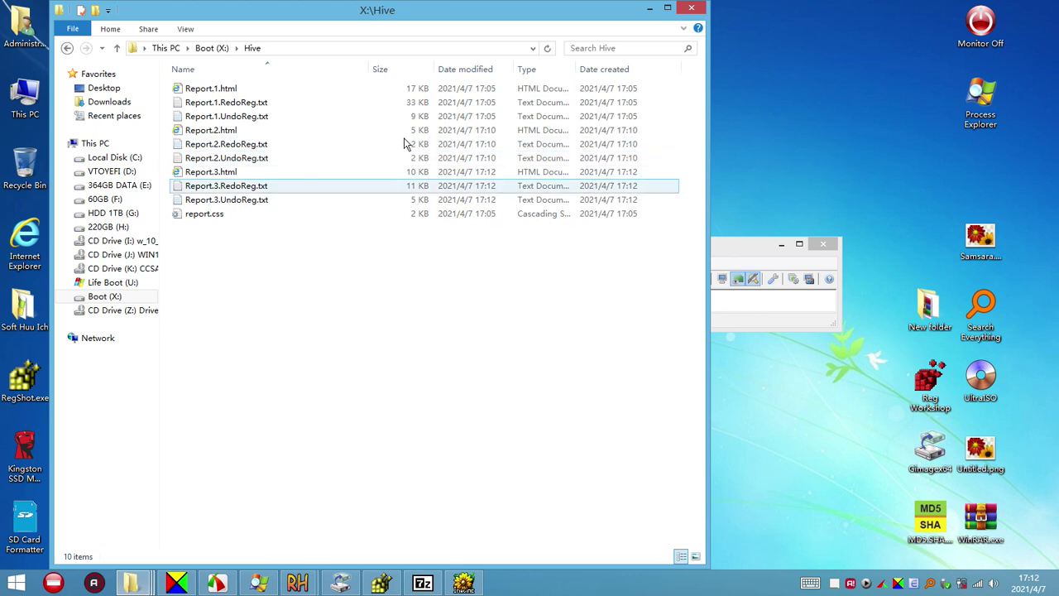
left_click(631, 71)
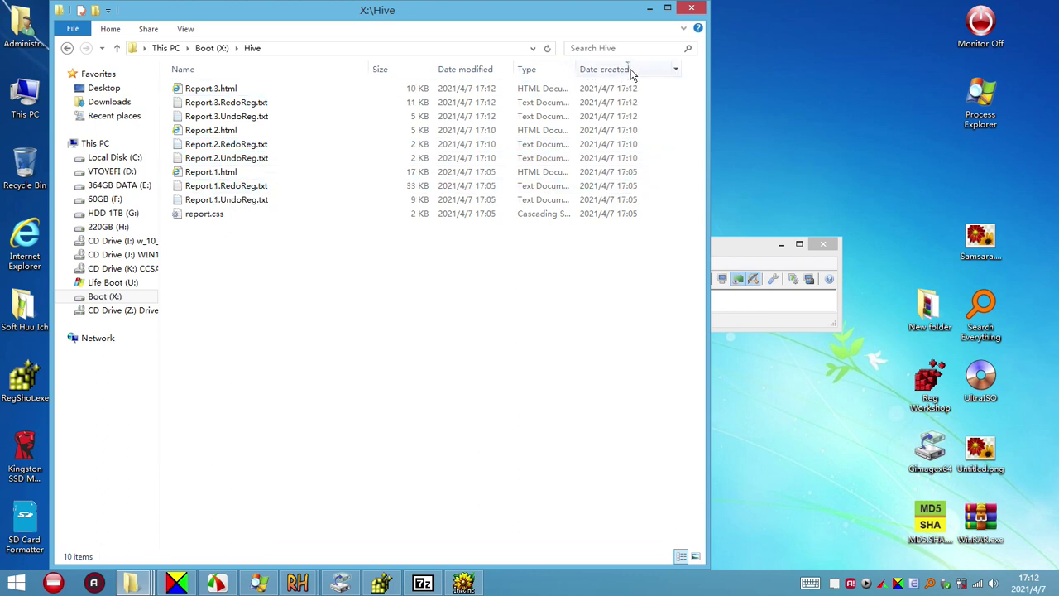
left_click(257, 105)
double_click(268, 102)
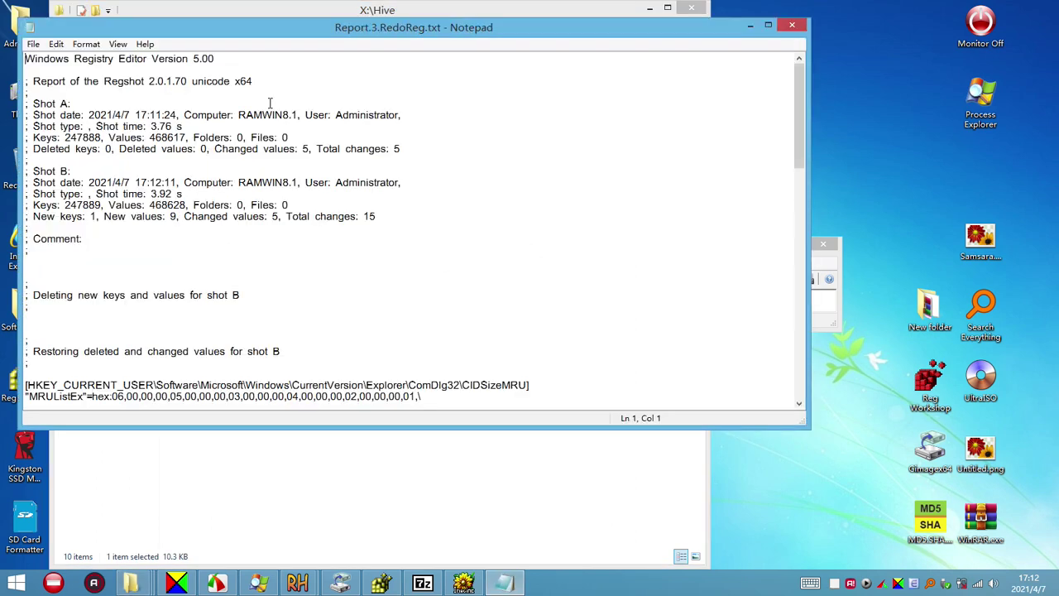
Maximize the report, delete its Regshot header comments, then close it
left_click(763, 26)
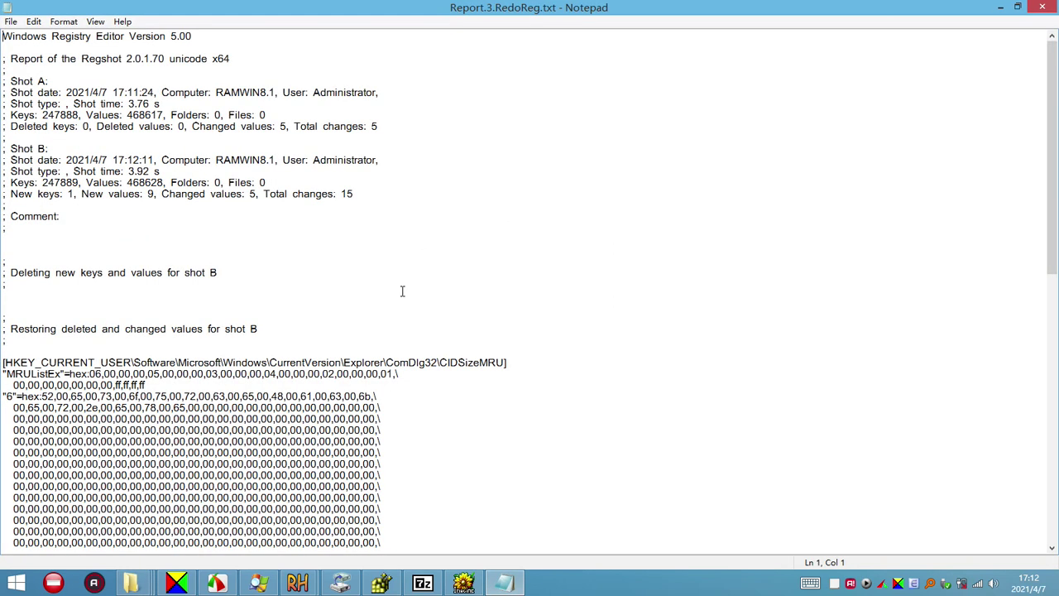
left_click_drag(7, 352, 4, 58)
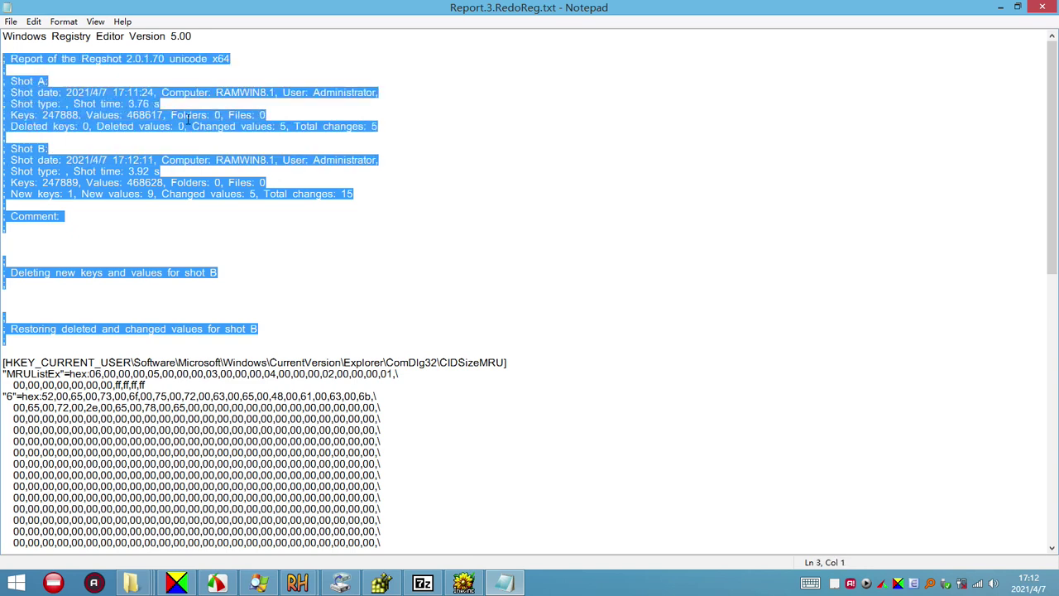
key("Delete")
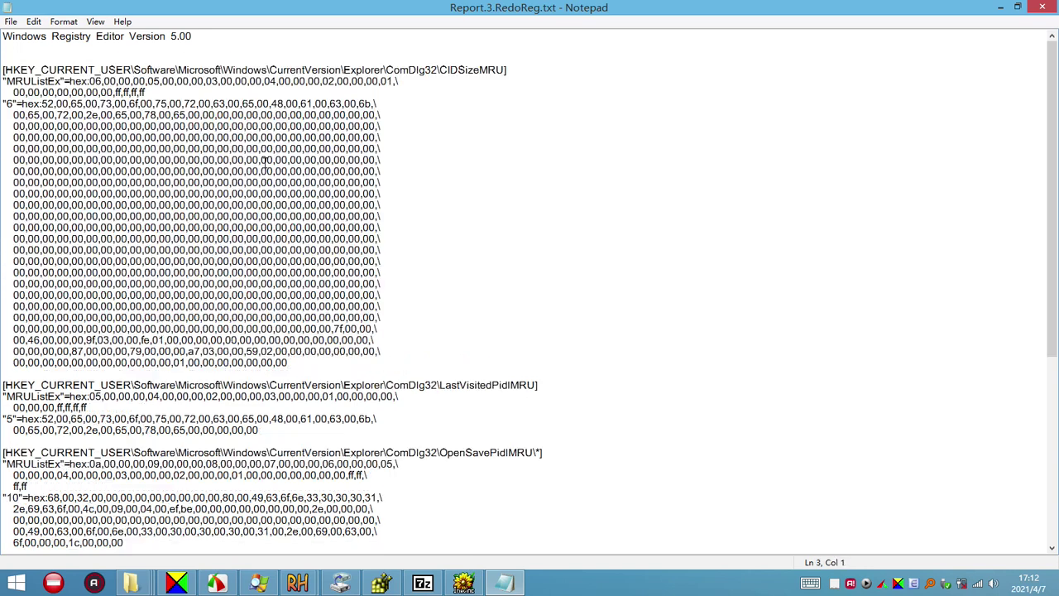
scroll(294, 180, "down", 9)
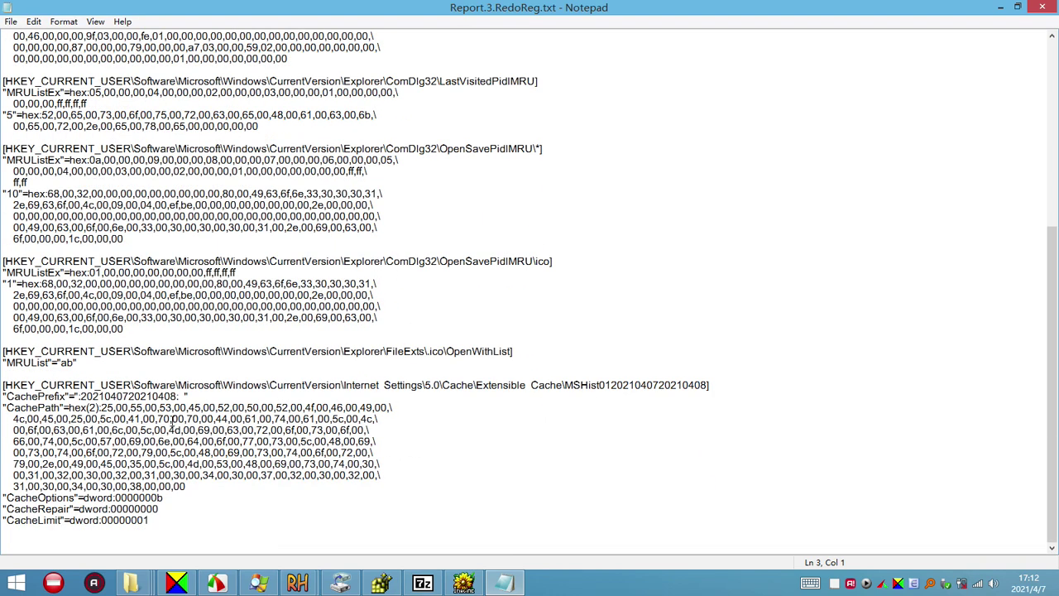
scroll(172, 421, "up", 9)
scroll(226, 372, "down", 9)
key("super+d")
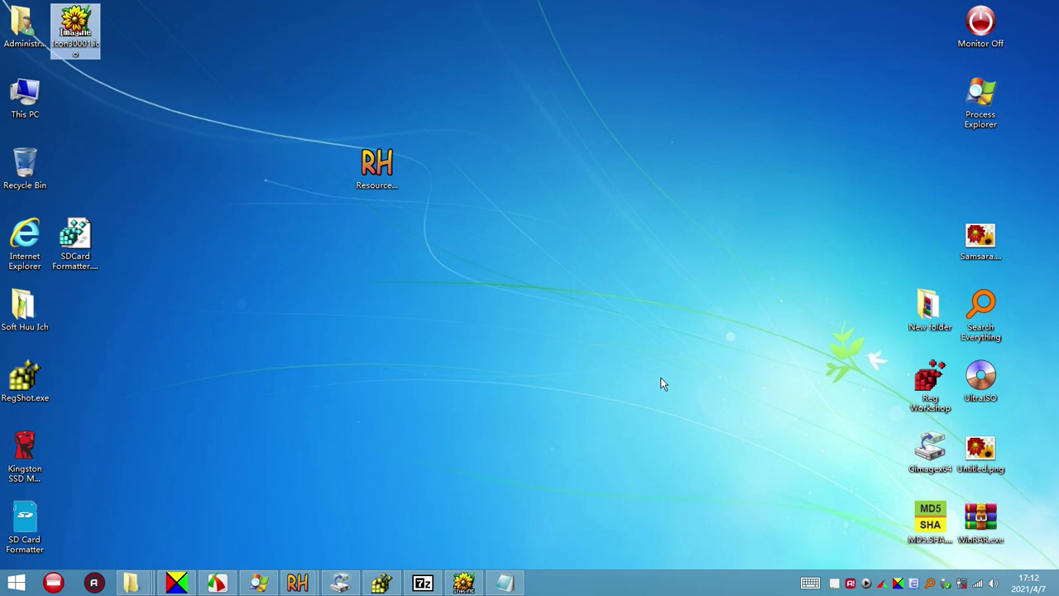
left_click(521, 587)
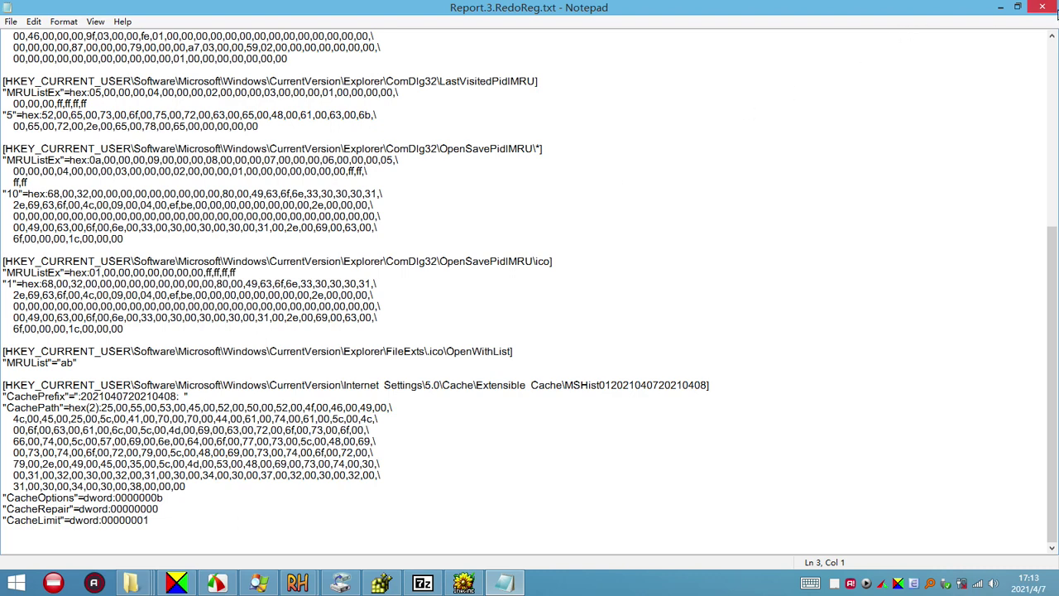
left_click(1044, 7)
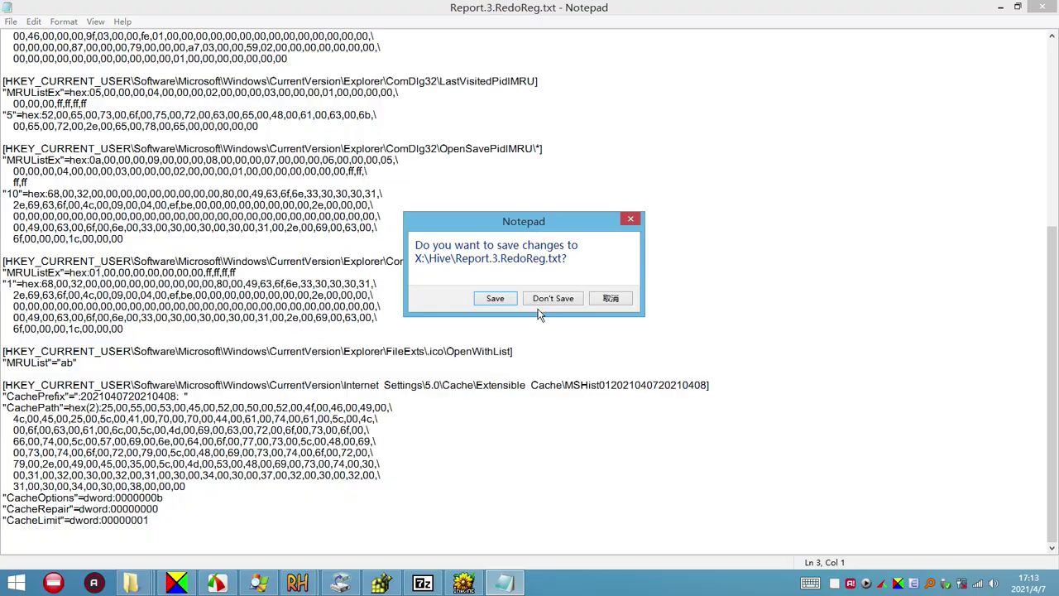
Discard the edits to the Notepad report and close the image viewer
left_click(553, 306)
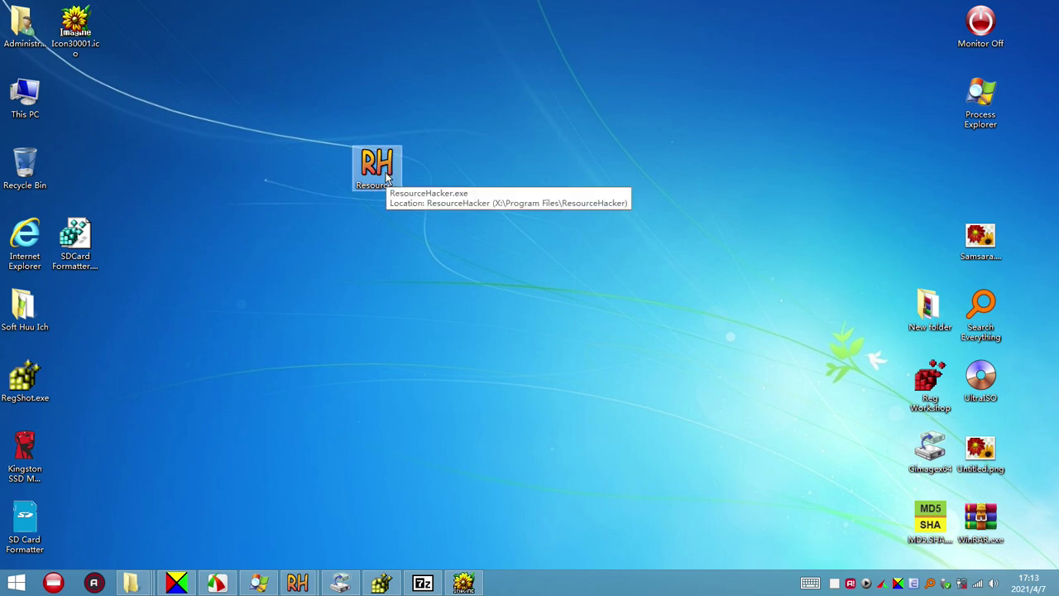
mouse_move(477, 588)
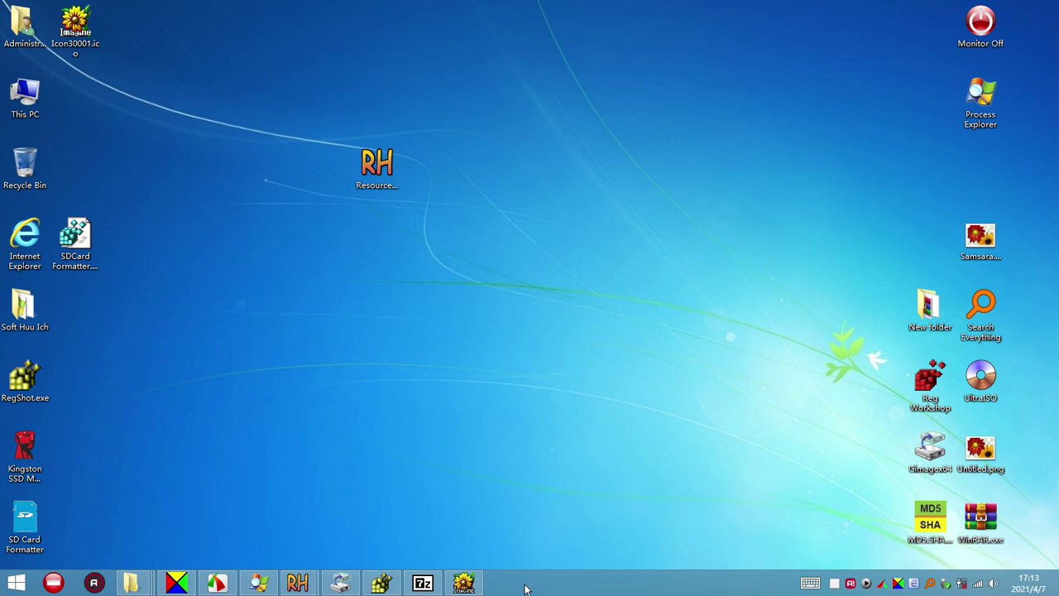
left_click(478, 586)
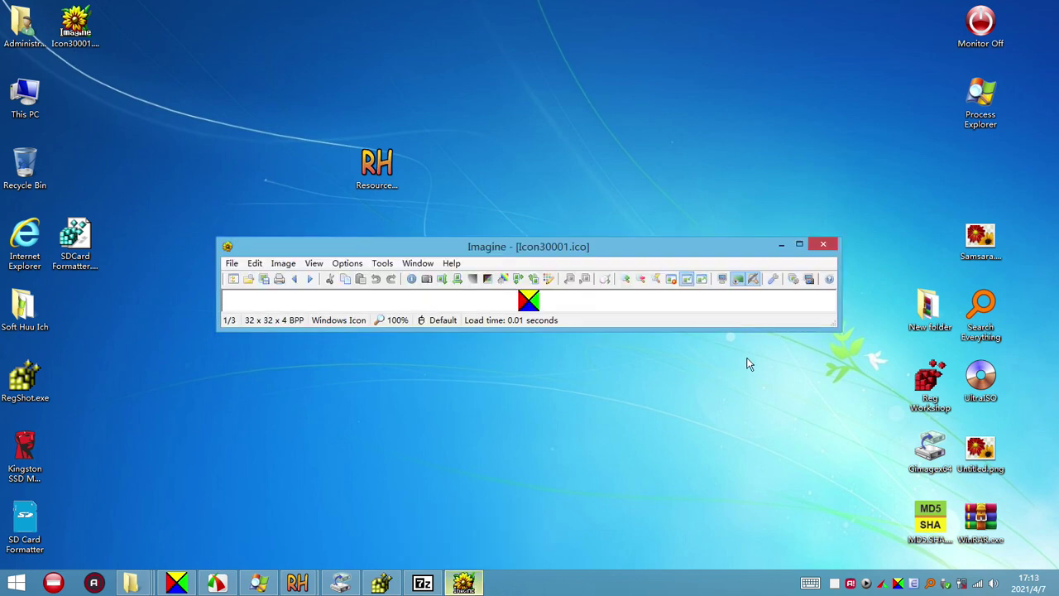
left_click(823, 247)
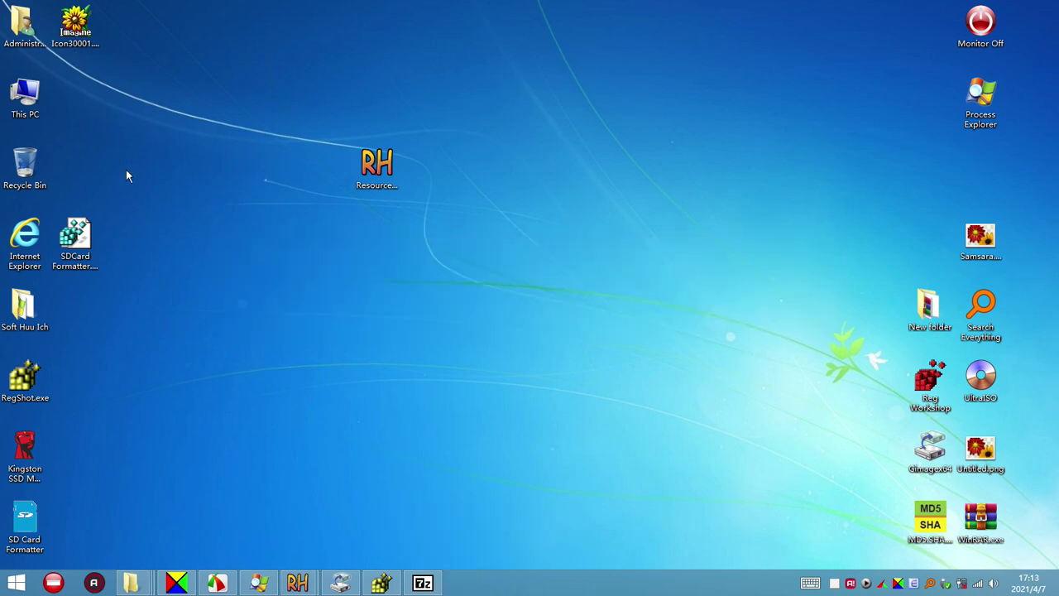
Rearrange the Icon30001, Resource Hacker, MD5/SHA and Gimagex64 desktop icons, and close 7-Zip
left_click_drag(75, 43, 83, 302)
left_click_drag(379, 169, 1001, 193)
left_click(702, 343)
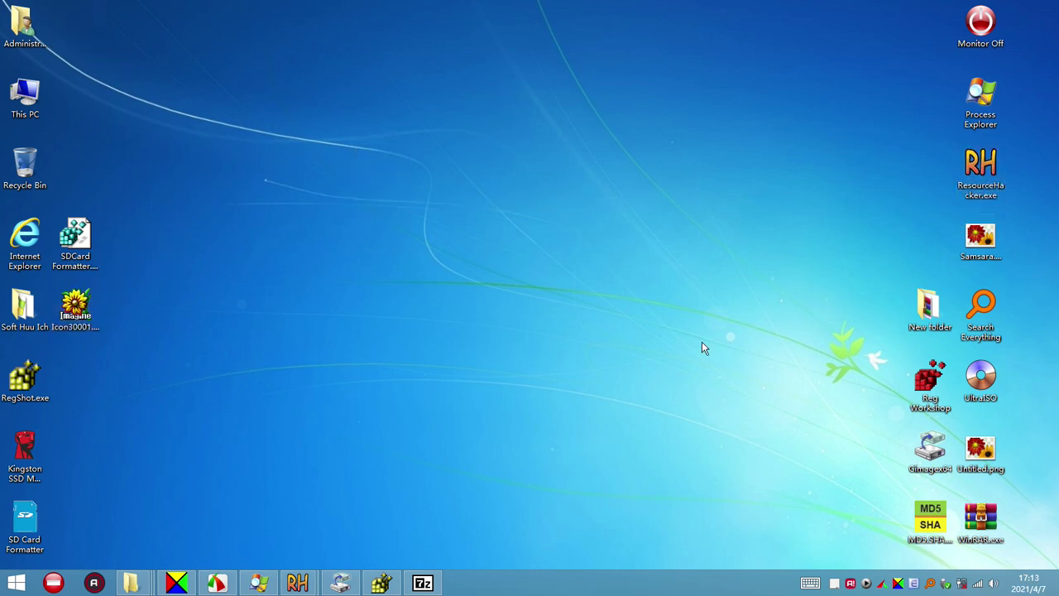
left_click(423, 583)
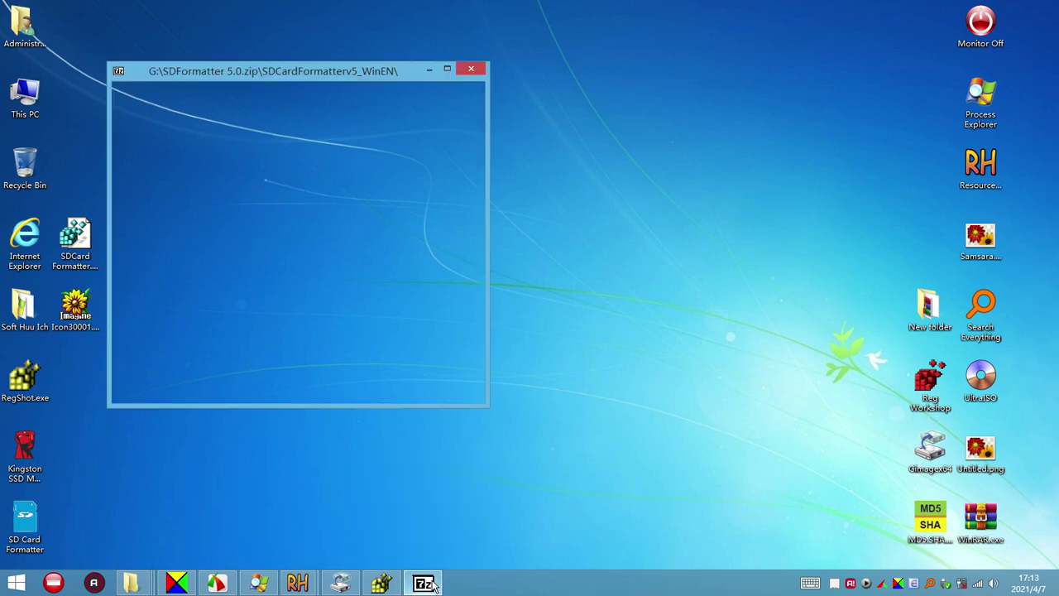
left_click(474, 71)
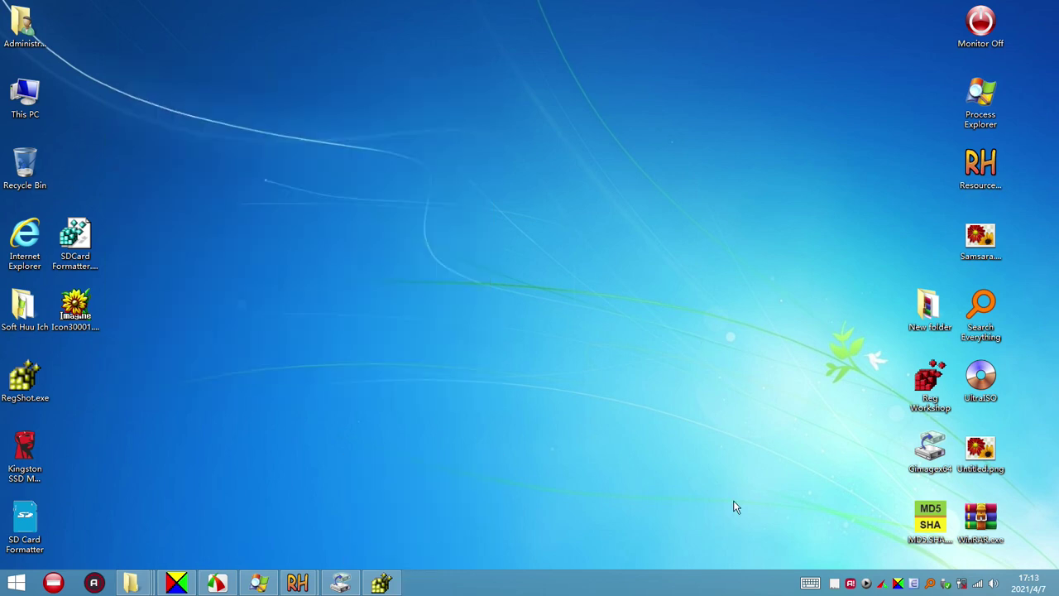
left_click_drag(939, 534, 935, 259)
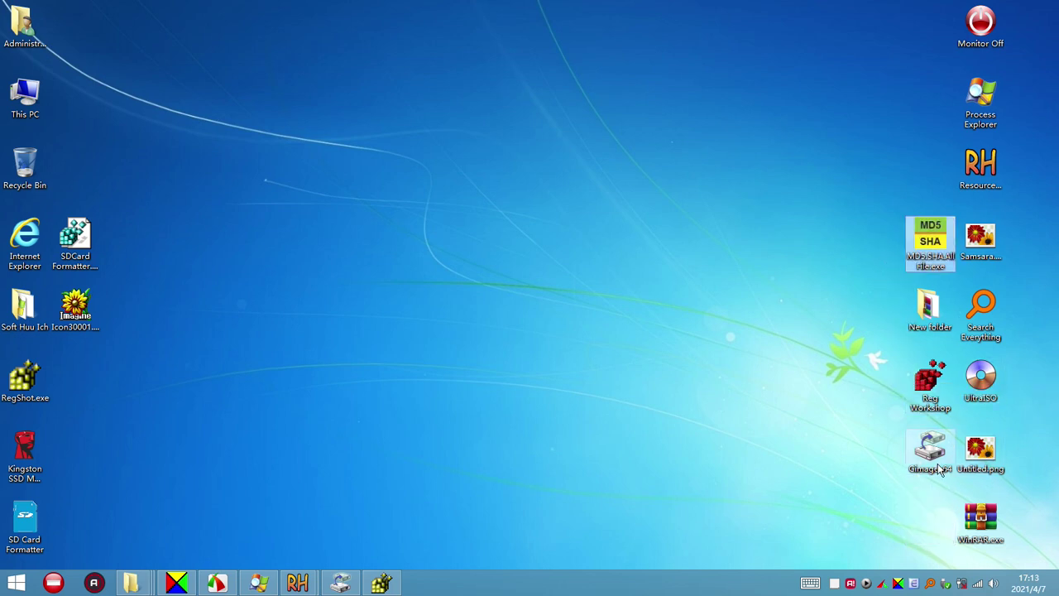
left_click_drag(935, 446, 928, 184)
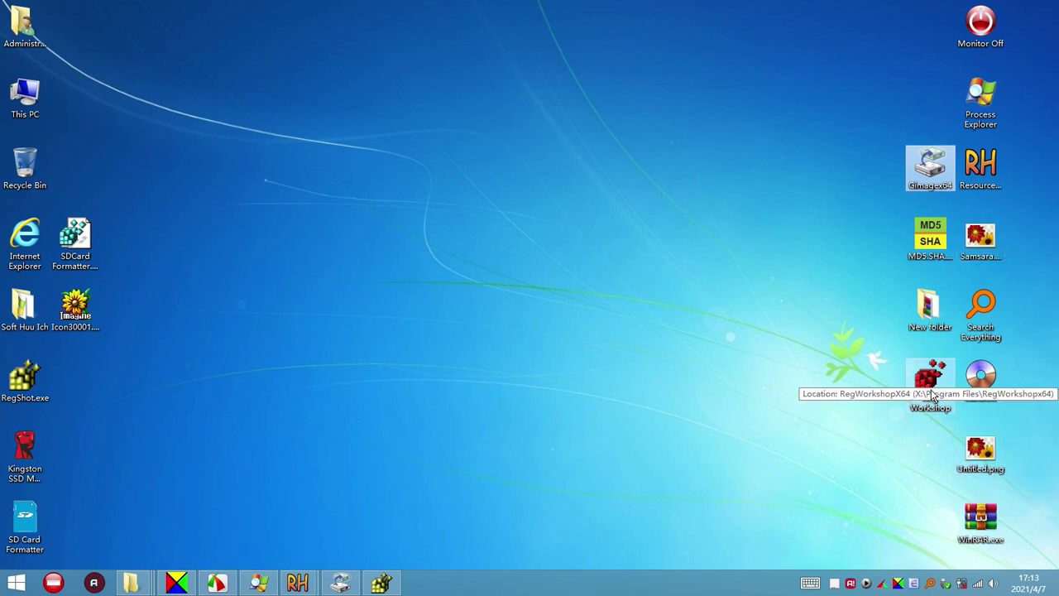
Start Registry Workshop minimized and check the desktop and SDCard Formatter context menus
double_click(947, 381)
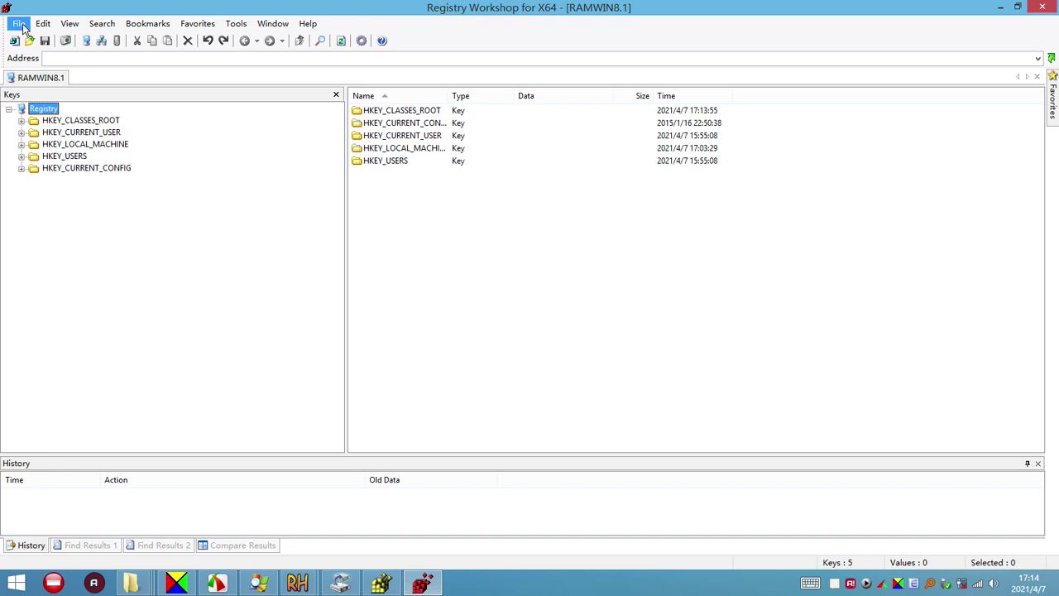
left_click(1001, 8)
right_click(162, 100)
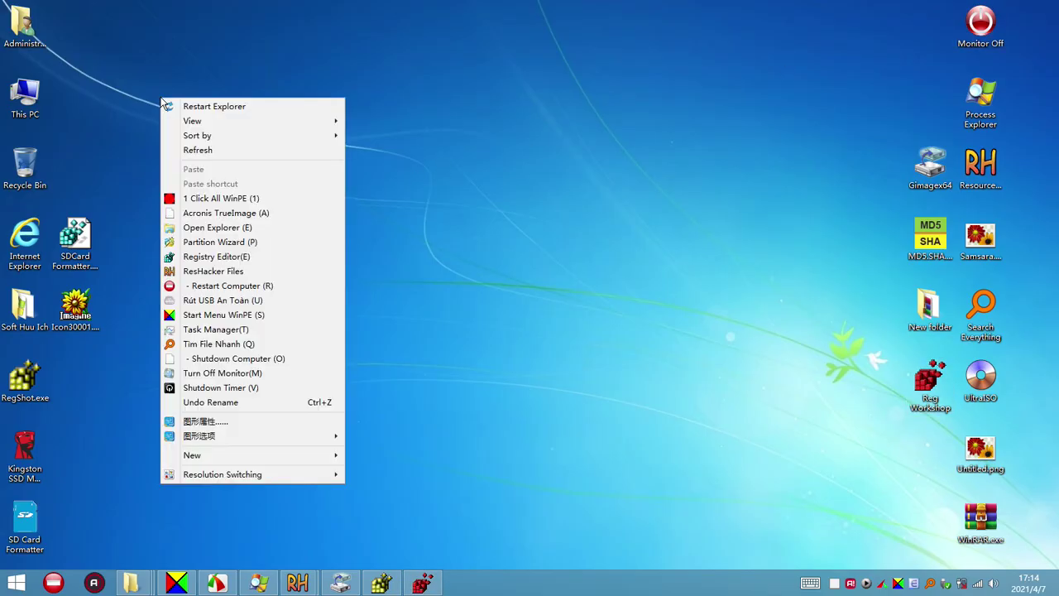
left_click(139, 174)
right_click(86, 255)
left_click(208, 203)
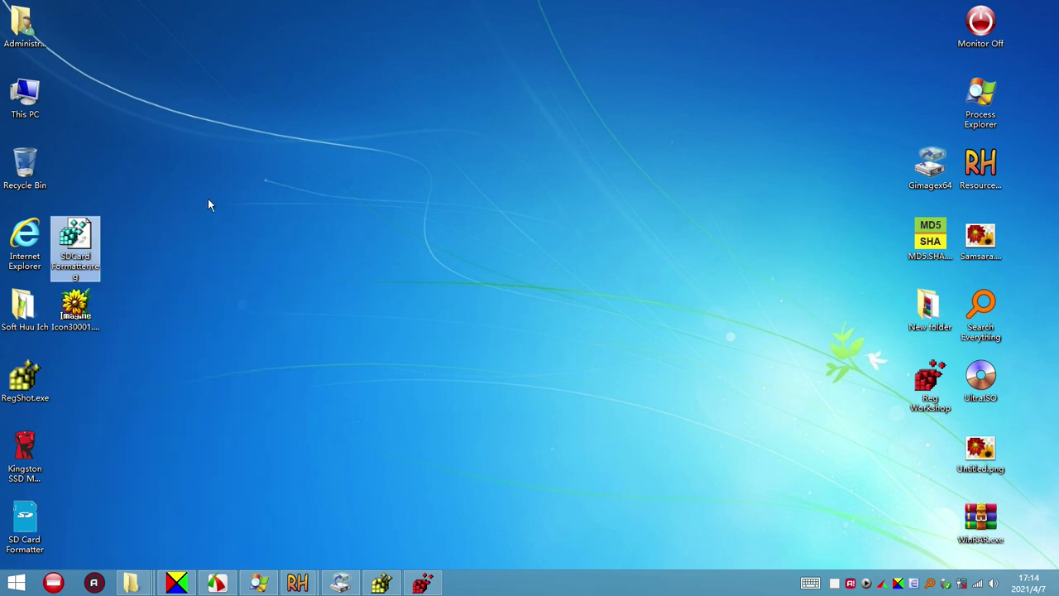
Check the Icon30001, Soft Huu Ich and RegShot.exe context menus, then launch Everything
right_click(79, 310)
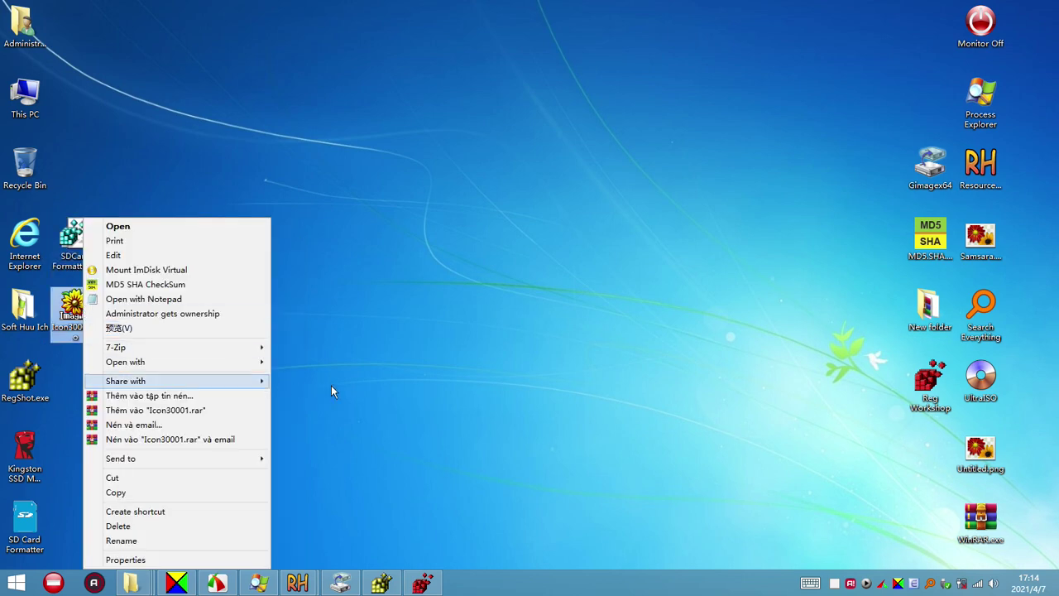
left_click(366, 372)
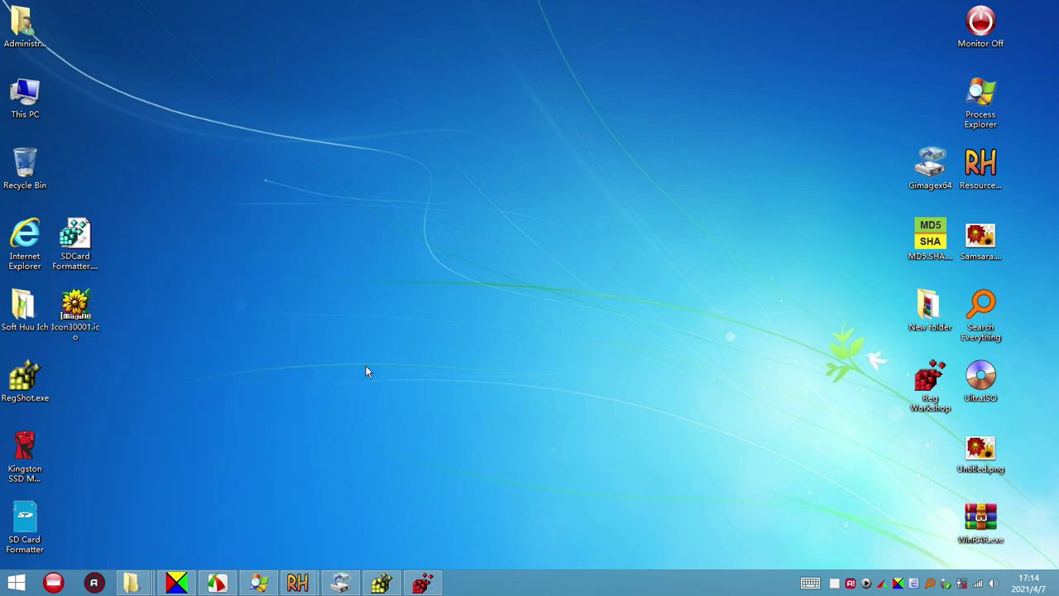
right_click(365, 372)
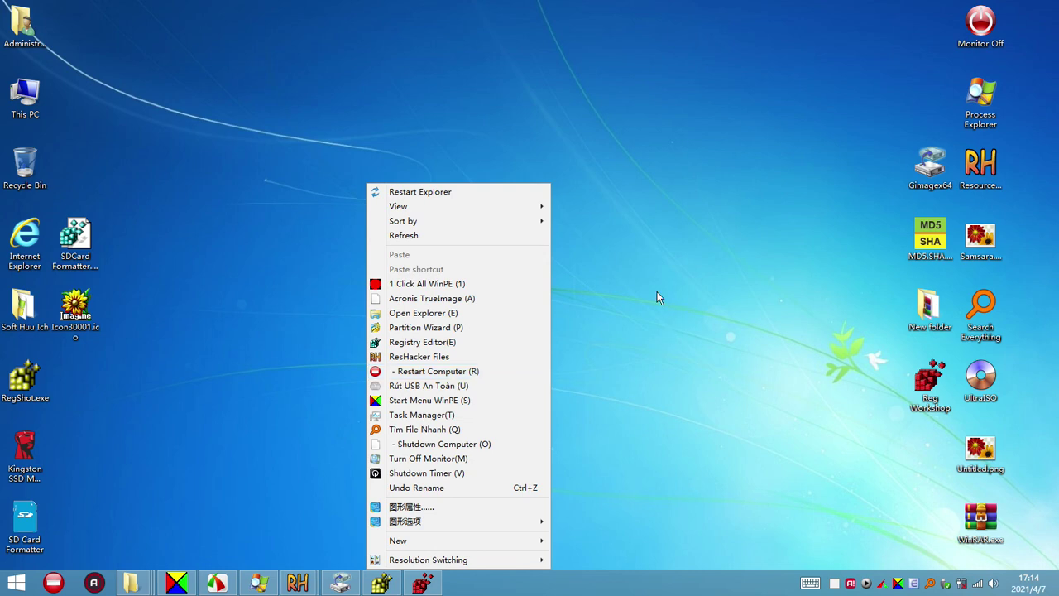
left_click(850, 274)
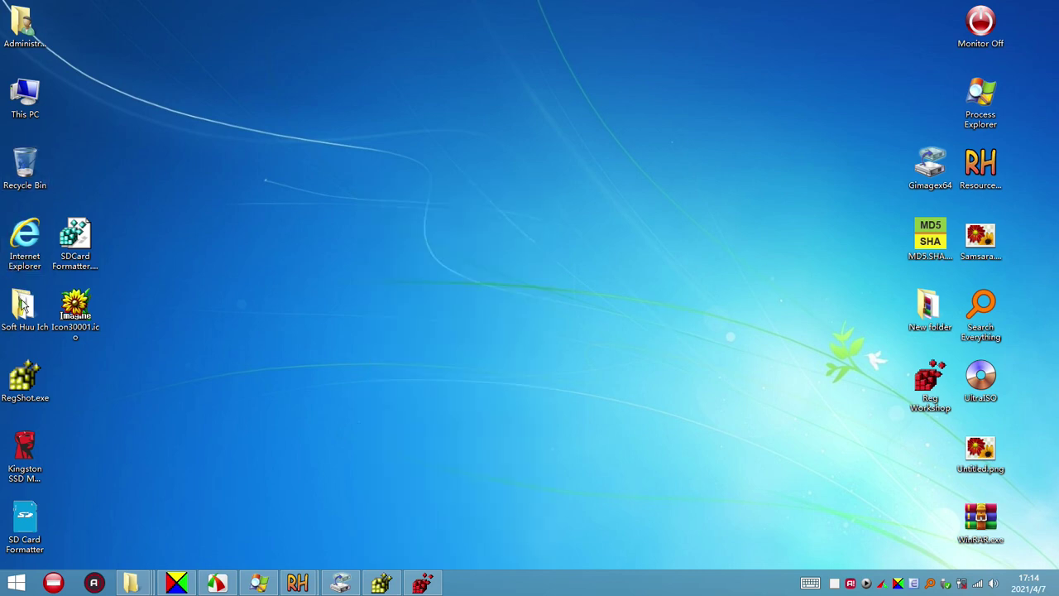
right_click(23, 325)
right_click(25, 382)
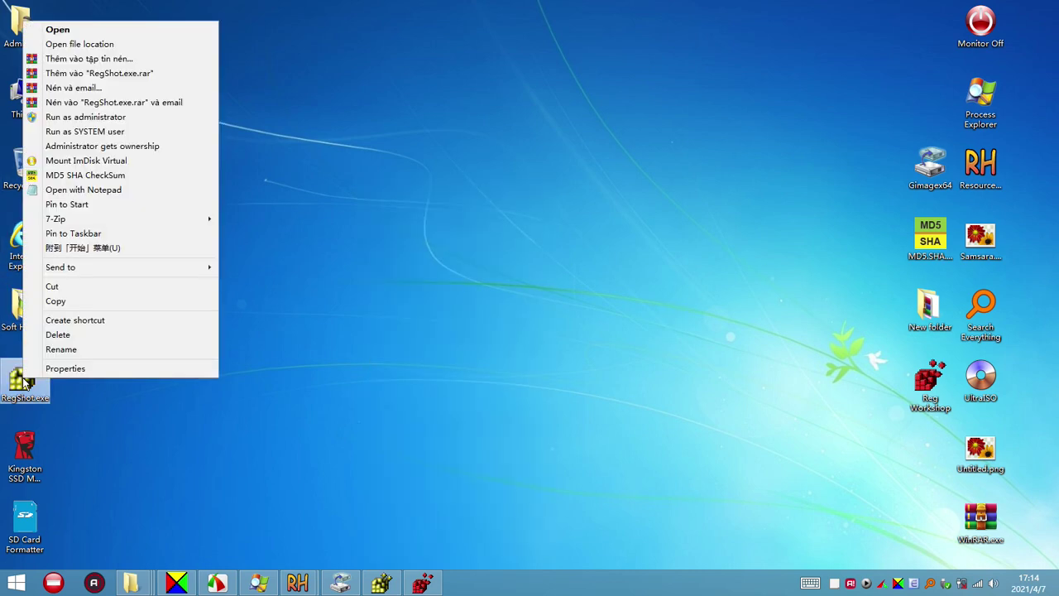
left_click(188, 419)
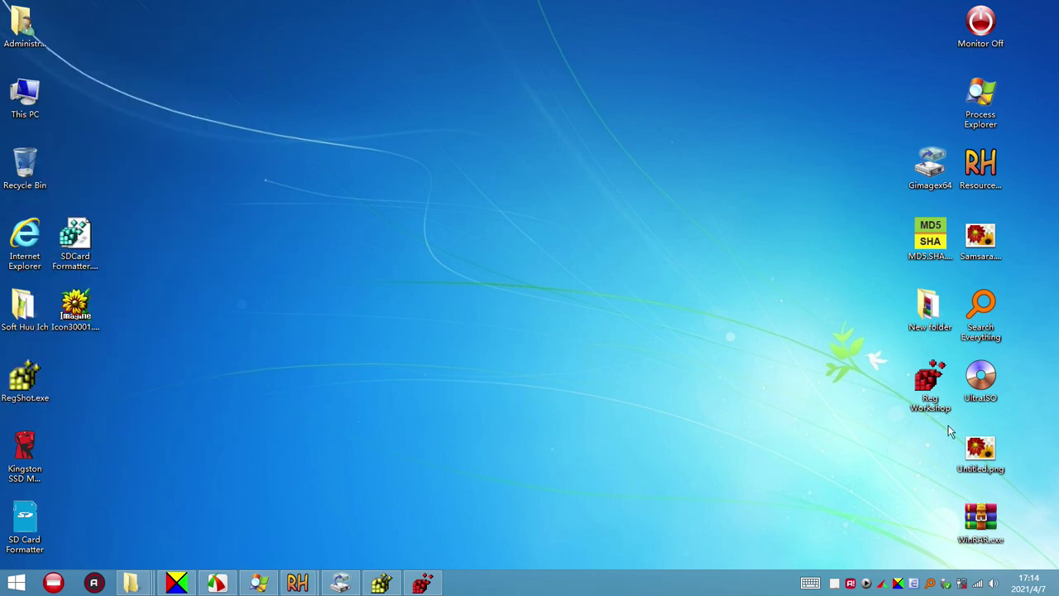
double_click(996, 308)
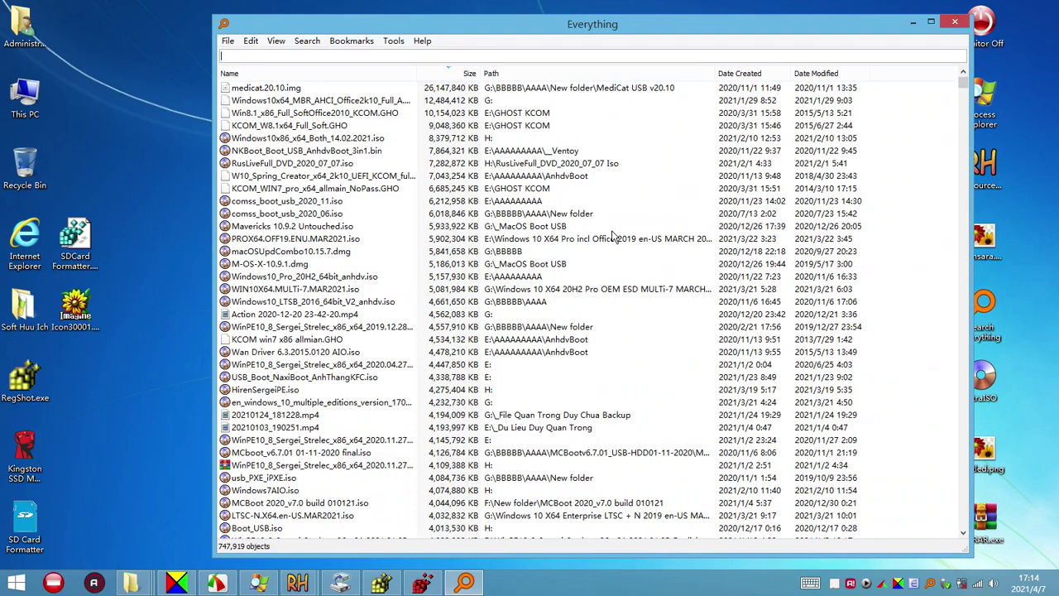
Find 'chuyen ngu' in Everything, open the Chuyen Ngu notes, and select 用 on line 23
type("chuo")
key("BackSpace")
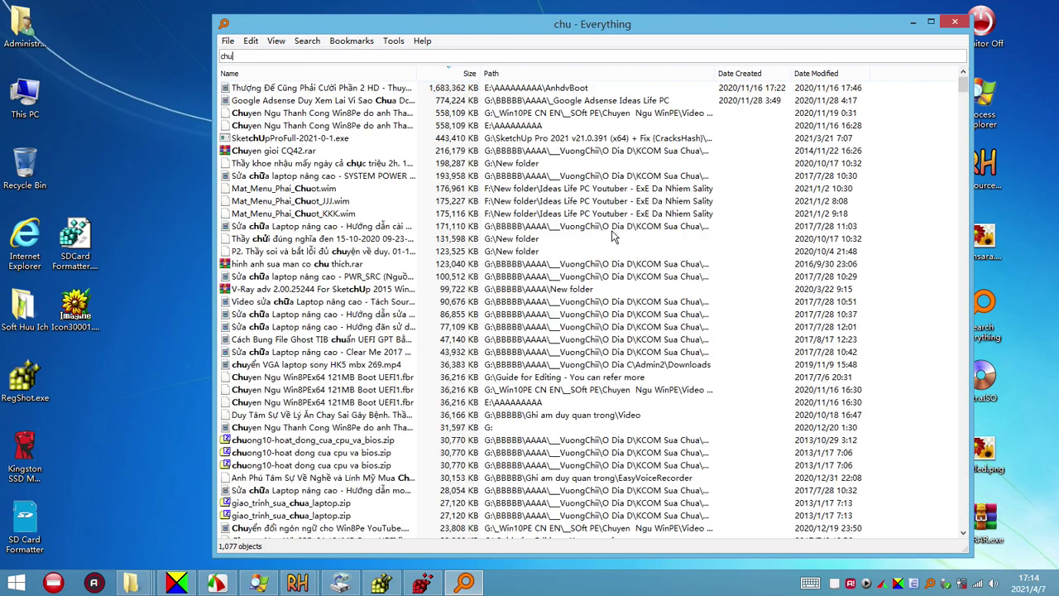
type("yen ngu")
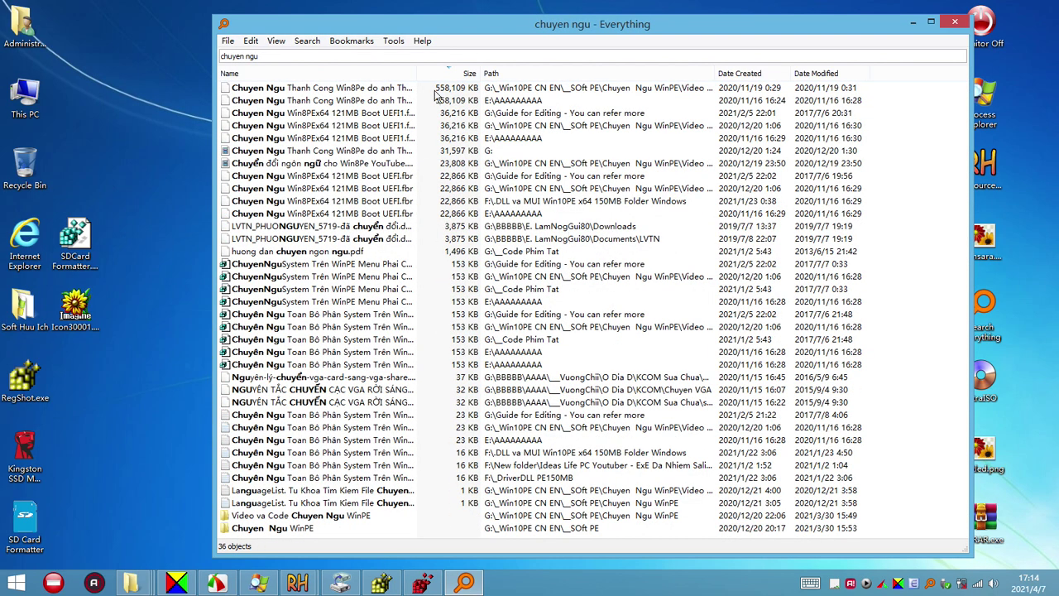
left_click_drag(452, 79, 517, 80)
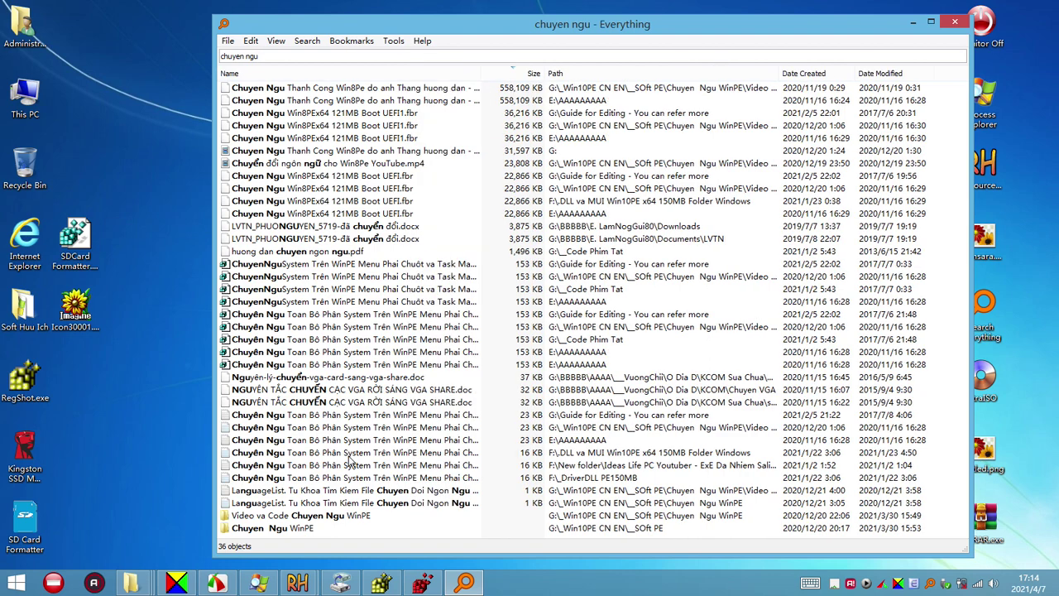
left_click(384, 440)
double_click(399, 416)
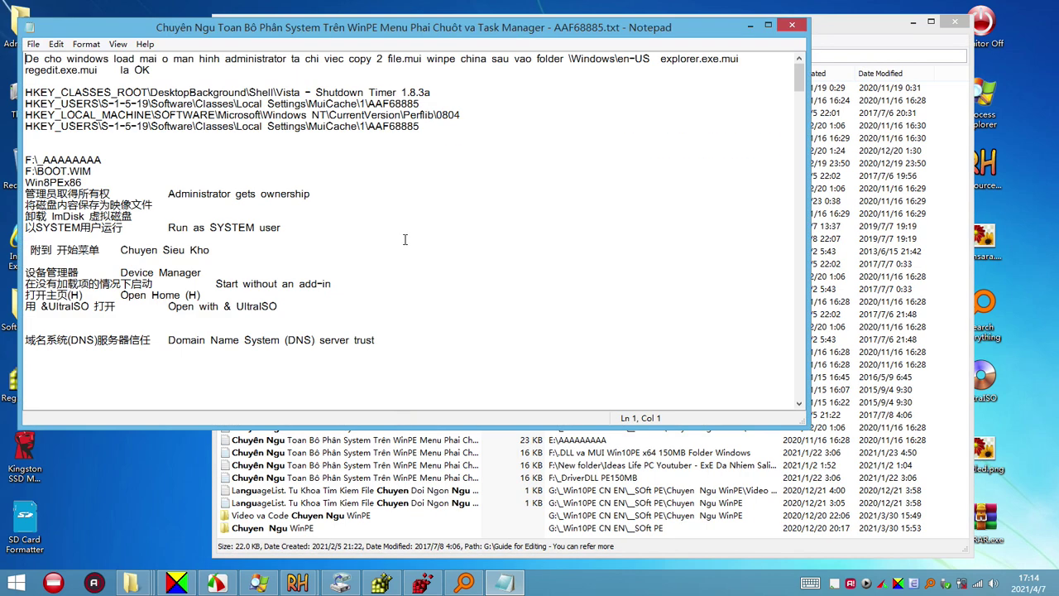
left_click_drag(225, 36, 404, 77)
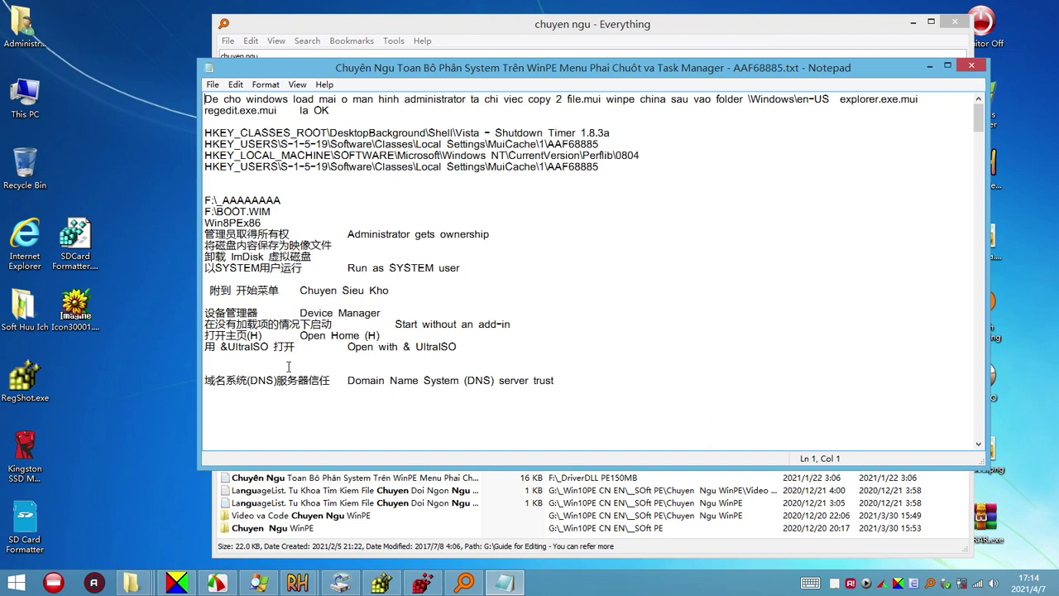
left_click_drag(215, 346, 205, 346)
key("ctrl+c")
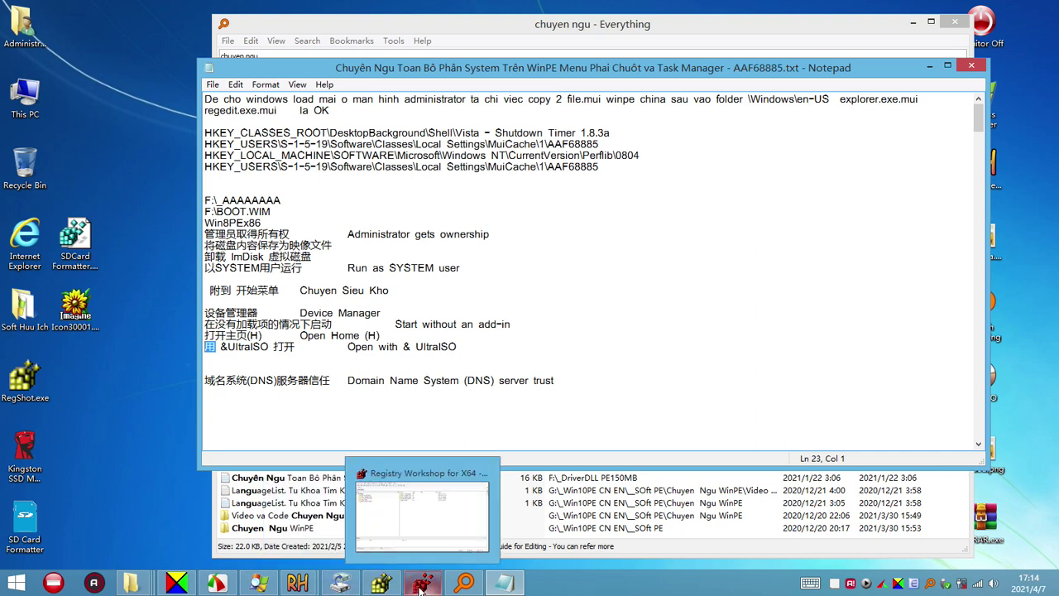
Search the whole registry for the pasted character 用 in Registry Workshop
left_click(310, 586)
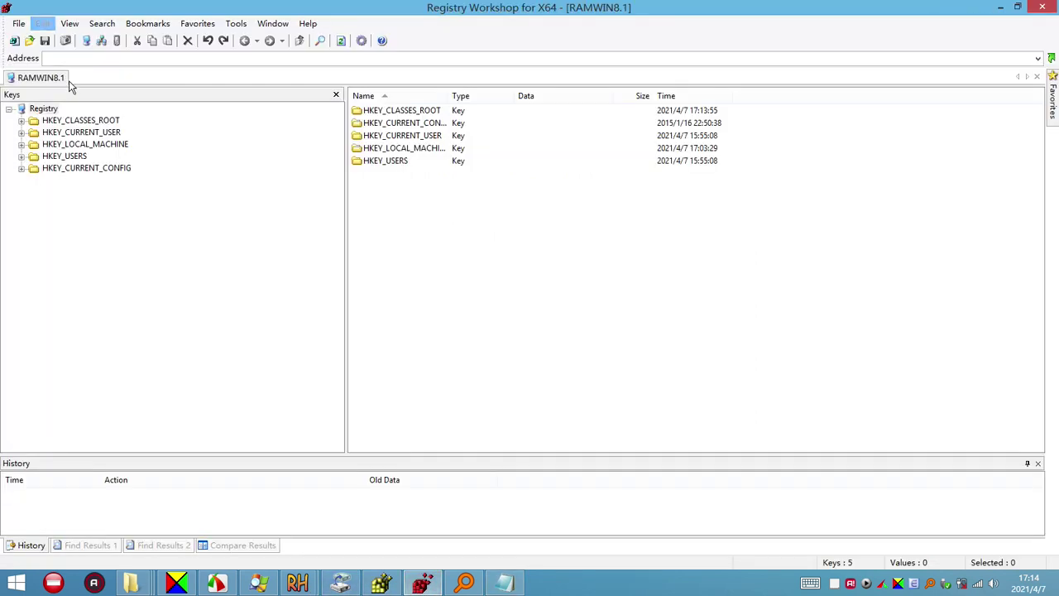
key("ctrl+f")
key("ctrl+v")
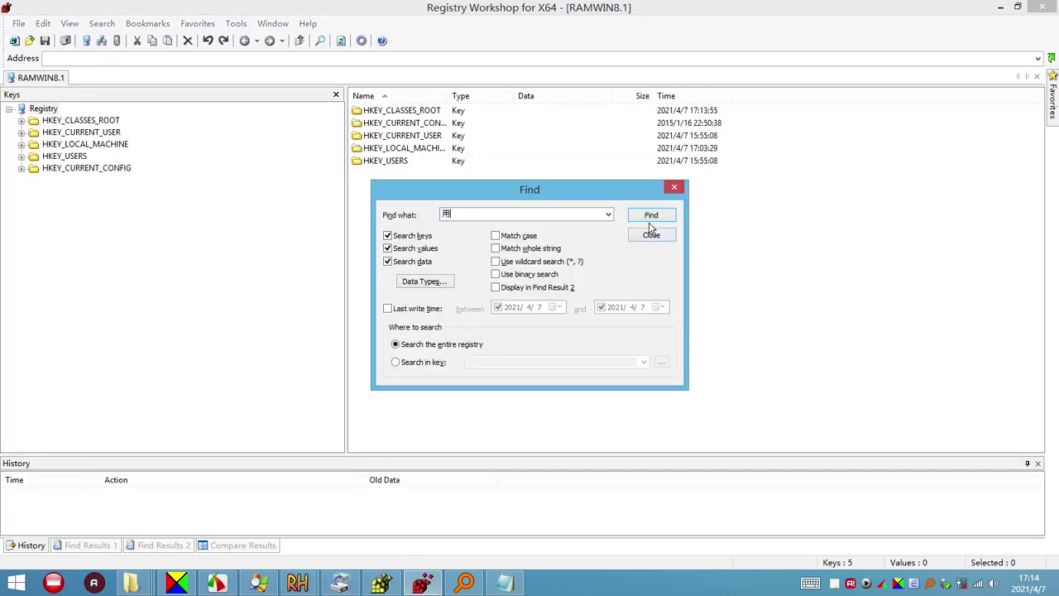
left_click(651, 216)
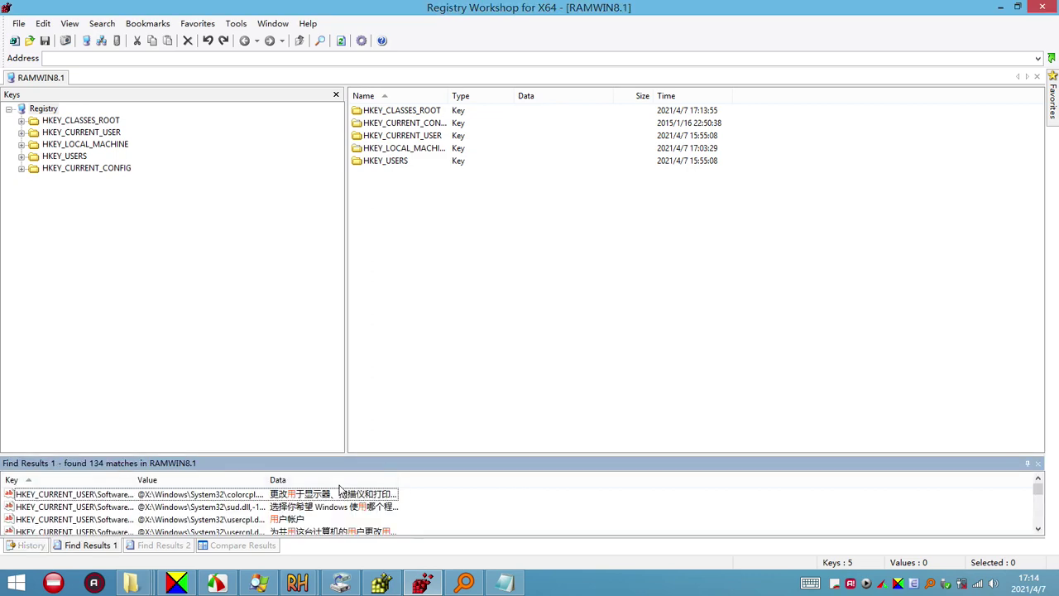
Enlarge the Find Results panel, widen the Value column, and browse the 用 matches
left_click_drag(319, 446, 812, 273)
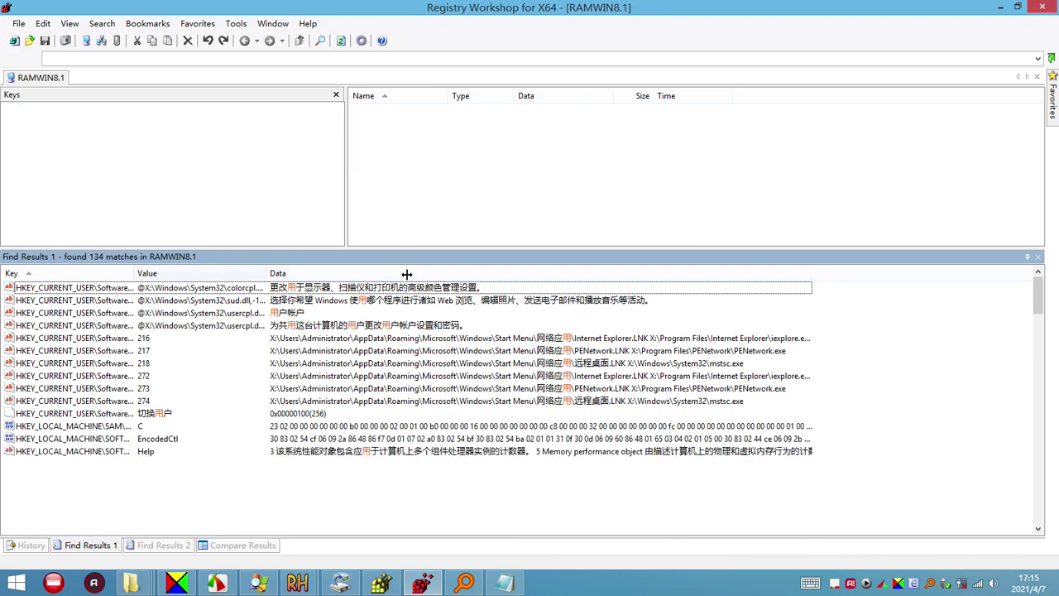
left_click_drag(406, 274, 340, 288)
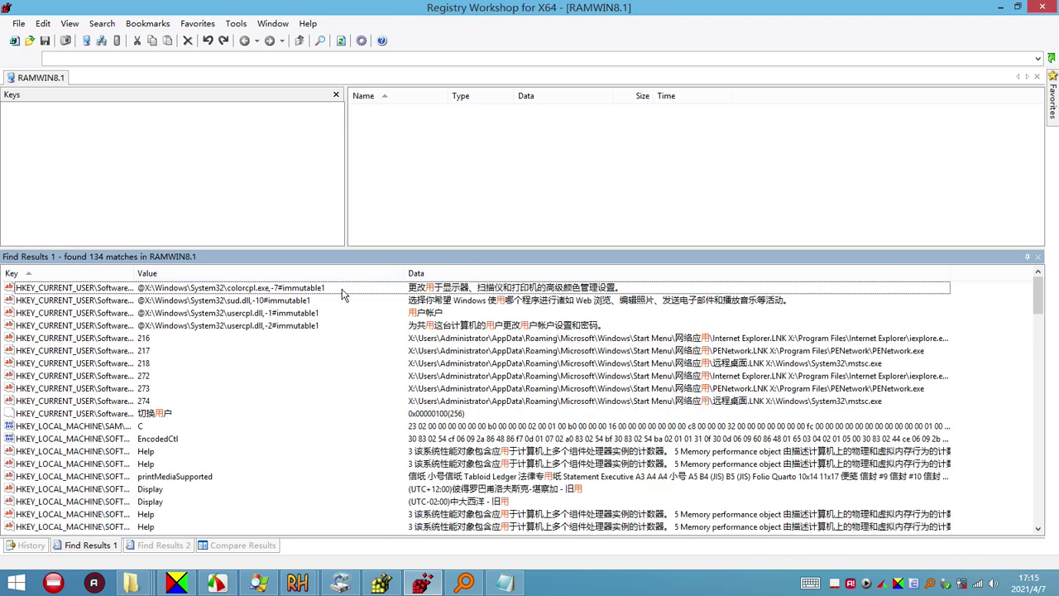
left_click(151, 490)
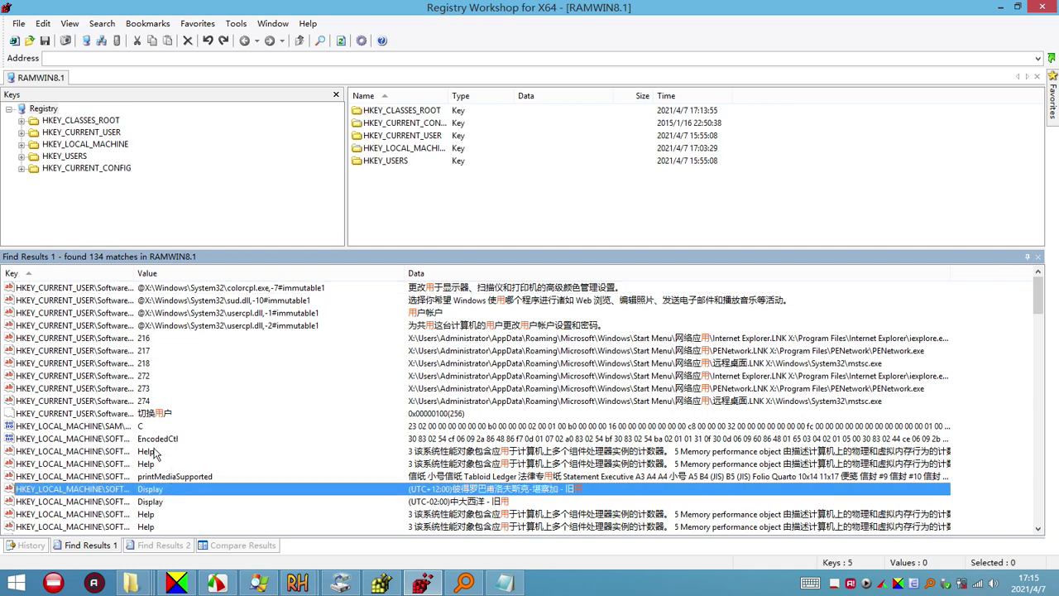
scroll(126, 463, "down", 3)
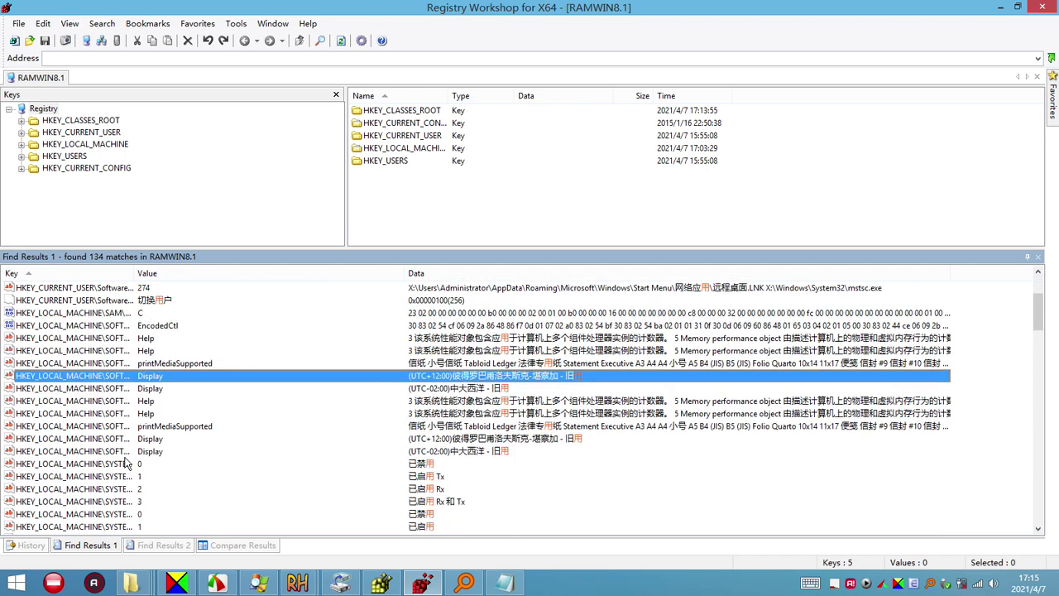
scroll(389, 491, "down", 8)
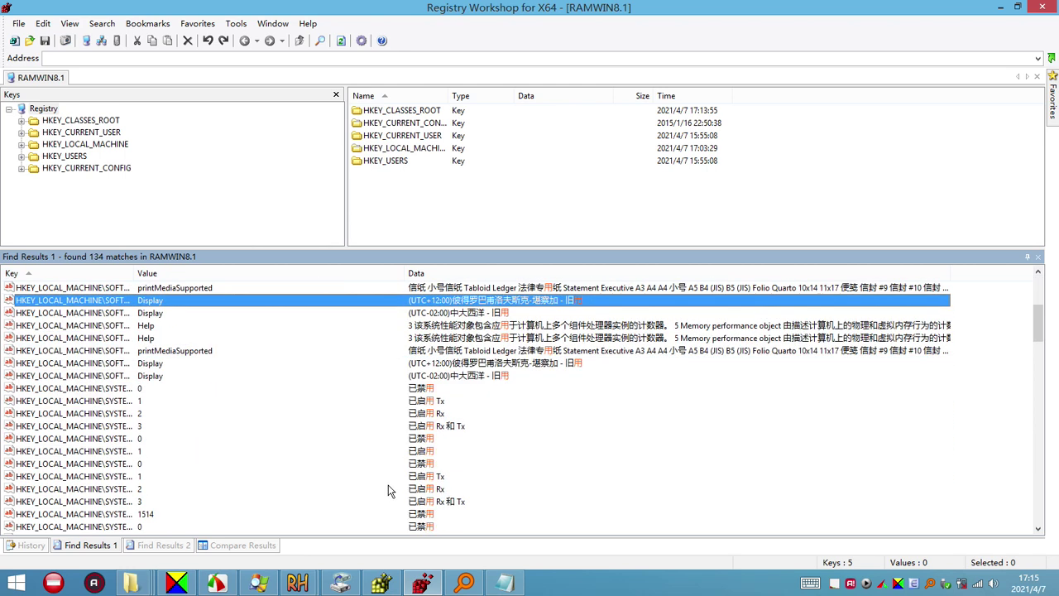
scroll(389, 491, "up", 5)
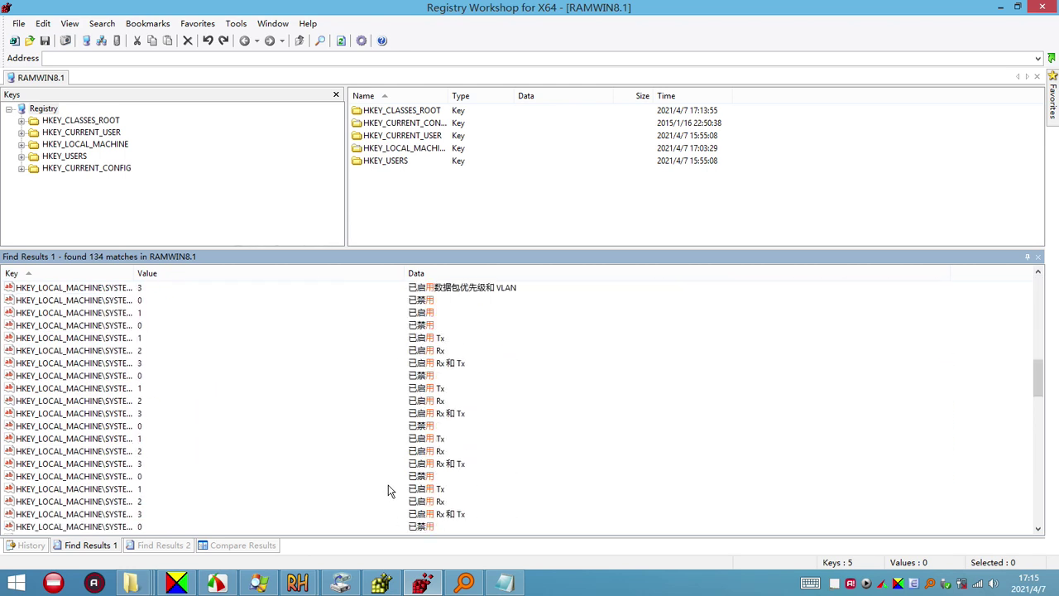
scroll(389, 491, "up", 3)
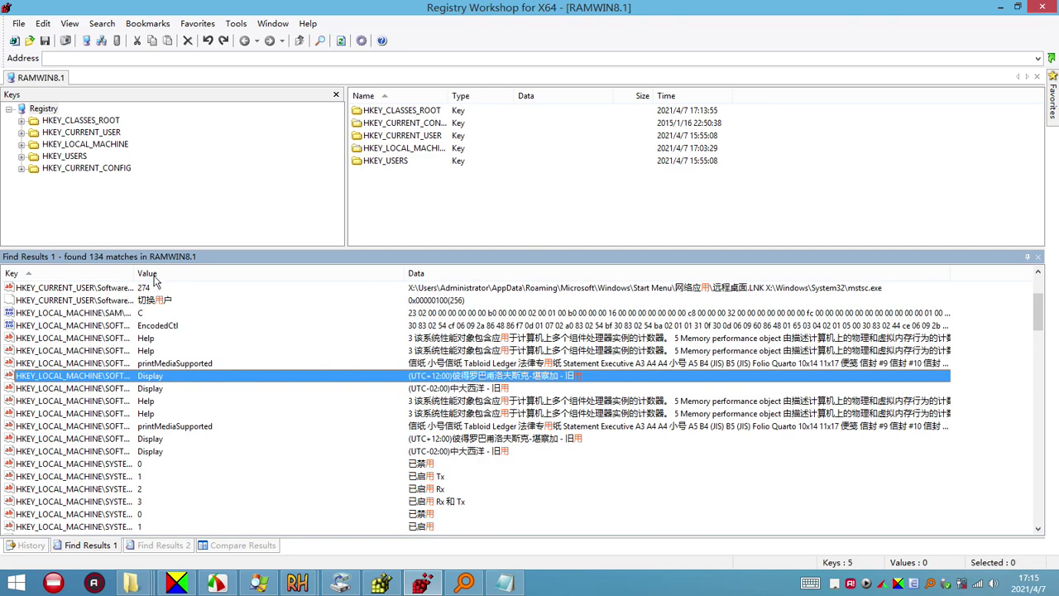
Widen the Key column, inspect the Help performance-counter matches, and return to the notes
left_click_drag(191, 277, 220, 277)
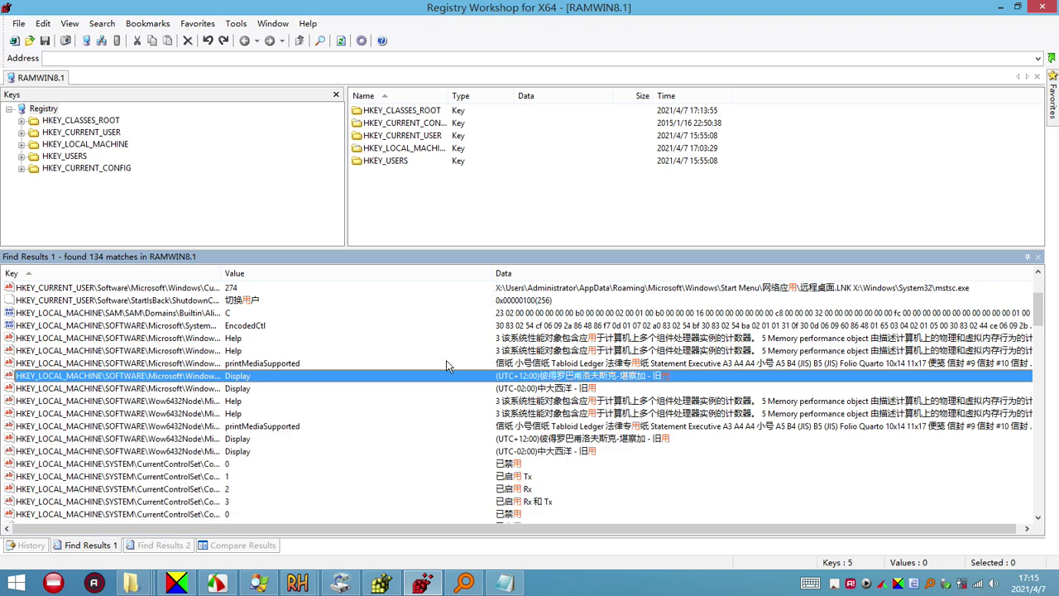
left_click(273, 415)
left_click(216, 352)
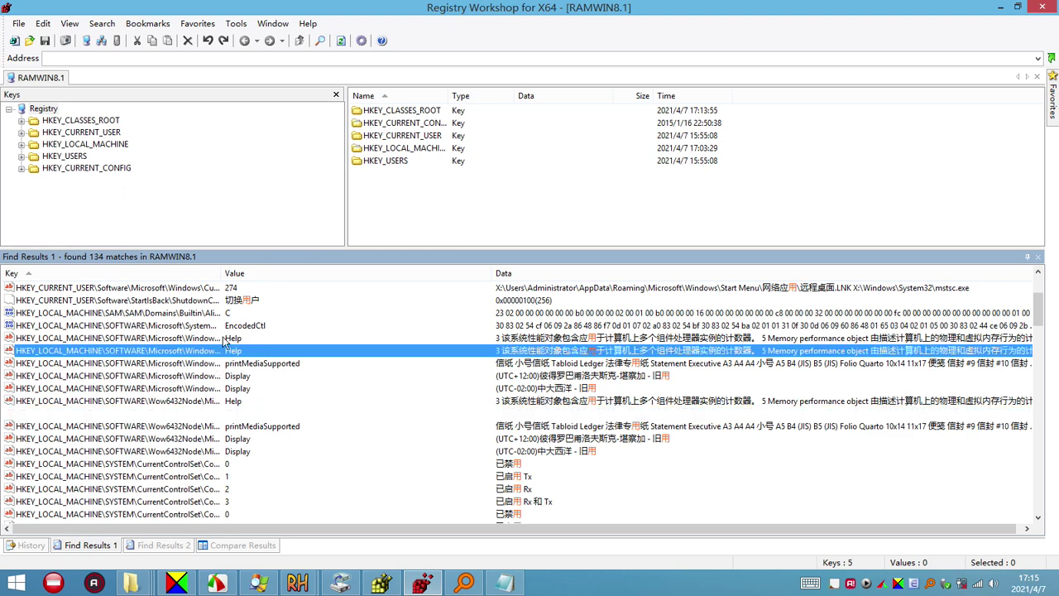
left_click(232, 338)
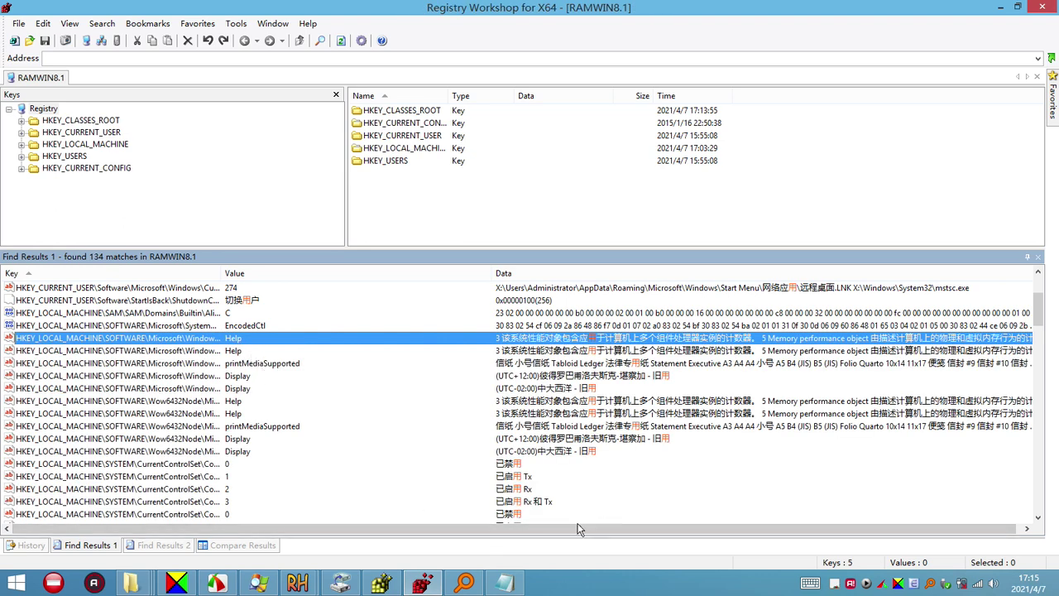
left_click(504, 582)
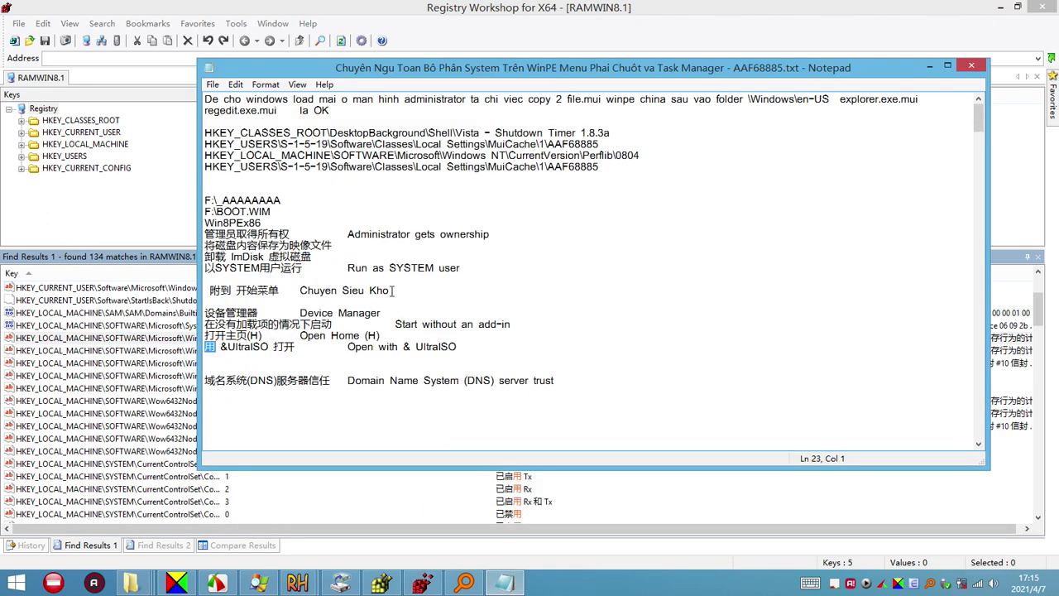
Select 有权 on line 13 of the notes, then switch back to Registry Workshop
left_click_drag(393, 290, 210, 290)
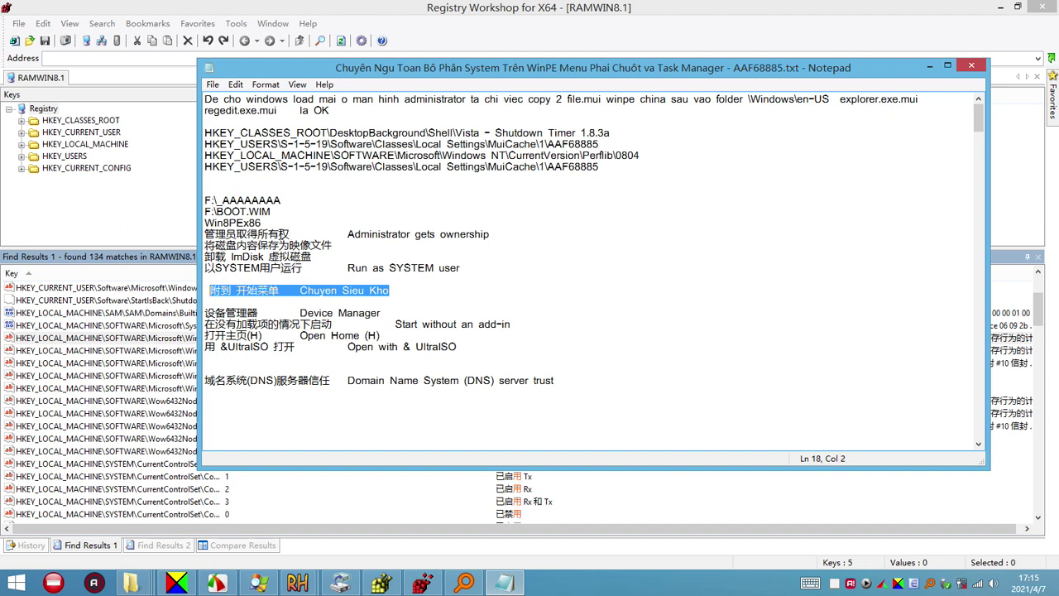
left_click_drag(294, 234, 271, 232)
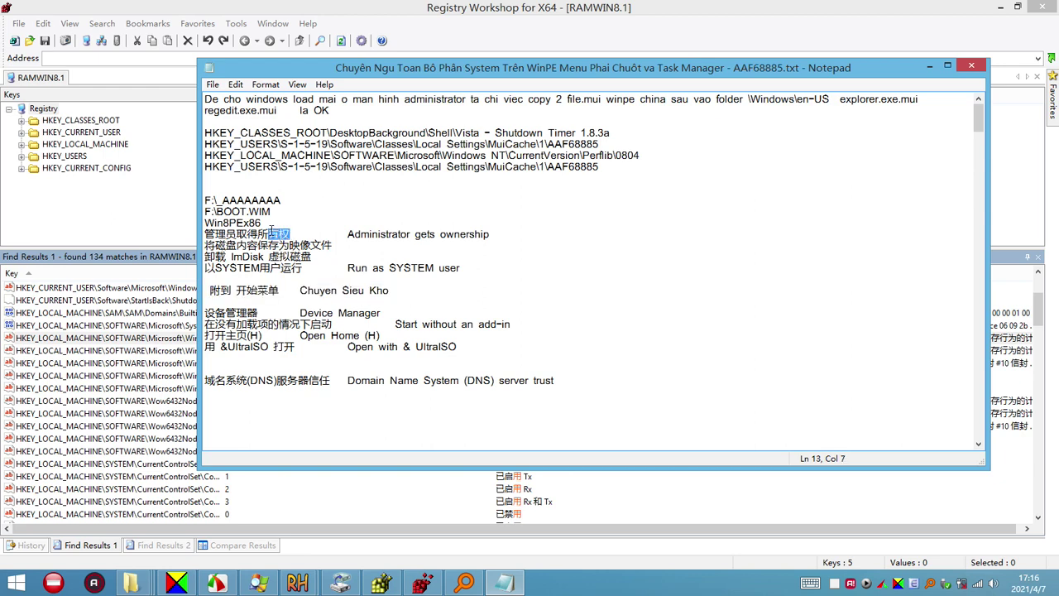
left_click(121, 199)
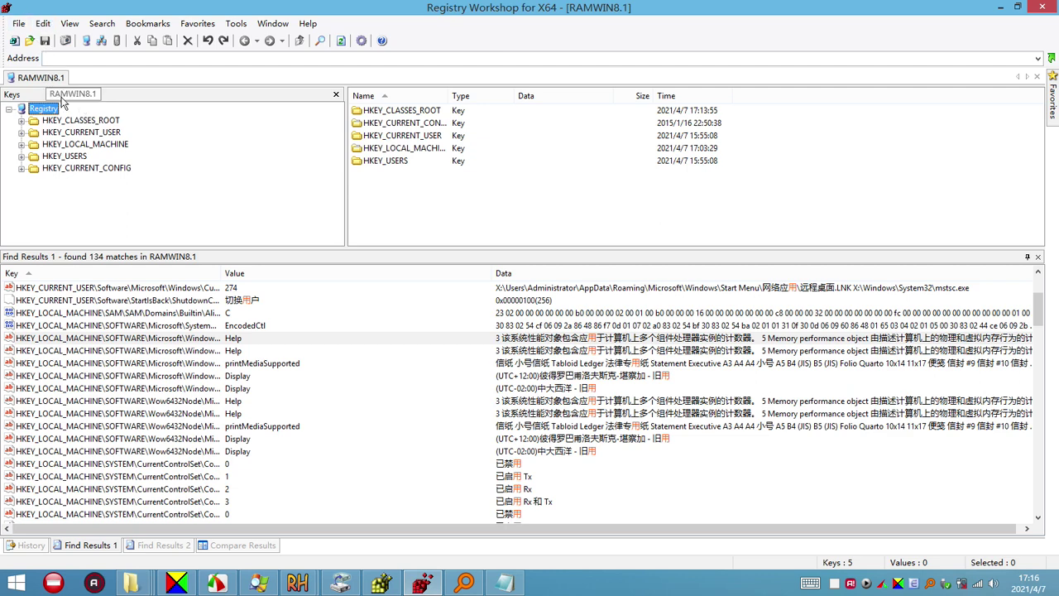
Search the whole registry for 使用
key("ctrl+f")
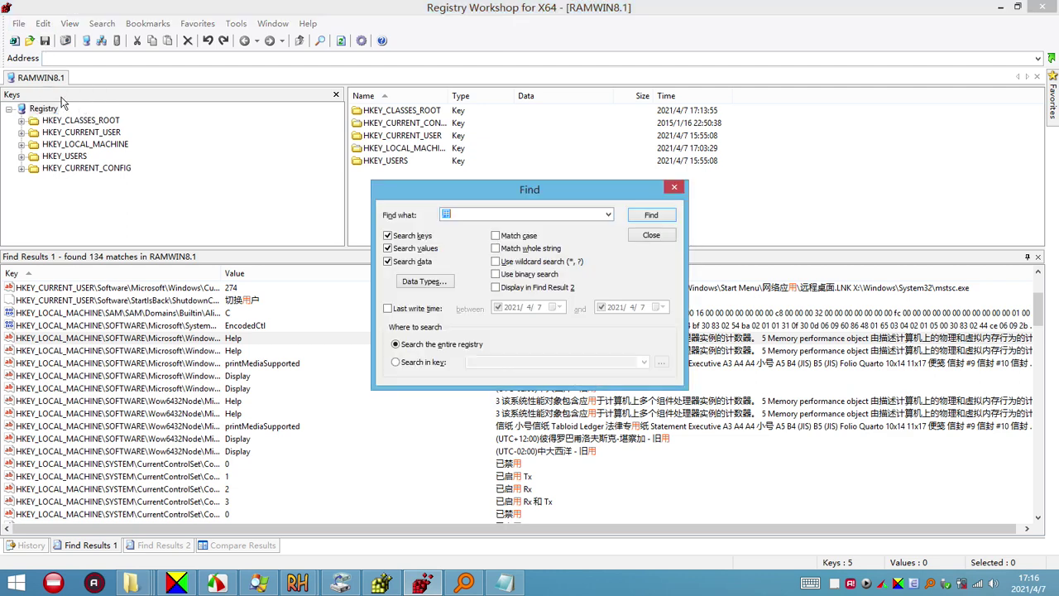
type("使用")
left_click(669, 237)
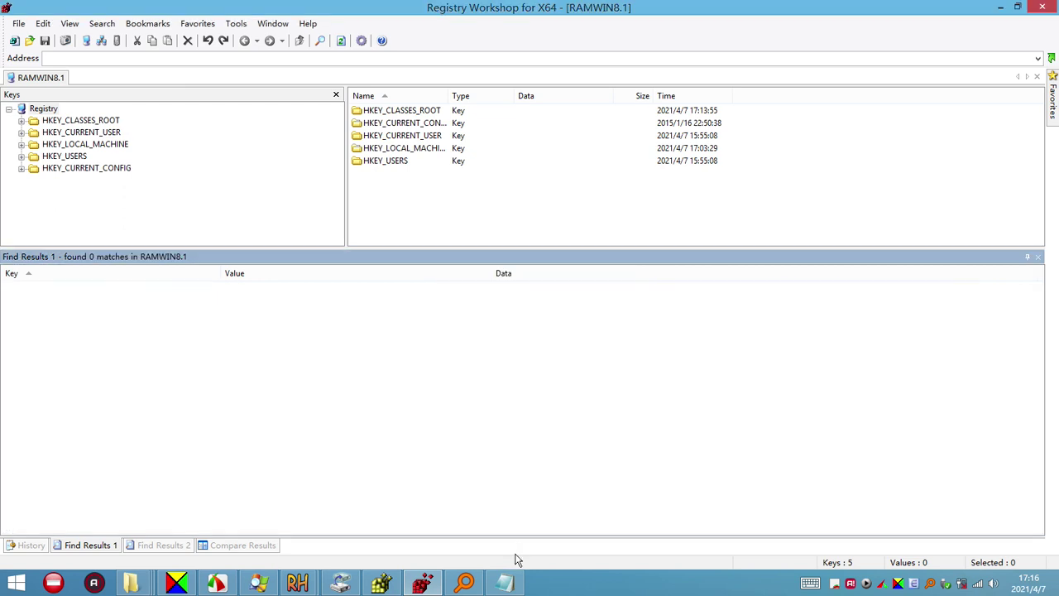
Copy 管理 from line 13 of the notes and search the registry for it
left_click(506, 583)
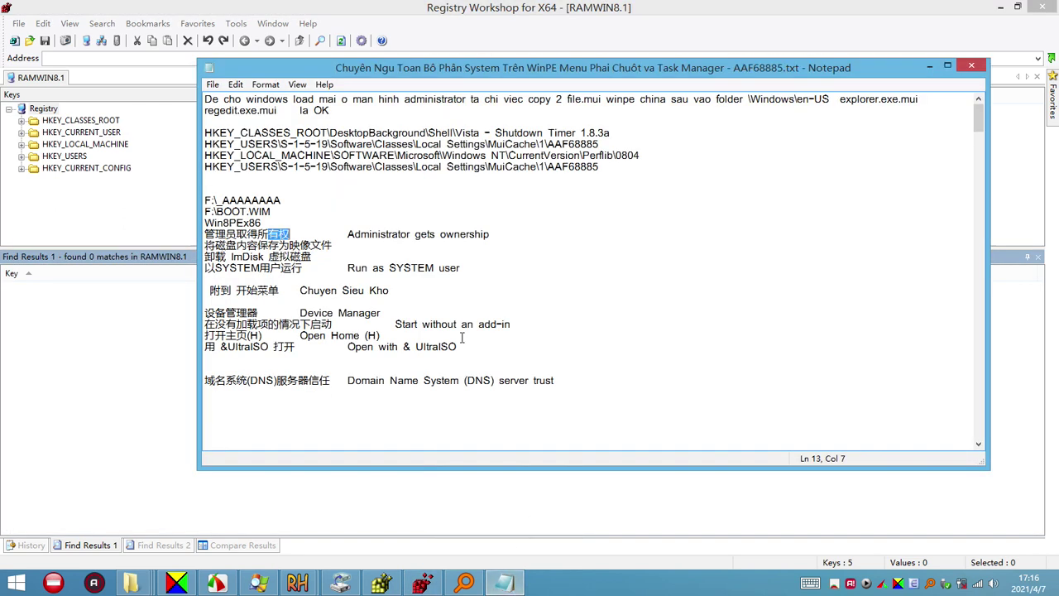
key("Left")
key("Left")
key("Left")
key("shift+Left")
key("shift+Left")
key("ctrl+c")
left_click(91, 194)
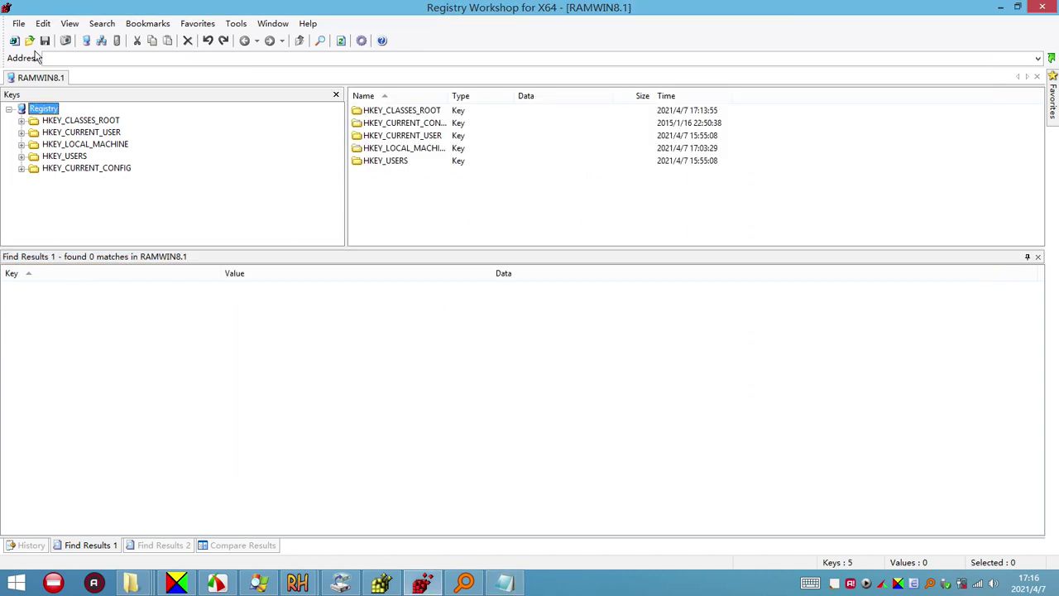
key("ctrl+f")
key("ctrl+v")
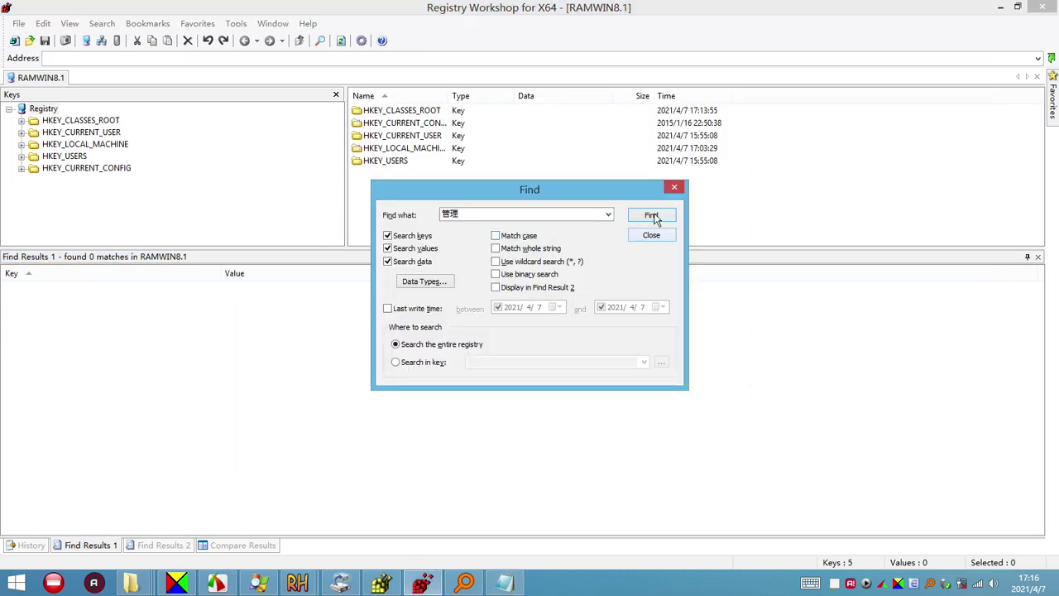
left_click(651, 216)
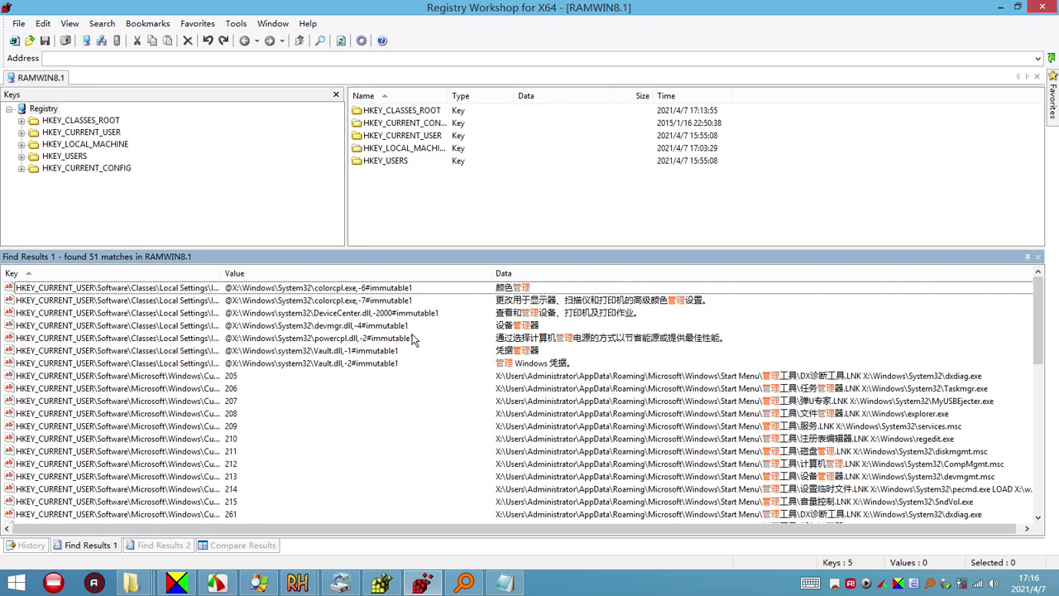
Copy the Vault.dll -2 string '管理 Windows 凭据。' from the AAF68885 key, then open This PC
left_click(384, 365)
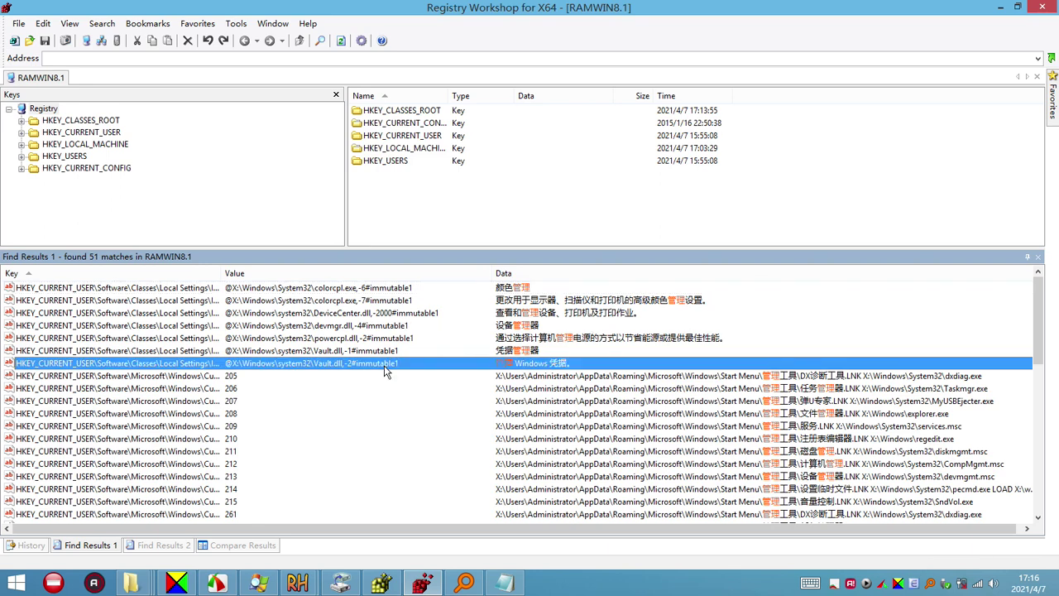
right_click(384, 365)
left_click(371, 364)
double_click(370, 365)
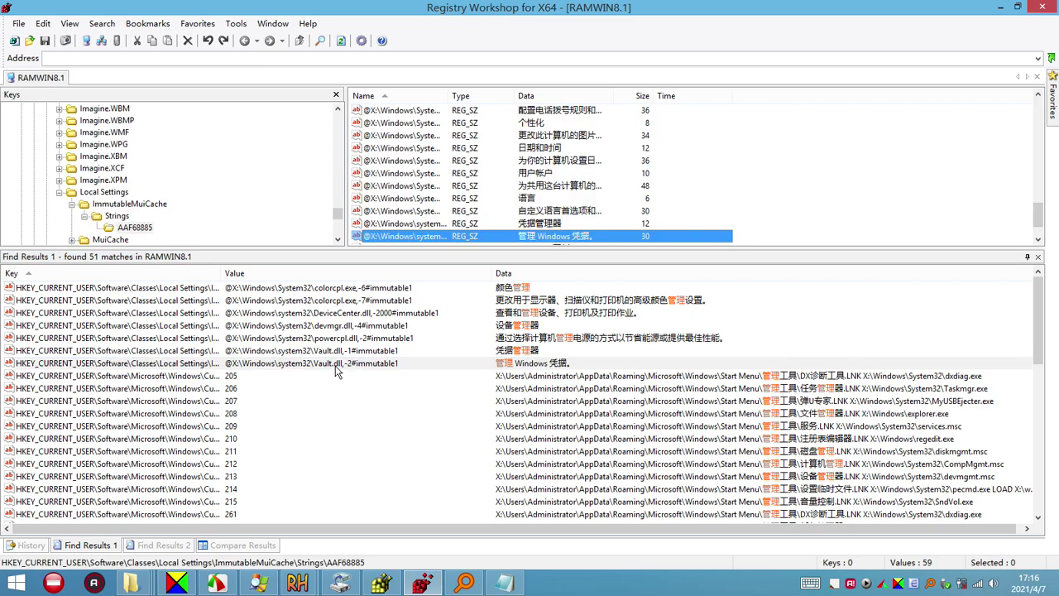
double_click(411, 236)
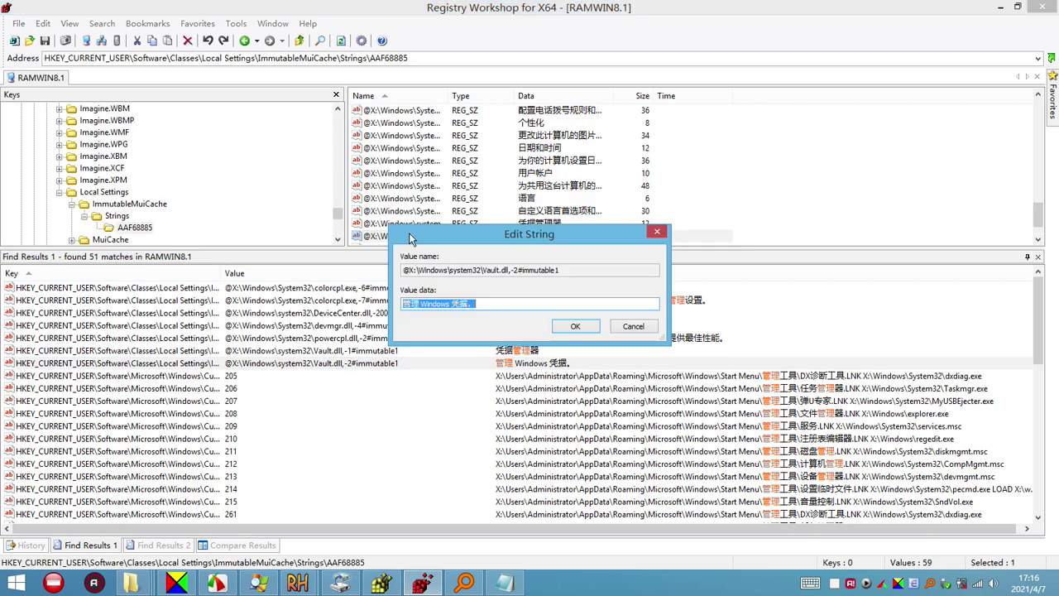
right_click(463, 307)
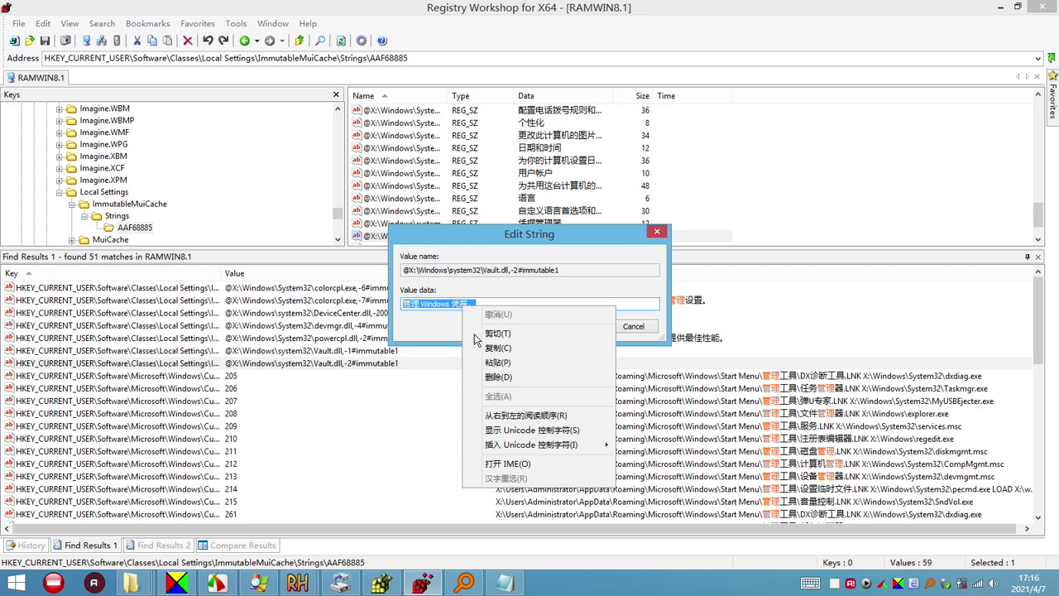
left_click(496, 348)
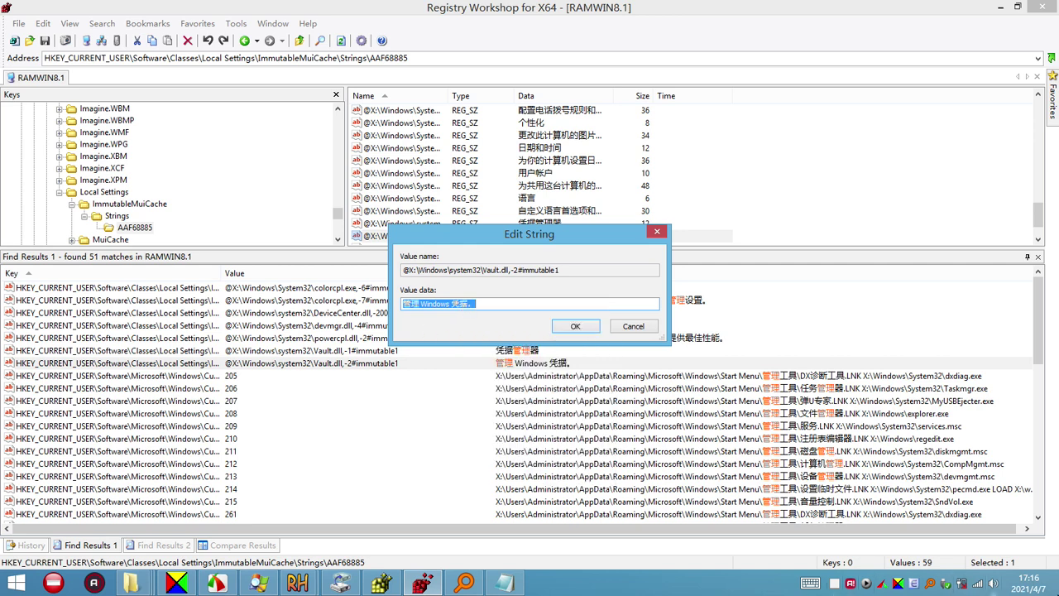
key("super+d")
double_click(24, 93)
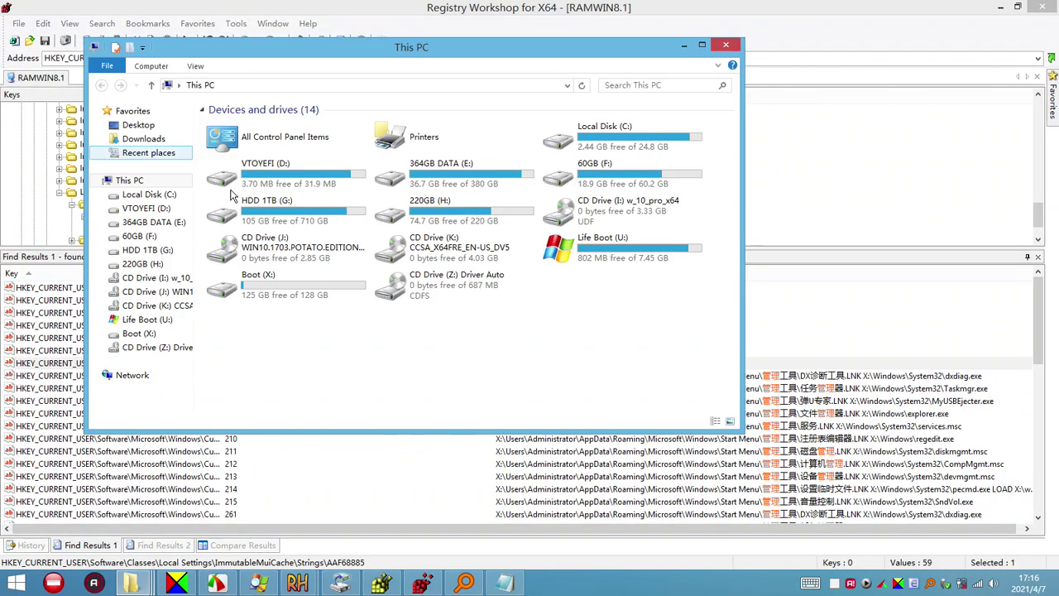
Show Task Manager's memory performance (4.9/7.9 GB used), then check the Start menu and Explorer windows
right_click(660, 587)
left_click(695, 536)
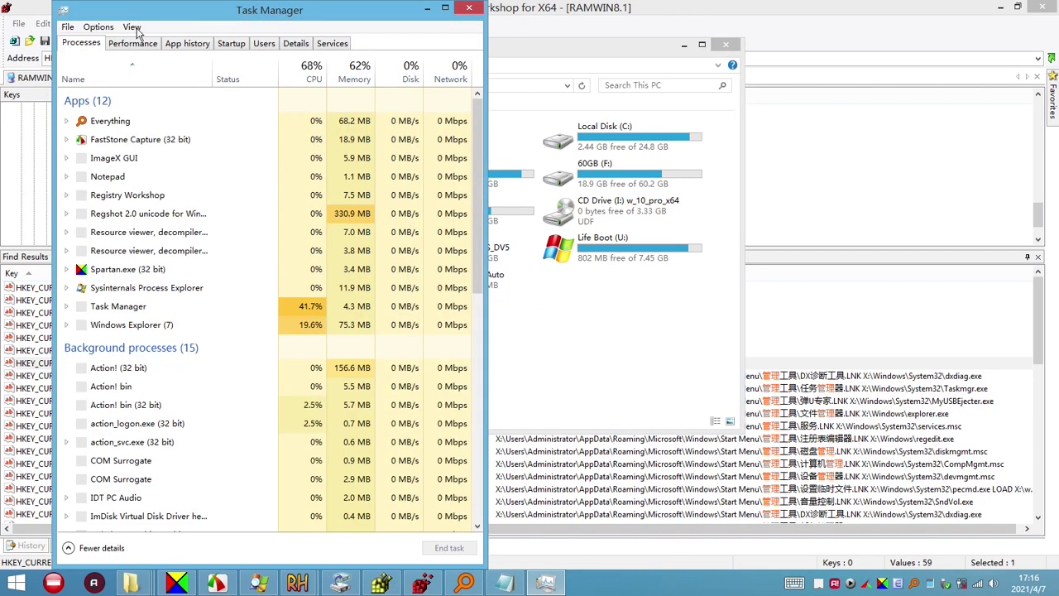
left_click(135, 43)
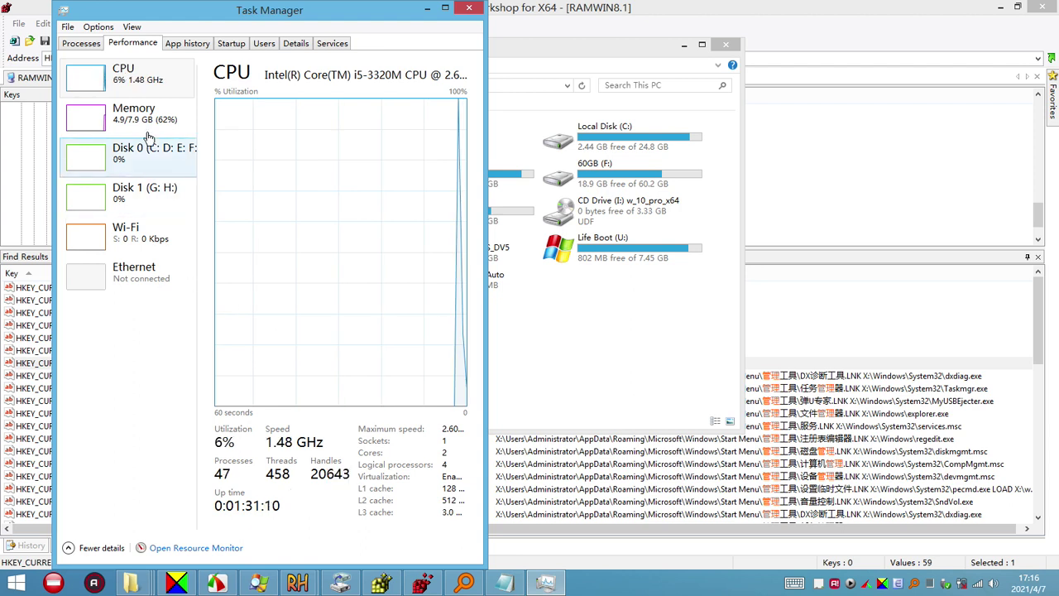
left_click(153, 135)
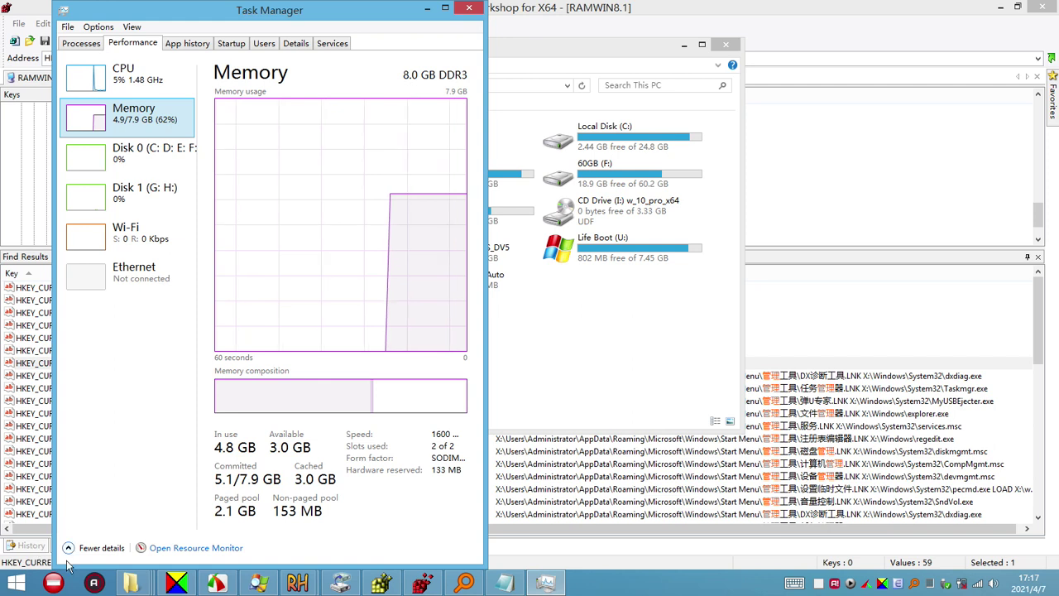
left_click(17, 584)
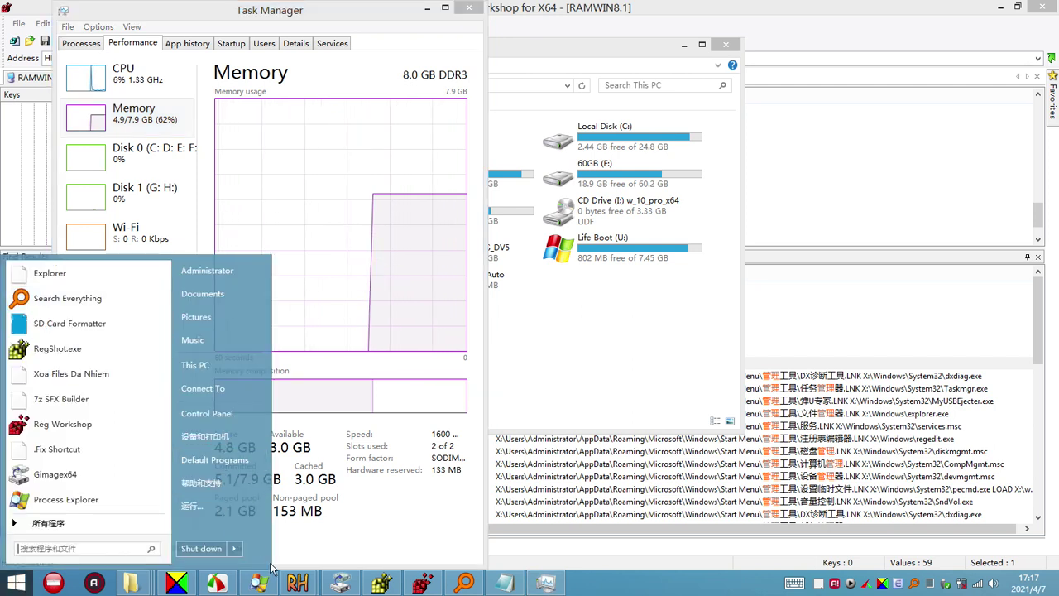
left_click(546, 584)
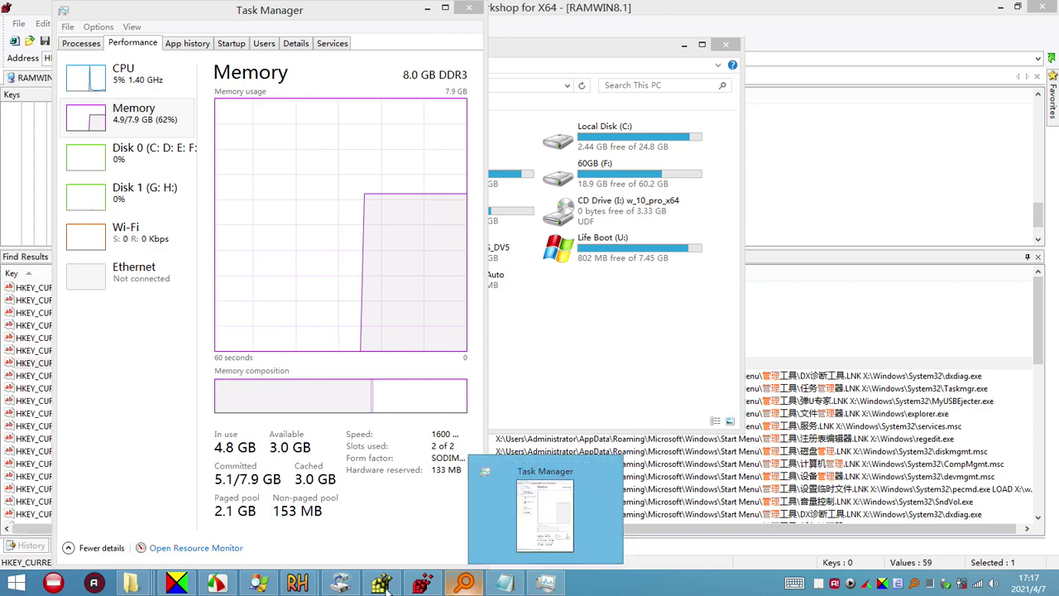
Open CocCoc Chrome Setup.zip from the root of Local Disk (C:)
mouse_move(149, 586)
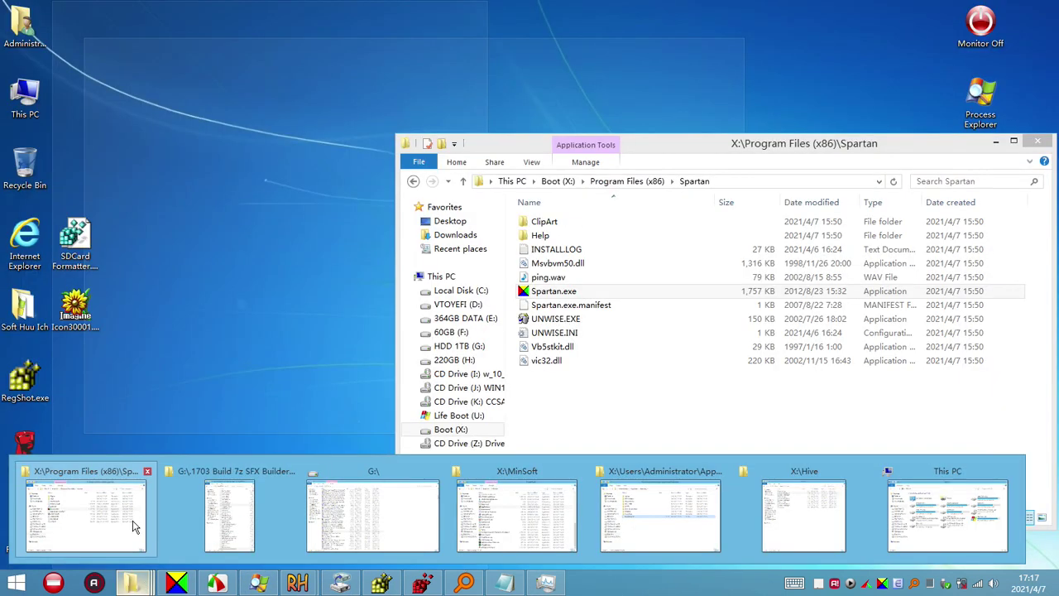
left_click(132, 522)
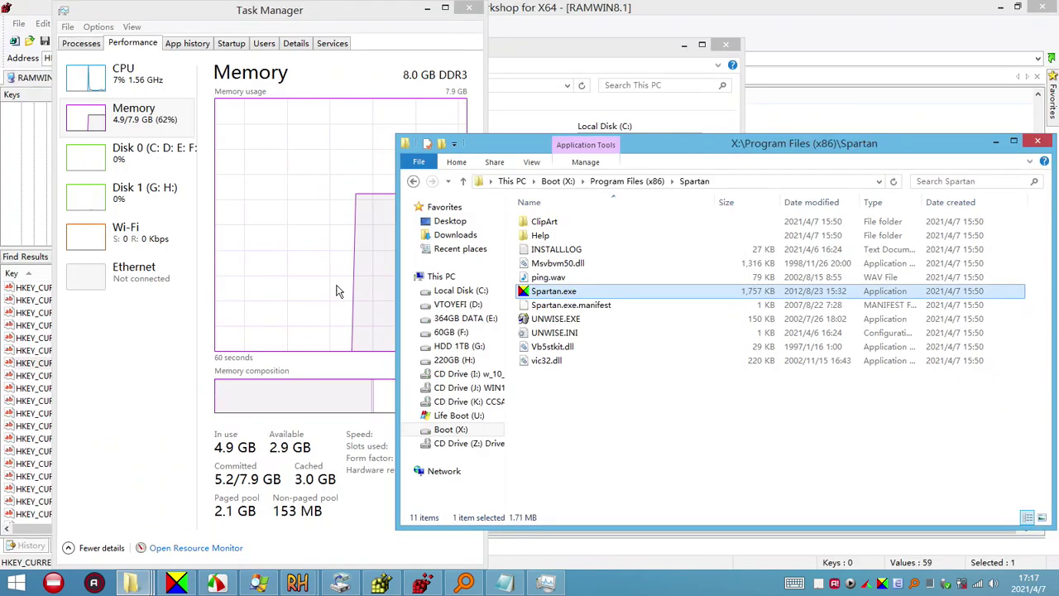
left_click(635, 406)
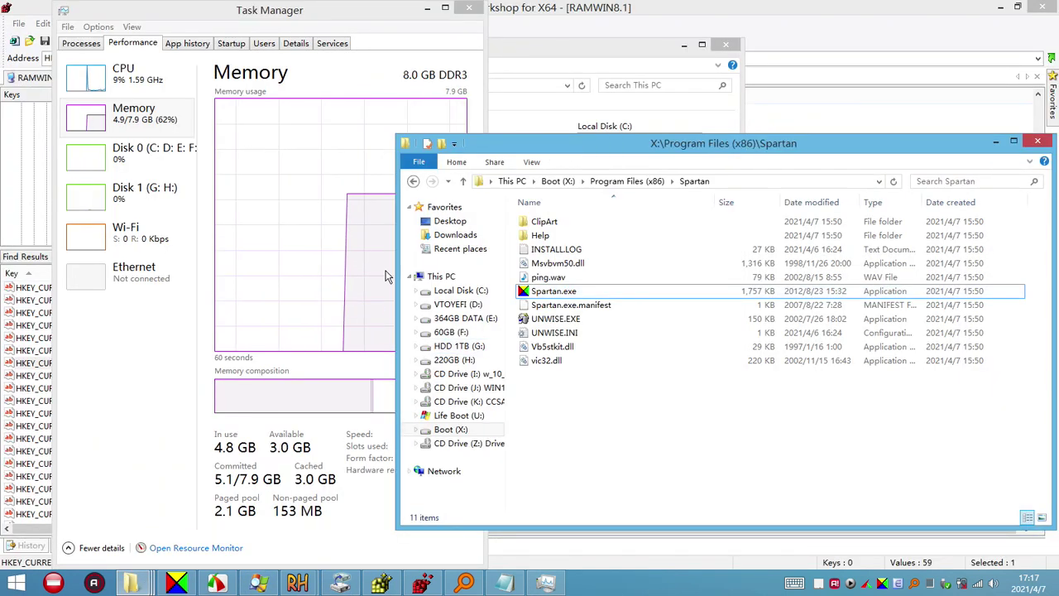
left_click(460, 291)
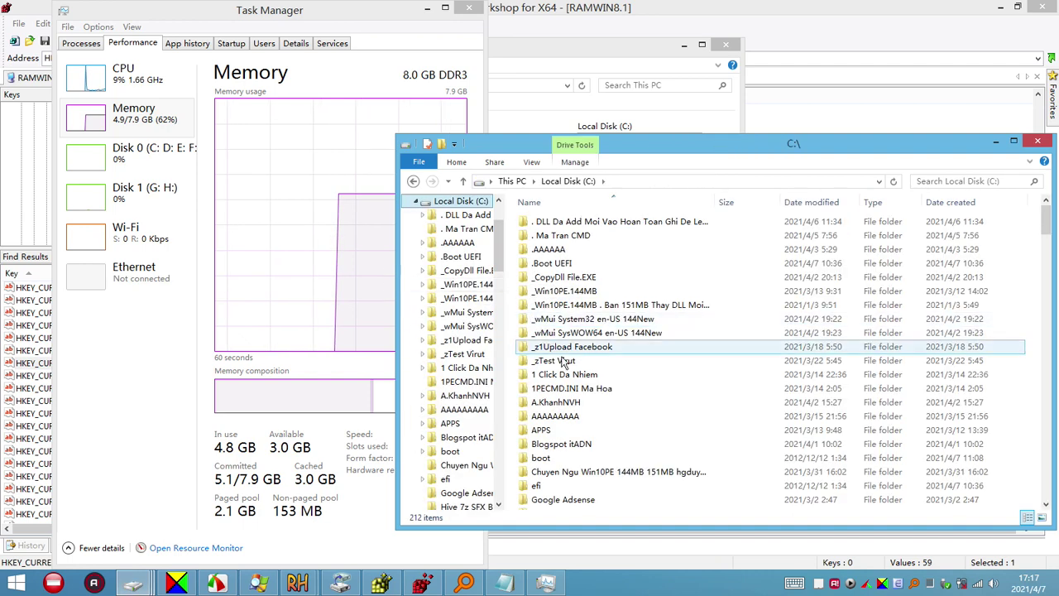
left_click(563, 361)
key("c")
key("c")
key("c")
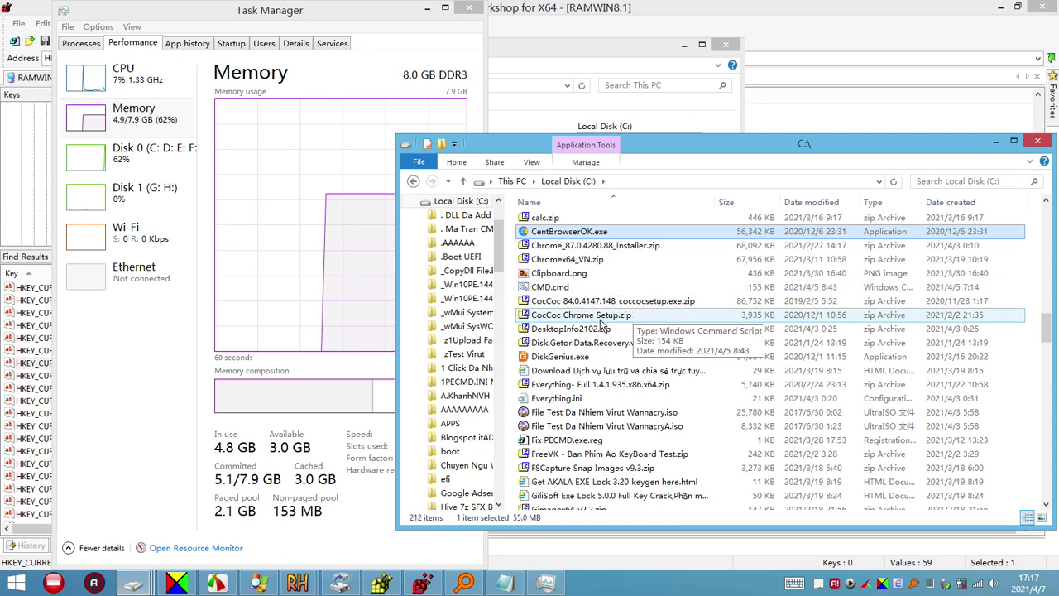
left_click(594, 318)
double_click(595, 321)
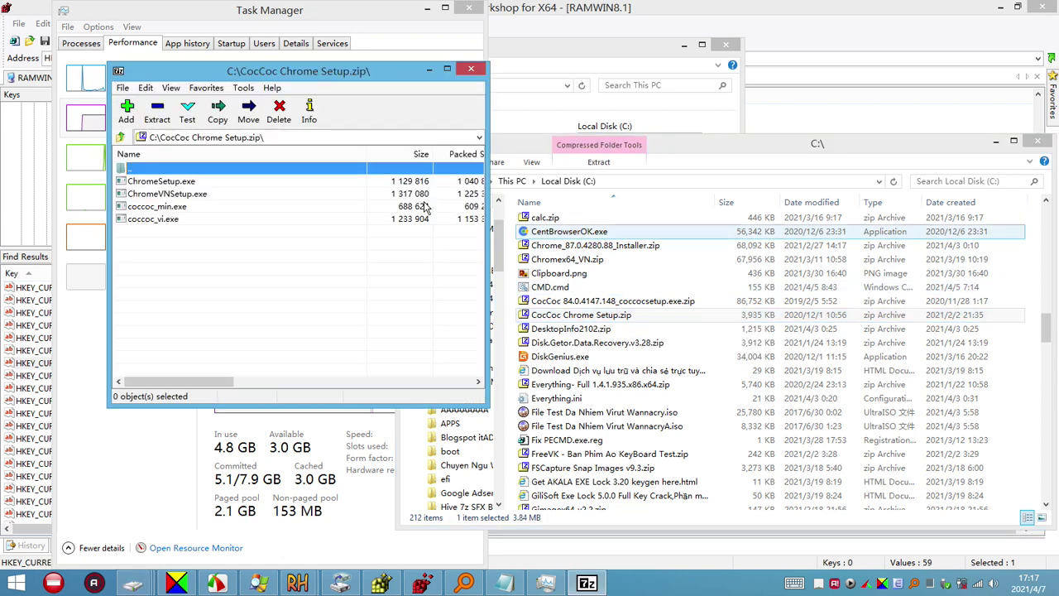
Start the Cốc Cốc install from coccoc_vi.exe, then close 7-Zip and minimize This PC
double_click(164, 220)
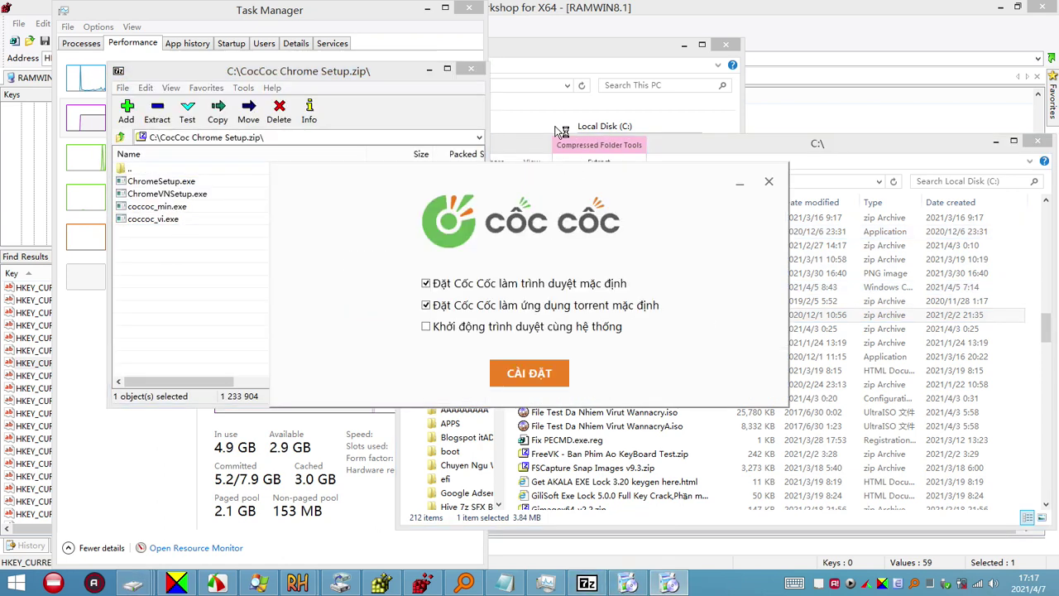
left_click(530, 374)
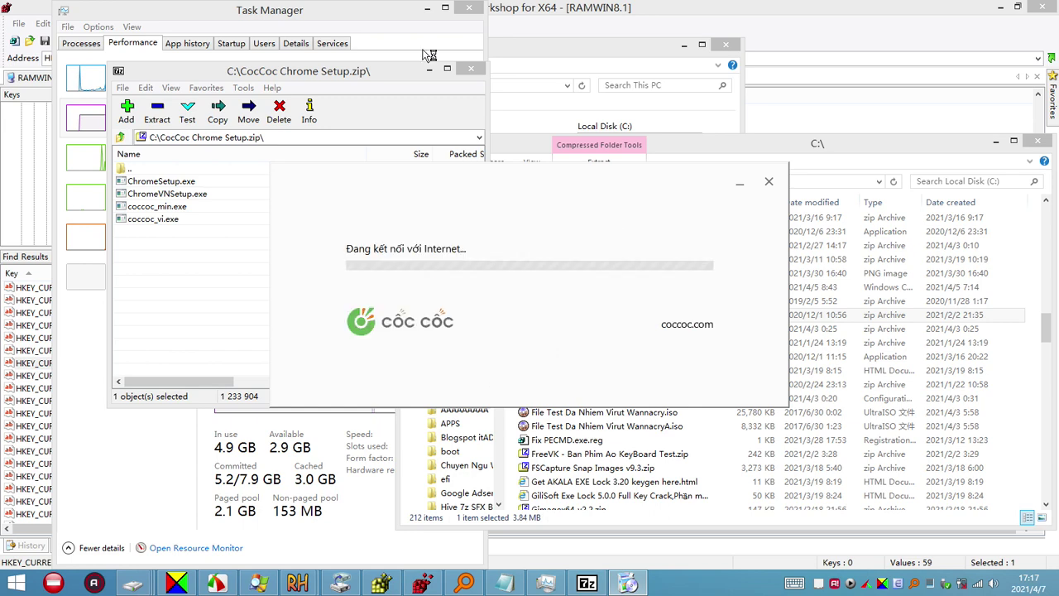
left_click(471, 71)
left_click(471, 71)
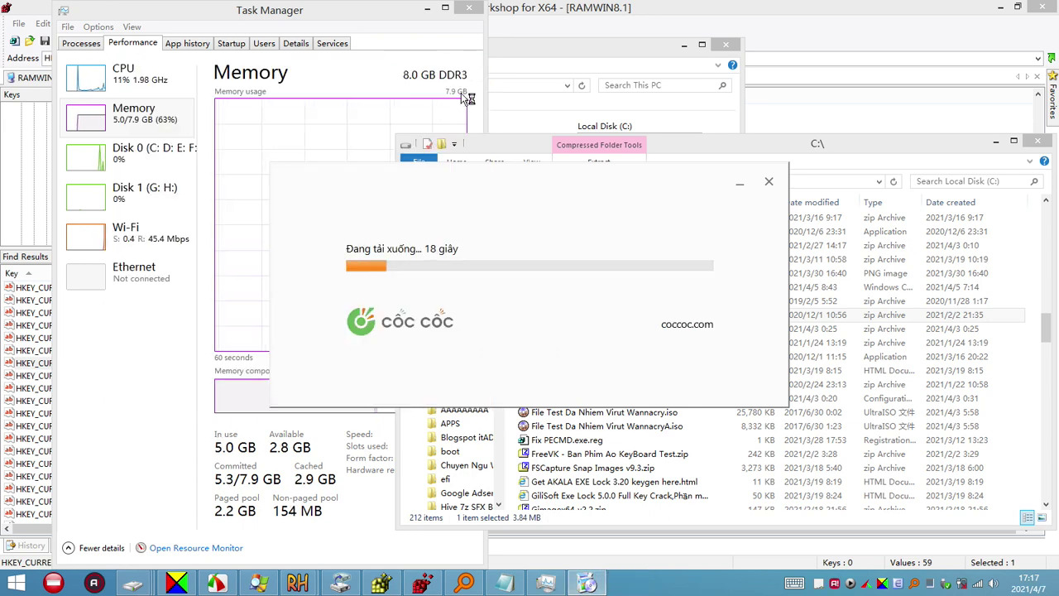
left_click(583, 48)
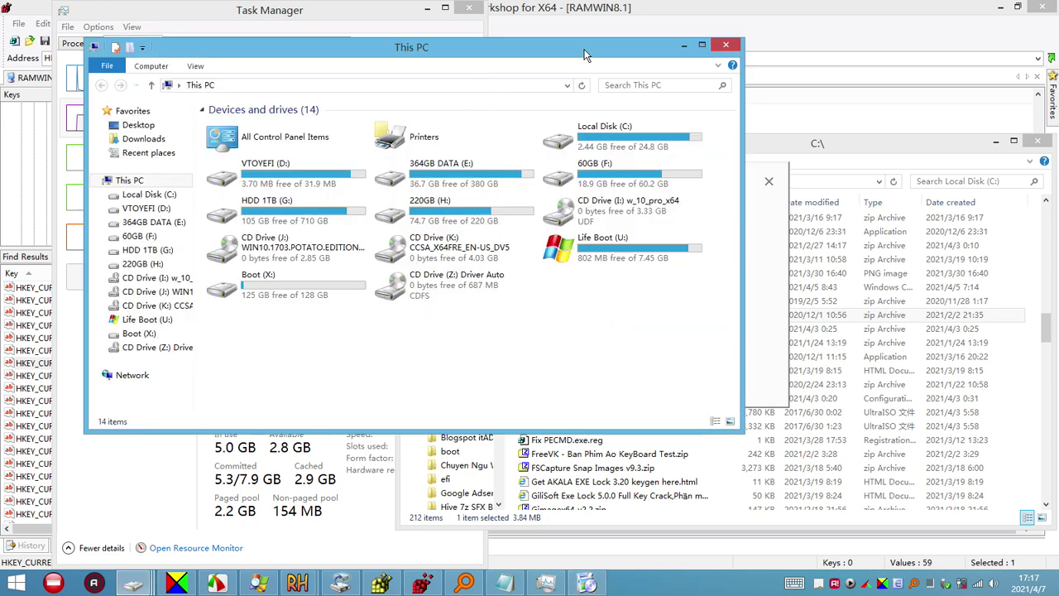
left_click(684, 47)
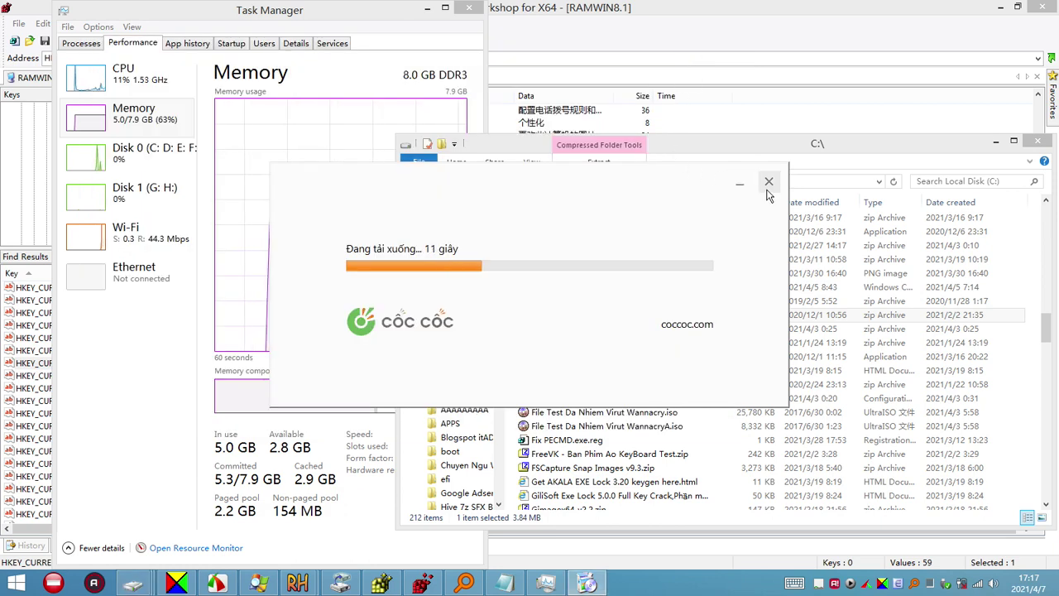
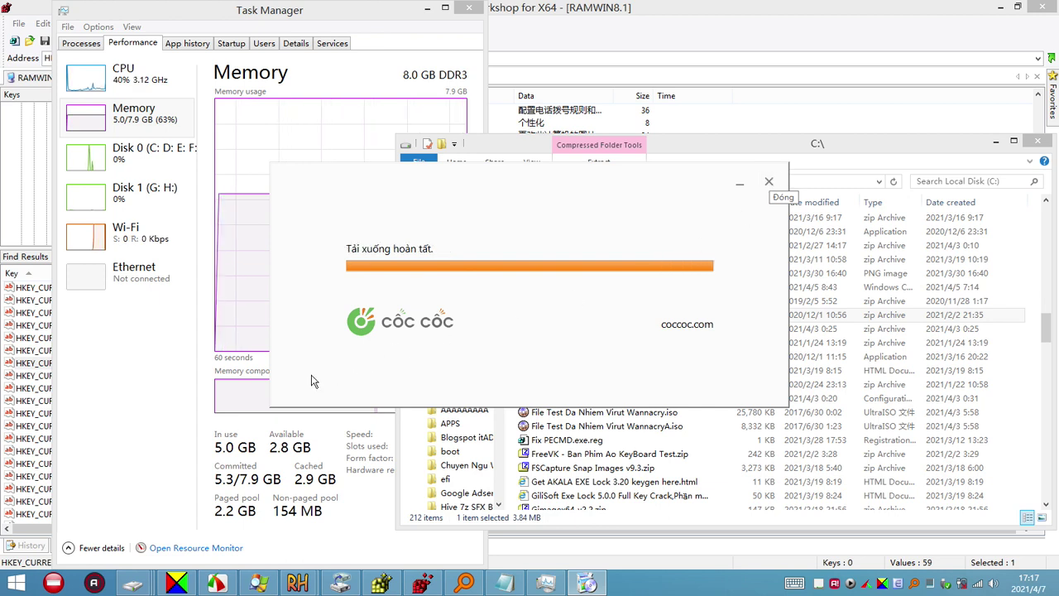
Select the CocCoc 84 setup zip and add the CocCoc Chrome Setup zip to the selection
mouse_move(228, 400)
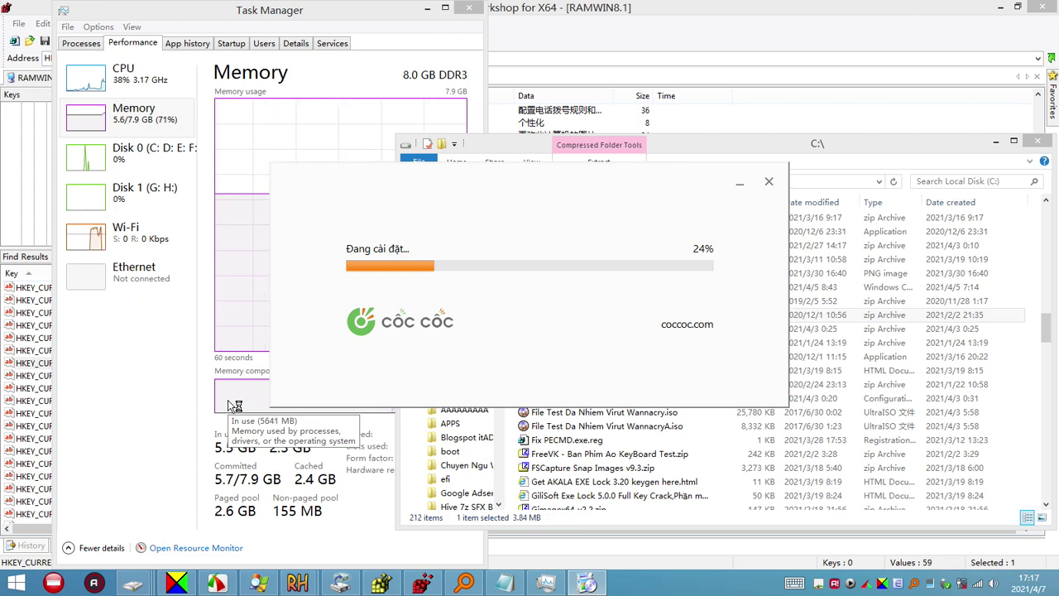
left_click(900, 366)
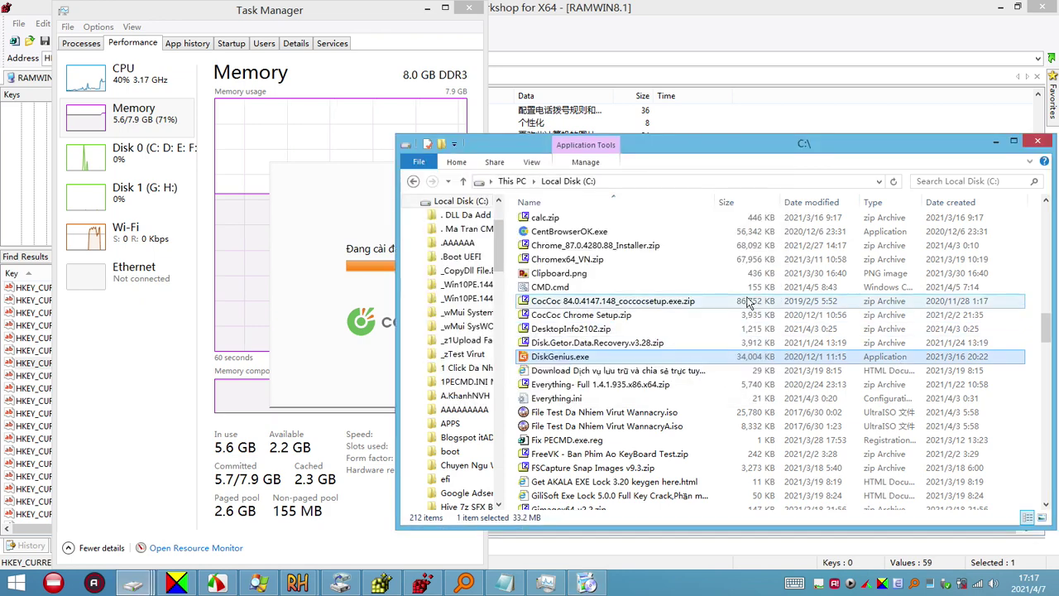
left_click(654, 303)
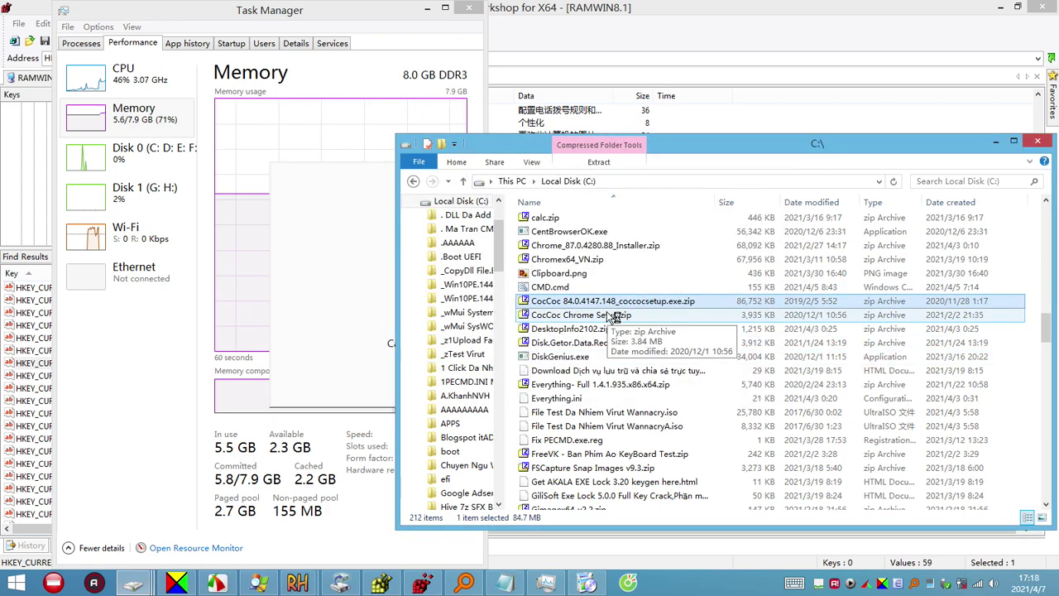
left_click(810, 309)
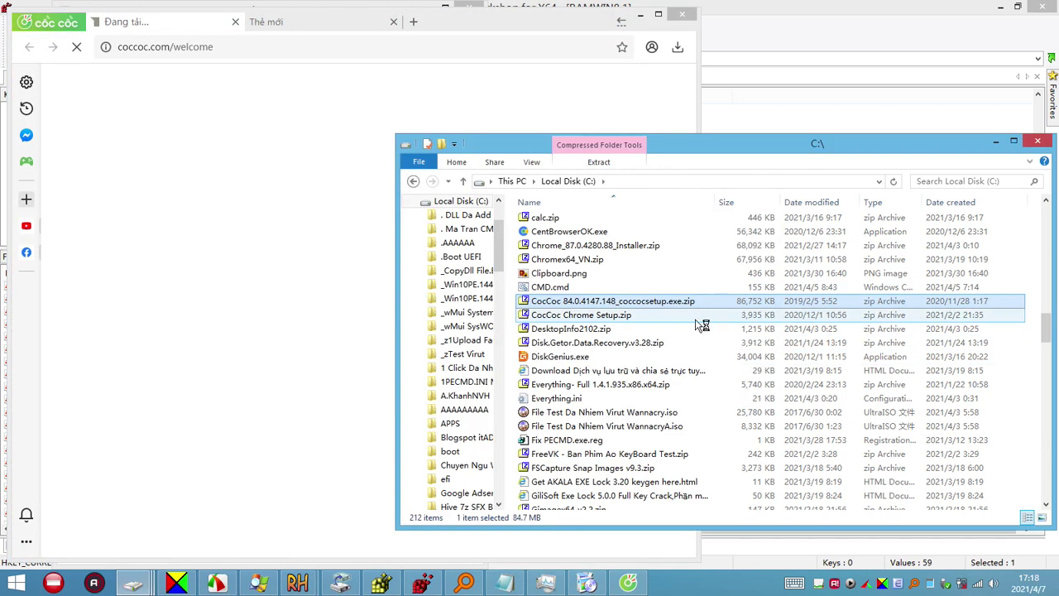
Open Chrome_87.0.4280.88_Installer.zip in 7-Zip to see the Chrome installer inside
key("Down")
key("Down")
left_click(670, 302)
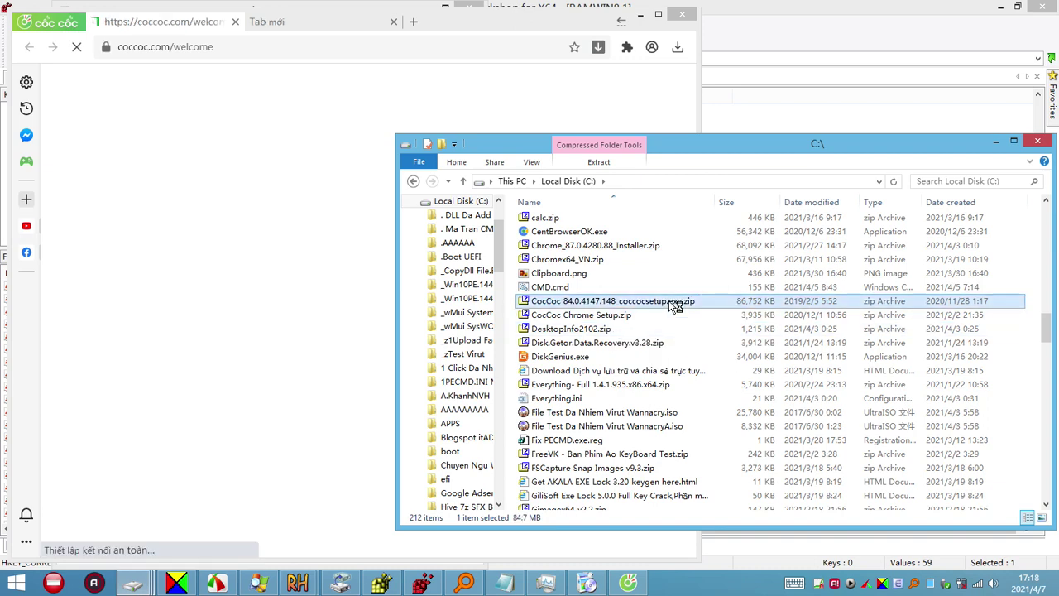
left_click(640, 247)
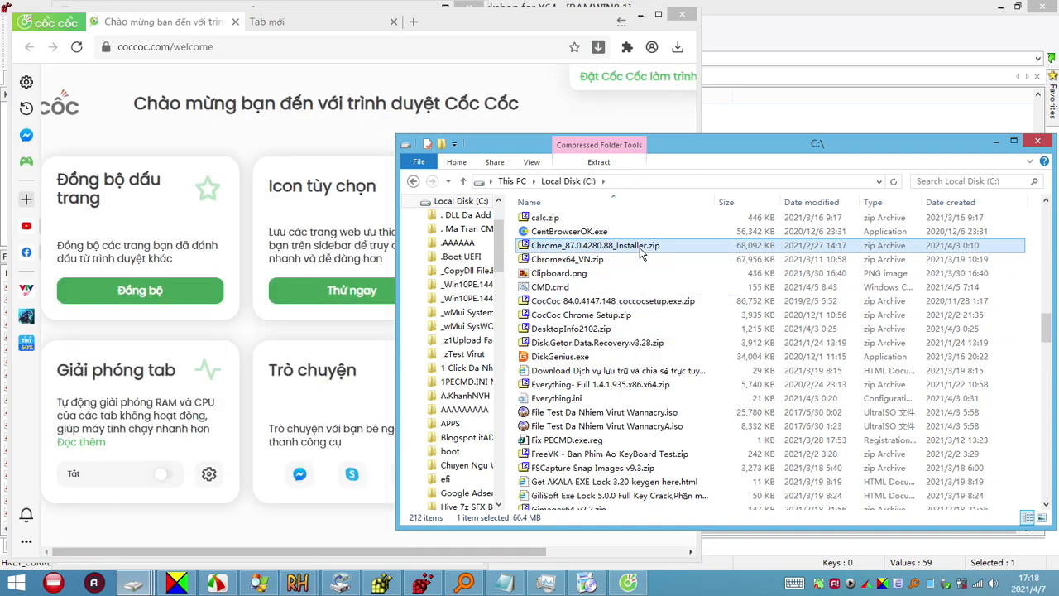
double_click(645, 253)
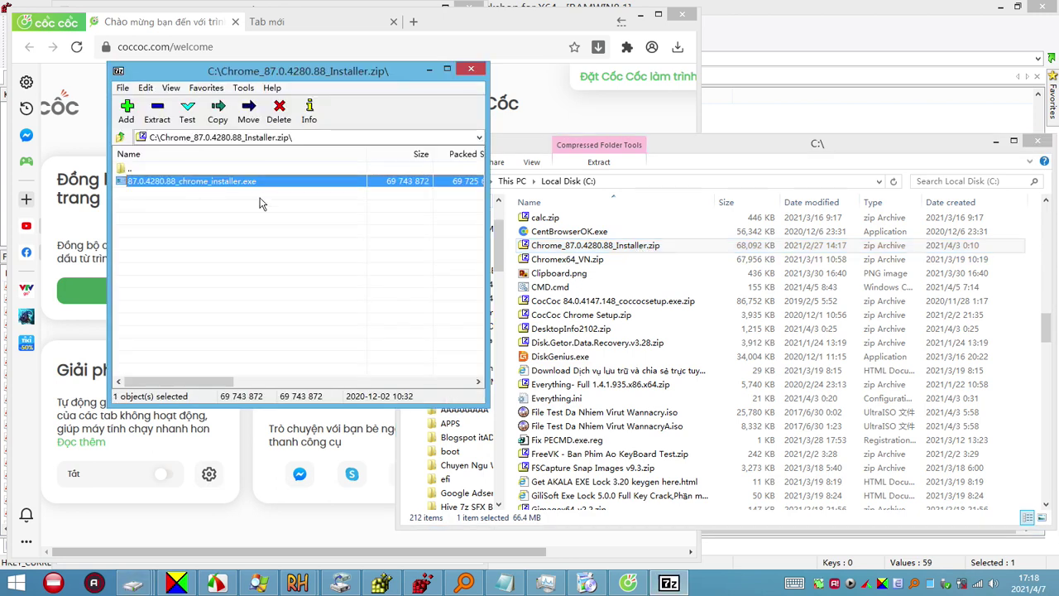
left_click(183, 181)
Search Everything for 'coc' and select the 87.0.4280.148_coccocsetup.exe result
left_click(913, 583)
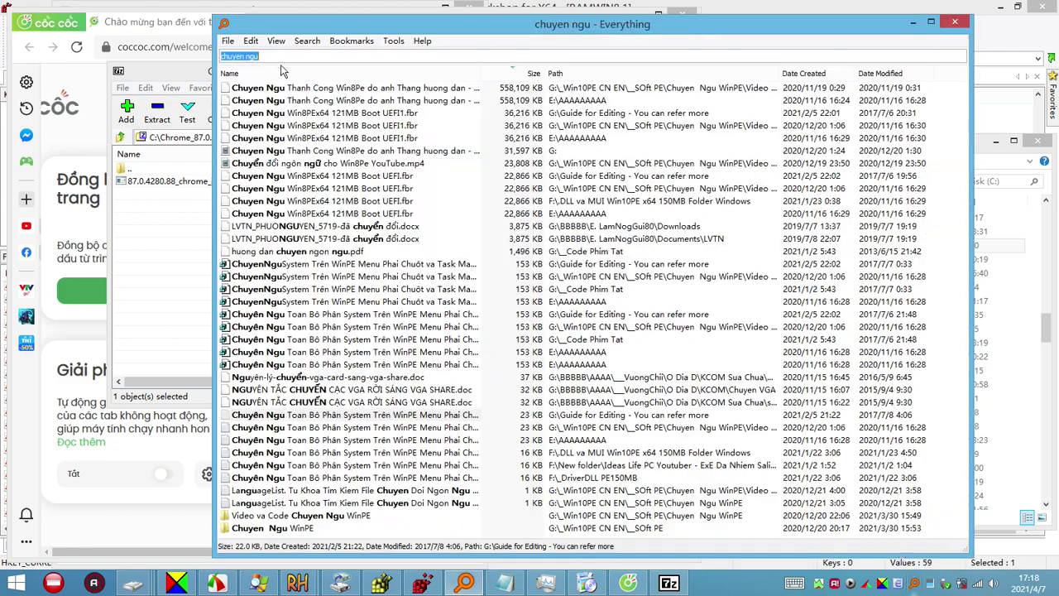
type("coco")
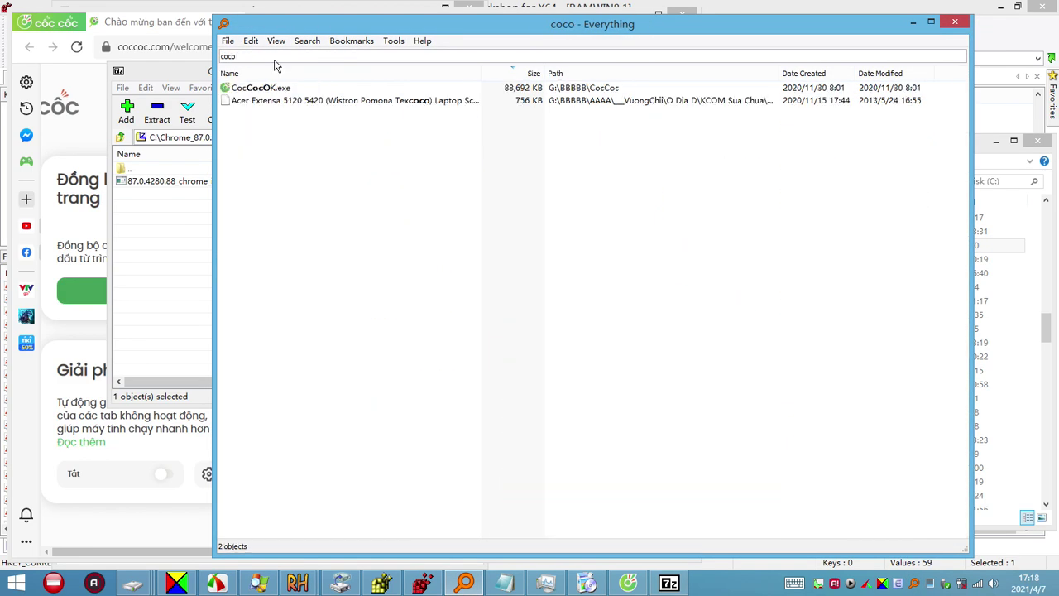
key("BackSpace")
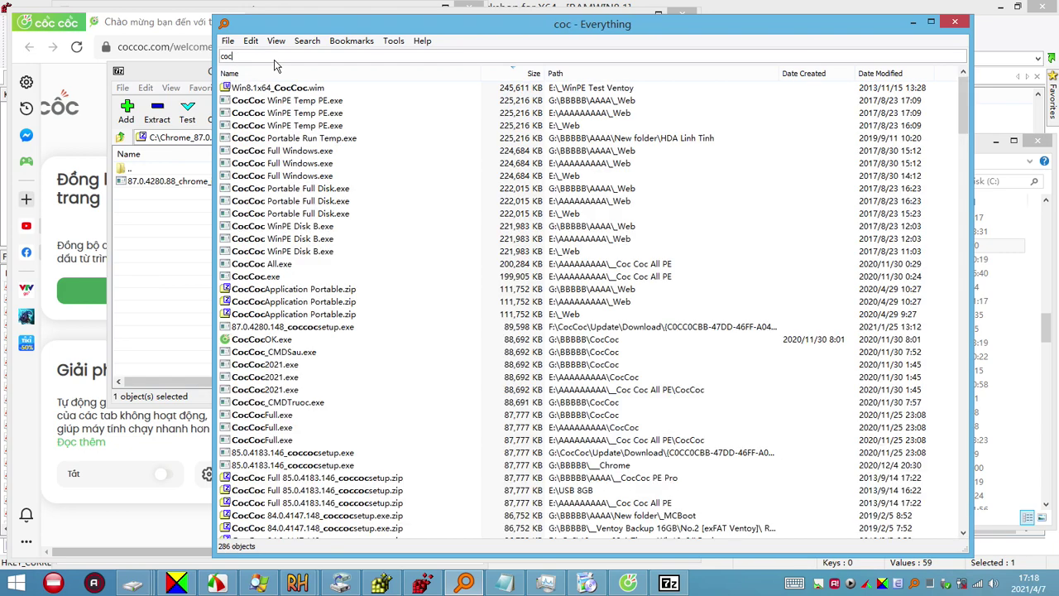
type("coc")
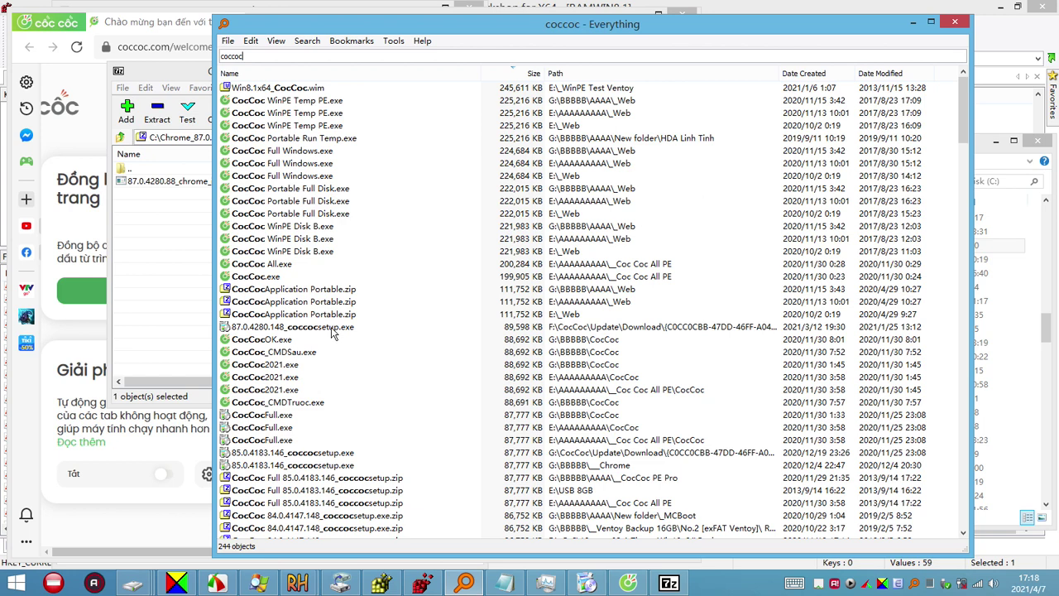
left_click(331, 329)
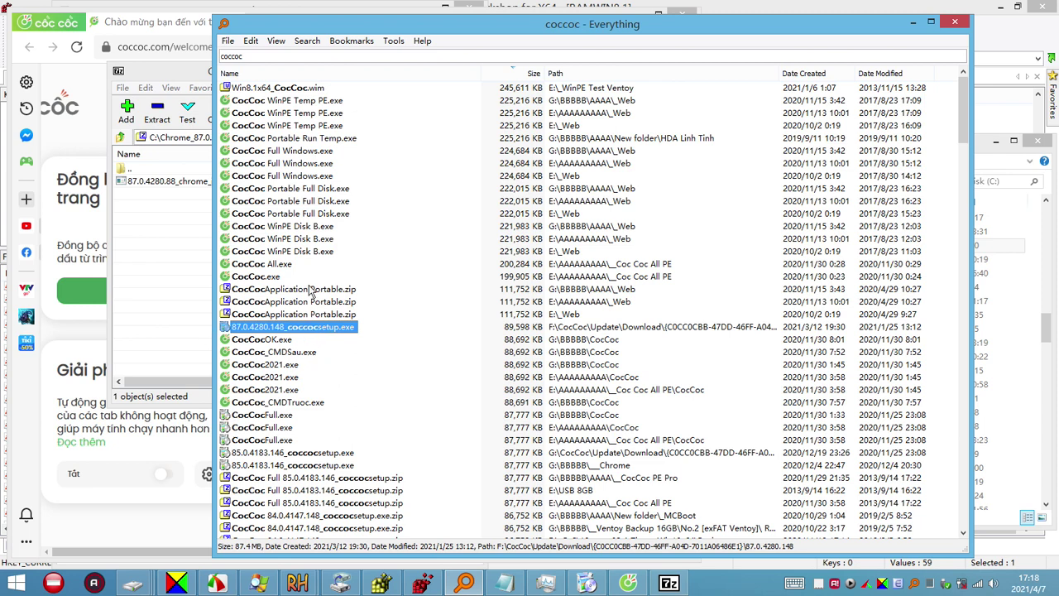
Search for 'chrome', select 87.0.4280.88_chrome_installer.exe, then close Everything
left_click(263, 57)
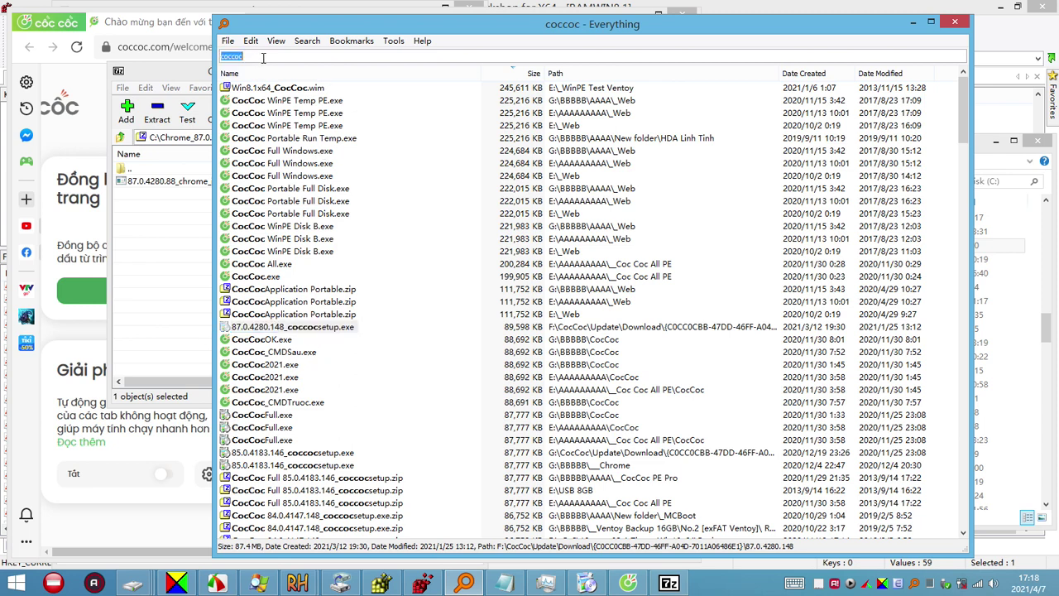
type("chrome")
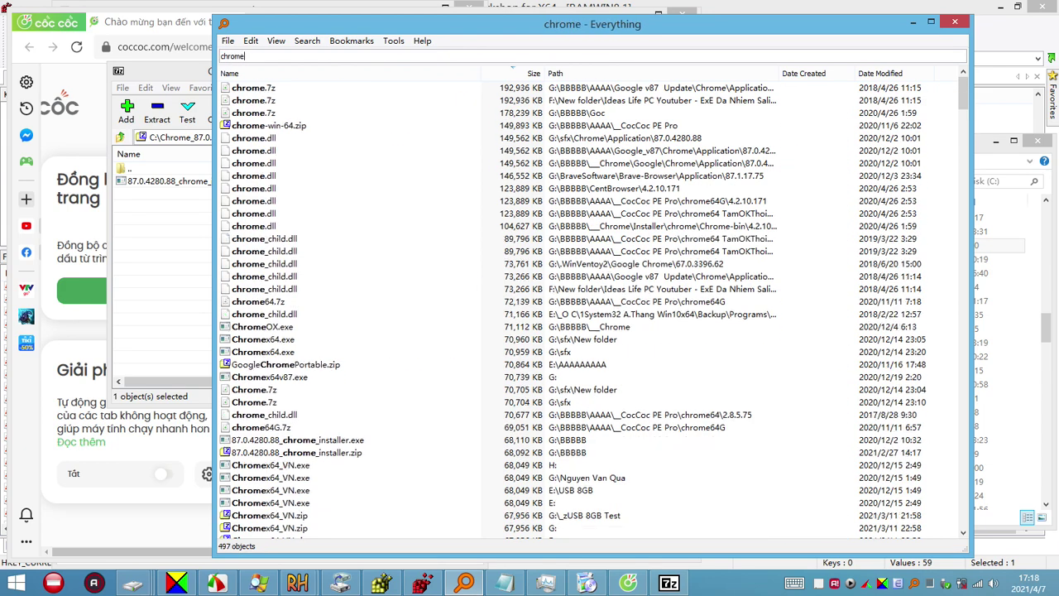
left_click(315, 443)
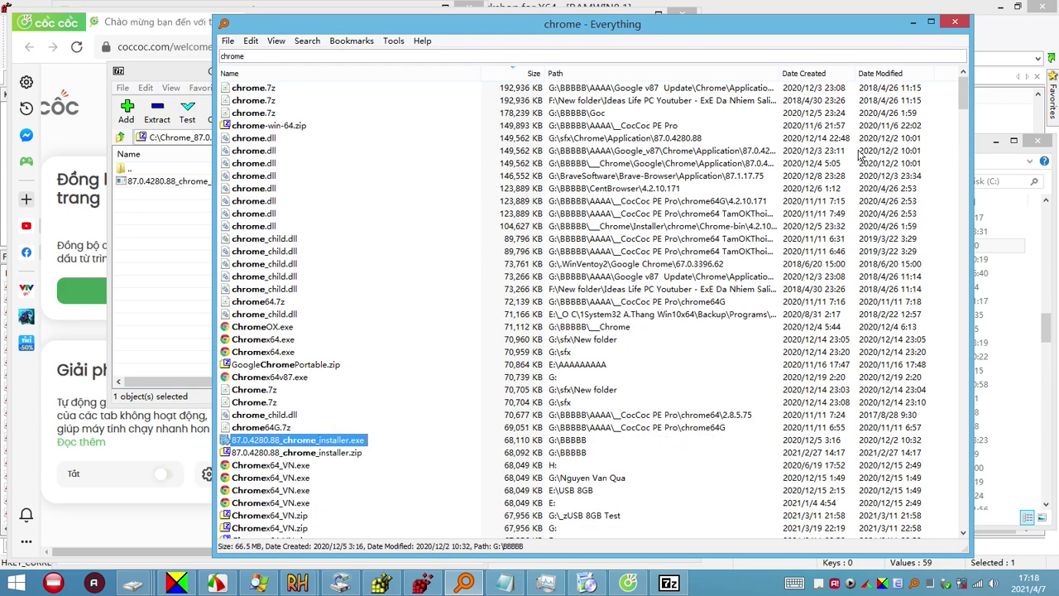
left_click(956, 23)
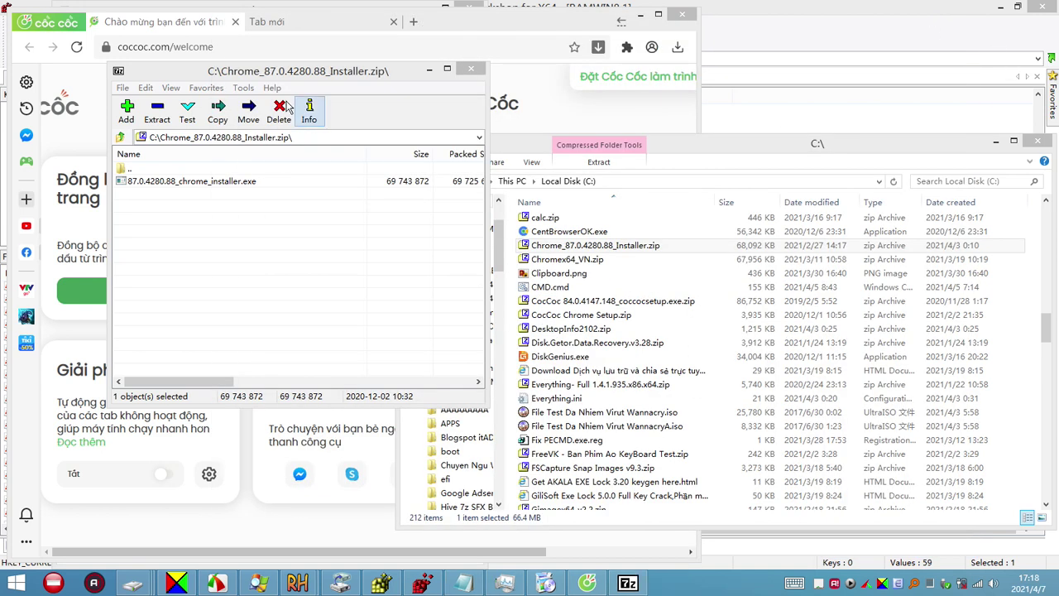
Close 7-Zip, minimize Cốc Cốc, and open its install folder from the desktop shortcut
left_click(470, 70)
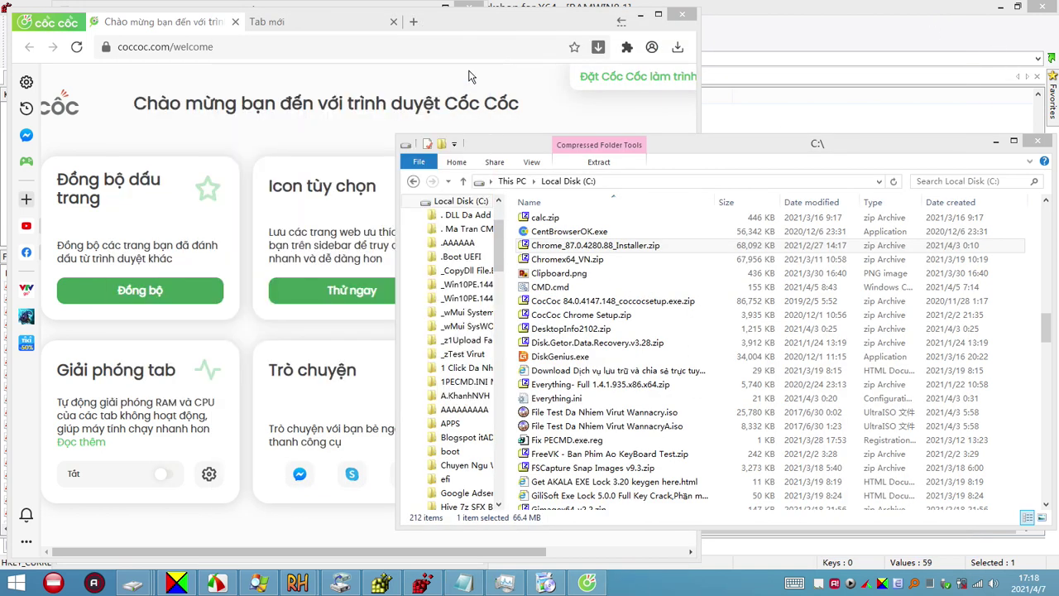
left_click(658, 14)
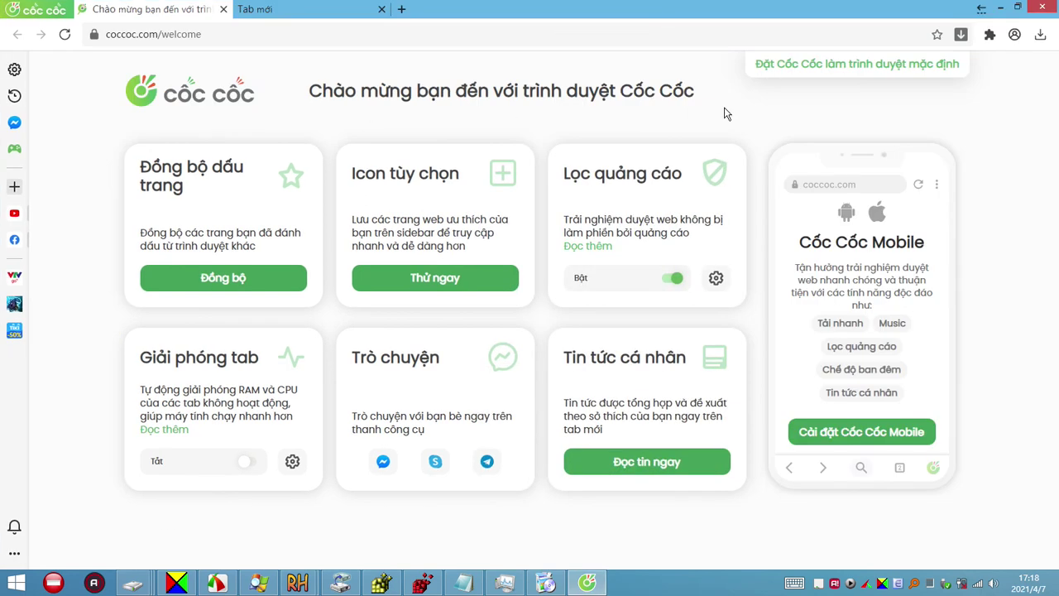
left_click(215, 34)
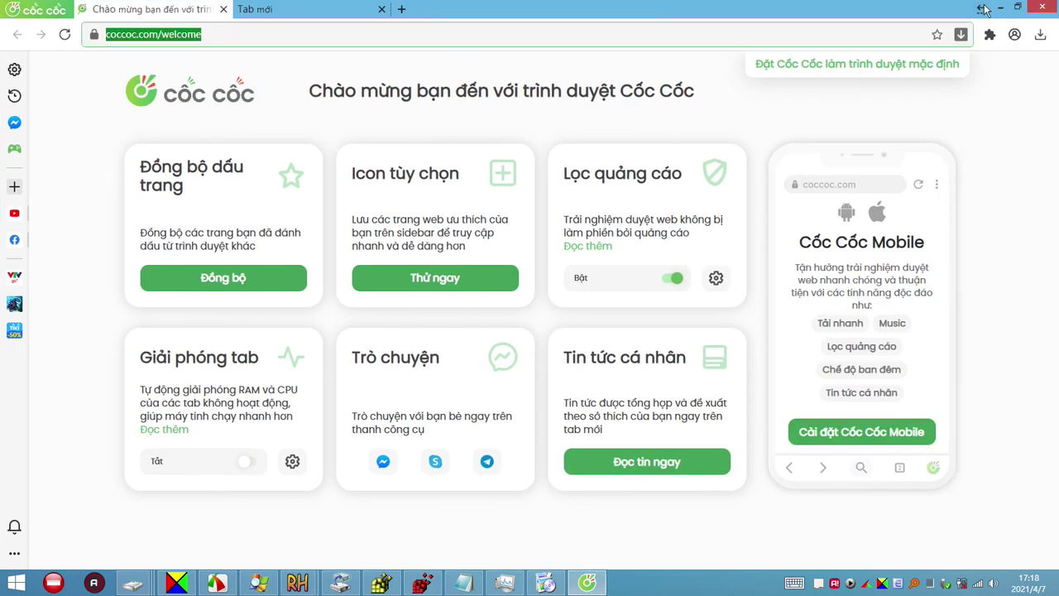
left_click(1000, 7)
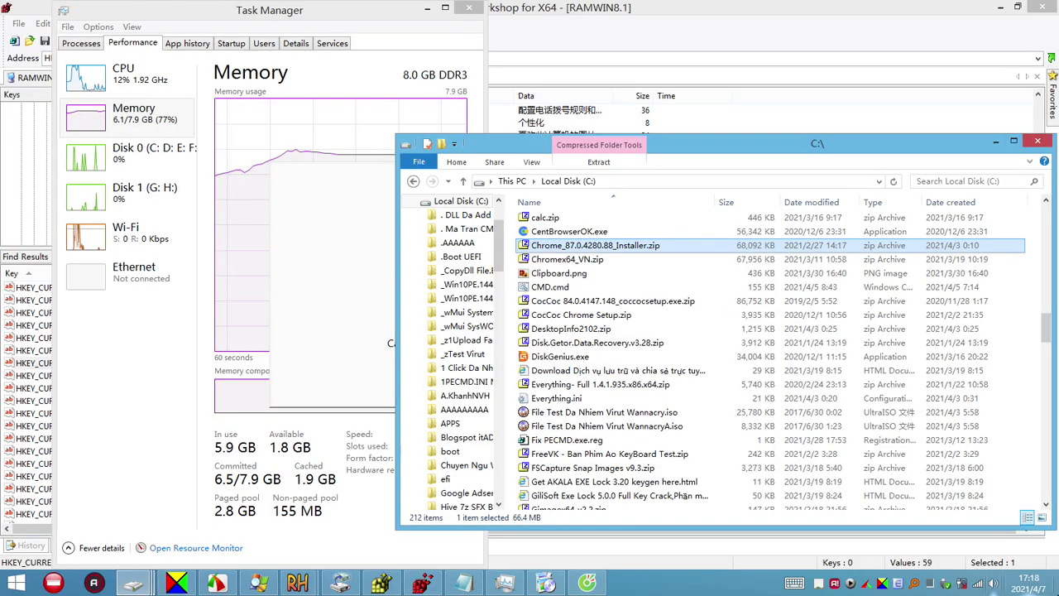
left_click(1048, 589)
left_click(75, 25)
right_click(76, 23)
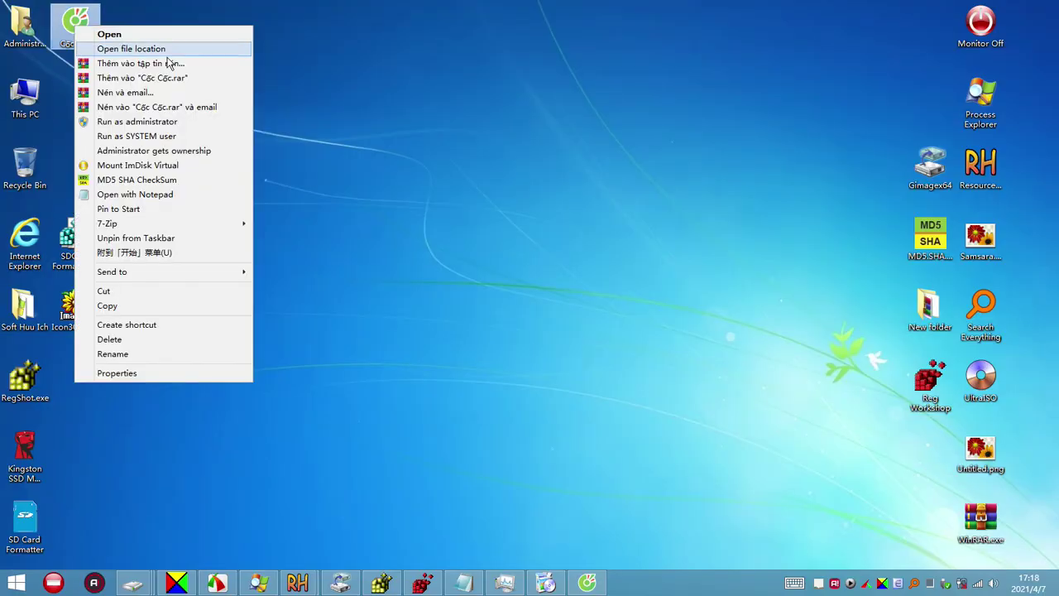
left_click(169, 45)
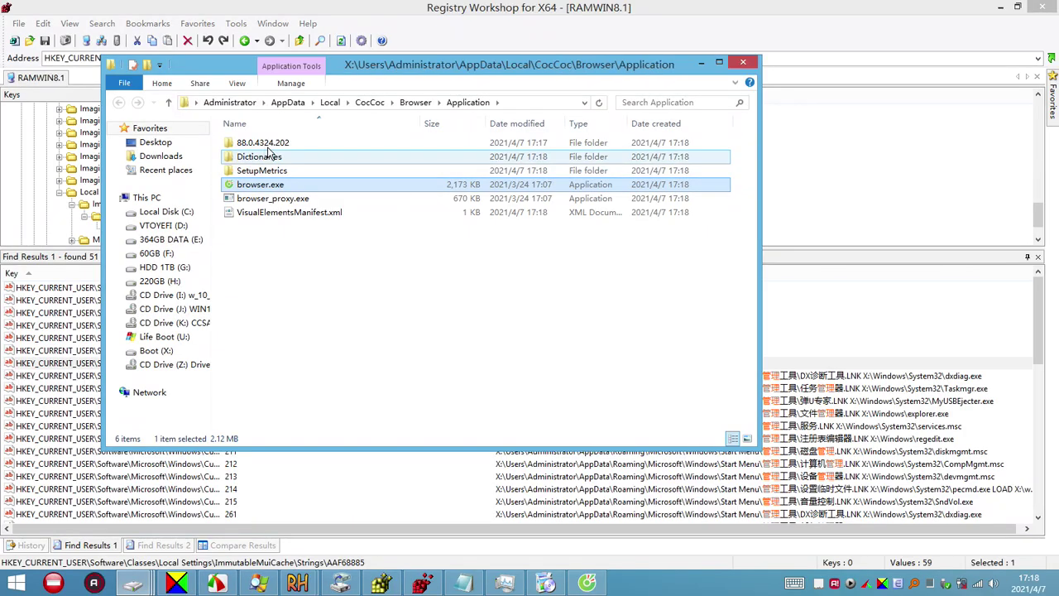
Delete browser.7z from the 88.0.4324.202\Installer folder
left_click(277, 147)
double_click(283, 148)
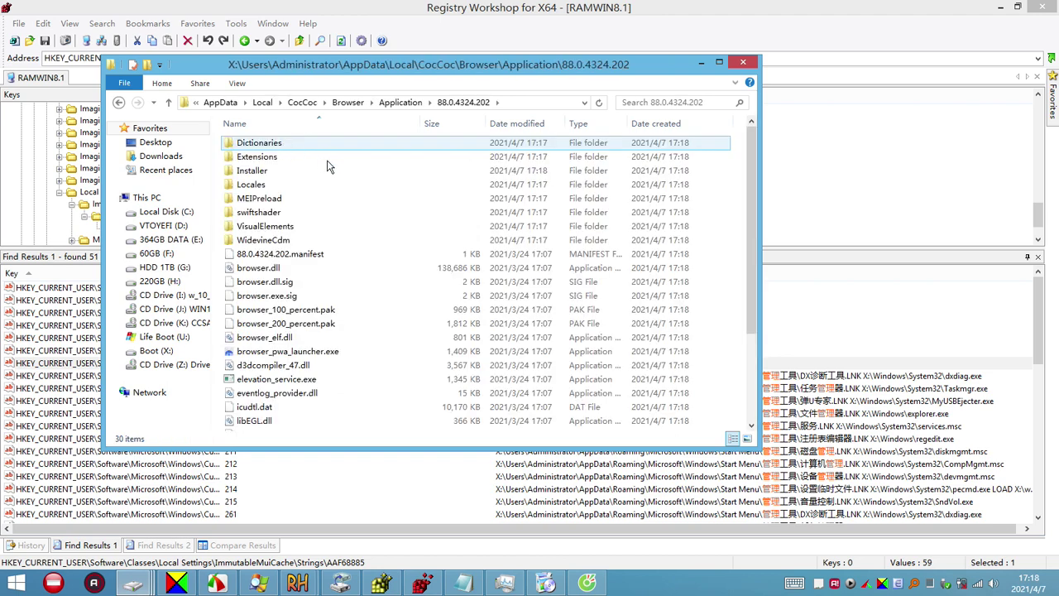
double_click(261, 170)
left_click(274, 149)
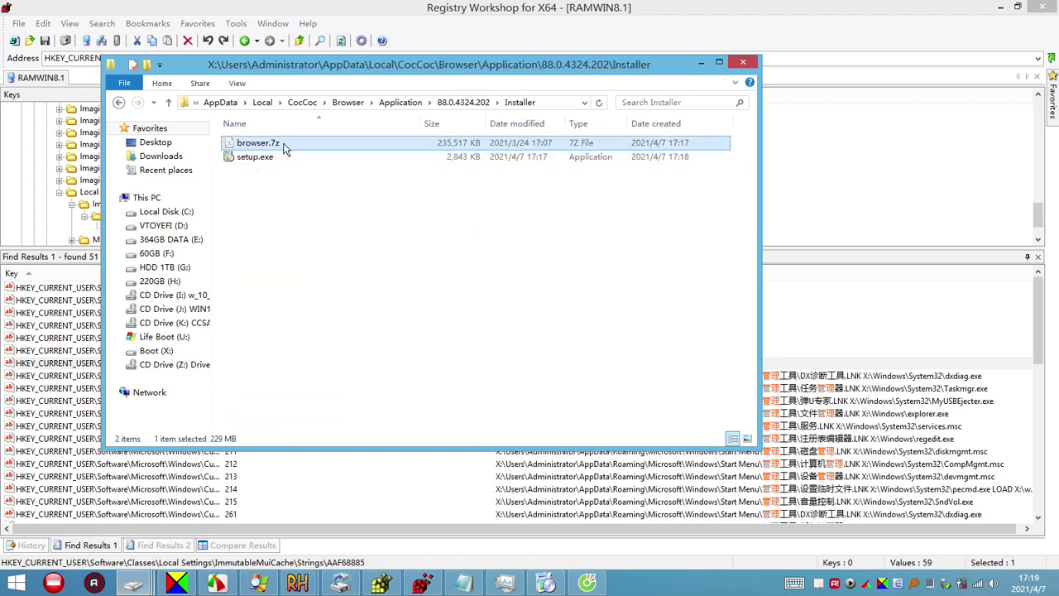
right_click(283, 148)
left_click(323, 401)
left_click(571, 349)
Go up to the Local folder and check the CocCoc folder's properties
left_click(313, 103)
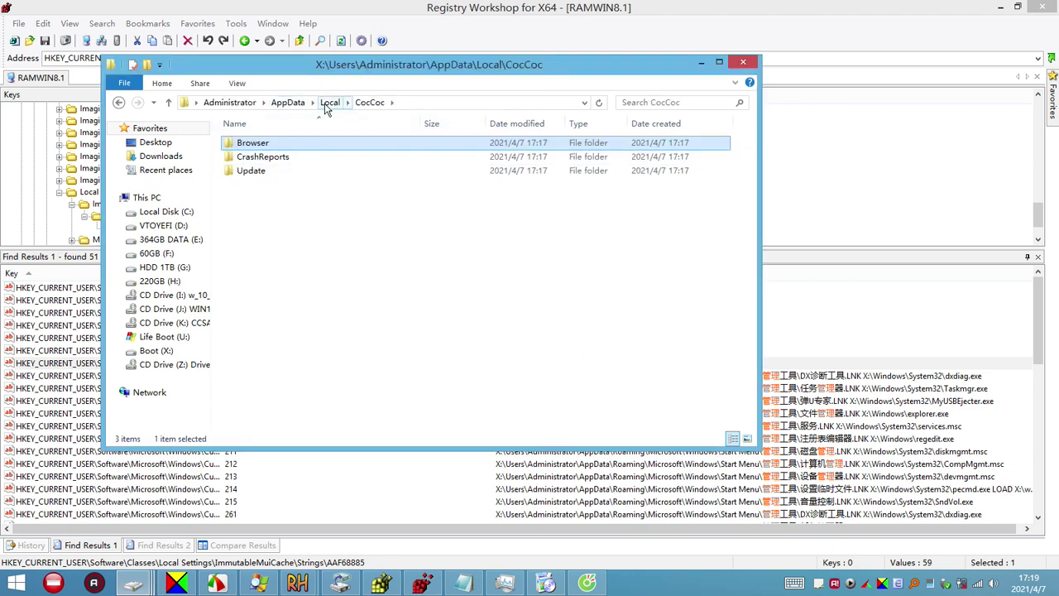
left_click(329, 103)
right_click(248, 160)
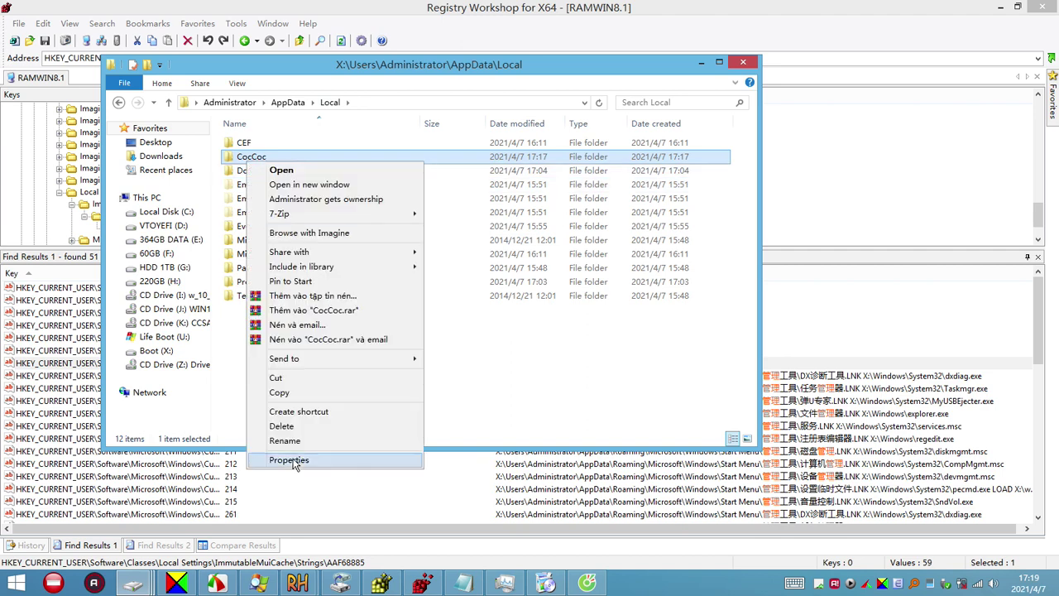
left_click(294, 461)
left_click(503, 174)
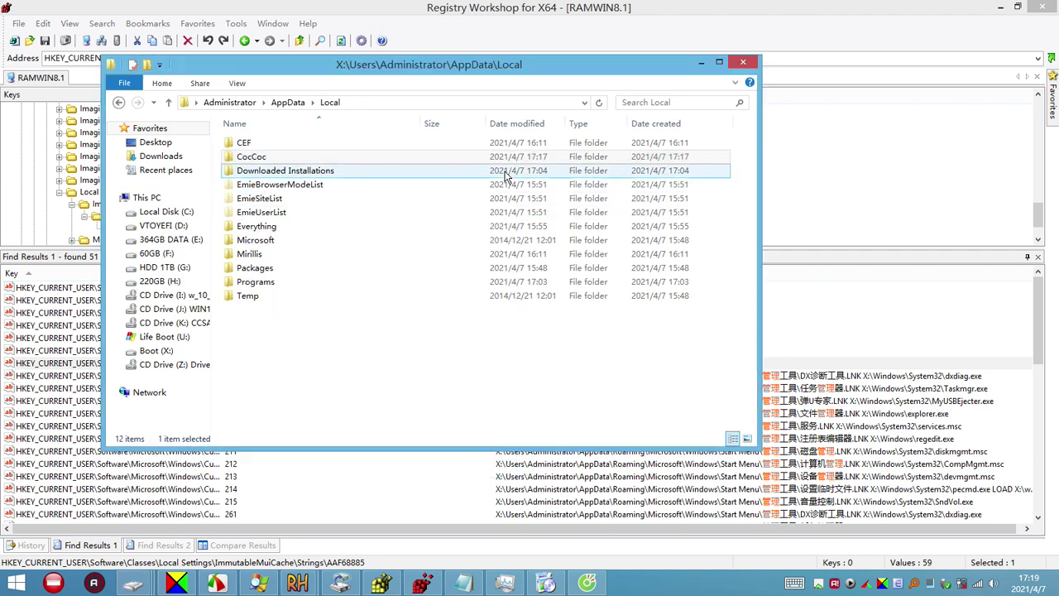
Browse CocCoc's CrashReports and Update folders, reaching Install's subfolder with 88.0.4324.202_coccocsetup.exe
double_click(249, 157)
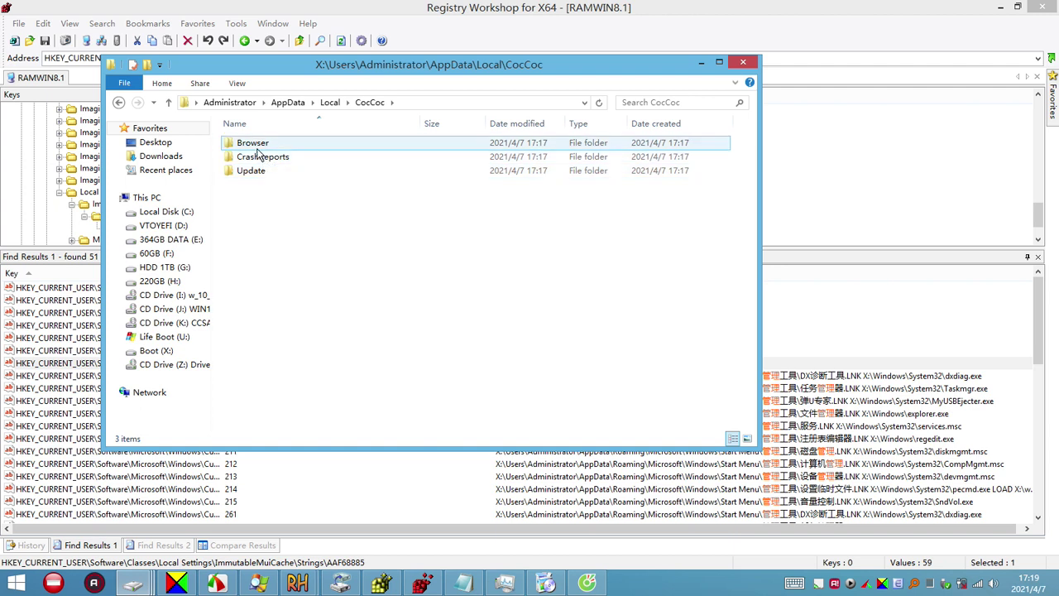
double_click(263, 157)
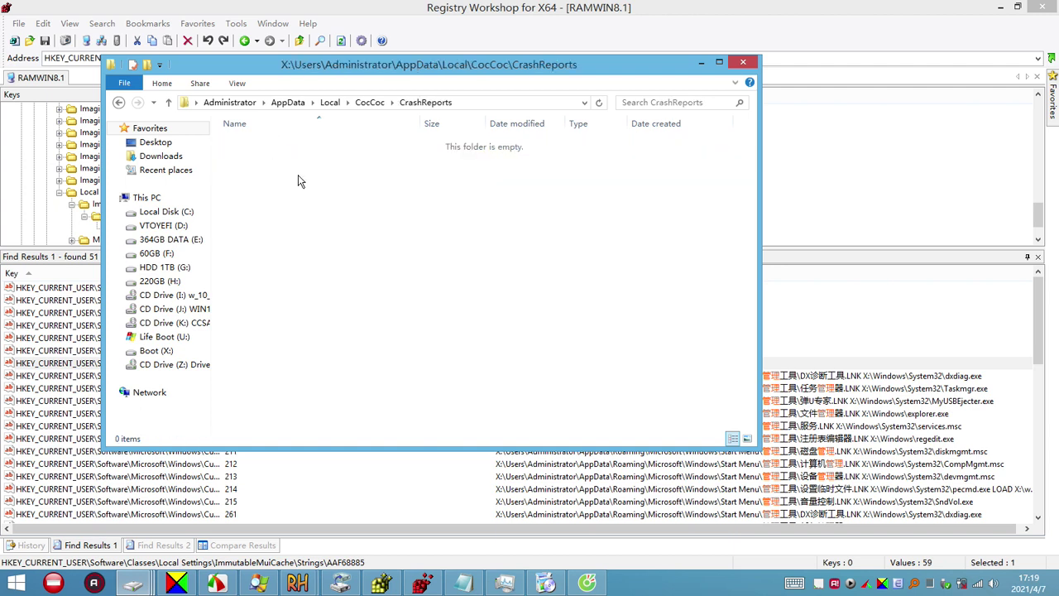
left_click(369, 103)
double_click(241, 171)
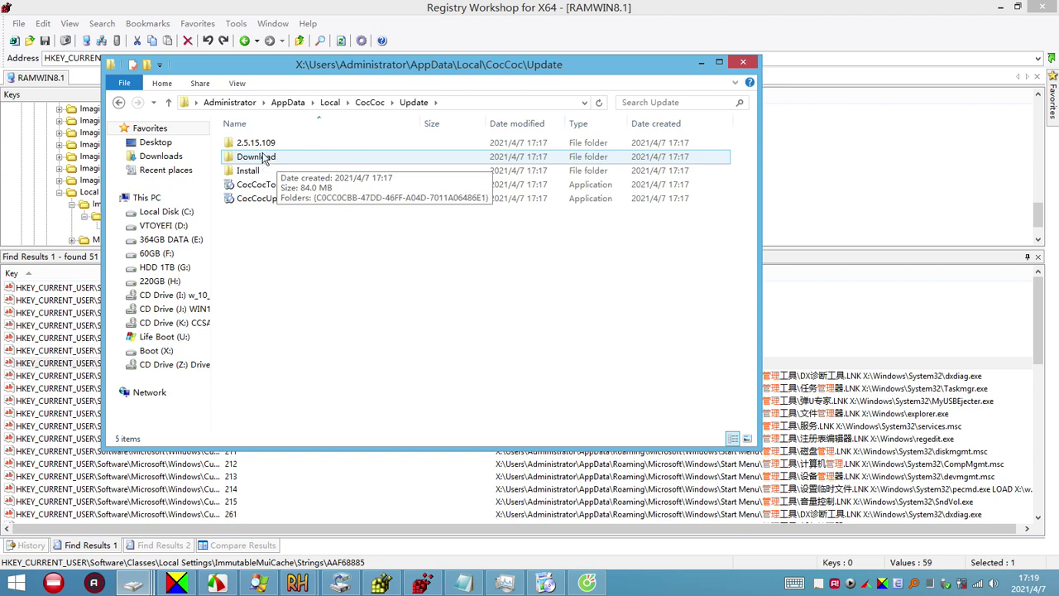
double_click(254, 143)
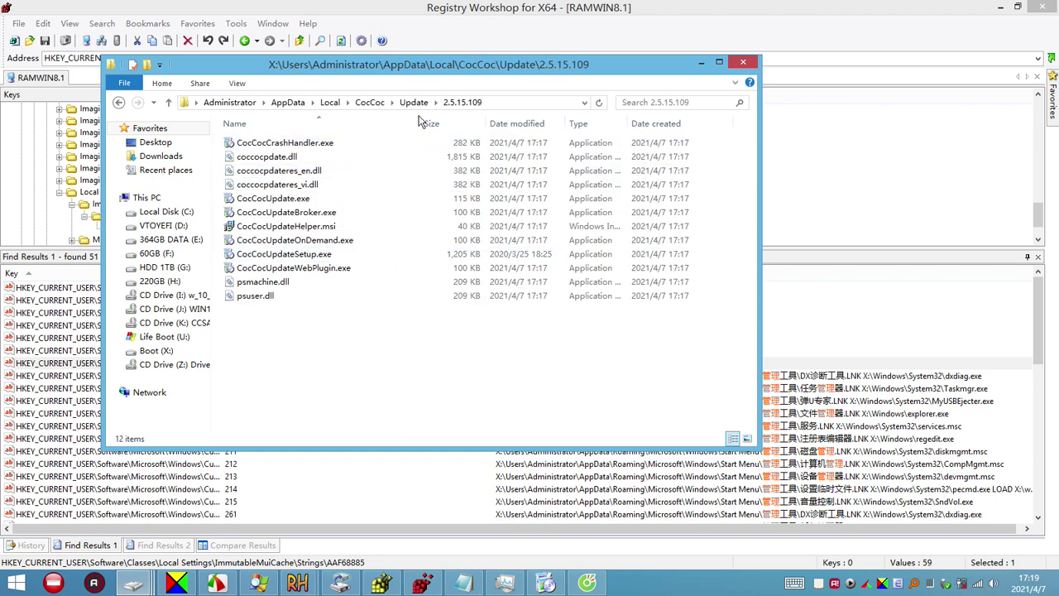
left_click(413, 102)
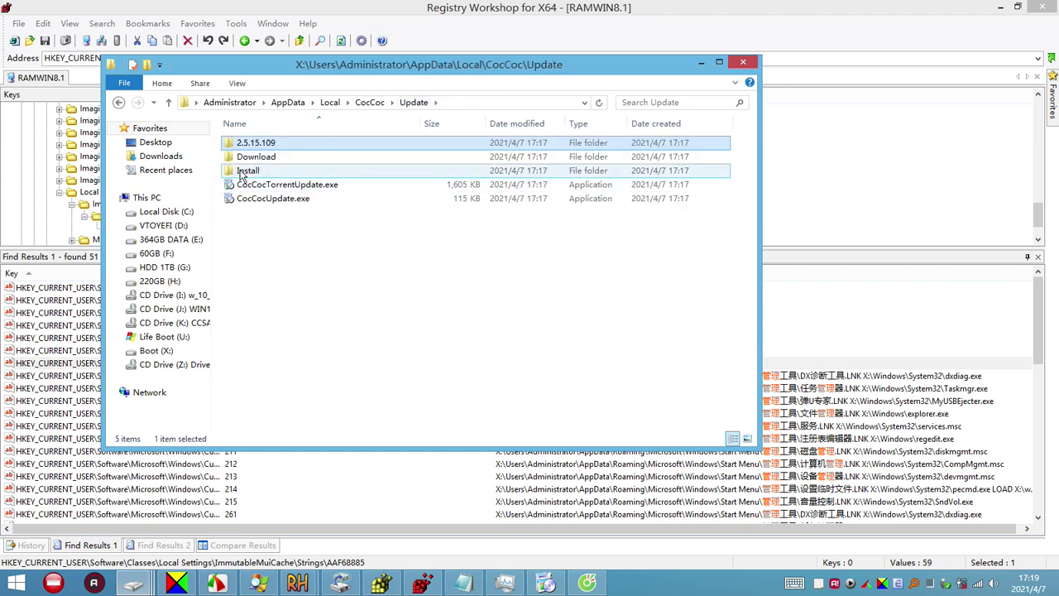
double_click(245, 172)
double_click(319, 145)
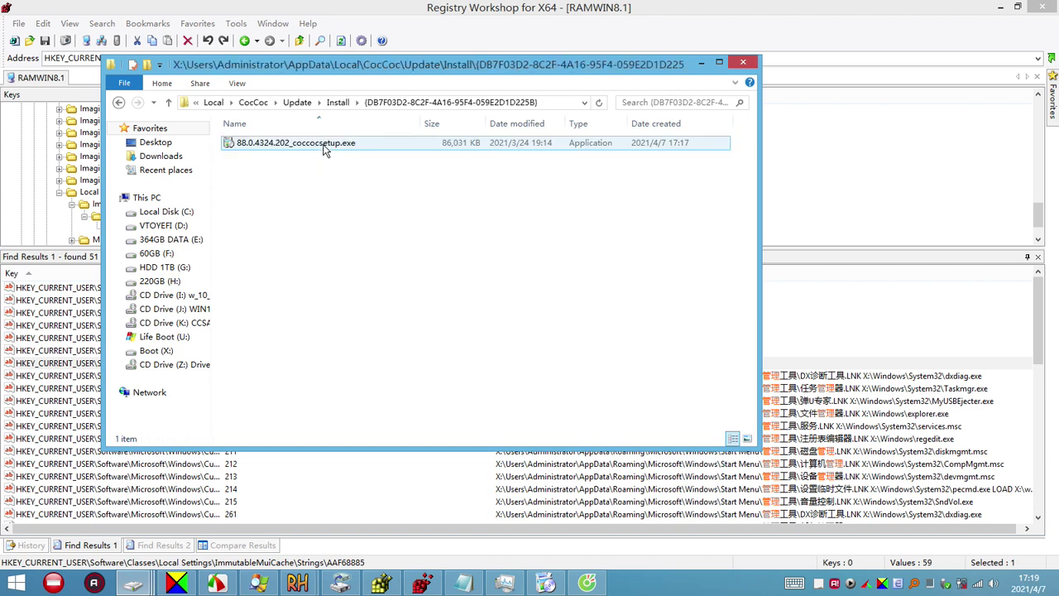
left_click(306, 150)
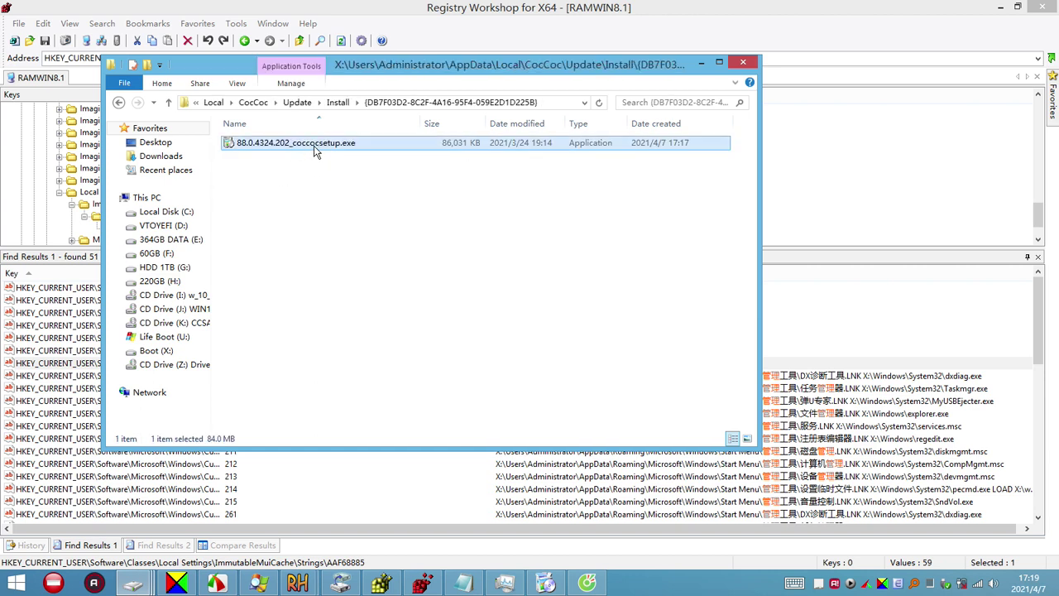
Use 7-Zip Add to archive to zip 88.0.4324.202_coccocsetup.exe at Normal compression
right_click(260, 146)
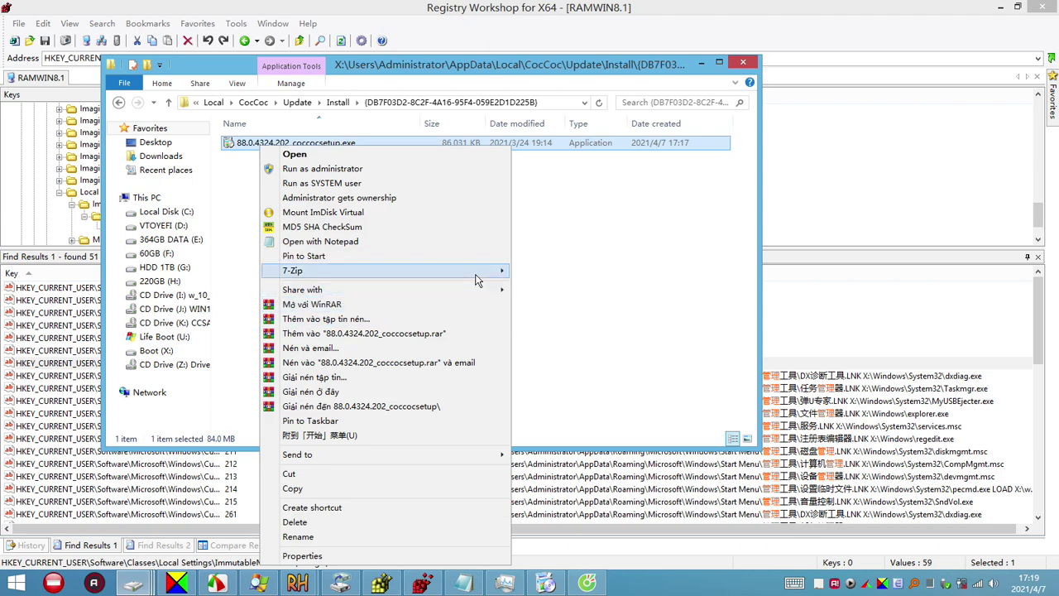
mouse_move(476, 280)
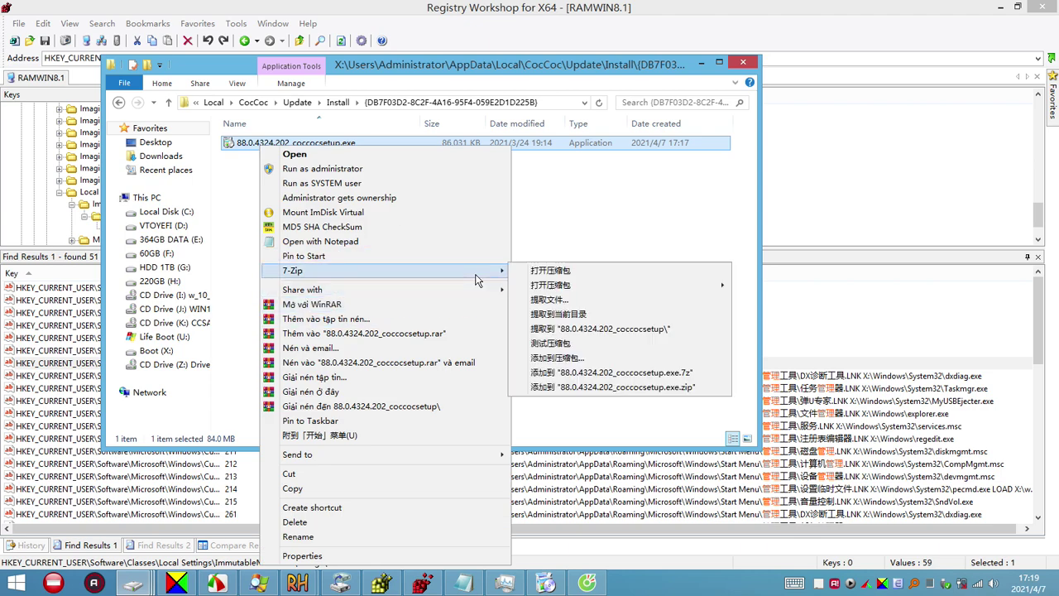
left_click(573, 359)
left_click(468, 143)
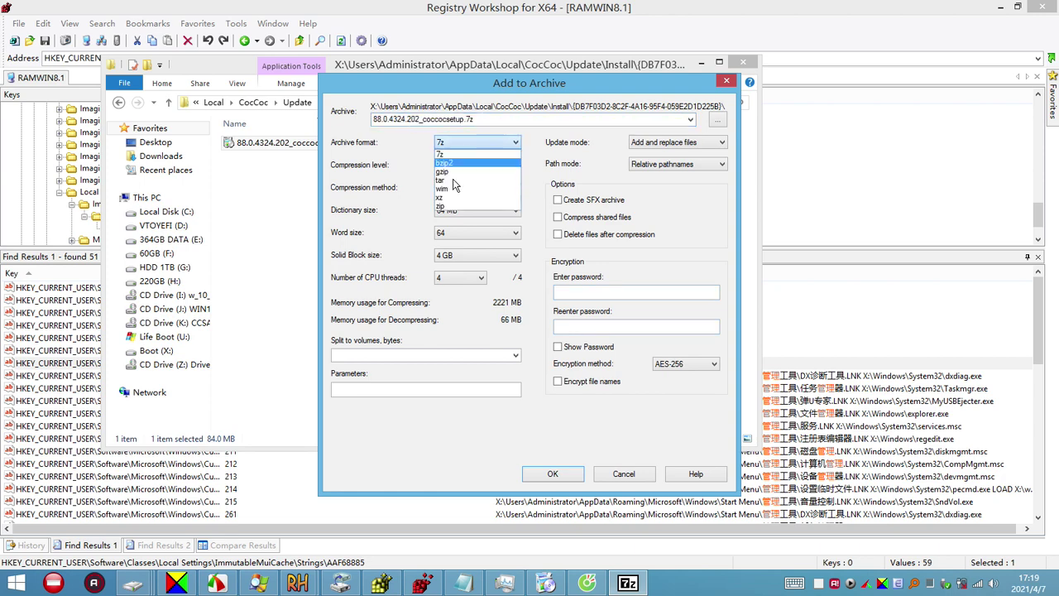
left_click(488, 205)
left_click(493, 168)
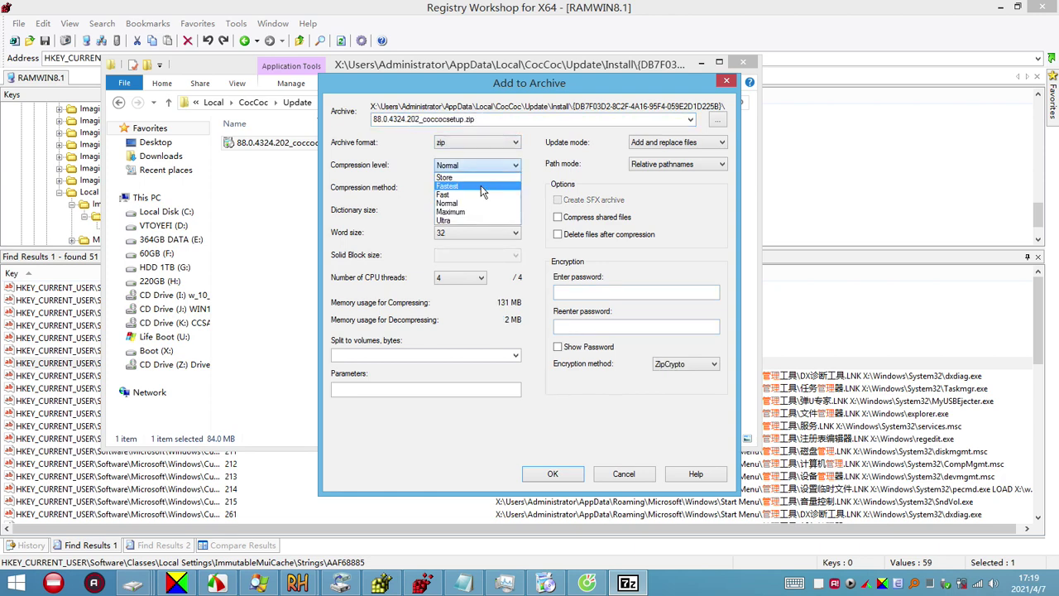
left_click(488, 166)
left_click(553, 475)
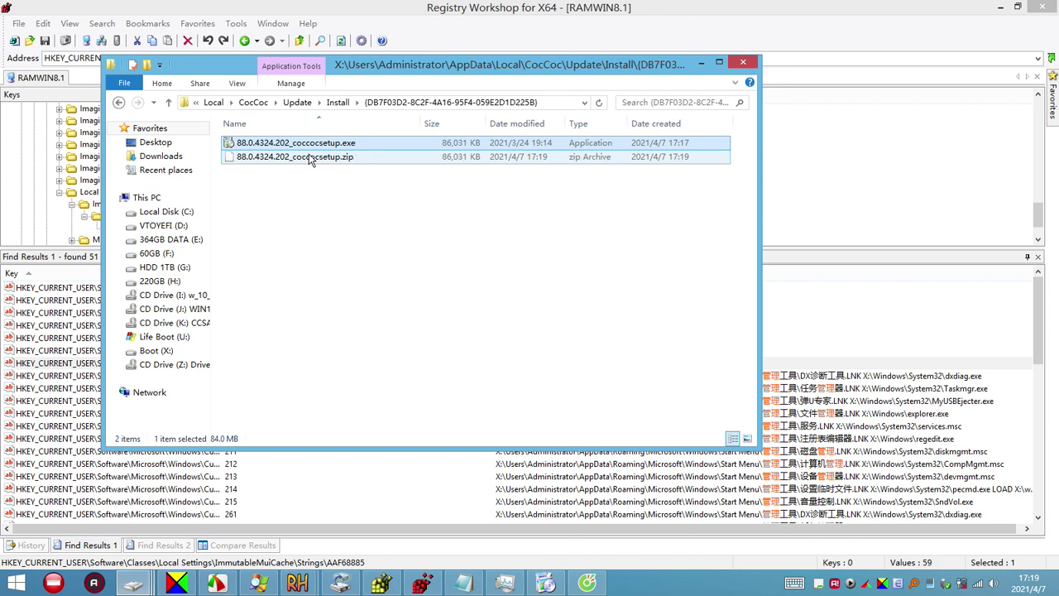
left_click(325, 163)
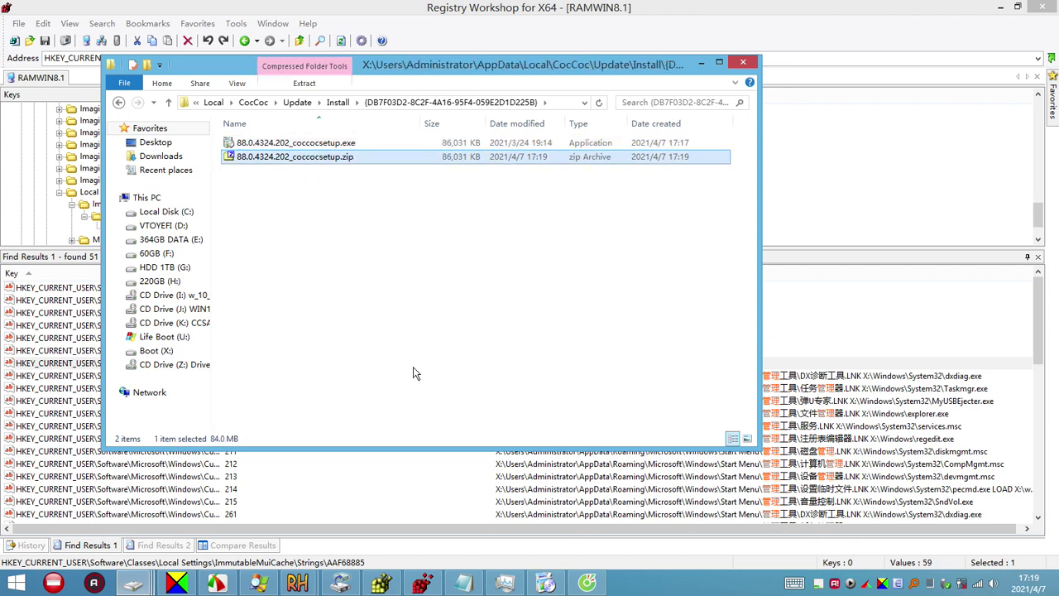
Switch to This PC, select the HDD 1TB (G:) drive, and minimize Cốc Cốc
mouse_move(133, 583)
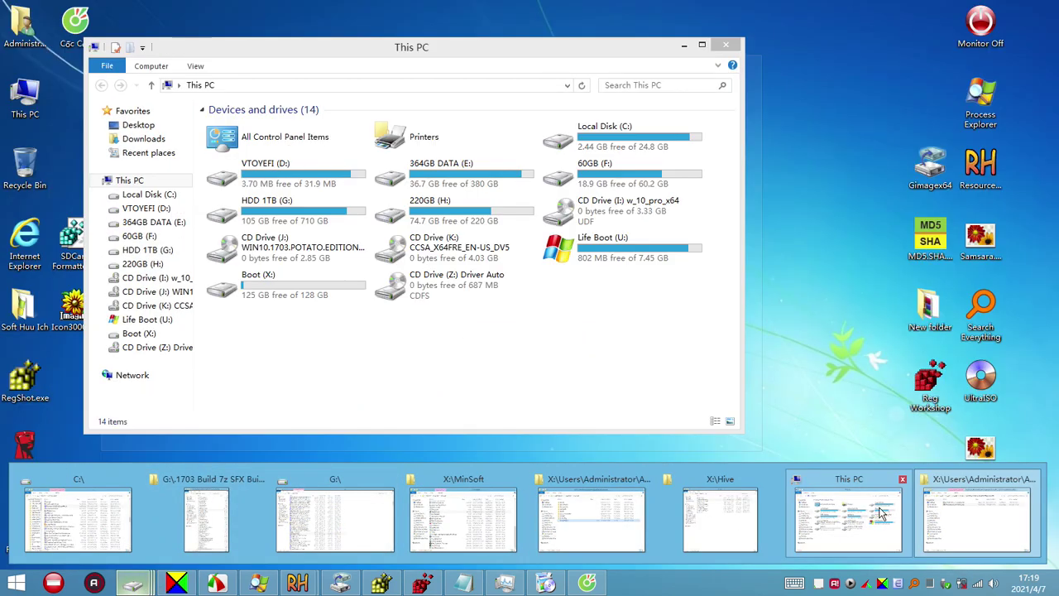
left_click(881, 513)
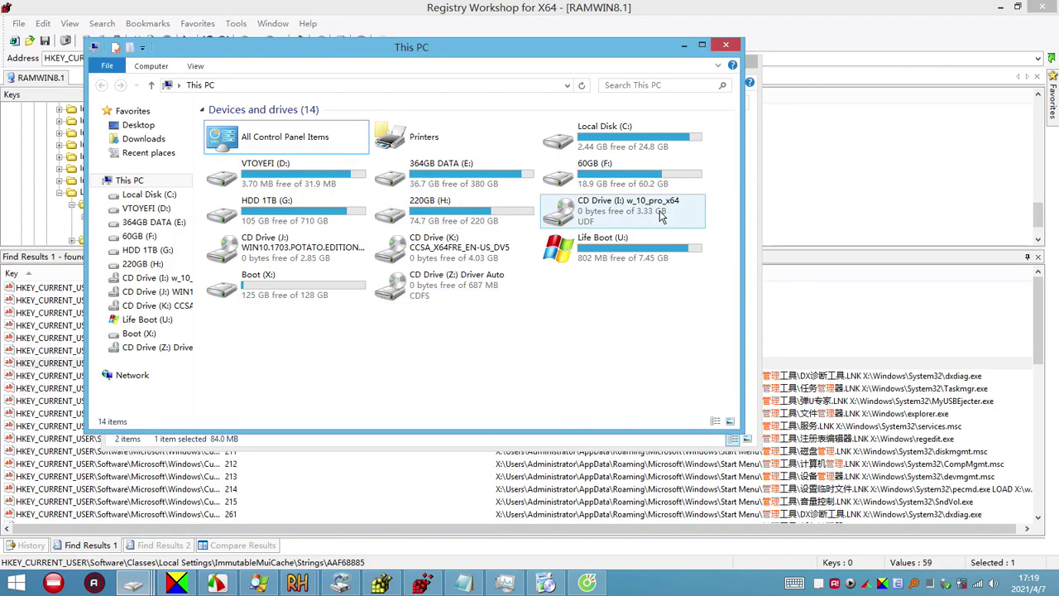
left_click(290, 214)
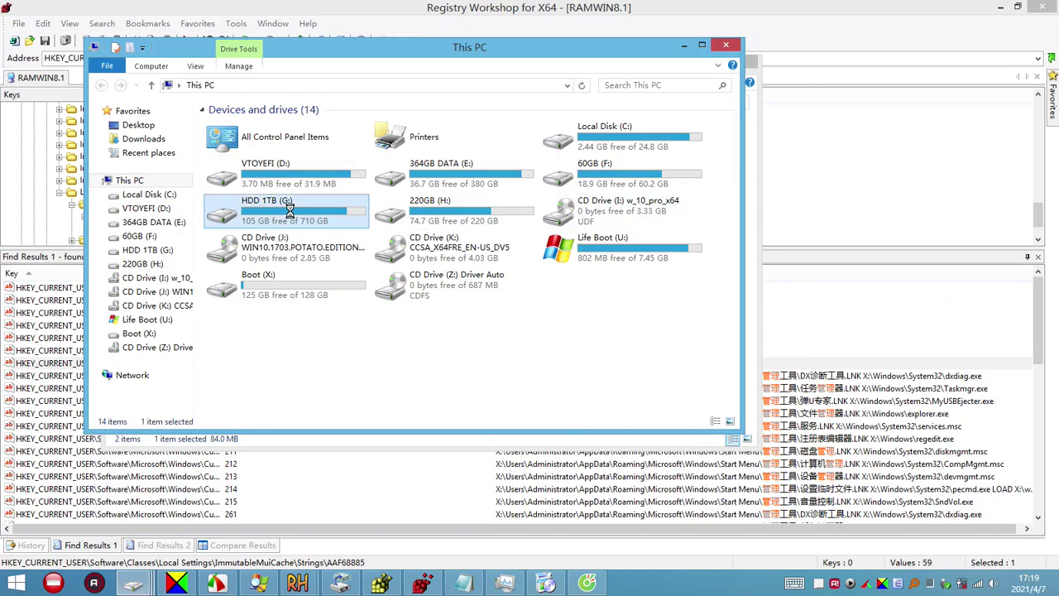
right_click(322, 219)
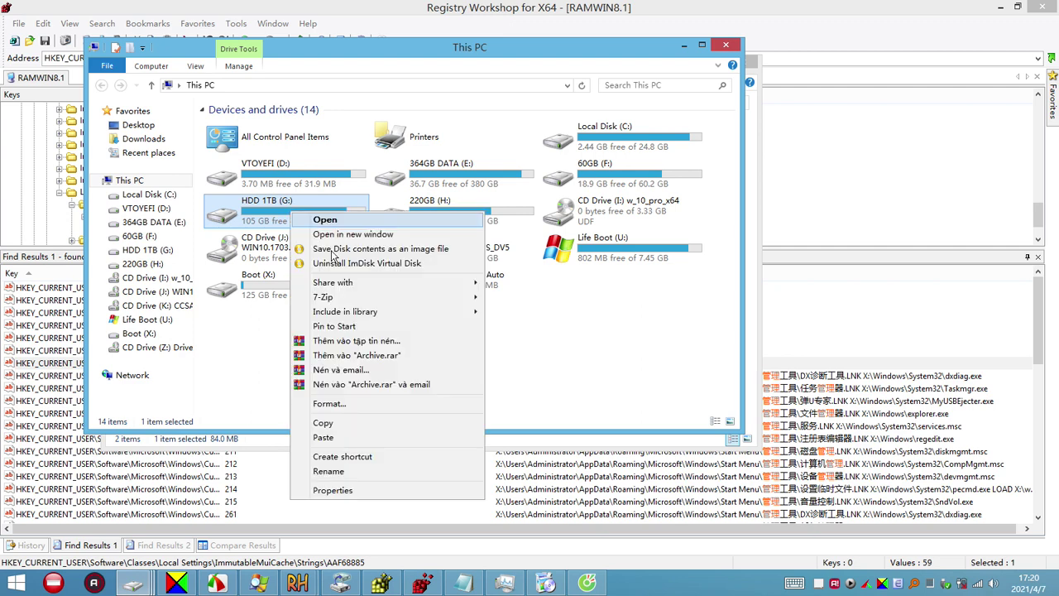
left_click(332, 441)
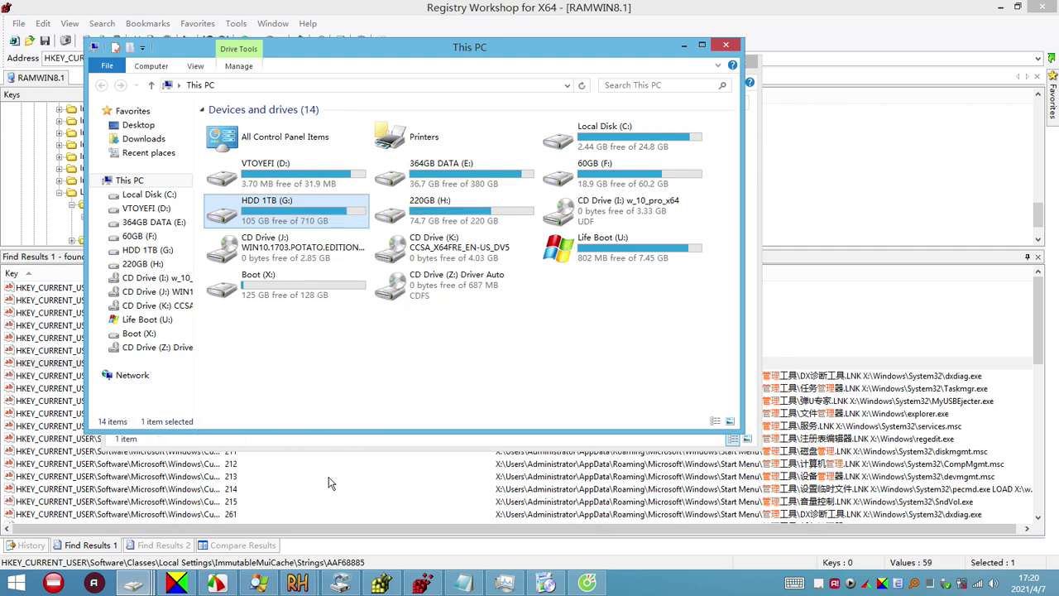
left_click(590, 584)
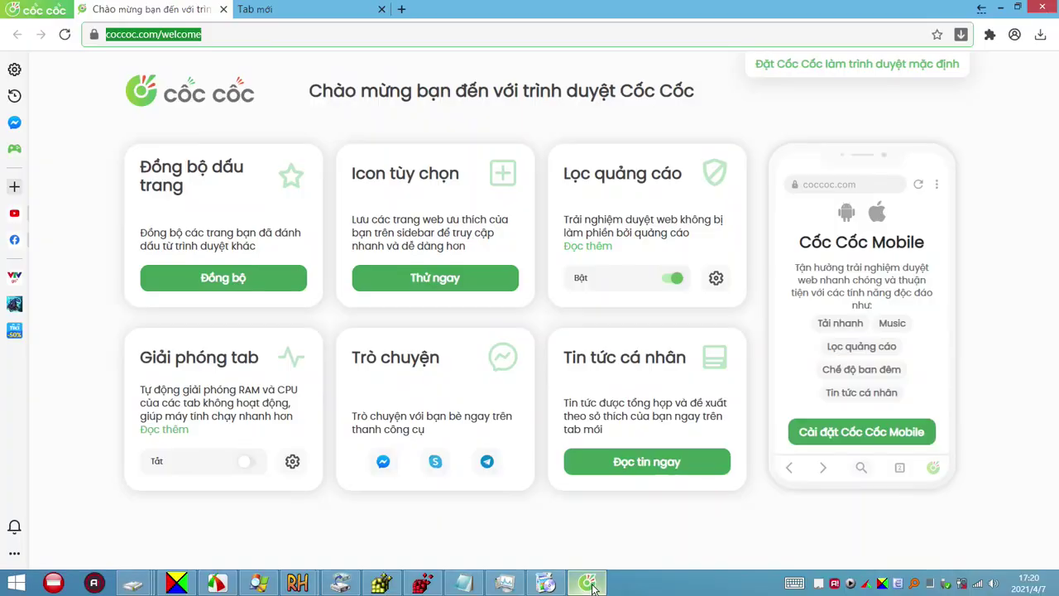
left_click(589, 583)
Permanently delete 88.0.4324.202_coccocsetup.exe from the Install subfolder
mouse_move(133, 583)
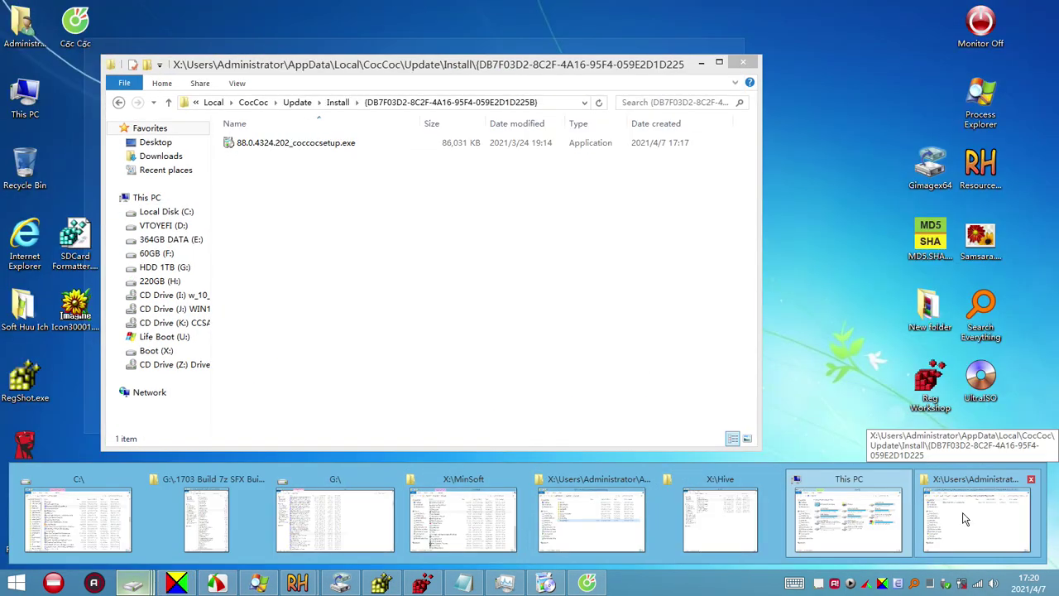
left_click(964, 518)
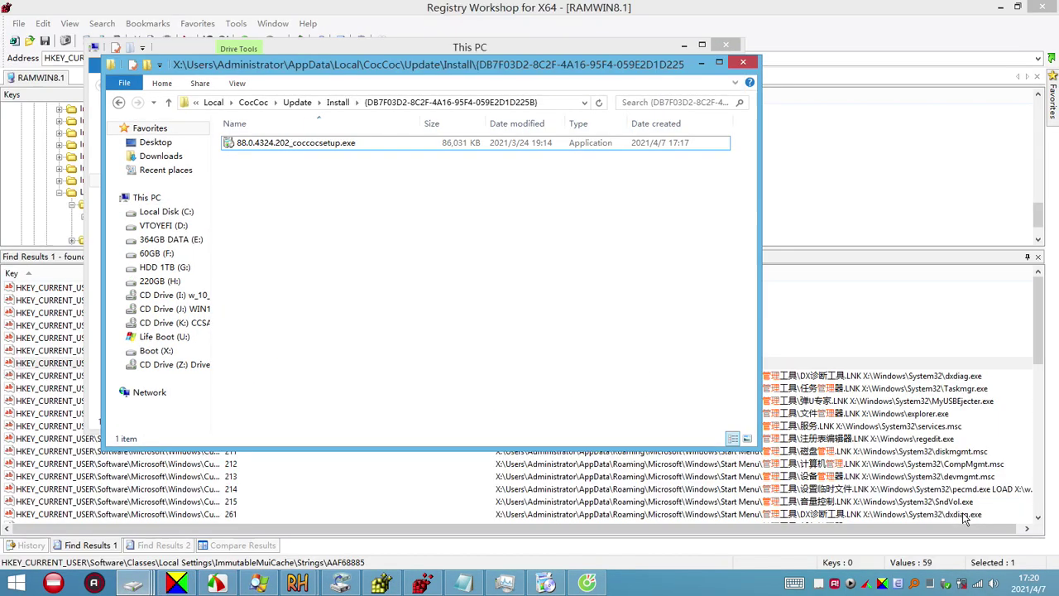
right_click(325, 143)
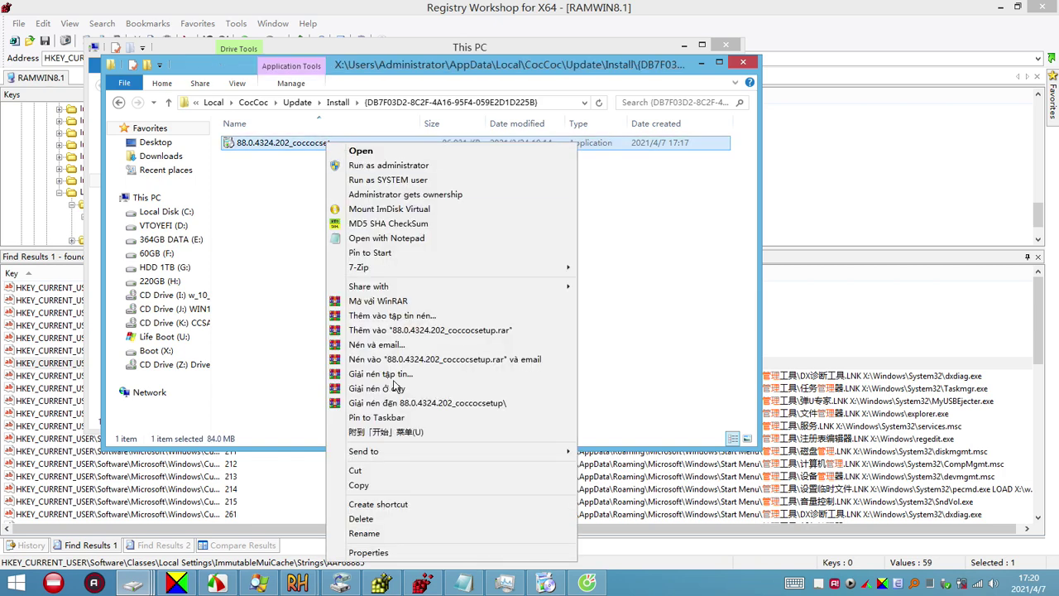
left_click(379, 519)
left_click(572, 345)
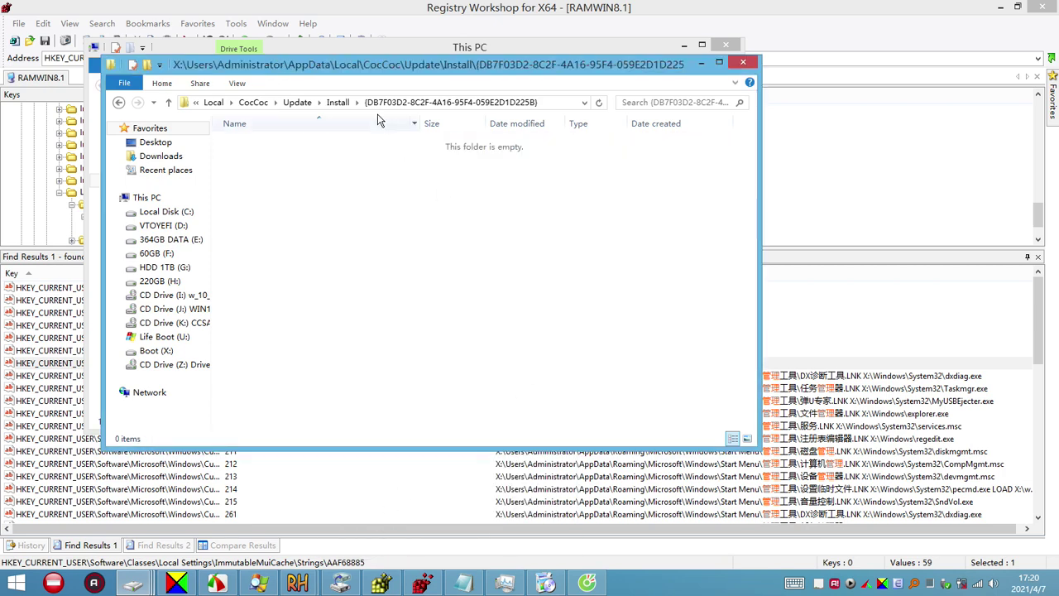
Permanently delete the long-named subfolder inside the Install folder
left_click(352, 103)
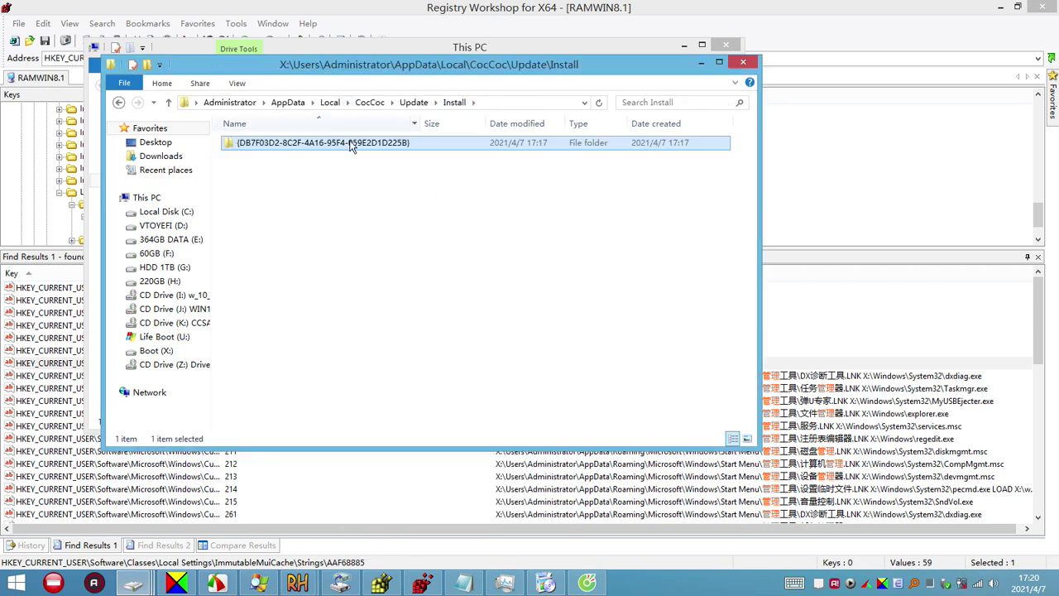
right_click(352, 143)
left_click(403, 411)
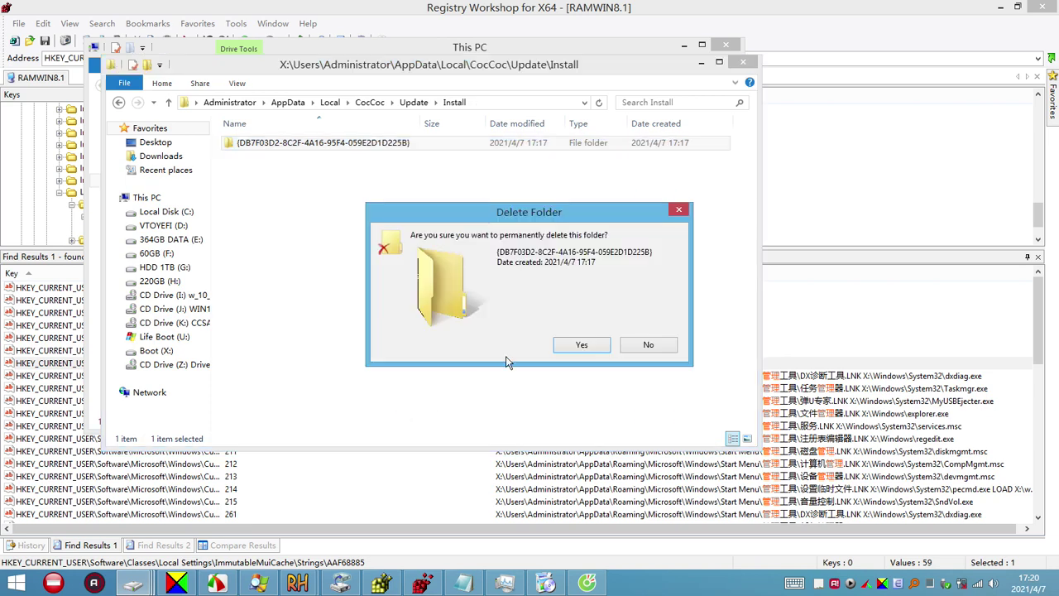
left_click(594, 349)
Inspect Download's long-named subfolder, permanently delete it, and return to Update
left_click(414, 101)
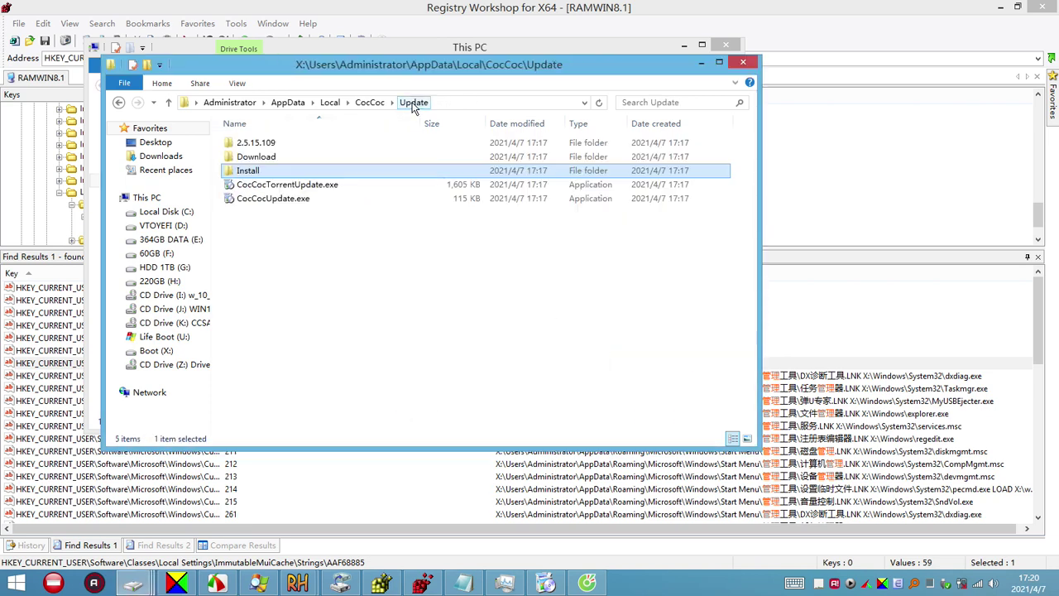
double_click(270, 158)
double_click(302, 145)
double_click(309, 142)
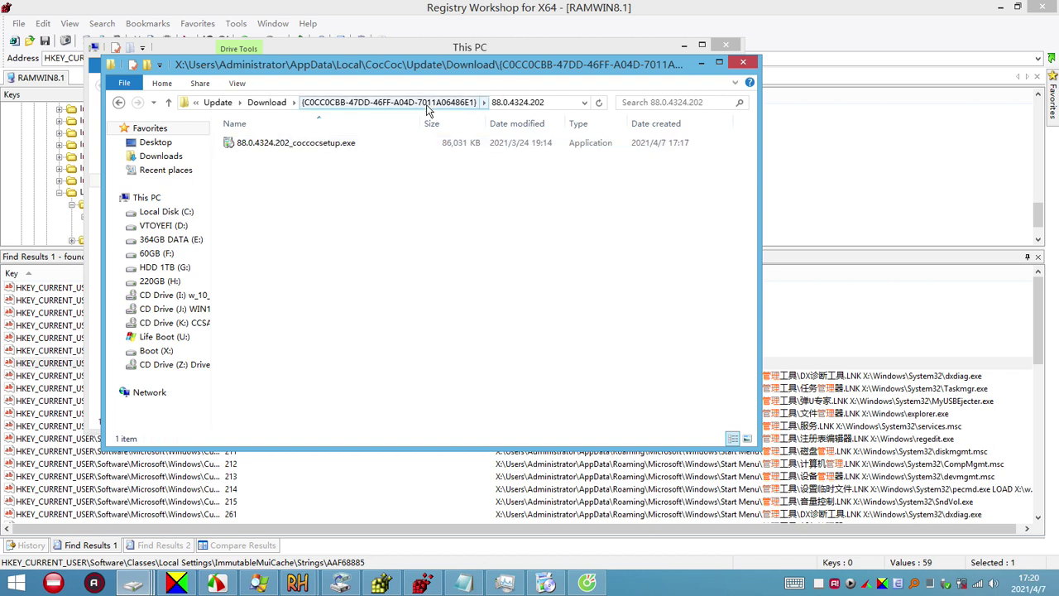
left_click(426, 104)
left_click(316, 102)
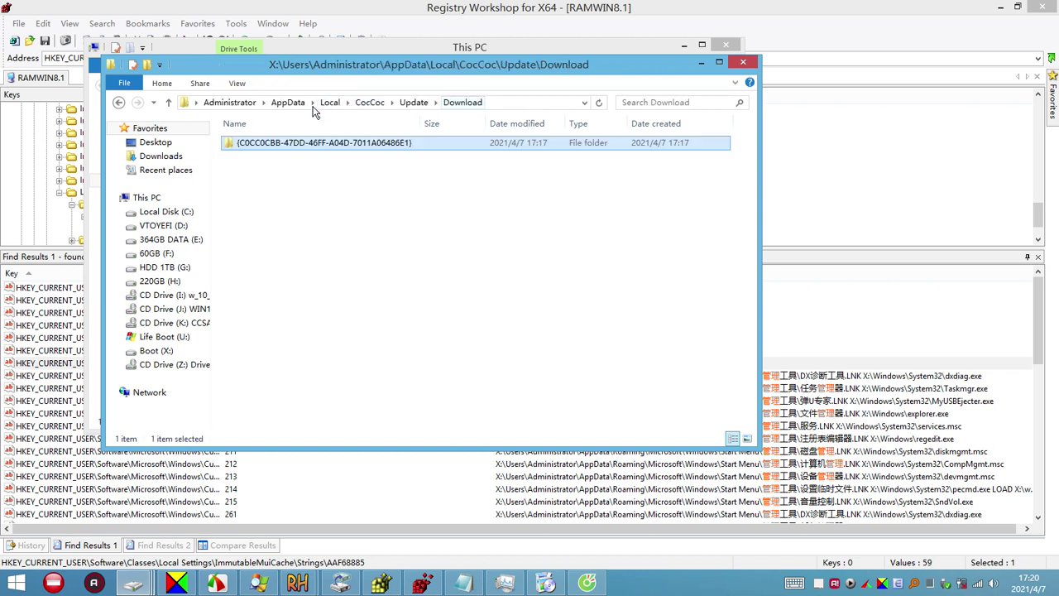
right_click(281, 145)
left_click(356, 411)
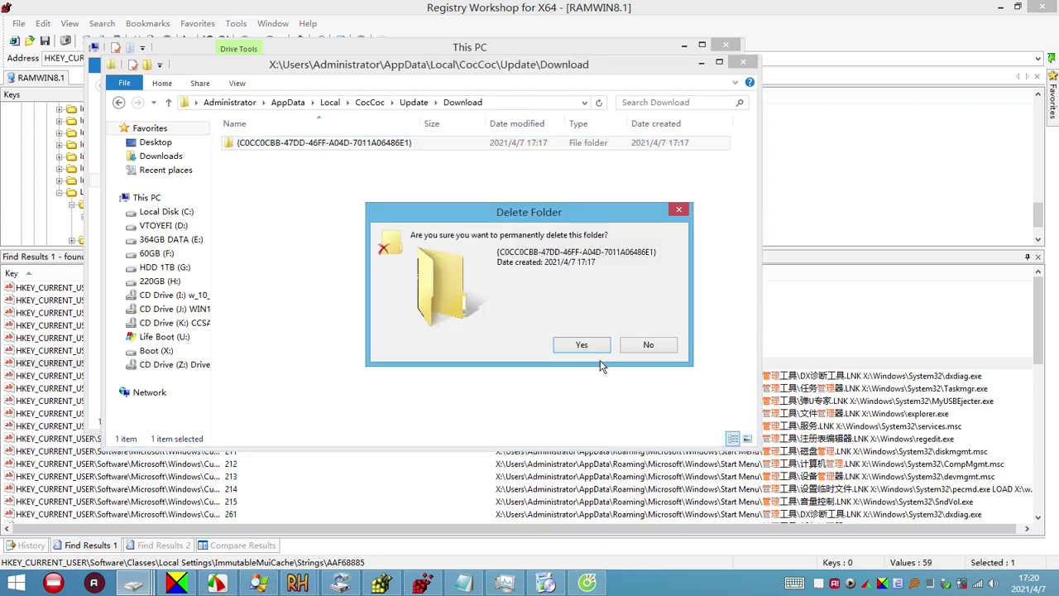
left_click(583, 345)
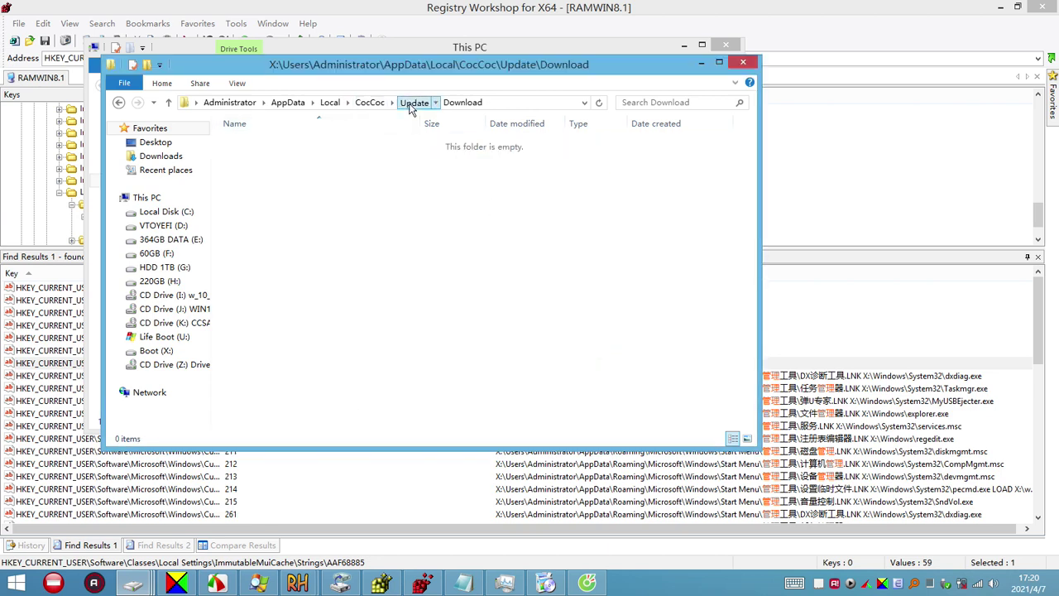
left_click(412, 104)
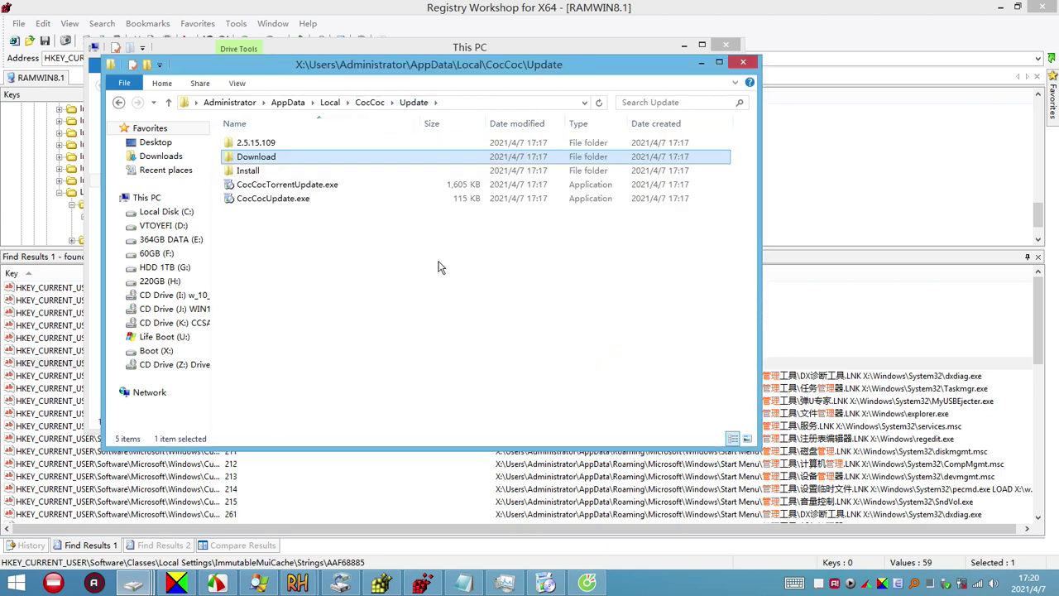
Browse Update's 2.5.15.109 and Install folders and AppData, returning to the Local folder
double_click(285, 144)
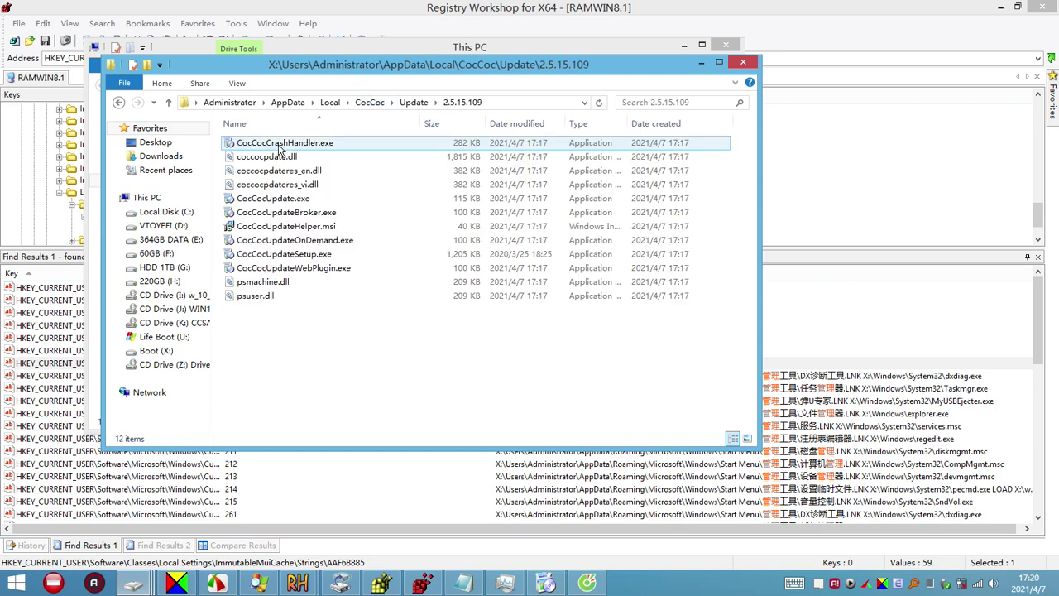
left_click(413, 102)
double_click(263, 169)
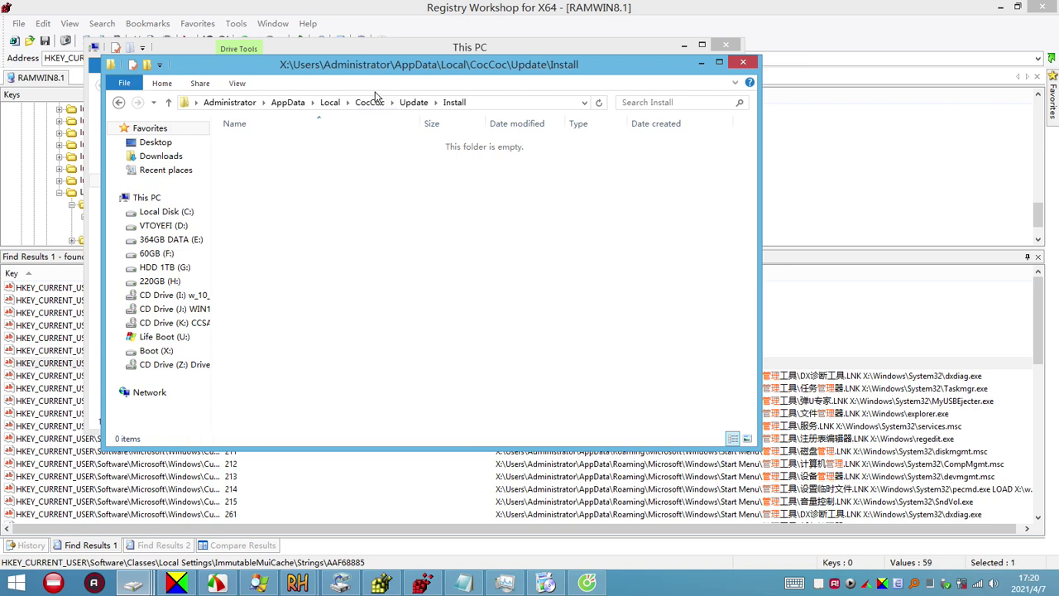
left_click(331, 103)
left_click(288, 102)
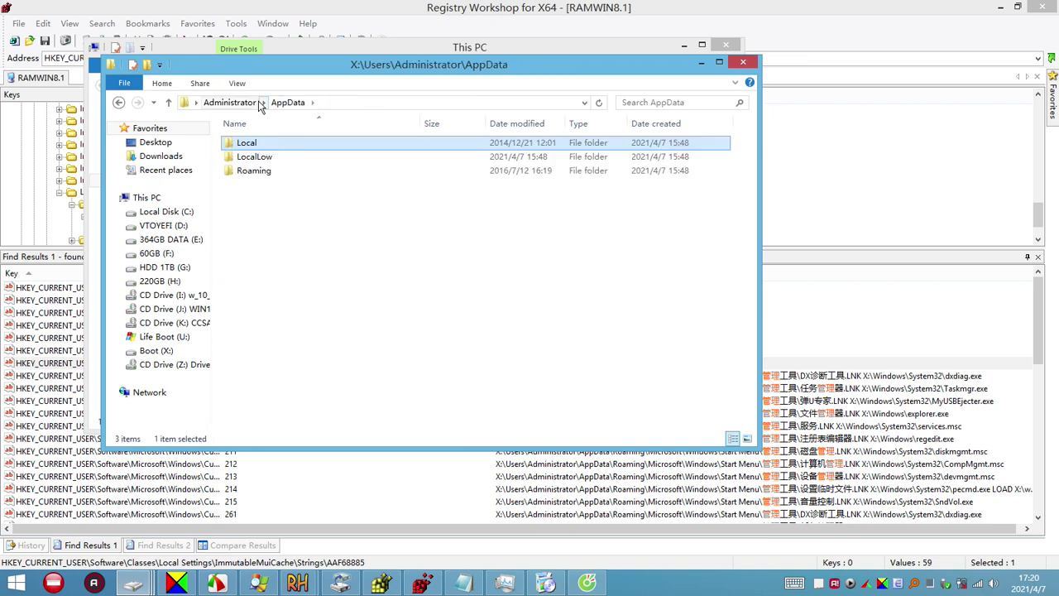
left_click(230, 102)
double_click(246, 152)
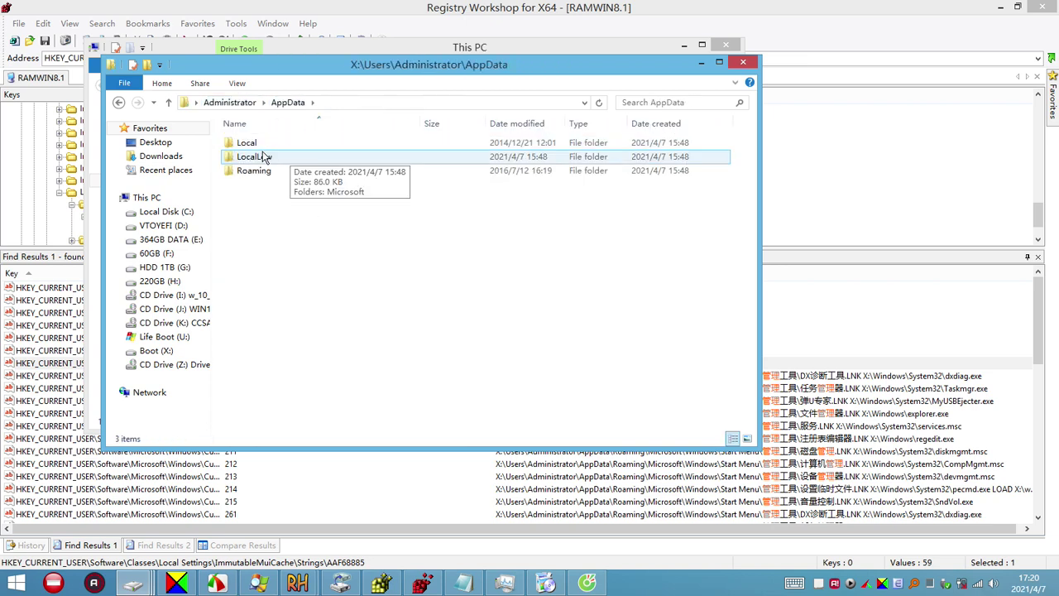
left_click(118, 104)
left_click(117, 104)
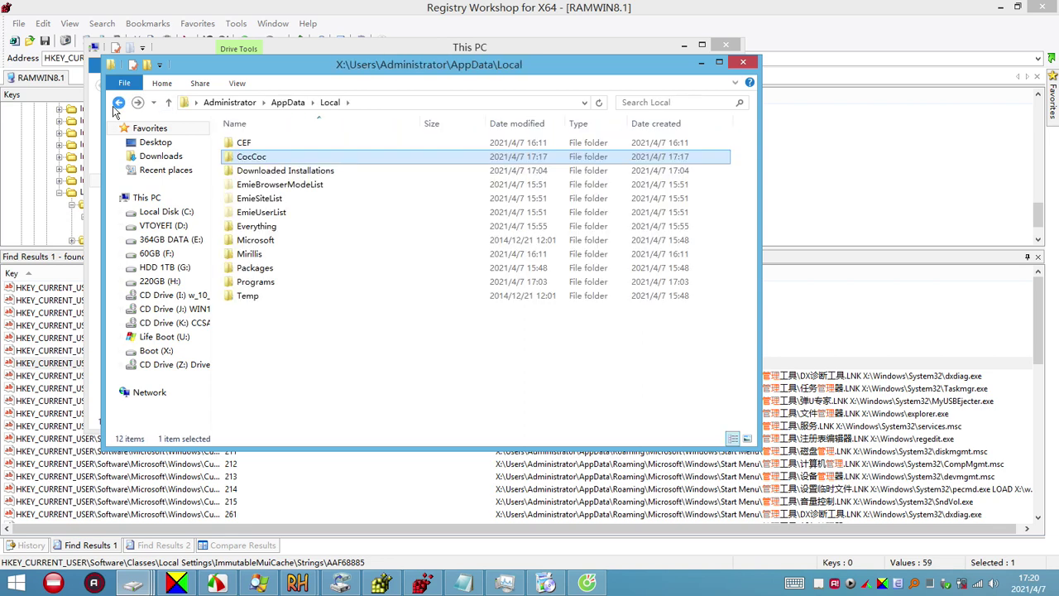
left_click(116, 105)
left_click(369, 103)
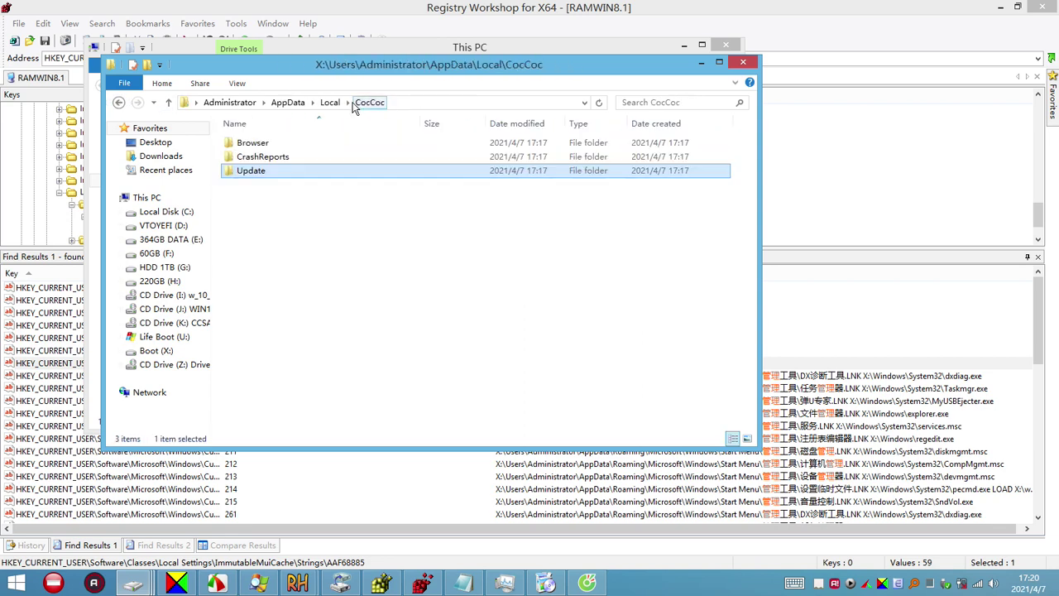
left_click(330, 103)
Check the CocCoc folder's properties, then open Browser\User Data
right_click(249, 157)
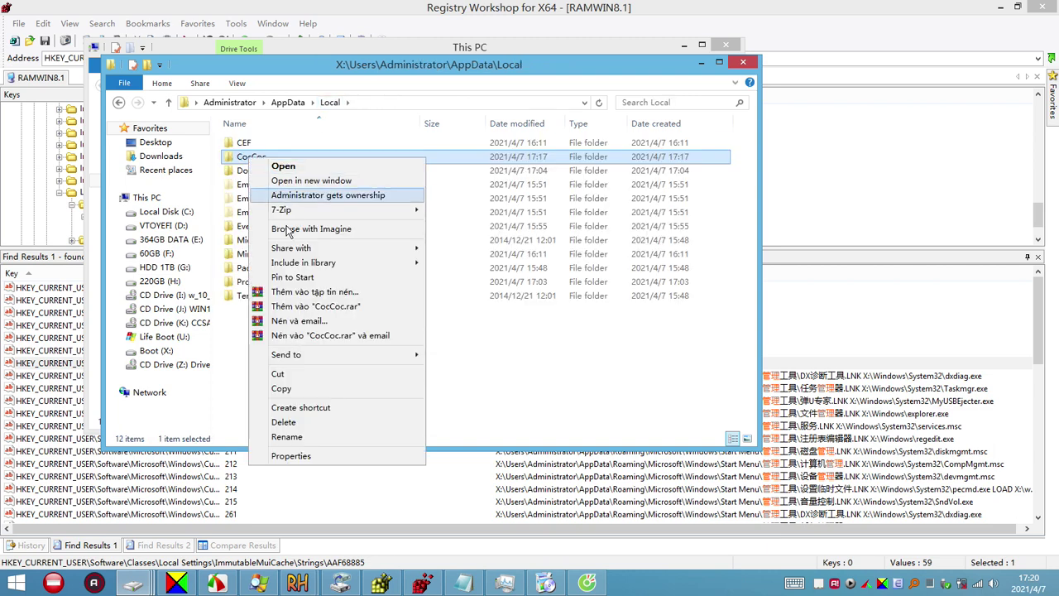
left_click(292, 455)
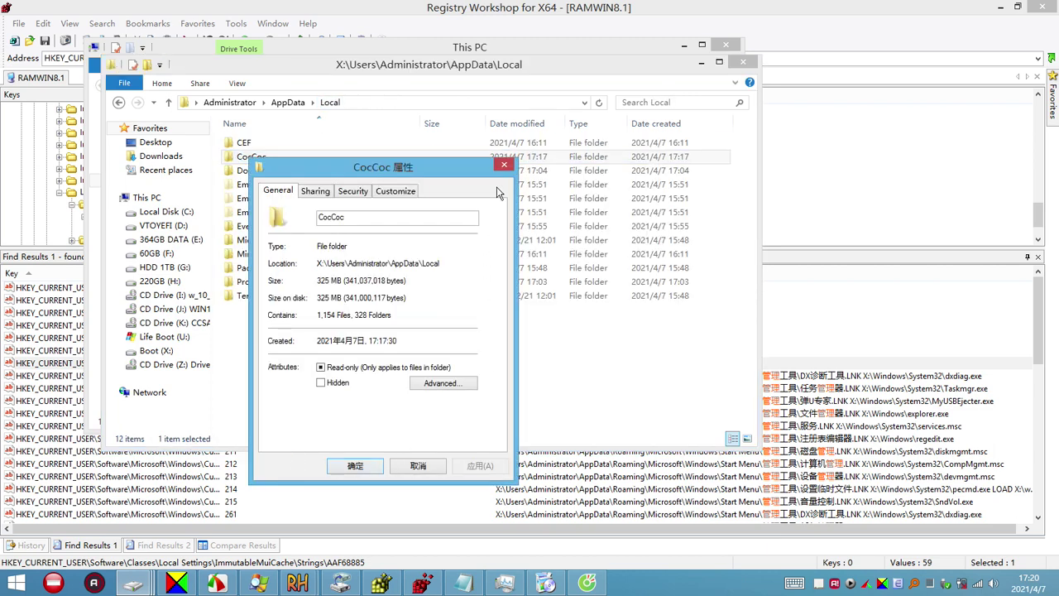
left_click(504, 163)
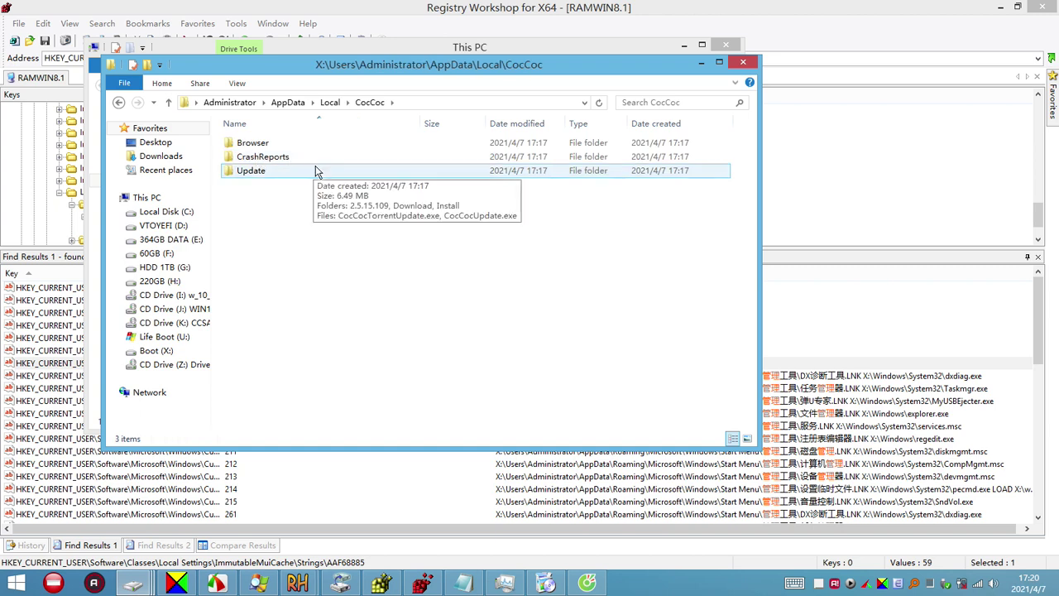
double_click(260, 144)
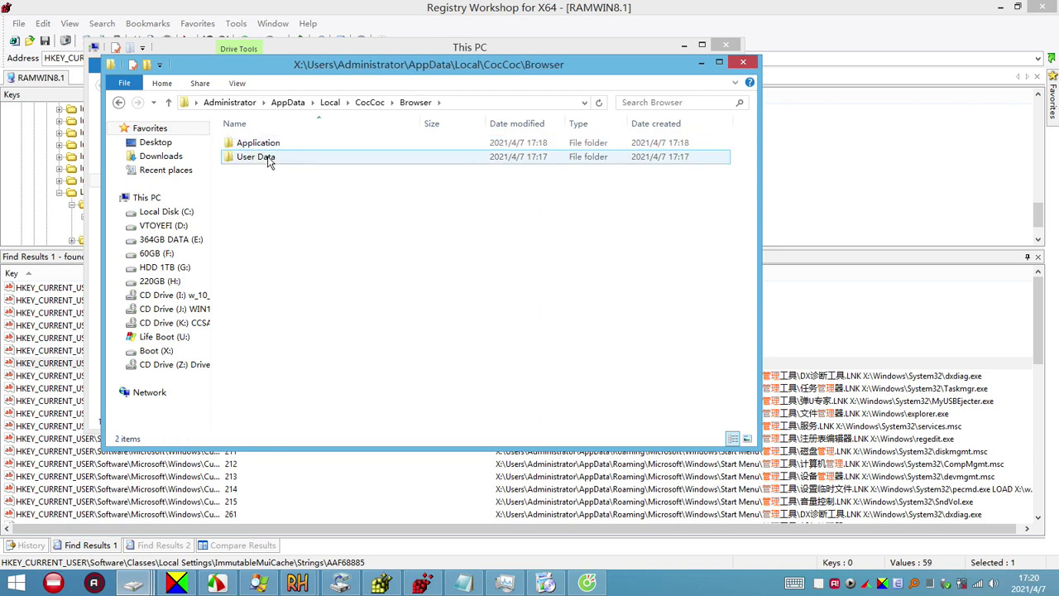
double_click(269, 161)
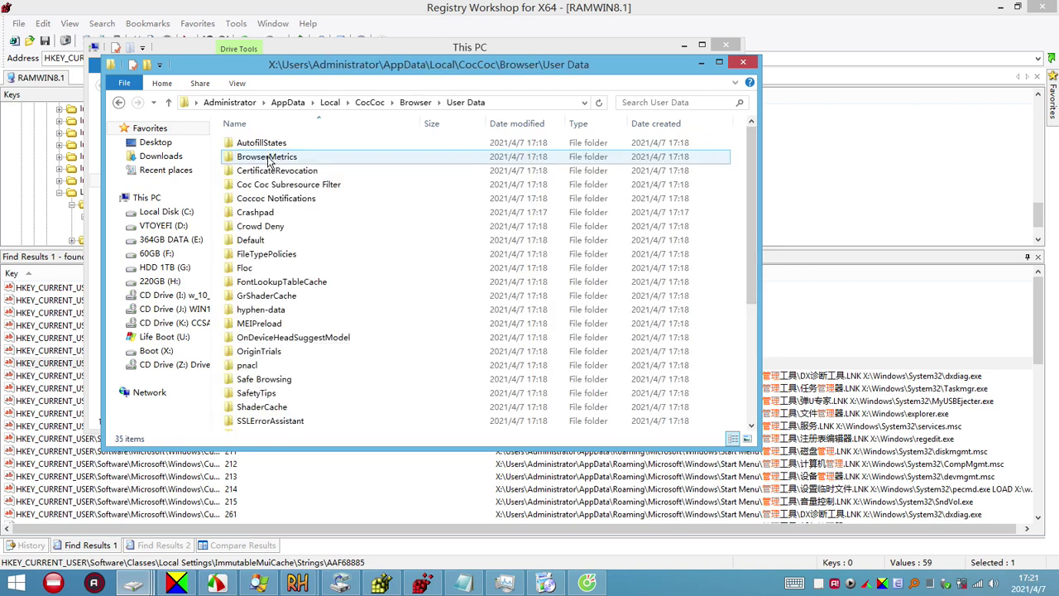
left_click(398, 282)
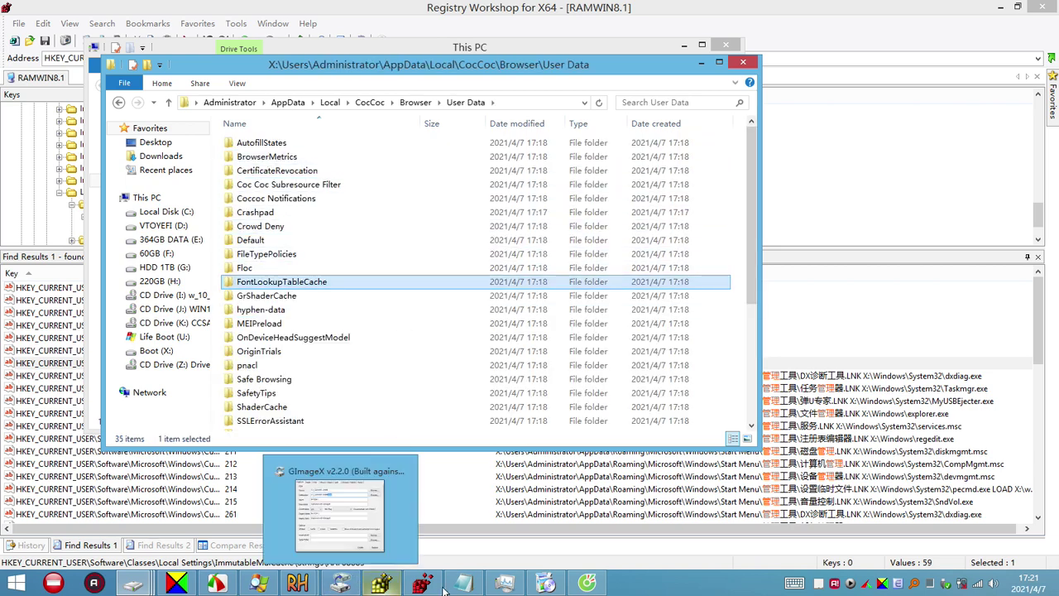
Close the Cốc Cốc browser, choosing to always close all tabs
left_click(587, 572)
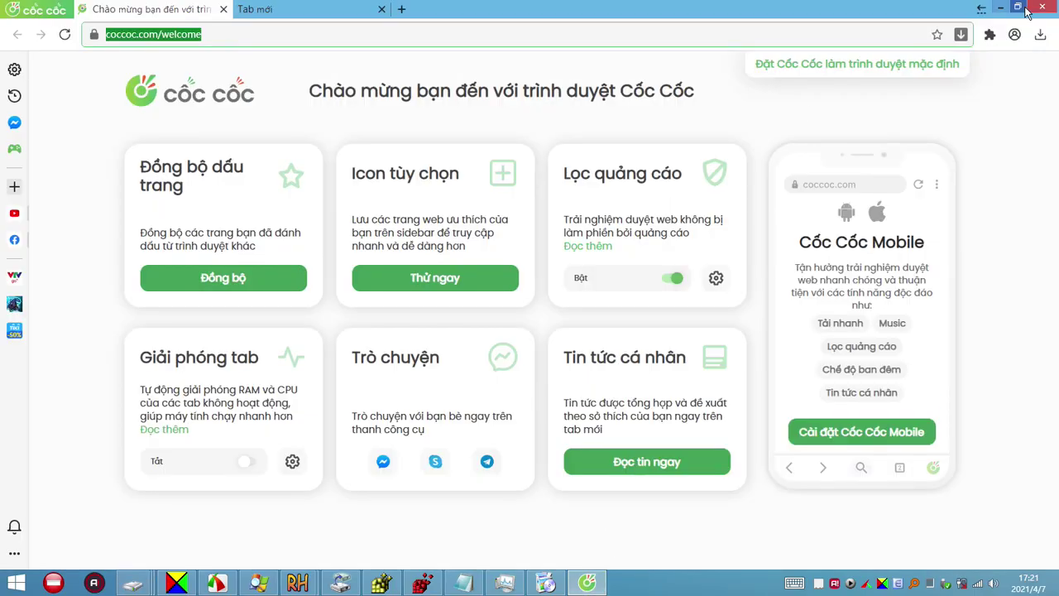
left_click(1042, 7)
left_click(412, 95)
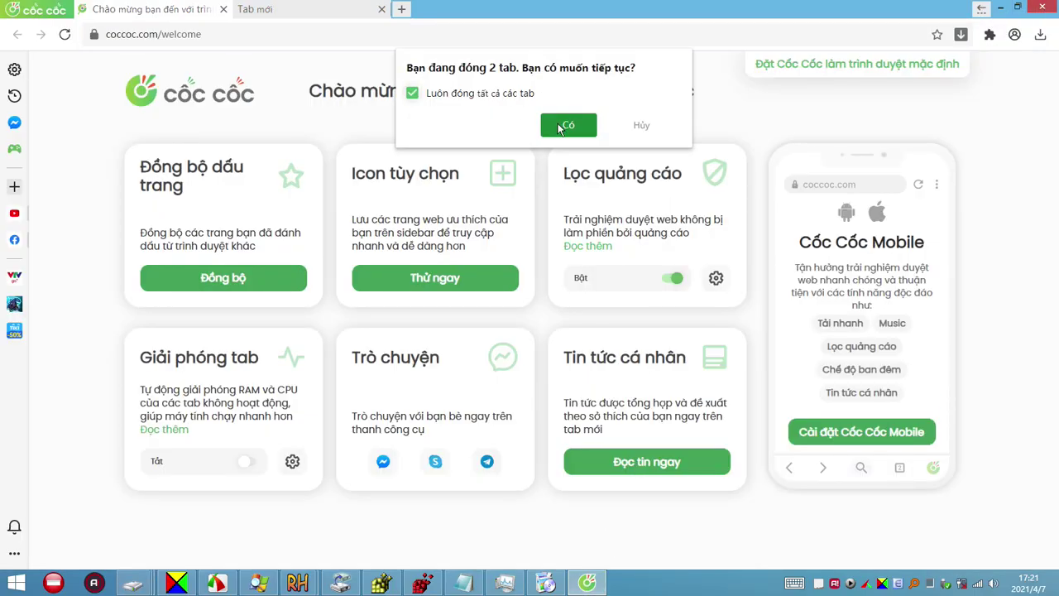
left_click(567, 124)
mouse_move(579, 585)
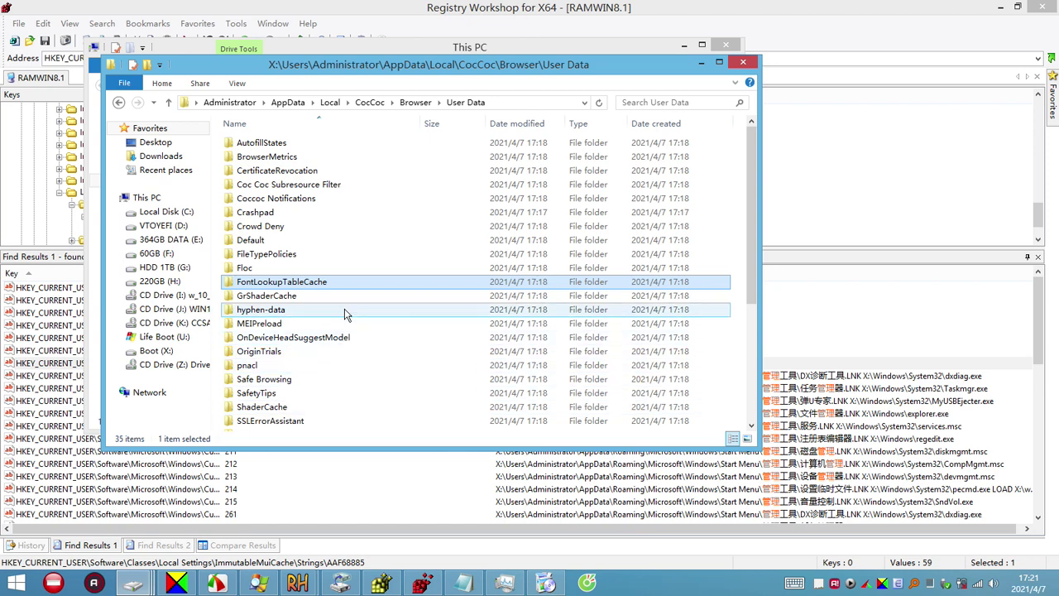
Delete setup.exe from Application\88.0.4324.202\Installer
left_click(415, 102)
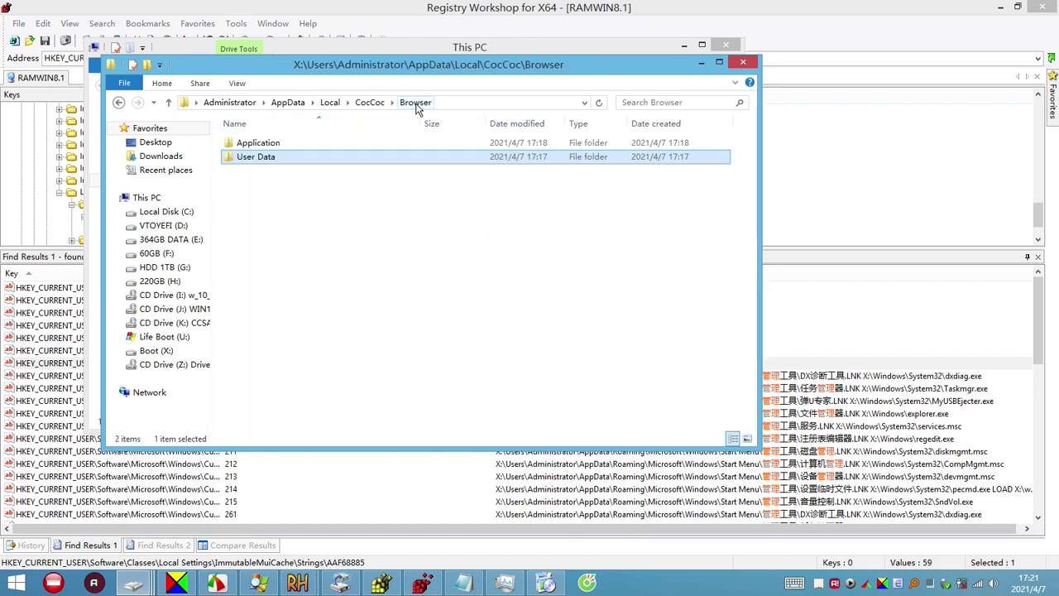
left_click(268, 146)
double_click(278, 145)
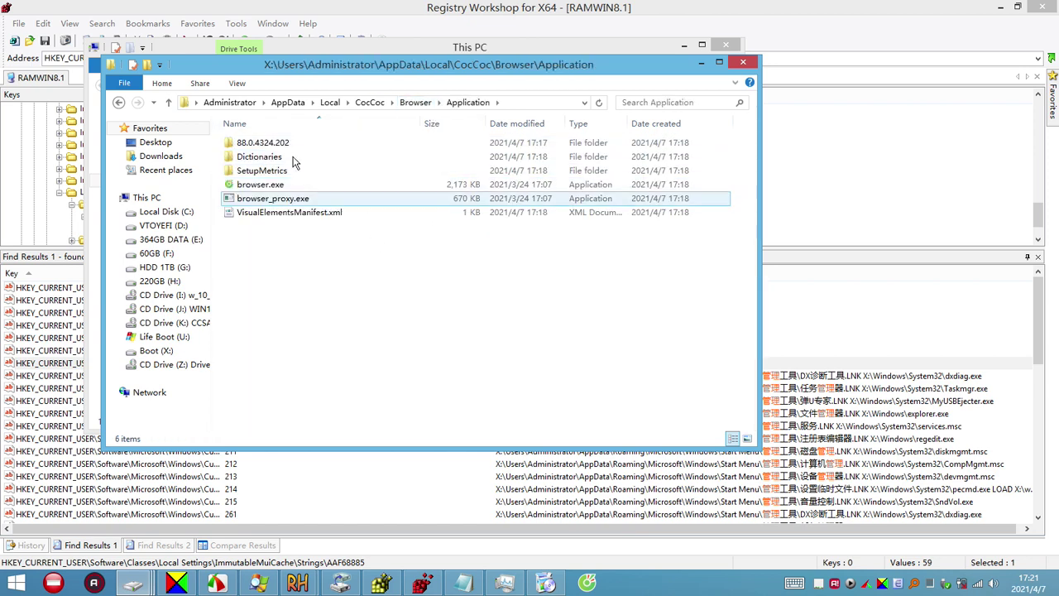
double_click(282, 146)
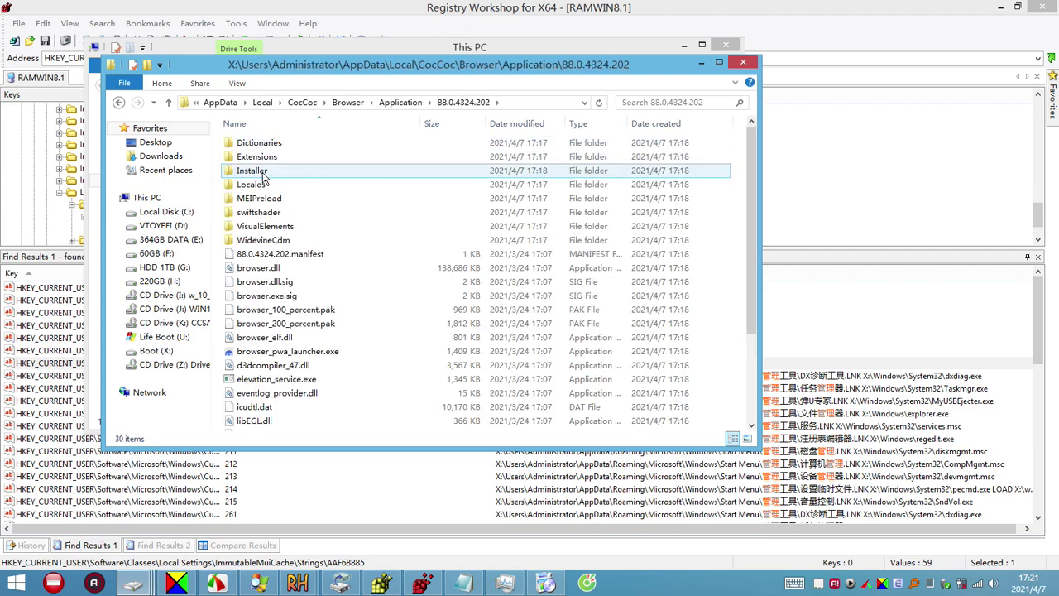
double_click(263, 172)
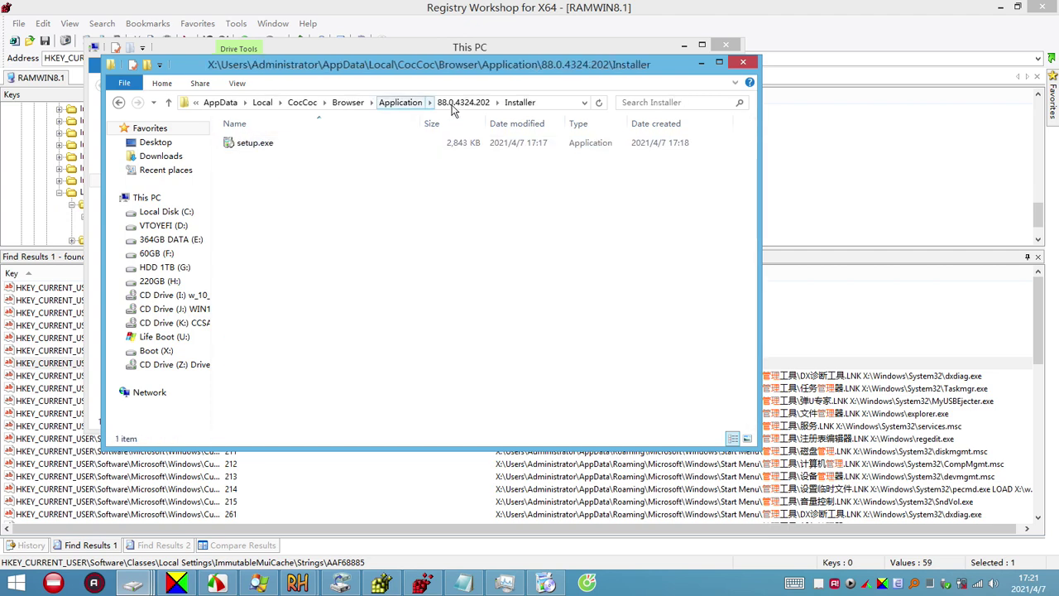
left_click(267, 145)
right_click(267, 145)
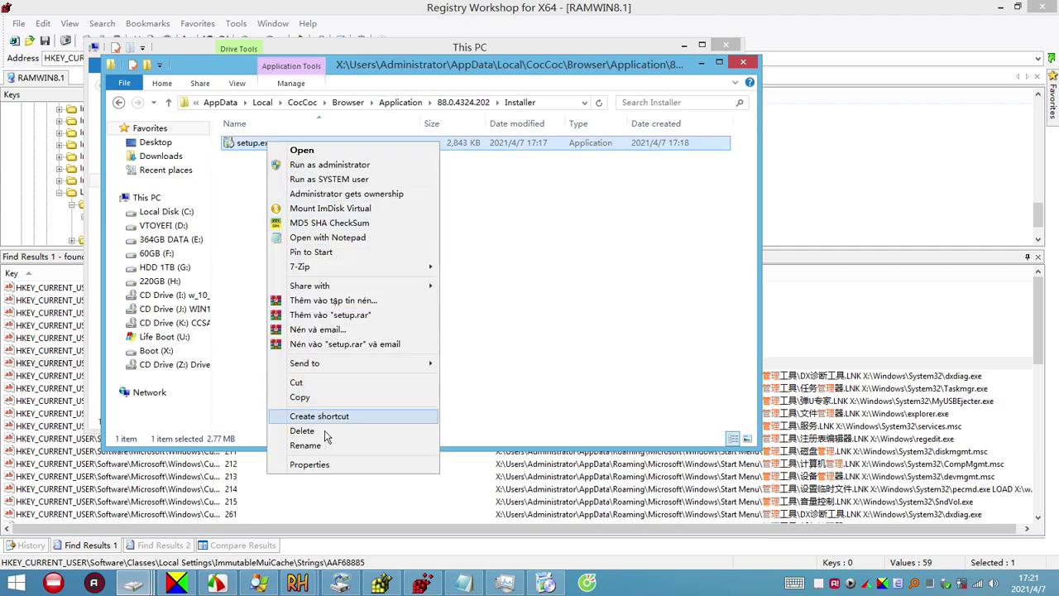
left_click(294, 417)
left_click(570, 347)
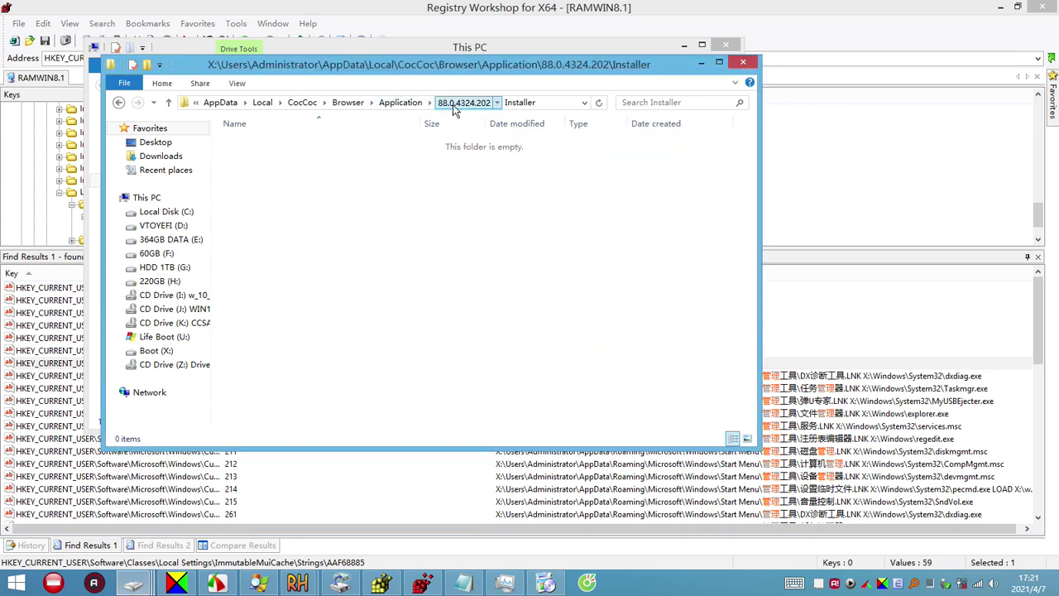
Navigate back up to Browser\User Data and look through its folders
left_click(454, 102)
left_click(405, 103)
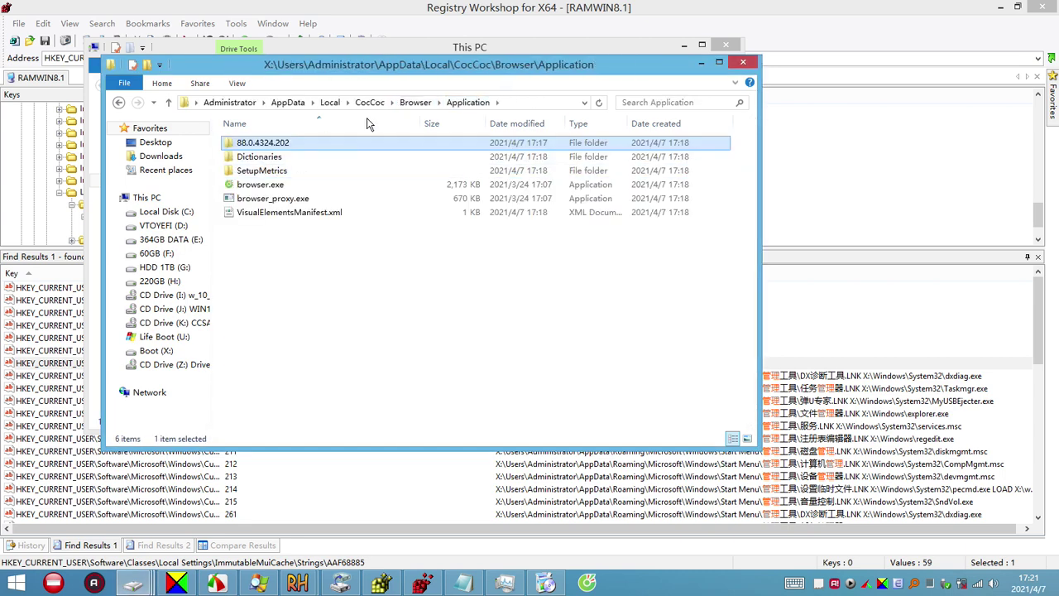
left_click(412, 103)
double_click(311, 157)
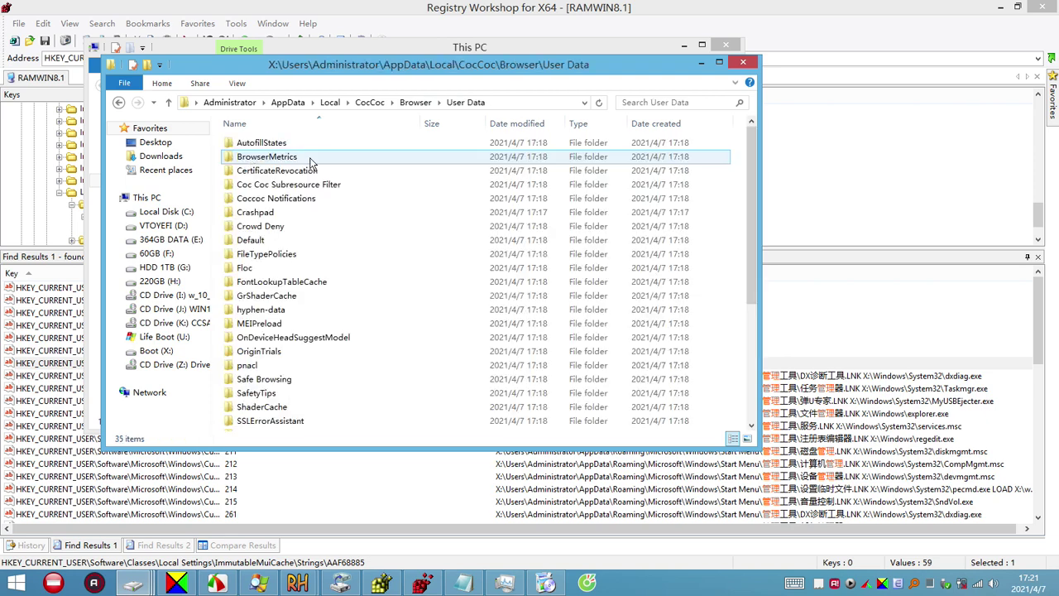
left_click(331, 338)
scroll(329, 341, "down", 5)
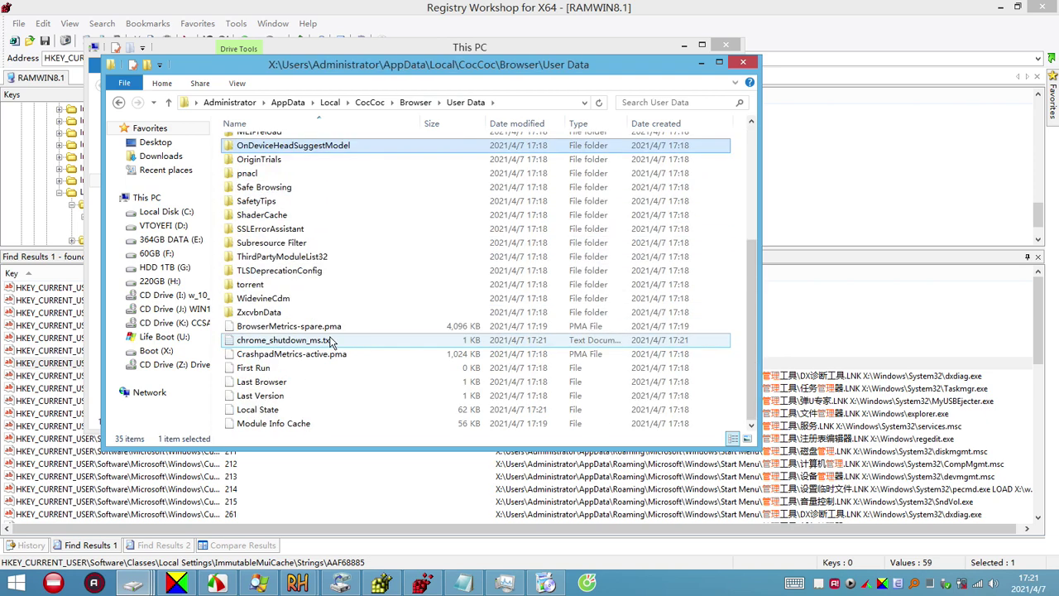
scroll(331, 342, "up", 5)
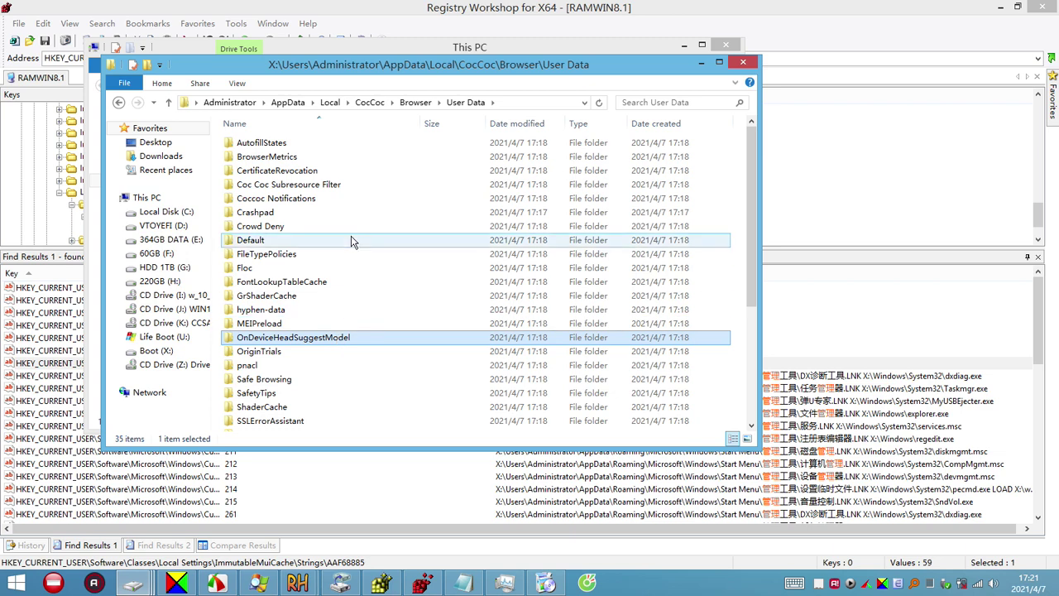
mouse_move(351, 240)
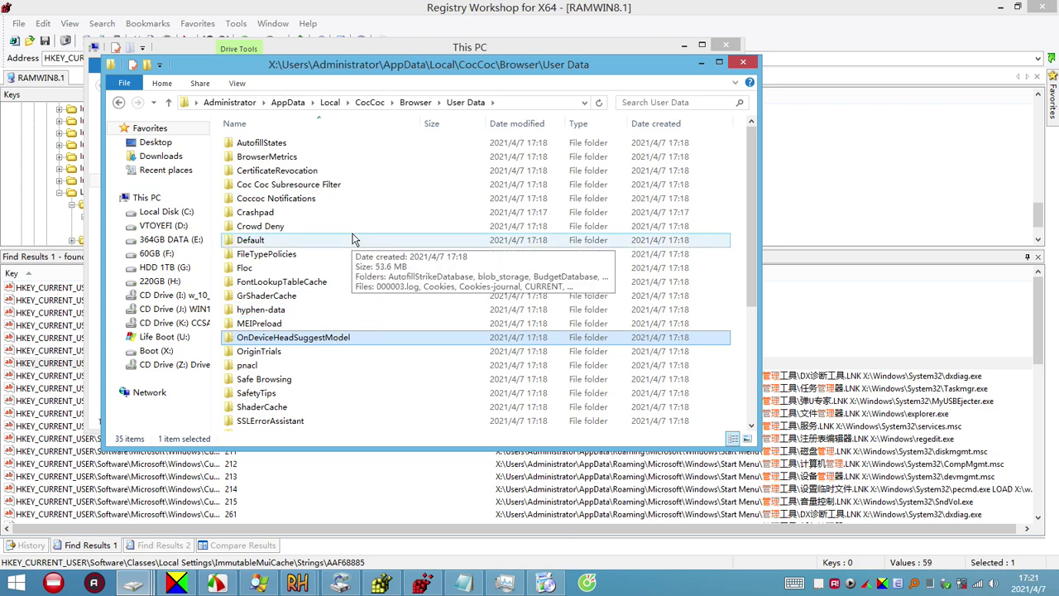
Select all 35 User Data folders, then select Crowd Deny and relaunch Cốc Cốc
key("ctrl+a")
right_click(352, 239)
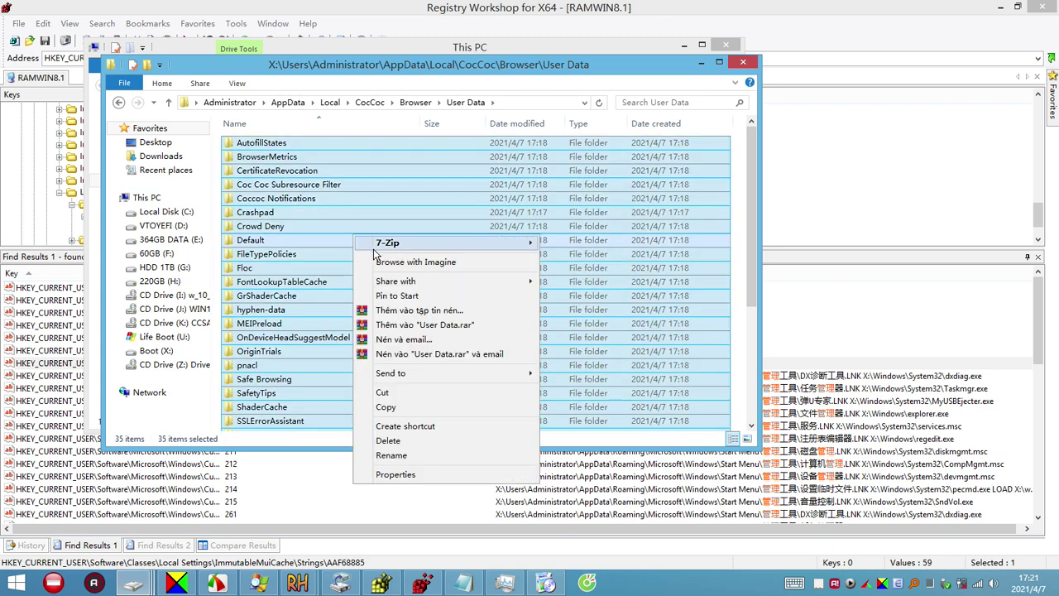
left_click(266, 271)
left_click(261, 226)
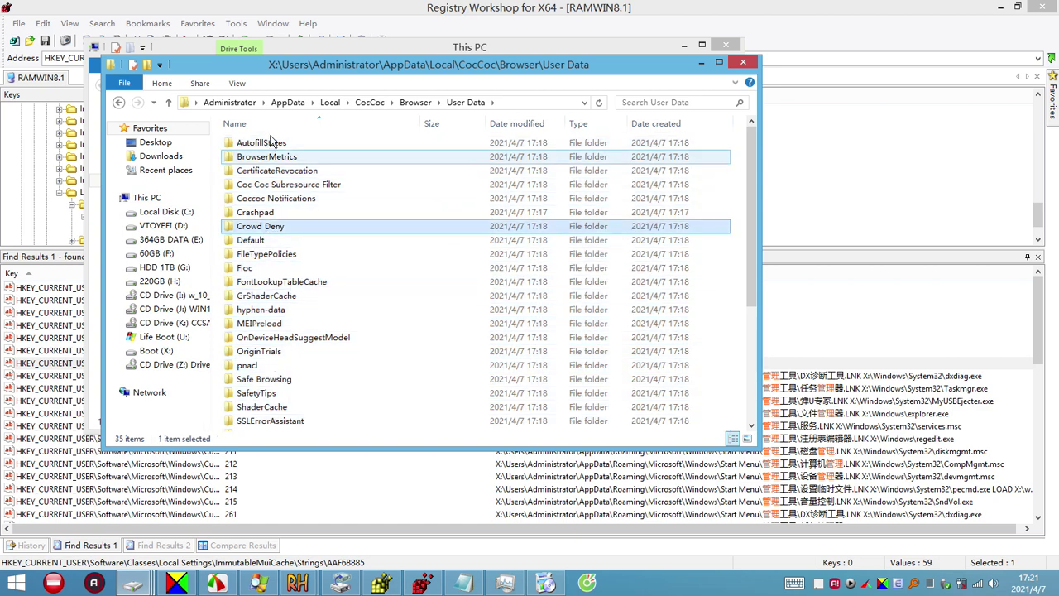
left_click(587, 582)
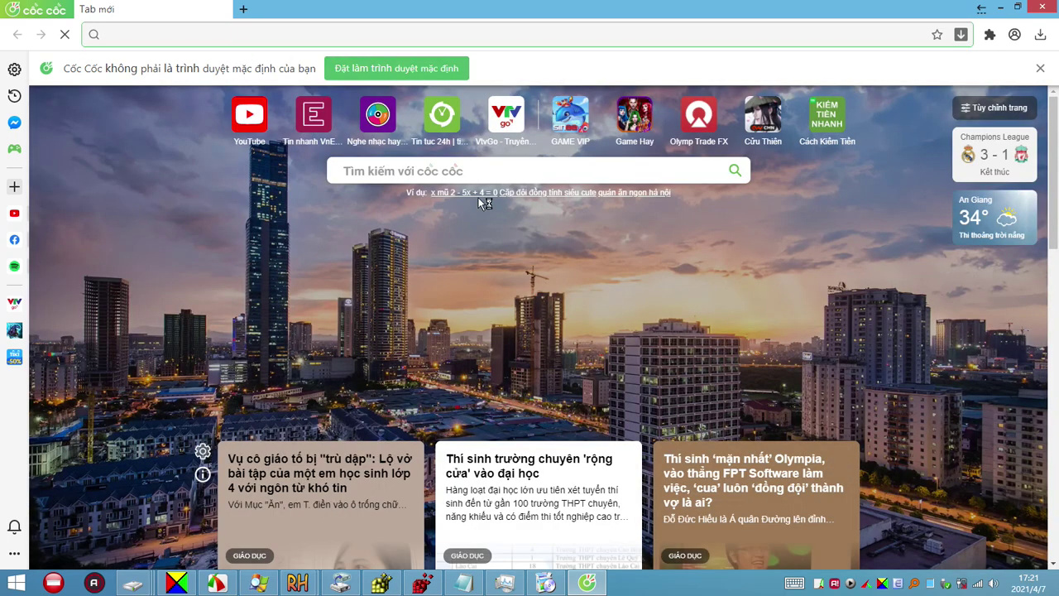
Bookmark the coccoc.com page, then open YouTube and VnExpress in background tabs
key("ctrl+d")
left_click(873, 172)
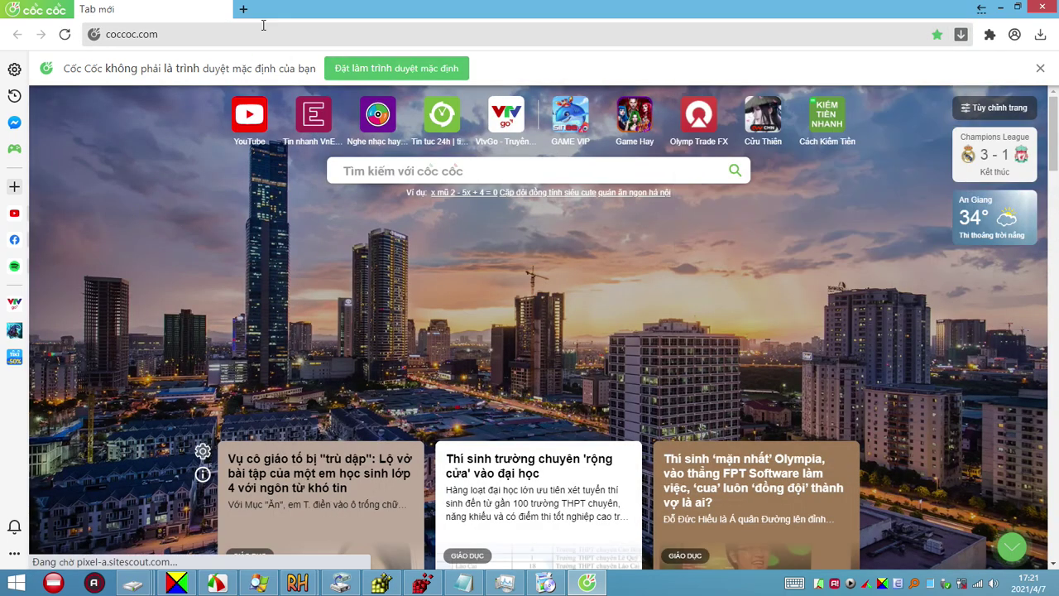
left_click(242, 10)
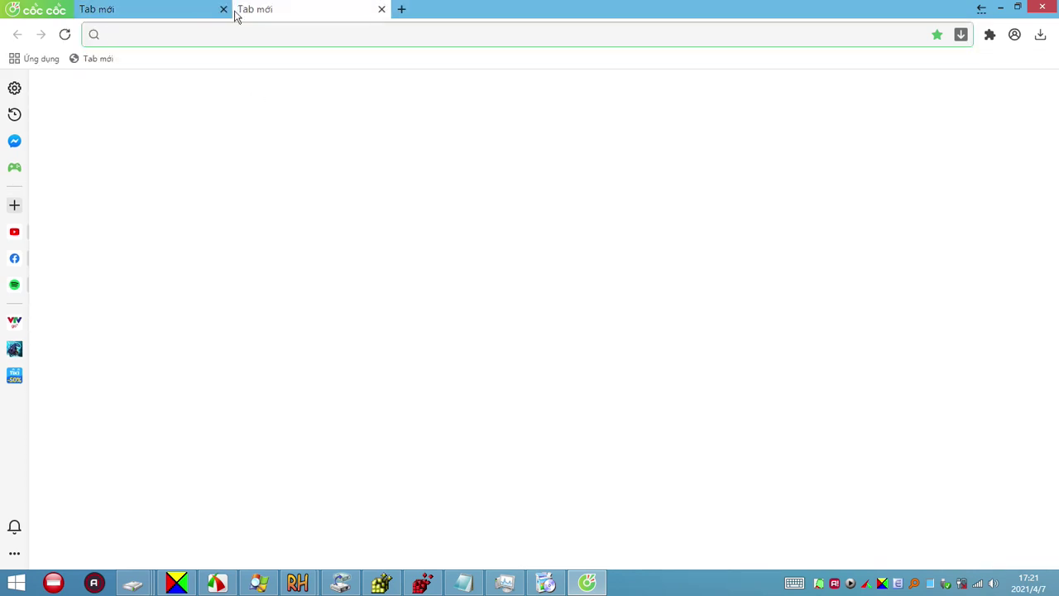
left_click(177, 12)
middle_click(245, 141)
middle_click(313, 134)
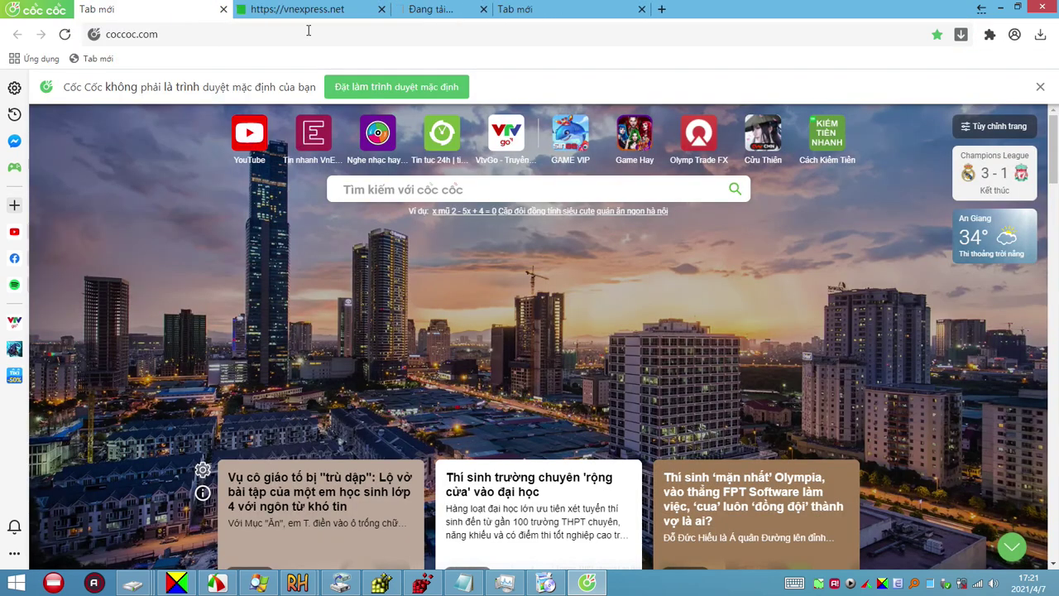
Bookmark the VnExpress and YouTube pages, close all extra tabs, and exit Cốc Cốc
left_click(312, 10)
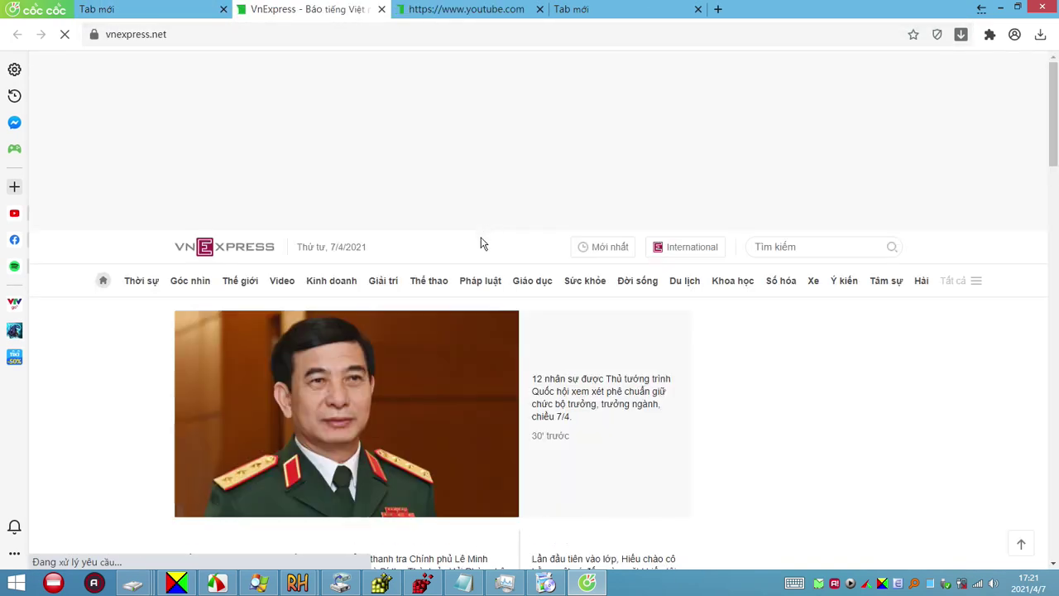
key("ctrl+d")
key("Return")
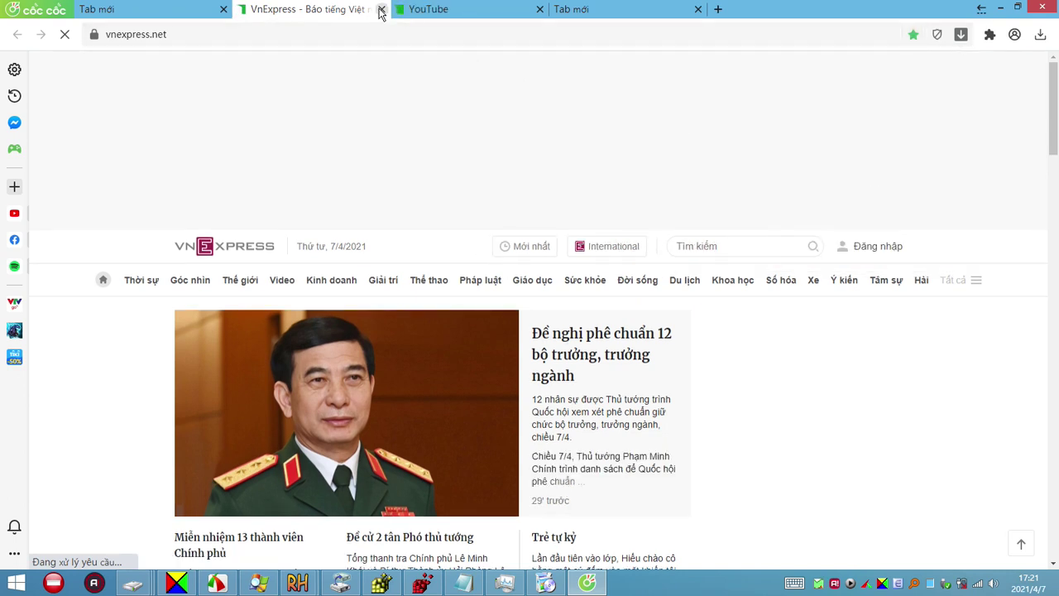
left_click(381, 9)
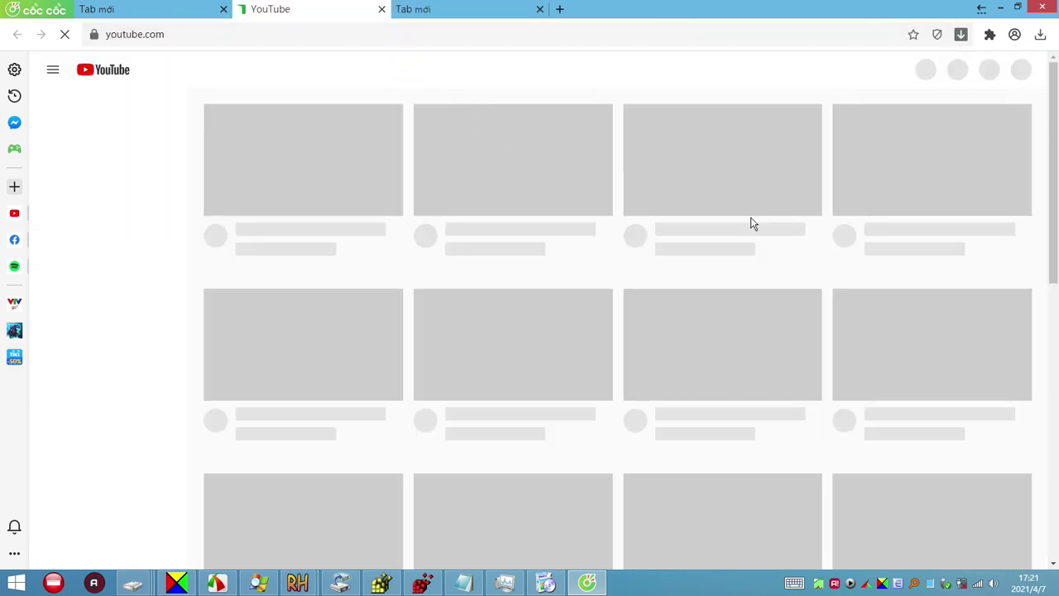
key("ctrl+d")
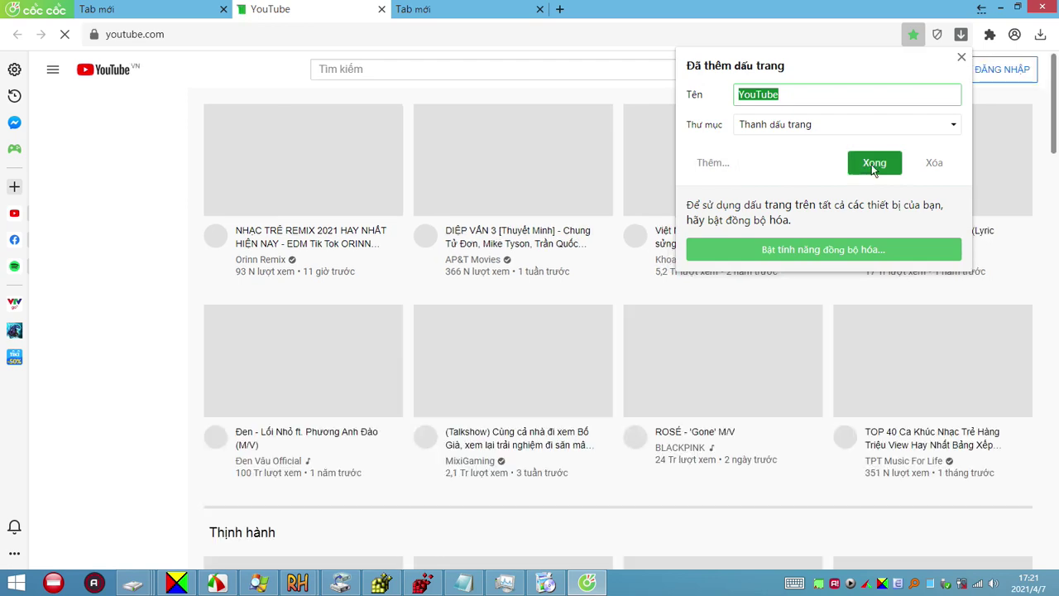
left_click(875, 164)
left_click(381, 9)
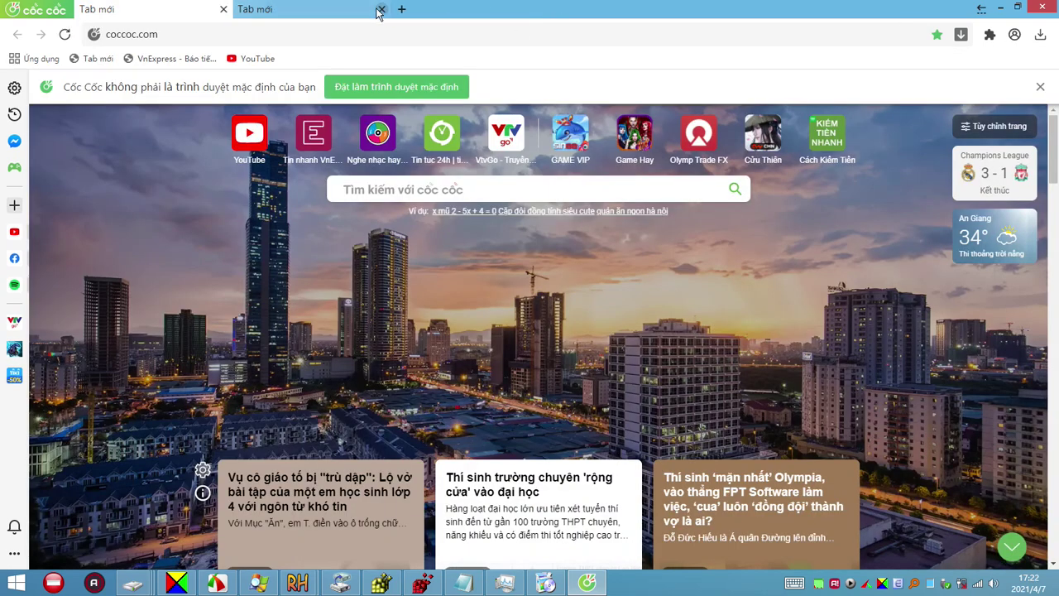
left_click(380, 9)
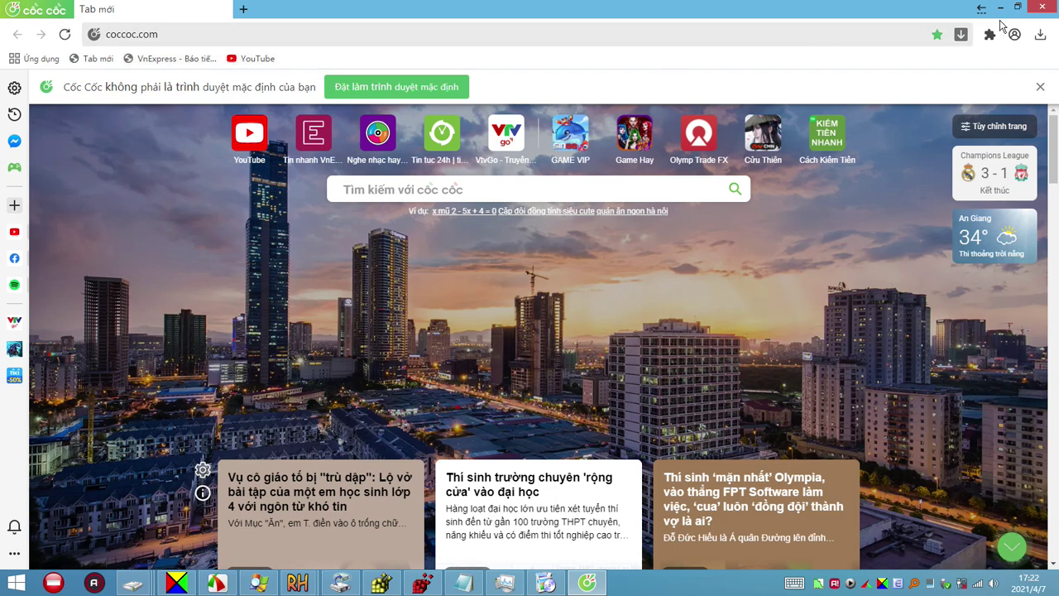
left_click(1043, 8)
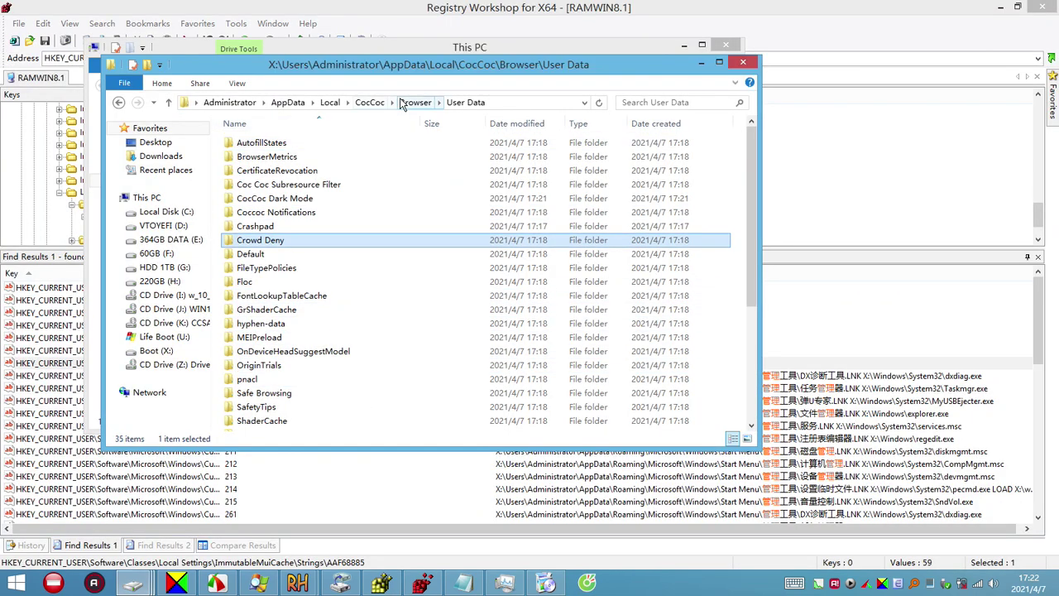
Go to CocCoc > Browser > User Data and select every folder except Default
left_click(373, 102)
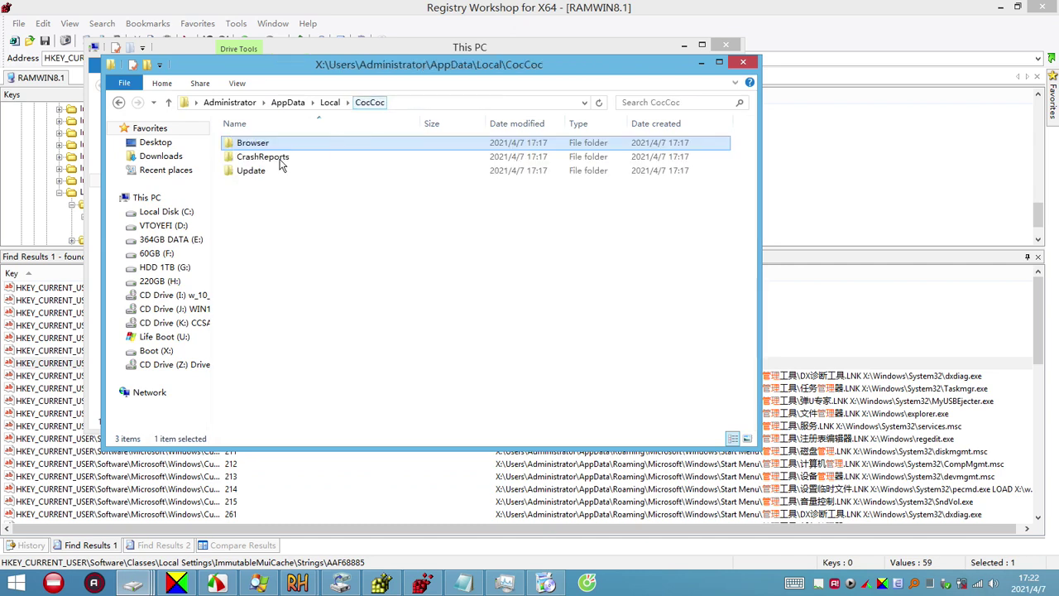
double_click(262, 146)
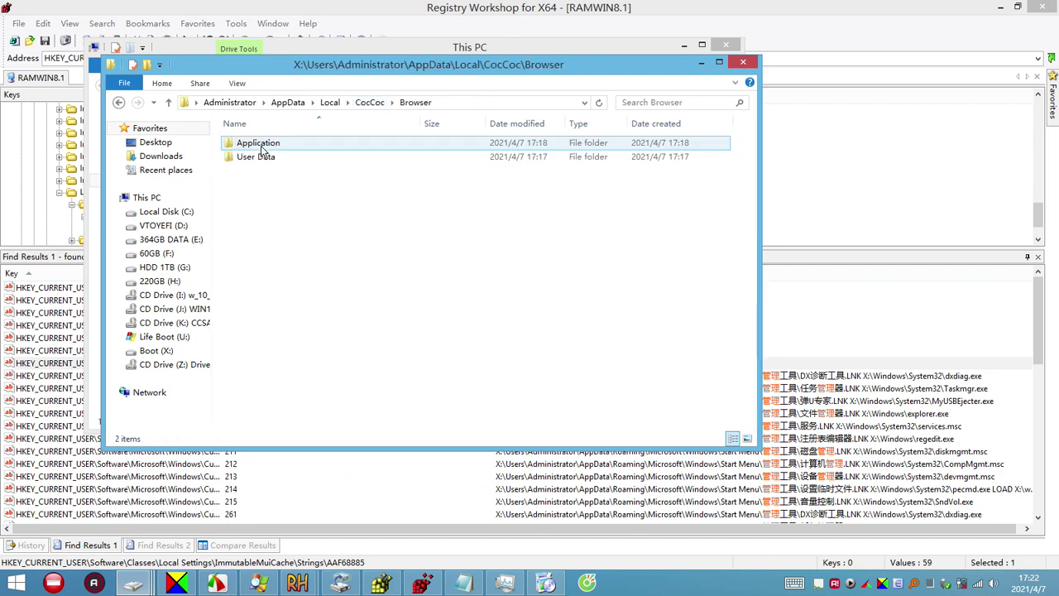
double_click(287, 158)
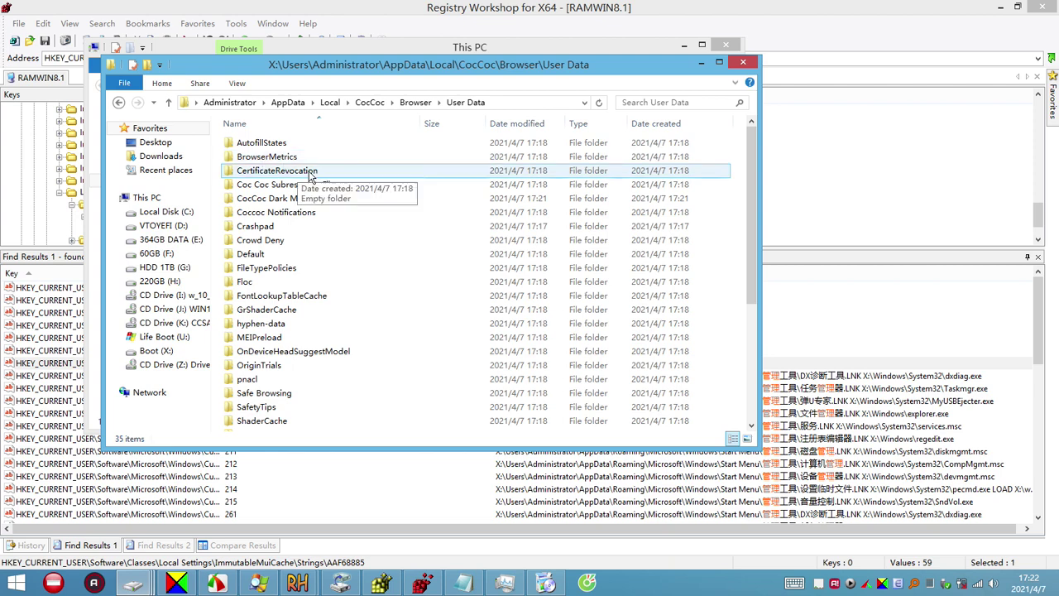
left_click(261, 142)
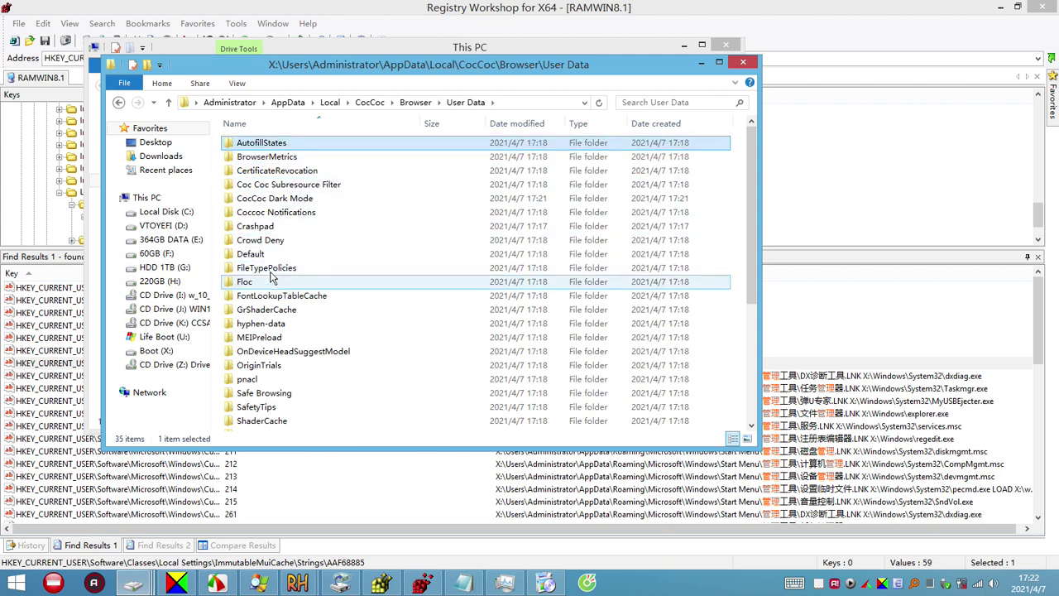
left_click(261, 240, "shift")
scroll(318, 327, "down", 5)
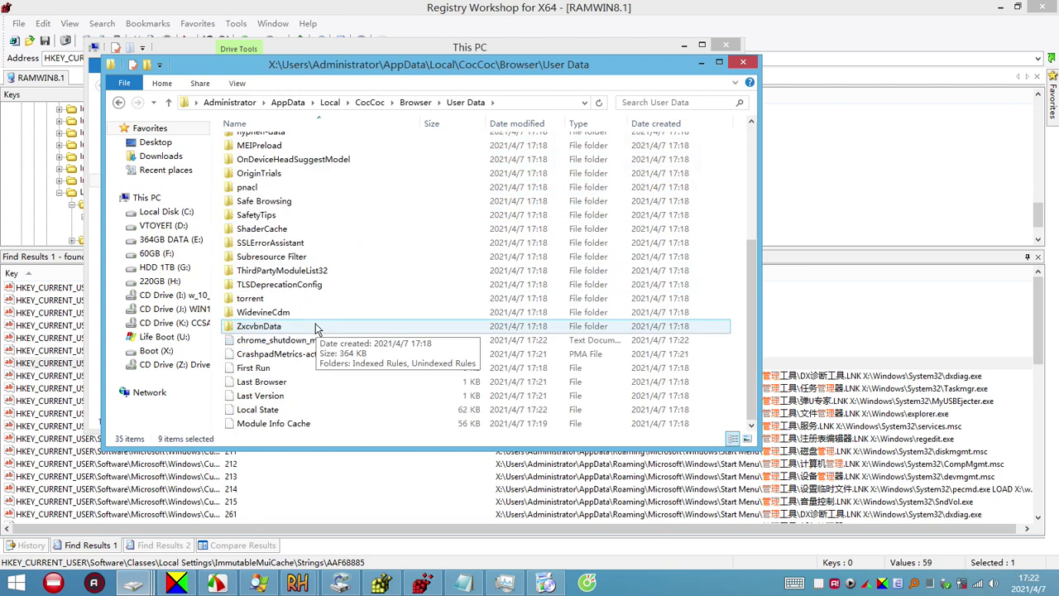
left_click(296, 365, "ctrl")
left_click(331, 324, "shift")
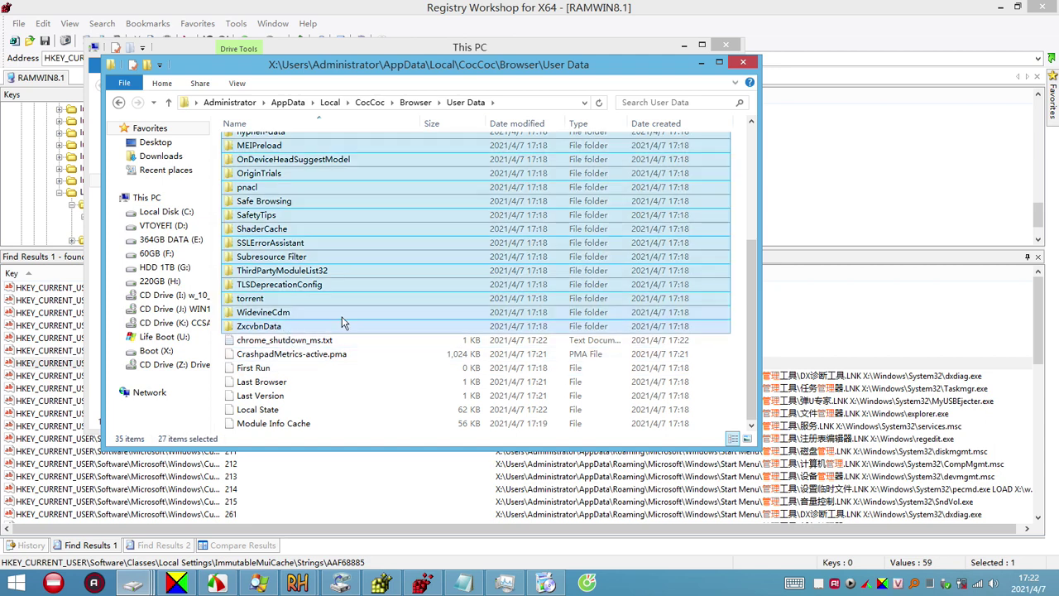
scroll(341, 316, "up", 5)
Check the selection's properties, then permanently delete the 27 selected folders
right_click(276, 288)
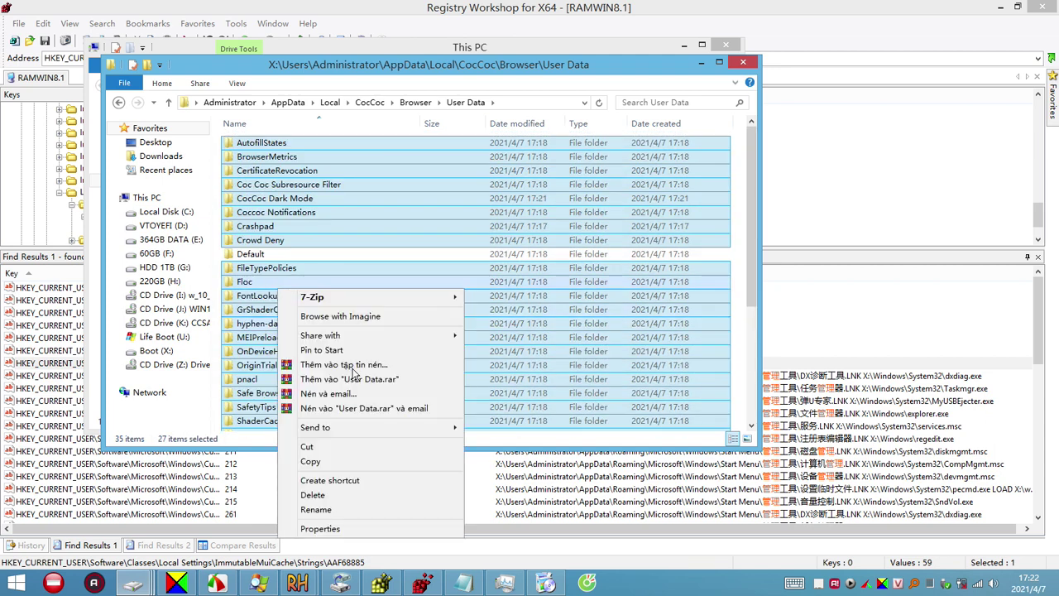
left_click(334, 527)
left_click(384, 547)
right_click(340, 369)
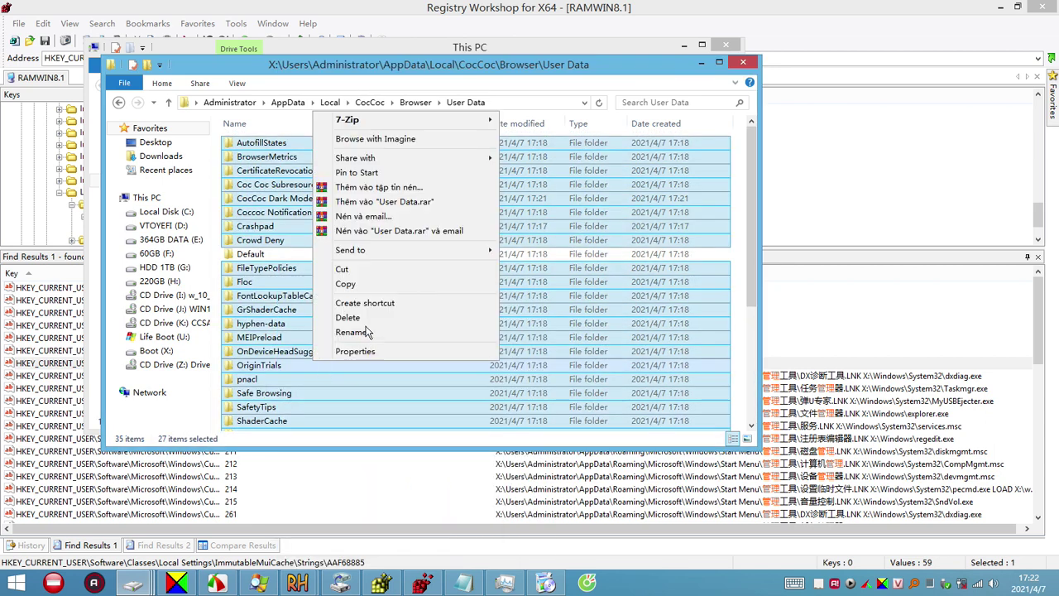
left_click(361, 324)
left_click(575, 302)
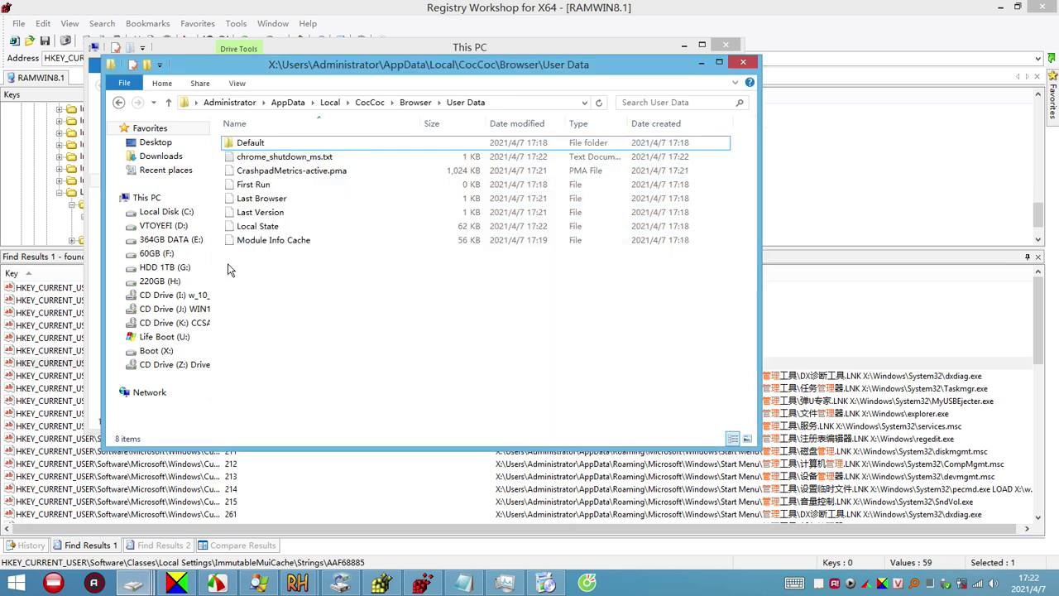
Open Default and select all 30 folders from AutofillStrikeDatabase to Sync Extension Settings
double_click(254, 147)
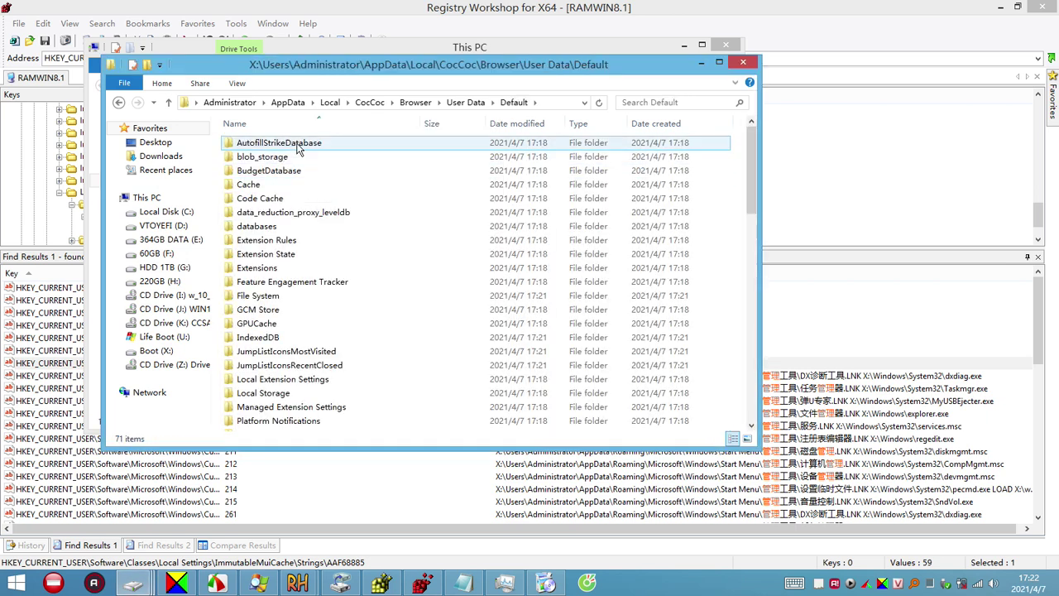
left_click(323, 144)
scroll(382, 351, "down", 6)
left_click(335, 298, "shift")
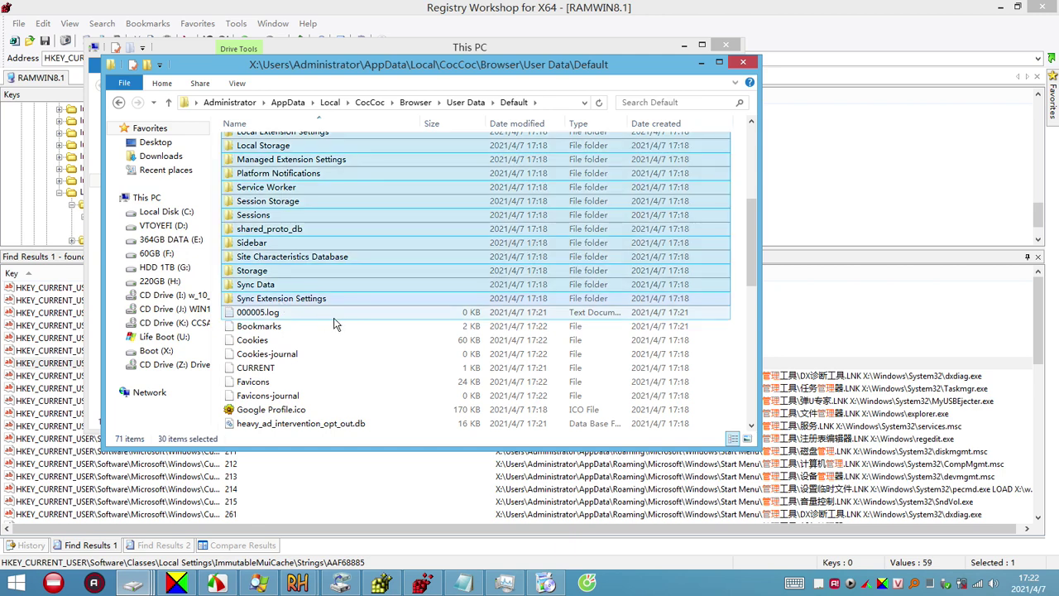
Review the 30 folders' combined properties, then permanently delete them
right_click(341, 284)
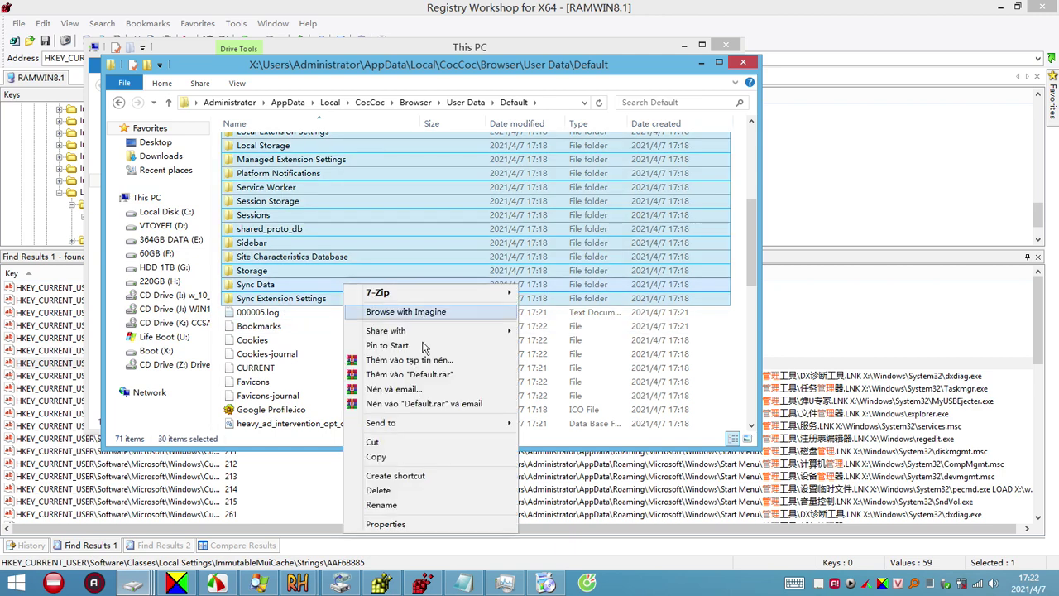
left_click(420, 513)
left_click(513, 546)
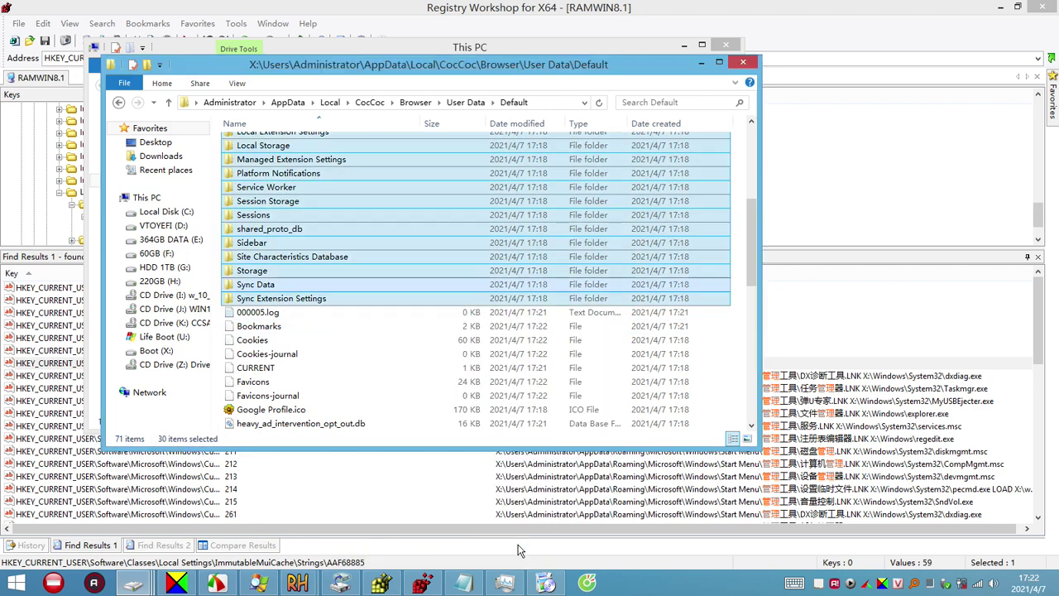
right_click(322, 267)
left_click(357, 472)
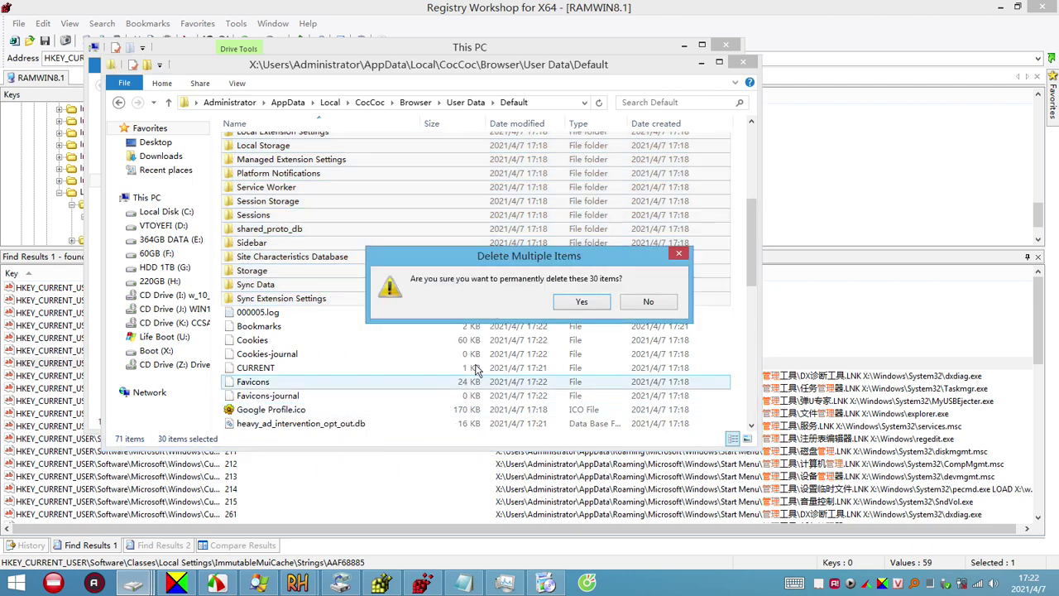
left_click(586, 300)
Select the 41 remaining files and check their combined size
scroll(422, 284, "up", 6)
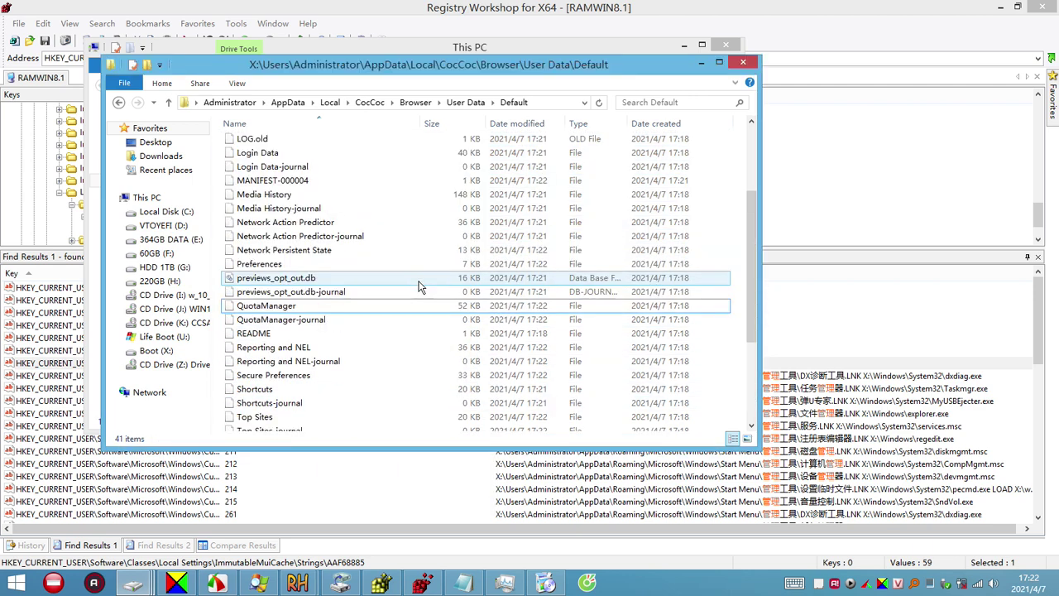
key("ctrl+a")
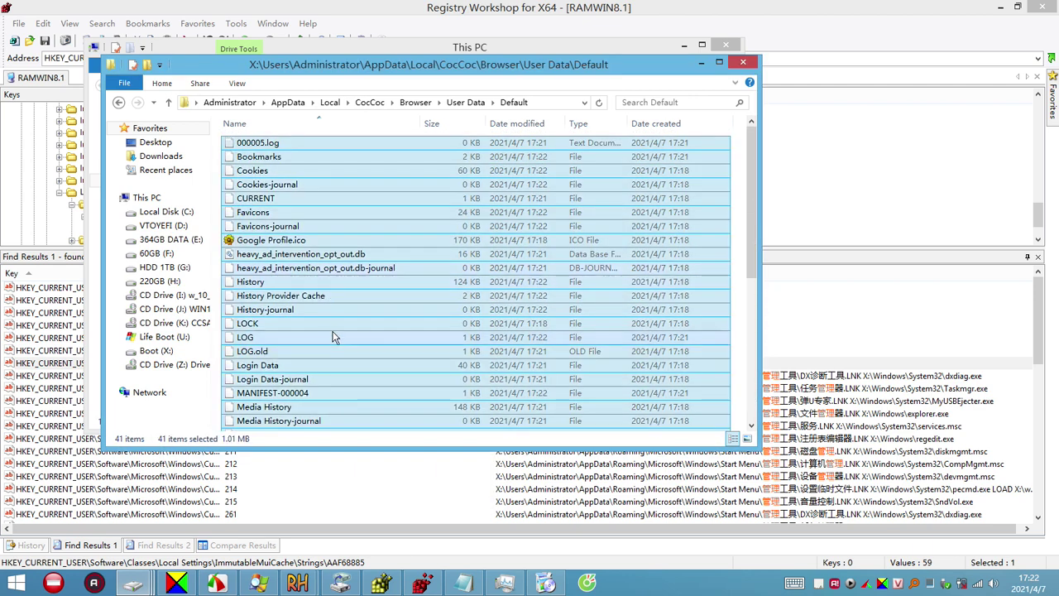
right_click(414, 266)
left_click(380, 540)
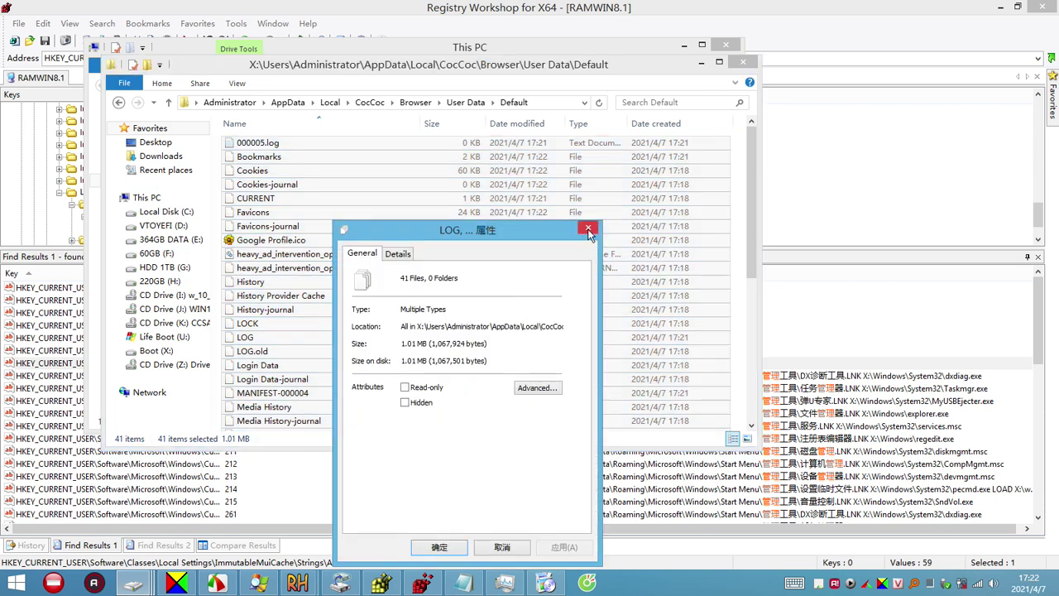
left_click(588, 229)
Check the User Data folder's properties from Browser, then return to the CocCoc folder
left_click(416, 101)
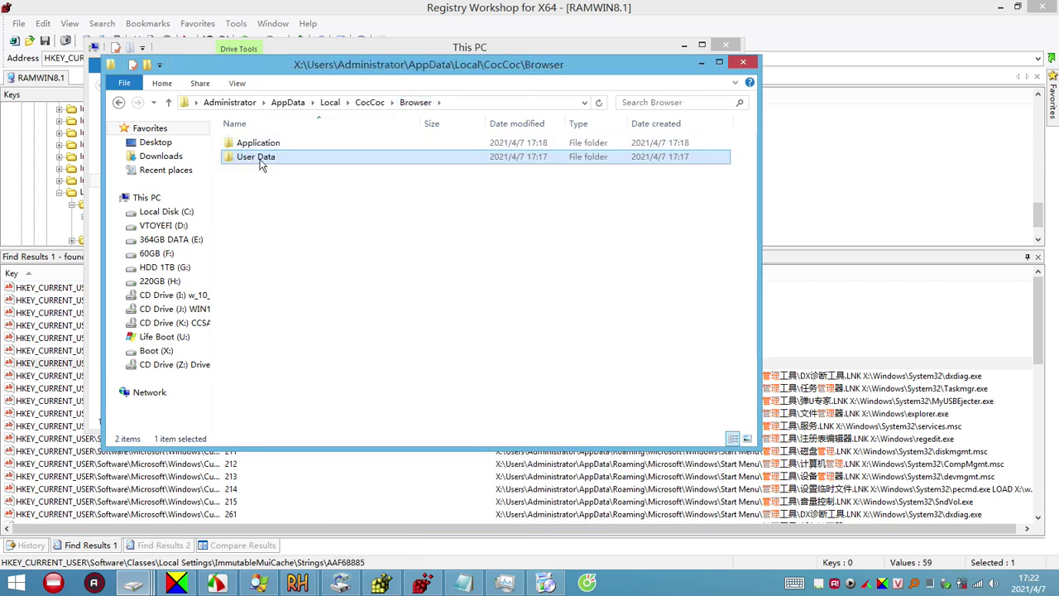
right_click(260, 163)
left_click(307, 460)
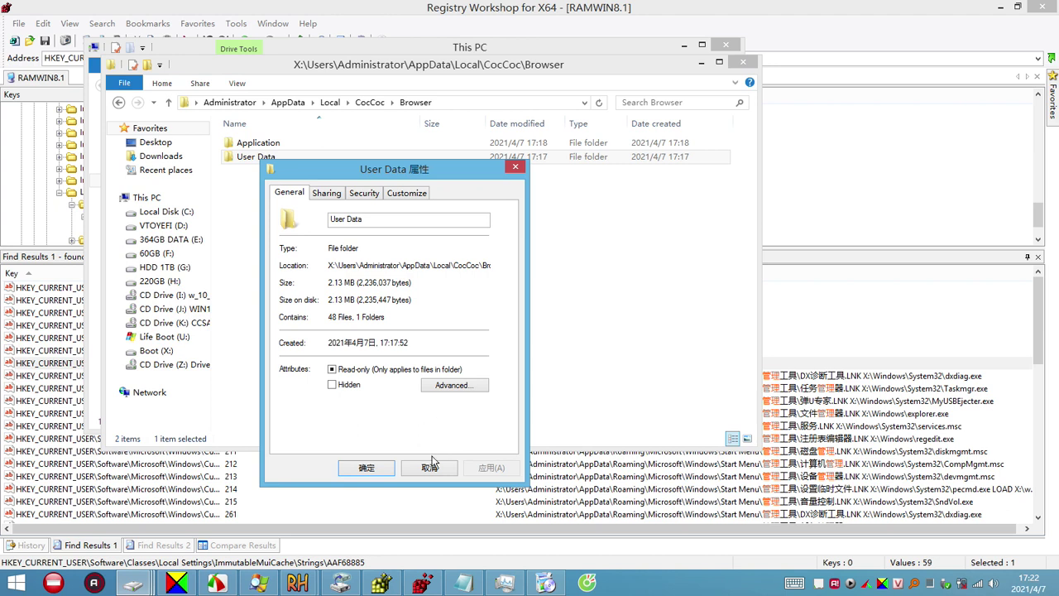
left_click(430, 466)
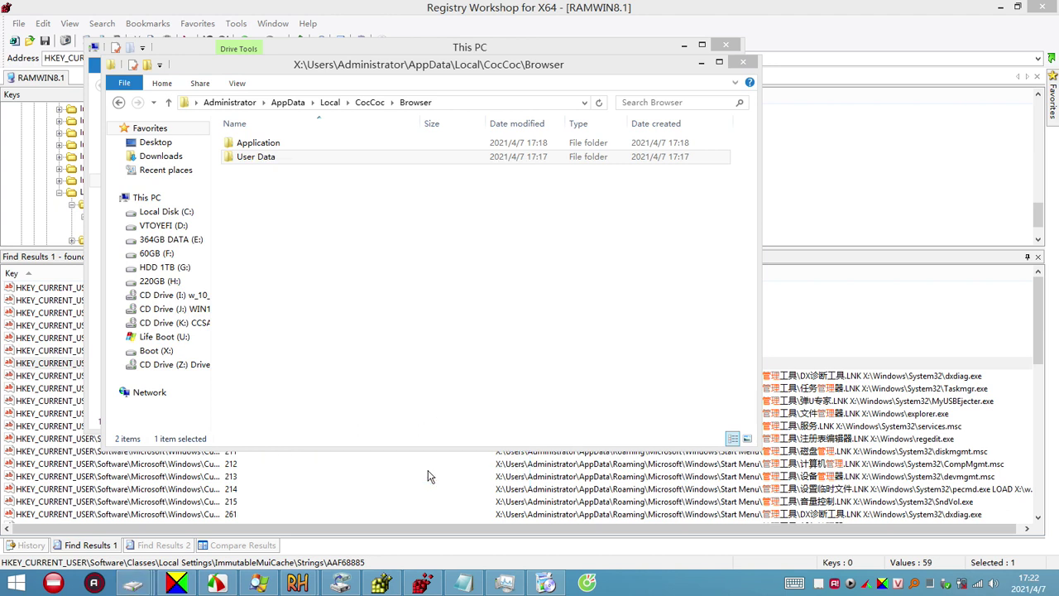
left_click(372, 99)
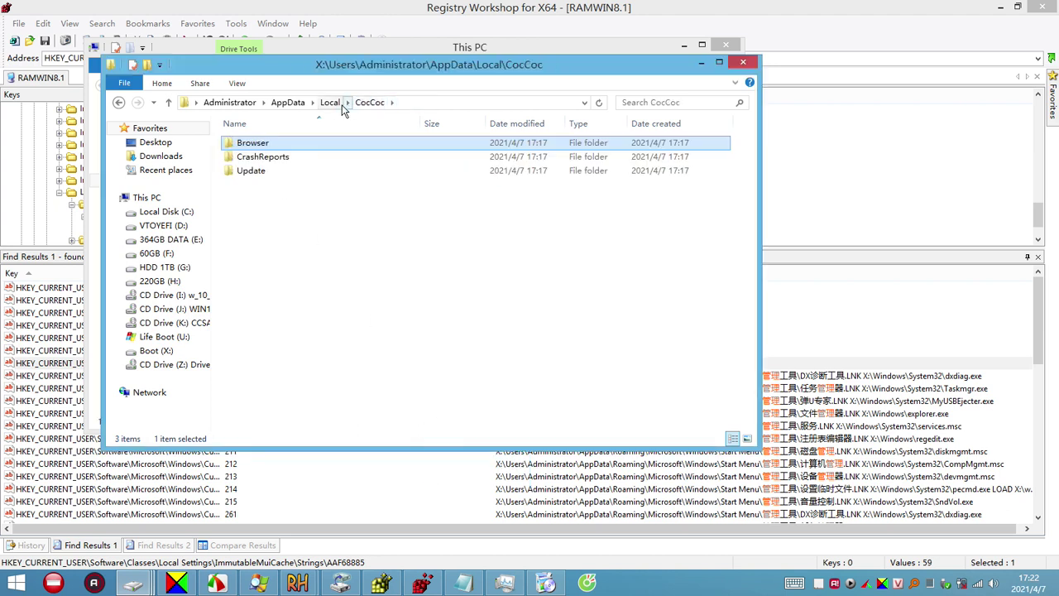
Select the Browser, CrashReports and Update folders and check their total size
left_click_drag(296, 201, 245, 149)
left_click_drag(283, 222, 240, 141)
right_click(263, 163)
left_click(331, 441)
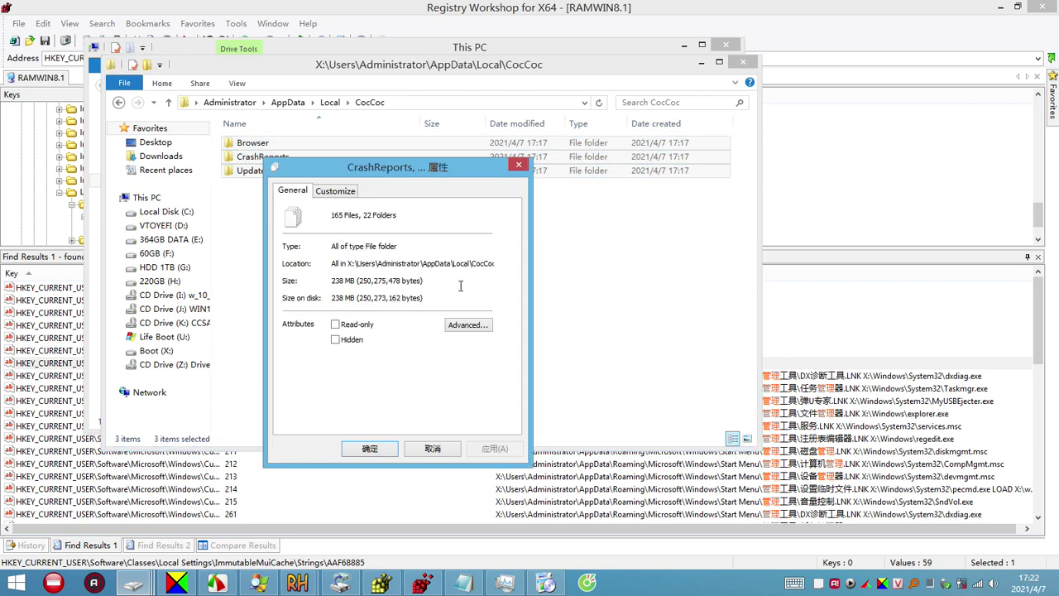
left_click(515, 167)
Compress the three folders into CocCoc.7z in 7z format, then close the Coc Coc installer
right_click(257, 161)
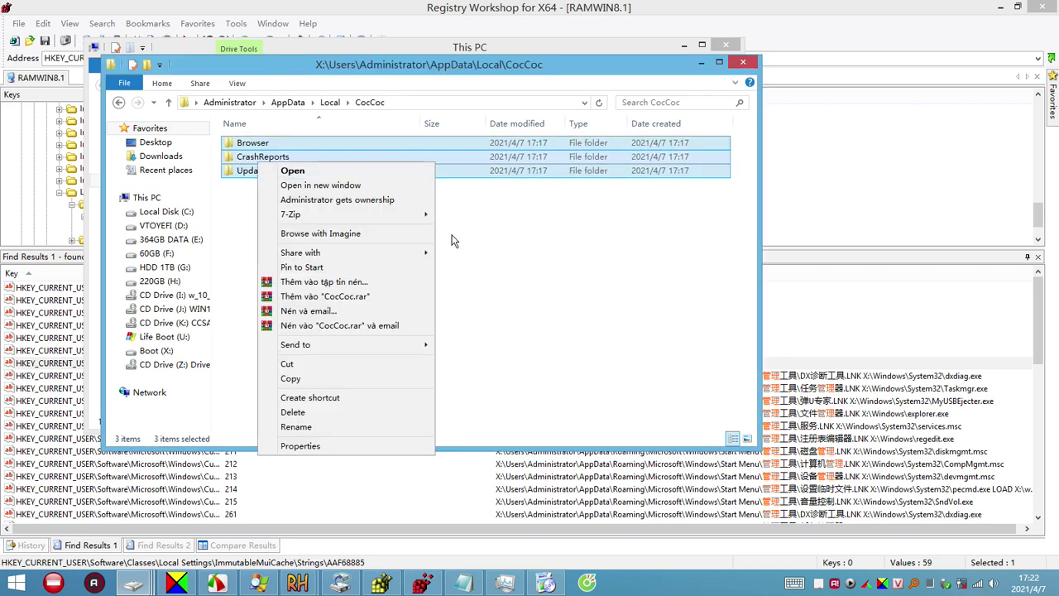
mouse_move(392, 220)
left_click(488, 215)
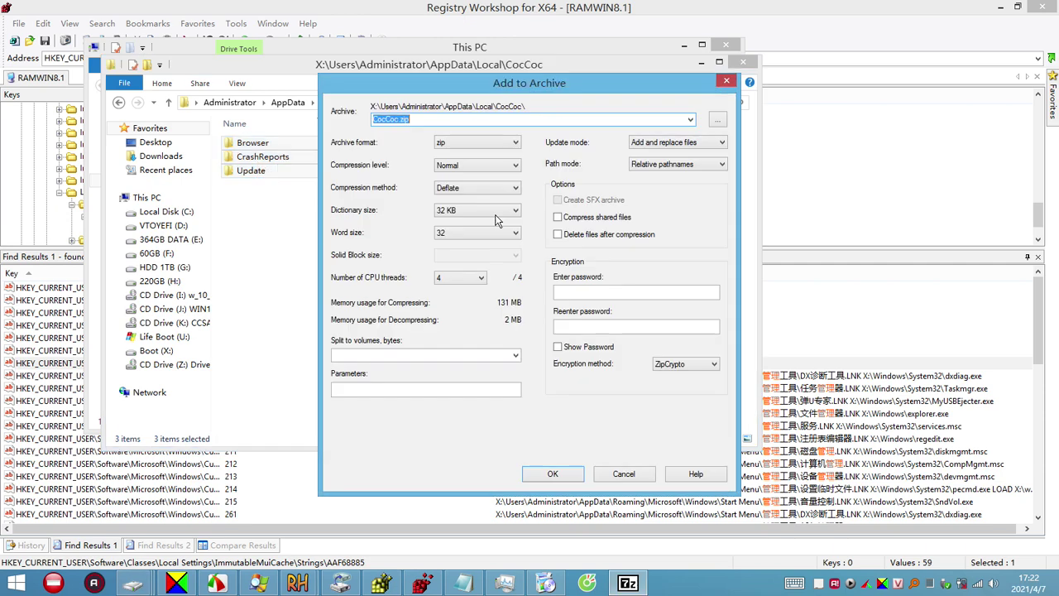
left_click(488, 145)
left_click(456, 156)
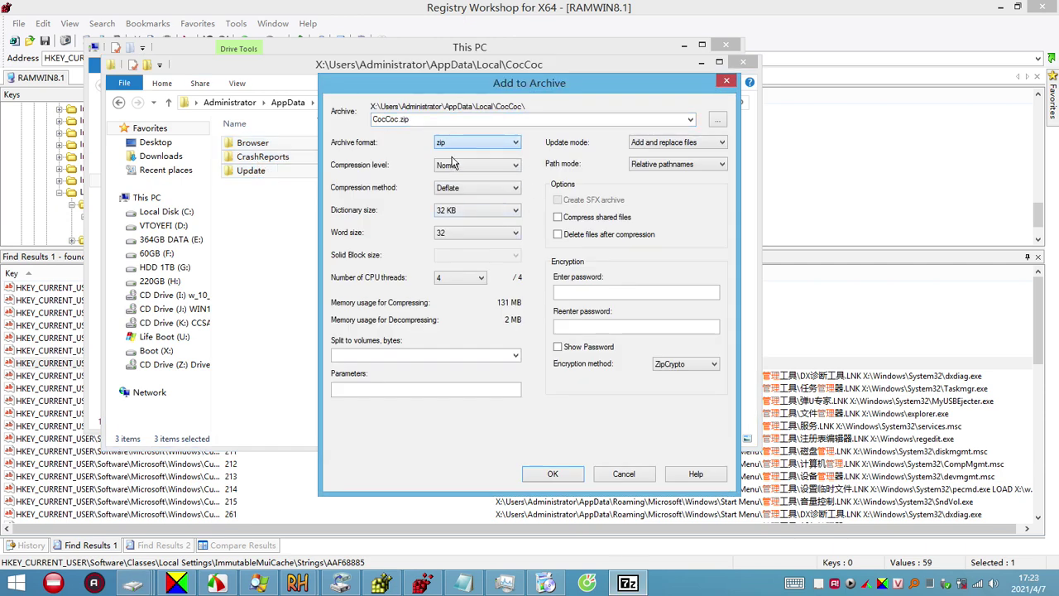
left_click(552, 474)
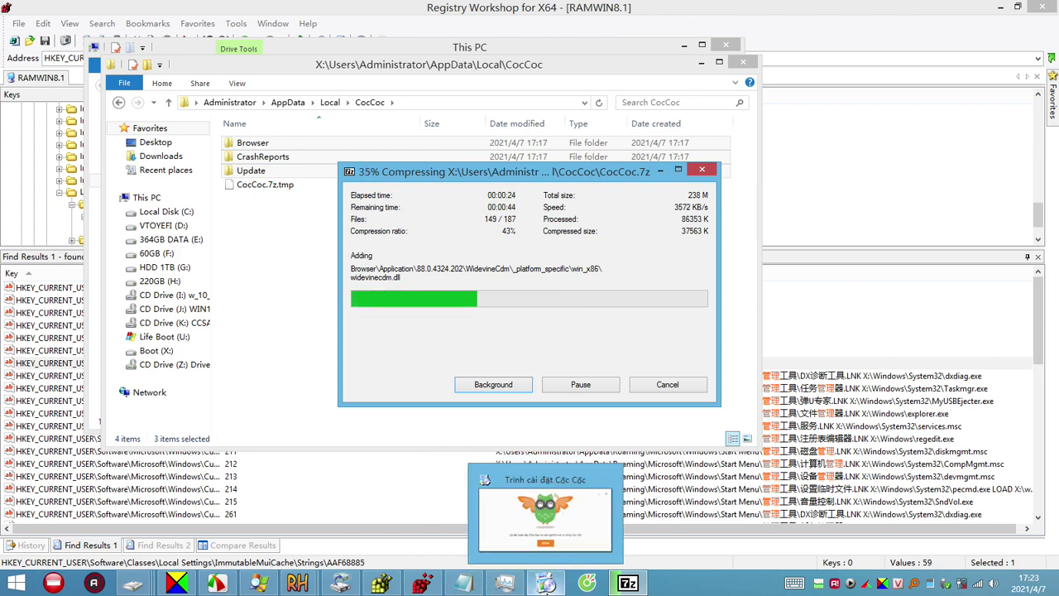
left_click(546, 583)
left_click(550, 379)
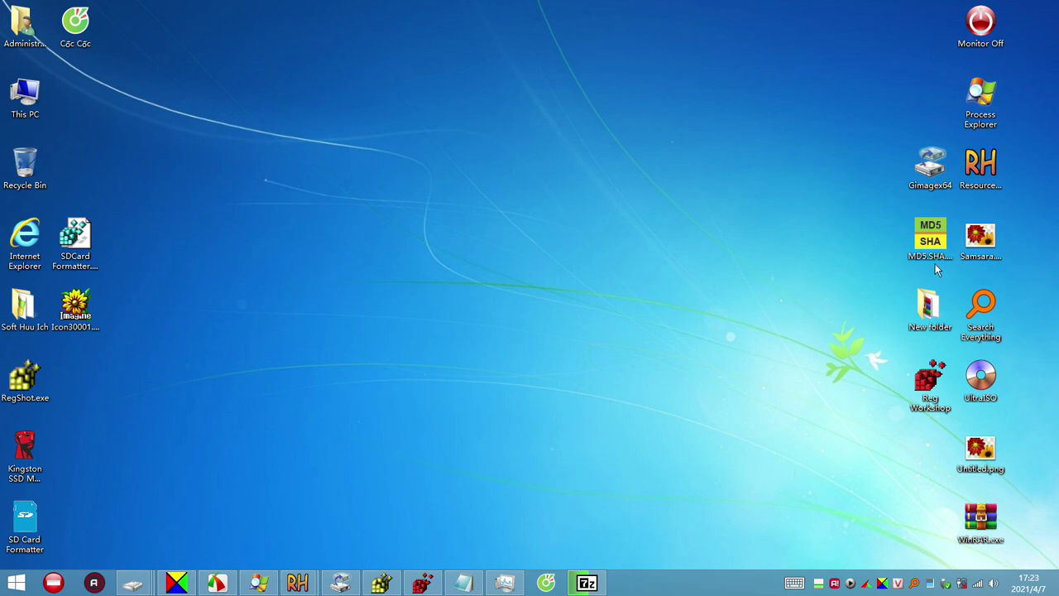
Rearrange desktop icons (Resource Hacker, Reg Workshop, Gimagex64, MD5.SHA, UltraISO, Process Explorer), placing Monitor Off left of Samsara
left_click_drag(980, 166, 931, 453)
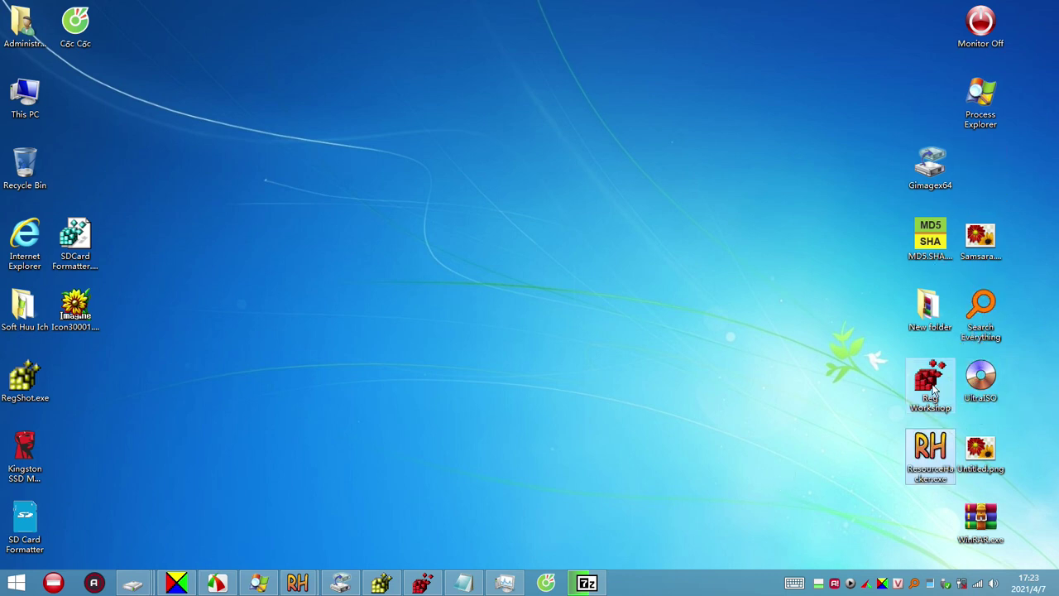
left_click_drag(933, 389, 581, 251)
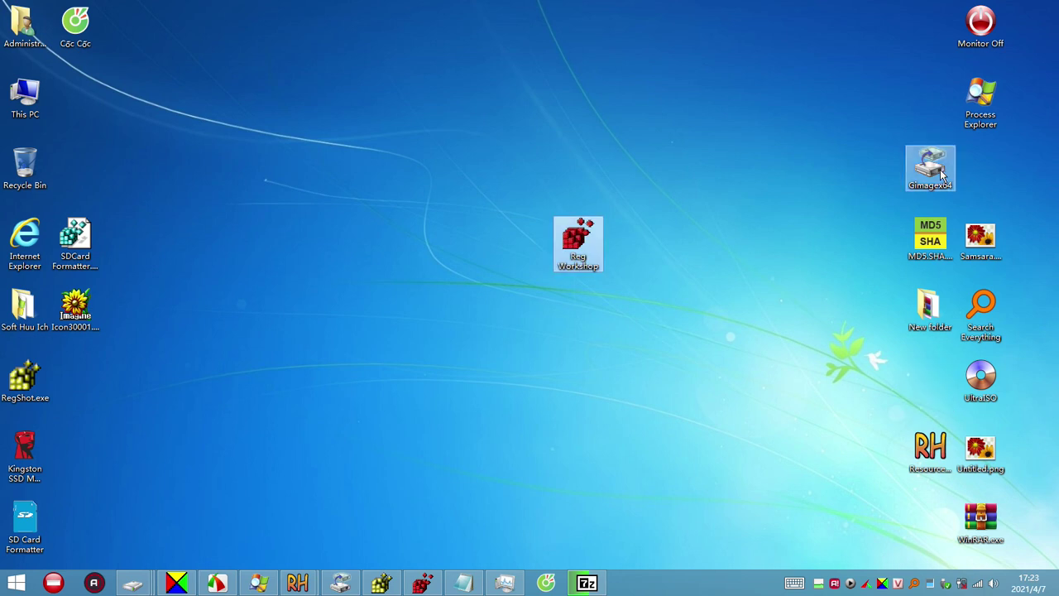
left_click_drag(928, 170, 930, 522)
left_click_drag(954, 256, 954, 400)
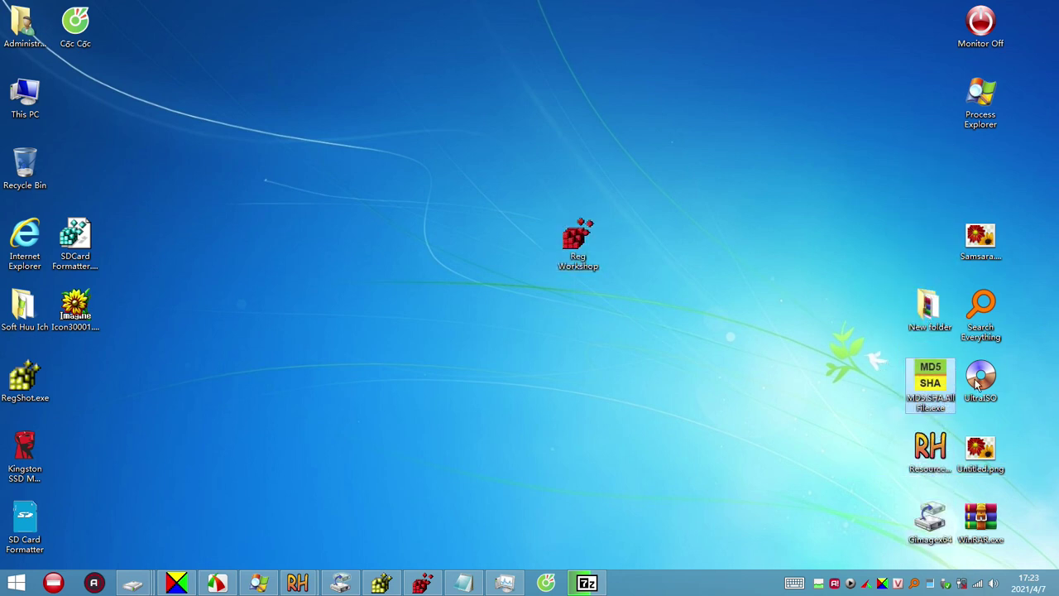
left_click_drag(995, 370, 657, 236)
left_click_drag(980, 100, 996, 393)
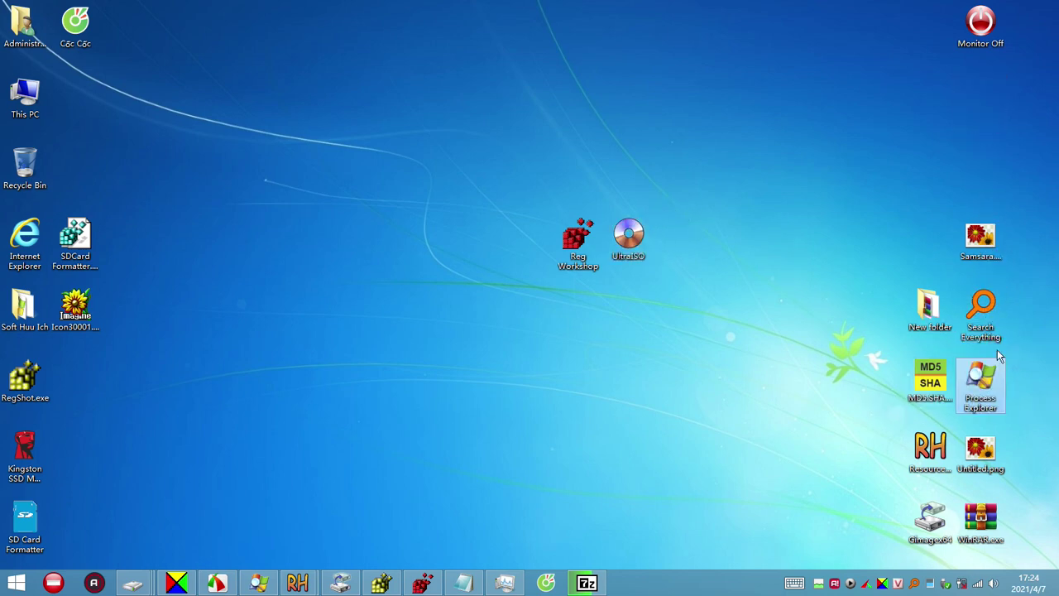
left_click_drag(973, 52, 933, 264)
left_click_drag(687, 291, 503, 234)
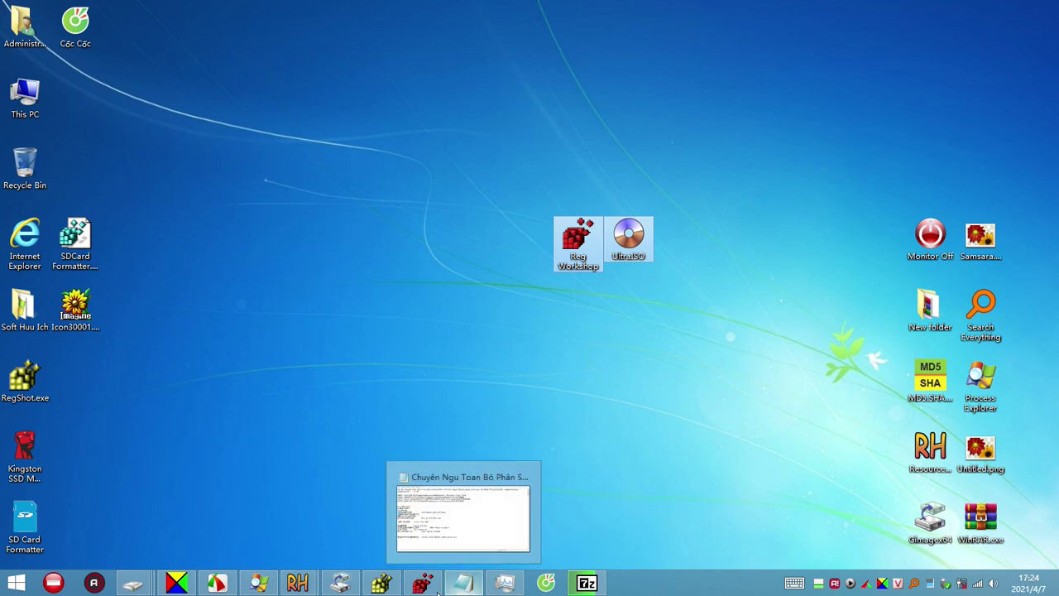
Minimize the notes window to reveal the registry editor
left_click(461, 584)
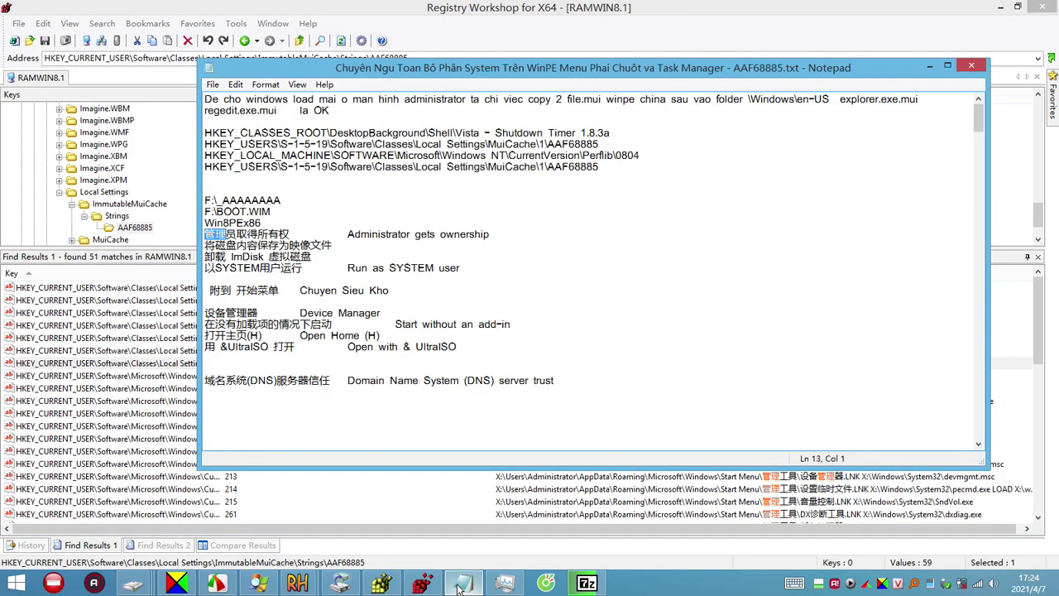
left_click(461, 584)
left_click(461, 583)
left_click(459, 584)
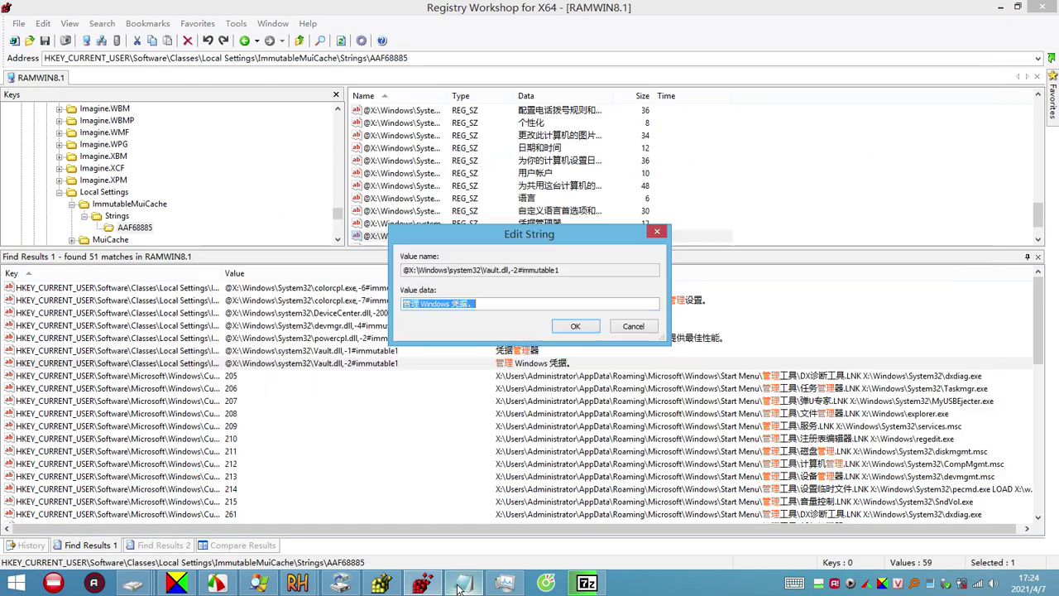
In Task Manager, check the running processes for 7-Zip and view the memory graph
mouse_move(594, 584)
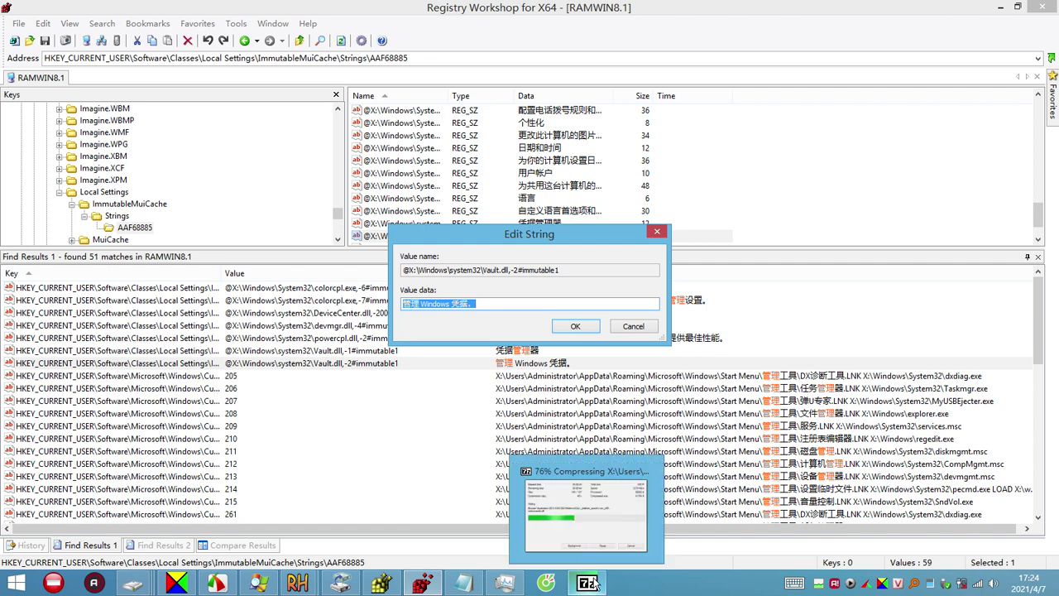
right_click(651, 589)
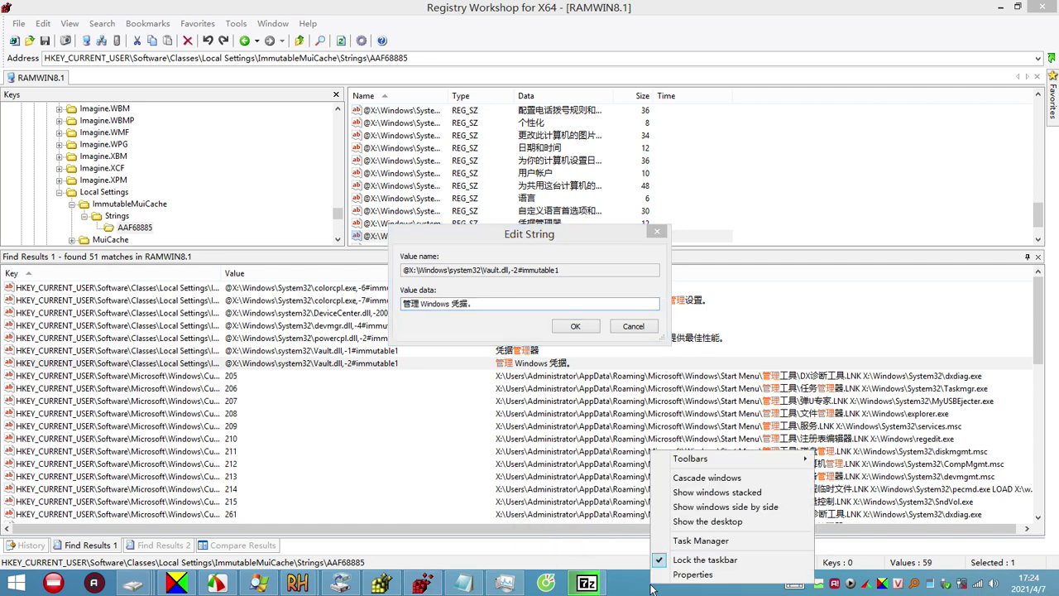
left_click(716, 542)
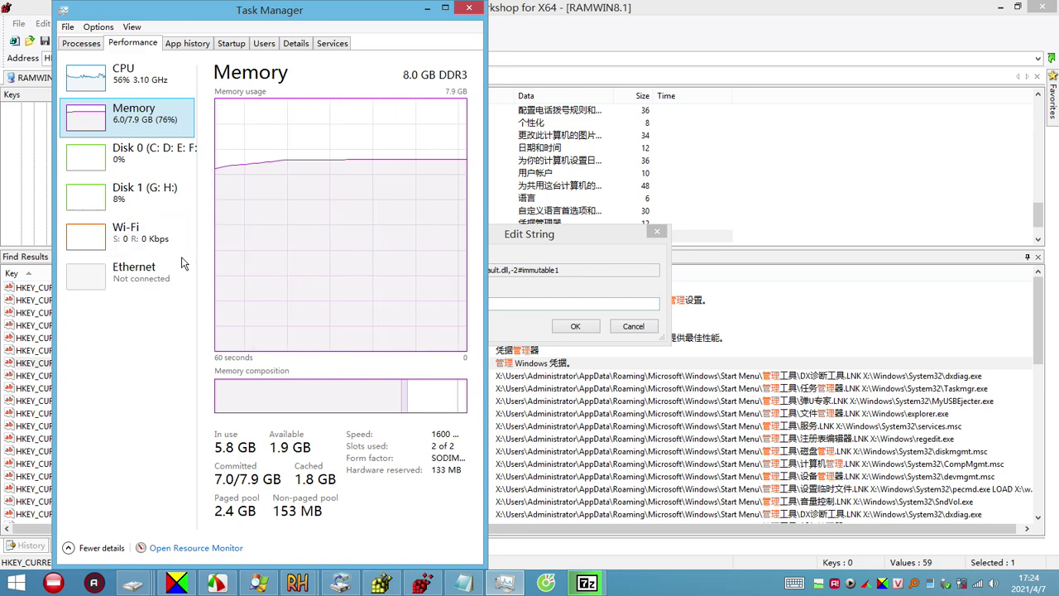
left_click(82, 46)
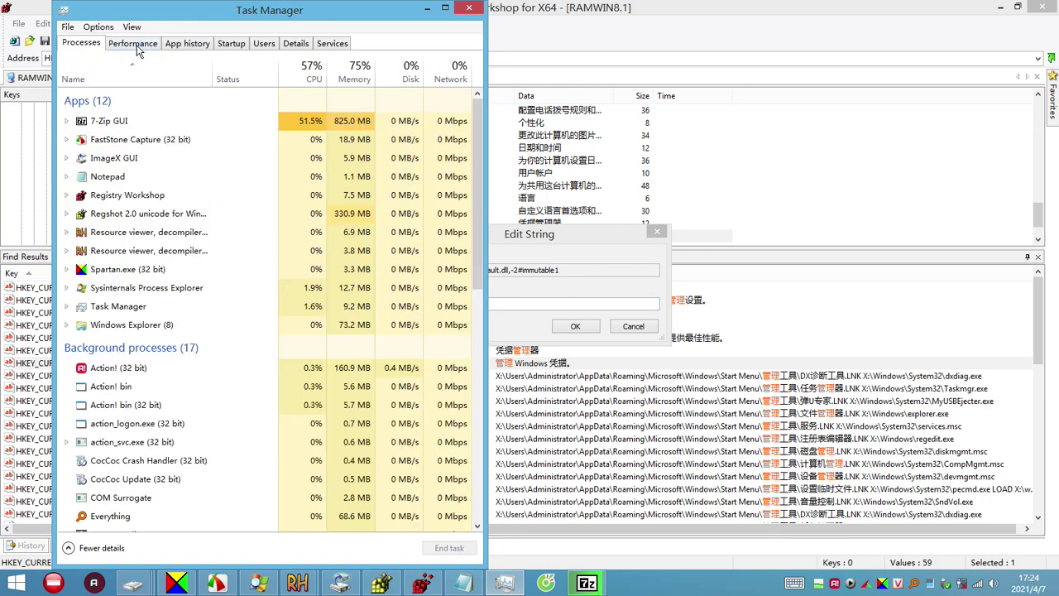
left_click(308, 124)
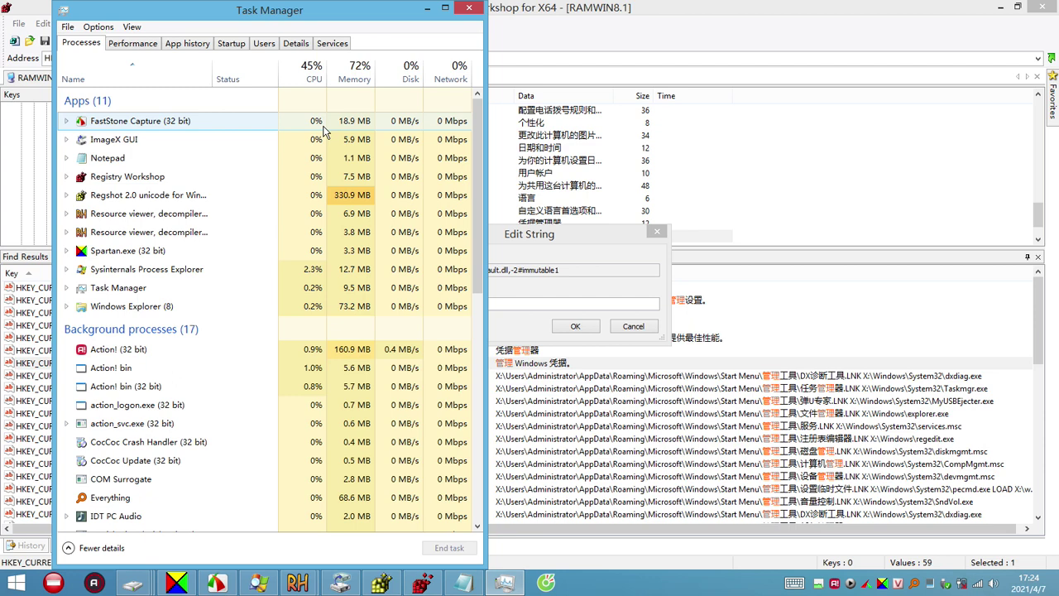
left_click(132, 43)
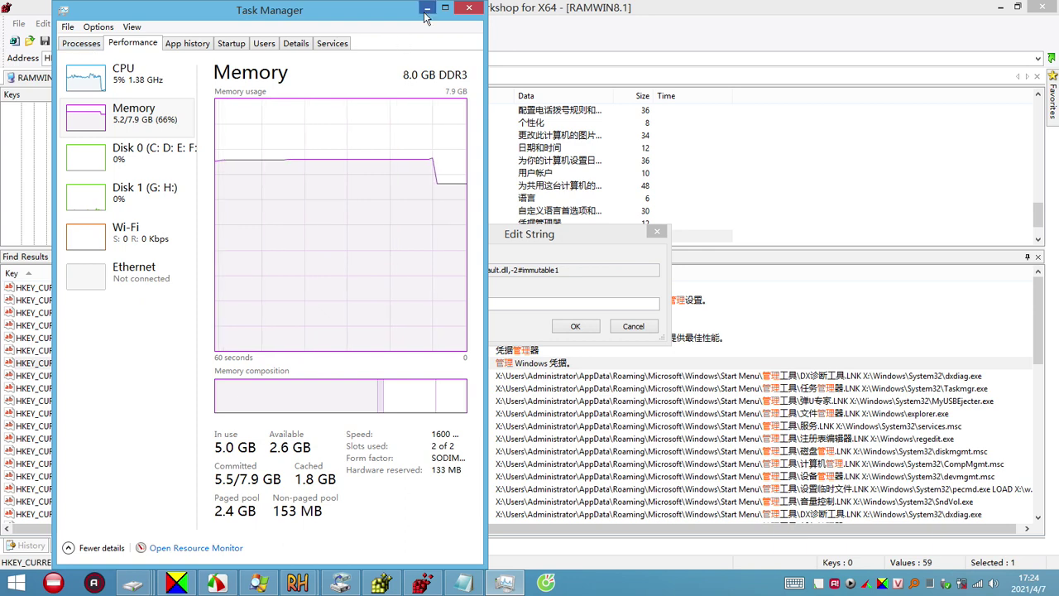
Minimize Task Manager and the other windows, then preview the open File Explorer windows
left_click(490, 507)
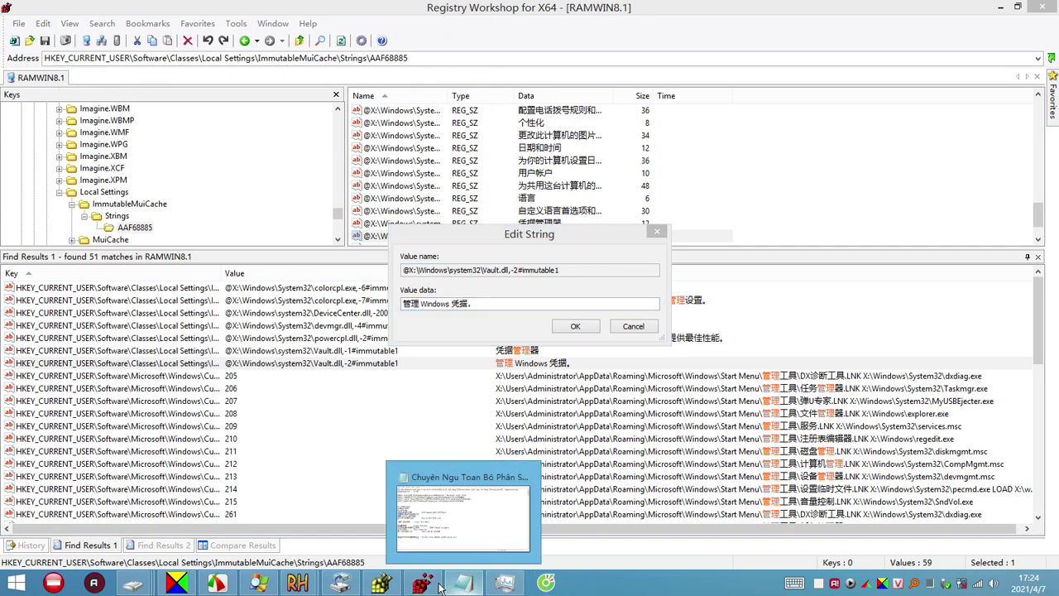
left_click(386, 585)
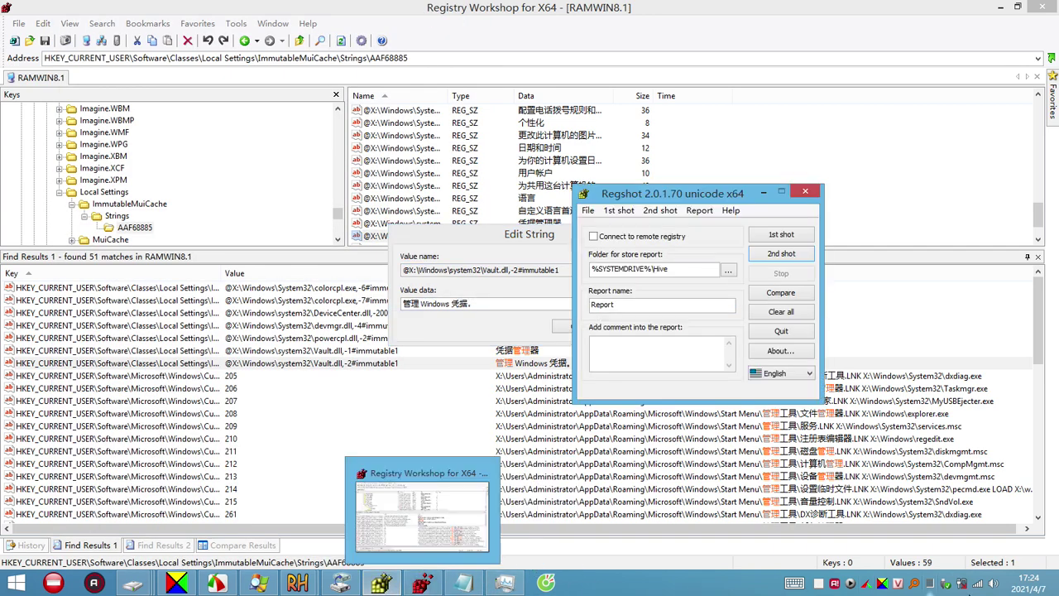
key("super+d")
left_click(493, 586)
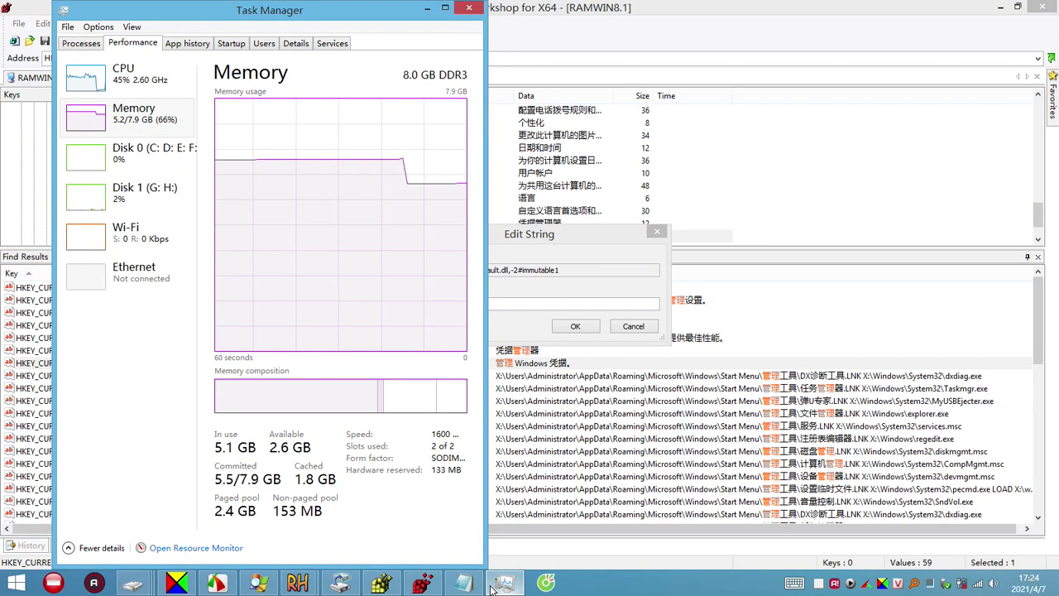
left_click(493, 585)
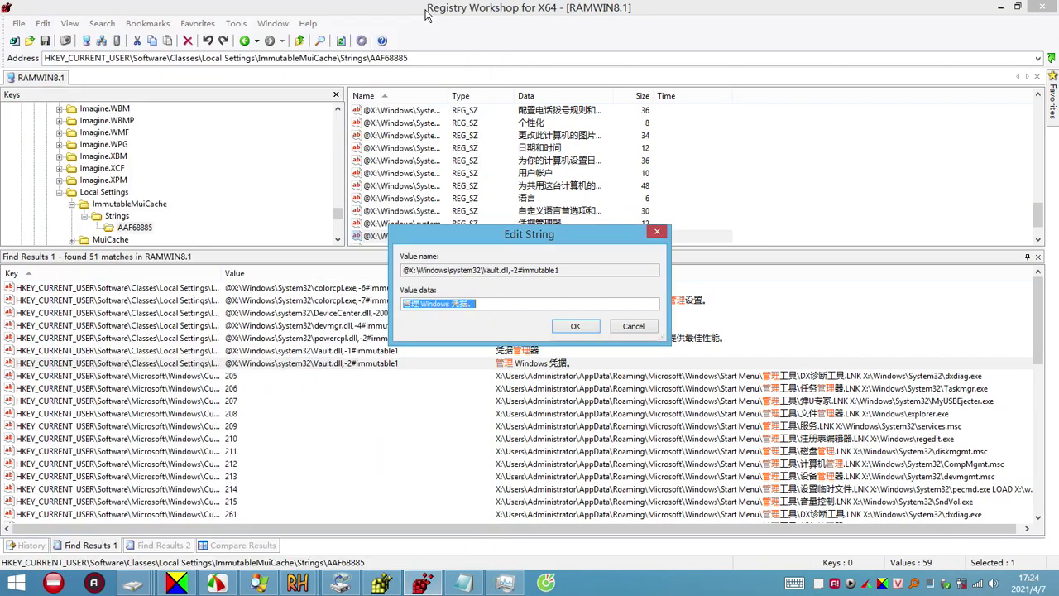
left_click(221, 524)
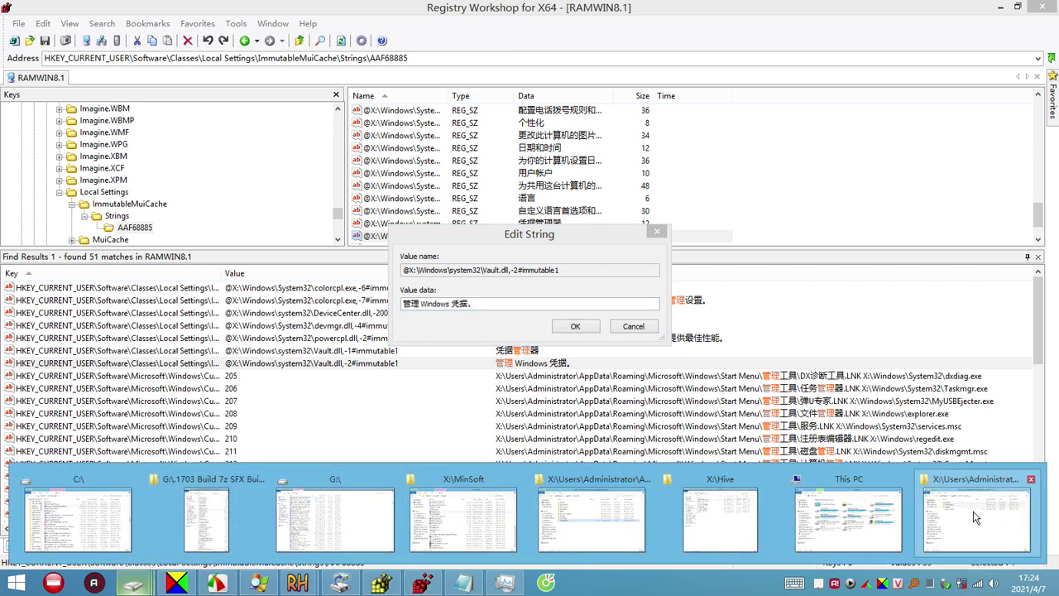
Bring the CocCoc folder window forward and select the 90,731 KB CocCoc.7z archive
left_click(960, 529)
left_click(263, 187)
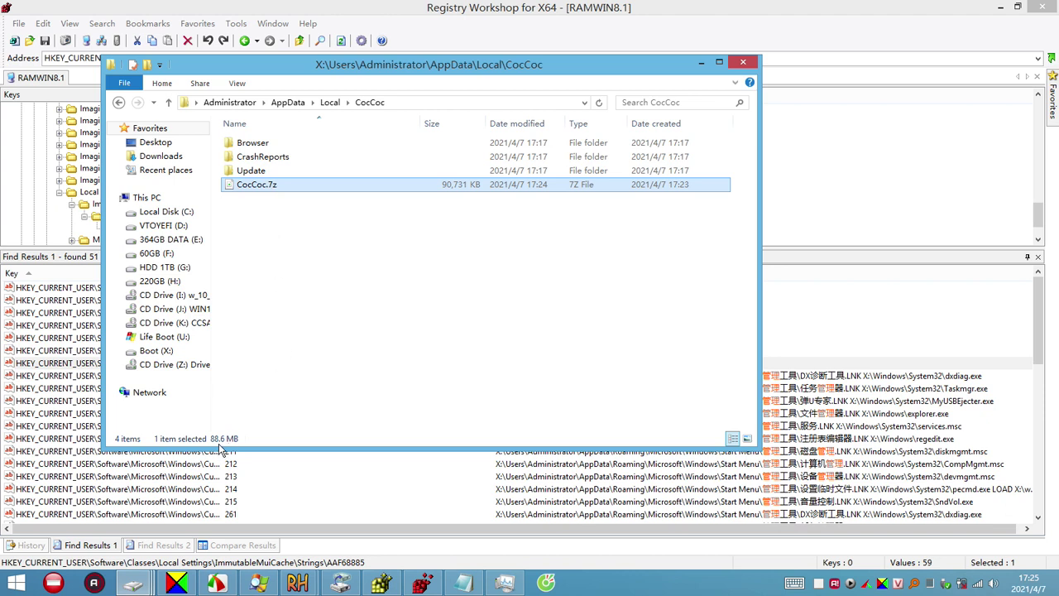
Copy CocCoc.7z into the root of HDD 1TB (G:), sorted by date modified
right_click(269, 192)
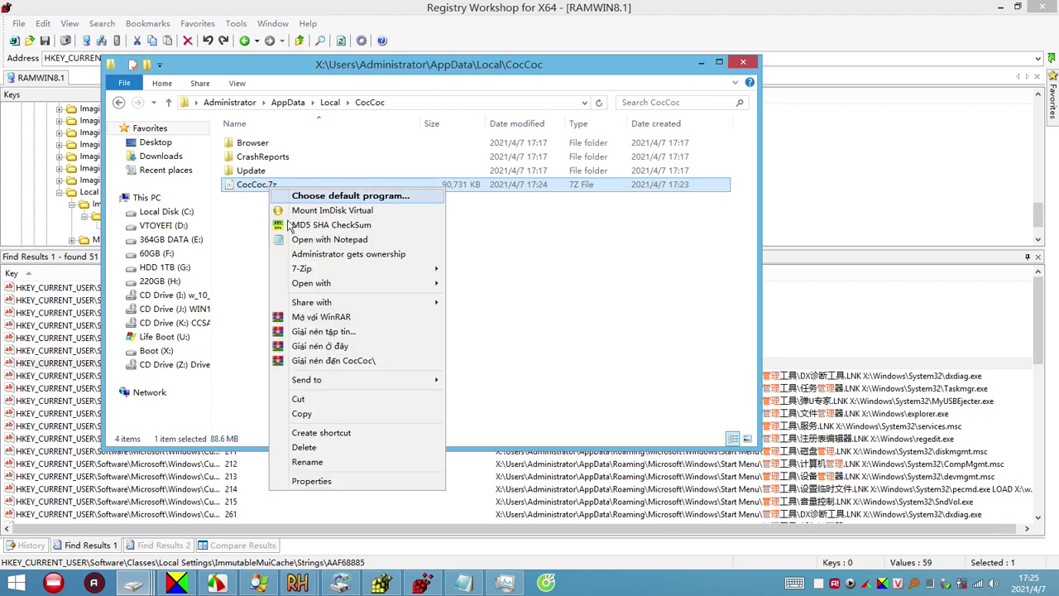
left_click(327, 409)
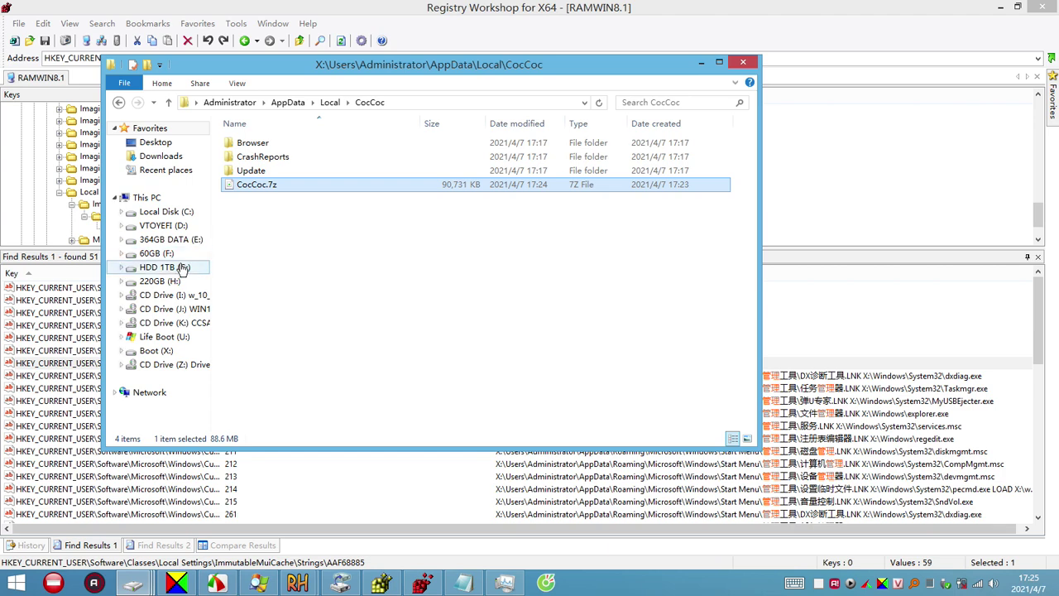
left_click(198, 266)
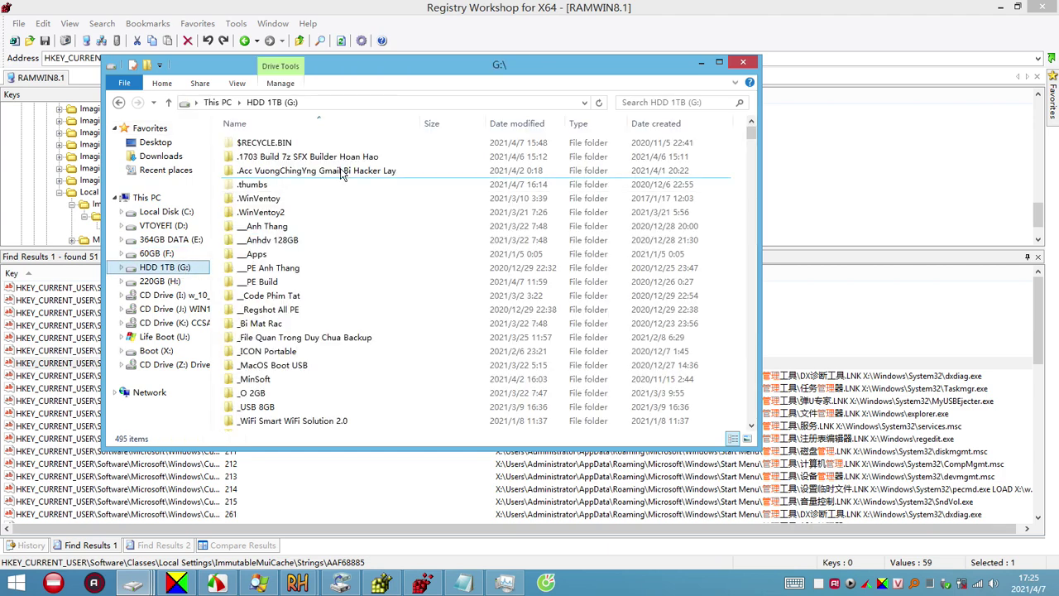
left_click(509, 123)
left_click(337, 148)
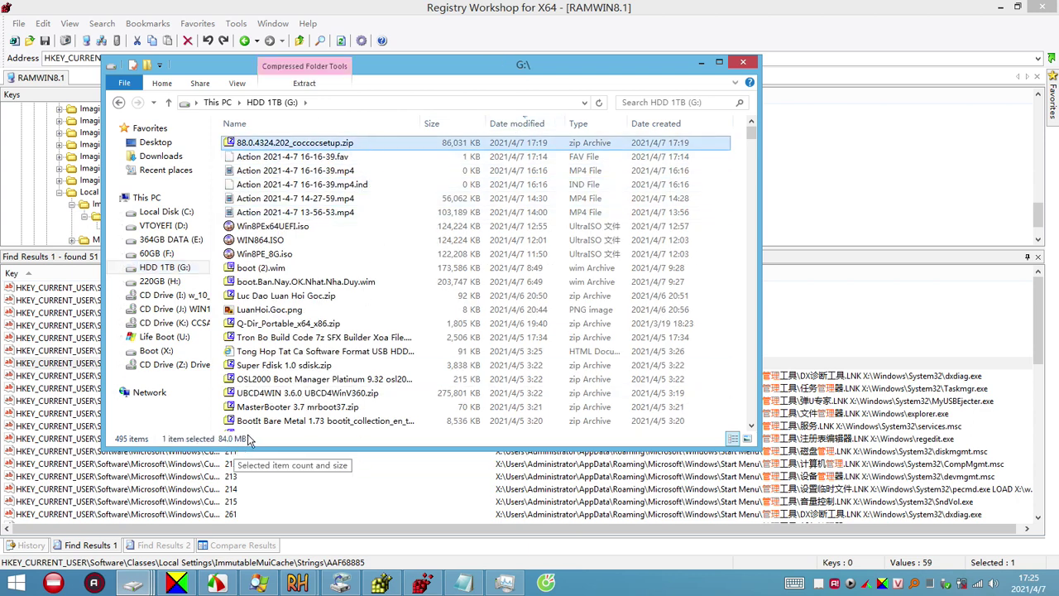
left_click(327, 170)
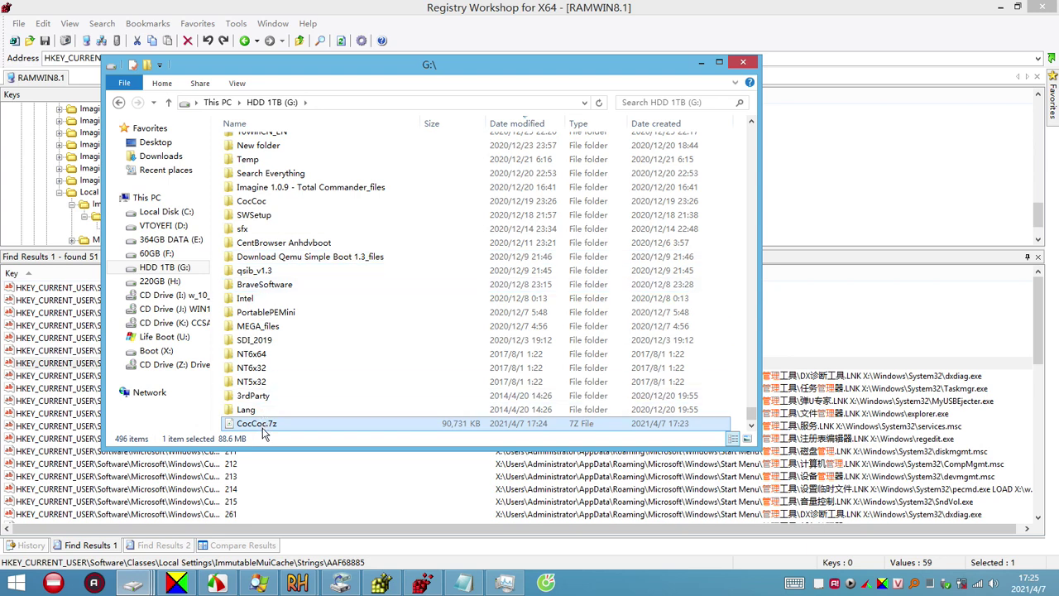
left_click(521, 123)
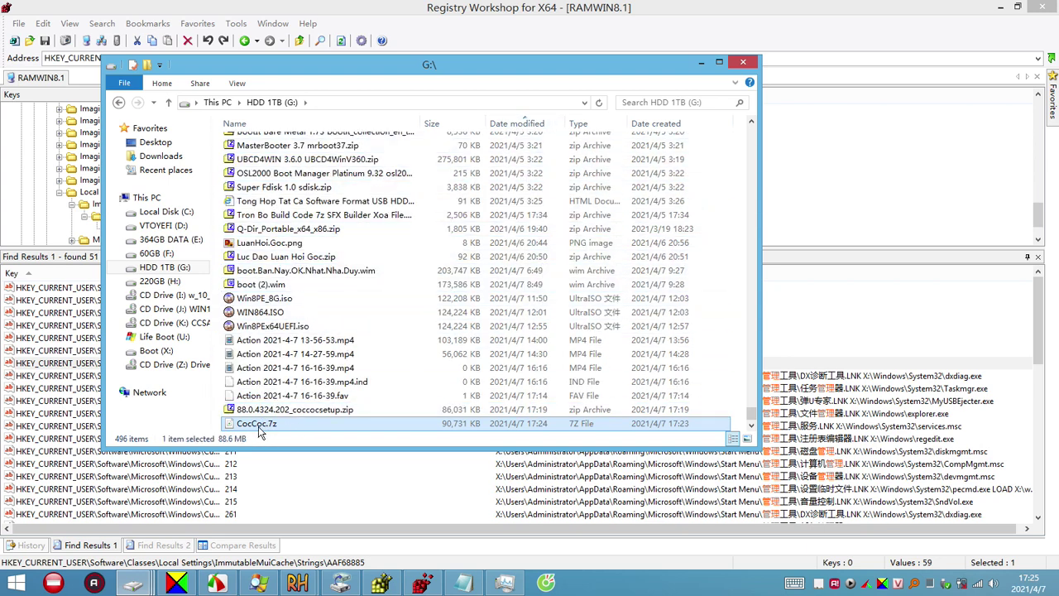
Rename the pasted copy to CocCoc v88.7z and close the window
left_click(264, 423)
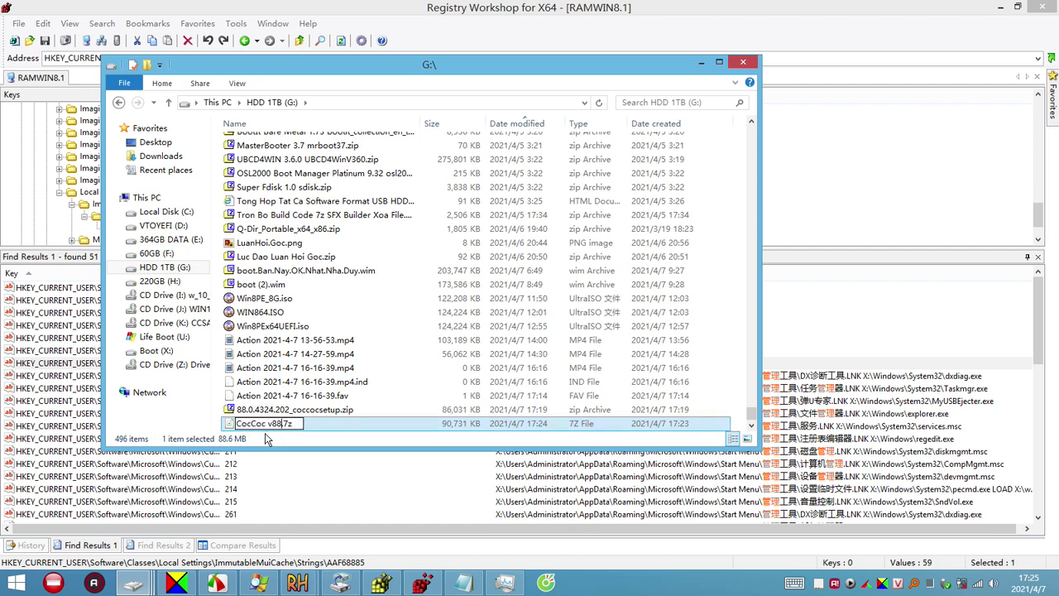
key("Return")
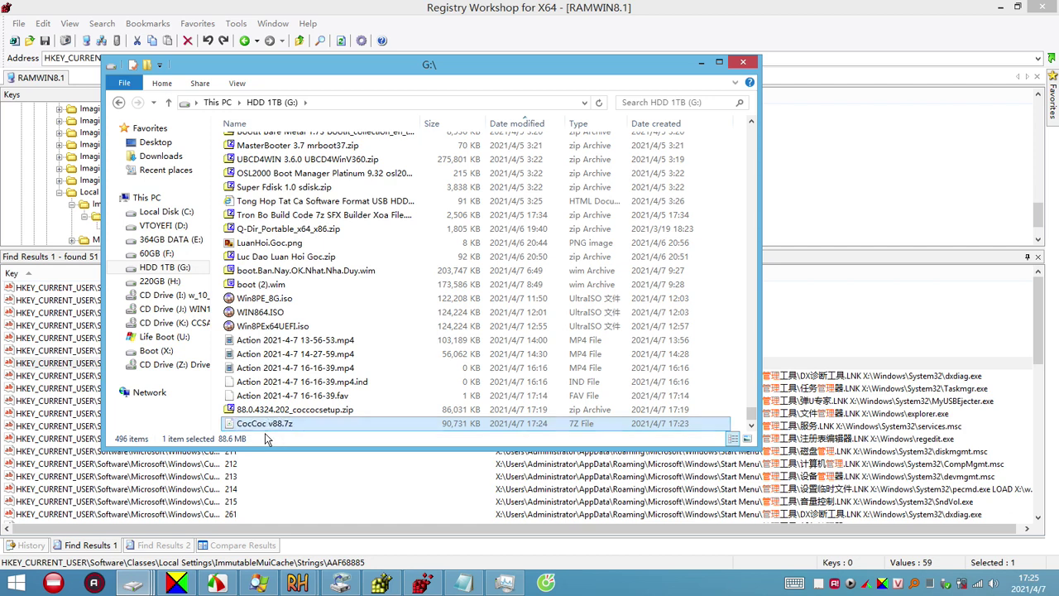
left_click(743, 64)
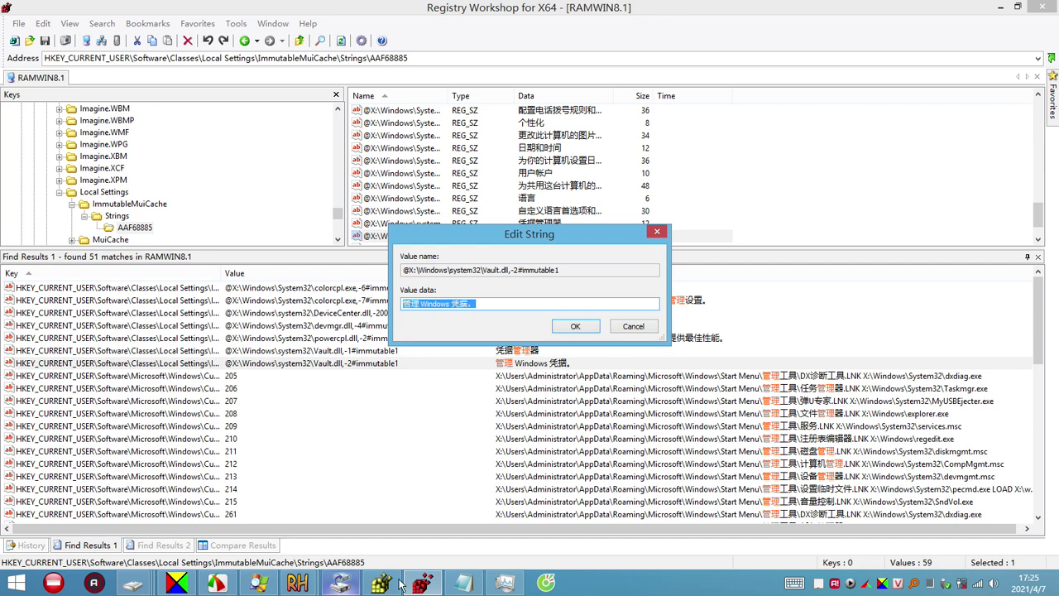
Show the desktop with Win+D and open the Coc Coc shortcut's context menu
left_click(548, 584)
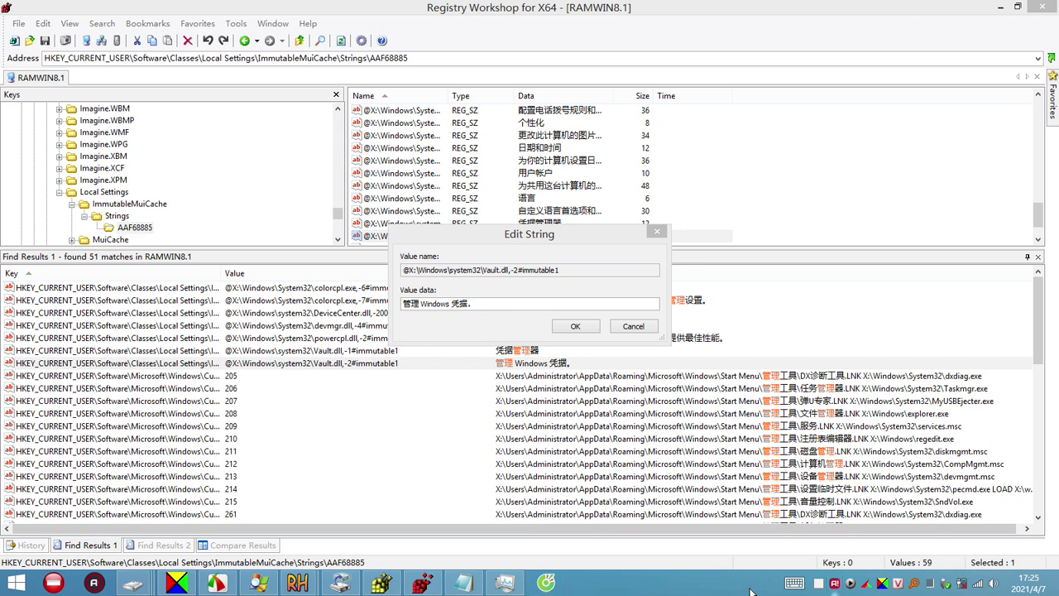
mouse_move(133, 584)
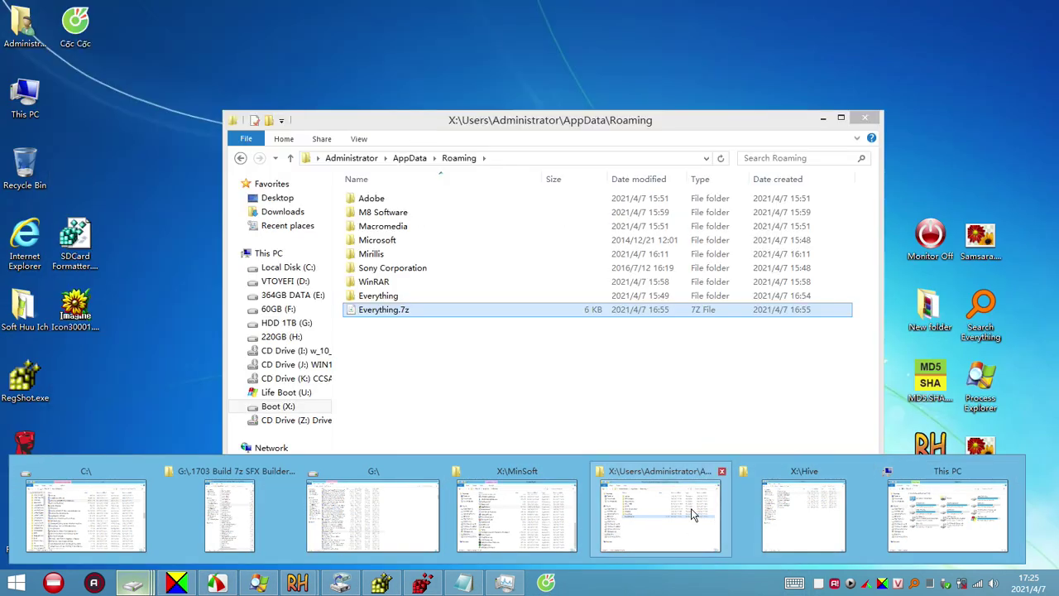
mouse_move(691, 508)
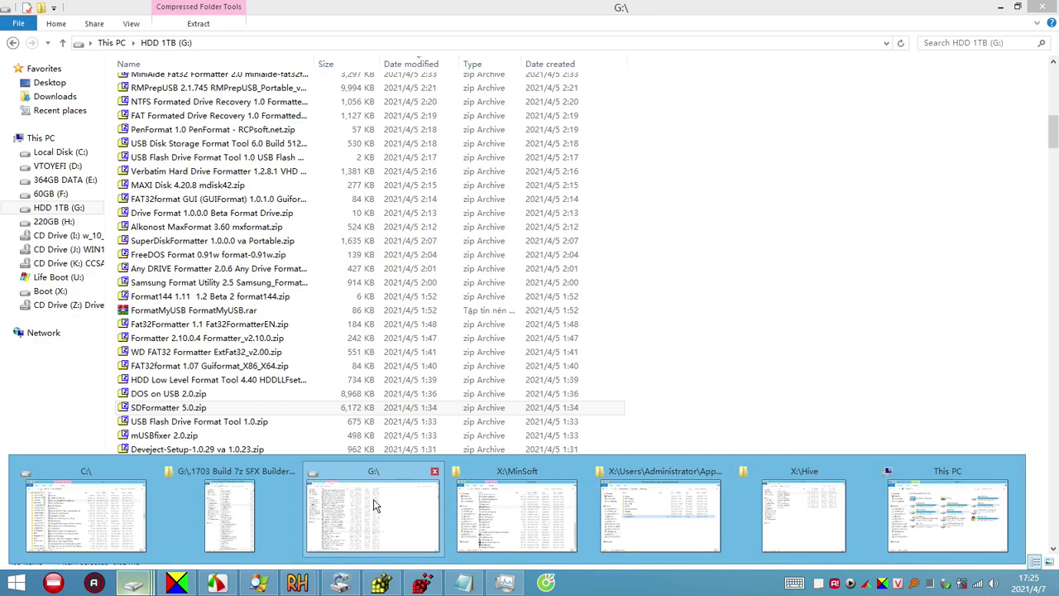
mouse_move(232, 506)
mouse_move(97, 515)
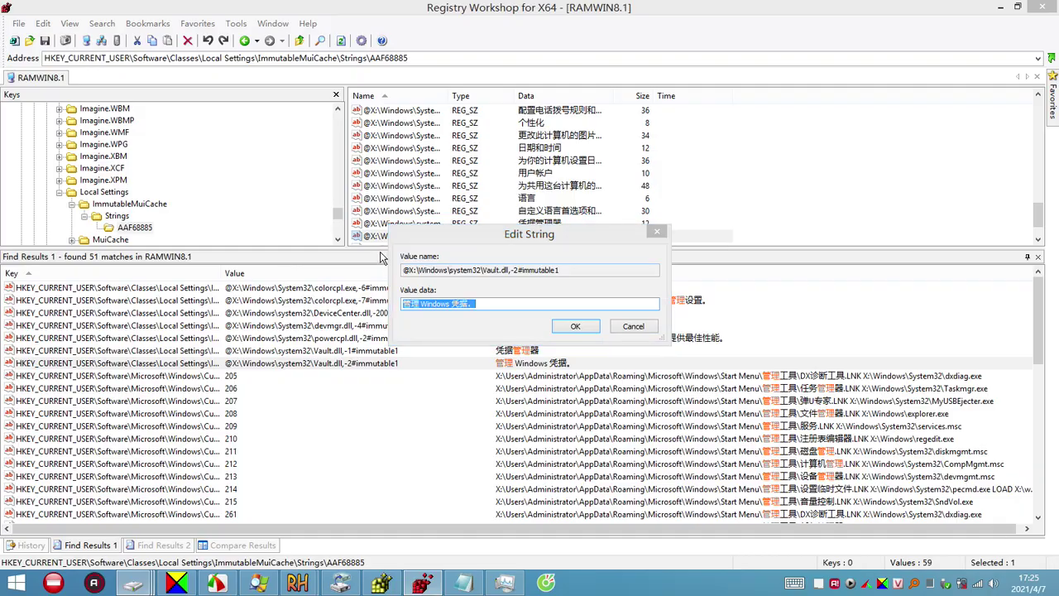
key("super+d")
right_click(71, 31)
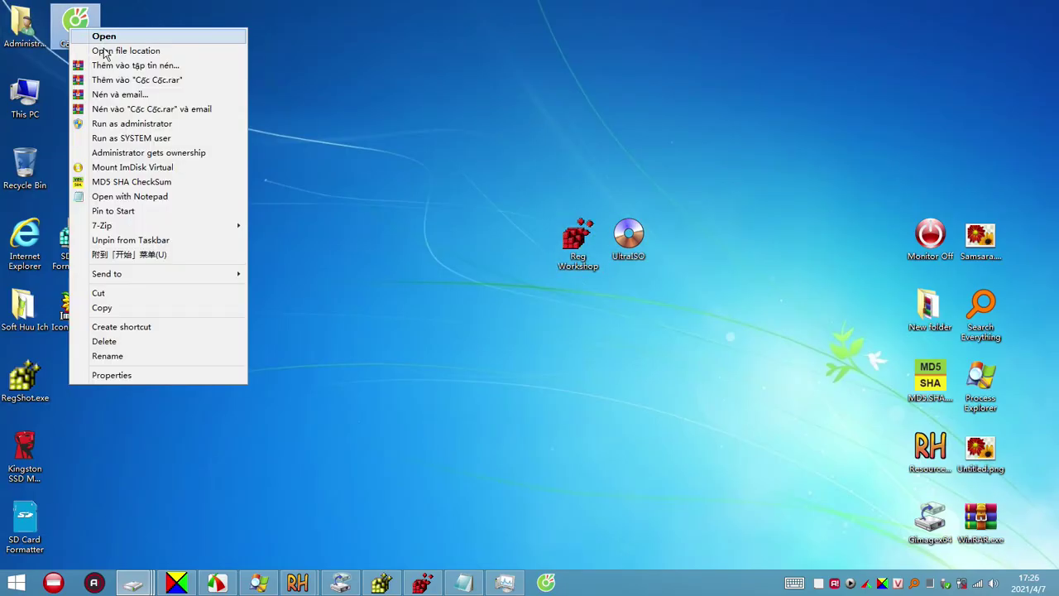
Open Coc Coc's install location and select the User Data folder inside Browser
left_click(104, 49)
left_click(433, 119)
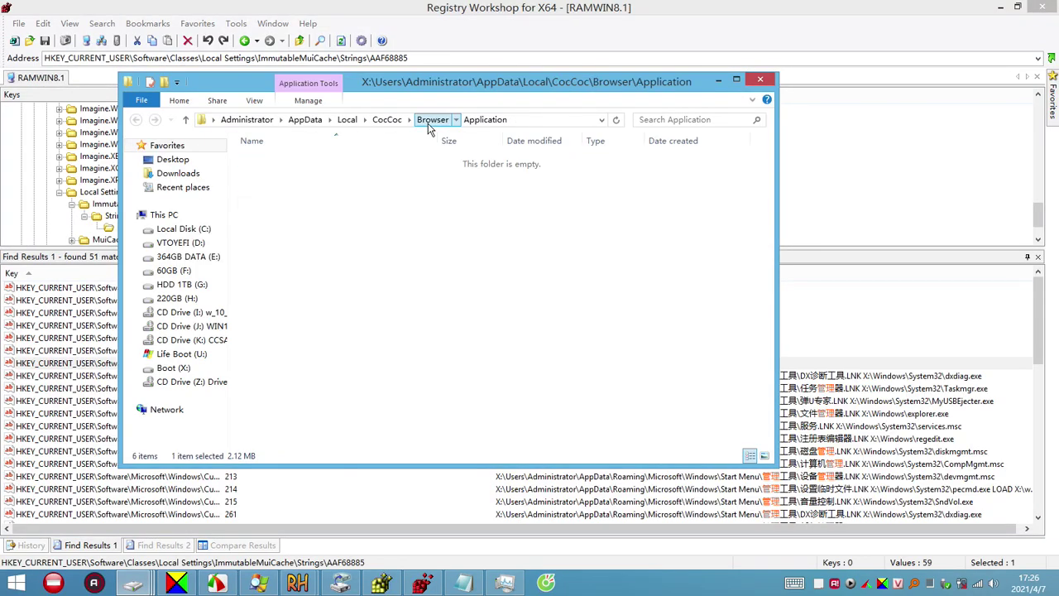
left_click(279, 177)
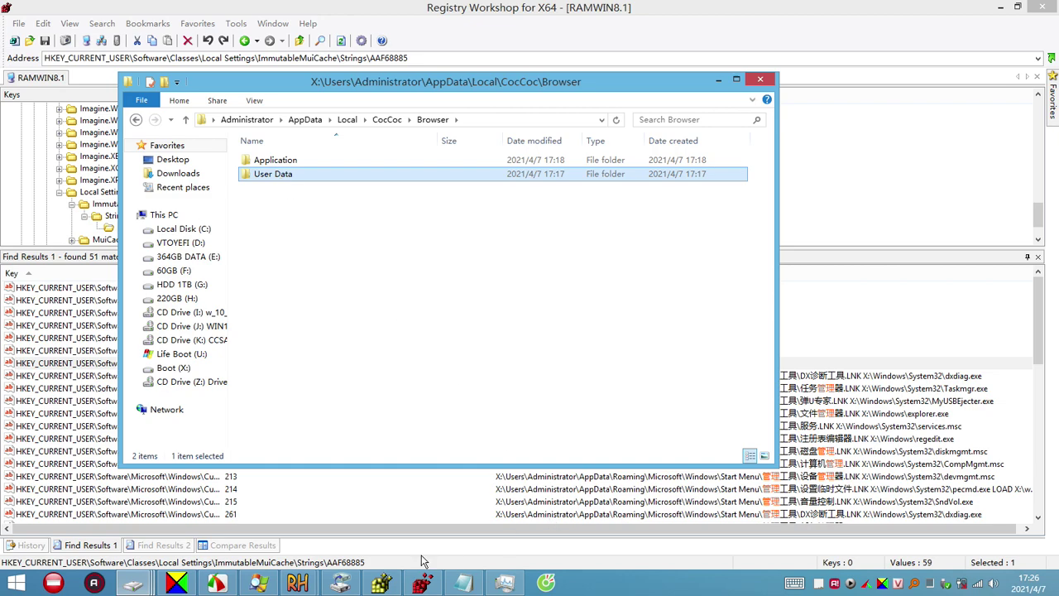
Launch Cốc Cốc with a new tab and delete the YouTube and VnExpress bookmarks
left_click(546, 582)
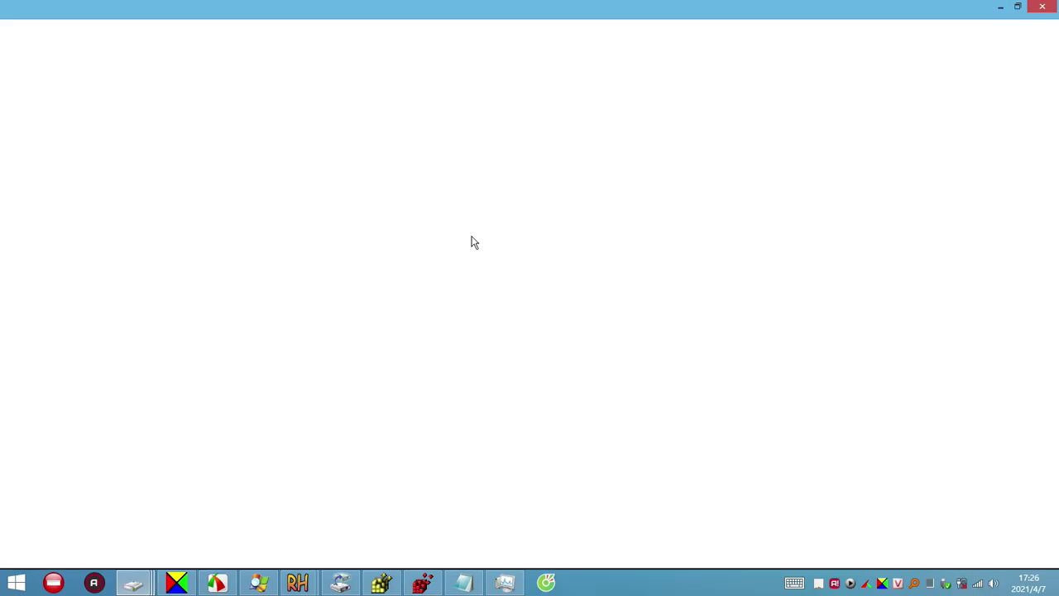
left_click(241, 8)
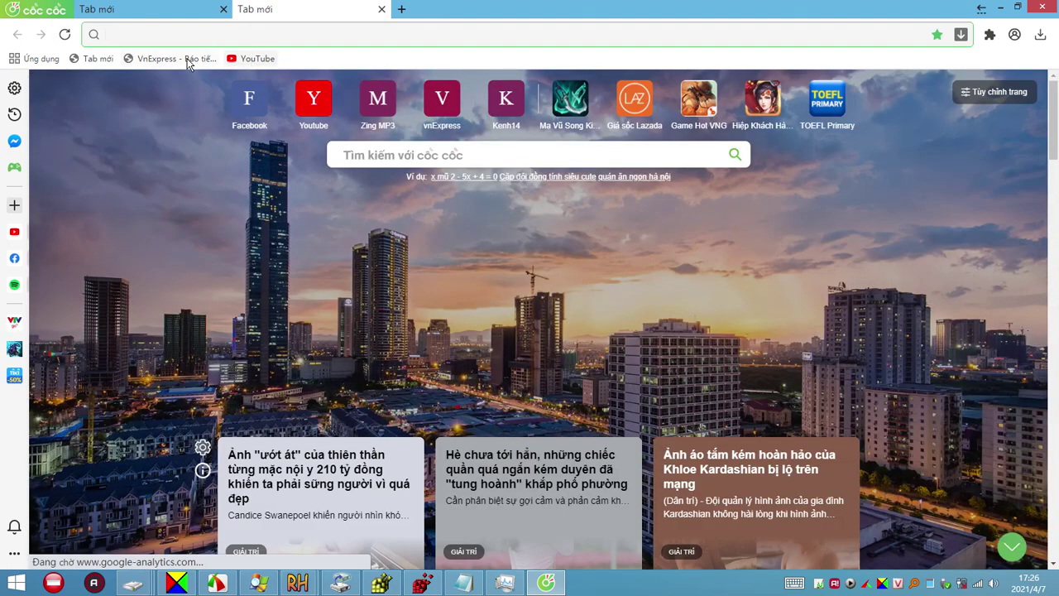
right_click(254, 62)
left_click(288, 207)
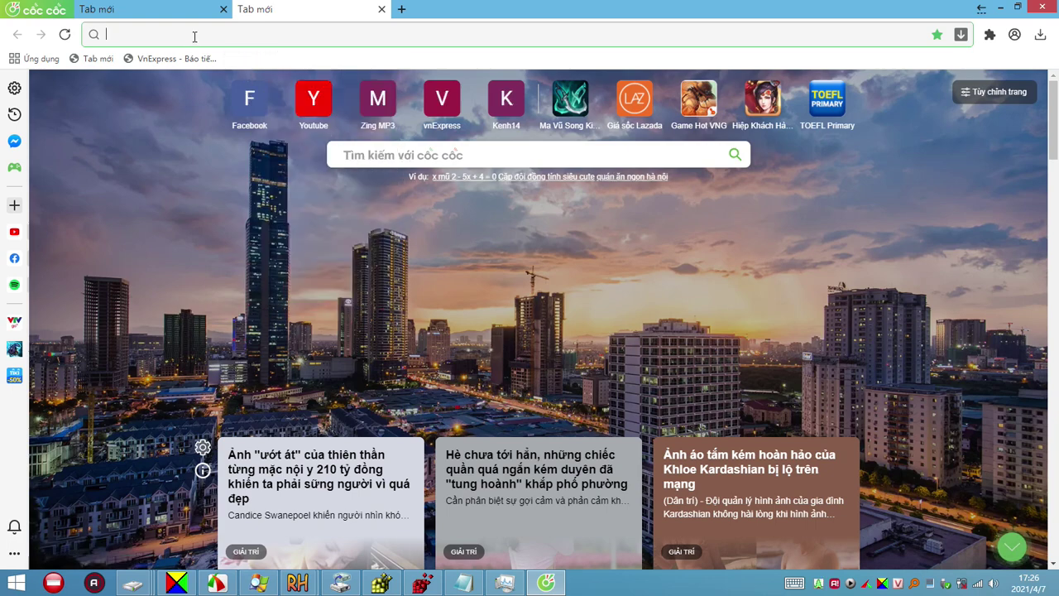
right_click(181, 58)
left_click(219, 196)
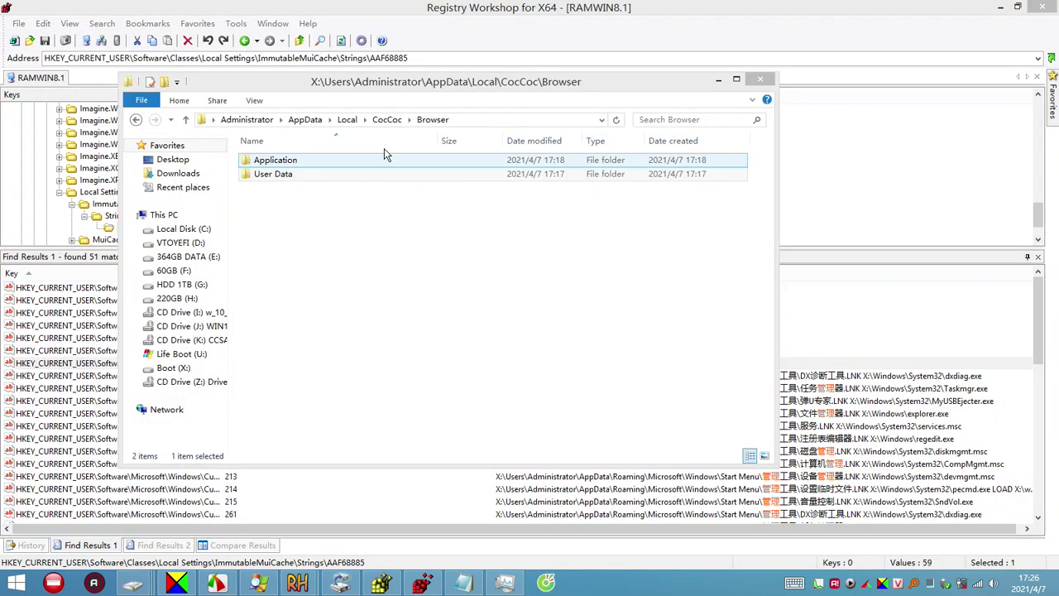
Browse into the User Data folder and its Default profile folder to inspect their contents
double_click(280, 175)
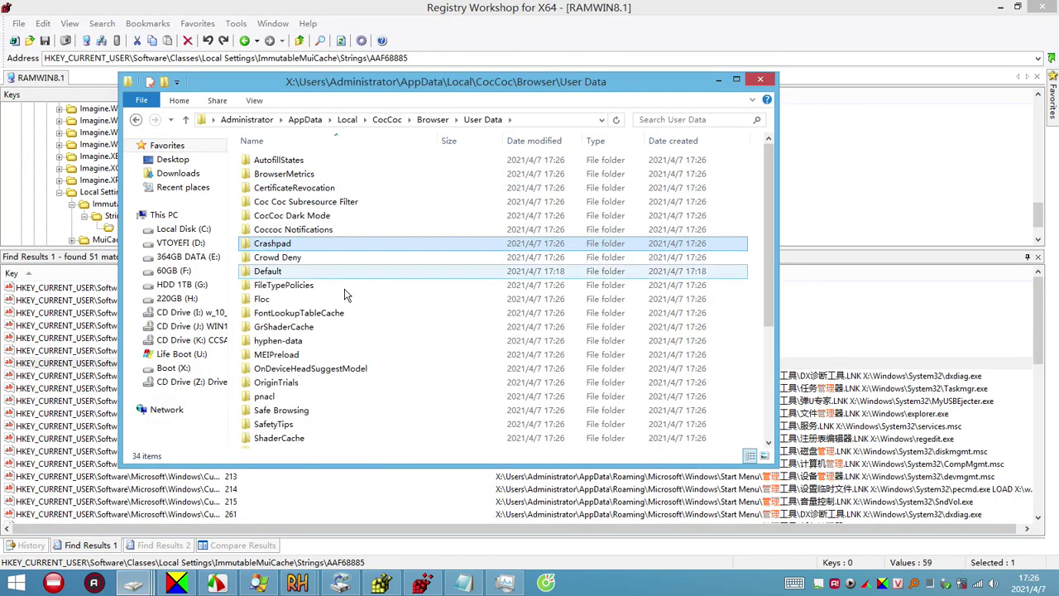
scroll(281, 240, "down", 1)
double_click(278, 230)
scroll(344, 273, "down", 1)
scroll(344, 273, "down", 5)
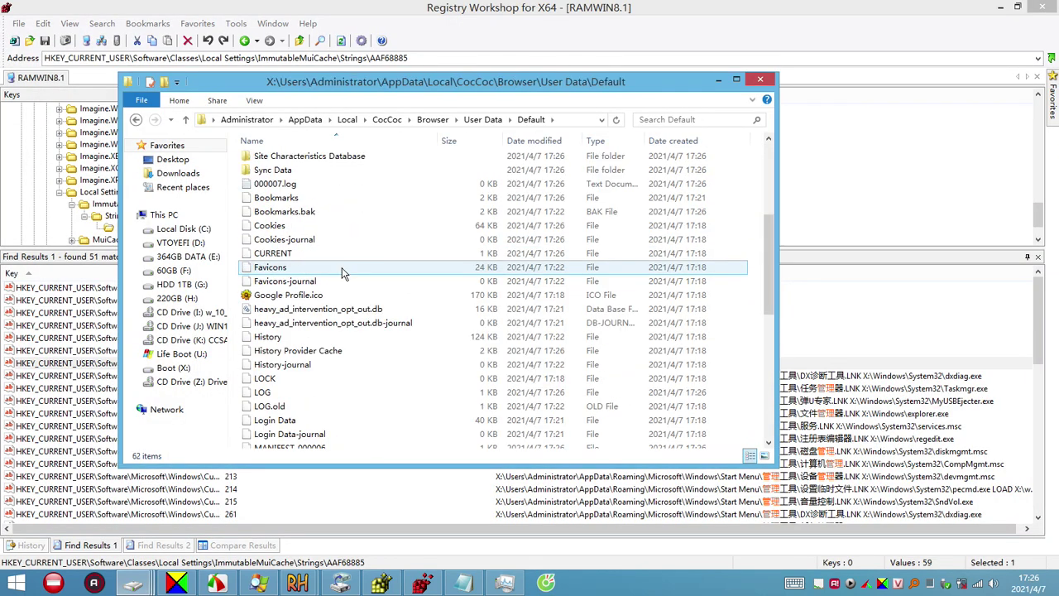
scroll(356, 249, "up", 6)
Back in the Browser folder, delete the User Data folder and confirm the deletion
left_click(432, 119)
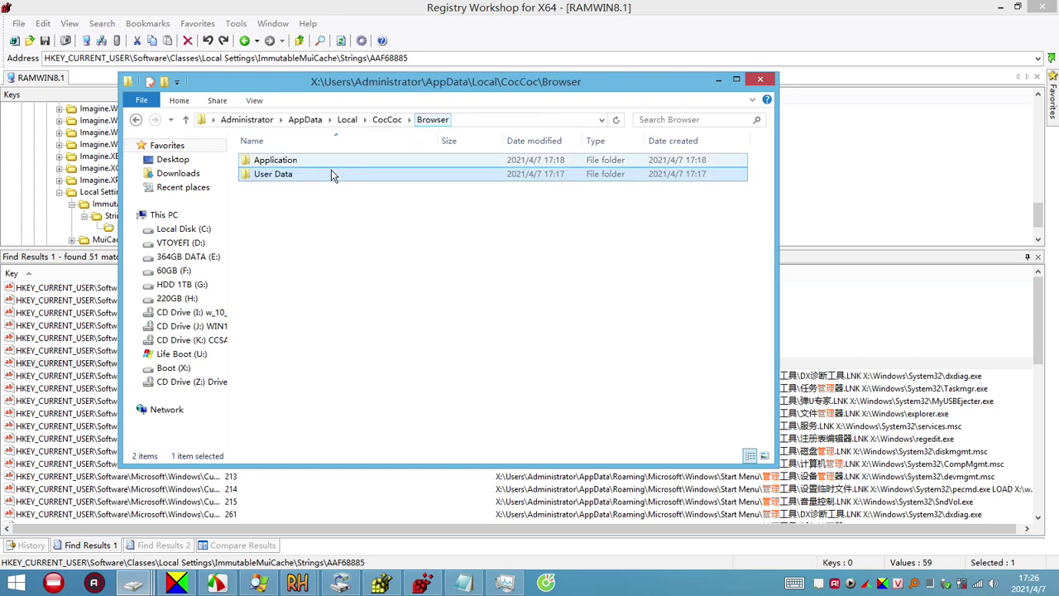
right_click(278, 175)
left_click(324, 442)
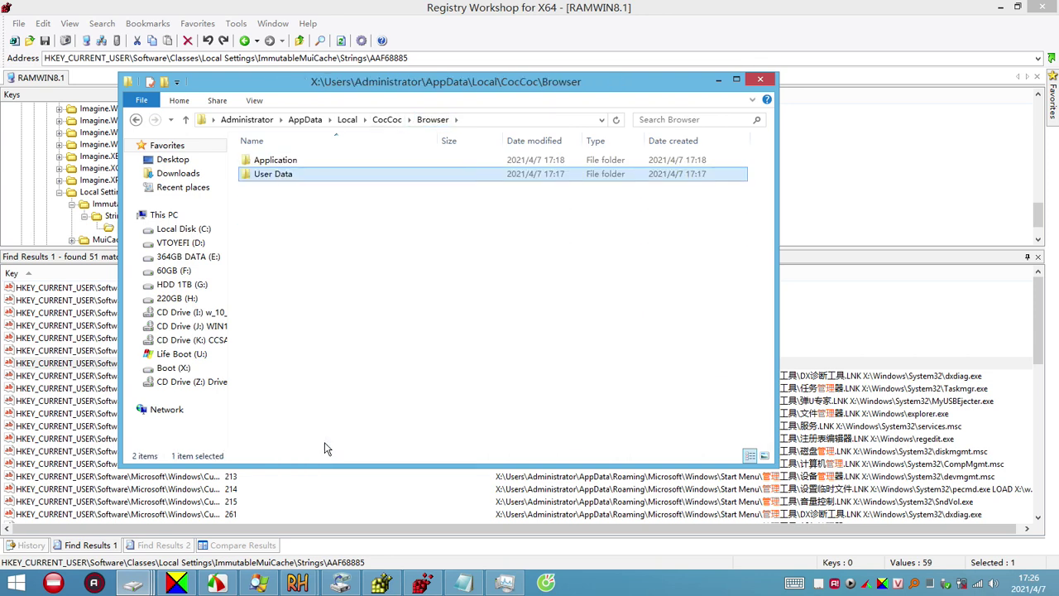
left_click(576, 342)
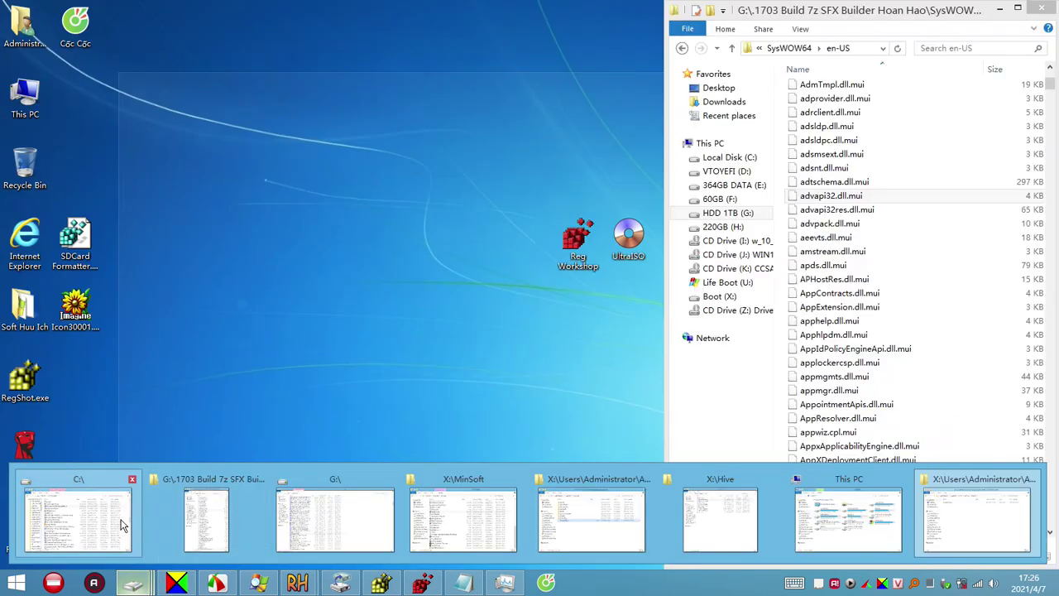
On drive G, sort by Date modified and open CocCoc v88.7z in 7-Zip File Manager
left_click(79, 517)
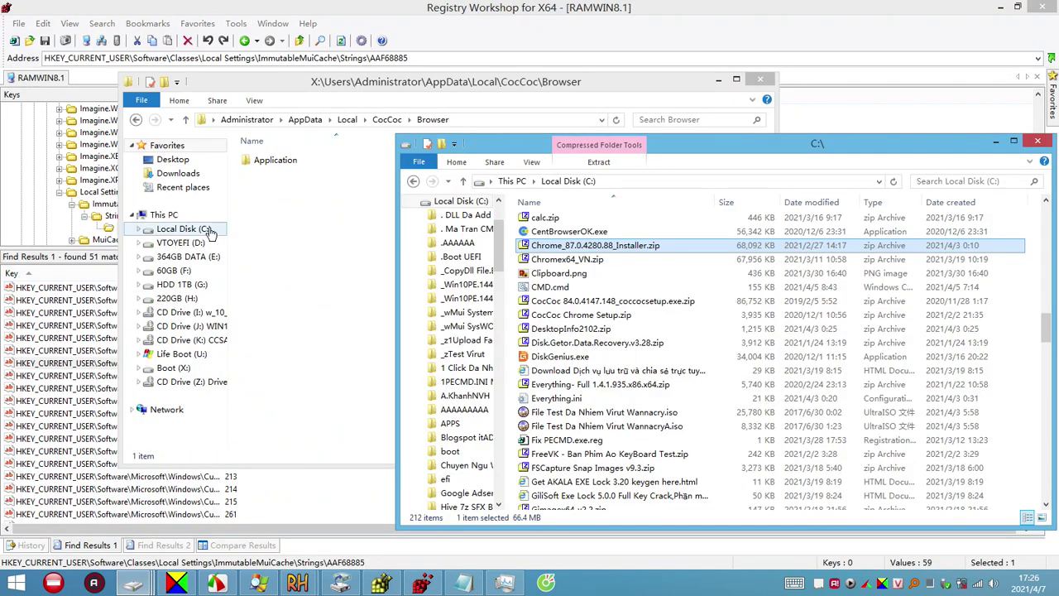
left_click(182, 284)
left_click(523, 140)
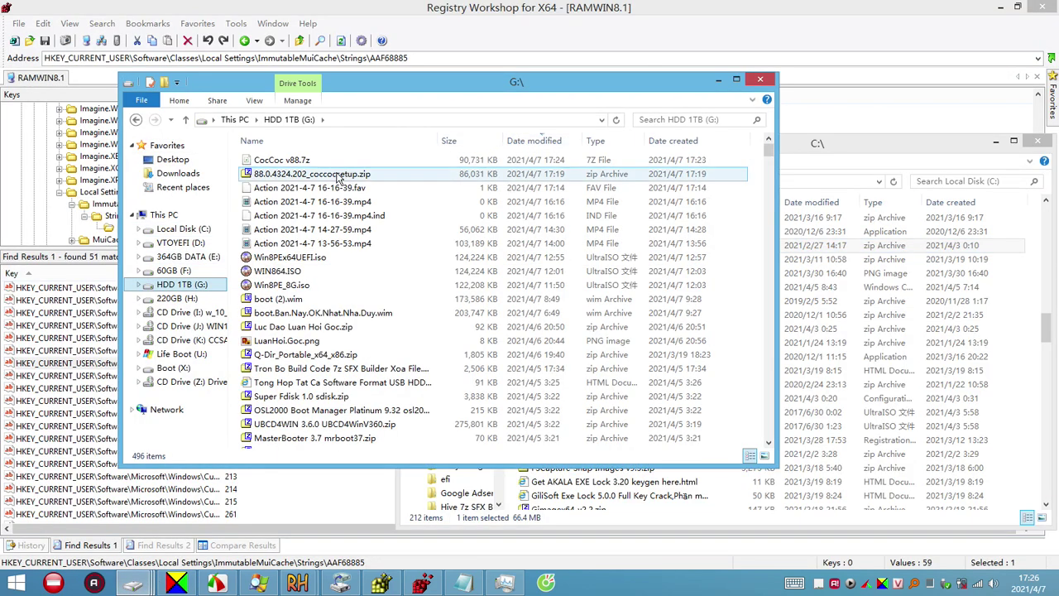
double_click(285, 160)
left_click(126, 82)
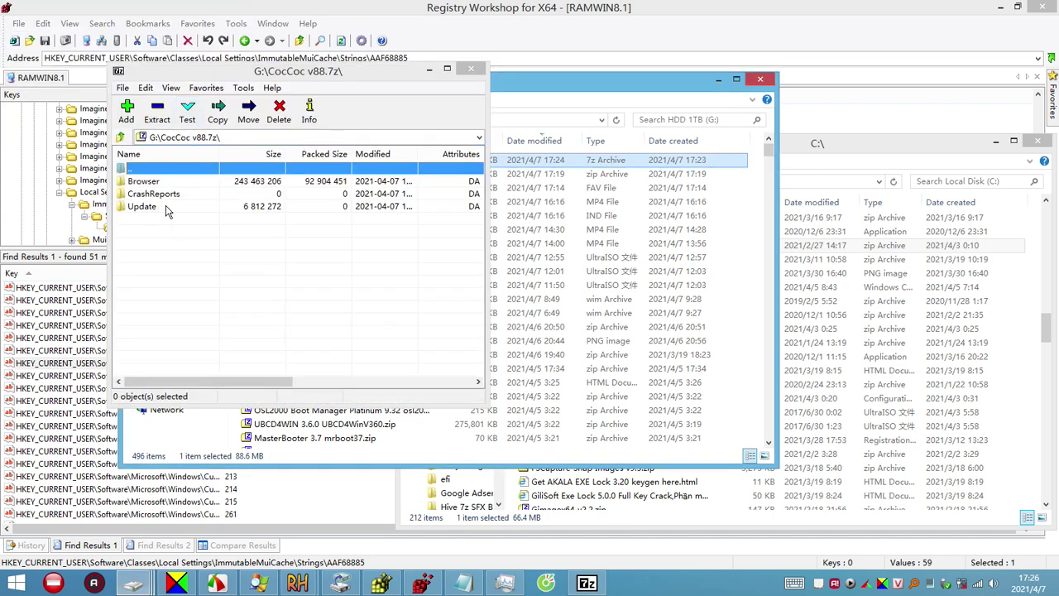
left_click(162, 207)
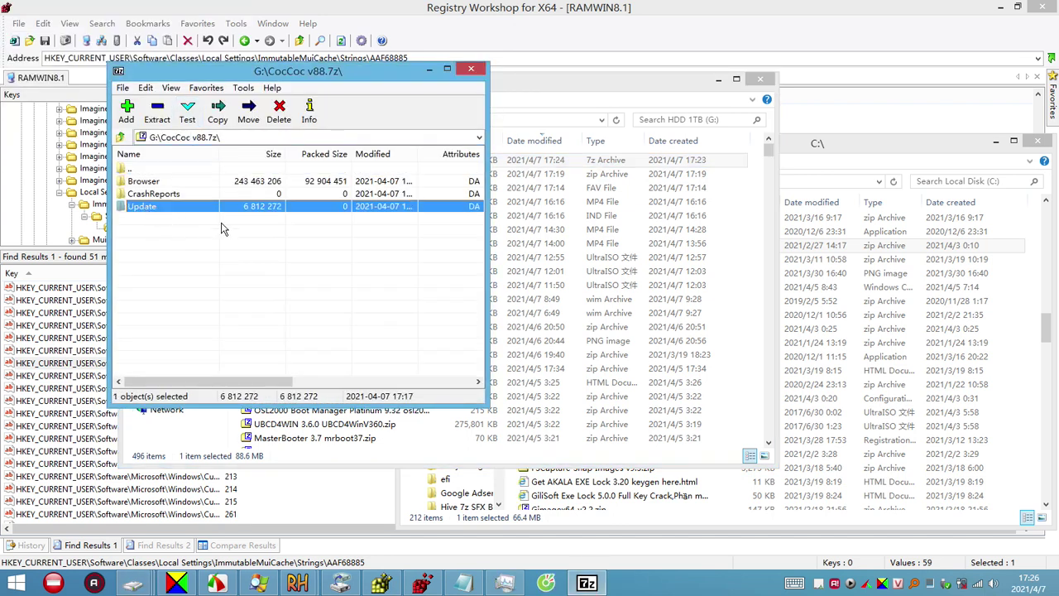
Close the C:\ folder window and show the desktop
left_click(883, 144)
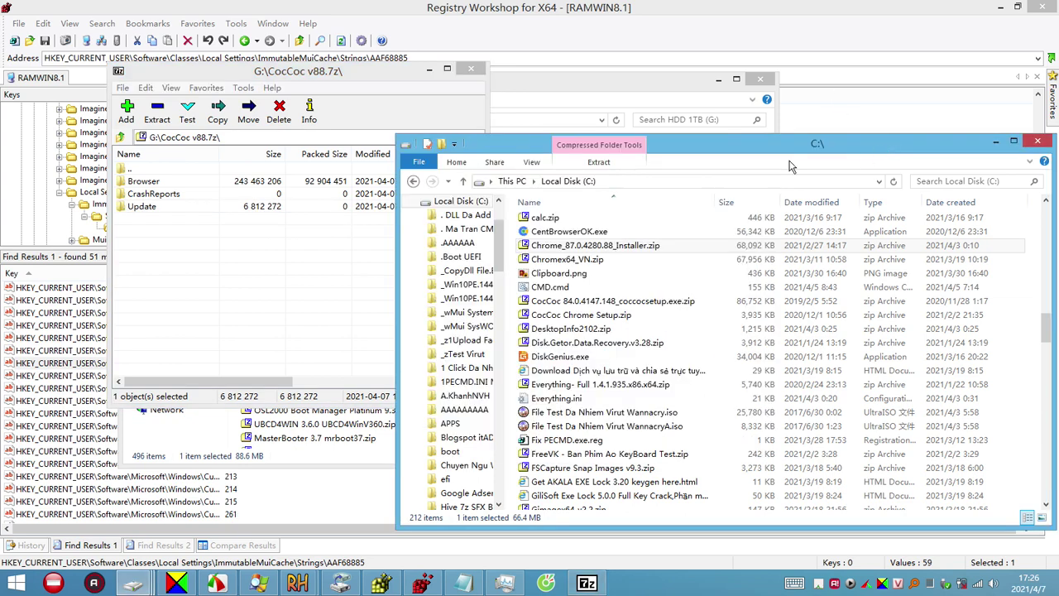
mouse_move(133, 583)
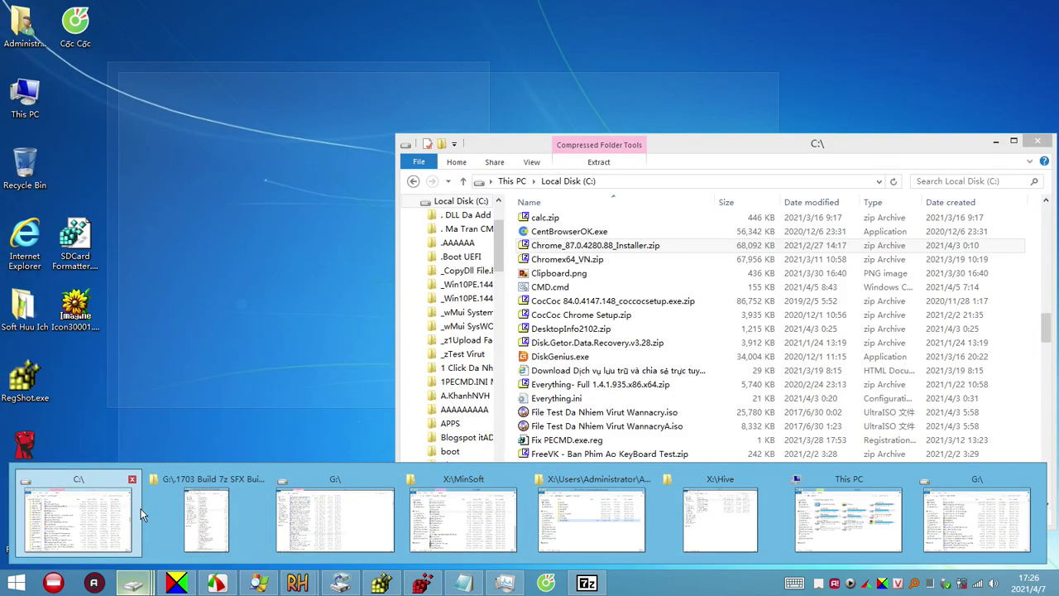
left_click(140, 515)
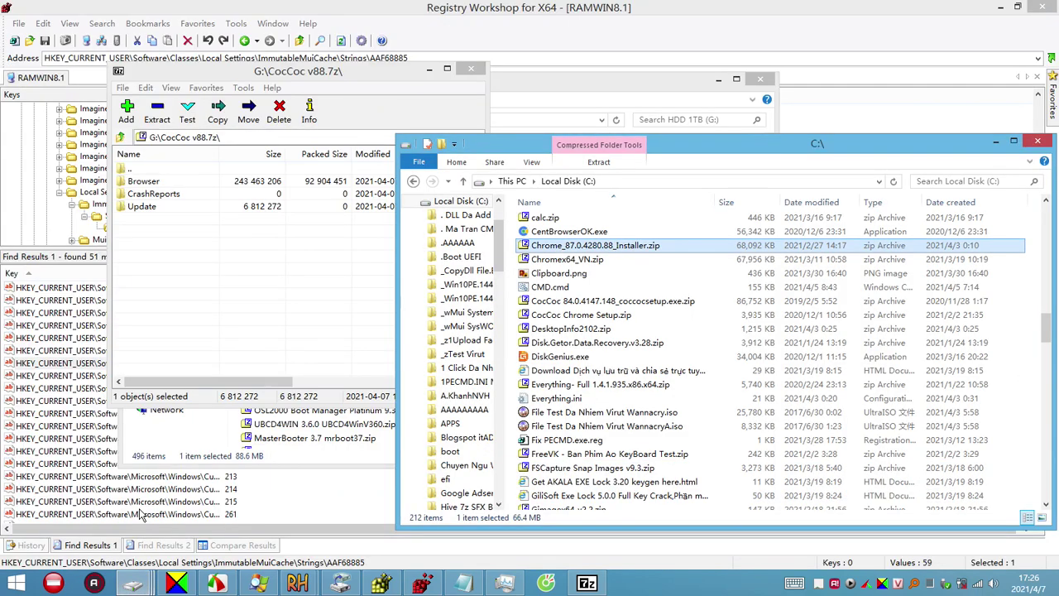
left_click(1036, 143)
key("super+d")
Open the Cốc Cốc shortcut's install location on the right and move up to the CocCoc folder
right_click(75, 38)
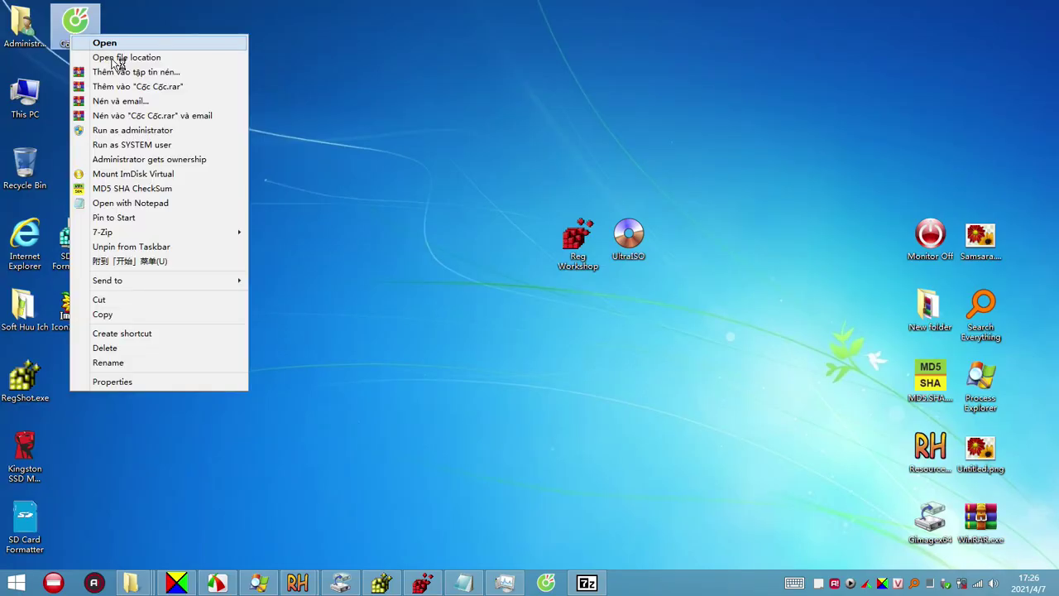
left_click(116, 58)
left_click_drag(347, 21, 683, 176)
left_click(662, 204)
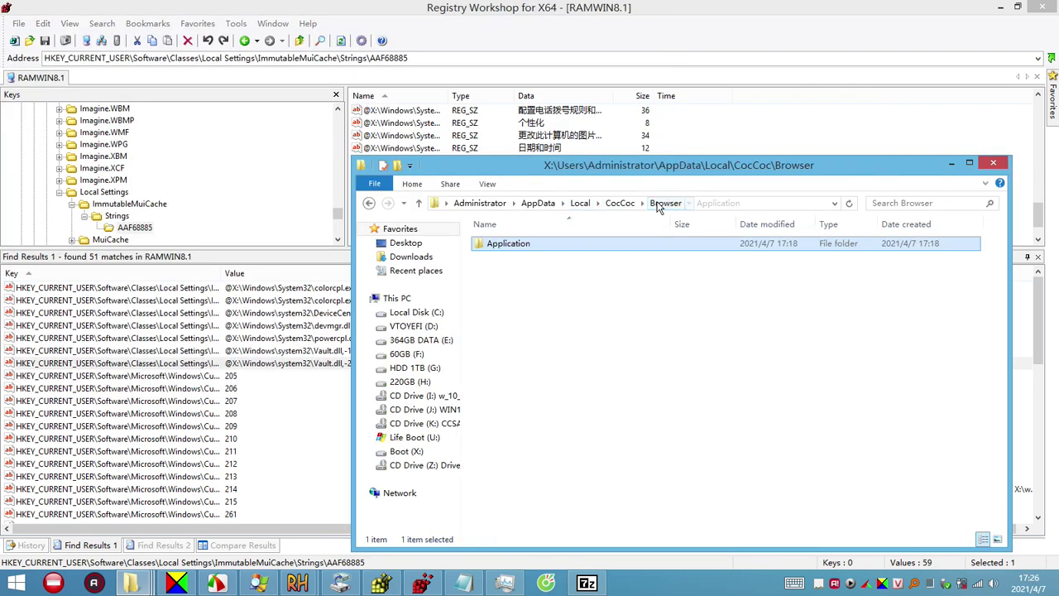
left_click(621, 202)
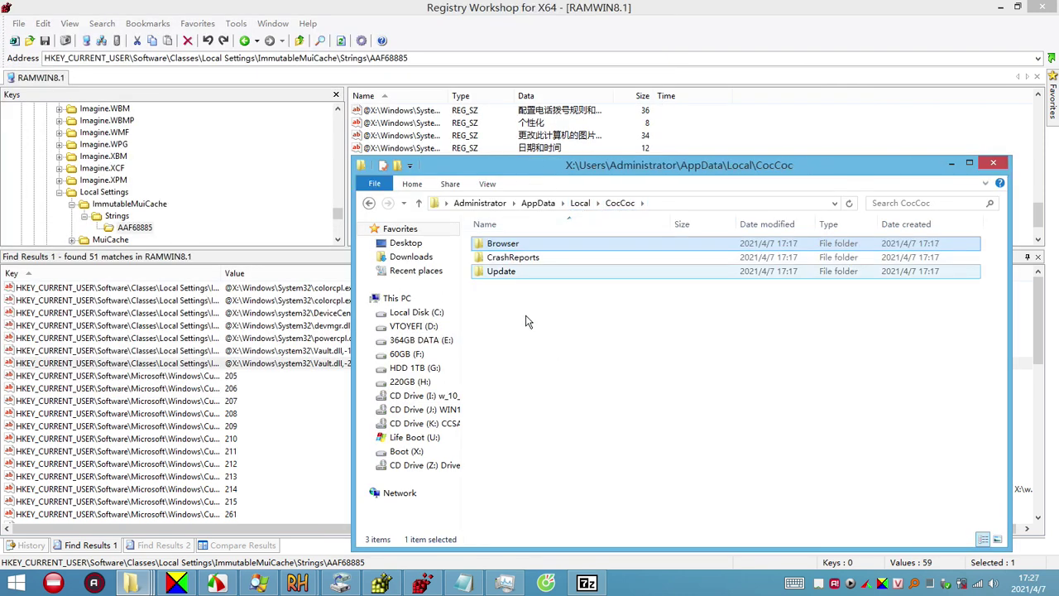
left_click(503, 273)
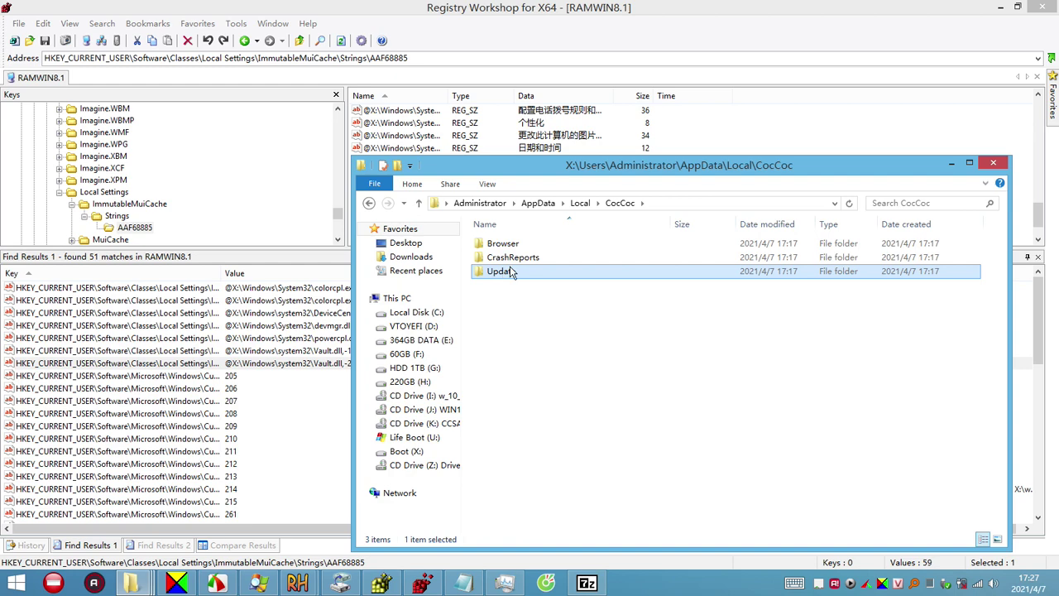
Place 7-Zip on the left and browse the Update and Browser folders in the archive and install
left_click(587, 584)
left_click_drag(300, 79, 218, 146)
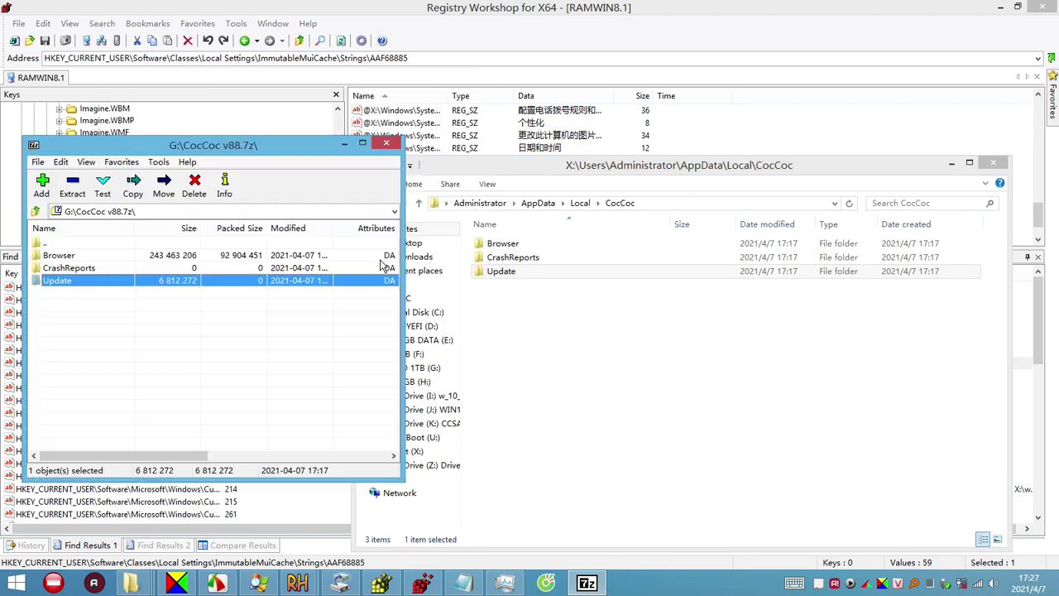
left_click(507, 281)
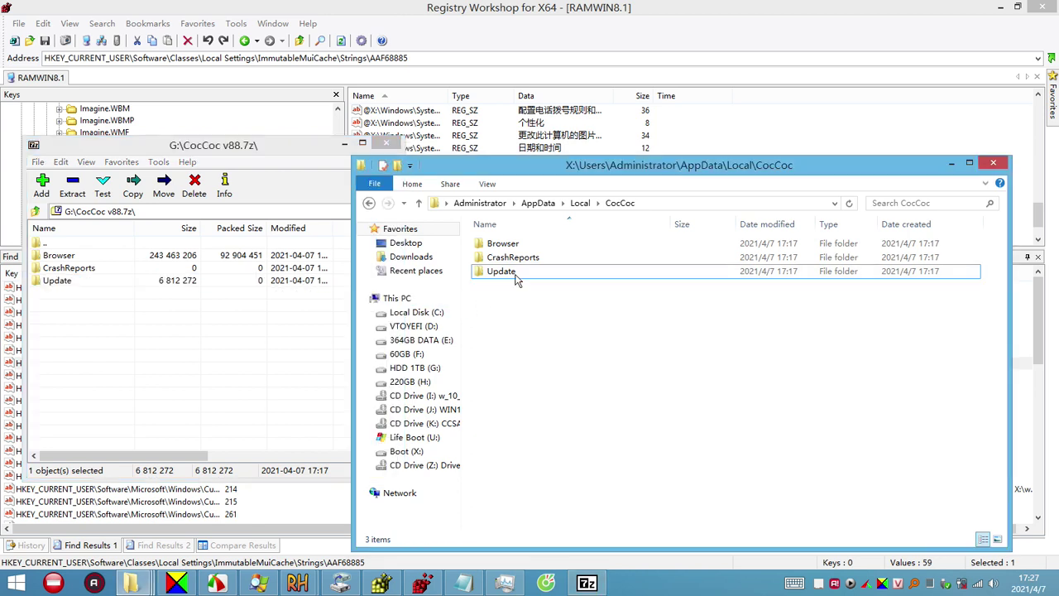
double_click(509, 276)
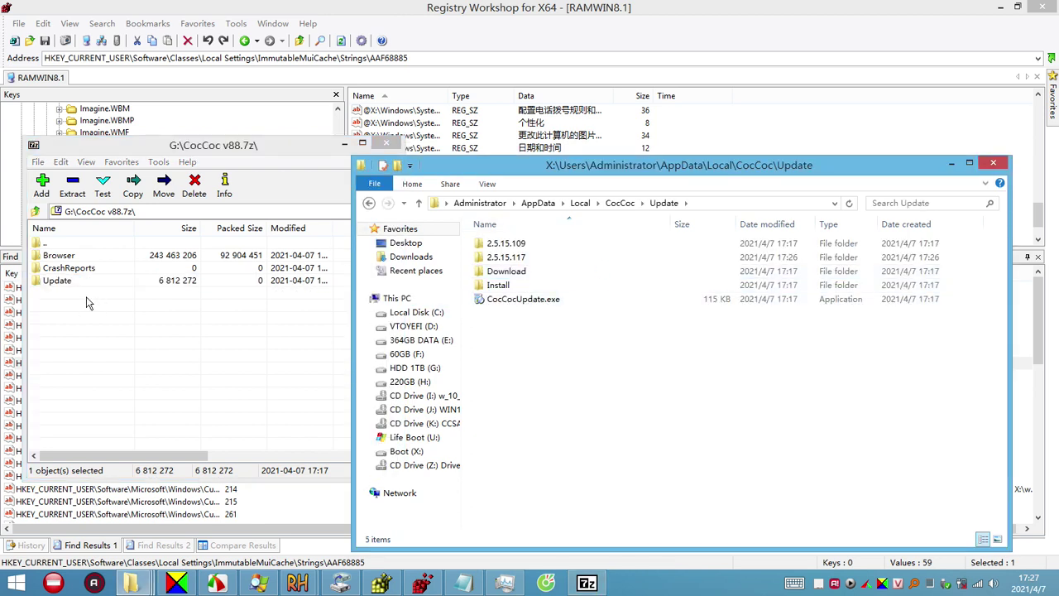
double_click(55, 283)
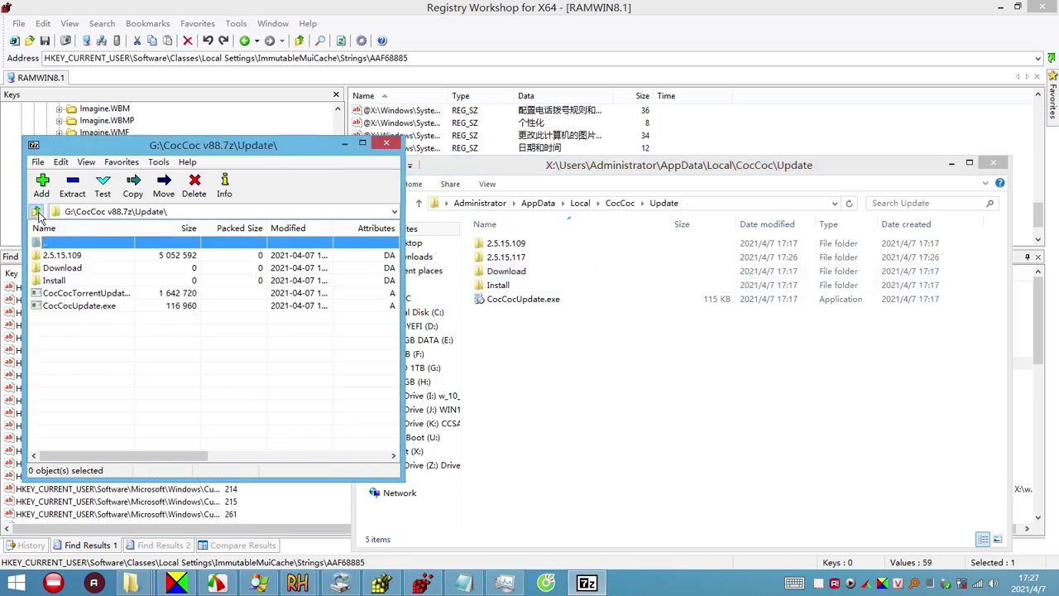
left_click(37, 212)
double_click(60, 255)
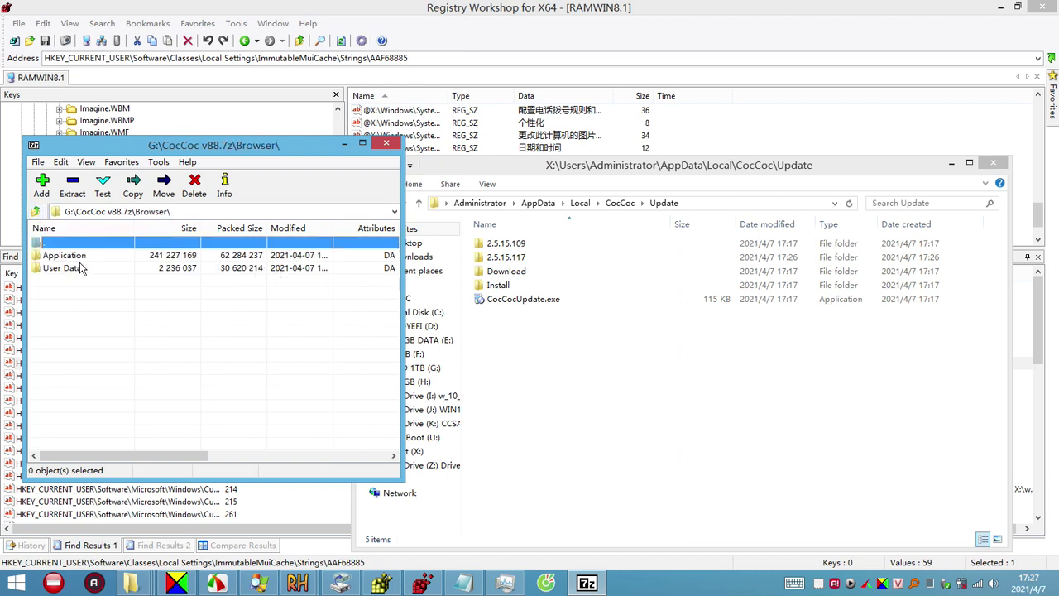
Drag User Data from the archive into the installed CocCoc\Browser folder, then show the desktop
left_click(620, 203)
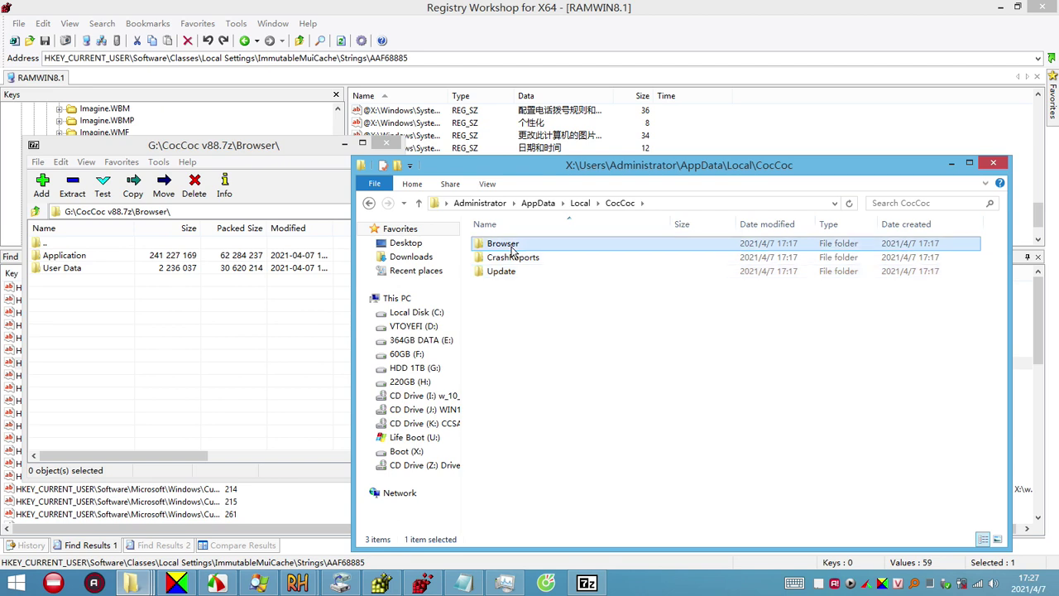
double_click(503, 244)
left_click(63, 269)
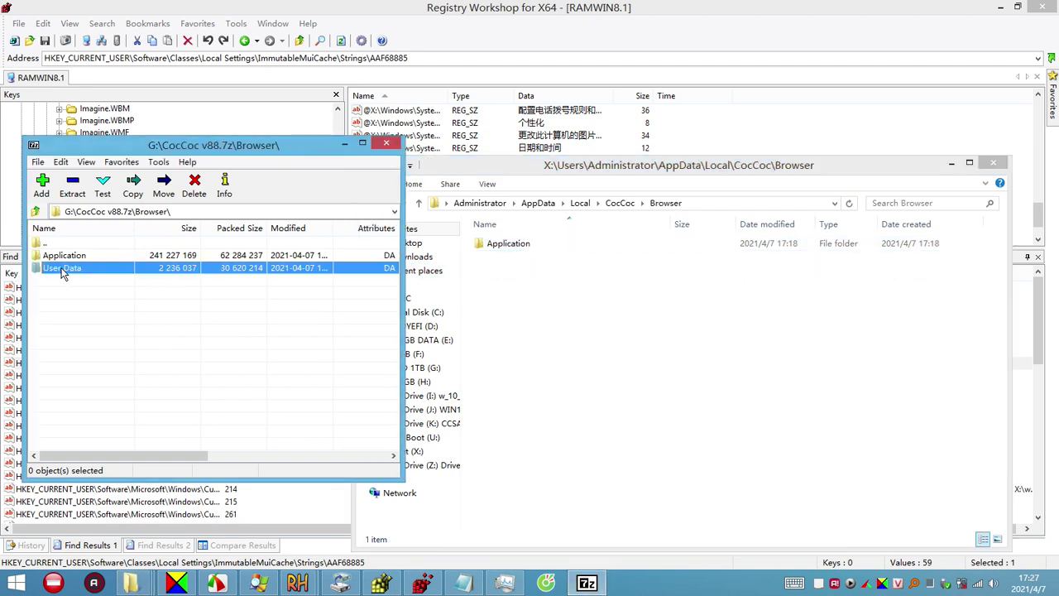
left_click_drag(672, 317, 674, 319)
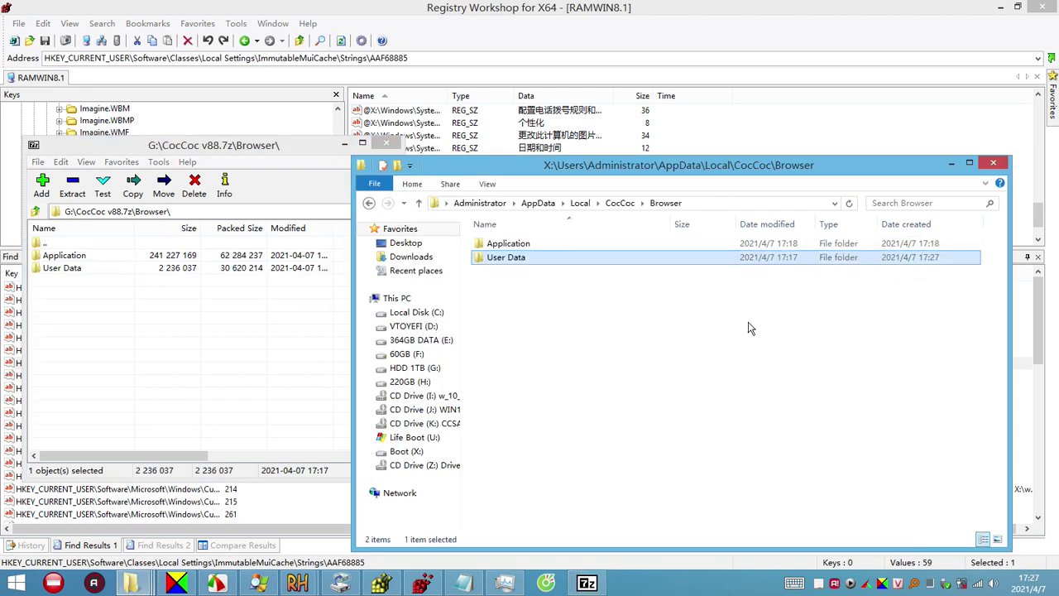
left_click(1057, 586)
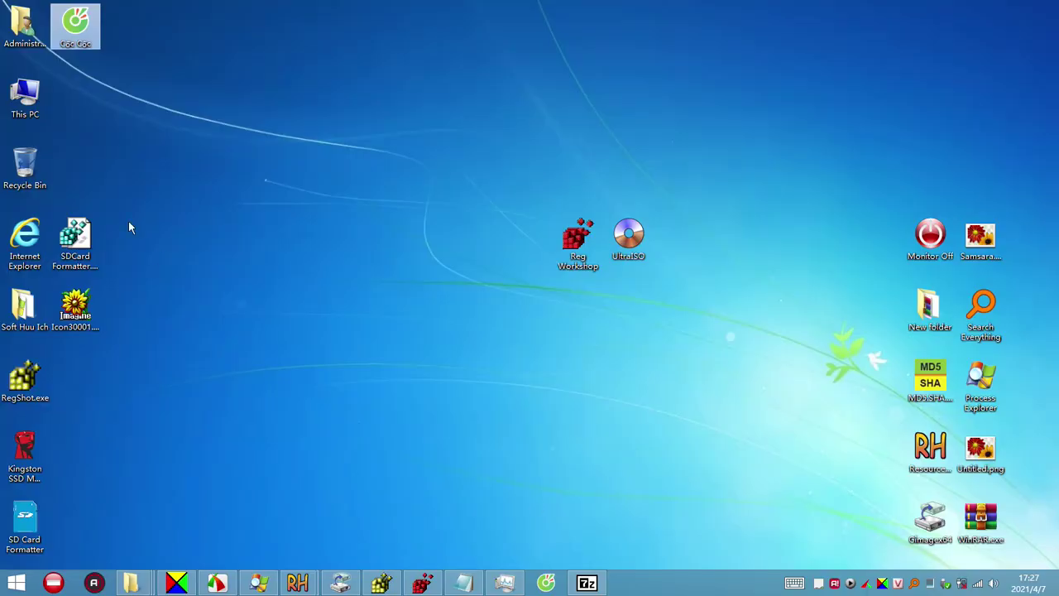
Start Cốc Cốc from its desktop shortcut and add a new tab beside the first one
left_click(88, 30)
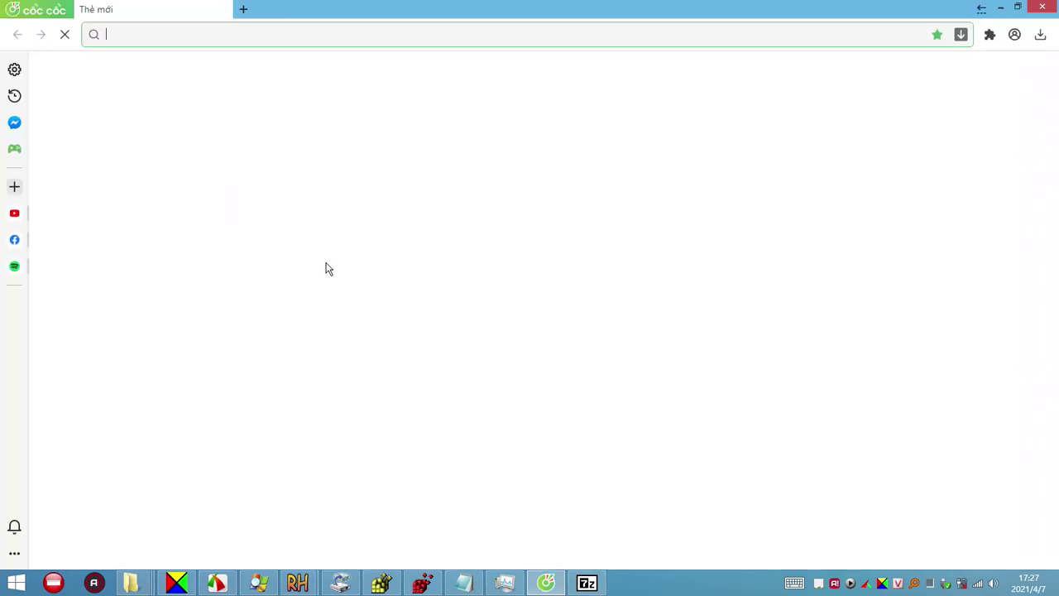
left_click(240, 10)
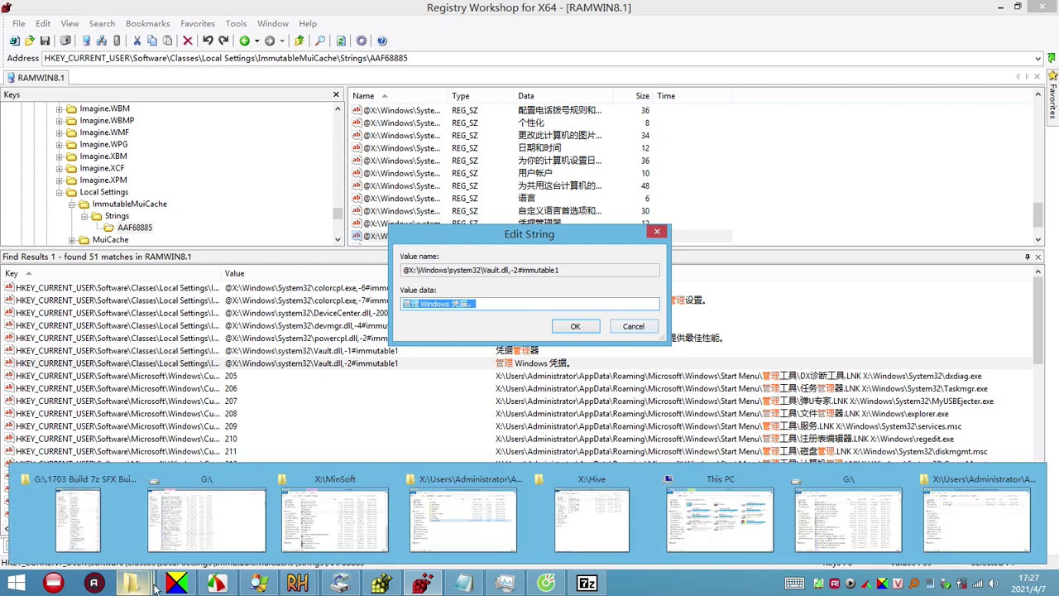
mouse_move(574, 586)
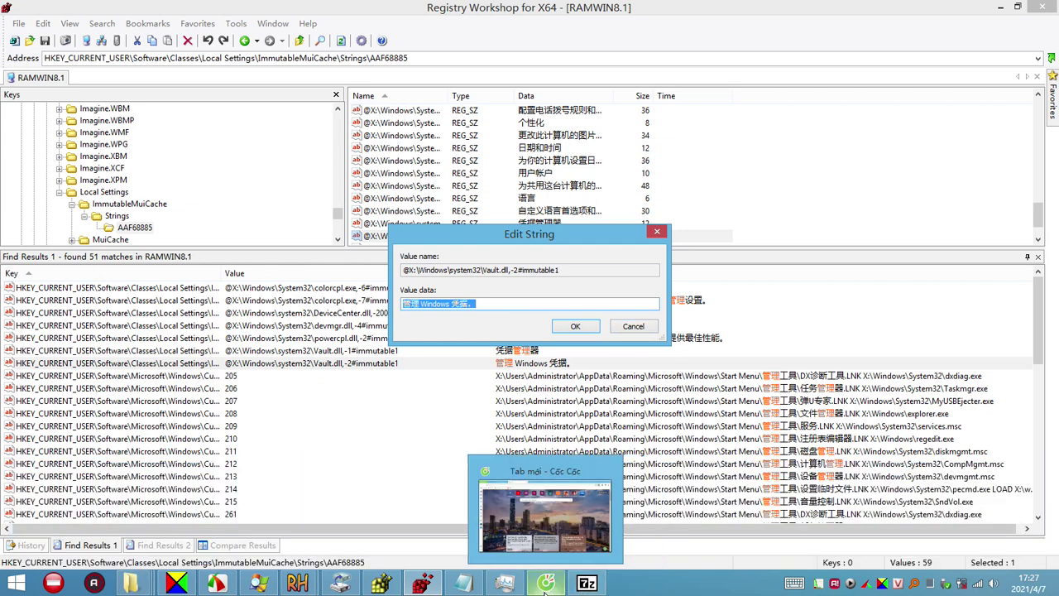
Put away the Notepad translation notes and bring up the Resource Hacker window previews
left_click(473, 592)
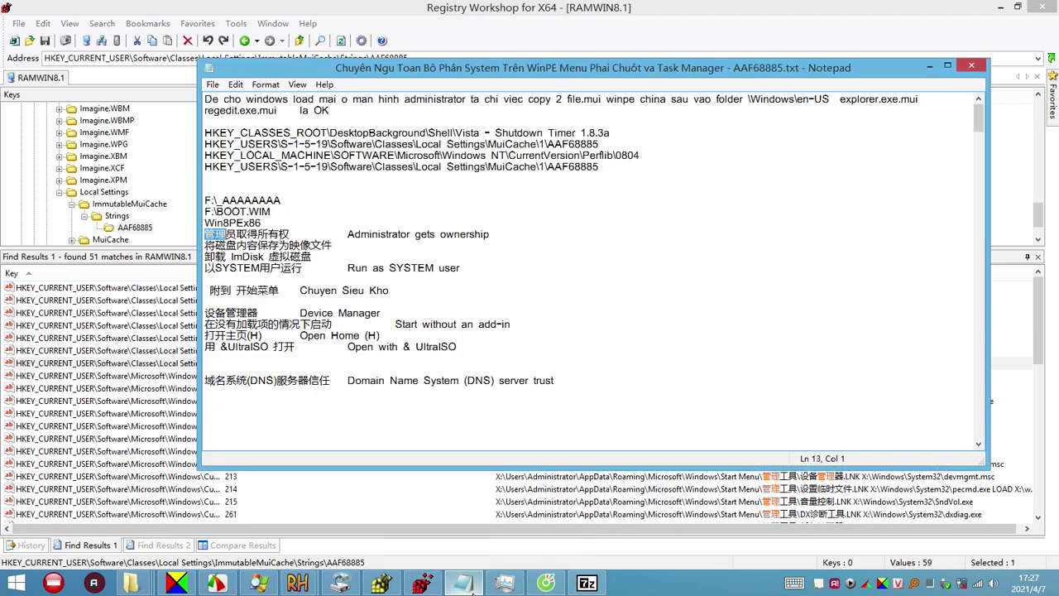
left_click(471, 590)
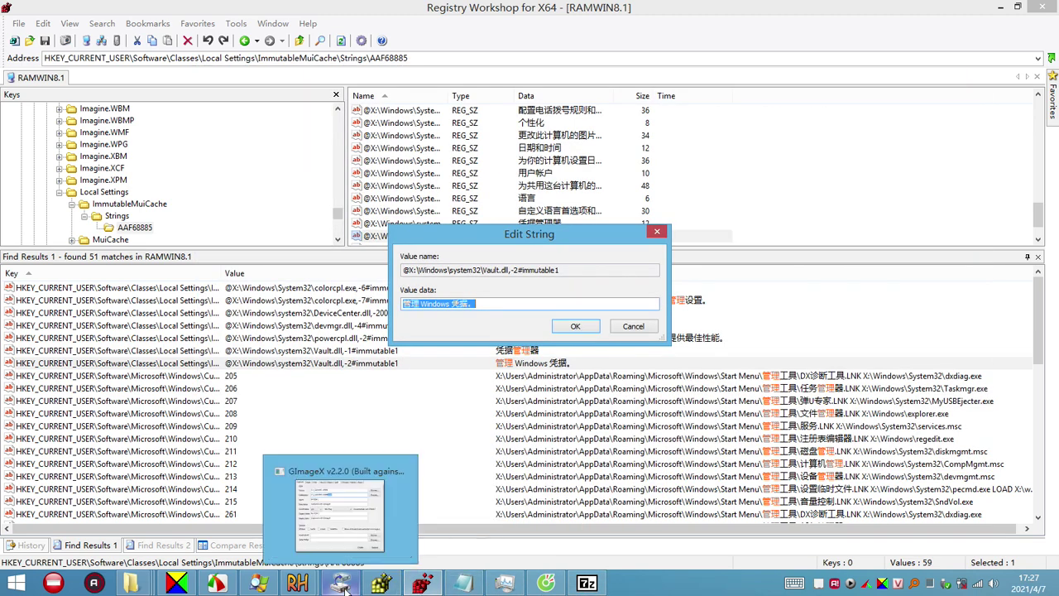
mouse_move(383, 586)
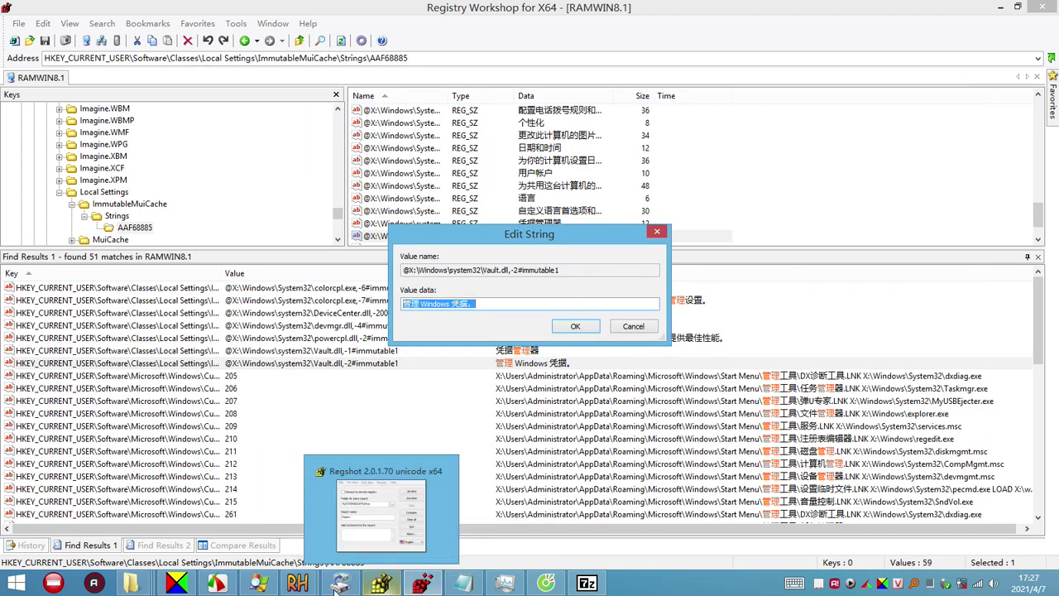
left_click(296, 589)
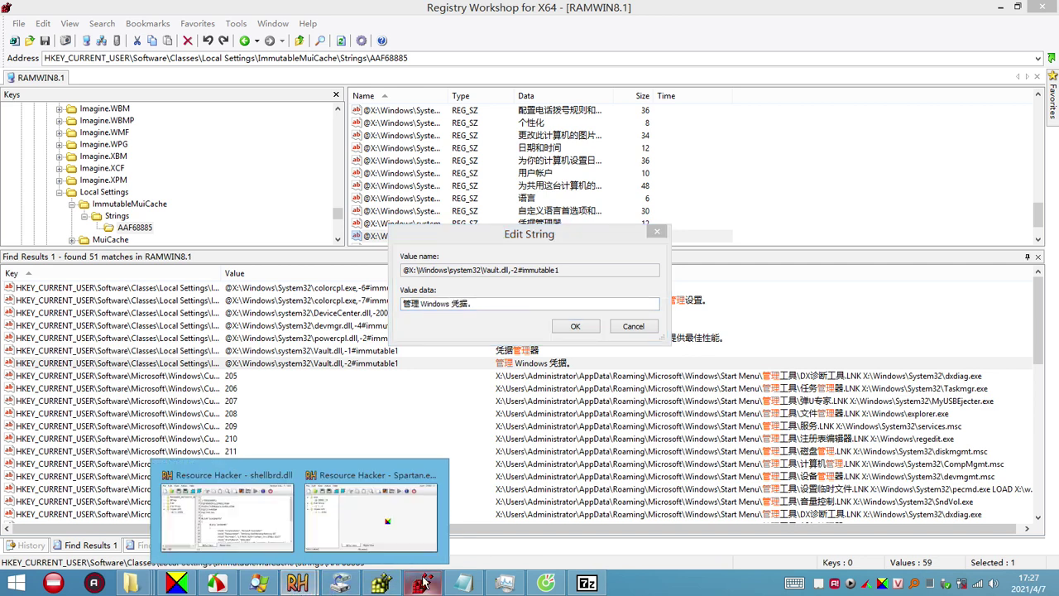
Cancel the Vault.dll Edit String dialog, select the Vault.dll,-1 result, and minimize Registry Workshop
left_click(468, 333)
left_click(625, 326)
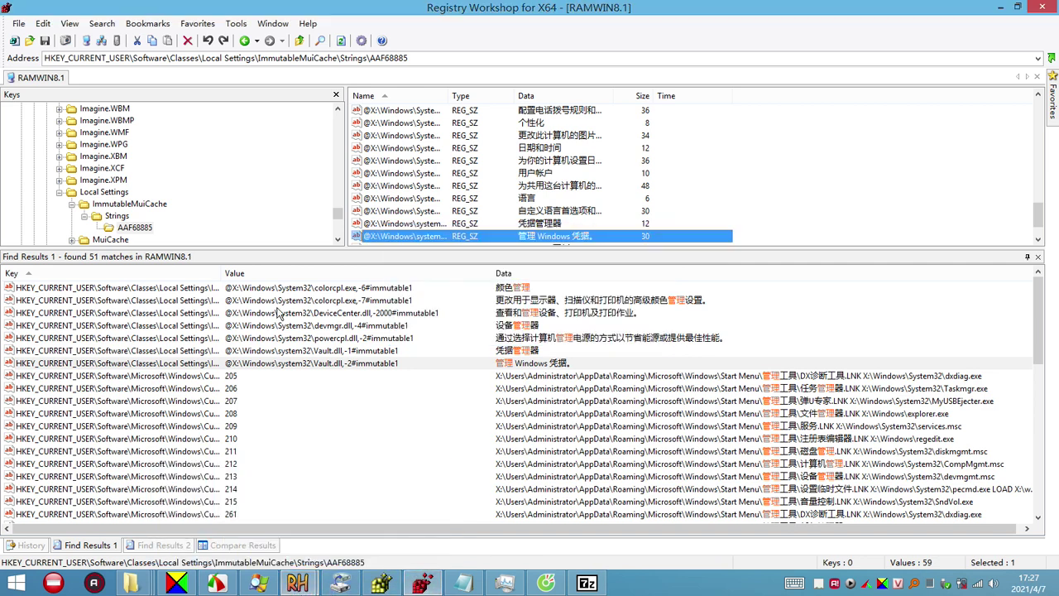
left_click(222, 351)
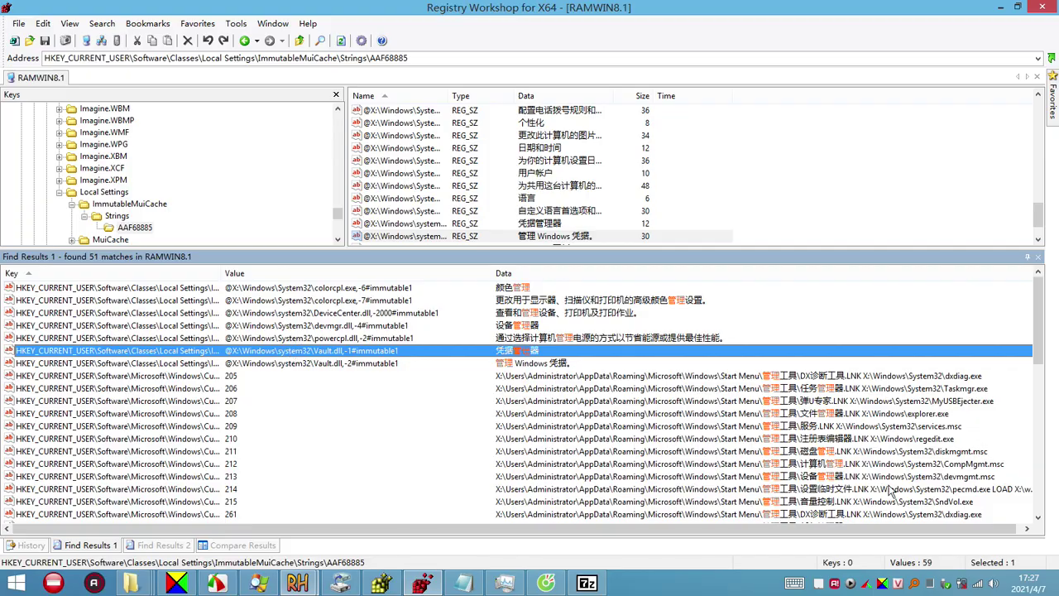
left_click(1057, 583)
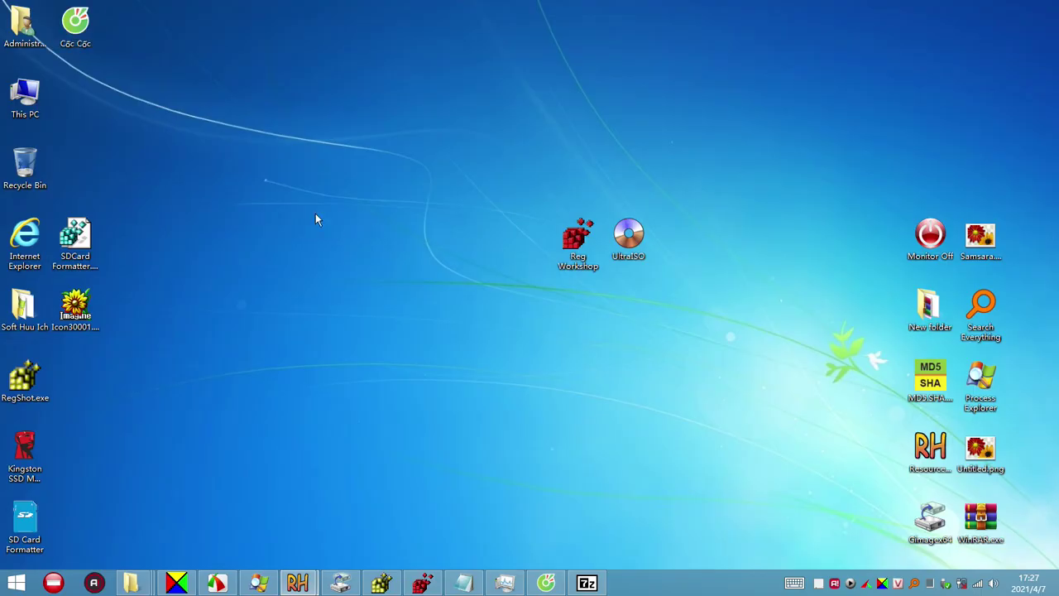
Open File Explorer from the desktop menu and go into the Boot (X:) drive
right_click(315, 219)
left_click(219, 167)
right_click(219, 166)
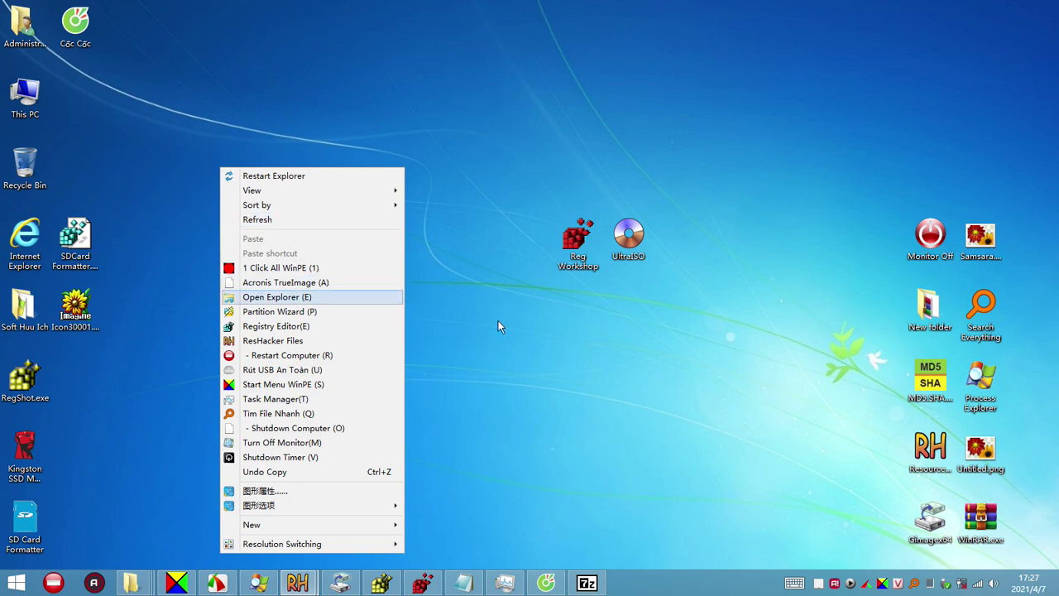
left_click(498, 320)
right_click(250, 183)
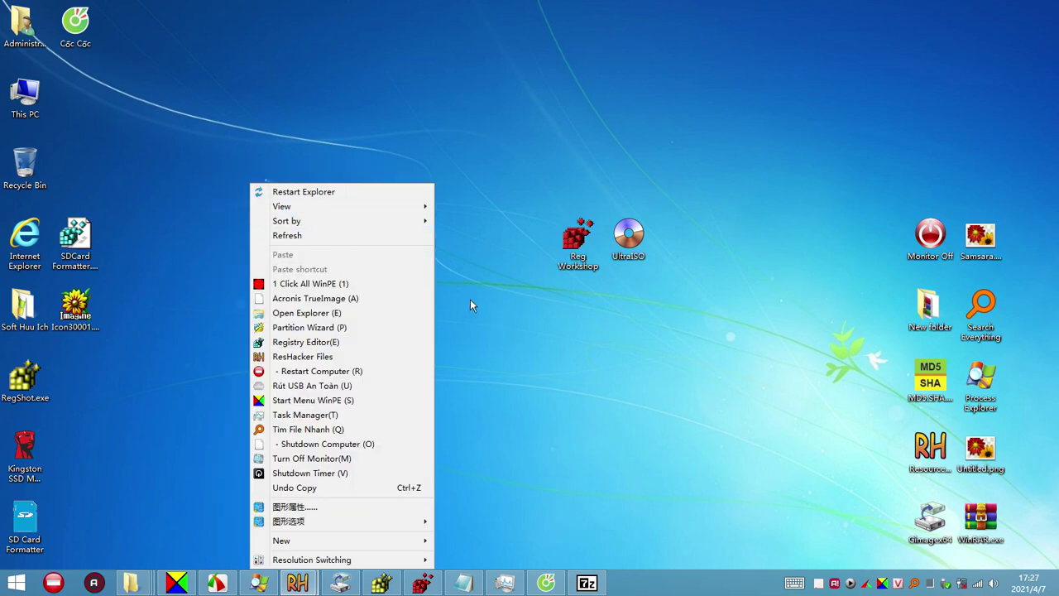
key("e")
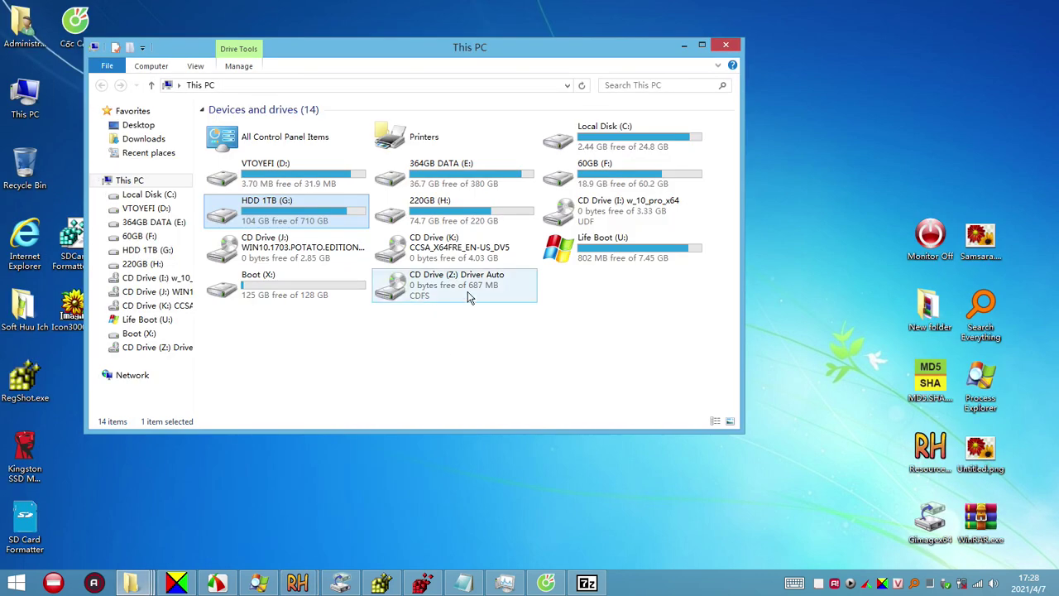
left_click(280, 294)
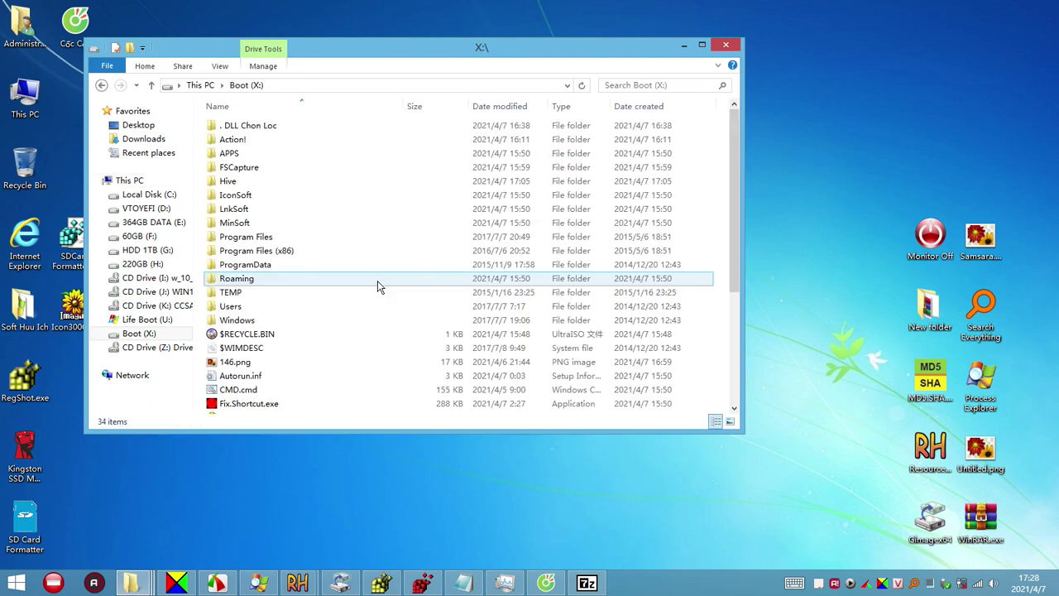
left_click(265, 350)
Edit X:\Windows\1Click.CMD in Notepad, then close it
scroll(269, 362, "down", 3)
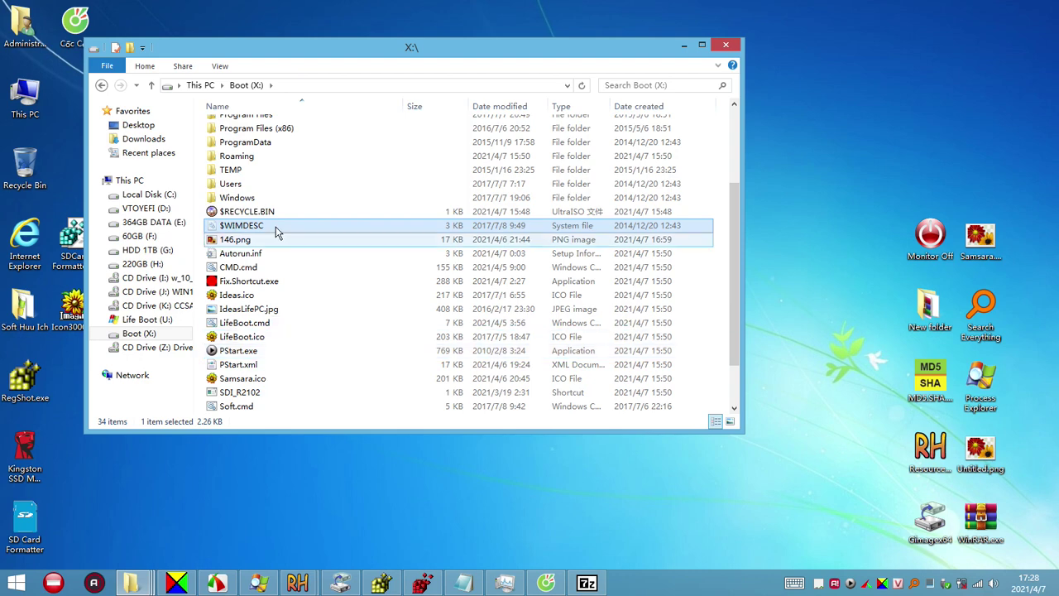
double_click(277, 197)
scroll(318, 303, "down", 6)
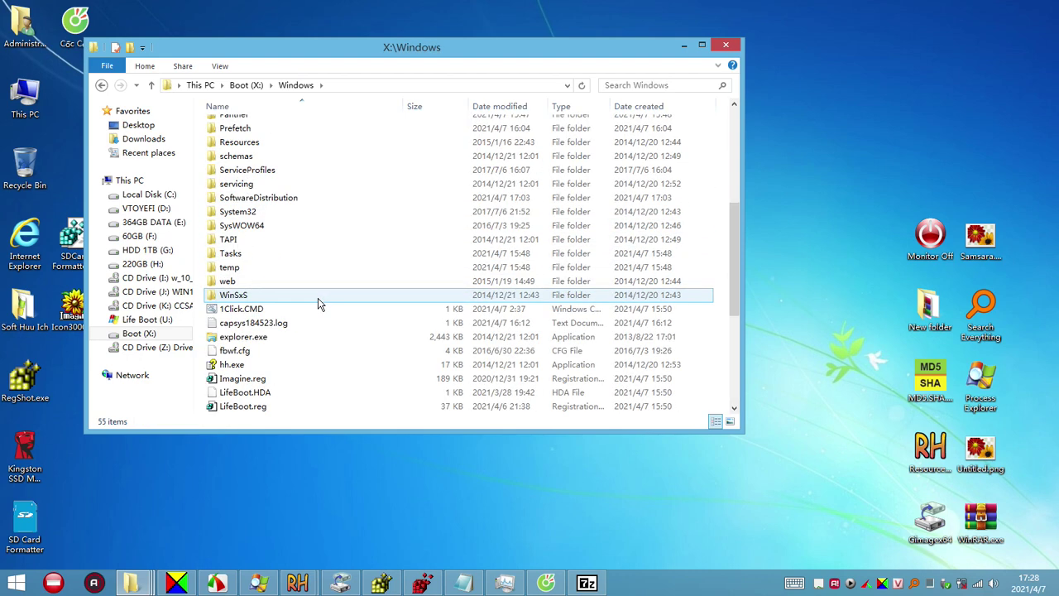
scroll(317, 304, "down", 2)
left_click(242, 228)
right_click(242, 230)
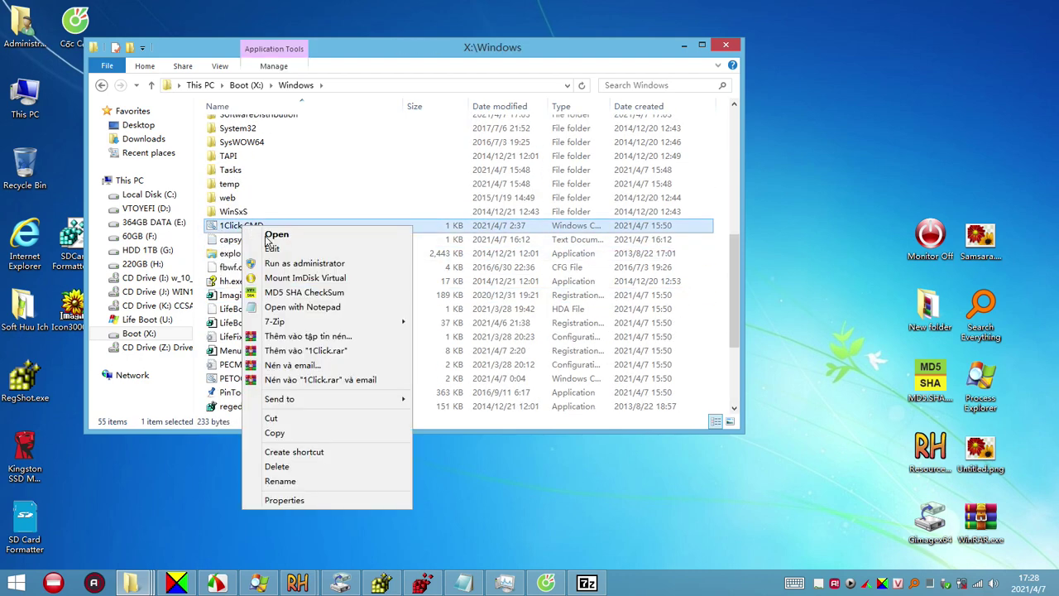
left_click(275, 250)
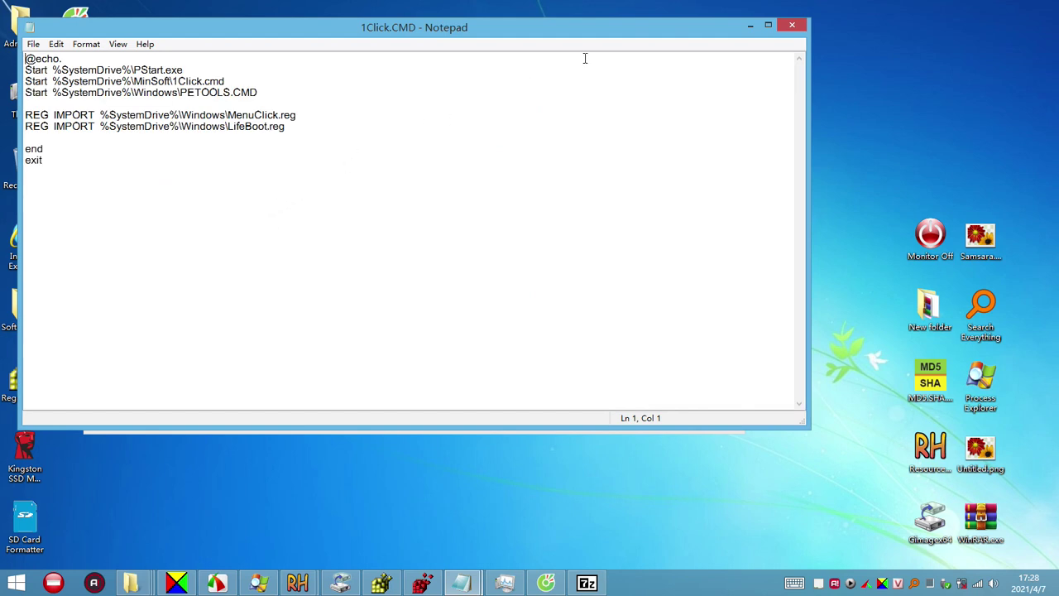
left_click(787, 31)
Run 1Click.CMD, then close all File Explorer windows from the taskbar
double_click(265, 225)
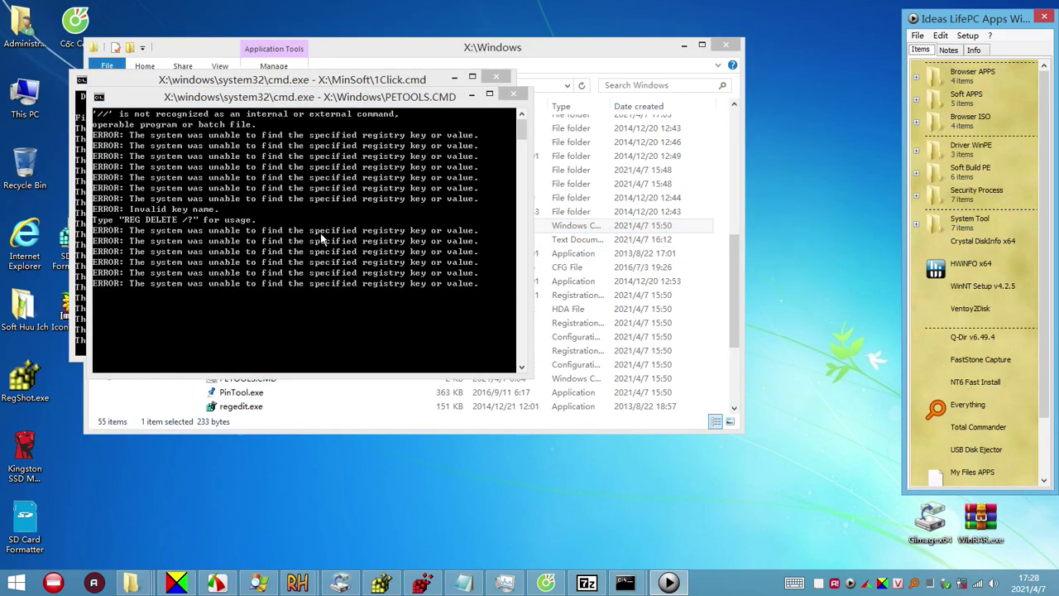
left_click(686, 44)
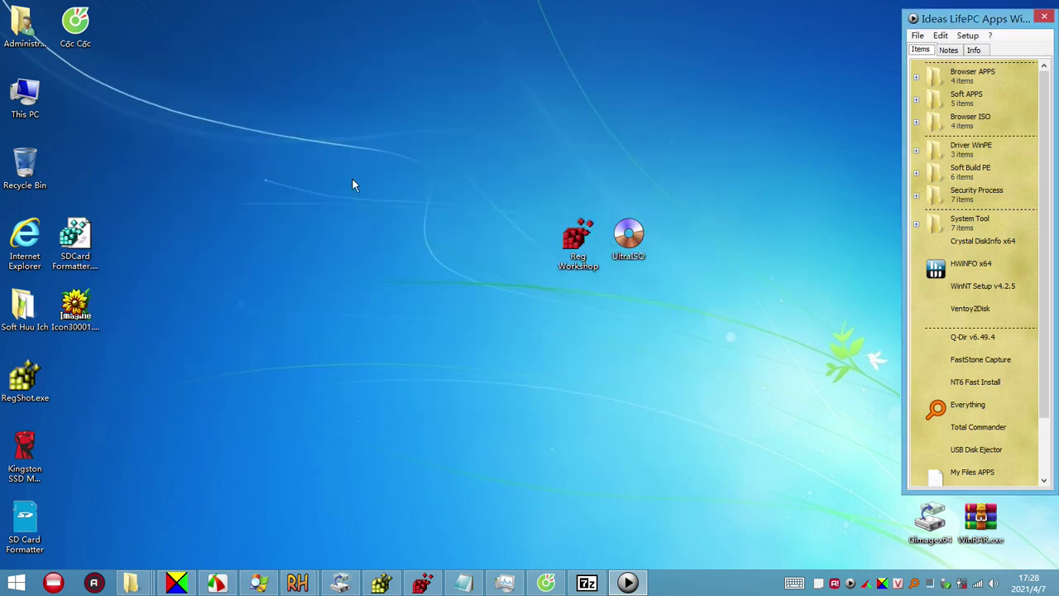
right_click(231, 183)
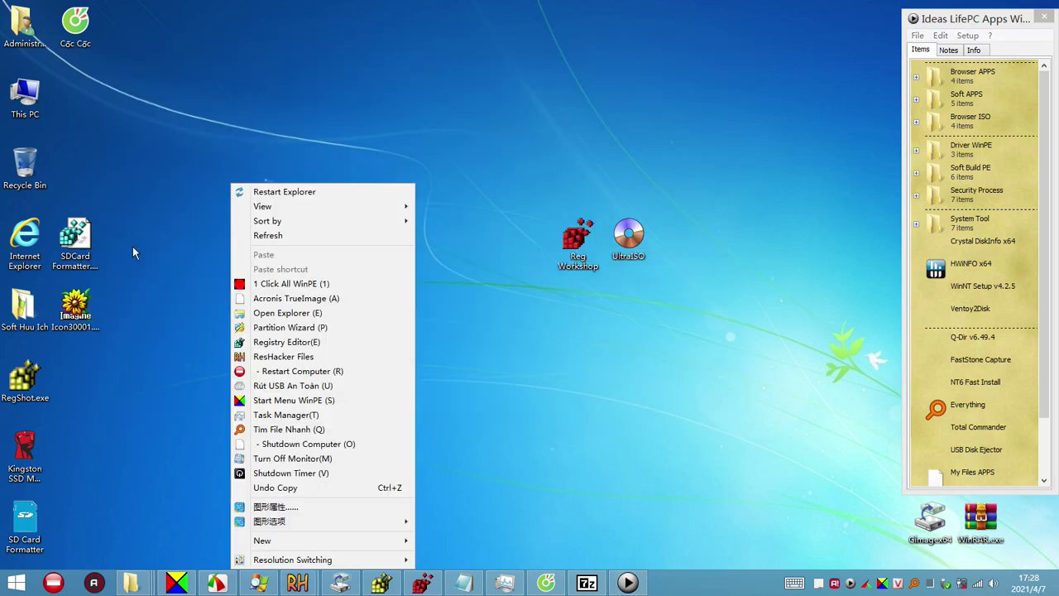
right_click(77, 234)
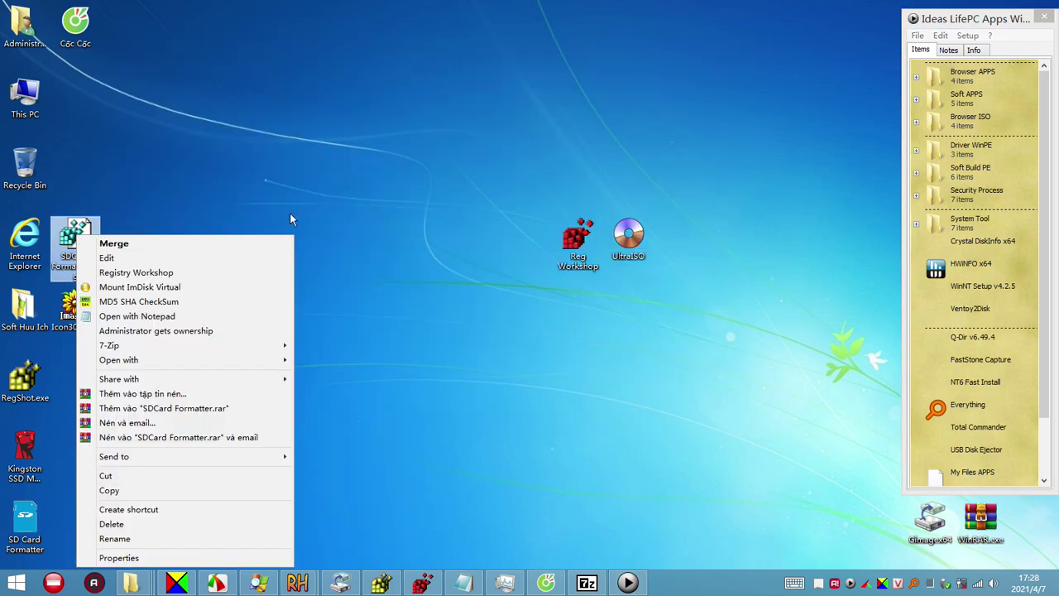
left_click(290, 215)
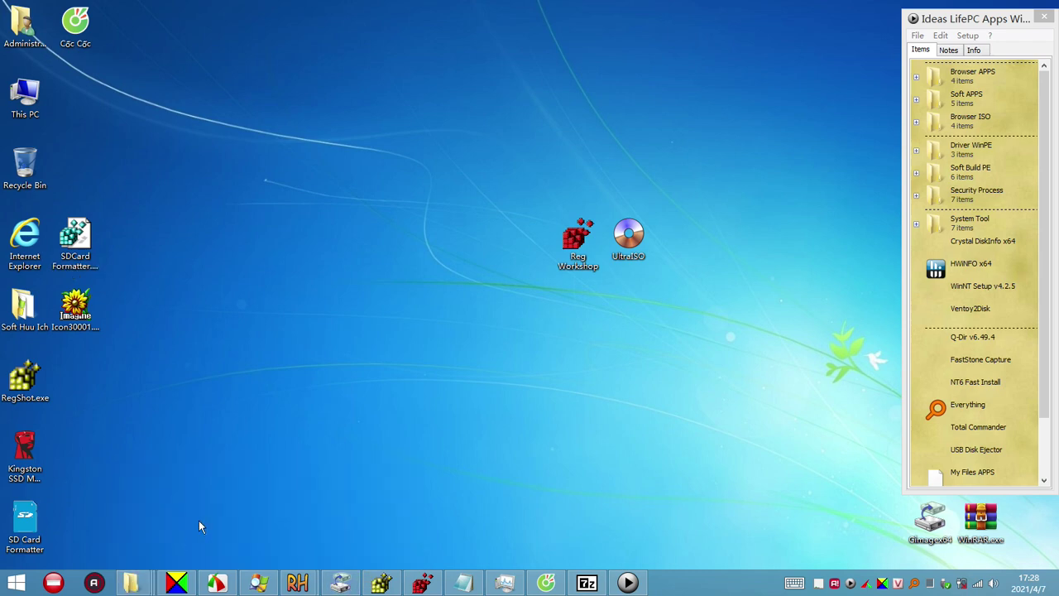
right_click(139, 580)
left_click(127, 544)
Open This PC and navigate to the Windows folder on Boot (X:)
double_click(25, 95)
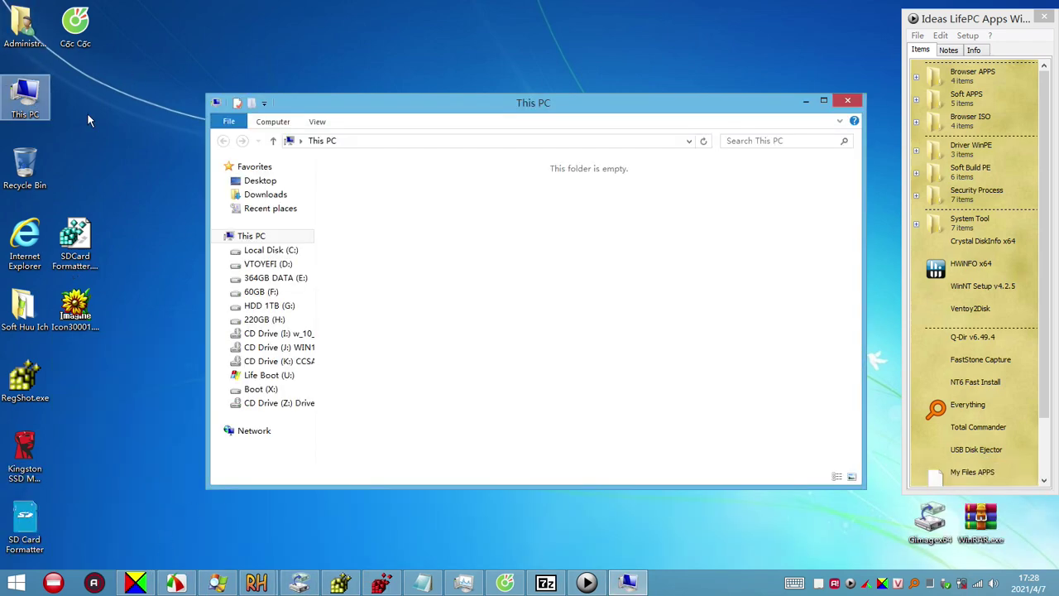
left_click(456, 351)
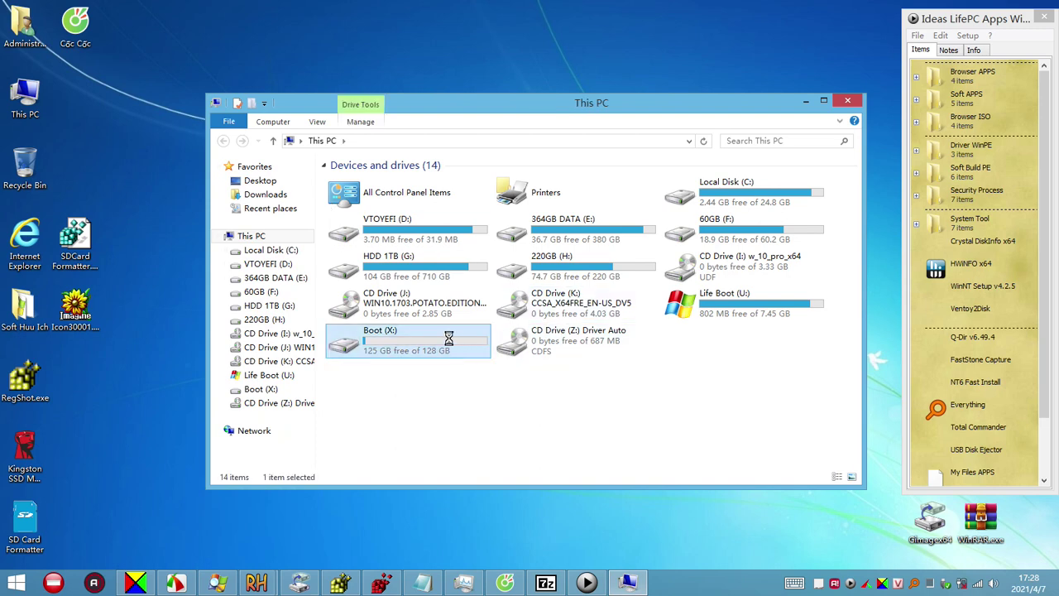
double_click(392, 340)
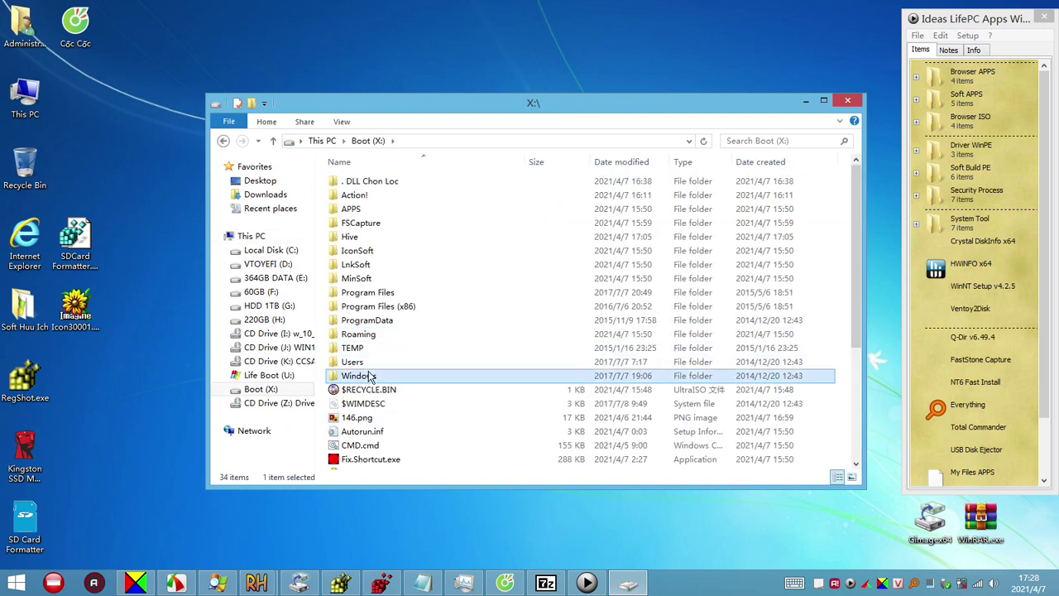
double_click(370, 375)
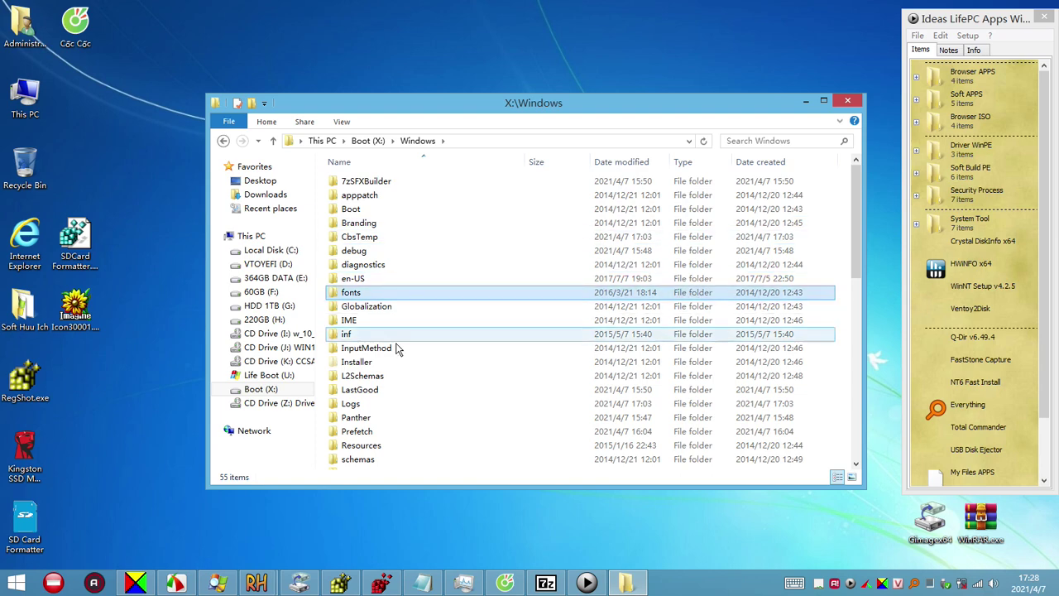
scroll(398, 354, "down", 6)
left_click(417, 355)
scroll(418, 356, "down", 5)
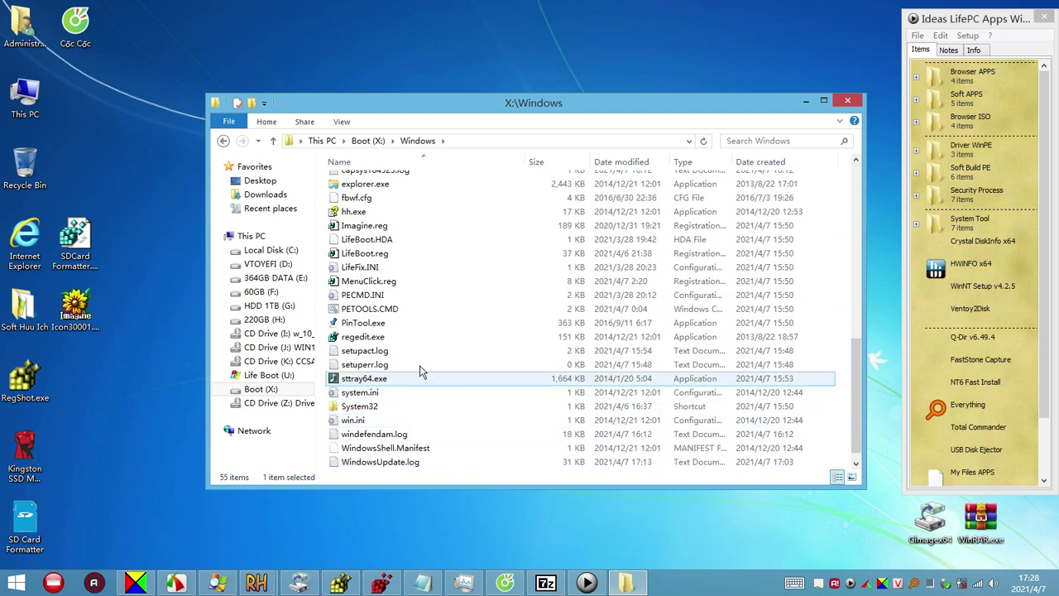
scroll(404, 284, "up", 1)
Check PECMD.INI's right-click menu for the Fix PECMD WinPE entry
left_click(403, 288)
left_click(365, 329)
right_click(366, 330)
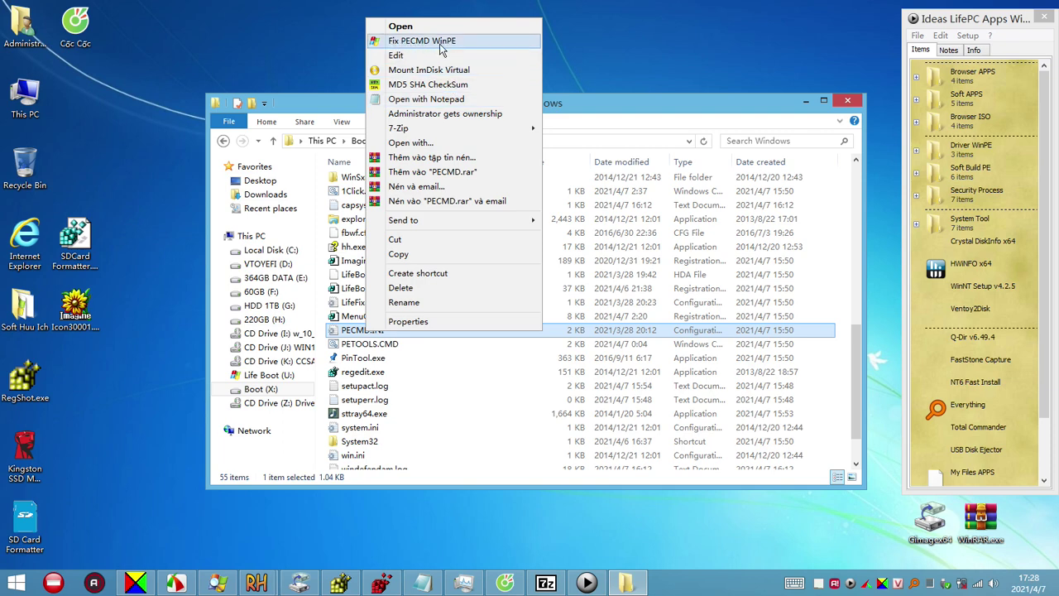
left_click(396, 373)
left_click(371, 333)
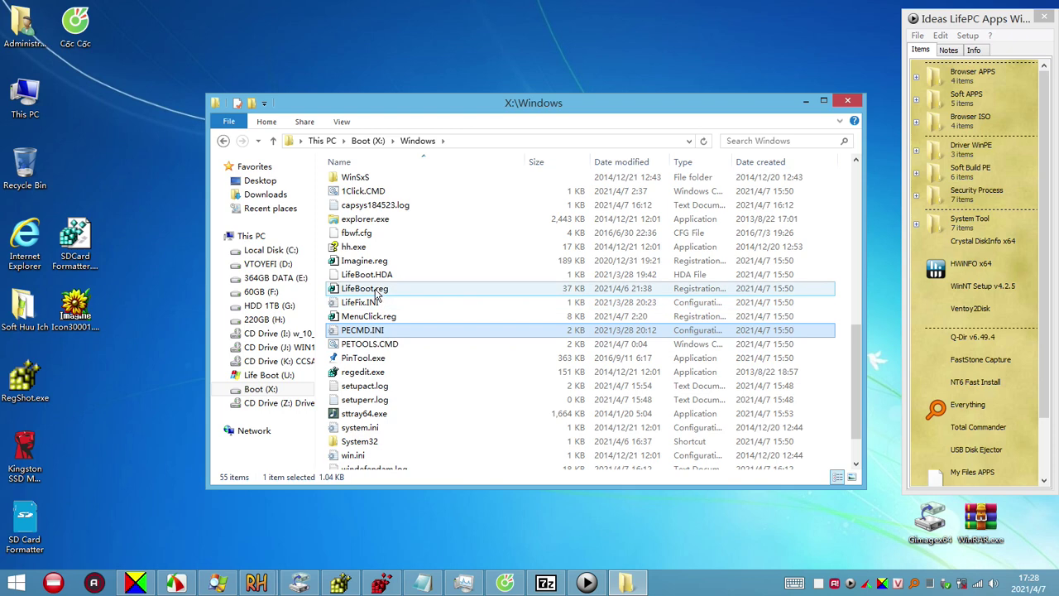
Review LifeBoot.reg in Notepad, close it, and open MenuClick.reg for editing
right_click(377, 289)
left_click(405, 280)
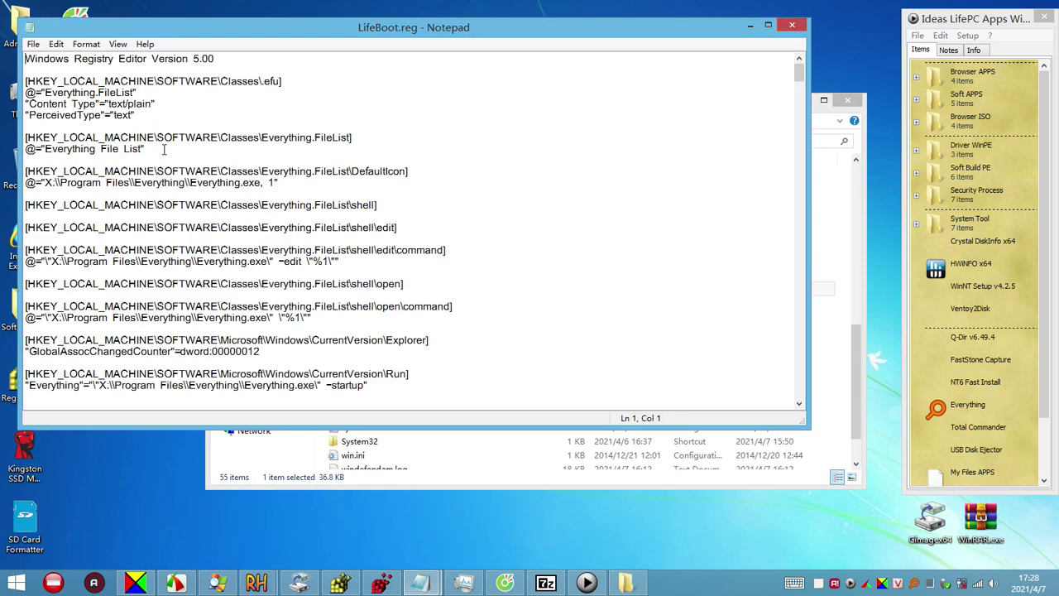
scroll(164, 150, "down", 1)
left_click(792, 26)
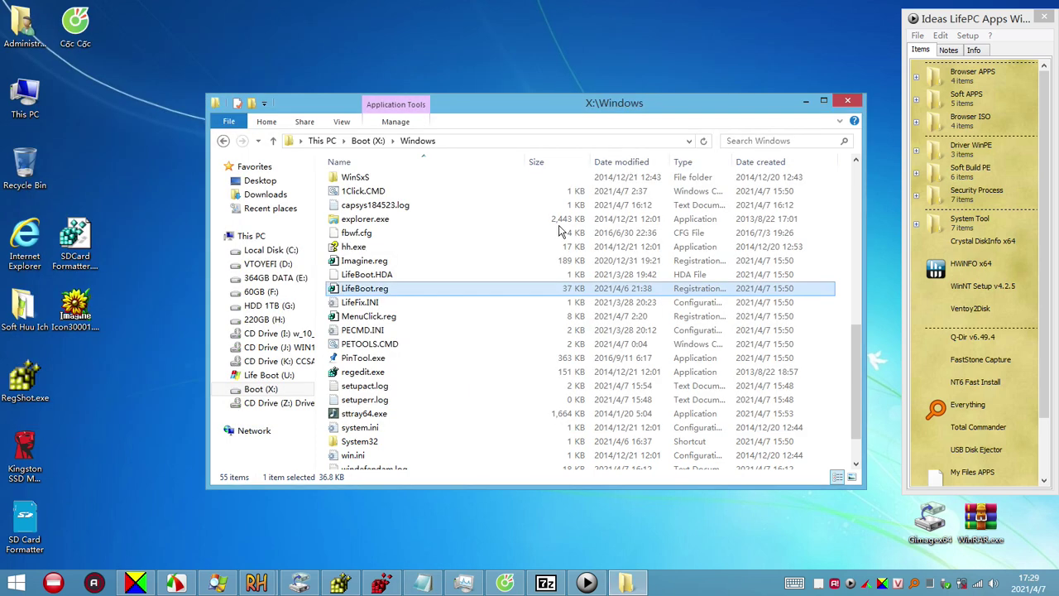
left_click(373, 320)
right_click(372, 319)
left_click(415, 28)
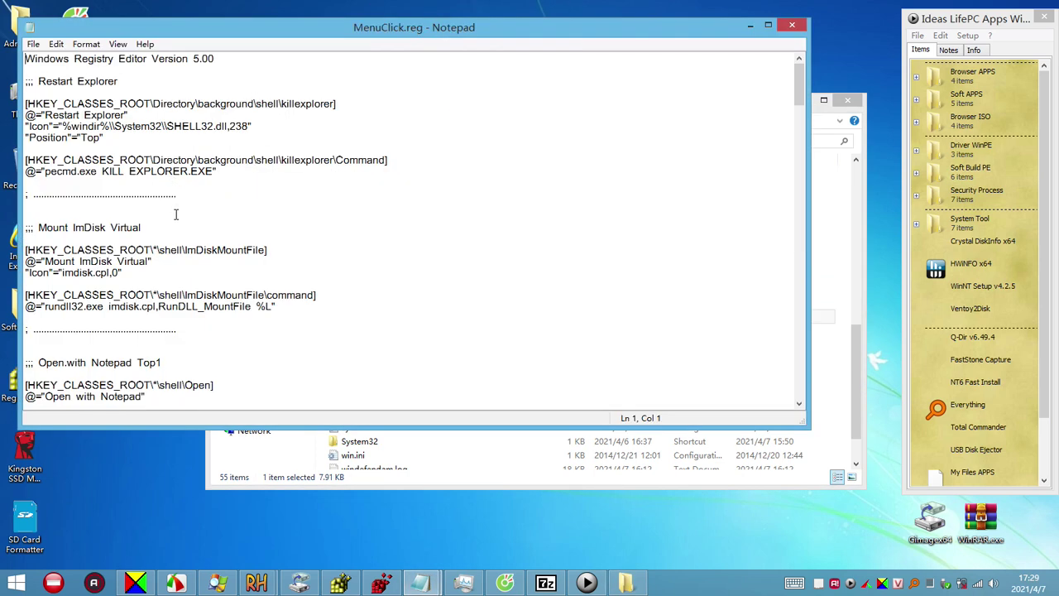
left_click(217, 273)
scroll(219, 298, "down", 2)
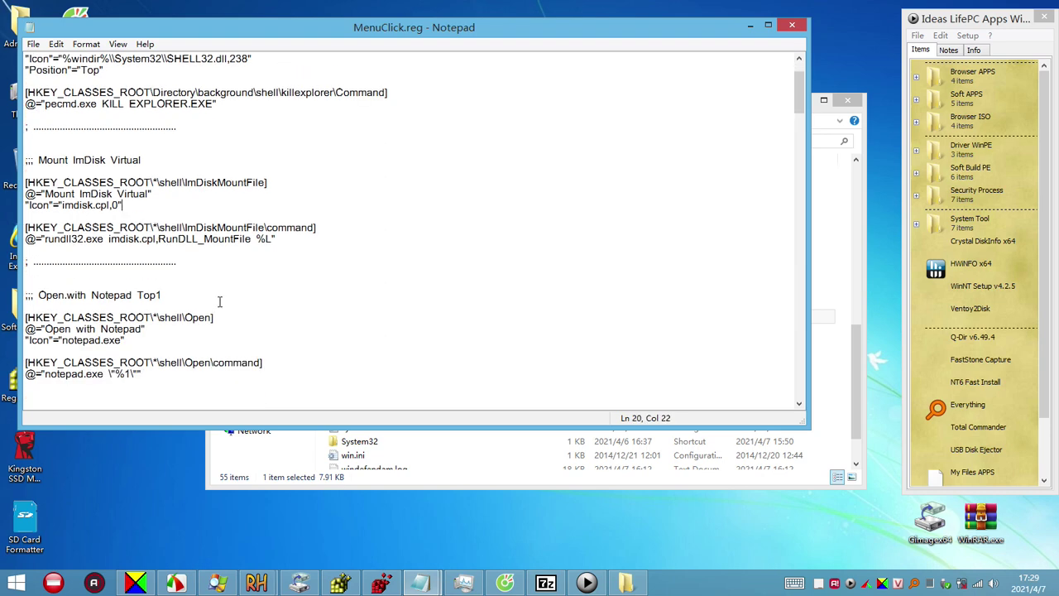
scroll(220, 298, "up", 2)
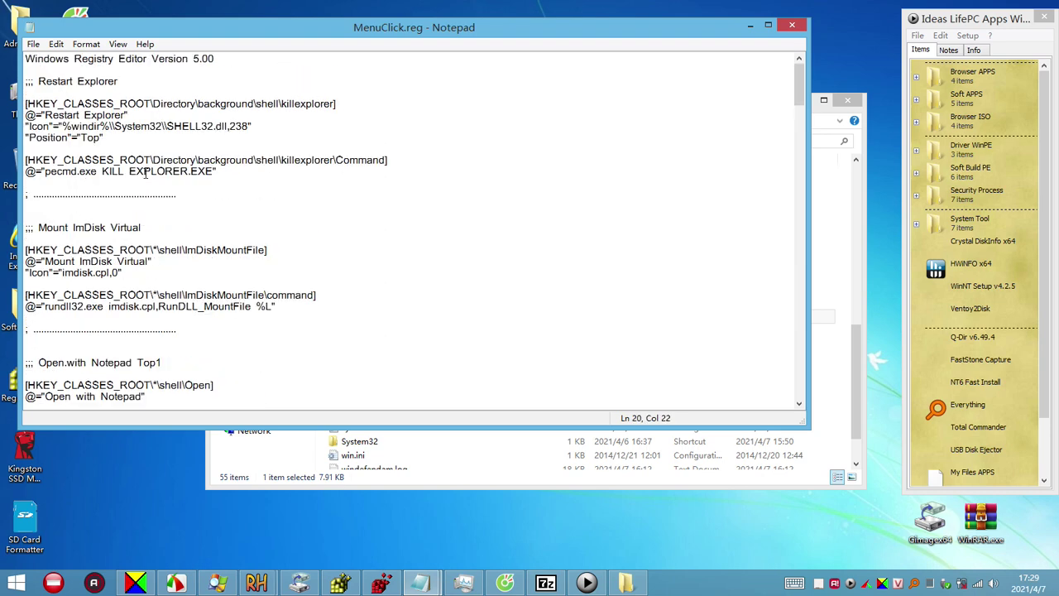
scroll(145, 173, "down", 3)
scroll(452, 179, "down", 4)
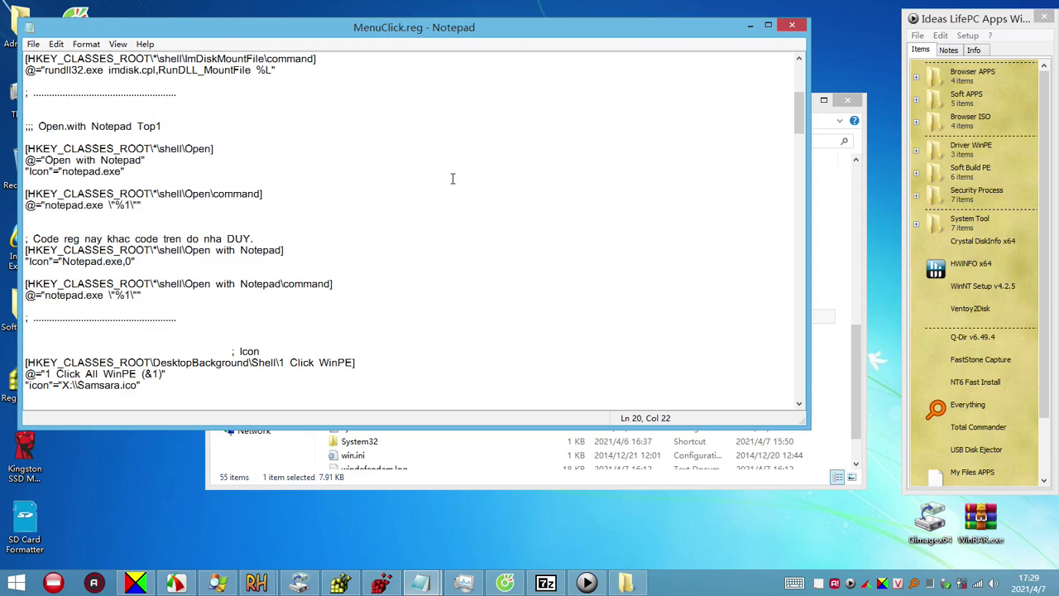
scroll(452, 179, "down", 15)
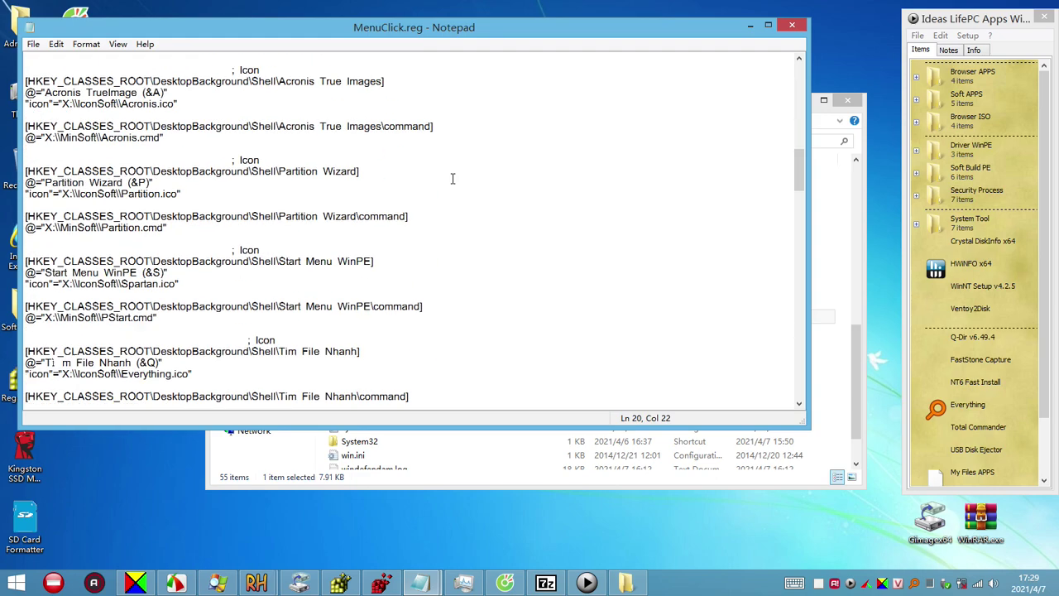
scroll(453, 179, "down", 15)
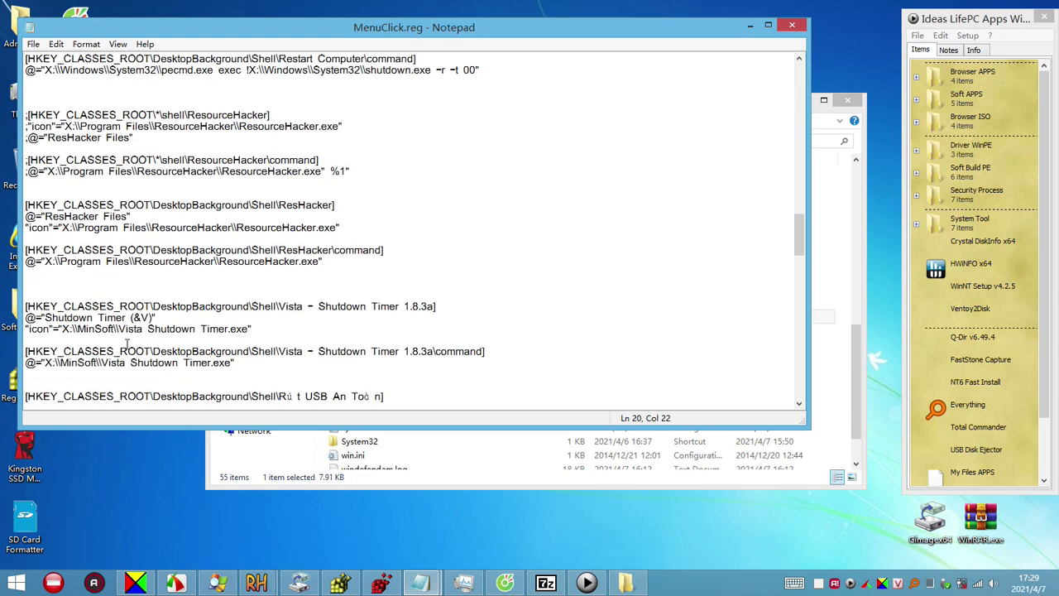
scroll(127, 344, "down", 13)
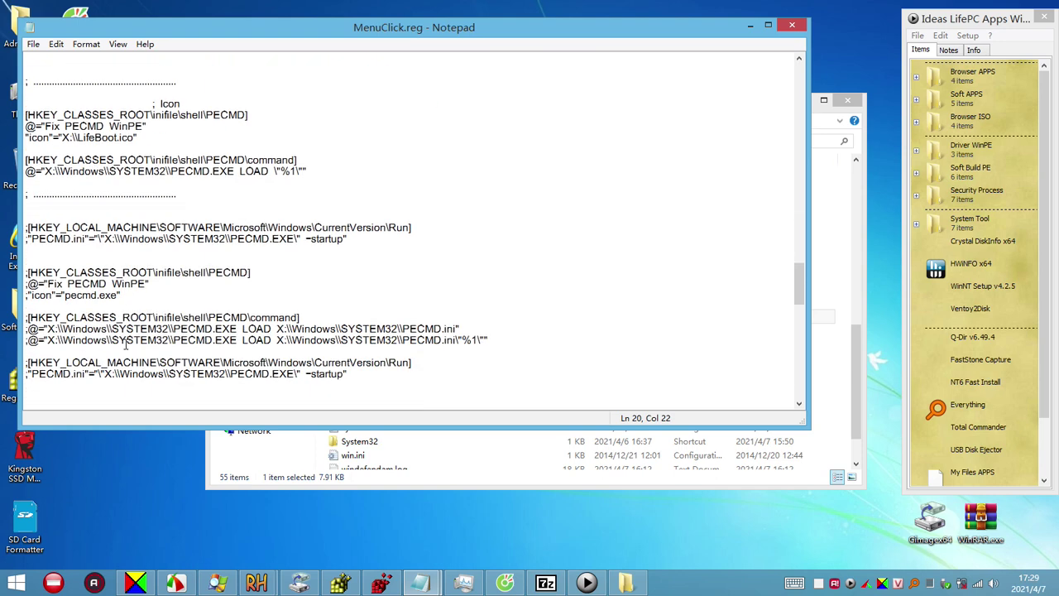
scroll(126, 344, "down", 4)
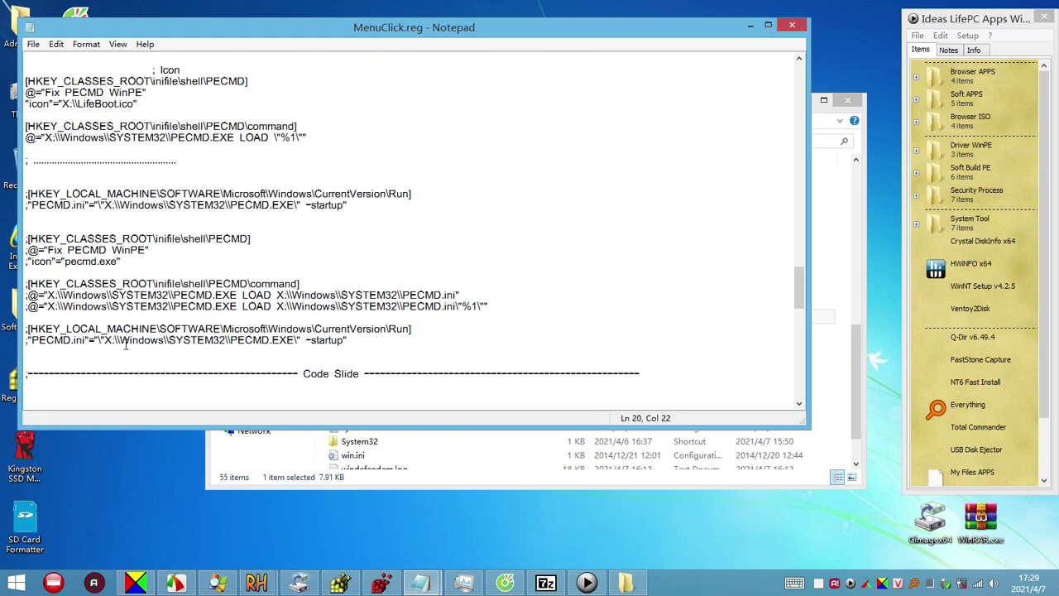
scroll(127, 344, "down", 4)
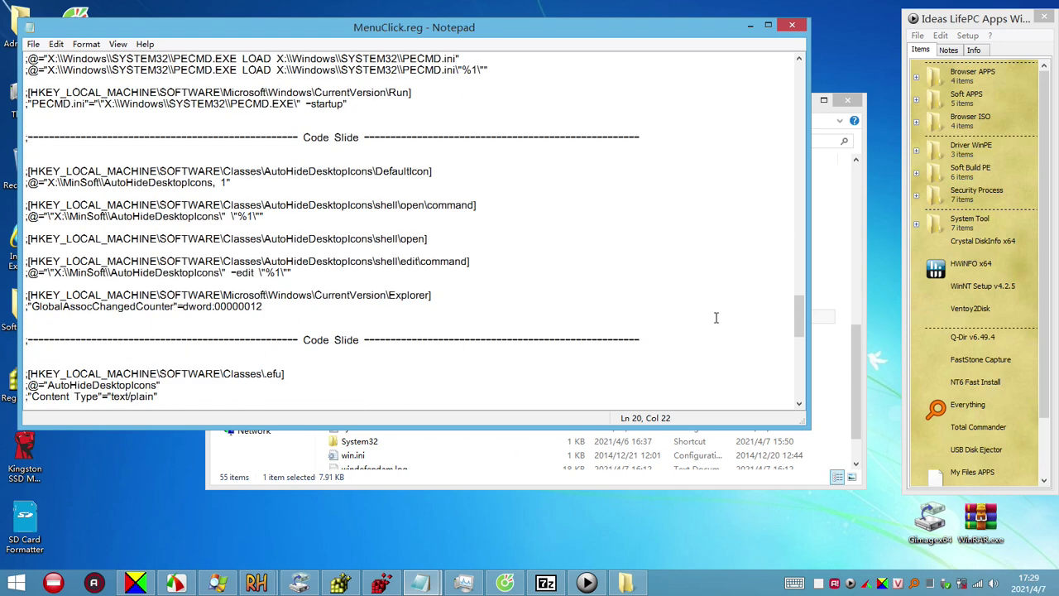
left_click_drag(799, 318, 781, 73)
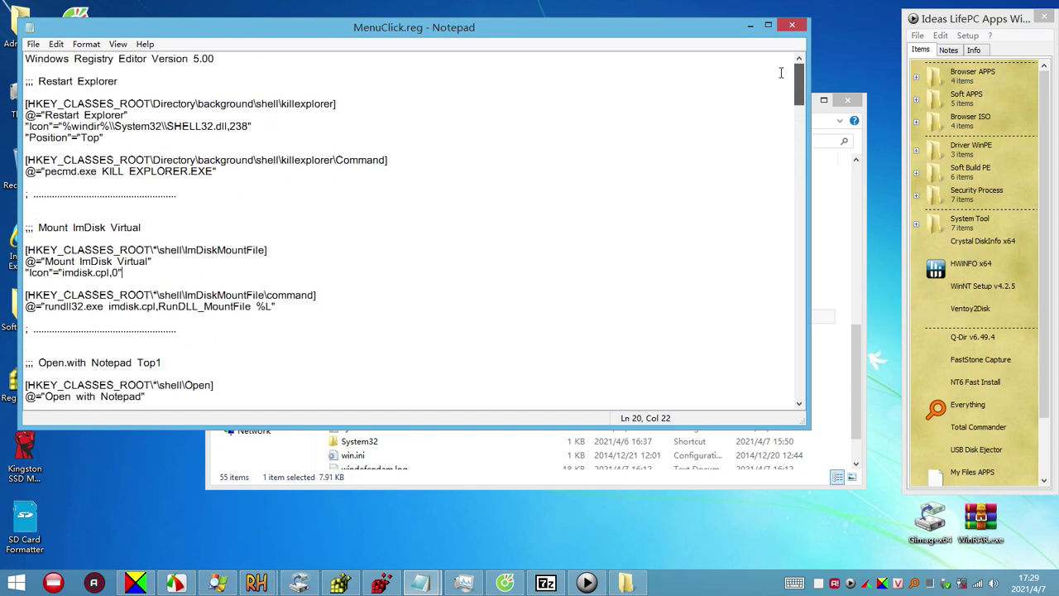
left_click(88, 72)
Search MenuClick.reg for 'pecmd' until reaching the Fix PECMD WinPE menu label
key("ctrl+f")
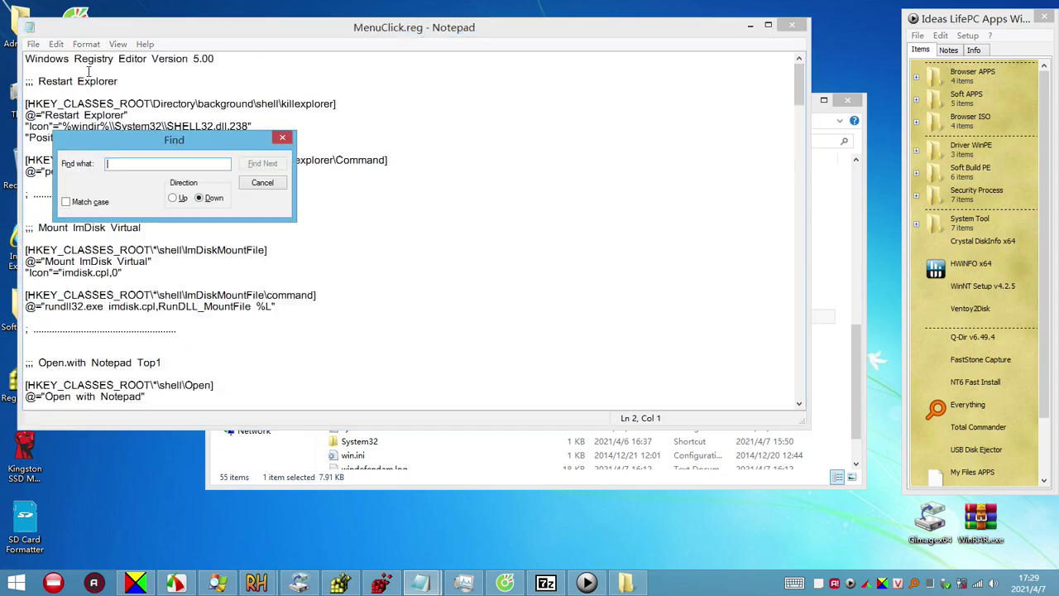
type("pecmd")
key("Return")
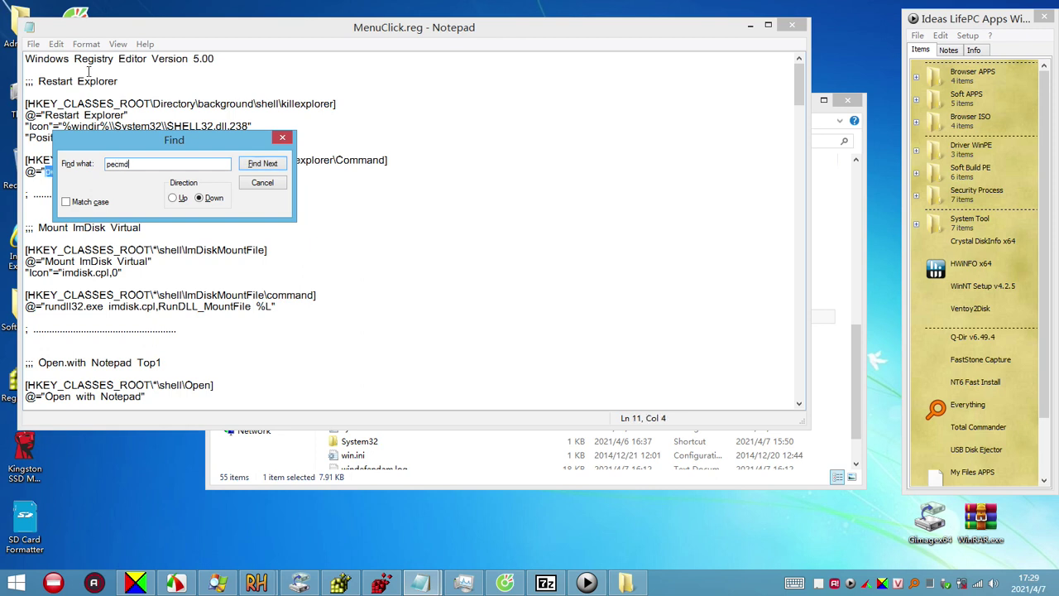
left_click_drag(160, 142, 561, 100)
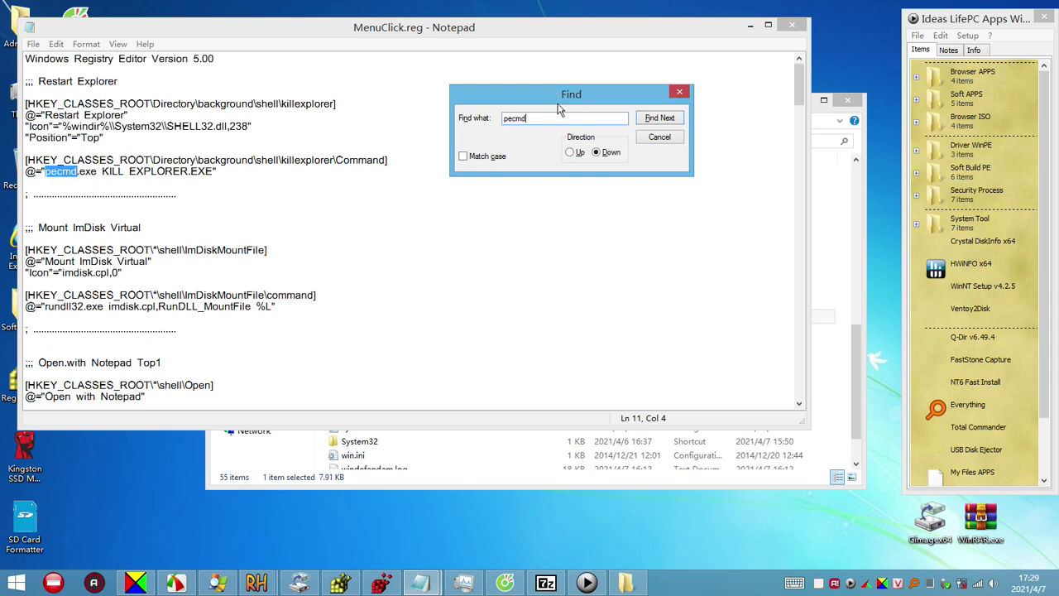
left_click(660, 118)
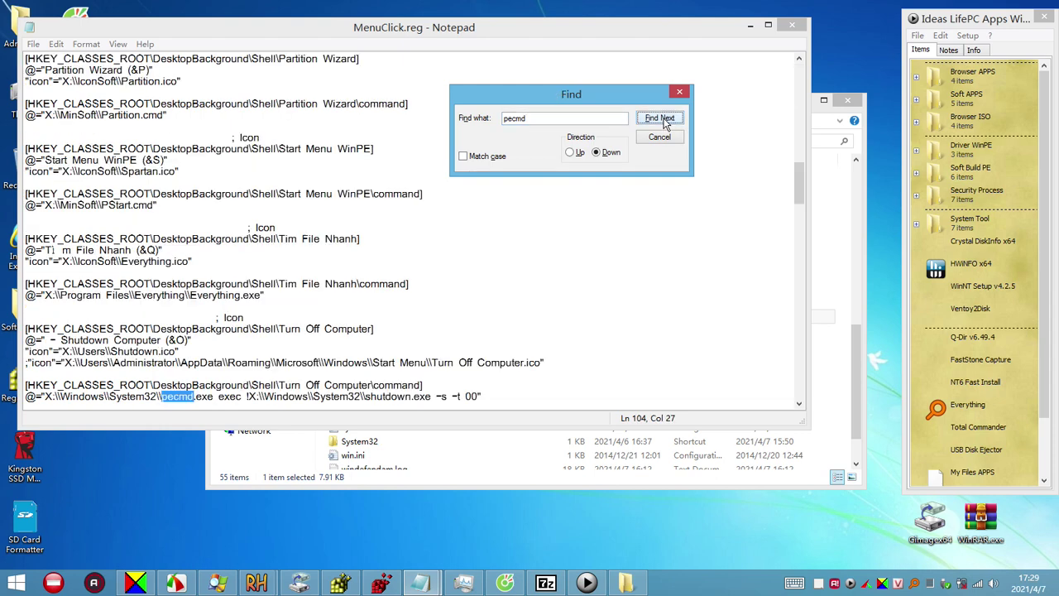
left_click(660, 118)
left_click(660, 118)
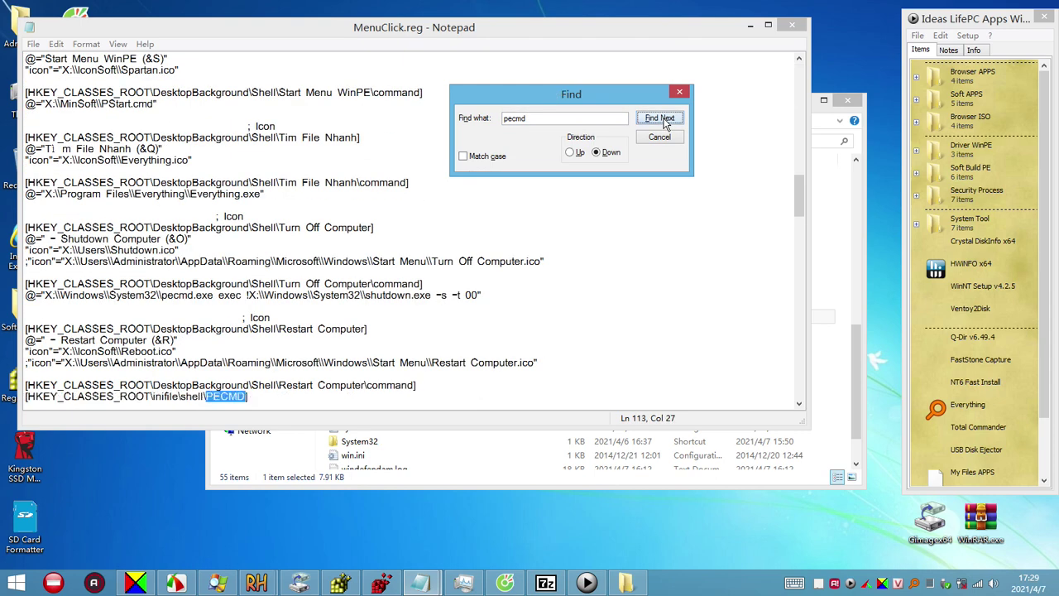
left_click(660, 119)
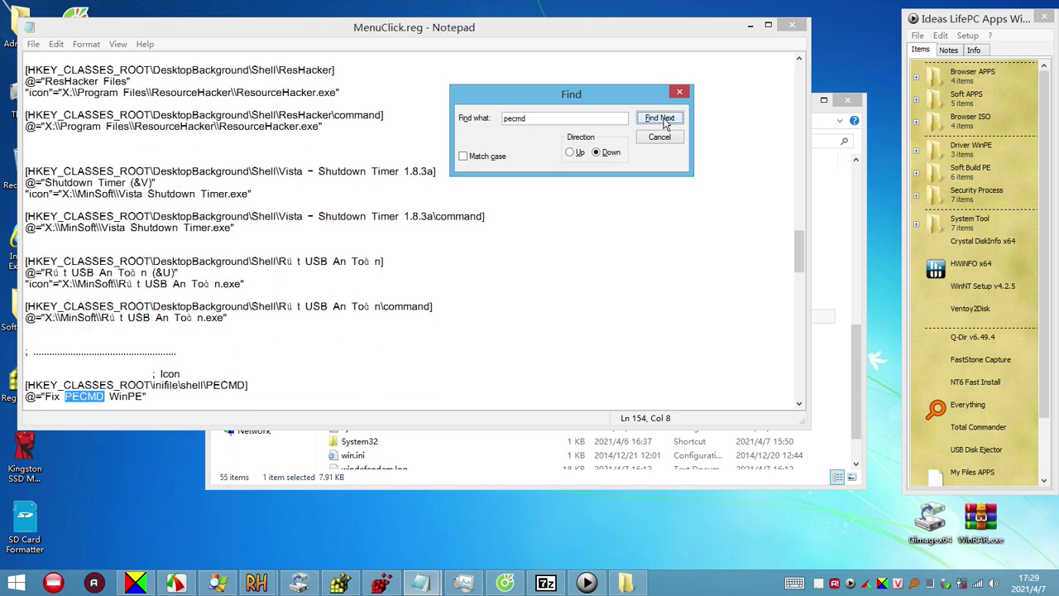
Copy the Fix PECMD WinPE label text and select the PECMD entry on lines 152–158
left_click(73, 397)
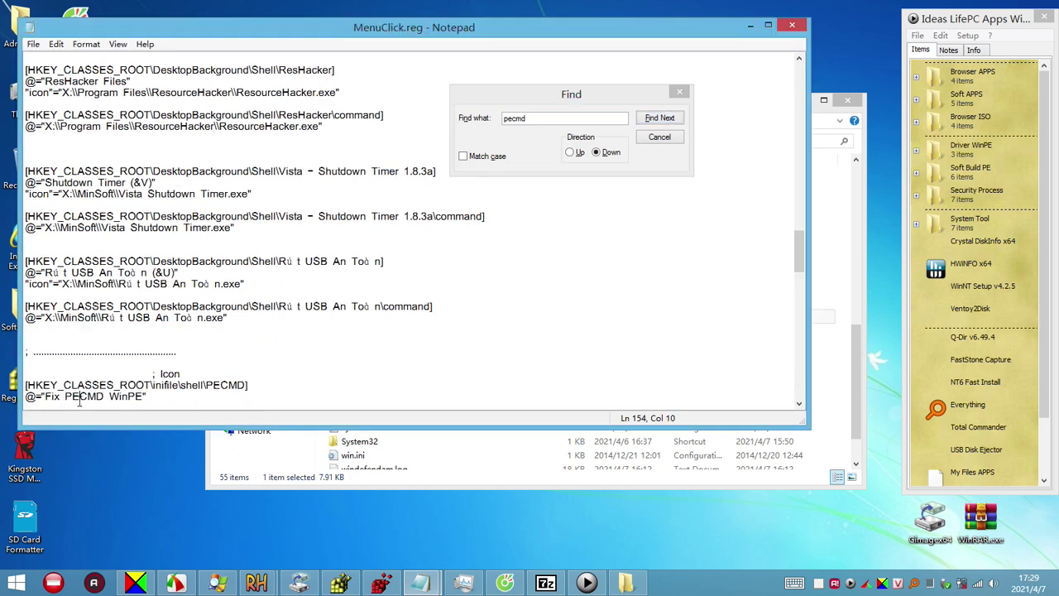
left_click_drag(47, 397, 137, 396)
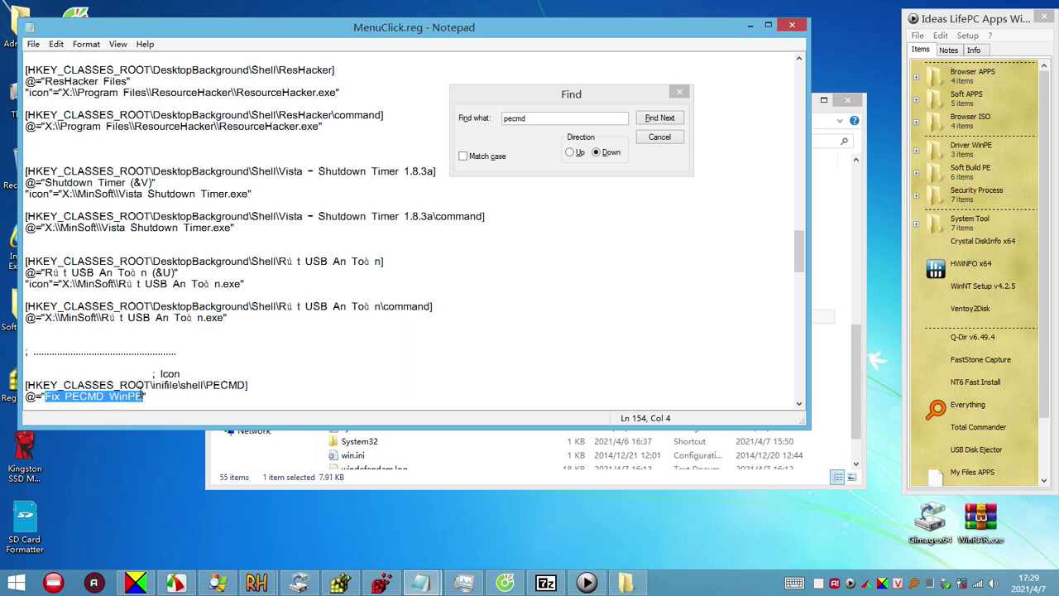
right_click(128, 404)
left_click(178, 267)
left_click(298, 389)
scroll(297, 389, "down", 5)
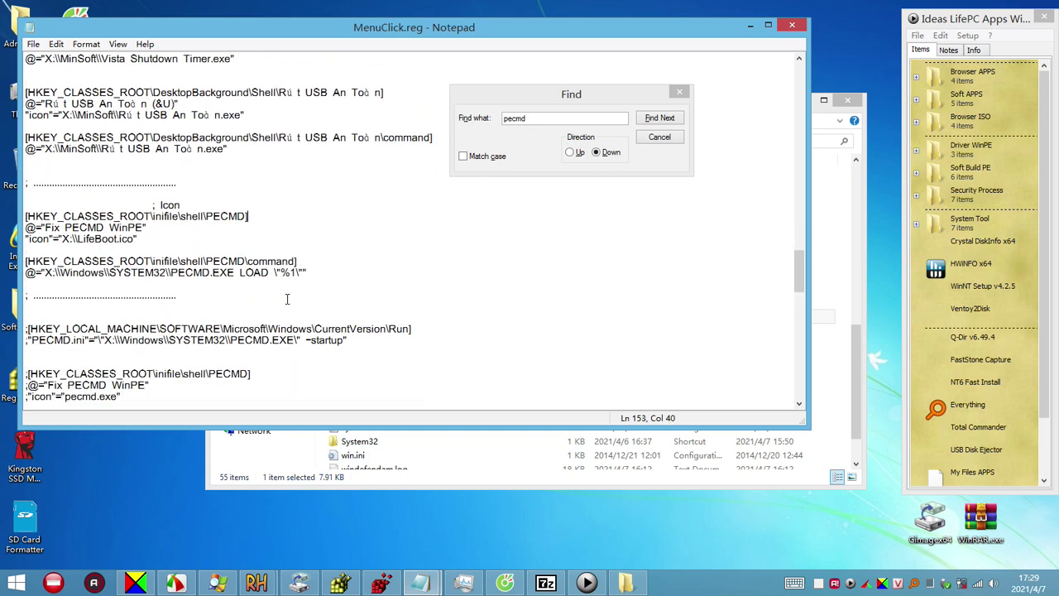
left_click_drag(155, 287, 6, 209)
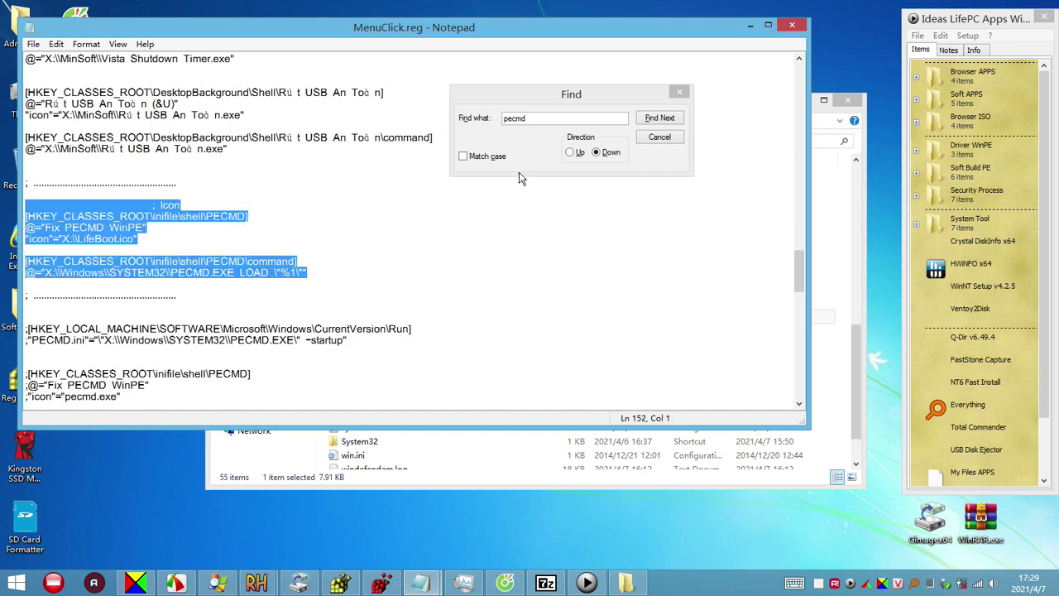
Close the search, minimize Notepad, and check PECMD.INI's Fix PECMD WinPE menu entry in X:\Windows
left_click(666, 140)
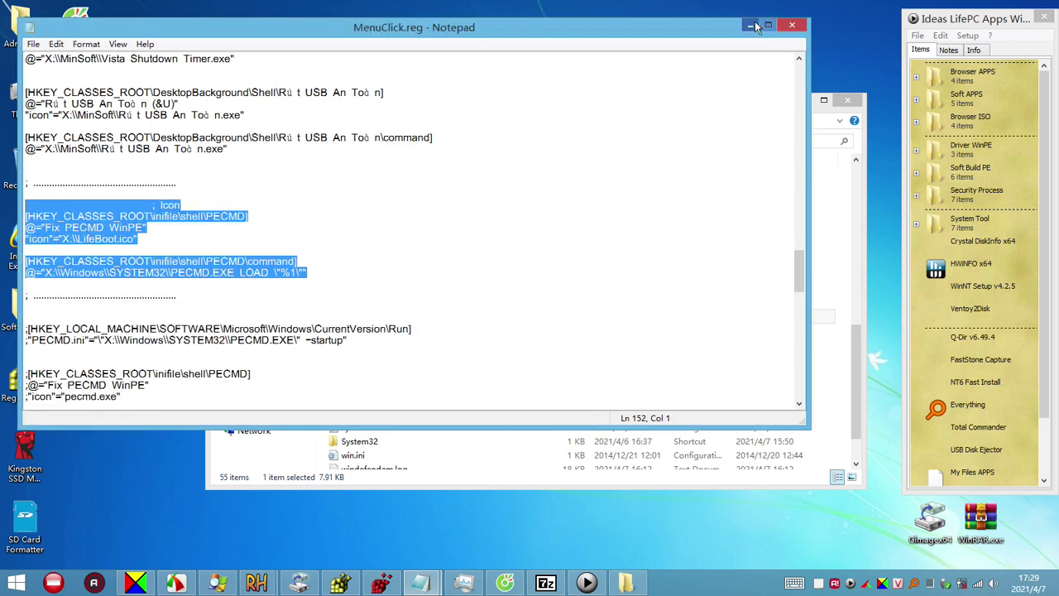
left_click(755, 20)
right_click(81, 236)
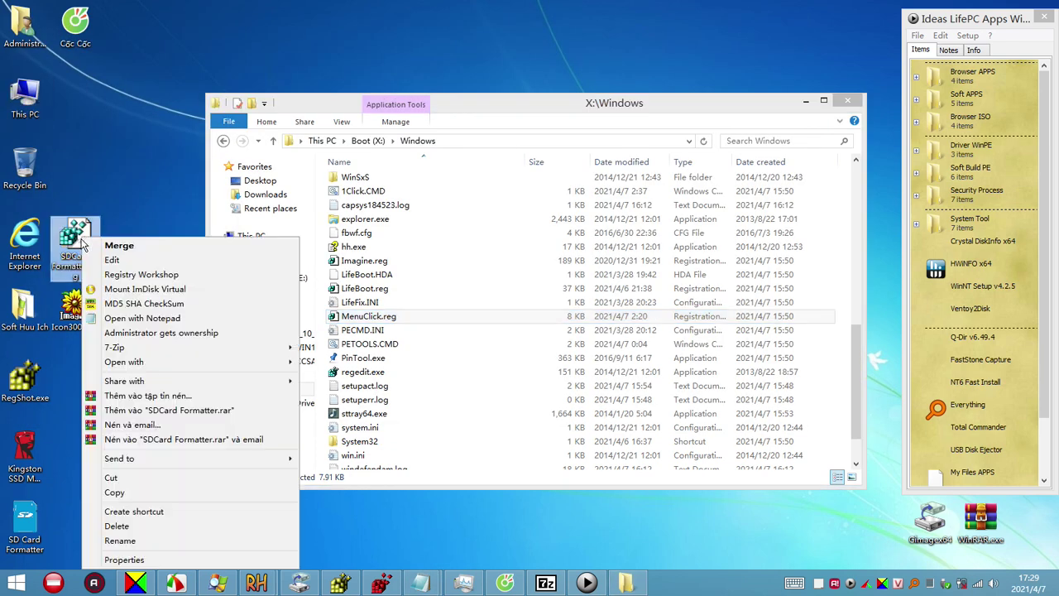
left_click(126, 190)
right_click(372, 333)
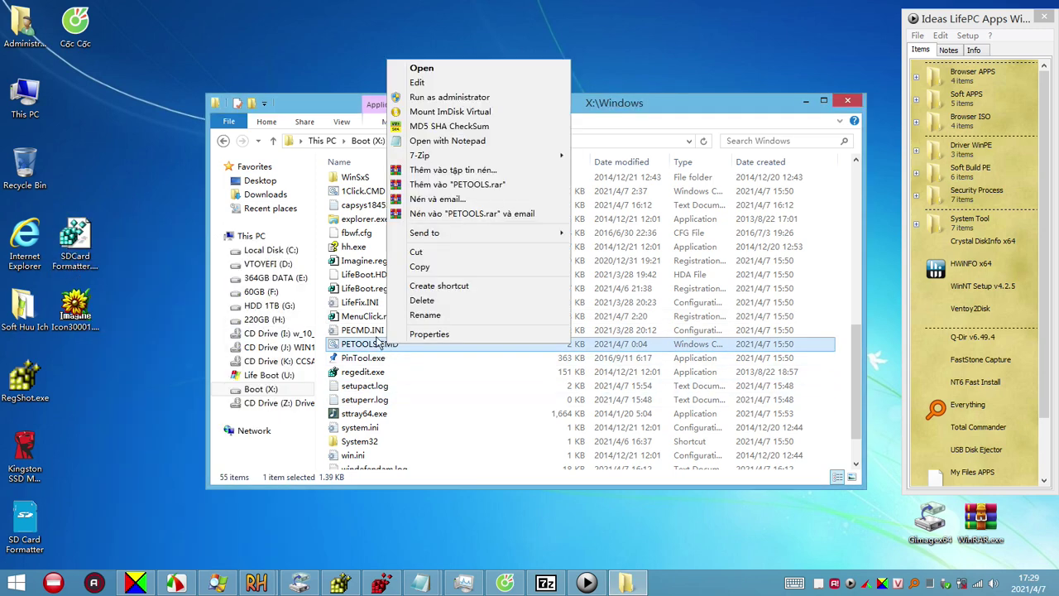
left_click(377, 334)
right_click(374, 332)
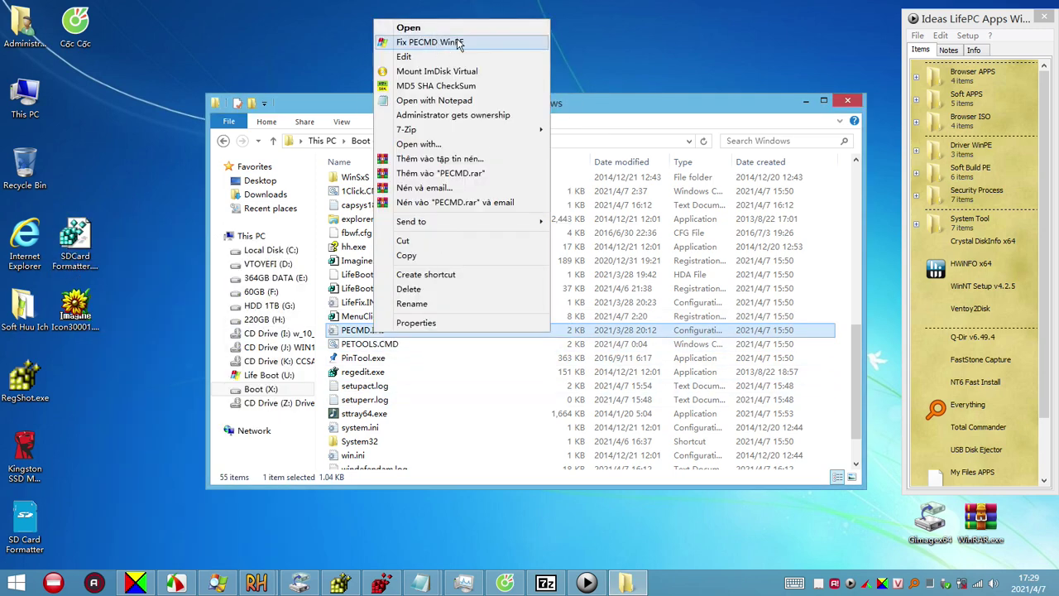
In Registry Workshop, search the whole registry for the pasted text 'Fix PECMD WinPE'
left_click(380, 582)
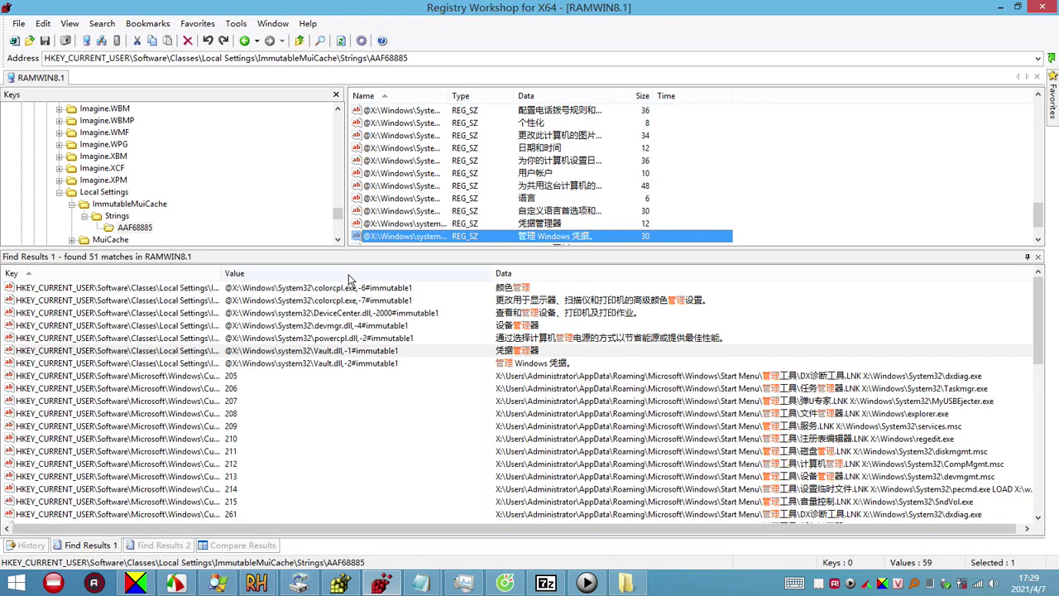
left_click(19, 25)
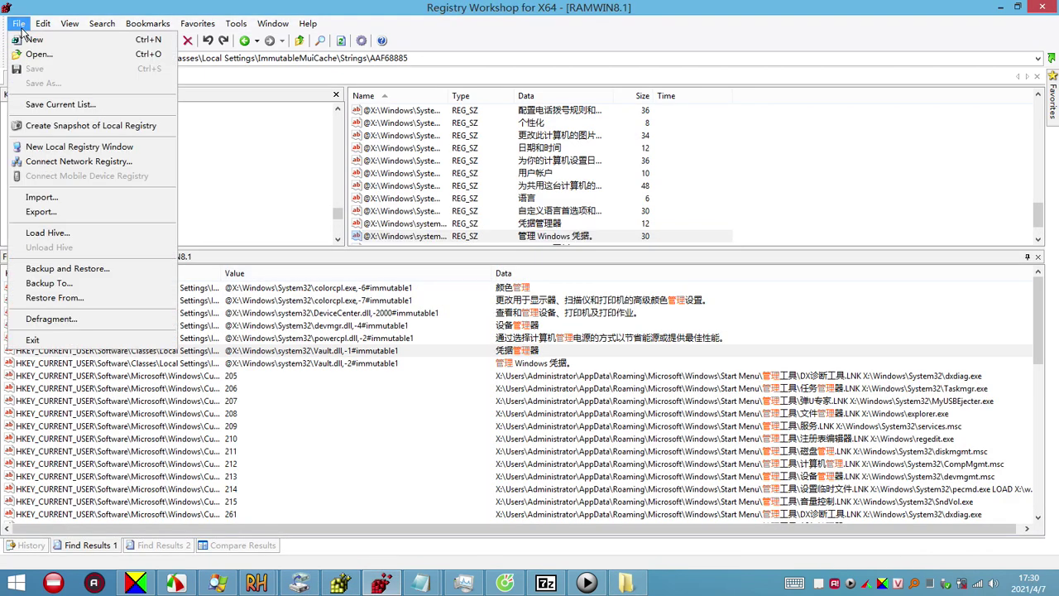
left_click(107, 12)
left_click(107, 25)
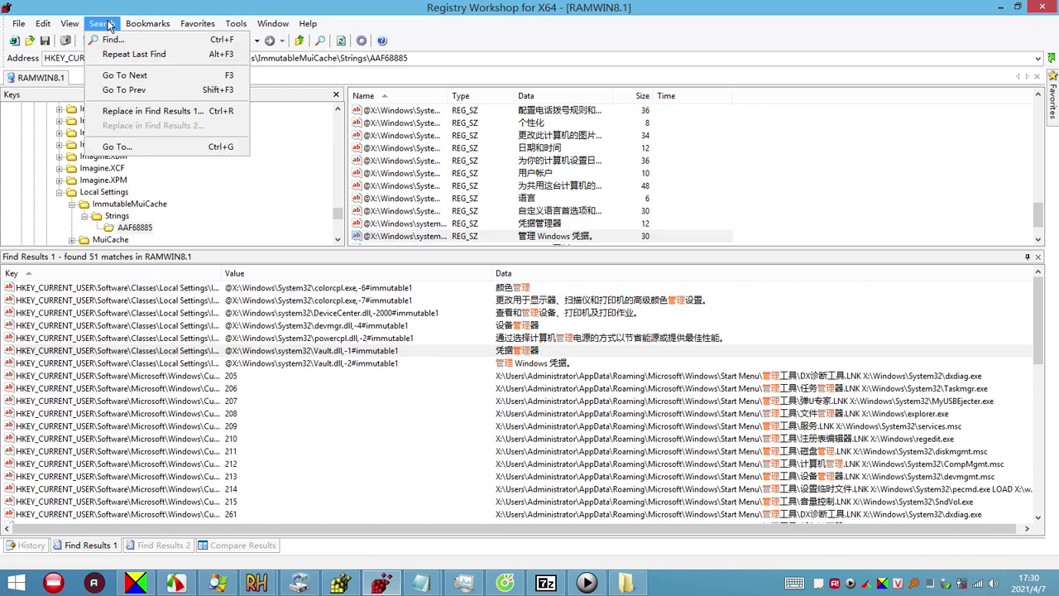
left_click(111, 40)
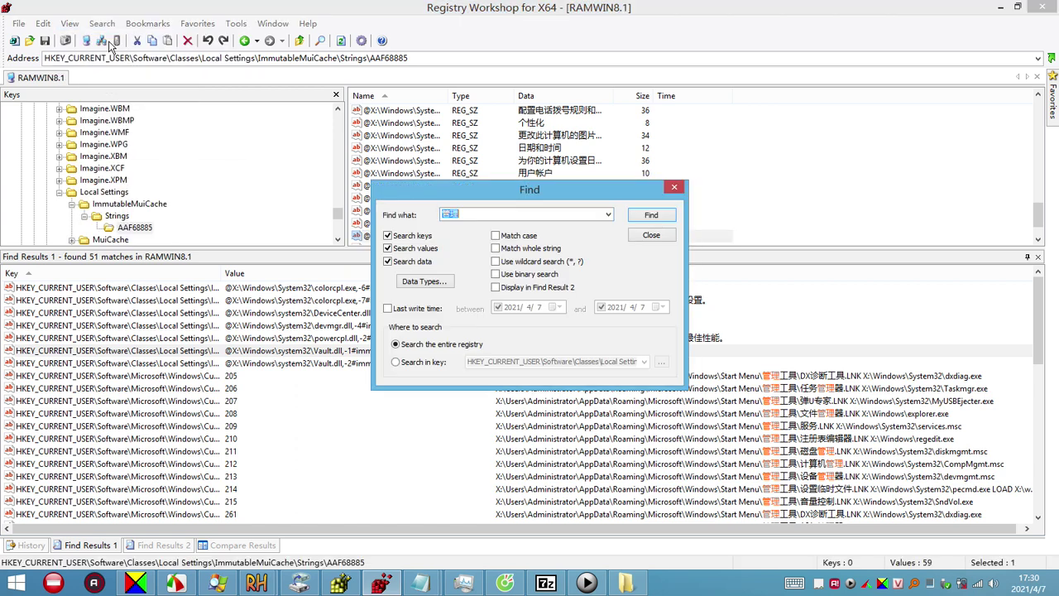
right_click(454, 212)
left_click(501, 276)
left_click(655, 217)
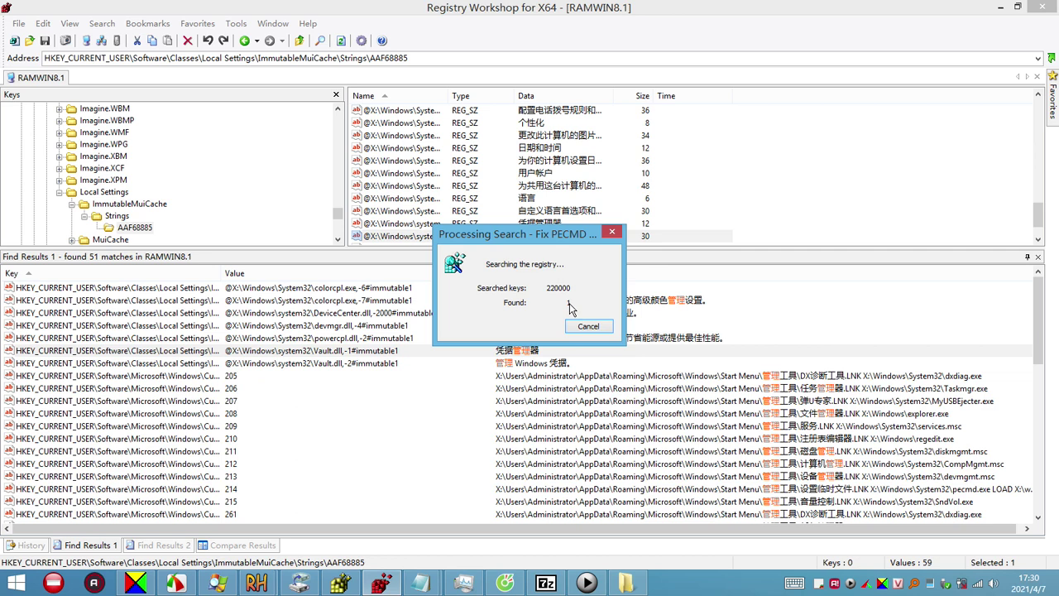
Change HKCR\inifile\shell\PECMD's (Default) value to 'Fix PECMD Ten Khac', then minimize the program
double_click(166, 287)
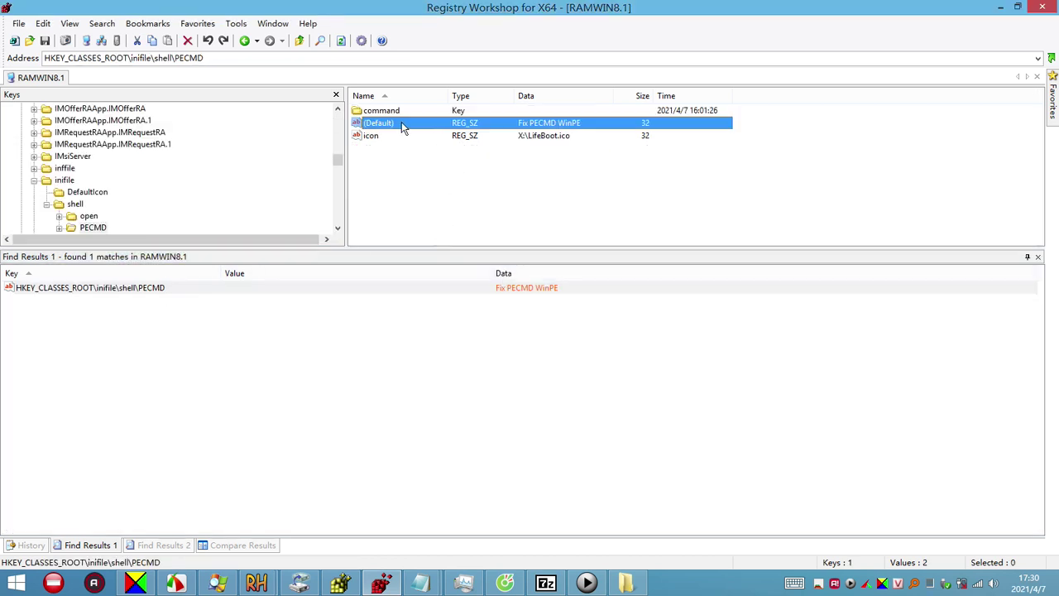
left_click(153, 288)
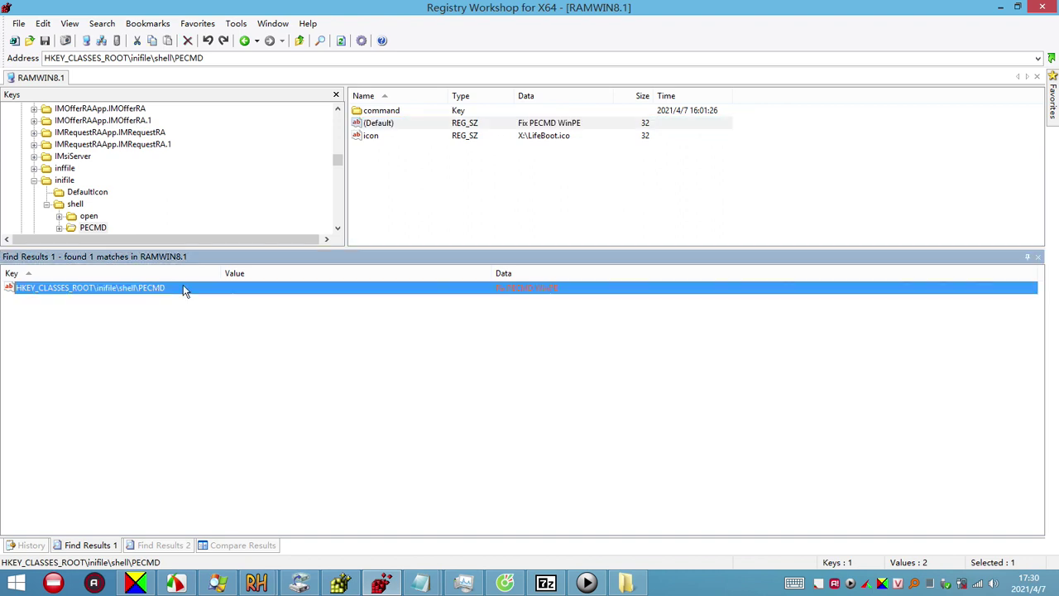
left_click(482, 123)
left_click(485, 125)
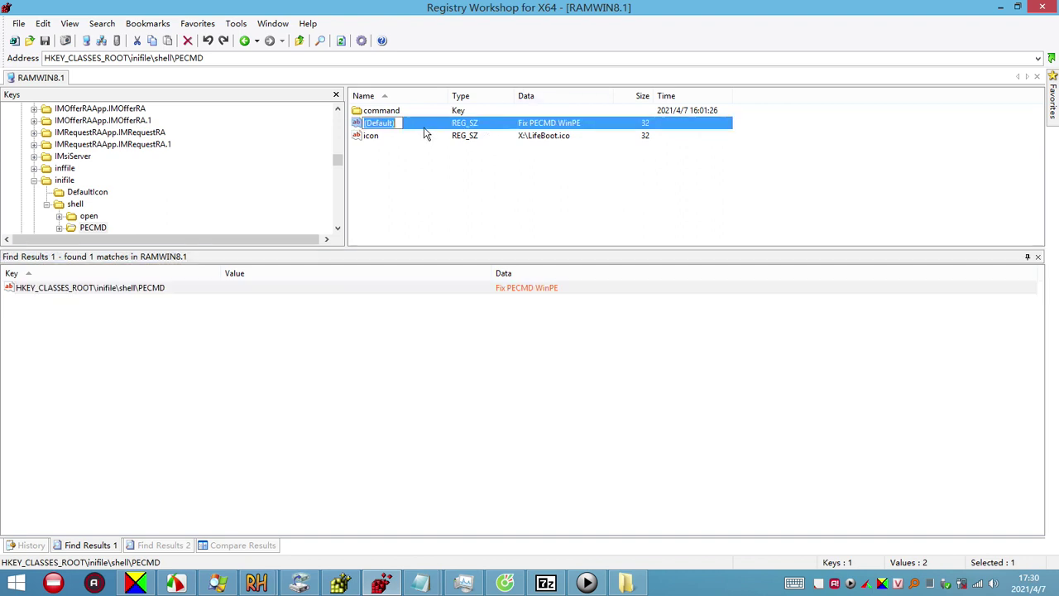
double_click(447, 124)
left_click(475, 304)
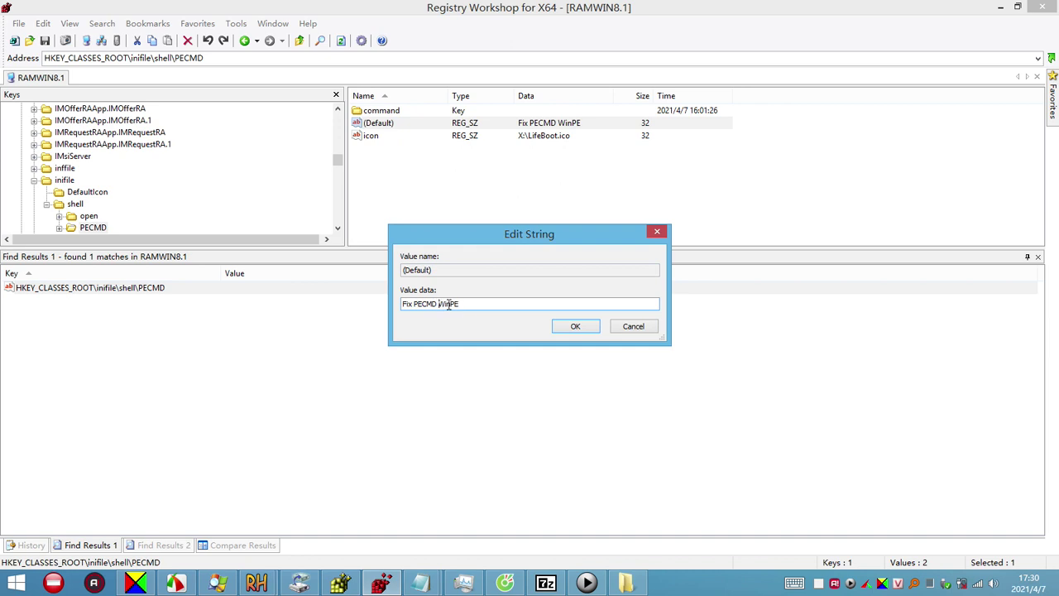
double_click(448, 305)
type("Ten Khac")
left_click(585, 329)
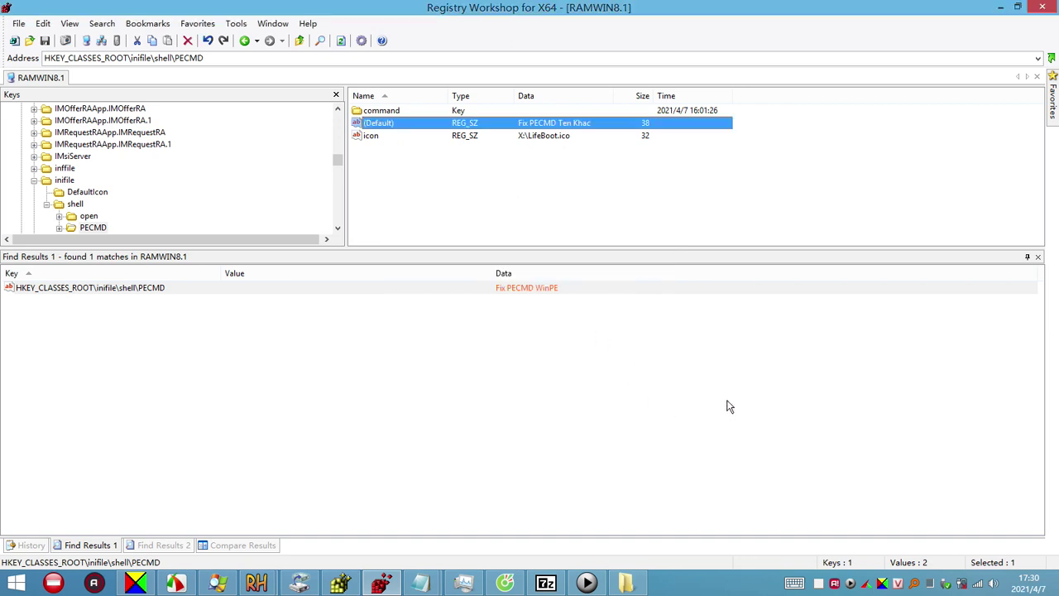
left_click(1055, 586)
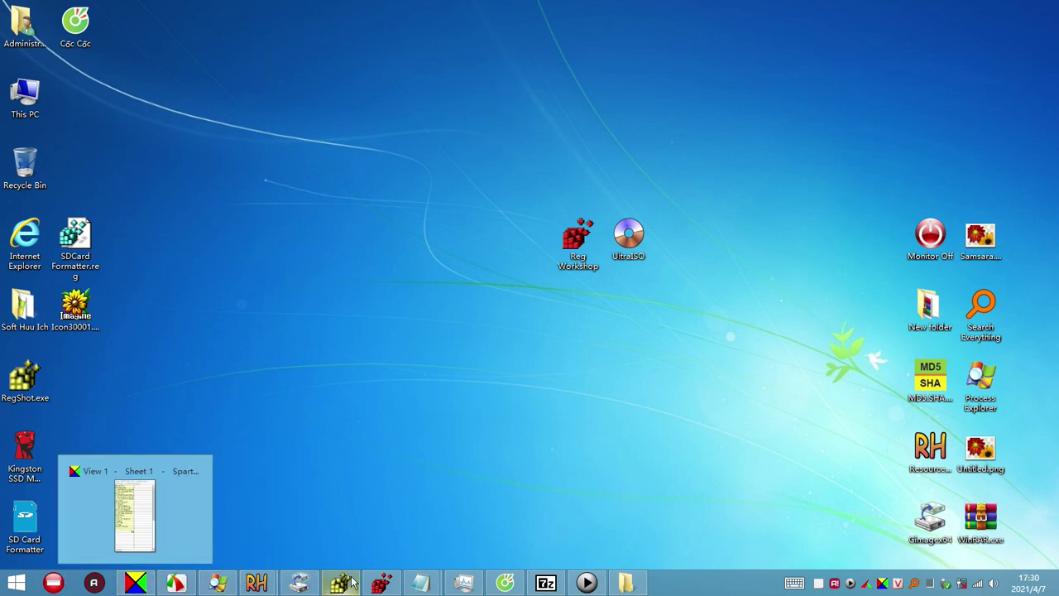
Restore the X:\Windows window and confirm PECMD.INI's context menu lists Fix PECMD Ten Khac
left_click(633, 584)
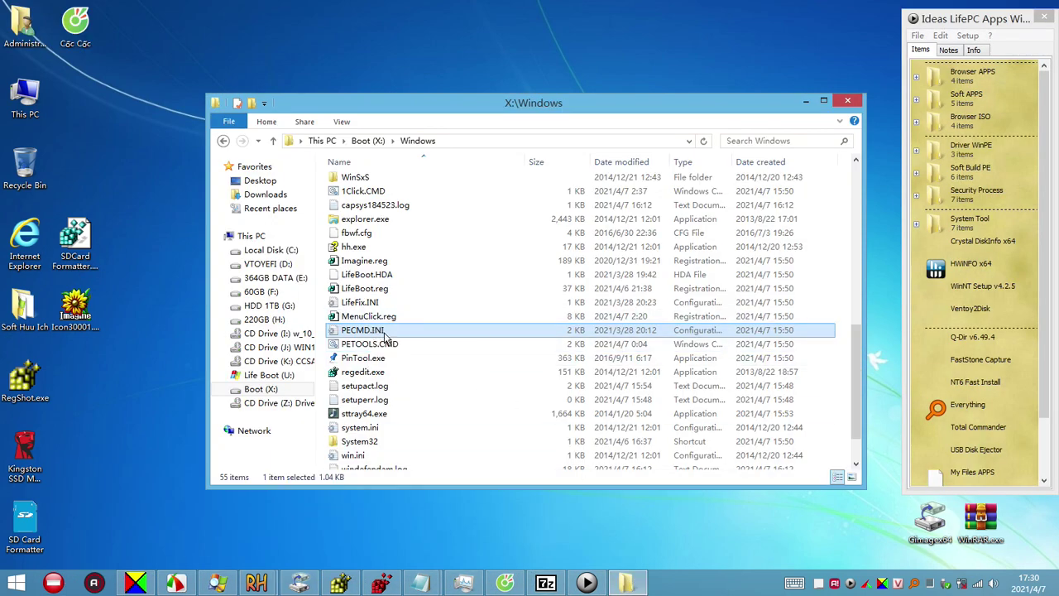
right_click(384, 334)
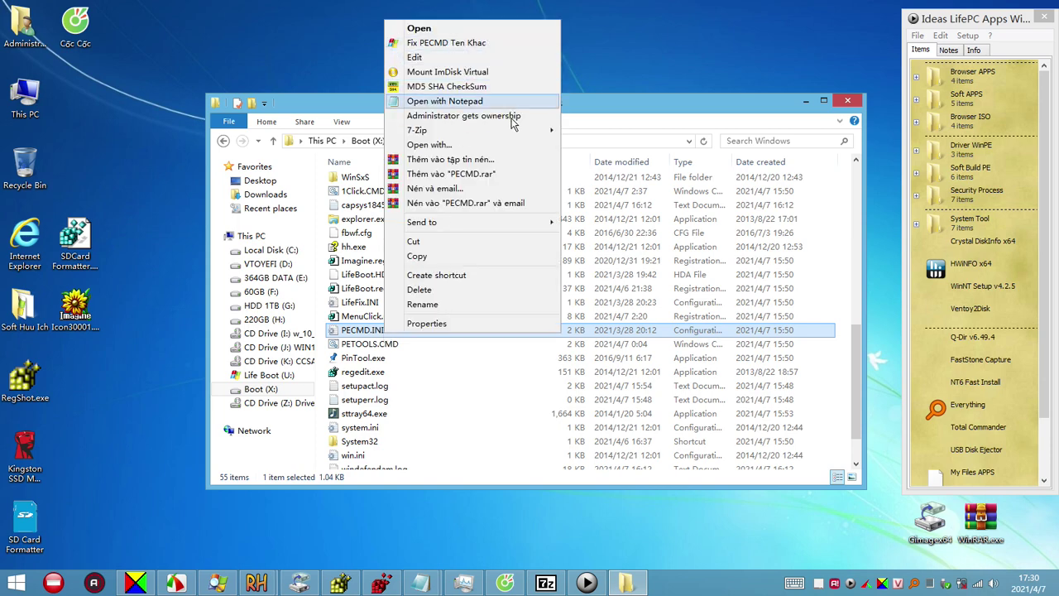
mouse_move(520, 135)
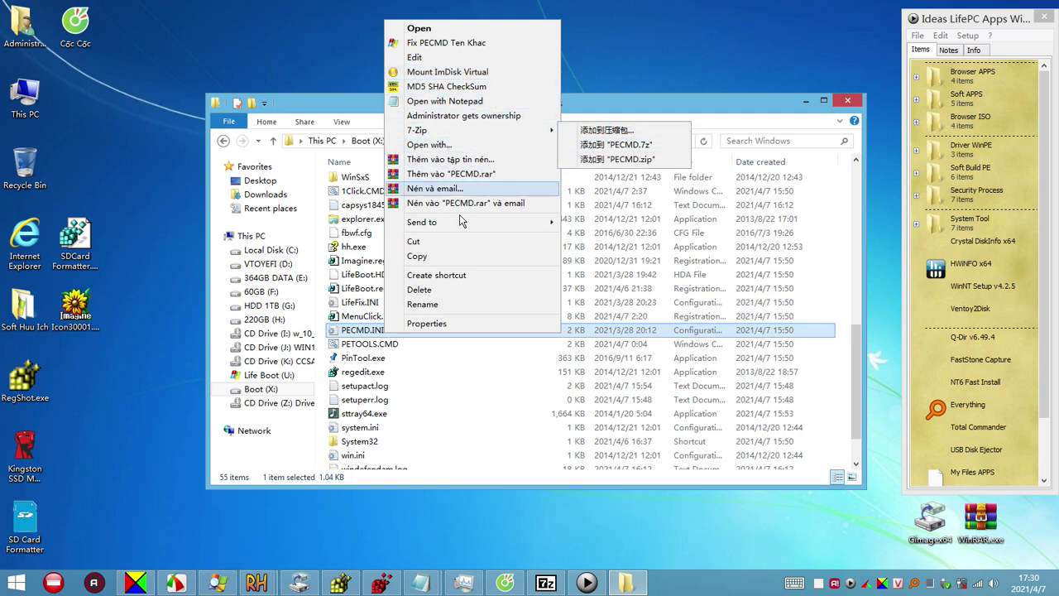
left_click(366, 329)
Confirm LifeFix.INI's context menu also shows the Fix PECMD Ten Khac entry
left_click(371, 304)
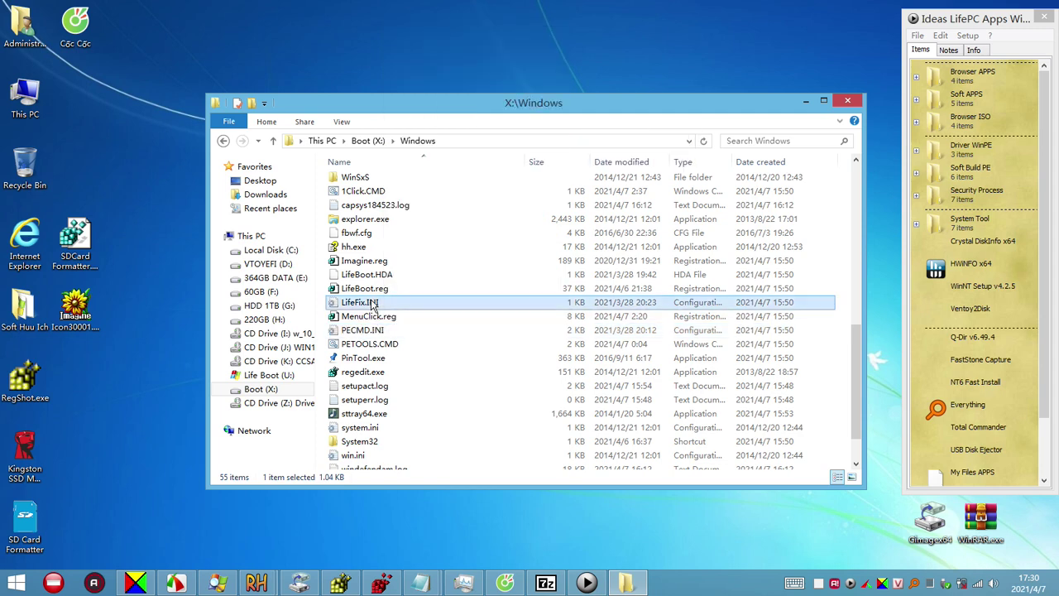
right_click(373, 304)
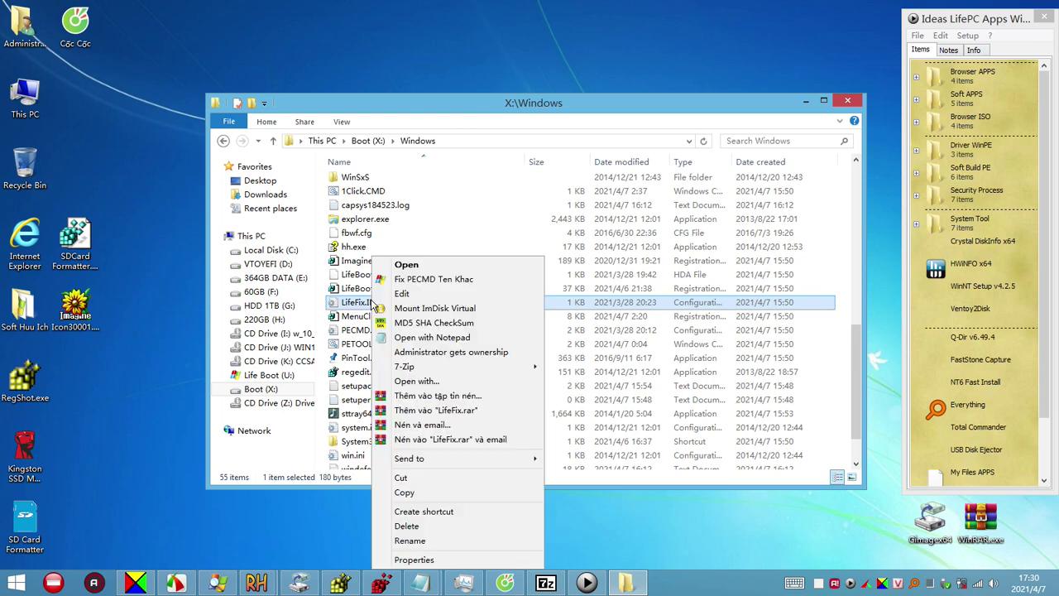
left_click(355, 387)
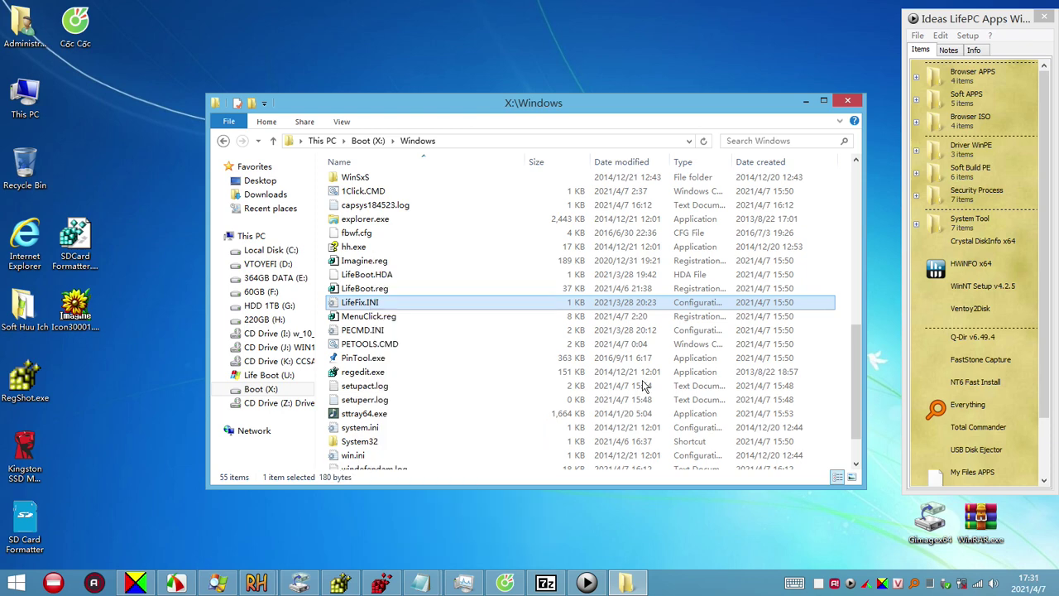
left_click(355, 388)
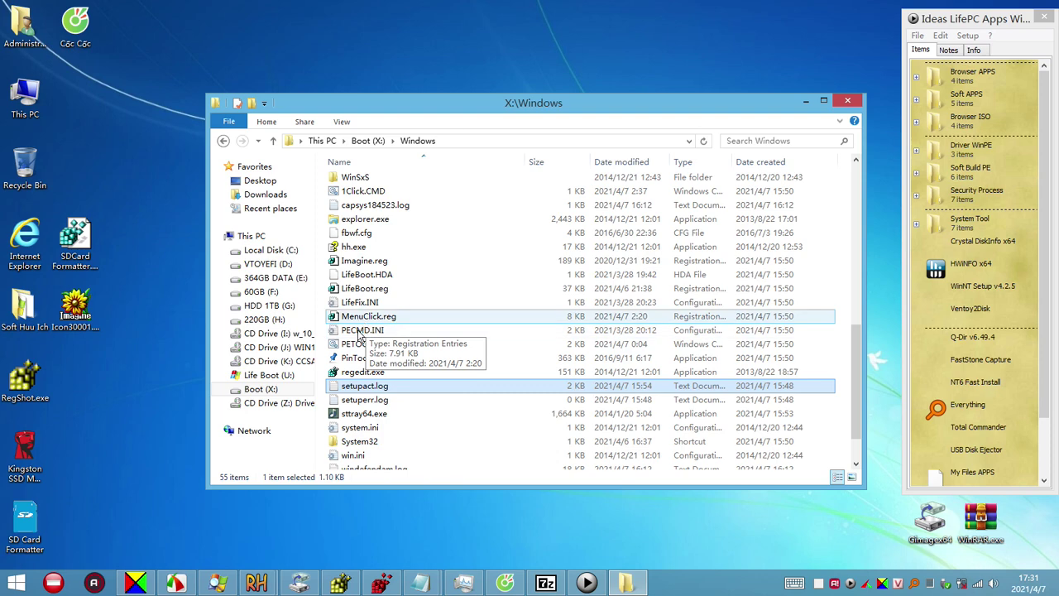
Bring up the desktop shortcut menu and minimize the X:\Windows window
left_click(130, 406)
right_click(126, 411)
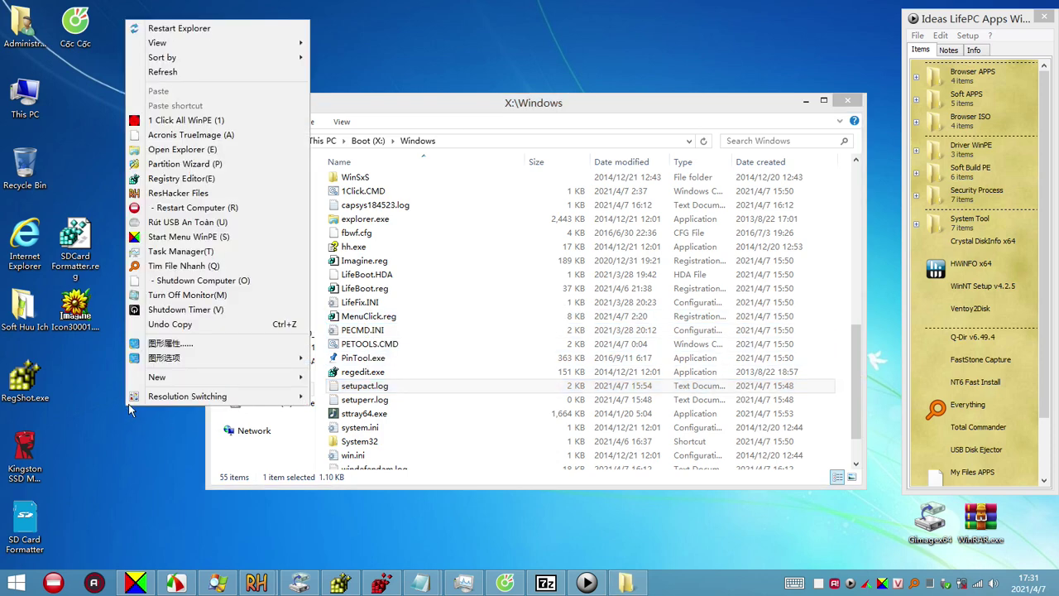
left_click(796, 101)
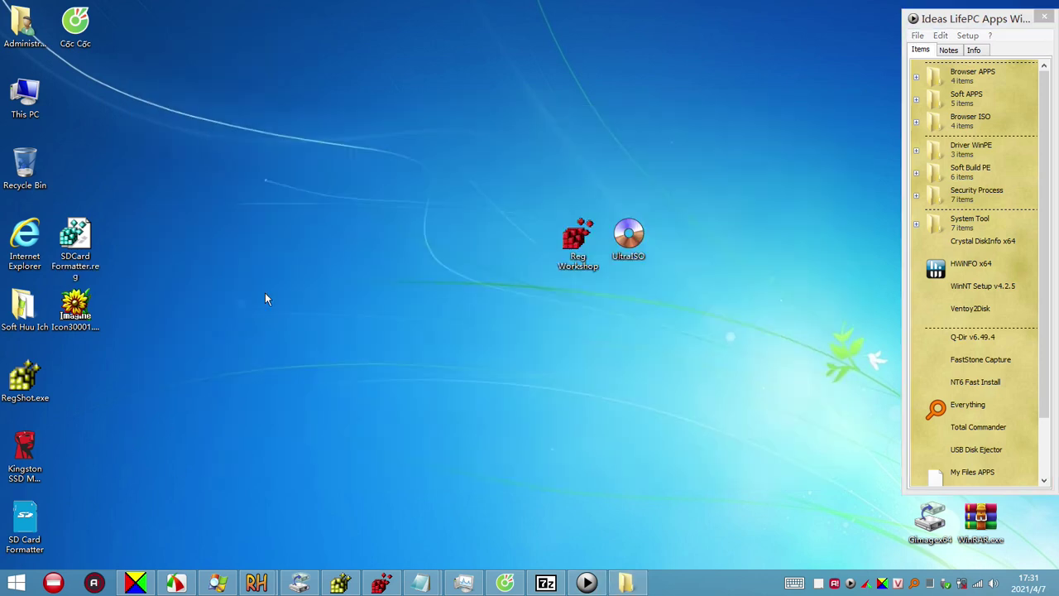
Open the desktop's WinPE tools context menu at two empty spots on the desktop
right_click(264, 292)
right_click(207, 145)
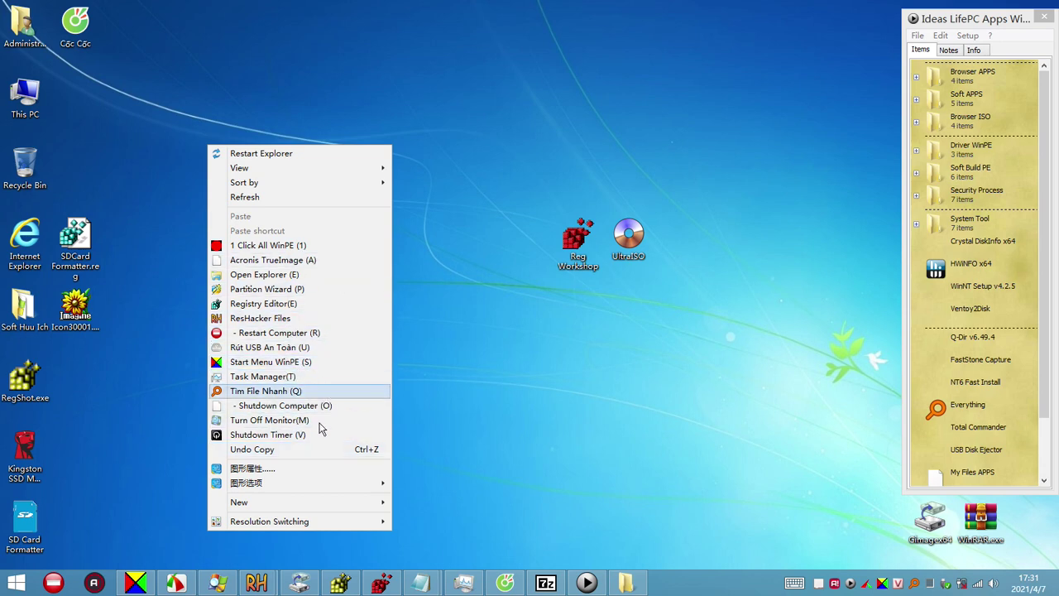
Restore X:\Windows and recheck PECMD.INI's context menu for Fix PECMD Ten Khac
left_click(622, 459)
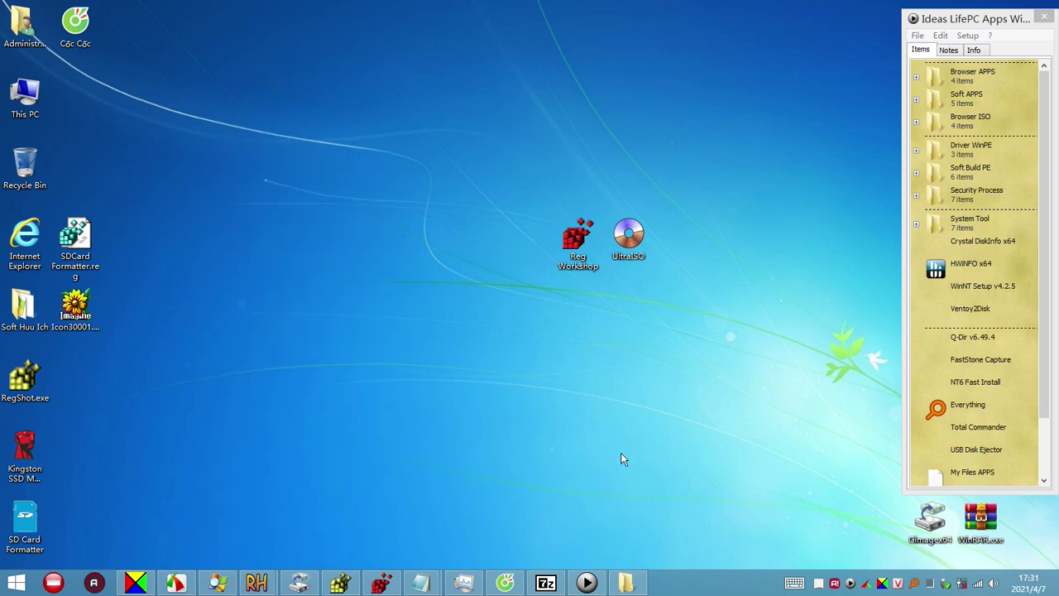
left_click(636, 585)
right_click(375, 331)
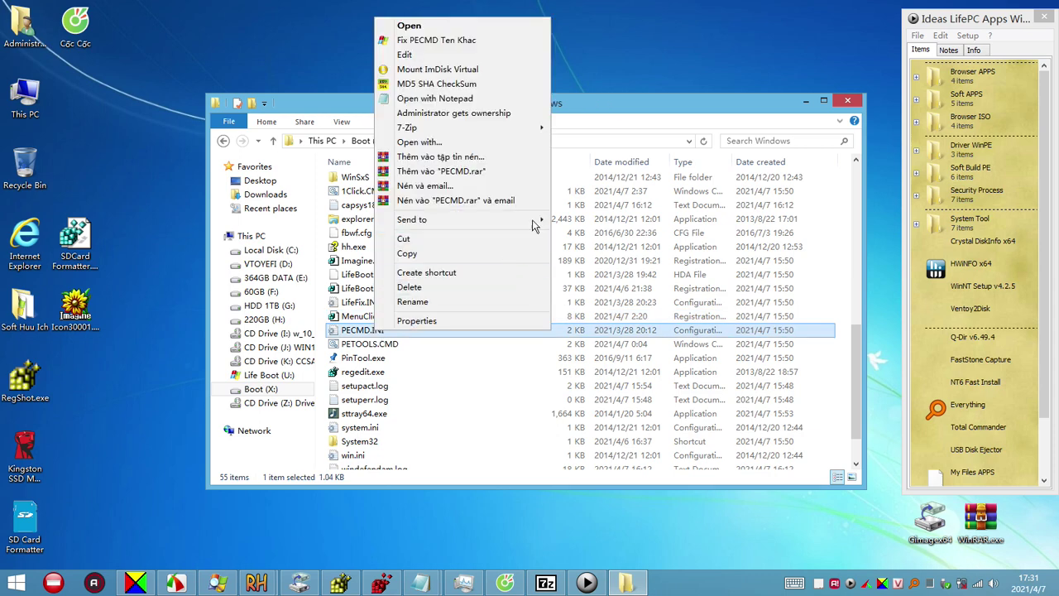
mouse_move(533, 225)
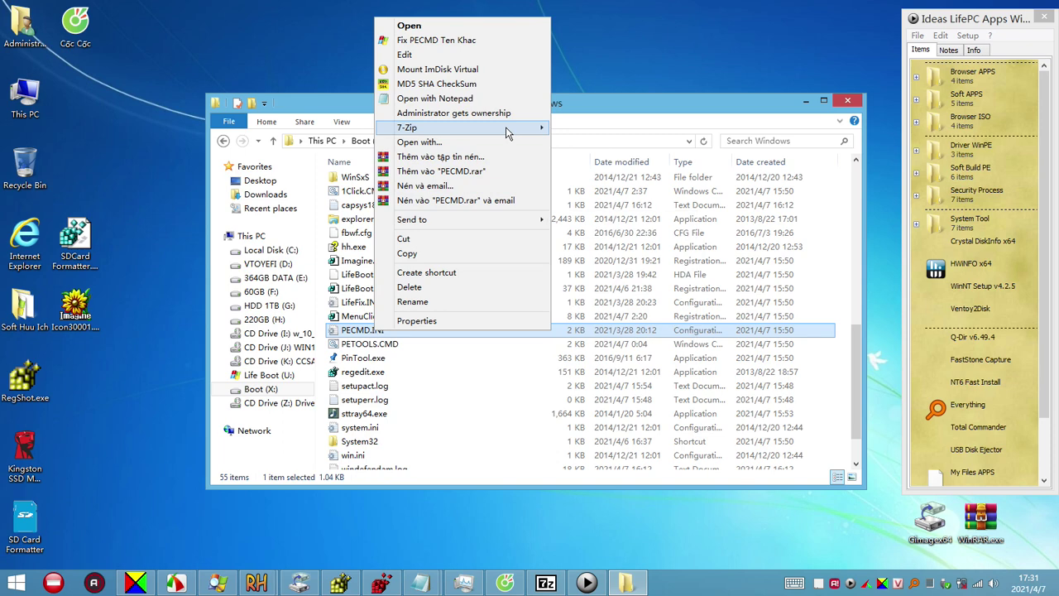
mouse_move(505, 127)
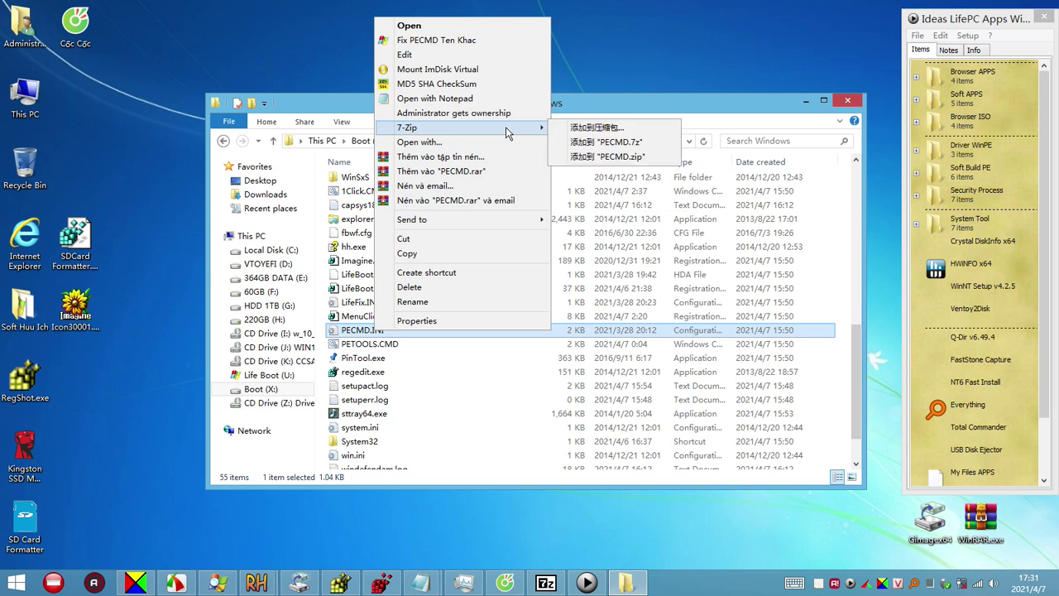
left_click(604, 399)
Minimize the X:\Windows and Registry Workshop windows to leave the desktop showing
left_click(810, 100)
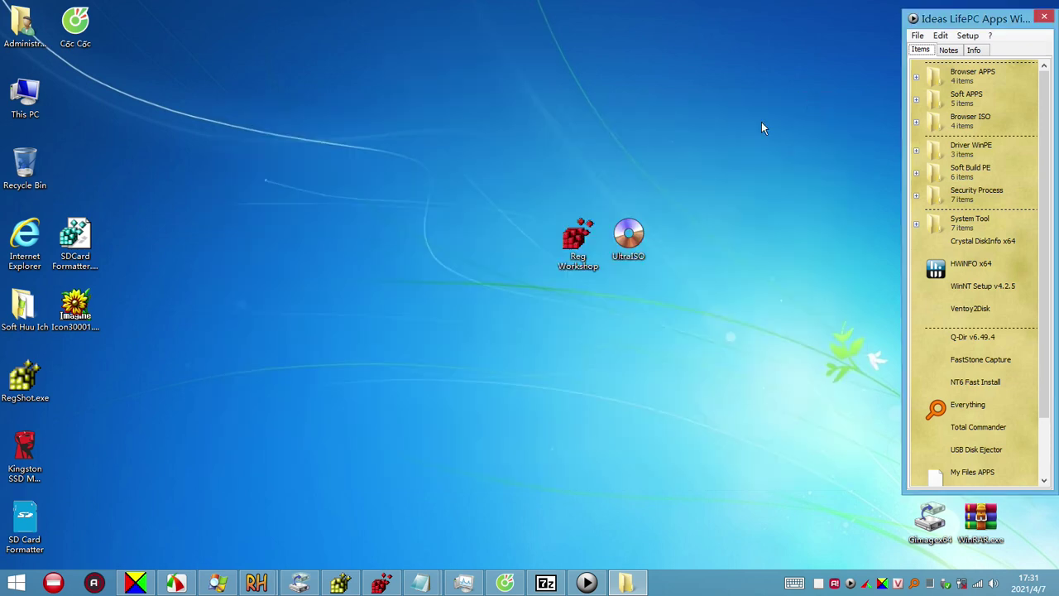
left_click(576, 241)
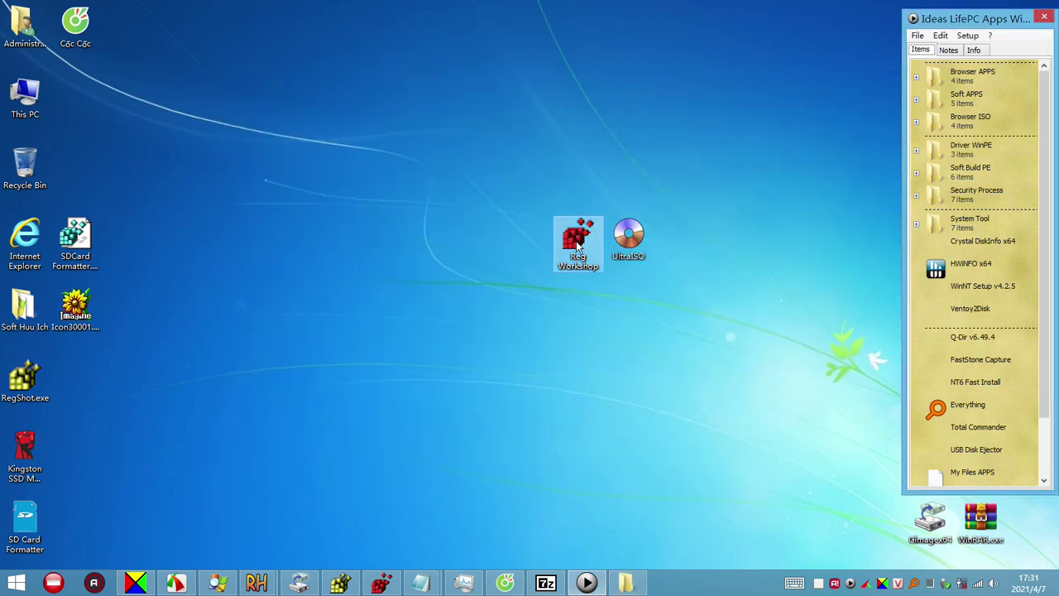
left_click(384, 583)
left_click(392, 583)
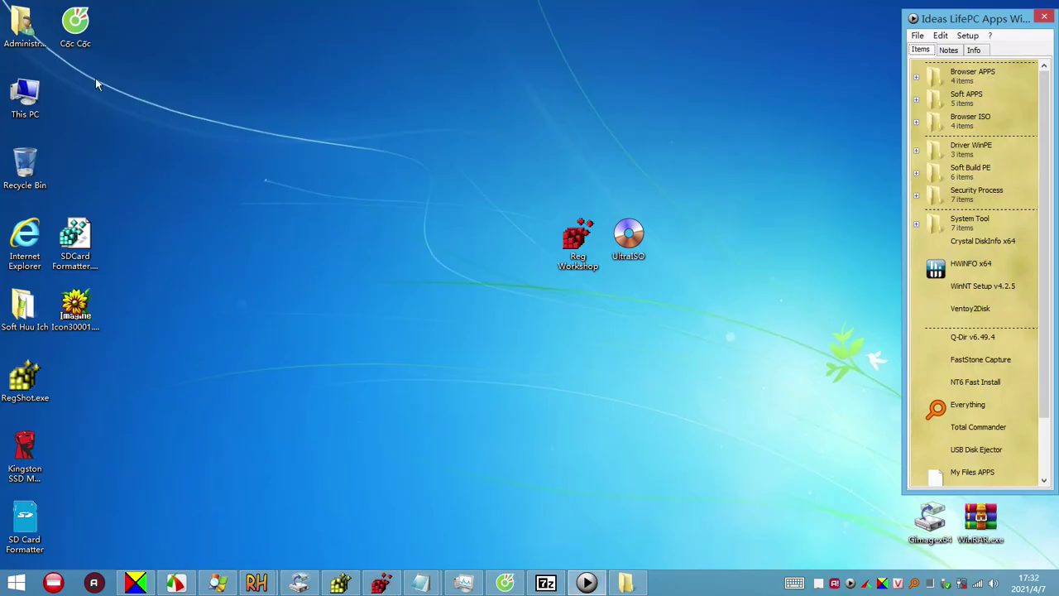
Navigate through This PC and Boot (X:) to the X:\Windows\System32\config folder
double_click(25, 96)
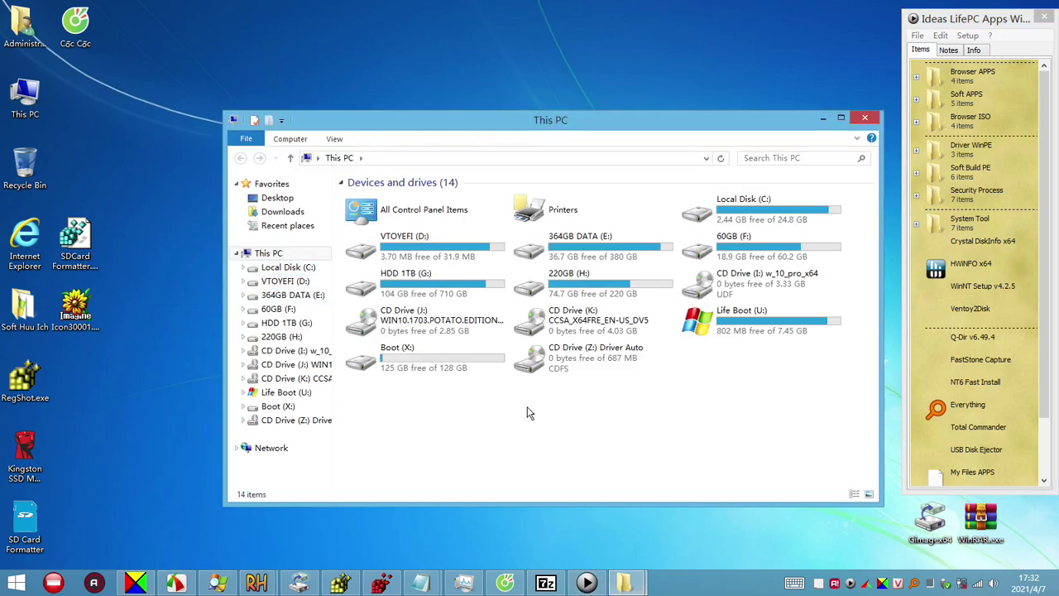
double_click(428, 354)
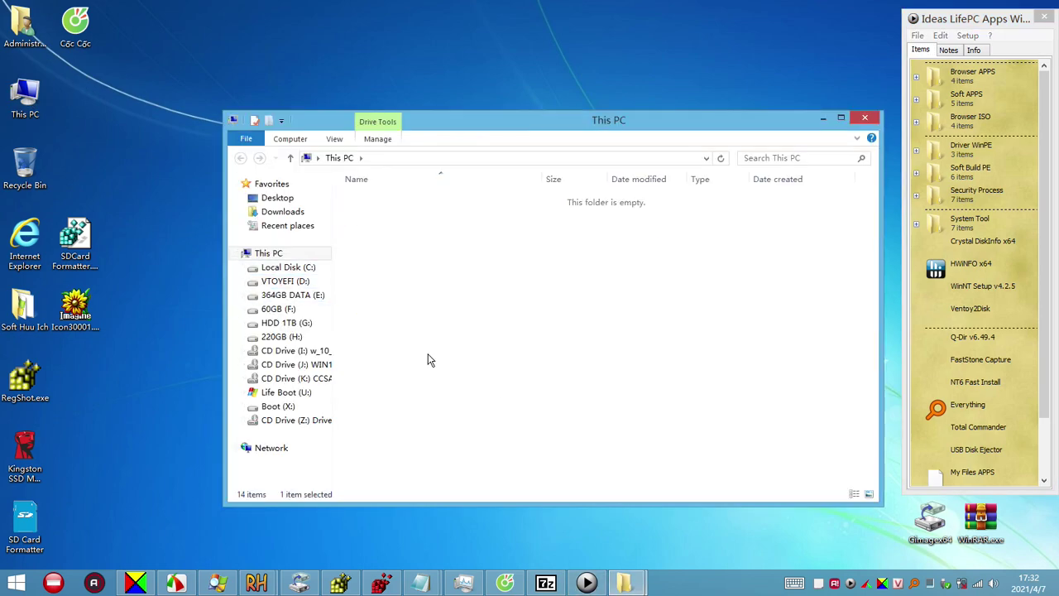
left_click(379, 394)
double_click(379, 394)
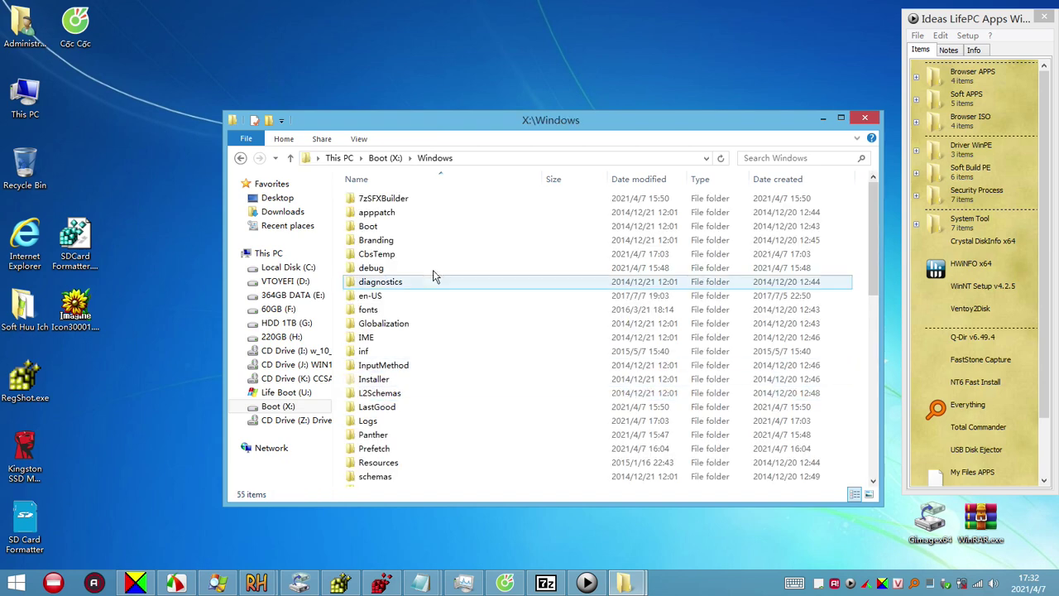
left_click(415, 324)
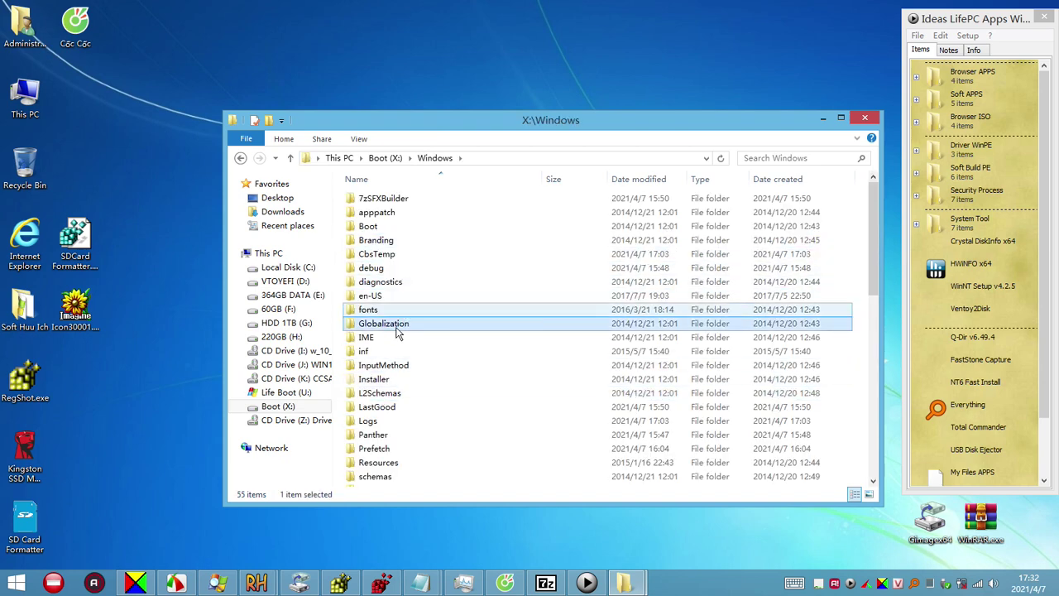
scroll(441, 333, "down", 2)
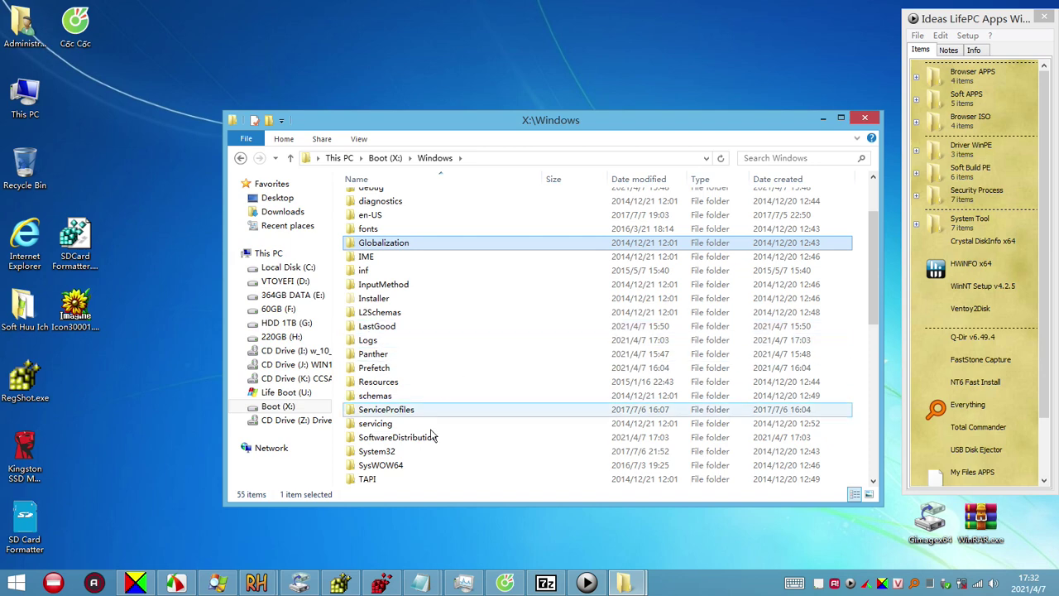
double_click(380, 451)
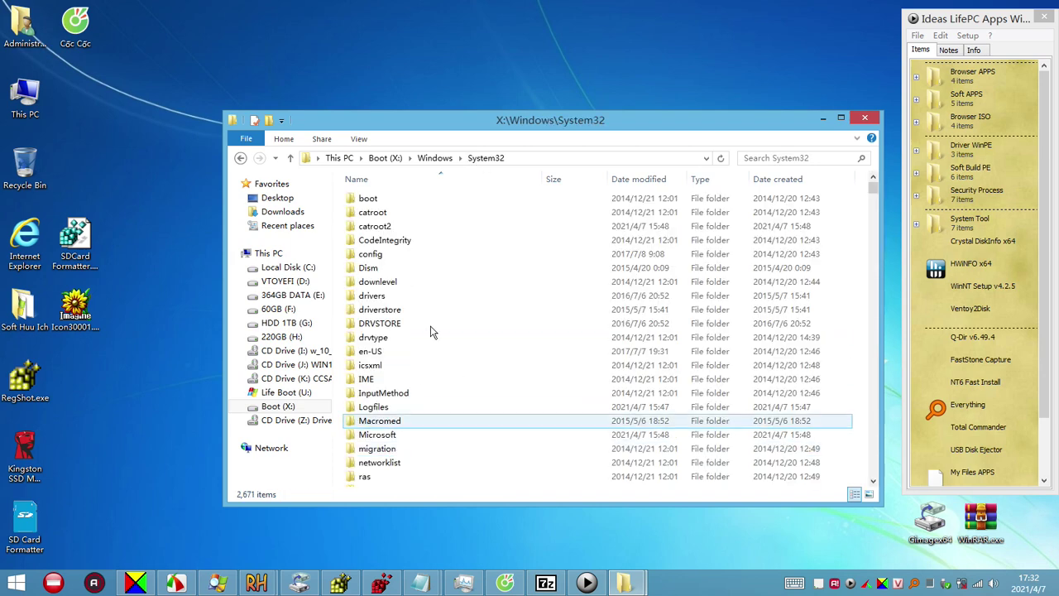
double_click(372, 254)
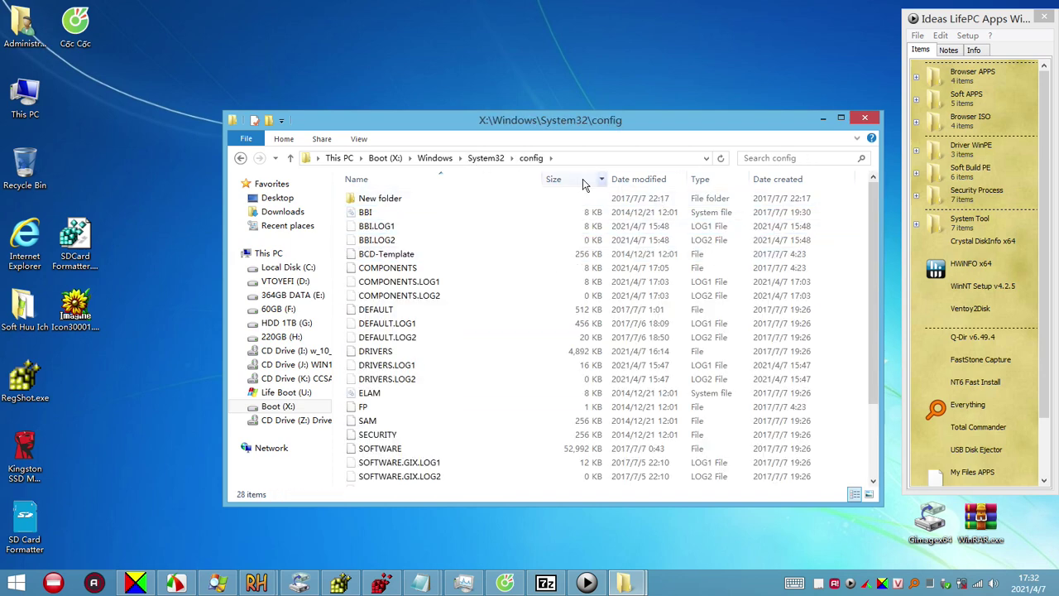
Sort config by size, largest first, and select the SYSTEM, SOFTWARE, DRIVERS and DEFAULT hives
left_click(553, 178)
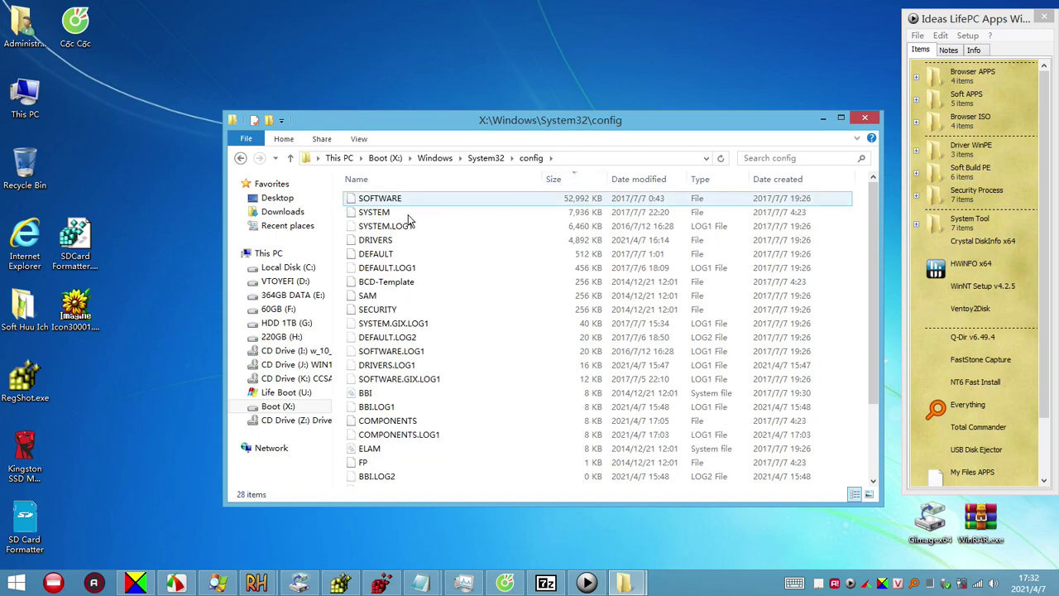
left_click(394, 214)
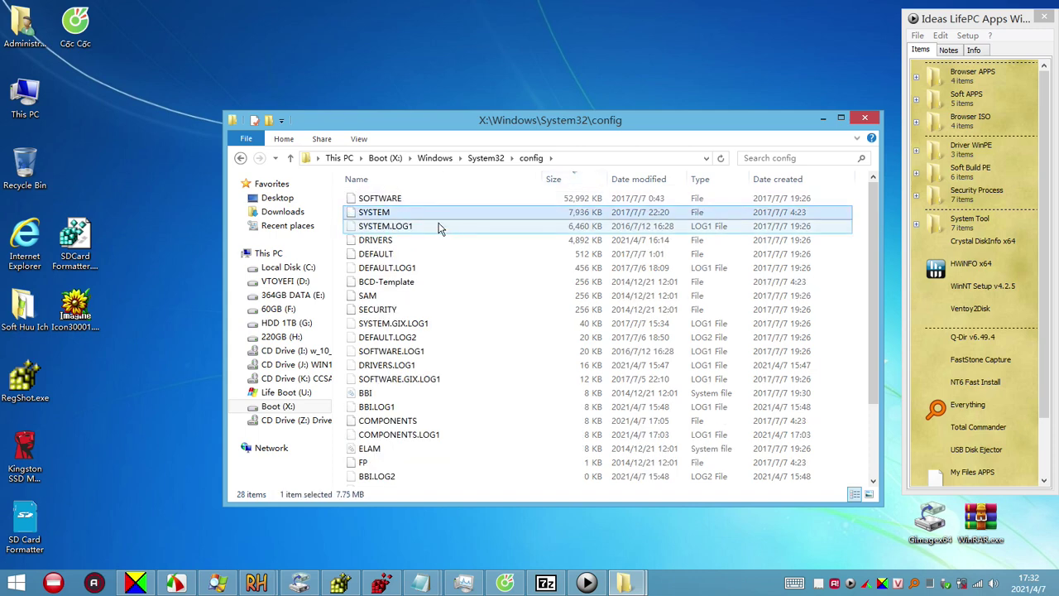
left_click(399, 201, "ctrl")
left_click(382, 244, "ctrl")
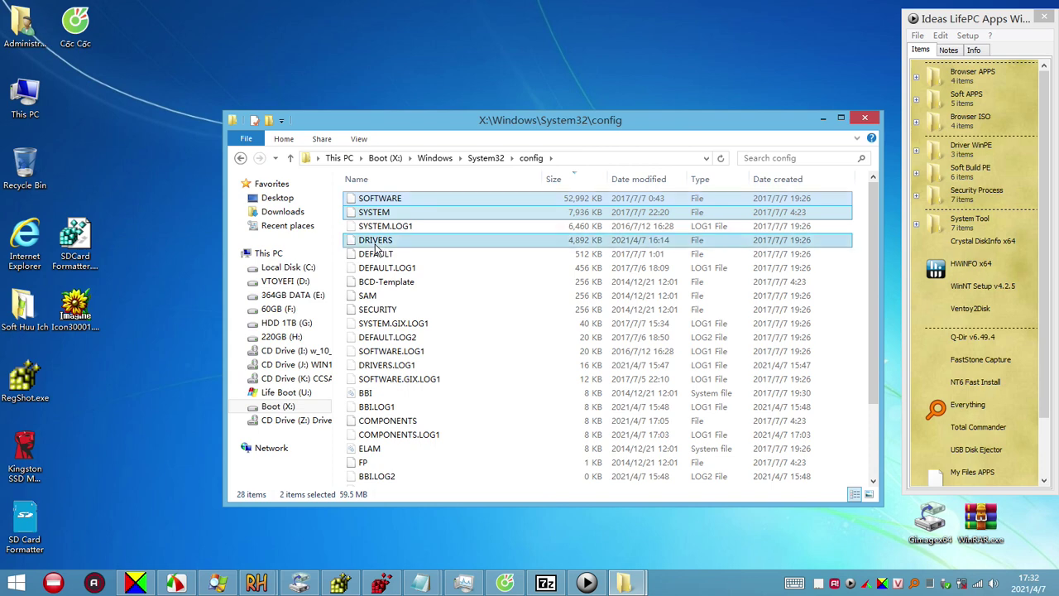
left_click(395, 255, "ctrl")
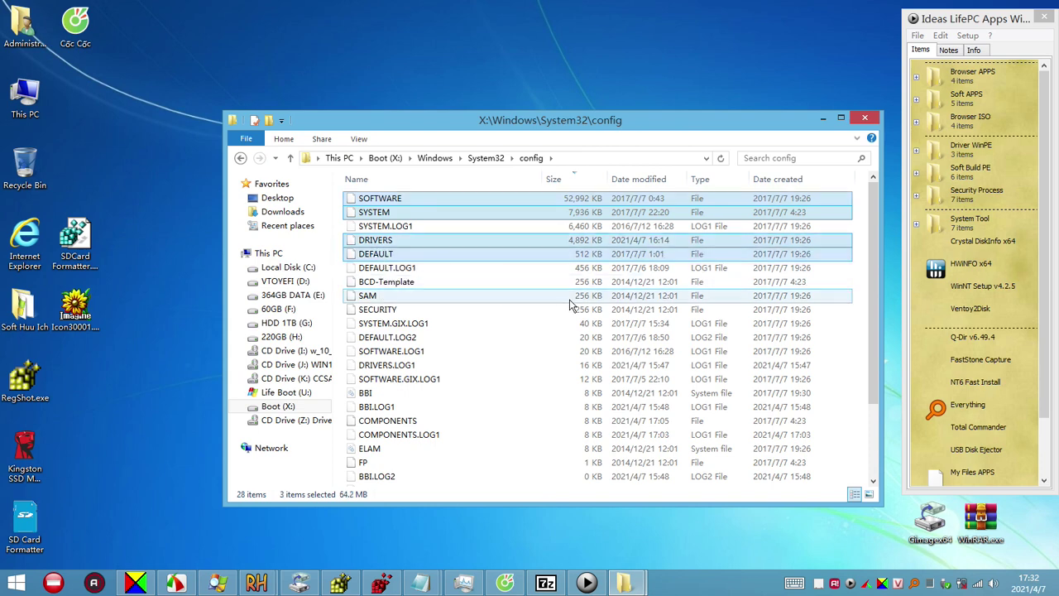
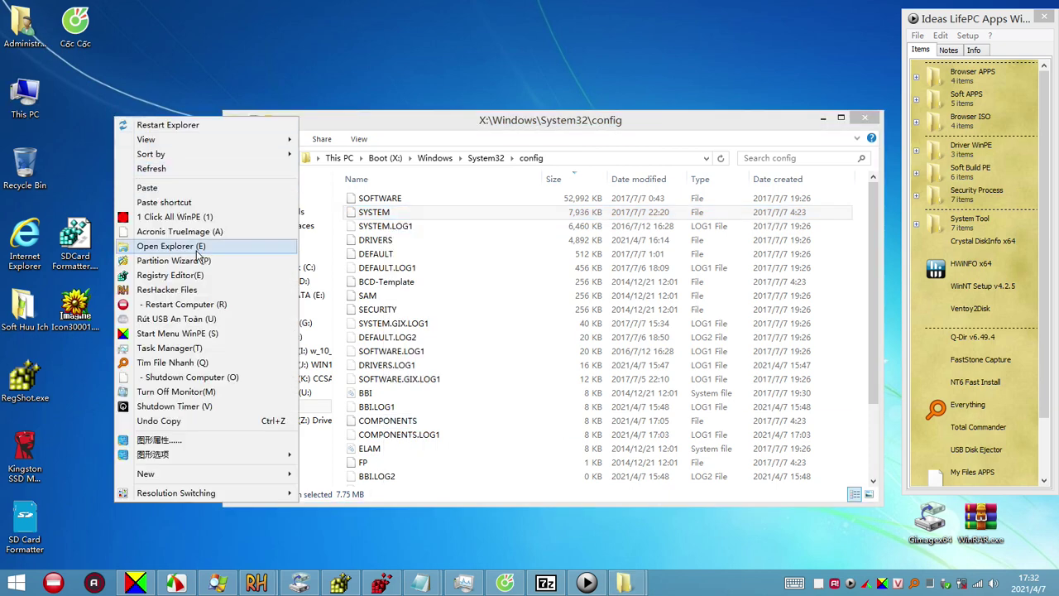
Paste the SYSTEM hive copy onto the desktop, rename it SYSTEM2, and return to Registry Workshop
left_click(145, 192)
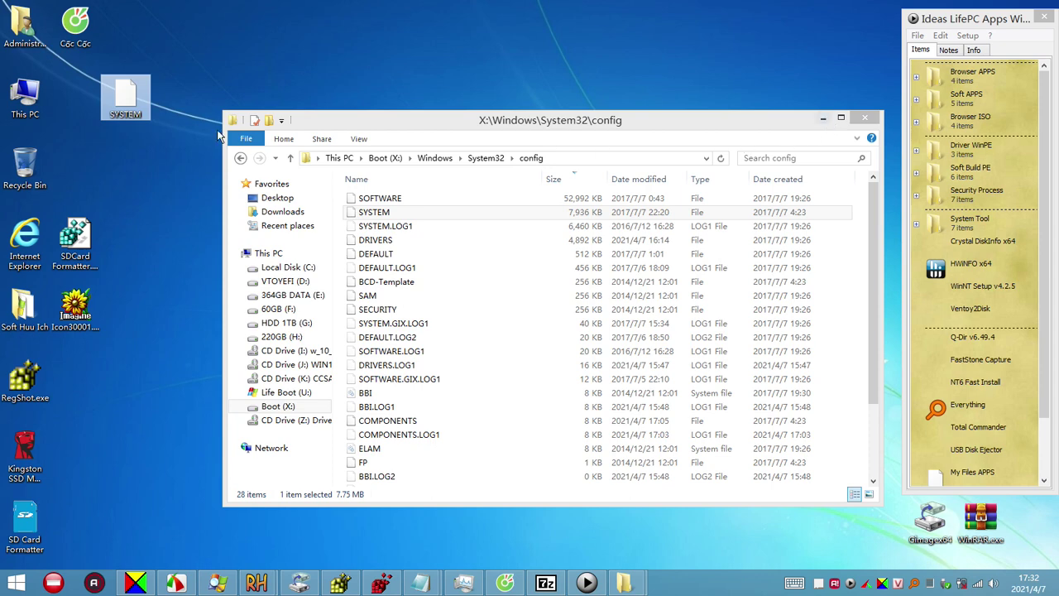
left_click_drag(738, 124, 736, 64)
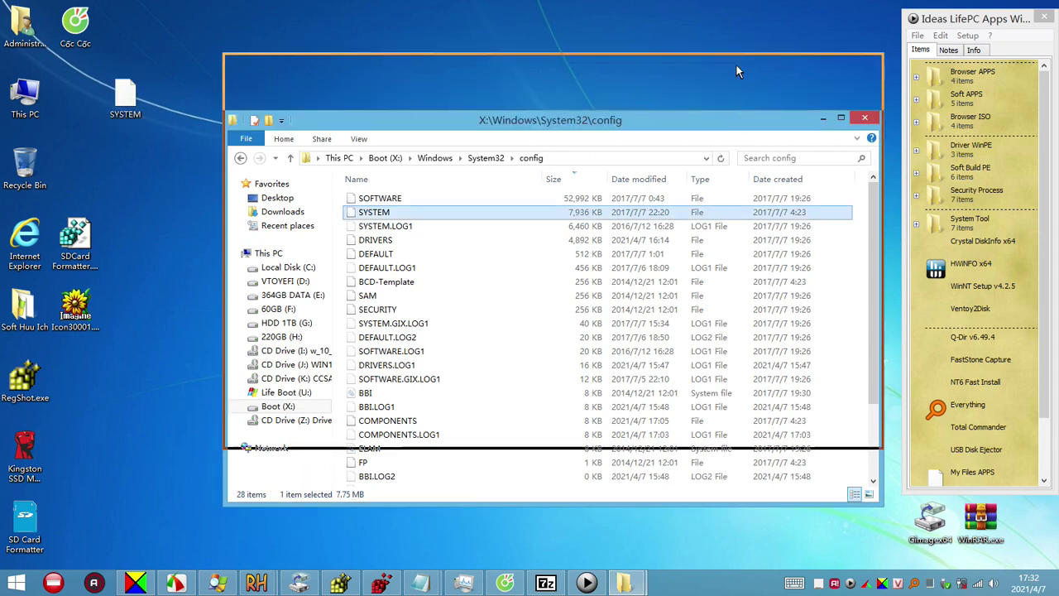
left_click_drag(118, 112, 177, 323)
left_click(189, 332)
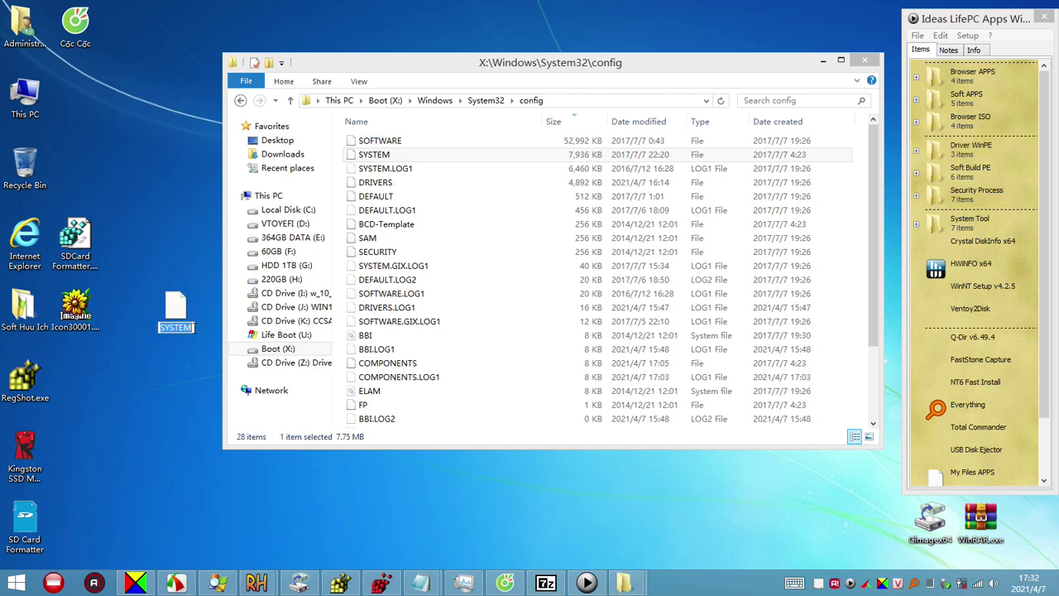
left_click(191, 327)
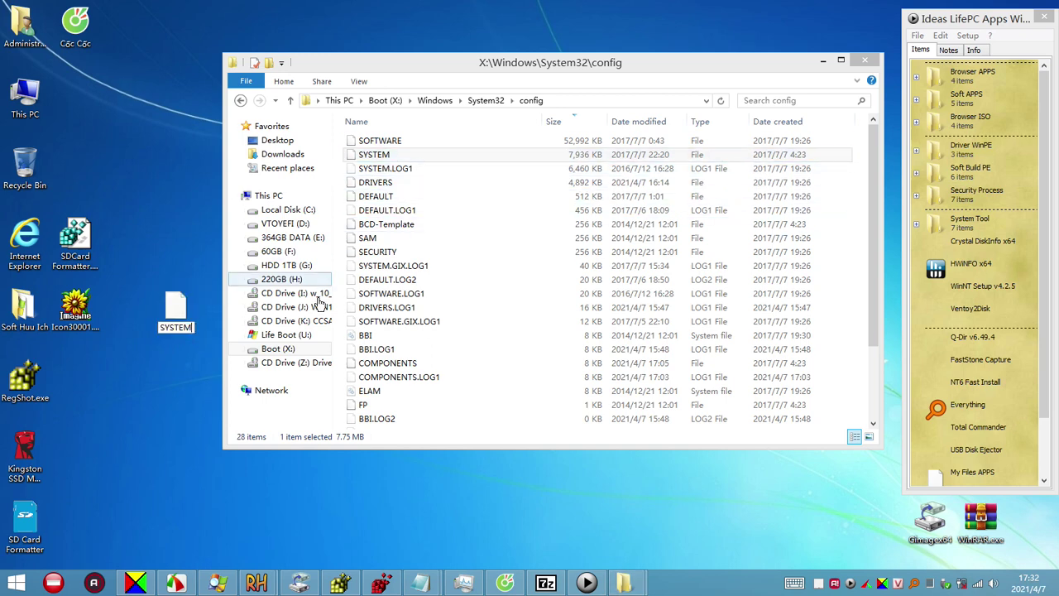
key("Return")
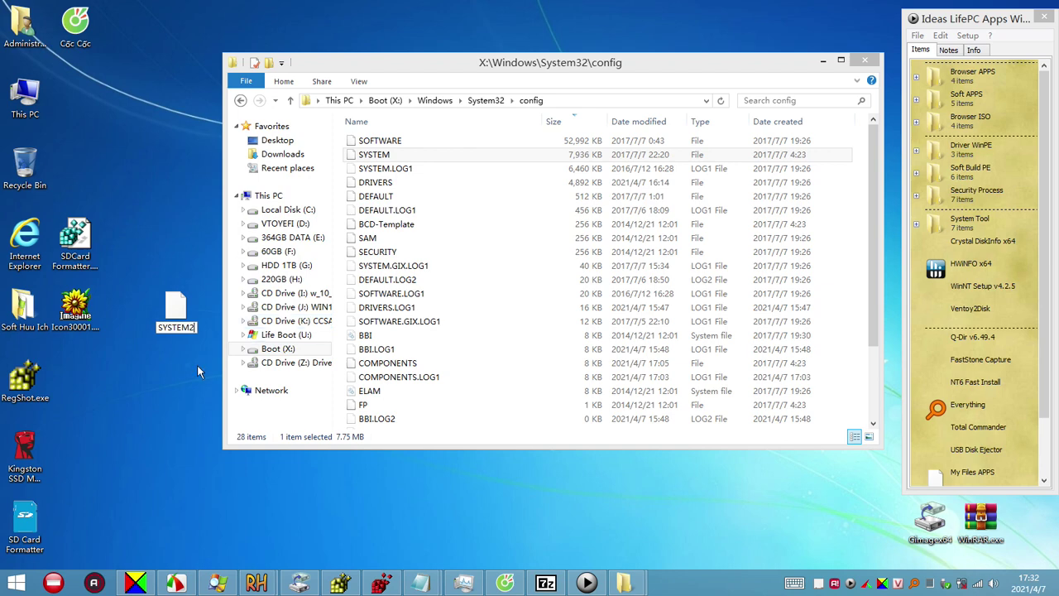
left_click(383, 582)
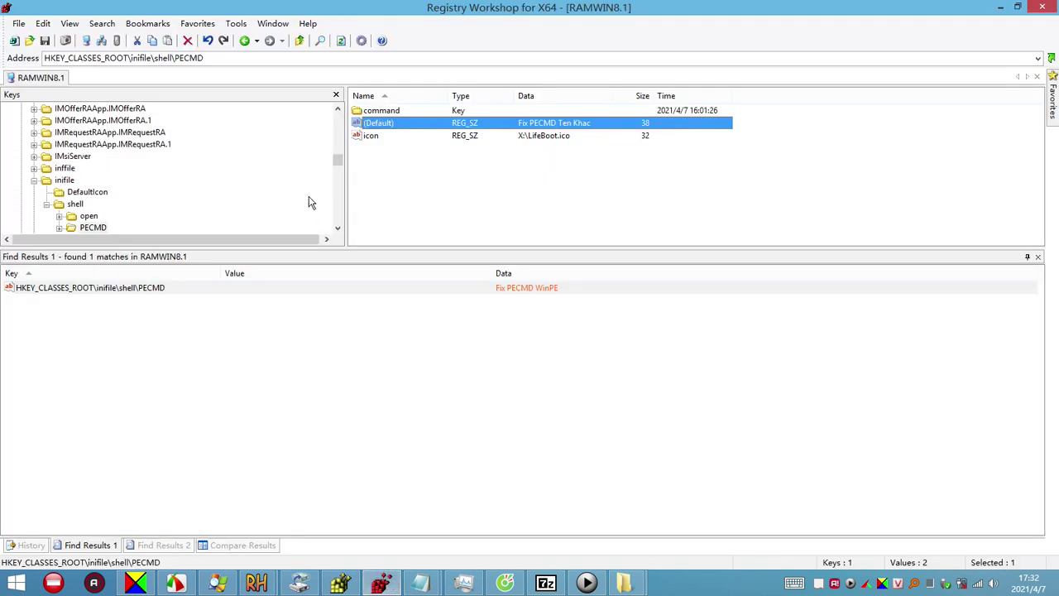
Load Desktop\SYSTEM2 via File > Load Hive under HKEY_LOCAL_MACHINE with key name AAAAAAAAAA
left_click(18, 23)
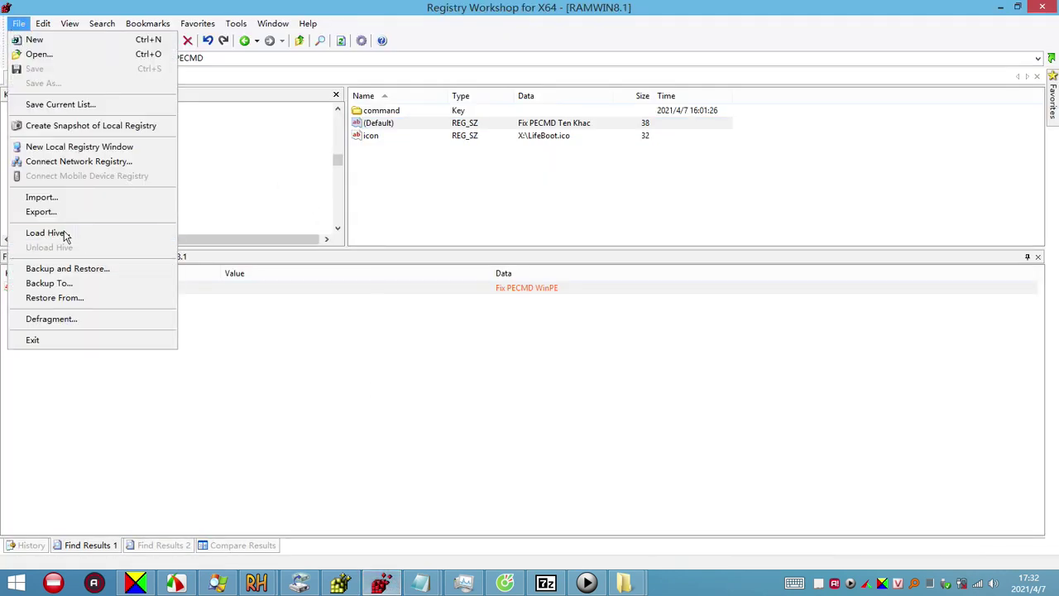
left_click(66, 234)
left_click(41, 124)
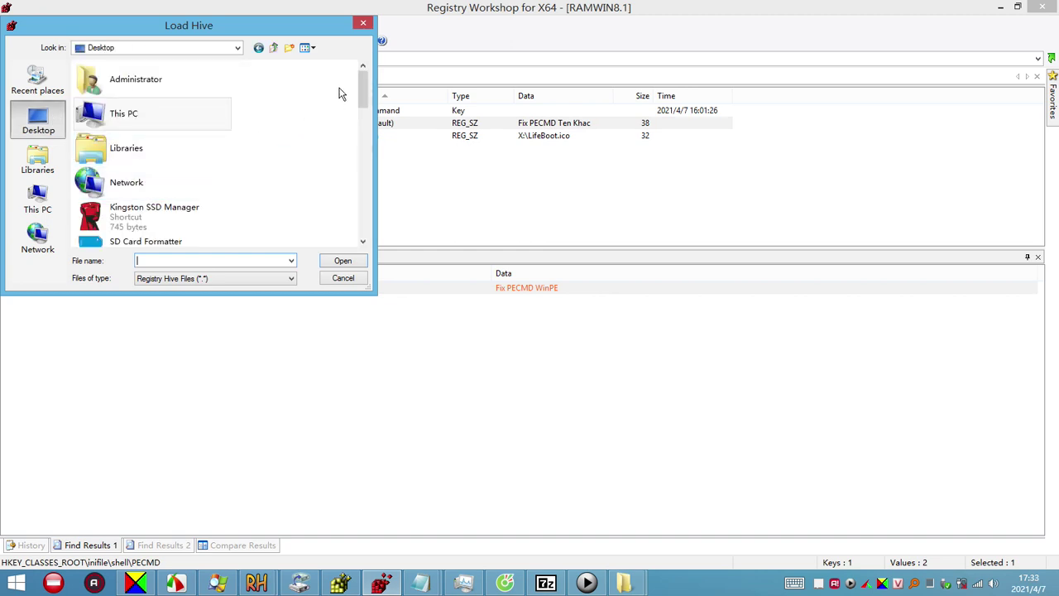
double_click(333, 28)
left_click(444, 177)
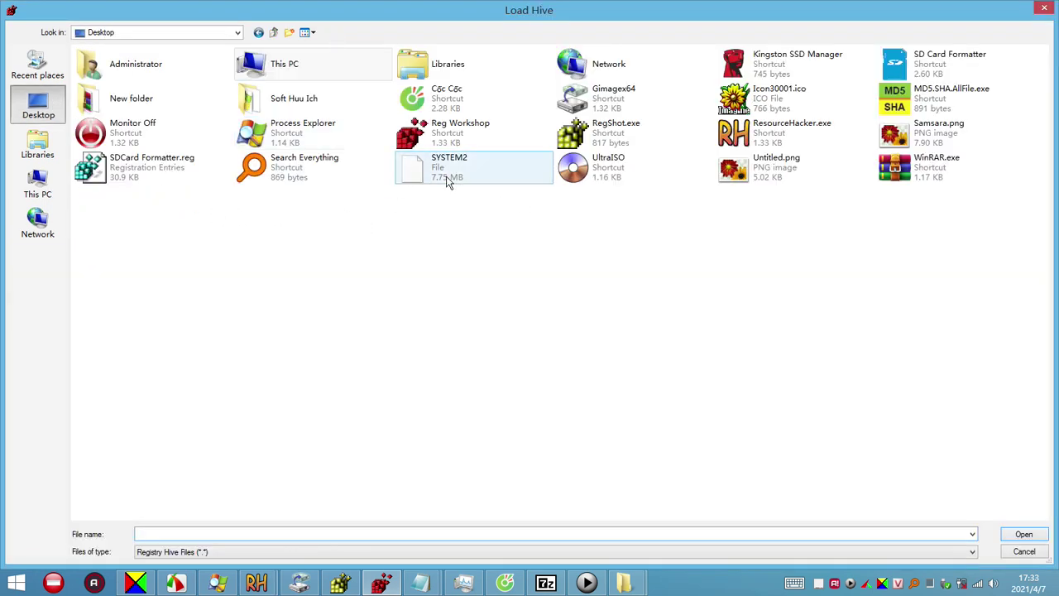
left_click(1023, 534)
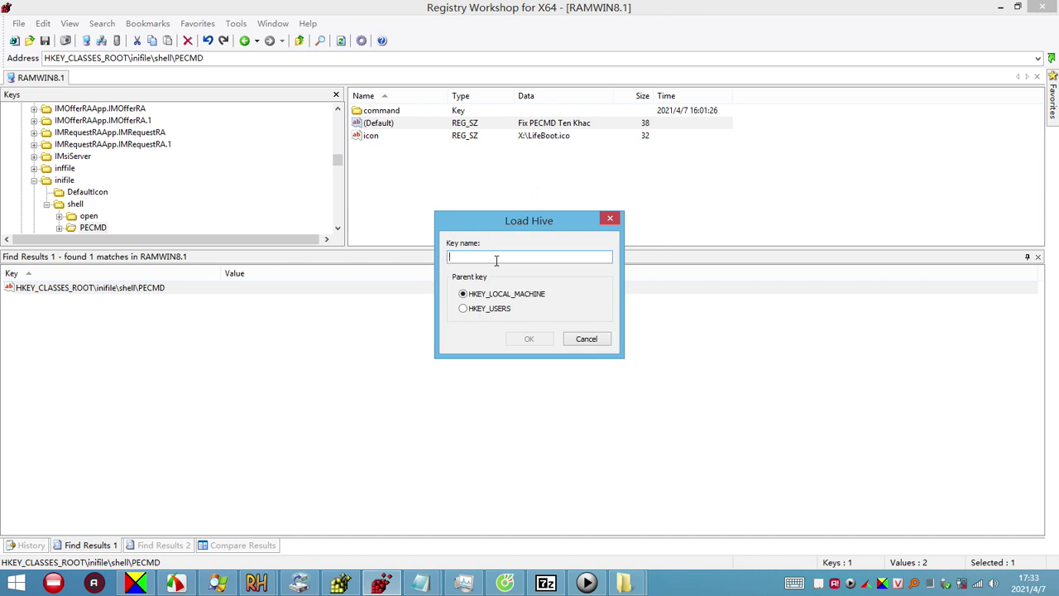
type("AAAAAAAAAA")
left_click(528, 339)
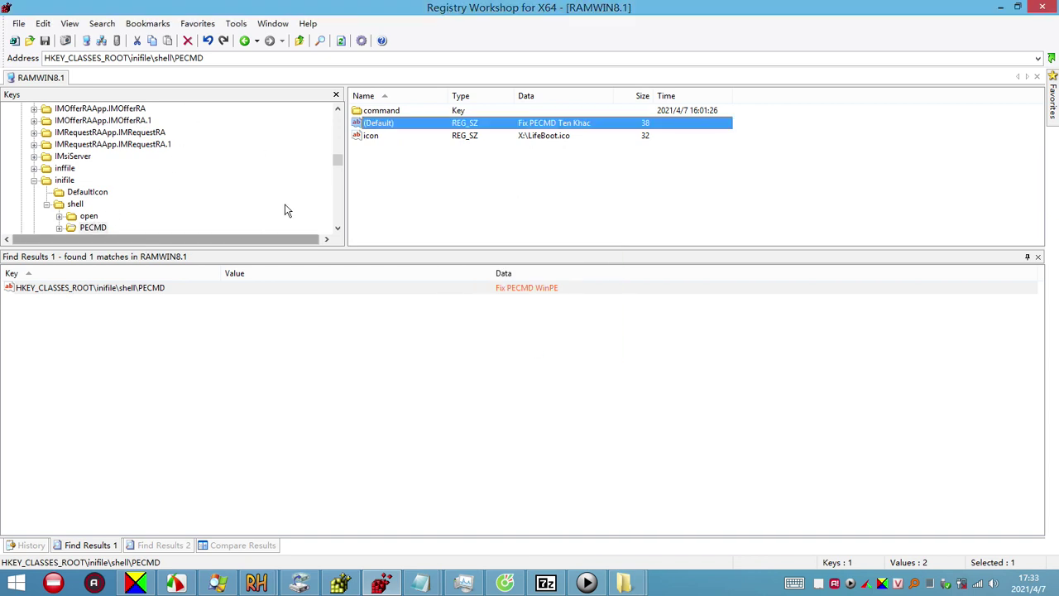
Enlarge the key tree pane and collapse HKEY_CLASSES_ROOT and HKEY_CURRENT_USER\Software
left_click_drag(338, 159, 338, 115)
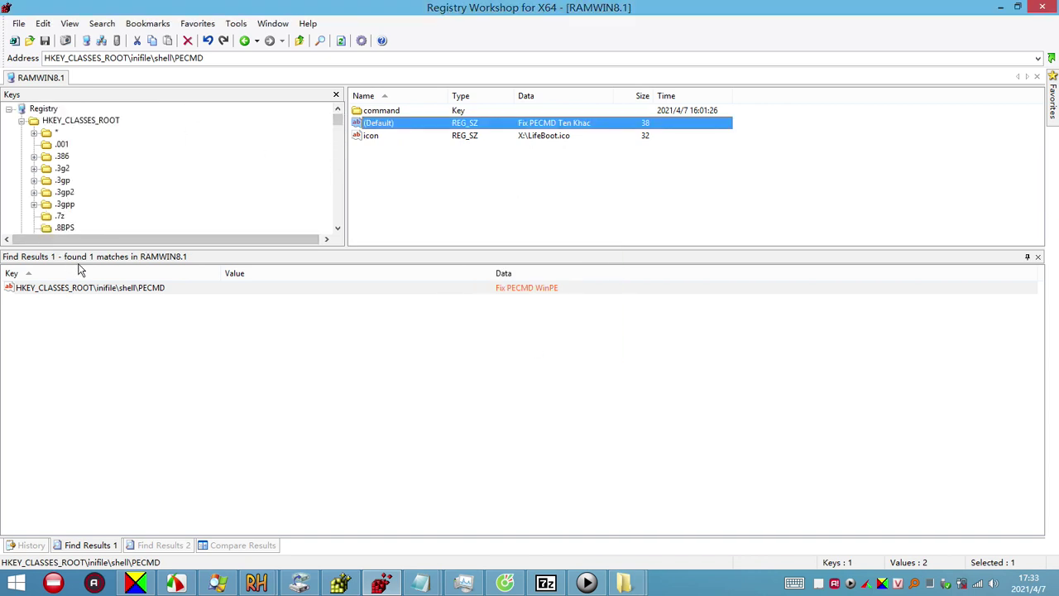
left_click_drag(358, 246, 354, 449)
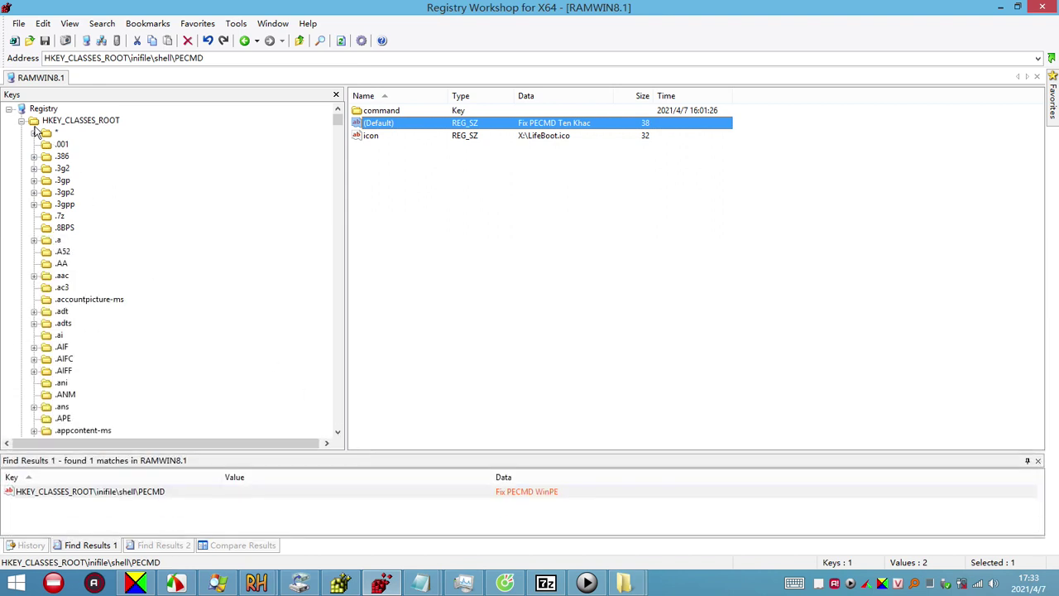
left_click(9, 109)
left_click(9, 109)
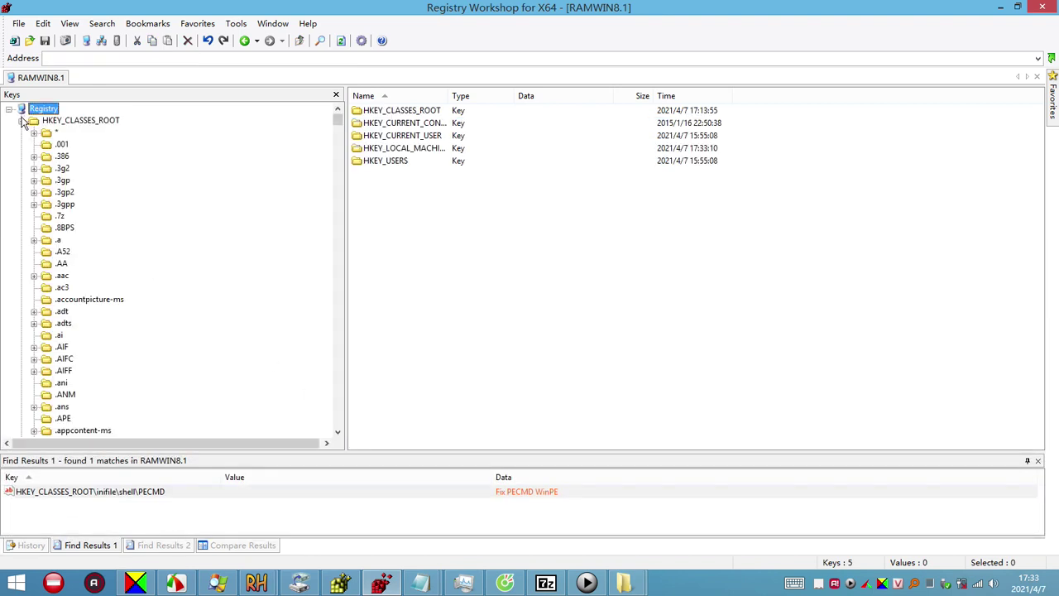
left_click(21, 121)
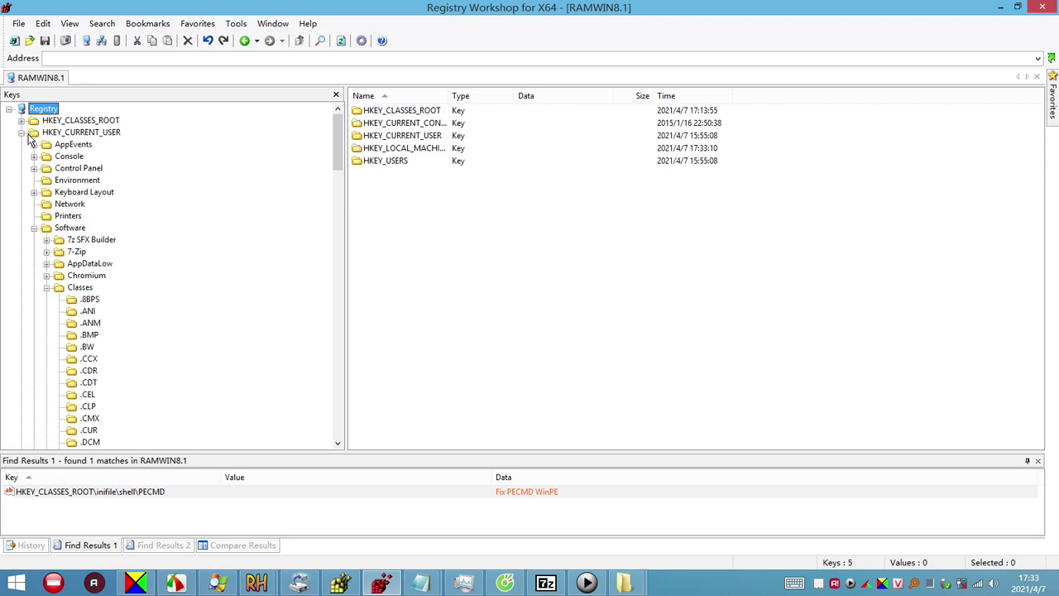
left_click(34, 228)
Expand HKEY_LOCAL_MACHINE > AAAAAAAAAA > ControlSet001, then its Hardware Profiles and Enum subkeys
left_click(22, 263)
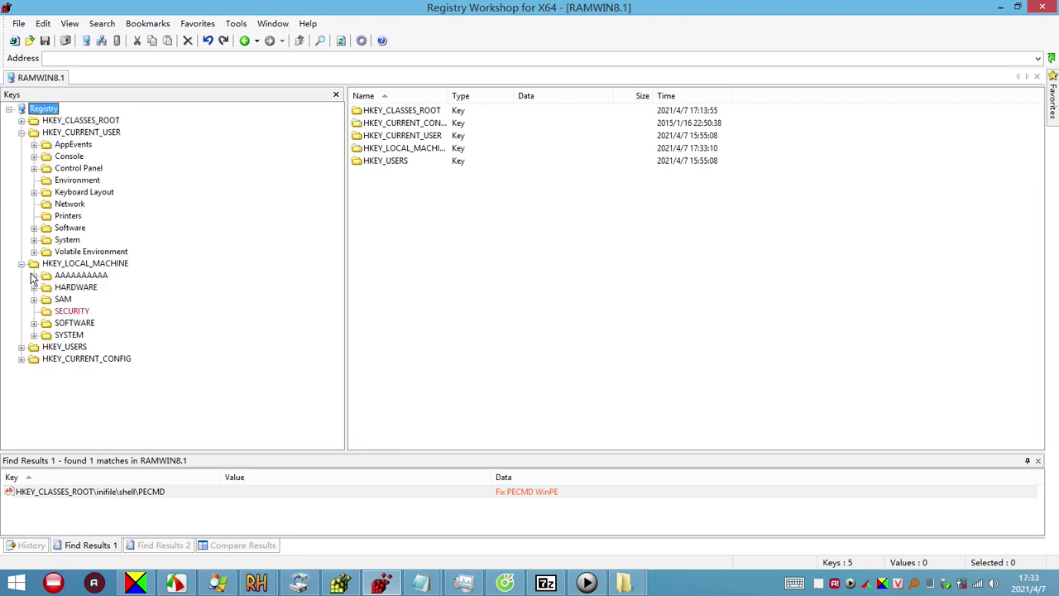
left_click(69, 277)
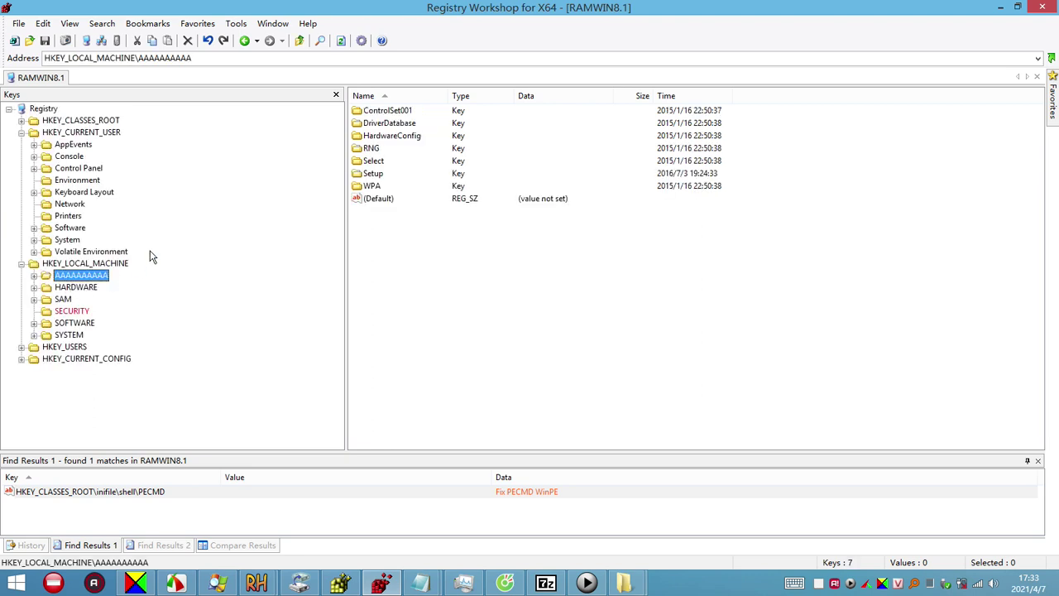
left_click(34, 276)
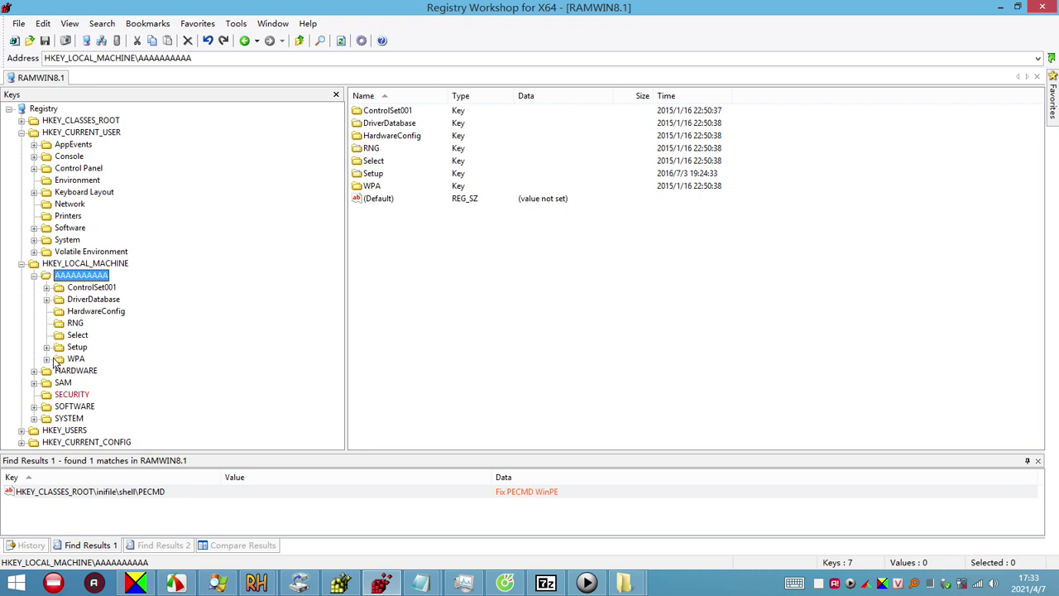
left_click(46, 288)
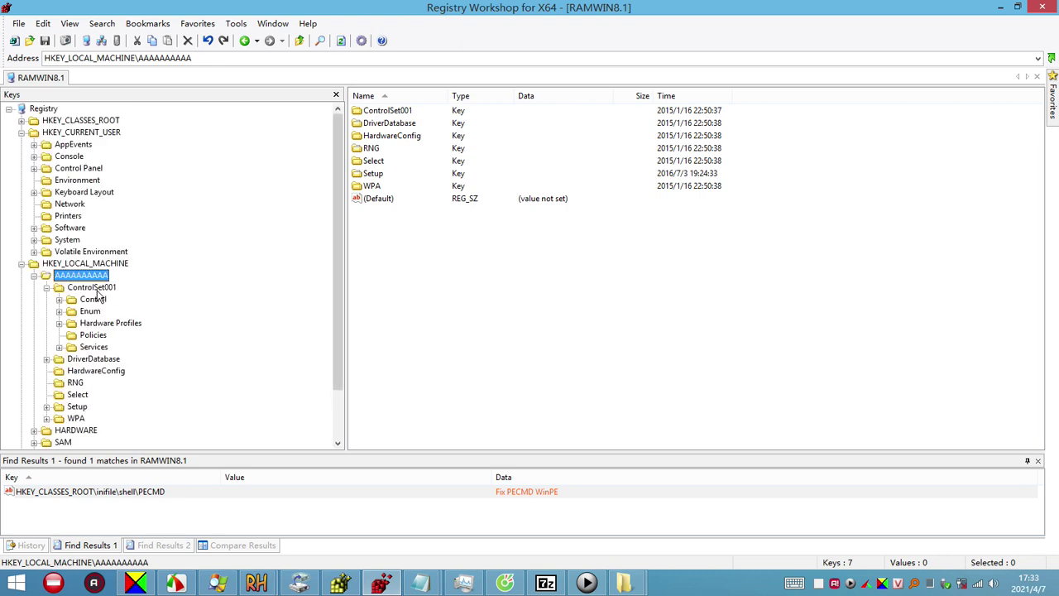
left_click(59, 323)
left_click(58, 311)
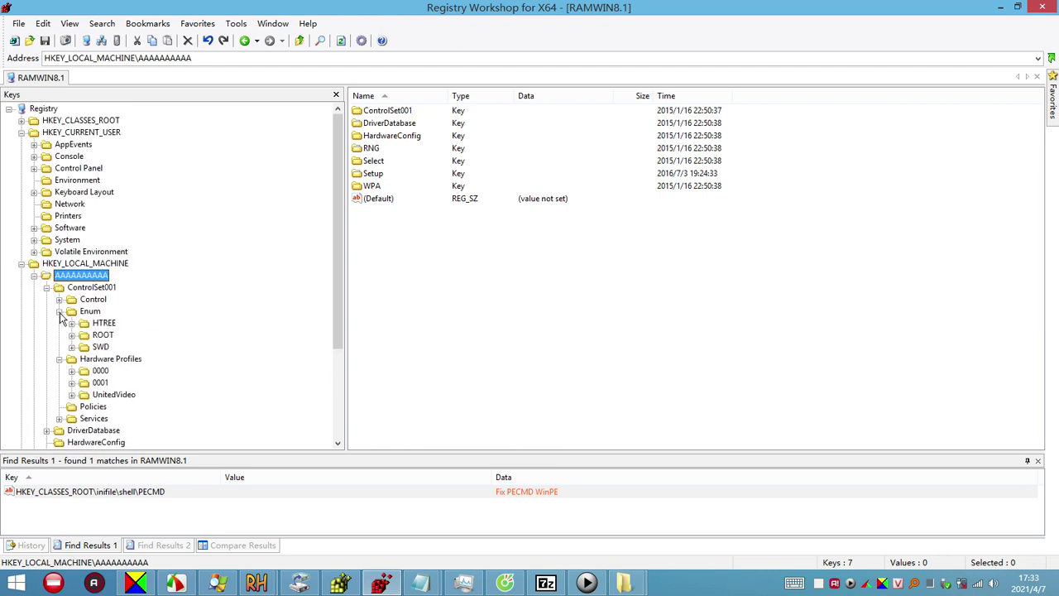
Expand the Control key and view its Cryptography and Arbiters subkeys
left_click(59, 300)
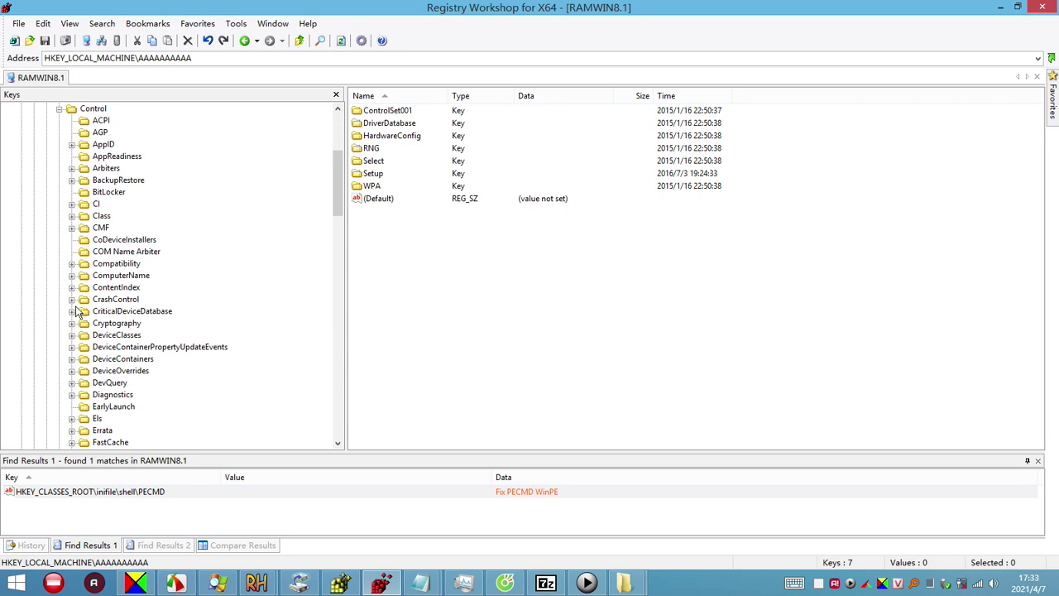
left_click(96, 322)
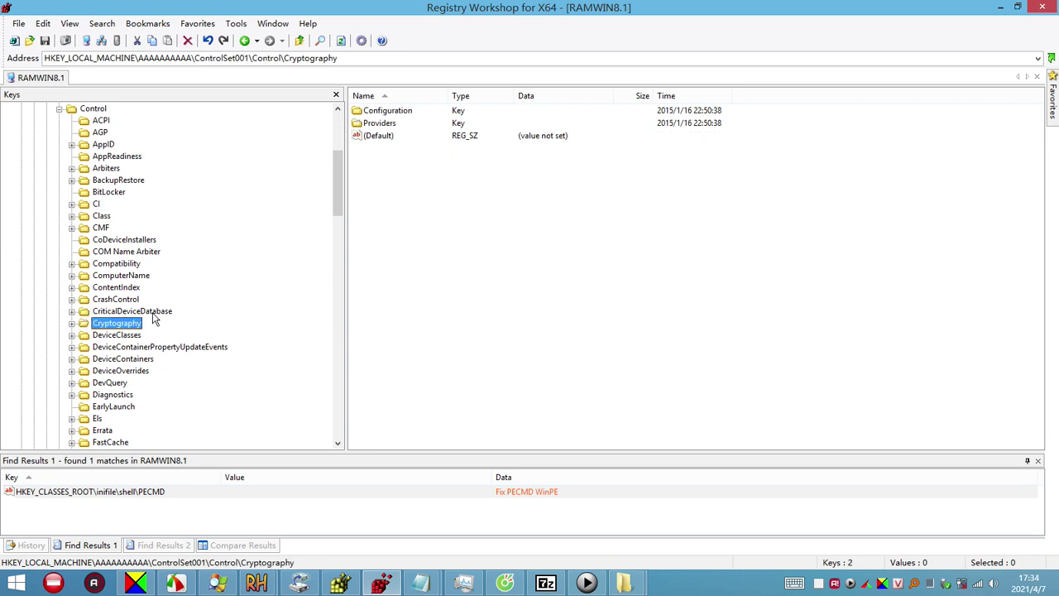
scroll(153, 318, "down", 4)
scroll(153, 319, "up", 6)
scroll(153, 318, "up", 2)
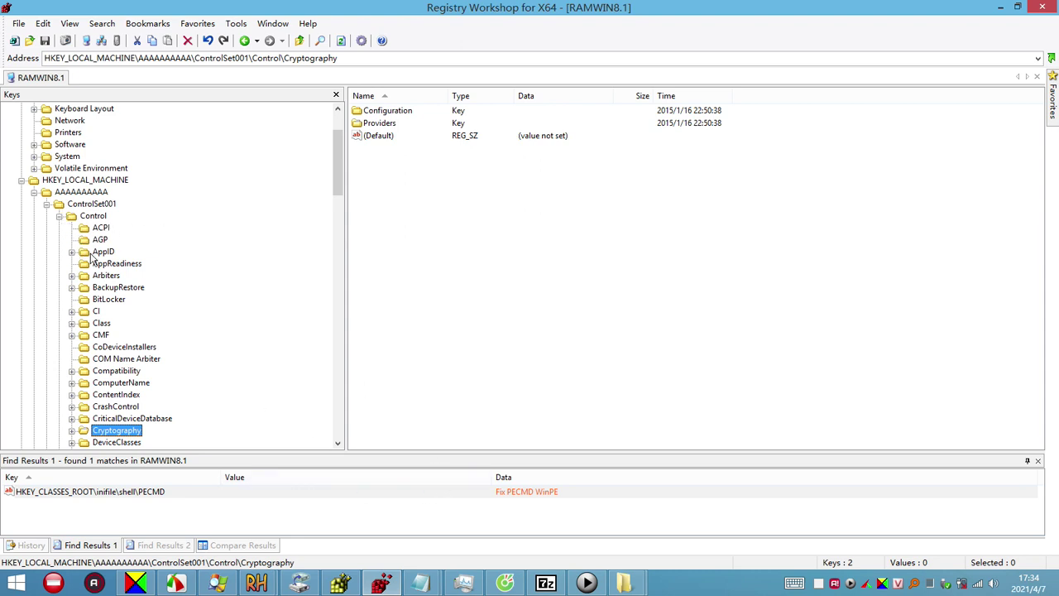
left_click(106, 275)
Browse further down the Control subkeys, then show the desktop with Win+D
scroll(120, 315, "down", 7)
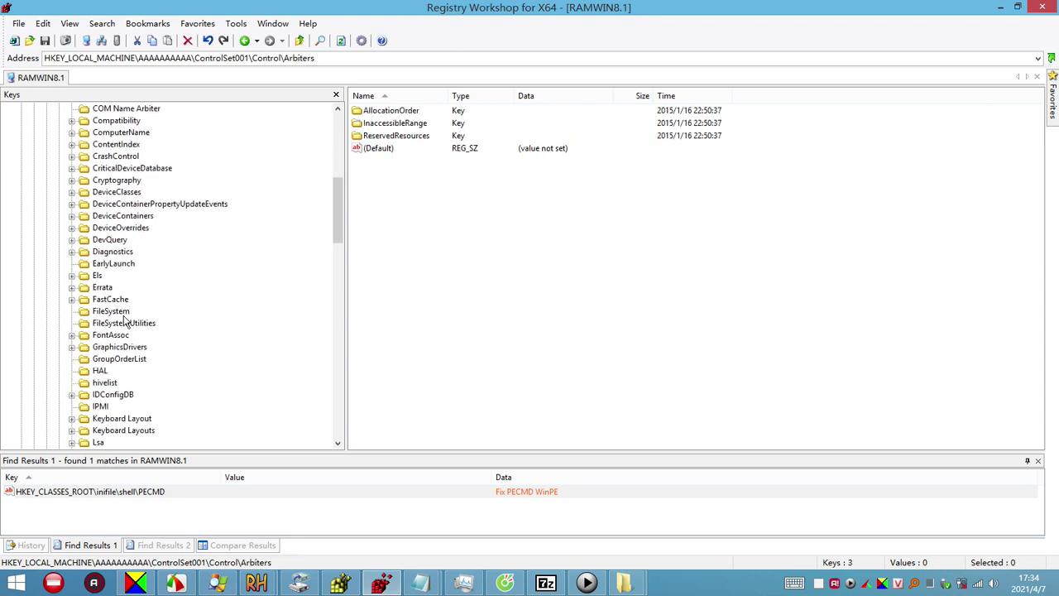
scroll(124, 321, "down", 2)
scroll(128, 325, "down", 3)
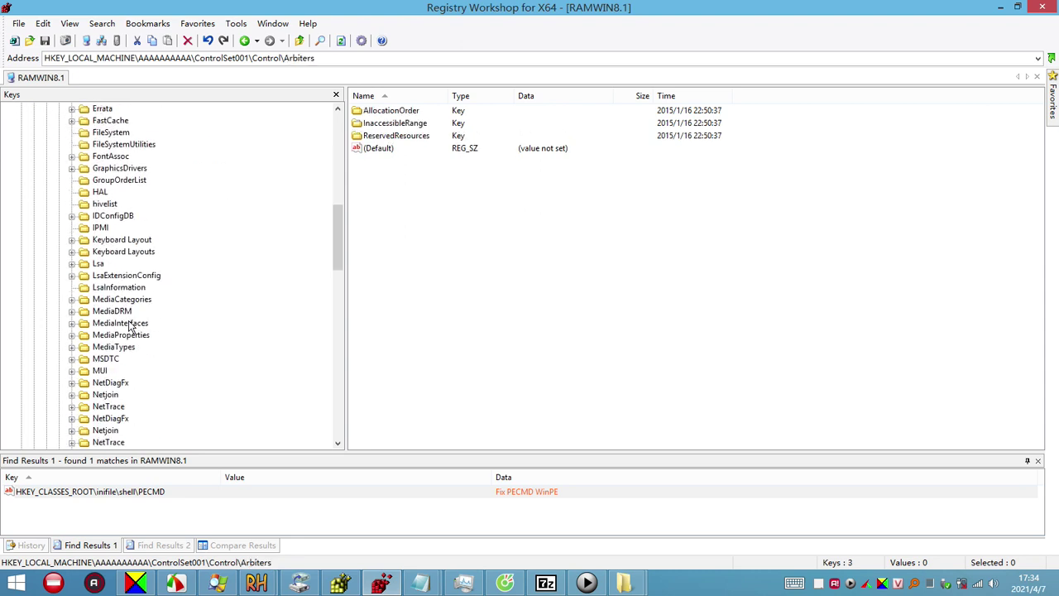
scroll(116, 292, "down", 3)
scroll(136, 253, "down", 5)
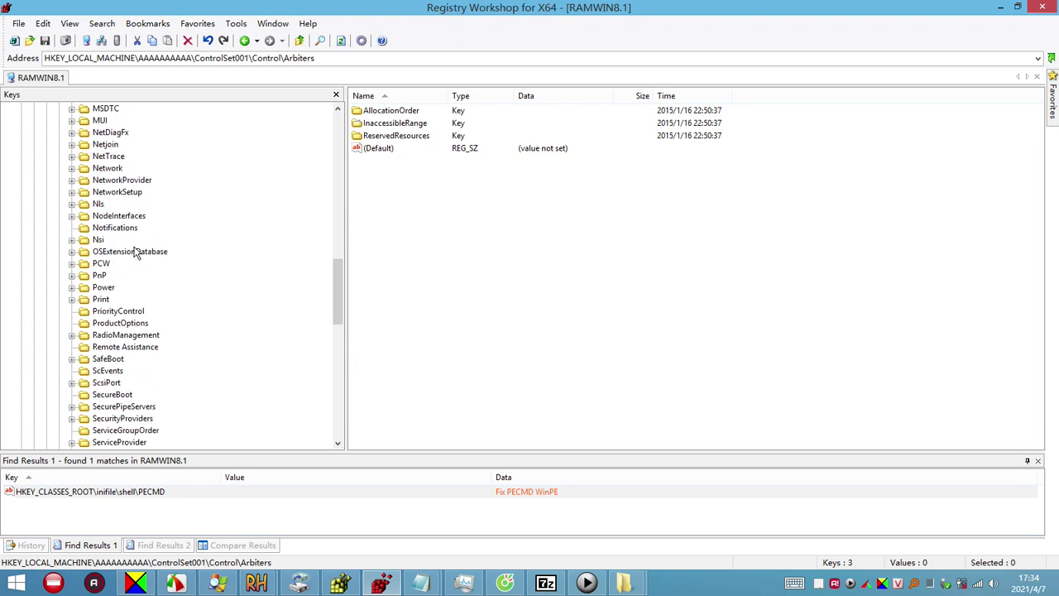
scroll(144, 257, "down", 2)
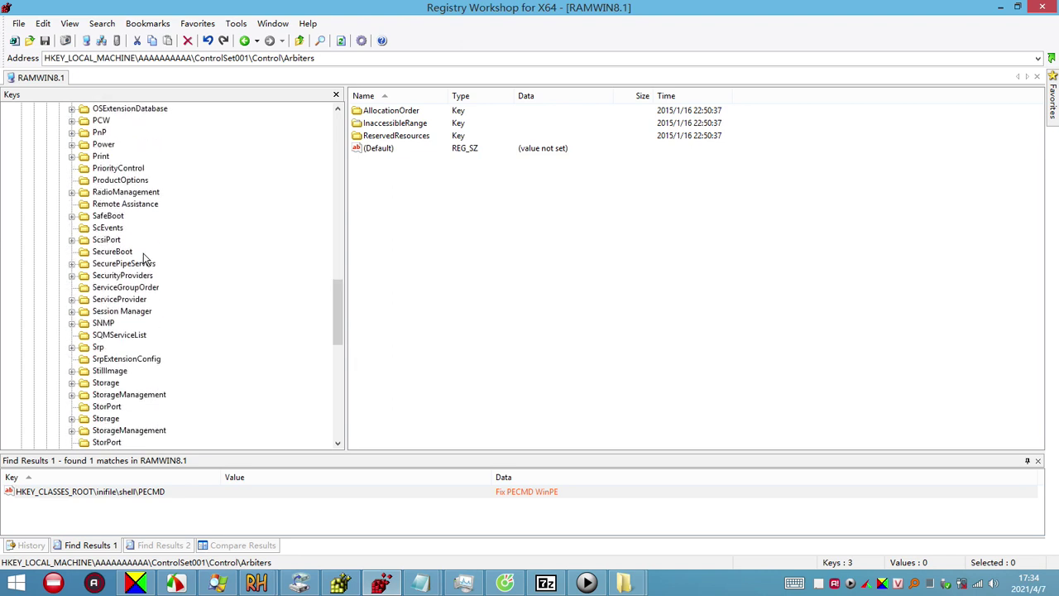
scroll(144, 258, "down", 3)
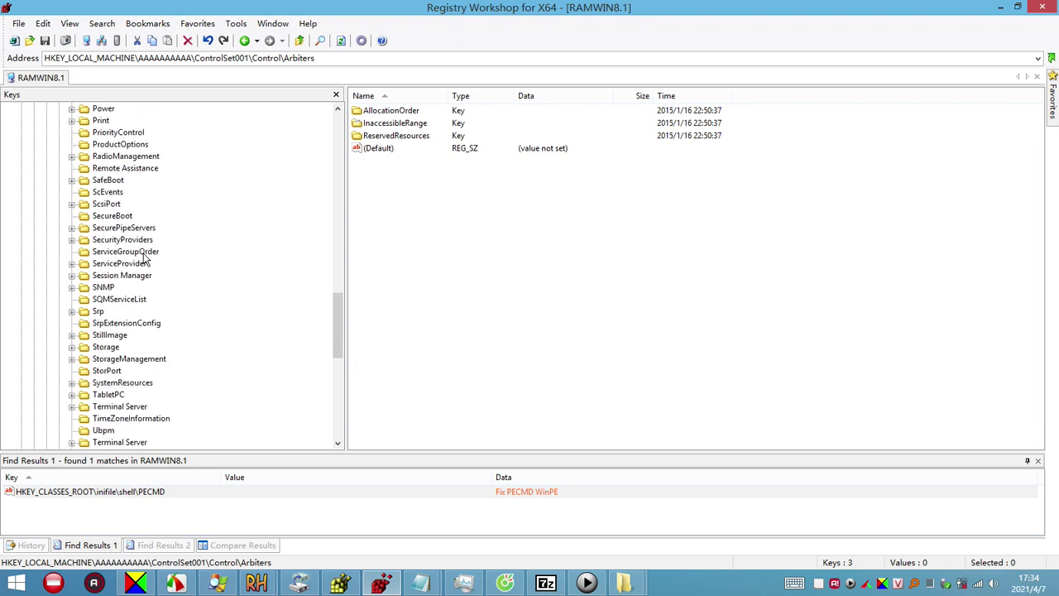
scroll(144, 257, "down", 1)
scroll(144, 259, "down", 1)
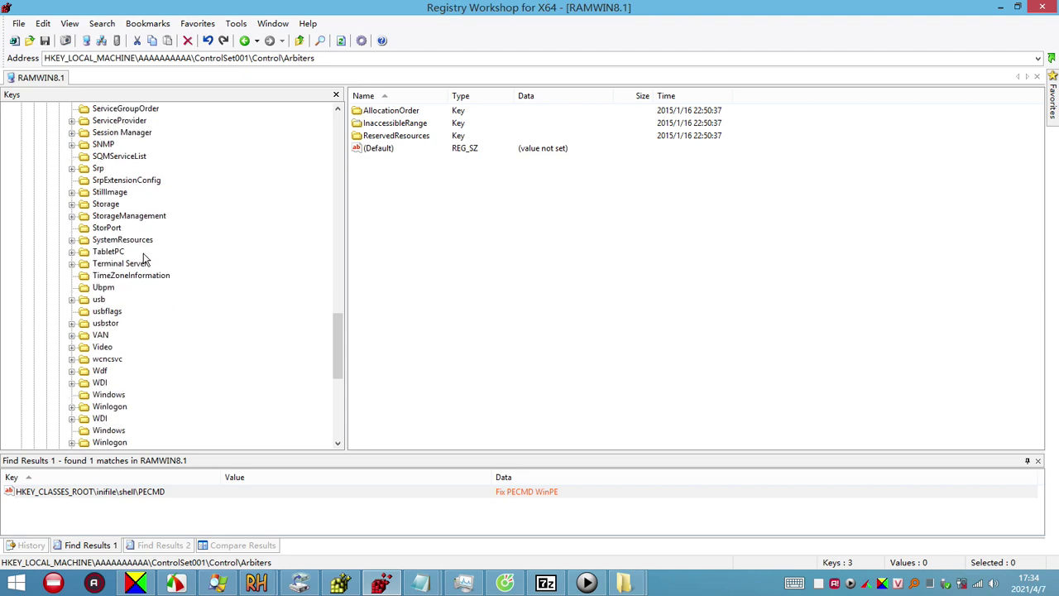
scroll(144, 259, "down", 2)
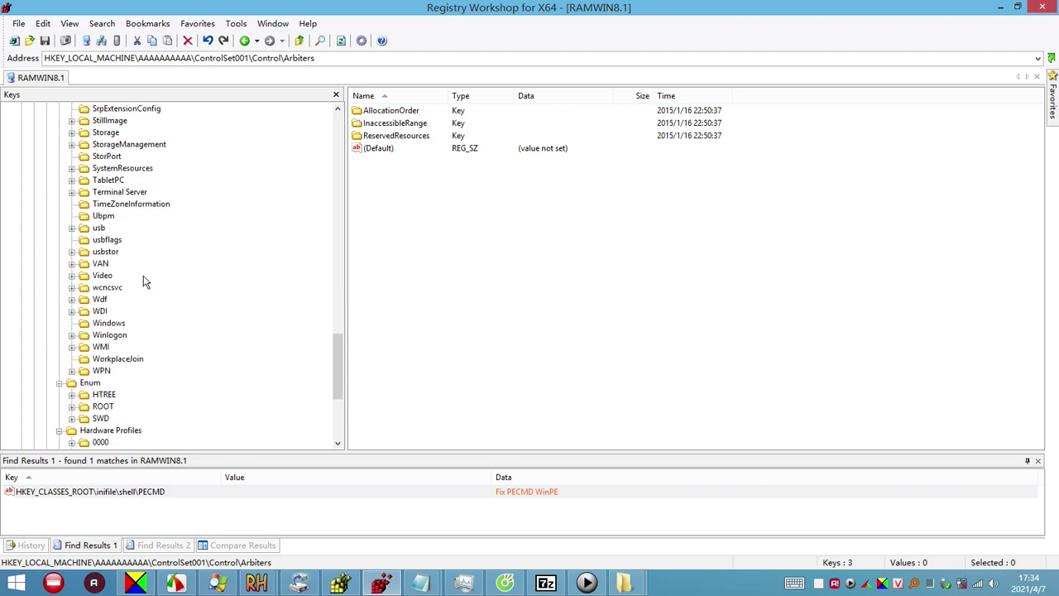
left_click_drag(331, 394, 327, 198)
scroll(218, 229, "up", 1)
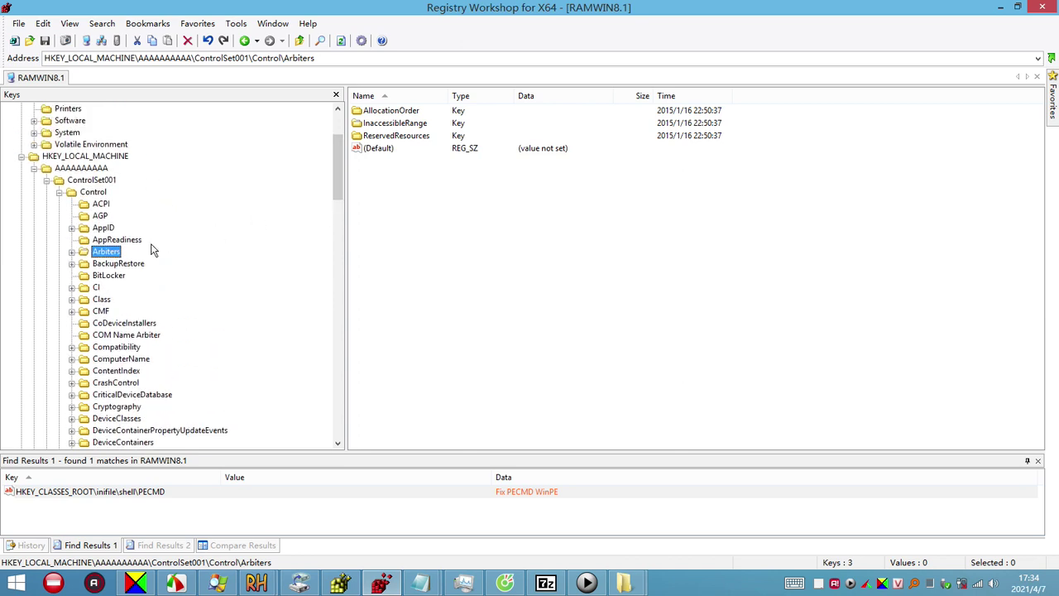
key("super+d")
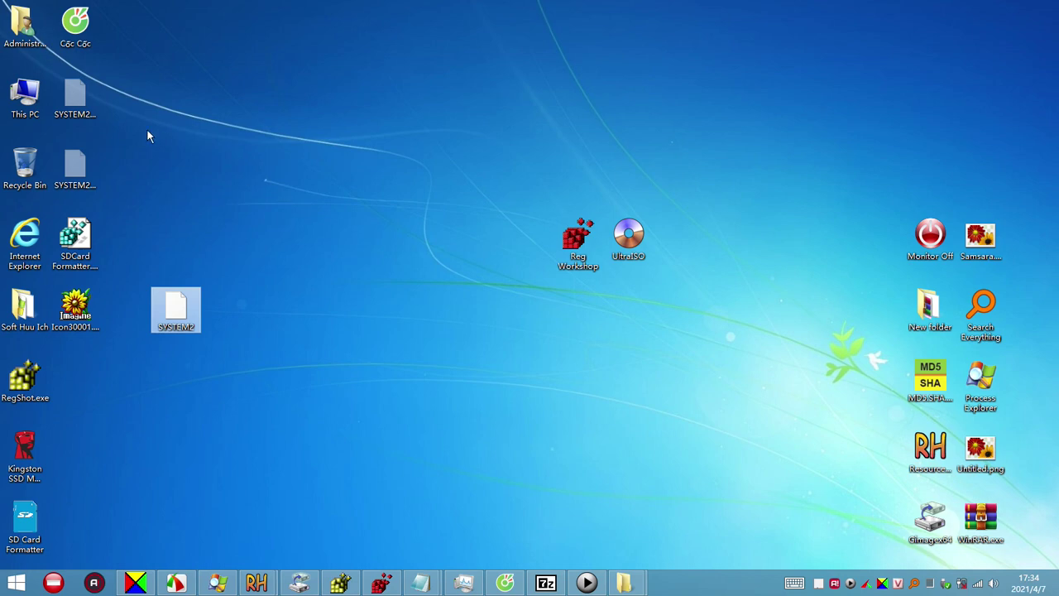
View This PC's Properties showing computer name RAMWIN8.1 in WORKGROUP, then bring up Cốc Cốc
right_click(23, 95)
left_click(52, 246)
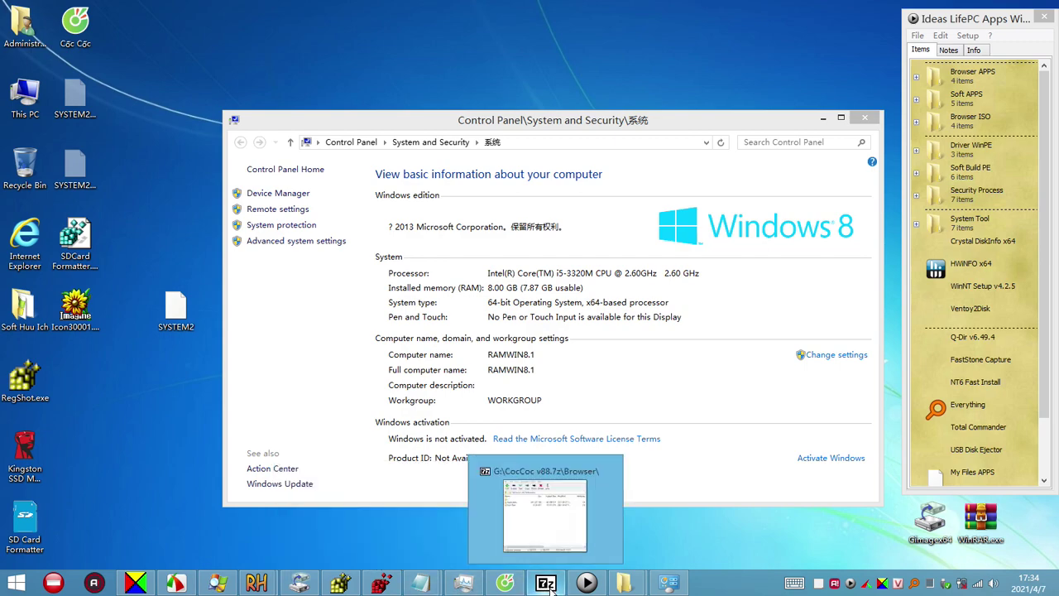
left_click(505, 583)
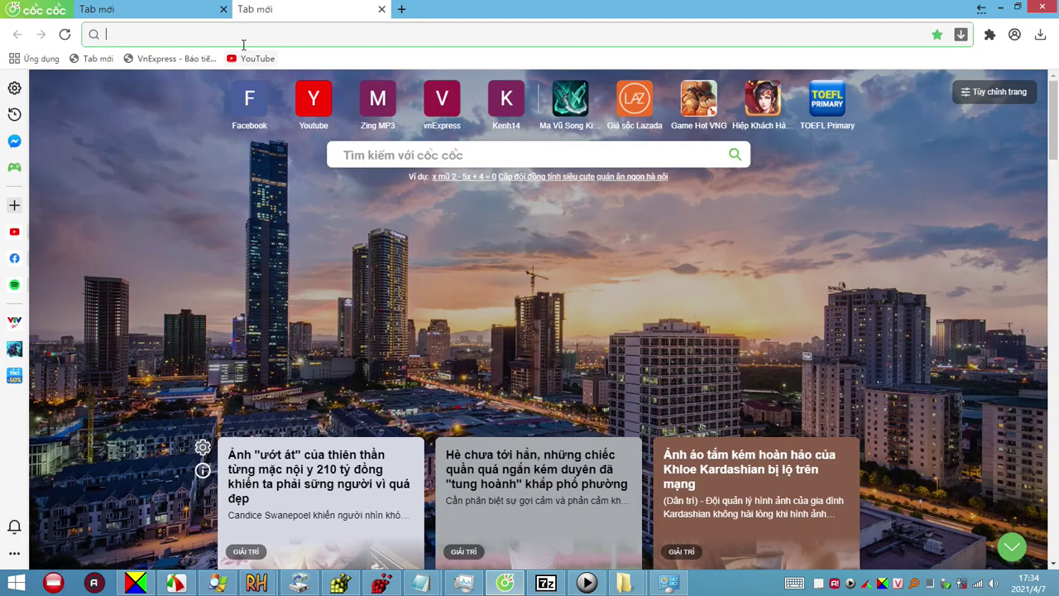
Load bit.ly/megahda in one tab and bit.ly/hoangduyanh in the other, ending on the MEGA tab
type("bit.")
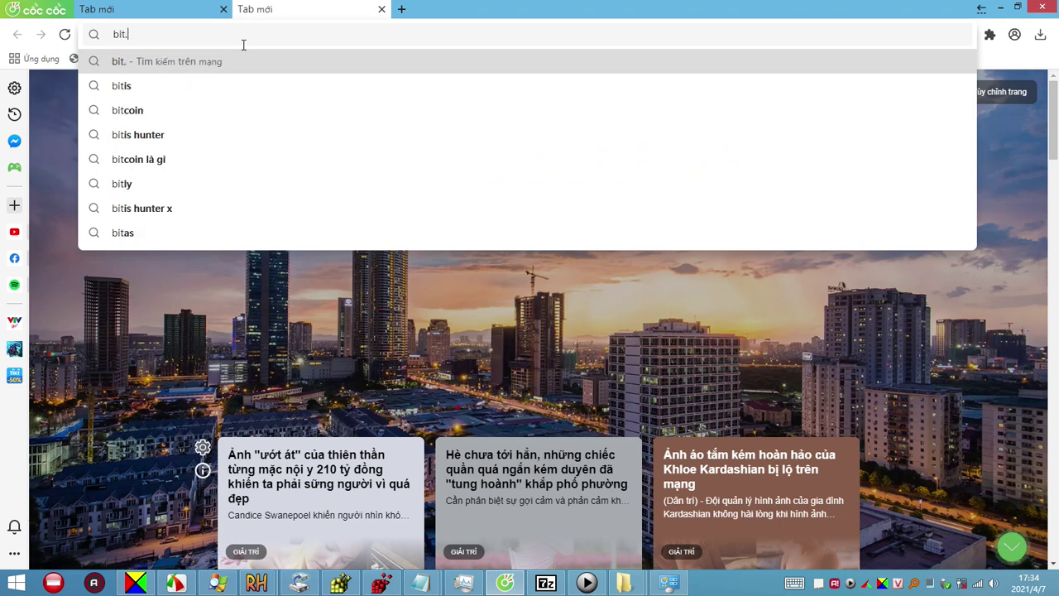
type("ly/megahda")
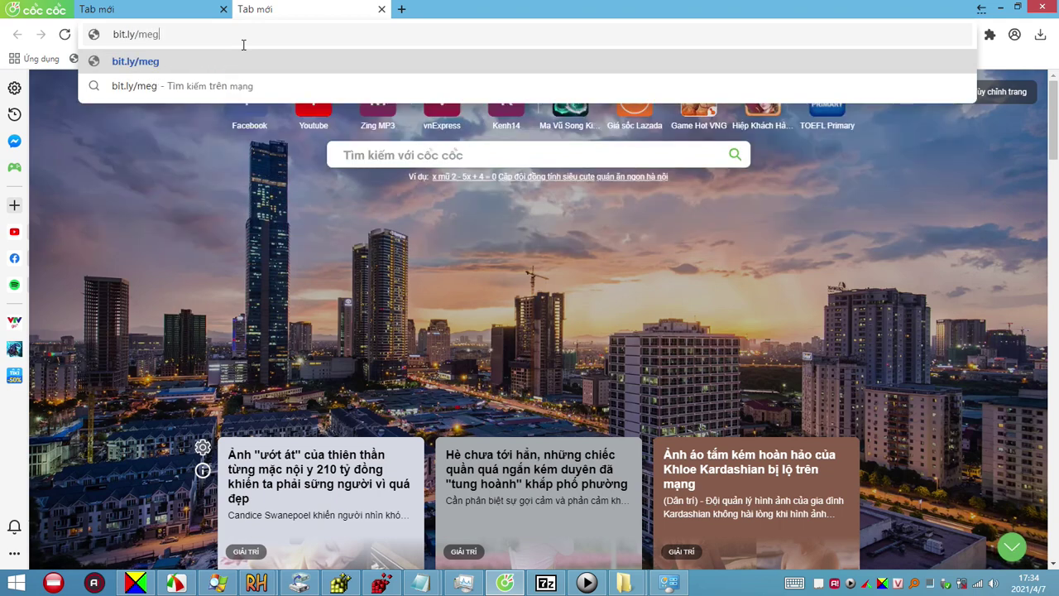
key("Return")
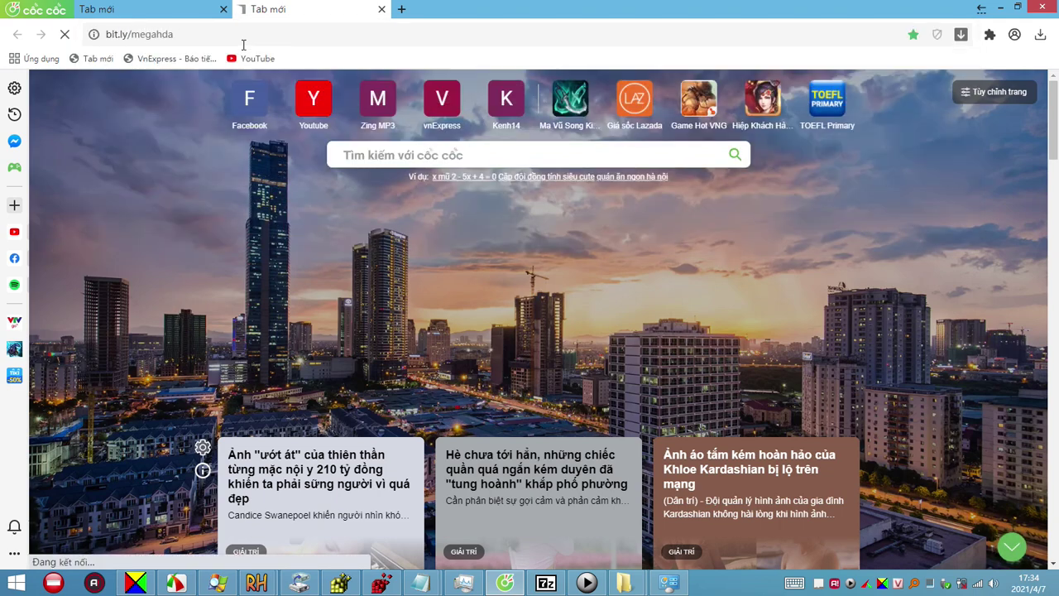
left_click(165, 11)
type("b")
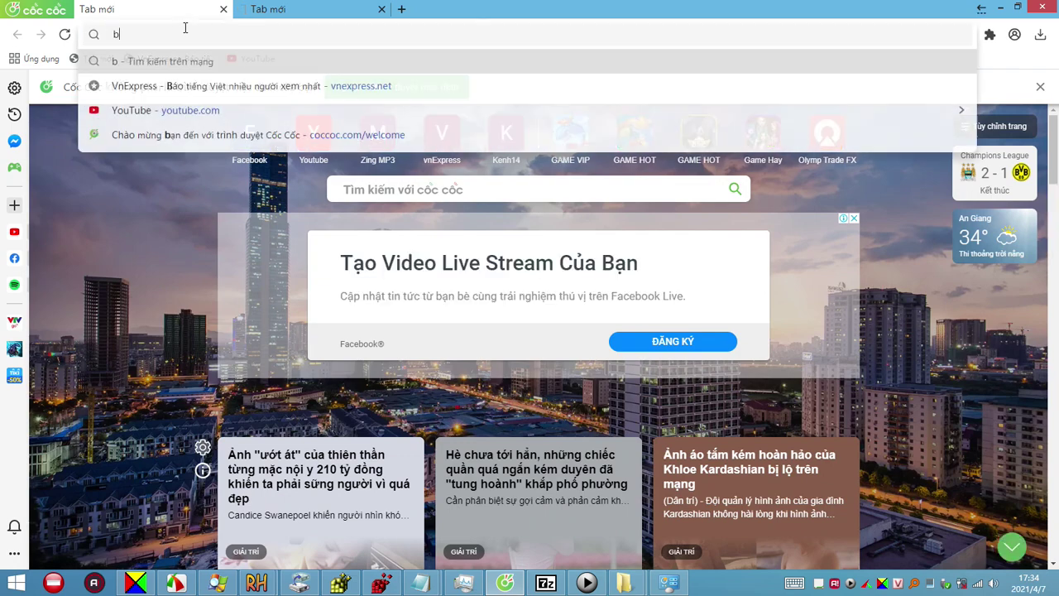
type("it.ly/ho")
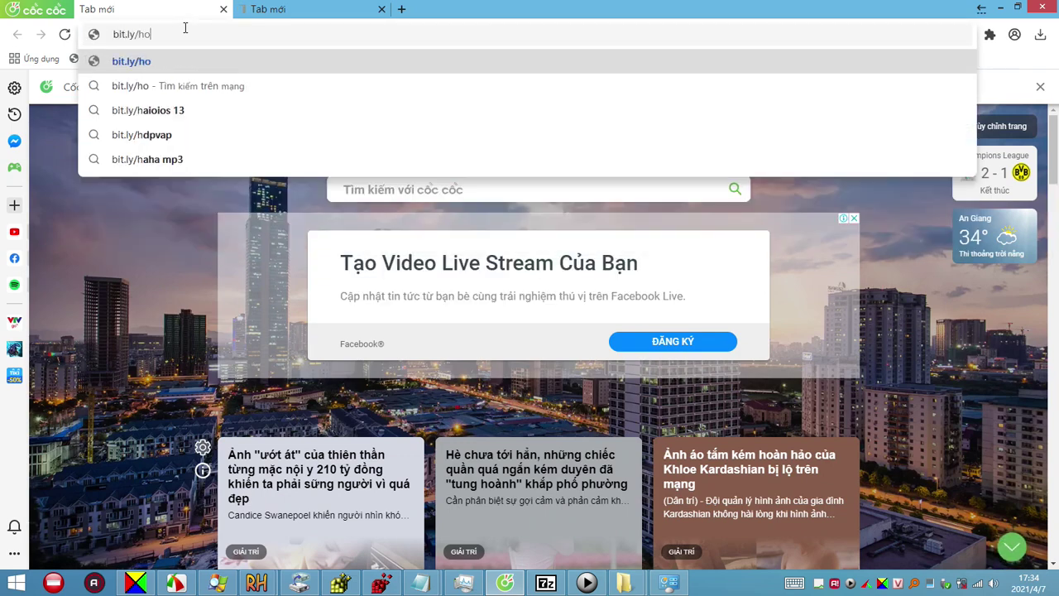
type("angduyanh")
key("Return")
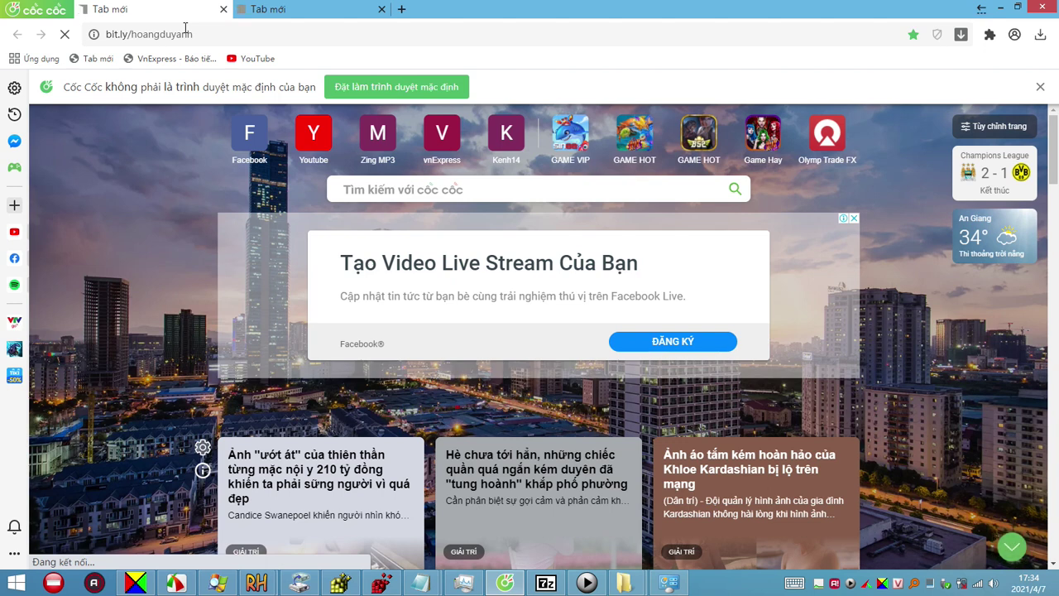
left_click(328, 10)
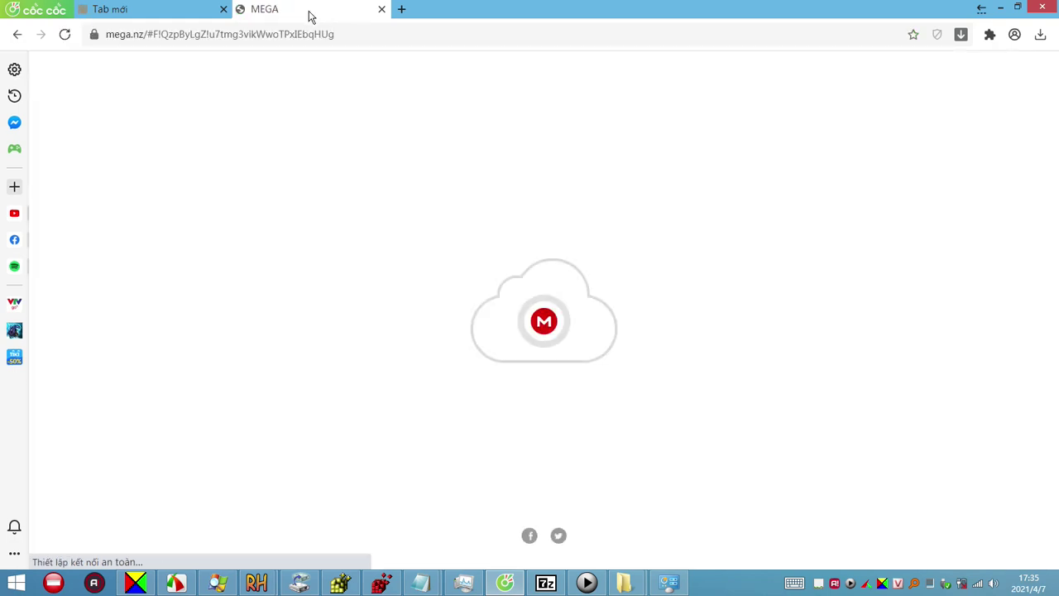
Accept MEGA's cookies, open the _Win8PEx64 folder, and switch to detailed list view
left_click(168, 9)
left_click(257, 12)
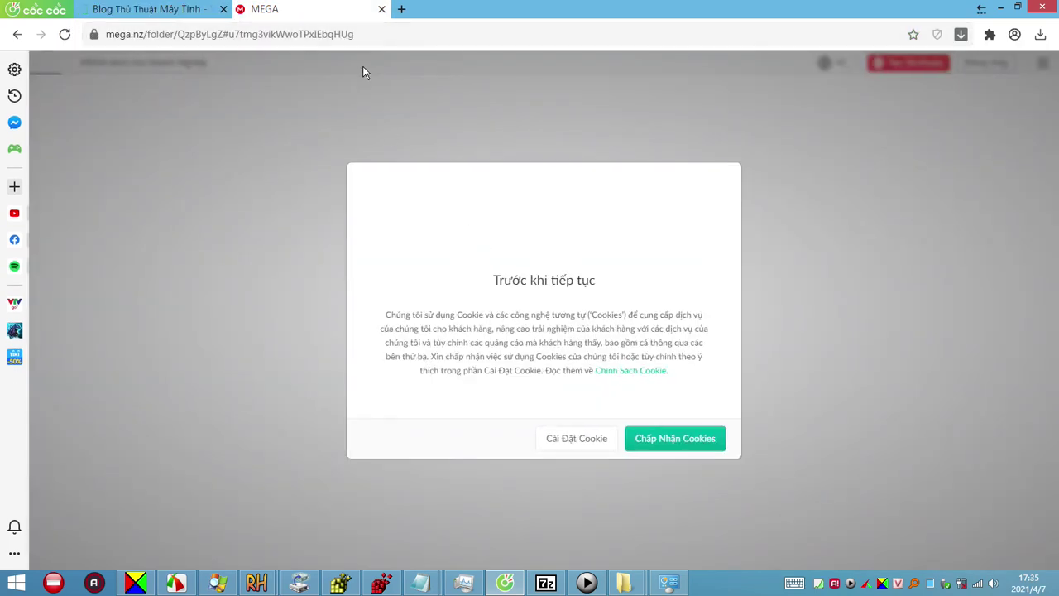
left_click(659, 445)
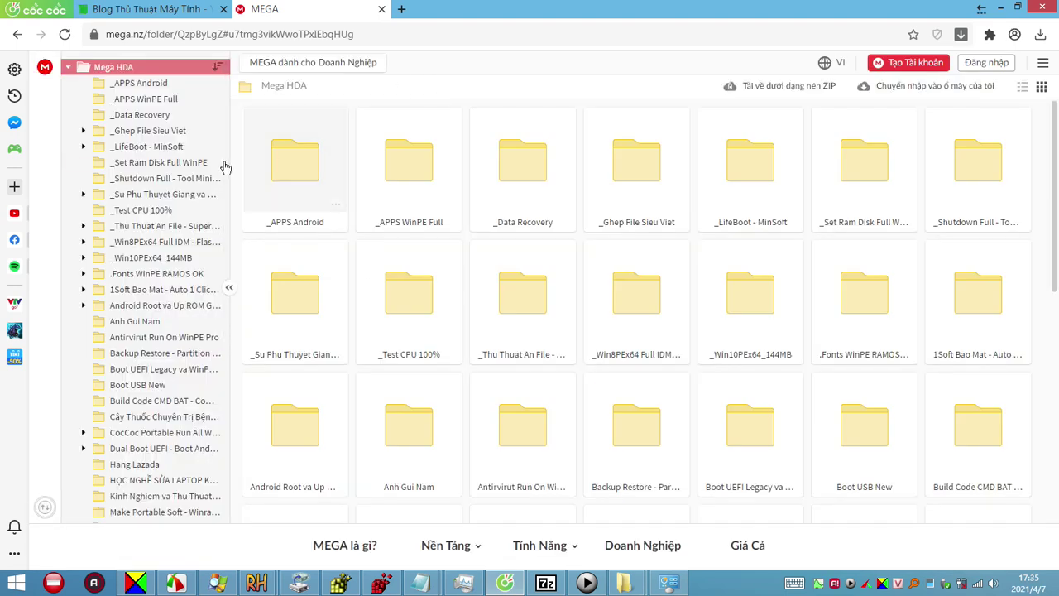
left_click(199, 244)
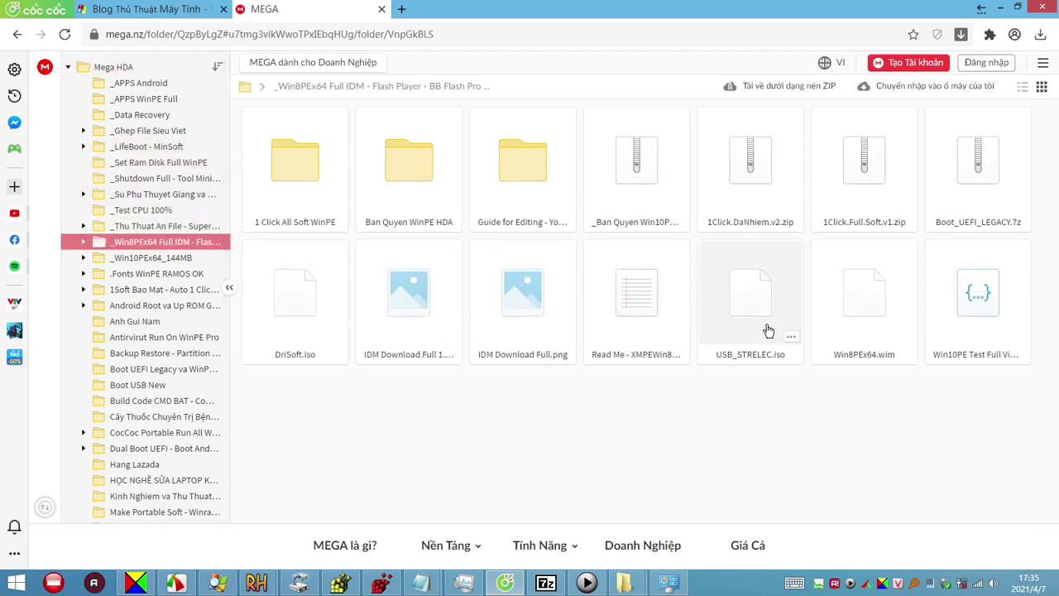
left_click(874, 312)
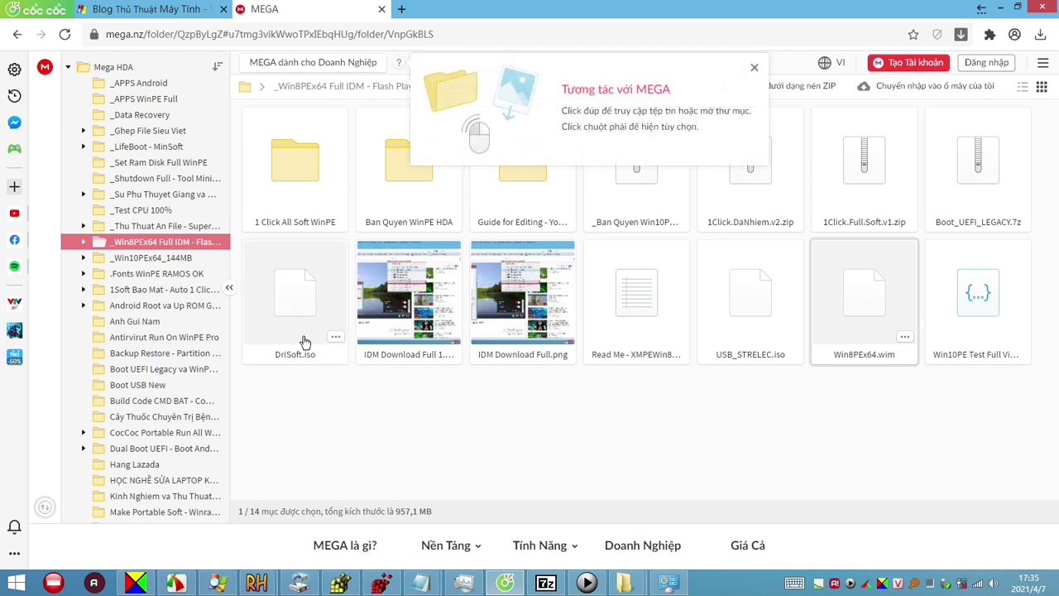
left_click(324, 297)
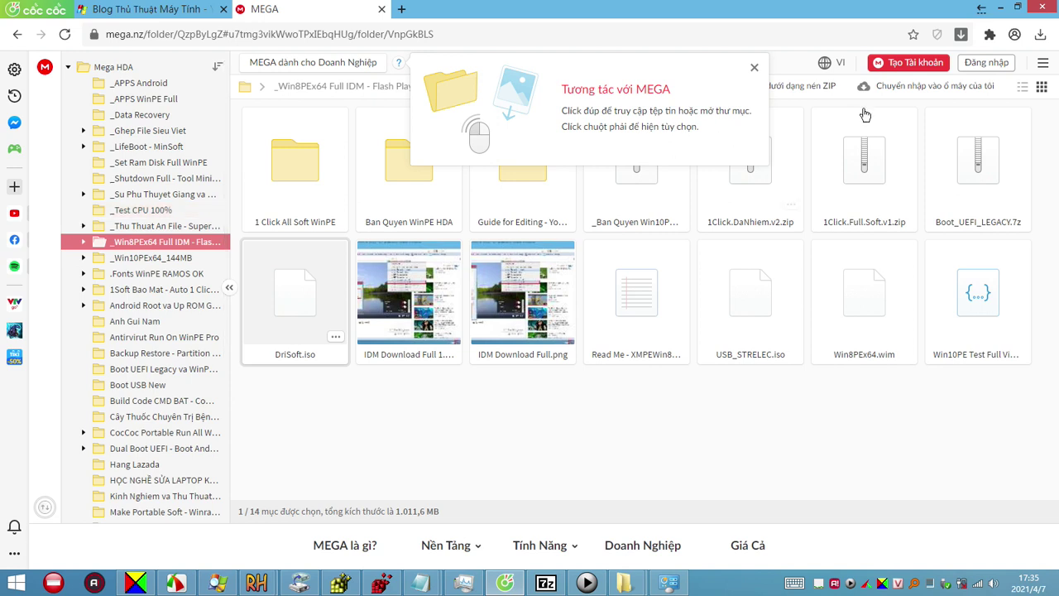
left_click(1021, 88)
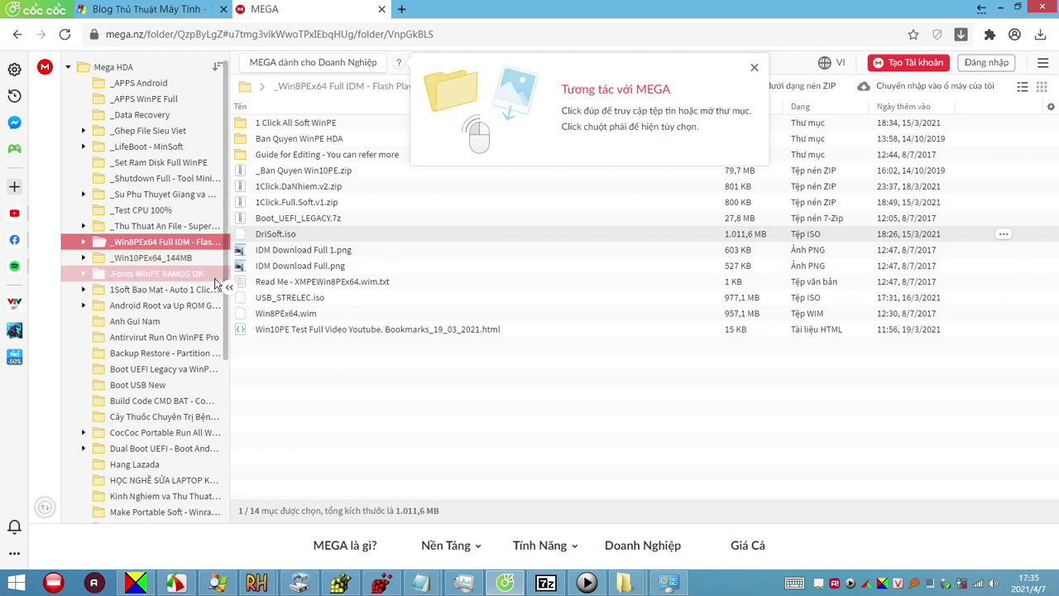
Browse the subfolders, ending in _Win10PEx64_144MB with Code Build Win10PE Lite, Win10UEFI_144MB and Win10PE_UEFI_167MB.wim
left_click(177, 257)
key("alt+Left")
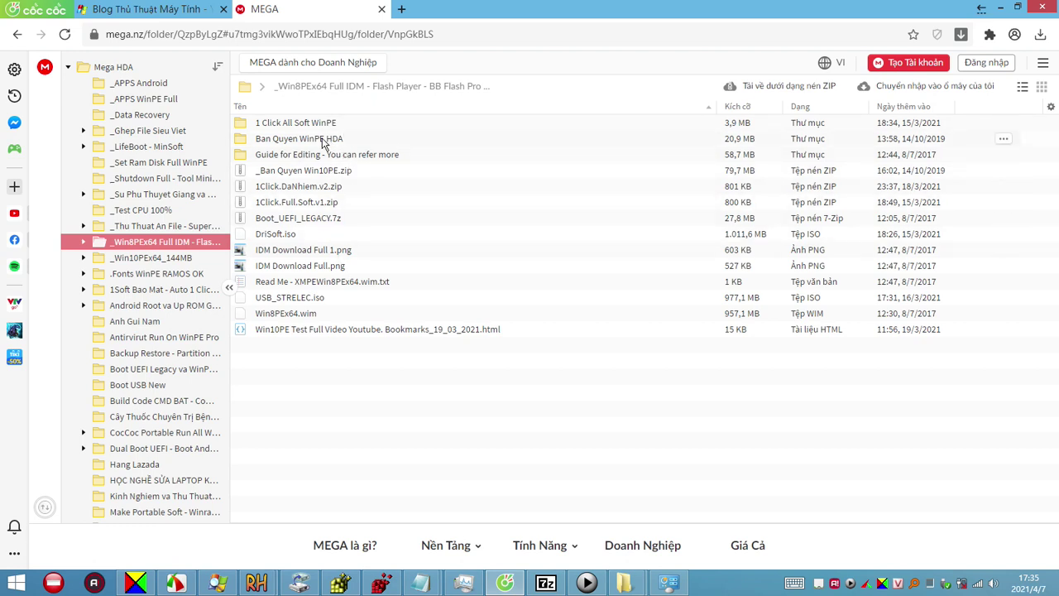
double_click(322, 126)
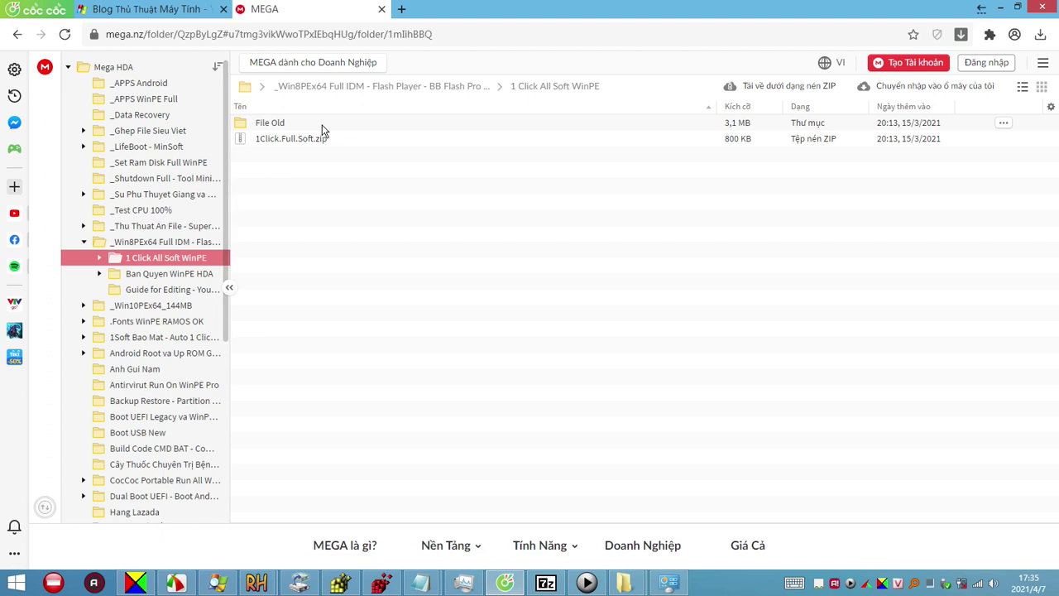
left_click(177, 243)
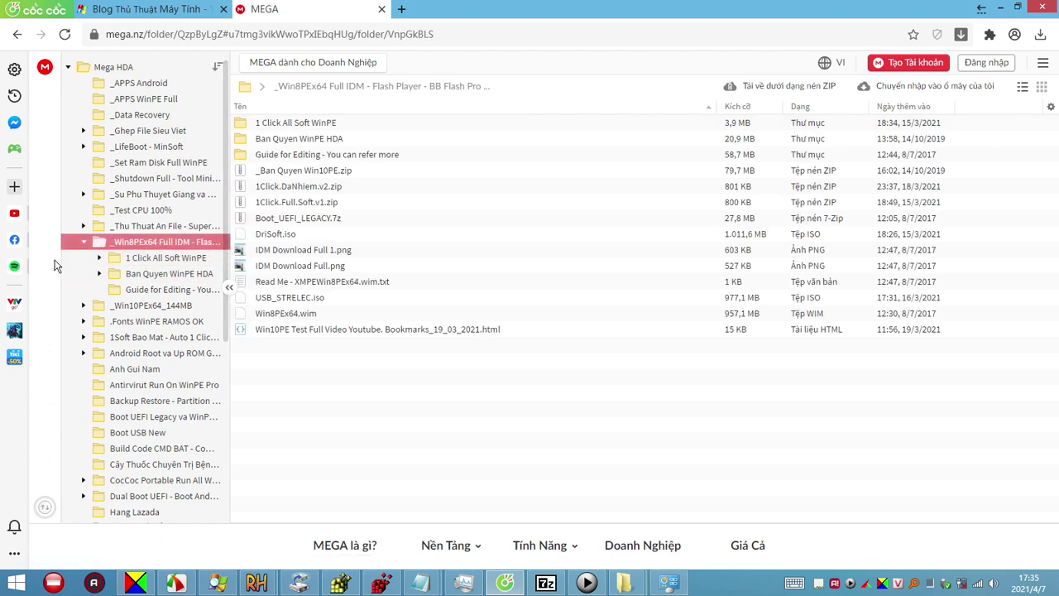
scroll(78, 282, "down", 3)
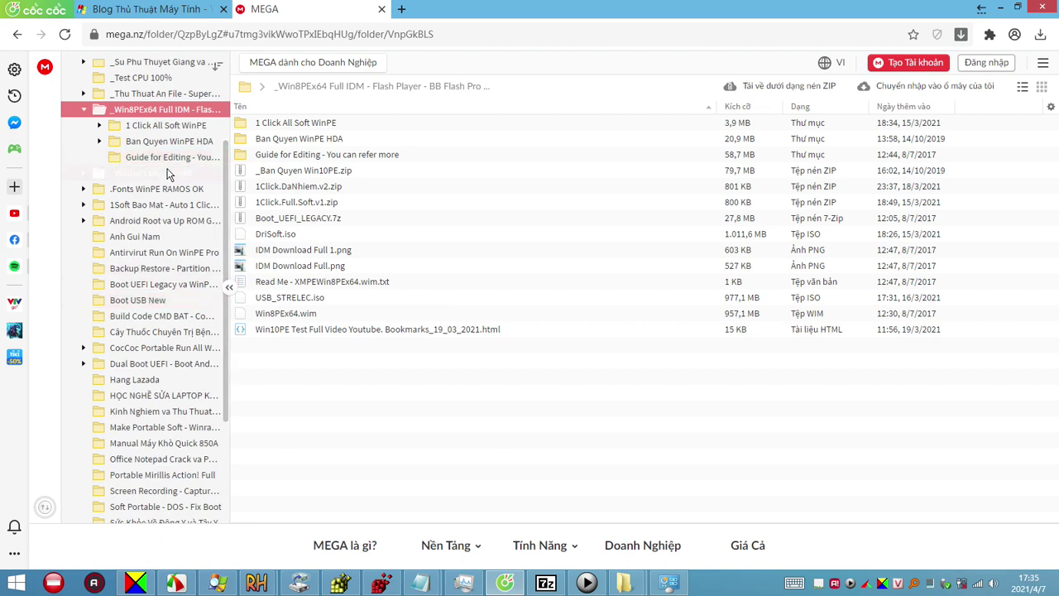
left_click(179, 177)
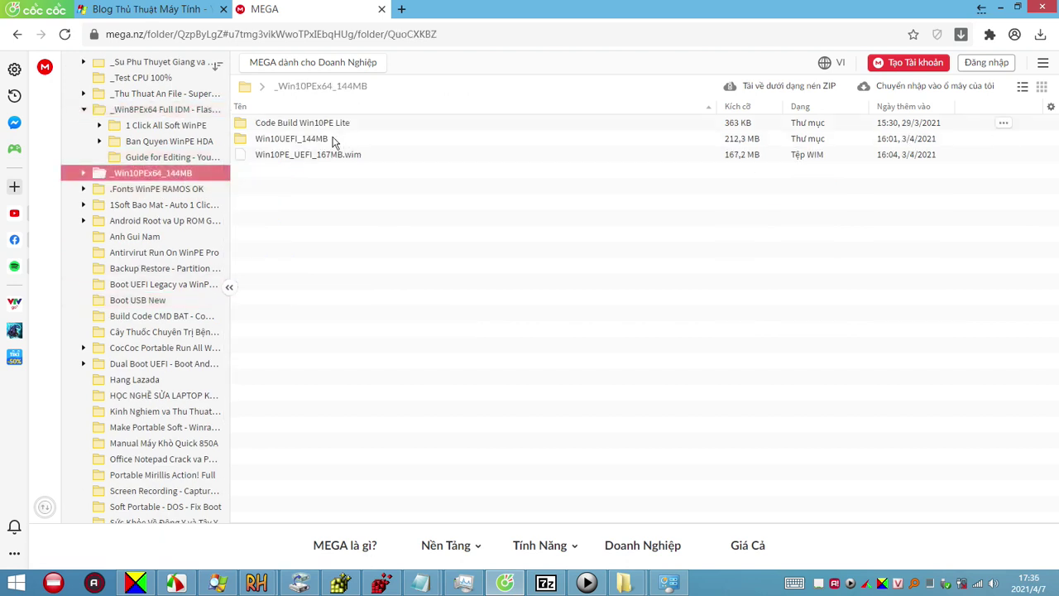
double_click(318, 141)
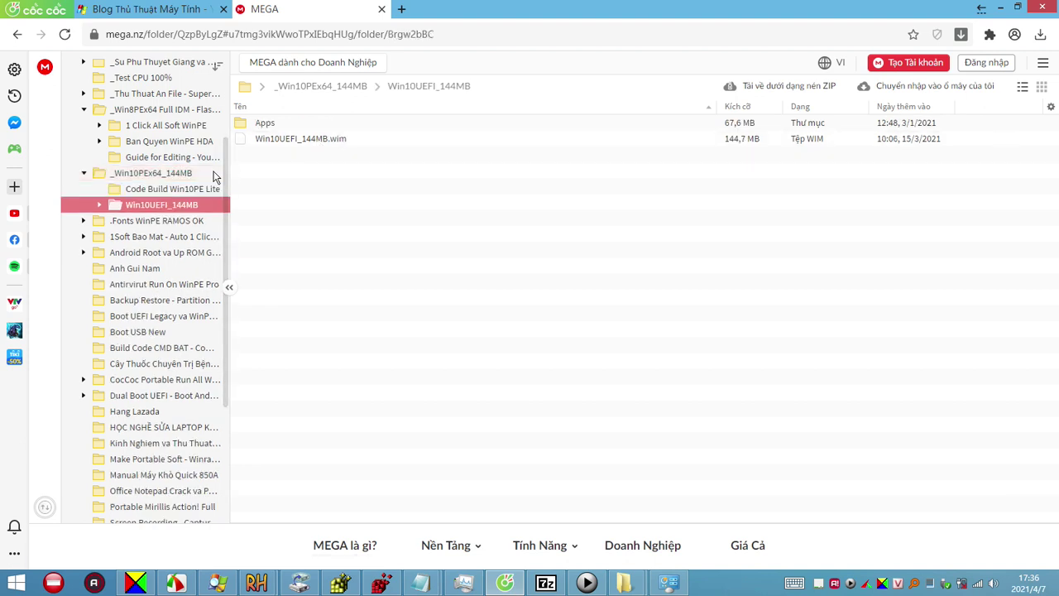
left_click(182, 189)
left_click(170, 177)
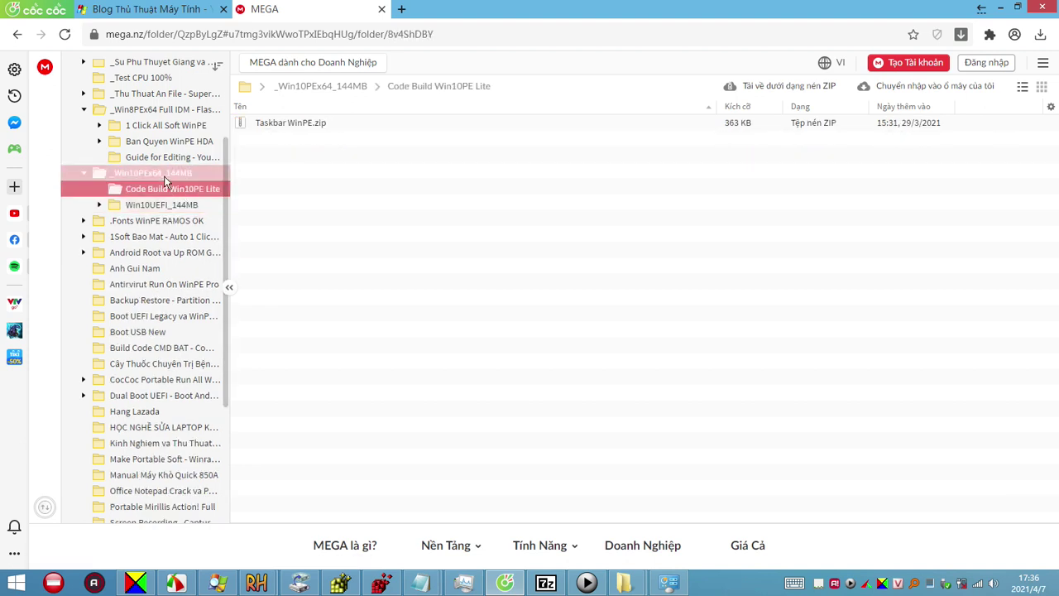
scroll(182, 202, "down", 5)
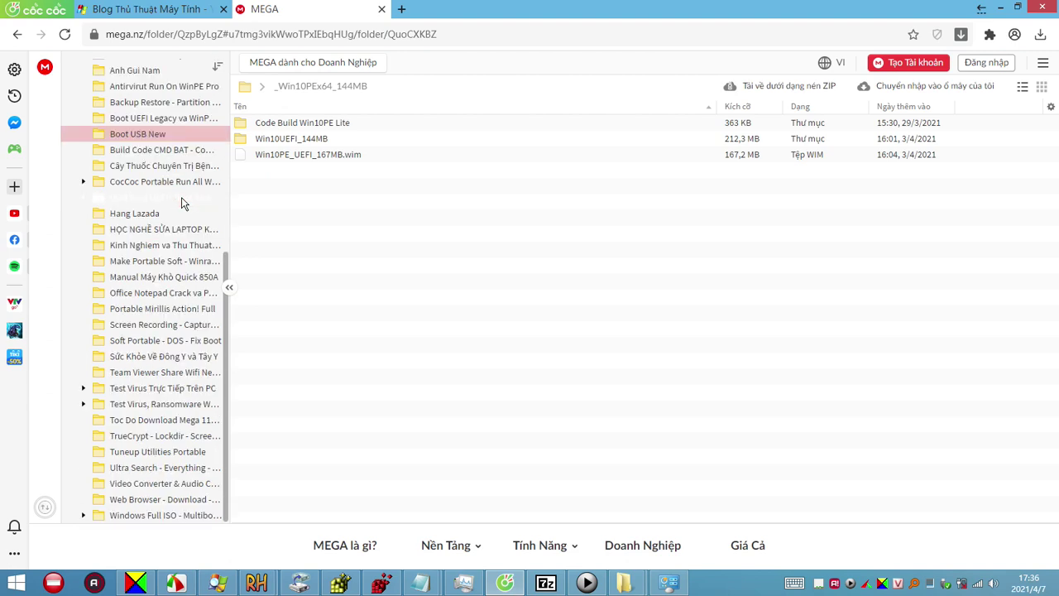
In a new tab, paste and go to the bit.ly/allwinpe short link
left_click(401, 10)
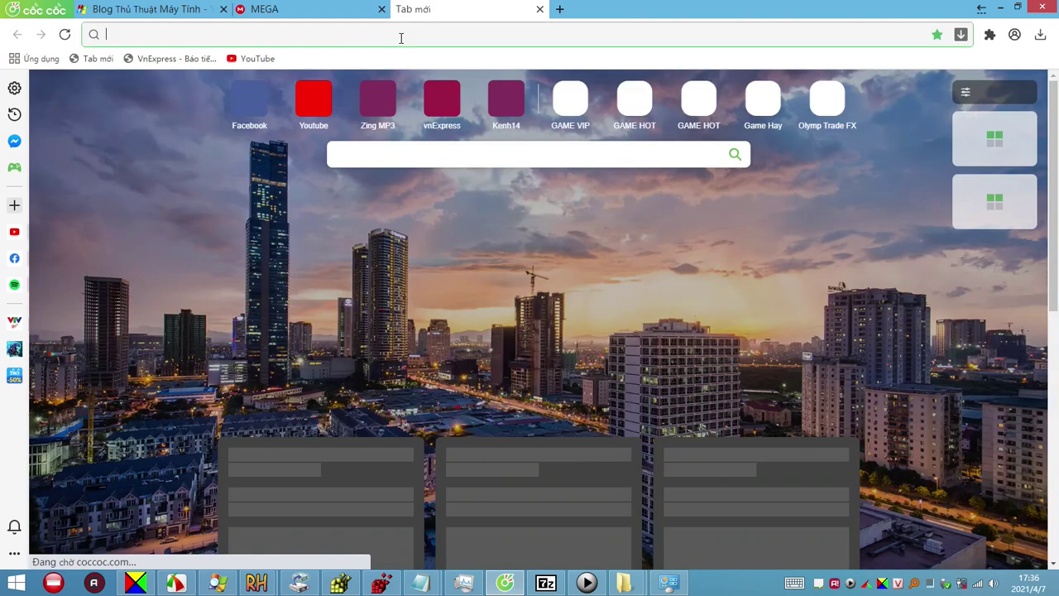
type("bit.l")
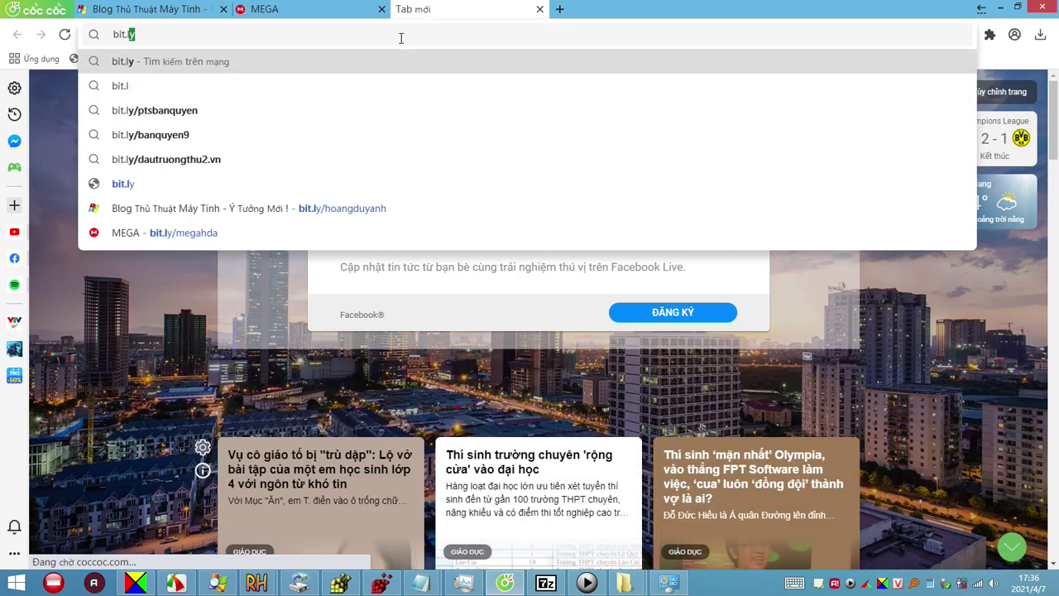
type("y/allw")
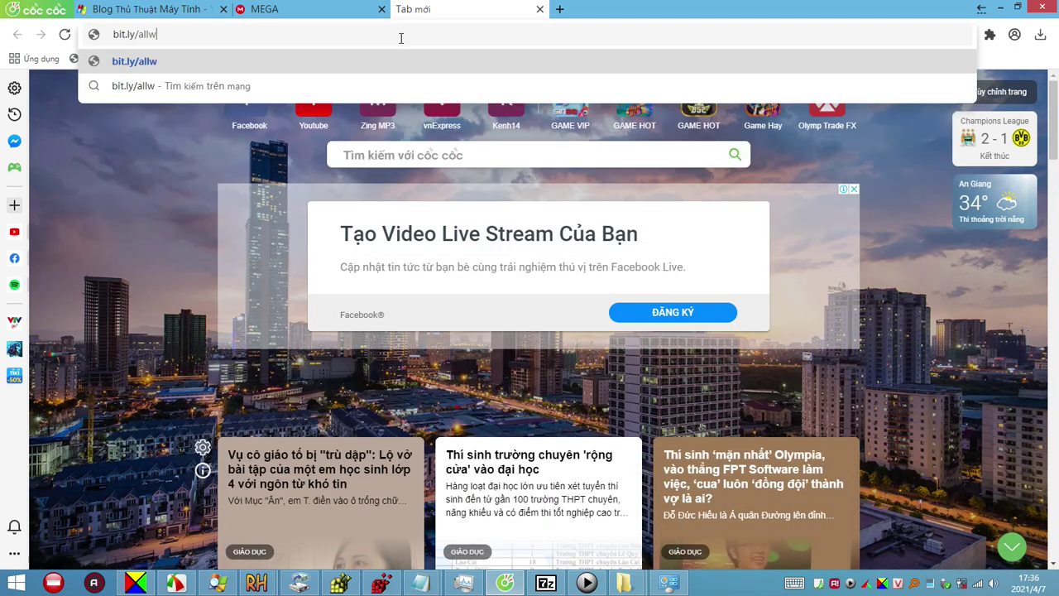
type("inpad")
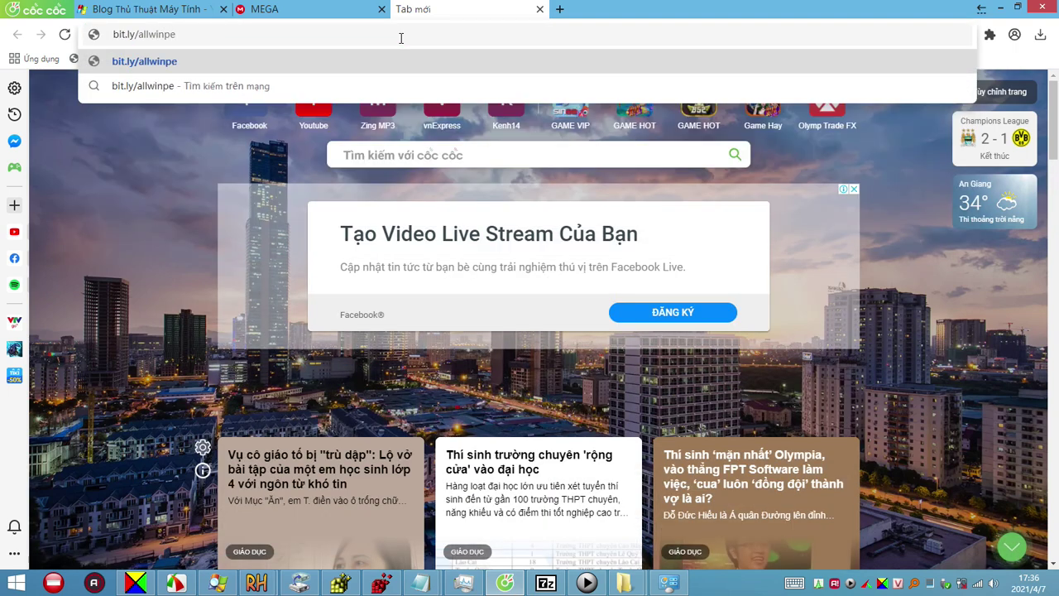
key("Escape")
key("ctrl+v")
key("Return")
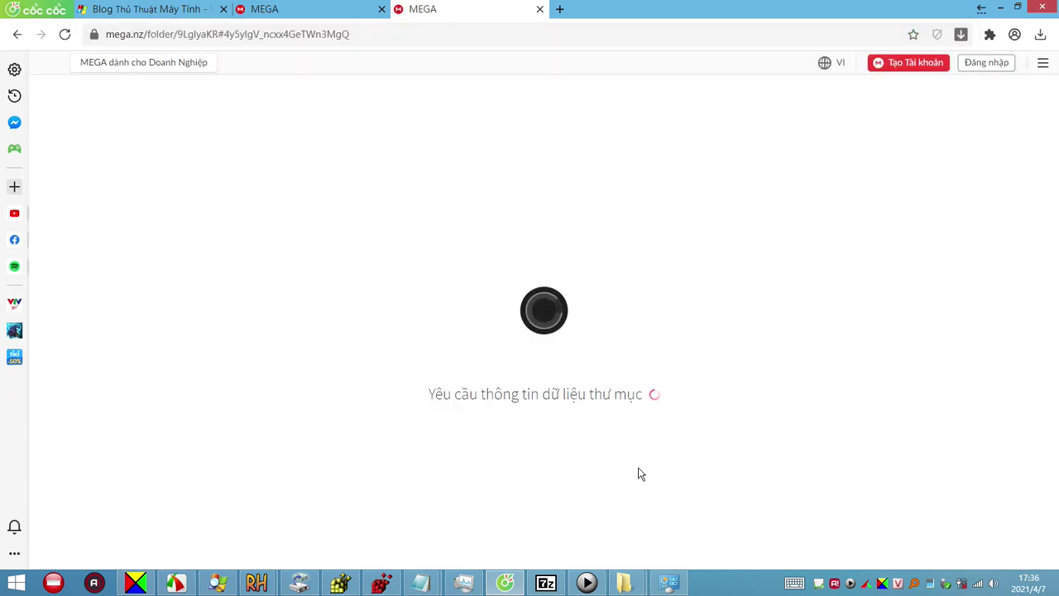
Bring up Spartan's View 1 notes sheet, move it right and enlarge it wider and taller
left_click(880, 584)
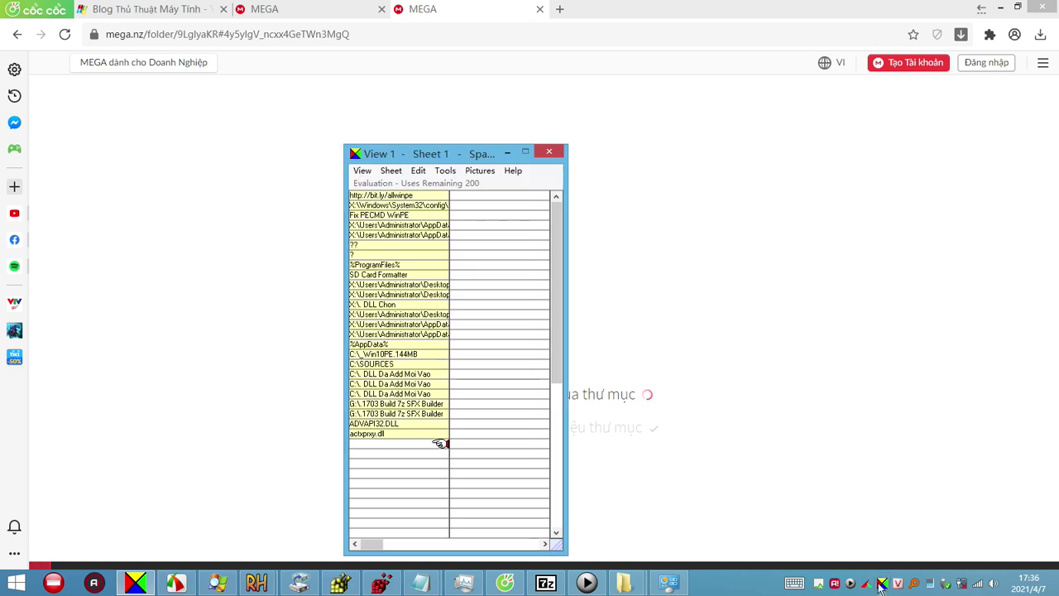
left_click_drag(415, 153, 856, 143)
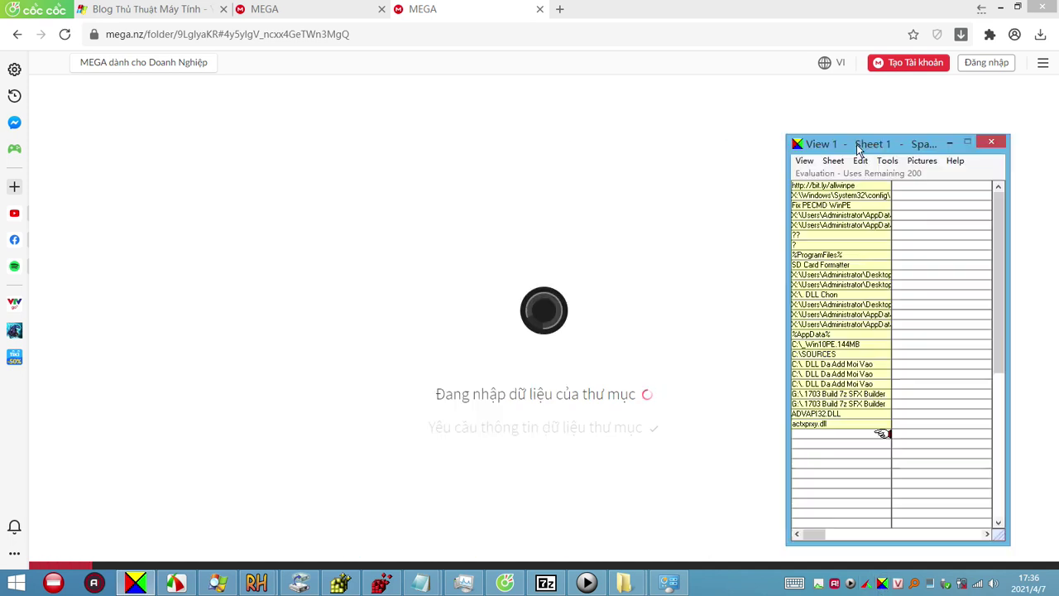
left_click(884, 426)
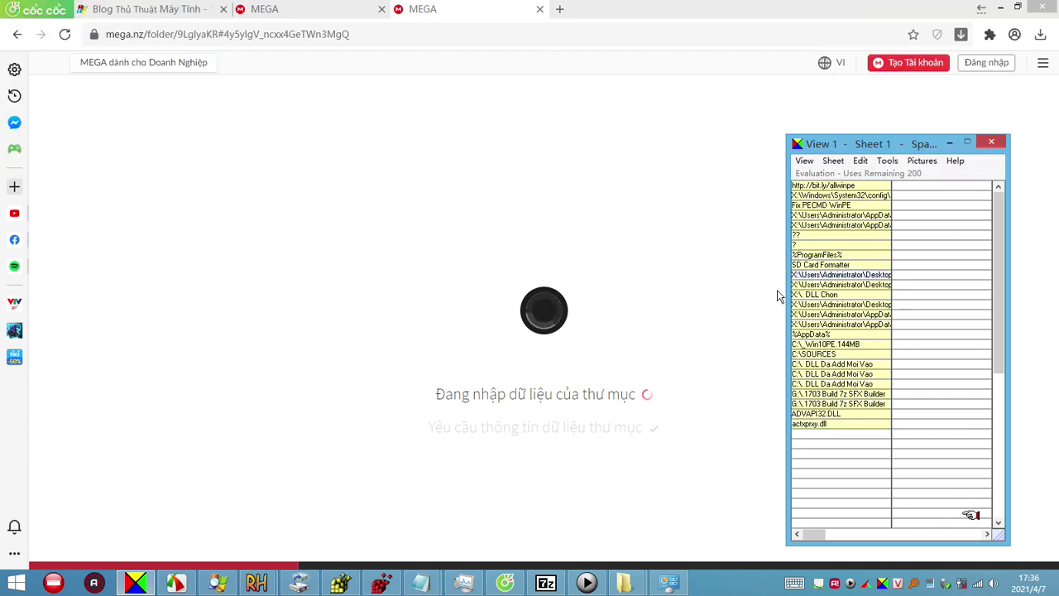
left_click_drag(787, 294, 269, 232)
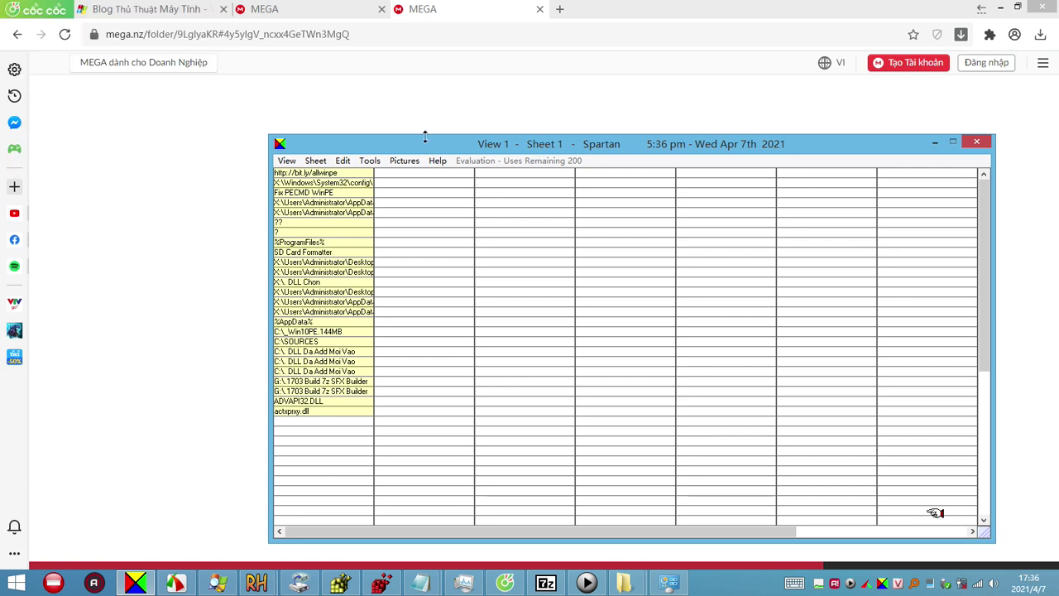
left_click_drag(425, 136, 425, 63)
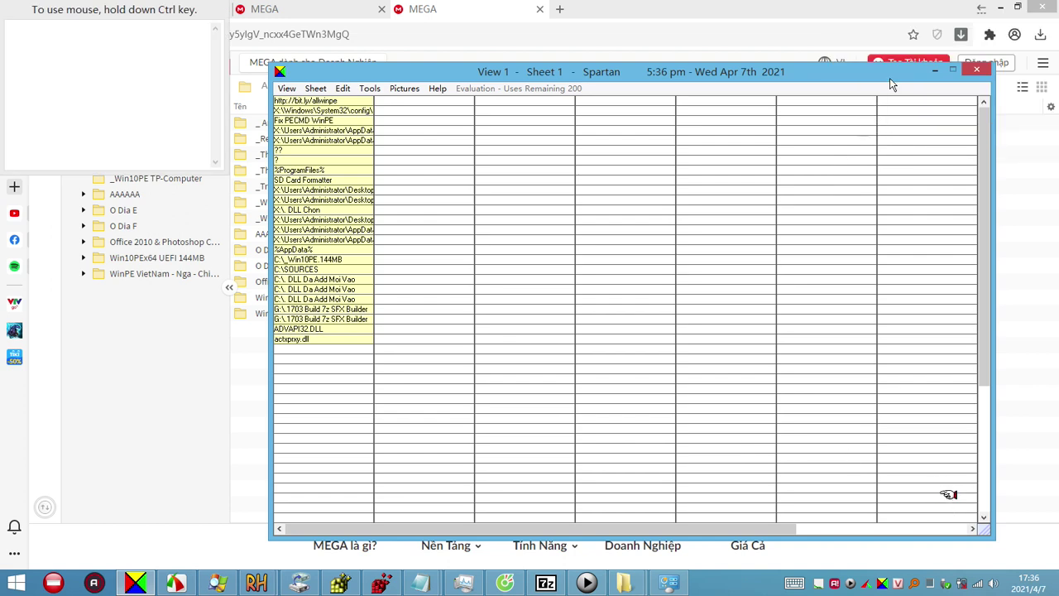
Hide Spartan and show the _Win10PE TP-Computer folder in list view with a narrower name column
left_click(938, 69)
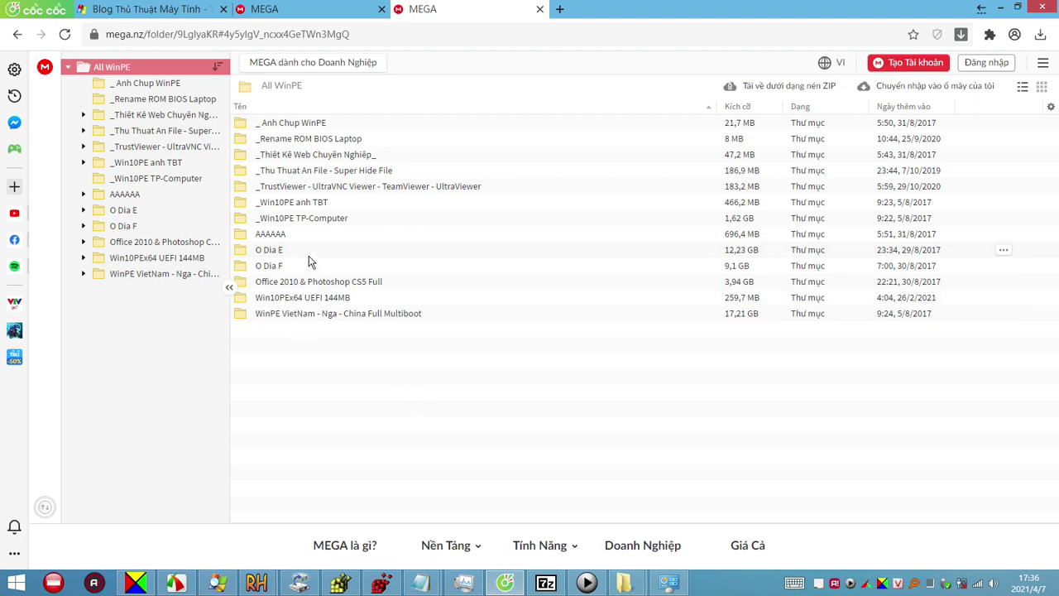
left_click(157, 178)
left_click(1023, 86)
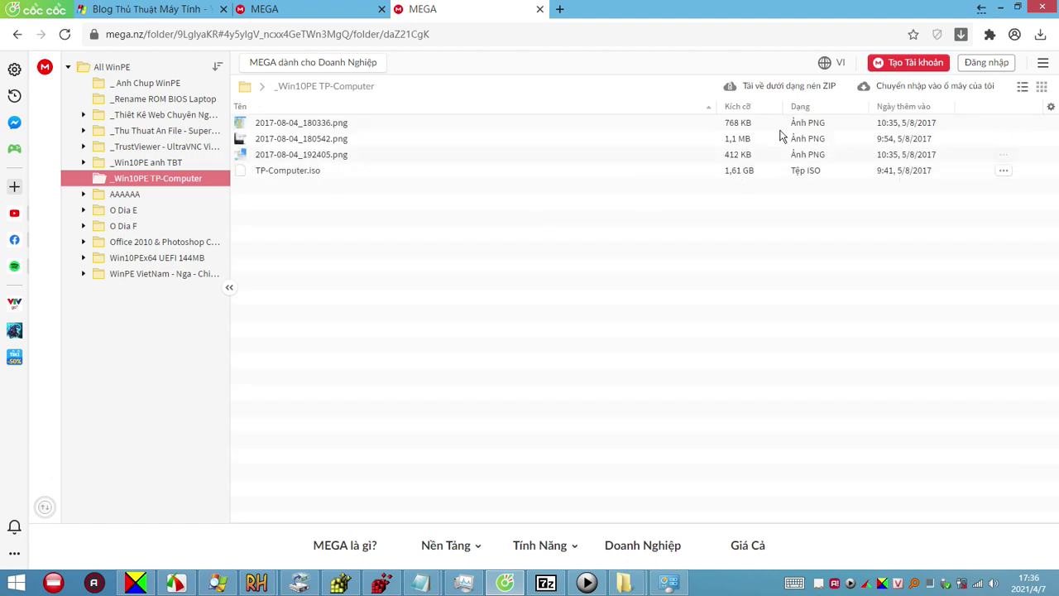
left_click_drag(716, 106, 373, 106)
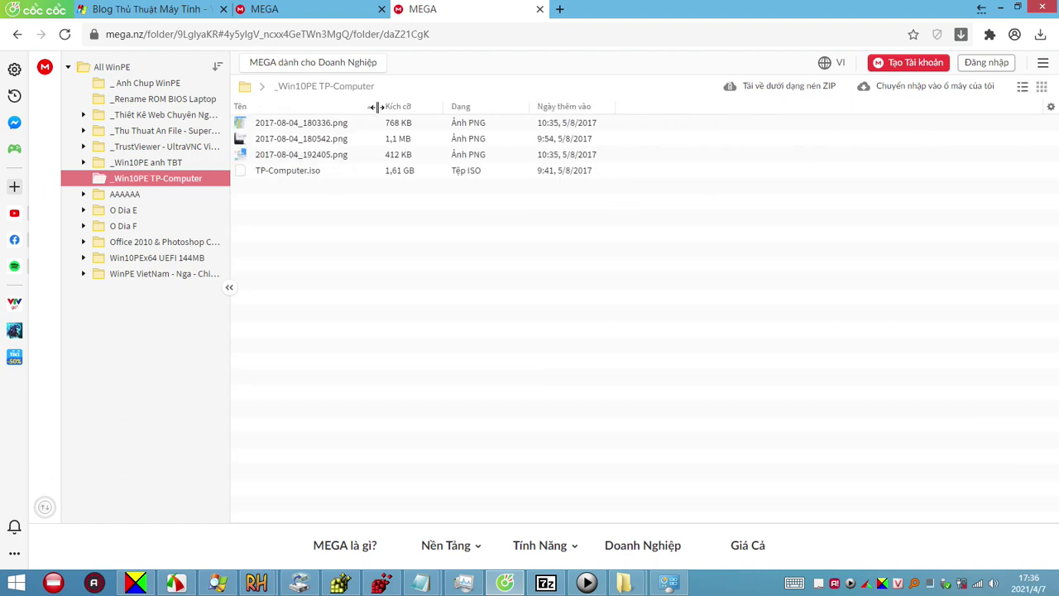
Check the sizes of TP-Computer.iso and the three 2017-08-04 PNG screenshots
left_click(291, 171)
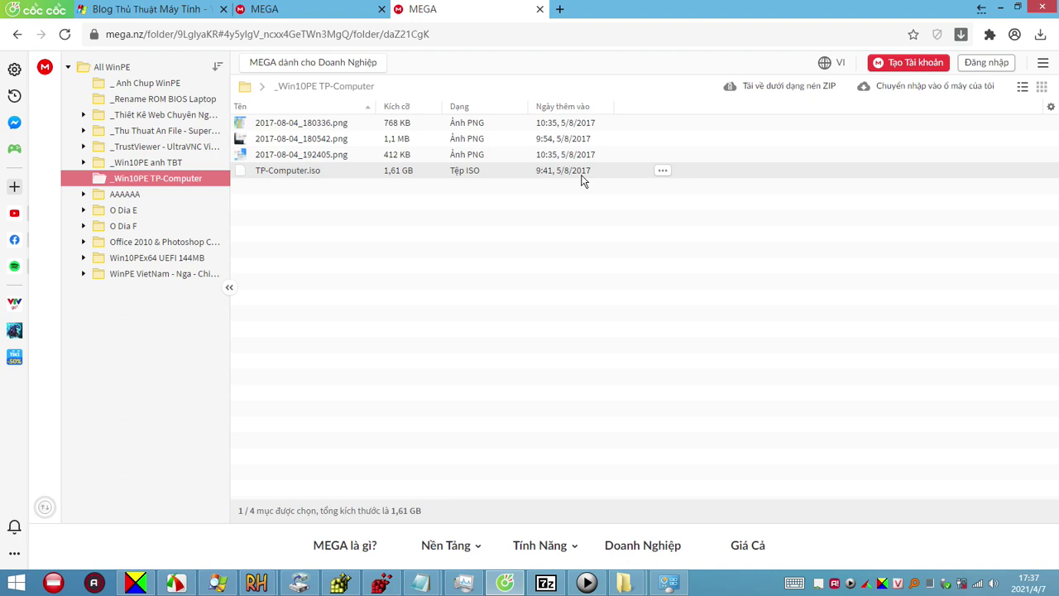
left_click(346, 155)
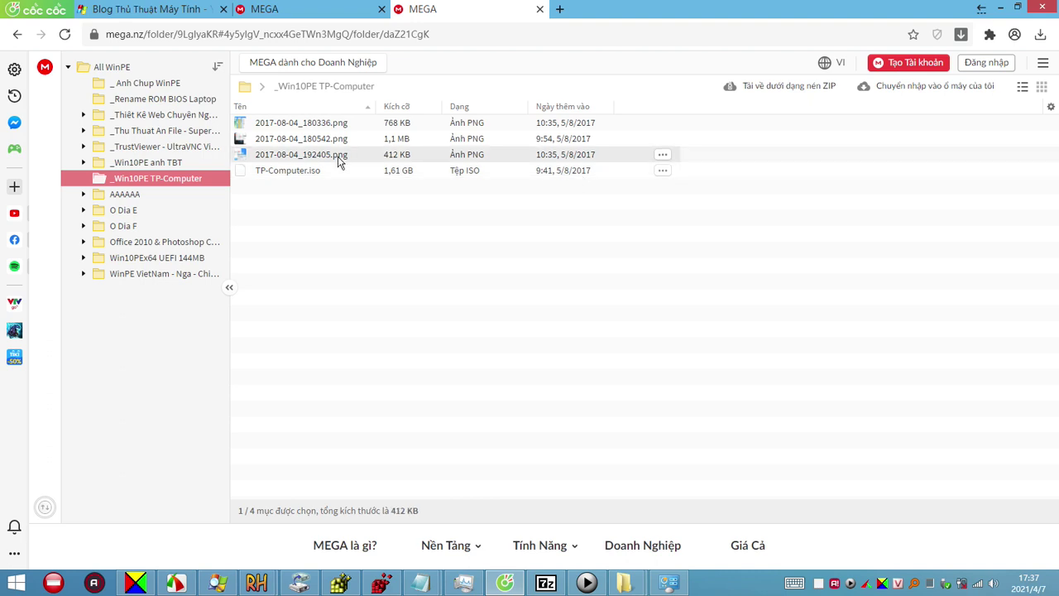
left_click(348, 140)
left_click(355, 124)
left_click(336, 170)
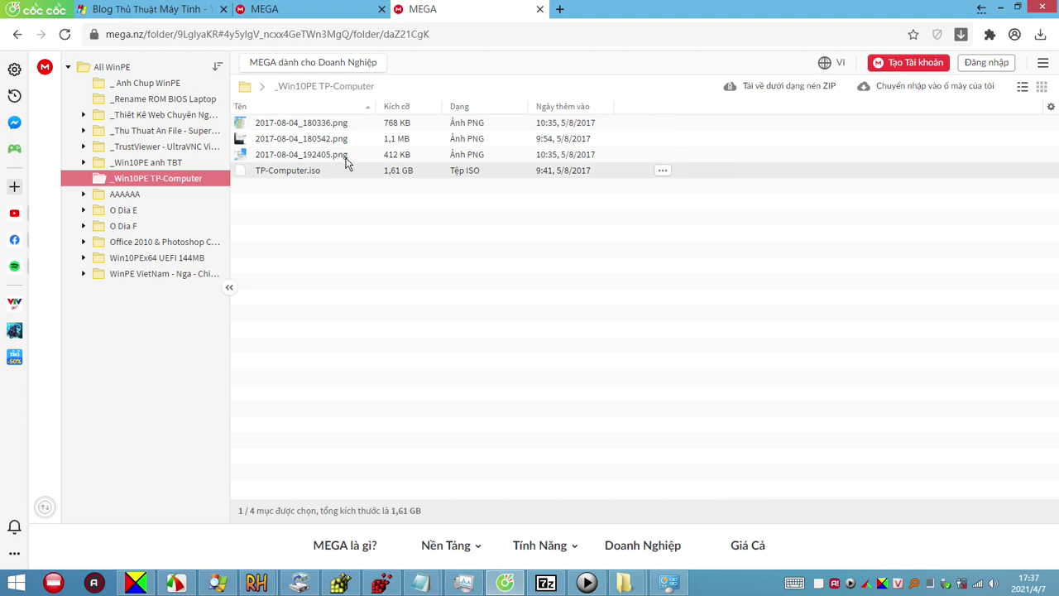
left_click(344, 155)
left_click(349, 139)
left_click(353, 126)
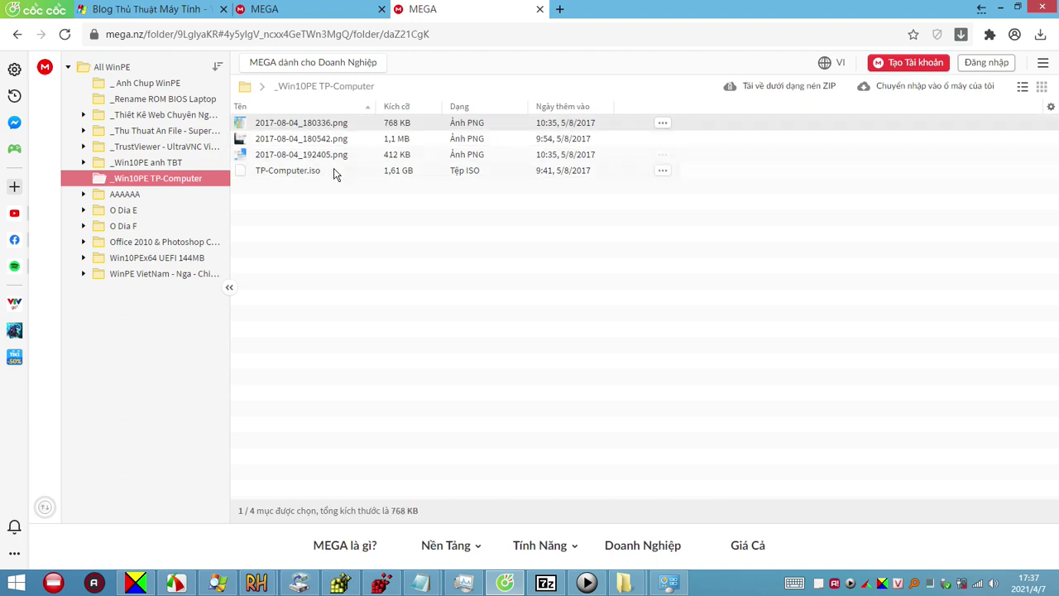
left_click(356, 168)
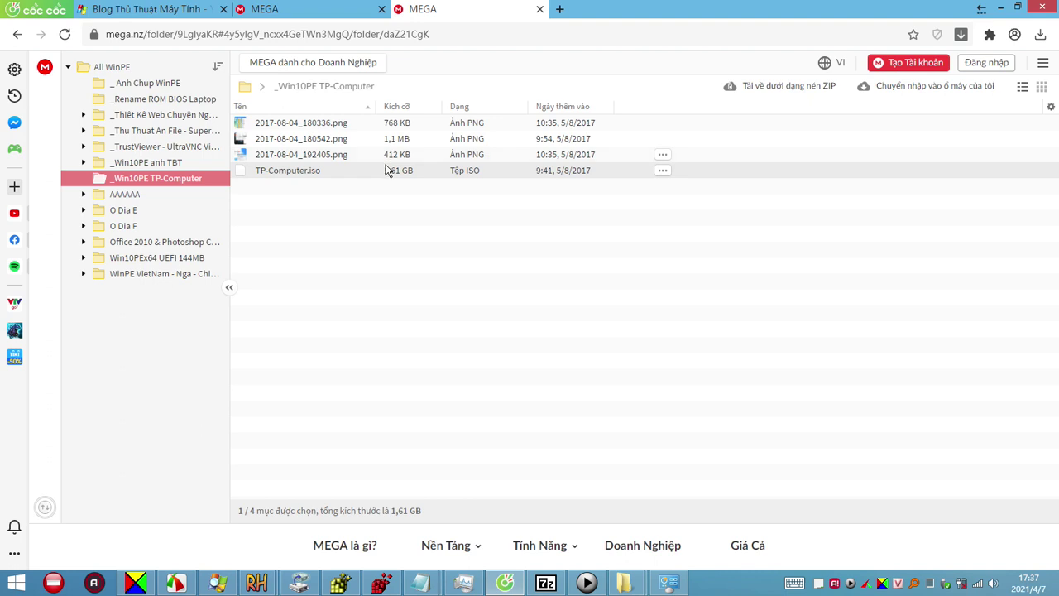
left_click(579, 159)
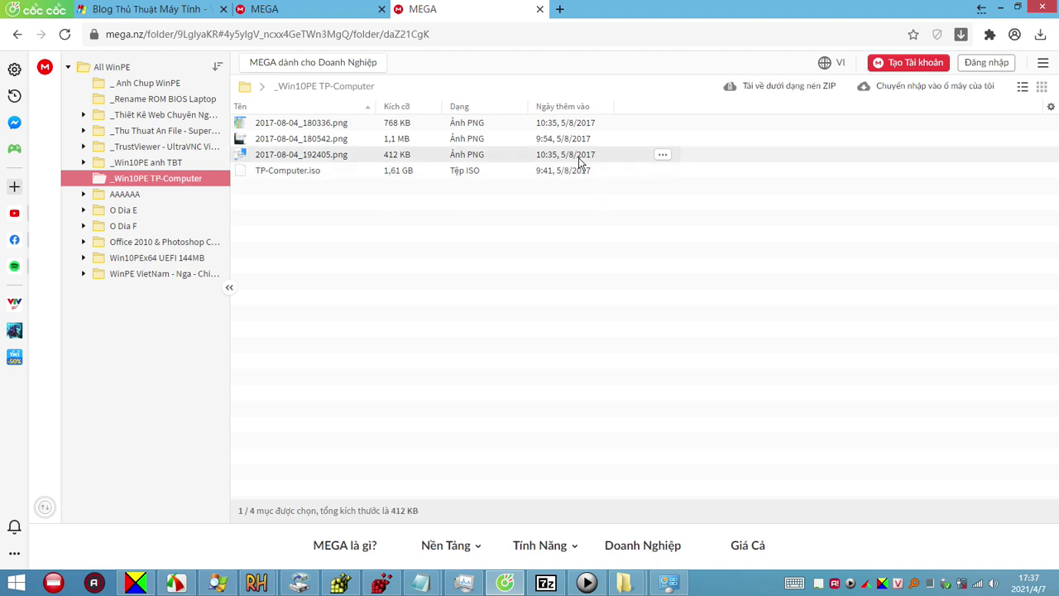
left_click(583, 172)
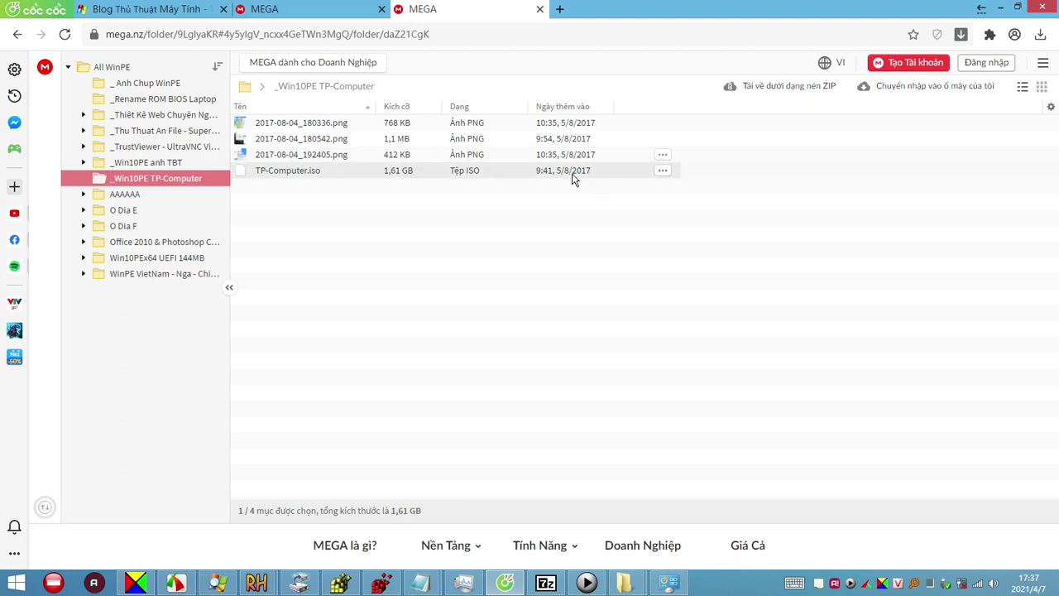
Inspect _Win10PE anh TBT's W10pex64.wim and Ban Quyen PE folders, then return to TP-Computer.iso's 1,61 GB and the blog
left_click(149, 162)
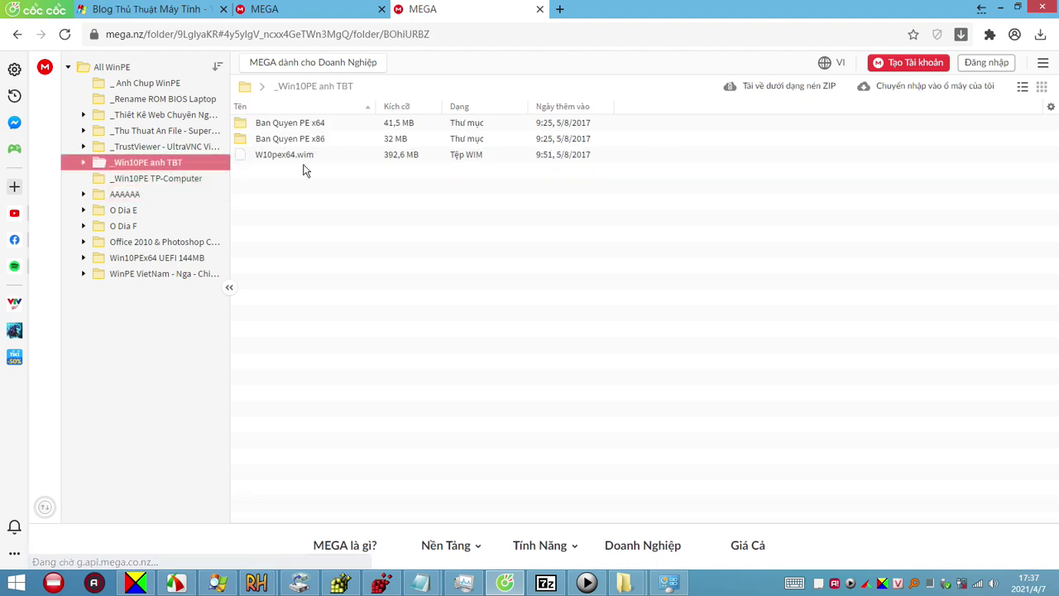
left_click(308, 159)
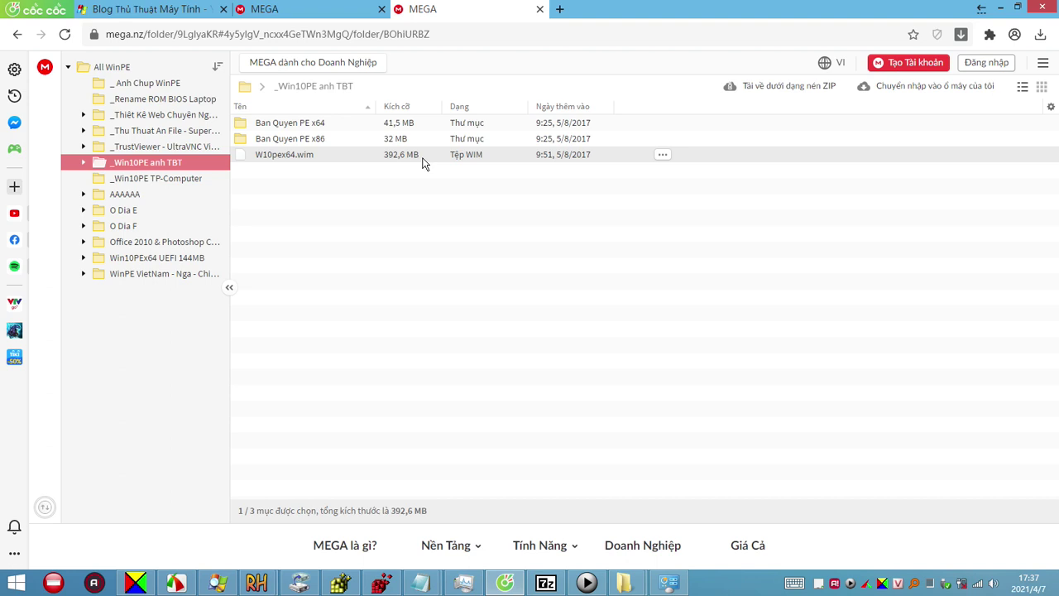
left_click(314, 140)
left_click(310, 124)
left_click(313, 140)
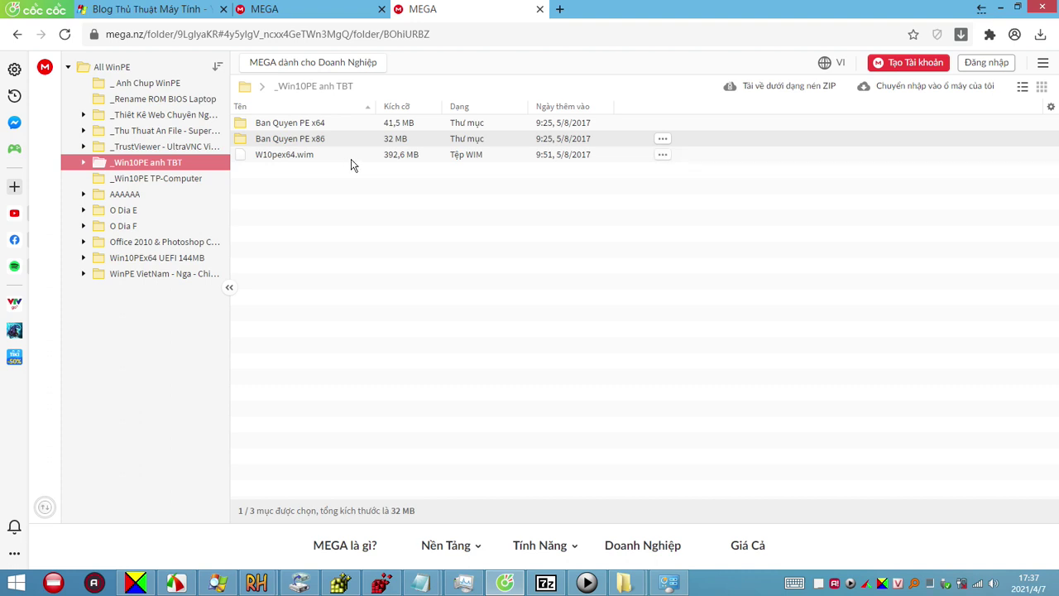
left_click(187, 181)
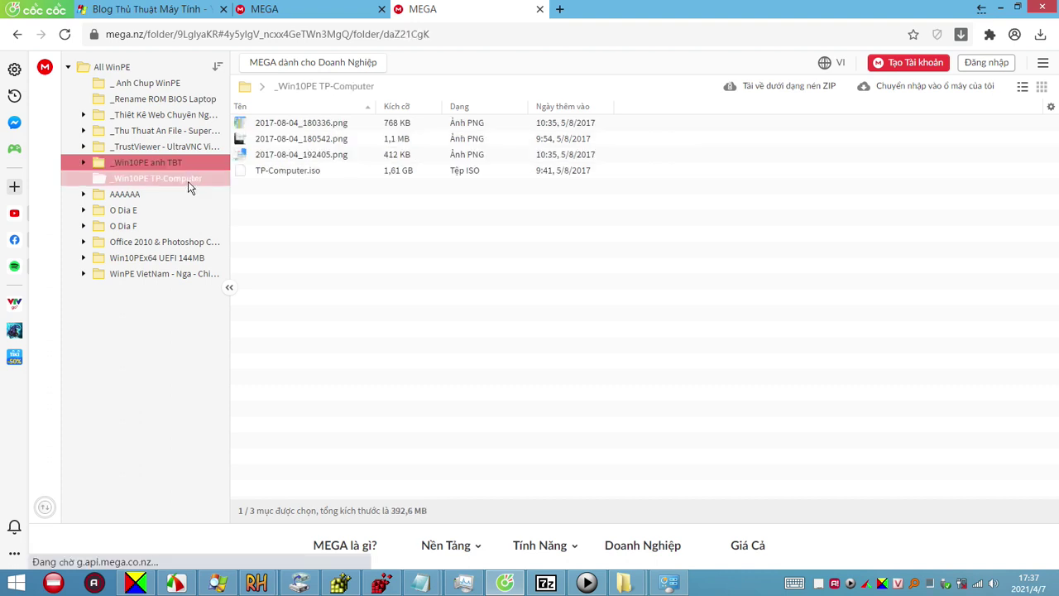
left_click(331, 169)
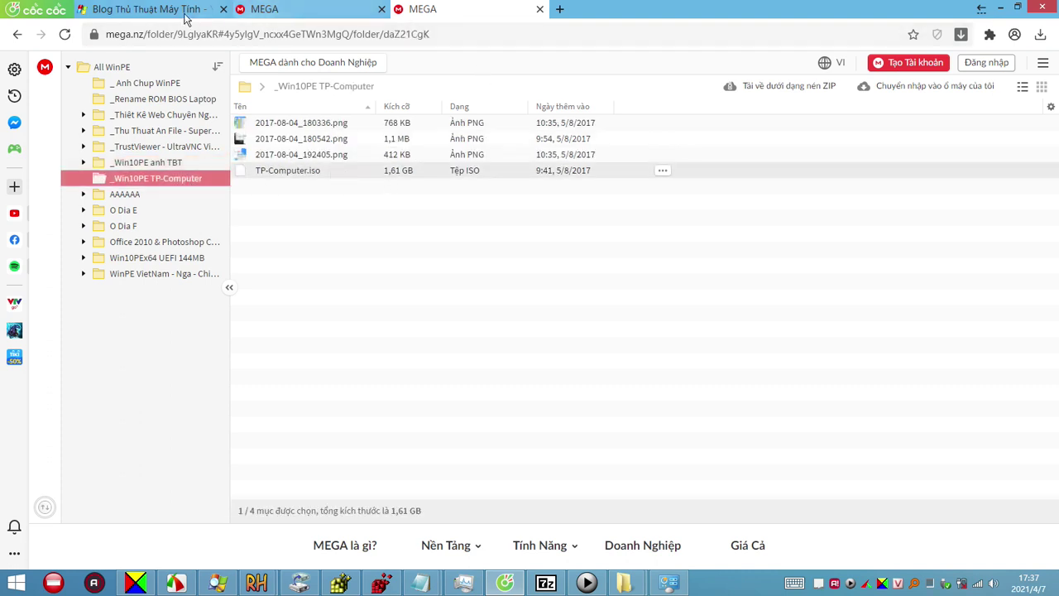
left_click(147, 9)
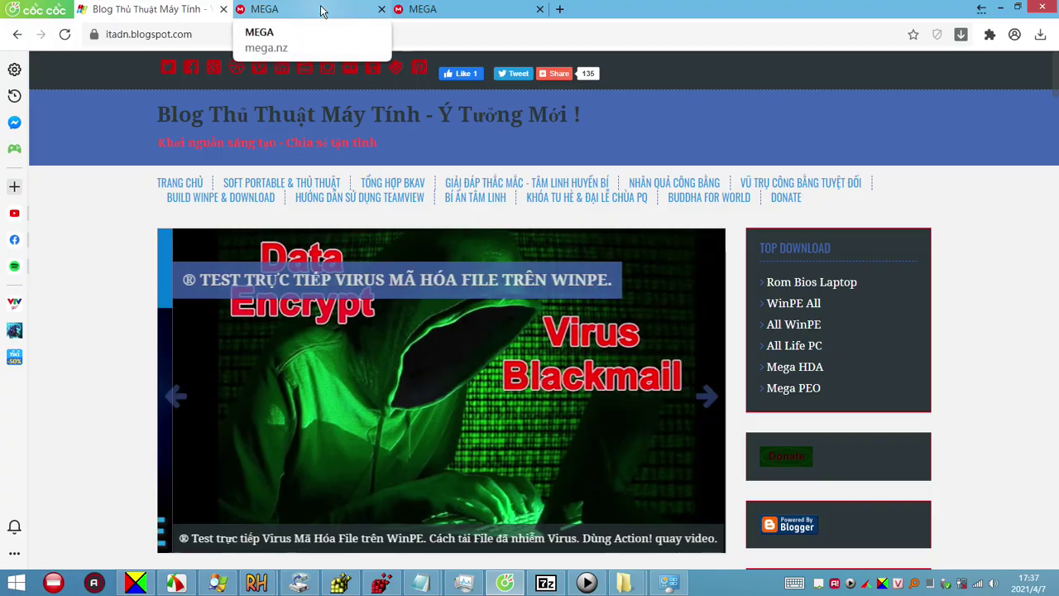
Look through the MEGA folder listings and bring up the System information window
scroll(73, 213, "down", 4)
scroll(73, 213, "down", 13)
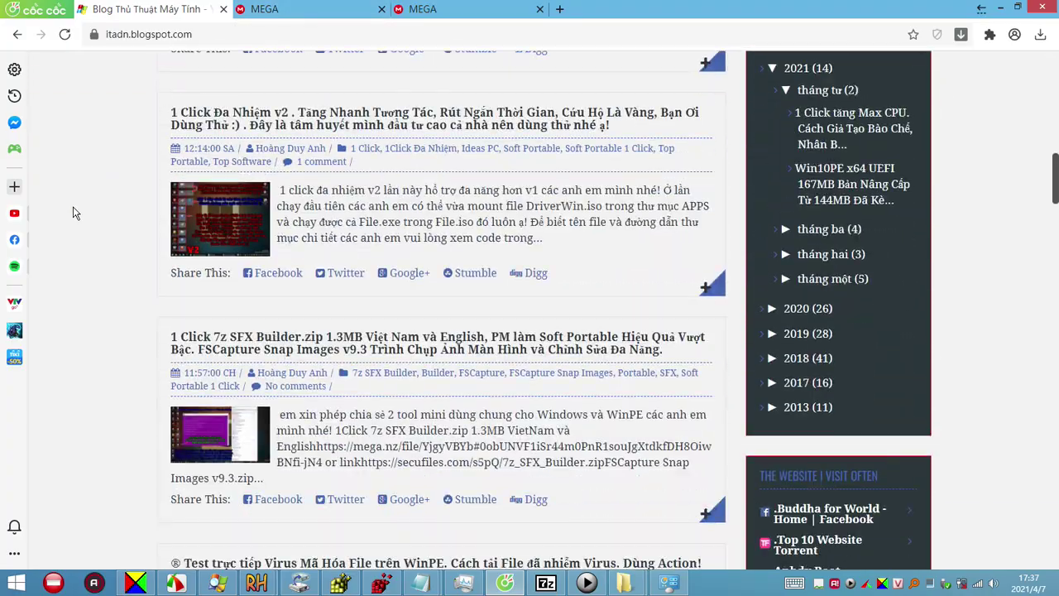
scroll(72, 213, "down", 15)
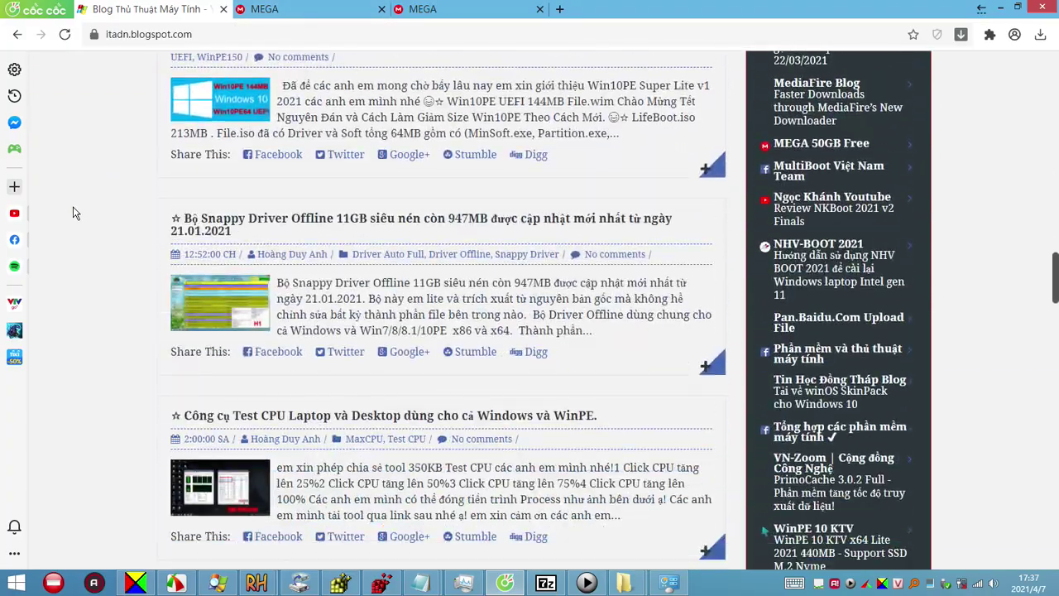
scroll(73, 213, "down", 8)
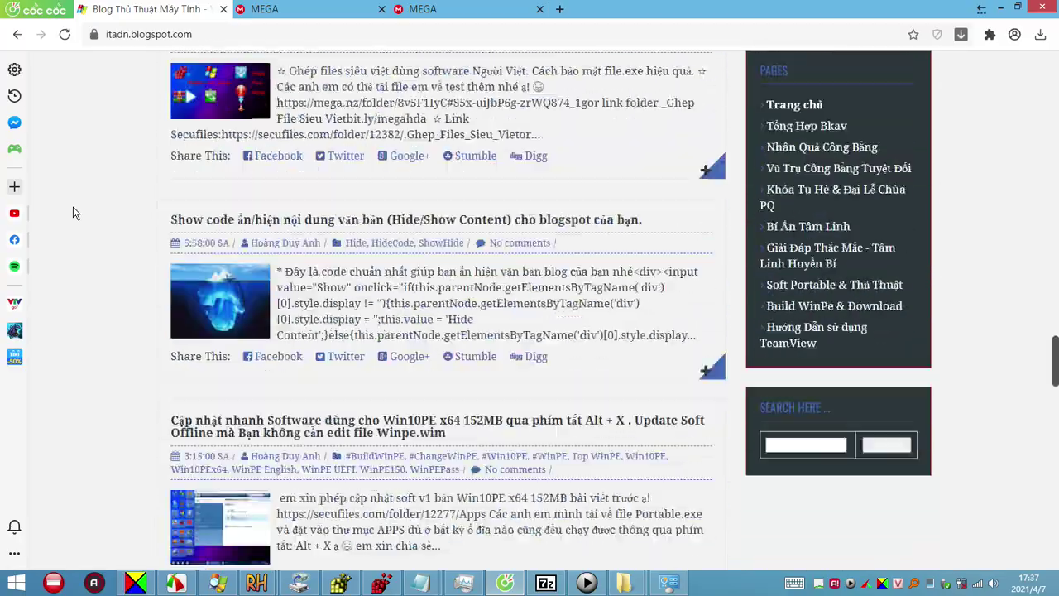
scroll(73, 214, "up", 8)
scroll(73, 213, "up", 20)
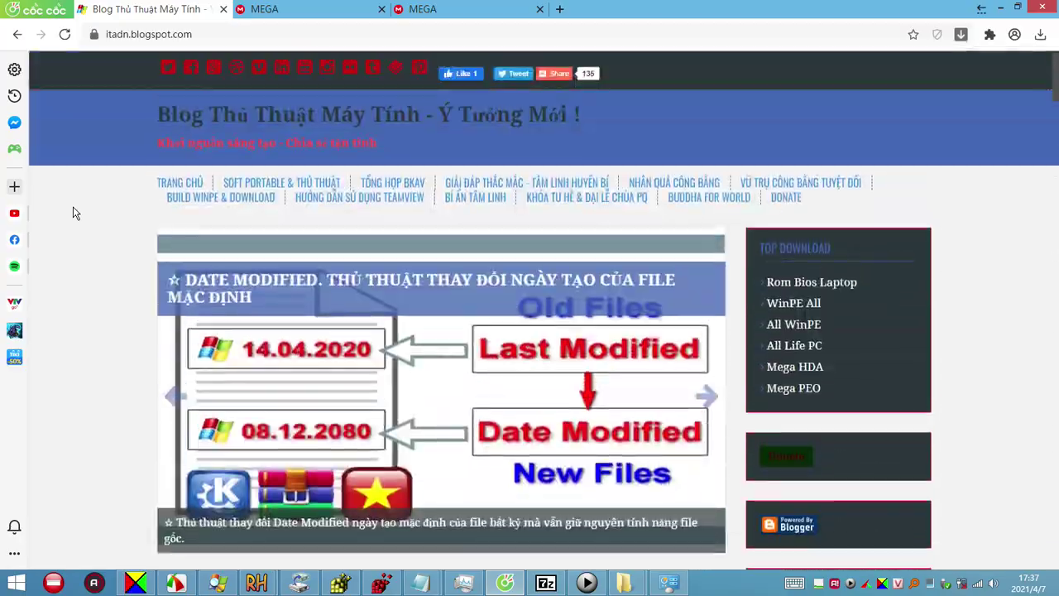
left_click(314, 10)
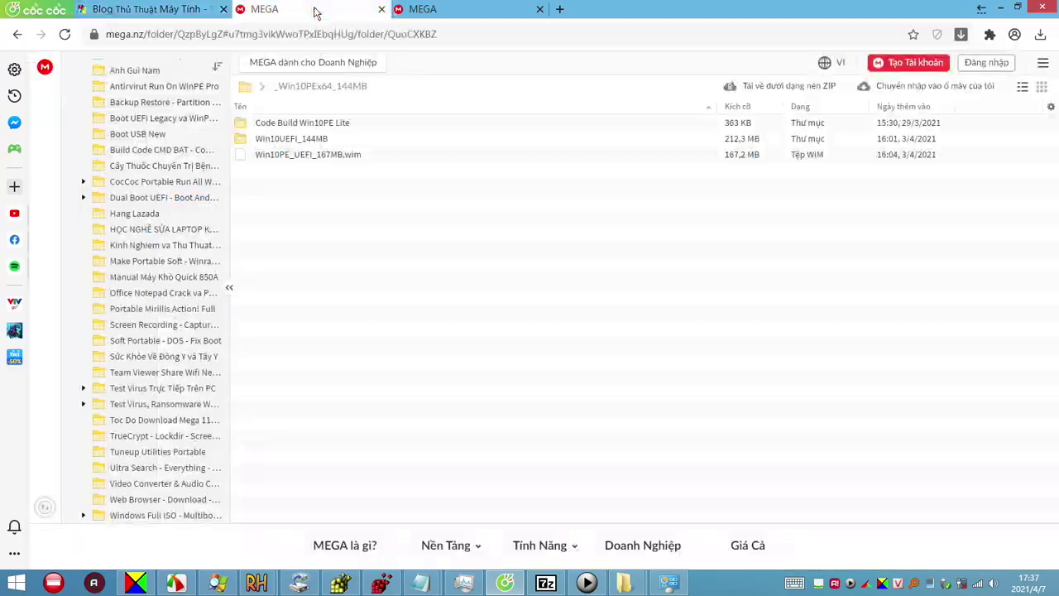
left_click(468, 17)
left_click(672, 584)
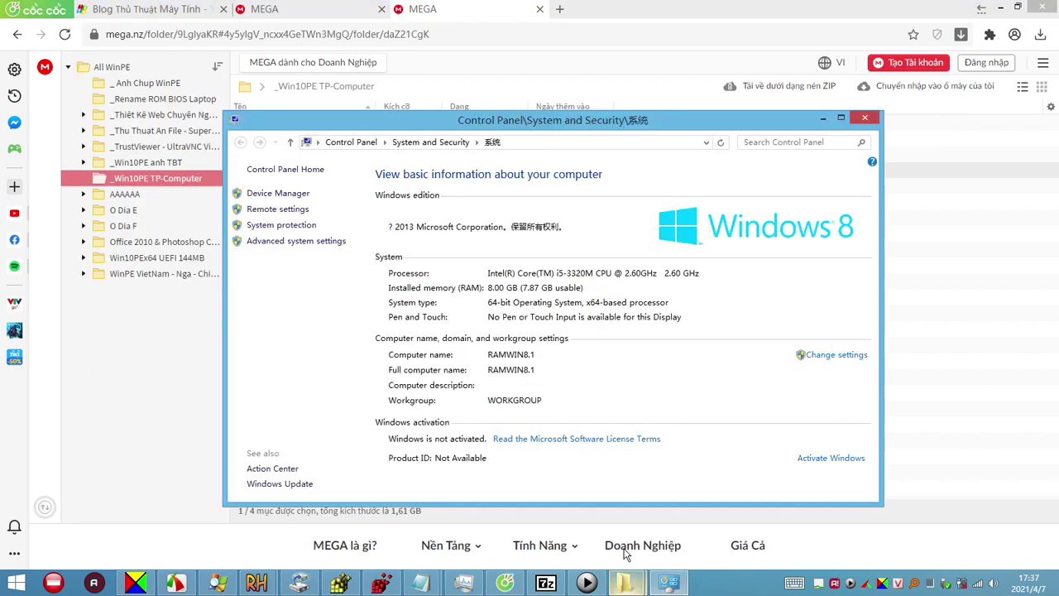
Close both MEGA tabs, then close the Cốc Cốc browser window
mouse_move(624, 583)
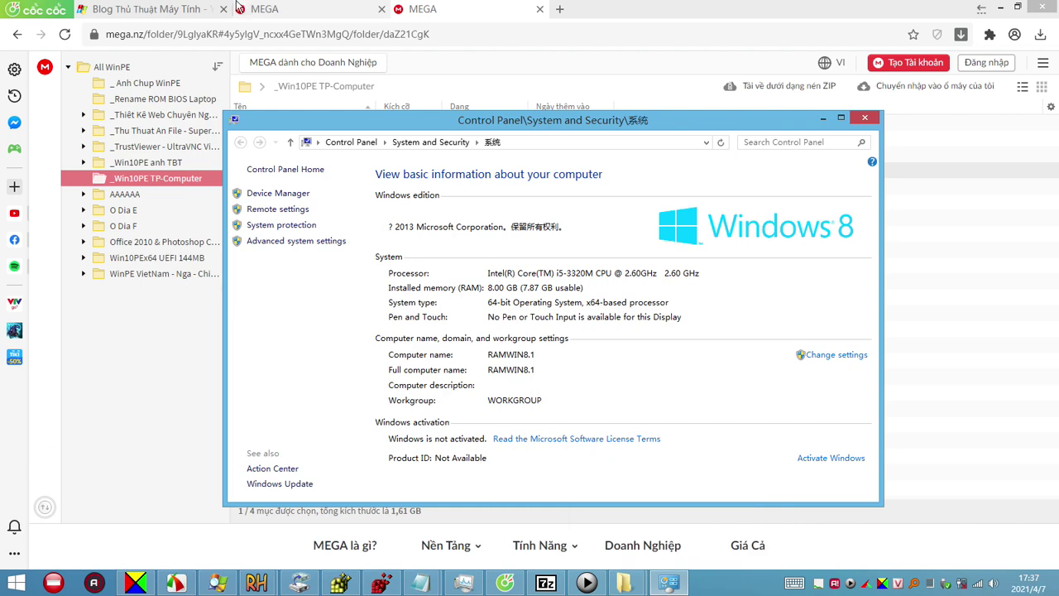
left_click(293, 10)
left_click(204, 9)
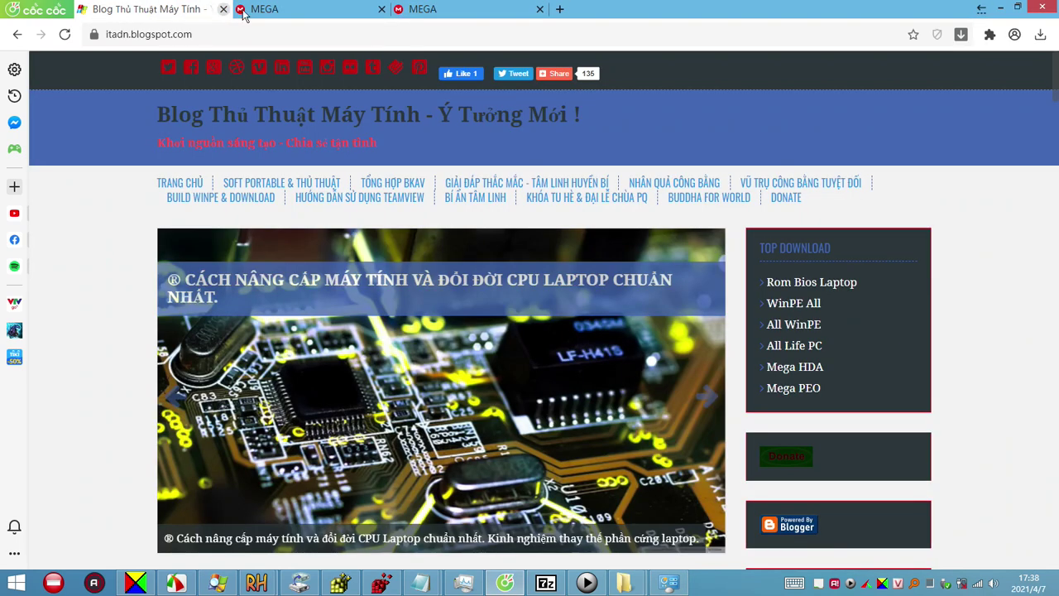
left_click(314, 10)
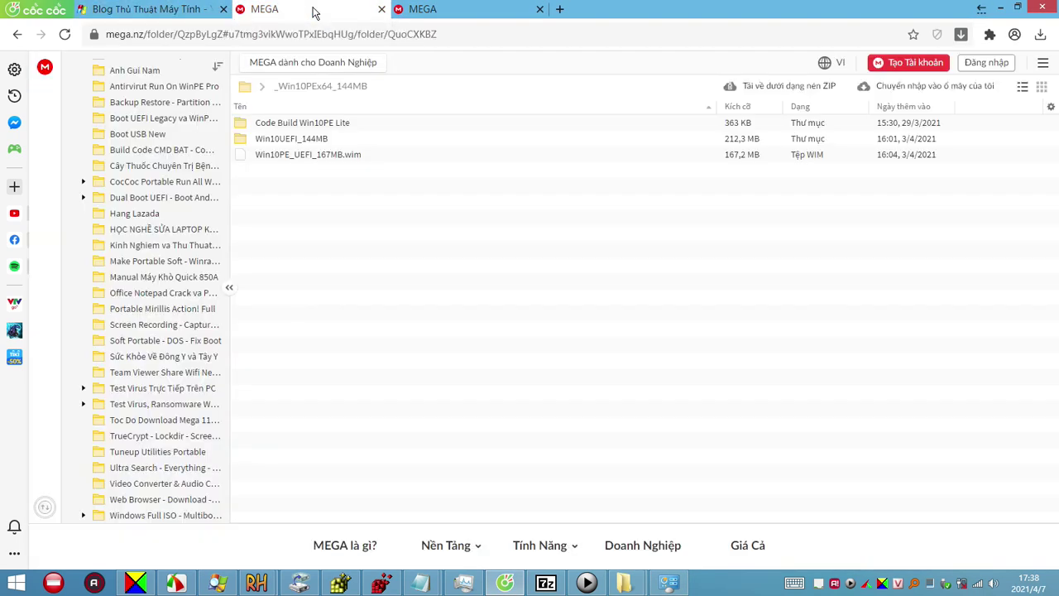
left_click(455, 10)
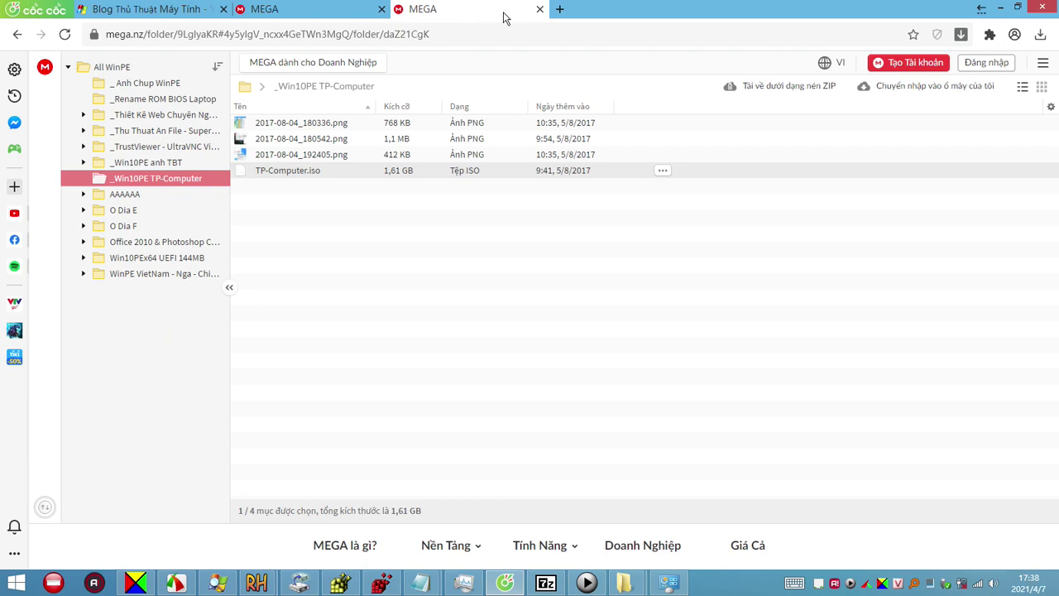
left_click(539, 10)
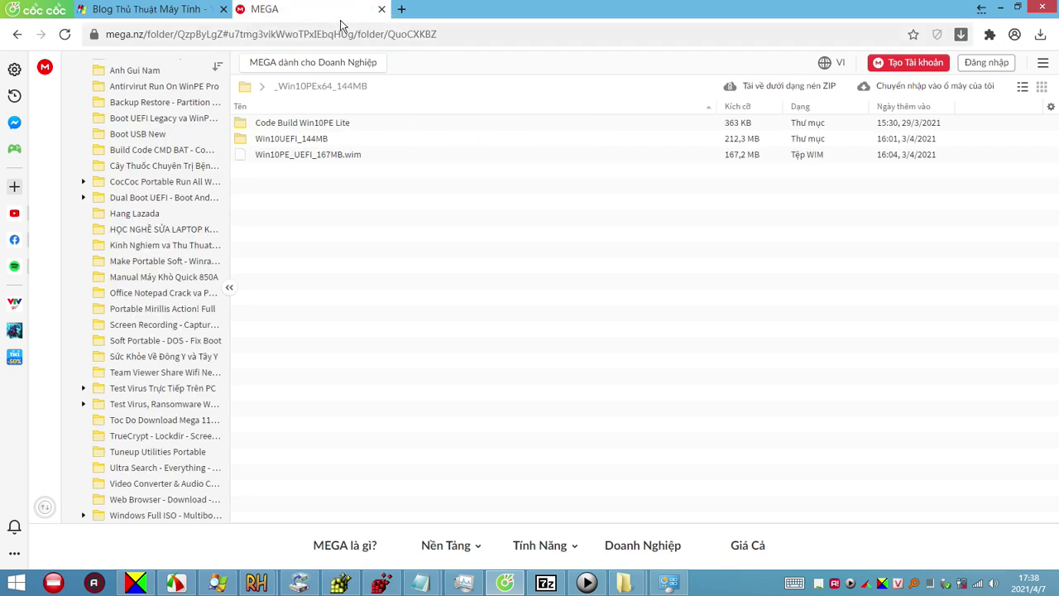
left_click(382, 9)
left_click(1042, 7)
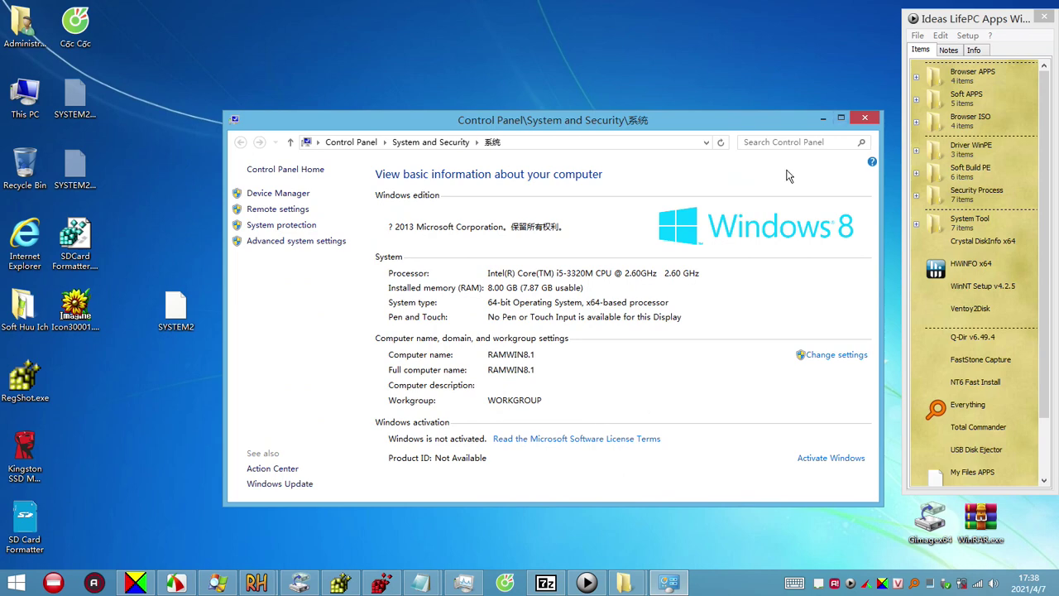
In Registry Workshop, open Find from the AAAAAAAAAA hive key's context menu
left_click(379, 581)
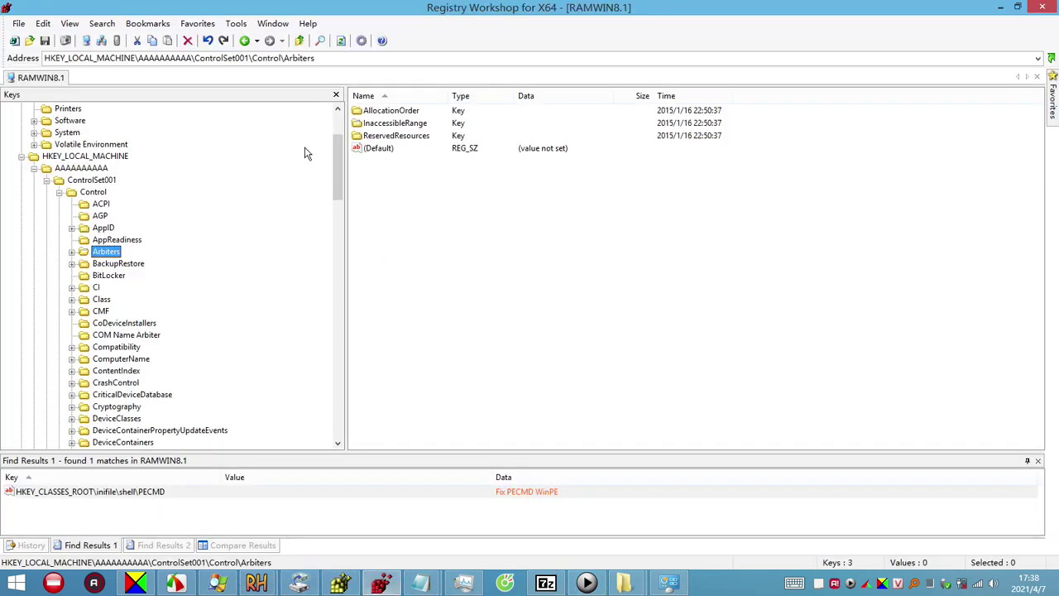
left_click(92, 169)
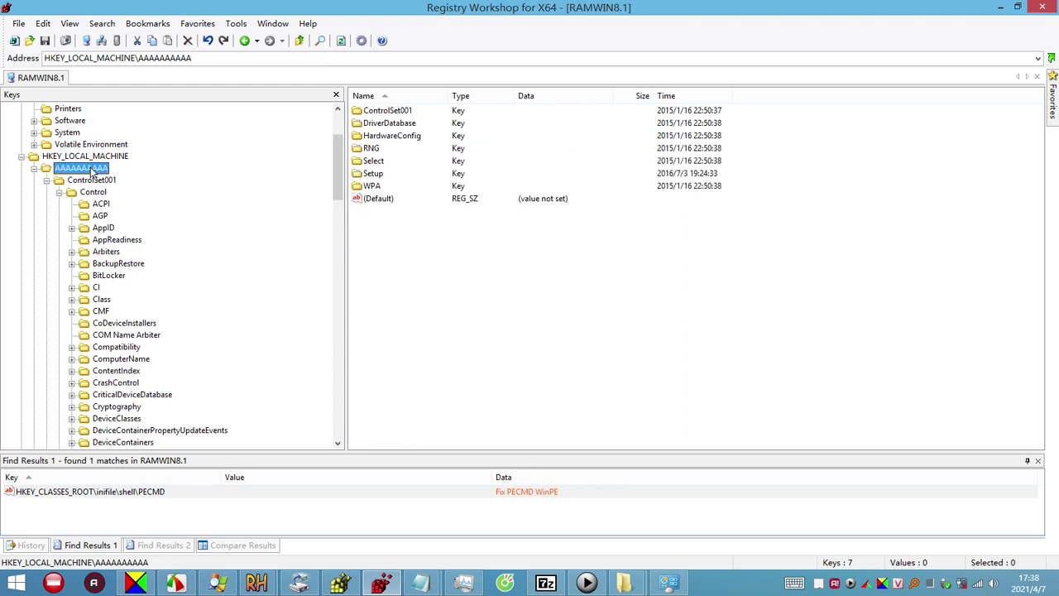
right_click(91, 170)
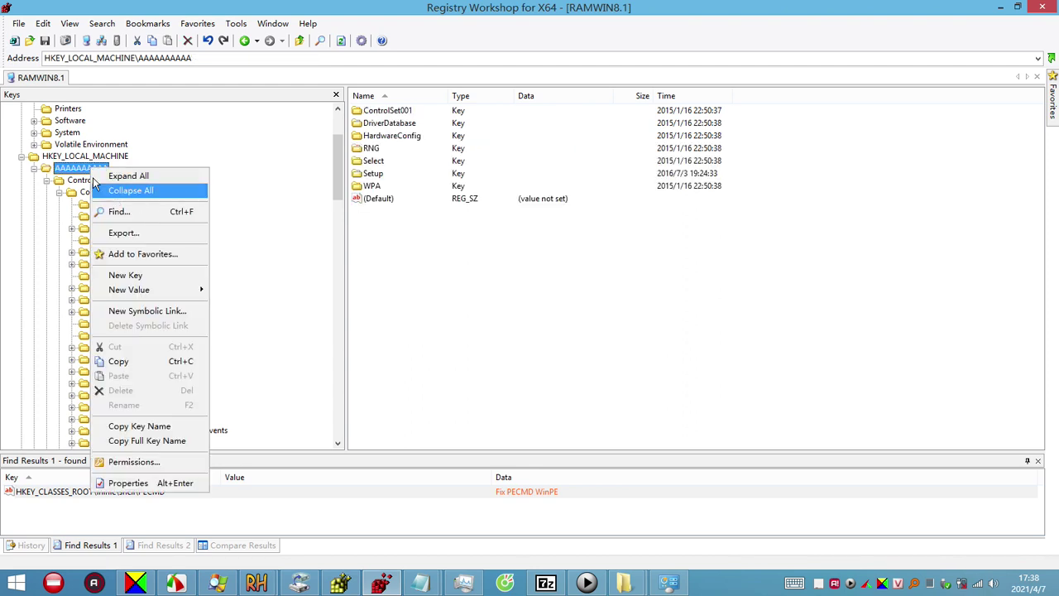
left_click(83, 179)
right_click(85, 169)
left_click(120, 211)
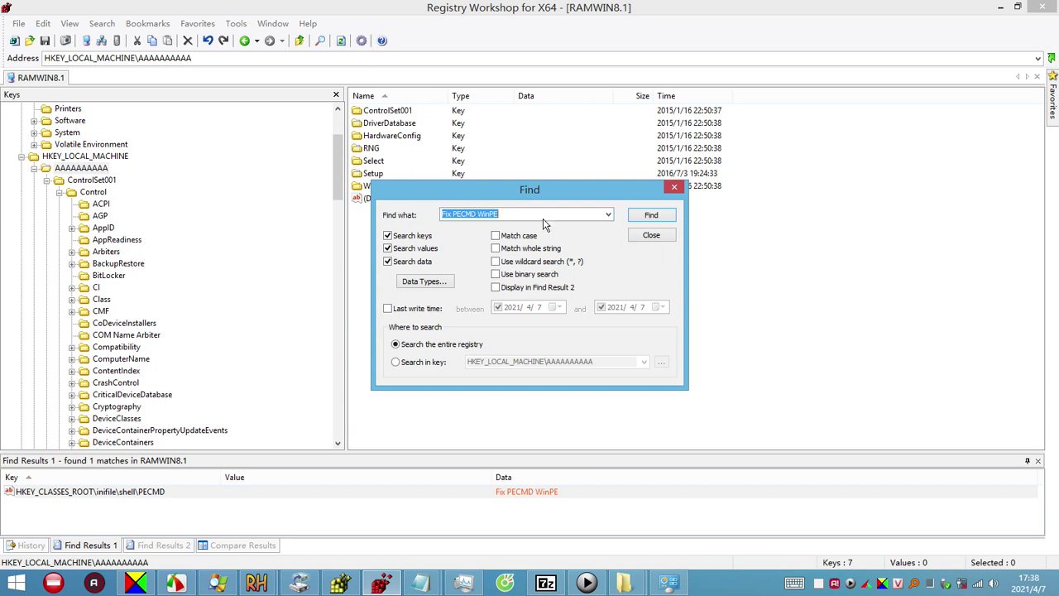
Search for RAMWIN8.1, then enlarge the results pane and Key column to show all 14 matches
type("RAM")
left_click(907, 585)
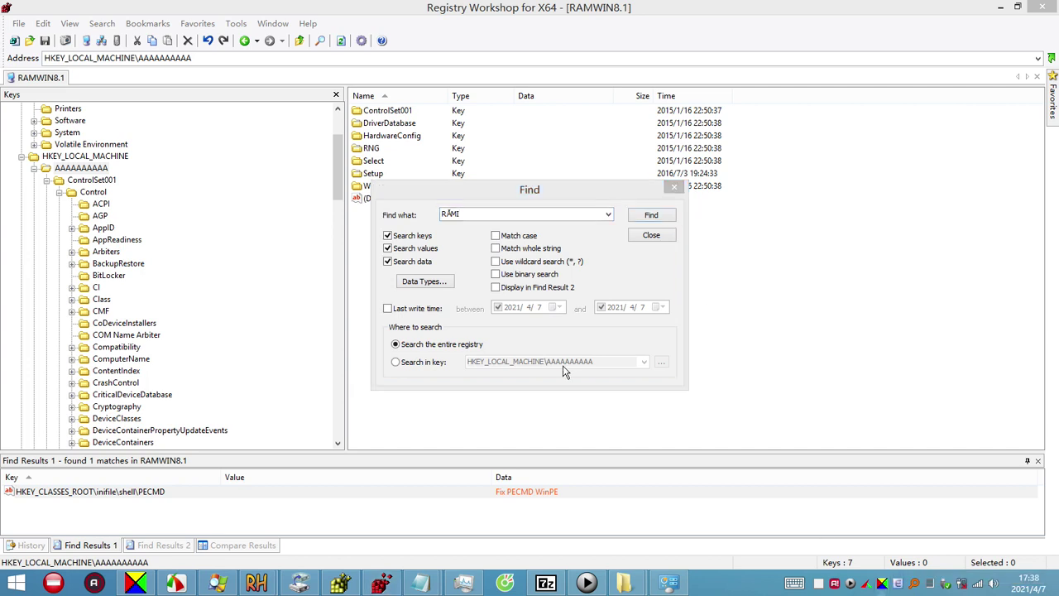
left_click(400, 214)
type("RAMWIN")
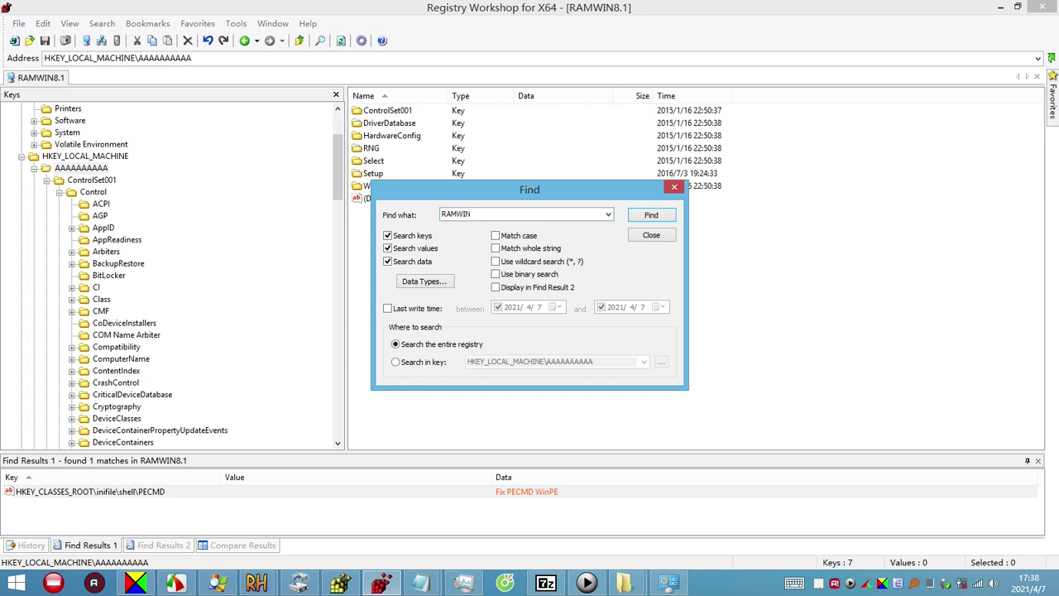
type("8.1")
key("Return")
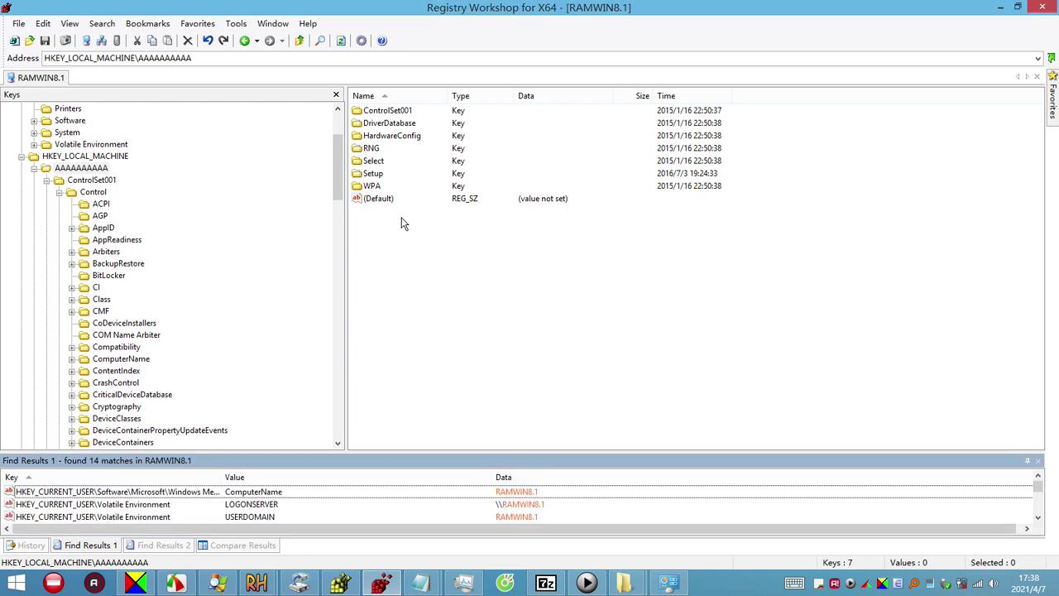
left_click_drag(403, 454, 416, 232)
left_click_drag(222, 258, 329, 259)
left_click(367, 278)
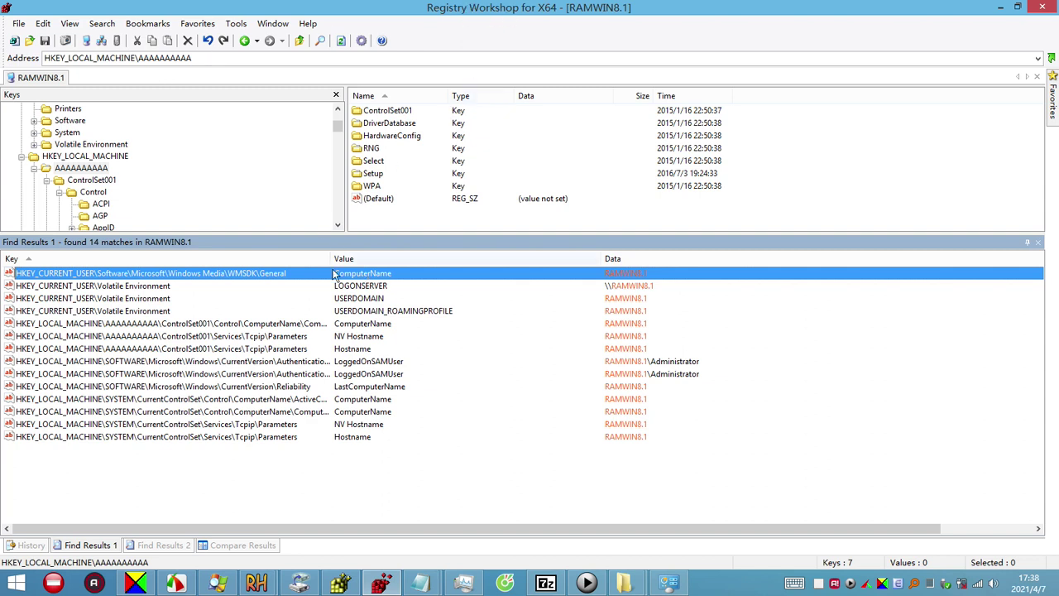
Close This PC and launch Registry Editor with REGEDIT from the Run box
key("super+e")
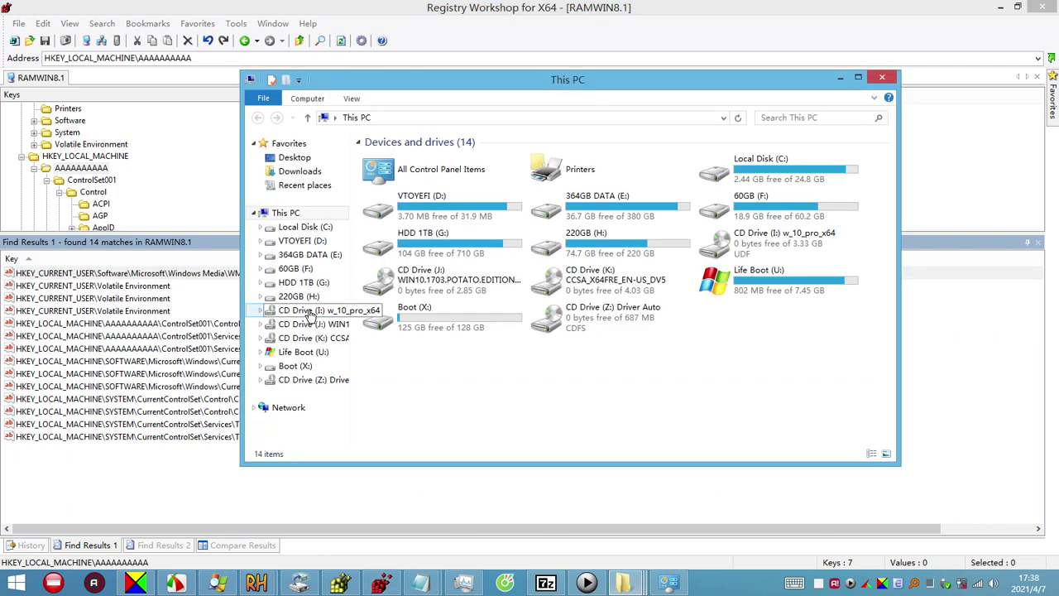
left_click(882, 77)
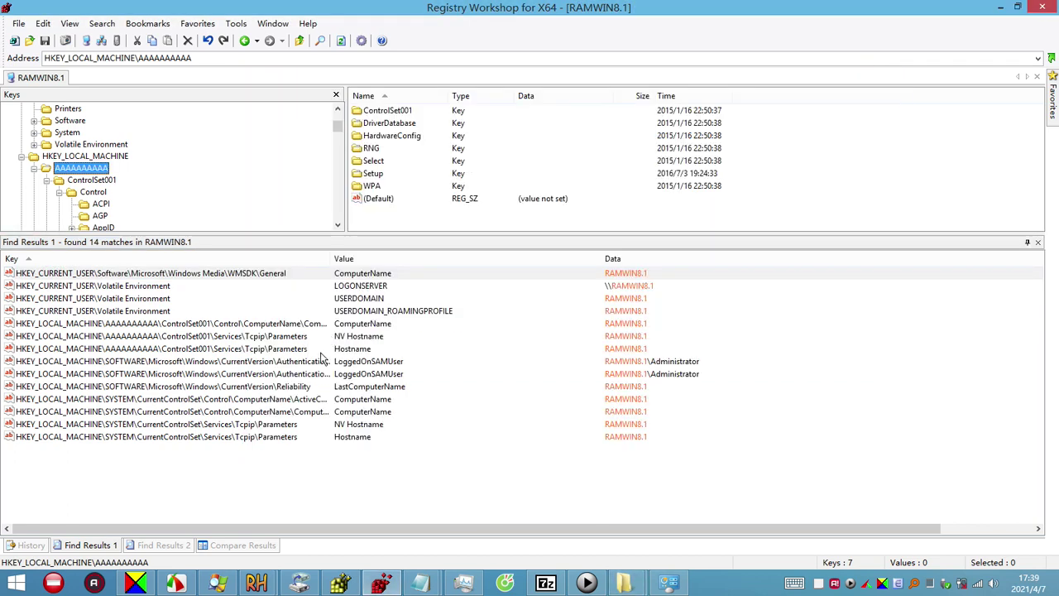
key("super+r")
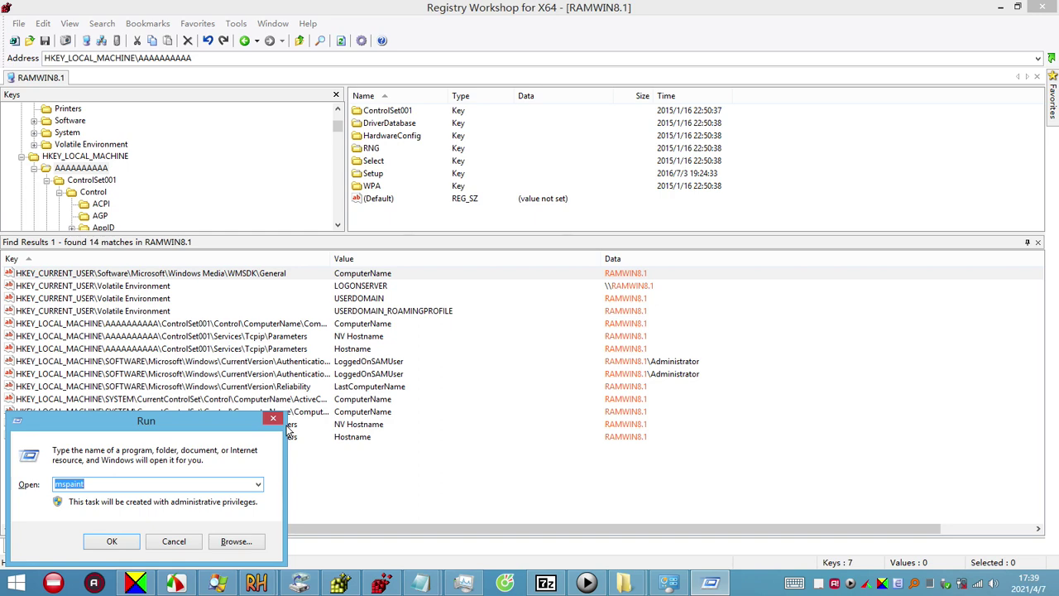
type("REGEDIT")
key("Return")
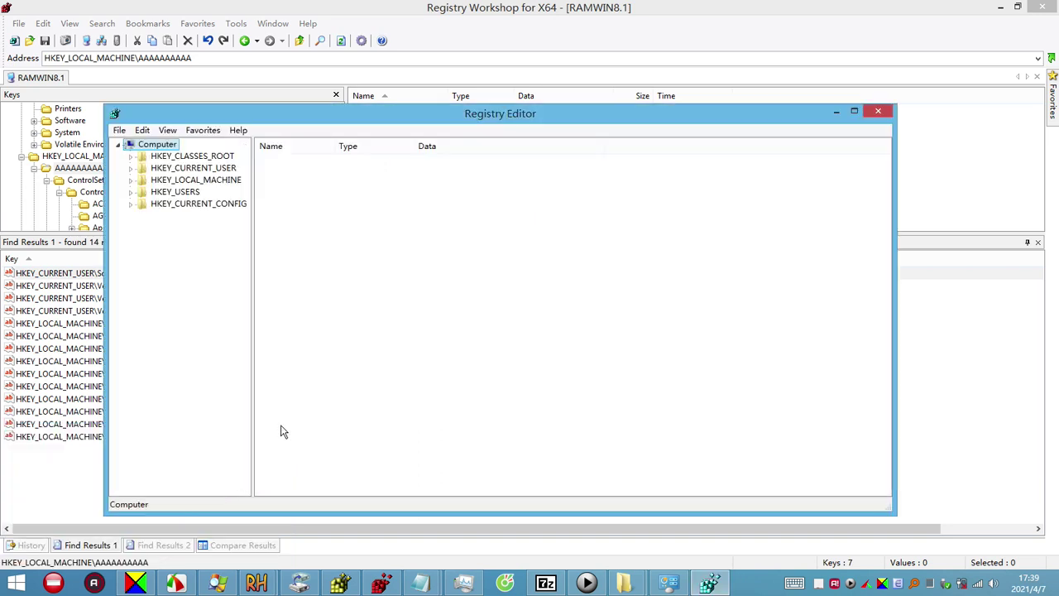
Search Registry Editor for RAMWIN8.1 and widen the key tree to read key names
left_click(59, 325)
key("ctrl+f")
key("ctrl+c")
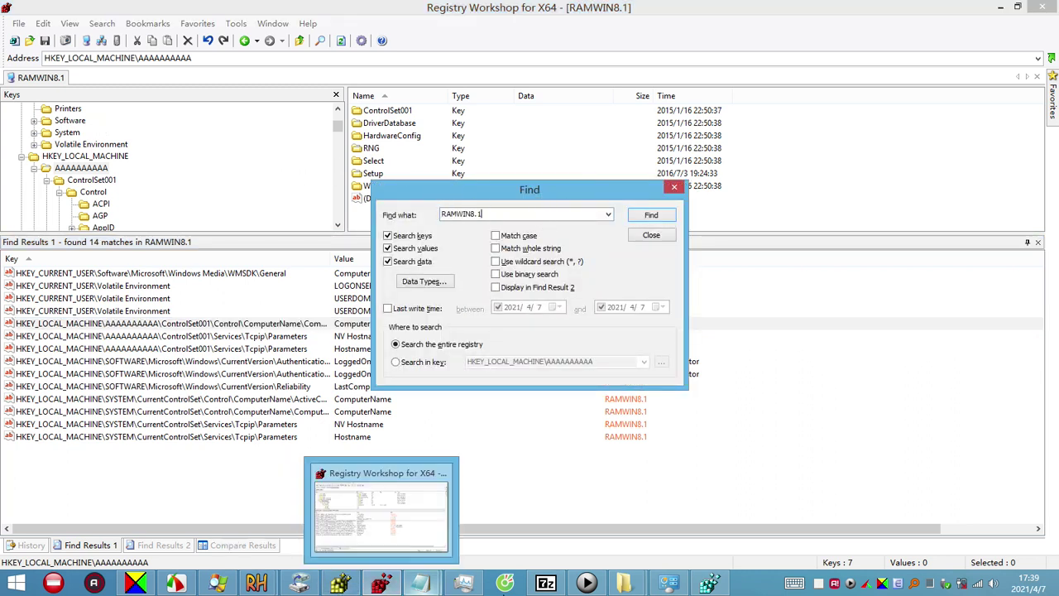
left_click(710, 583)
key("ctrl+f")
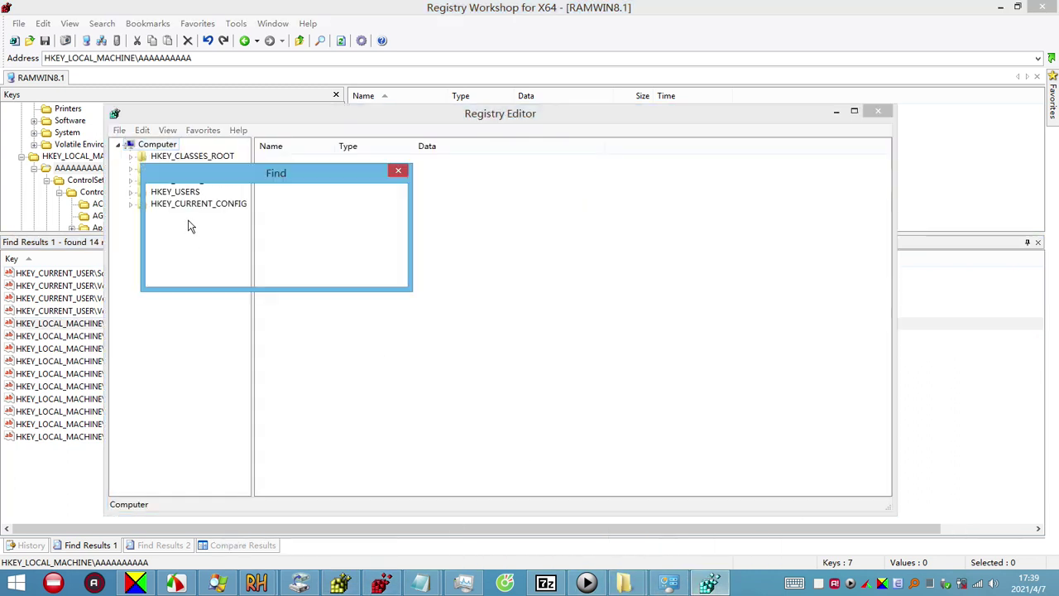
key("ctrl+v")
left_click(379, 197)
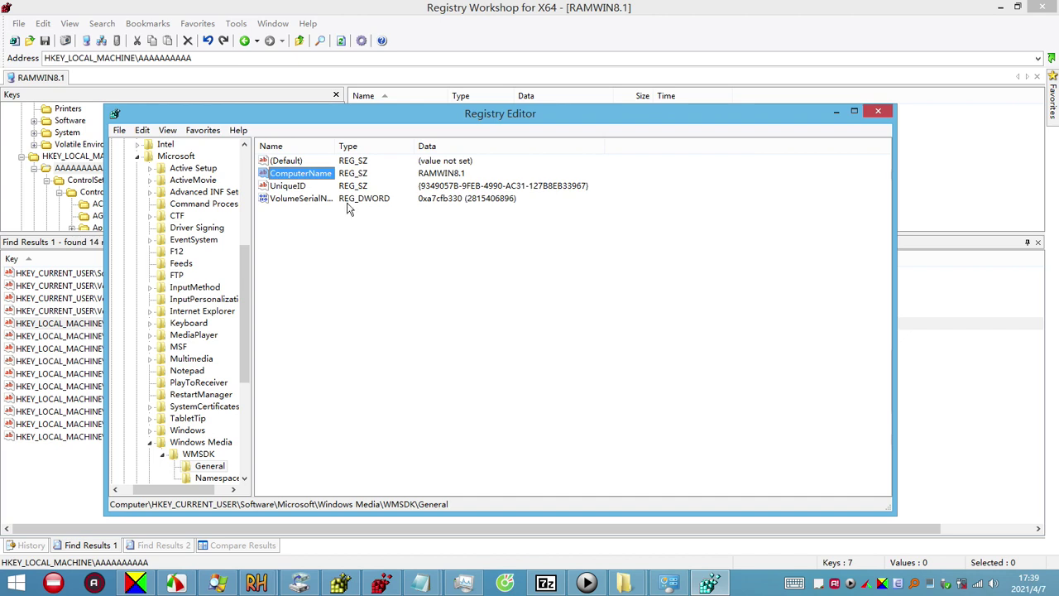
left_click_drag(252, 237, 297, 241)
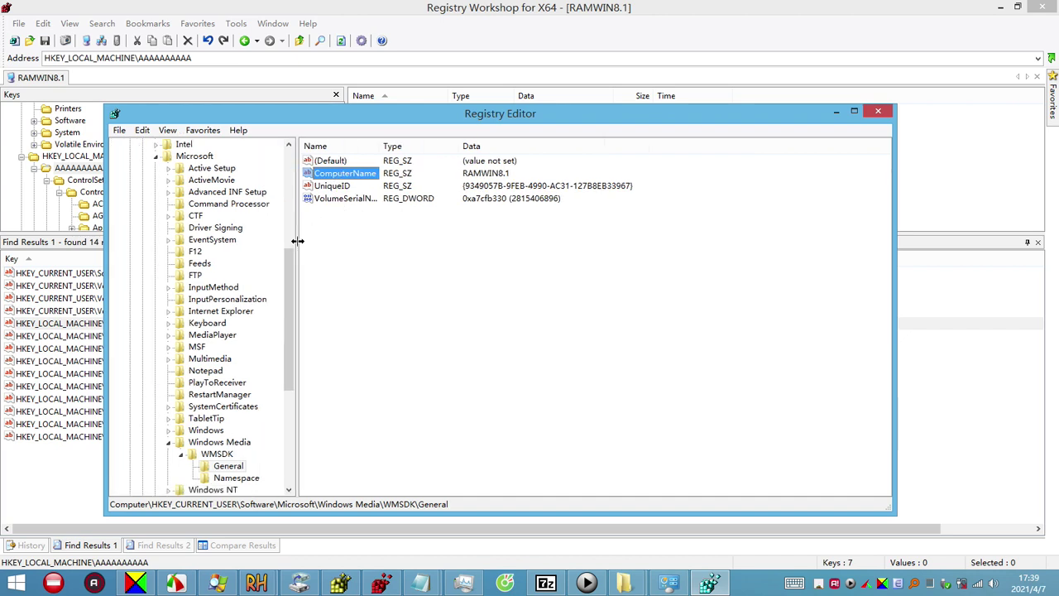
Check the computer name in This PC's System properties, then minimise that window
left_click(1054, 586)
right_click(15, 90)
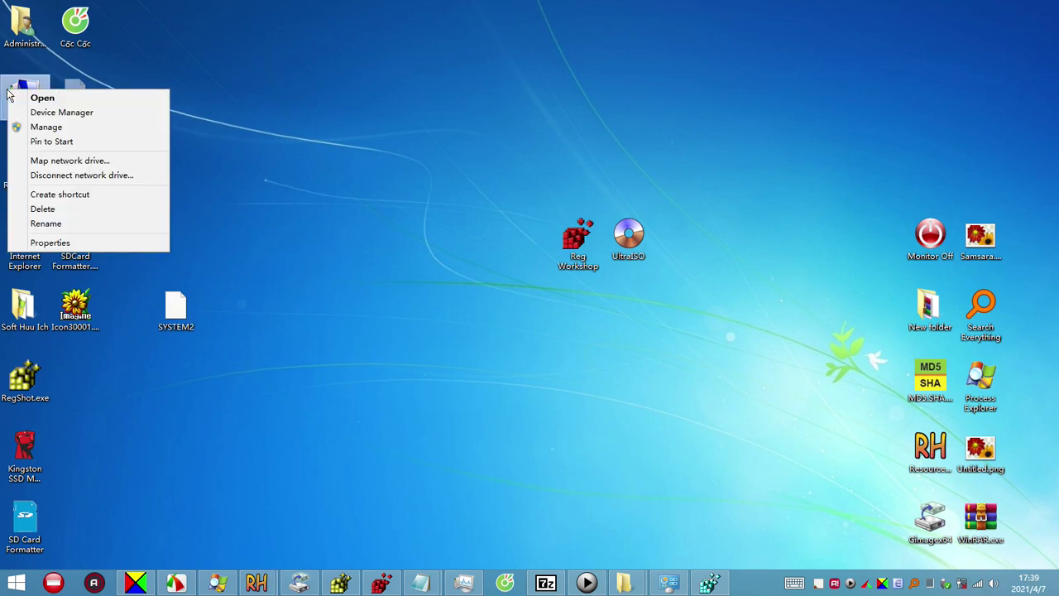
left_click(42, 240)
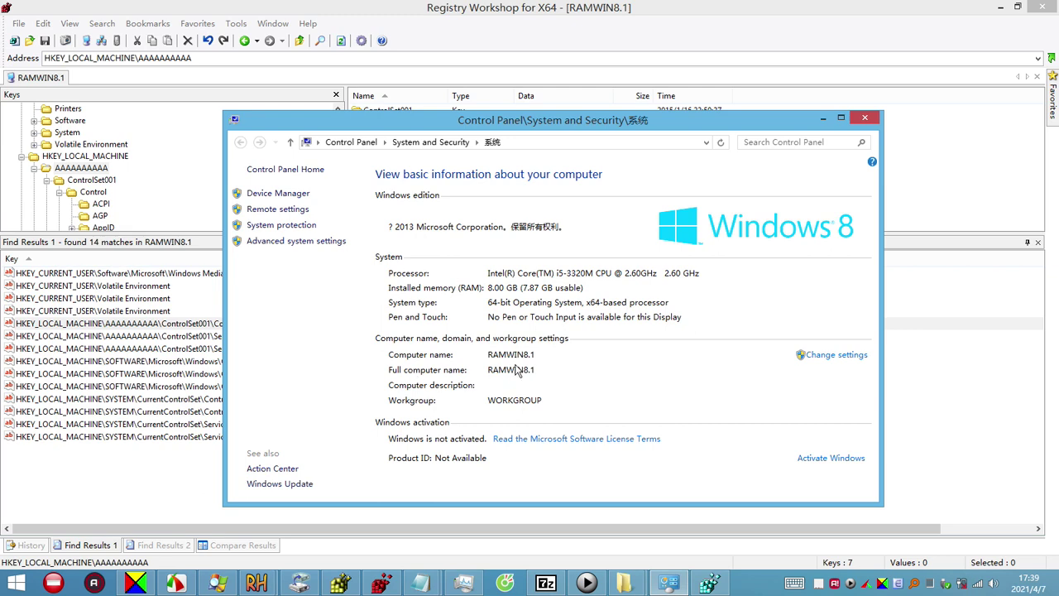
left_click(822, 118)
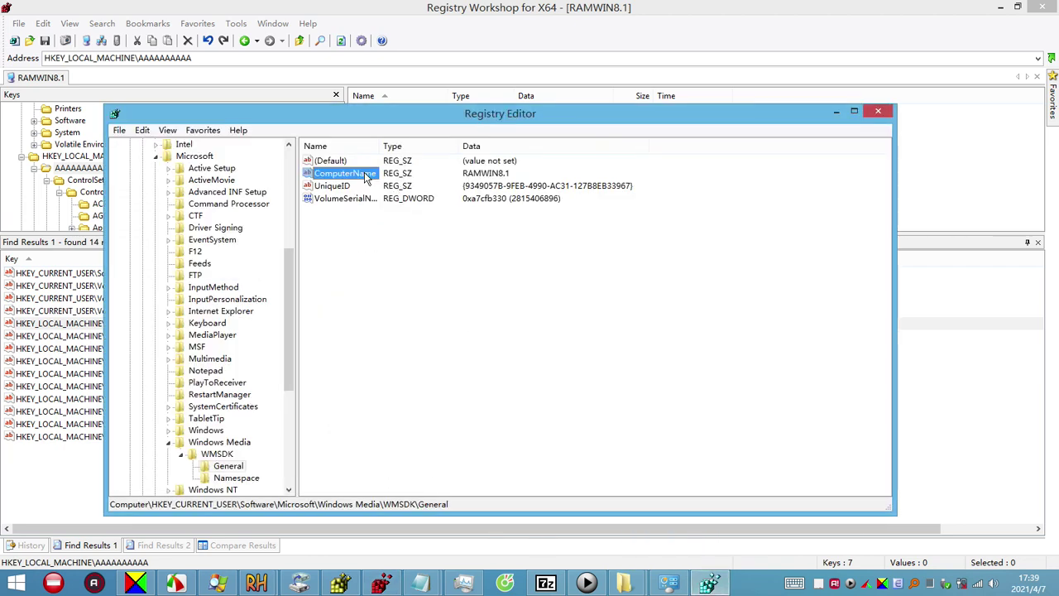
Edit the ComputerName value data and confirm the change
double_click(367, 174)
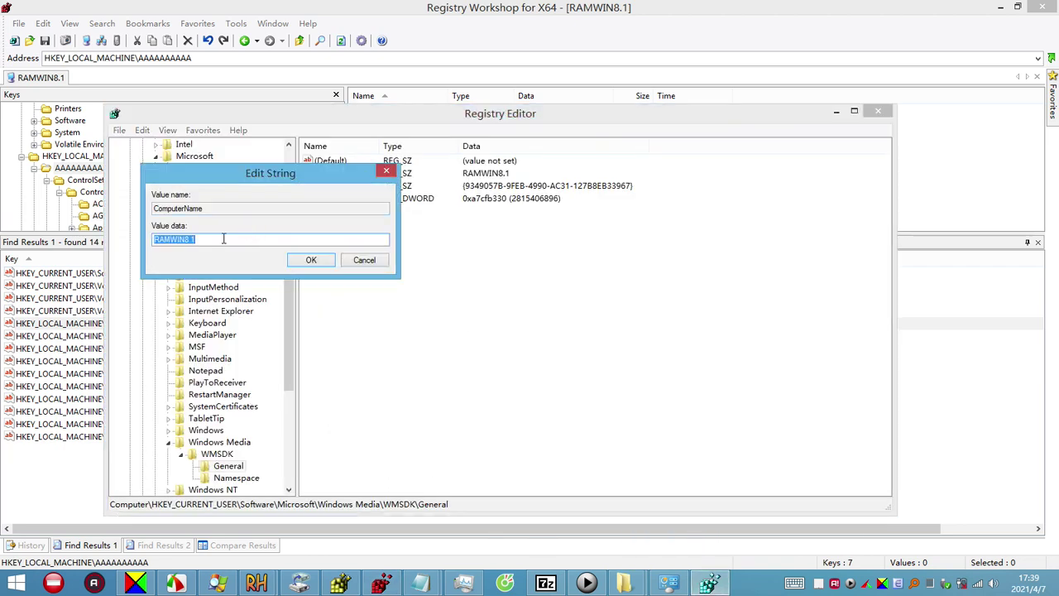
type("t")
left_click(298, 263)
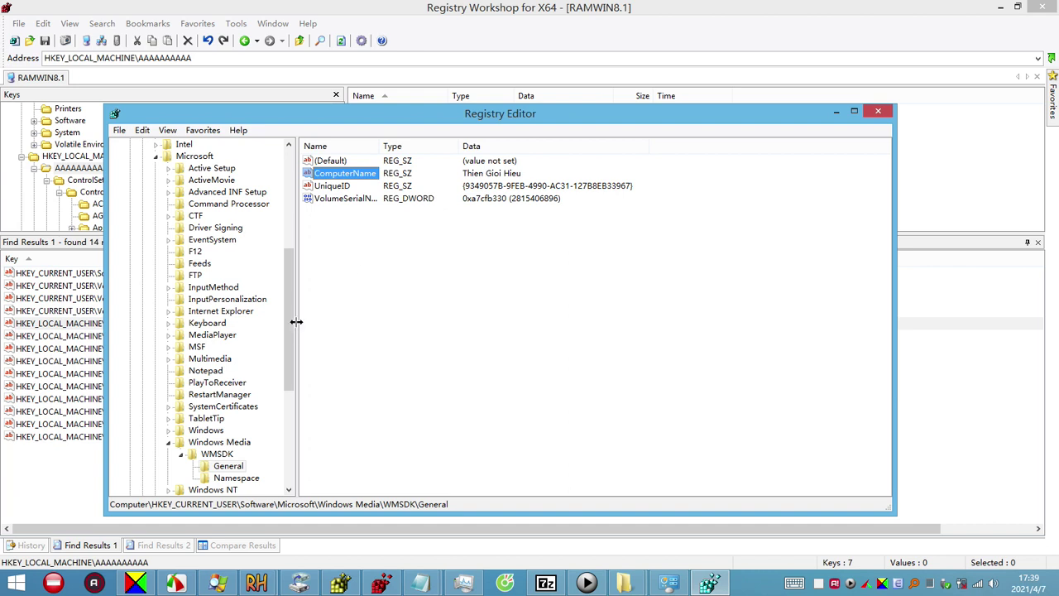
Jump to the next RAMWIN8.1 match, widen the Name column, and return to Workshop's results
key("v")
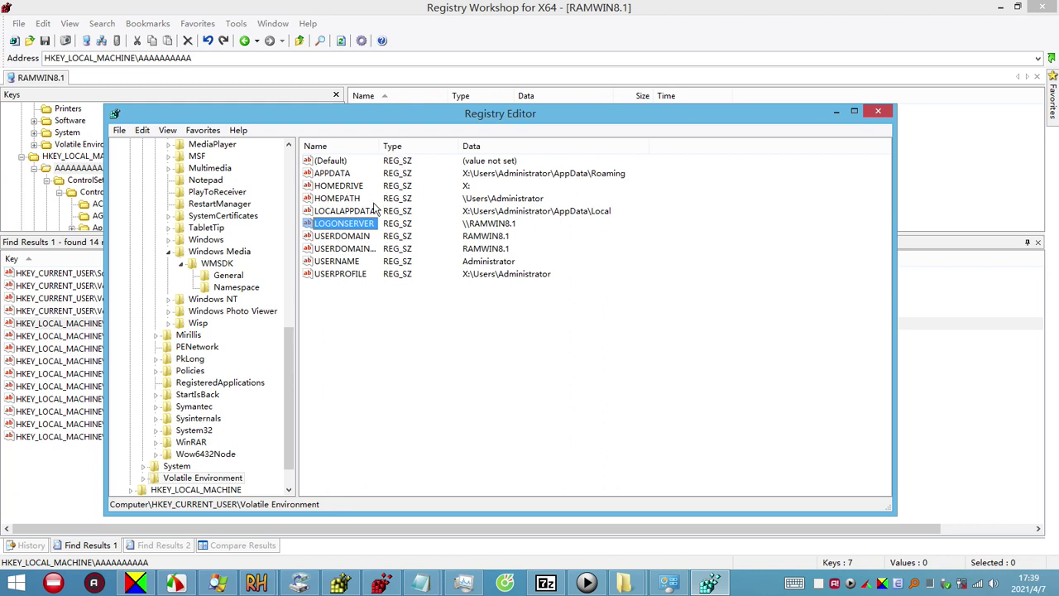
left_click_drag(380, 149, 444, 160)
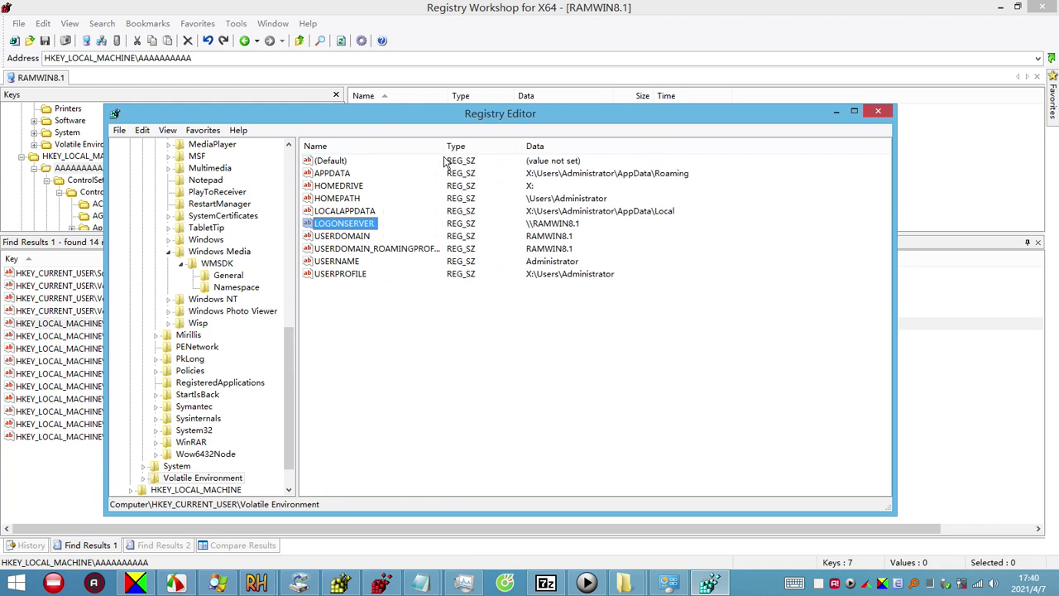
left_click(53, 471)
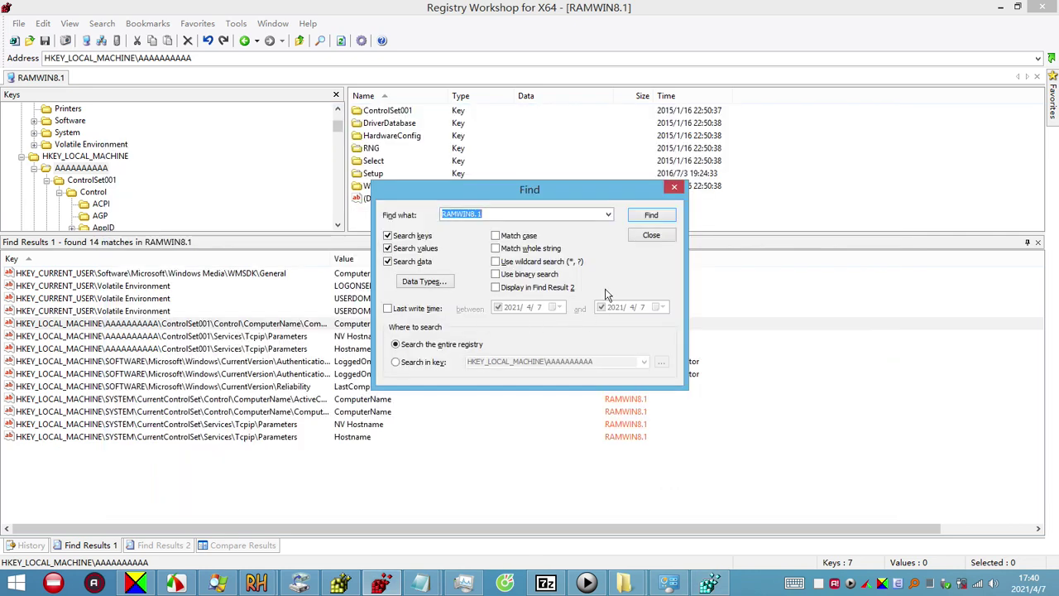
Replace RAMWIN8.1 with the new computer name in the LOGONSERVER value
left_click(709, 583)
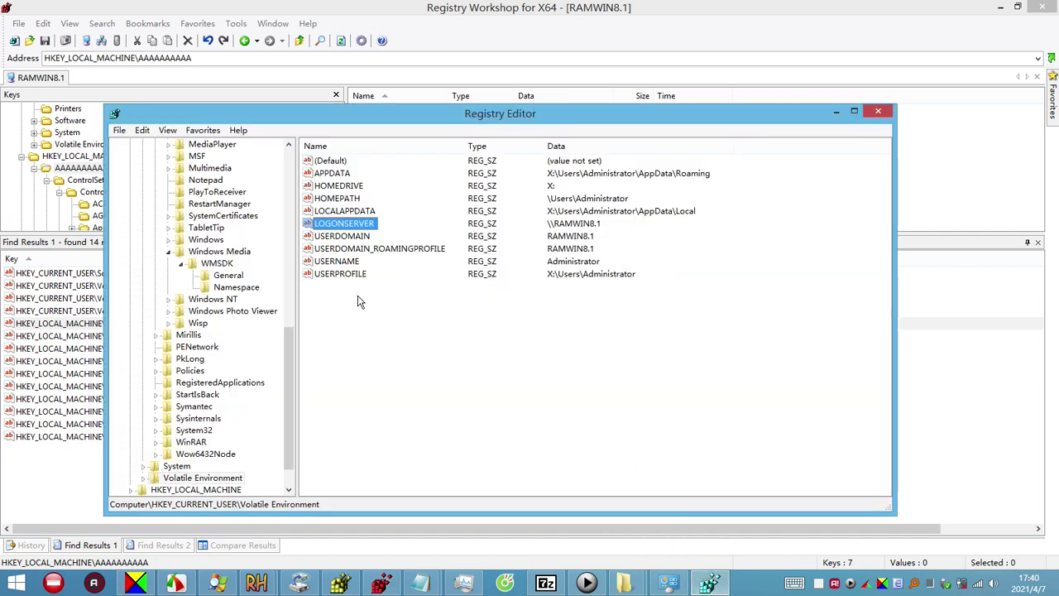
left_click(371, 236)
double_click(367, 224)
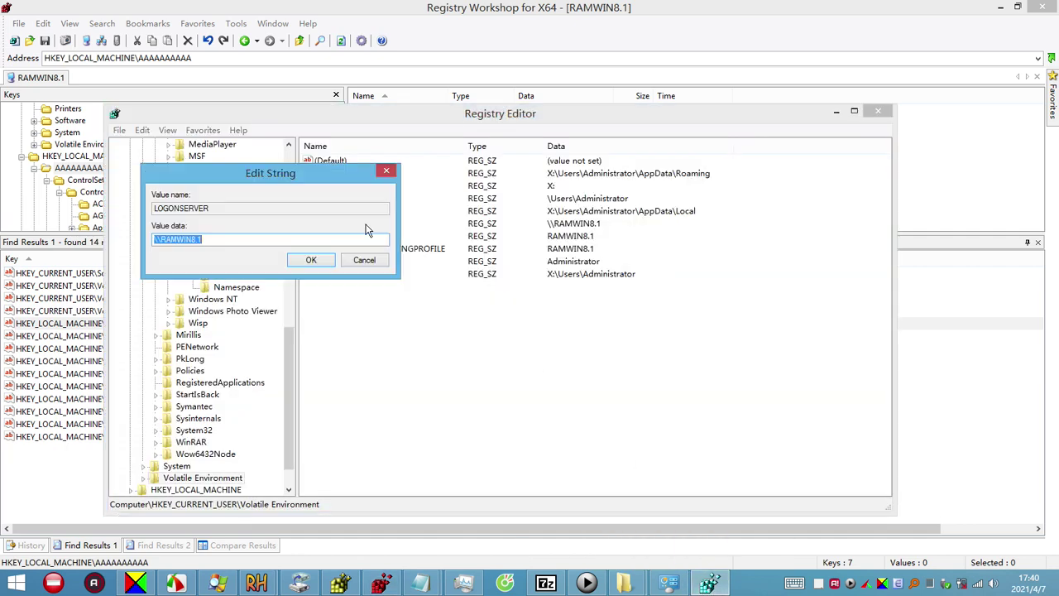
left_click(169, 238)
left_click_drag(163, 238, 248, 238)
type("Hoang Duy Anh")
left_click(163, 239, "shift")
left_click(318, 261)
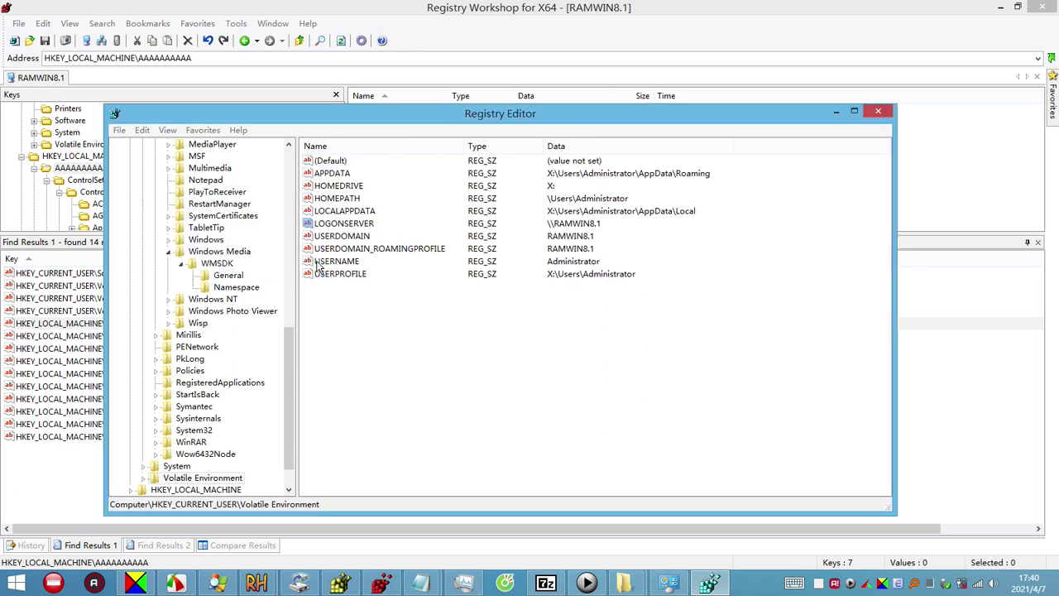
Replace RAMWIN8.1 with the new name in USERDOMAIN and USERDOMAIN_ROAMINGPROFILE
double_click(348, 236)
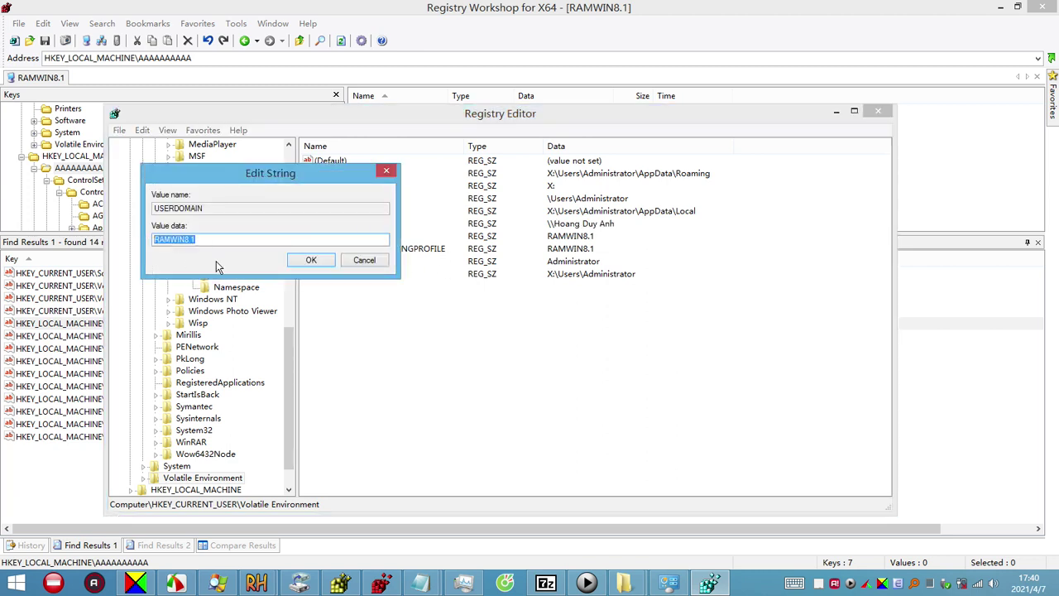
type("Hoang Duy Anh")
left_click_drag(177, 239, 137, 239)
key("BackSpace")
left_click(310, 260)
double_click(361, 248)
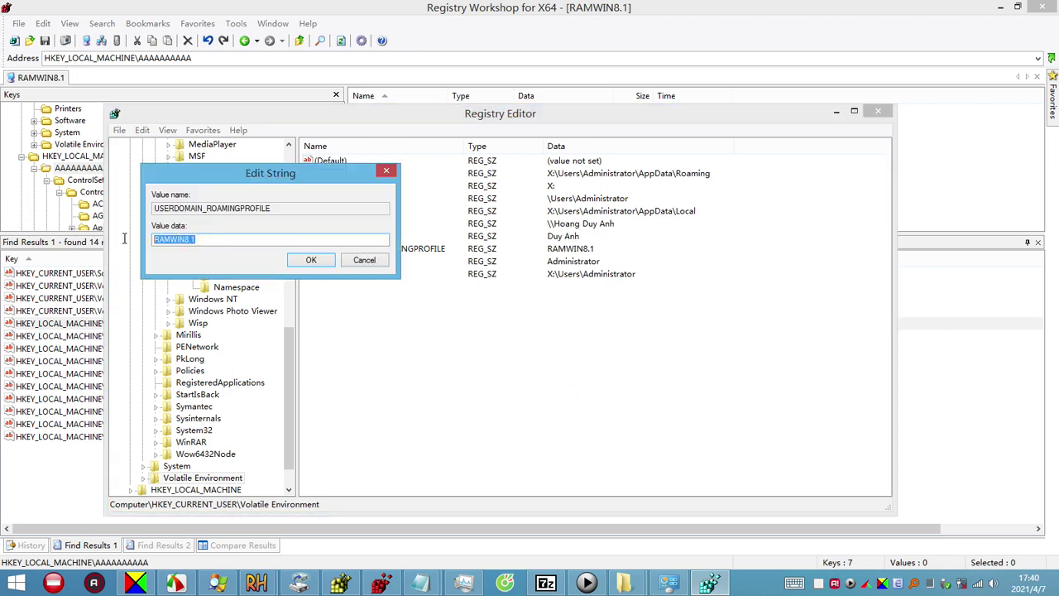
type("Hoang Duy Anh")
left_click_drag(178, 240, 138, 240)
key("BackSpace")
left_click(308, 260)
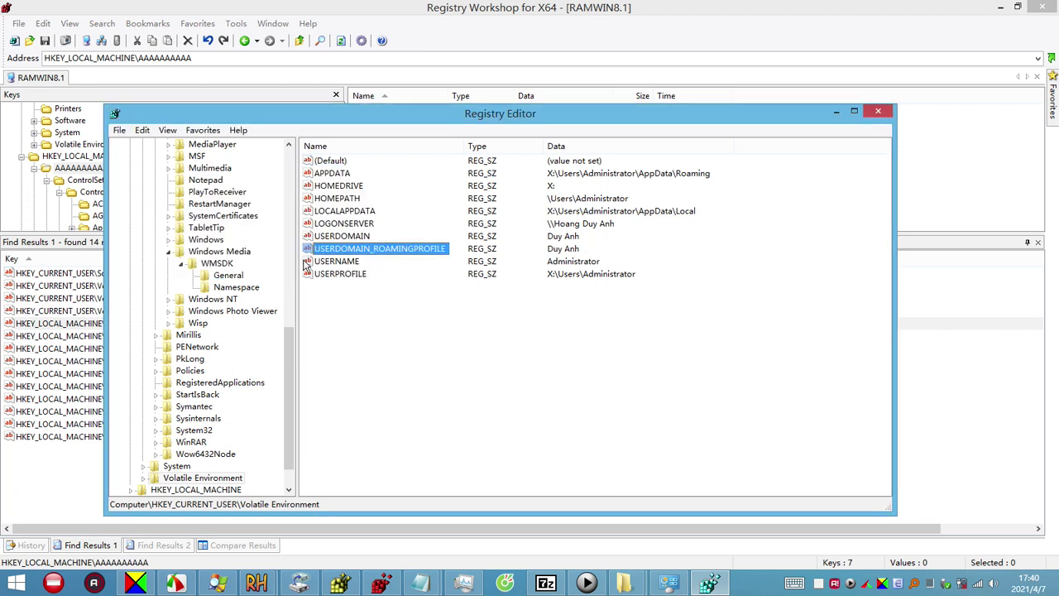
Replace Administrator with the new user name in the USERNAME value
double_click(352, 263)
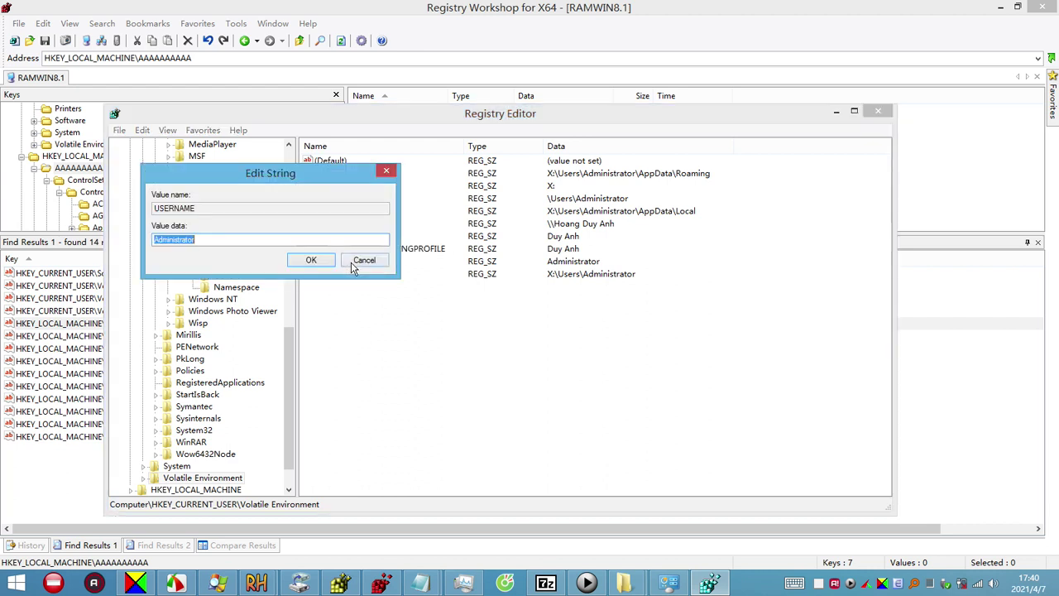
left_click(220, 238)
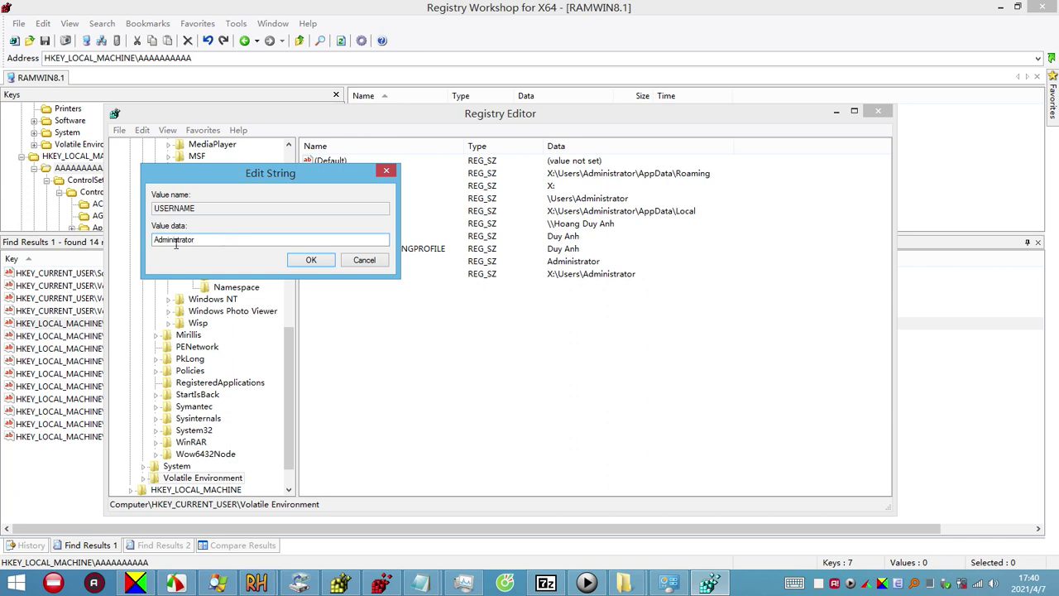
left_click_drag(208, 237, 110, 242)
type("Hoang Duy Anh")
left_click(177, 239)
key("BackSpace")
left_click(296, 263)
Change USERPROFILE to X:\Users\ plus the new user name, then show the desktop
double_click(340, 277)
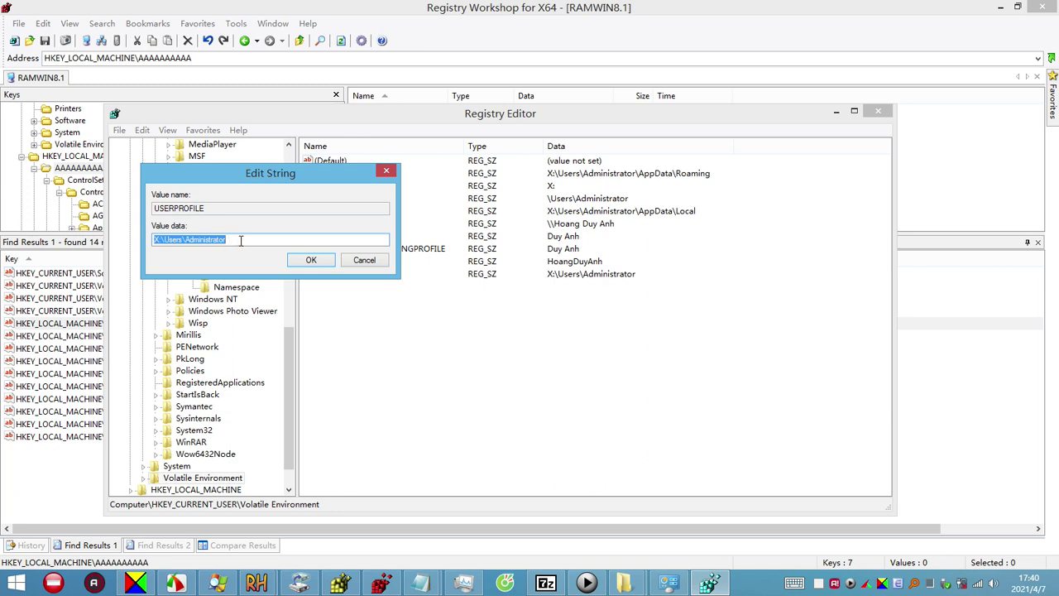
left_click(183, 239)
left_click_drag(186, 239, 265, 245)
type("Hoang Duy Anh")
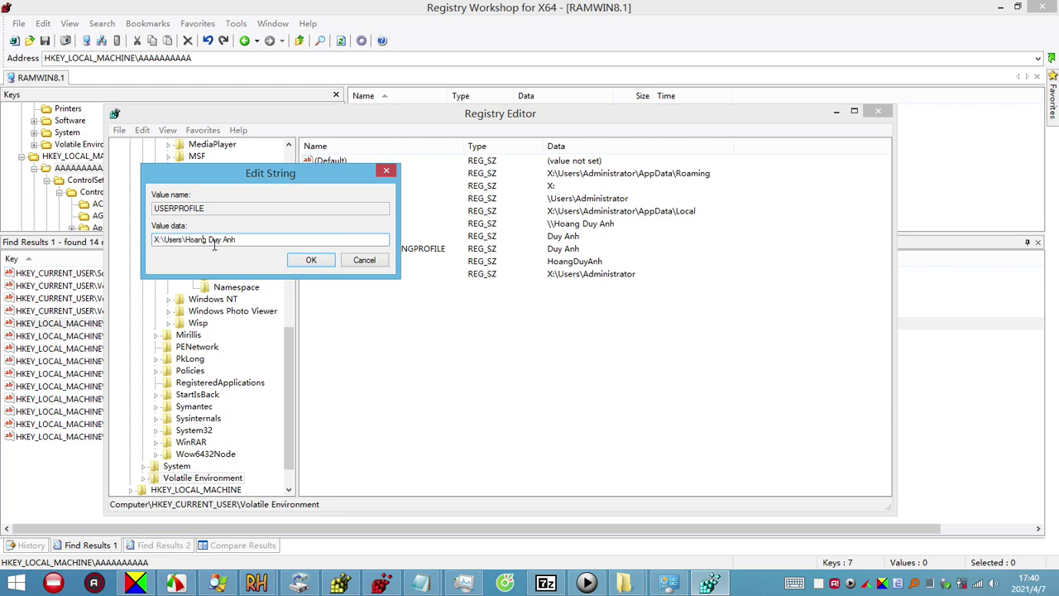
left_click(206, 239)
key("Delete")
key("BackSpace")
type("y")
left_click(303, 261)
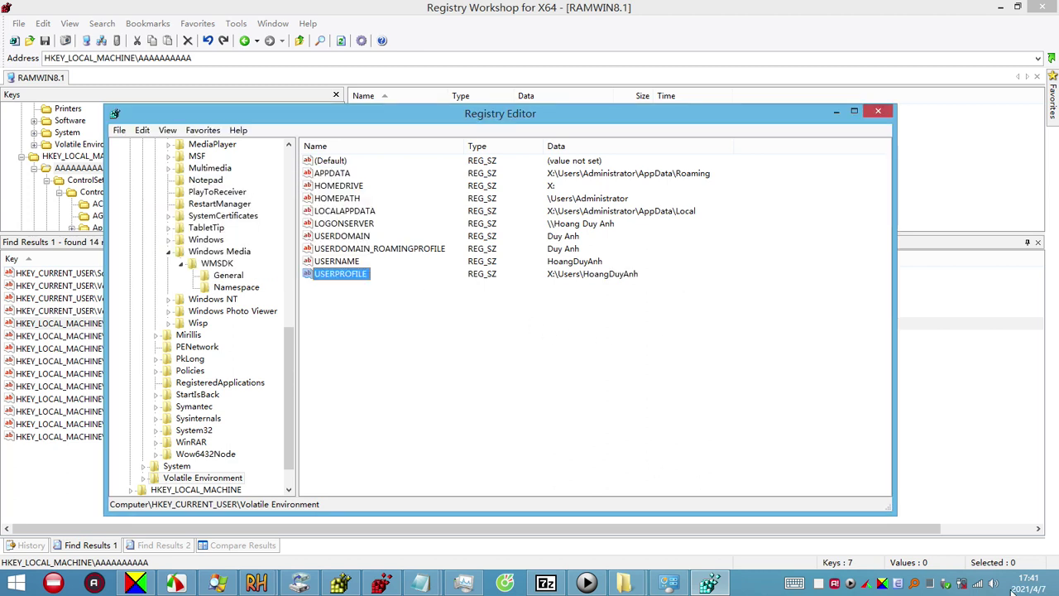
left_click(1056, 583)
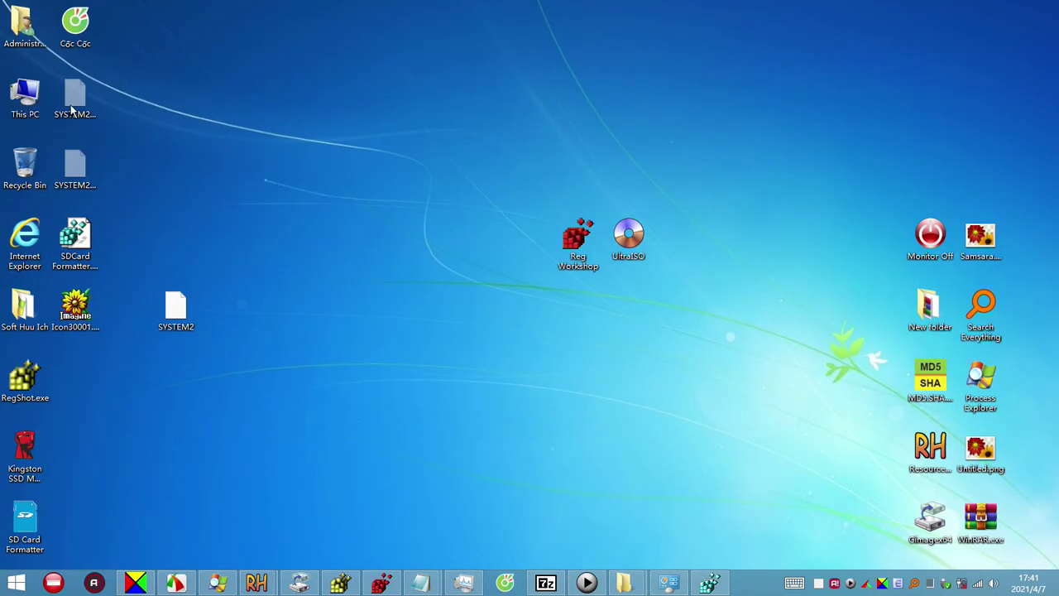
Restart Explorer from the desktop menu, close Workshop's Find dialog and minimize Registry Workshop
right_click(152, 85)
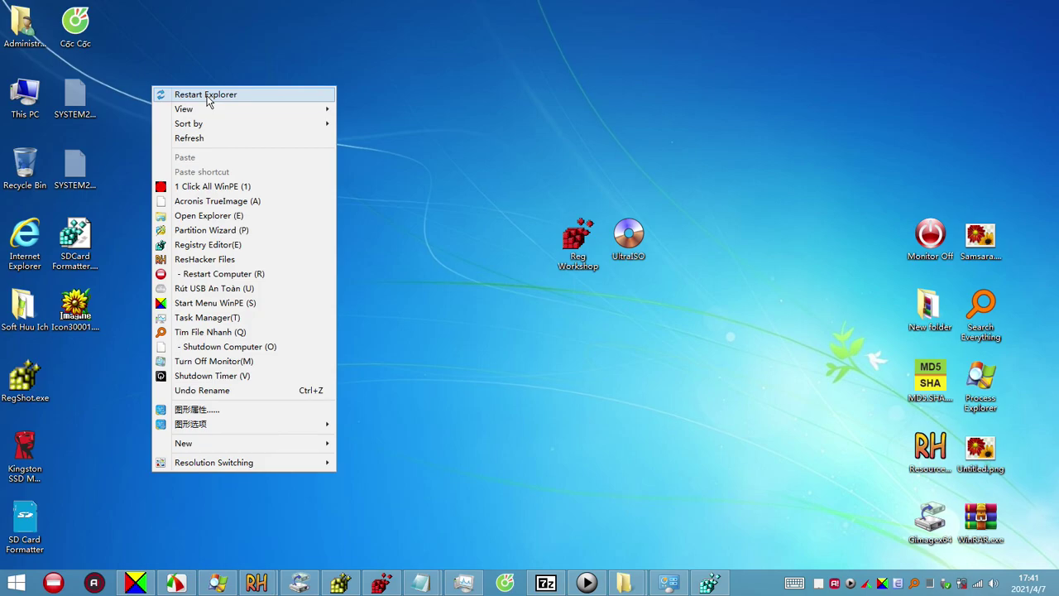
left_click(206, 96)
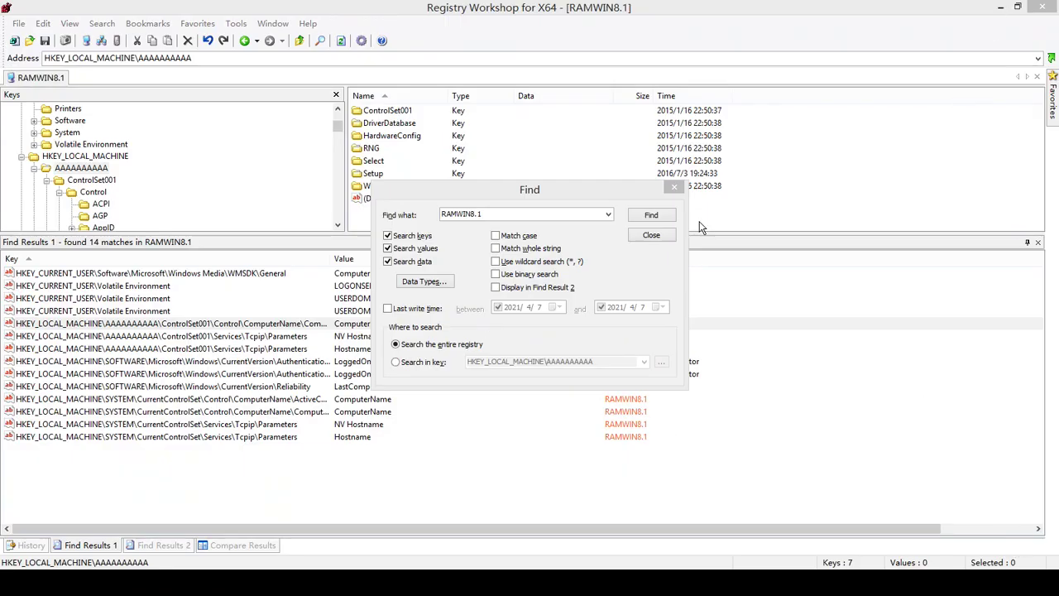
left_click(648, 238)
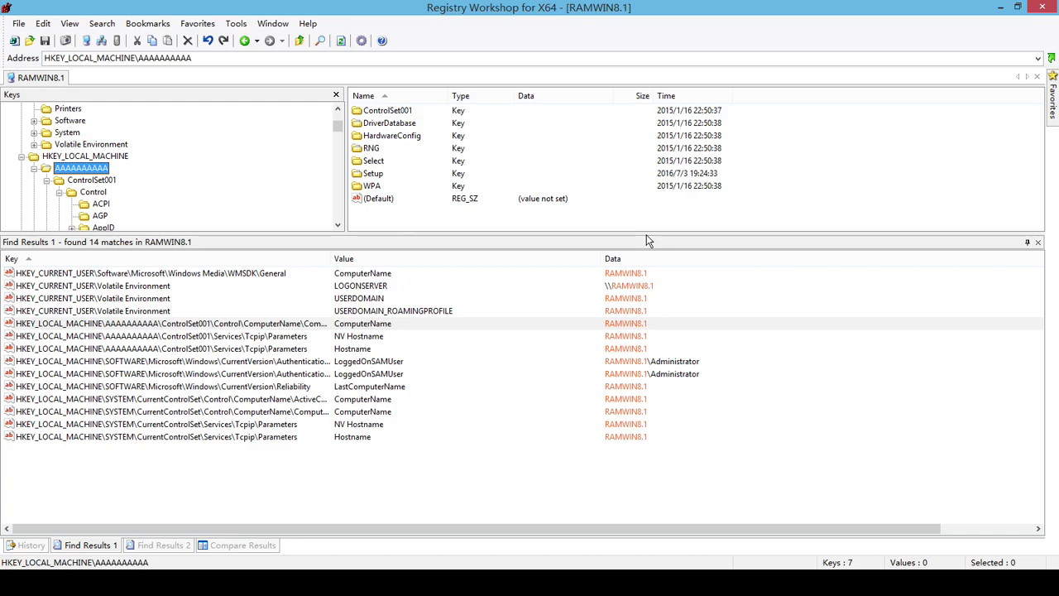
left_click(1001, 7)
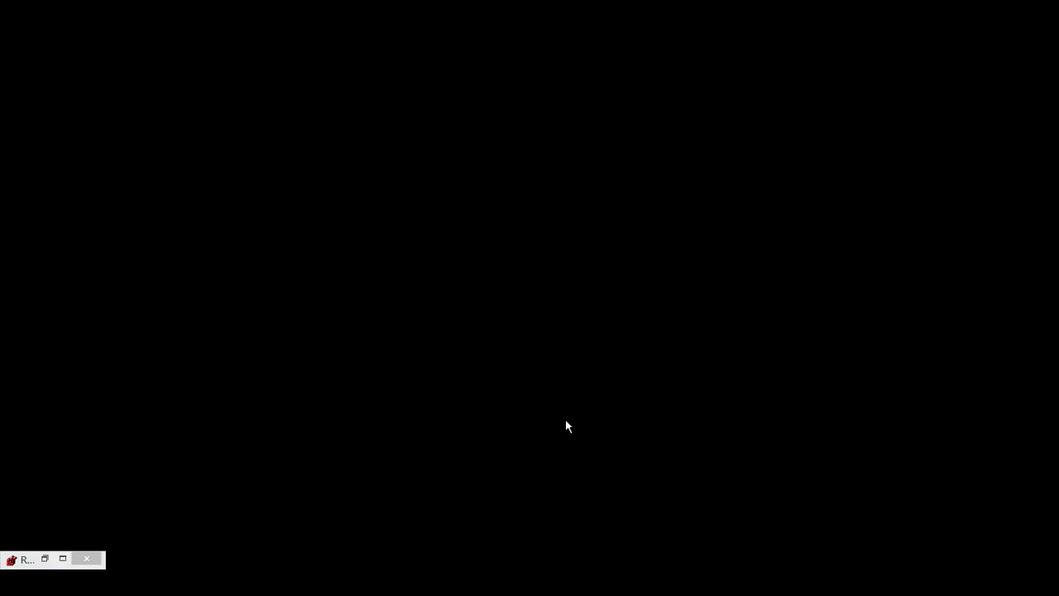
Bring up and dismiss the Ctrl+Alt+Del security screen, then restore Registry Workshop
key("ctrl+alt+Delete")
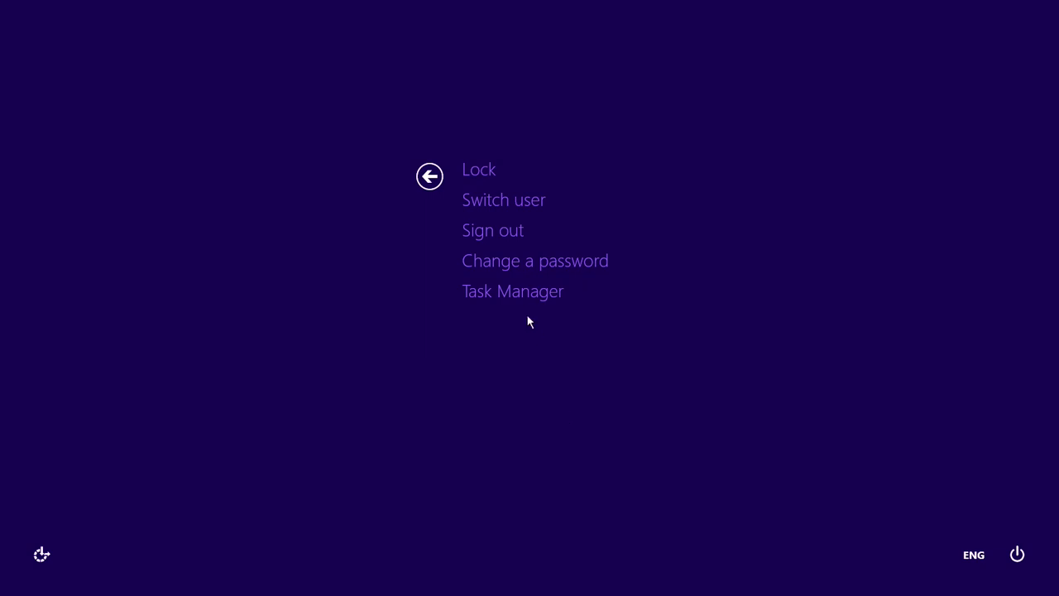
left_click(526, 296)
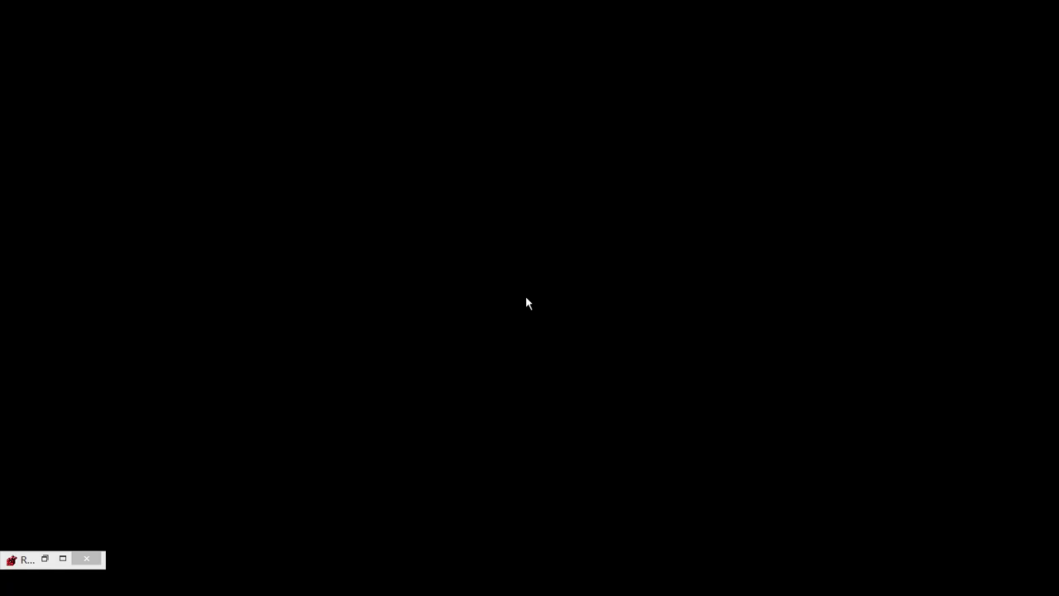
left_click(62, 558)
In Registry Workshop's Open dialog, browse to Boot (X:)\Windows and select LifeBoot.reg
left_click(25, 24)
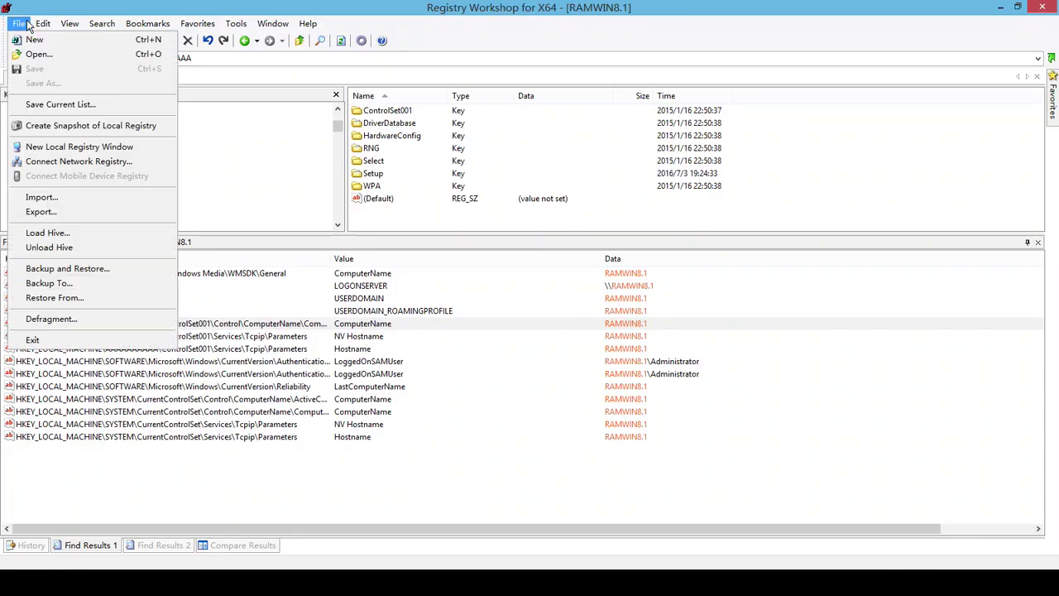
left_click(47, 55)
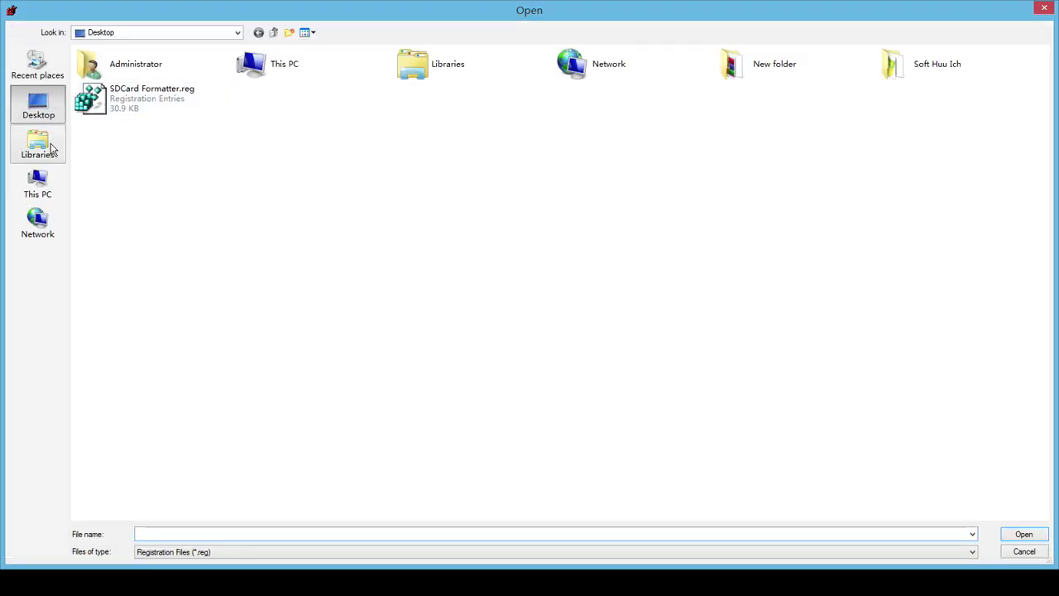
left_click(50, 187)
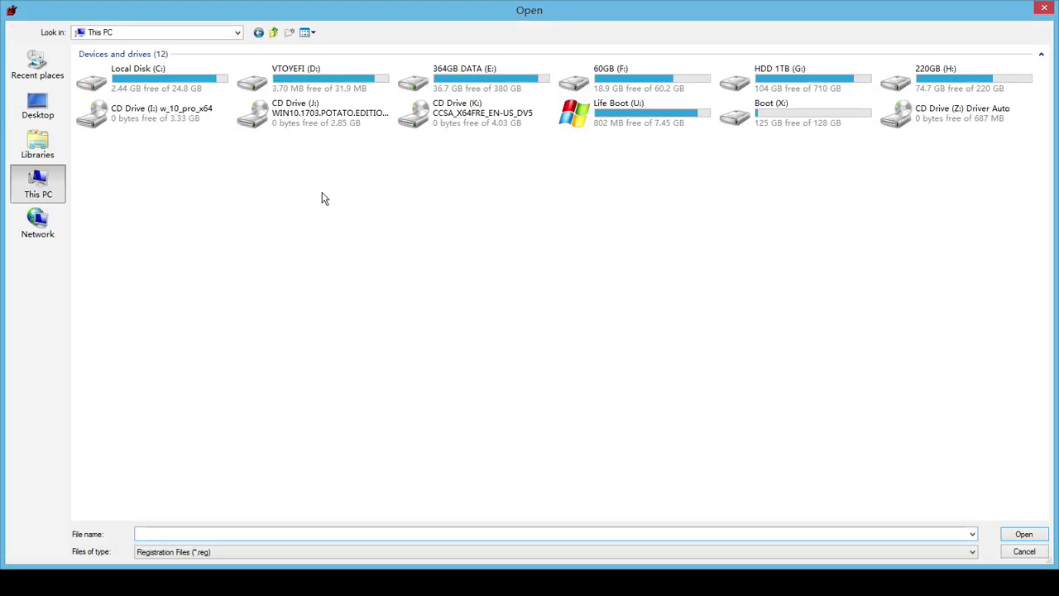
double_click(791, 123)
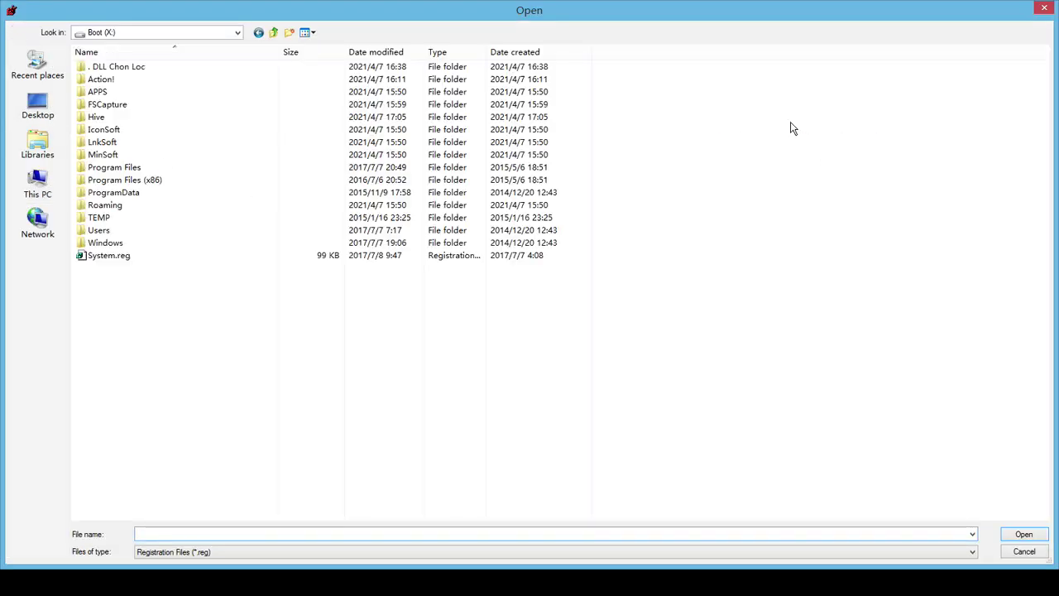
double_click(123, 245)
left_click(124, 468)
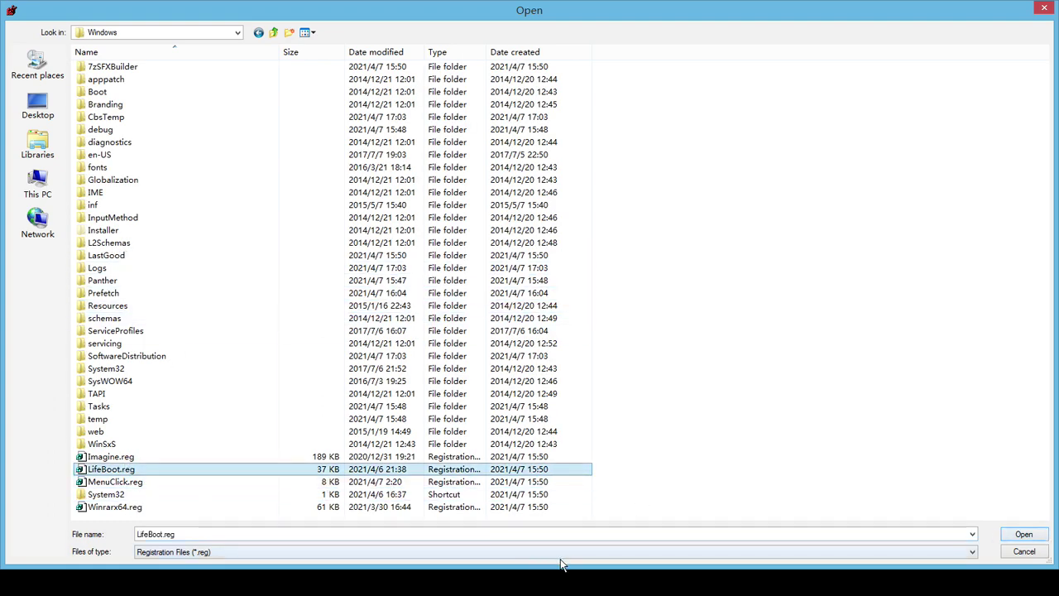
Keep Registration Files as the type, return to the drive list, and switch to MenuClick.reg in Notepad
left_click(699, 556)
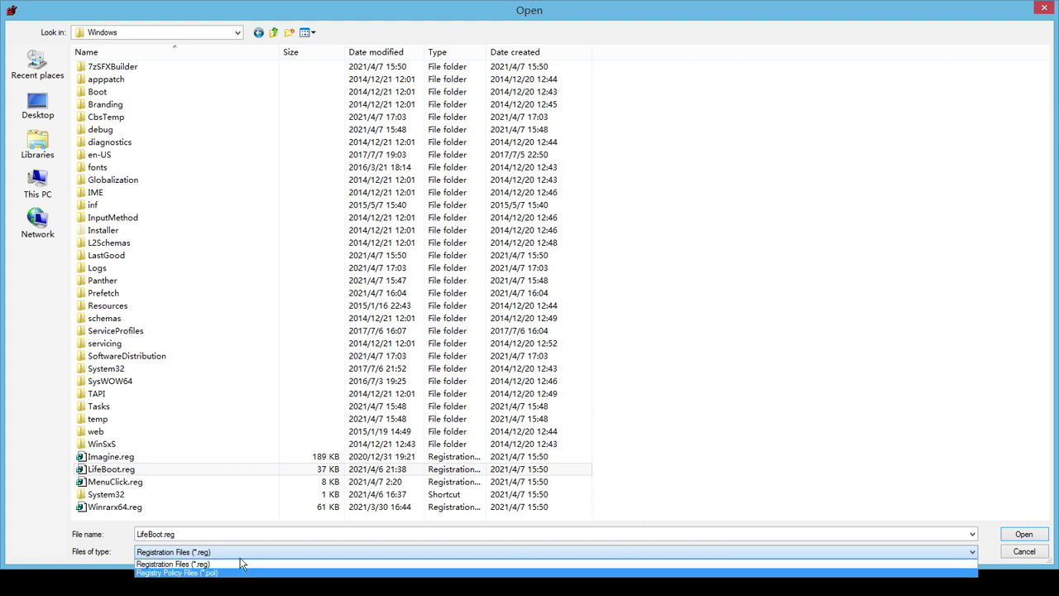
left_click(157, 563)
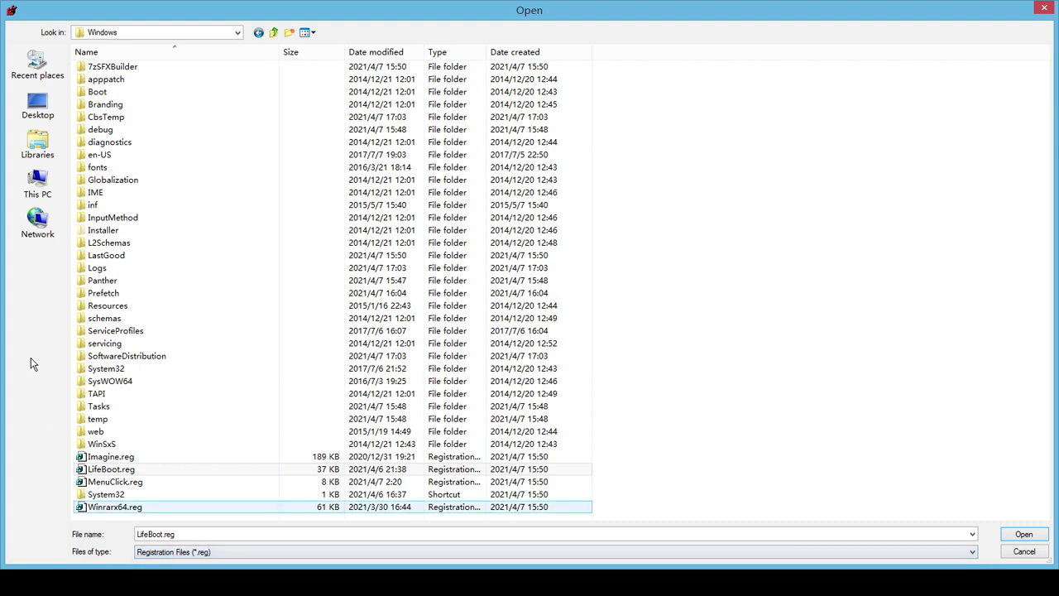
left_click(35, 195)
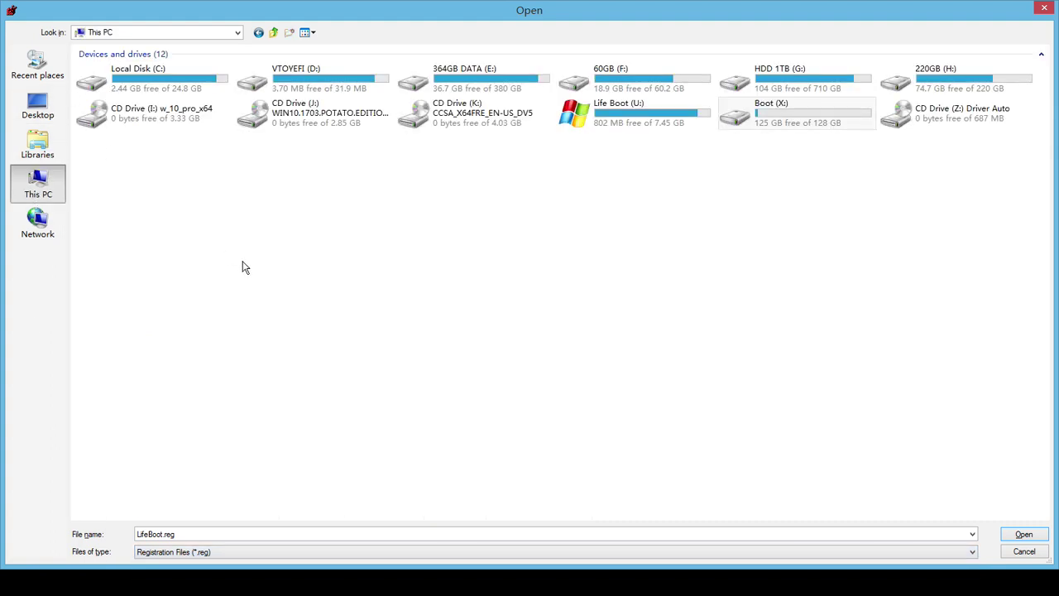
key("alt+Tab")
key("Tab")
key("Tab")
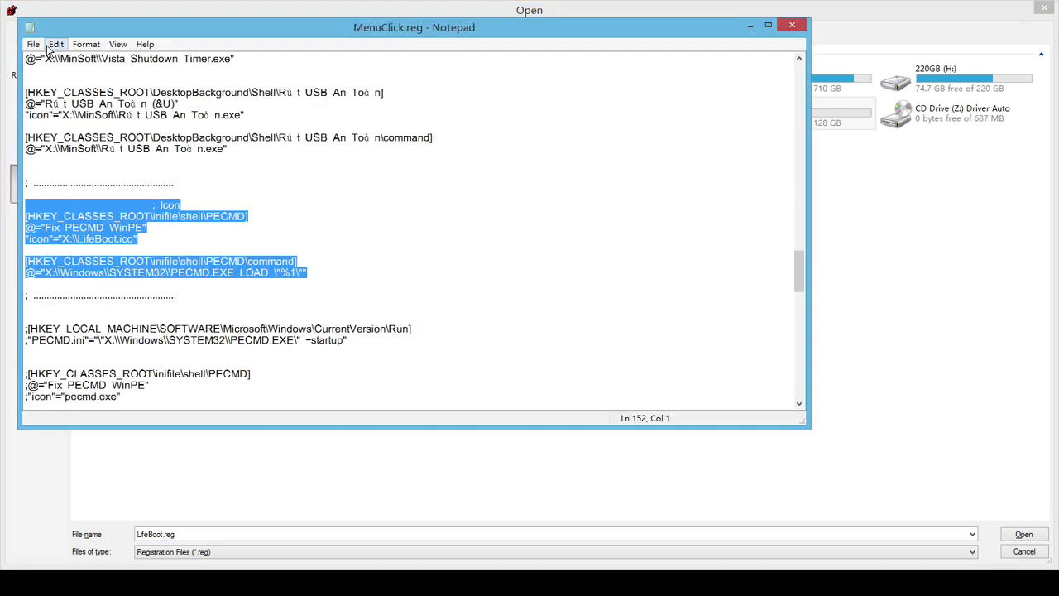
In Notepad's maximised Open dialog, show all files on the Boot (X:) drive
left_click(33, 43)
left_click(72, 77)
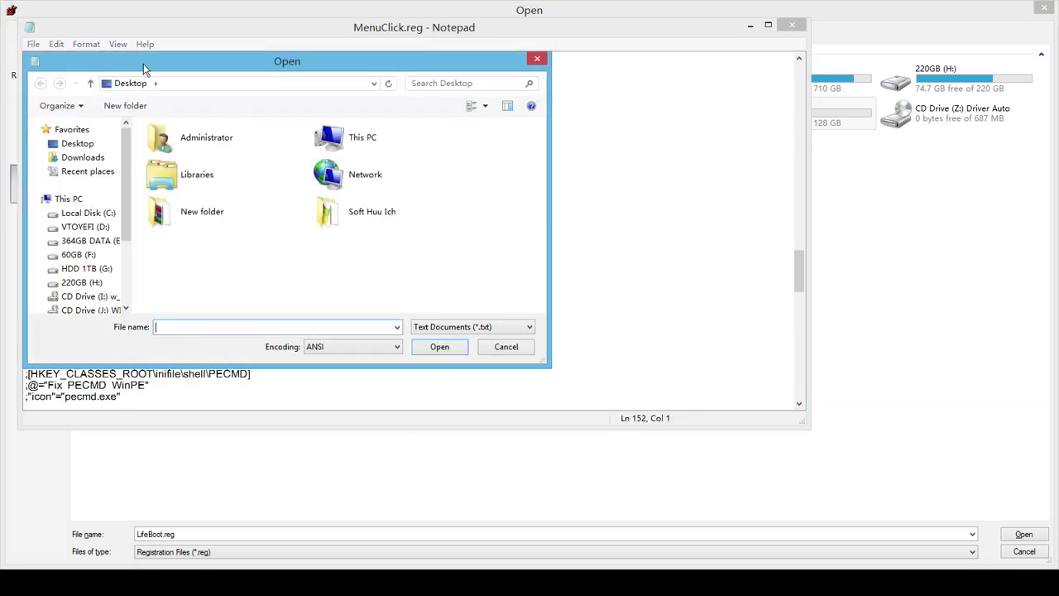
double_click(143, 70)
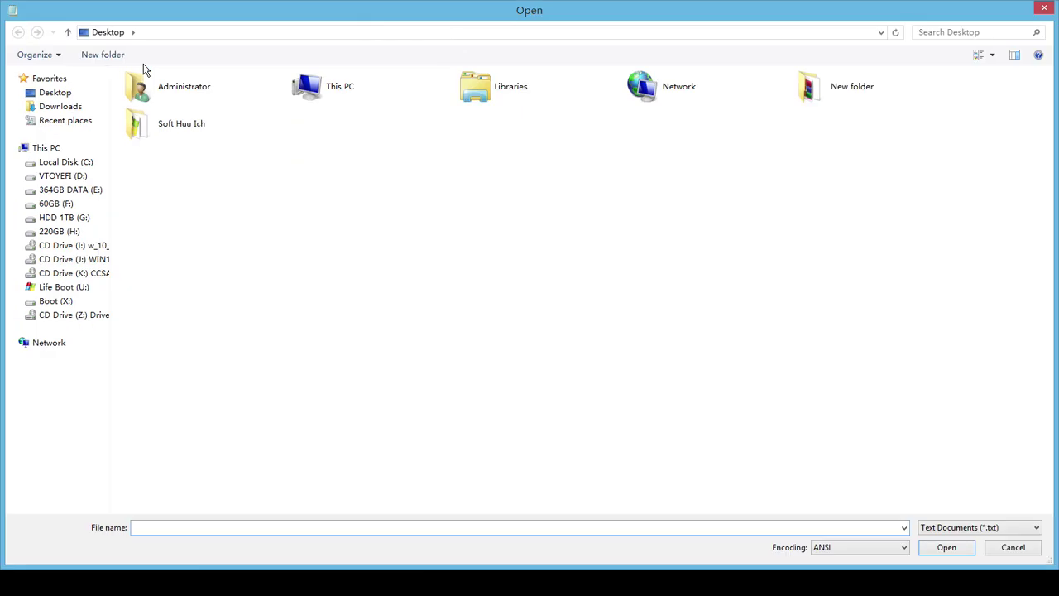
left_click(60, 302)
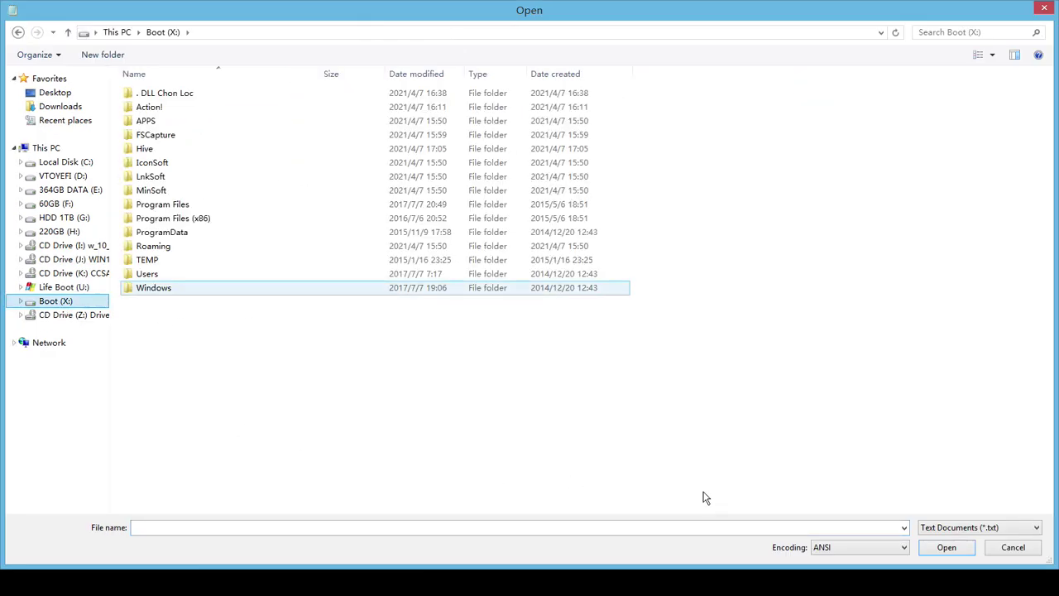
left_click(958, 530)
left_click(951, 551)
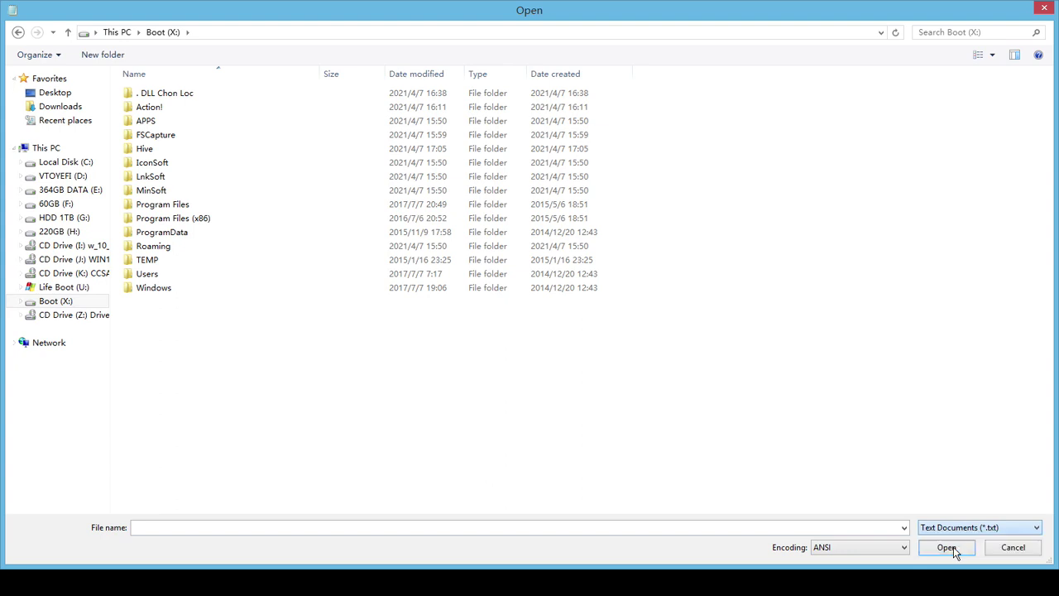
left_click(168, 386)
scroll(182, 402, "down", 1)
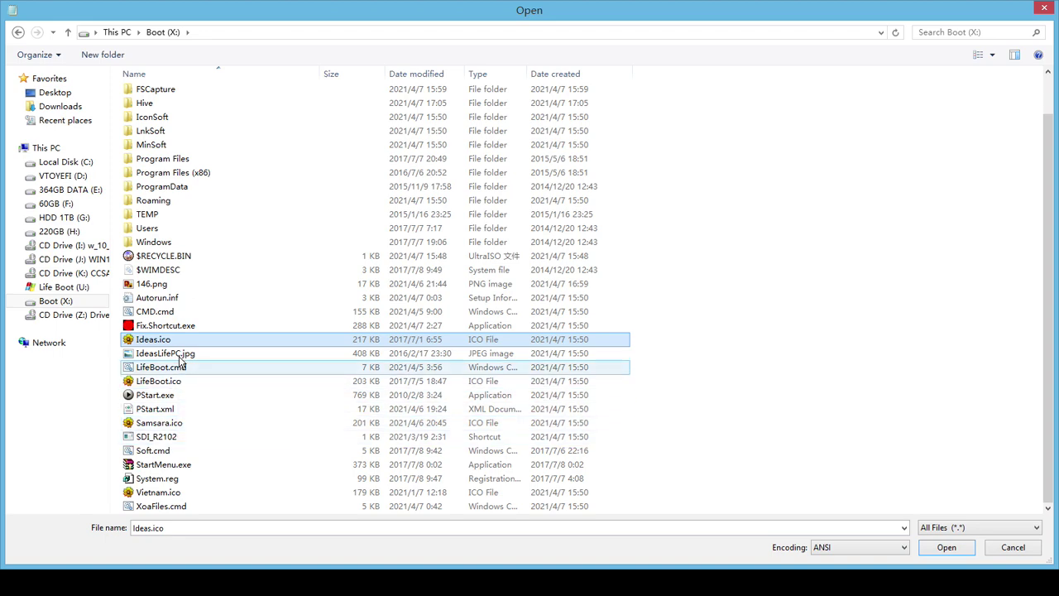
Launch explorer.exe from Boot (X:)\Windows, then minimize the MenuClick.reg Notepad window
double_click(154, 241)
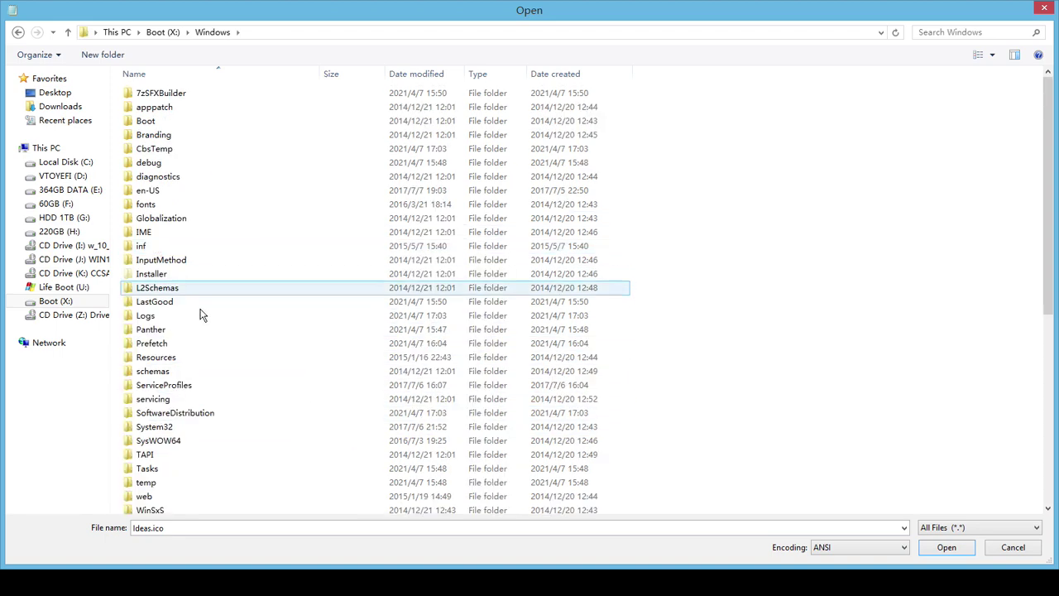
scroll(196, 478, "down", 8)
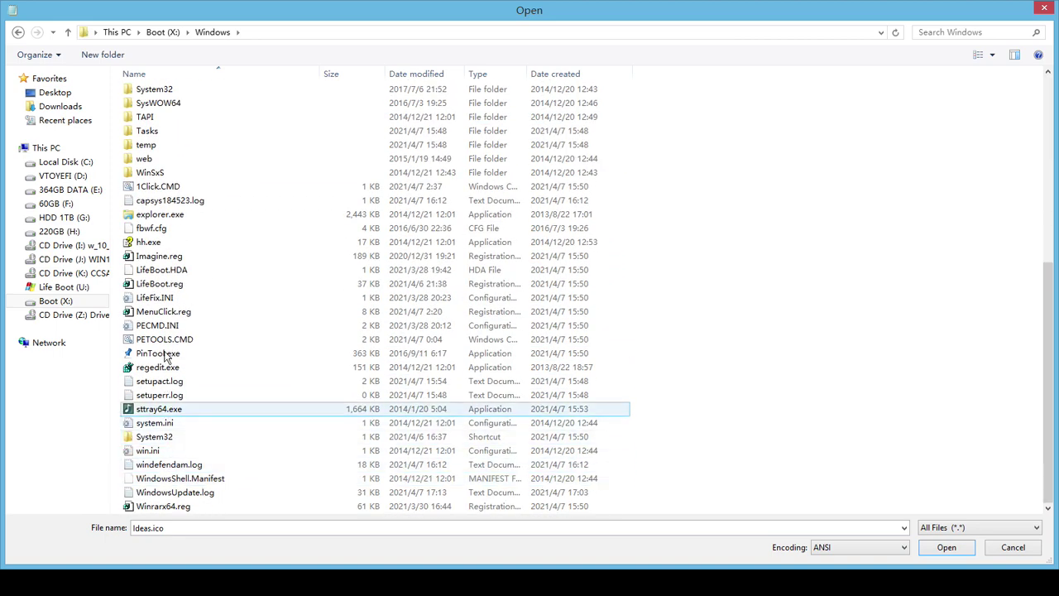
right_click(165, 217)
left_click(212, 241)
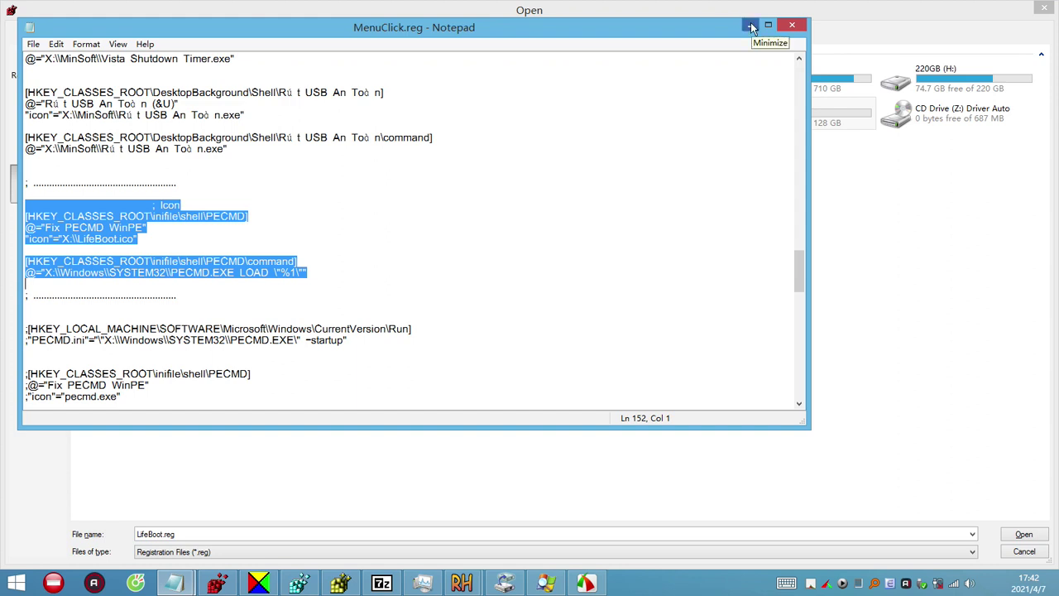
left_click(751, 25)
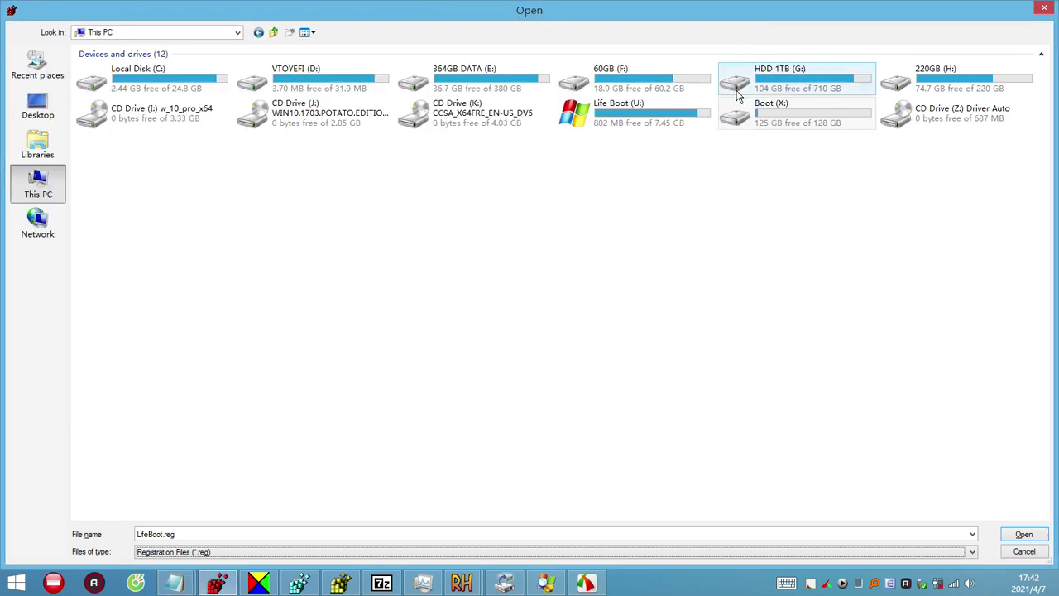
Close the registry Open dialog, minimize Registry Workshop, and open This PC's system properties
left_click(1046, 8)
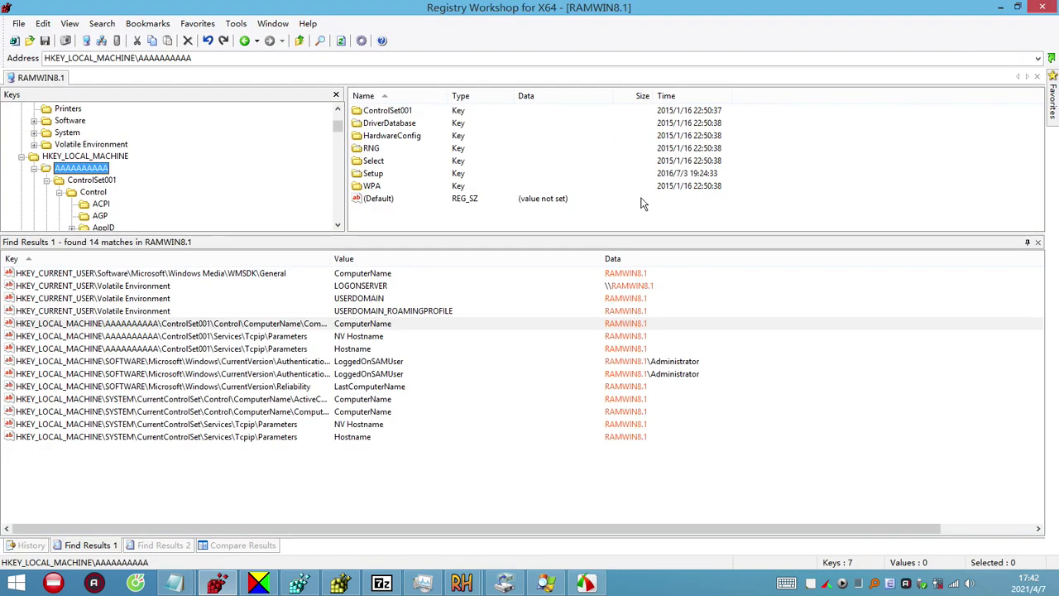
left_click(1000, 7)
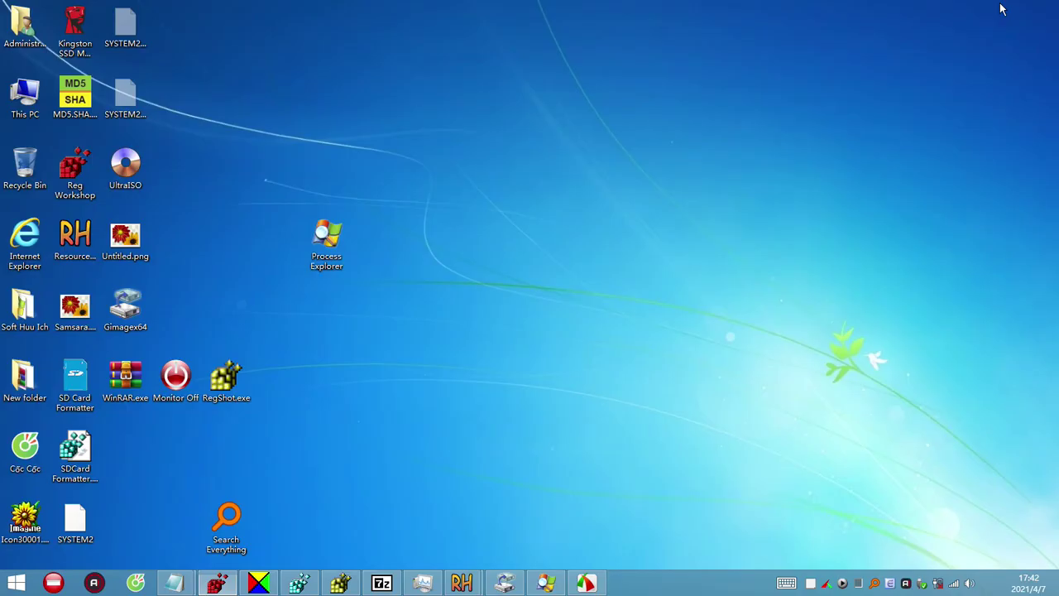
right_click(23, 98)
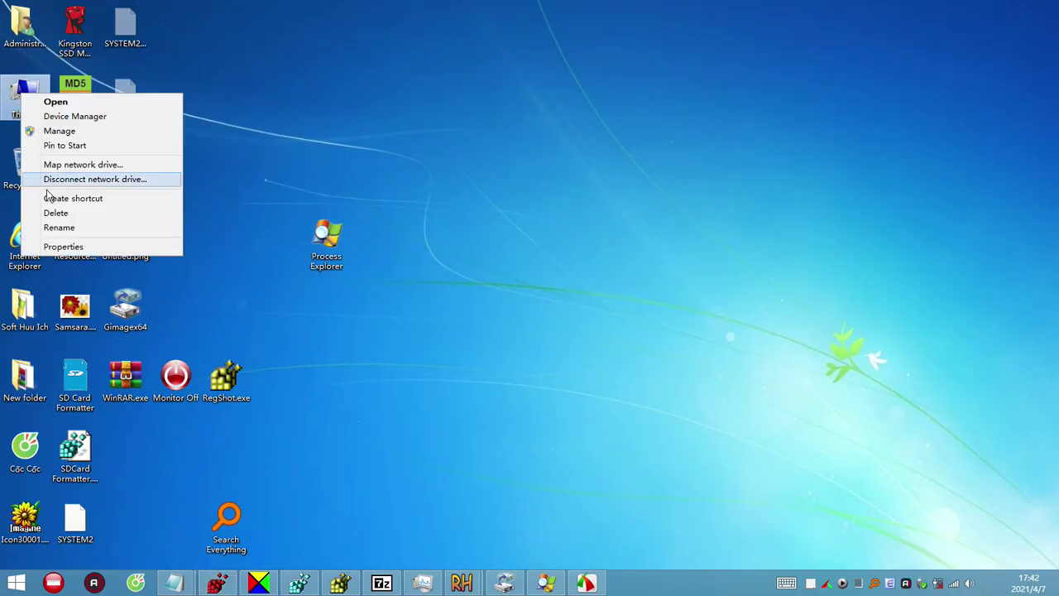
left_click(57, 244)
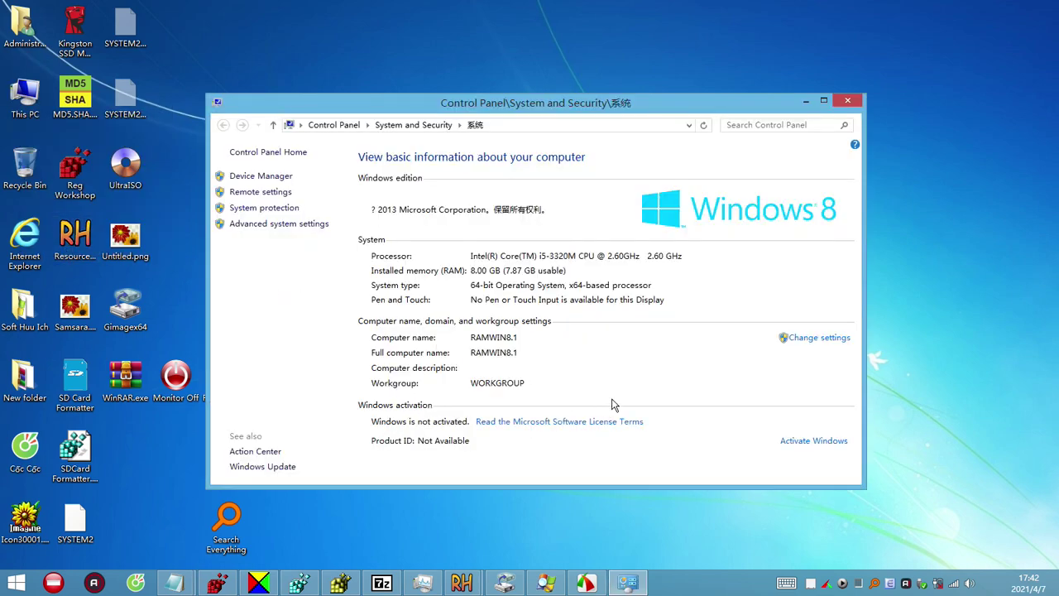
Minimize the Control Panel System page and open This PC in a window
mouse_move(636, 588)
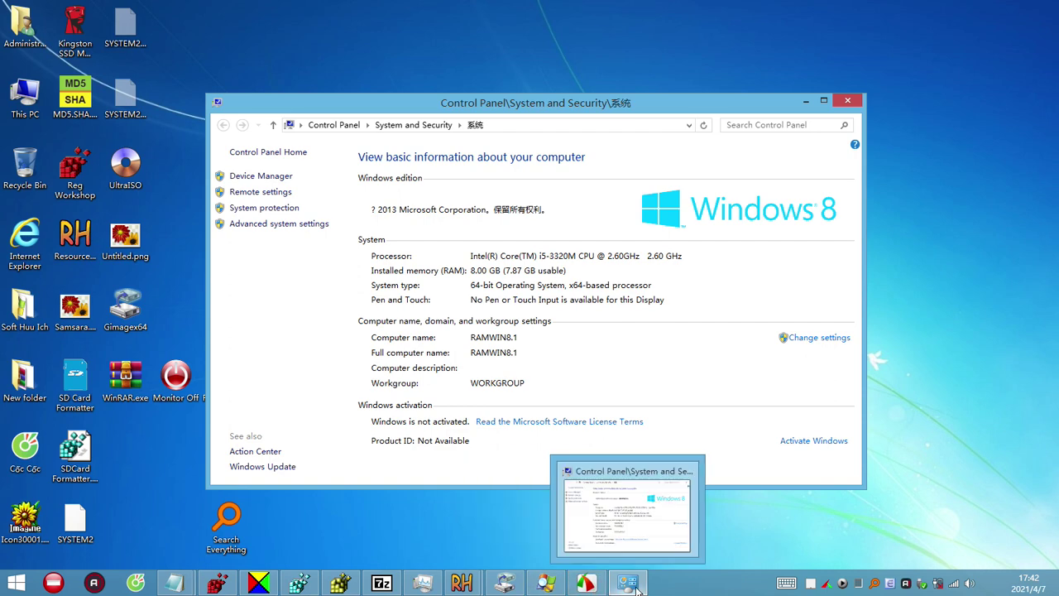
left_click(174, 582)
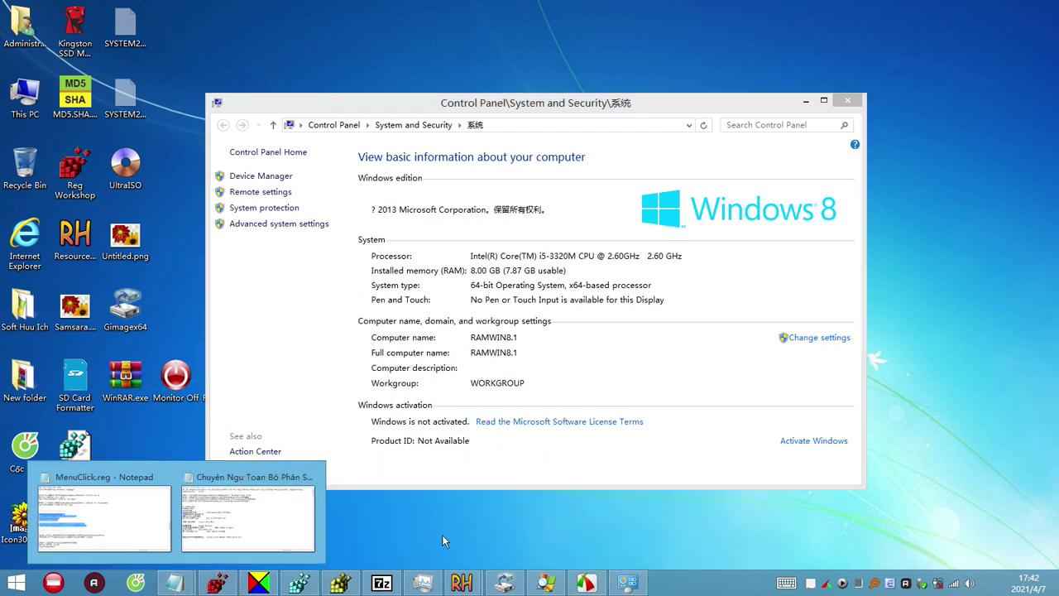
left_click(628, 583)
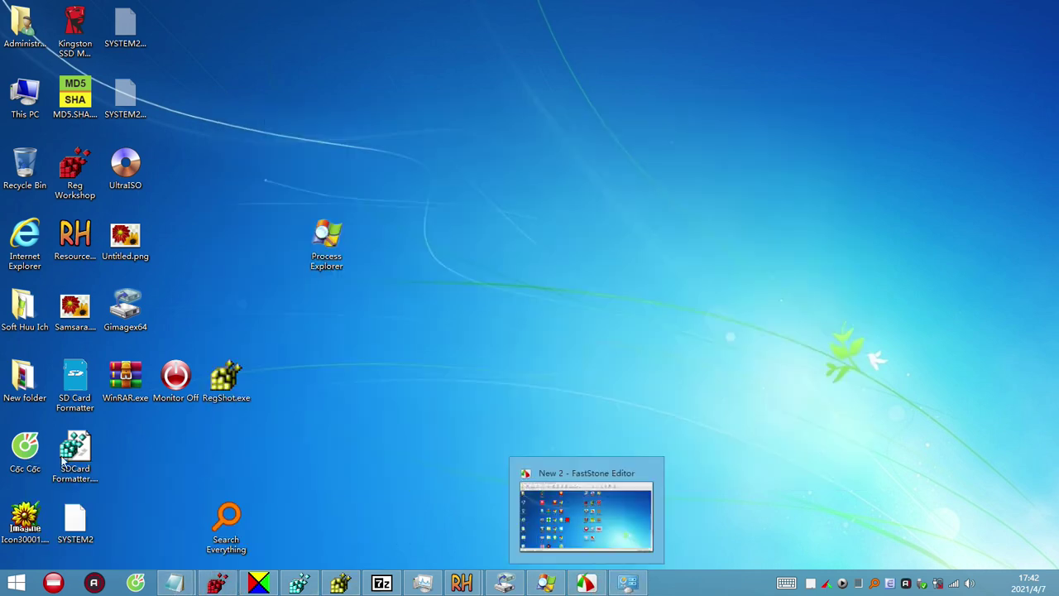
double_click(24, 95)
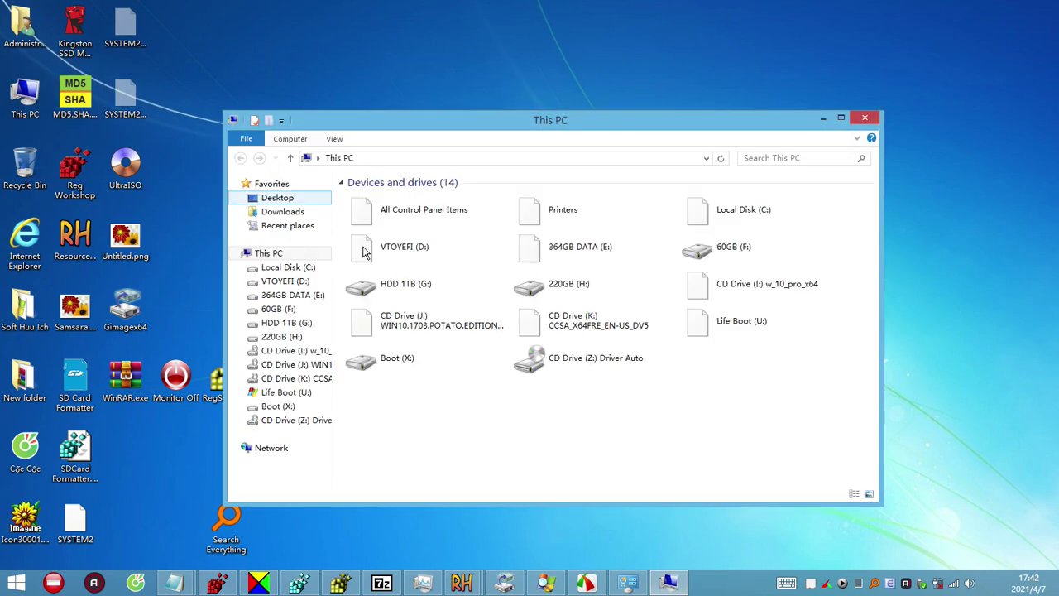
Open X:\Windows\System32\config on the Boot (X:) drive and maximize the Explorer window
left_click(444, 360)
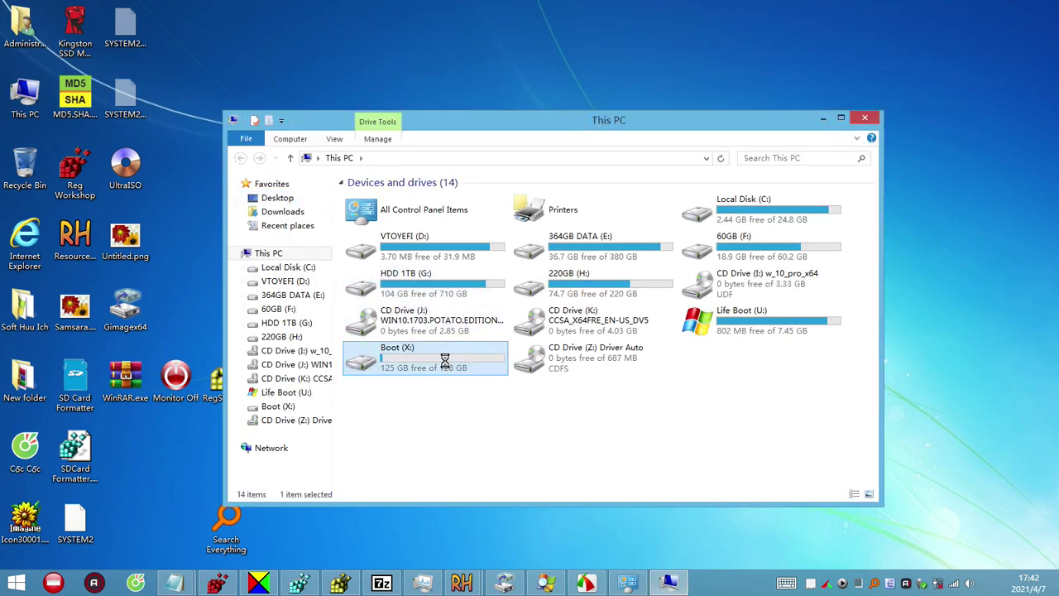
double_click(444, 360)
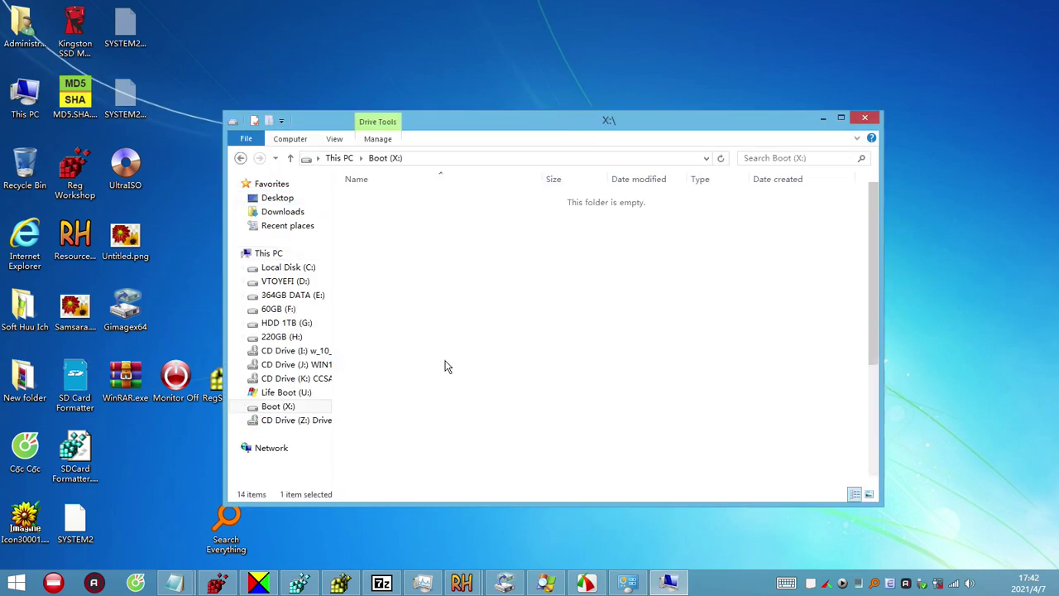
double_click(380, 400)
left_click(390, 407)
scroll(399, 409, "down", 3)
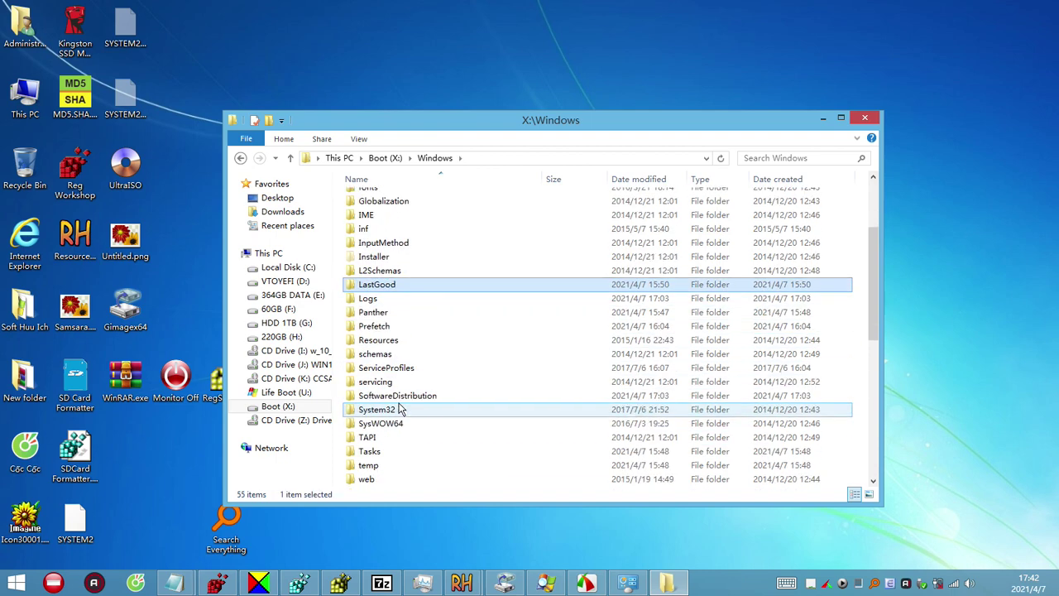
double_click(400, 408)
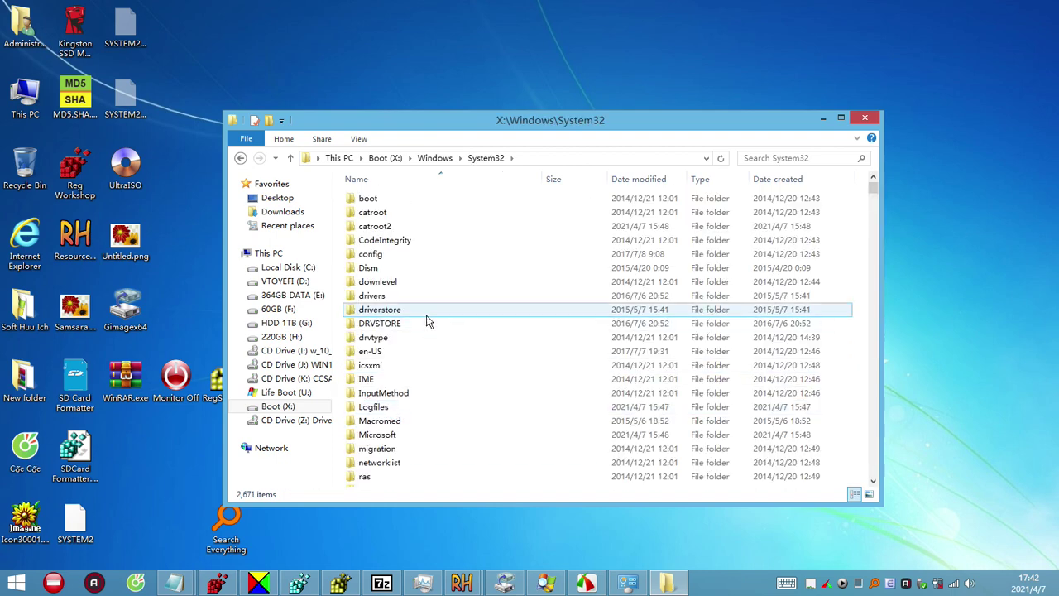
double_click(377, 254)
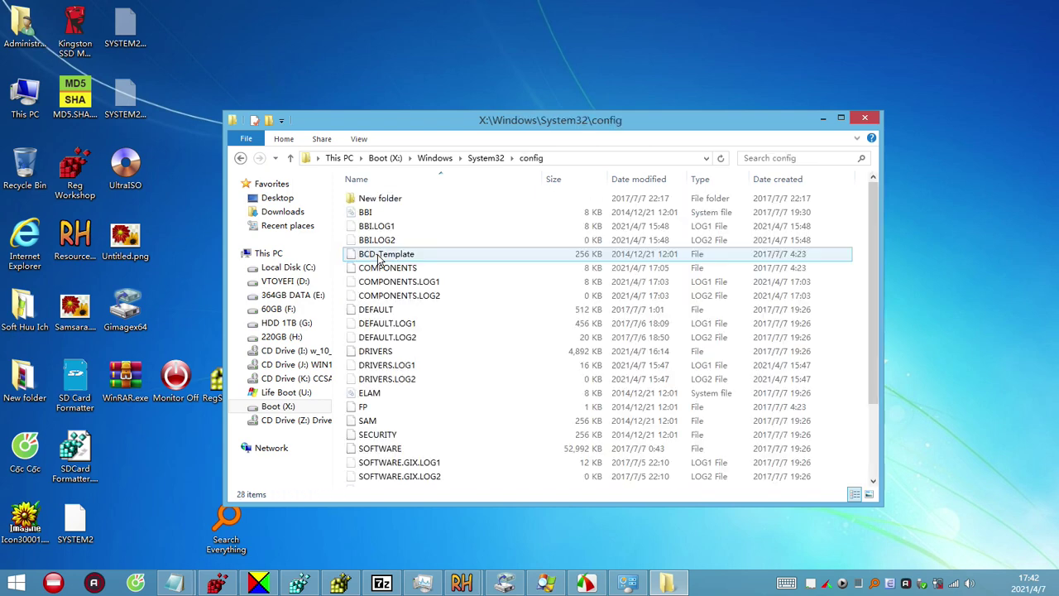
left_click(840, 117)
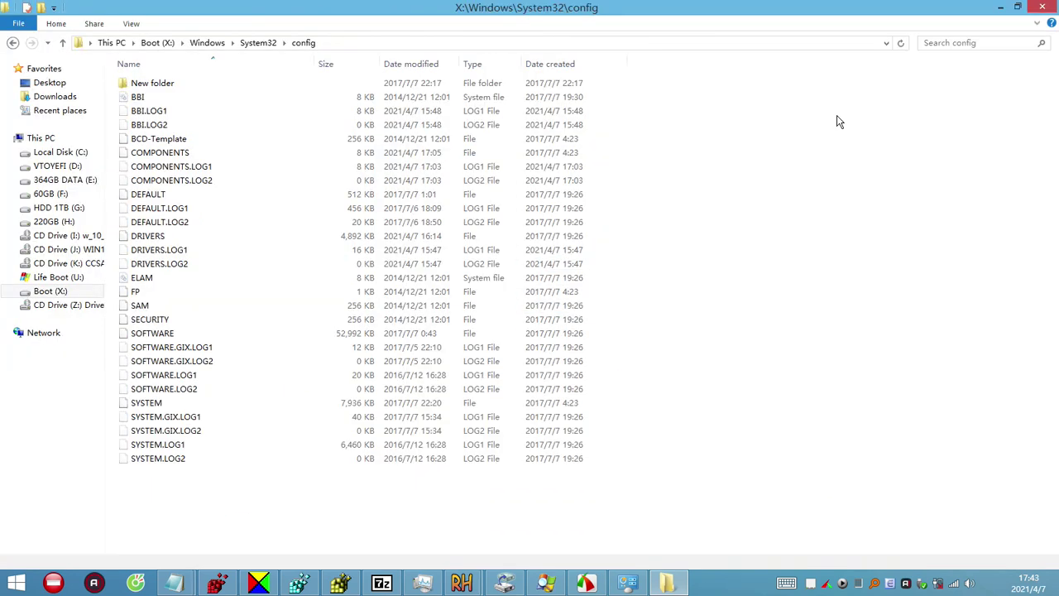
Sort the config files by Date created and copy all 28 items
left_click(558, 66)
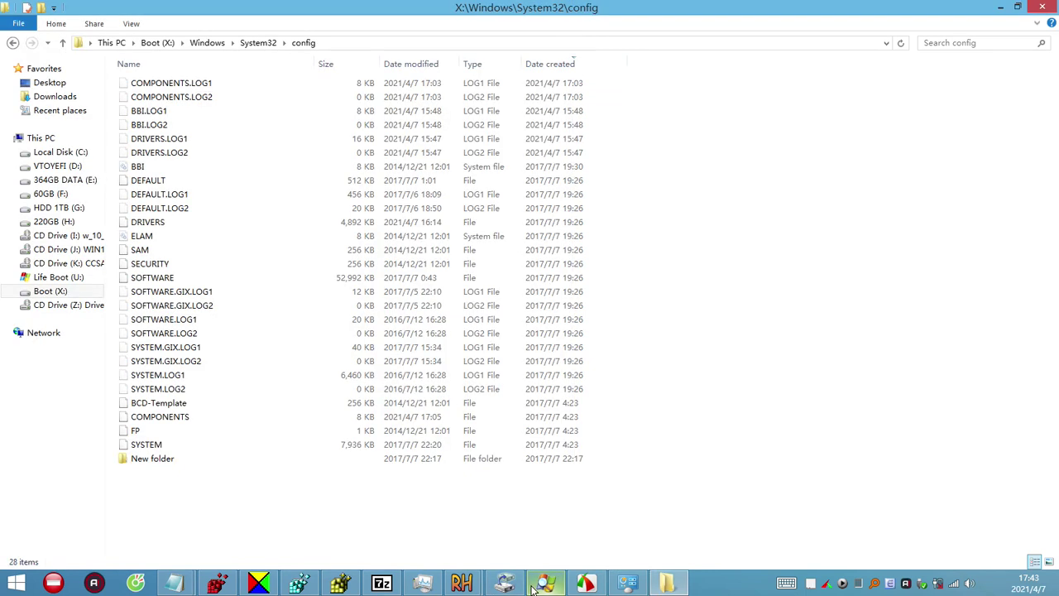
left_click(173, 421)
left_click_drag(218, 495, 114, 92)
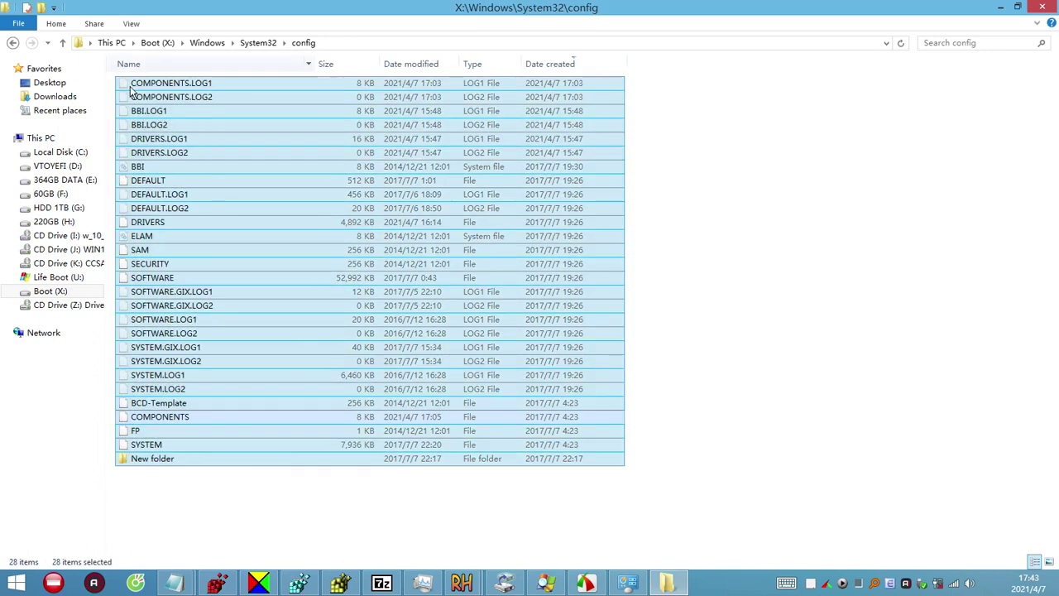
right_click(215, 207)
left_click(270, 328)
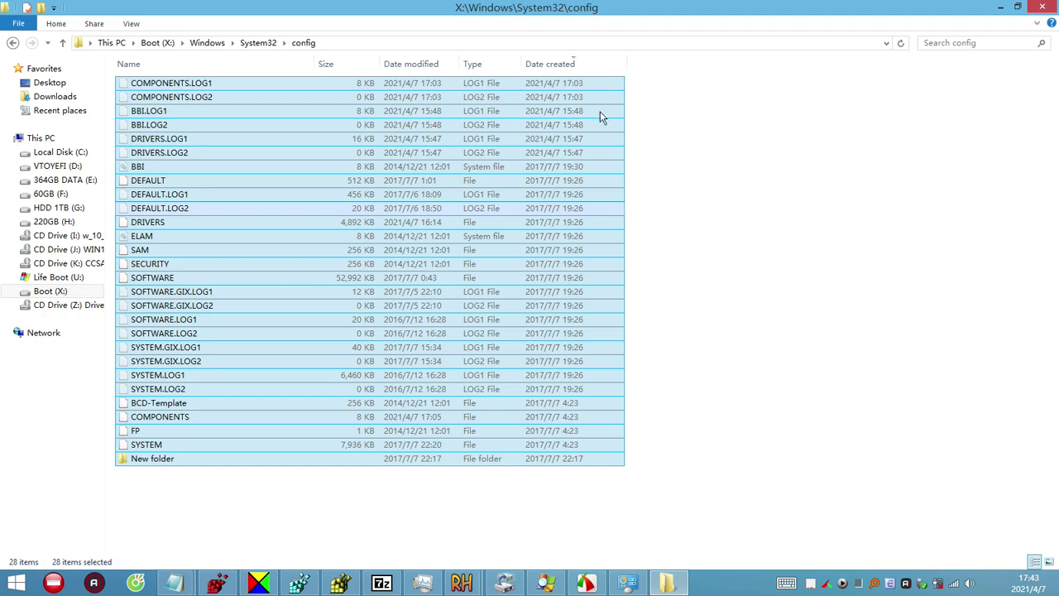
Select part of the config folder path, then clear the file selection
left_click(347, 43)
left_click_drag(203, 43, 102, 43)
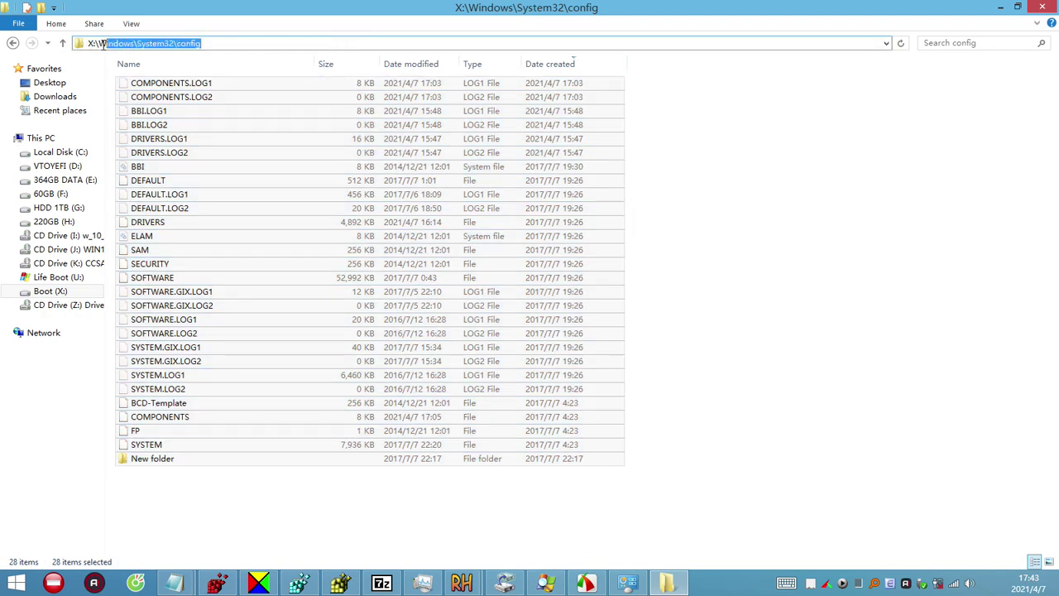
left_click(880, 335)
left_click(480, 389)
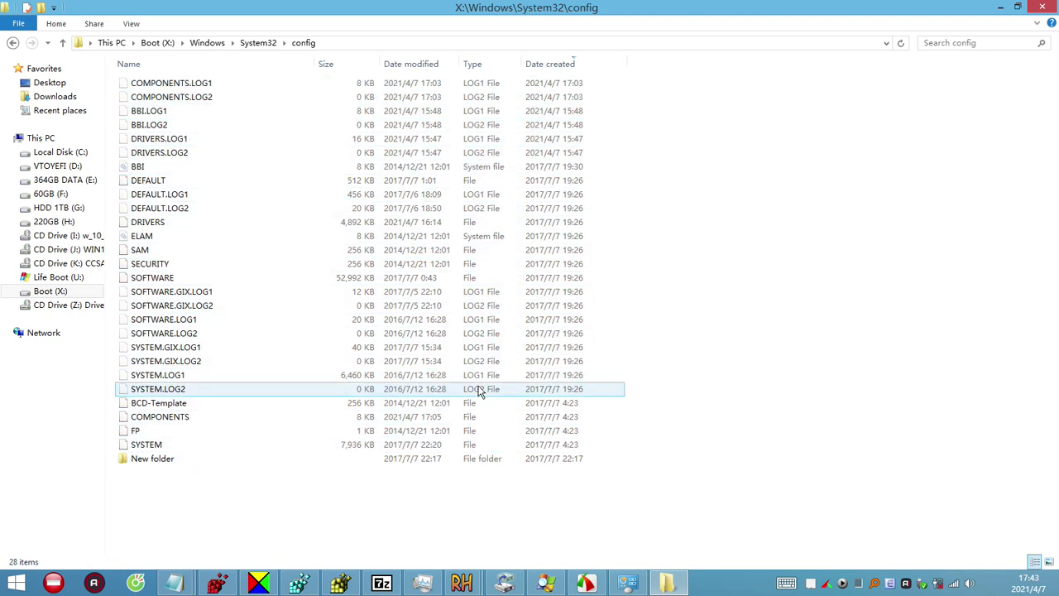
left_click(648, 551)
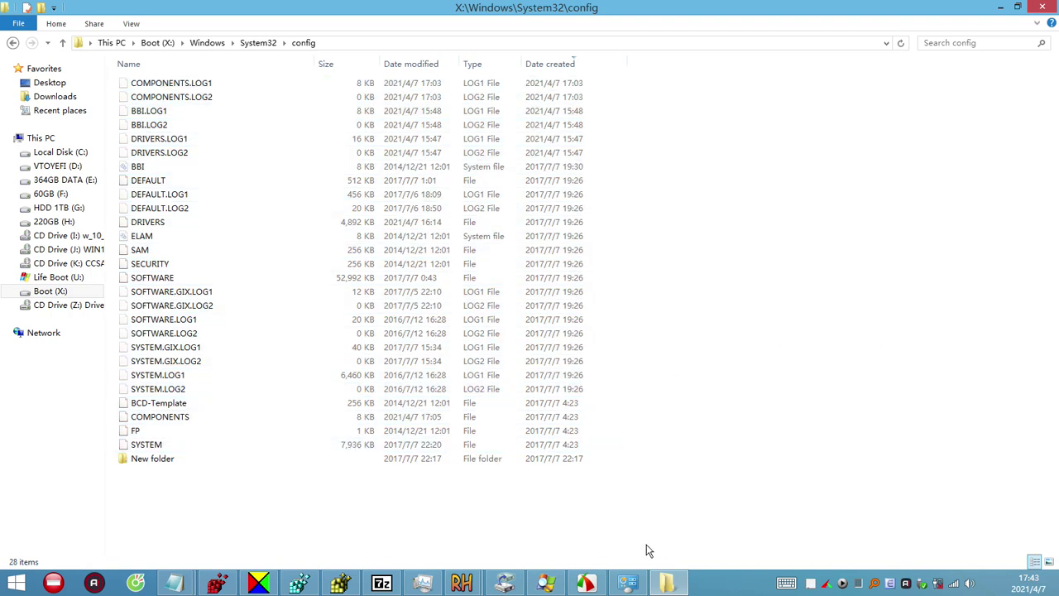
Minimize GImageX and Process Explorer to get back to the config folder
left_click(506, 583)
left_click(507, 583)
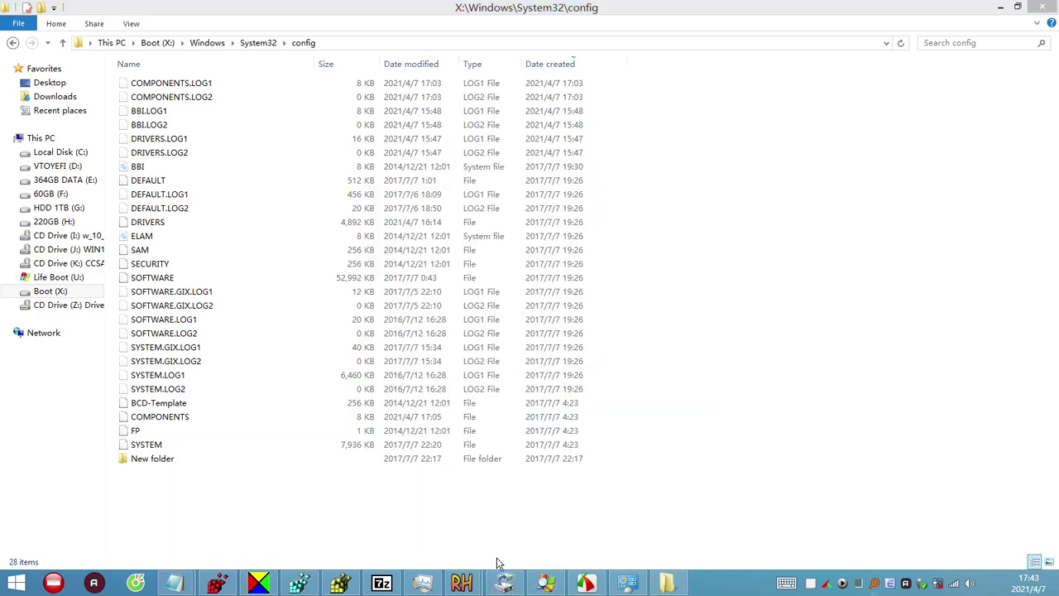
left_click(552, 584)
left_click(559, 586)
Minimize Explorer, close Process Explorer, and run CloseOut All, cancelling the shutdown and New 2 save prompts
left_click(1000, 7)
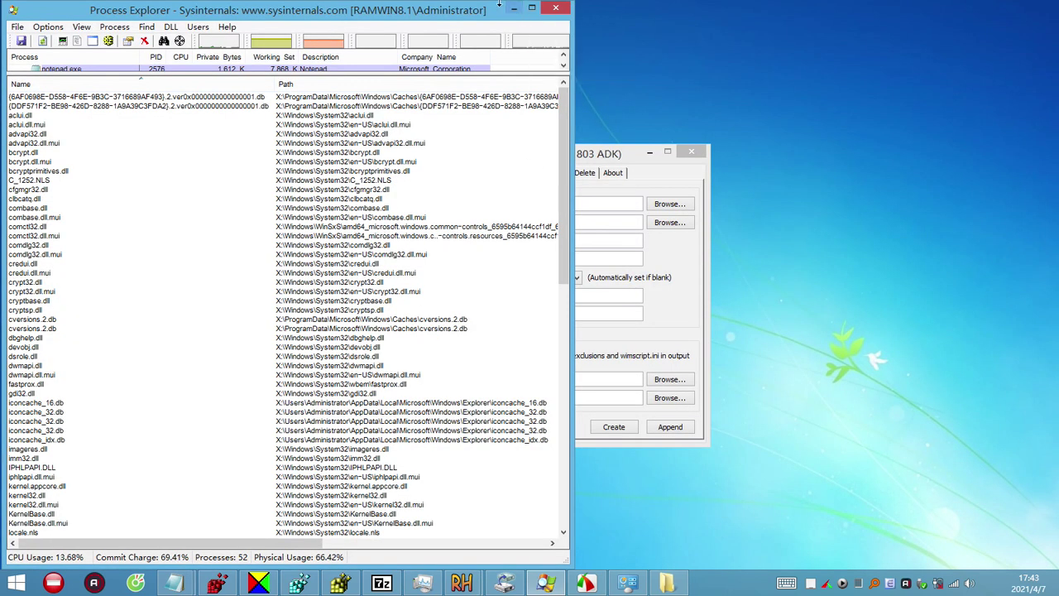
left_click(553, 8)
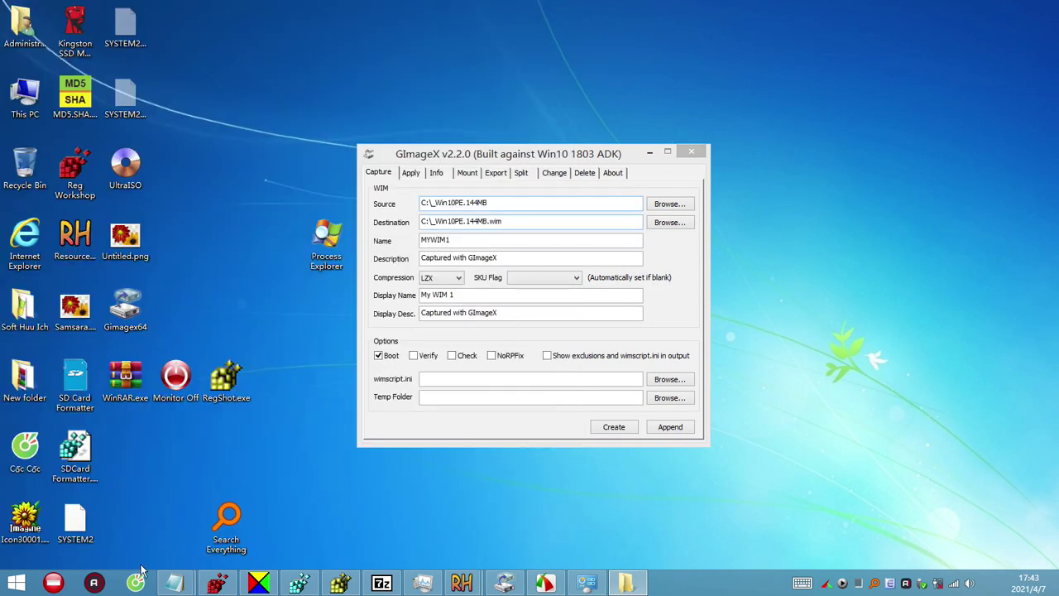
left_click(53, 583)
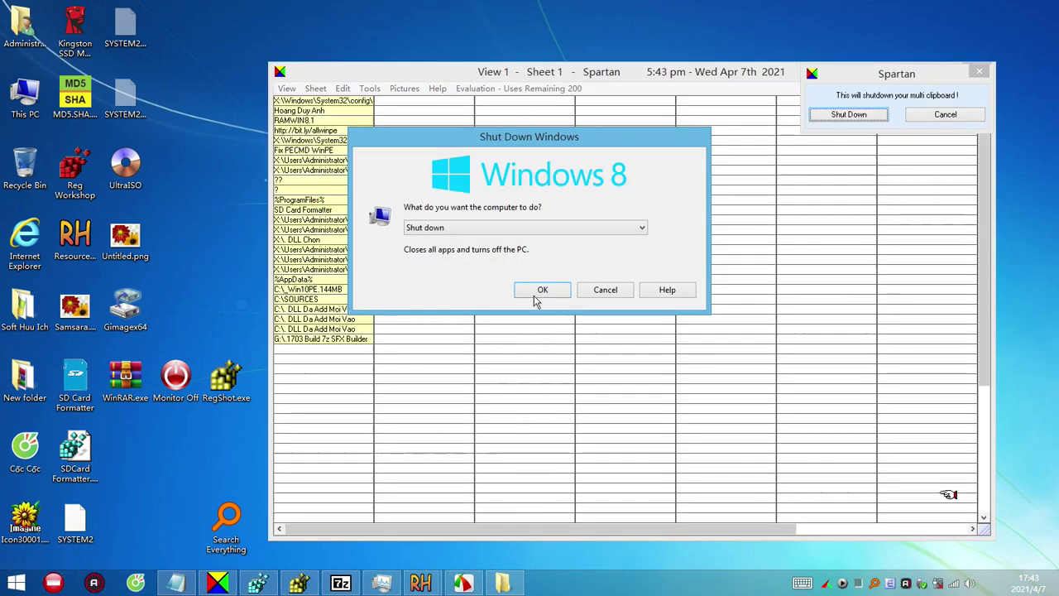
left_click(611, 292)
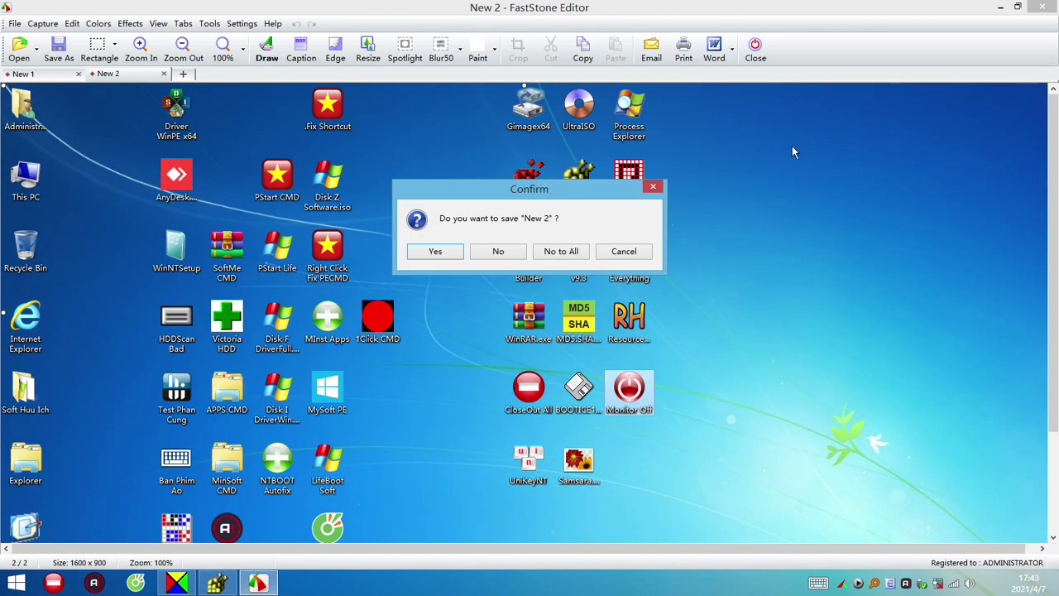
left_click(623, 251)
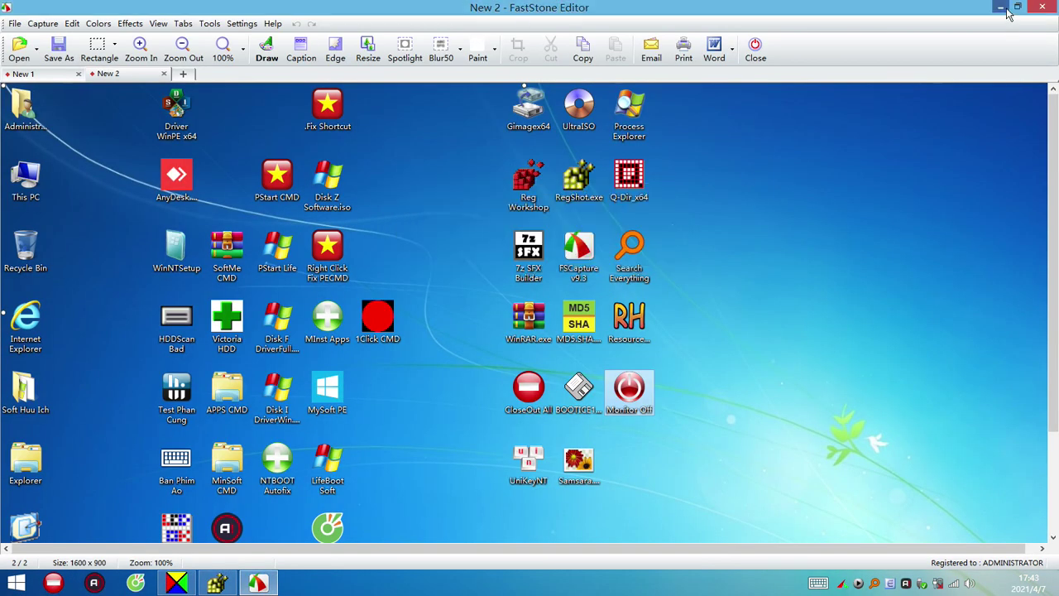
Put away FastStone Editor, Spartan and the Regshot prompt, then launch Registry Workshop
left_click(1001, 6)
left_click(945, 114)
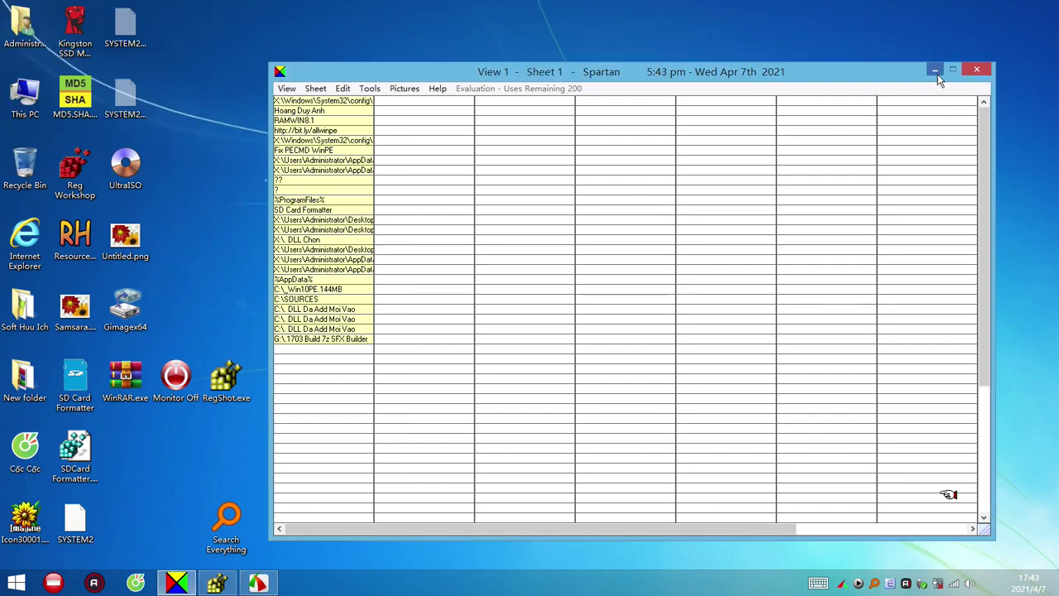
left_click(936, 73)
left_click(604, 360)
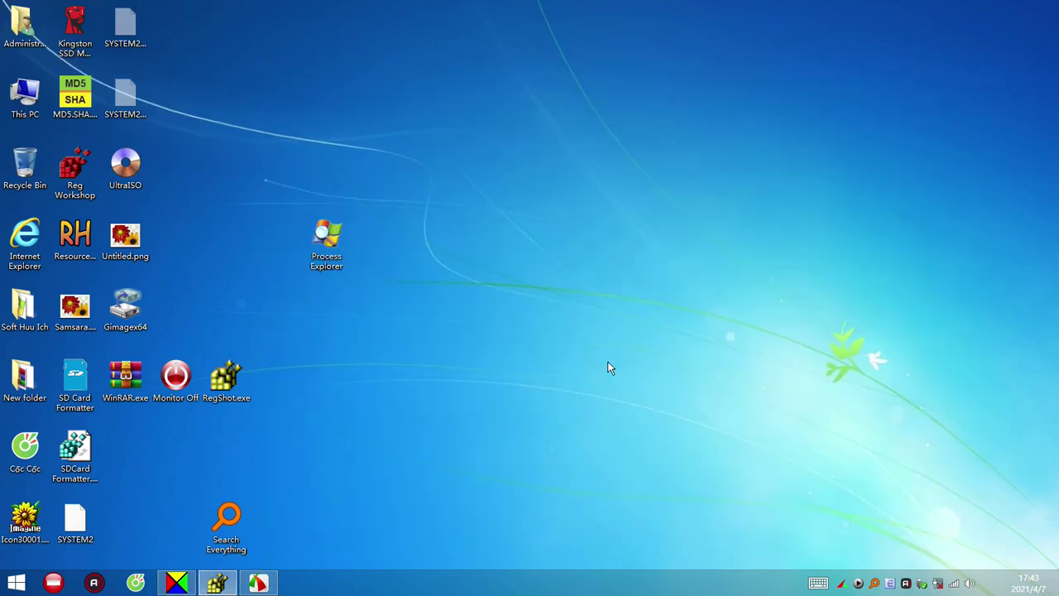
left_click(266, 513)
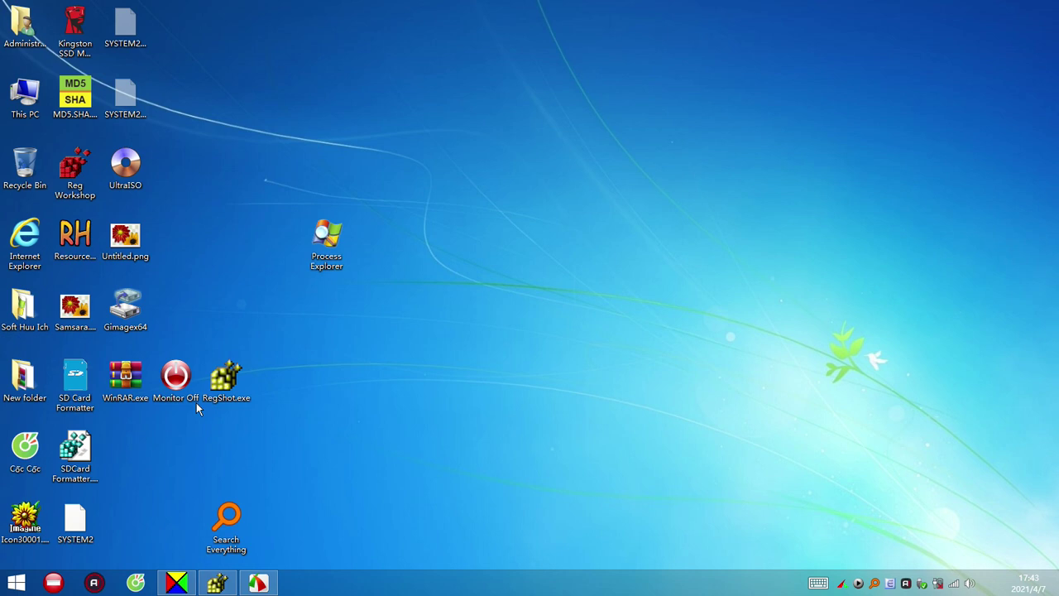
double_click(83, 172)
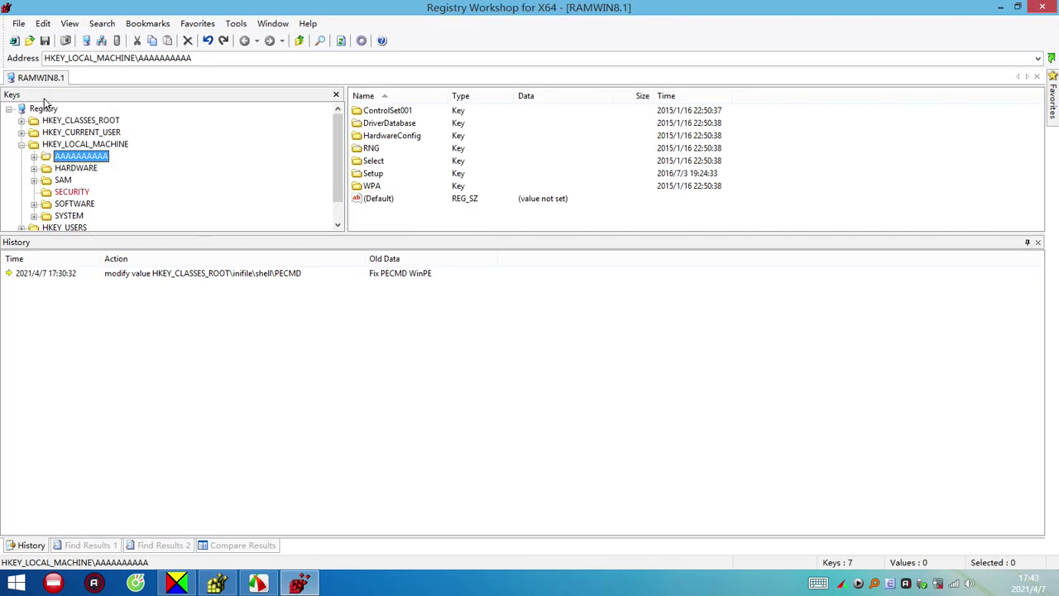
Cancel the key rename, enlarge the key tree, and expand AAAAAAAAAA to show ControlSet001 through WPA
left_click(76, 160)
key("Escape")
left_click_drag(98, 234, 68, 454)
left_click(34, 156)
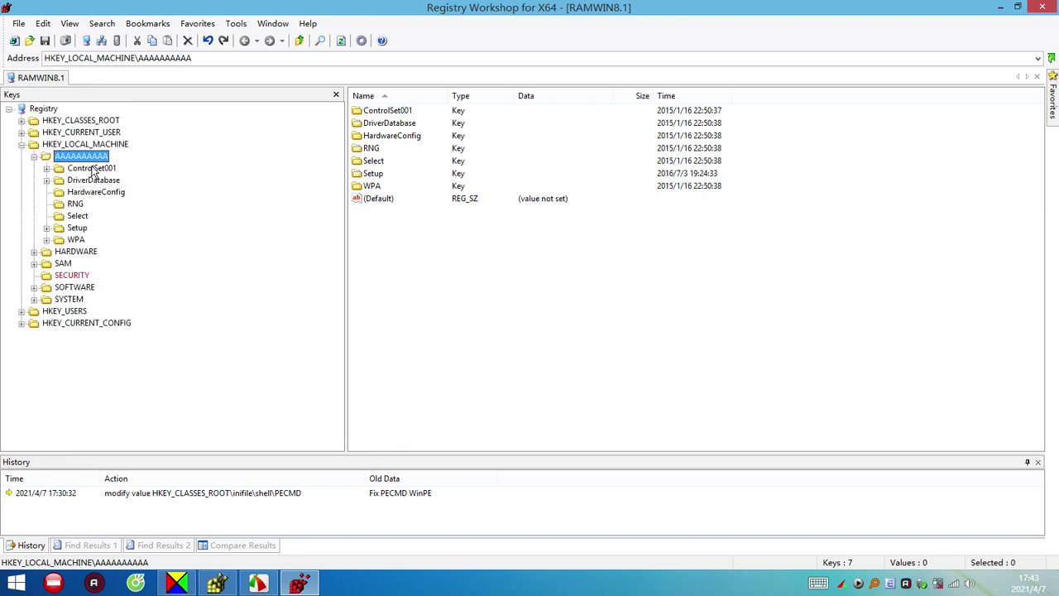
left_click(92, 169)
left_click(82, 156)
Find RAMWIN8.1 across the whole registry and review the Hostname, LastComputerName and ComputerName matches
right_click(86, 157)
left_click(110, 196)
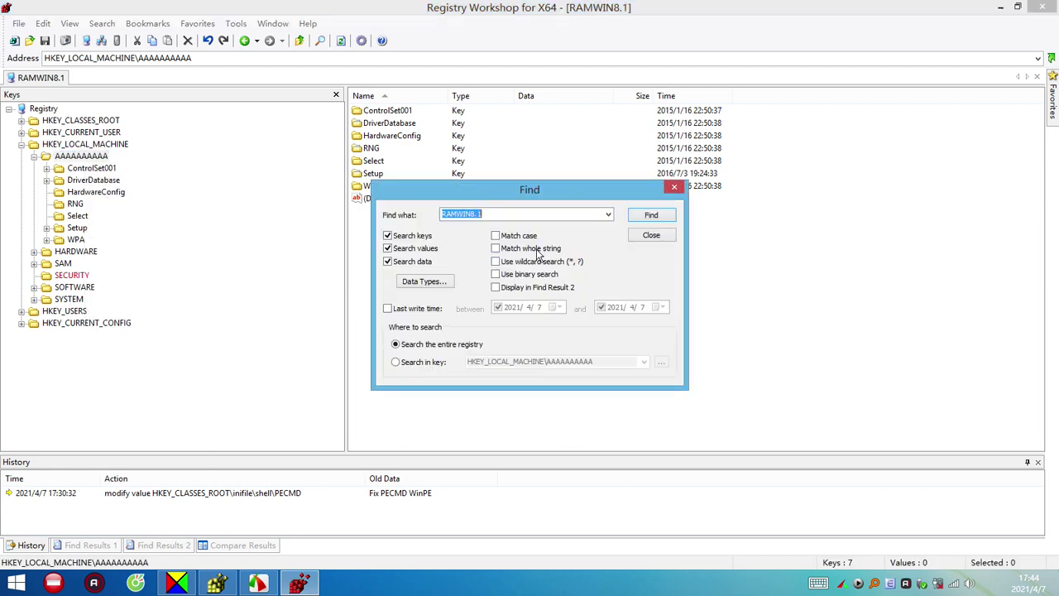
left_click(651, 215)
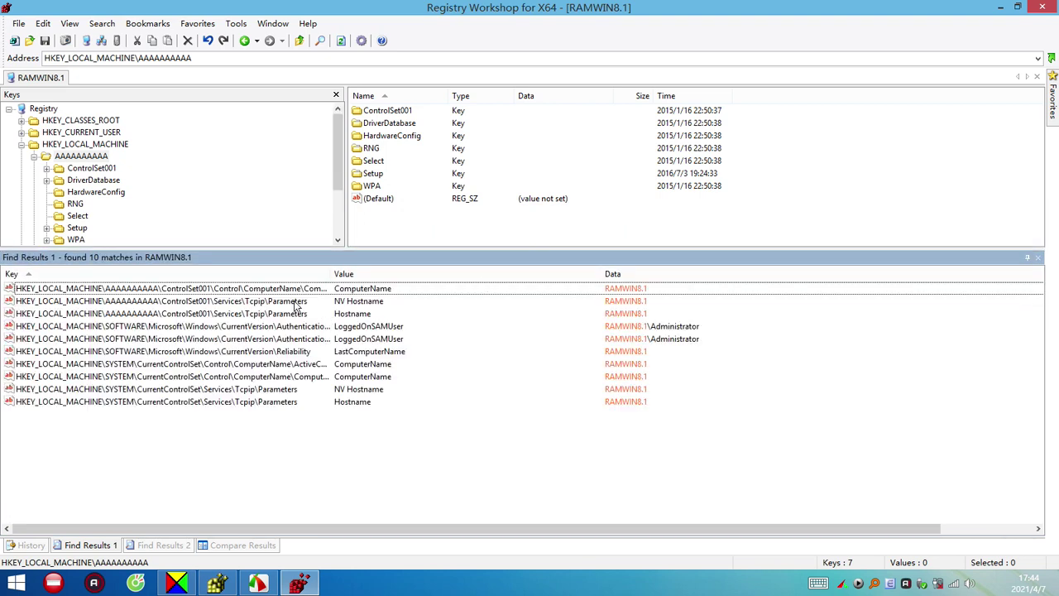
left_click(336, 313)
left_click(344, 351)
left_click(248, 288)
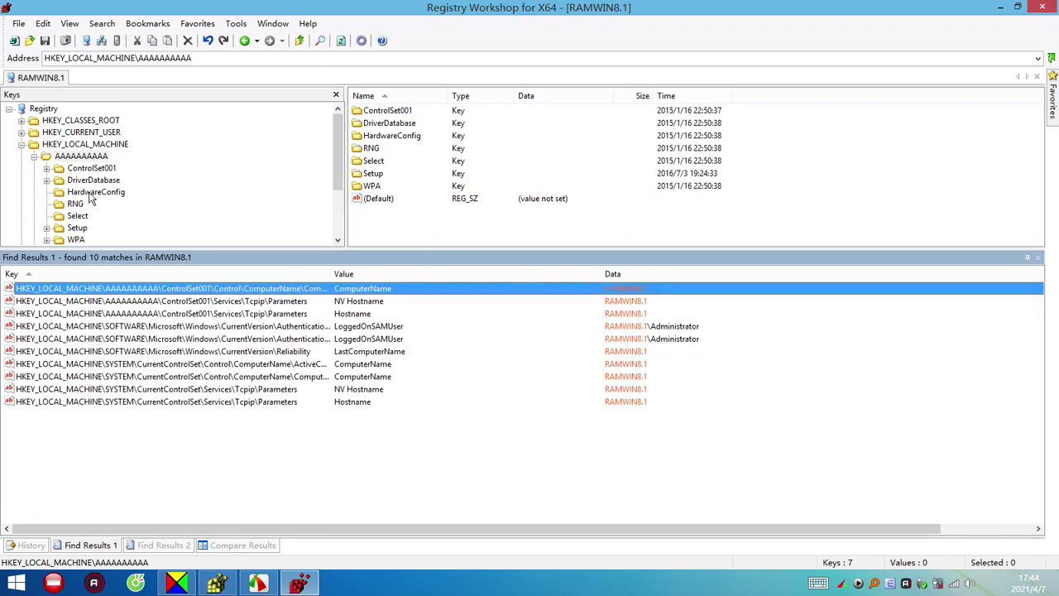
left_click(81, 156)
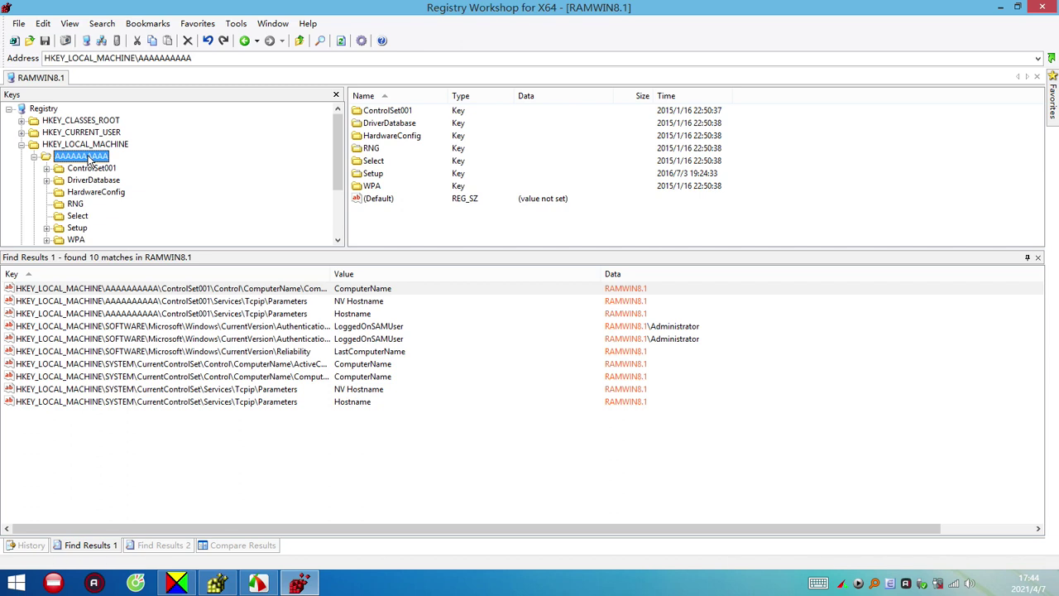
Unload the AAAAAAAAAA hive via File > Unload Hive, then exit Registry Workshop
right_click(87, 156)
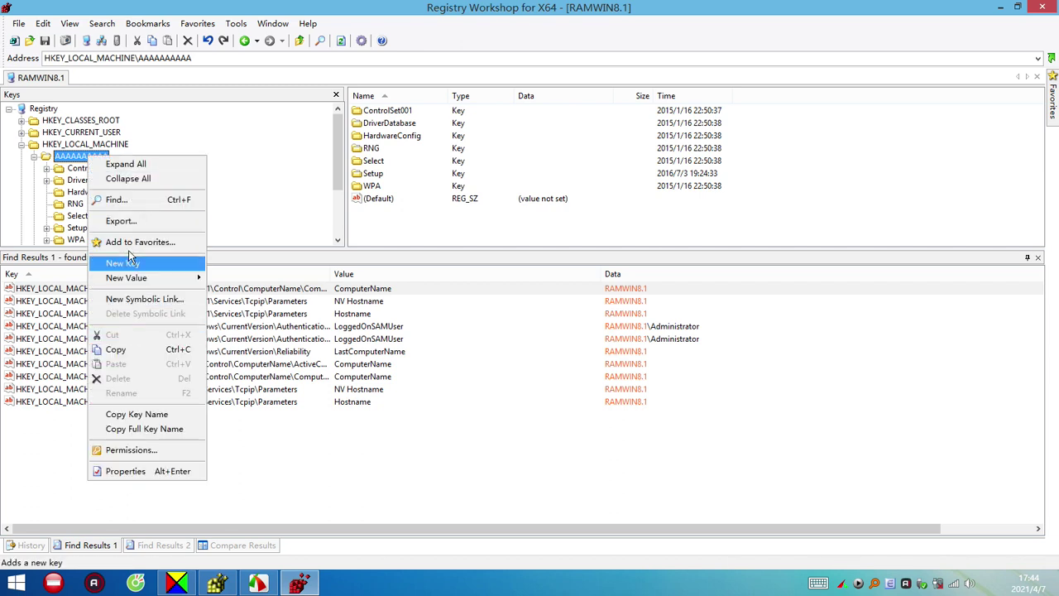
left_click(83, 168)
left_click(106, 158)
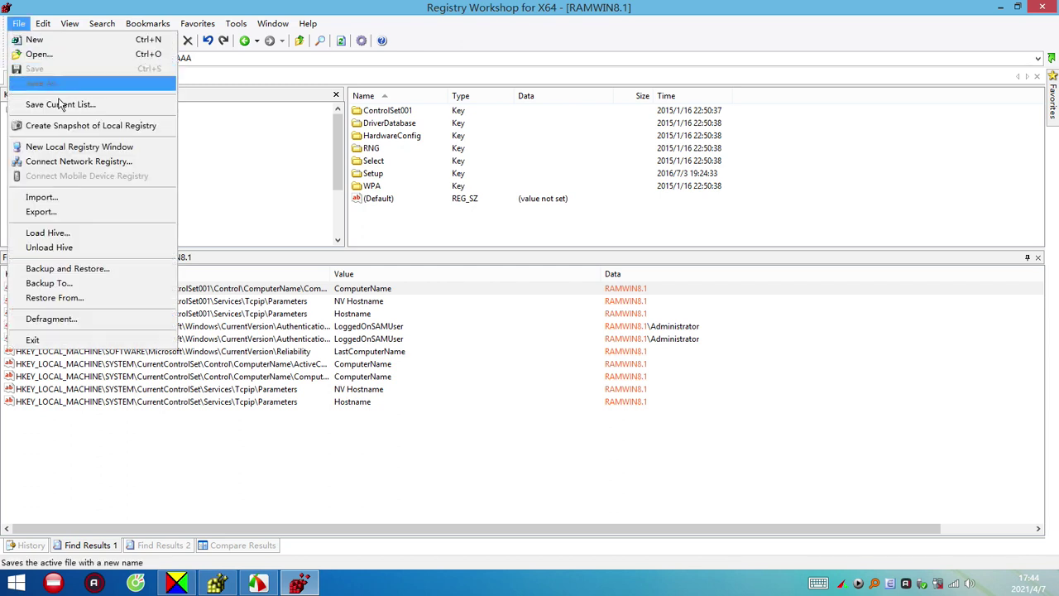
left_click(70, 249)
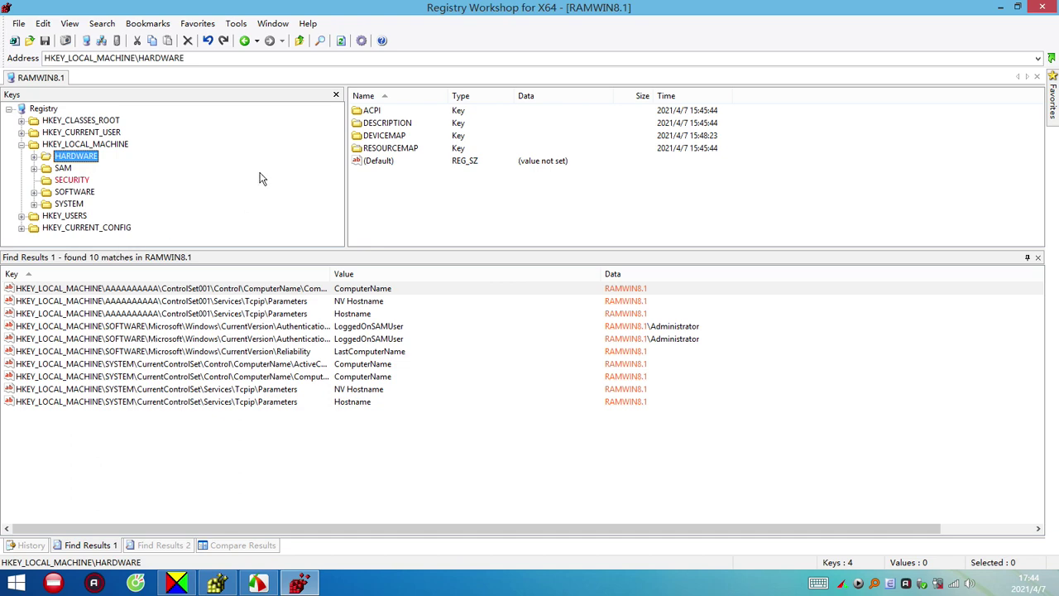
left_click(1039, 7)
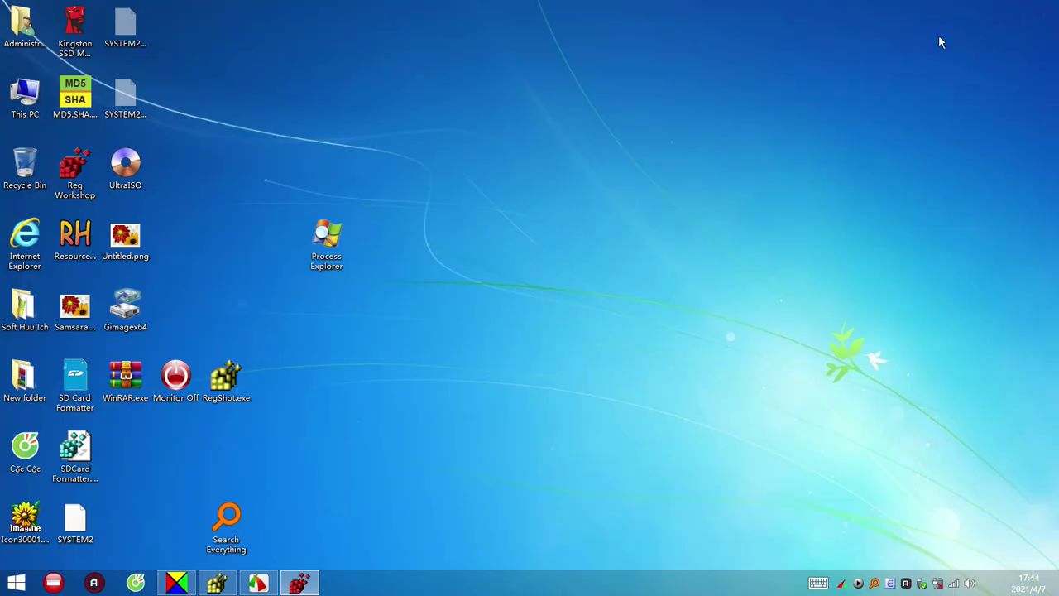
Move SYSTEM2, SYSTEM2.LOG1 and SYSTEM2.LOG2 together near the desktop centre
left_click(137, 98)
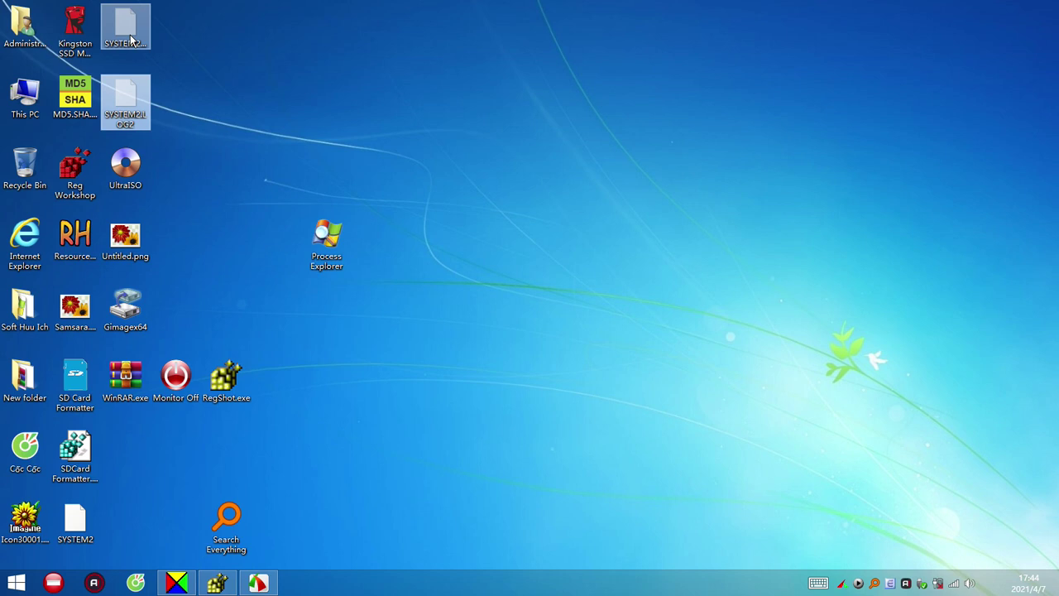
left_click_drag(83, 519, 628, 272)
left_click_drag(172, 131, 545, 188)
left_click_drag(629, 238, 512, 250)
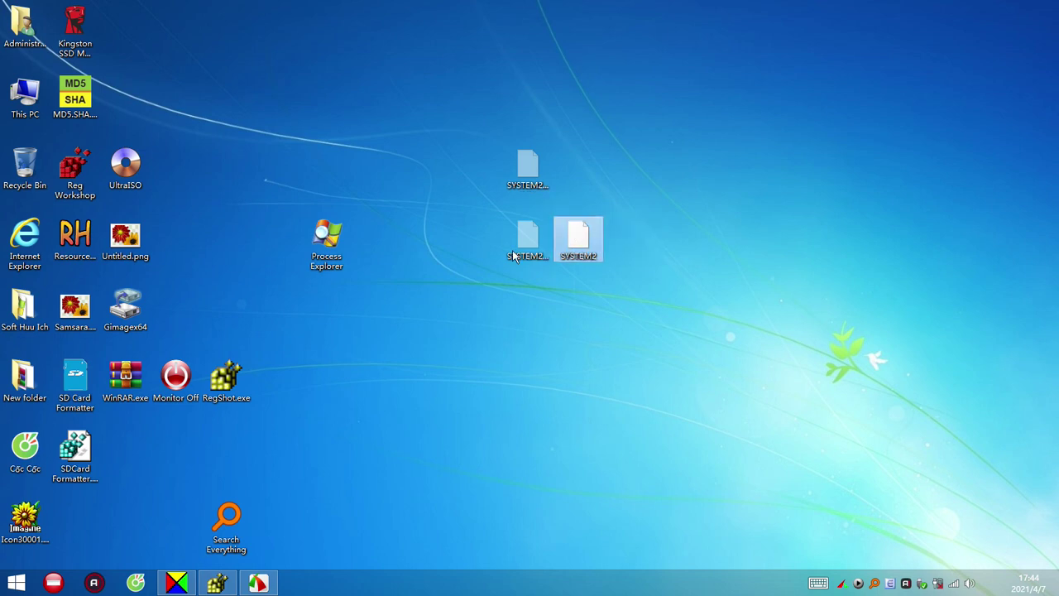
Select the three SYSTEM2 files and cut them
left_click(512, 250)
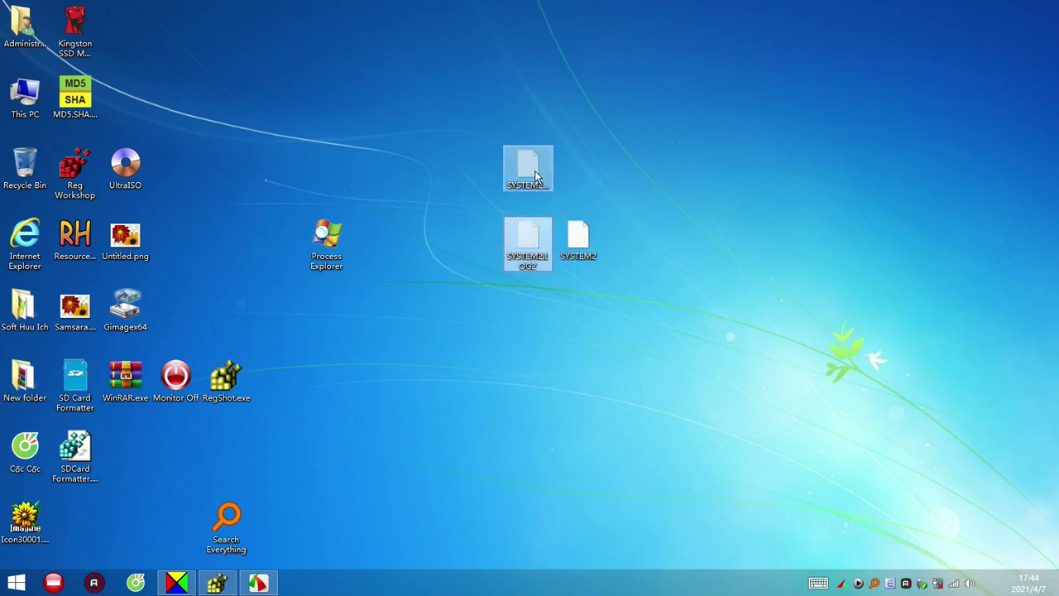
left_click(535, 176)
left_click_drag(624, 278, 523, 187)
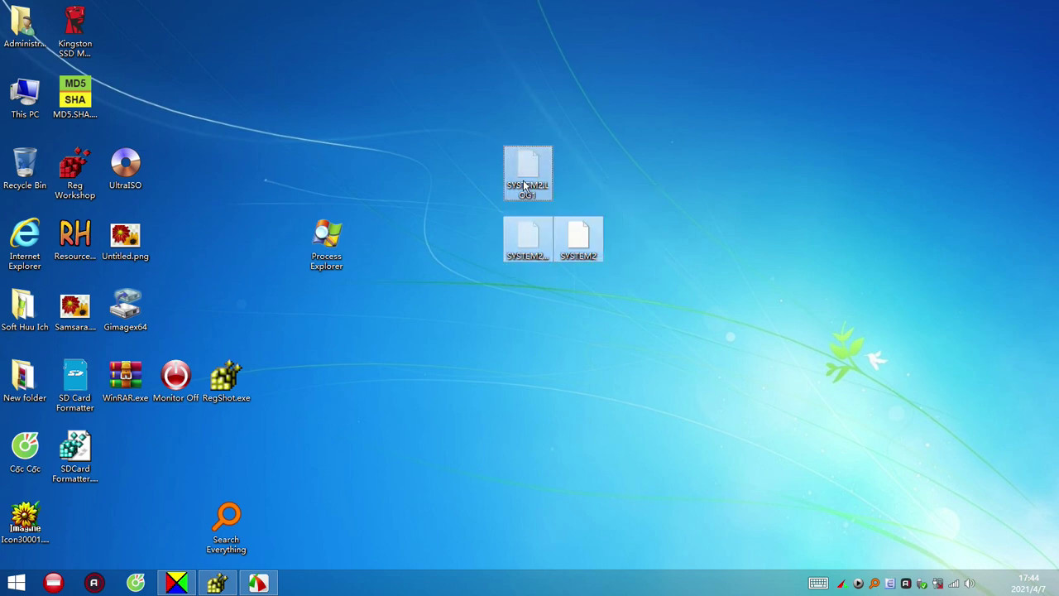
right_click(536, 246)
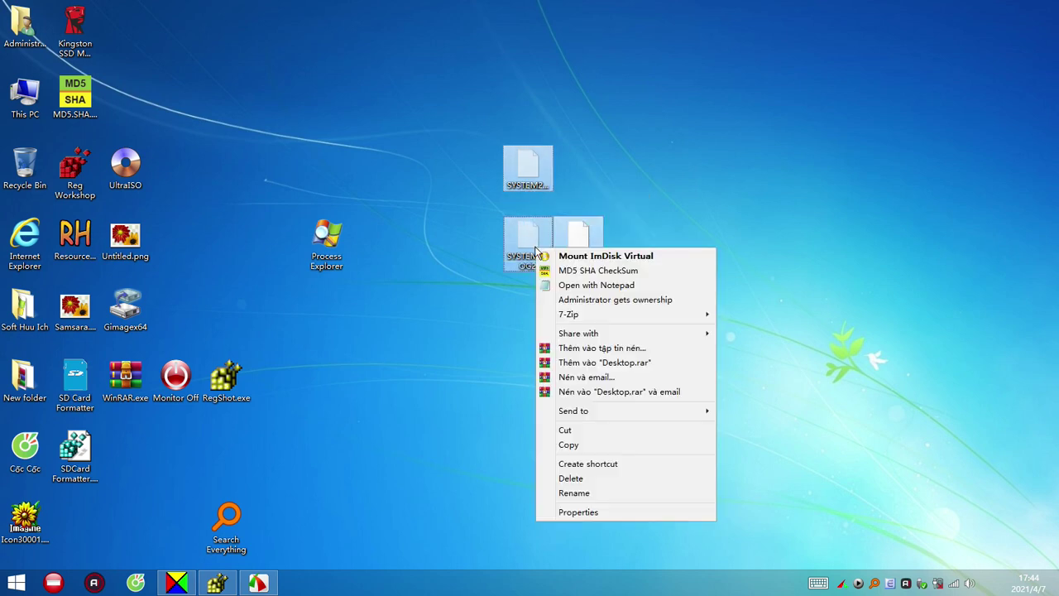
left_click(612, 443)
left_click(335, 459)
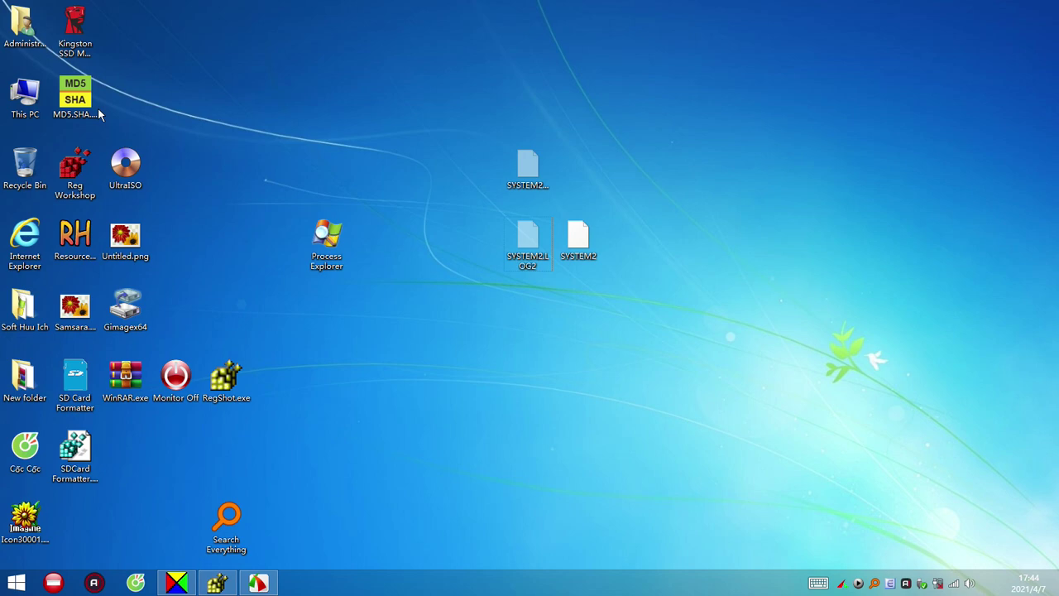
Open X:\Windows\System32\config from This PC via the Boot (X:) drive
double_click(25, 96)
left_click(397, 361)
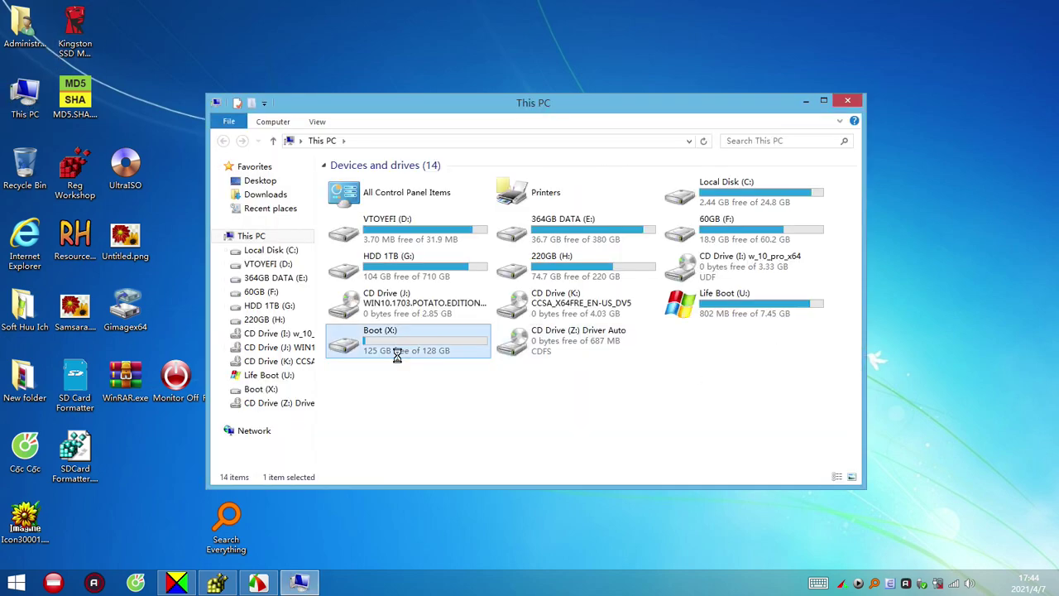
double_click(398, 354)
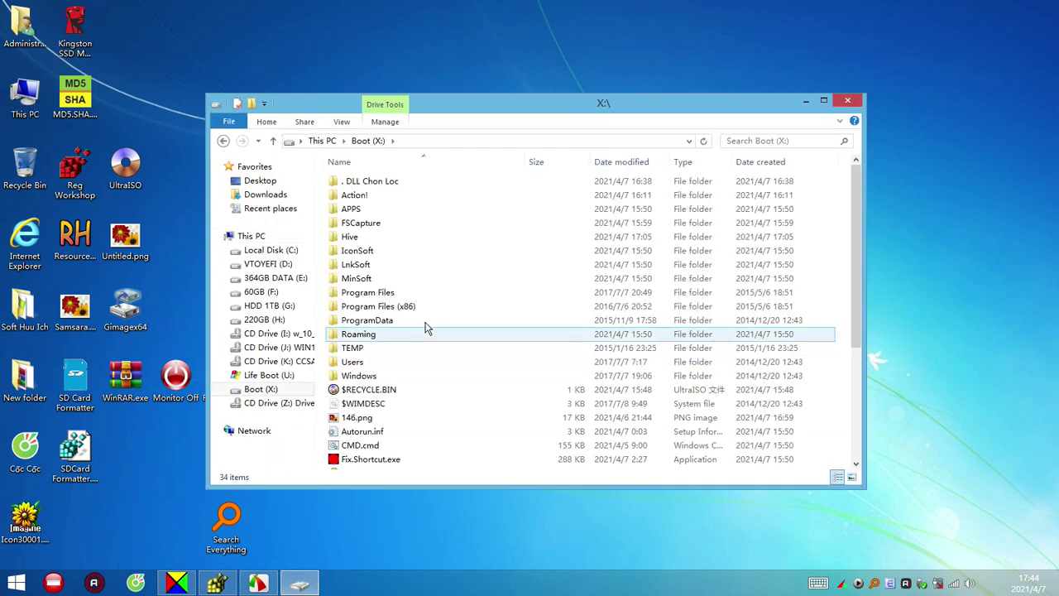
double_click(359, 375)
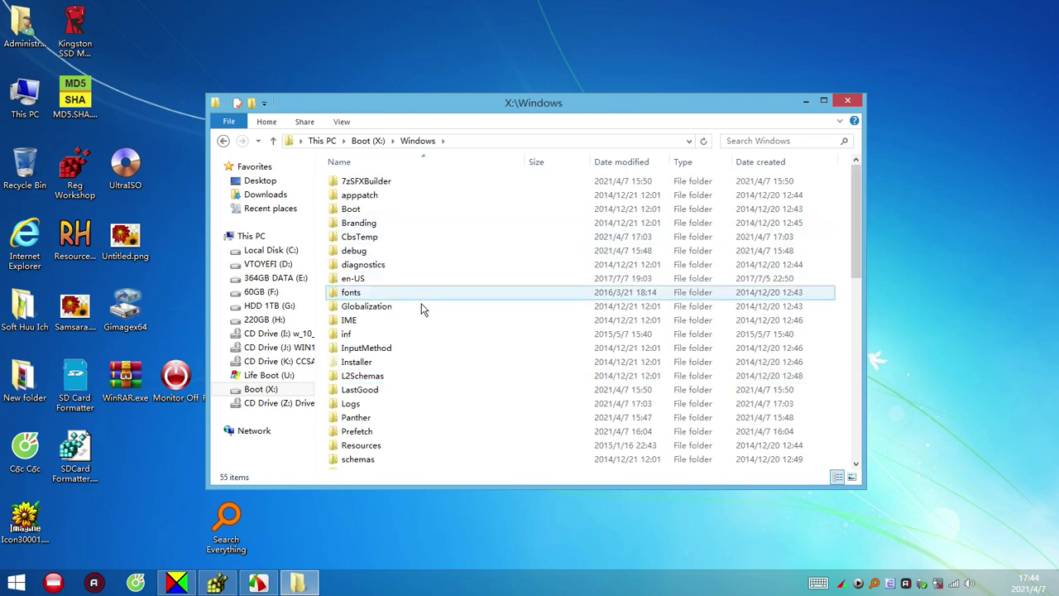
scroll(397, 376, "down", 4)
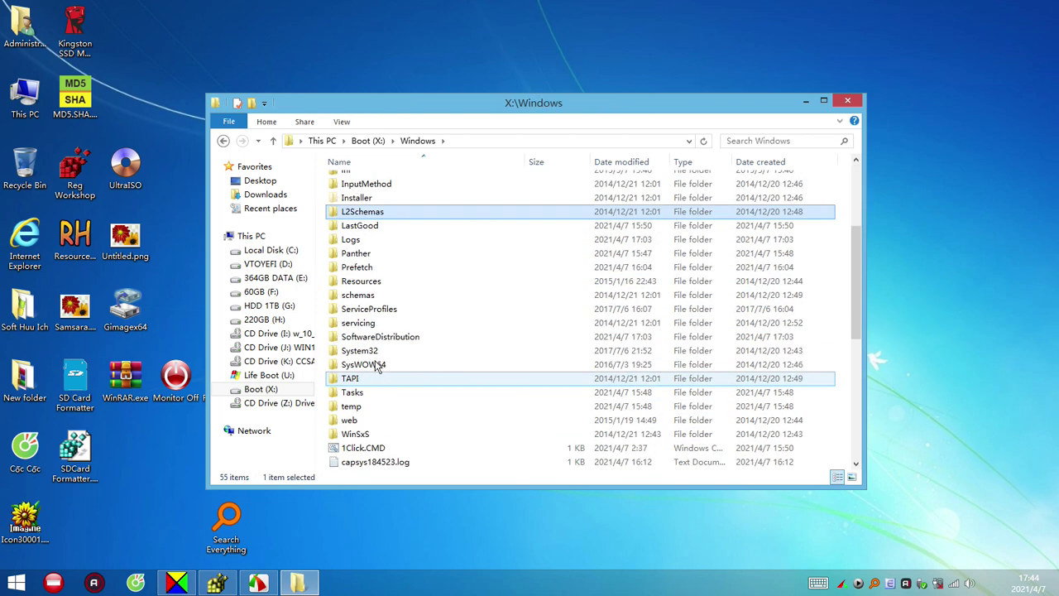
double_click(379, 348)
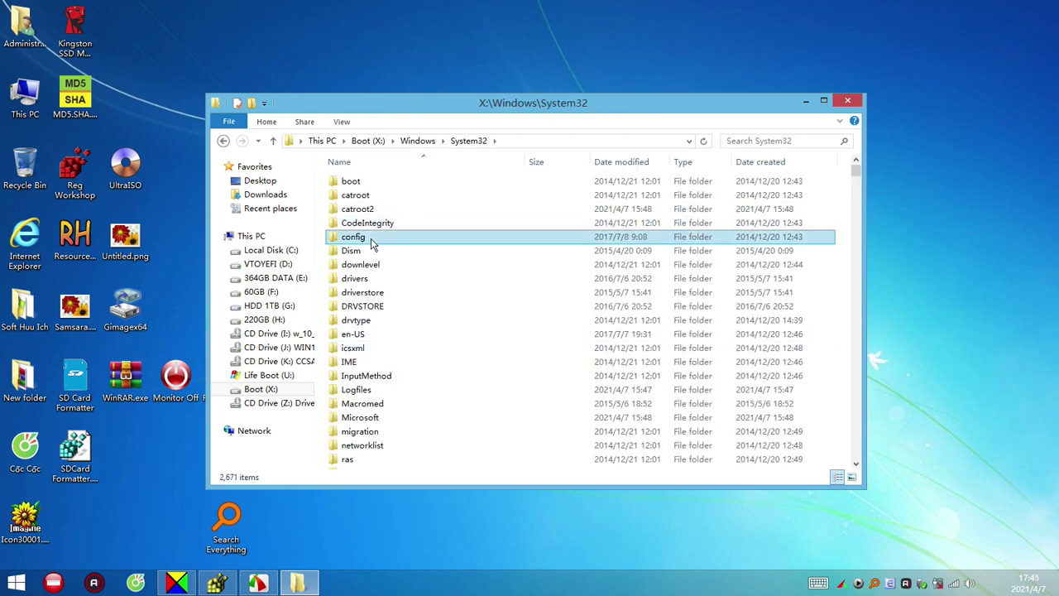
double_click(371, 239)
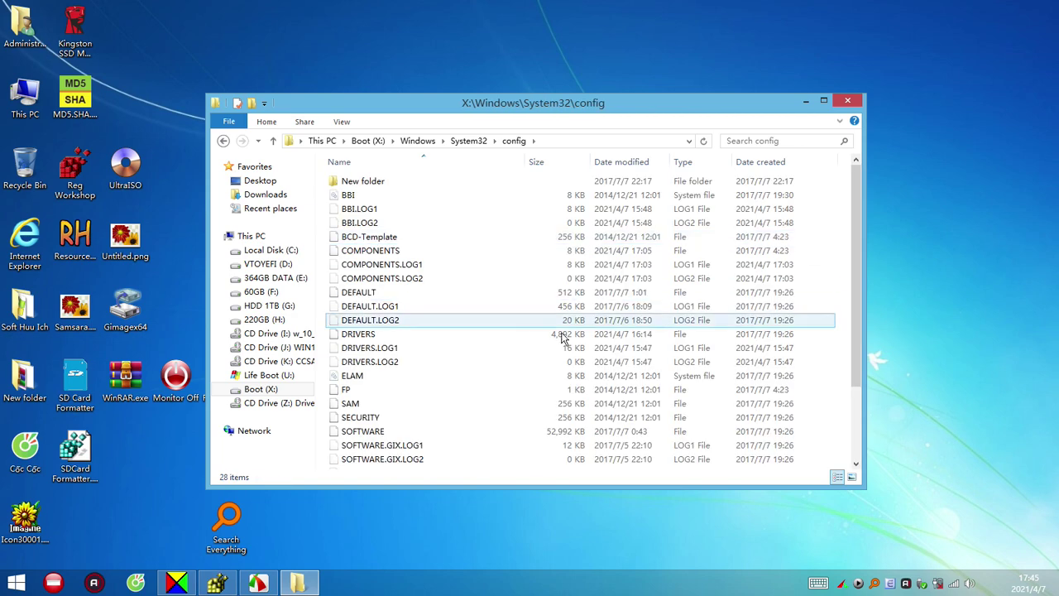
Dismiss the file list's context menu and minimize the config folder window
right_click(835, 299)
left_click(830, 264)
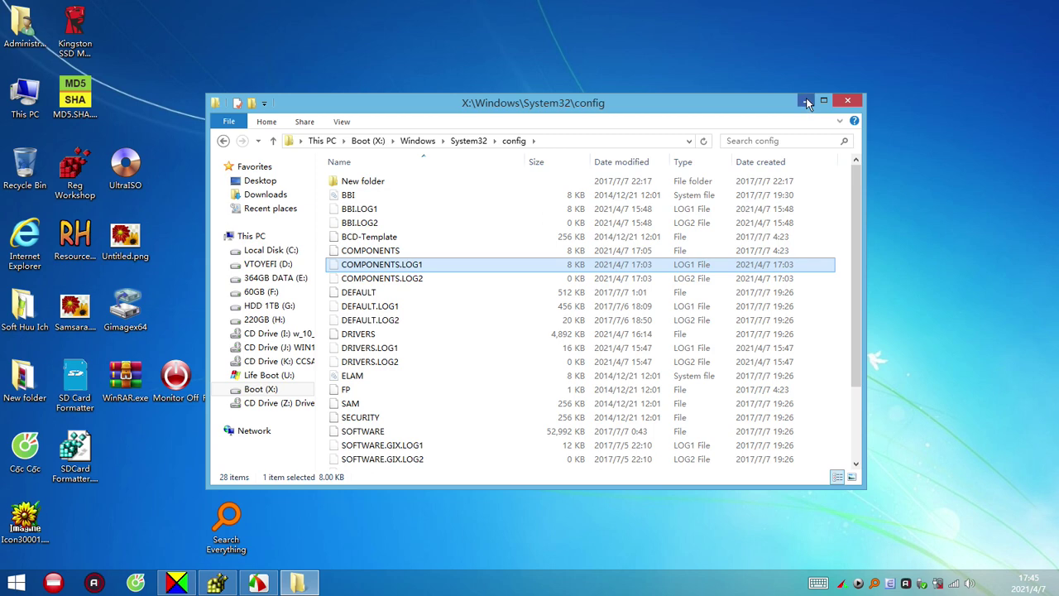
left_click(807, 101)
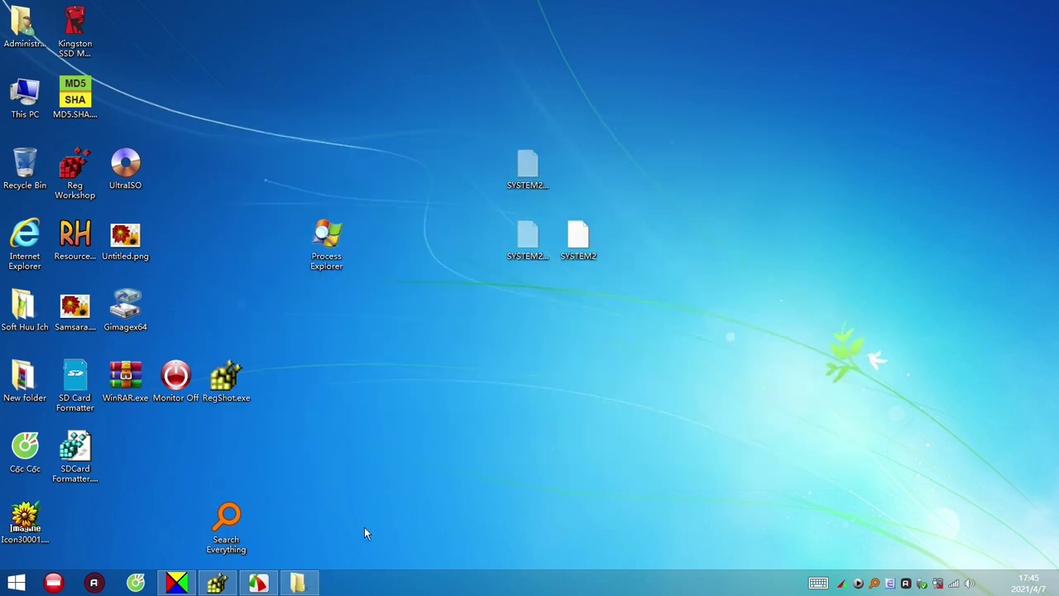
double_click(139, 315)
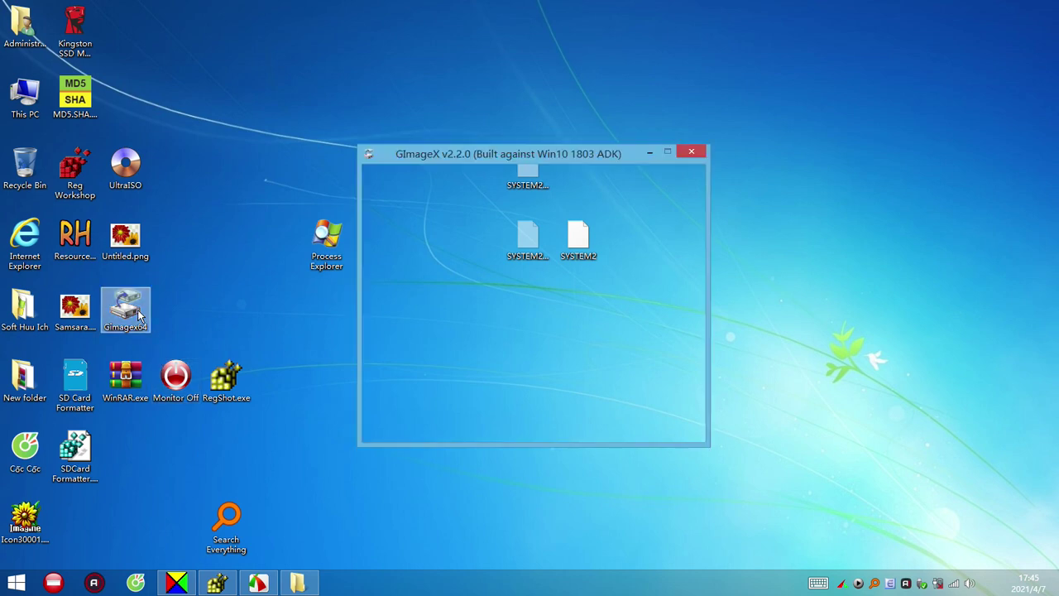
left_click(409, 172)
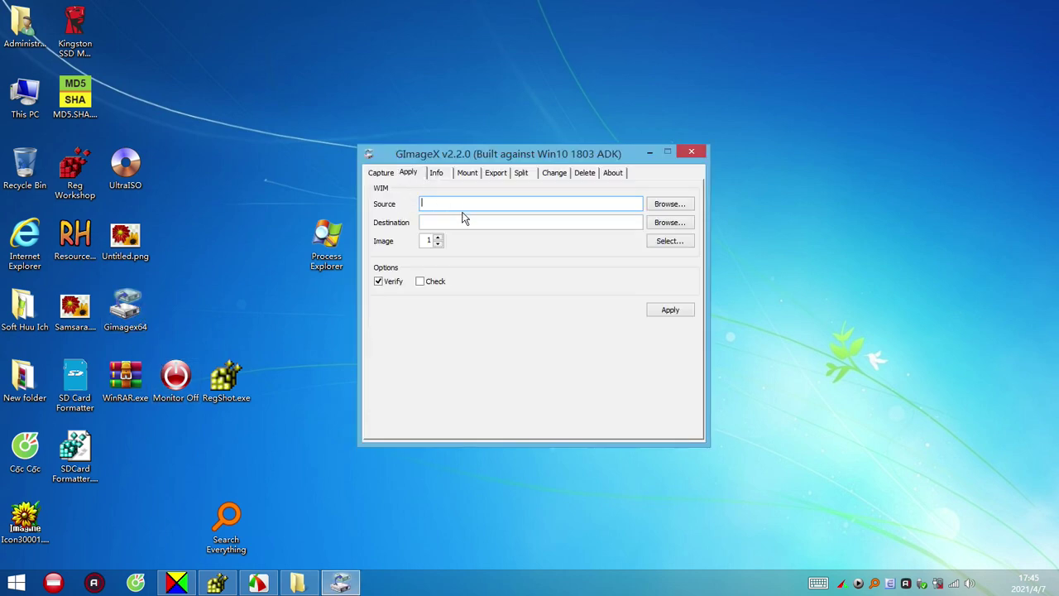
left_click(383, 174)
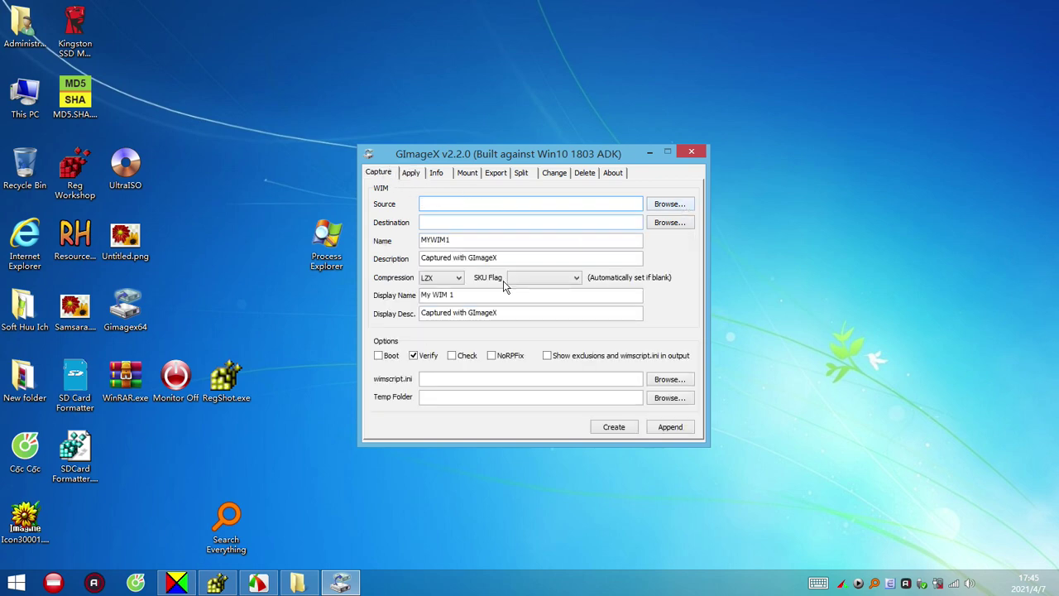
left_click(413, 355)
left_click(378, 355)
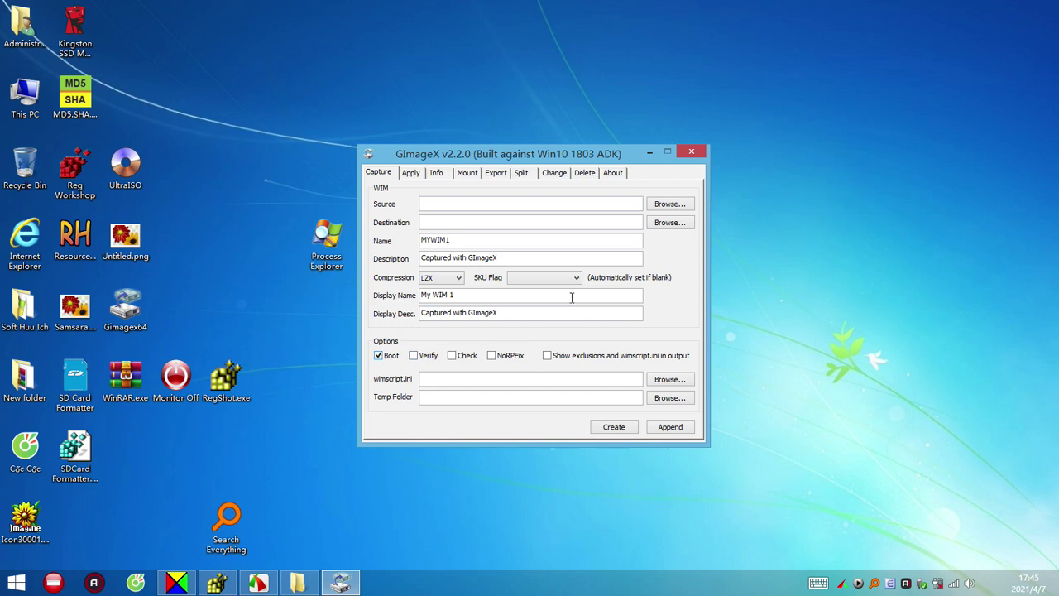
left_click(686, 155)
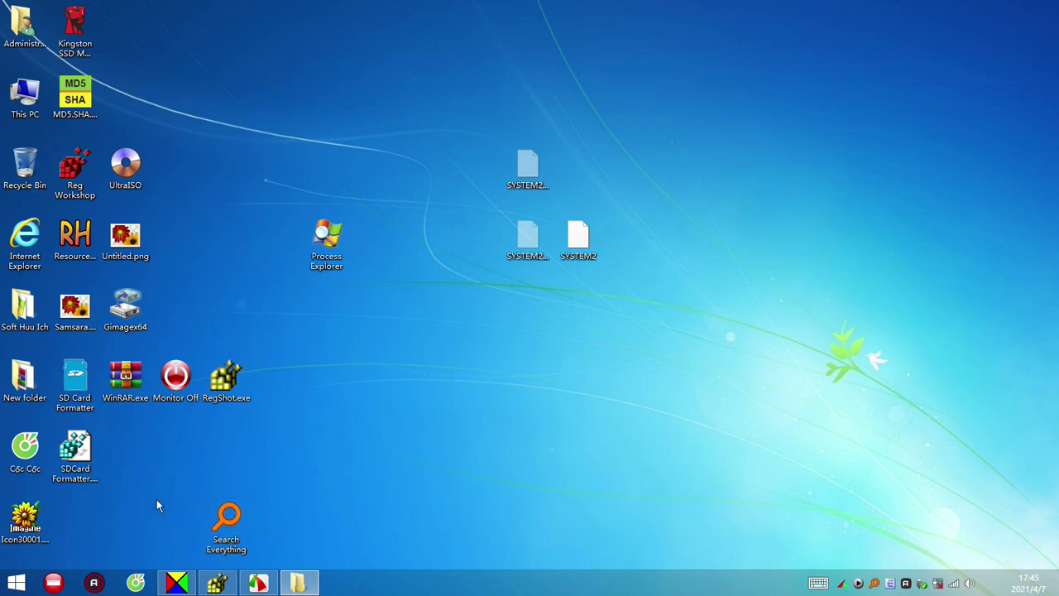
Restore the config folder window from the taskbar and close it
mouse_move(216, 583)
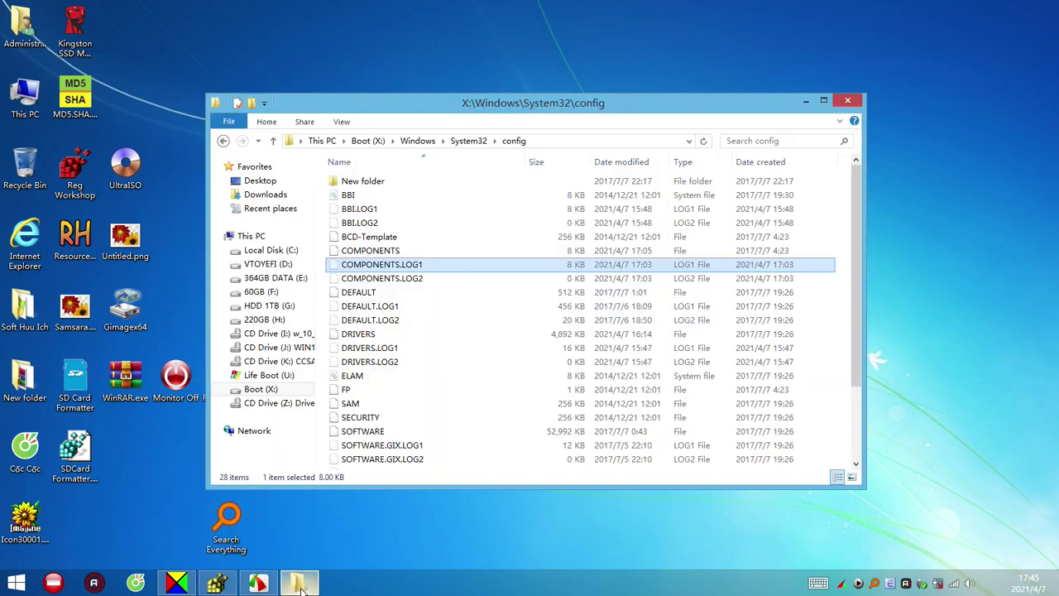
left_click(364, 546)
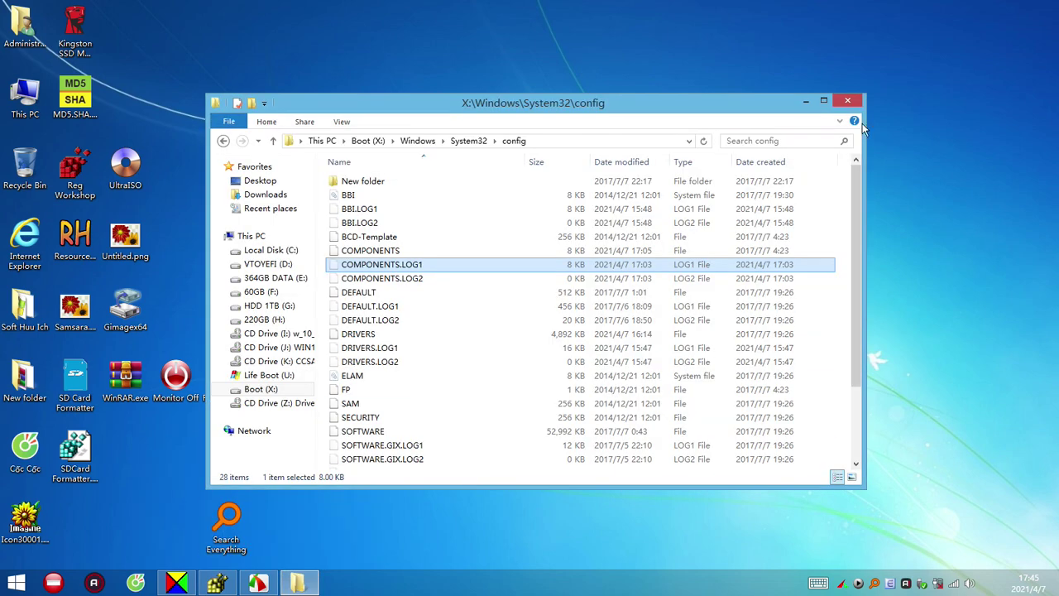
left_click(847, 100)
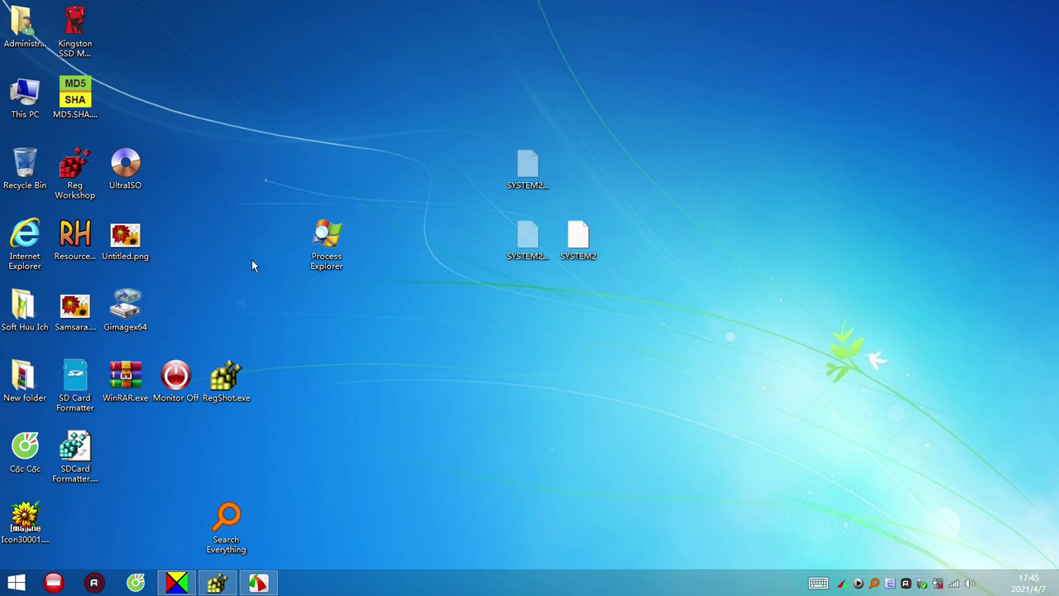
Exit a tray utility and move the Search Everything shortcut beside the other desktop icons
right_click(858, 584)
left_click(909, 574)
left_click_drag(226, 530, 76, 526)
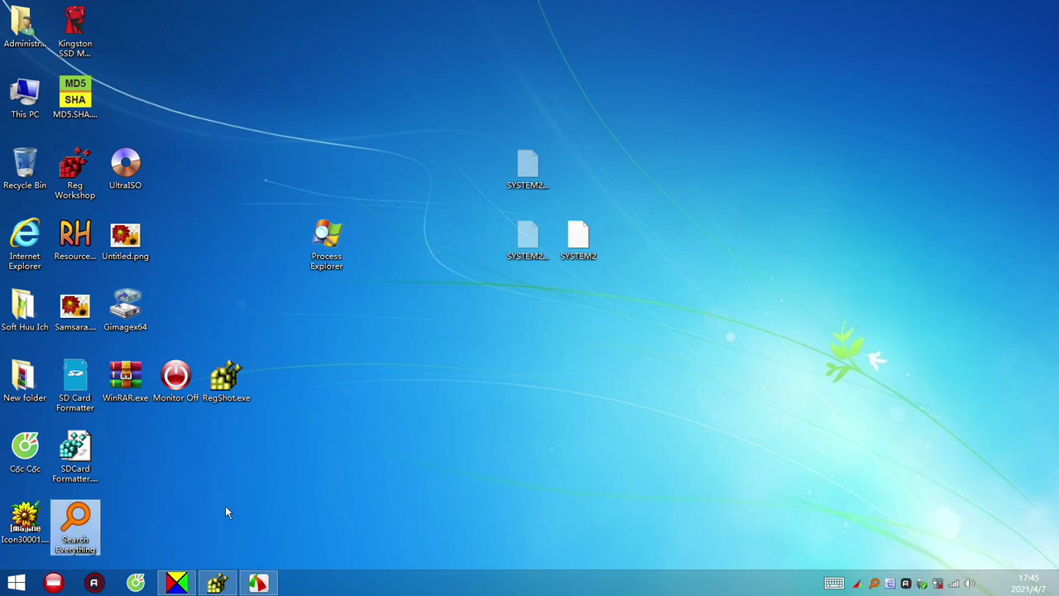
left_click(18, 579)
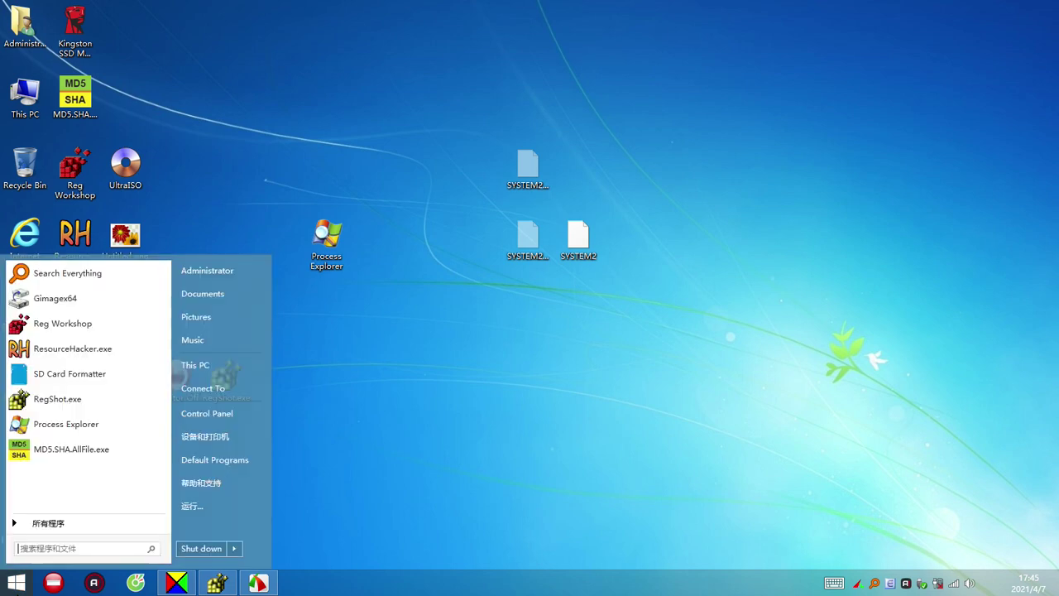
left_click(360, 389)
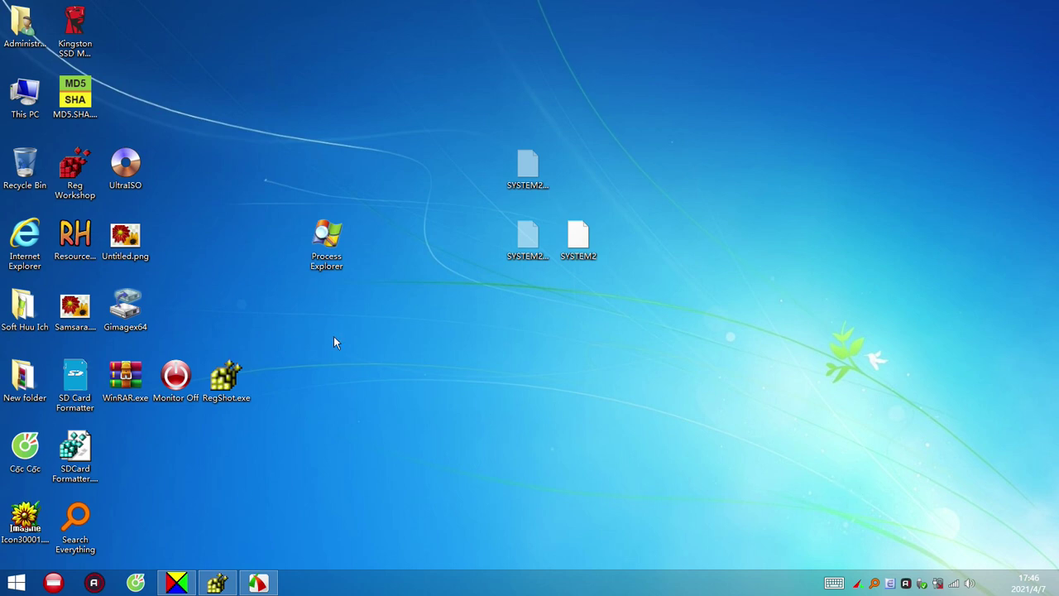
left_click(874, 583)
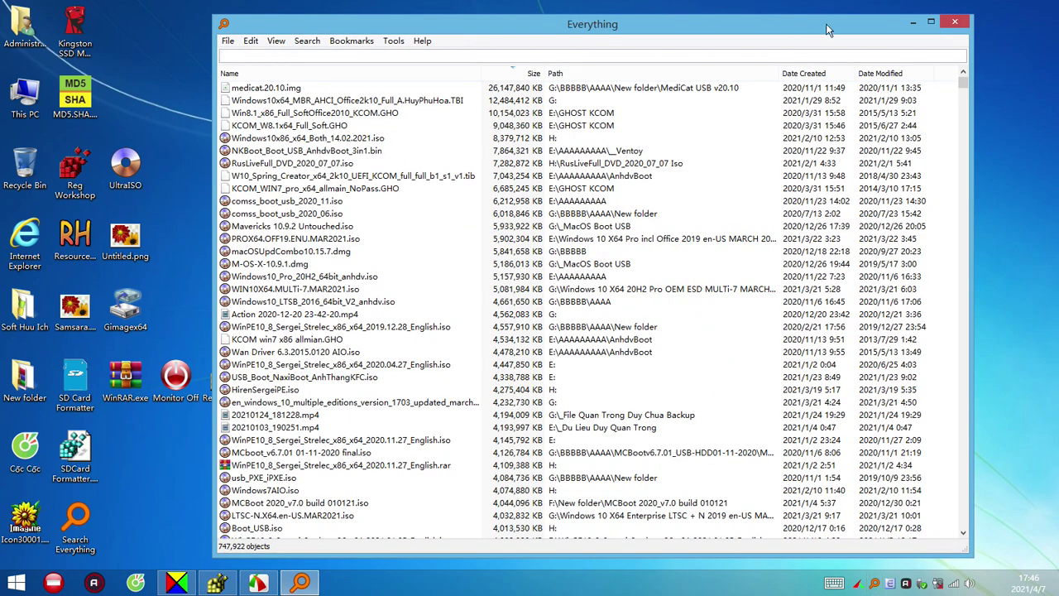
left_click_drag(826, 29, 909, 33)
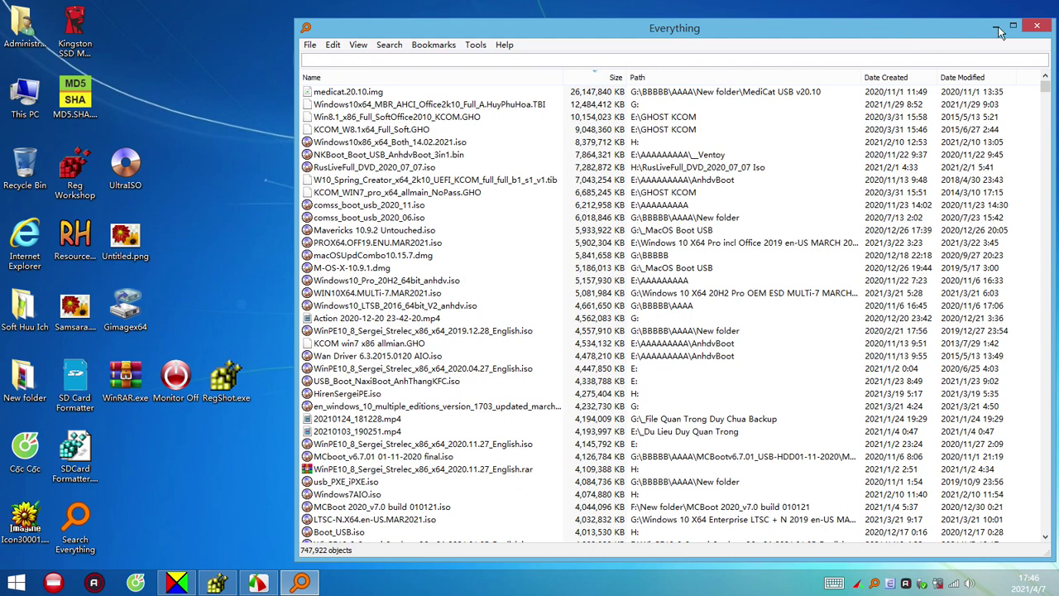
left_click(1036, 26)
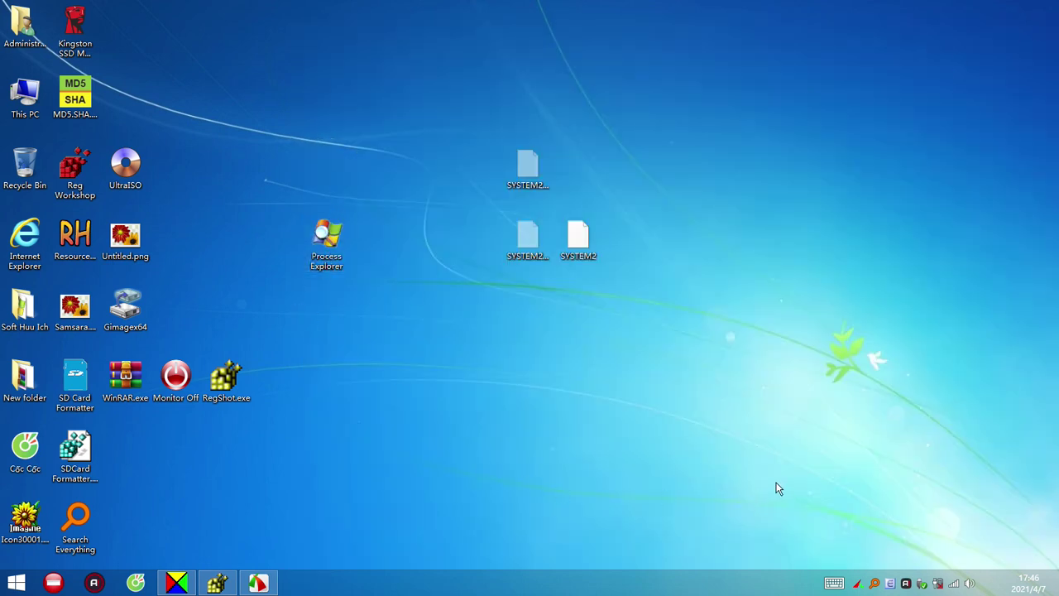
Select all 22 desktop items and permanently delete them, applying Yes to every system file
left_click_drag(837, 546, 4, 19)
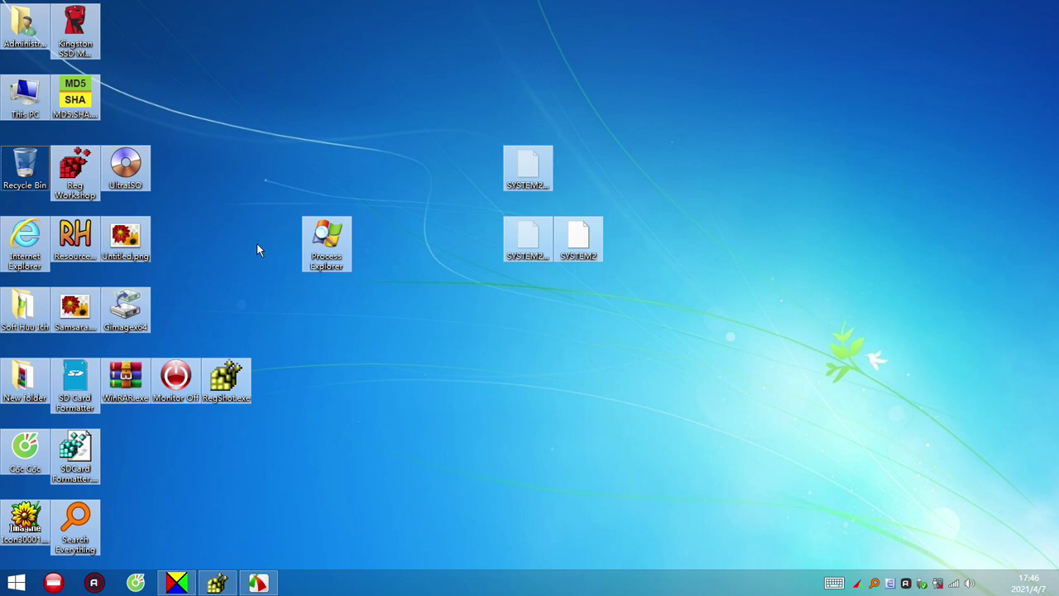
right_click(80, 241)
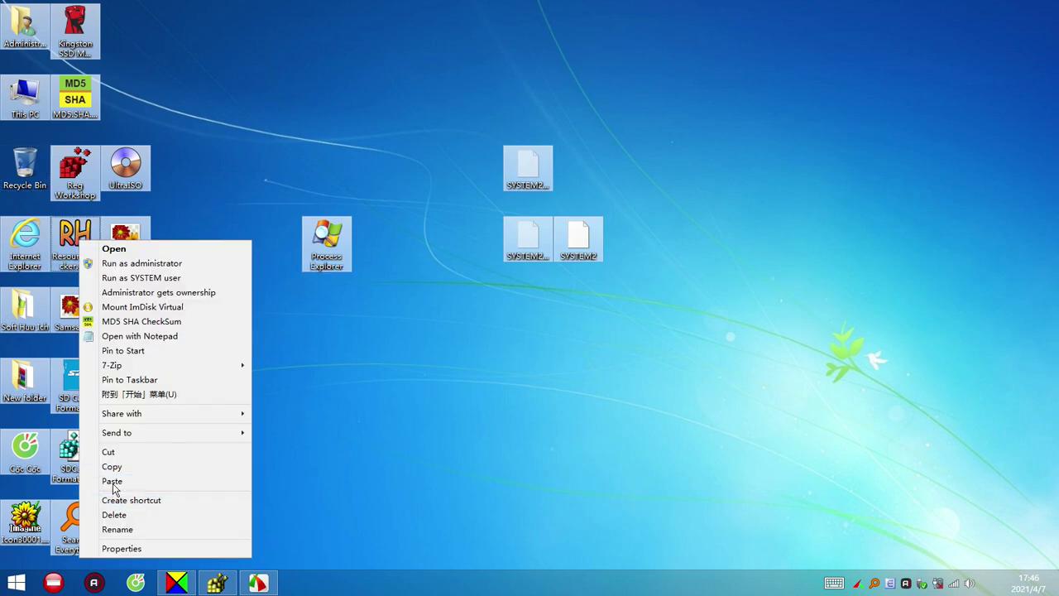
left_click(123, 513)
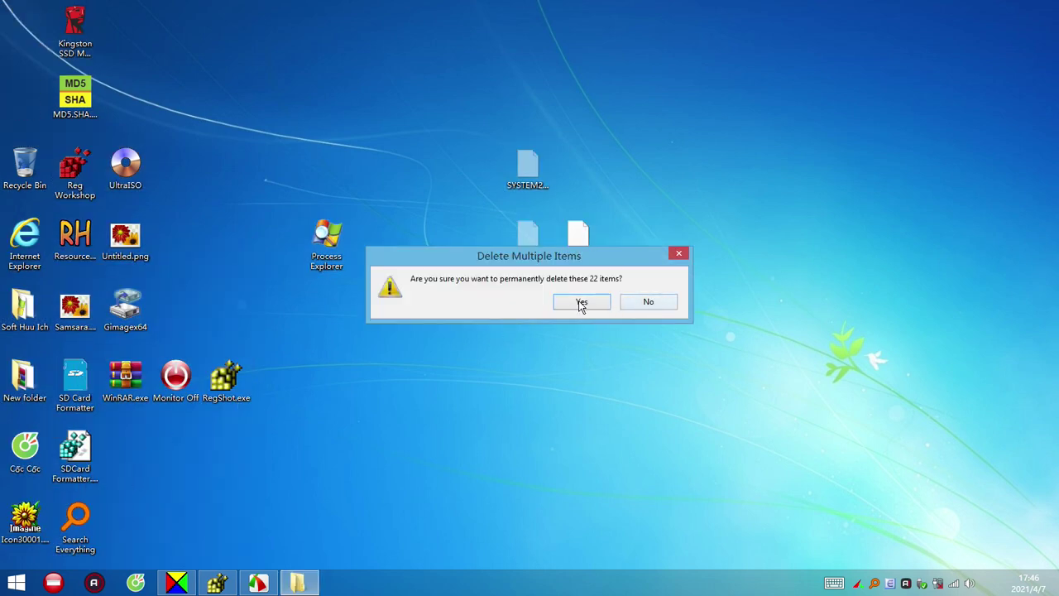
left_click(582, 303)
left_click(260, 237)
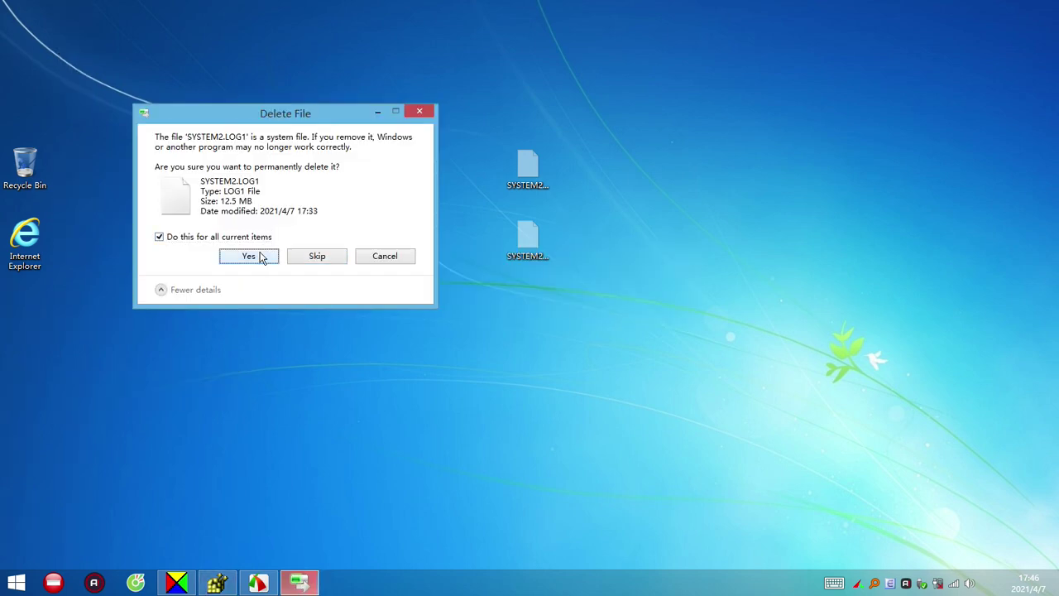
left_click(259, 257)
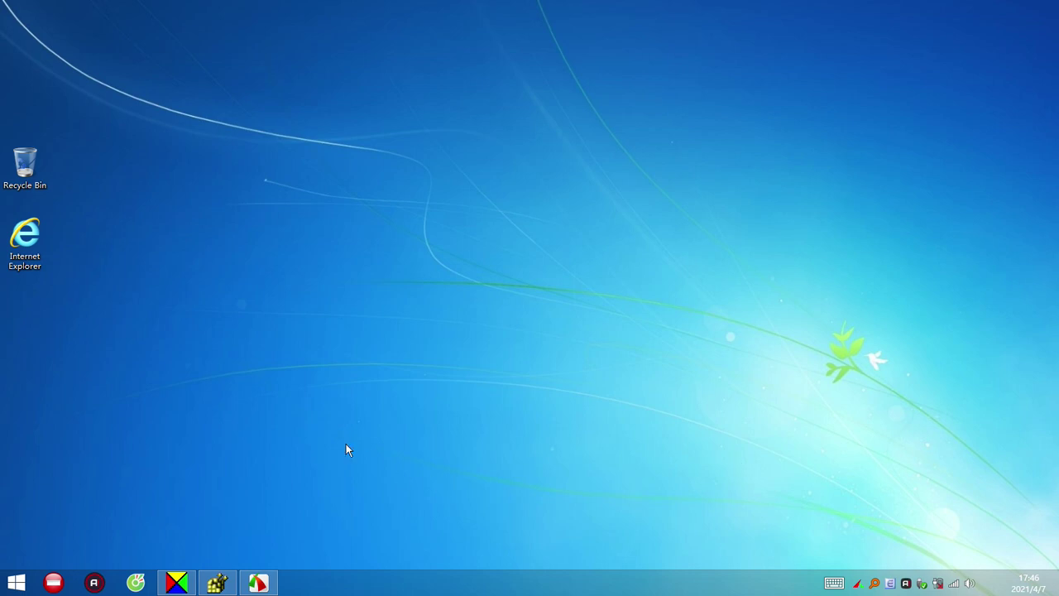
mouse_move(265, 583)
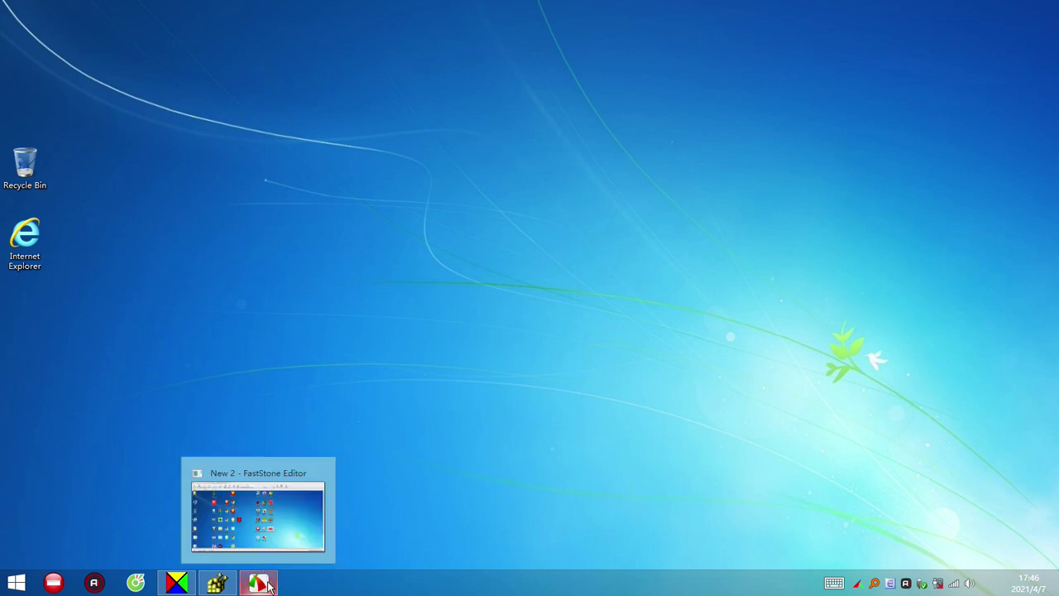